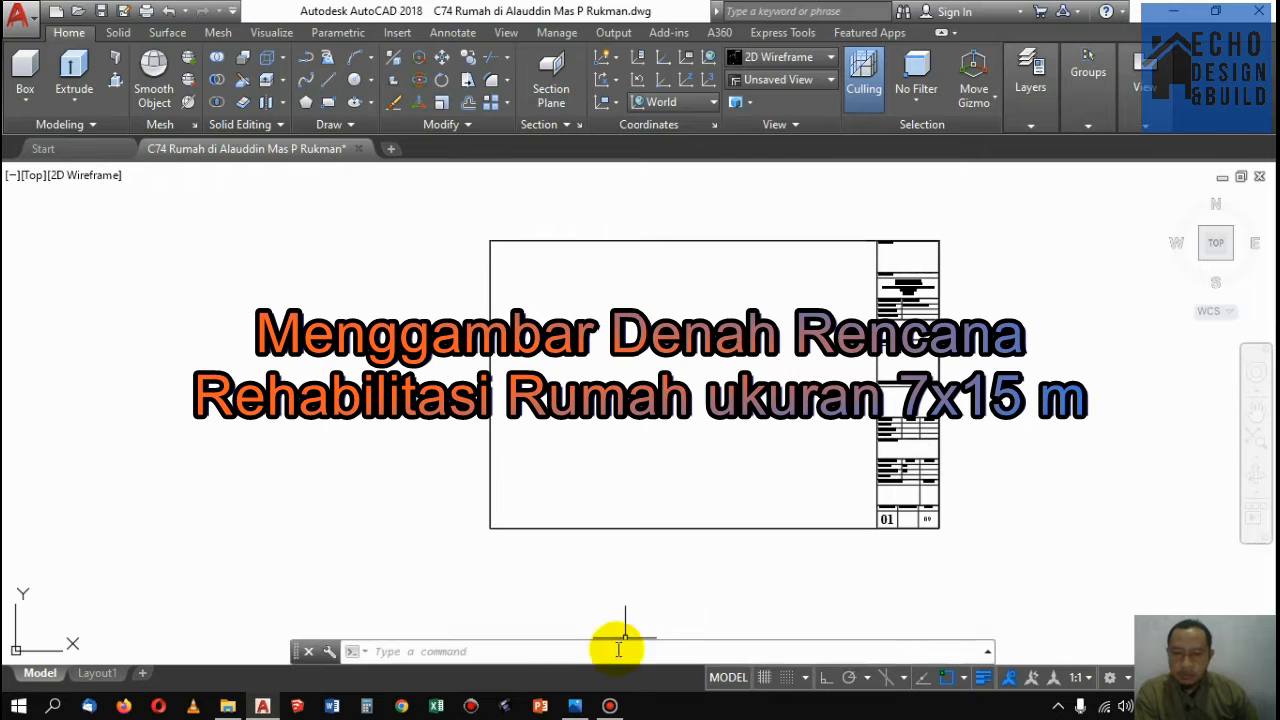
Switch to Photos to view the reference floor plan sketch, and return to the AutoCAD drawing
{"action": "left_click", "coordinate": [575, 705]}
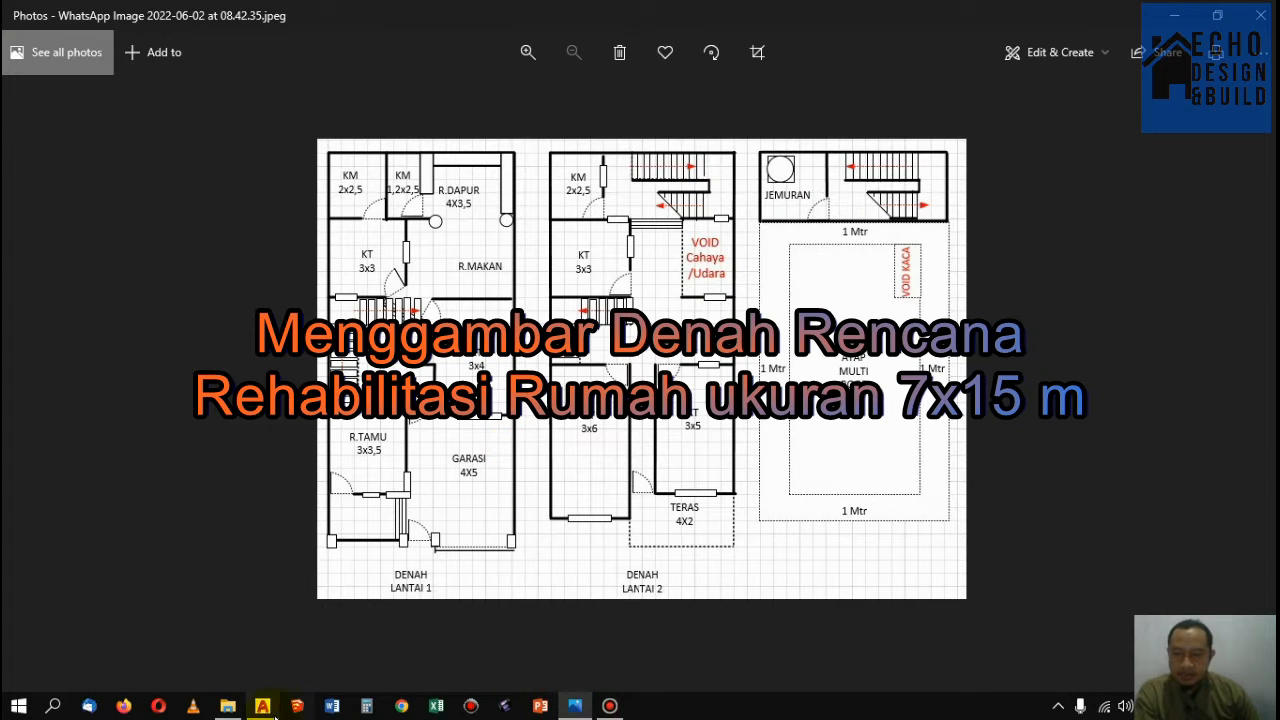
{"action": "left_click", "coordinate": [262, 705]}
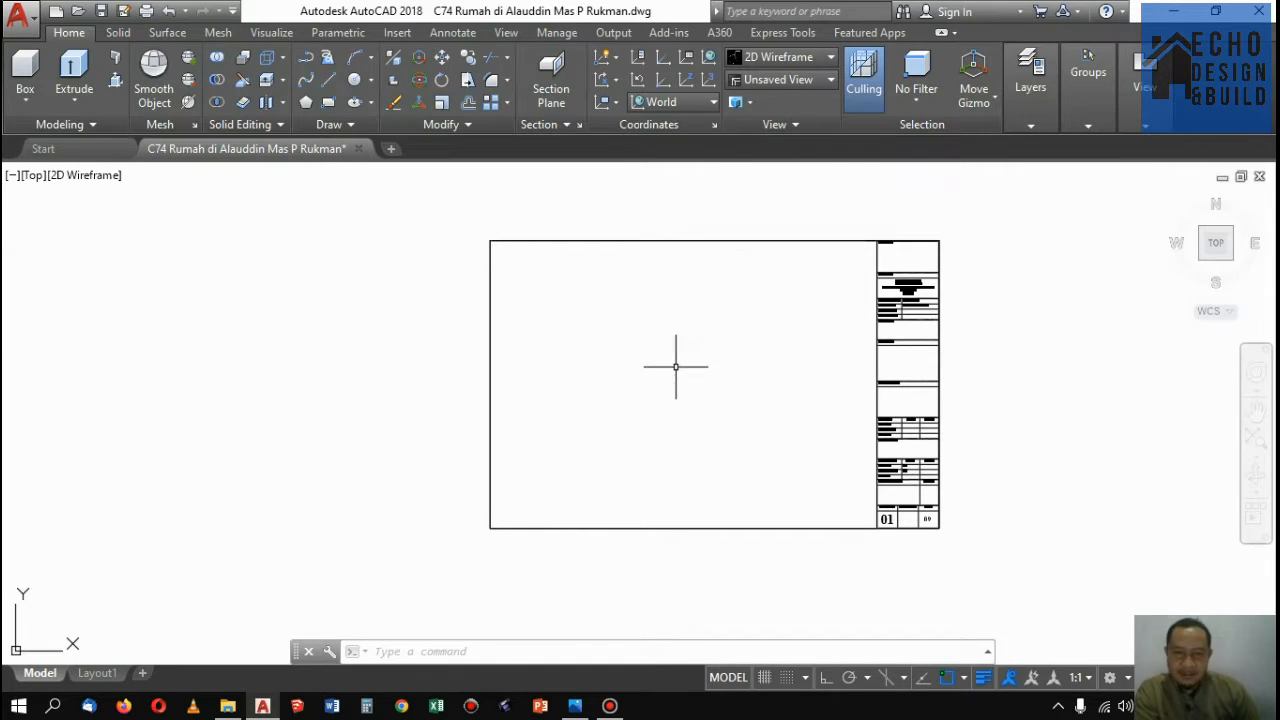
{"action": "scroll", "coordinate": [780, 349], "scroll_direction": "down", "scroll_amount": 2}
{"action": "scroll", "coordinate": [766, 297], "scroll_direction": "up", "scroll_amount": 4}
{"action": "scroll", "coordinate": [760, 314], "scroll_direction": "down", "scroll_amount": 4}
{"action": "scroll", "coordinate": [754, 335], "scroll_direction": "up", "scroll_amount": 4}
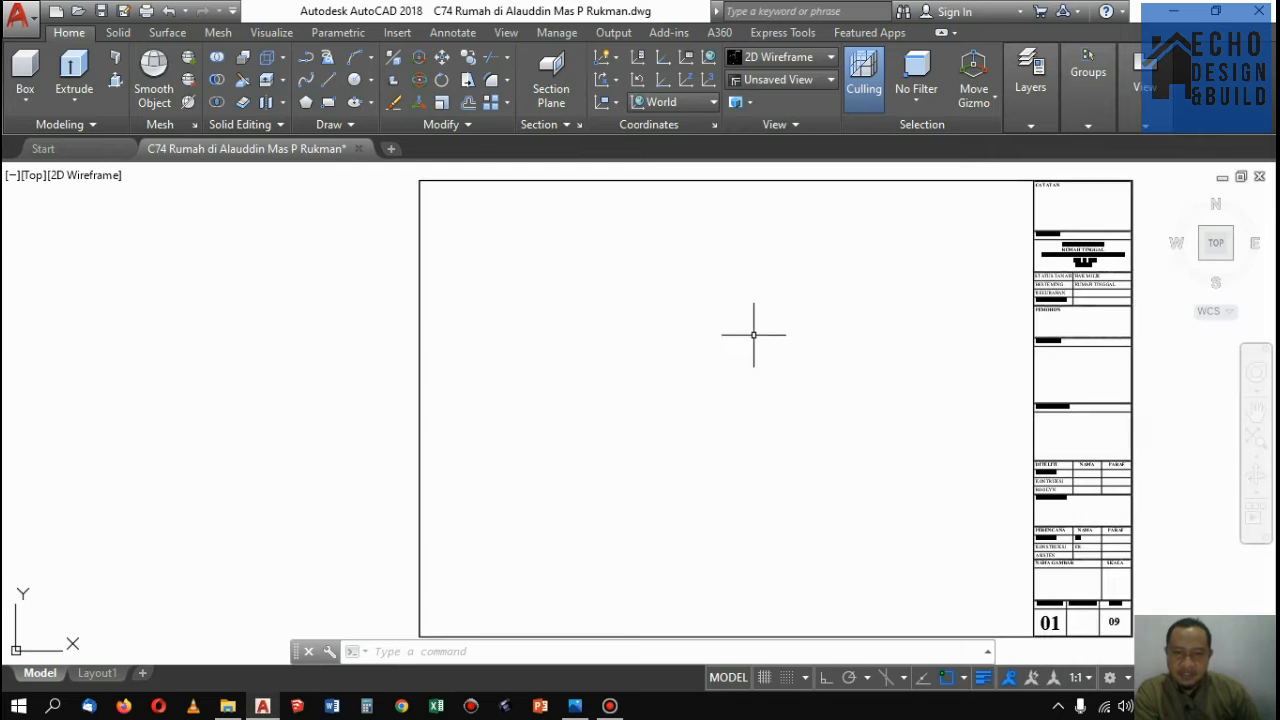
{"action": "scroll", "coordinate": [760, 320], "scroll_direction": "down", "scroll_amount": 2}
{"action": "scroll", "coordinate": [754, 320], "scroll_direction": "up", "scroll_amount": 1}
{"action": "scroll", "coordinate": [755, 330], "scroll_direction": "down", "scroll_amount": 1}
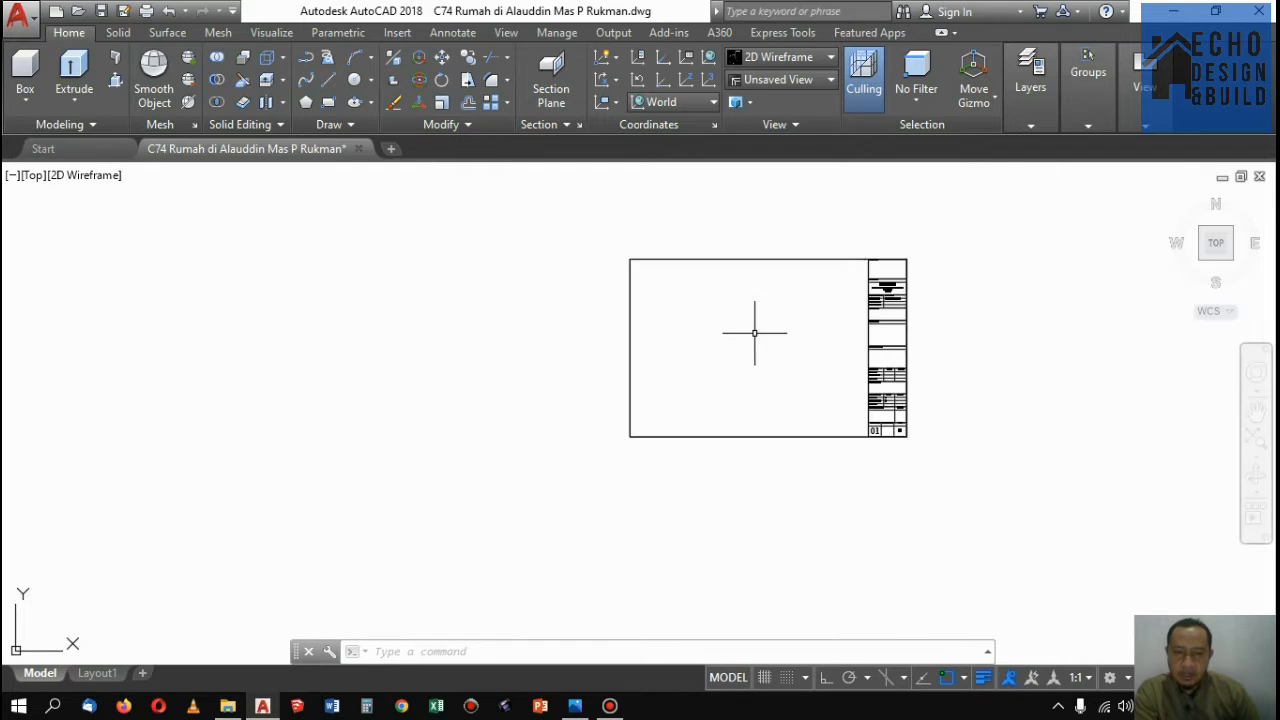
{"action": "scroll", "coordinate": [749, 298], "scroll_direction": "up", "scroll_amount": 2}
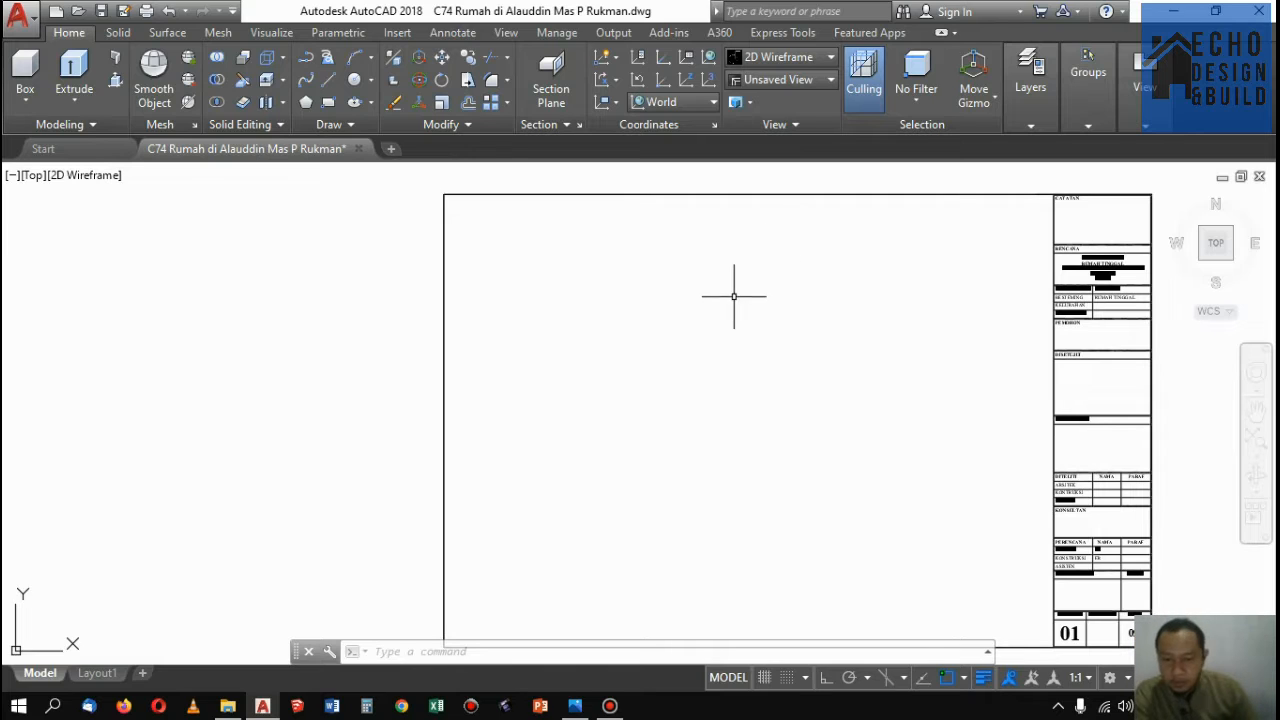
{"action": "scroll", "coordinate": [628, 330], "scroll_direction": "down", "scroll_amount": 4}
{"action": "scroll", "coordinate": [665, 315], "scroll_direction": "up", "scroll_amount": 2}
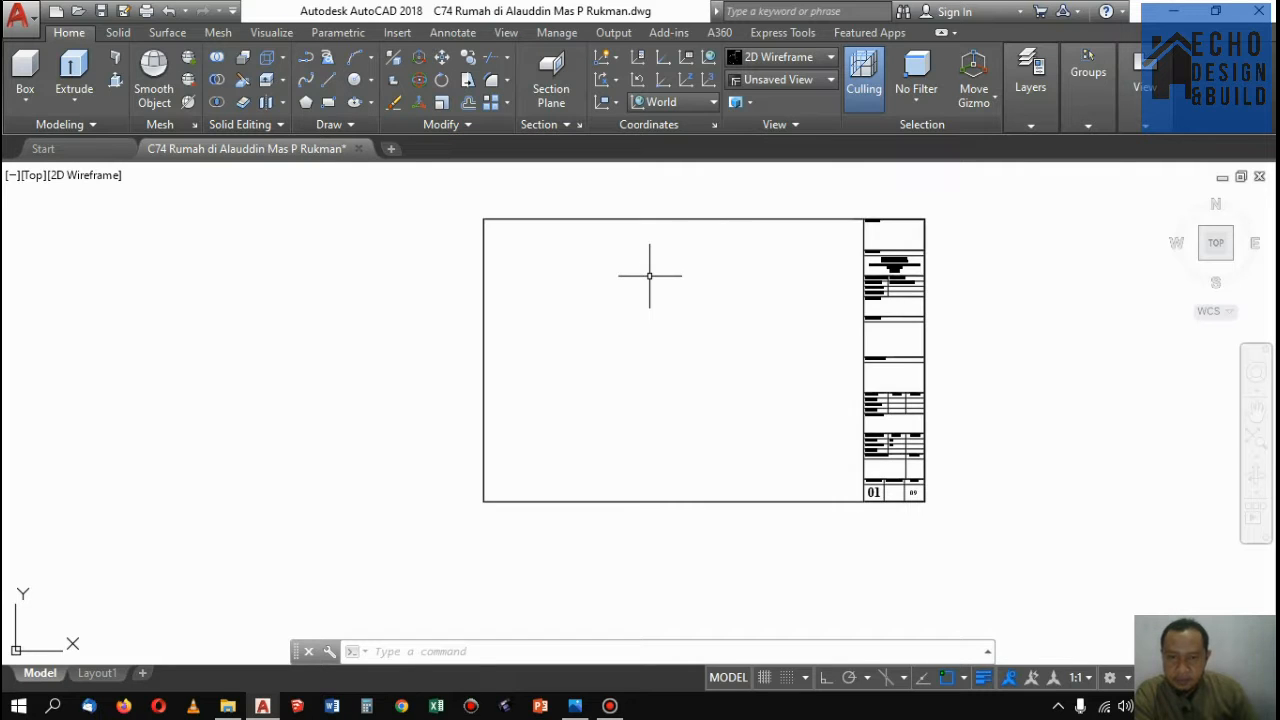
Draw a 7 by 15 rectangle inside the drawing frame as the house outline
{"action": "scroll", "coordinate": [626, 312], "scroll_direction": "up", "scroll_amount": 2}
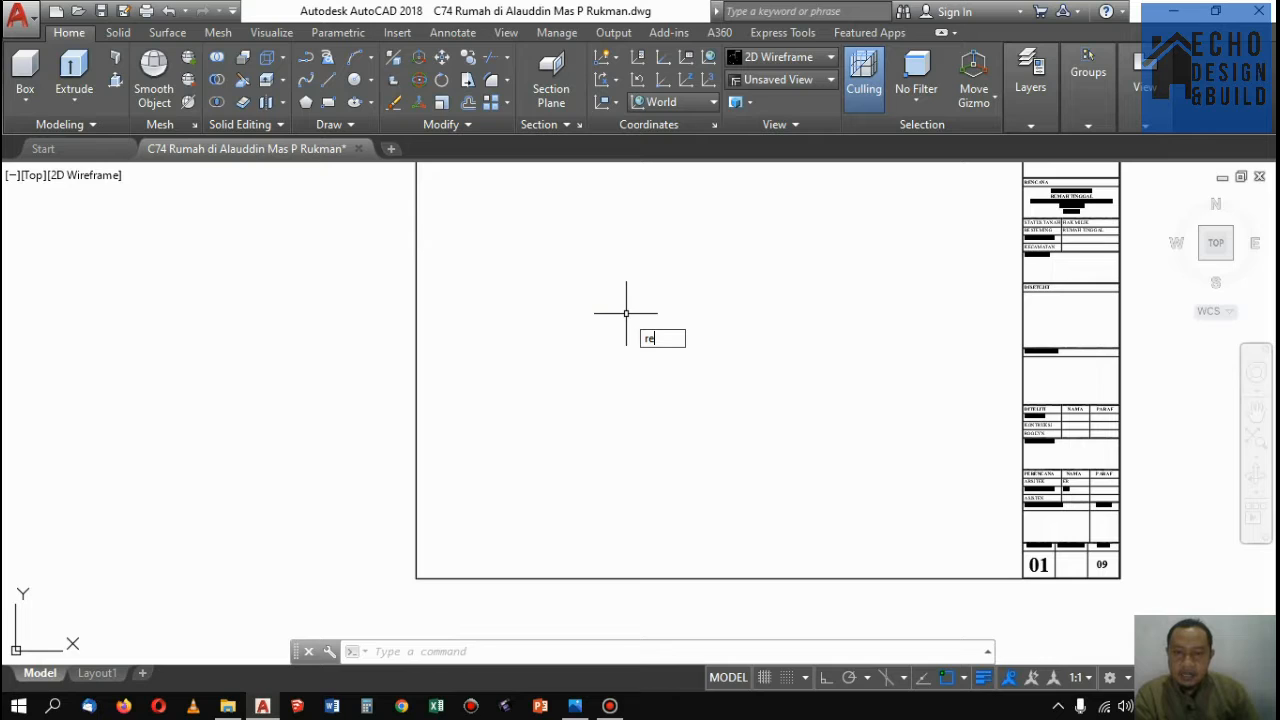
{"action": "type", "text": "v"}
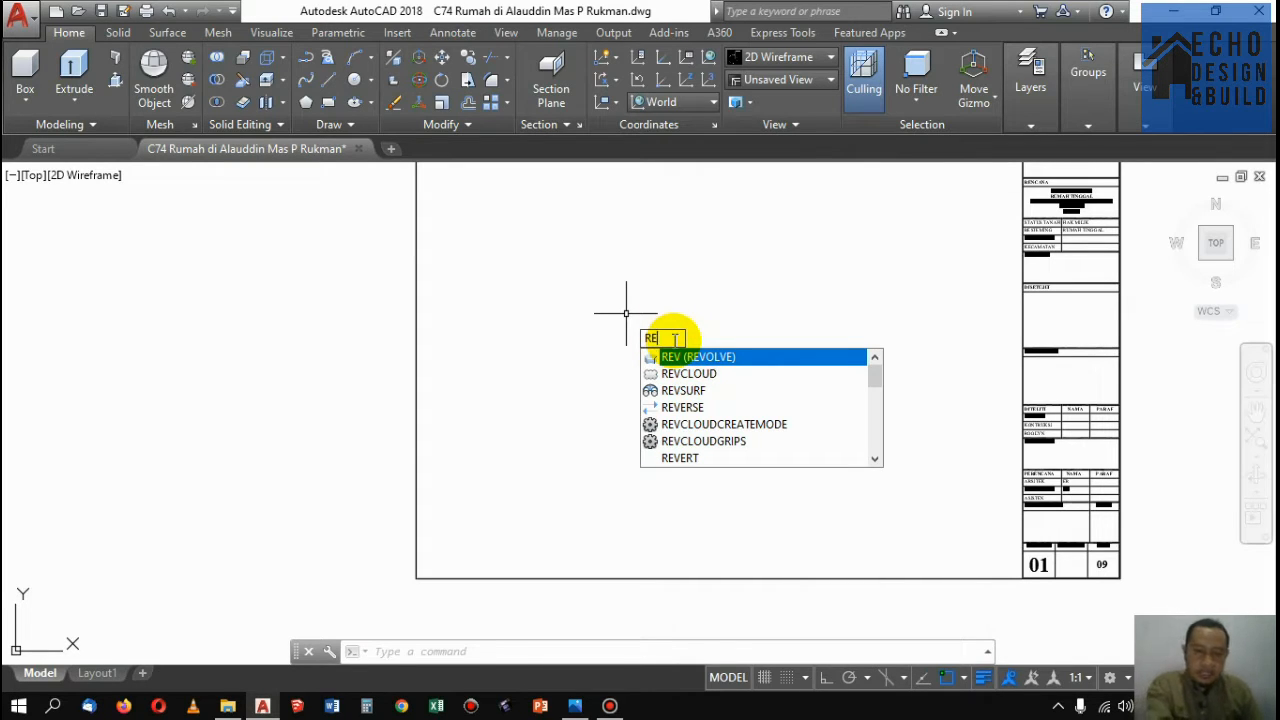
{"action": "key", "text": "BackSpace"}
{"action": "type", "text": "c"}
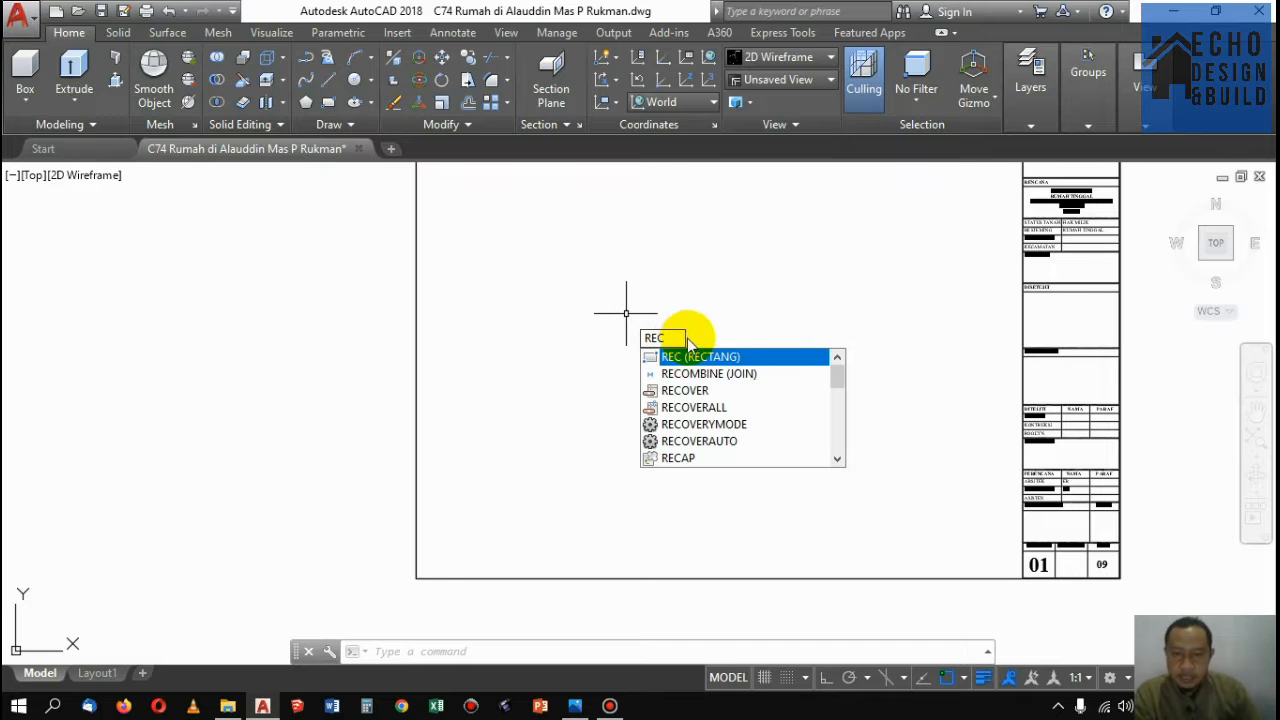
{"action": "key", "text": "Return"}
{"action": "left_click", "coordinate": [596, 437]}
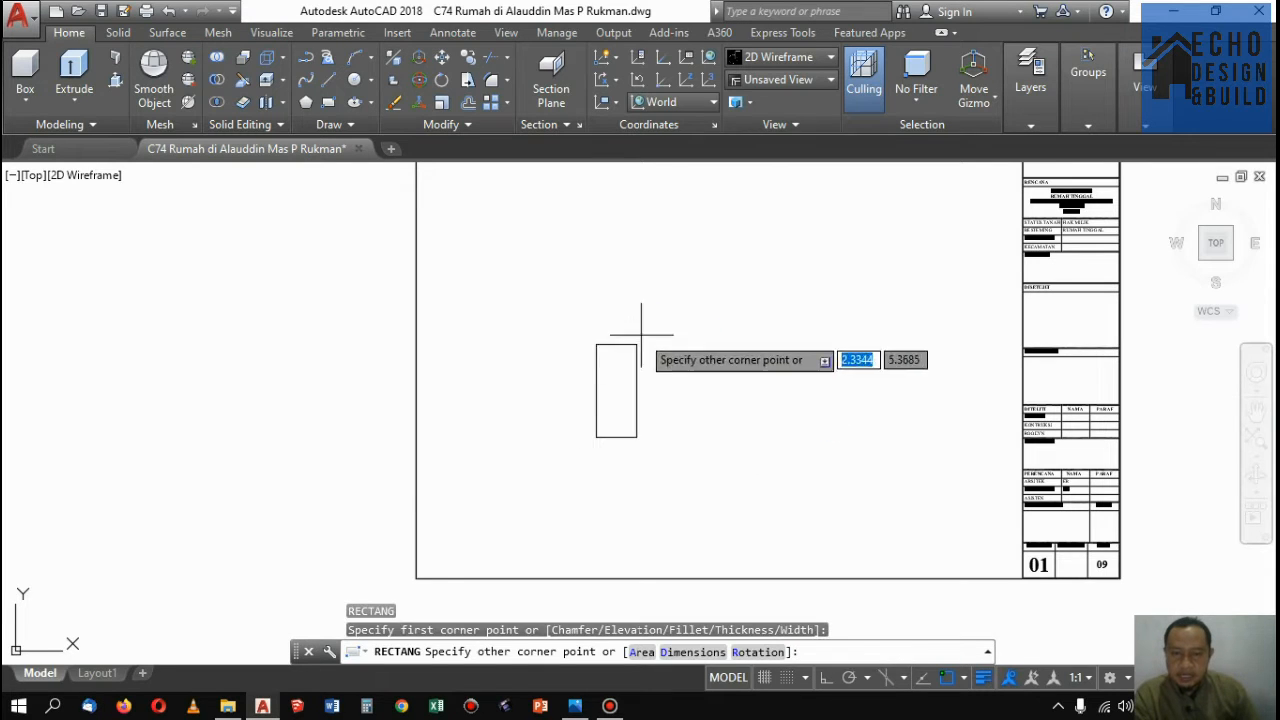
{"action": "left_click", "coordinate": [689, 276]}
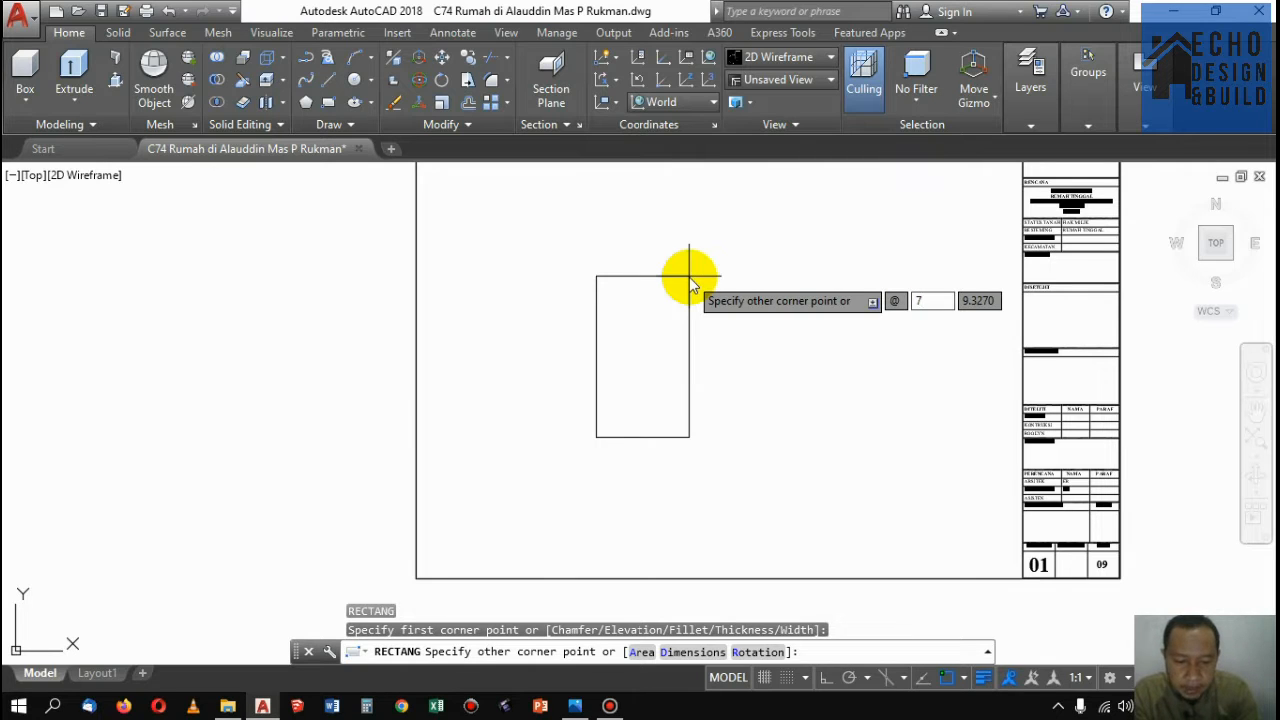
{"action": "key", "text": "Tab"}
{"action": "type", "text": "15"}
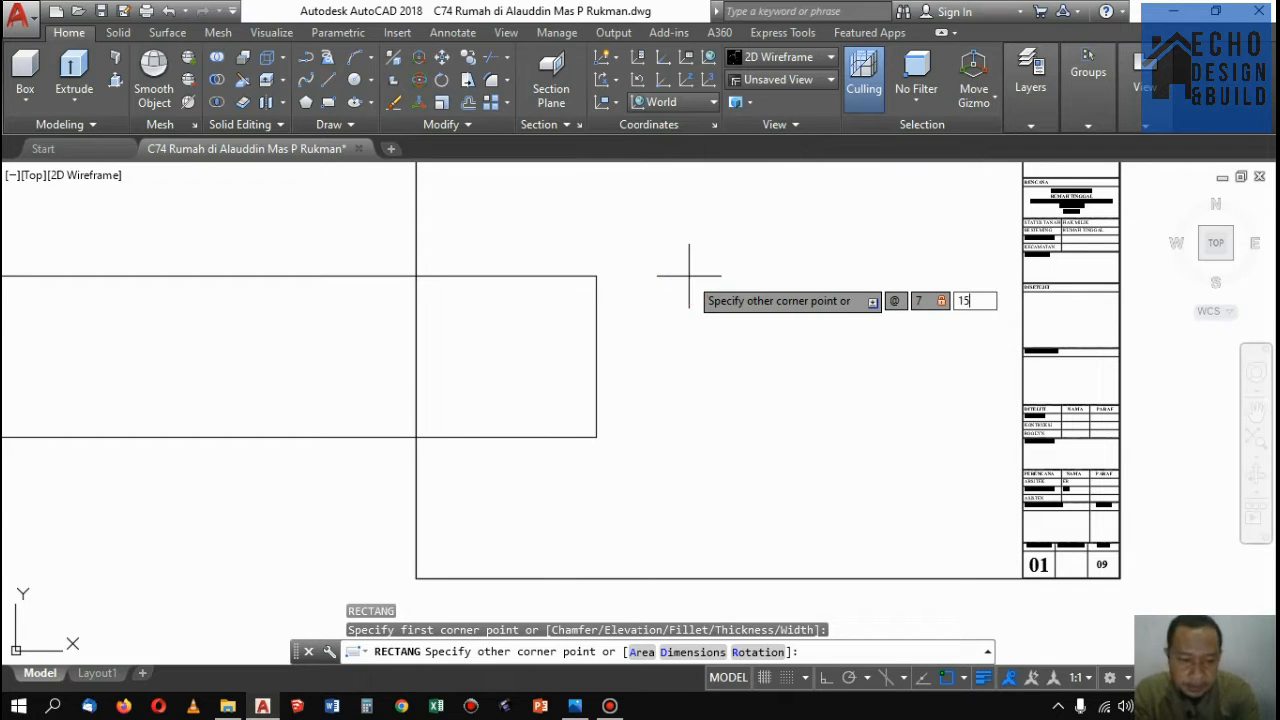
{"action": "key", "text": "Return"}
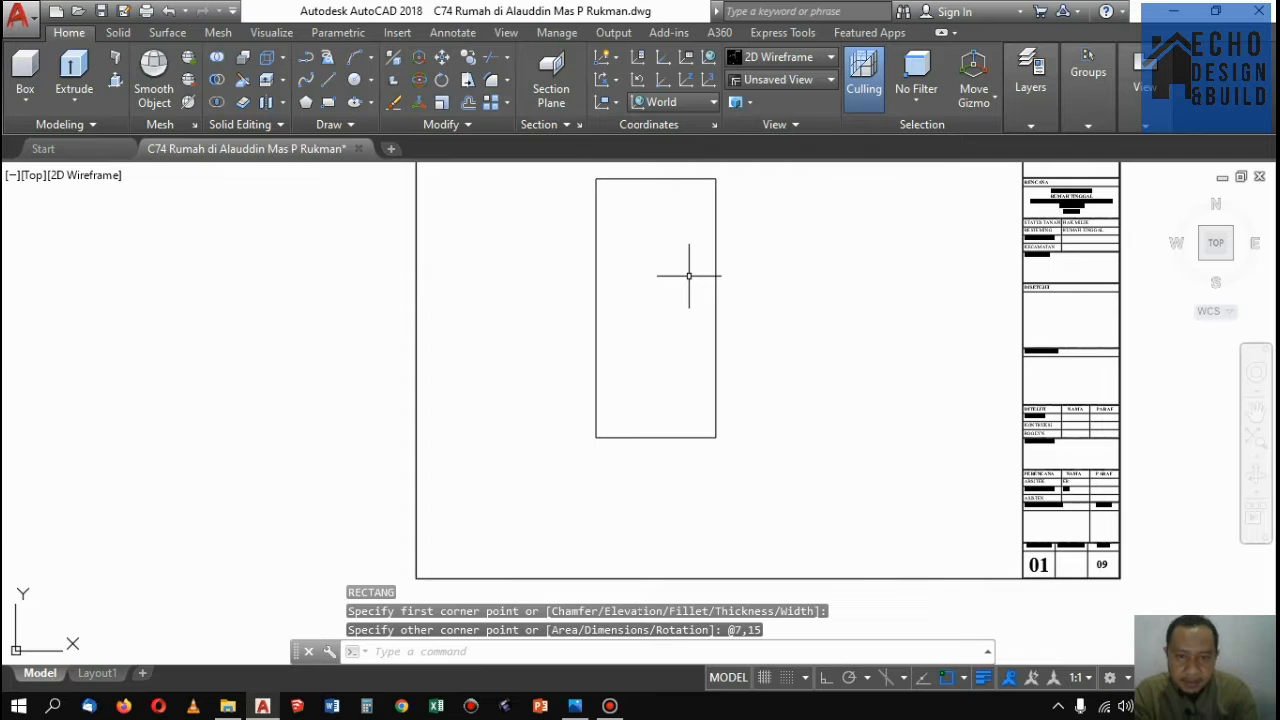
Examine the ground floor layout in the reference image in Photos, and return to the AutoCAD drawing
{"action": "left_click", "coordinate": [575, 706]}
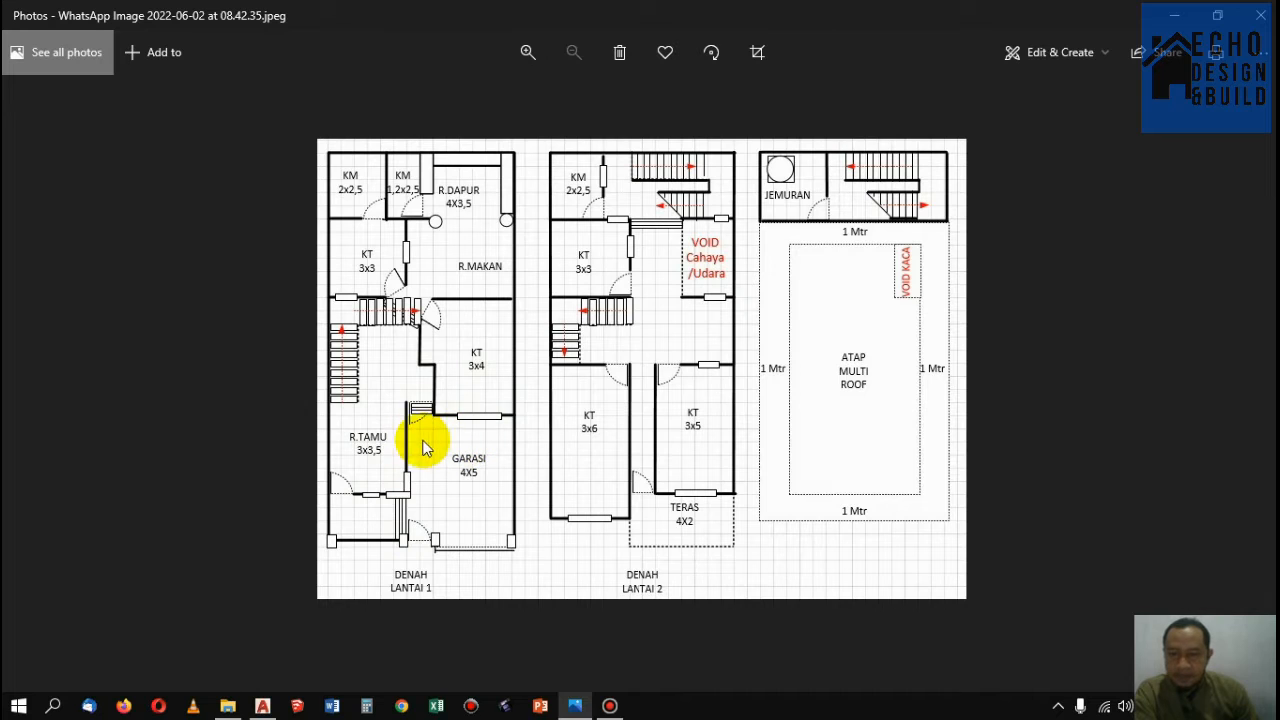
{"action": "scroll", "coordinate": [412, 410], "scroll_direction": "up", "scroll_amount": 2}
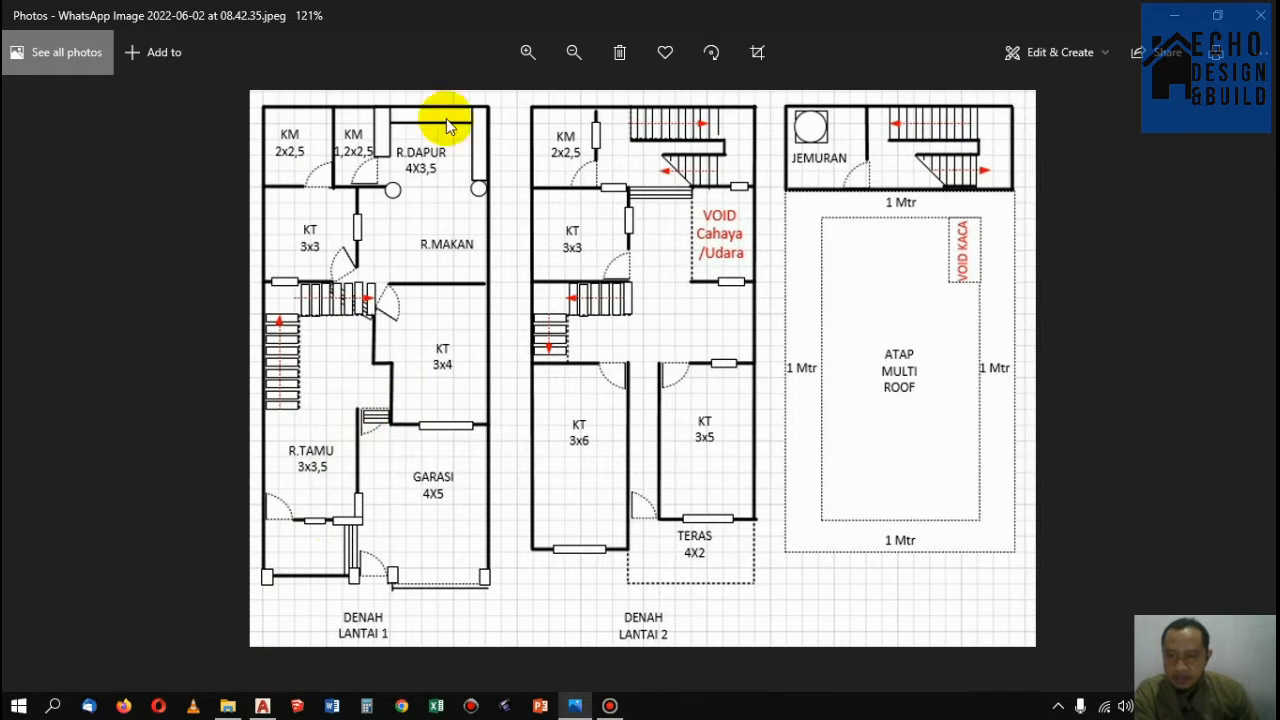
{"action": "left_click", "coordinate": [262, 706]}
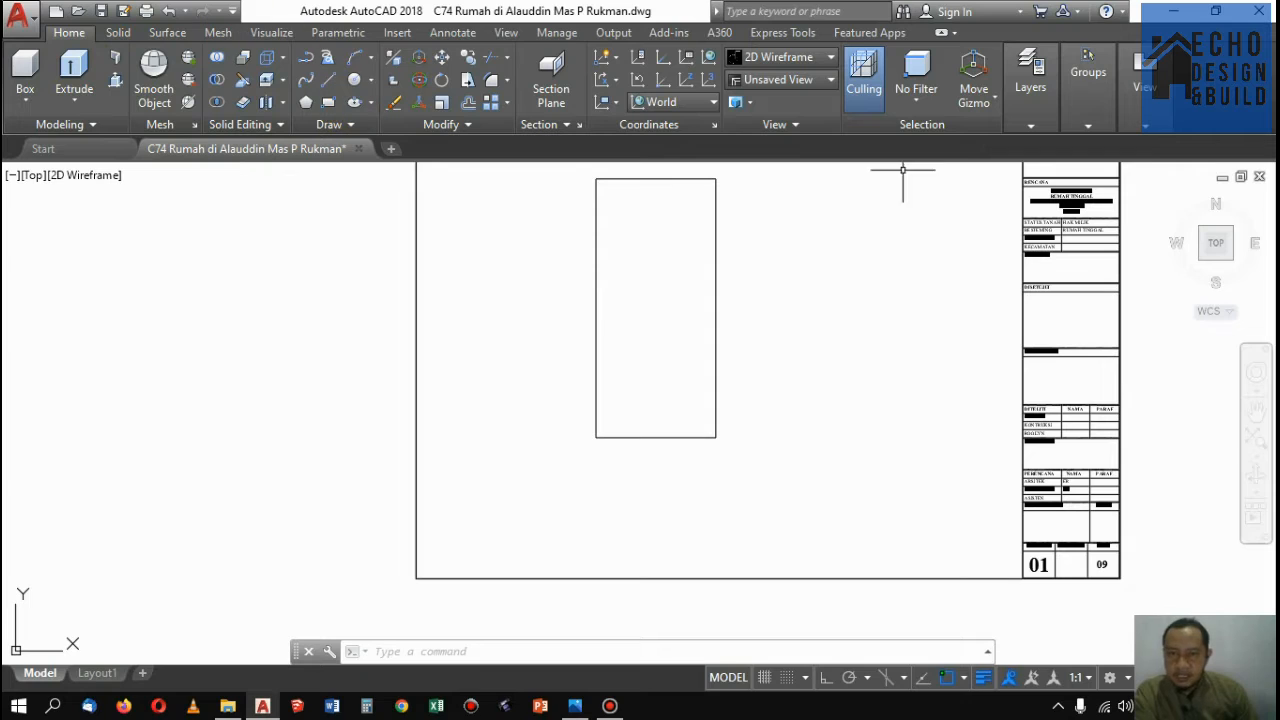
Switch the workspace to Drafting & Annotation
{"action": "left_click", "coordinate": [1125, 681]}
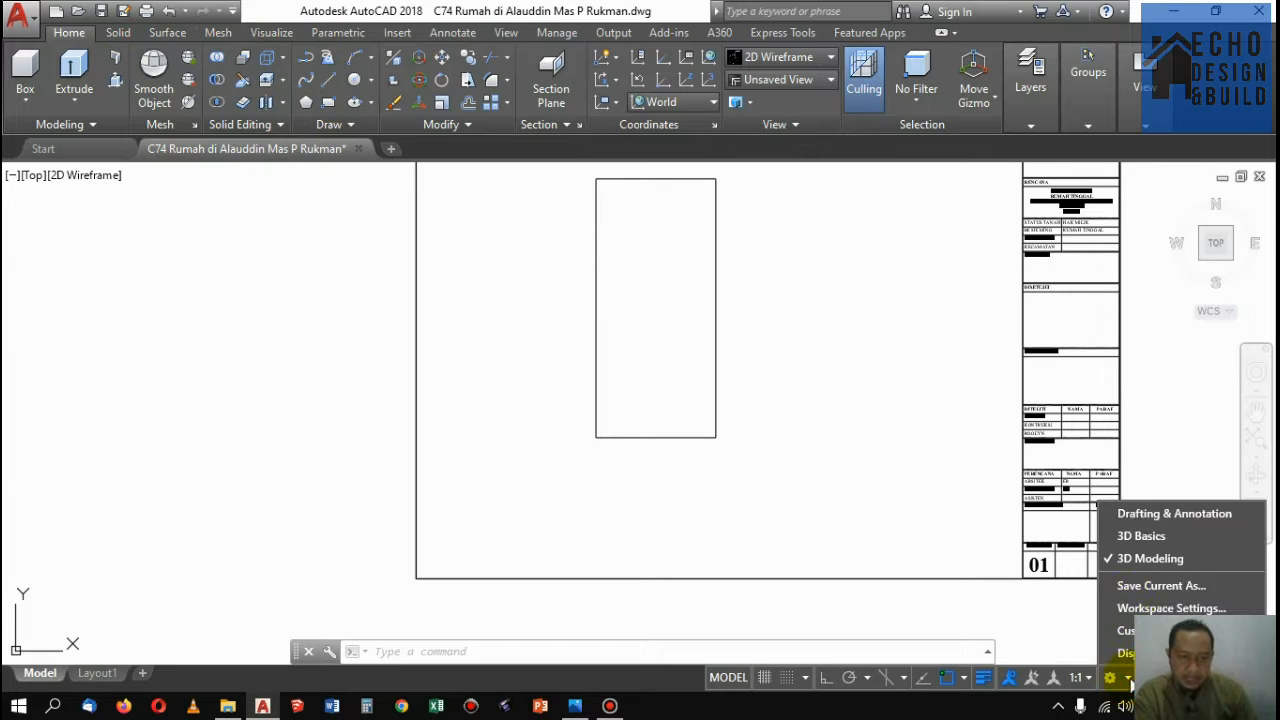
{"action": "left_click", "coordinate": [1153, 511]}
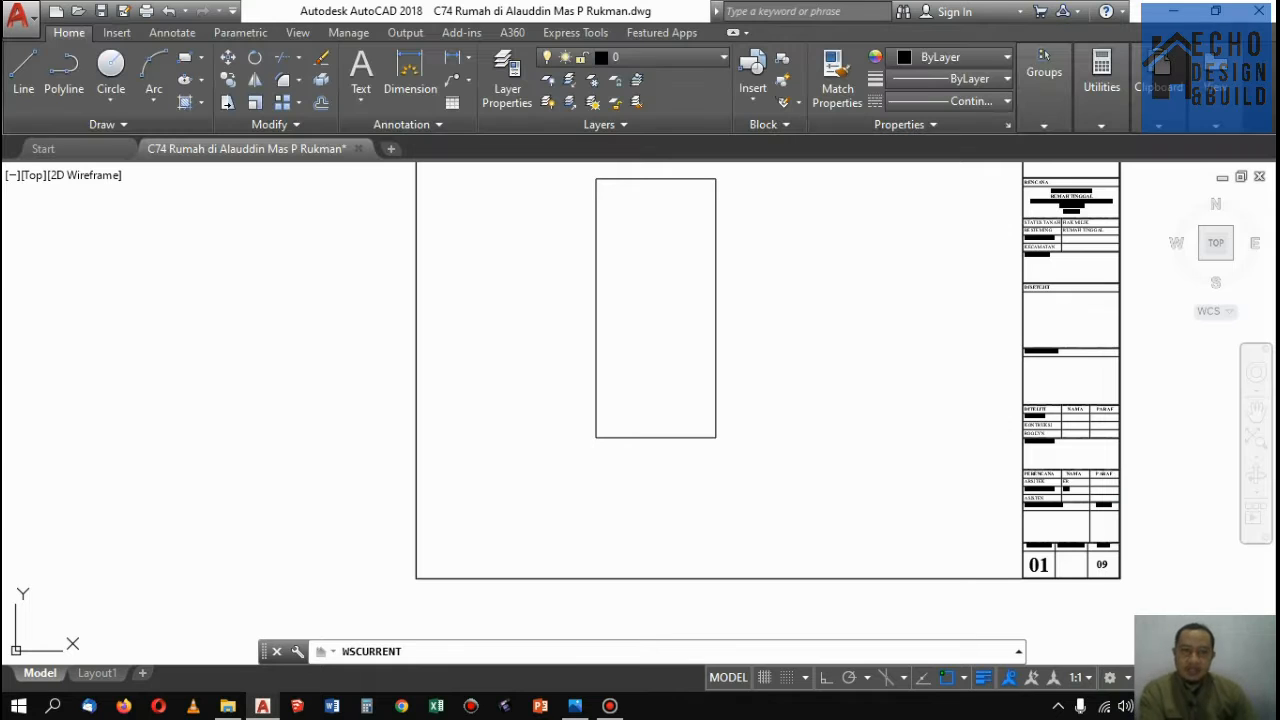
{"action": "scroll", "coordinate": [764, 367], "scroll_direction": "down", "scroll_amount": 2}
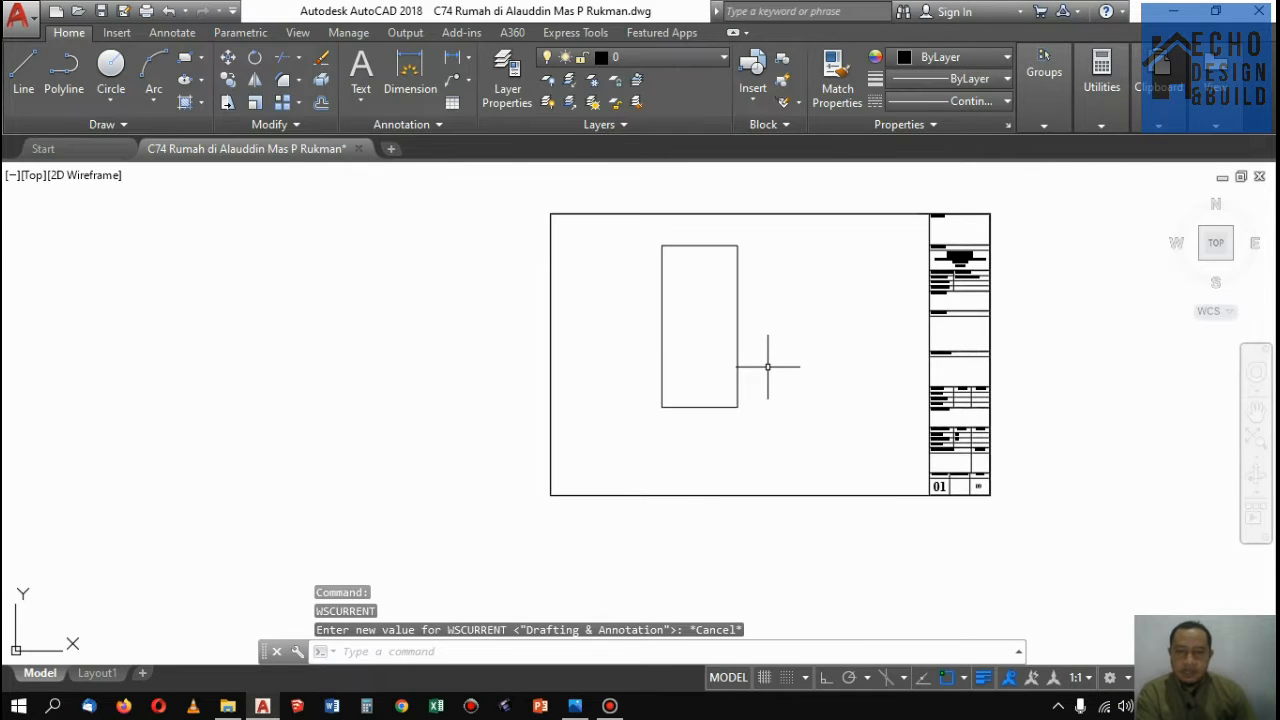
Add a linear dimension just below the house outline's lower edge, spanning its full width
{"action": "scroll", "coordinate": [767, 367], "scroll_direction": "up", "scroll_amount": 4}
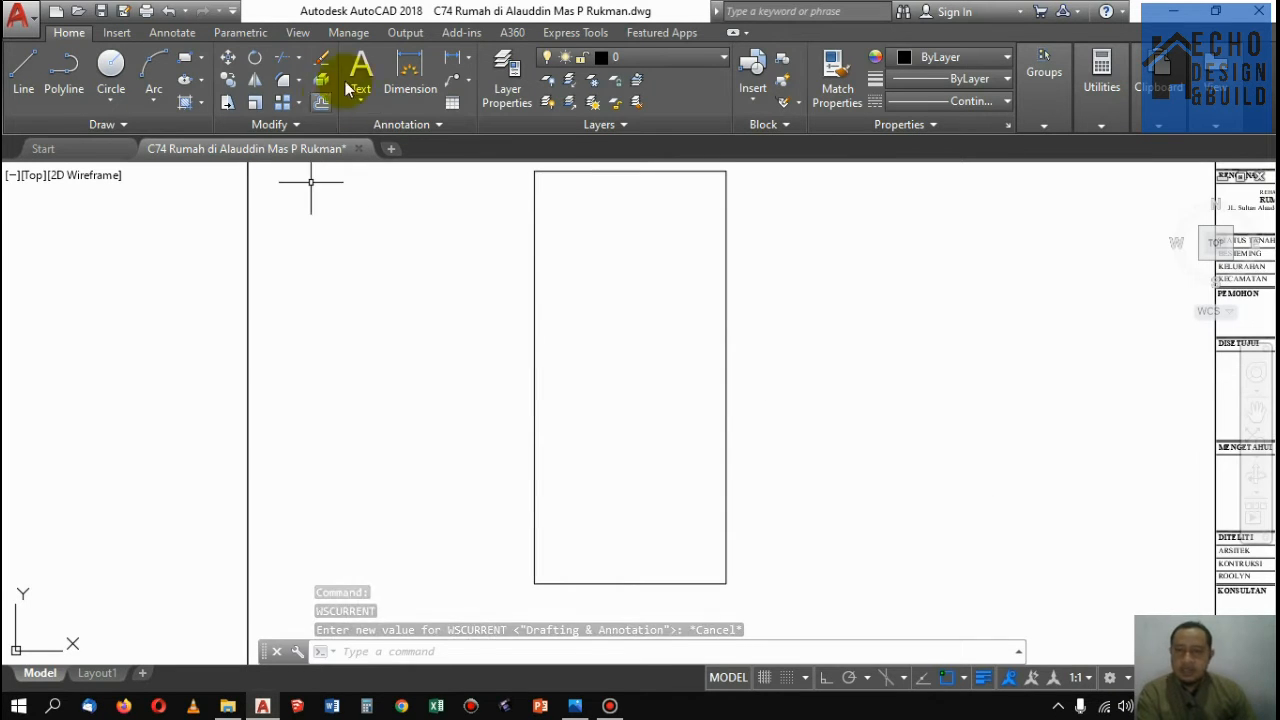
{"action": "left_click", "coordinate": [452, 58]}
{"action": "scroll", "coordinate": [780, 500], "scroll_direction": "down", "scroll_amount": 1}
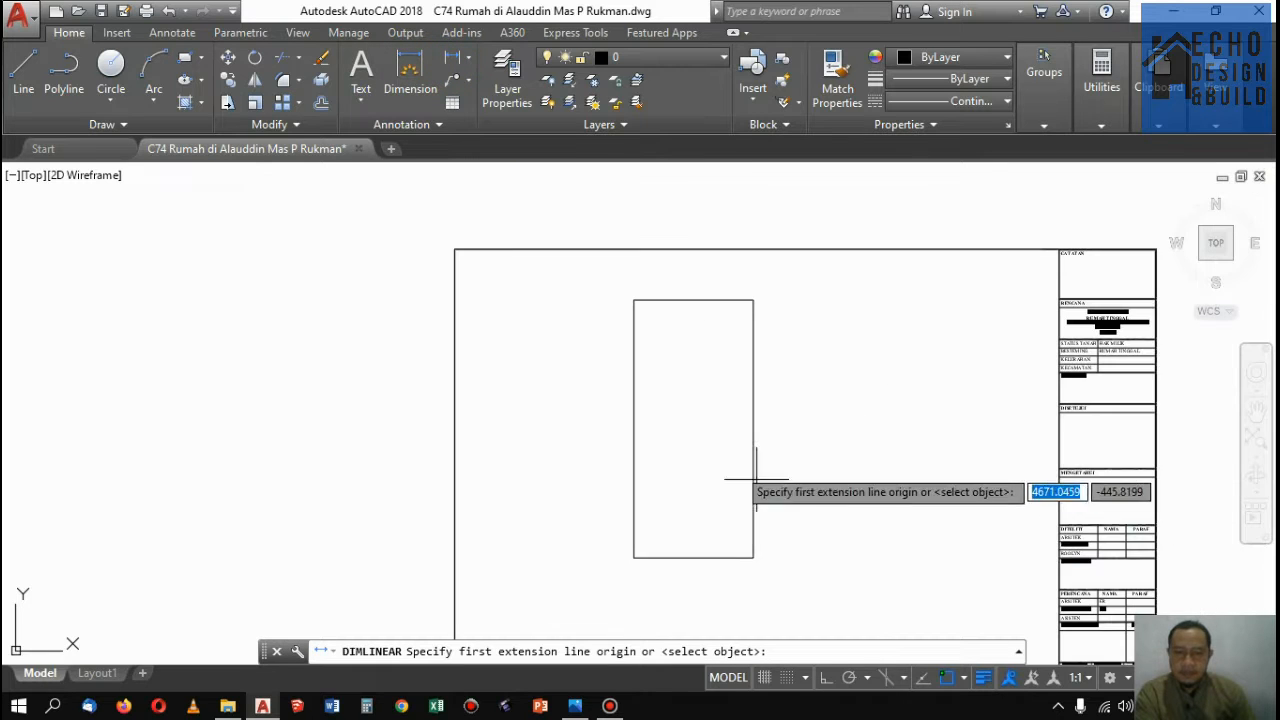
{"action": "left_click", "coordinate": [636, 557]}
{"action": "left_click", "coordinate": [752, 557]}
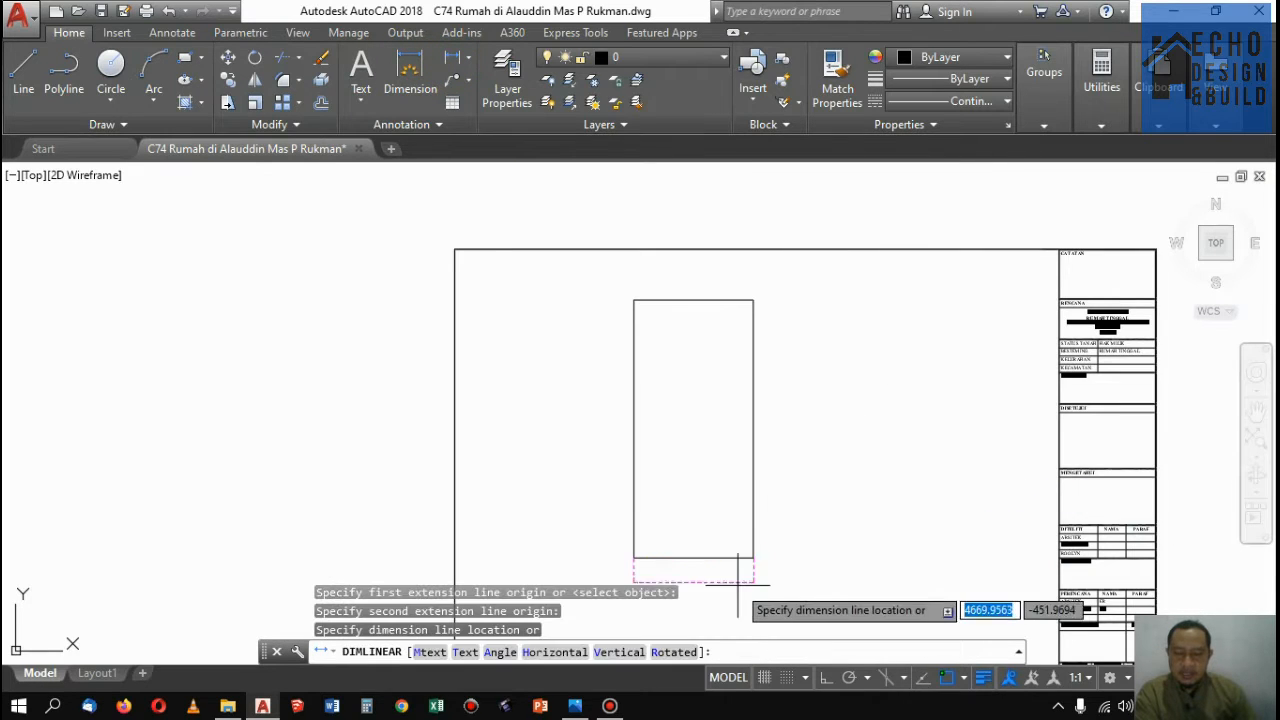
{"action": "left_click", "coordinate": [741, 571]}
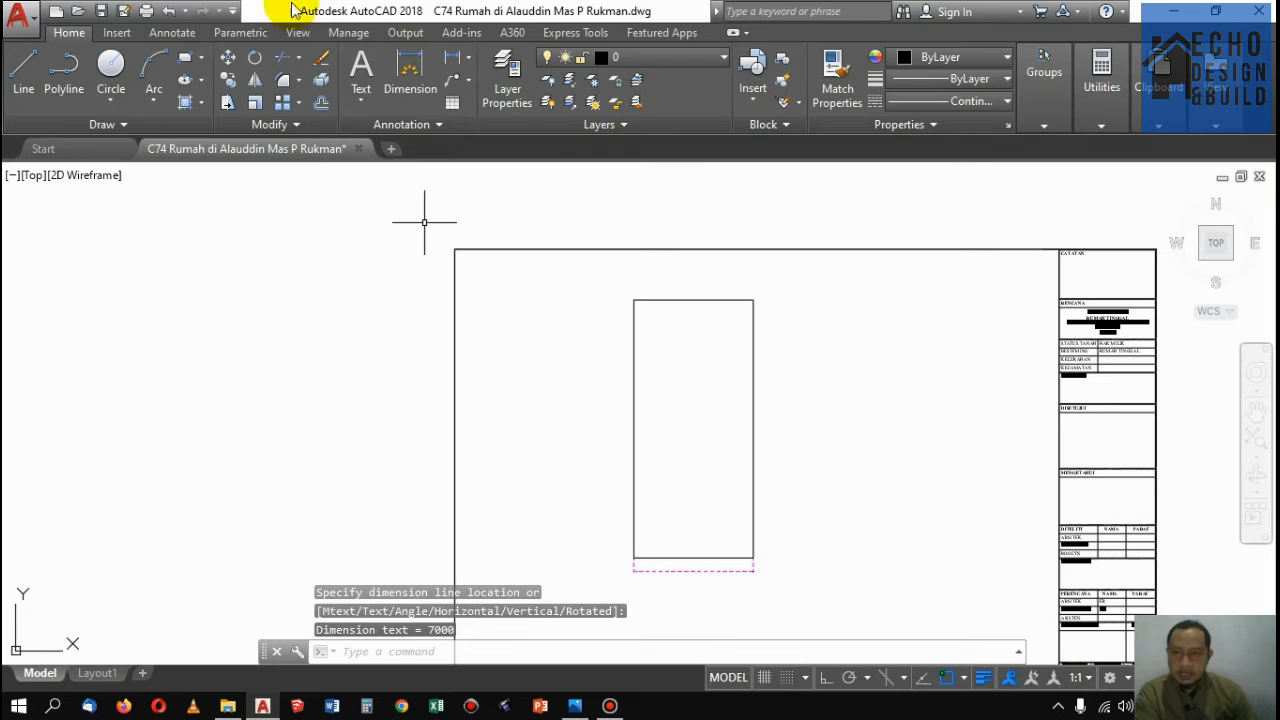
Add a vertical linear dimension along the house outline's right edge, spanning its full length
{"action": "left_click", "coordinate": [452, 58]}
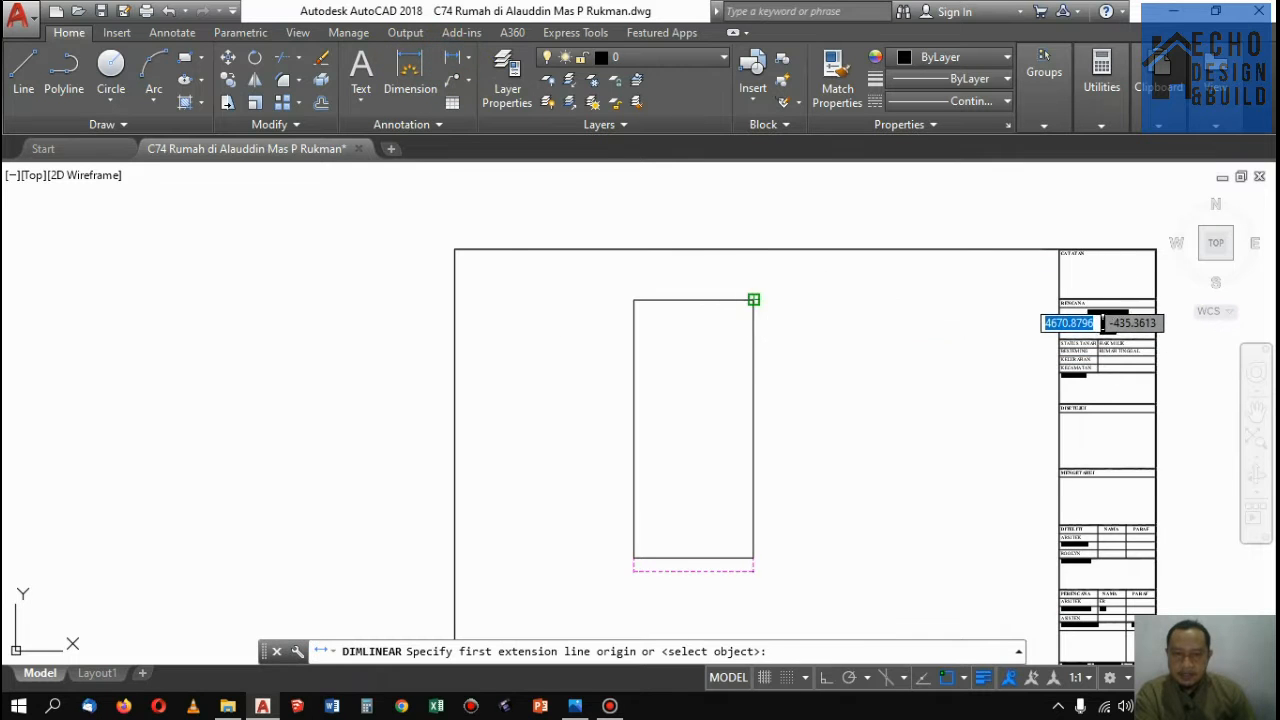
{"action": "left_click", "coordinate": [753, 300]}
{"action": "scroll", "coordinate": [768, 545], "scroll_direction": "up", "scroll_amount": 5}
{"action": "left_click", "coordinate": [716, 590]}
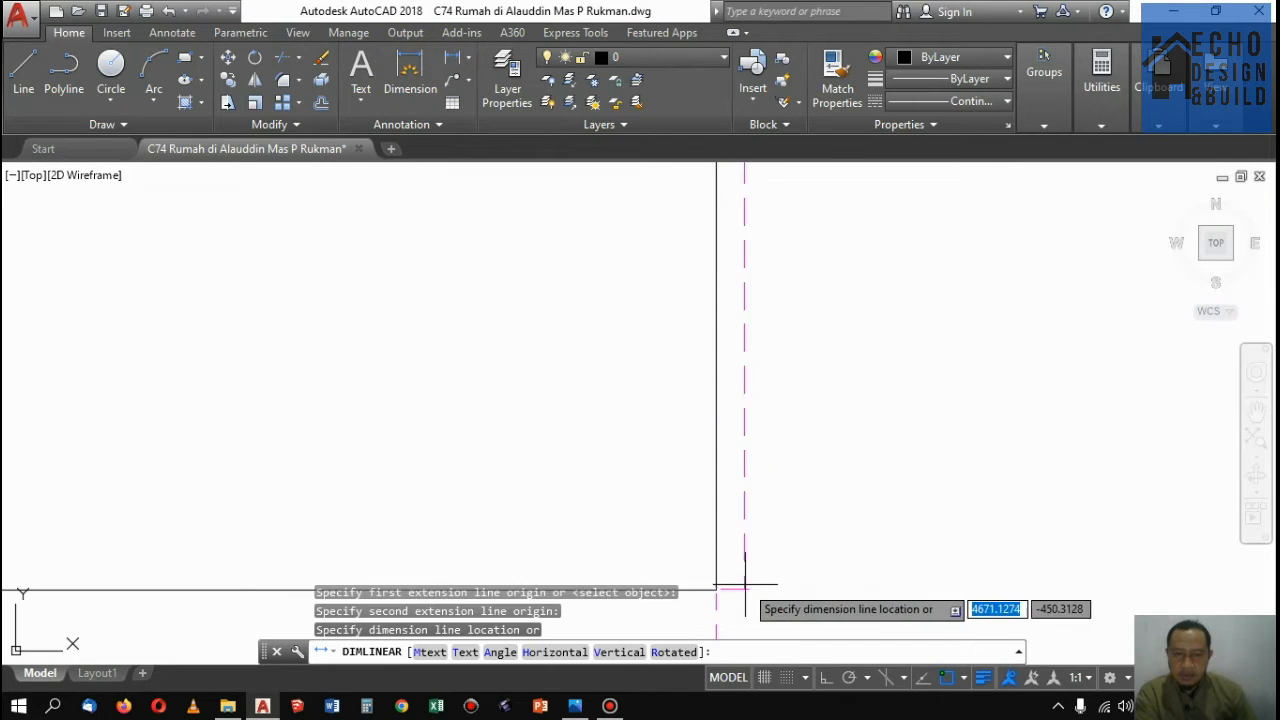
{"action": "scroll", "coordinate": [745, 584], "scroll_direction": "down", "scroll_amount": 4}
{"action": "scroll", "coordinate": [773, 396], "scroll_direction": "up", "scroll_amount": 4}
{"action": "left_click", "coordinate": [760, 390]}
Apply the ECHO1 dimension style to the vertical dimension beside the house outline
{"action": "scroll", "coordinate": [760, 404], "scroll_direction": "down", "scroll_amount": 3}
{"action": "left_click", "coordinate": [784, 308]}
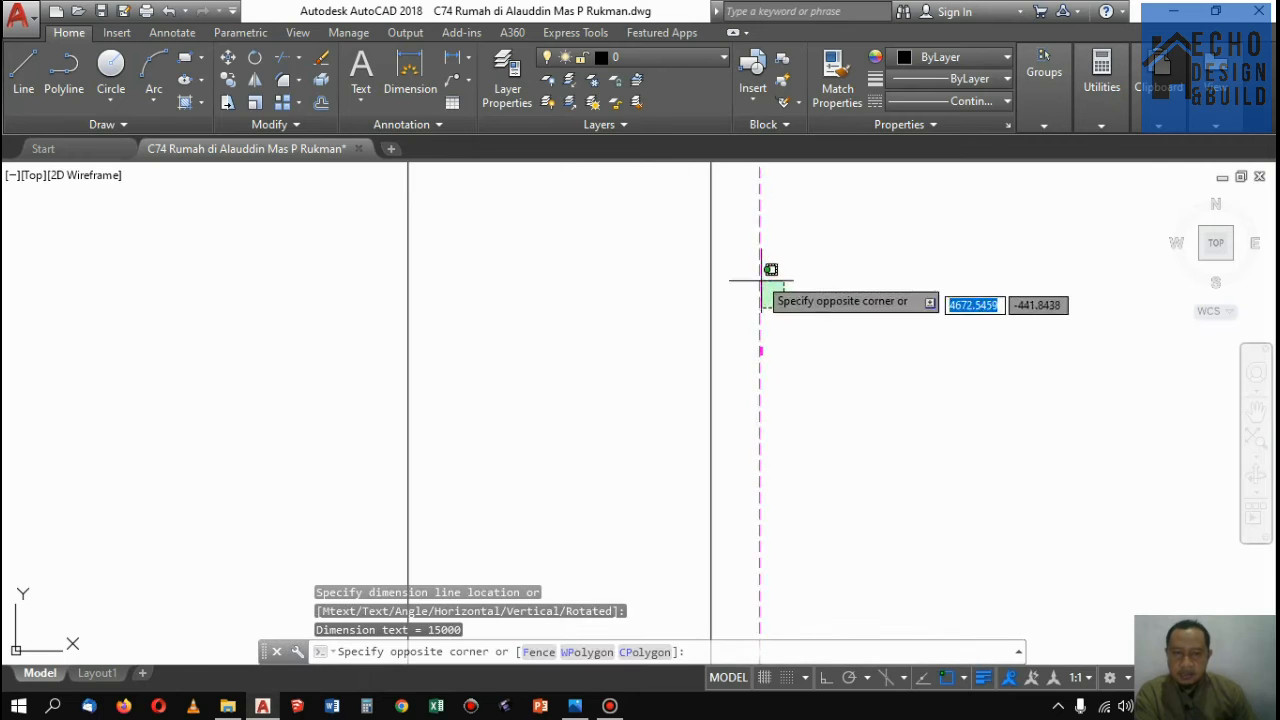
{"action": "left_click", "coordinate": [760, 280]}
{"action": "scroll", "coordinate": [790, 310], "scroll_direction": "down", "scroll_amount": 2}
{"action": "left_click", "coordinate": [172, 32]}
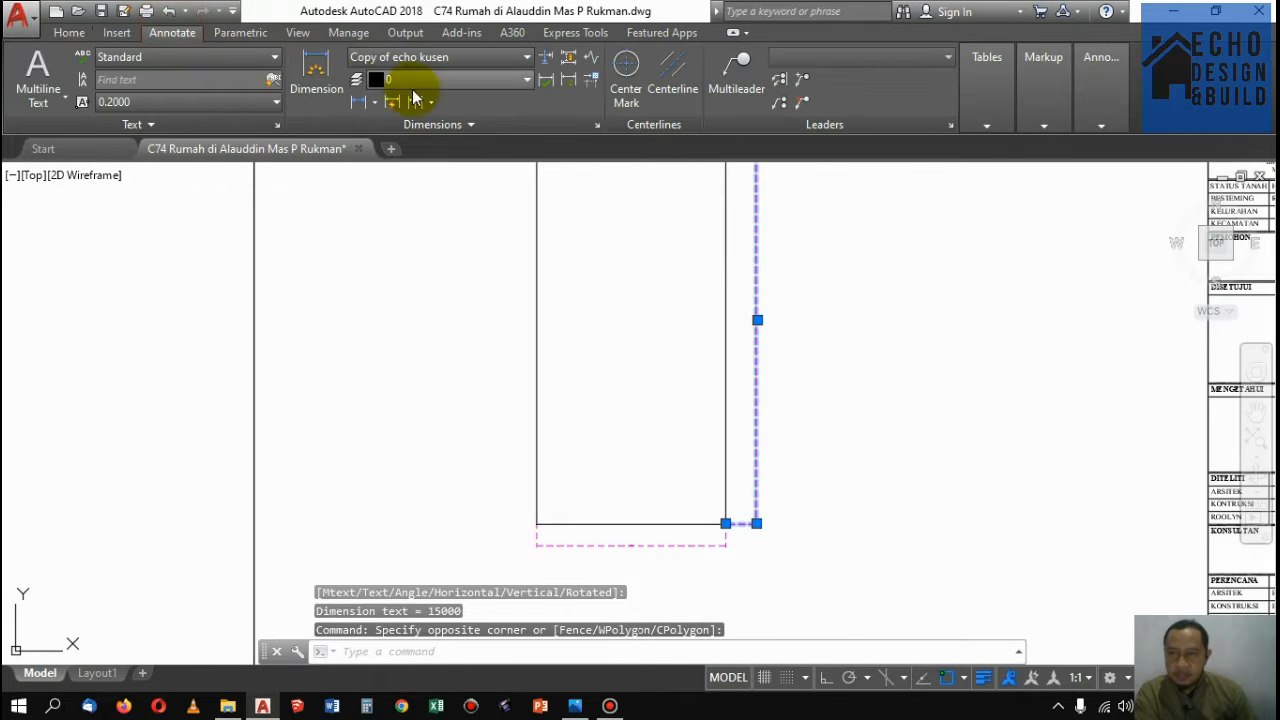
{"action": "left_click", "coordinate": [424, 62]}
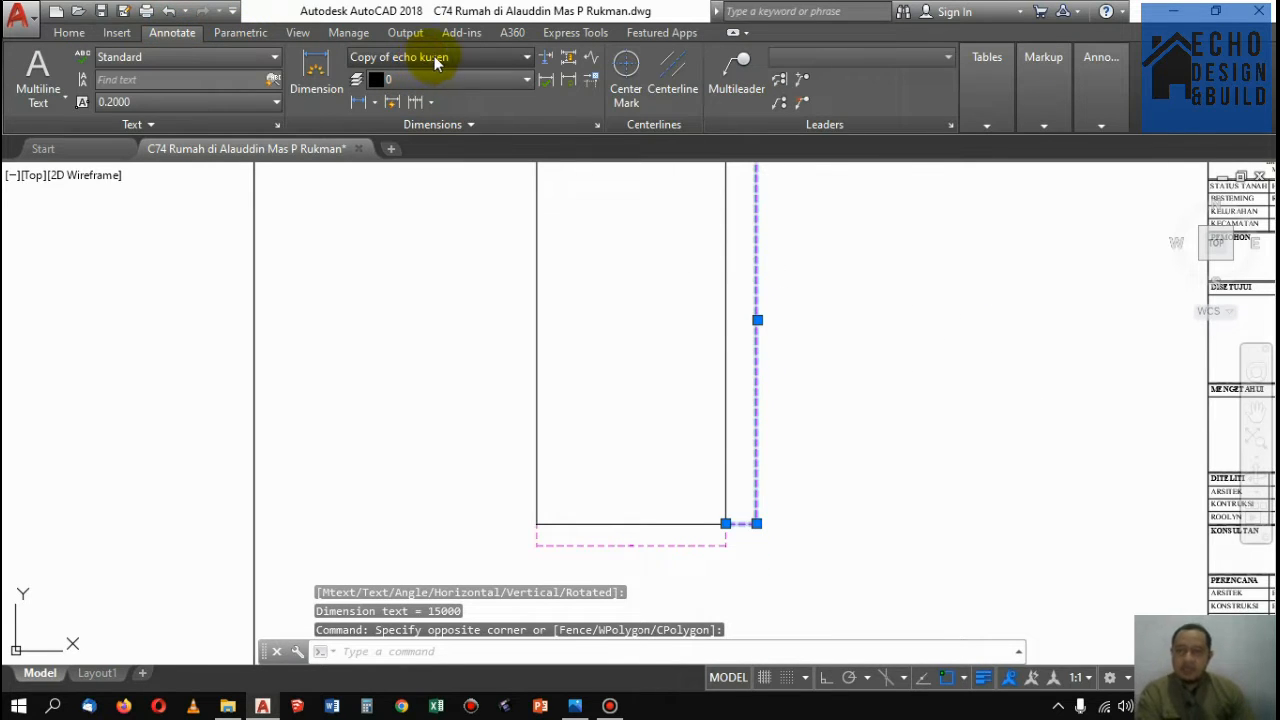
{"action": "left_click", "coordinate": [428, 58]}
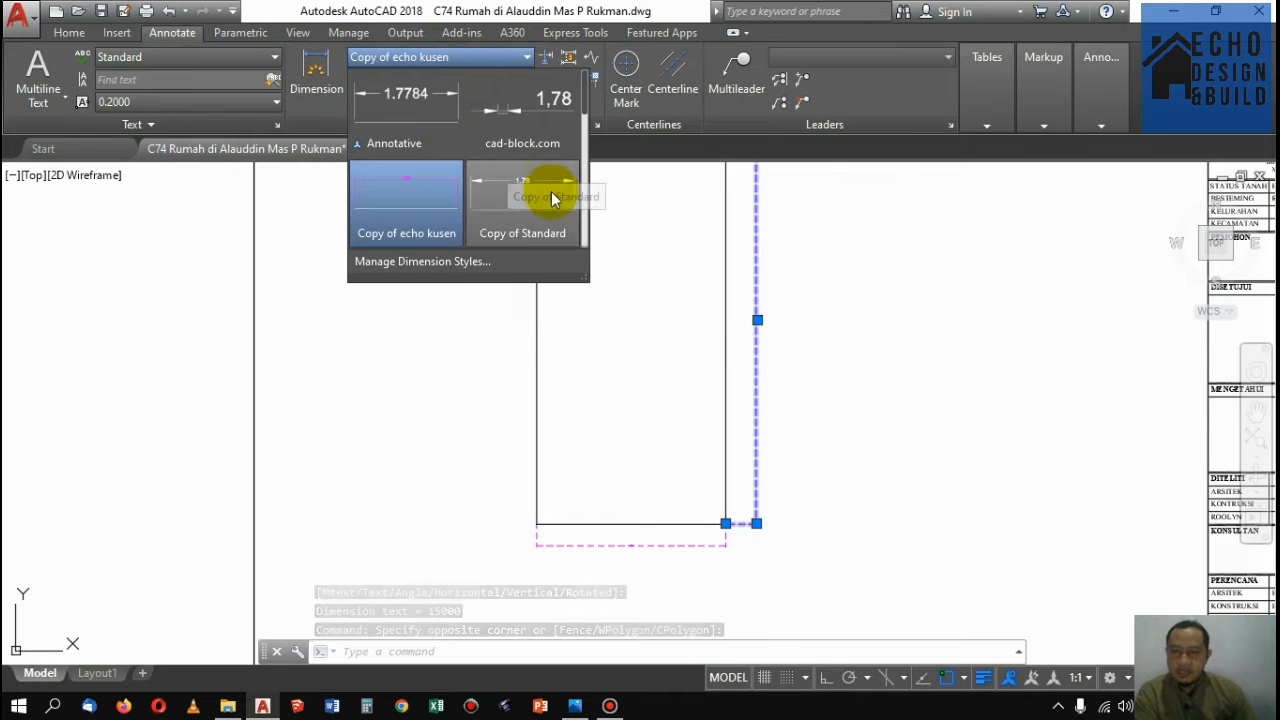
{"action": "scroll", "coordinate": [510, 197], "scroll_direction": "down", "scroll_amount": 1}
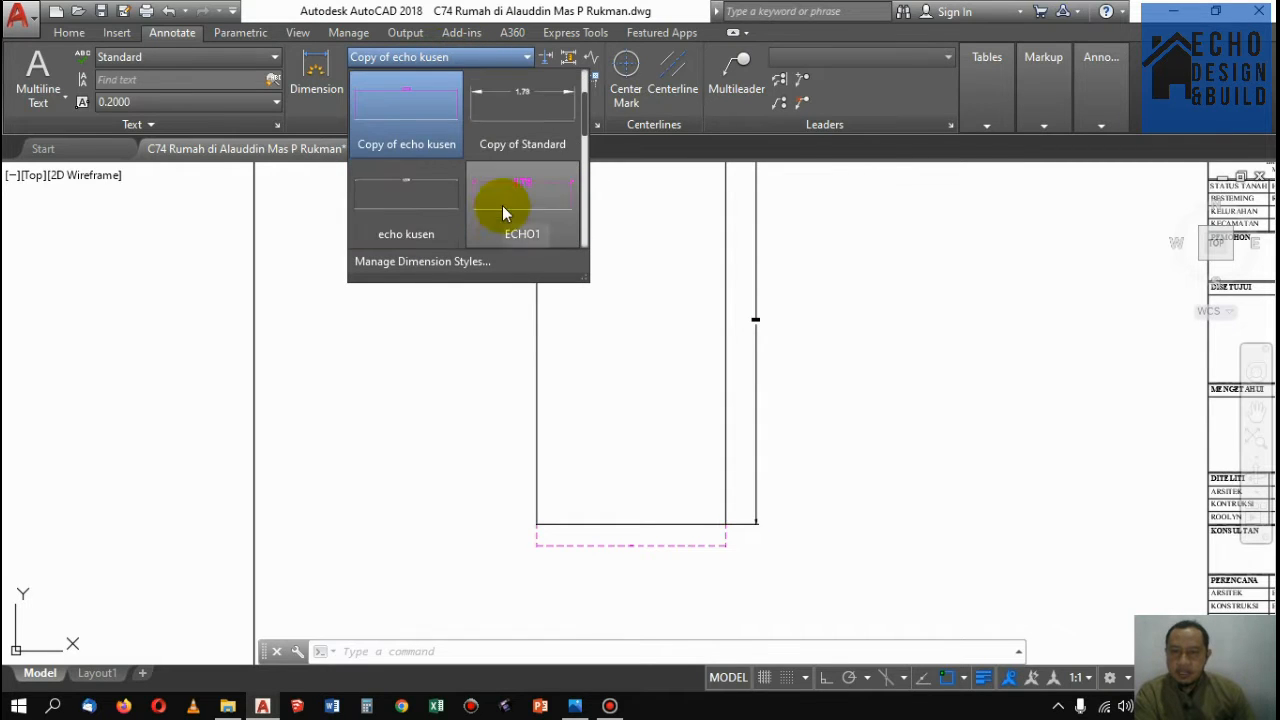
{"action": "left_click", "coordinate": [507, 201]}
{"action": "scroll", "coordinate": [766, 311], "scroll_direction": "up", "scroll_amount": 8}
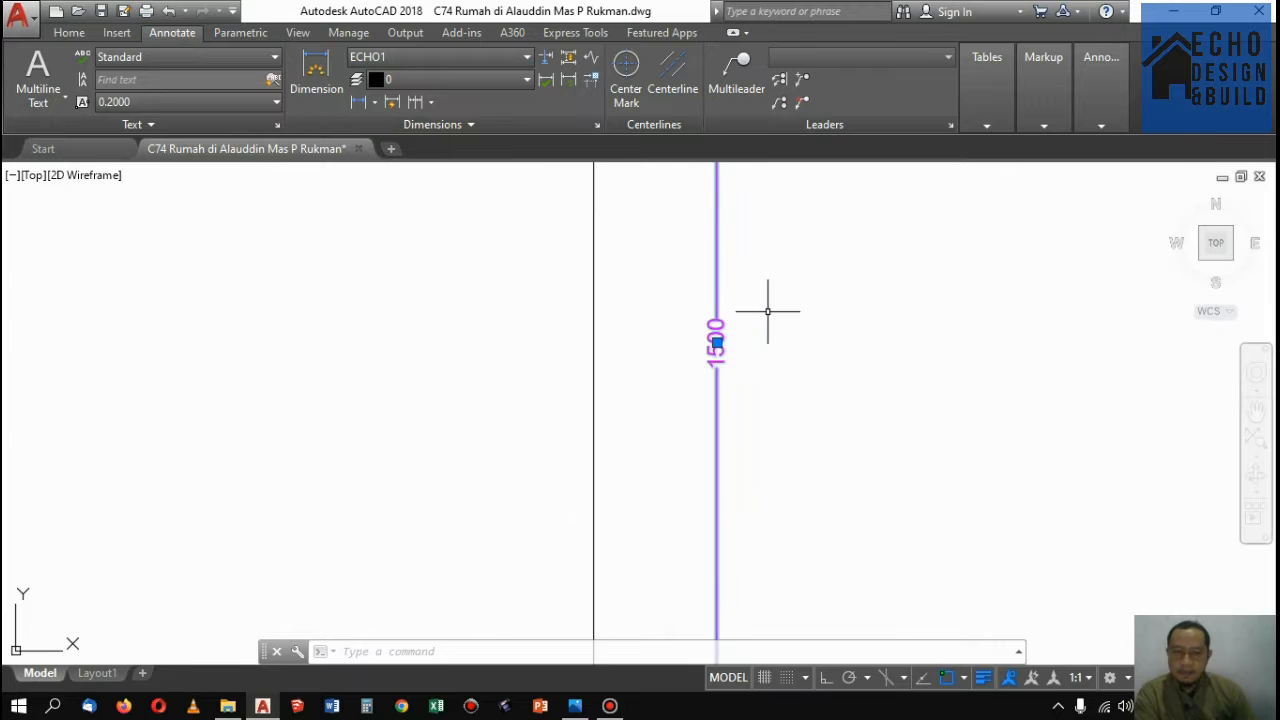
{"action": "scroll", "coordinate": [777, 257], "scroll_direction": "down", "scroll_amount": 5}
{"action": "key", "text": "Escape"}
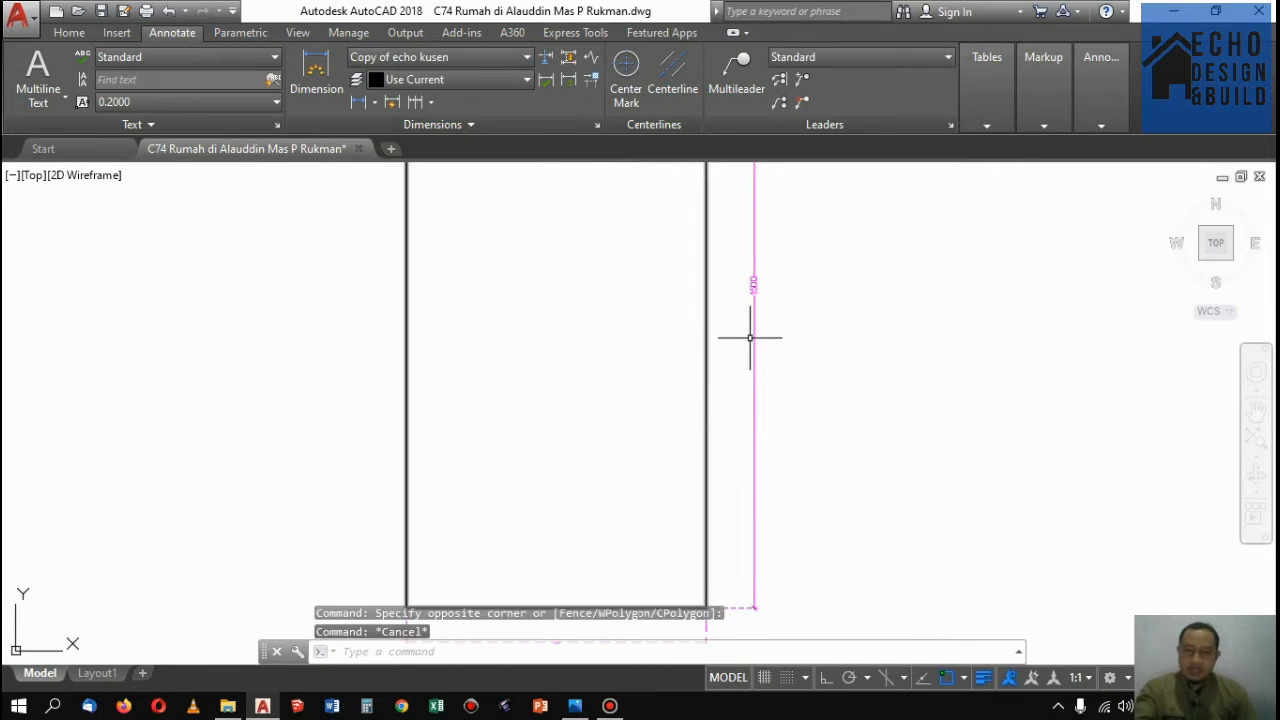
Apply the ECHO1 dimension style to the horizontal dimension below the house outline
{"action": "scroll", "coordinate": [760, 334], "scroll_direction": "down", "scroll_amount": 2}
{"action": "scroll", "coordinate": [702, 529], "scroll_direction": "up", "scroll_amount": 4}
{"action": "left_click", "coordinate": [687, 537]}
{"action": "left_click", "coordinate": [660, 514]}
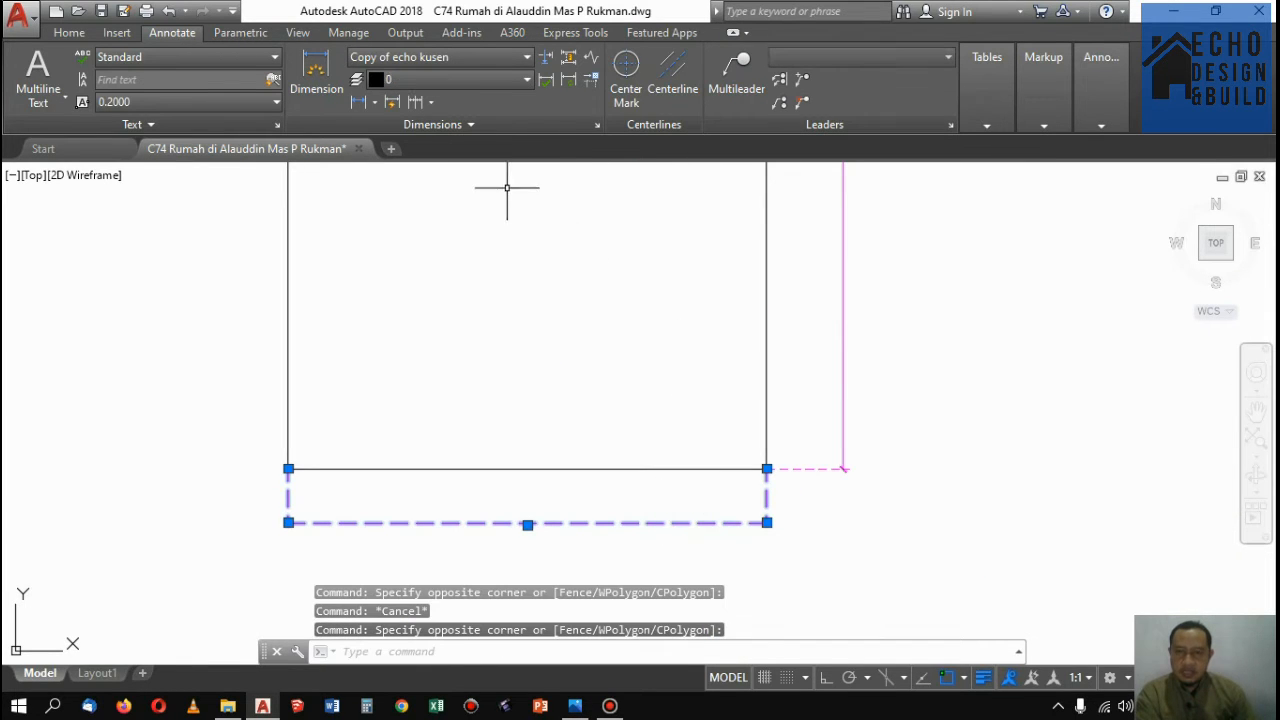
{"action": "left_click", "coordinate": [451, 55]}
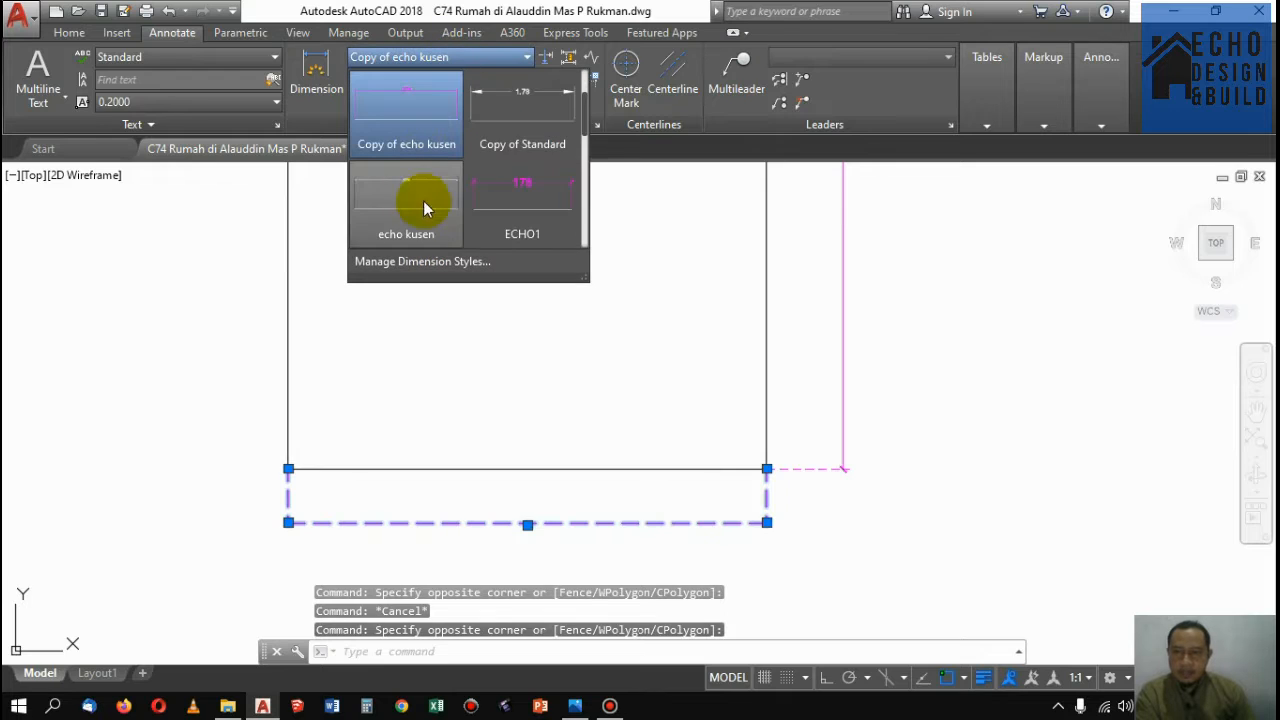
{"action": "scroll", "coordinate": [474, 203], "scroll_direction": "down", "scroll_amount": 1}
{"action": "left_click", "coordinate": [514, 175]}
{"action": "key", "text": "Escape"}
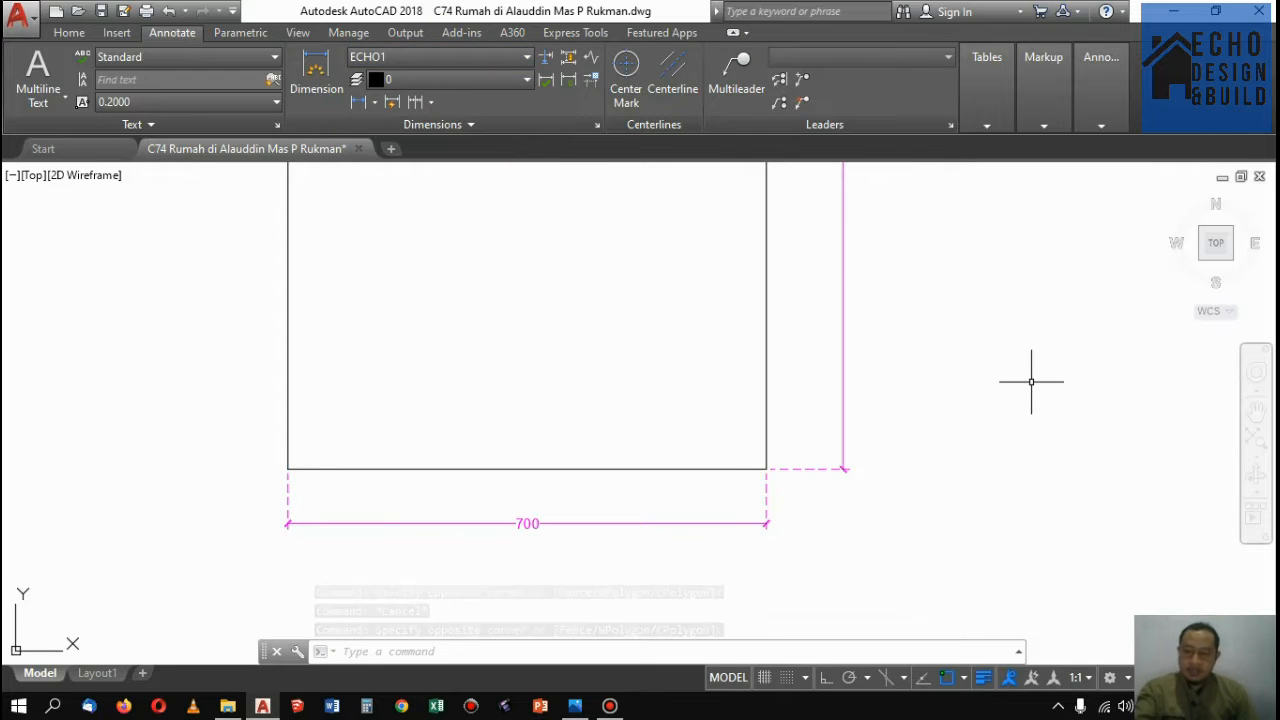
Make ECHO1 the current dimension style for new dimensions
{"action": "left_click", "coordinate": [465, 57]}
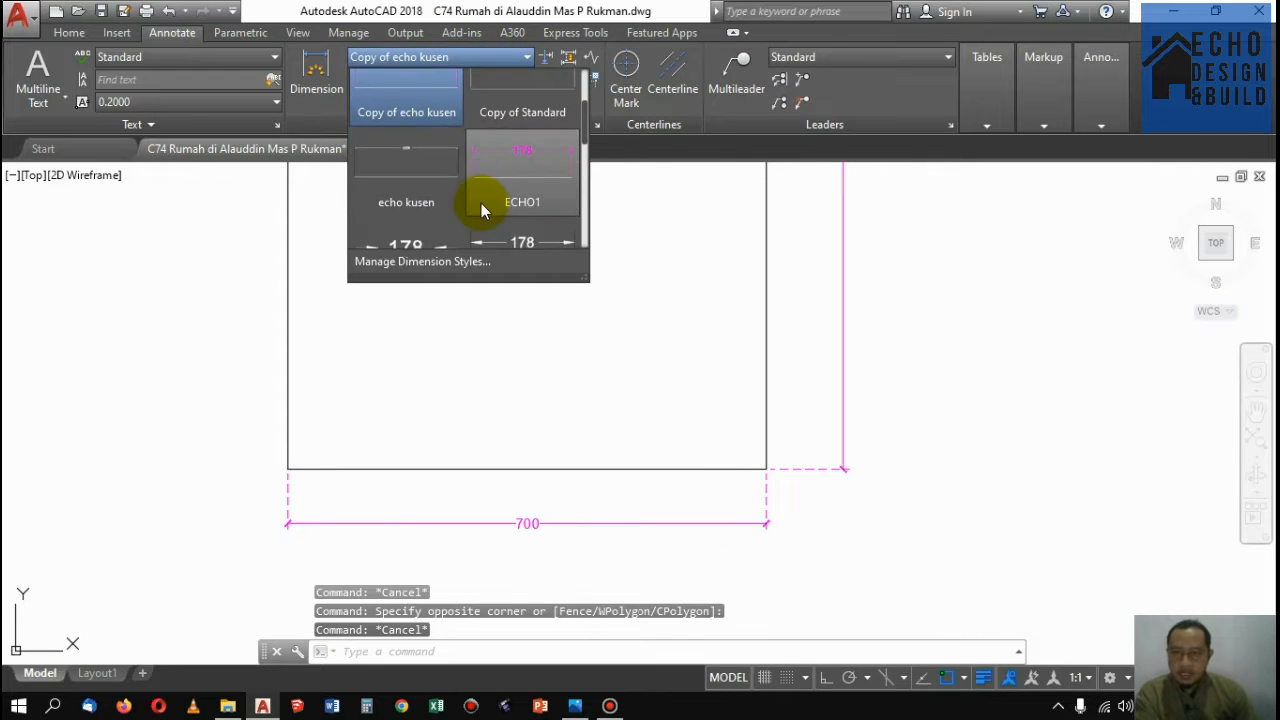
{"action": "left_click", "coordinate": [536, 172]}
Offset the house outline inward by 0.13 to form the outer wall thickness
{"action": "scroll", "coordinate": [903, 421], "scroll_direction": "down", "scroll_amount": 2}
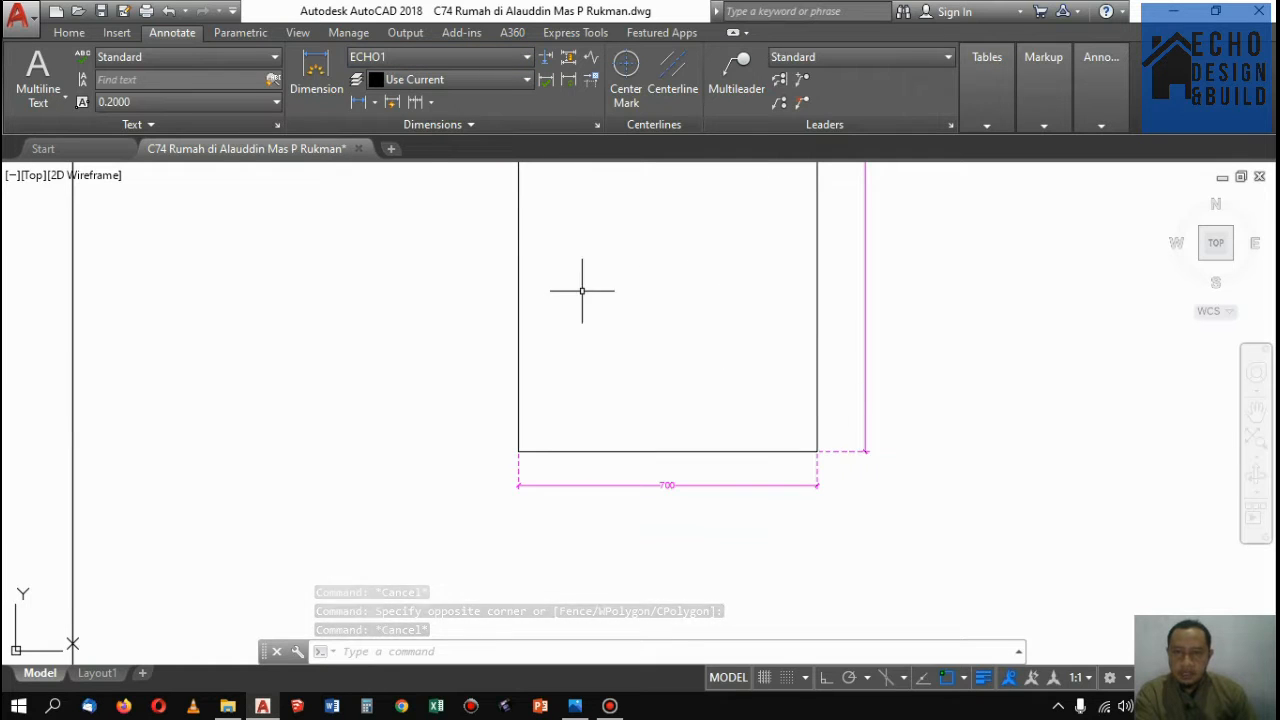
{"action": "scroll", "coordinate": [665, 320], "scroll_direction": "down", "scroll_amount": 3}
{"action": "scroll", "coordinate": [703, 240], "scroll_direction": "up", "scroll_amount": 3}
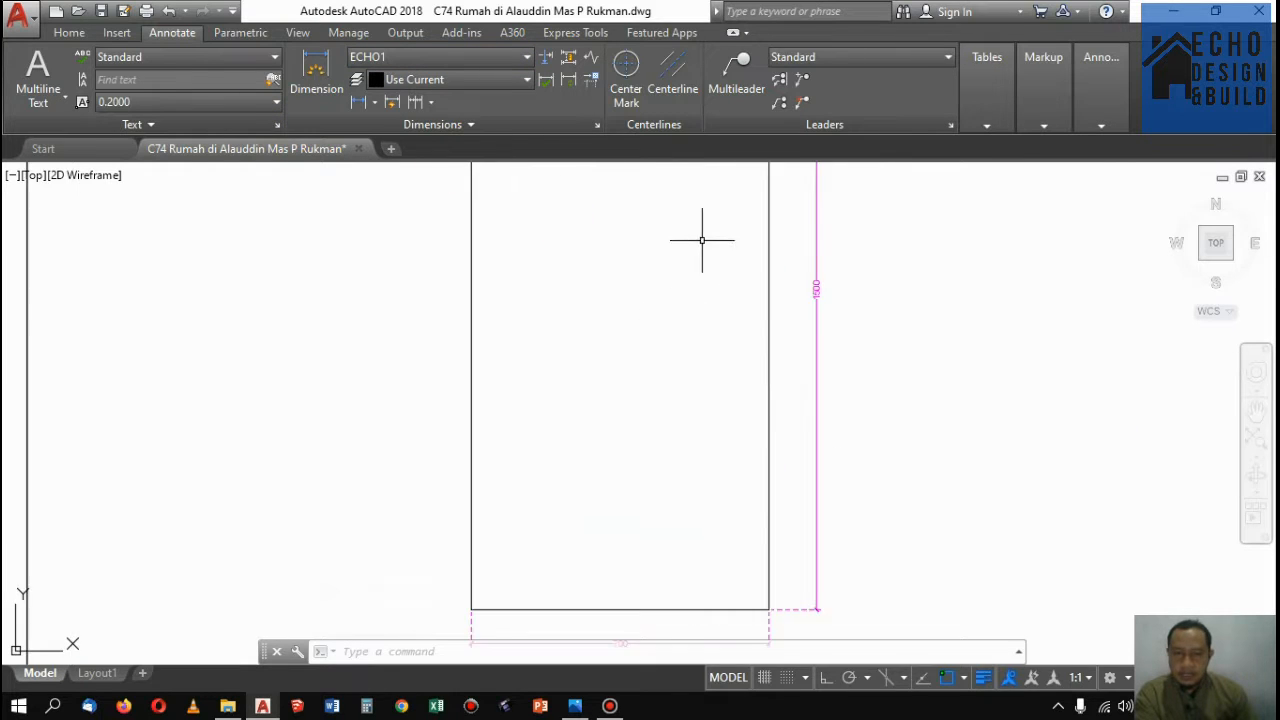
{"action": "scroll", "coordinate": [697, 271], "scroll_direction": "down", "scroll_amount": 3}
{"action": "scroll", "coordinate": [693, 261], "scroll_direction": "up", "scroll_amount": 2}
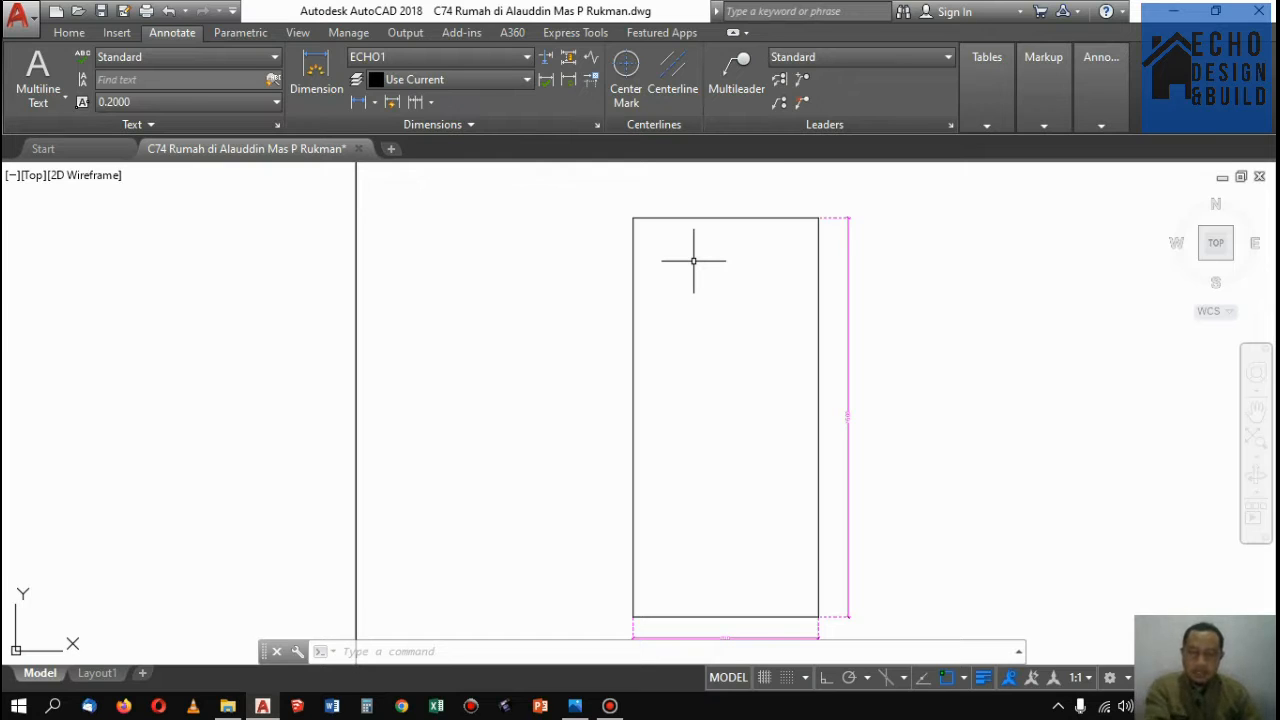
{"action": "type", "text": "o"}
{"action": "key", "text": "Return"}
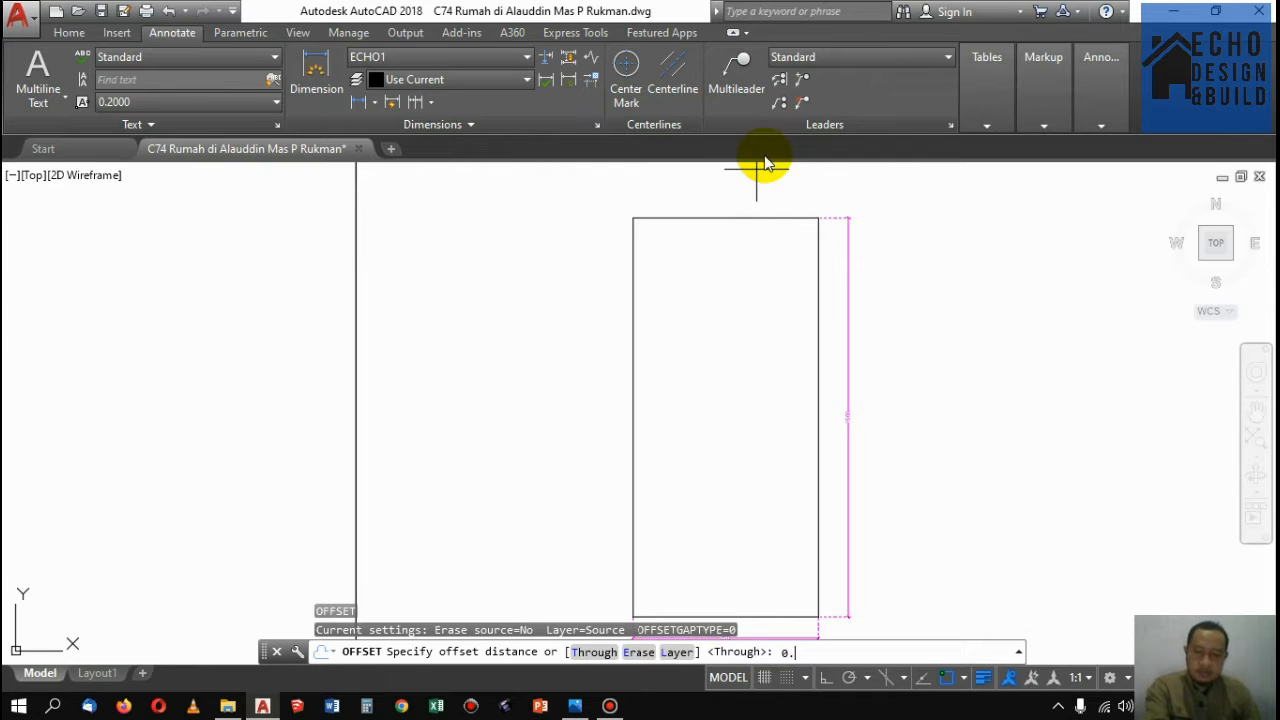
{"action": "type", "text": "0.13"}
{"action": "key", "text": "Return"}
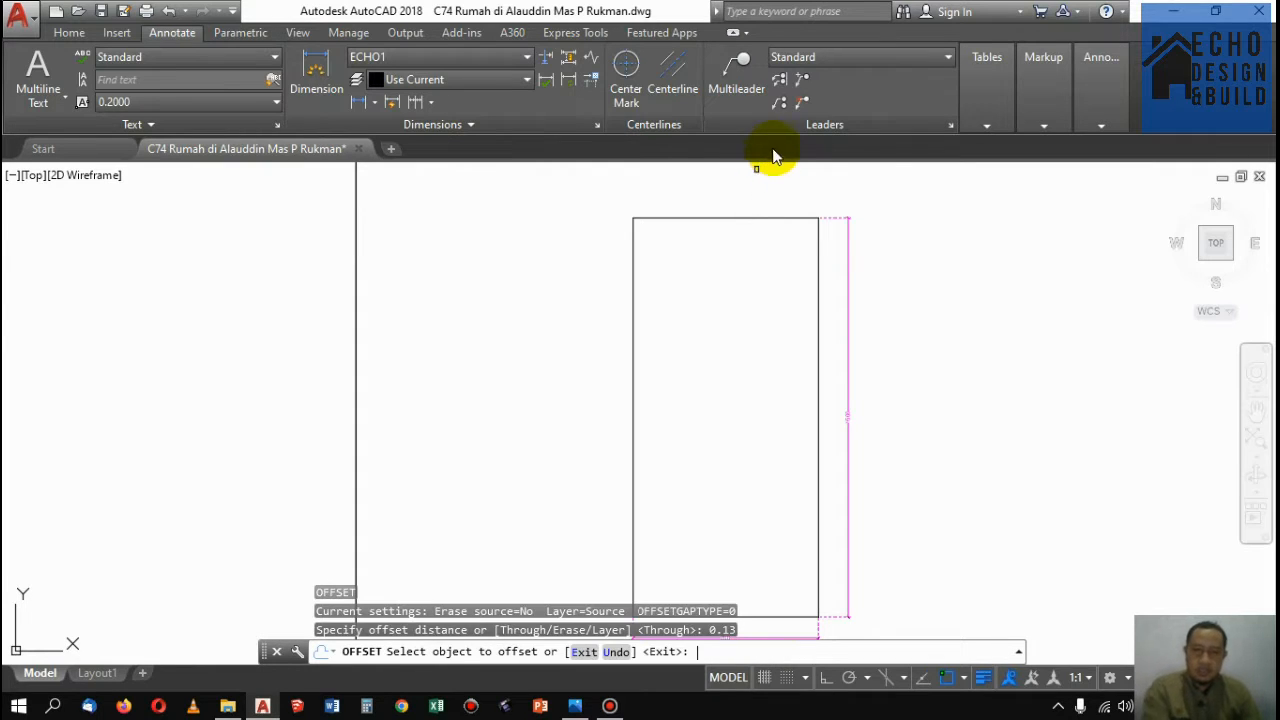
{"action": "left_click", "coordinate": [725, 216]}
{"action": "left_click", "coordinate": [734, 234]}
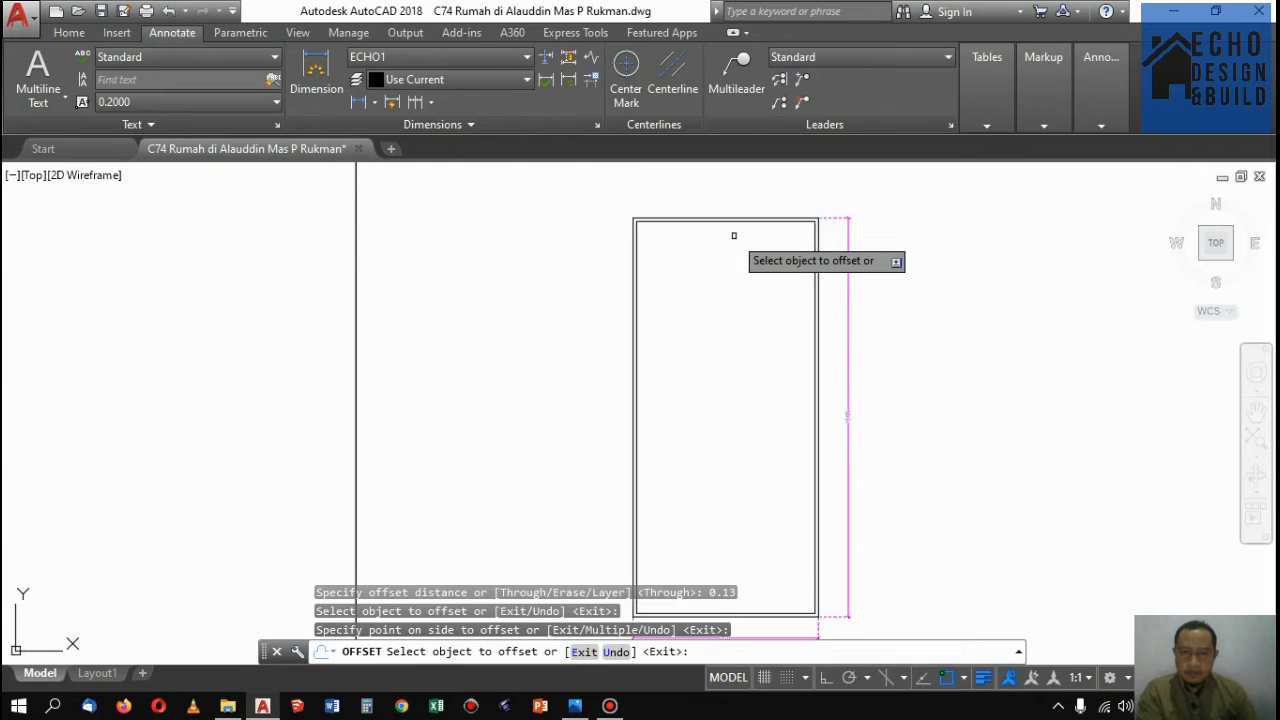
{"action": "key", "text": "Return"}
Explode the outer and inner wall rectangles into separate lines
{"action": "left_click", "coordinate": [741, 193]}
{"action": "left_click", "coordinate": [714, 253]}
{"action": "type", "text": "x"}
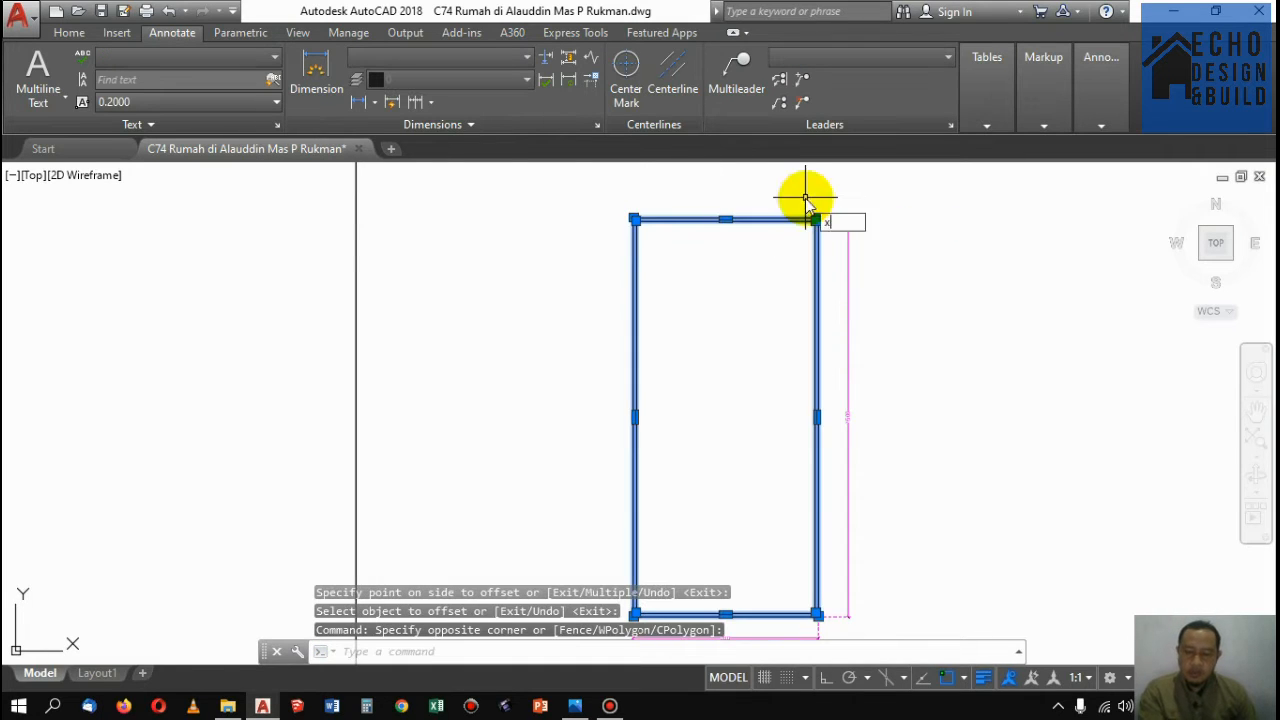
{"action": "key", "text": "Return"}
Offset the upper wall's inner line 2.5 downward into the house to place a horizontal partition line
{"action": "scroll", "coordinate": [785, 213], "scroll_direction": "up", "scroll_amount": 3}
{"action": "scroll", "coordinate": [774, 214], "scroll_direction": "down", "scroll_amount": 2}
{"action": "scroll", "coordinate": [671, 234], "scroll_direction": "up", "scroll_amount": 2}
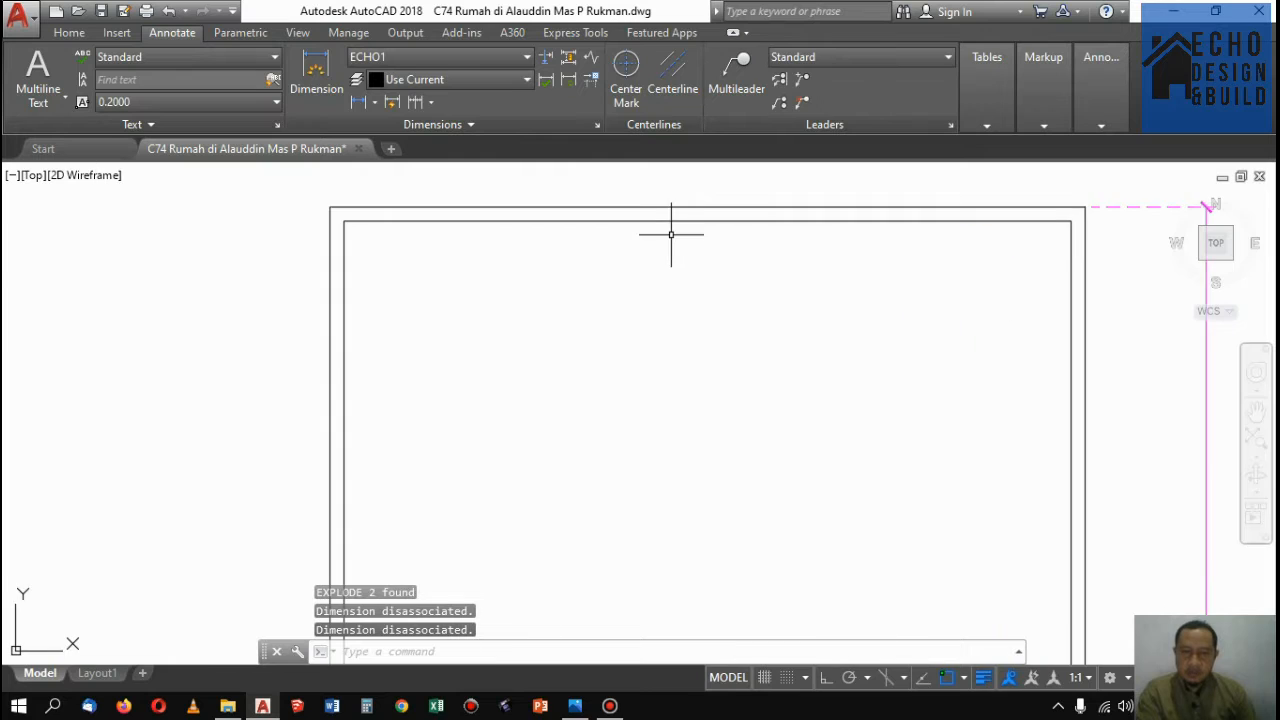
{"action": "scroll", "coordinate": [673, 216], "scroll_direction": "down", "scroll_amount": 3}
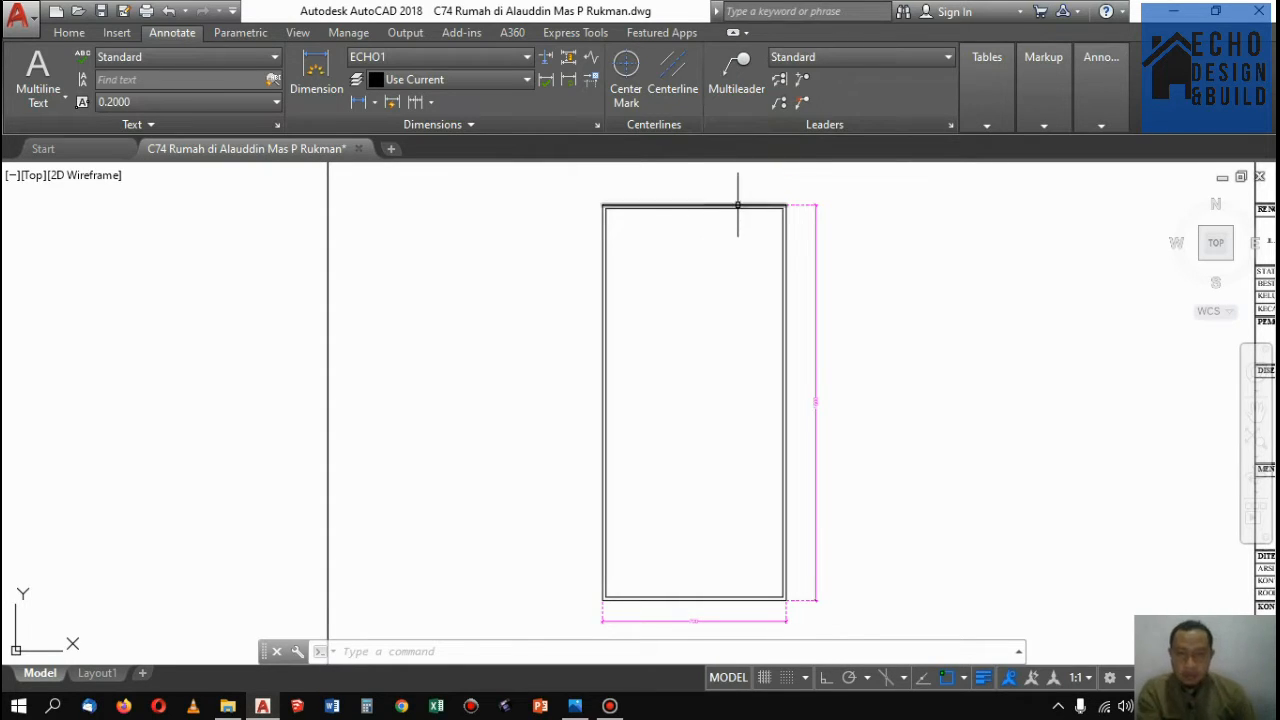
{"action": "scroll", "coordinate": [738, 205], "scroll_direction": "up", "scroll_amount": 2}
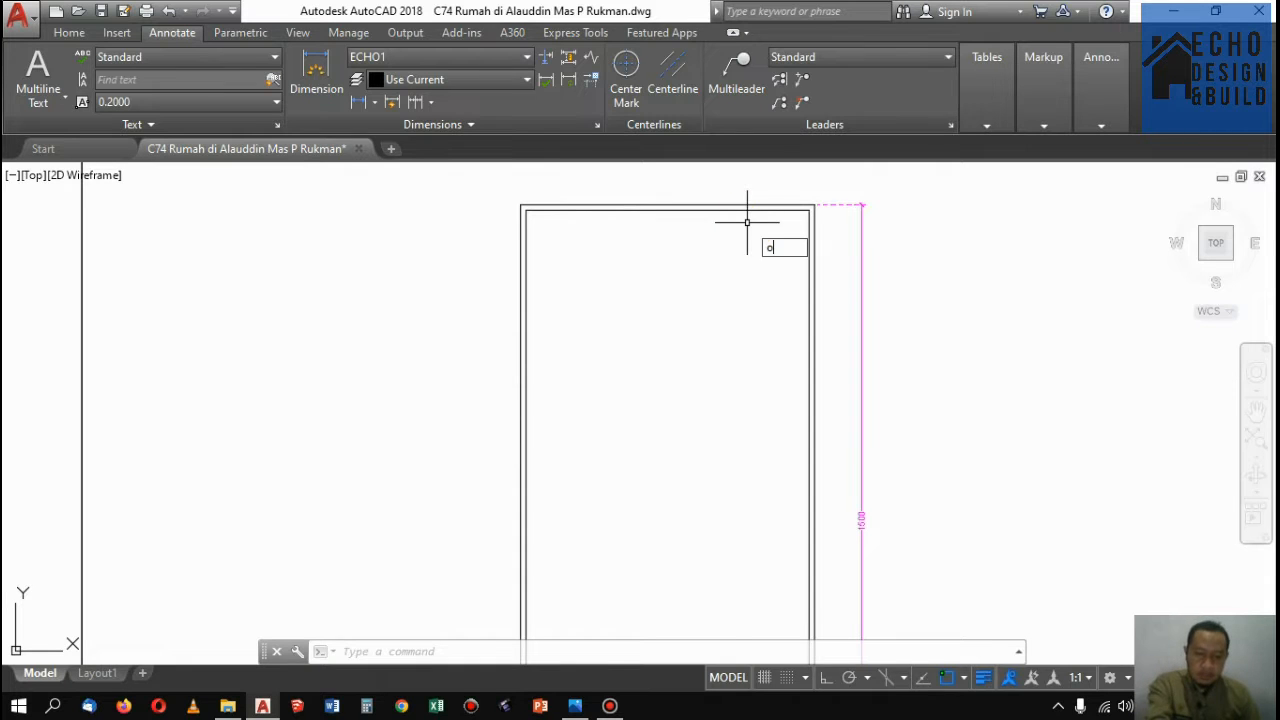
{"action": "key", "text": "Return"}
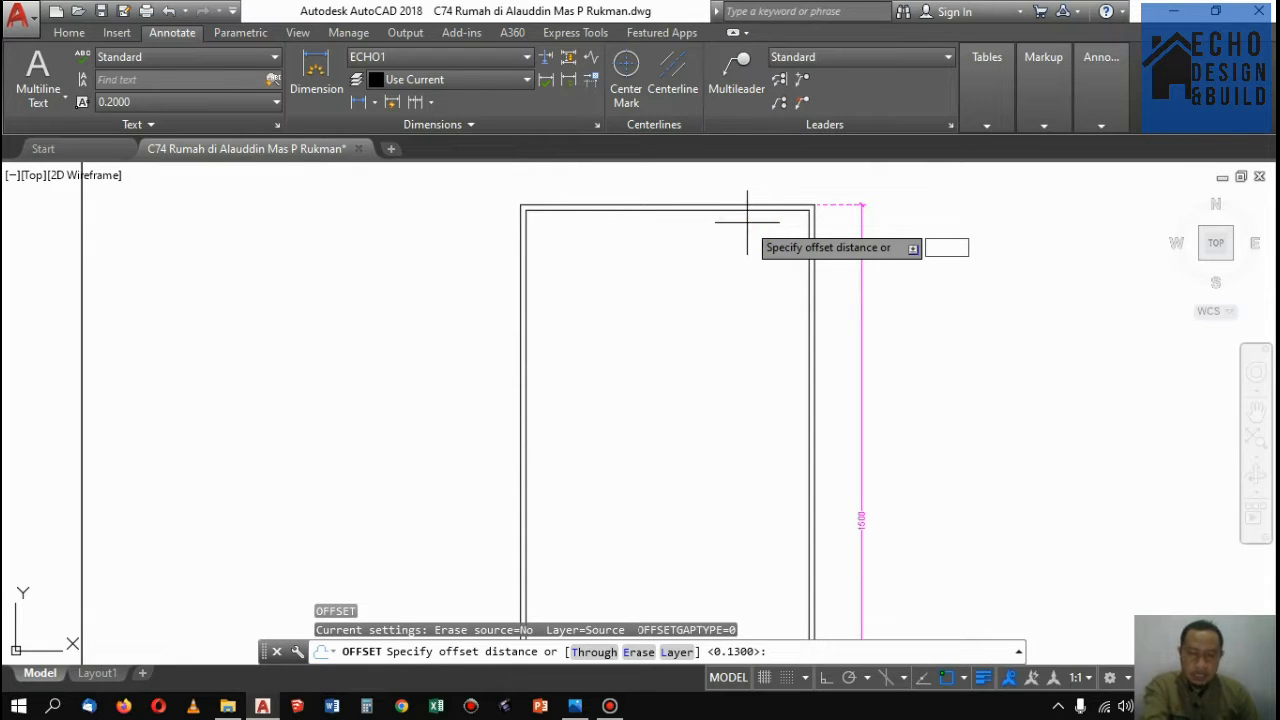
{"action": "type", "text": "2.5"}
{"action": "key", "text": "Return"}
{"action": "scroll", "coordinate": [745, 211], "scroll_direction": "up", "scroll_amount": 2}
{"action": "left_click", "coordinate": [745, 208]}
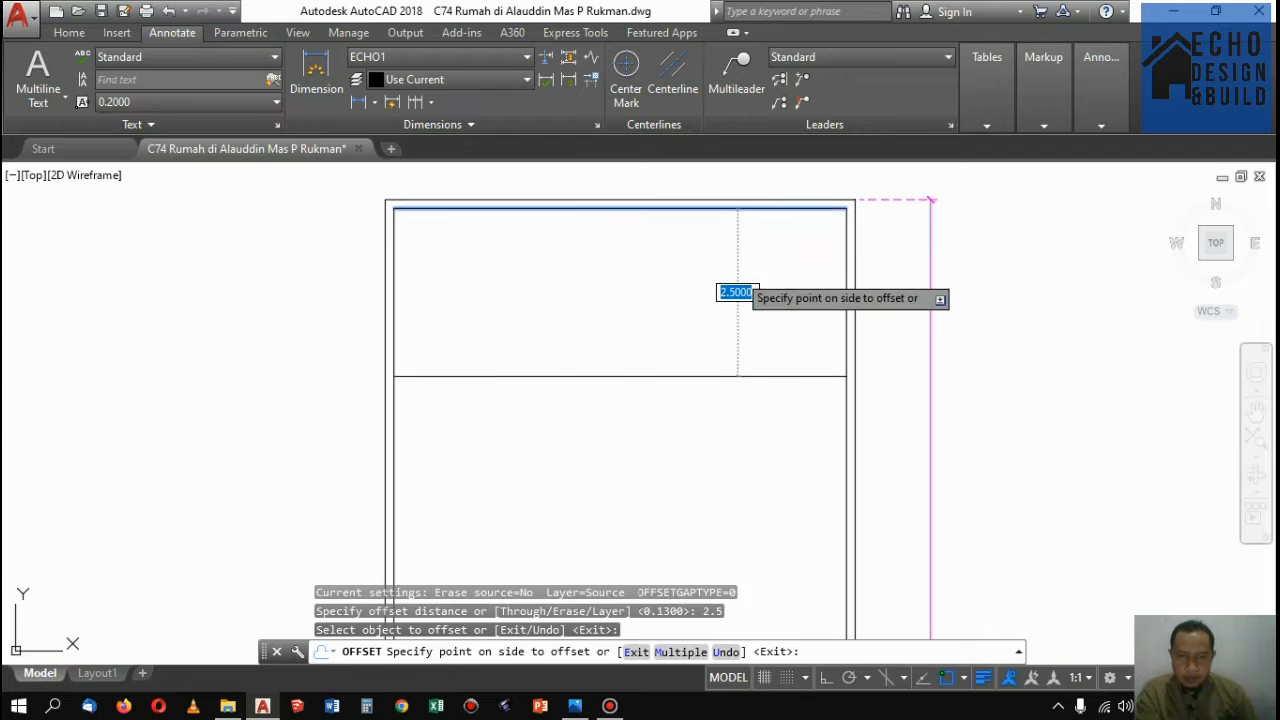
{"action": "left_click", "coordinate": [737, 291]}
{"action": "scroll", "coordinate": [790, 257], "scroll_direction": "down", "scroll_amount": 3}
{"action": "key", "text": "Return"}
Offset the horizontal partition line upward by 0.13 to give the partition wall its thickness
{"action": "scroll", "coordinate": [750, 278], "scroll_direction": "up", "scroll_amount": 3}
{"action": "scroll", "coordinate": [750, 278], "scroll_direction": "down", "scroll_amount": 3}
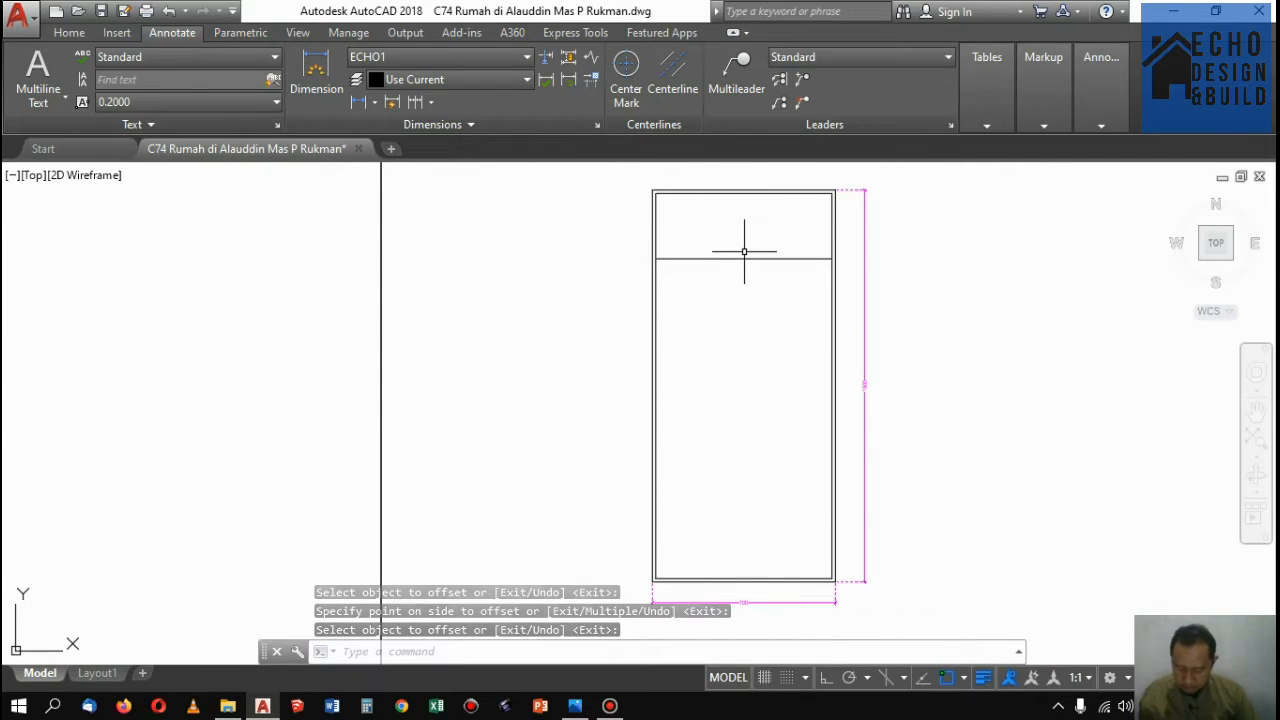
{"action": "scroll", "coordinate": [755, 224], "scroll_direction": "up", "scroll_amount": 3}
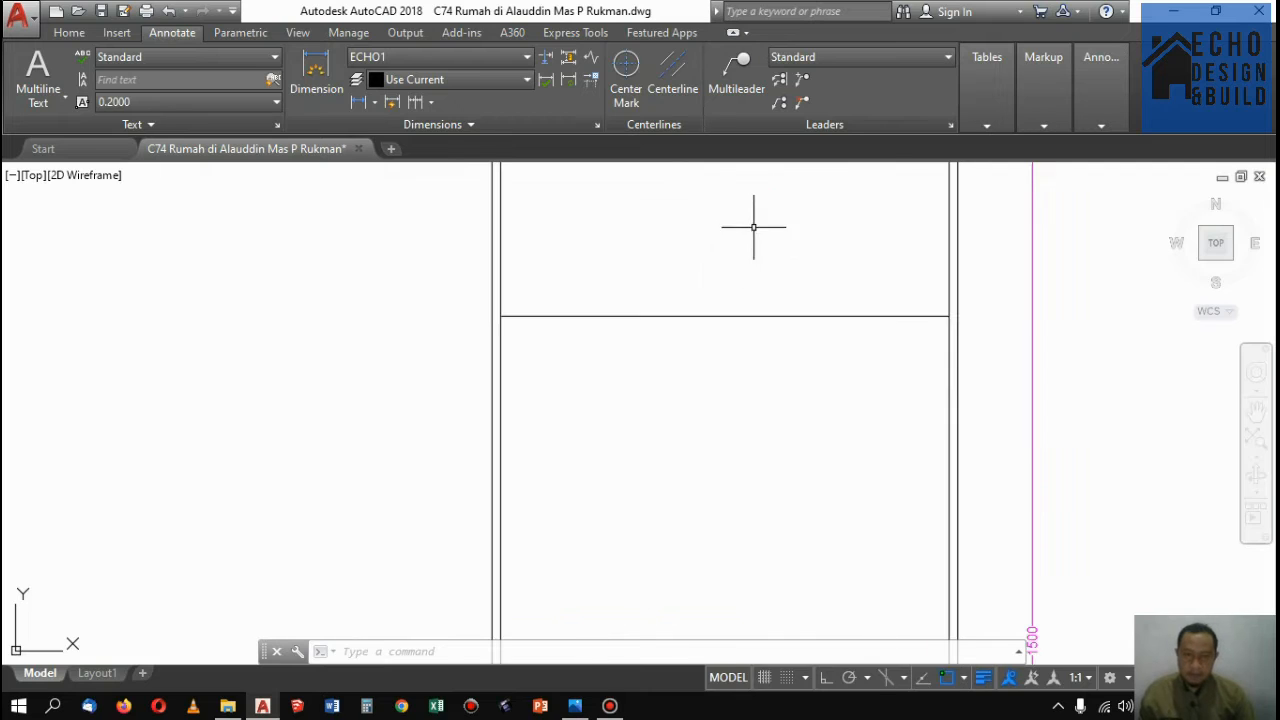
{"action": "type", "text": "o"}
{"action": "key", "text": "Return"}
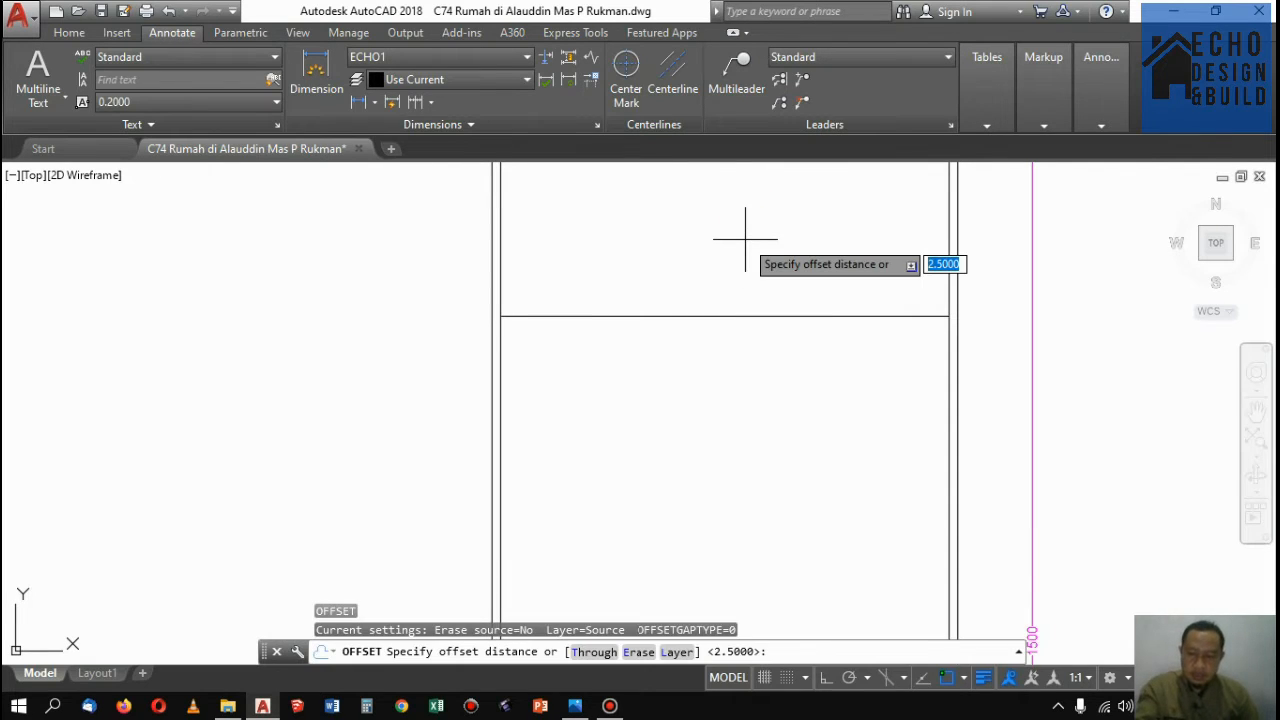
{"action": "key", "text": "Return"}
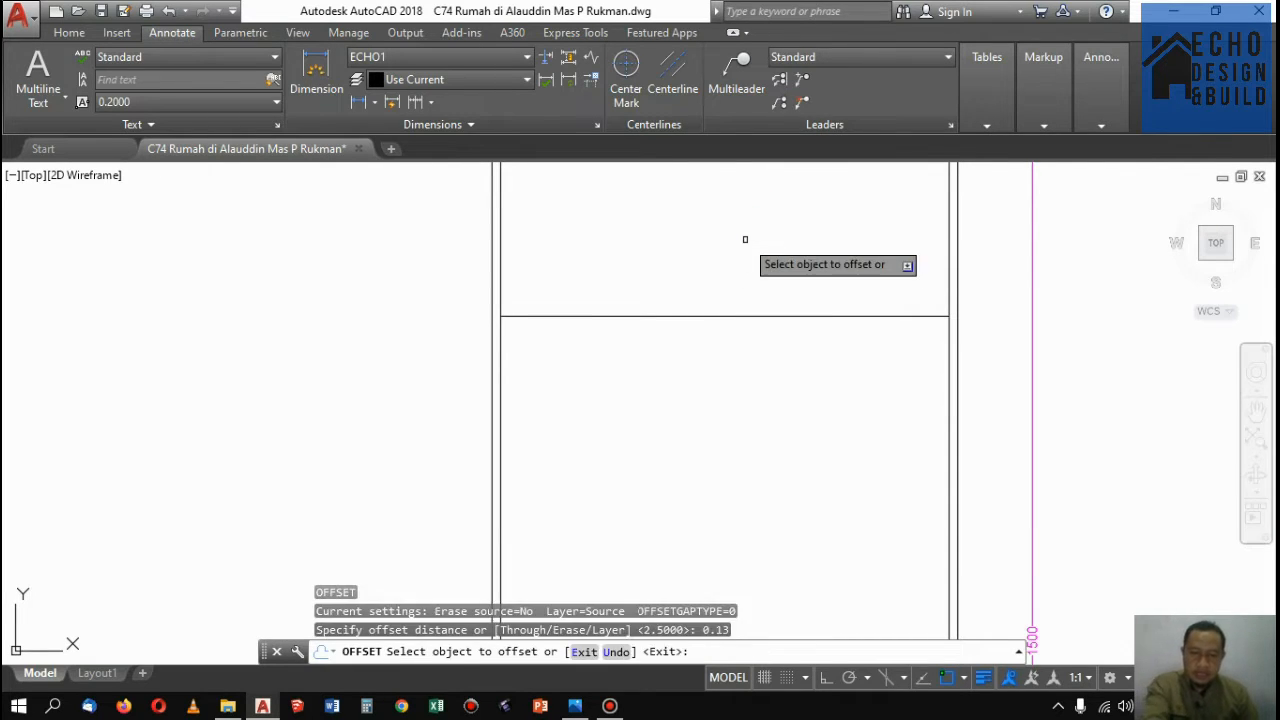
{"action": "left_click", "coordinate": [702, 316]}
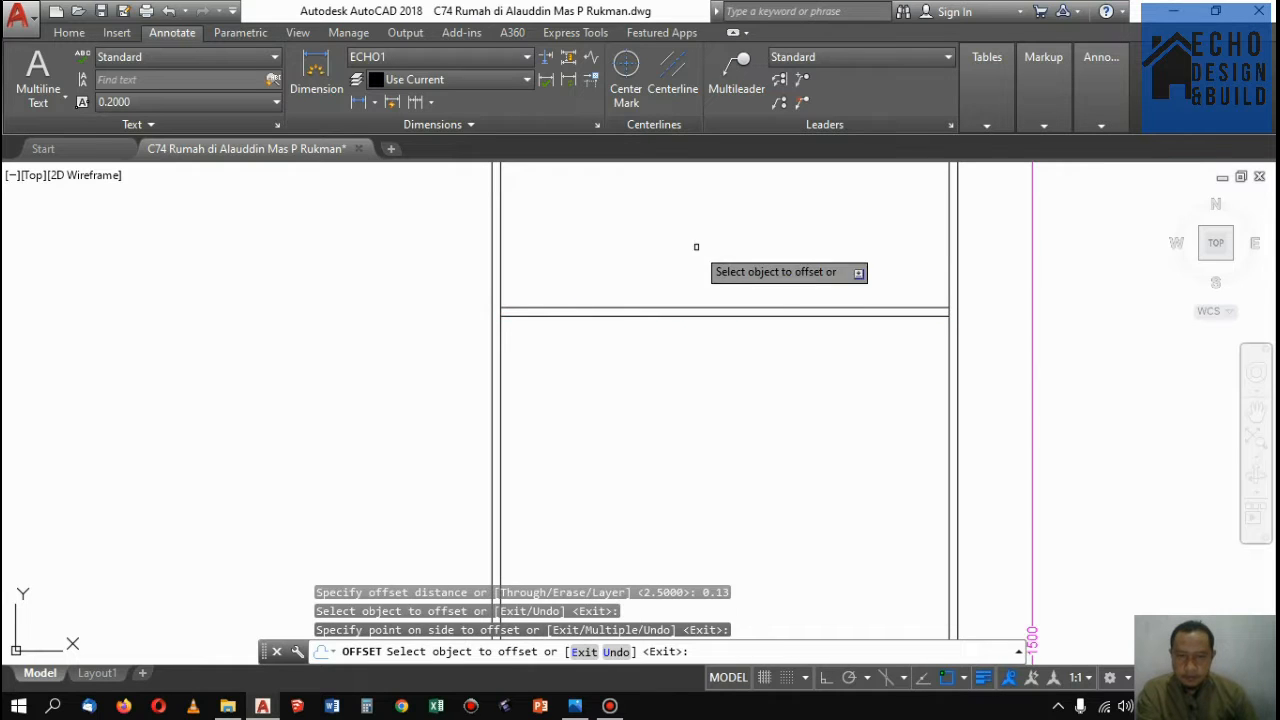
{"action": "left_click", "coordinate": [849, 286]}
{"action": "scroll", "coordinate": [845, 270], "scroll_direction": "down", "scroll_amount": 4}
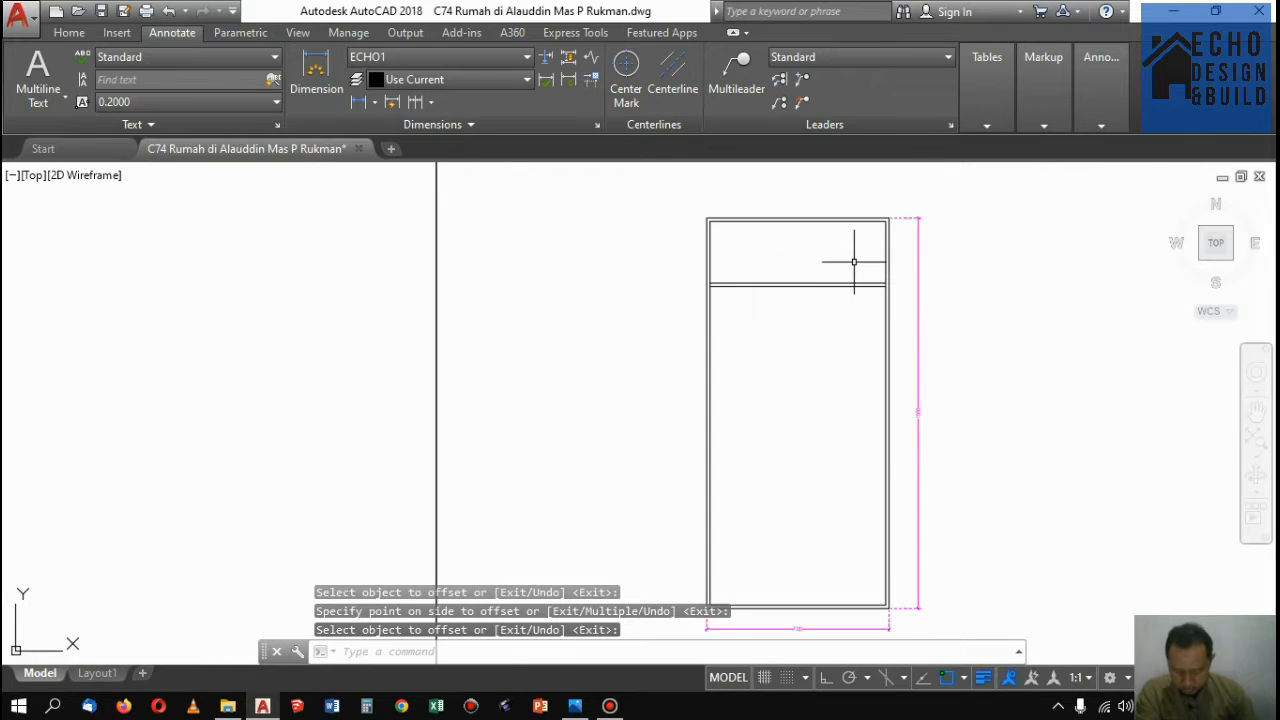
{"action": "key", "text": "Return"}
Offset the right wall's inner line 0.9 toward the inside of the house
{"action": "scroll", "coordinate": [891, 229], "scroll_direction": "up", "scroll_amount": 5}
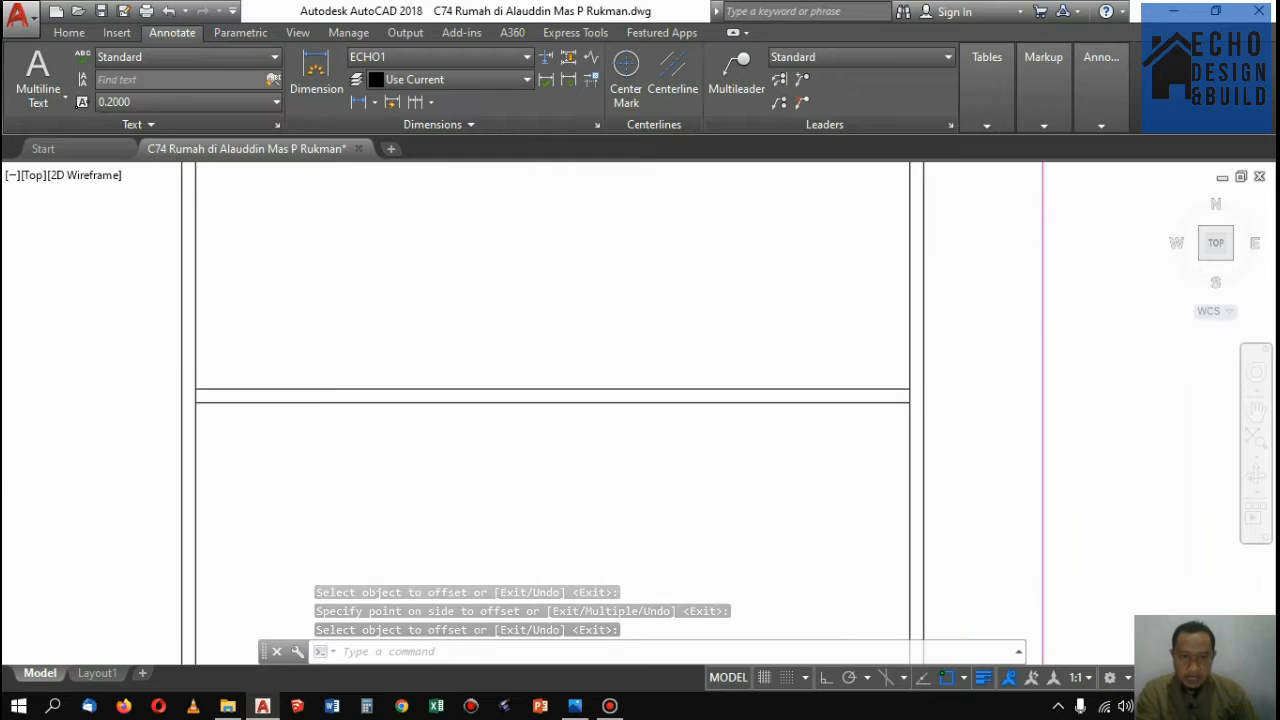
{"action": "key", "text": "Return"}
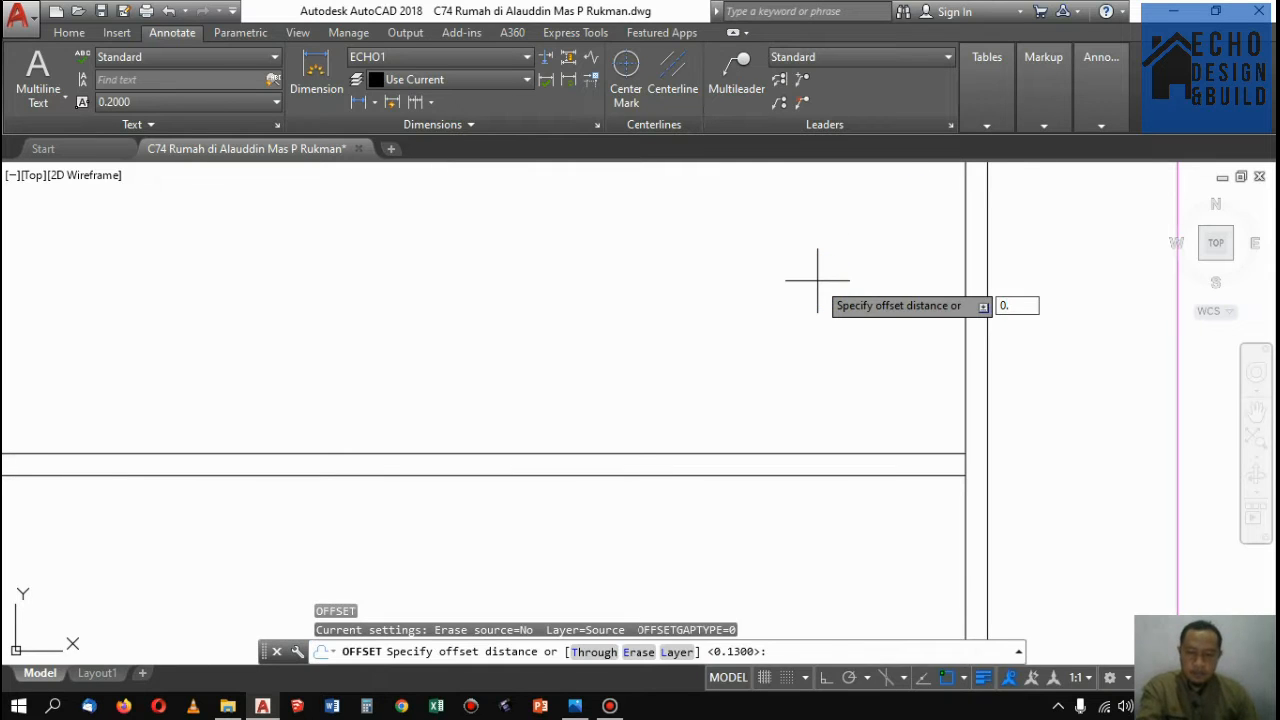
{"action": "key", "text": "Return"}
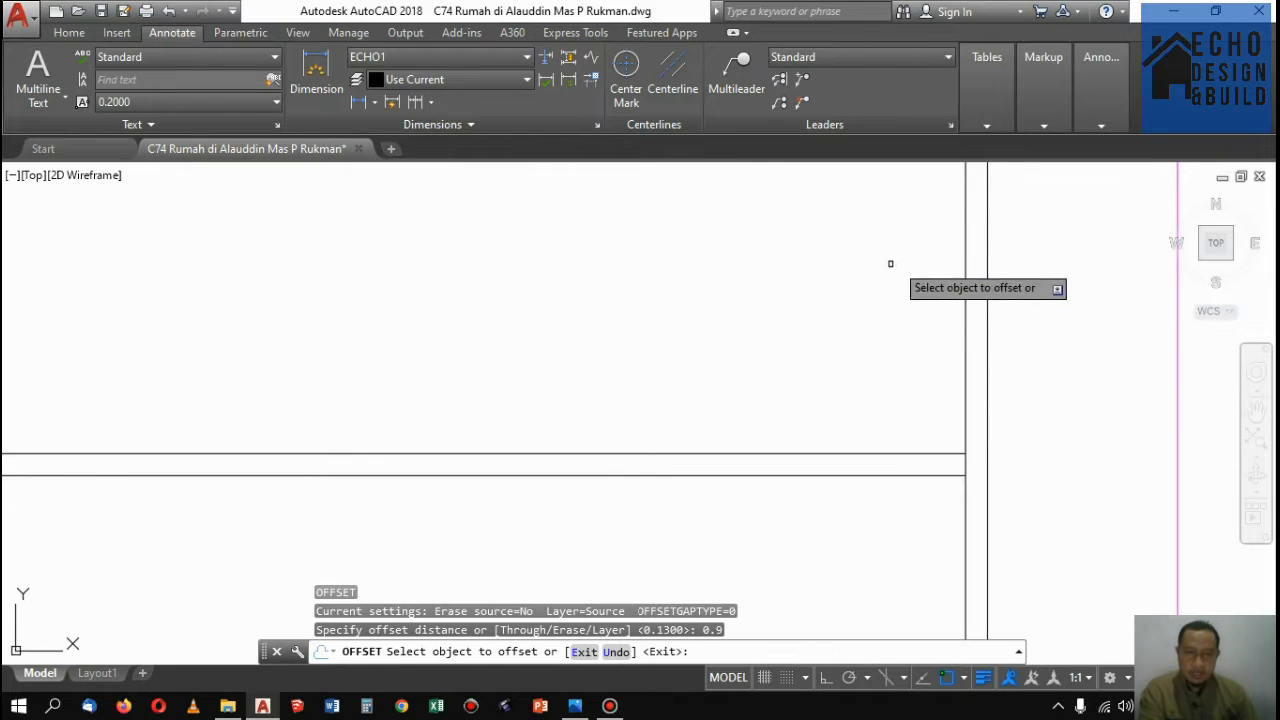
{"action": "left_click", "coordinate": [965, 260]}
{"action": "left_click", "coordinate": [885, 280]}
{"action": "scroll", "coordinate": [883, 286], "scroll_direction": "down", "scroll_amount": 3}
{"action": "scroll", "coordinate": [871, 316], "scroll_direction": "up", "scroll_amount": 3}
{"action": "key", "text": "Return"}
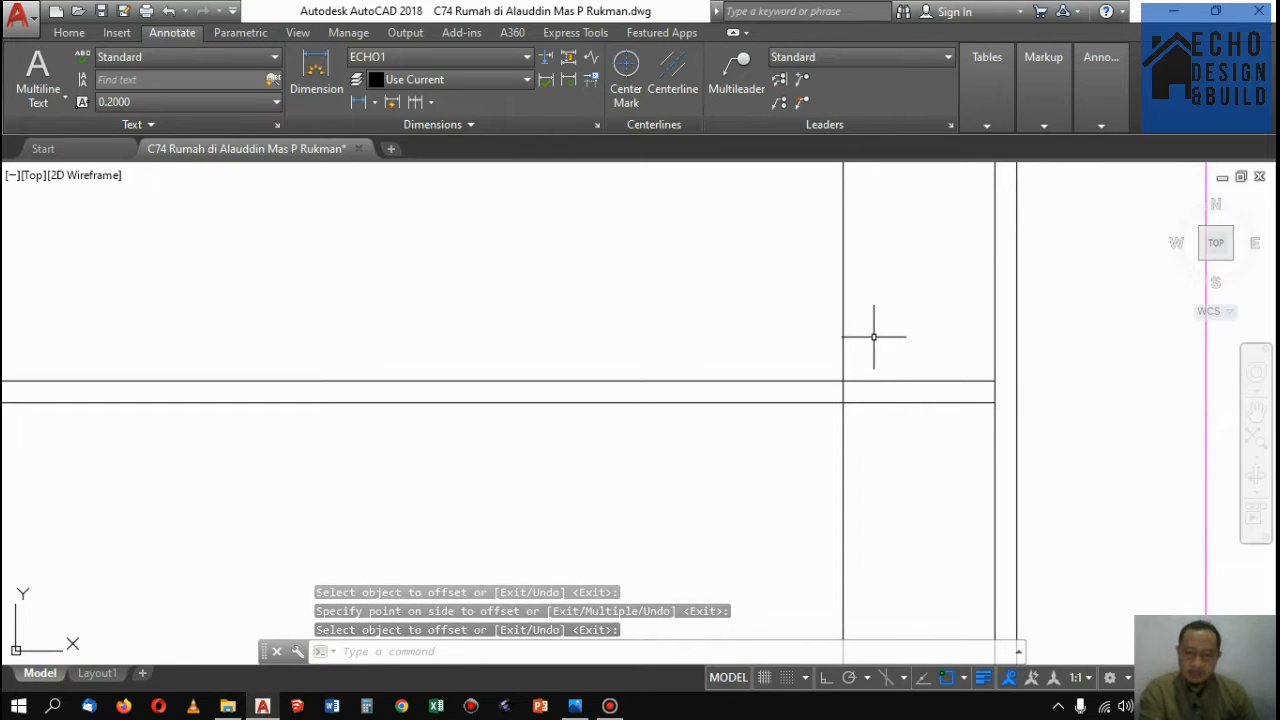
{"action": "scroll", "coordinate": [873, 395], "scroll_direction": "down", "scroll_amount": 2}
{"action": "scroll", "coordinate": [873, 395], "scroll_direction": "up", "scroll_amount": 2}
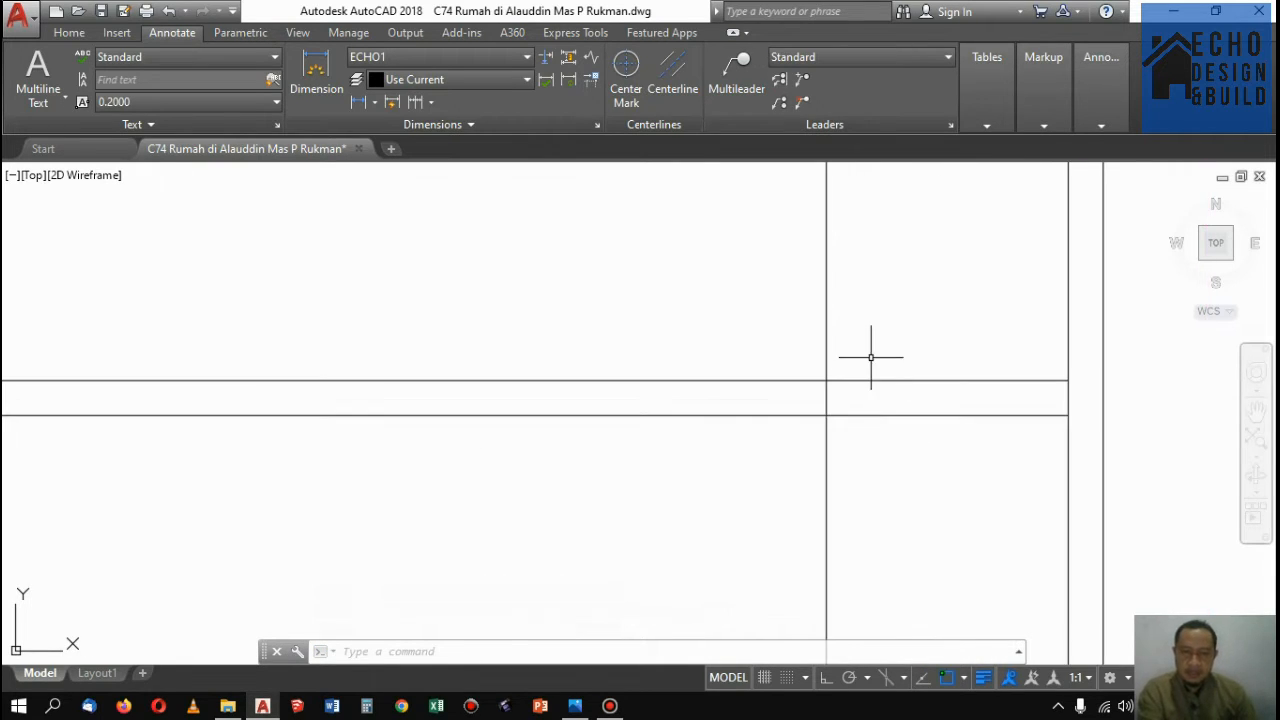
{"action": "scroll", "coordinate": [872, 357], "scroll_direction": "down", "scroll_amount": 2}
{"action": "type", "text": "tr"}
{"action": "key", "text": "Return"}
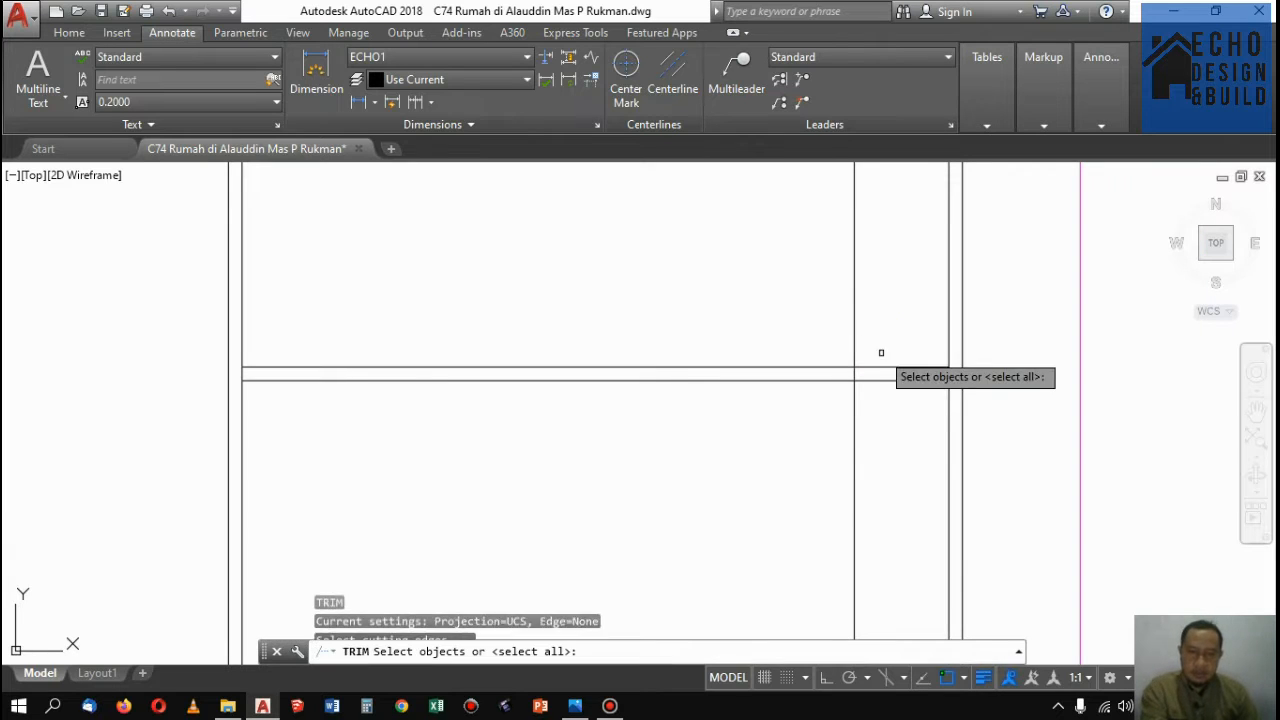
{"action": "left_click", "coordinate": [876, 380]}
{"action": "key", "text": "Escape"}
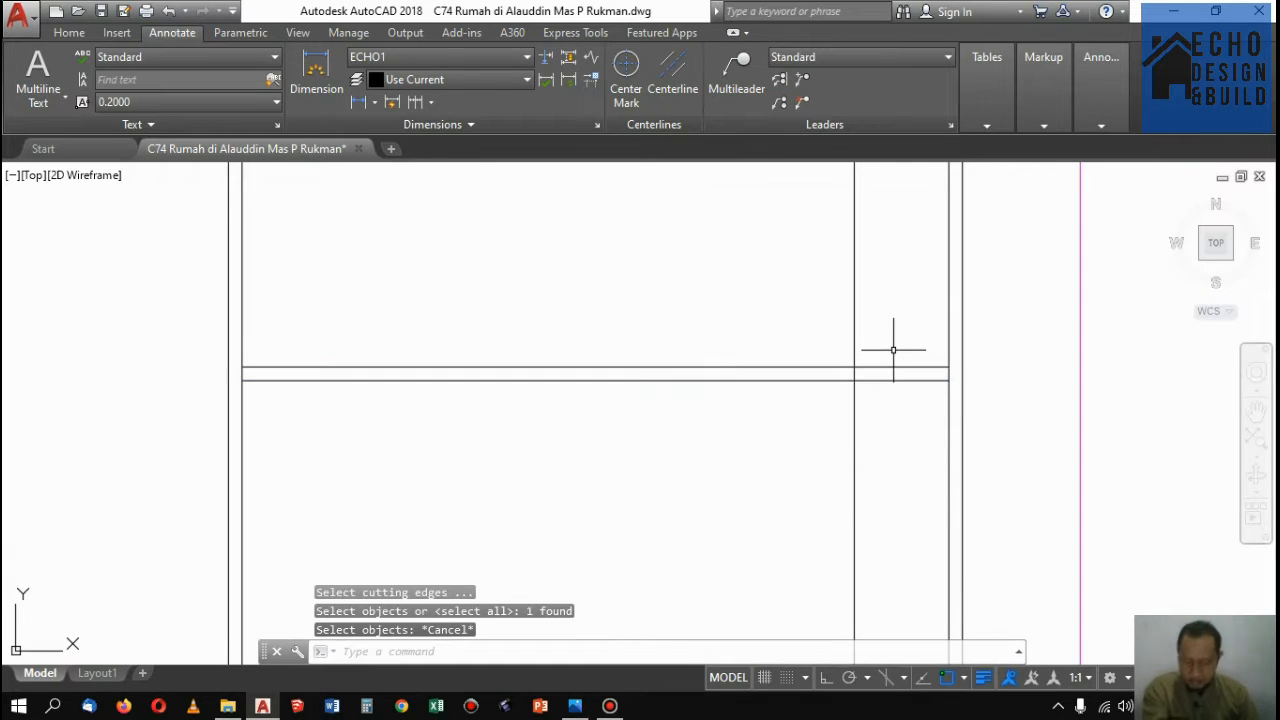
Offset the upper wall's inner line 2.7 downward, placing a line just below the horizontal partition
{"action": "scroll", "coordinate": [903, 333], "scroll_direction": "down", "scroll_amount": 2}
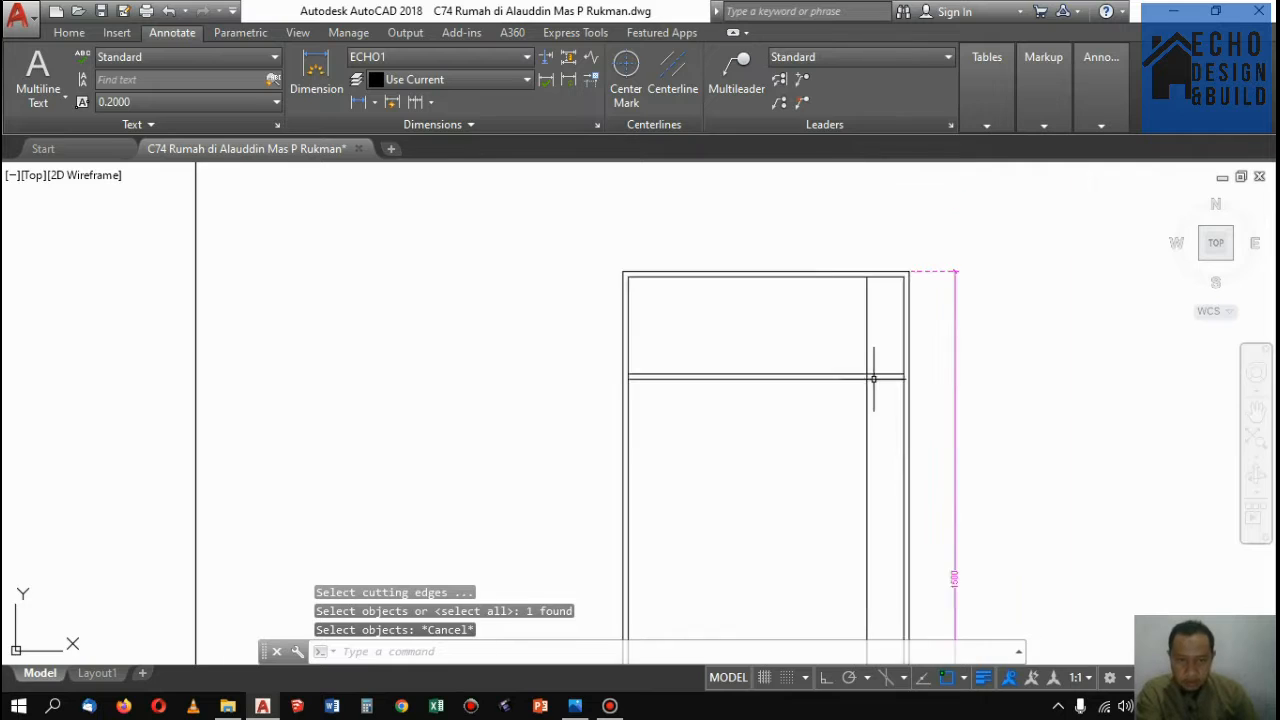
{"action": "scroll", "coordinate": [871, 371], "scroll_direction": "up", "scroll_amount": 1}
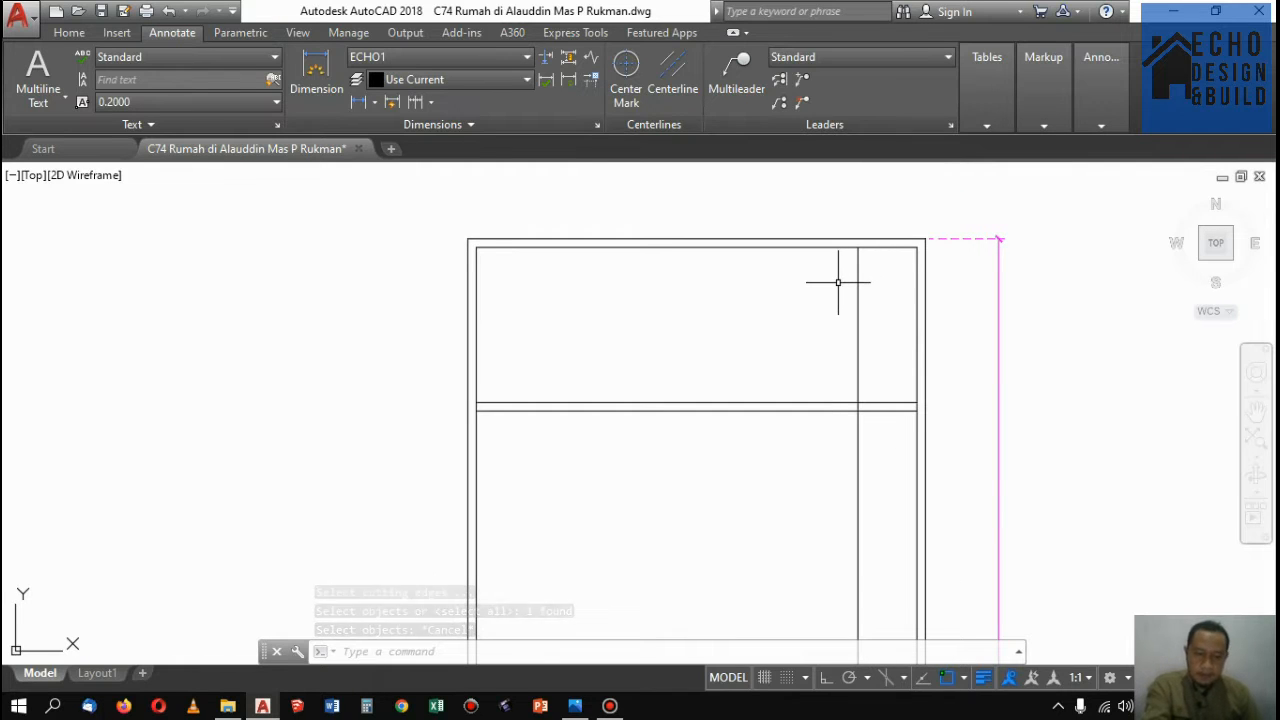
{"action": "type", "text": "o"}
{"action": "key", "text": "Return"}
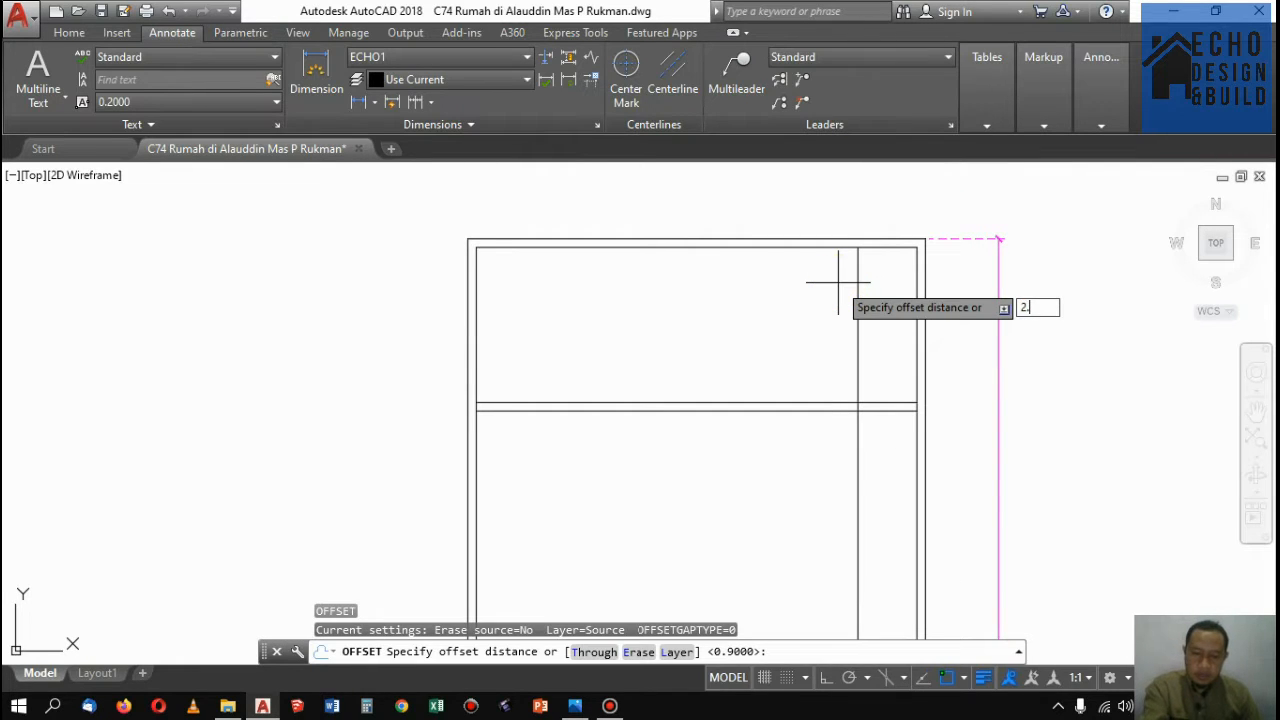
{"action": "key", "text": "Return"}
{"action": "left_click", "coordinate": [835, 247]}
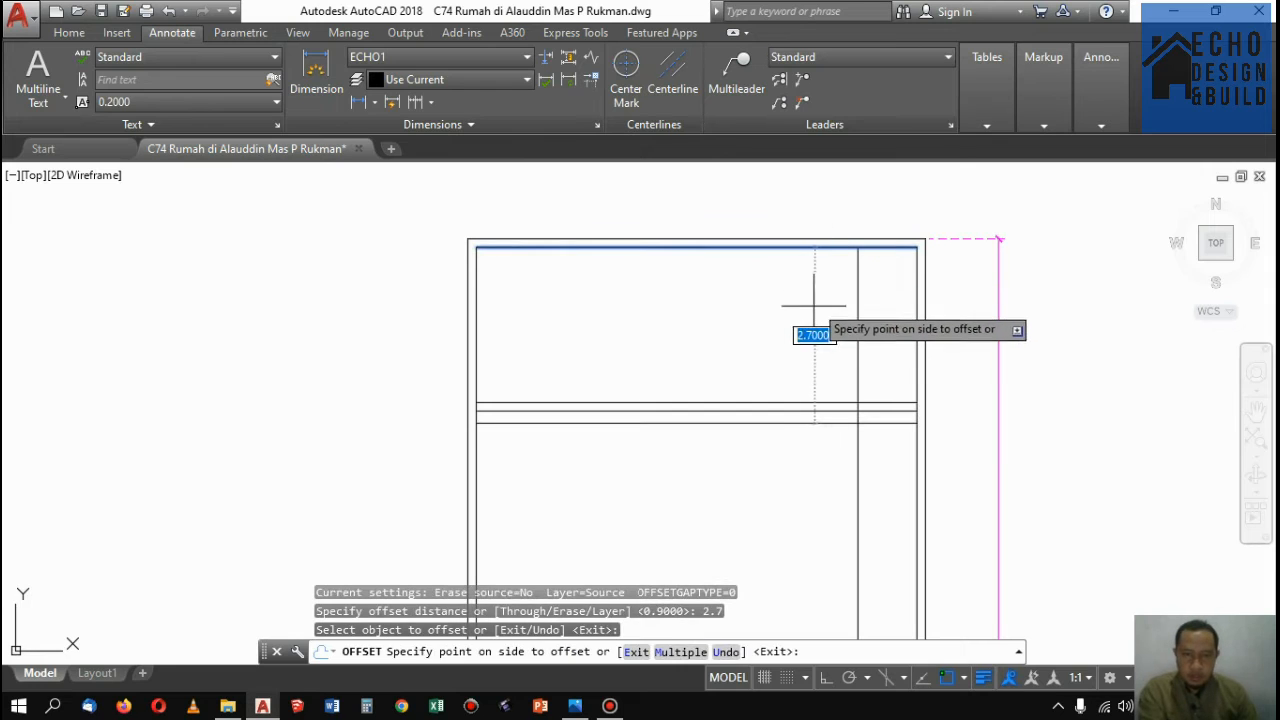
{"action": "left_click", "coordinate": [823, 349]}
{"action": "scroll", "coordinate": [865, 410], "scroll_direction": "up", "scroll_amount": 3}
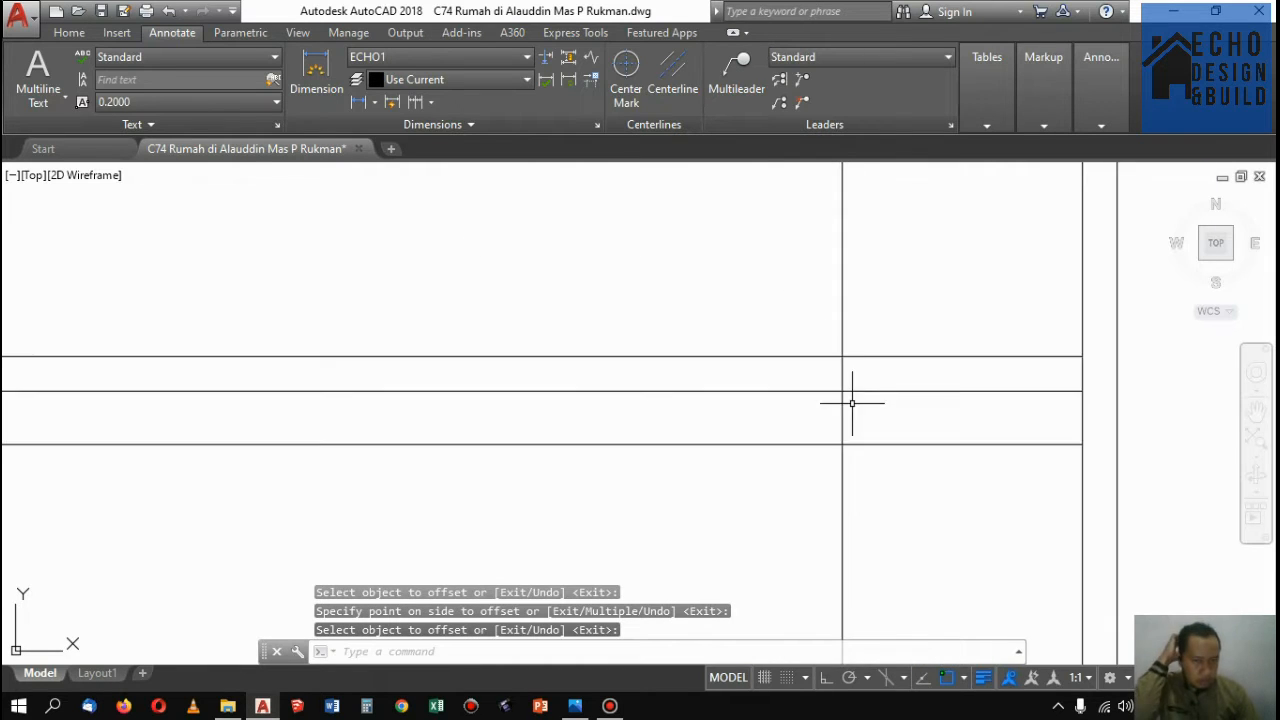
Trim the vertical line 0.9 from the right wall and the lowest horizontal line so they meet in a corner
{"action": "type", "text": "tr"}
{"action": "key", "text": "Return"}
{"action": "scroll", "coordinate": [877, 444], "scroll_direction": "up", "scroll_amount": 4}
{"action": "left_click", "coordinate": [867, 451]}
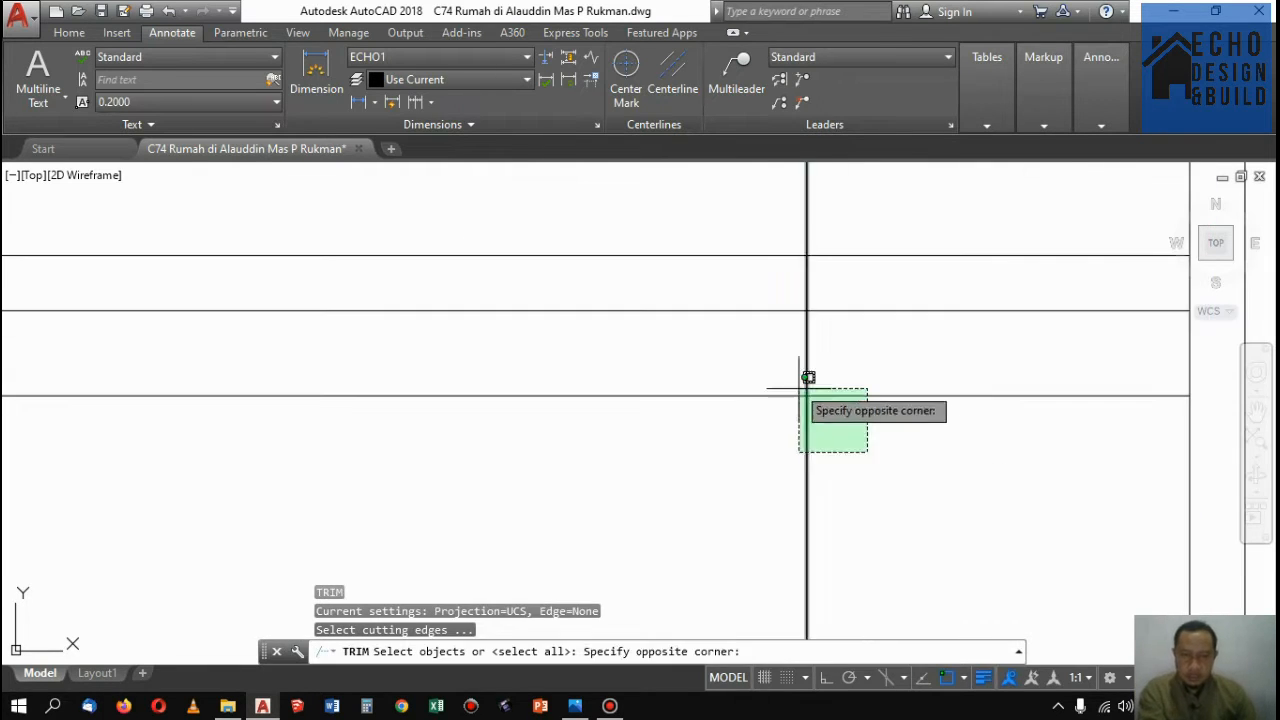
{"action": "left_click", "coordinate": [794, 382]}
{"action": "key", "text": "Return"}
{"action": "left_click", "coordinate": [846, 457]}
{"action": "left_click", "coordinate": [788, 427]}
{"action": "left_click", "coordinate": [786, 426]}
{"action": "left_click", "coordinate": [720, 351]}
{"action": "key", "text": "Return"}
Trim both horizontal partition lines back to the vertical line 0.9 from the right wall, clearing the narrow strip
{"action": "scroll", "coordinate": [839, 393], "scroll_direction": "down", "scroll_amount": 6}
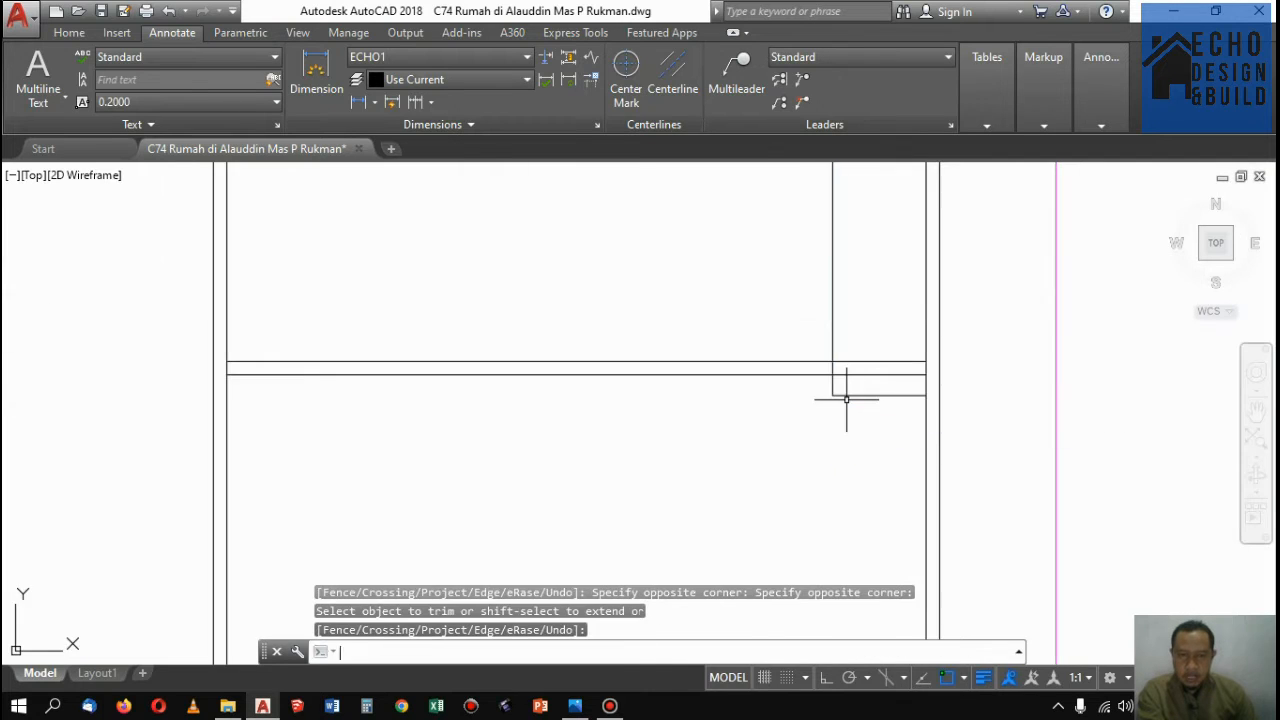
{"action": "scroll", "coordinate": [857, 331], "scroll_direction": "up", "scroll_amount": 4}
{"action": "type", "text": "tr"}
{"action": "key", "text": "Return"}
{"action": "left_click", "coordinate": [820, 366]}
{"action": "left_click", "coordinate": [779, 345]}
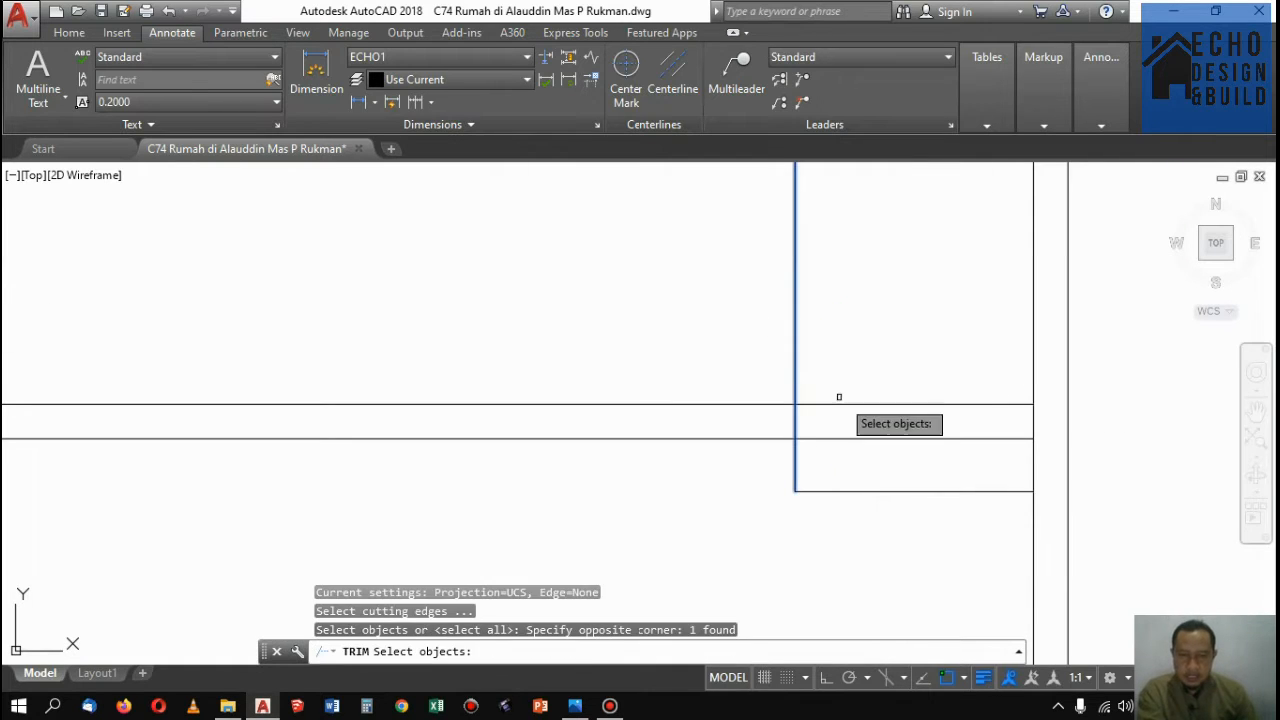
{"action": "key", "text": "Return"}
{"action": "left_click", "coordinate": [883, 421]}
{"action": "left_click", "coordinate": [876, 393]}
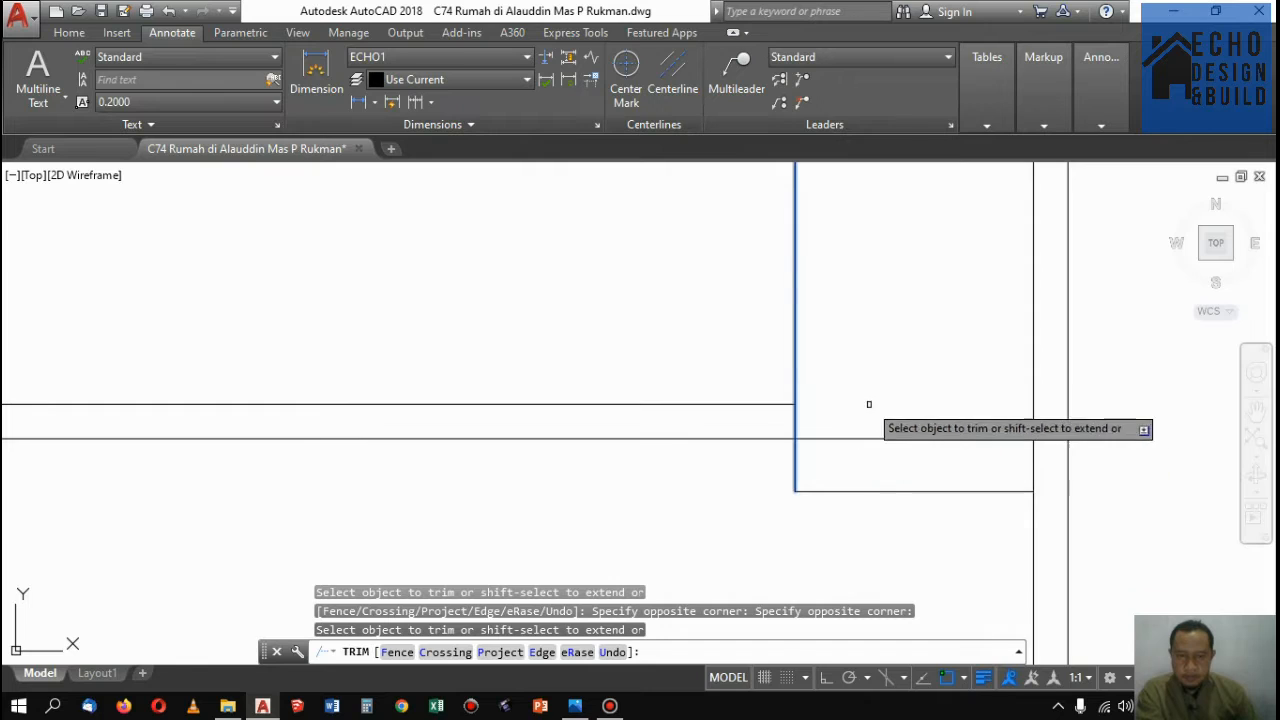
{"action": "key", "text": "Return"}
{"action": "scroll", "coordinate": [867, 386], "scroll_direction": "down", "scroll_amount": 4}
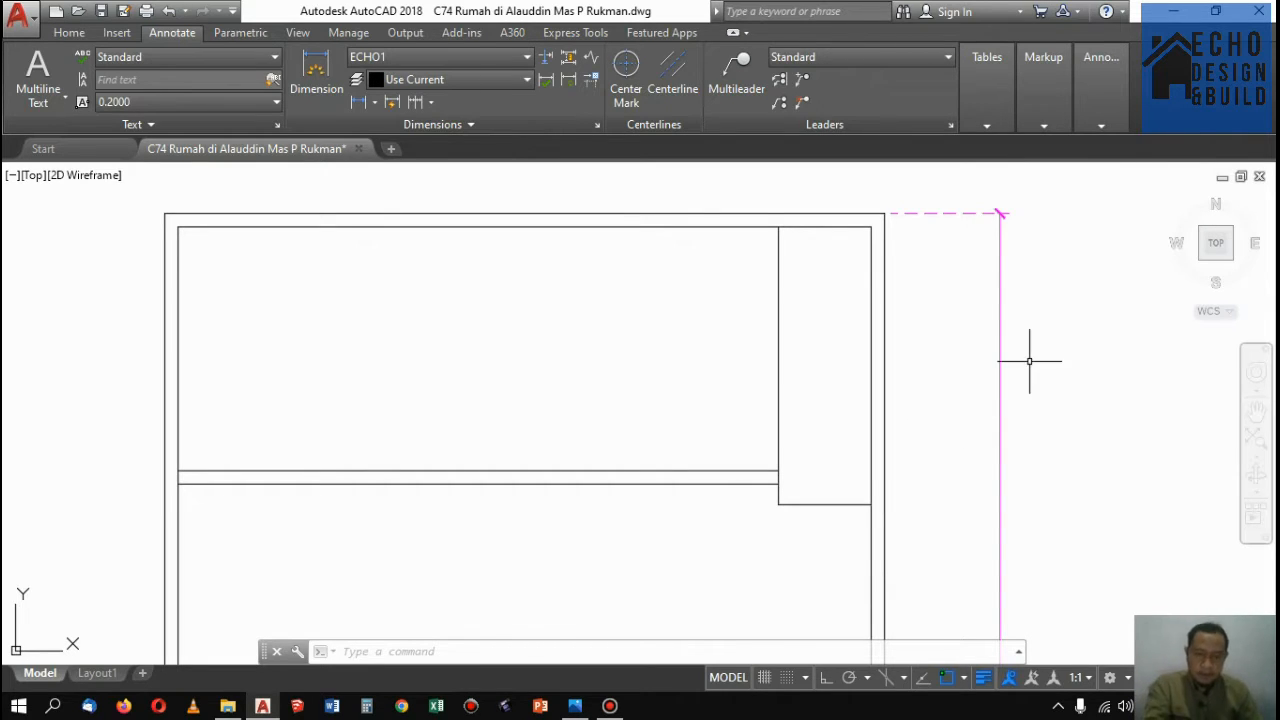
Offset the strip's lowest horizontal line upward six times in succession at 0.3 spacing to form the stair treads
{"action": "key", "text": "Return"}
{"action": "type", "text": "0"}
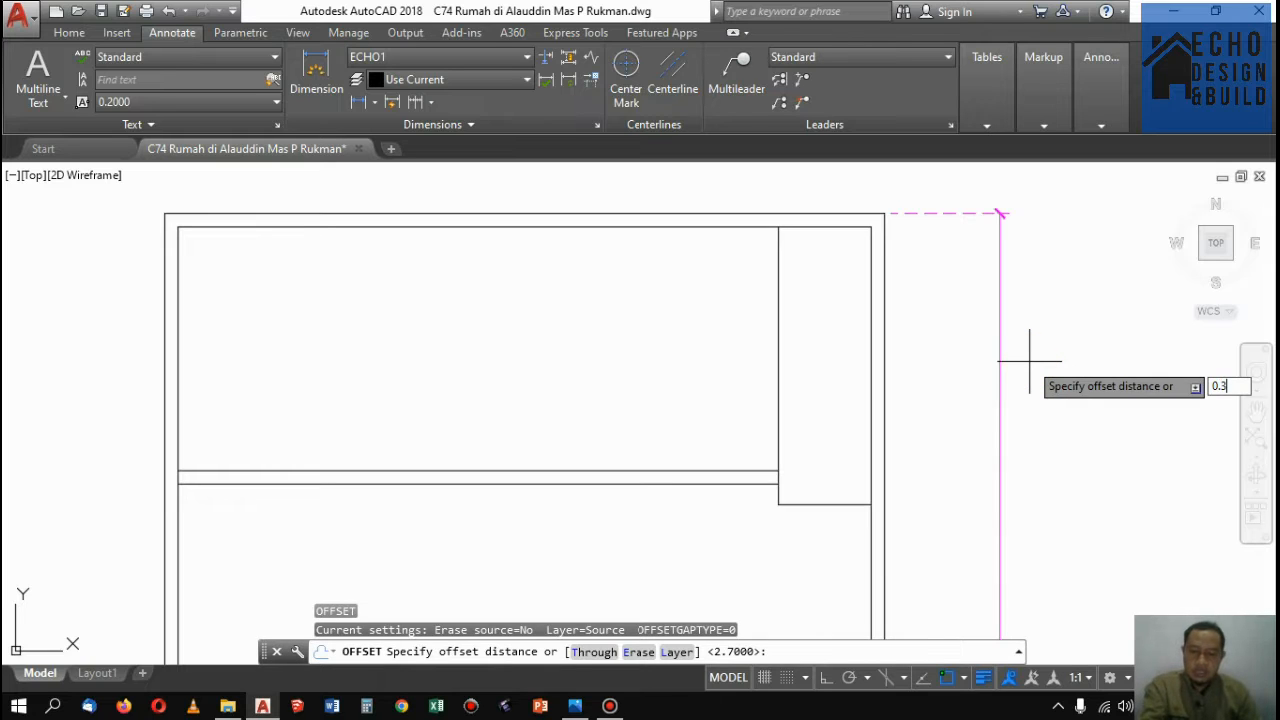
{"action": "type", "text": ".3"}
{"action": "key", "text": "Return"}
{"action": "left_click", "coordinate": [833, 504]}
{"action": "left_click", "coordinate": [830, 488]}
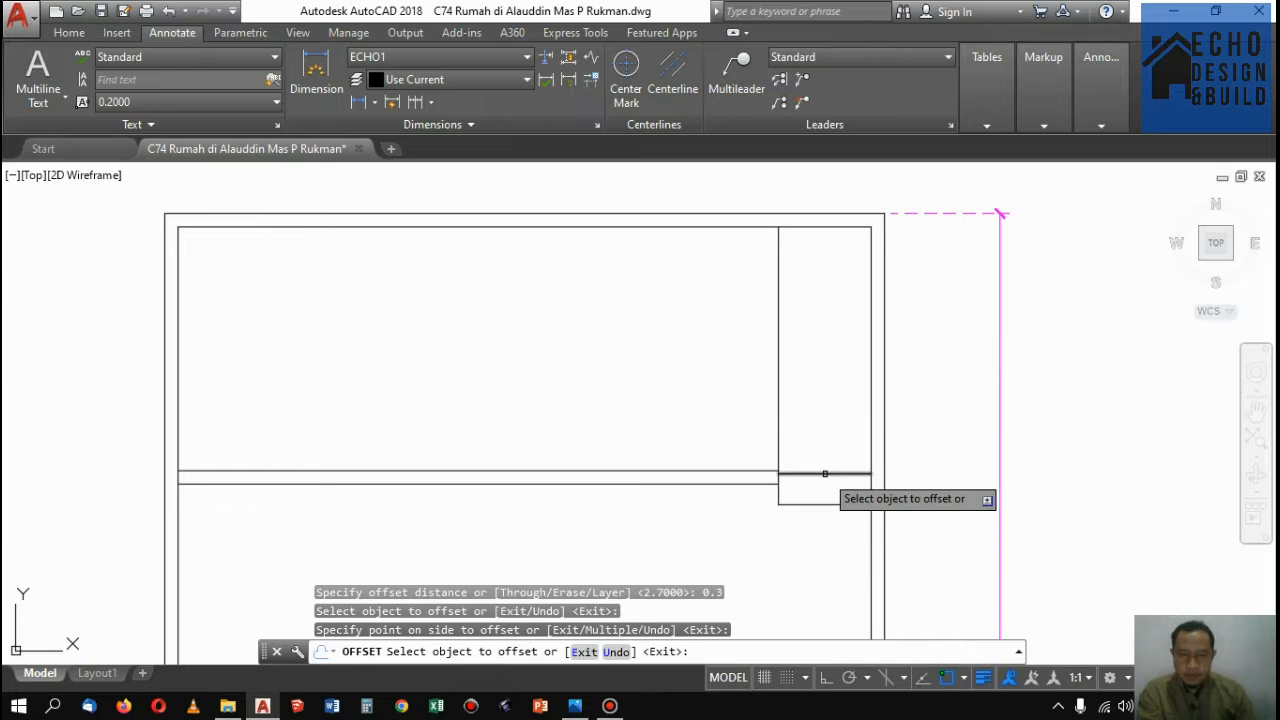
{"action": "left_click", "coordinate": [829, 474]}
{"action": "left_click", "coordinate": [829, 432]}
{"action": "left_click", "coordinate": [826, 441]}
{"action": "left_click", "coordinate": [824, 378]}
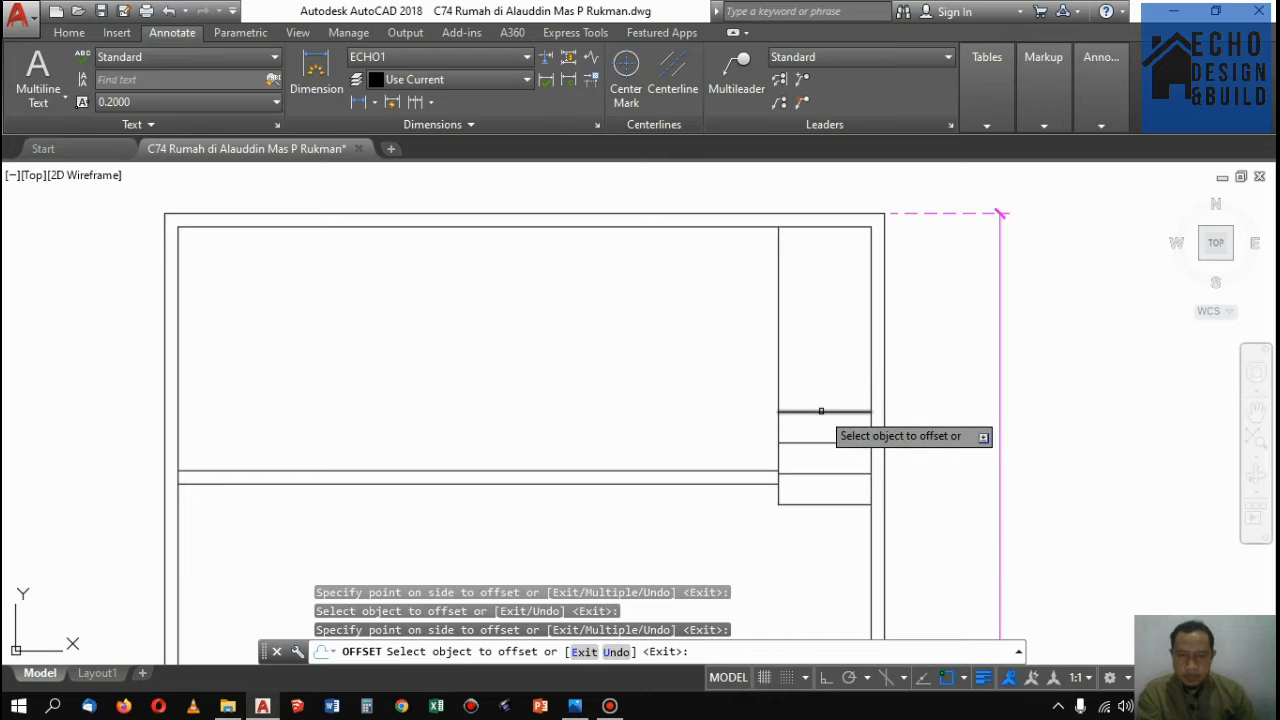
{"action": "left_click", "coordinate": [821, 411]}
{"action": "left_click", "coordinate": [823, 363]}
{"action": "left_click", "coordinate": [819, 381]}
{"action": "left_click", "coordinate": [827, 321]}
{"action": "left_click", "coordinate": [823, 347]}
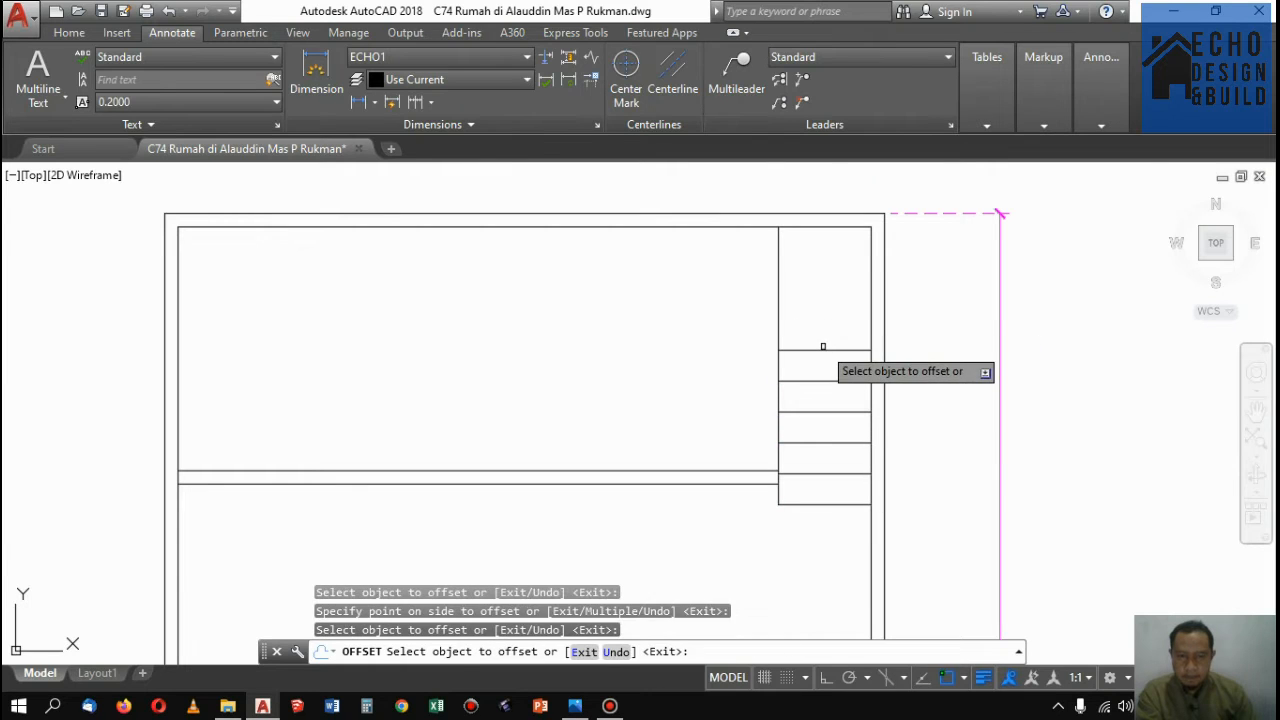
{"action": "left_click", "coordinate": [820, 350]}
{"action": "left_click", "coordinate": [828, 308]}
{"action": "key", "text": "Return"}
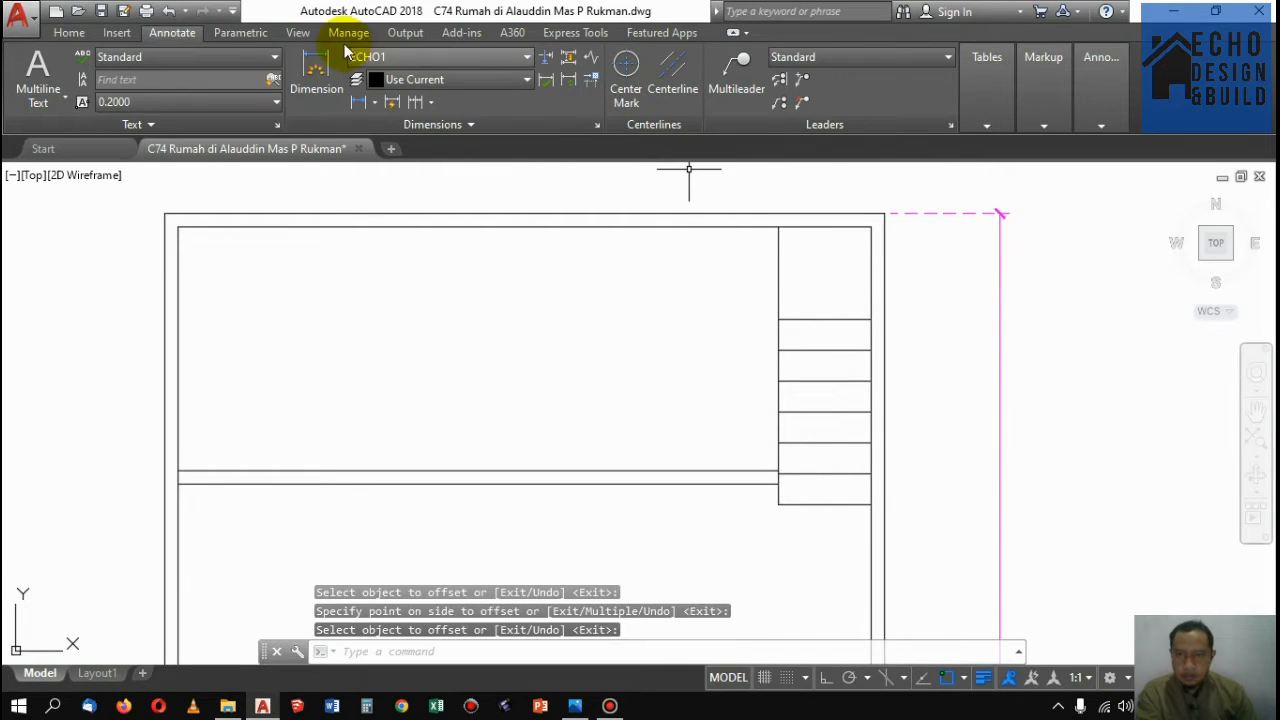
Check the stair landing's depth above the top tread with a temporary linear dimension, and erase that dimension
{"action": "left_click", "coordinate": [364, 106]}
{"action": "left_click", "coordinate": [778, 227]}
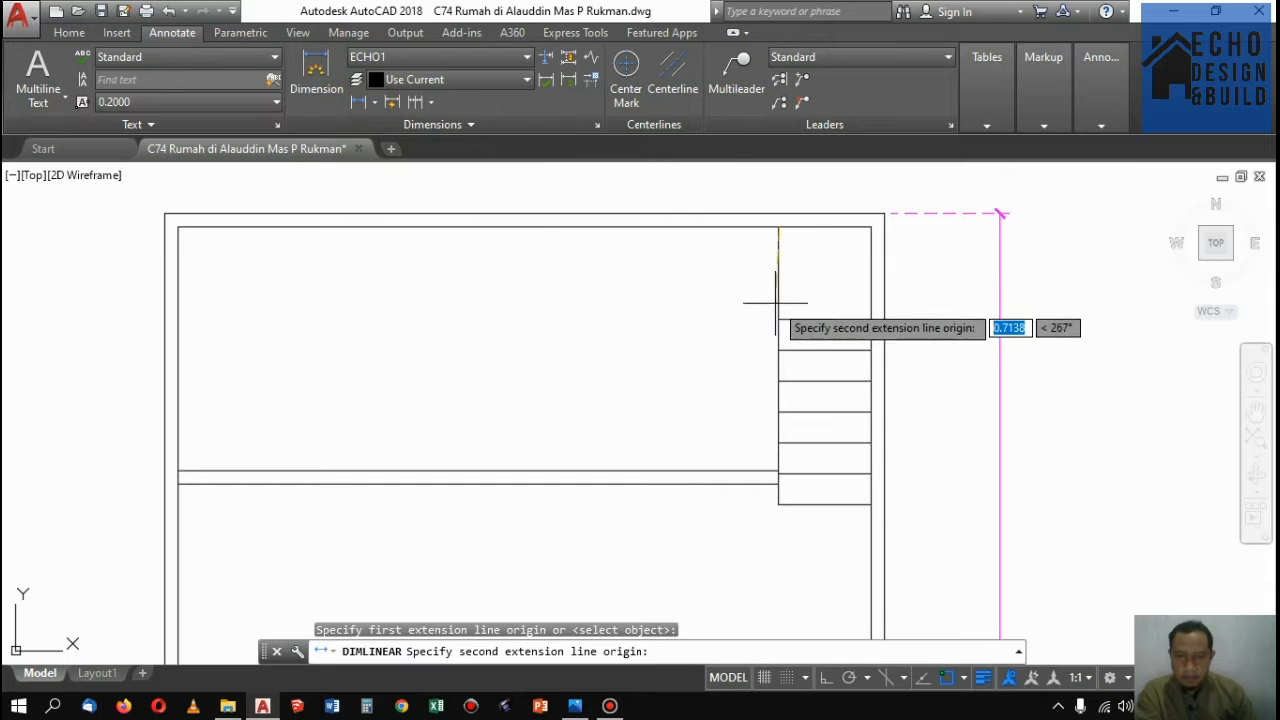
{"action": "left_click", "coordinate": [778, 319]}
{"action": "left_click", "coordinate": [706, 306]}
{"action": "scroll", "coordinate": [765, 269], "scroll_direction": "up", "scroll_amount": 4}
{"action": "left_click", "coordinate": [728, 288]}
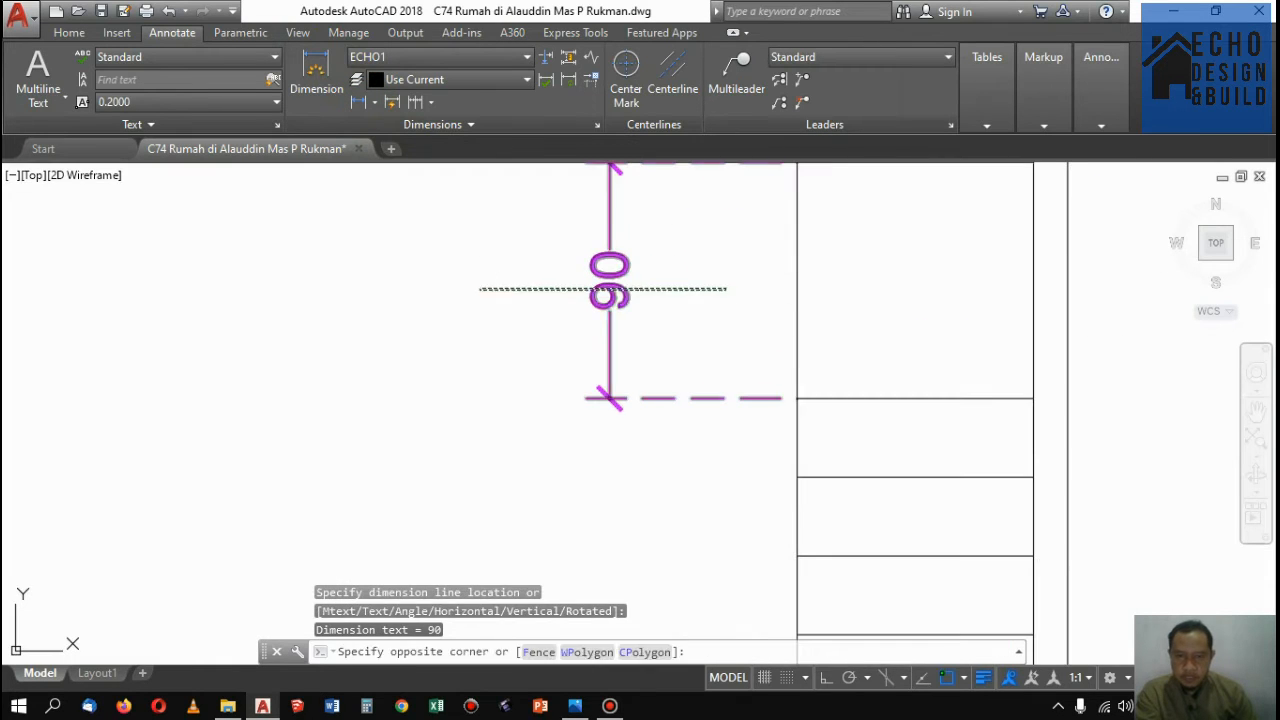
{"action": "left_click", "coordinate": [510, 288]}
{"action": "key", "text": "Delete"}
Copy the upper and side walls, partition, stair and vertical dimension about 10.87 horizontally to the right with Ortho on
{"action": "scroll", "coordinate": [694, 320], "scroll_direction": "down", "scroll_amount": 2}
{"action": "scroll", "coordinate": [820, 363], "scroll_direction": "up", "scroll_amount": 2}
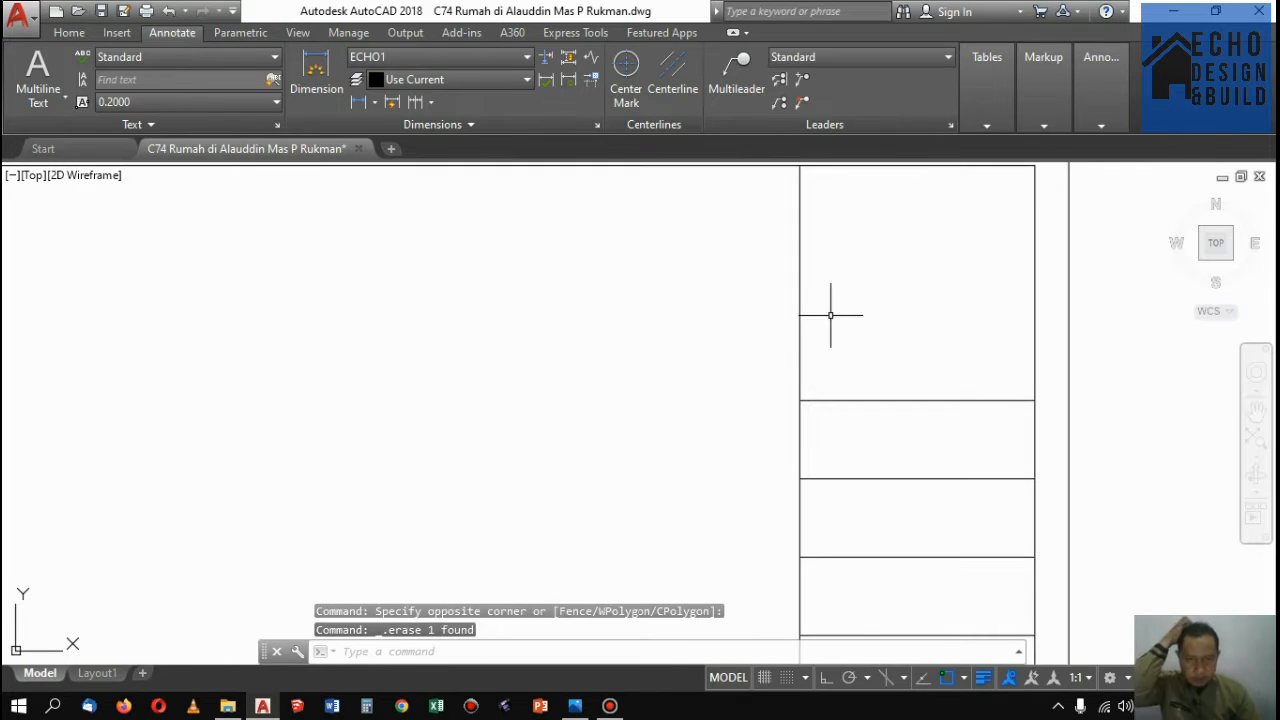
{"action": "scroll", "coordinate": [829, 314], "scroll_direction": "down", "scroll_amount": 2}
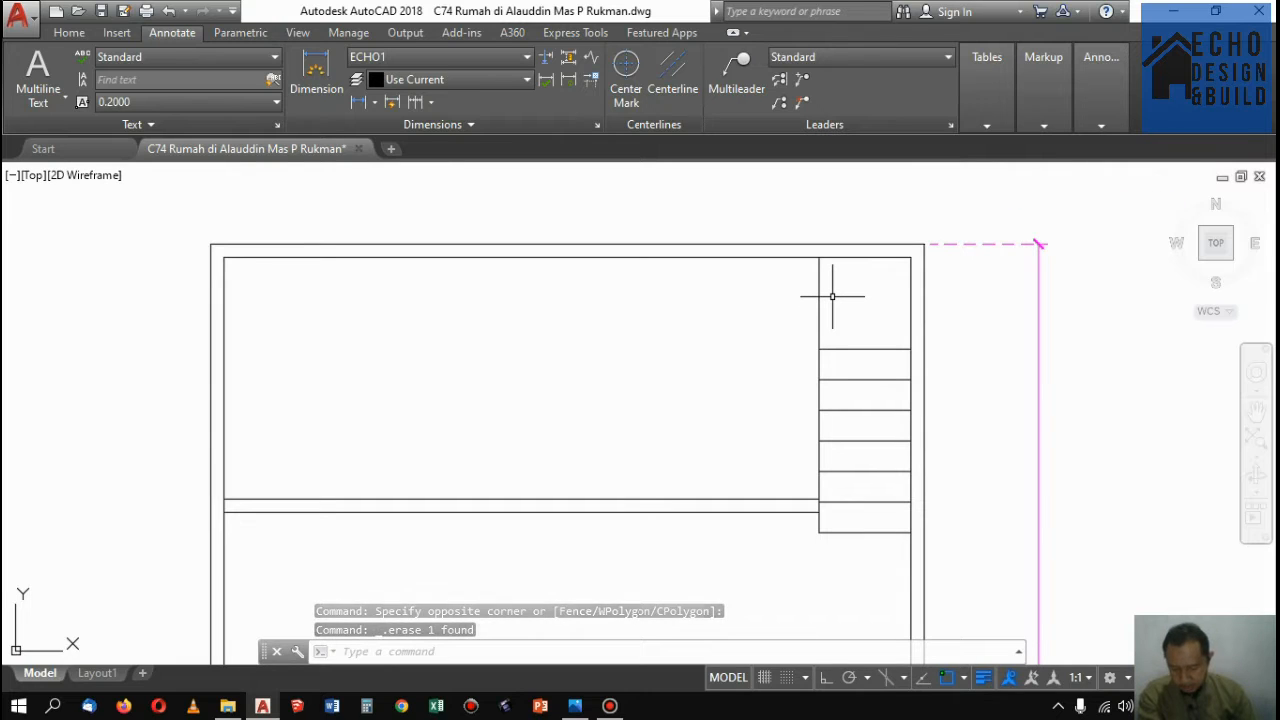
{"action": "scroll", "coordinate": [832, 295], "scroll_direction": "down", "scroll_amount": 2}
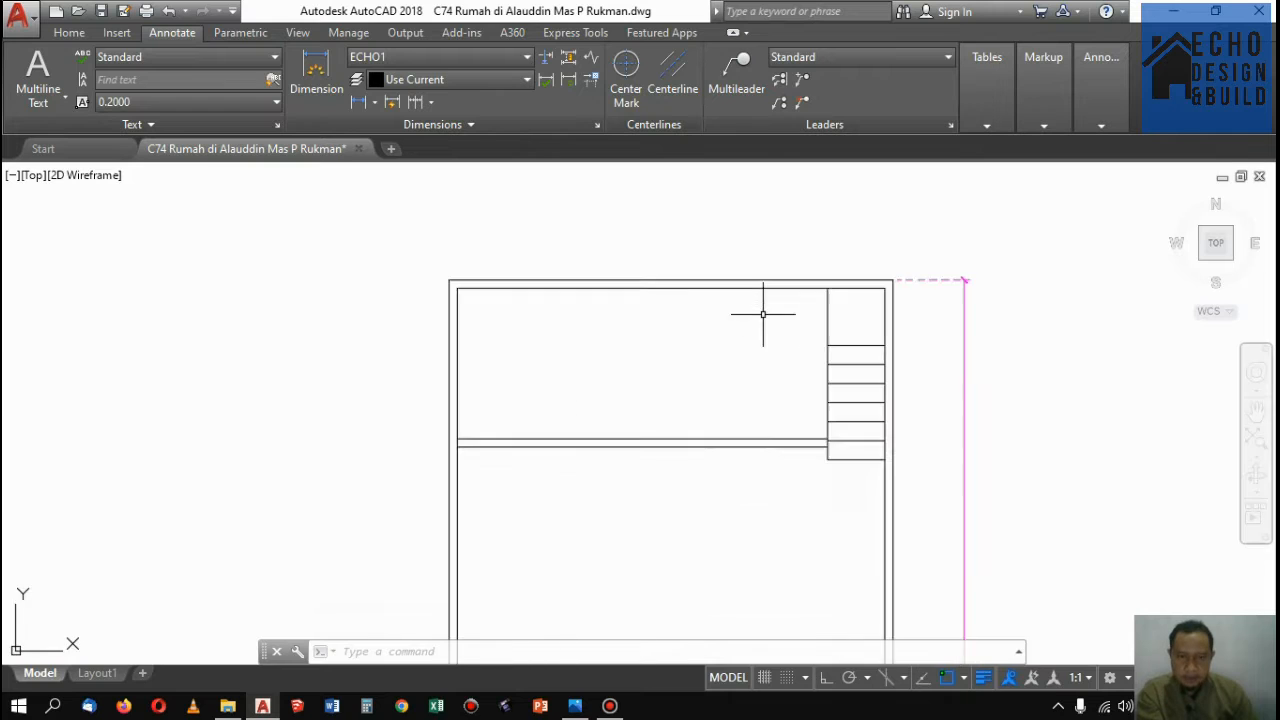
{"action": "scroll", "coordinate": [685, 317], "scroll_direction": "down", "scroll_amount": 5}
{"action": "left_click", "coordinate": [806, 388]}
{"action": "left_click", "coordinate": [572, 296]}
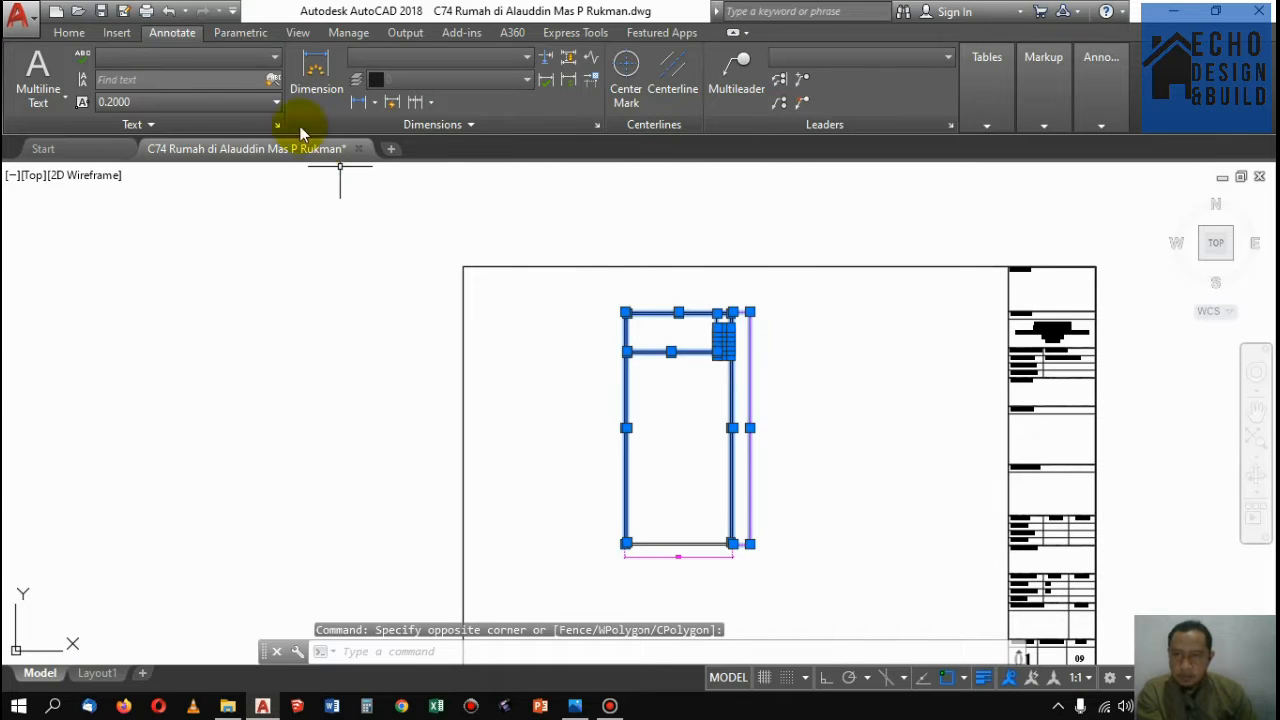
{"action": "left_click", "coordinate": [70, 33]}
{"action": "left_click", "coordinate": [230, 82]}
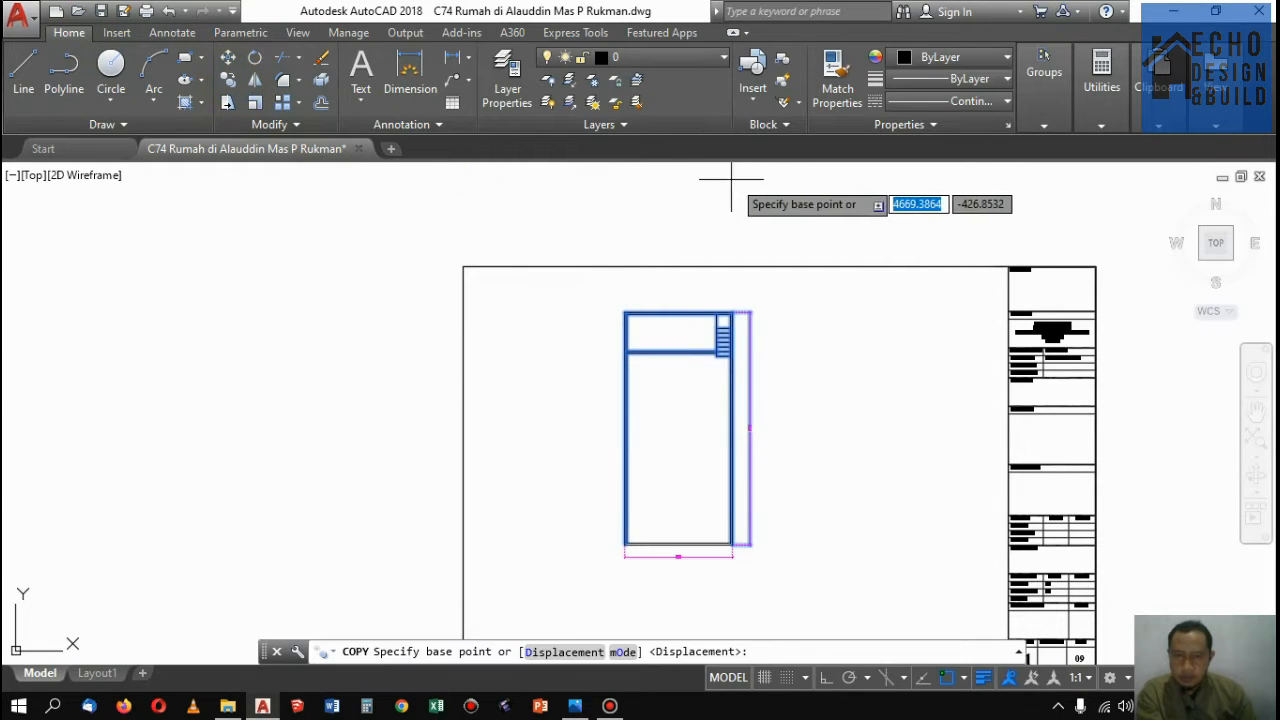
{"action": "left_click", "coordinate": [736, 179]}
{"action": "key", "text": "F8"}
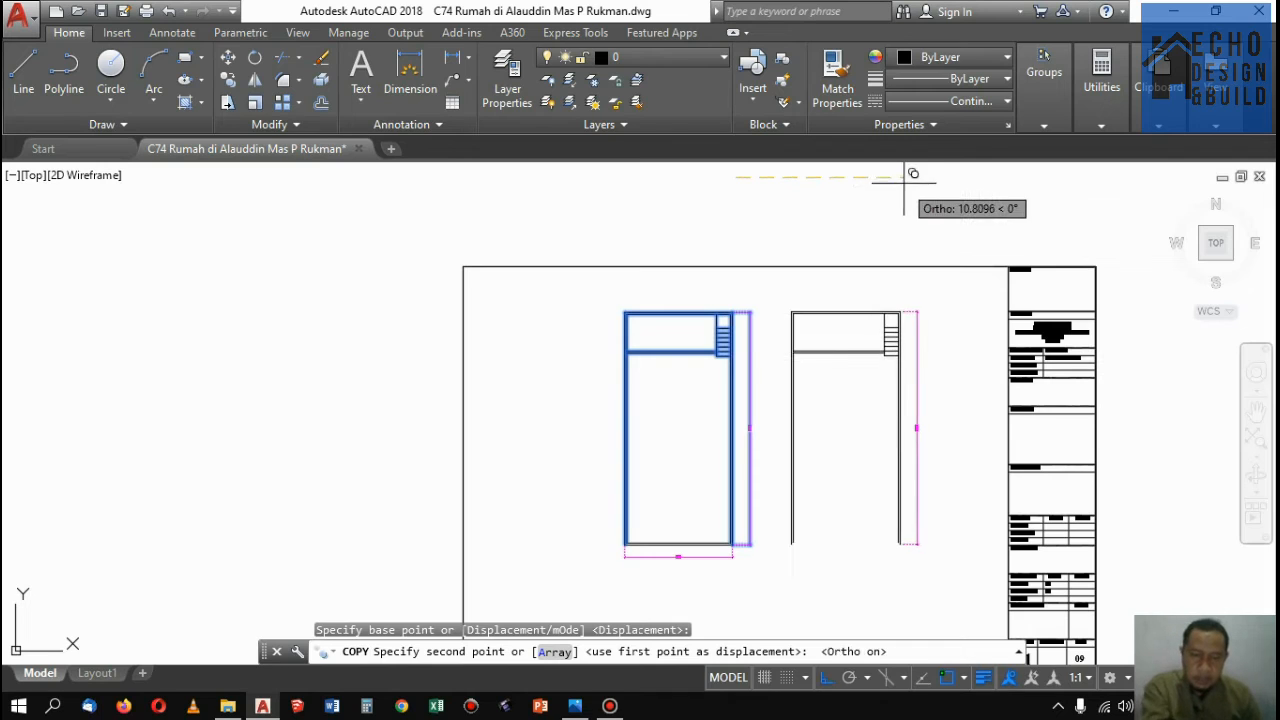
{"action": "left_click", "coordinate": [906, 177]}
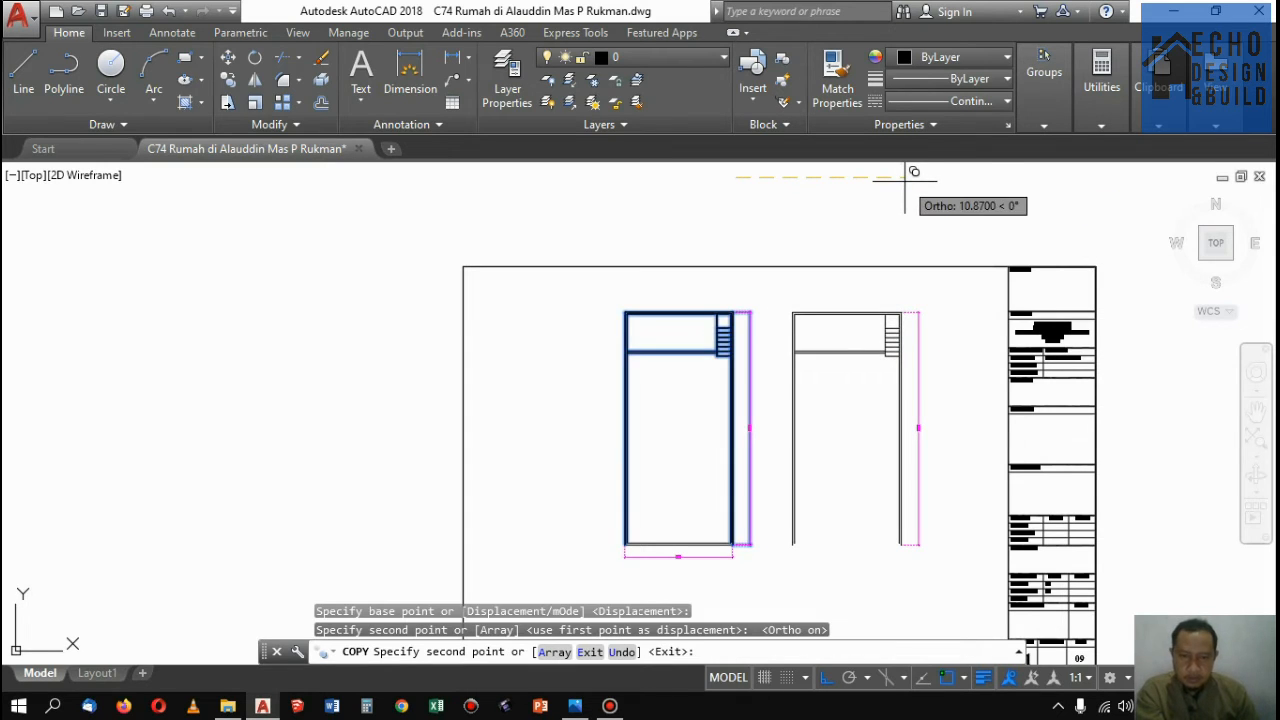
{"action": "key", "text": "Return"}
In the copied plan, offset the stair's left vertical line 1.8 to the left
{"action": "scroll", "coordinate": [808, 337], "scroll_direction": "up", "scroll_amount": 4}
{"action": "scroll", "coordinate": [966, 251], "scroll_direction": "down", "scroll_amount": 4}
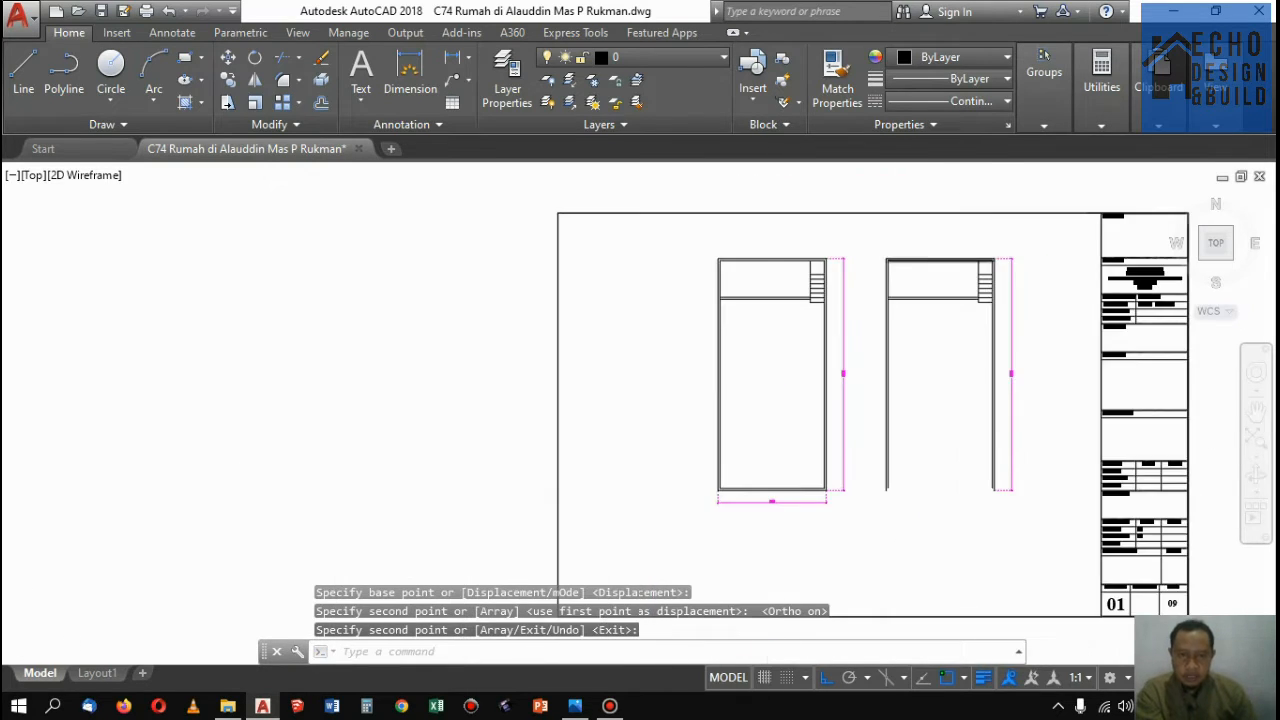
{"action": "scroll", "coordinate": [1000, 265], "scroll_direction": "up", "scroll_amount": 5}
{"action": "scroll", "coordinate": [1006, 349], "scroll_direction": "down", "scroll_amount": 1}
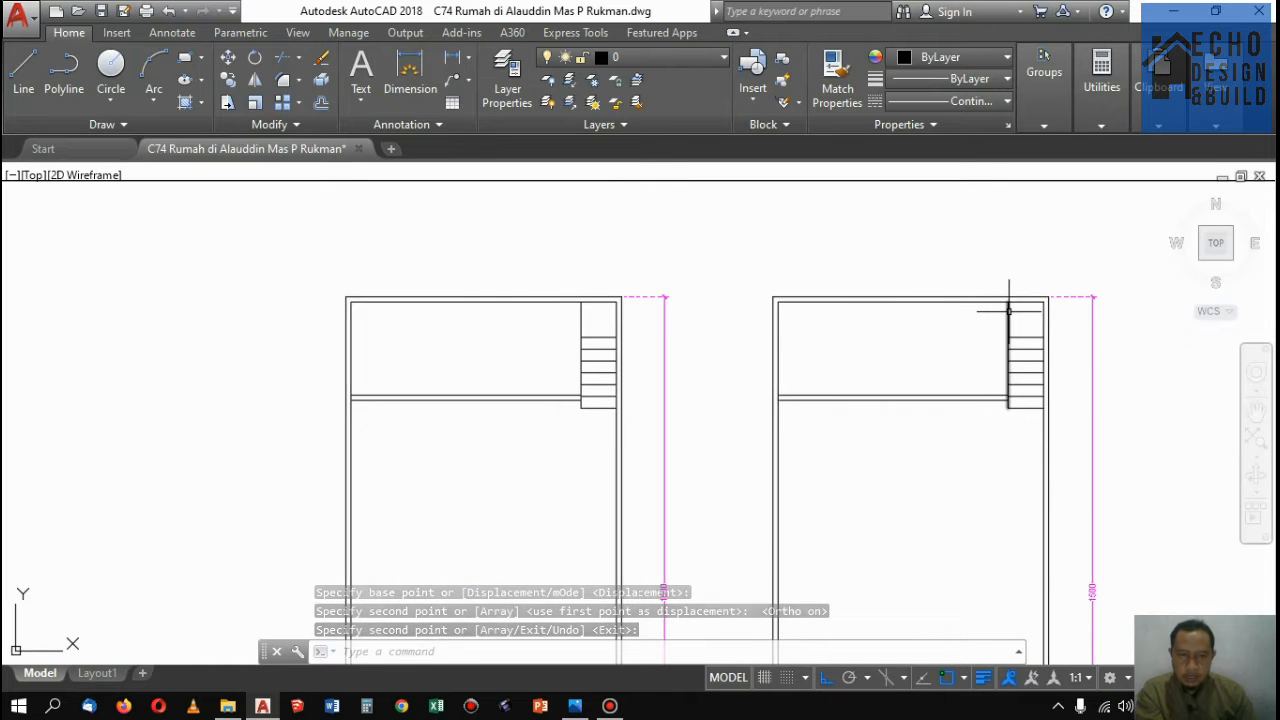
{"action": "scroll", "coordinate": [1000, 309], "scroll_direction": "up", "scroll_amount": 2}
{"action": "scroll", "coordinate": [989, 302], "scroll_direction": "down", "scroll_amount": 4}
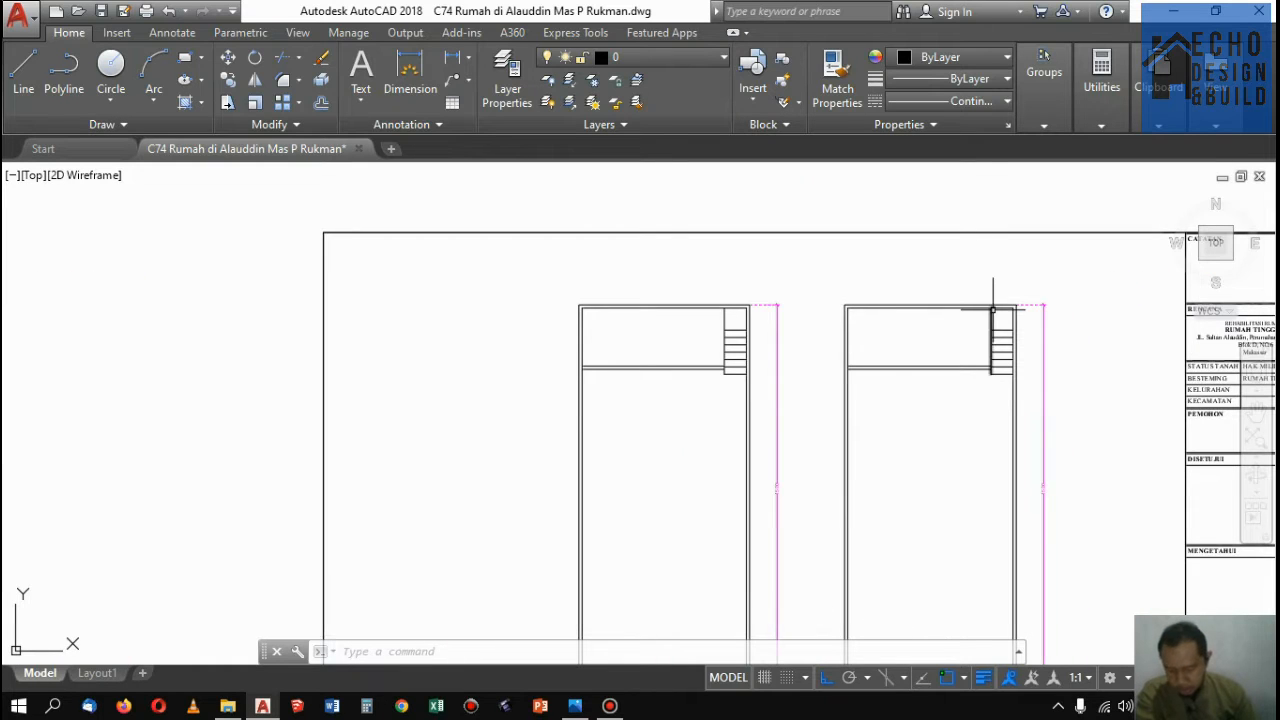
{"action": "scroll", "coordinate": [1002, 314], "scroll_direction": "up", "scroll_amount": 4}
{"action": "type", "text": "o"}
{"action": "key", "text": "Return"}
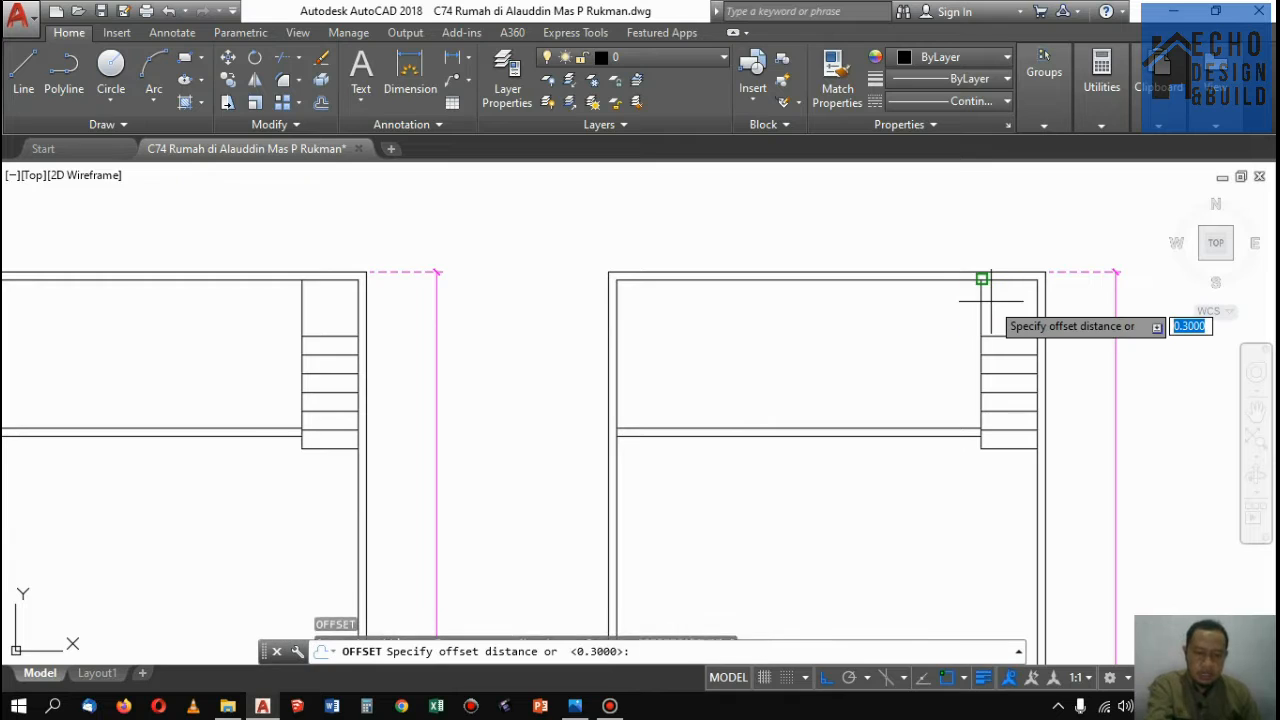
{"action": "type", "text": "1."}
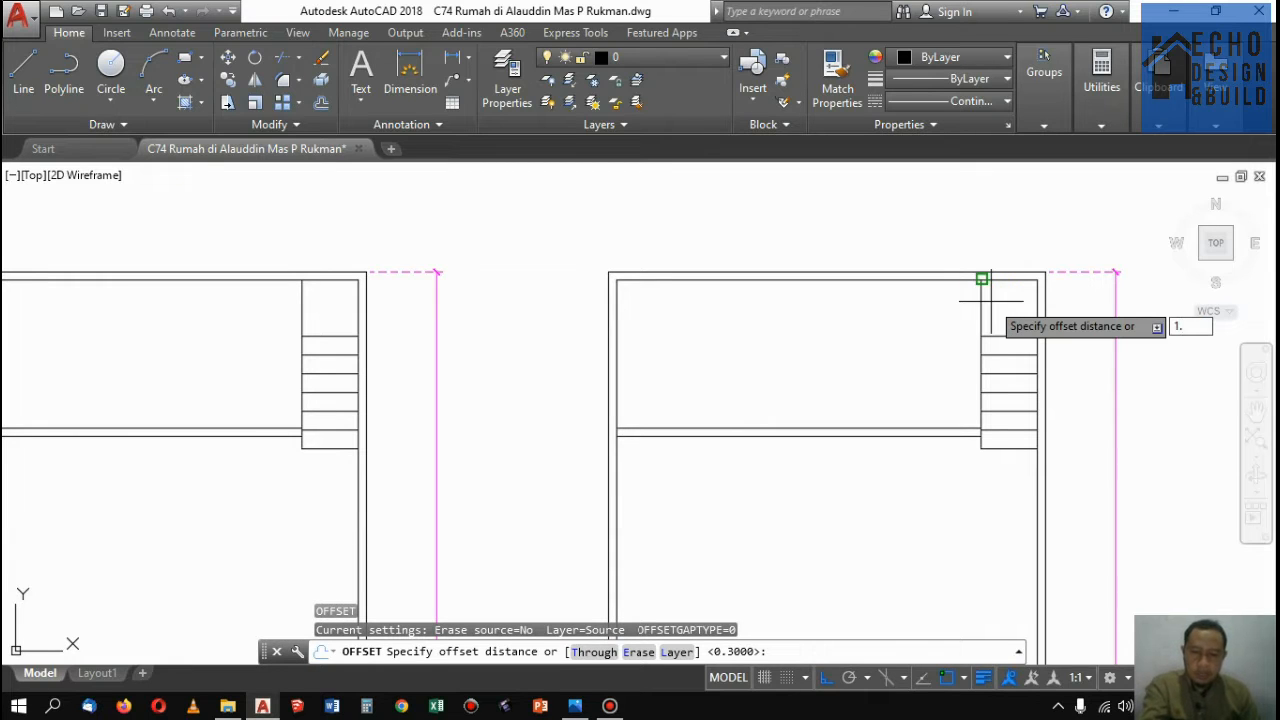
{"action": "type", "text": "8"}
{"action": "key", "text": "Return"}
{"action": "left_click", "coordinate": [979, 299]}
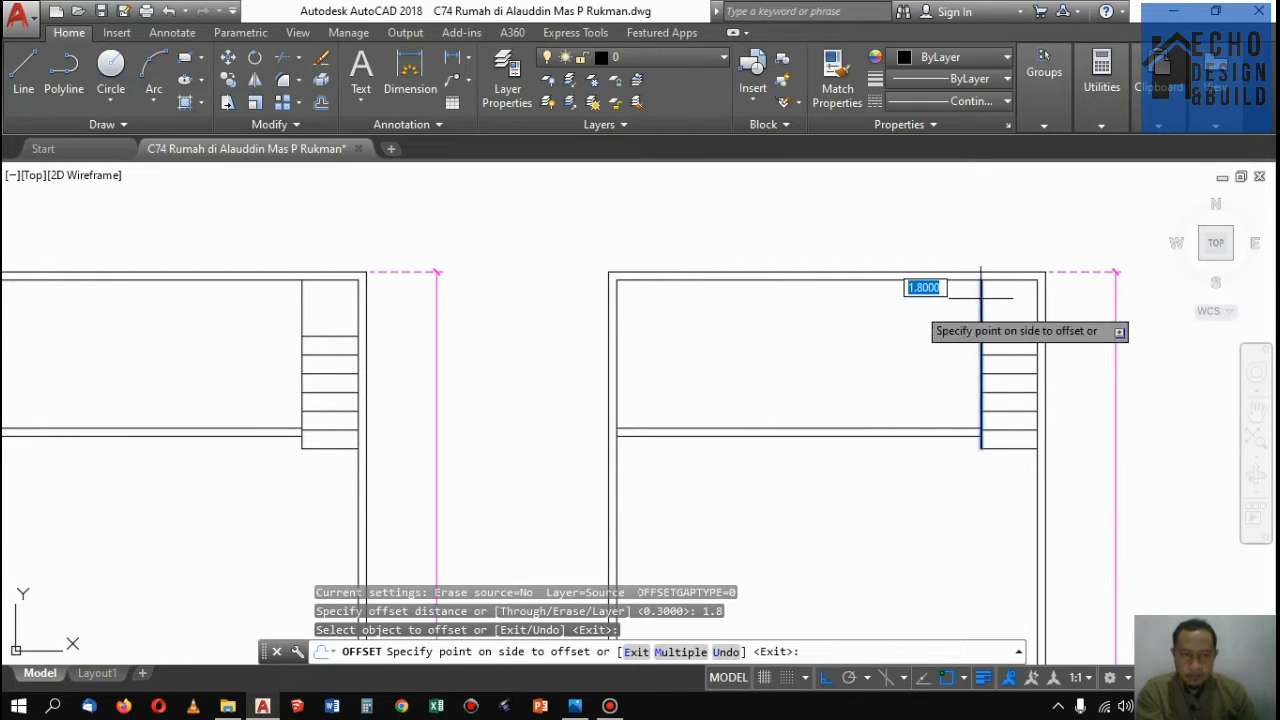
{"action": "left_click", "coordinate": [902, 310]}
{"action": "key", "text": "Return"}
Draw a horizontal line from the left end of the copied stair's top tread to the new vertical line
{"action": "type", "text": "l"}
{"action": "key", "text": "Return"}
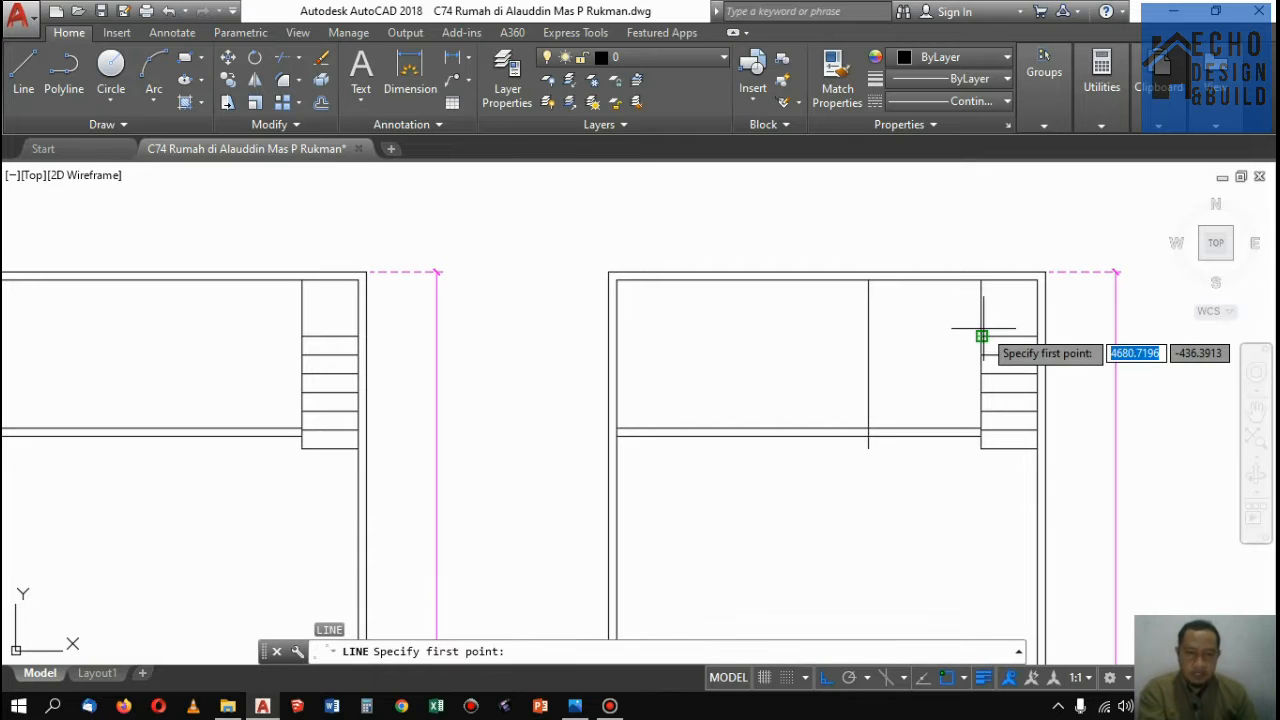
{"action": "left_click", "coordinate": [982, 337]}
{"action": "left_click", "coordinate": [889, 338]}
{"action": "key", "text": "Return"}
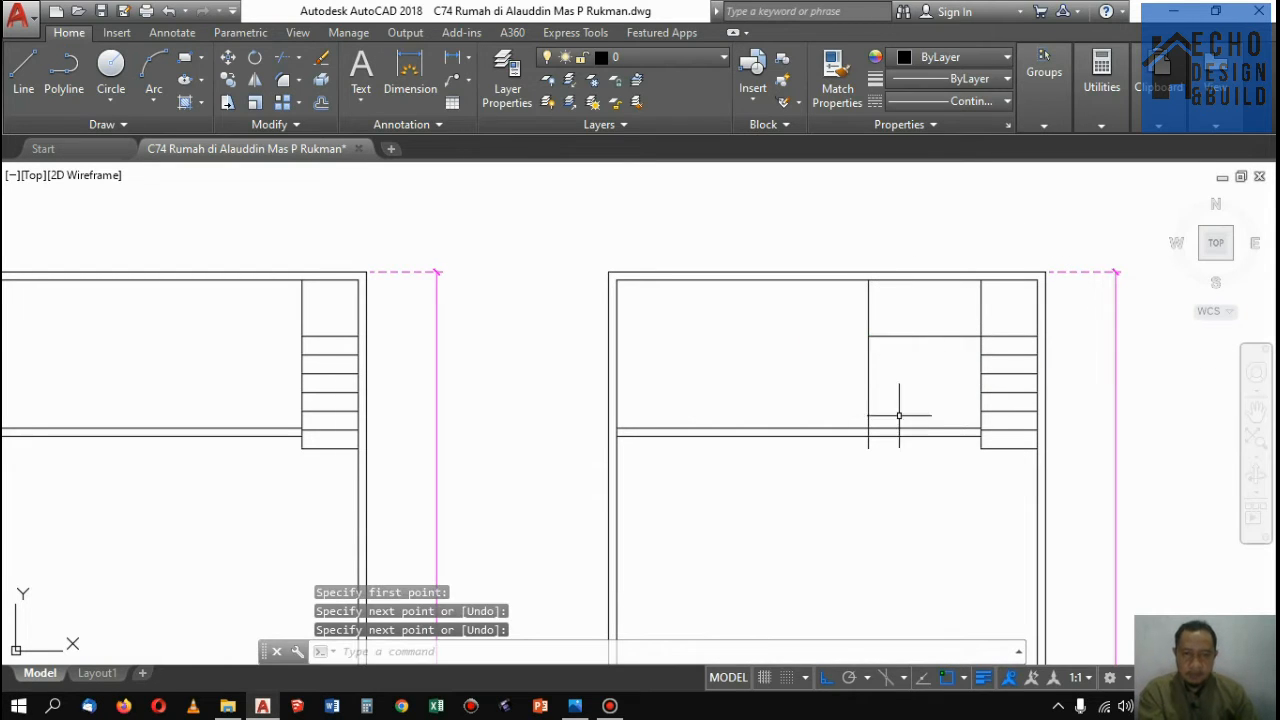
Trim the new vertical line's overhang below the lower line of the horizontal partition
{"action": "type", "text": "tr"}
{"action": "key", "text": "Return"}
{"action": "scroll", "coordinate": [885, 425], "scroll_direction": "up", "scroll_amount": 4}
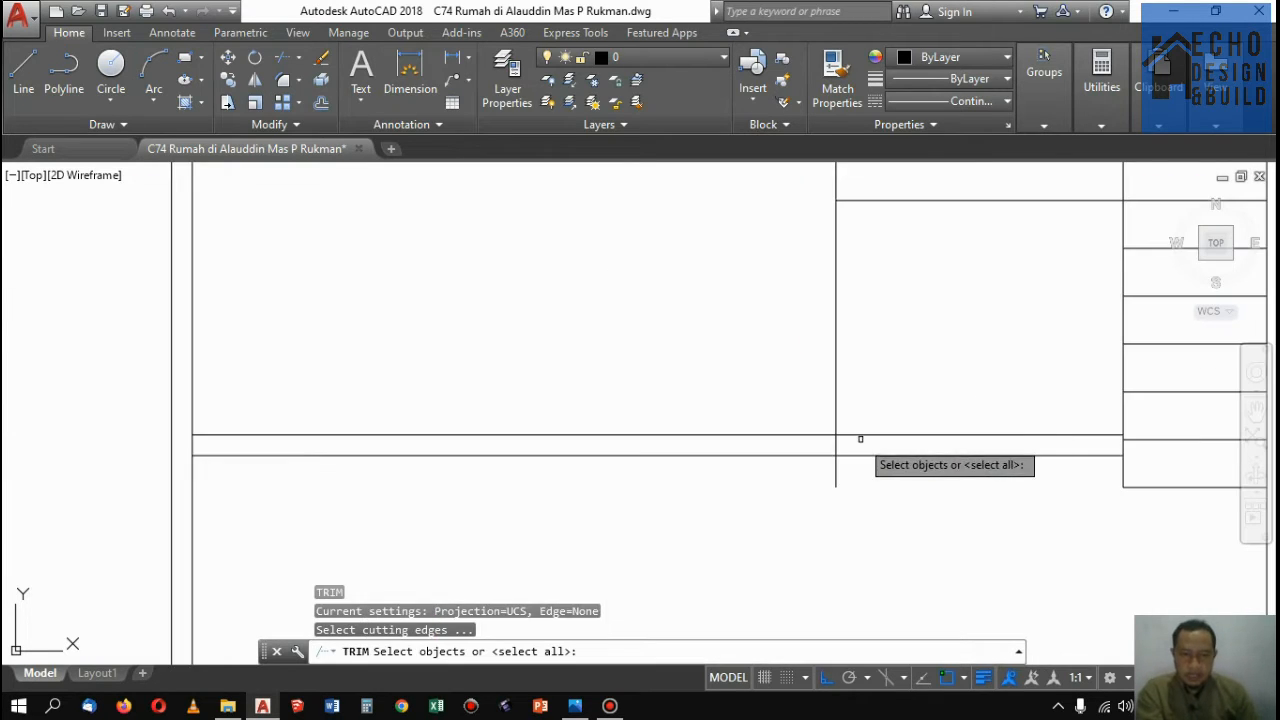
{"action": "left_click", "coordinate": [854, 456]}
{"action": "key", "text": "Return"}
{"action": "left_click", "coordinate": [853, 491]}
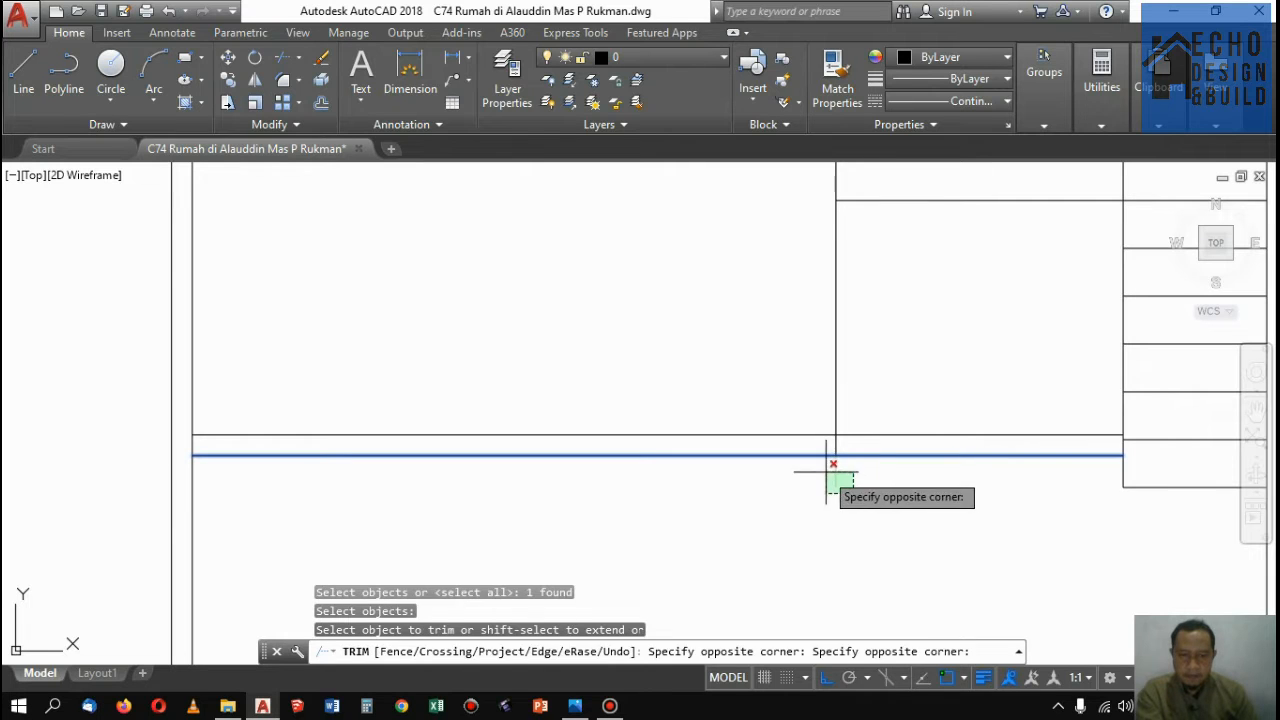
{"action": "left_click", "coordinate": [826, 472]}
{"action": "key", "text": "Return"}
Draw a diagonal line from the top tread's right end to the left end of the third tread line below it
{"action": "scroll", "coordinate": [876, 410], "scroll_direction": "down", "scroll_amount": 5}
{"action": "scroll", "coordinate": [851, 360], "scroll_direction": "up", "scroll_amount": 4}
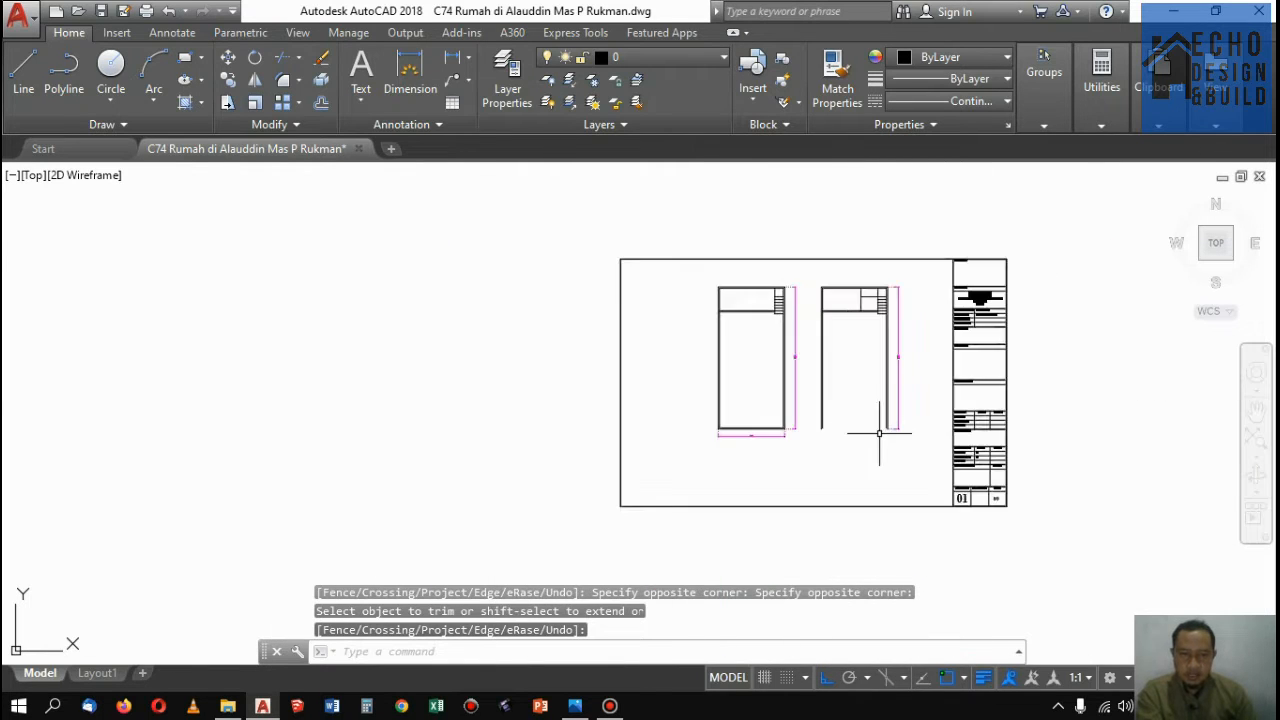
{"action": "scroll", "coordinate": [817, 380], "scroll_direction": "down", "scroll_amount": 5}
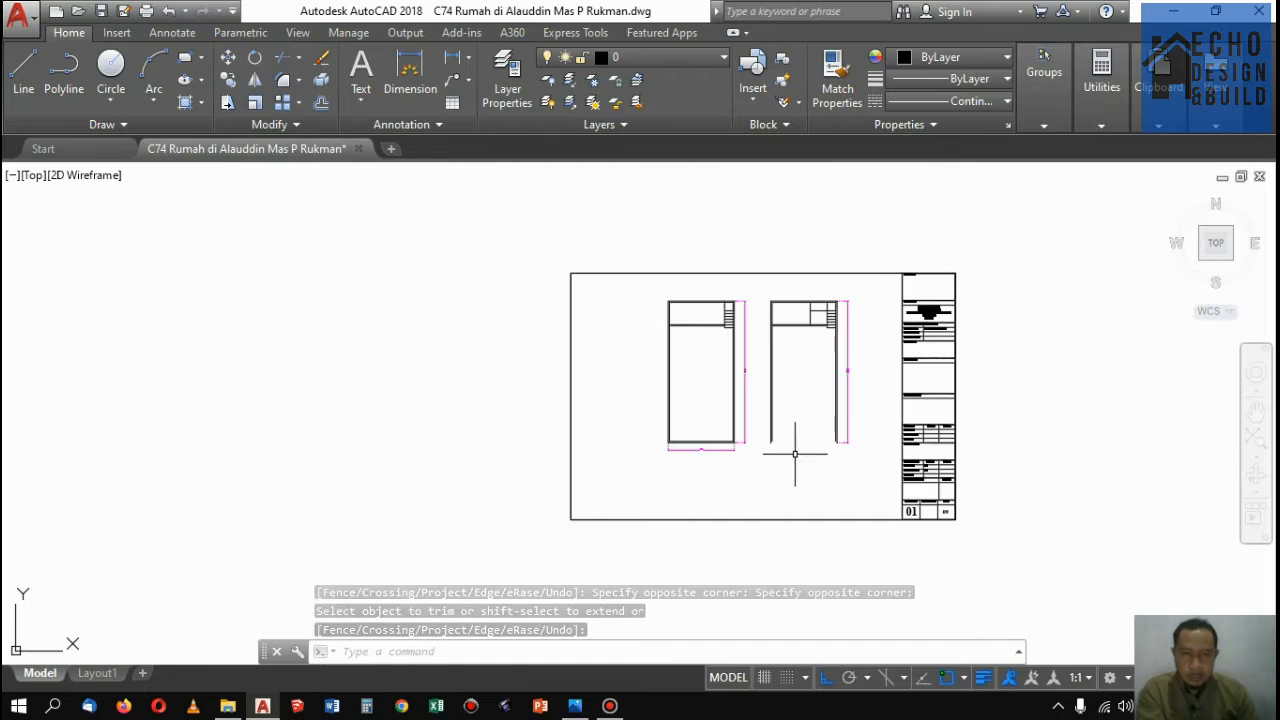
{"action": "scroll", "coordinate": [794, 451], "scroll_direction": "up", "scroll_amount": 4}
{"action": "scroll", "coordinate": [866, 321], "scroll_direction": "up", "scroll_amount": 2}
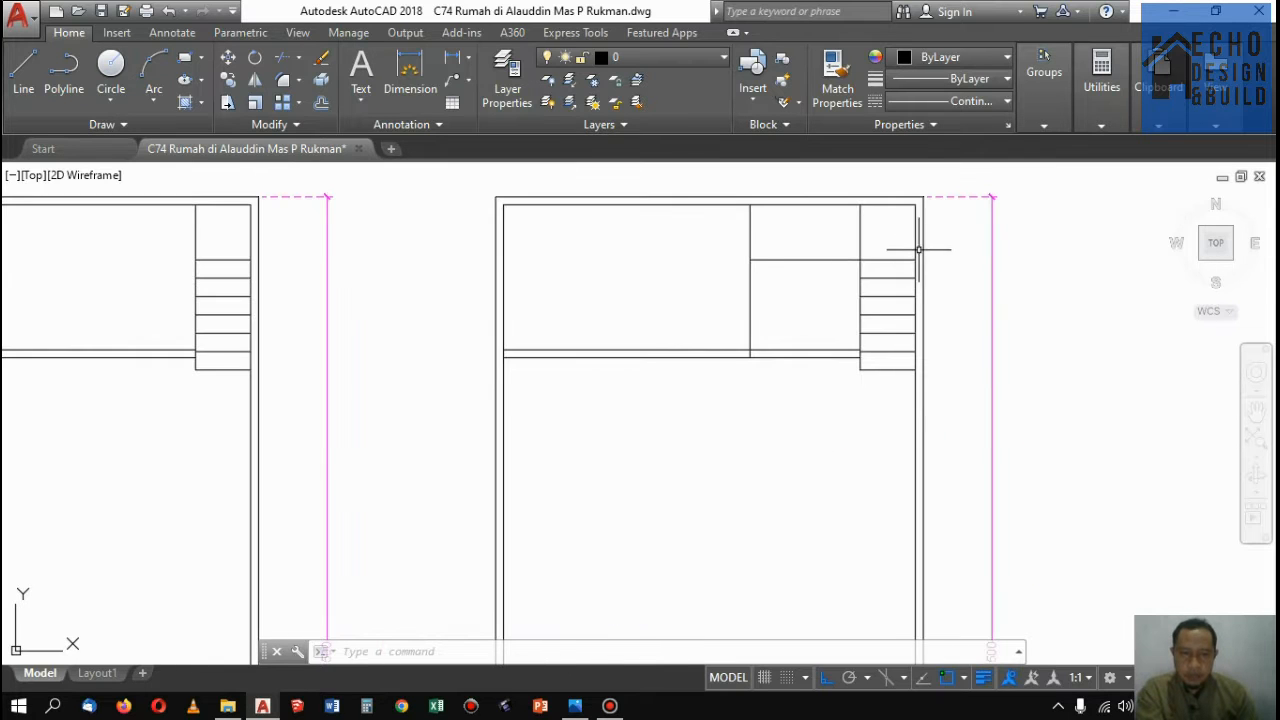
{"action": "key", "text": "l"}
{"action": "key", "text": "Return"}
{"action": "scroll", "coordinate": [914, 255], "scroll_direction": "up", "scroll_amount": 2}
{"action": "left_click", "coordinate": [915, 265]}
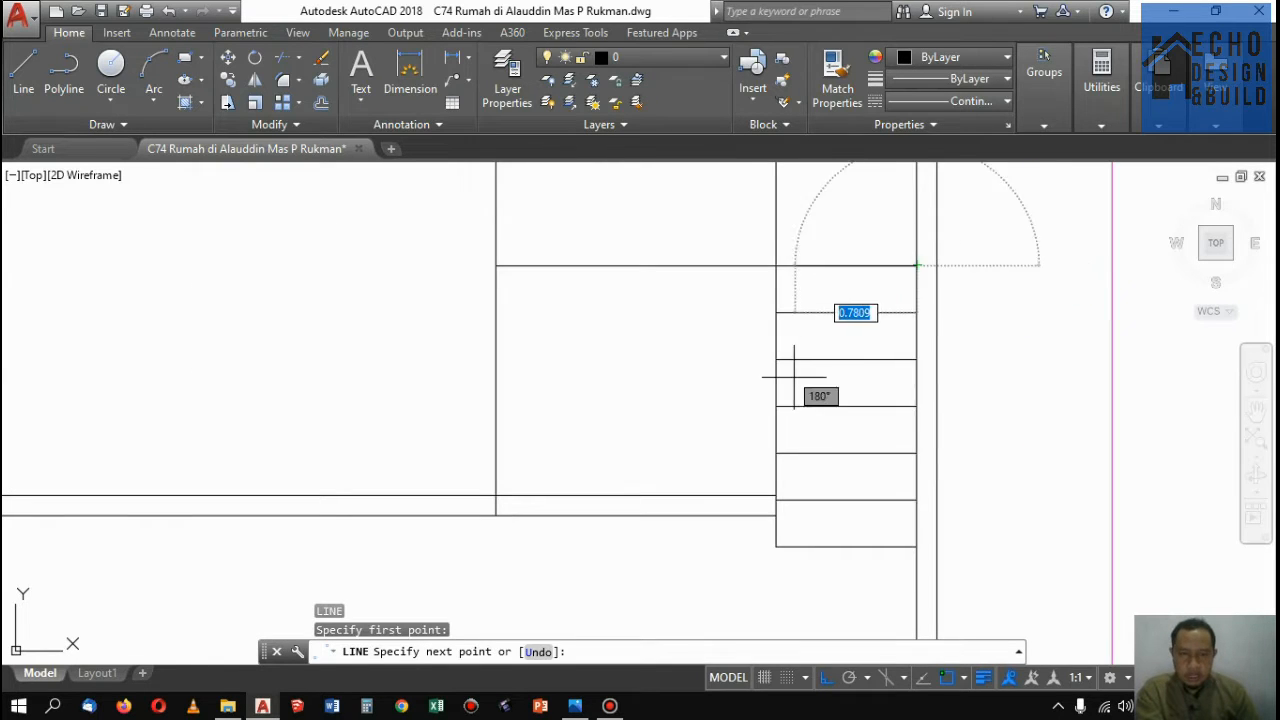
{"action": "left_click", "coordinate": [776, 406]}
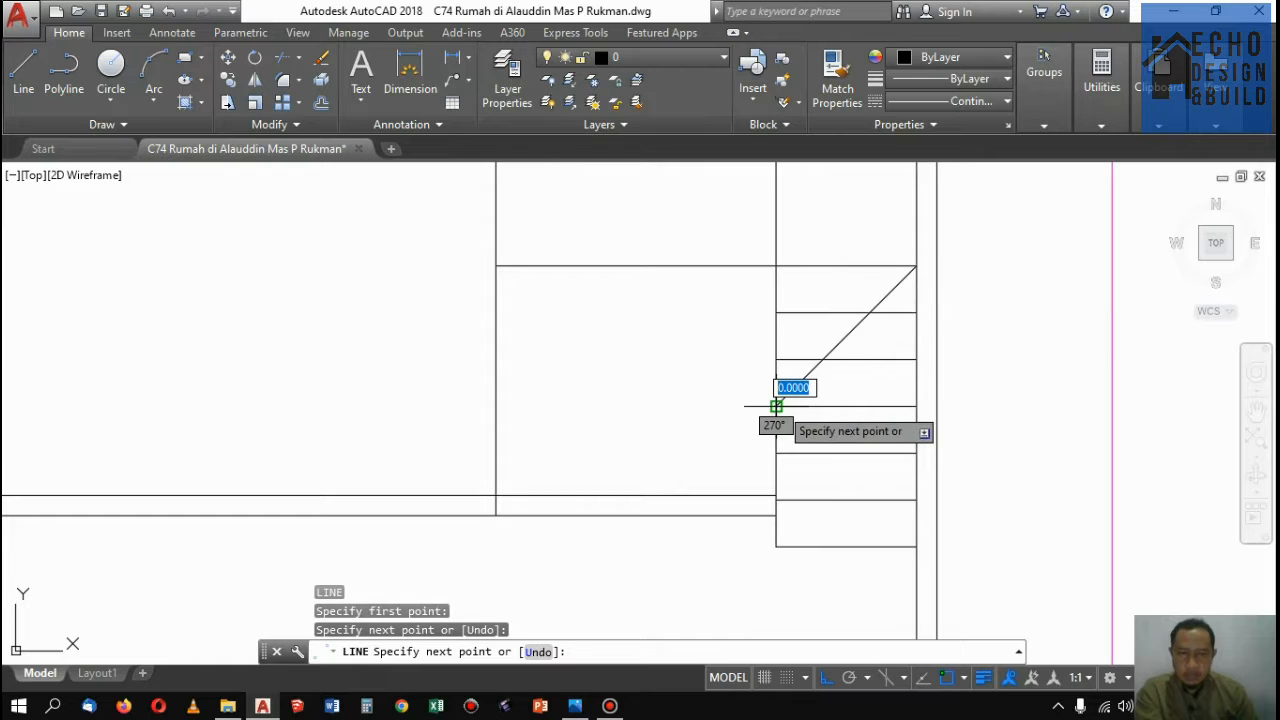
{"action": "key", "text": "Return"}
Trim the copied stair's second tread line below the top tread where it runs past the diagonal line
{"action": "type", "text": "tr"}
{"action": "key", "text": "Return"}
{"action": "left_click", "coordinate": [850, 331]}
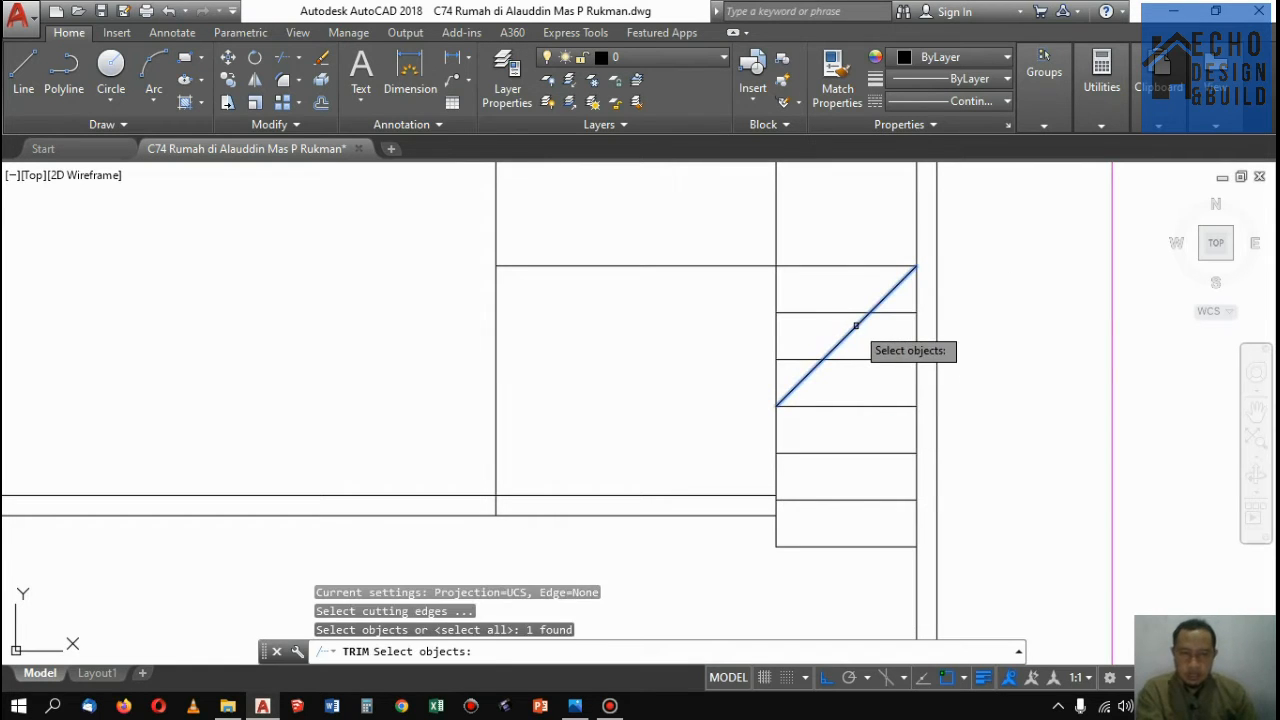
{"action": "key", "text": "Return"}
{"action": "left_click", "coordinate": [863, 457]}
{"action": "left_click", "coordinate": [855, 354]}
{"action": "scroll", "coordinate": [850, 380], "scroll_direction": "down", "scroll_amount": 2}
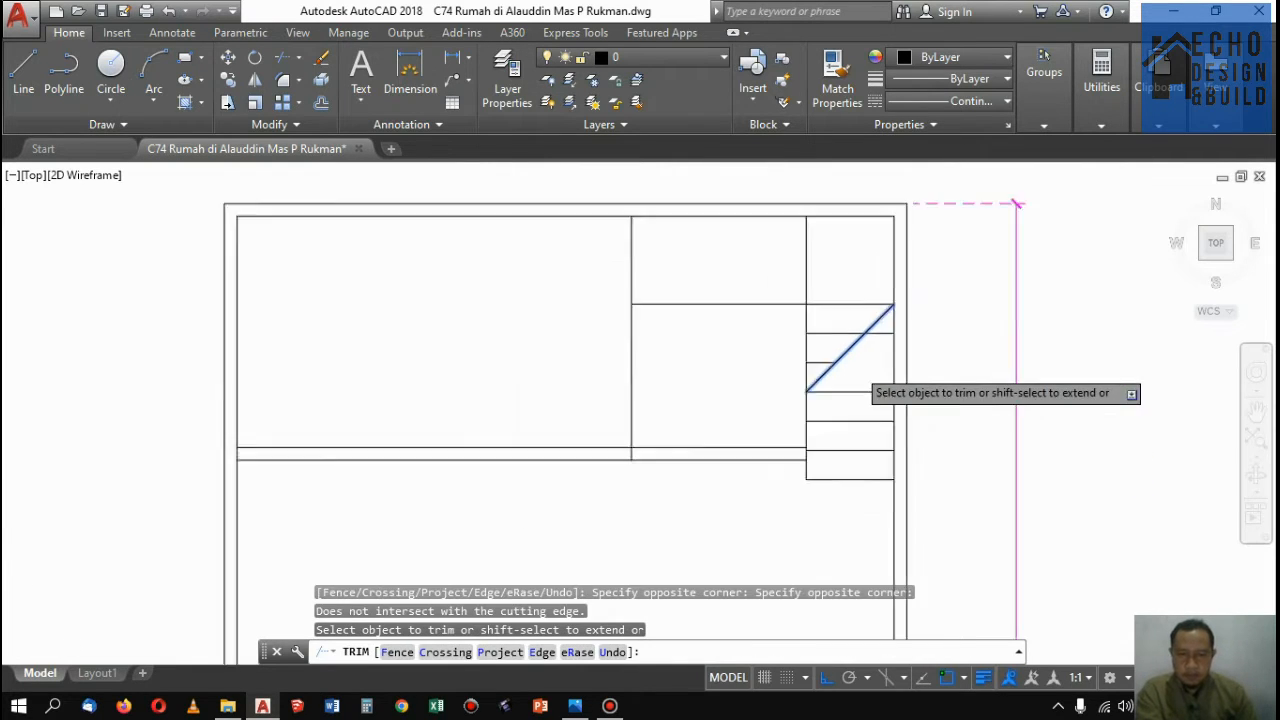
{"action": "scroll", "coordinate": [845, 400], "scroll_direction": "up", "scroll_amount": 2}
{"action": "scroll", "coordinate": [830, 385], "scroll_direction": "up", "scroll_amount": 1}
{"action": "scroll", "coordinate": [820, 351], "scroll_direction": "down", "scroll_amount": 3}
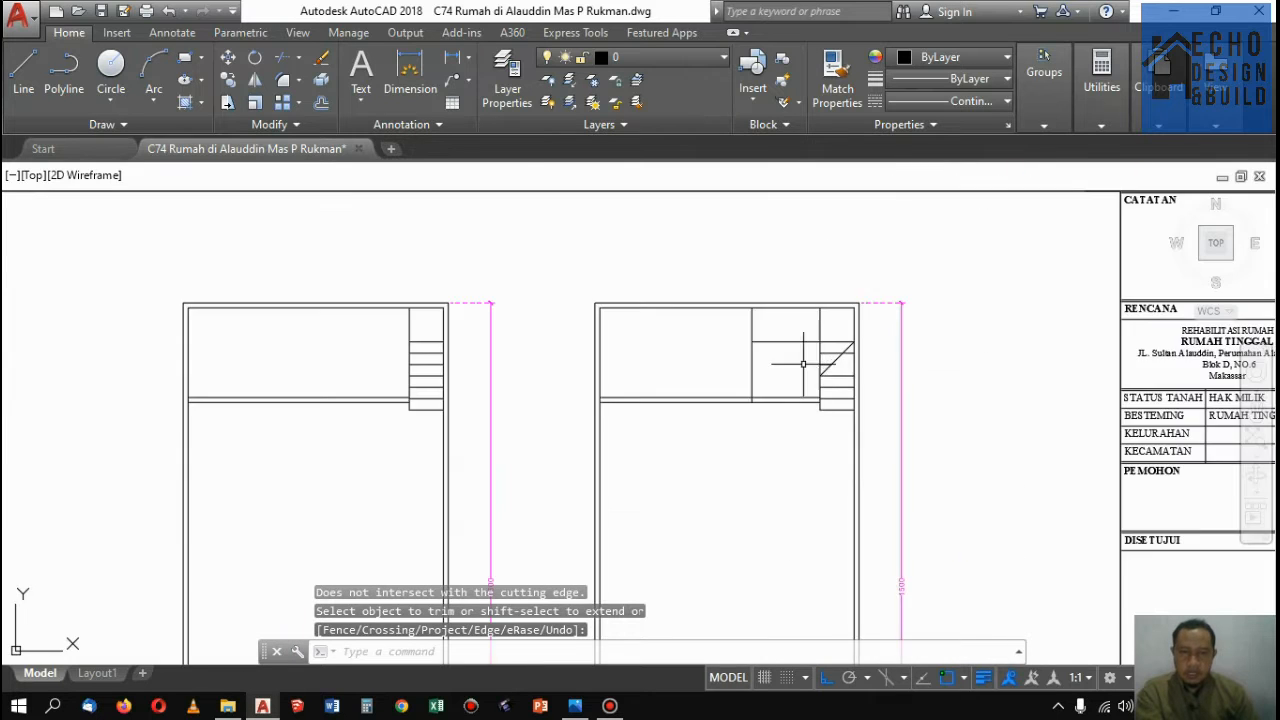
Erase the three tread lines from the diagonal's lower end down, keeping the bottom line of the copied stair
{"action": "scroll", "coordinate": [916, 393], "scroll_direction": "up", "scroll_amount": 2}
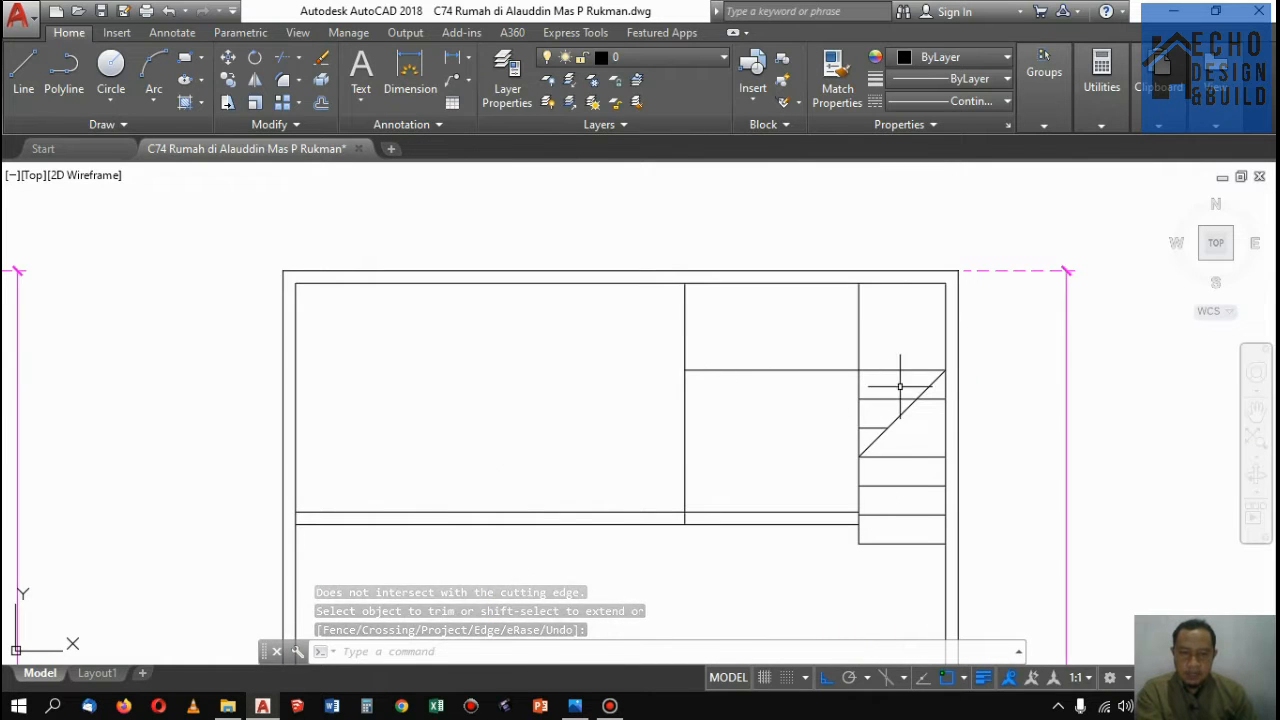
{"action": "scroll", "coordinate": [857, 508], "scroll_direction": "up", "scroll_amount": 2}
{"action": "scroll", "coordinate": [856, 456], "scroll_direction": "down", "scroll_amount": 3}
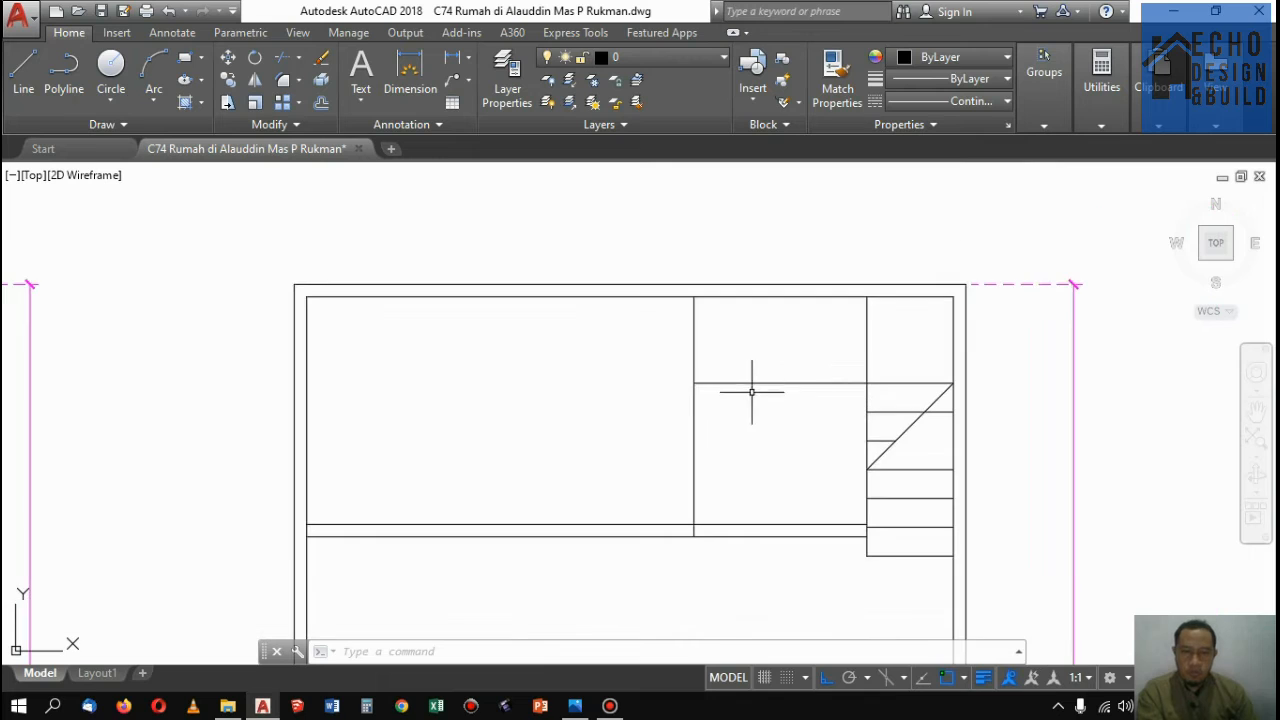
{"action": "scroll", "coordinate": [862, 505], "scroll_direction": "up", "scroll_amount": 2}
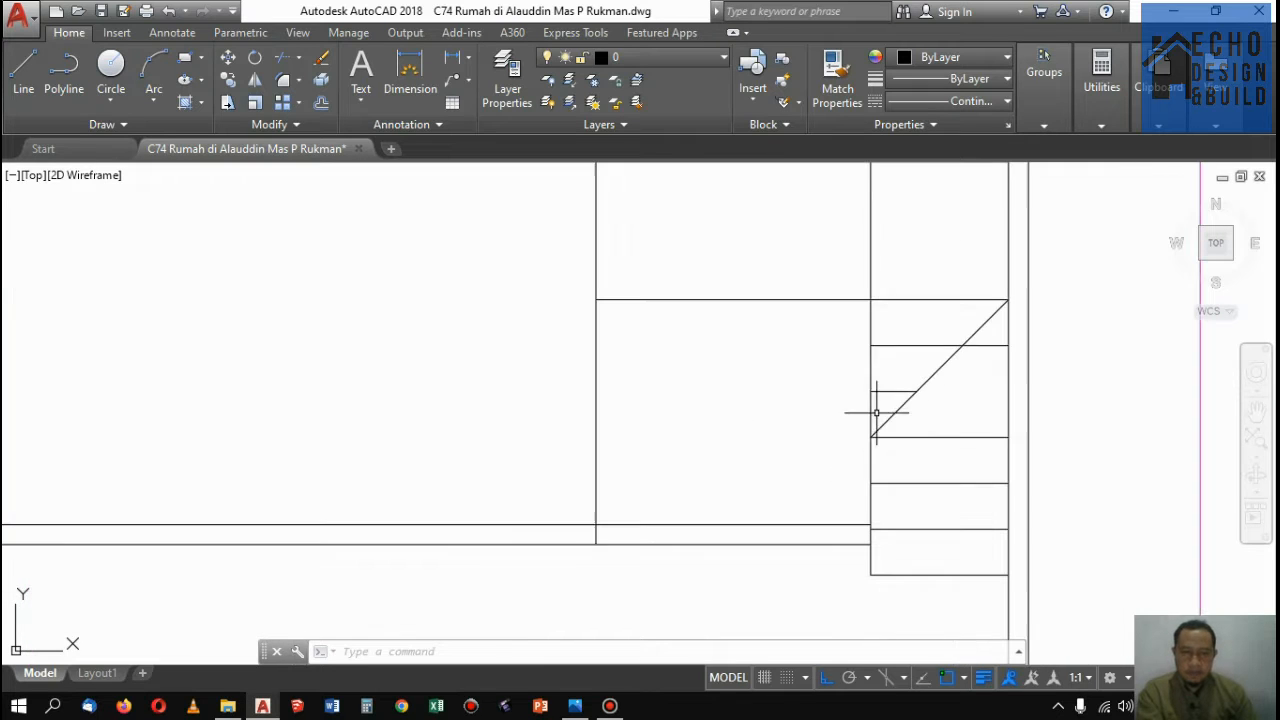
{"action": "left_click", "coordinate": [952, 556]}
{"action": "left_click", "coordinate": [938, 423]}
{"action": "key", "text": "Delete"}
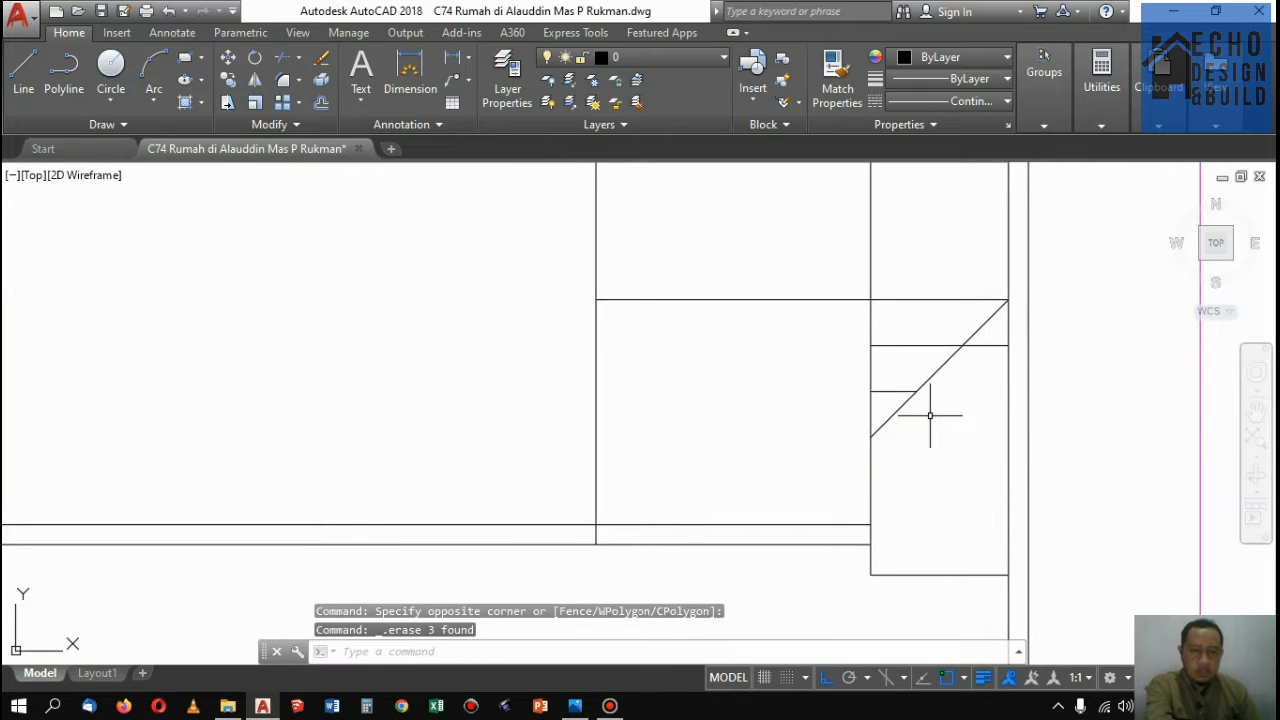
Trim the copied stair's left vertical line below the lower end of the diagonal
{"action": "scroll", "coordinate": [952, 440], "scroll_direction": "down", "scroll_amount": 2}
{"action": "scroll", "coordinate": [952, 440], "scroll_direction": "up", "scroll_amount": 2}
{"action": "type", "text": "tr"}
{"action": "key", "text": "Return"}
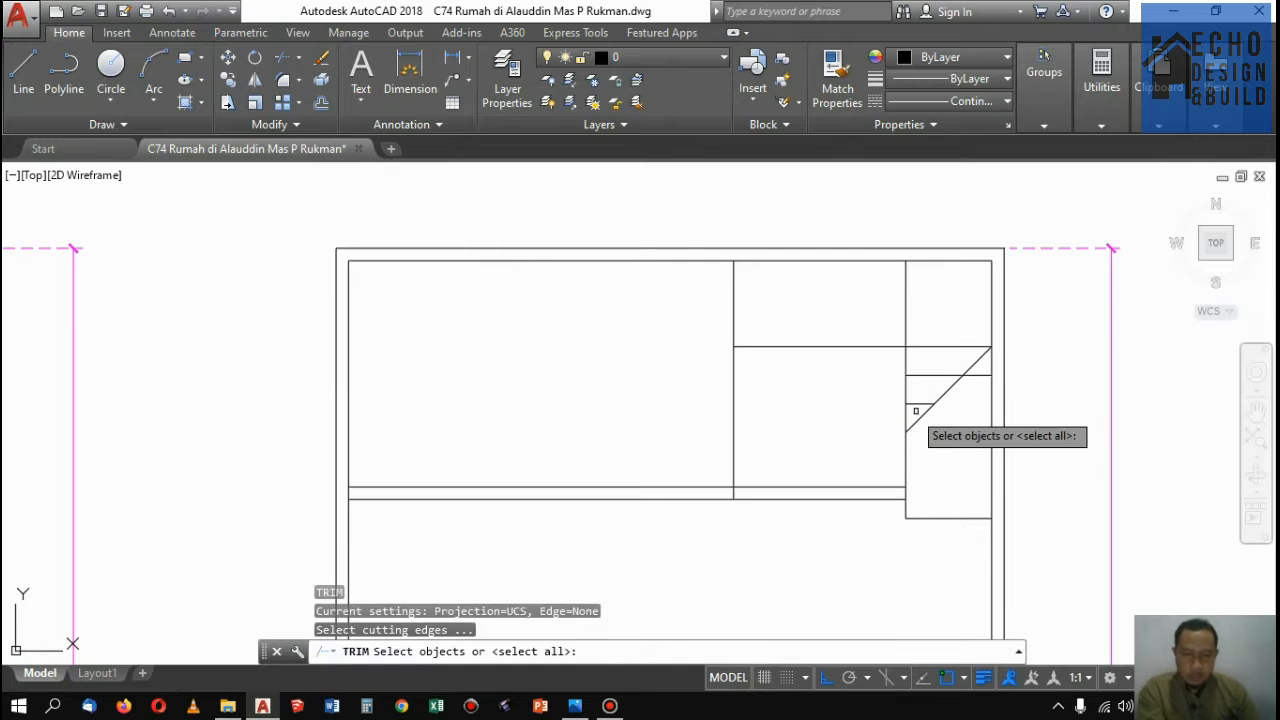
{"action": "left_click", "coordinate": [909, 428]}
{"action": "key", "text": "Return"}
{"action": "left_click", "coordinate": [901, 456]}
{"action": "left_click", "coordinate": [924, 447]}
{"action": "key", "text": "Return"}
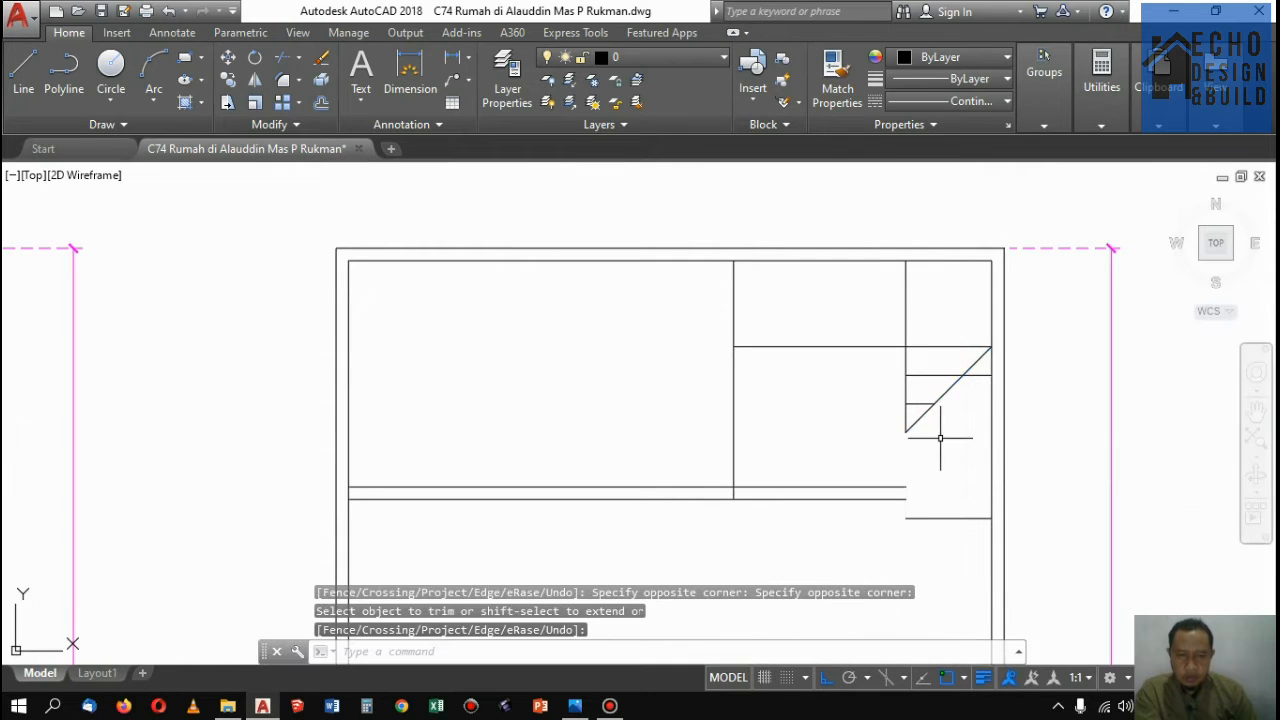
Extend both lines of the horizontal partition to the inner face of the right wall
{"action": "scroll", "coordinate": [942, 437], "scroll_direction": "down", "scroll_amount": 3}
{"action": "scroll", "coordinate": [928, 477], "scroll_direction": "up", "scroll_amount": 3}
{"action": "type", "text": "ex"}
{"action": "key", "text": "Return"}
{"action": "key", "text": "Return"}
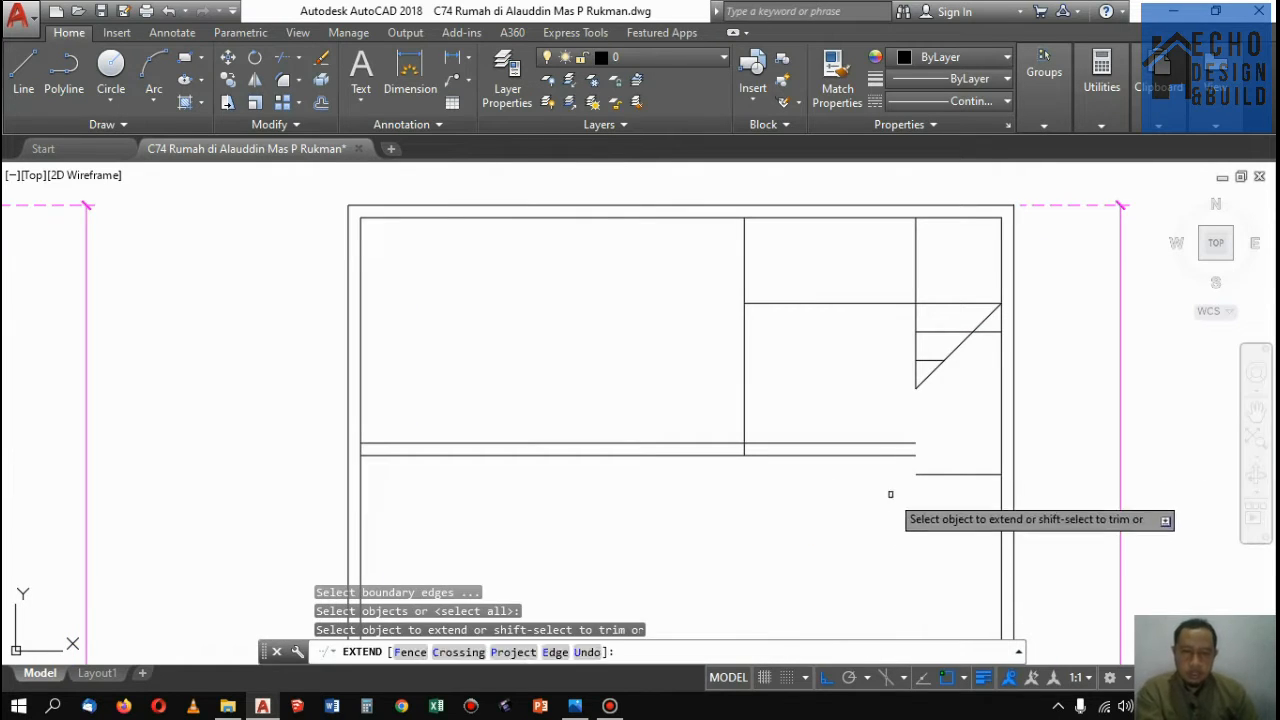
{"action": "left_click", "coordinate": [891, 494]}
{"action": "left_click", "coordinate": [898, 420]}
{"action": "key", "text": "Return"}
Erase the leftover bottom tread line below the extended partition
{"action": "left_click", "coordinate": [951, 474]}
{"action": "left_click", "coordinate": [919, 497]}
{"action": "left_click", "coordinate": [839, 515]}
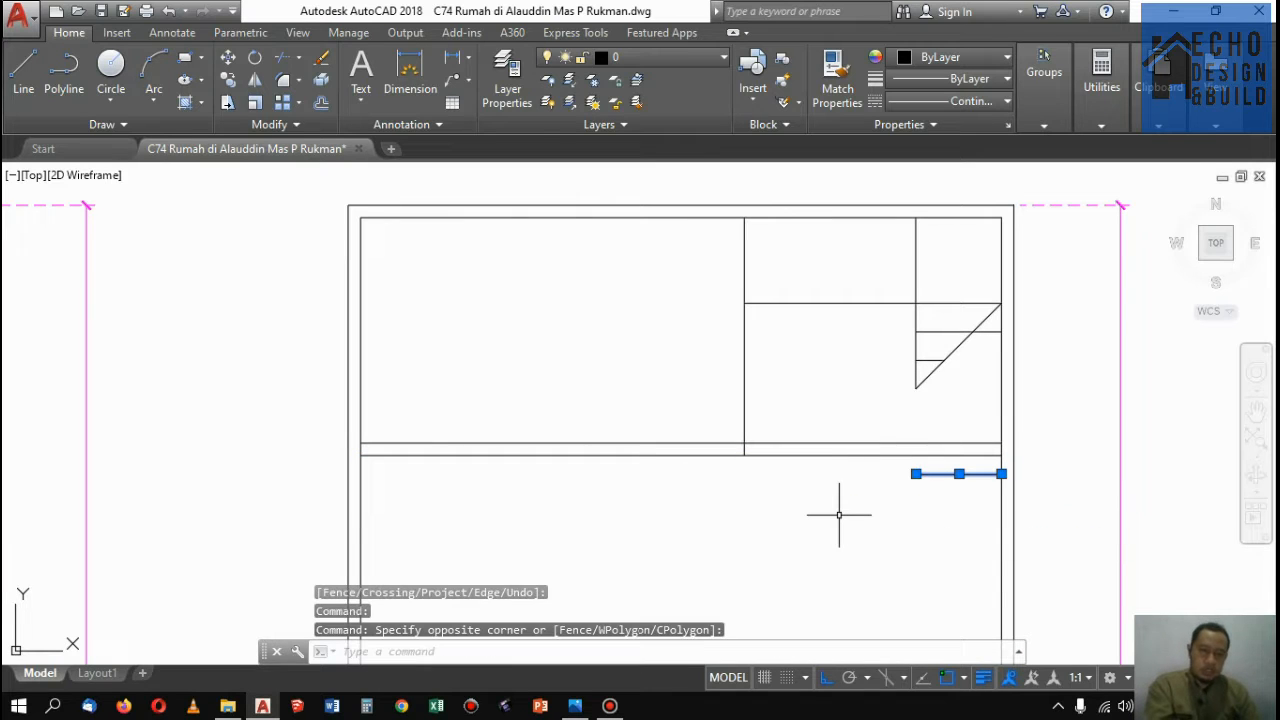
{"action": "key", "text": "Delete"}
Trim the first tread line below the top tread where it runs past the diagonal
{"action": "middle_click_drag", "start_coordinate": [909, 355], "coordinate": [979, 406]}
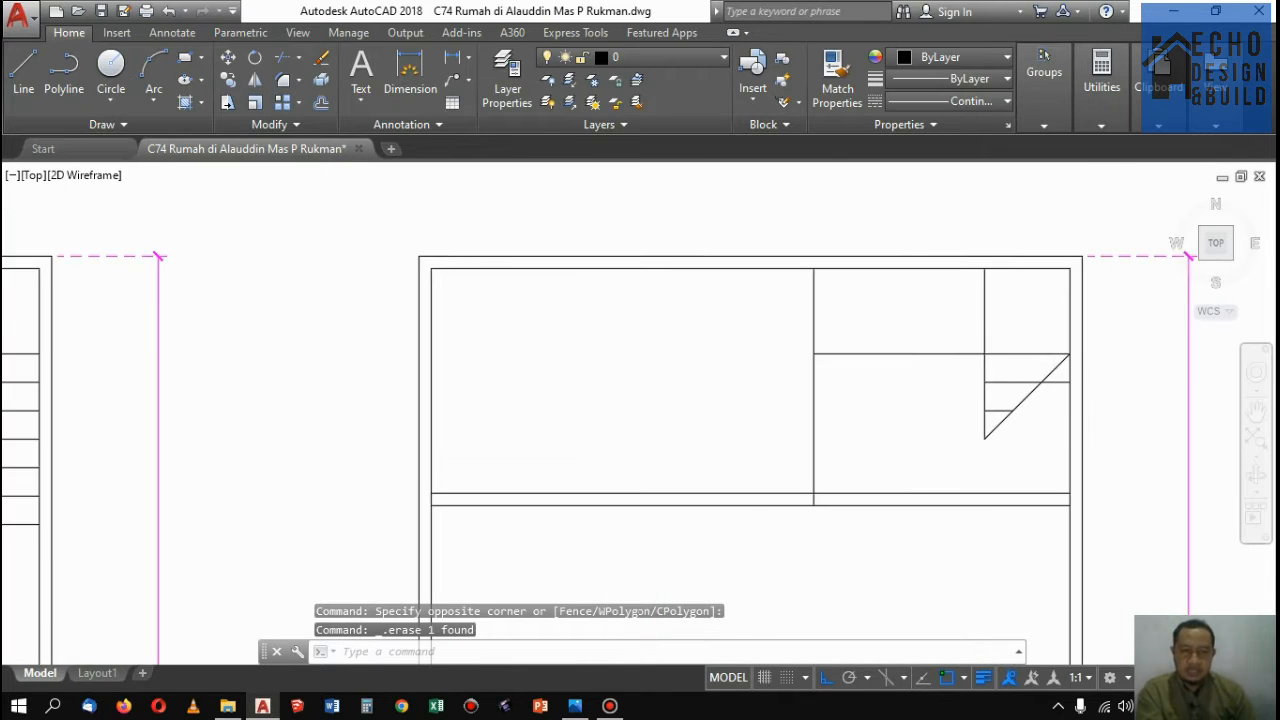
{"action": "scroll", "coordinate": [1052, 381], "scroll_direction": "up", "scroll_amount": 6}
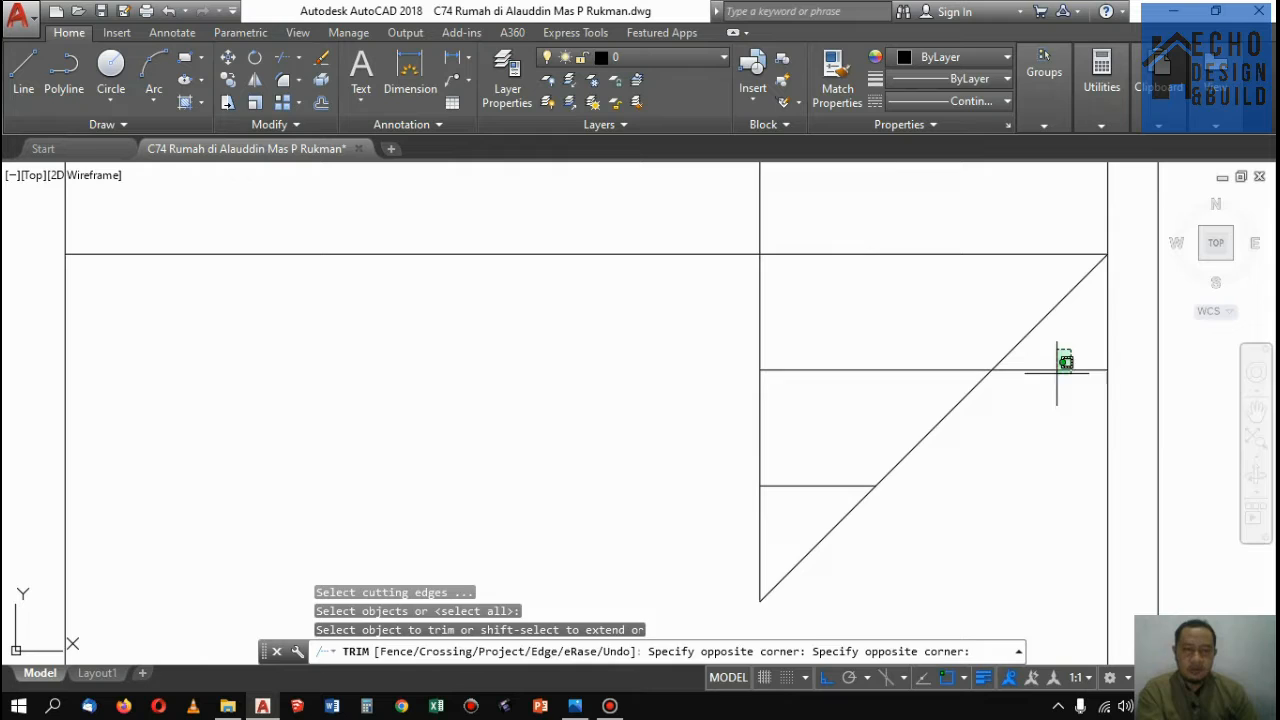
{"action": "left_click", "coordinate": [1034, 379]}
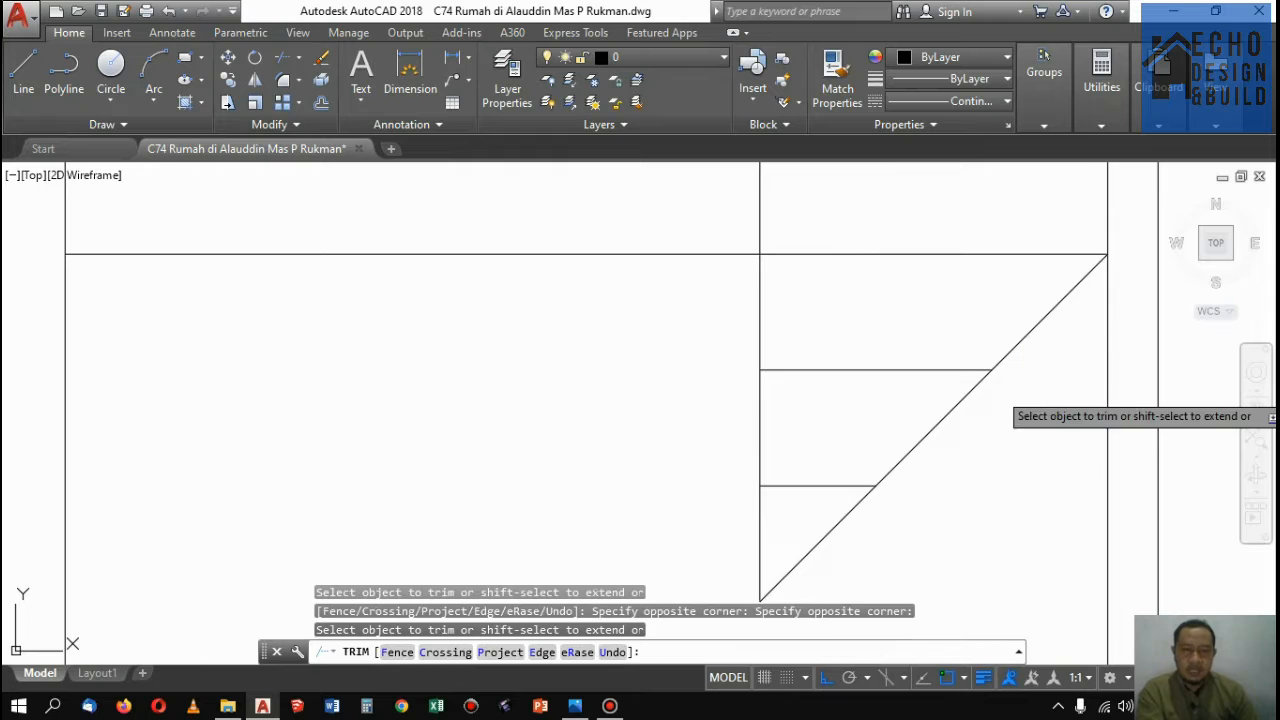
{"action": "scroll", "coordinate": [1049, 353], "scroll_direction": "down", "scroll_amount": 4}
Set the diagonal line's color to Red and its linetype to HIDDEN
{"action": "left_click", "coordinate": [1020, 378]}
{"action": "left_click", "coordinate": [1013, 362]}
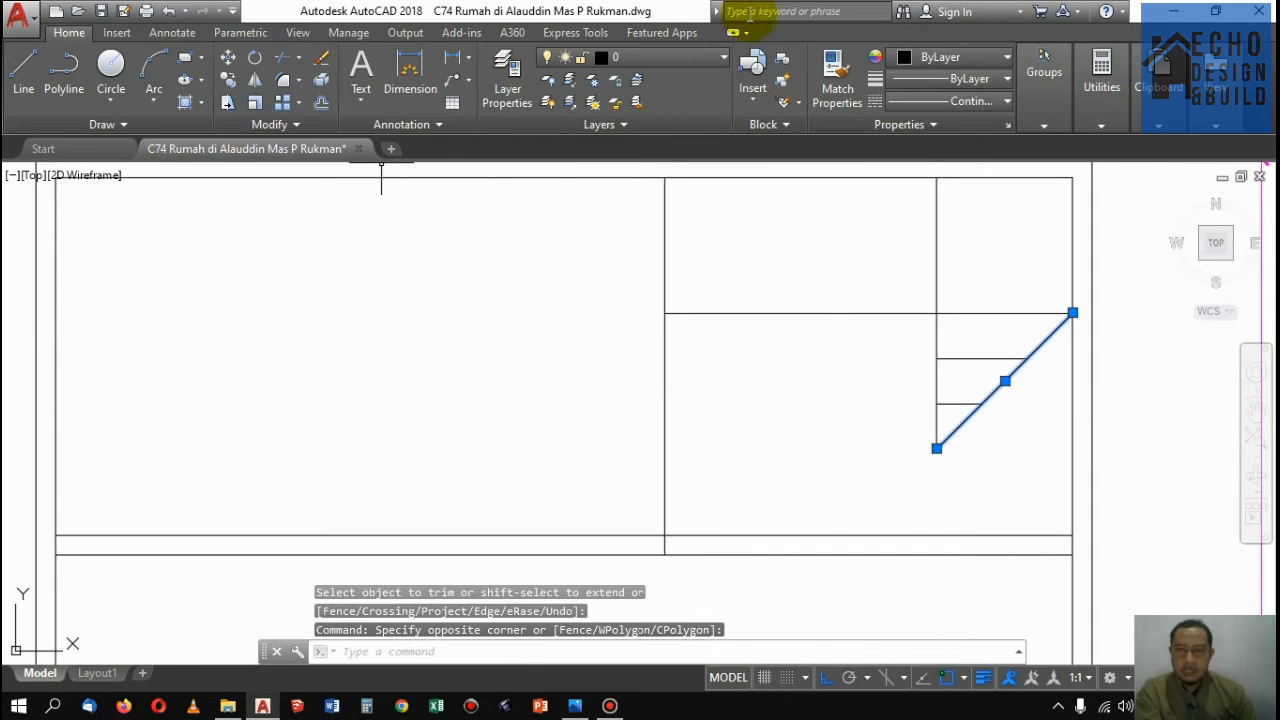
{"action": "left_click", "coordinate": [928, 57]}
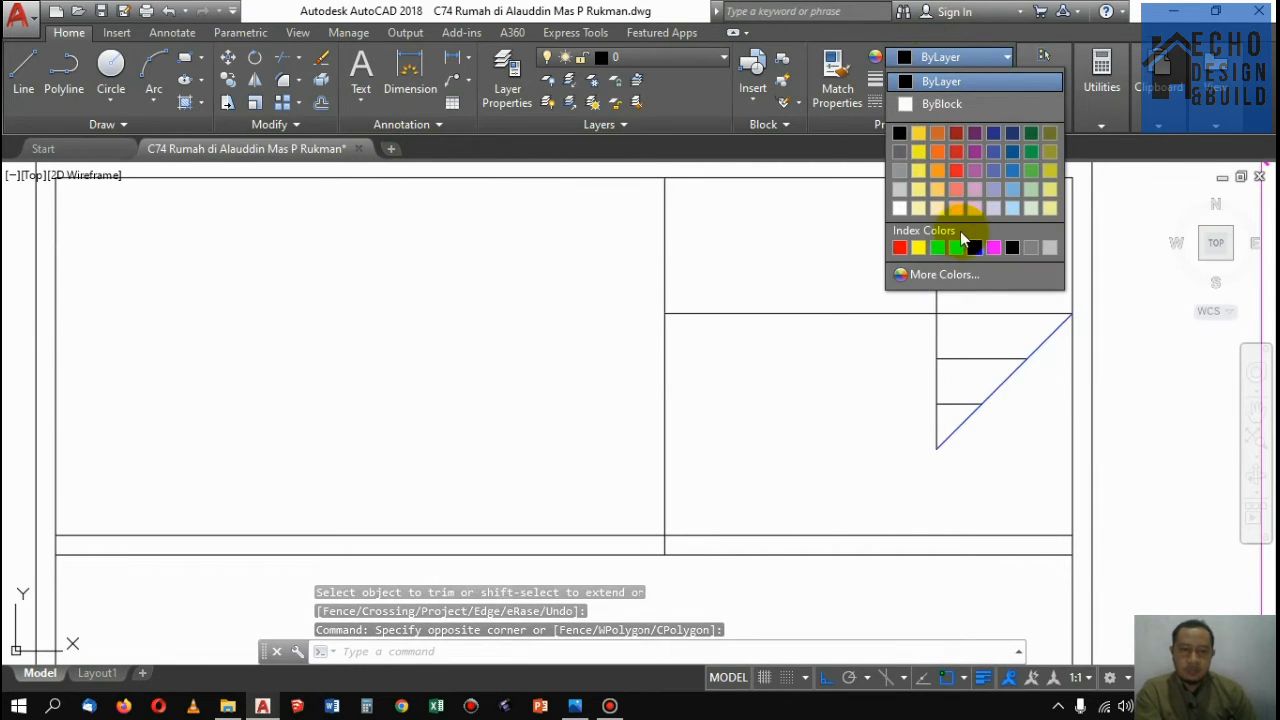
{"action": "left_click", "coordinate": [901, 245]}
{"action": "left_click", "coordinate": [960, 101]}
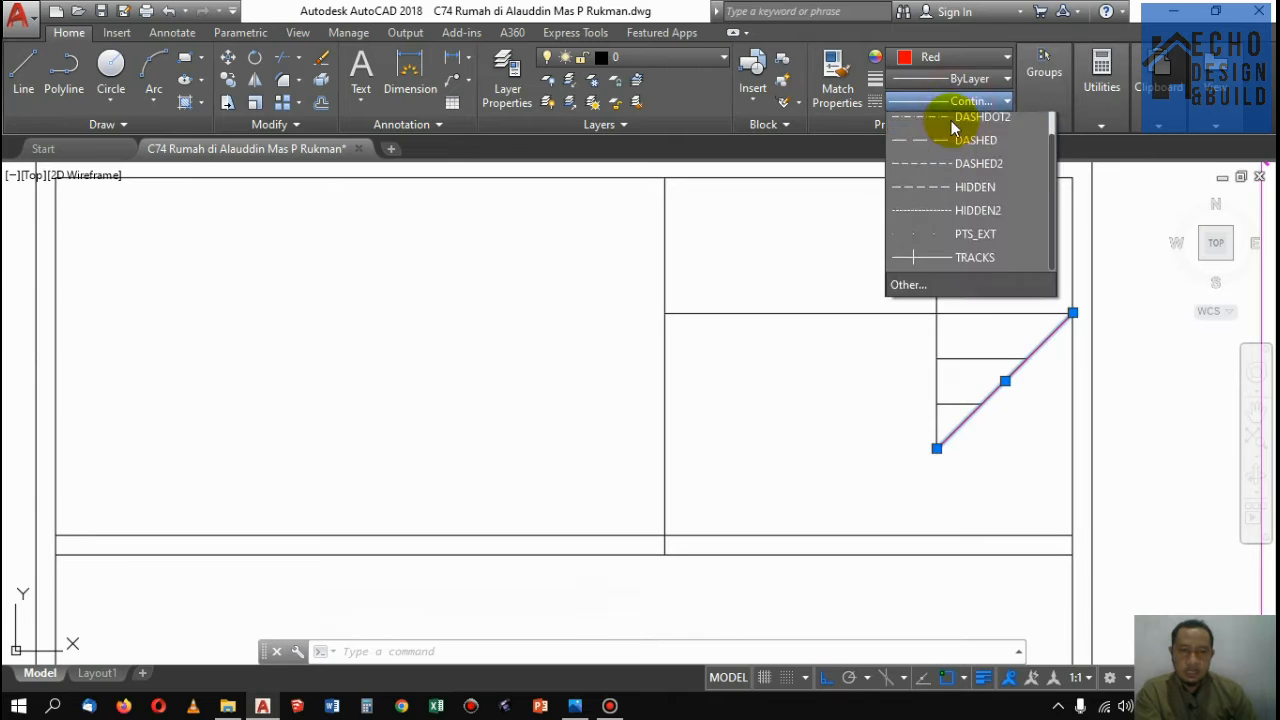
{"action": "left_click", "coordinate": [952, 262]}
{"action": "key", "text": "Escape"}
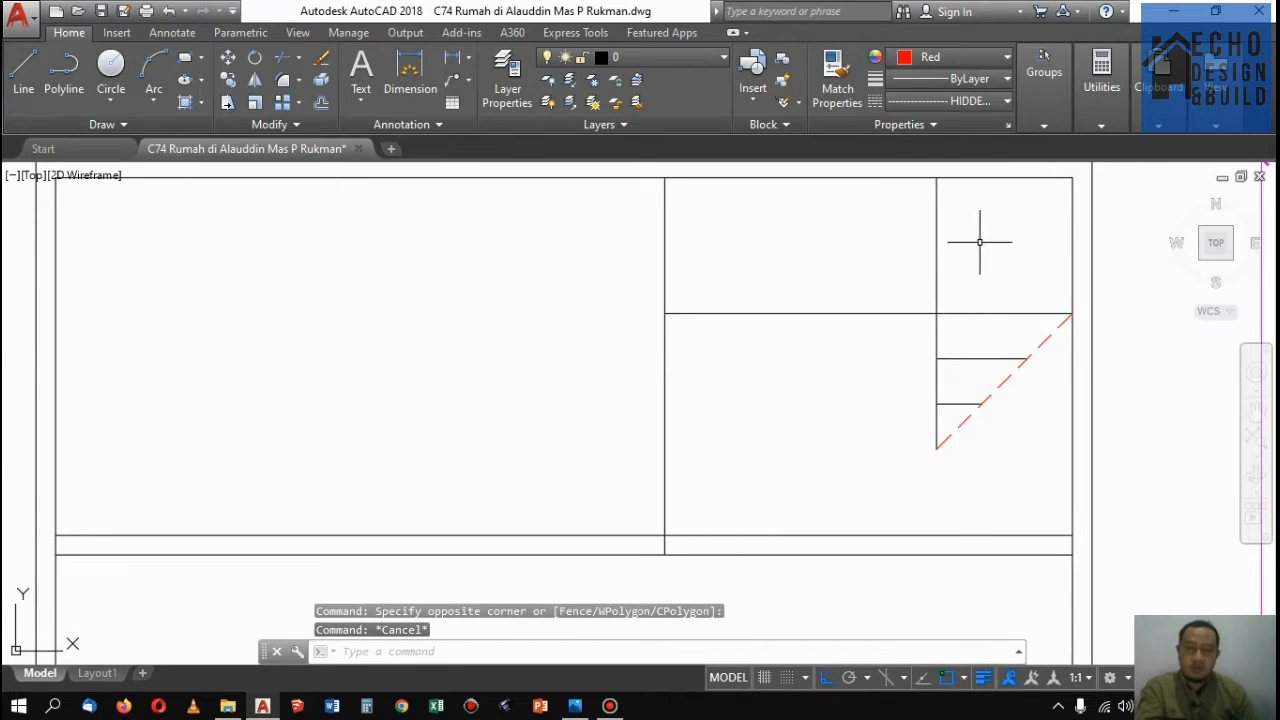
Offset the copied stair's left vertical line repeatedly to the left at 0.3 spacing to make five upper-flight tread lines
{"action": "scroll", "coordinate": [985, 265], "scroll_direction": "down", "scroll_amount": 3}
{"action": "scroll", "coordinate": [1100, 300], "scroll_direction": "down", "scroll_amount": 2}
{"action": "scroll", "coordinate": [1001, 307], "scroll_direction": "up", "scroll_amount": 6}
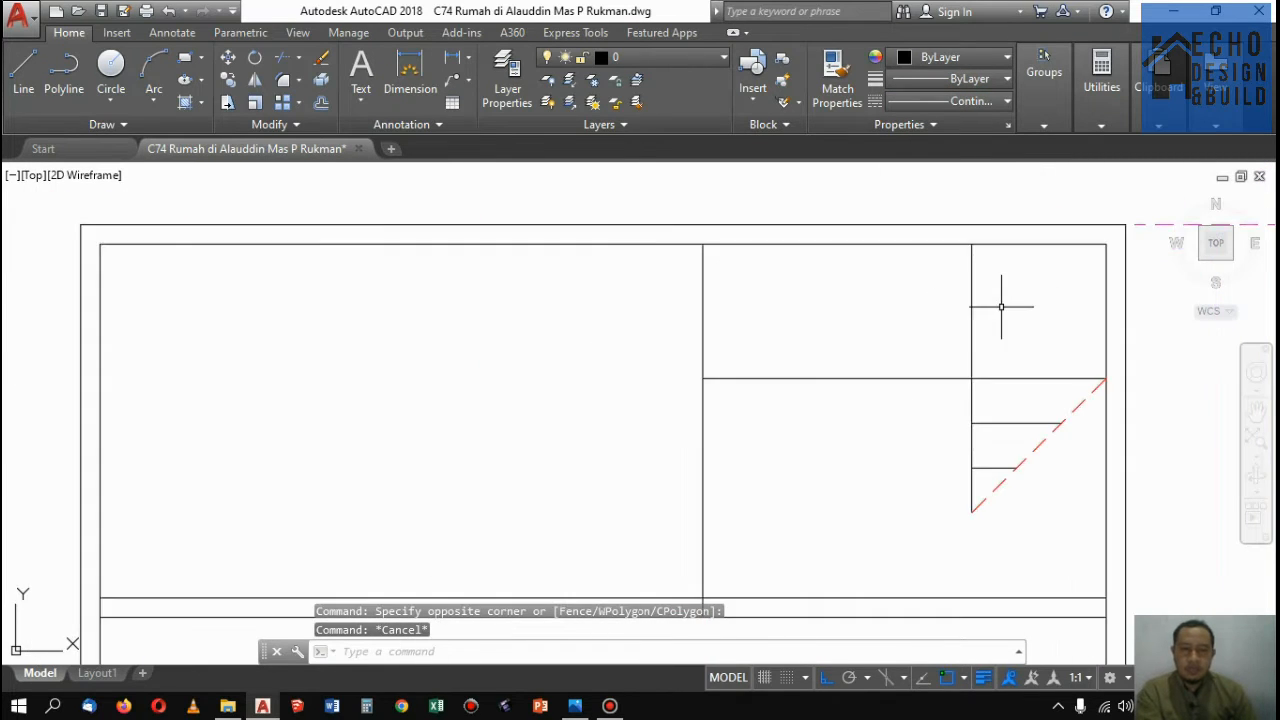
{"action": "type", "text": "o"}
{"action": "key", "text": "Return"}
{"action": "type", "text": "0."}
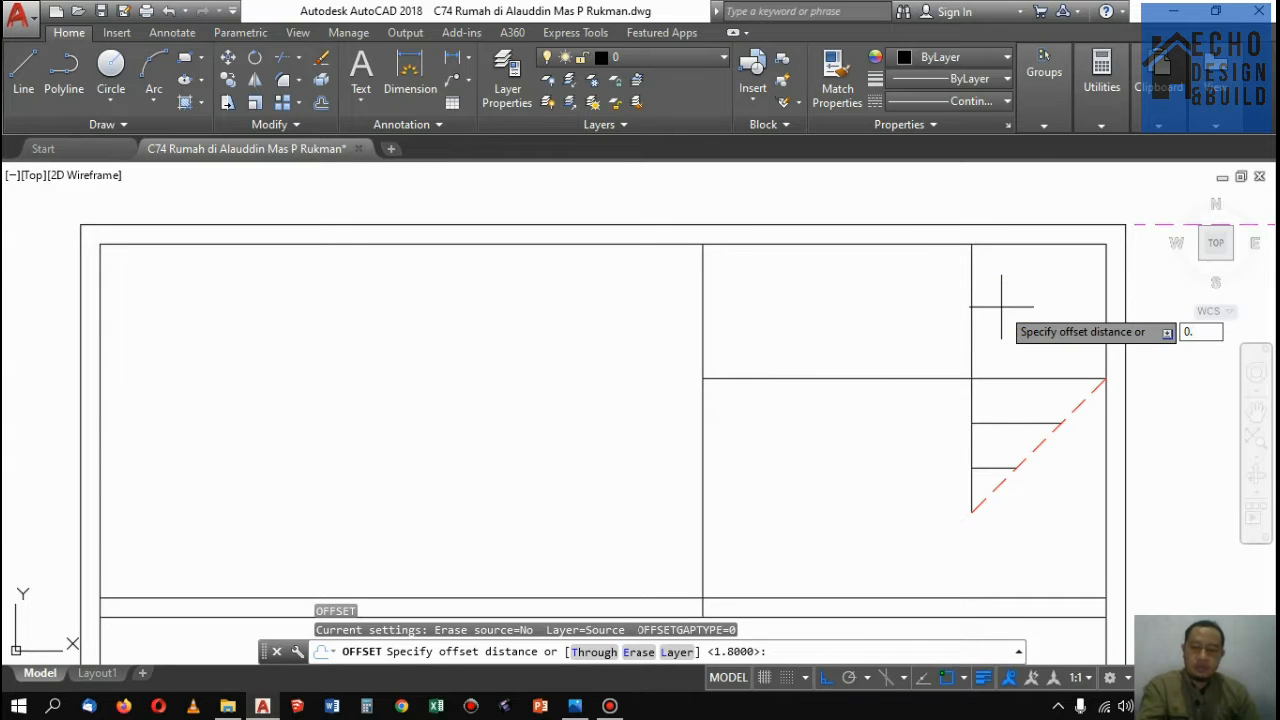
{"action": "type", "text": "3"}
{"action": "key", "text": "Return"}
{"action": "left_click", "coordinate": [971, 320]}
{"action": "left_click", "coordinate": [938, 291]}
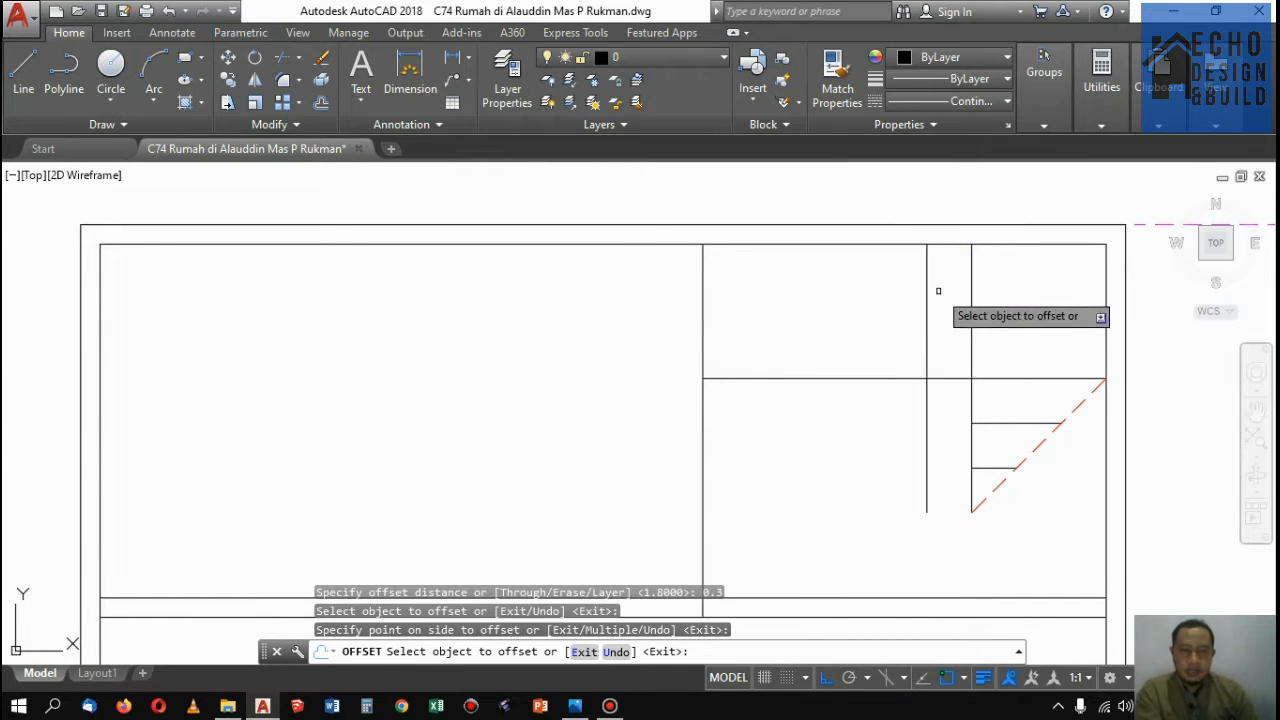
{"action": "left_click", "coordinate": [926, 277]}
{"action": "left_click", "coordinate": [874, 274]}
{"action": "left_click", "coordinate": [882, 270]}
{"action": "left_click", "coordinate": [801, 279]}
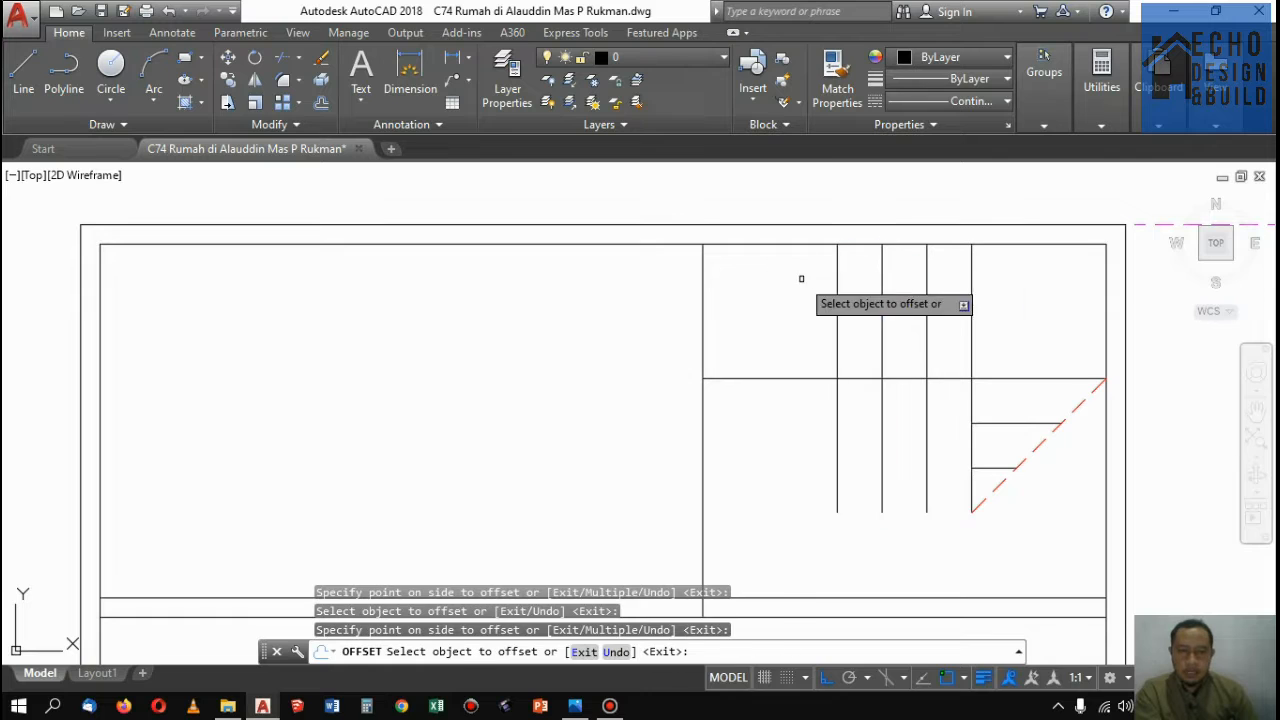
{"action": "left_click", "coordinate": [839, 276]}
{"action": "left_click", "coordinate": [805, 268]}
{"action": "left_click", "coordinate": [793, 277]}
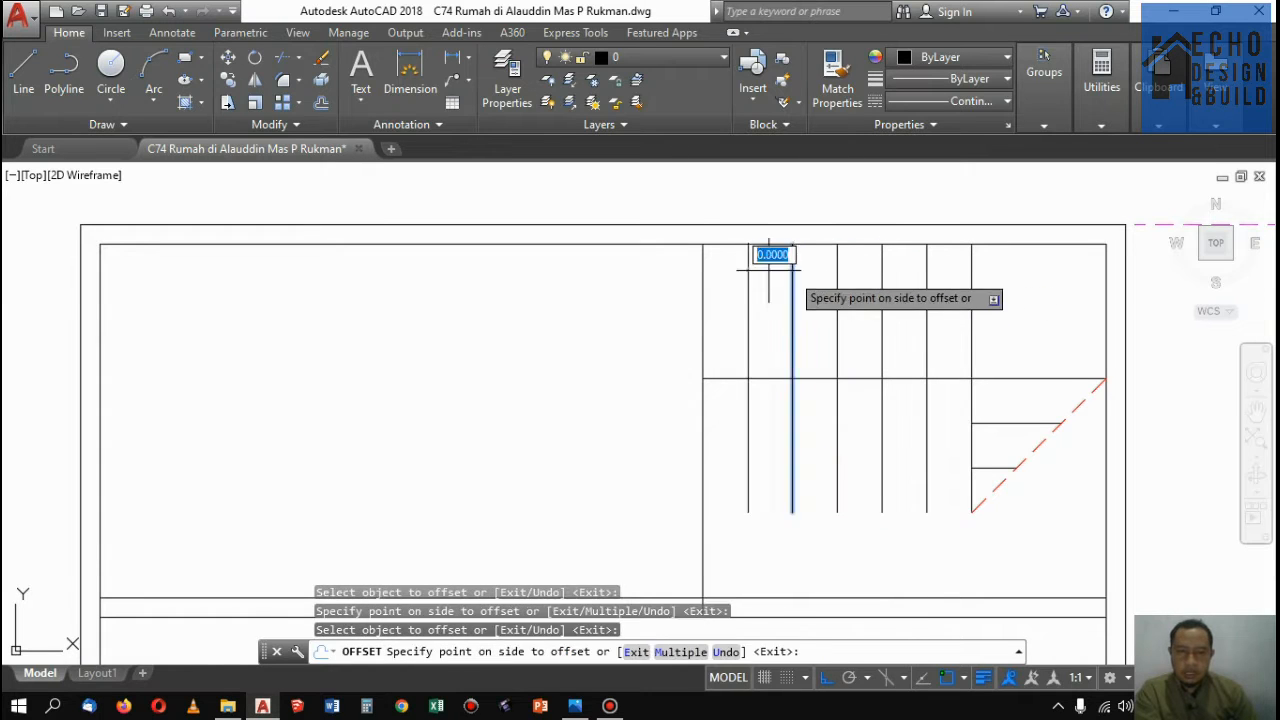
{"action": "left_click", "coordinate": [763, 271]}
{"action": "key", "text": "Return"}
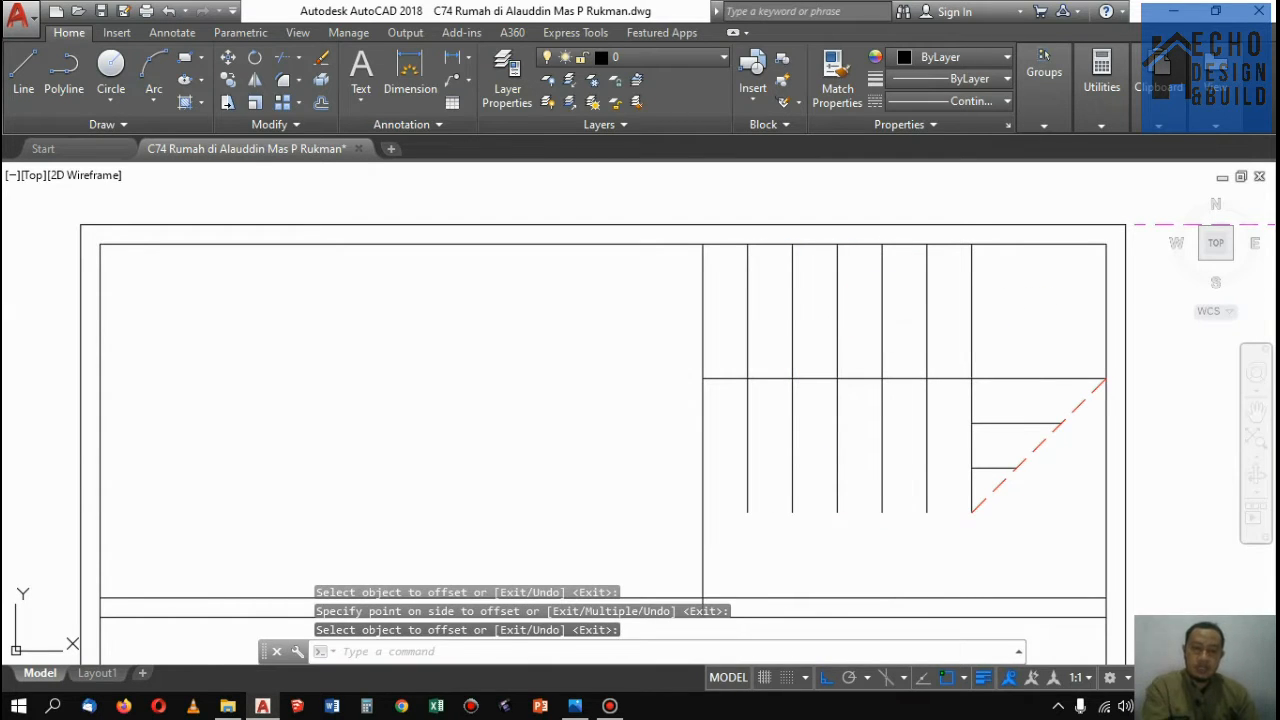
Trim the five new vertical tread lines below the horizontal line of the upper flight
{"action": "type", "text": "tr"}
{"action": "key", "text": "Return"}
{"action": "left_click", "coordinate": [871, 392]}
{"action": "left_click", "coordinate": [857, 363]}
{"action": "key", "text": "Return"}
{"action": "left_click", "coordinate": [947, 417]}
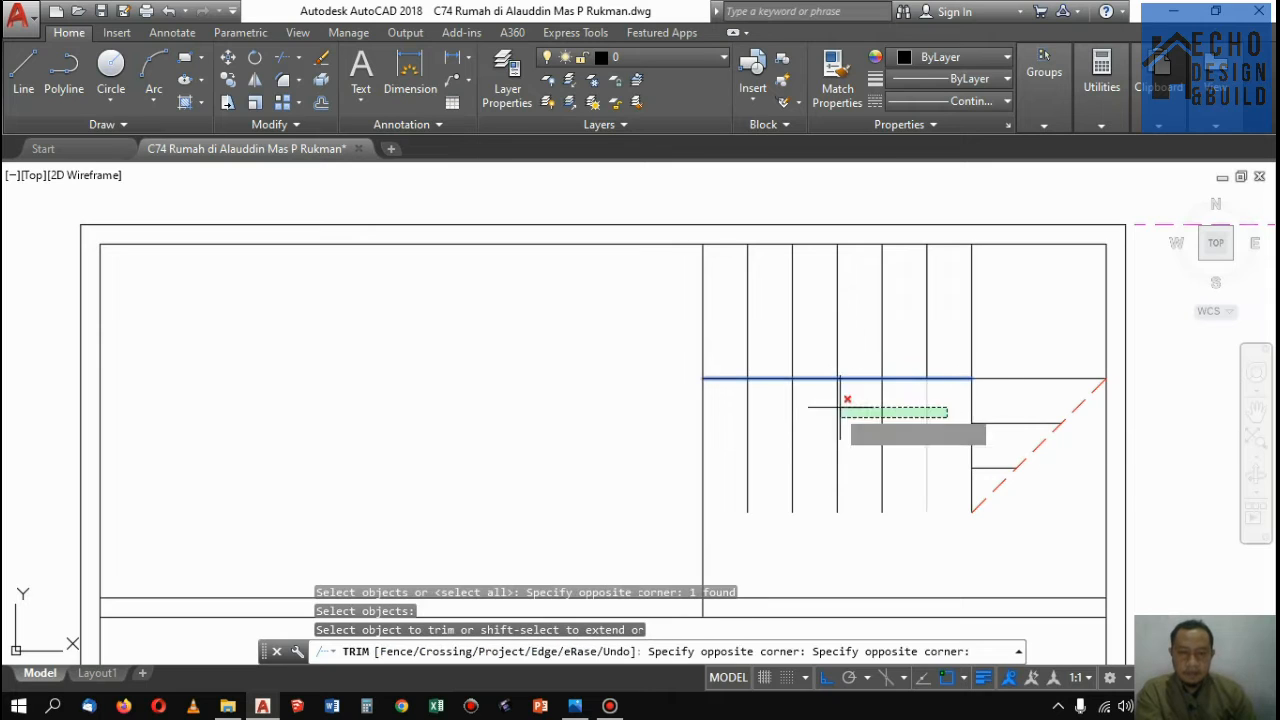
{"action": "left_click", "coordinate": [840, 407]}
{"action": "key", "text": "Return"}
In the first plan, offset the stair's left vertical line 2.5 to the left
{"action": "scroll", "coordinate": [825, 330], "scroll_direction": "down", "scroll_amount": 5}
{"action": "scroll", "coordinate": [825, 328], "scroll_direction": "up", "scroll_amount": 6}
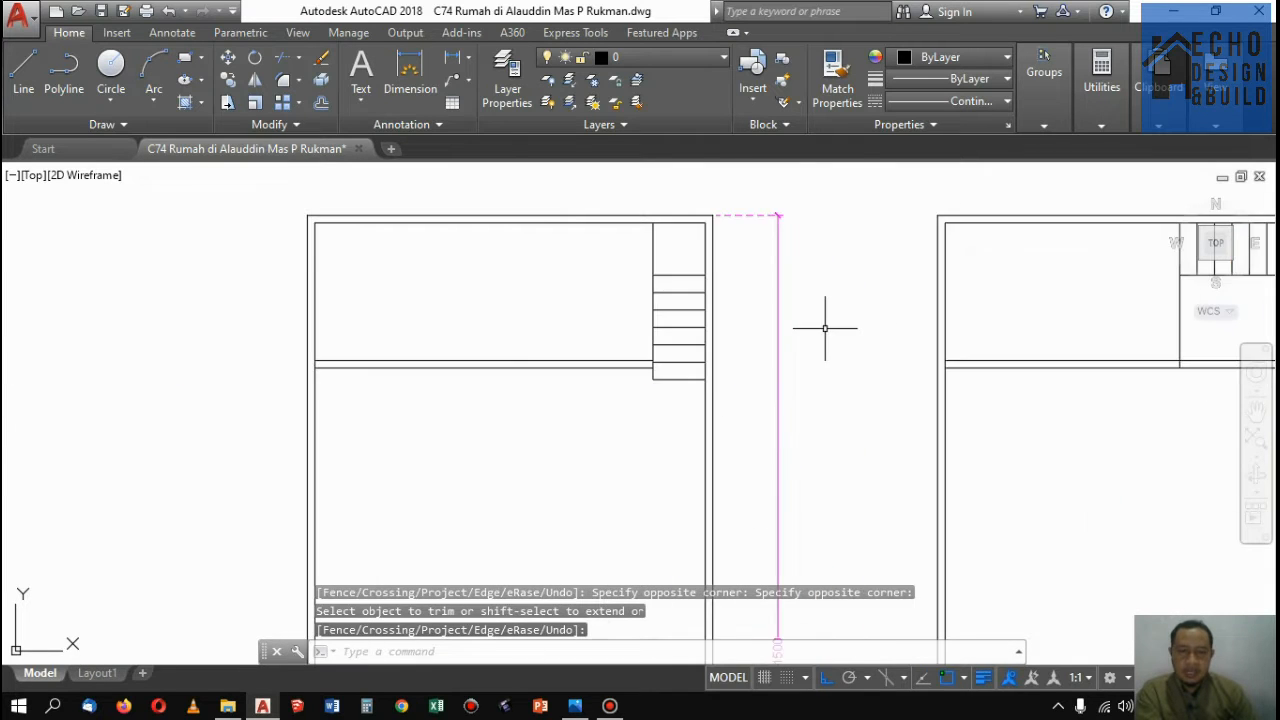
{"action": "scroll", "coordinate": [825, 328], "scroll_direction": "down", "scroll_amount": 5}
{"action": "scroll", "coordinate": [788, 309], "scroll_direction": "up", "scroll_amount": 6}
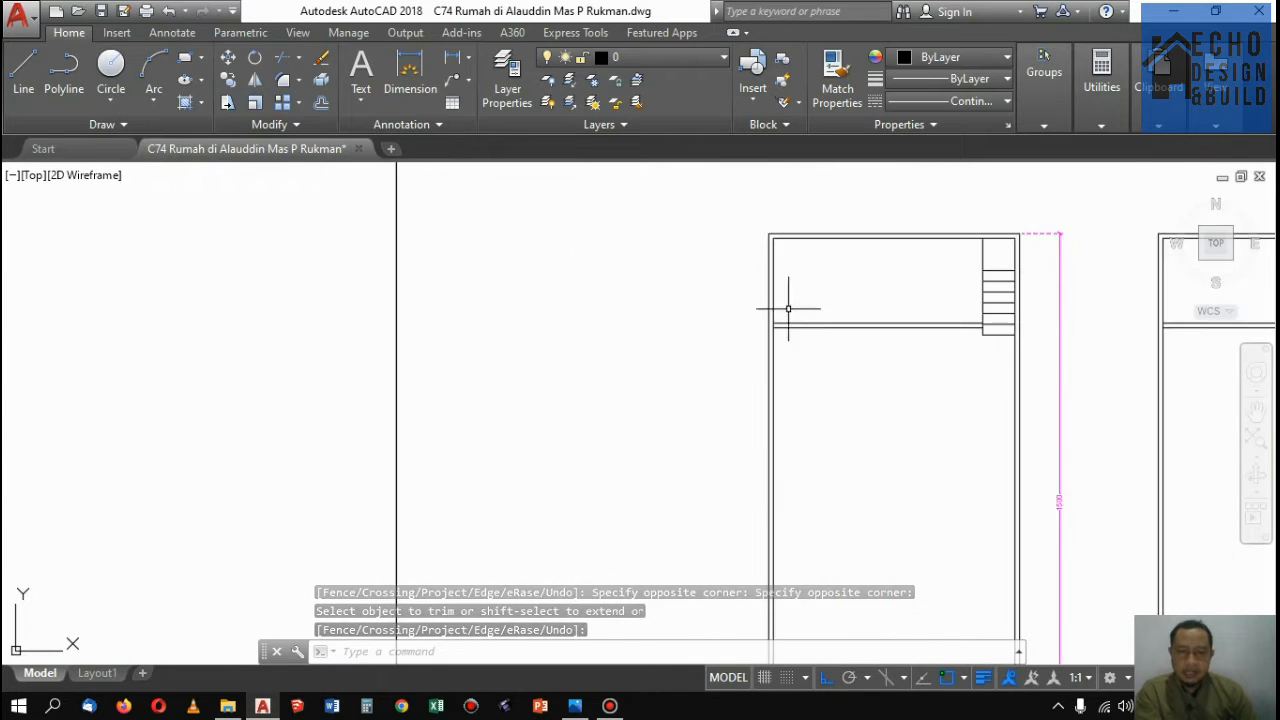
{"action": "scroll", "coordinate": [921, 294], "scroll_direction": "up", "scroll_amount": 4}
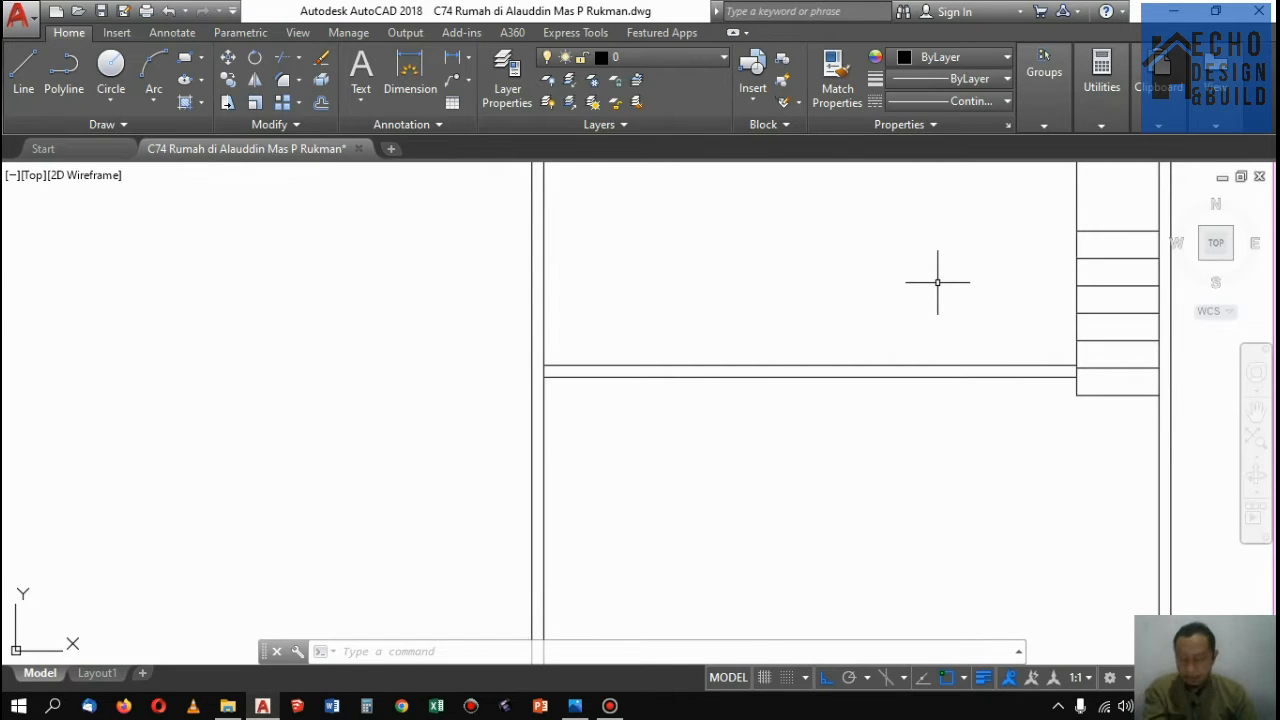
{"action": "scroll", "coordinate": [929, 337], "scroll_direction": "down", "scroll_amount": 4}
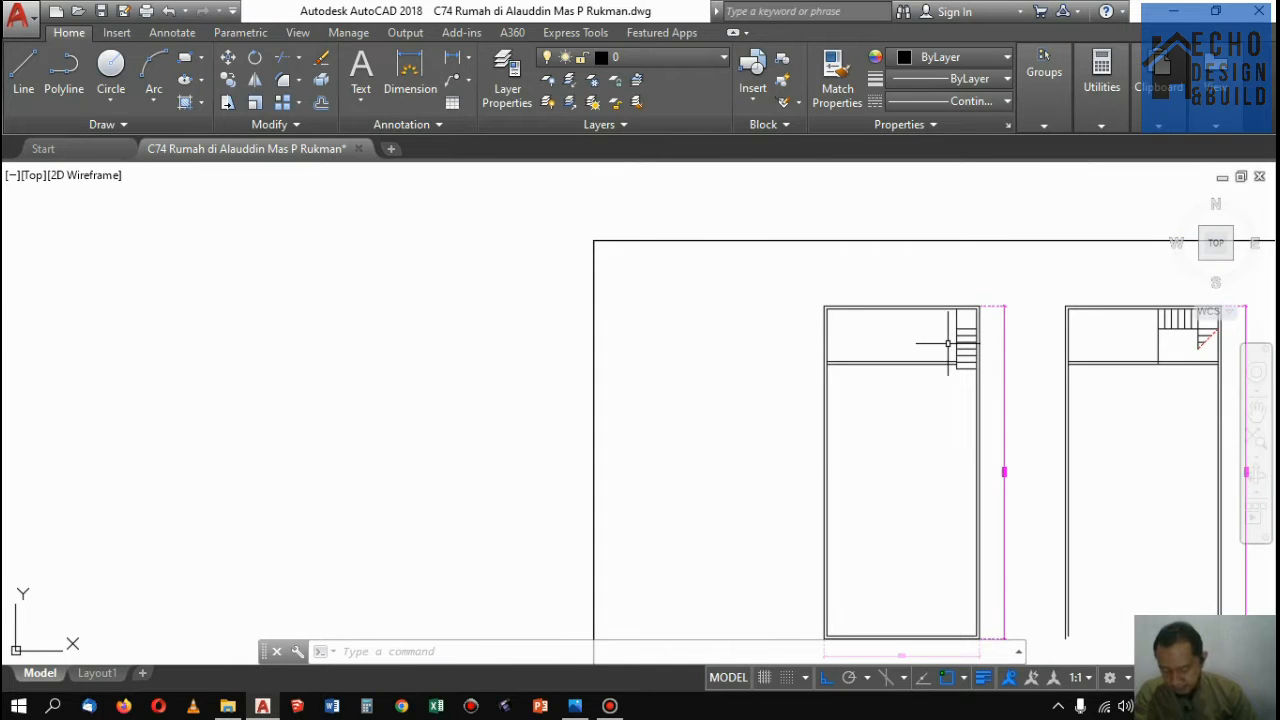
{"action": "scroll", "coordinate": [1005, 341], "scroll_direction": "up", "scroll_amount": 4}
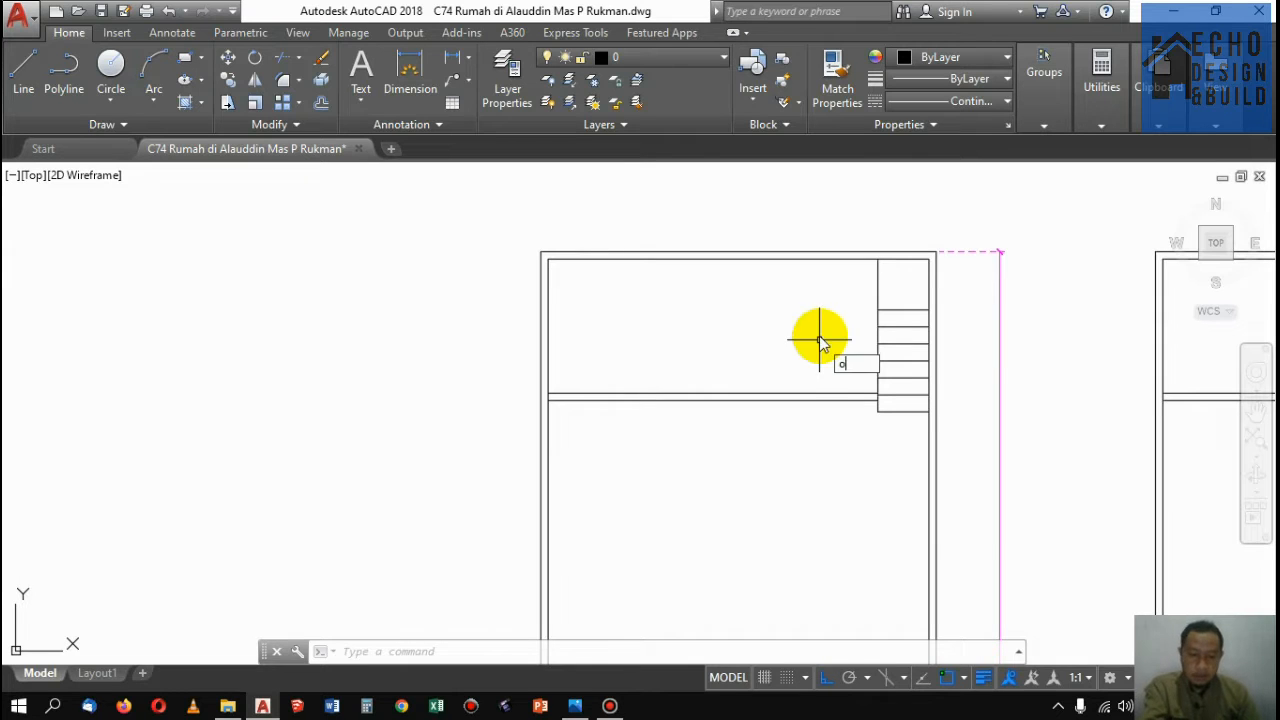
{"action": "key", "text": "Return"}
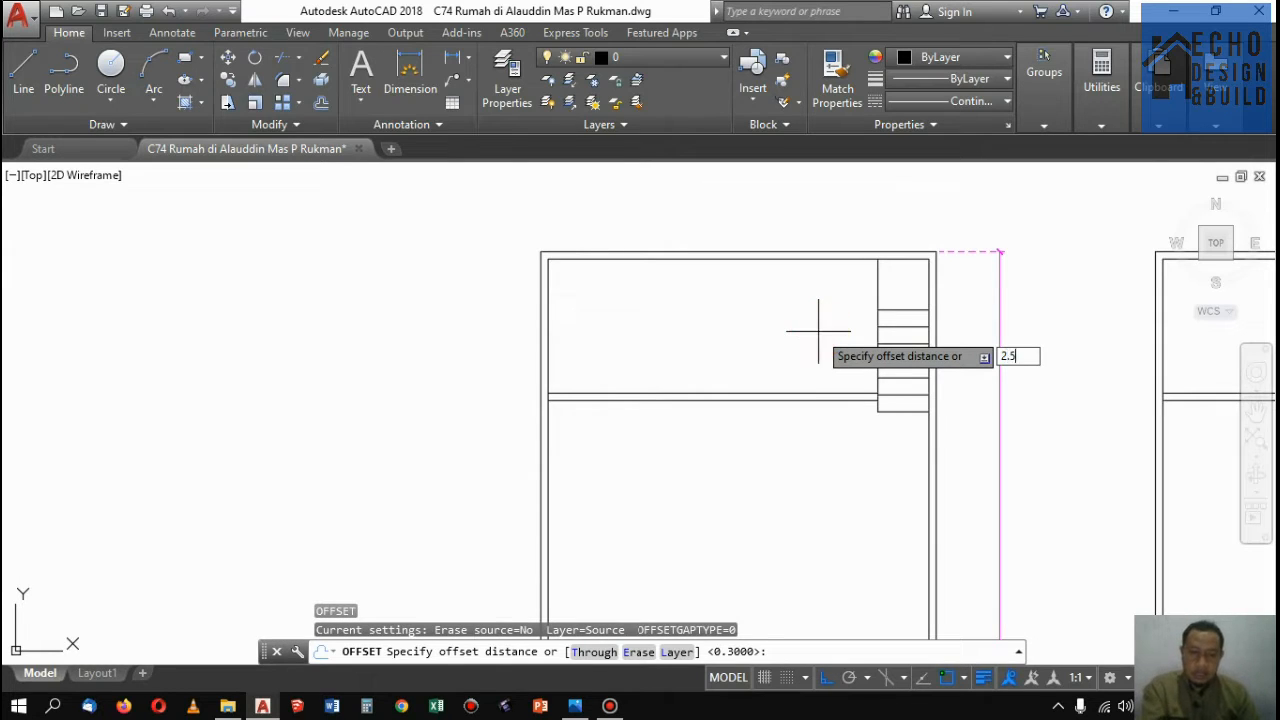
{"action": "key", "text": "Return"}
{"action": "key", "text": "Return"}
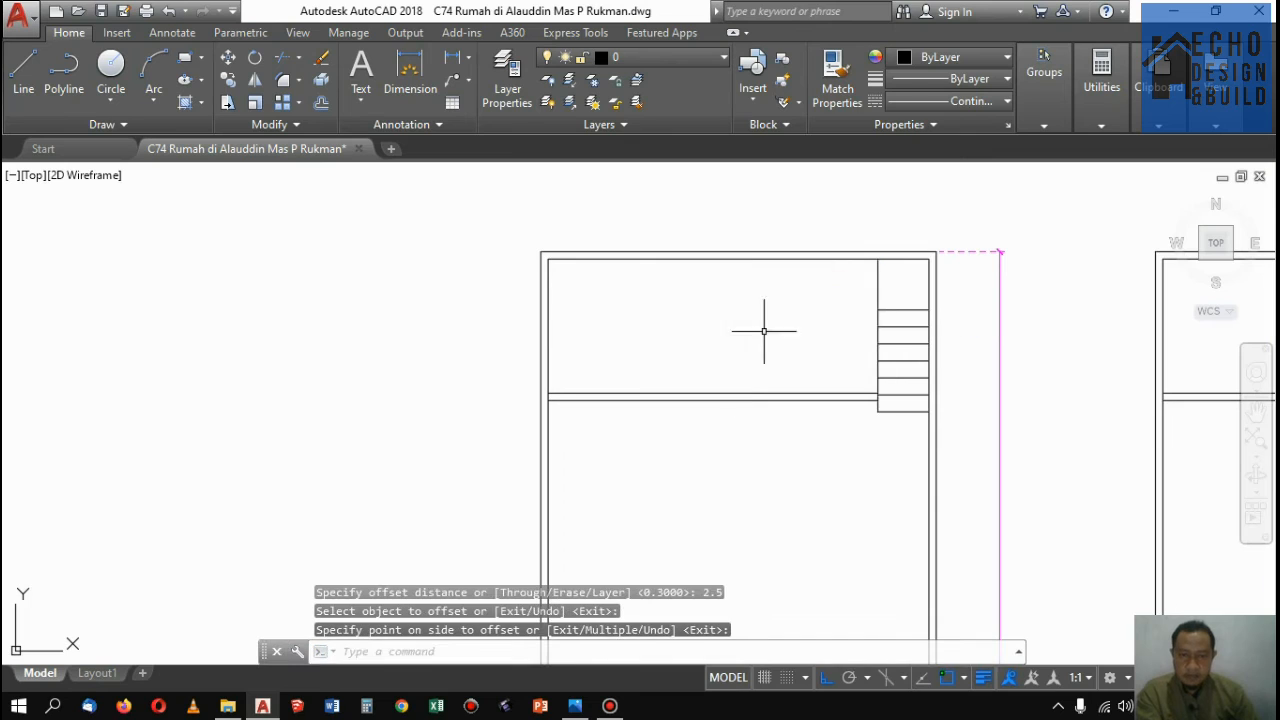
{"action": "key", "text": "Return"}
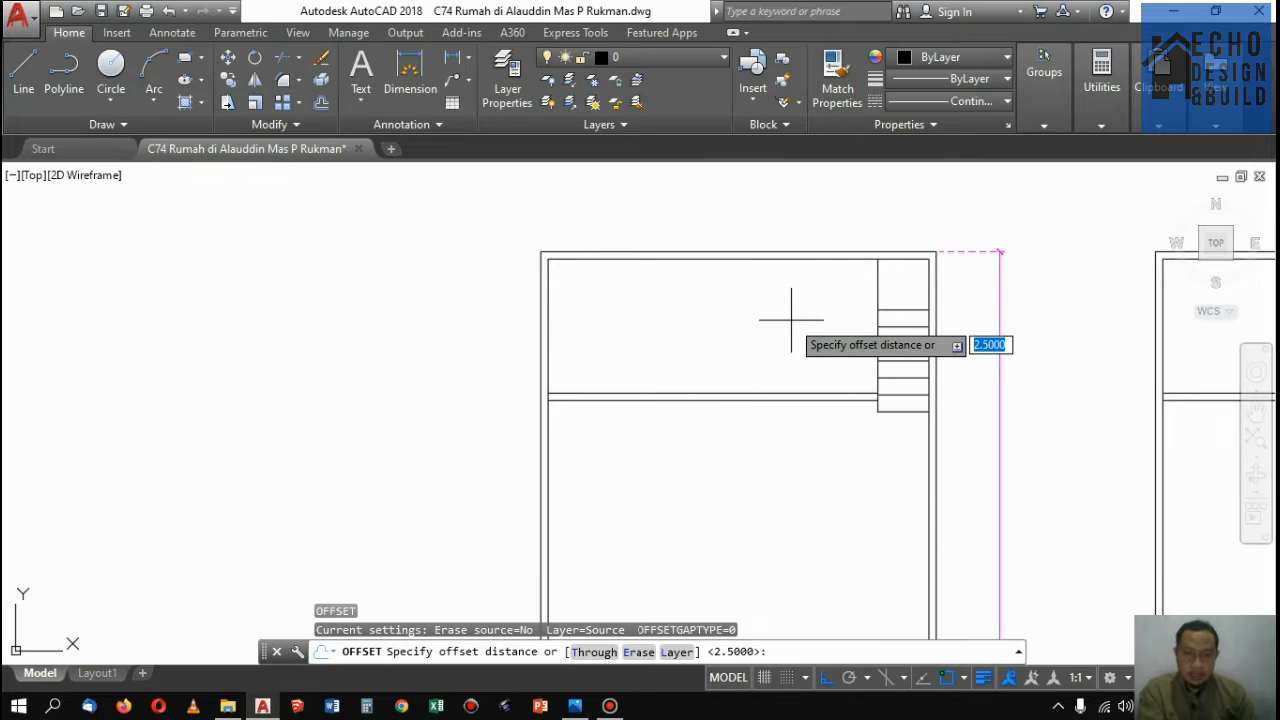
{"action": "key", "text": "Return"}
{"action": "left_click", "coordinate": [878, 276]}
{"action": "left_click", "coordinate": [748, 295]}
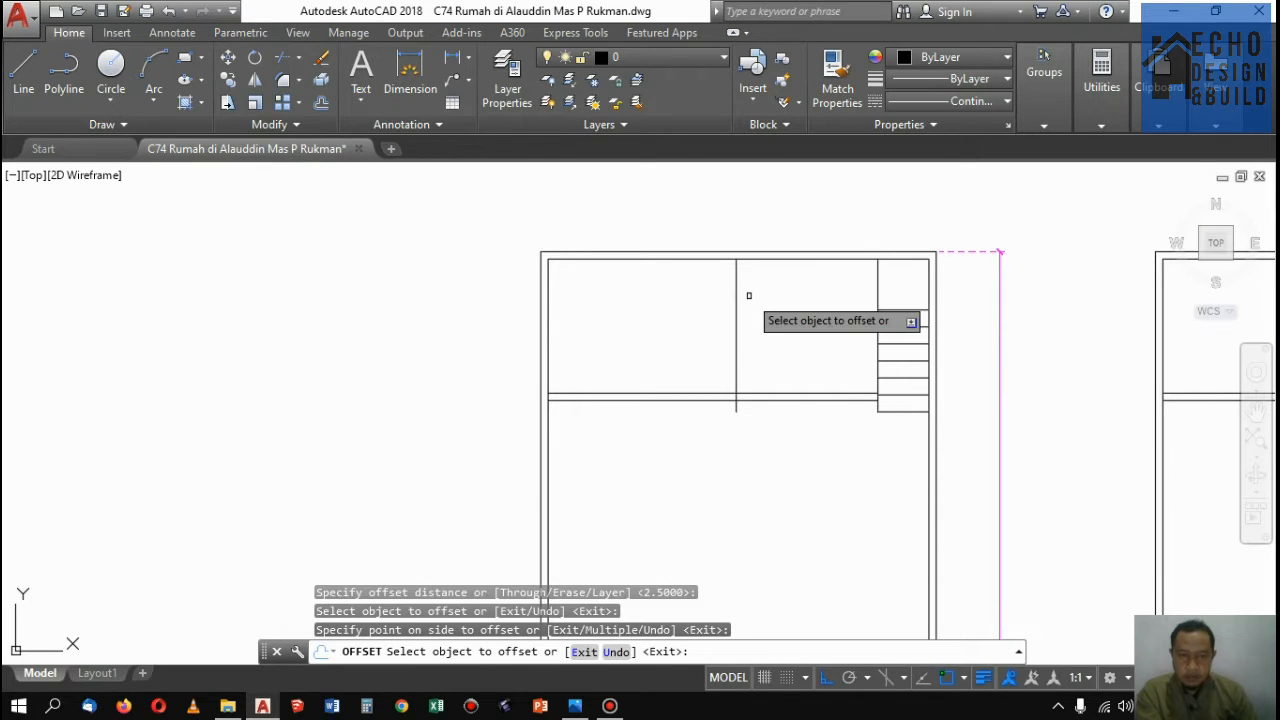
{"action": "key", "text": "Return"}
Trim the new vertical line where it extends below the horizontal partition in the first plan
{"action": "key", "text": "Return"}
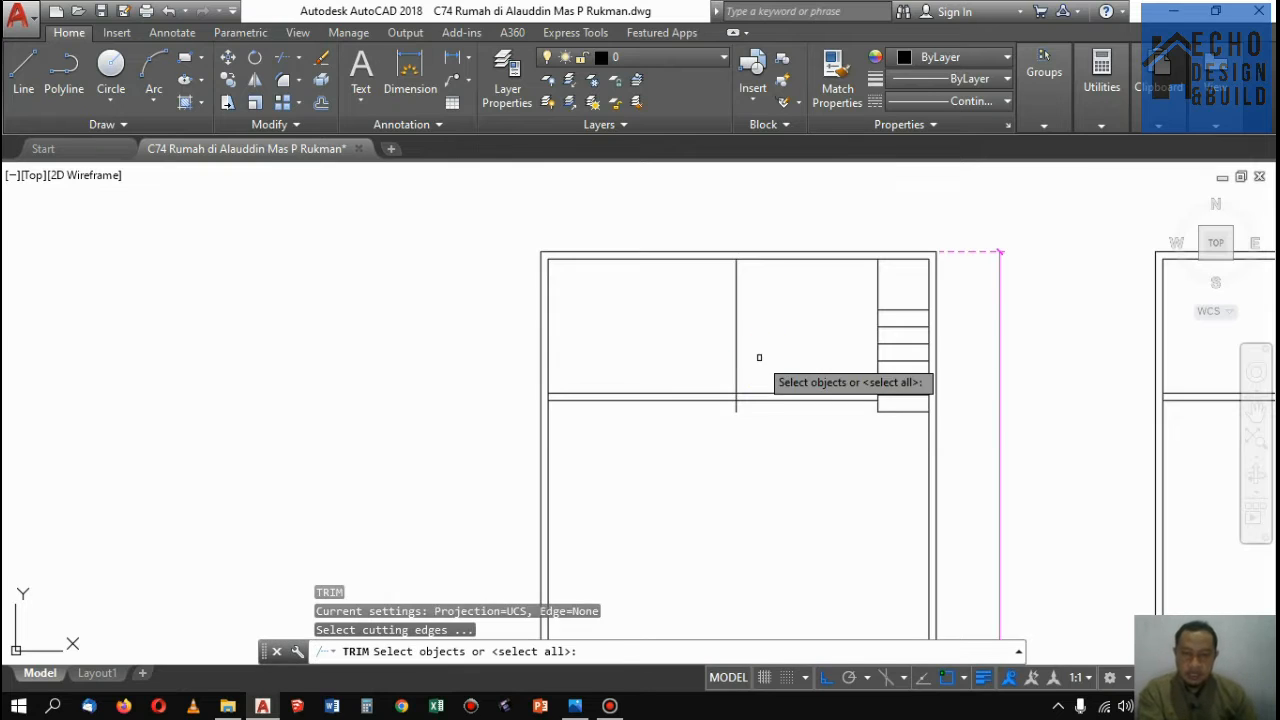
{"action": "key", "text": "Return"}
{"action": "scroll", "coordinate": [736, 398], "scroll_direction": "up", "scroll_amount": 5}
{"action": "left_click", "coordinate": [749, 437]}
{"action": "left_click", "coordinate": [720, 431]}
{"action": "key", "text": "Return"}
{"action": "scroll", "coordinate": [825, 336], "scroll_direction": "down", "scroll_amount": 4}
{"action": "scroll", "coordinate": [807, 340], "scroll_direction": "down", "scroll_amount": 2}
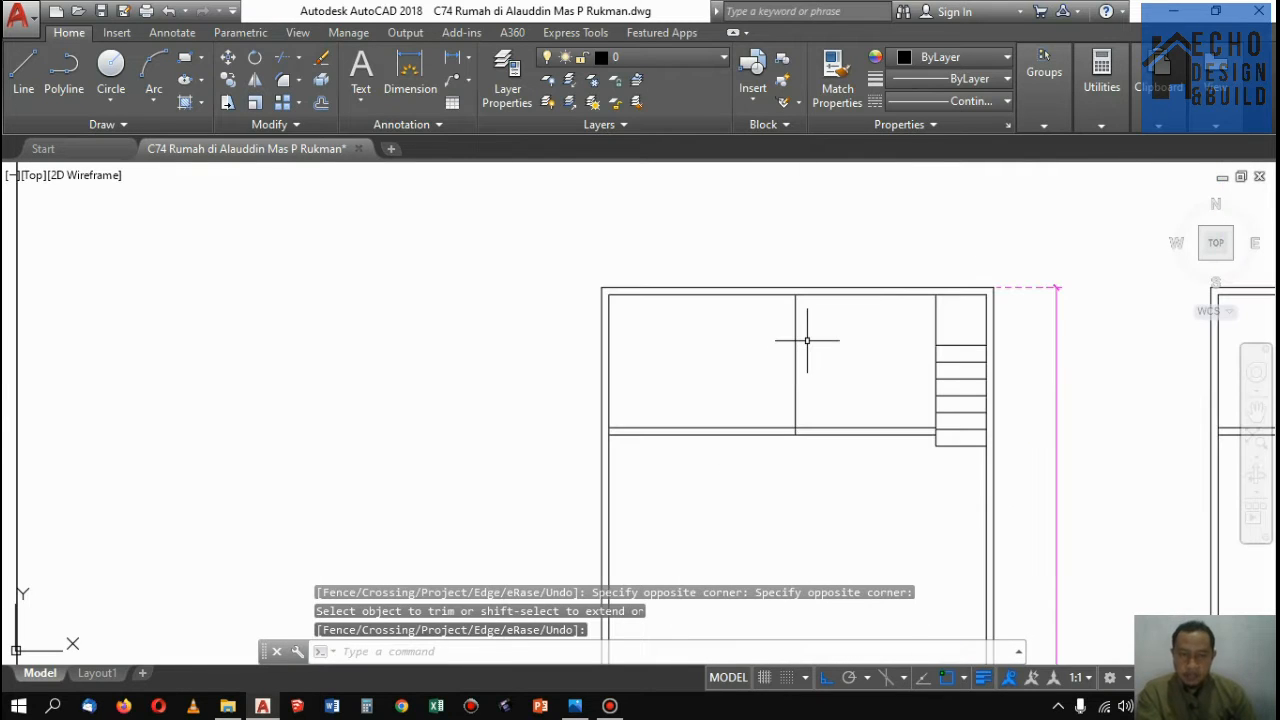
Offset the trimmed vertical line 0.13 to the left to give the partition its thickness
{"action": "type", "text": "o"}
{"action": "key", "text": "Return"}
{"action": "type", "text": "0"}
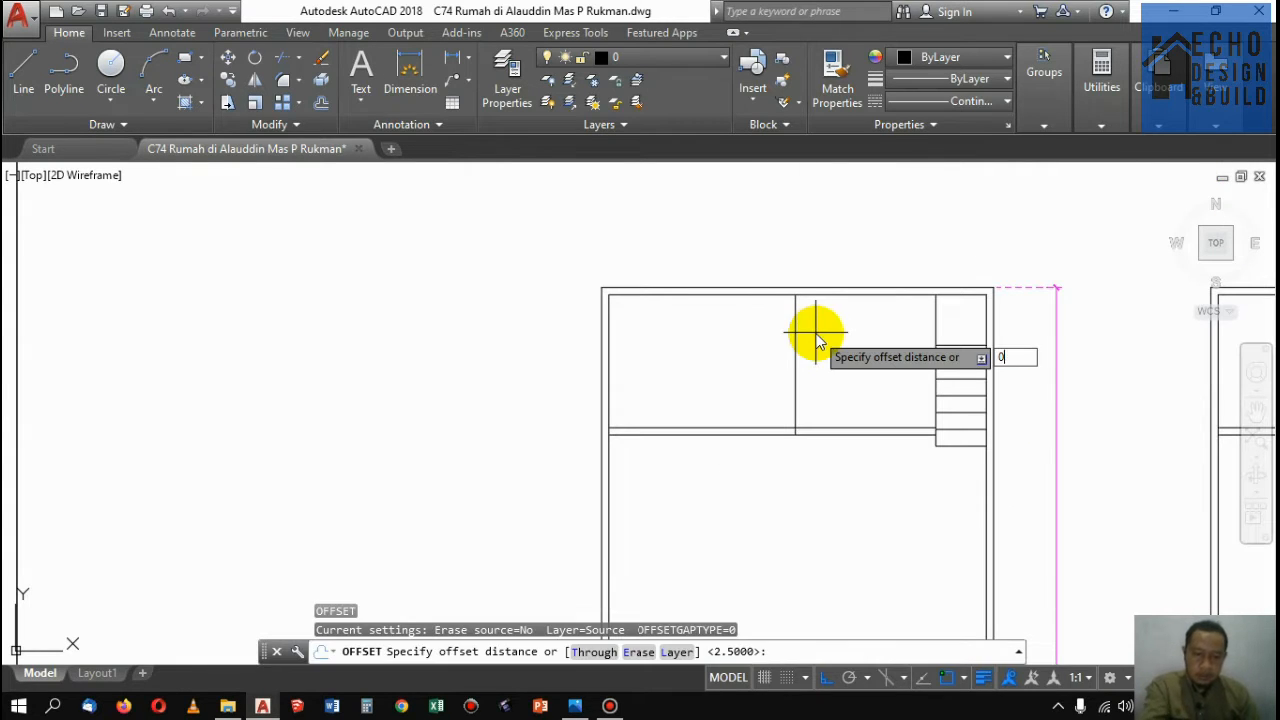
{"action": "type", "text": ".13"}
{"action": "key", "text": "Return"}
{"action": "left_click", "coordinate": [795, 360]}
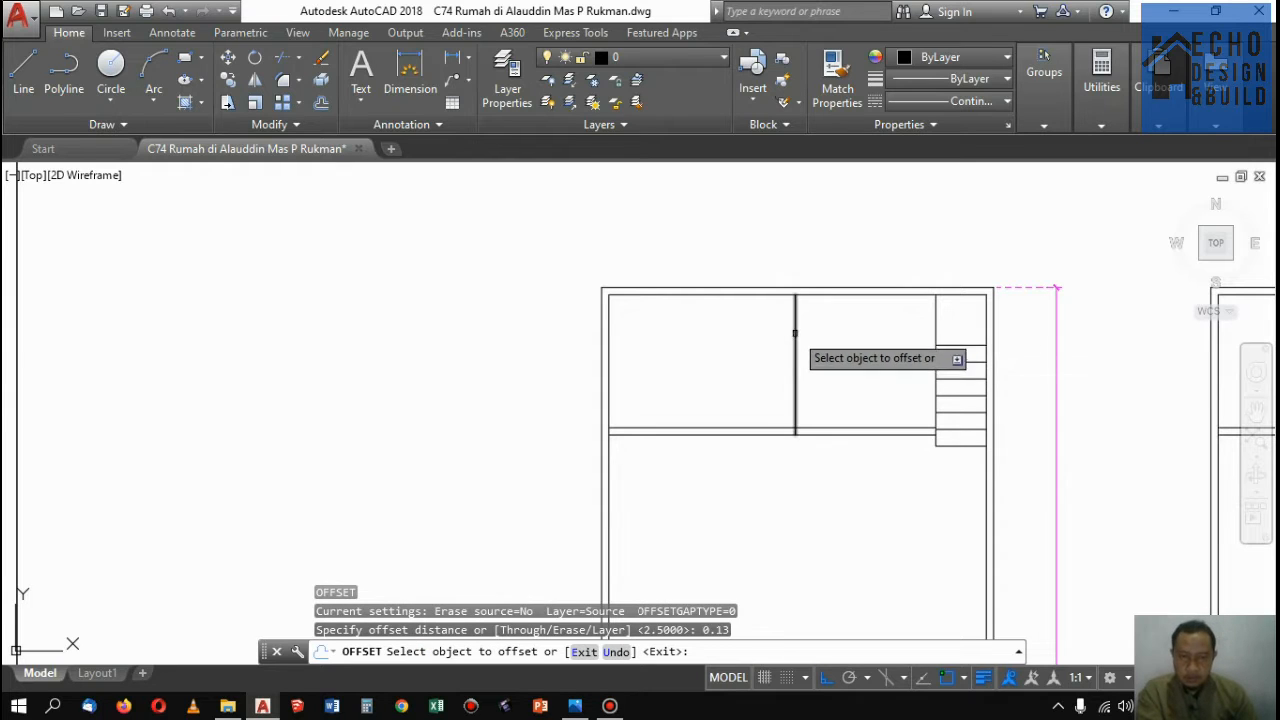
{"action": "left_click", "coordinate": [723, 323]}
{"action": "scroll", "coordinate": [830, 342], "scroll_direction": "down", "scroll_amount": 3}
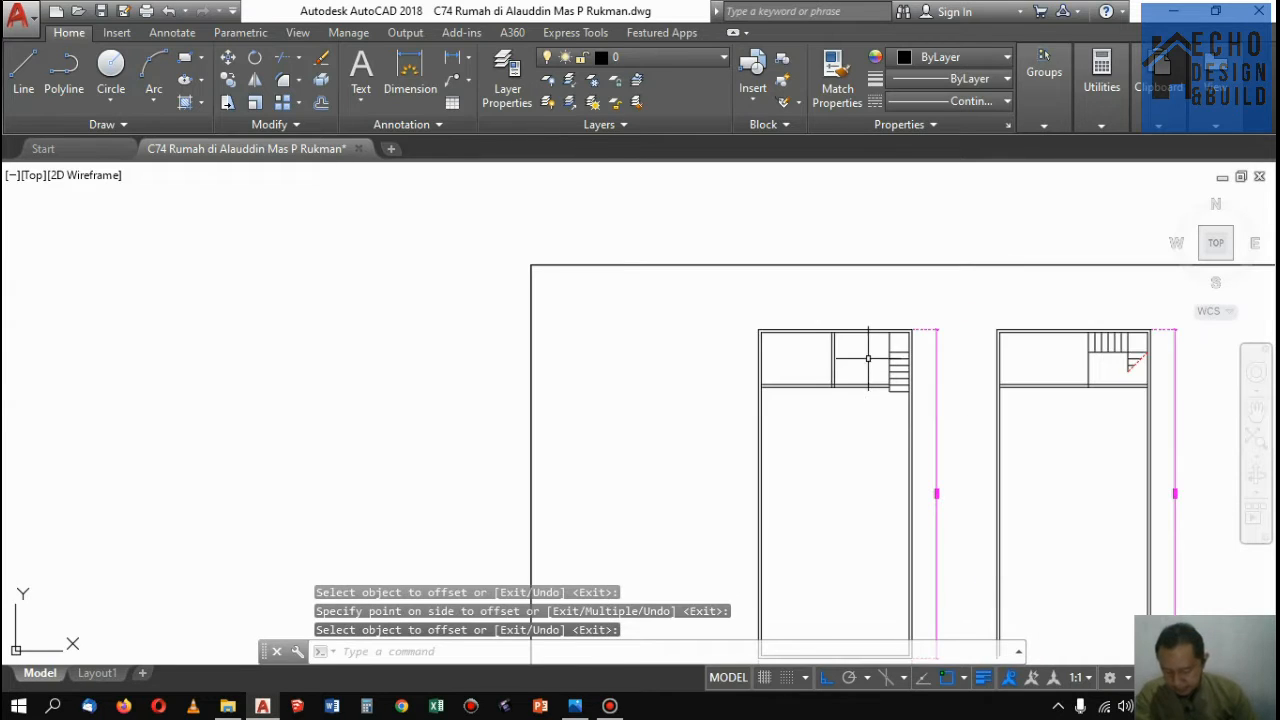
Offset the vertical partition's left line 1.3 to the left to start a second partition
{"action": "scroll", "coordinate": [865, 350], "scroll_direction": "up", "scroll_amount": 6}
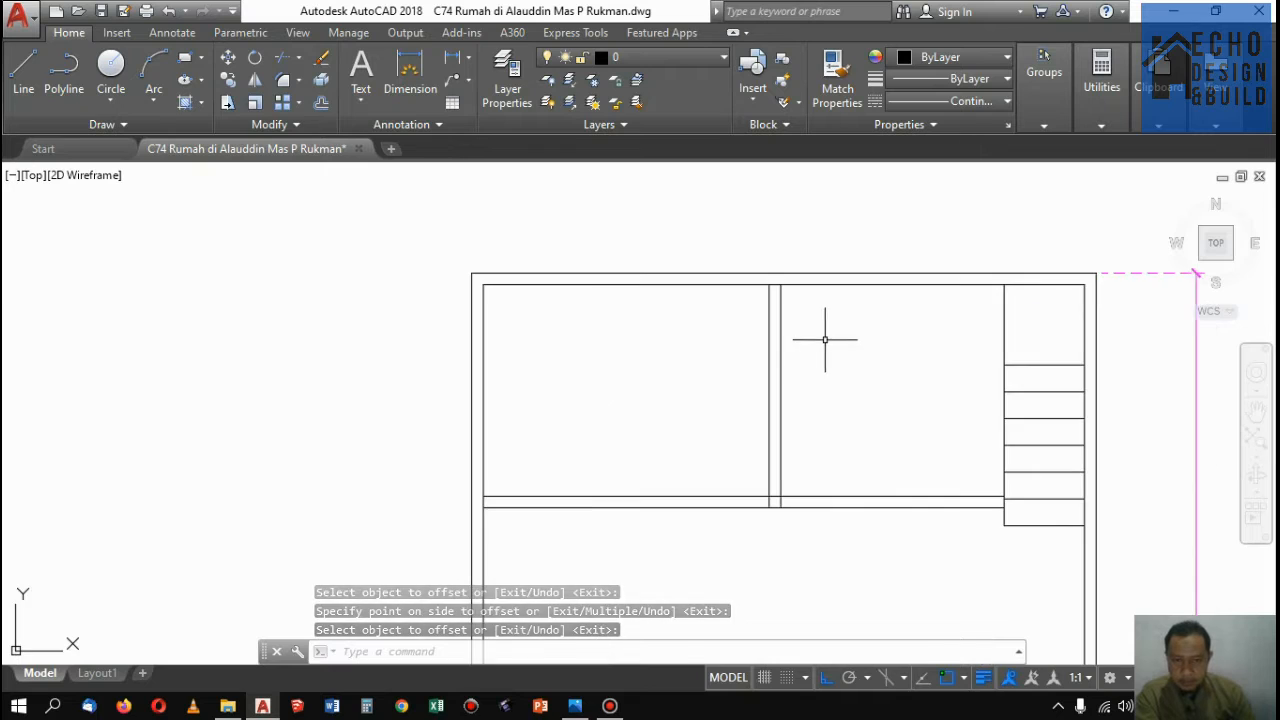
{"action": "scroll", "coordinate": [826, 337], "scroll_direction": "down", "scroll_amount": 4}
{"action": "scroll", "coordinate": [826, 338], "scroll_direction": "up", "scroll_amount": 4}
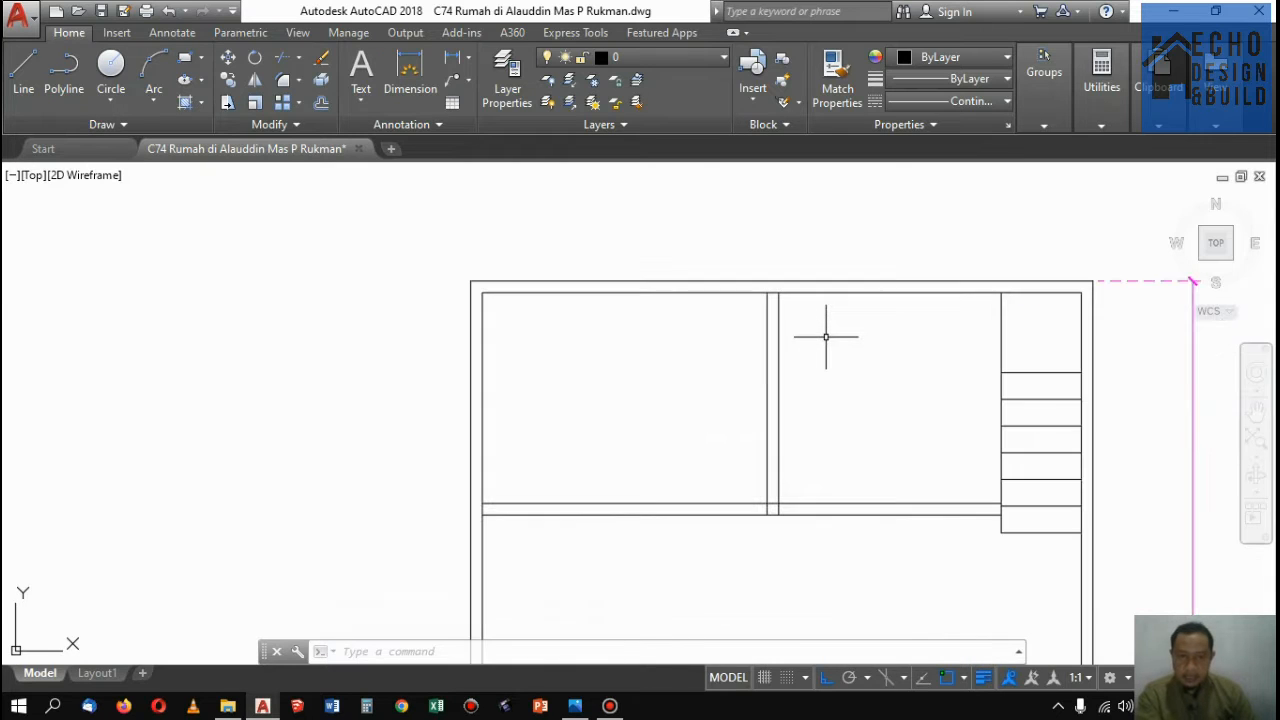
{"action": "type", "text": "o"}
{"action": "key", "text": "Return"}
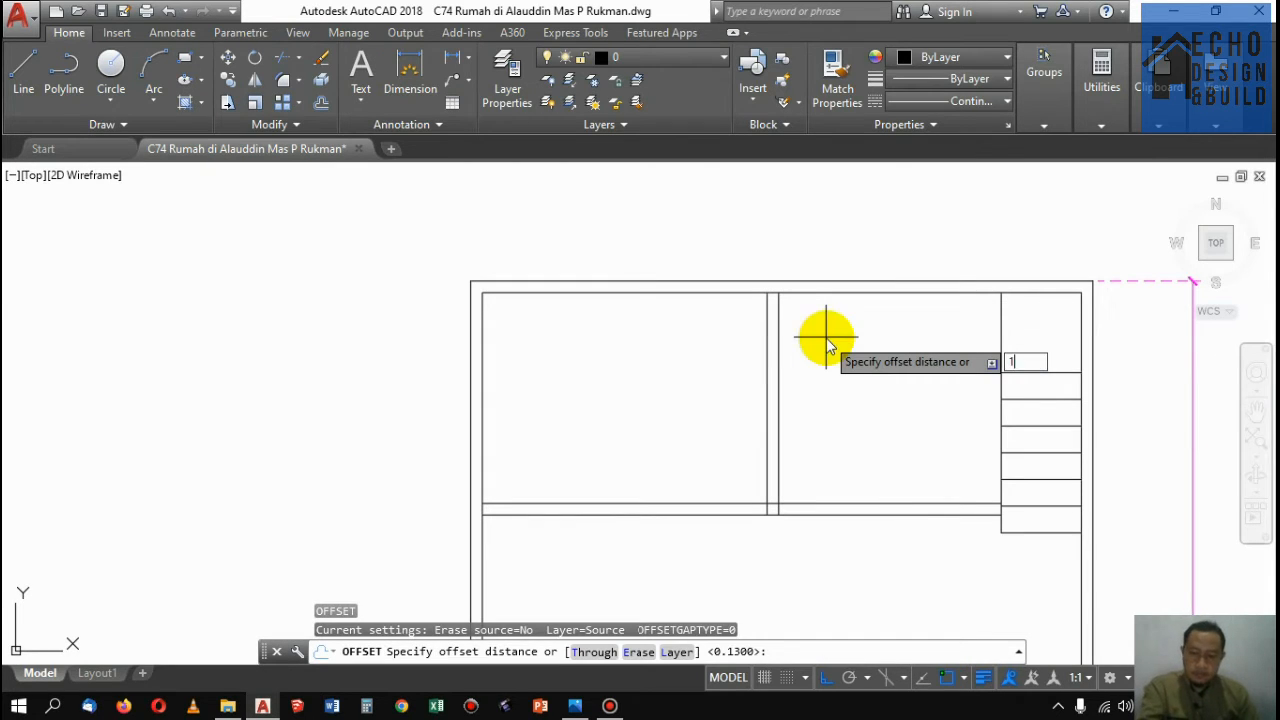
{"action": "type", "text": "1.3"}
{"action": "key", "text": "Return"}
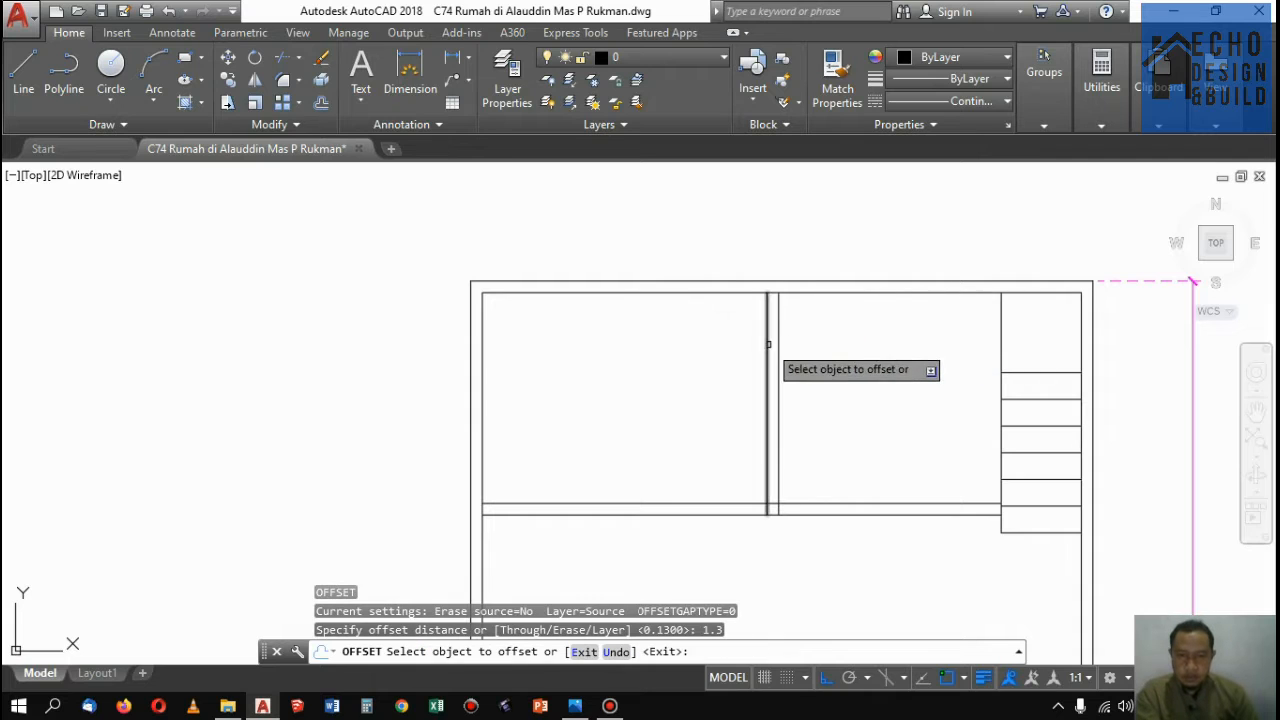
{"action": "left_click", "coordinate": [769, 342]}
{"action": "left_click", "coordinate": [697, 343]}
{"action": "key", "text": "Return"}
{"action": "middle_click_drag", "start_coordinate": [676, 372], "coordinate": [708, 351]}
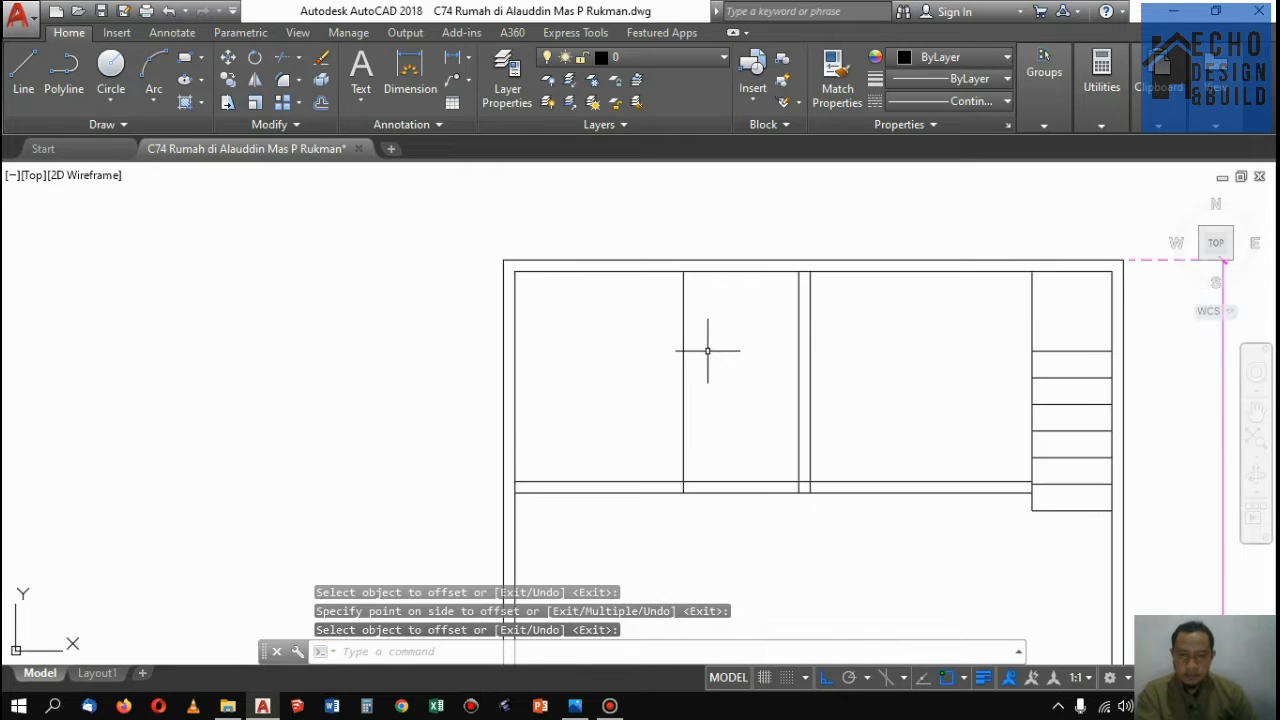
Measure the horizontal gap between the new vertical line and the first partition's left face
{"action": "type", "text": "o"}
{"action": "key", "text": "Return"}
{"action": "key", "text": "Escape"}
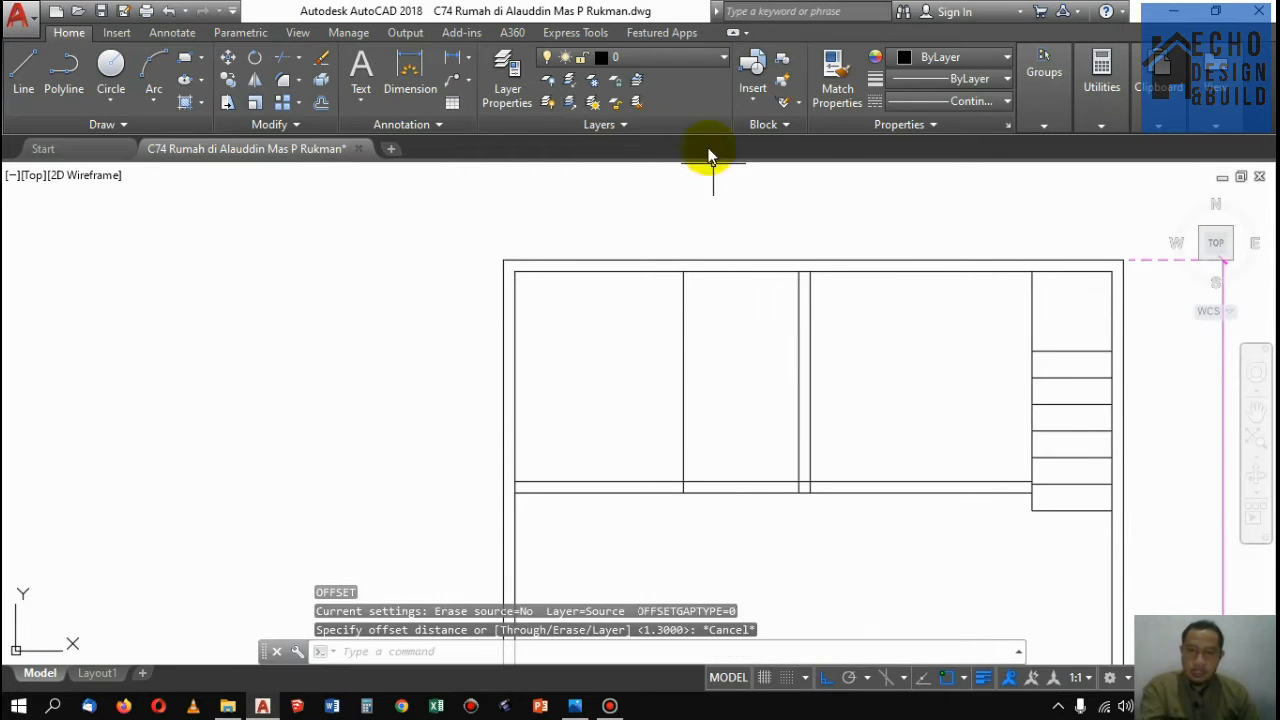
{"action": "left_click", "coordinate": [453, 57]}
{"action": "left_click", "coordinate": [683, 267]}
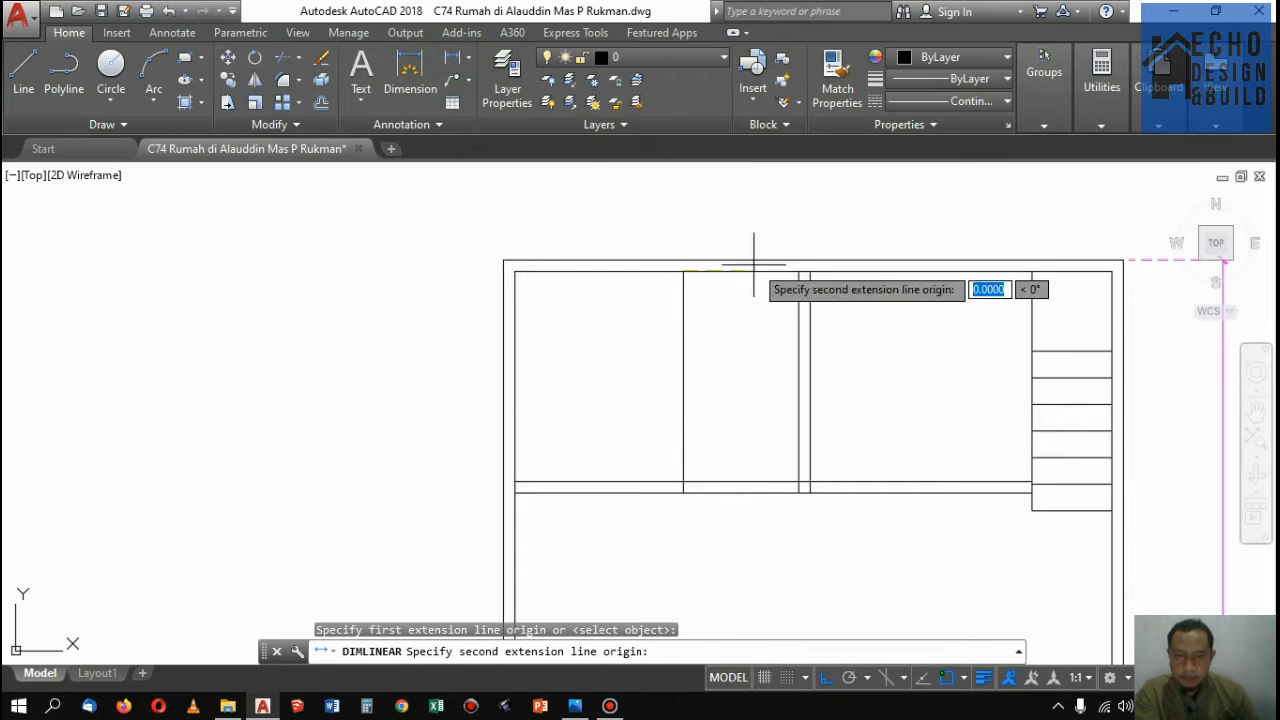
{"action": "left_click", "coordinate": [797, 267]}
{"action": "key", "text": "Escape"}
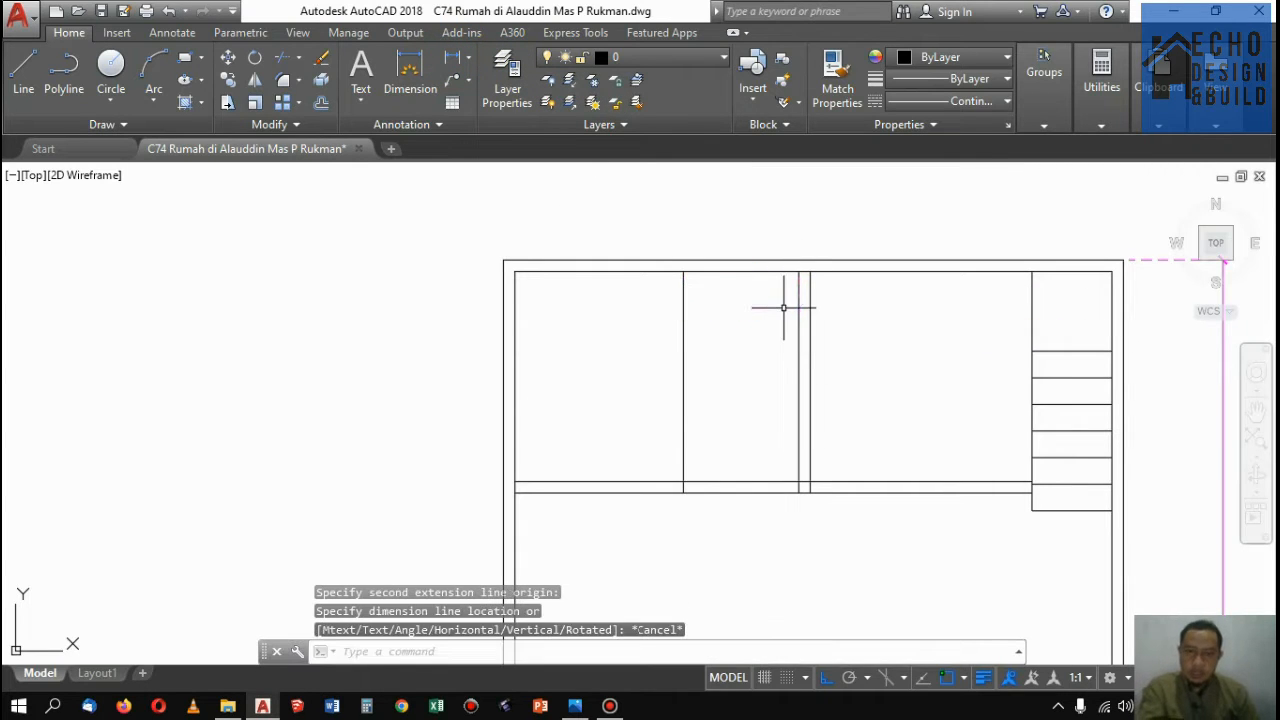
Offset the second partition's line 0.13 to the left to give the partition its thickness
{"action": "scroll", "coordinate": [743, 300], "scroll_direction": "down", "scroll_amount": 3}
{"action": "scroll", "coordinate": [800, 386], "scroll_direction": "up", "scroll_amount": 3}
{"action": "scroll", "coordinate": [783, 367], "scroll_direction": "down", "scroll_amount": 3}
{"action": "scroll", "coordinate": [783, 367], "scroll_direction": "up", "scroll_amount": 3}
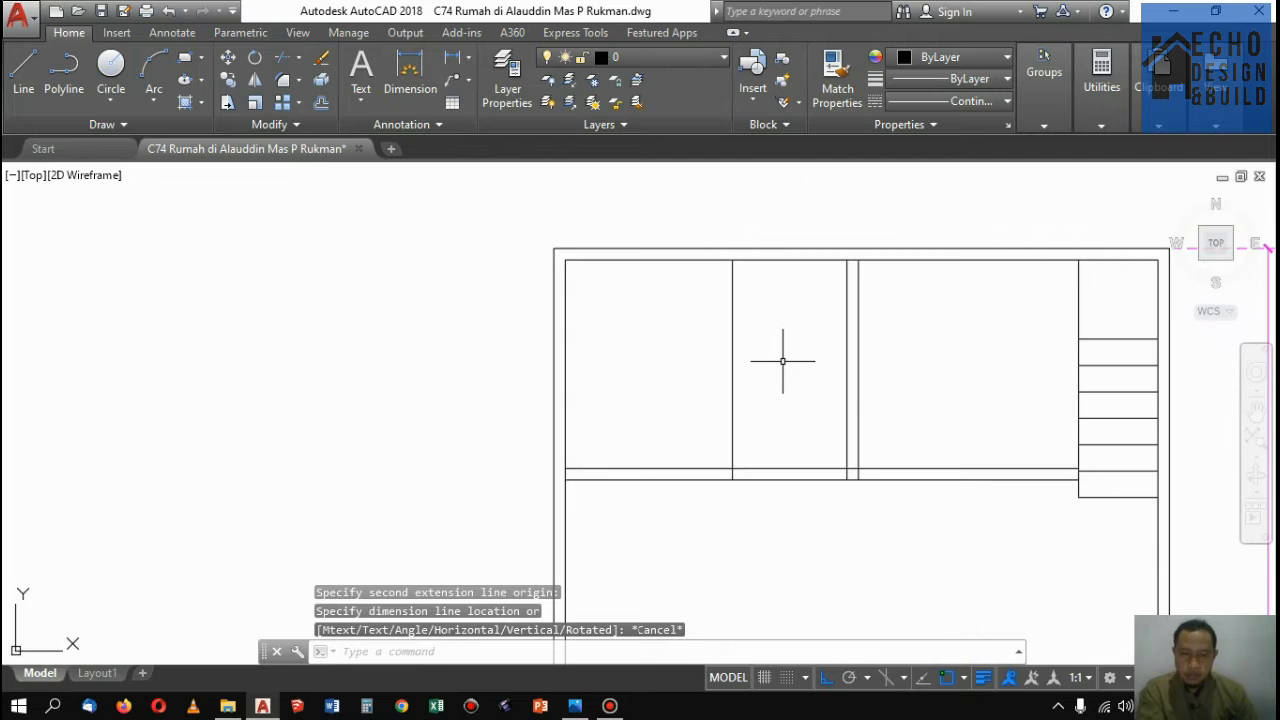
{"action": "key", "text": "Return"}
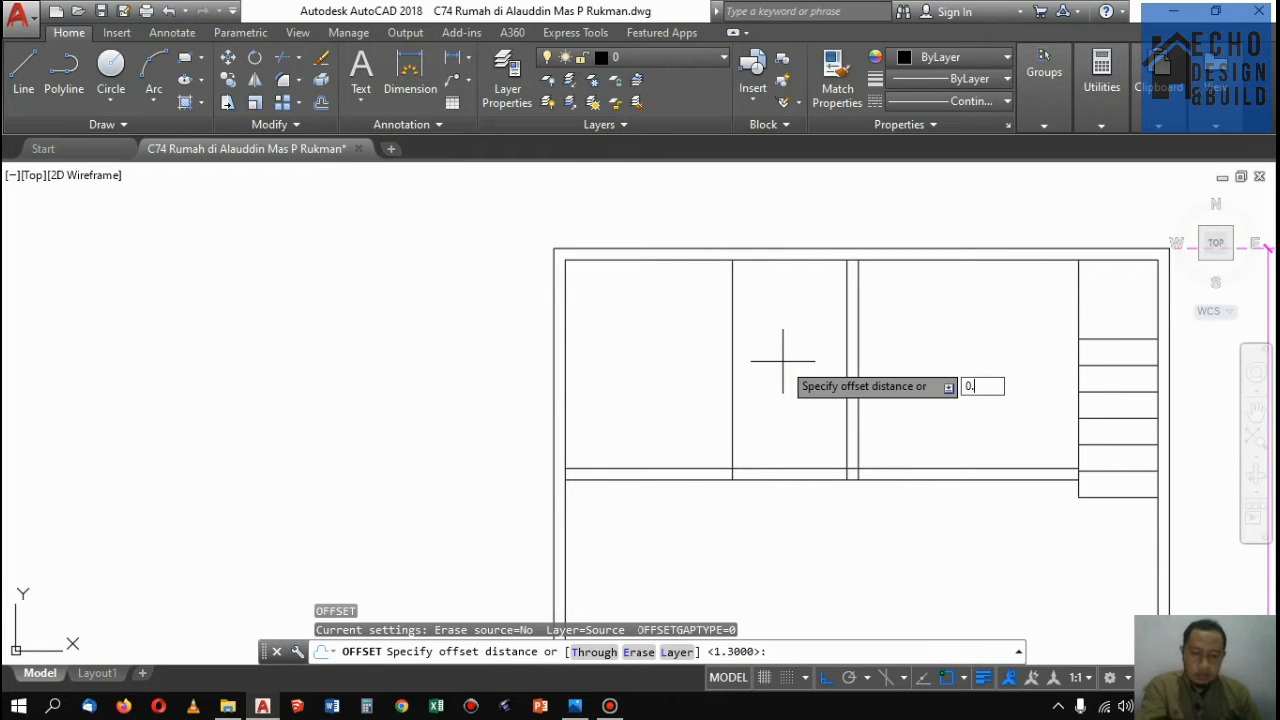
{"action": "type", "text": "0.1"}
{"action": "key", "text": "Return"}
{"action": "left_click", "coordinate": [732, 362]}
{"action": "left_click", "coordinate": [709, 349]}
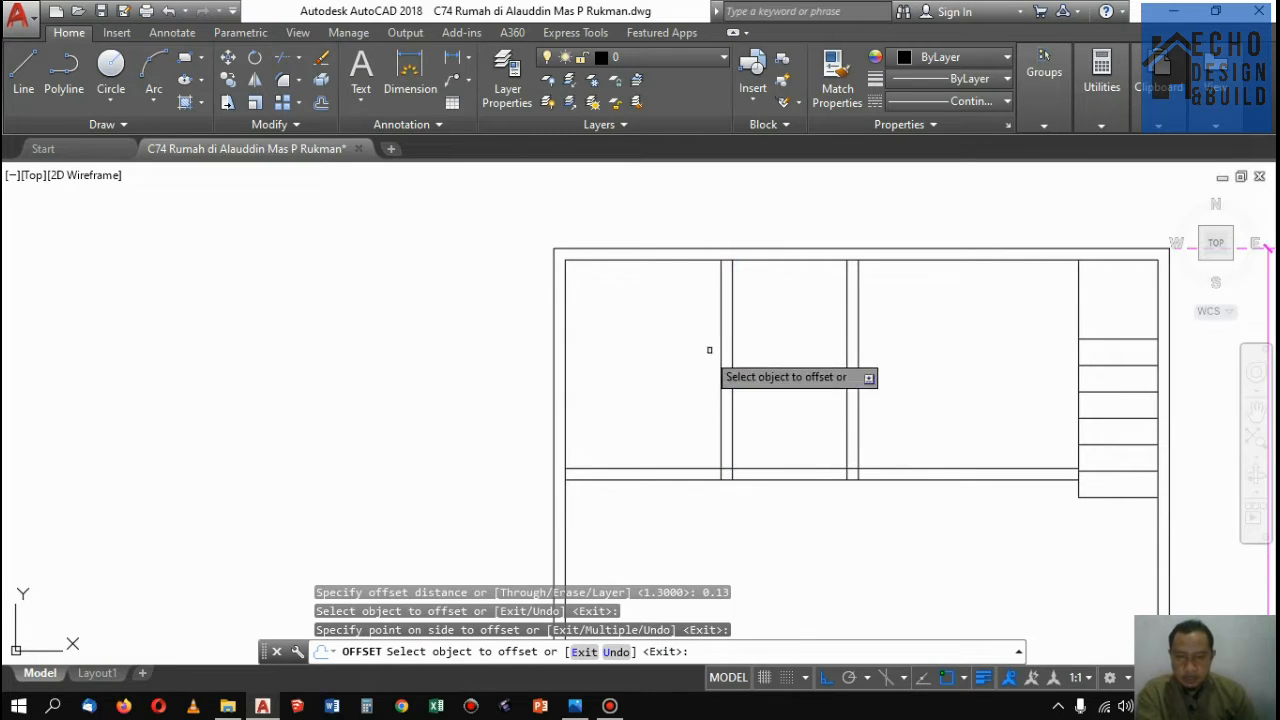
{"action": "scroll", "coordinate": [755, 357], "scroll_direction": "down", "scroll_amount": 5}
{"action": "scroll", "coordinate": [755, 357], "scroll_direction": "up", "scroll_amount": 3}
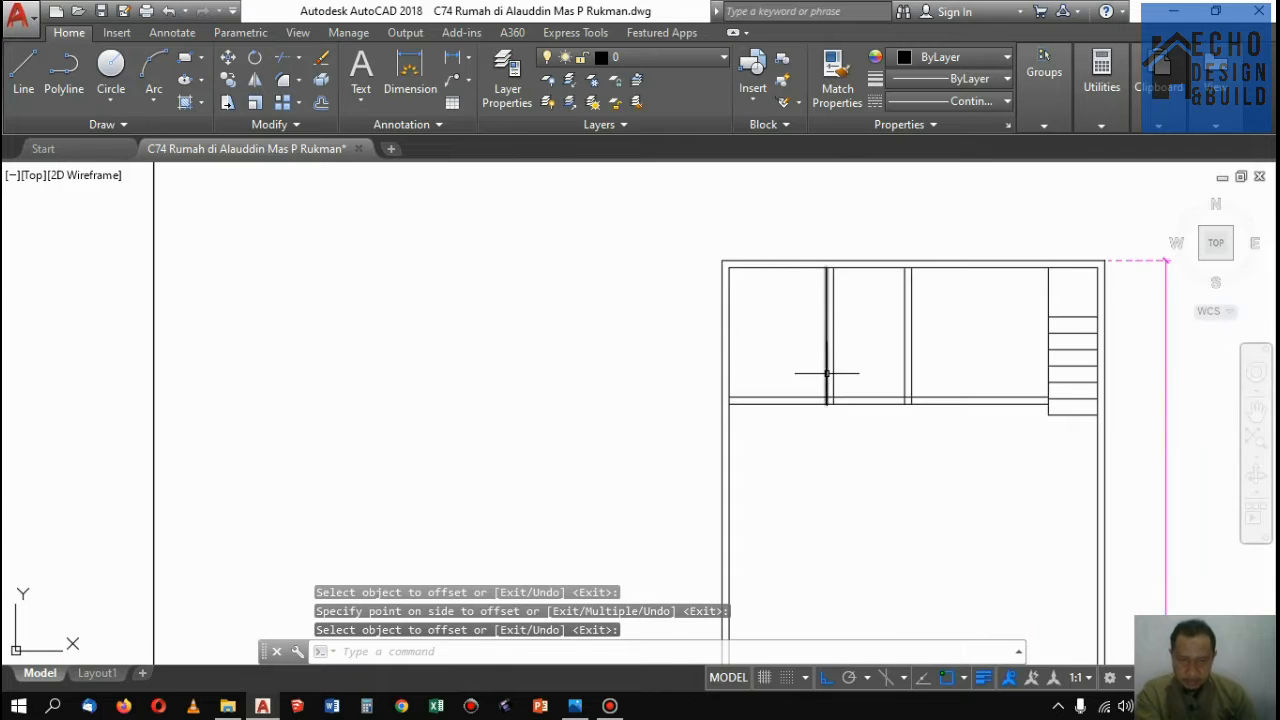
{"action": "middle_click_drag", "start_coordinate": [826, 373], "coordinate": [792, 346]}
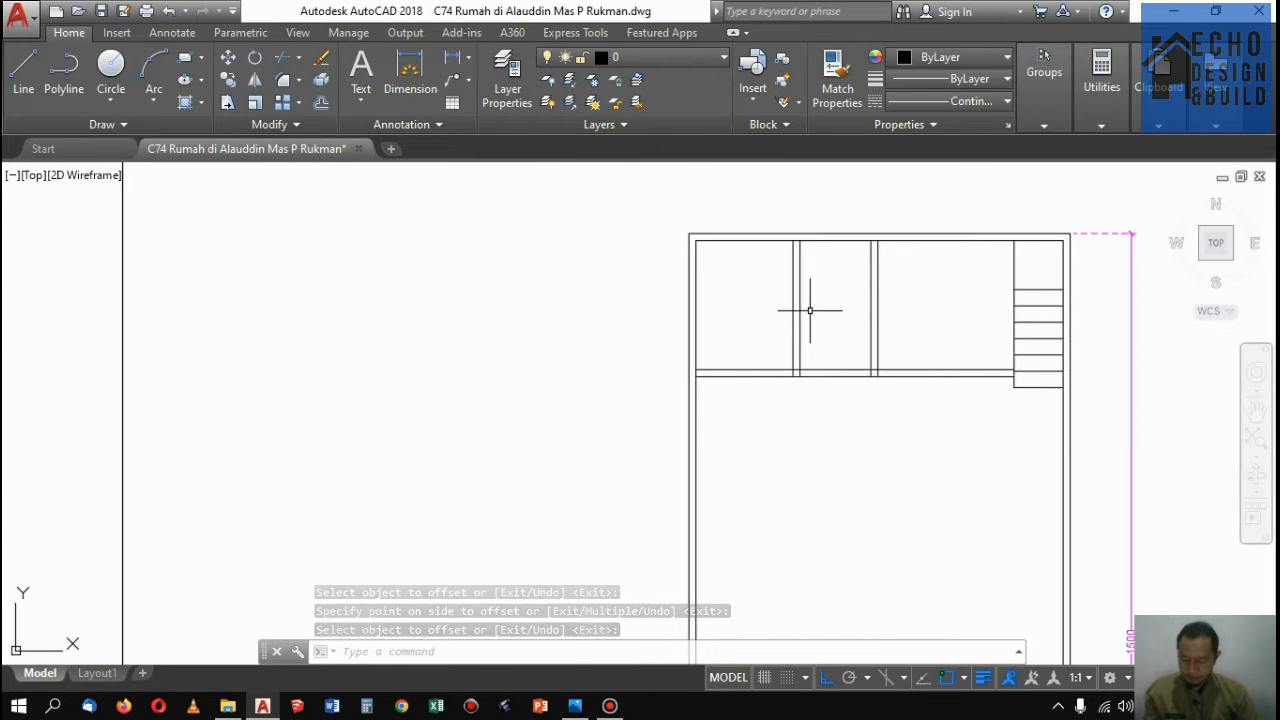
Draw a 0.05 by 0.13 rectangle as a door jamb in the room beside the stairs
{"action": "scroll", "coordinate": [871, 286], "scroll_direction": "up", "scroll_amount": 4}
{"action": "scroll", "coordinate": [851, 280], "scroll_direction": "down", "scroll_amount": 6}
{"action": "scroll", "coordinate": [880, 286], "scroll_direction": "up", "scroll_amount": 4}
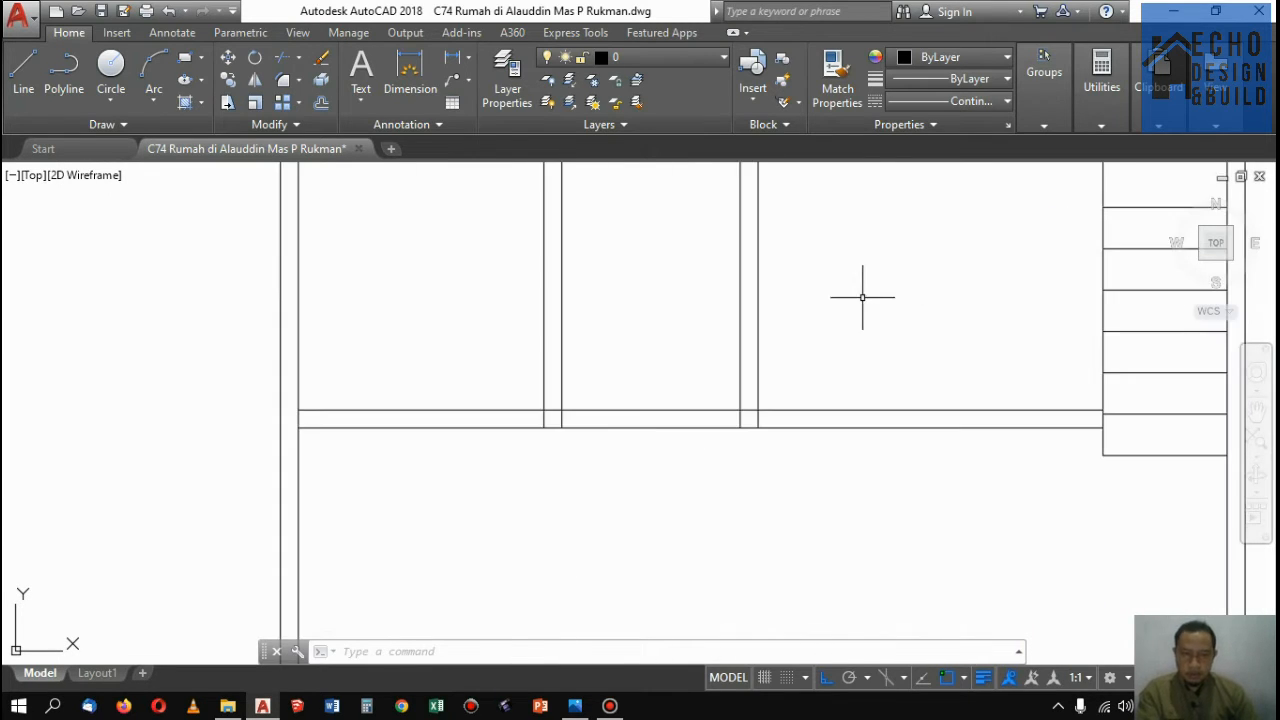
{"action": "scroll", "coordinate": [862, 297], "scroll_direction": "down", "scroll_amount": 2}
{"action": "scroll", "coordinate": [860, 309], "scroll_direction": "up", "scroll_amount": 2}
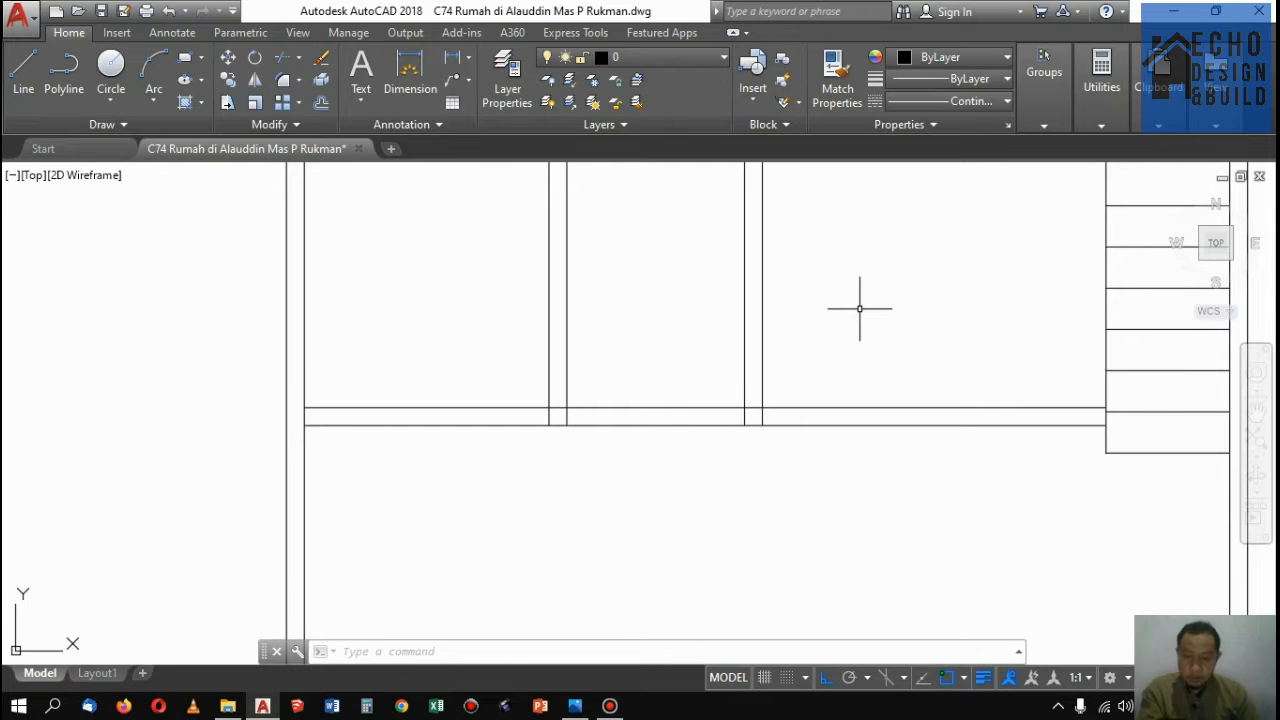
{"action": "type", "text": "c"}
{"action": "key", "text": "Return"}
{"action": "left_click", "coordinate": [829, 285]}
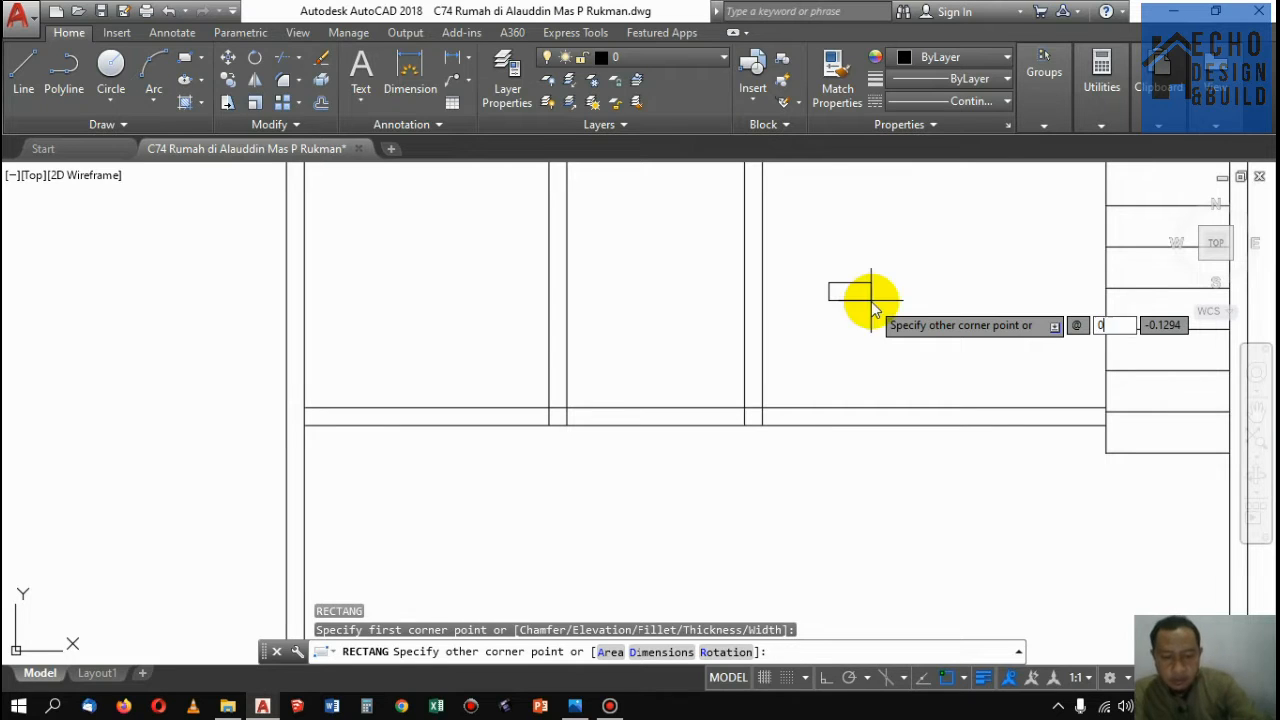
{"action": "key", "text": "Tab"}
{"action": "type", "text": "0"}
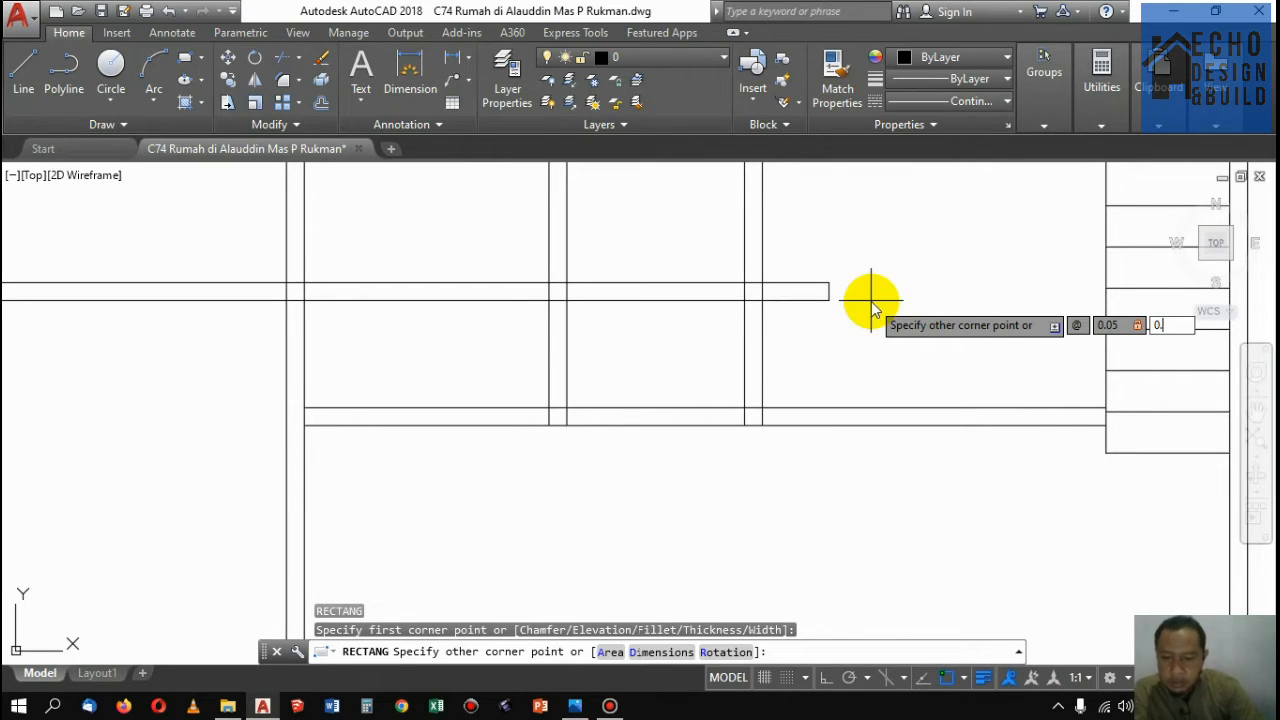
{"action": "key", "text": "Return"}
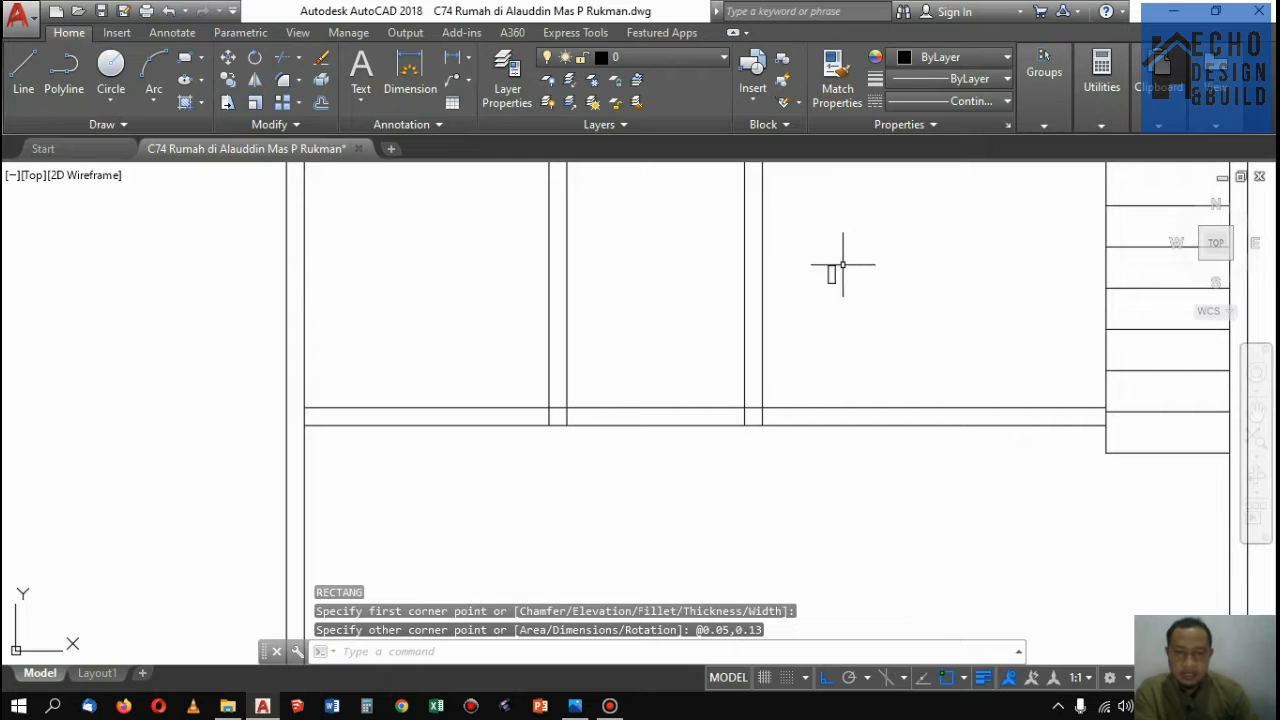
Try to rotate the small rectangle about its lower-right corner
{"action": "scroll", "coordinate": [843, 265], "scroll_direction": "up", "scroll_amount": 8}
{"action": "scroll", "coordinate": [870, 294], "scroll_direction": "down", "scroll_amount": 4}
{"action": "left_click_drag", "start_coordinate": [911, 349], "coordinate": [864, 293]}
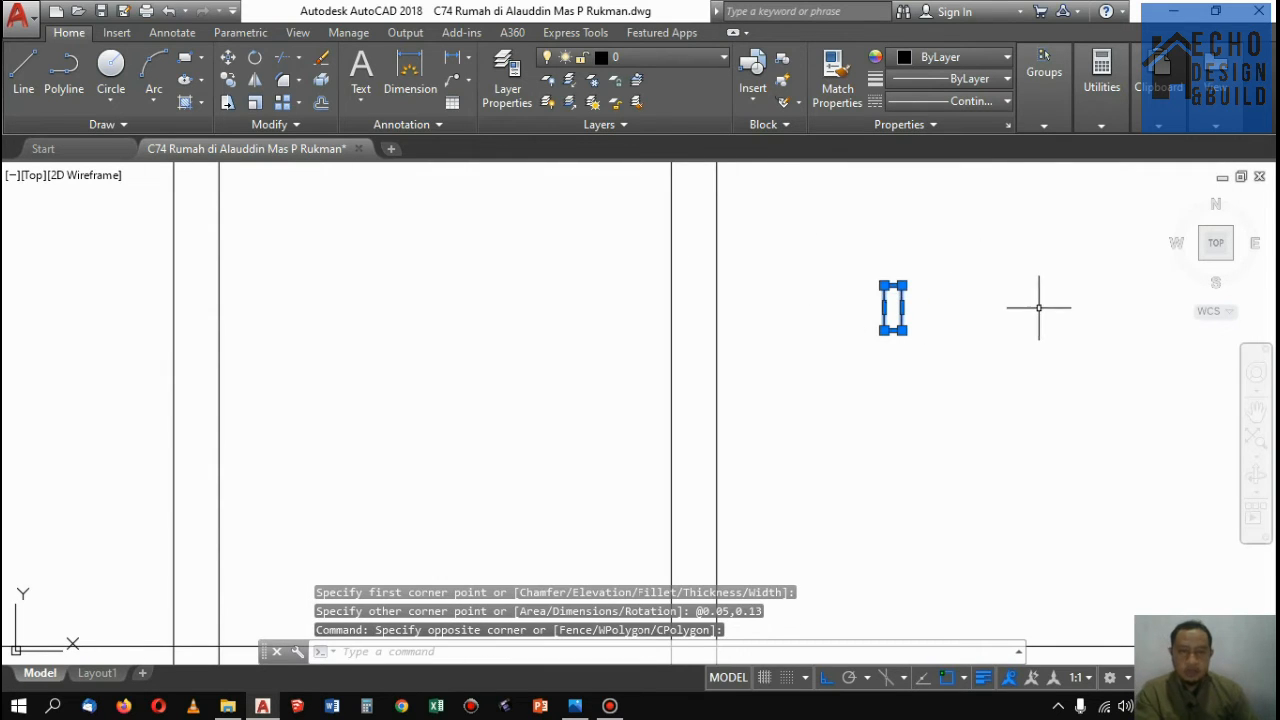
{"action": "key", "text": "Return"}
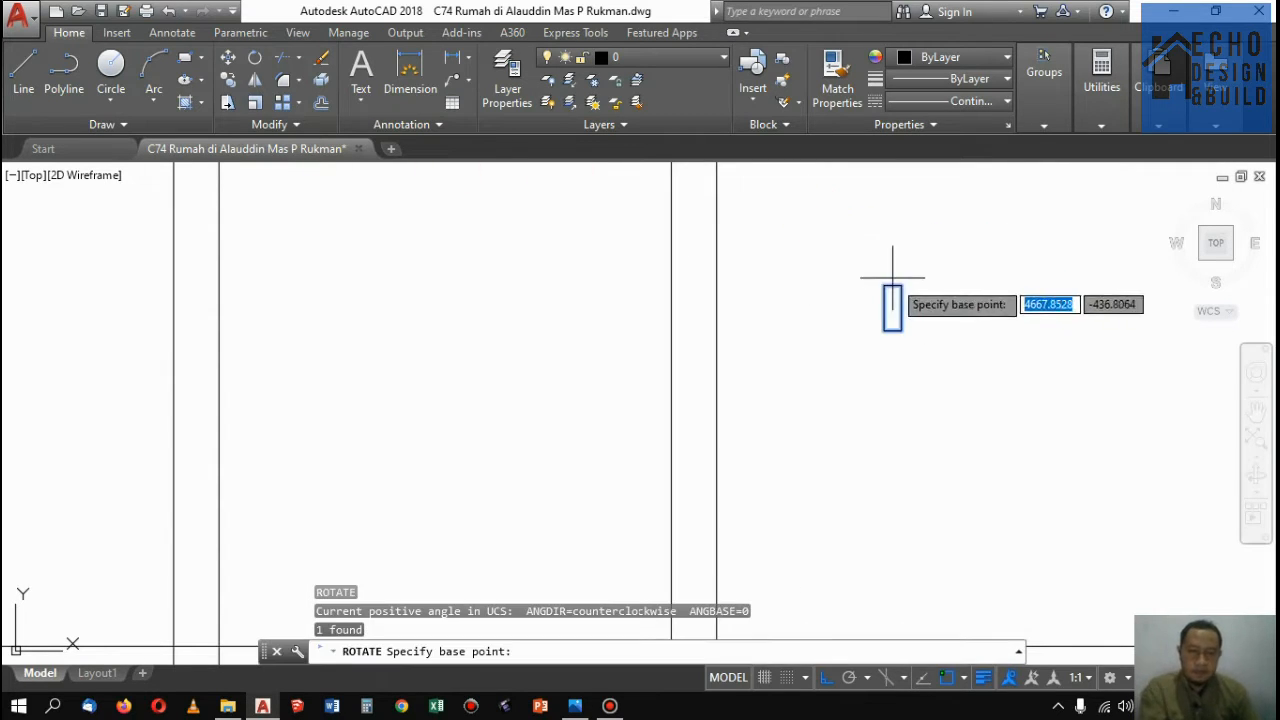
{"action": "left_click", "coordinate": [902, 331]}
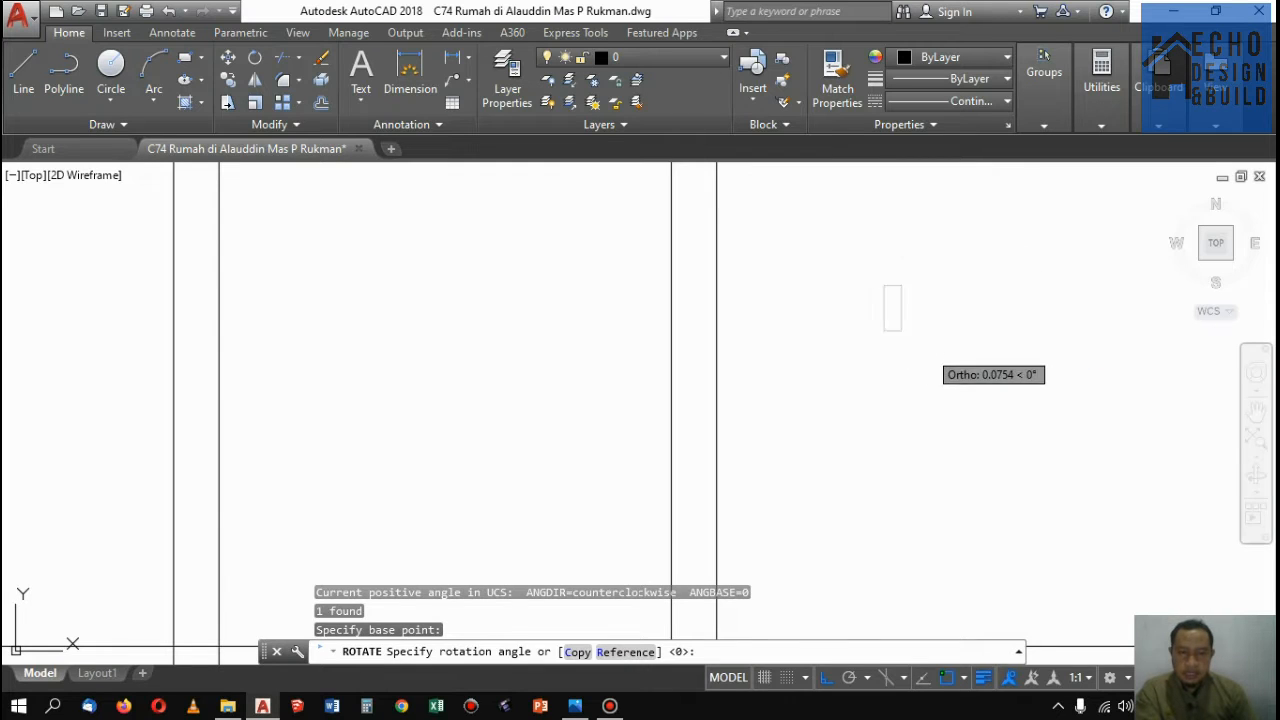
{"action": "left_click", "coordinate": [948, 368]}
{"action": "scroll", "coordinate": [908, 278], "scroll_direction": "down", "scroll_amount": 5}
{"action": "scroll", "coordinate": [880, 272], "scroll_direction": "up", "scroll_amount": 8}
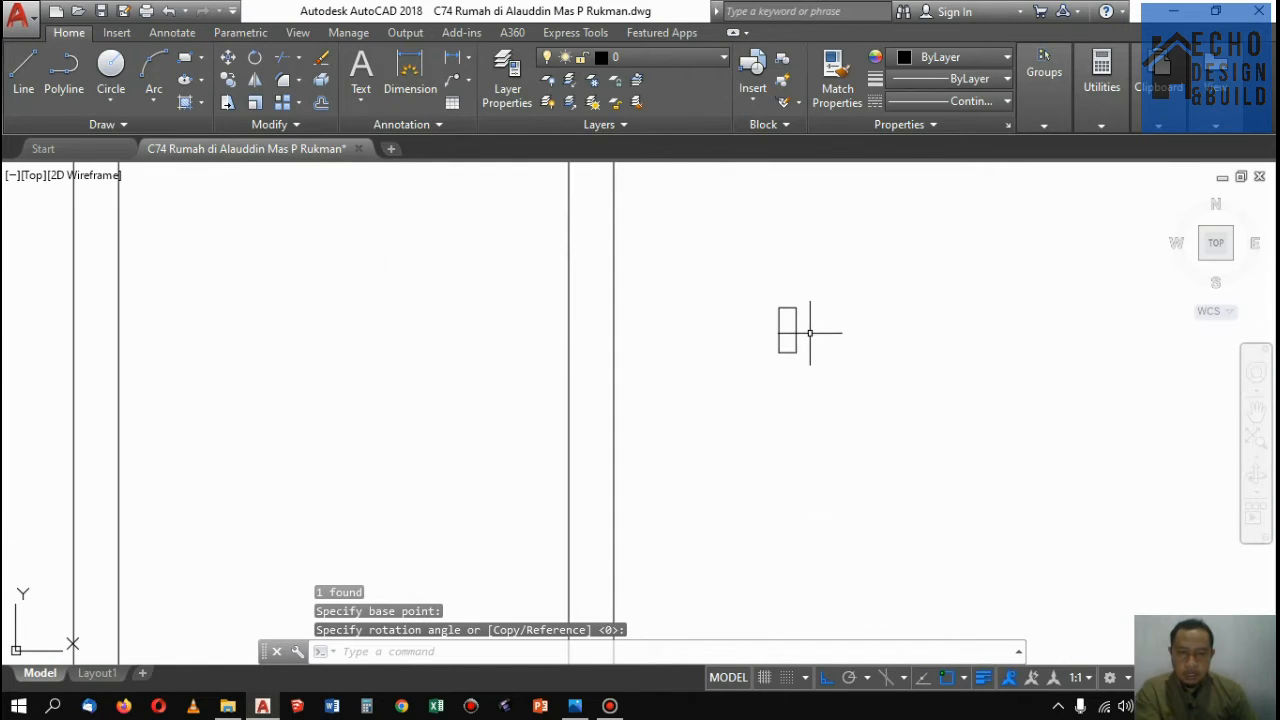
Copy the small jamb rectangle 0.8 to the right
{"action": "scroll", "coordinate": [834, 318], "scroll_direction": "down", "scroll_amount": 4}
{"action": "scroll", "coordinate": [834, 320], "scroll_direction": "up", "scroll_amount": 8}
{"action": "left_click", "coordinate": [844, 454]}
{"action": "left_click", "coordinate": [669, 307]}
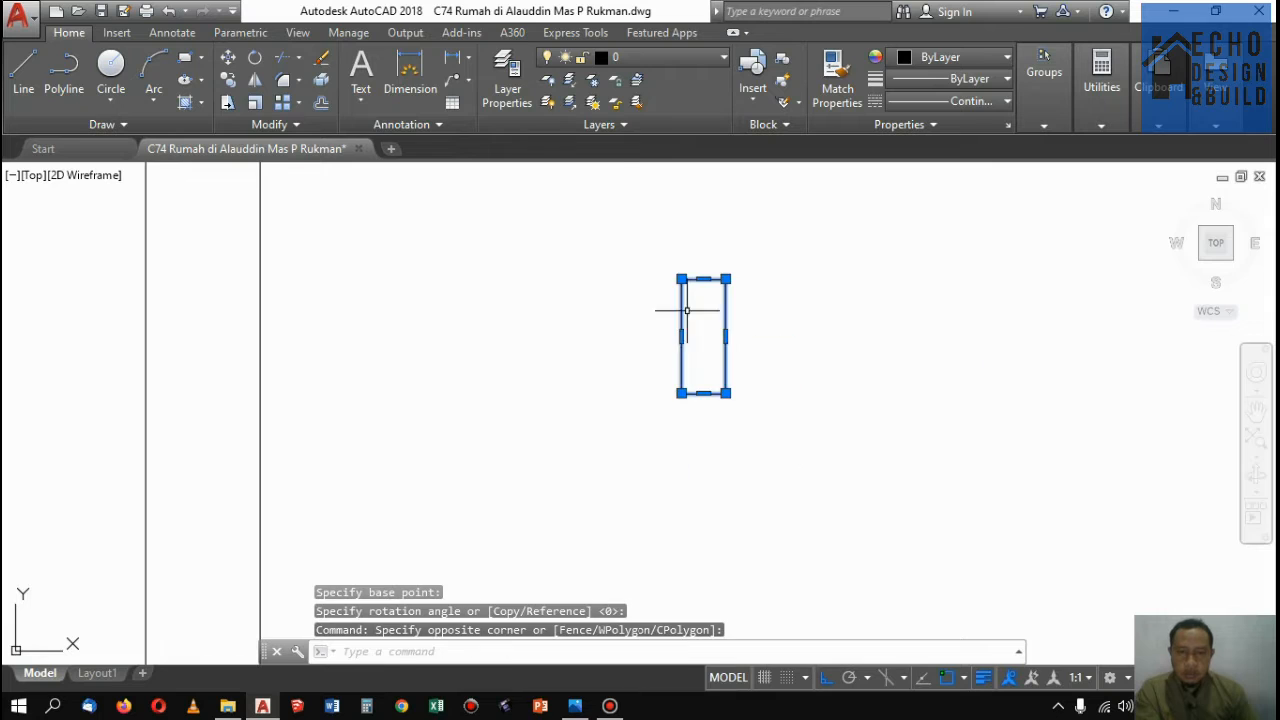
{"action": "scroll", "coordinate": [740, 292], "scroll_direction": "down", "scroll_amount": 6}
{"action": "type", "text": "o"}
{"action": "key", "text": "Return"}
{"action": "left_click", "coordinate": [777, 360]}
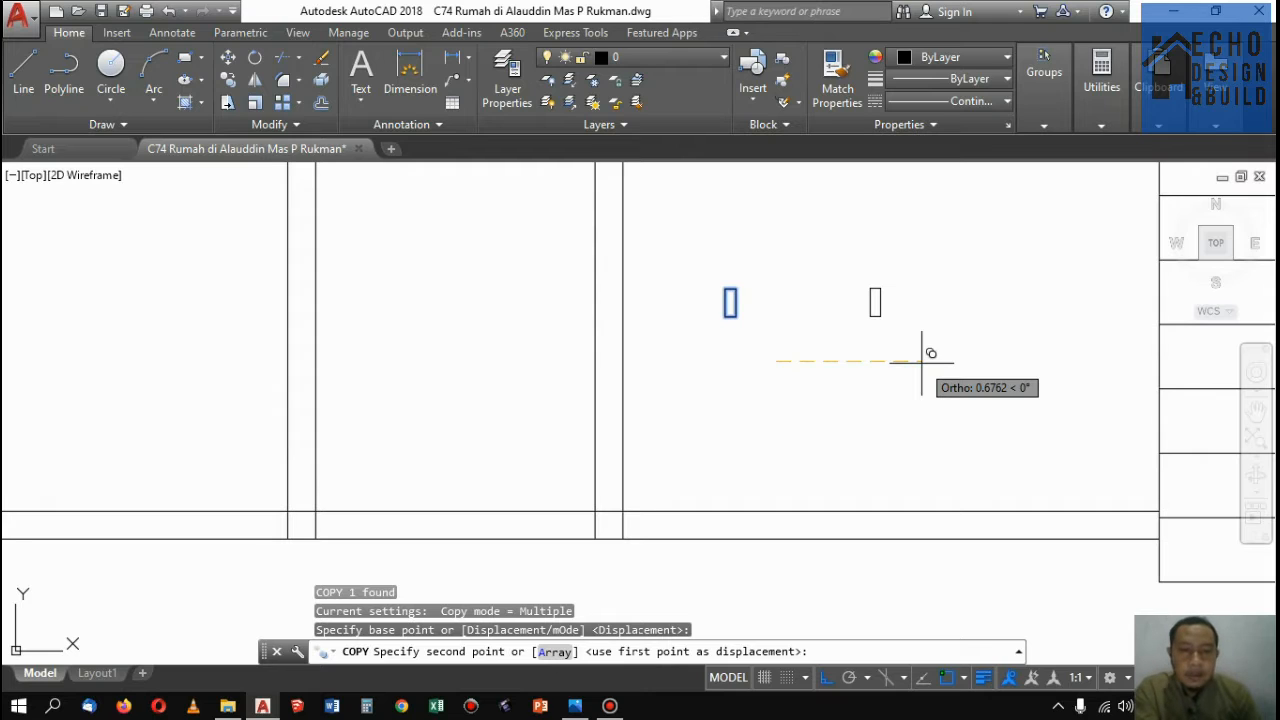
{"action": "type", "text": "0.8"}
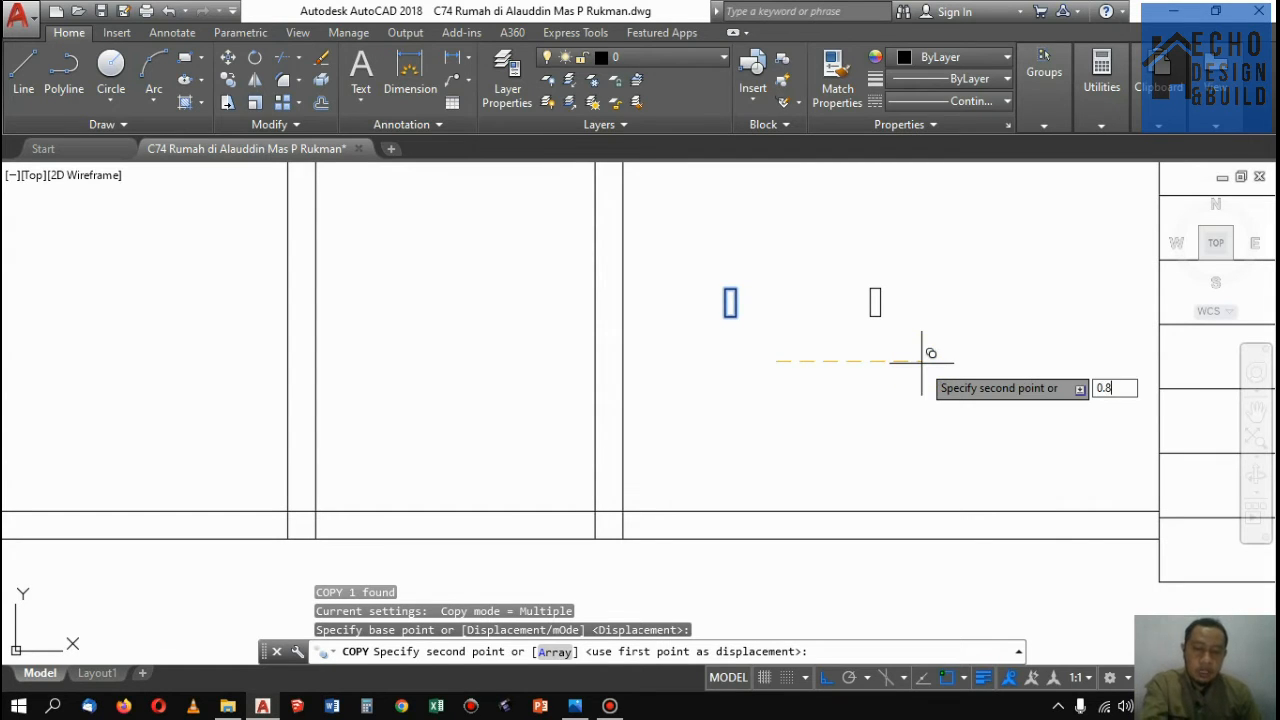
{"action": "key", "text": "Return"}
{"action": "key", "text": "Return"}
Draw a circle centred on the left jamb's upper-right corner and passing through the right jamb's upper-left corner
{"action": "type", "text": "c"}
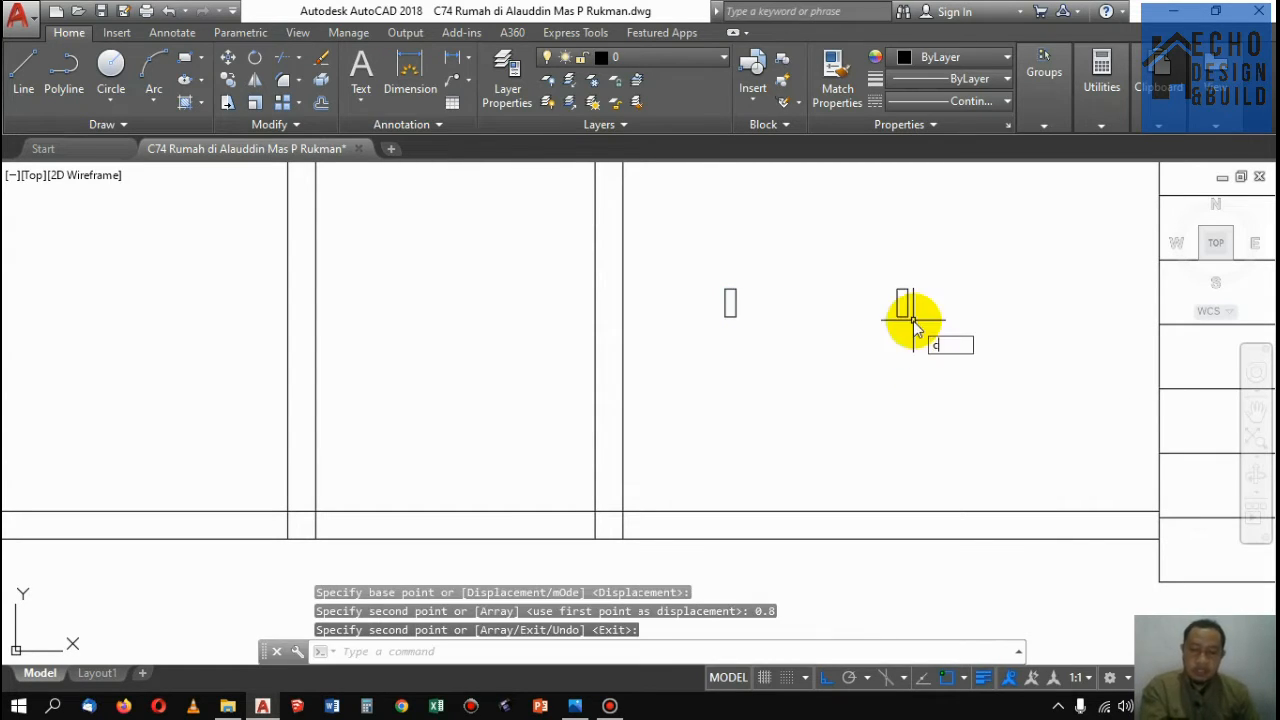
{"action": "key", "text": "Return"}
{"action": "left_click", "coordinate": [735, 290]}
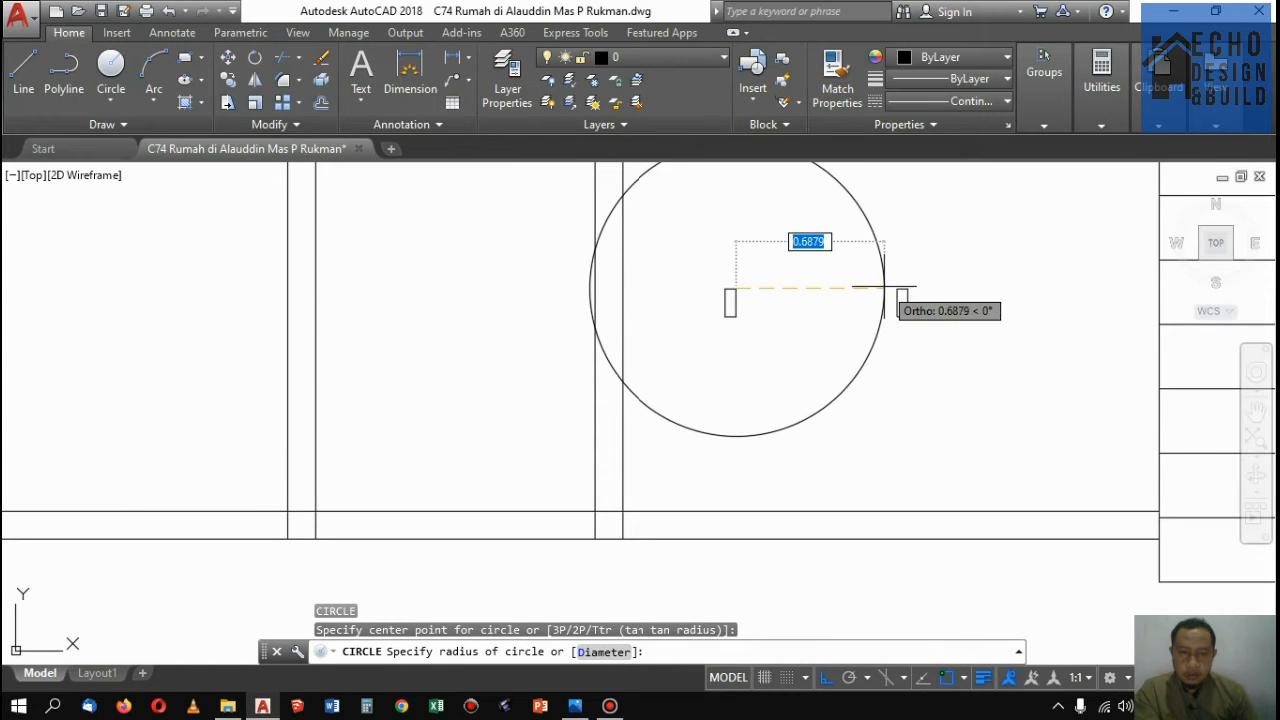
{"action": "left_click", "coordinate": [897, 290]}
{"action": "key", "text": "Return"}
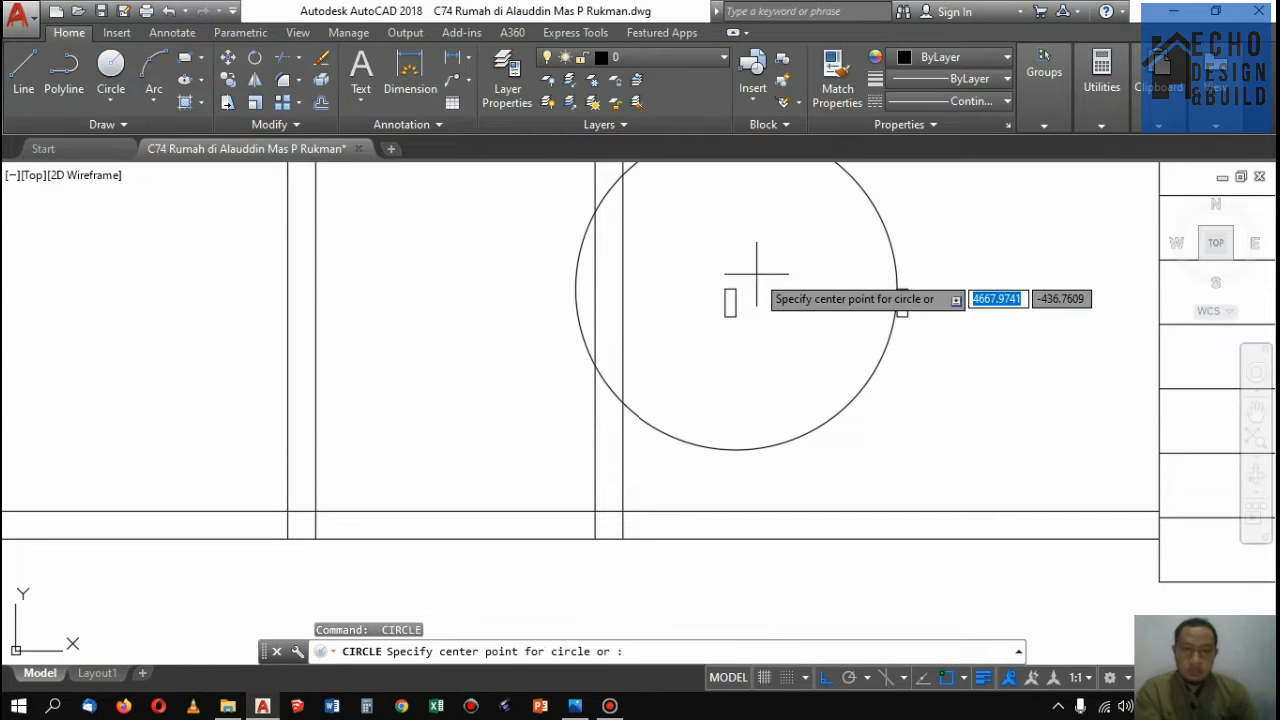
{"action": "key", "text": "Escape"}
Draw a line between the two jambs' facing upper corners, then continue it straight up from the left jamb to the circle
{"action": "type", "text": "l"}
{"action": "key", "text": "Return"}
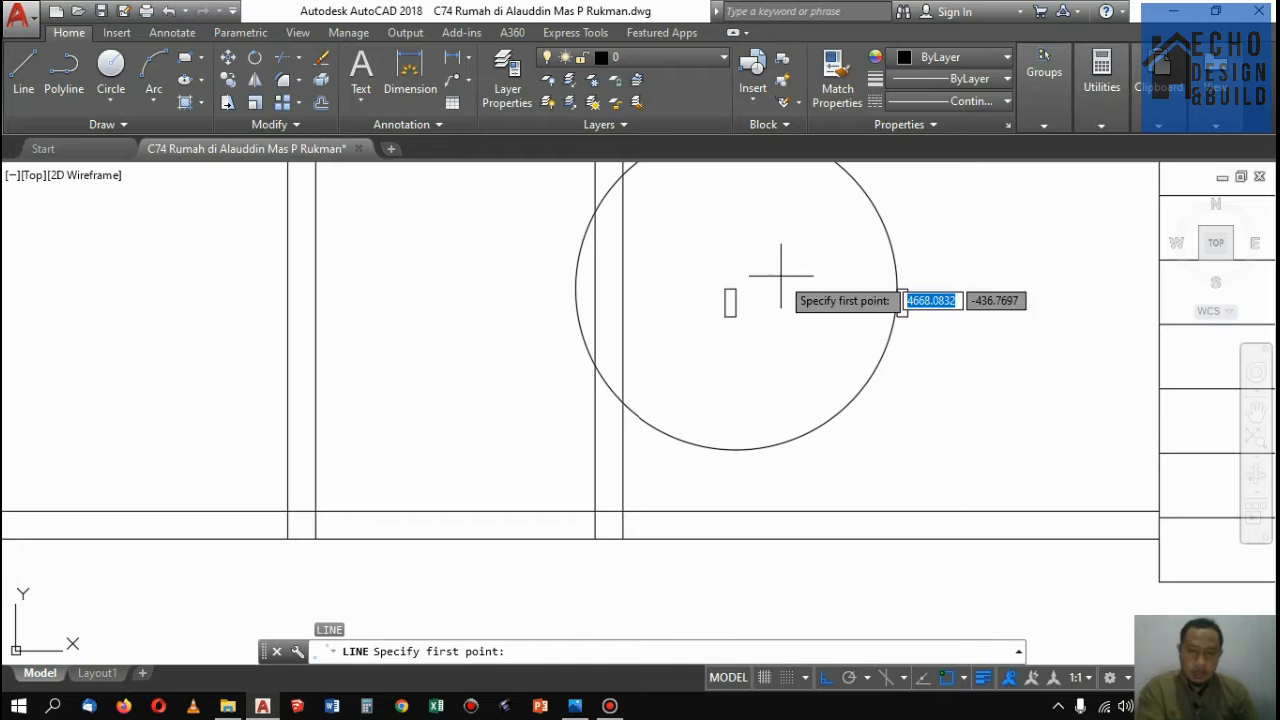
{"action": "left_click", "coordinate": [897, 289]}
{"action": "left_click", "coordinate": [737, 289]}
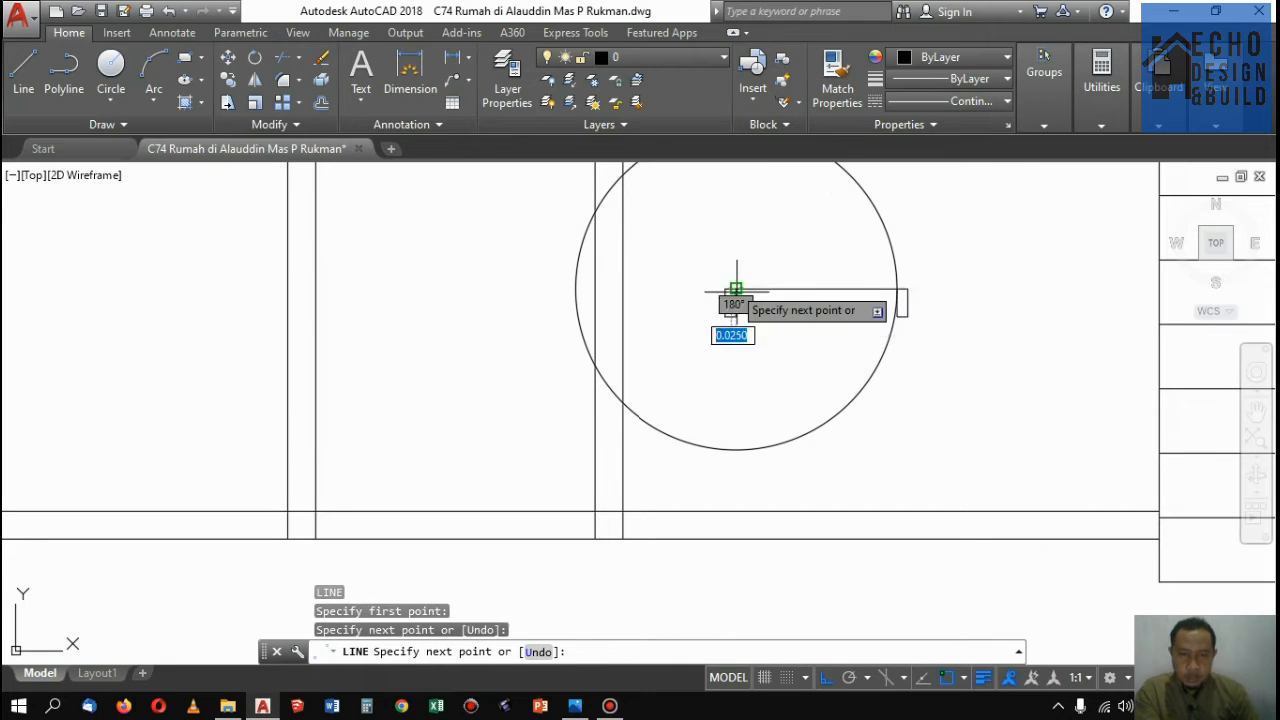
{"action": "scroll", "coordinate": [743, 286], "scroll_direction": "down", "scroll_amount": 5}
{"action": "scroll", "coordinate": [737, 286], "scroll_direction": "up", "scroll_amount": 3}
{"action": "left_click", "coordinate": [738, 292]}
{"action": "key", "text": "Return"}
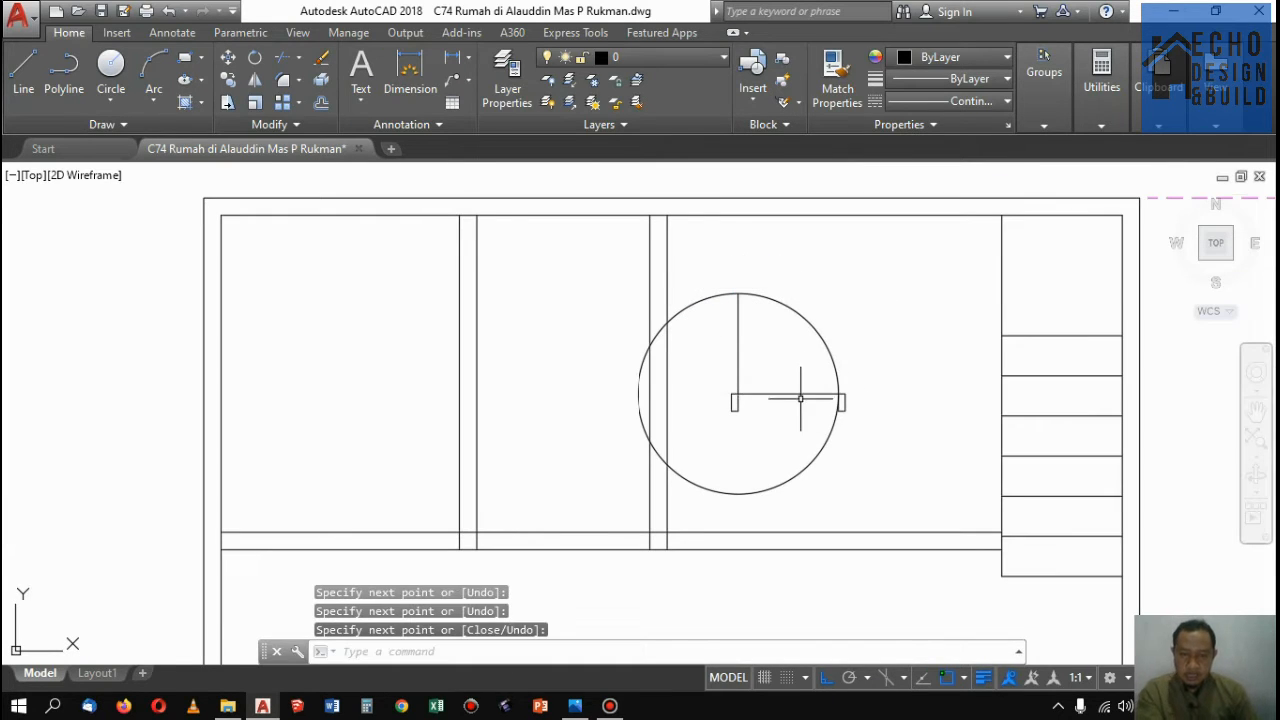
Trim the circle to the quarter arc between the threshold line and the vertical door leaf line
{"action": "type", "text": "tr"}
{"action": "key", "text": "Return"}
{"action": "left_click", "coordinate": [795, 405]}
{"action": "left_click", "coordinate": [780, 380]}
{"action": "left_click", "coordinate": [756, 347]}
{"action": "left_click", "coordinate": [725, 329]}
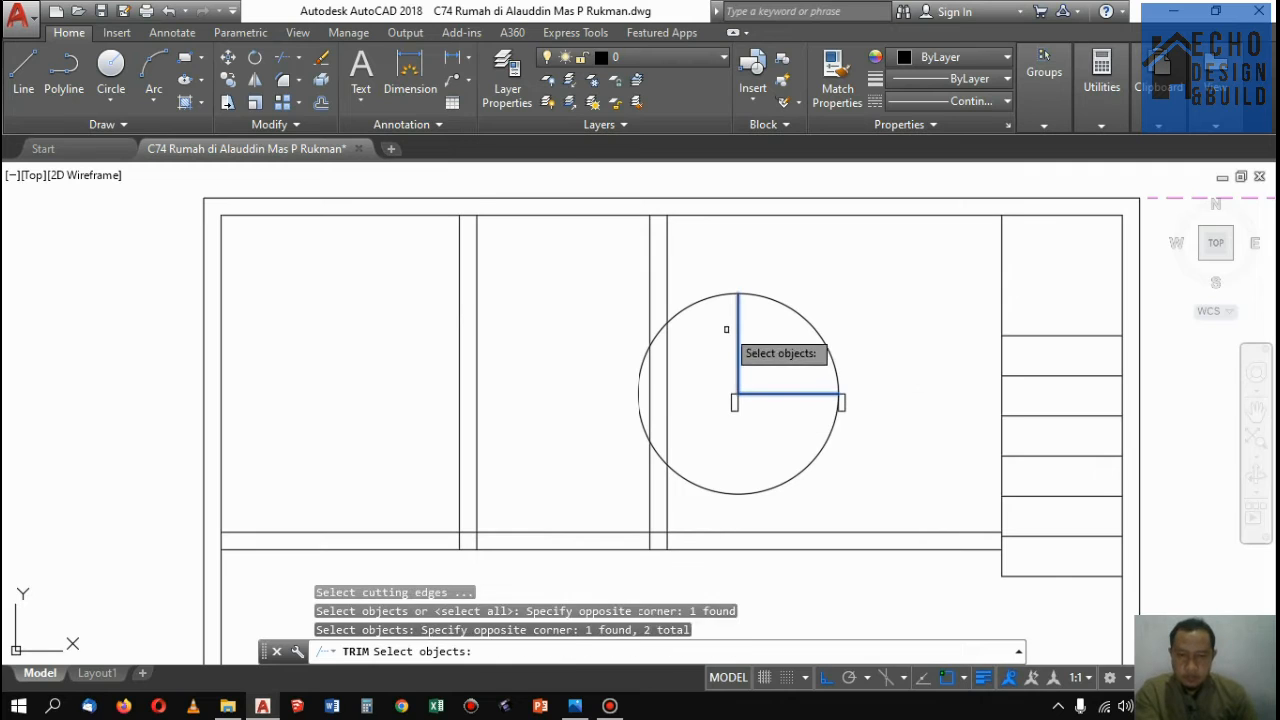
{"action": "key", "text": "Return"}
{"action": "left_click", "coordinate": [706, 314]}
{"action": "left_click", "coordinate": [680, 292]}
{"action": "key", "text": "Return"}
Offset the vertical door leaf line 0.03 to the right, inside the swing arc
{"action": "scroll", "coordinate": [758, 338], "scroll_direction": "up", "scroll_amount": 4}
{"action": "type", "text": "o"}
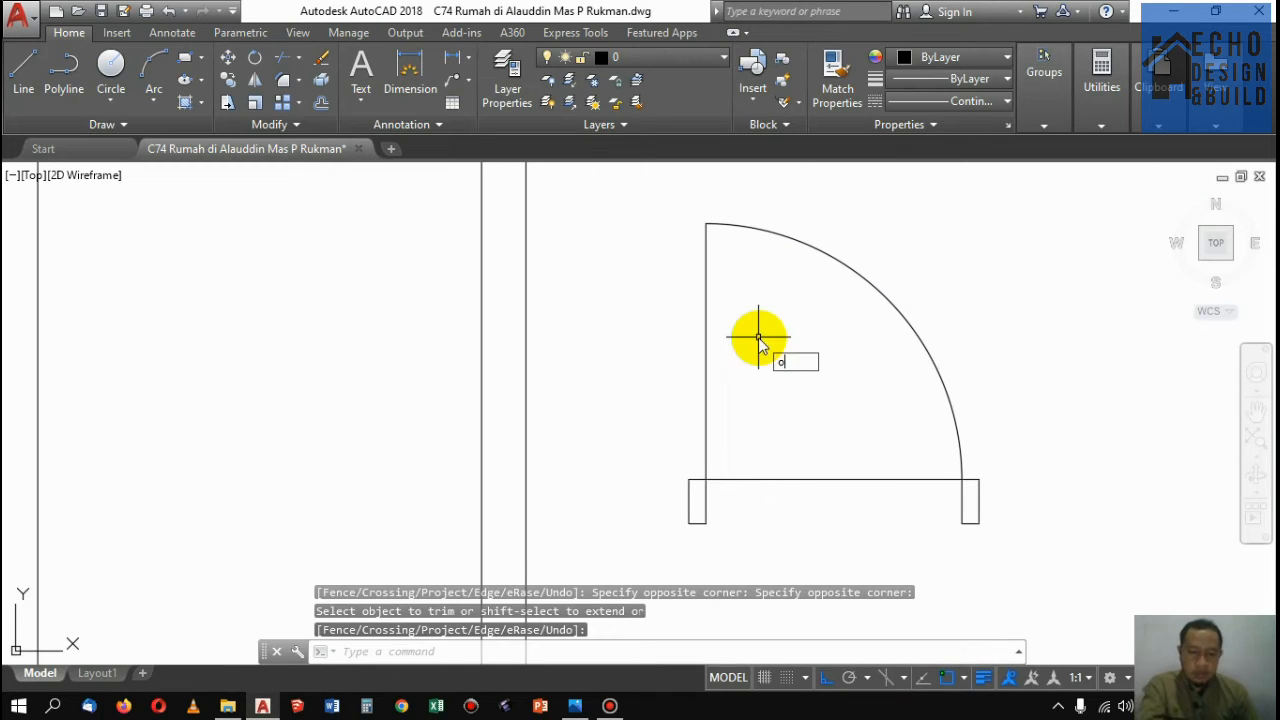
{"action": "key", "text": "Return"}
{"action": "key", "text": "Return"}
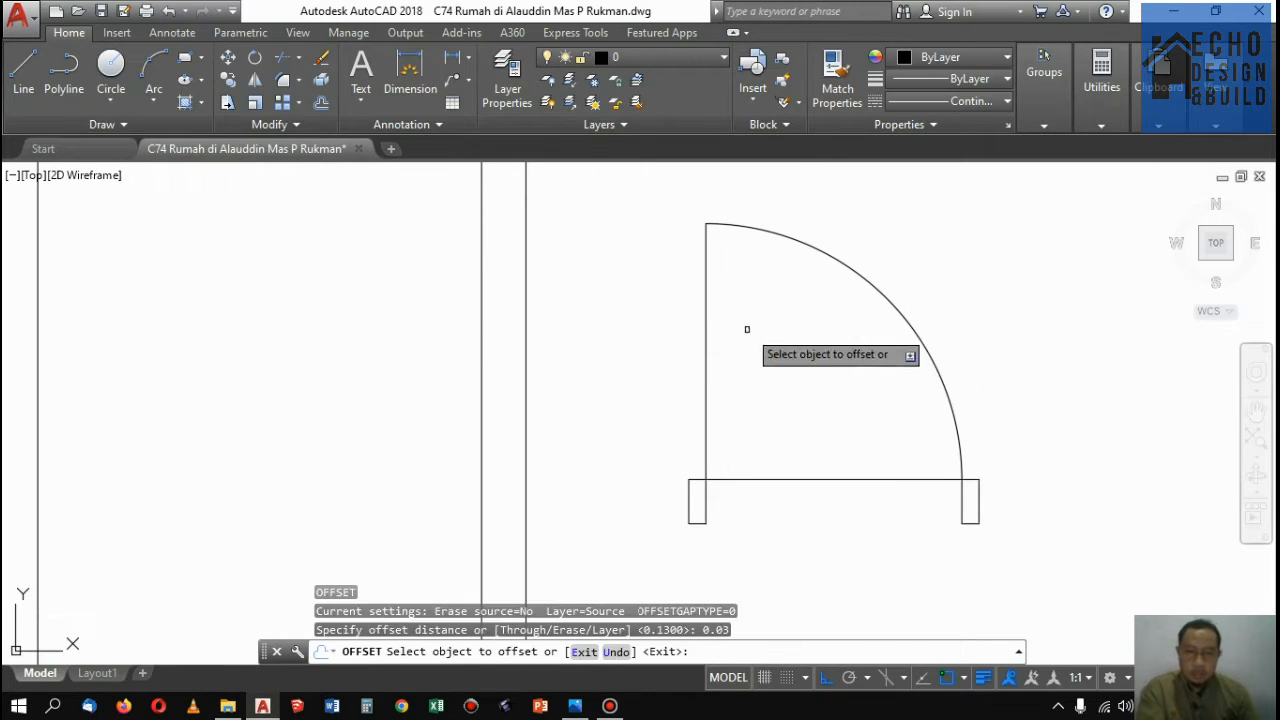
{"action": "left_click", "coordinate": [707, 314]}
{"action": "left_click", "coordinate": [749, 311]}
{"action": "scroll", "coordinate": [818, 287], "scroll_direction": "down", "scroll_amount": 5}
{"action": "scroll", "coordinate": [829, 357], "scroll_direction": "up", "scroll_amount": 3}
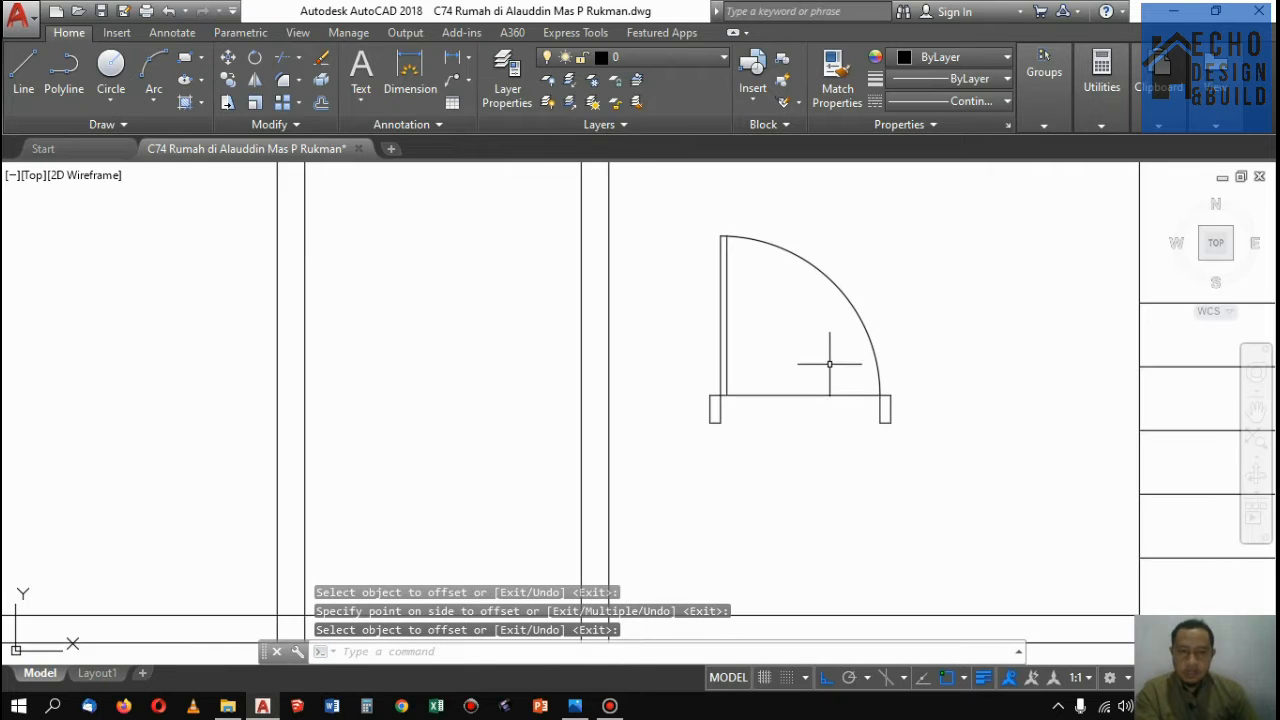
Hatch the left door jamb with the ANSI31 pattern
{"action": "scroll", "coordinate": [843, 386], "scroll_direction": "down", "scroll_amount": 2}
{"action": "scroll", "coordinate": [757, 414], "scroll_direction": "up", "scroll_amount": 3}
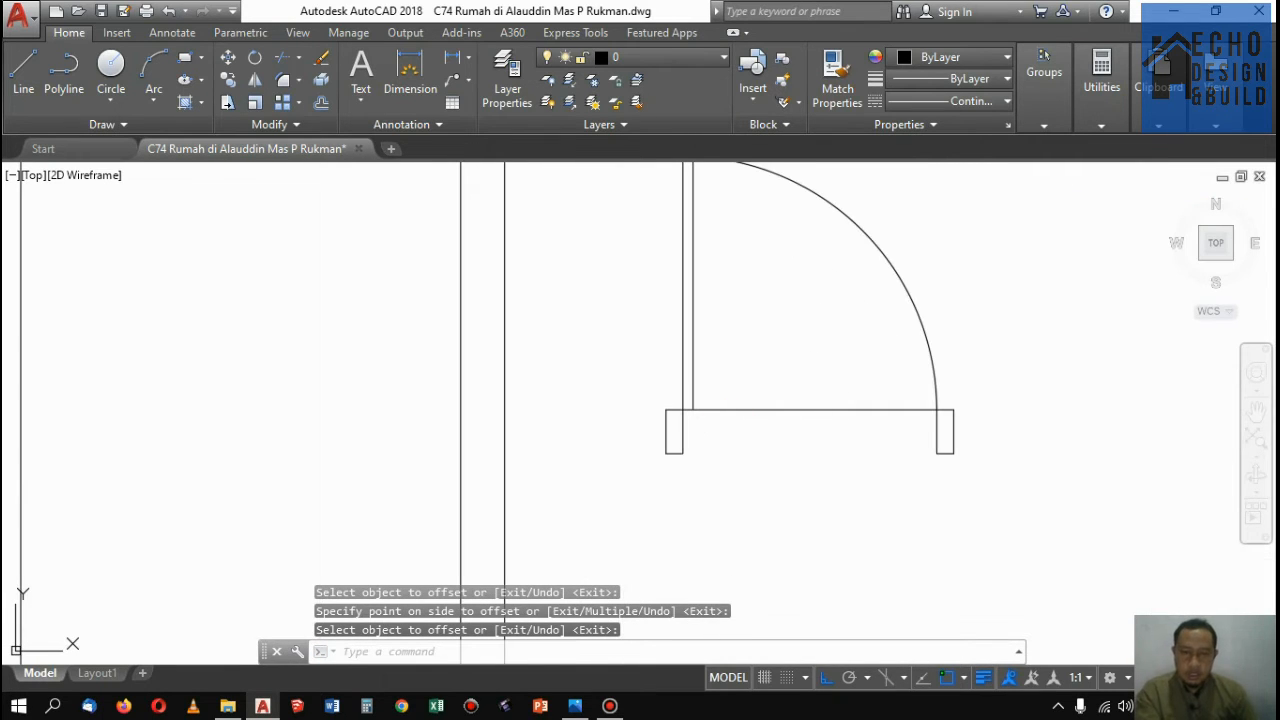
{"action": "type", "text": "h"}
{"action": "key", "text": "Return"}
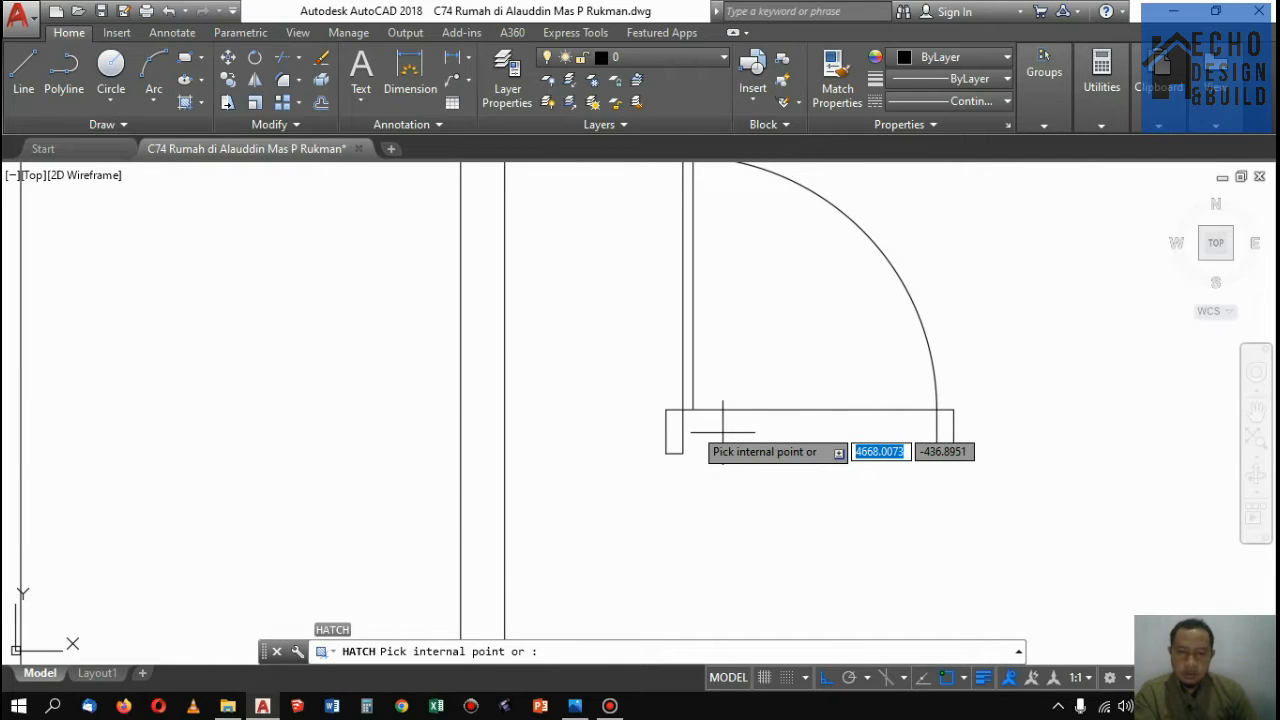
{"action": "scroll", "coordinate": [586, 414], "scroll_direction": "up", "scroll_amount": 2}
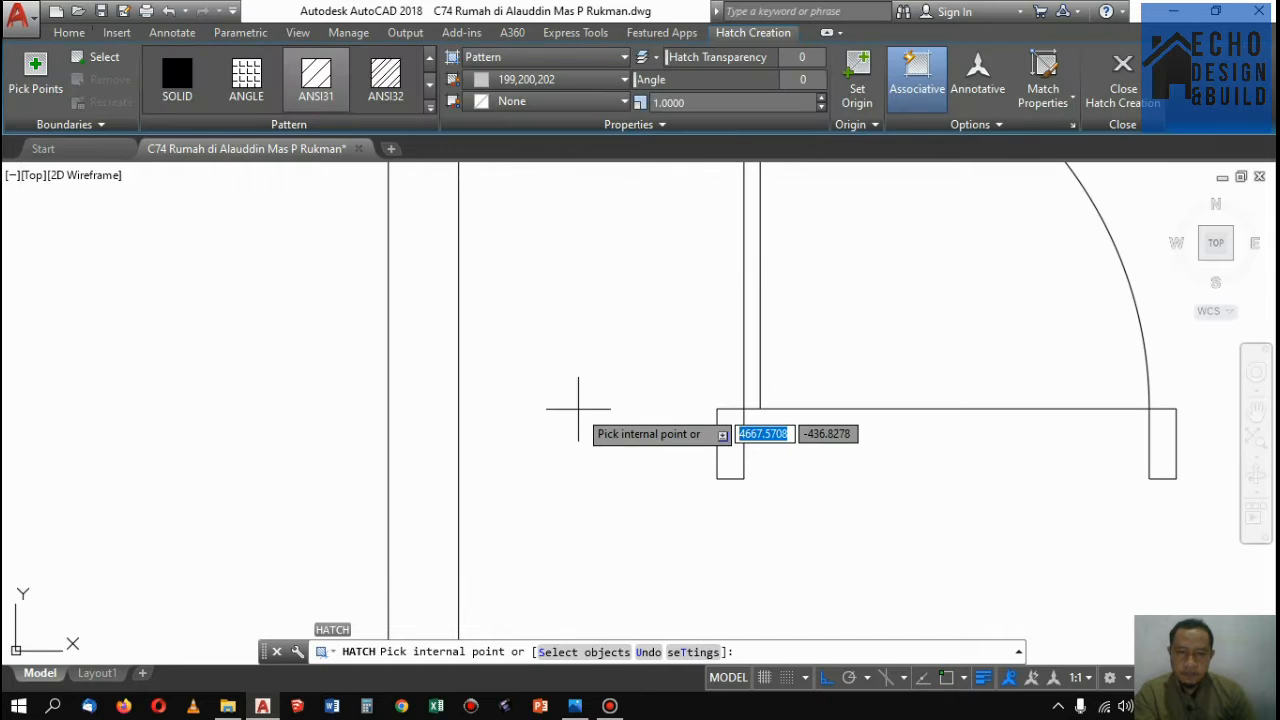
{"action": "left_click", "coordinate": [730, 440]}
{"action": "key", "text": "Return"}
Set the left jamb hatch's colour to 205,105,40 and its scale to 0.03
{"action": "scroll", "coordinate": [724, 474], "scroll_direction": "up", "scroll_amount": 3}
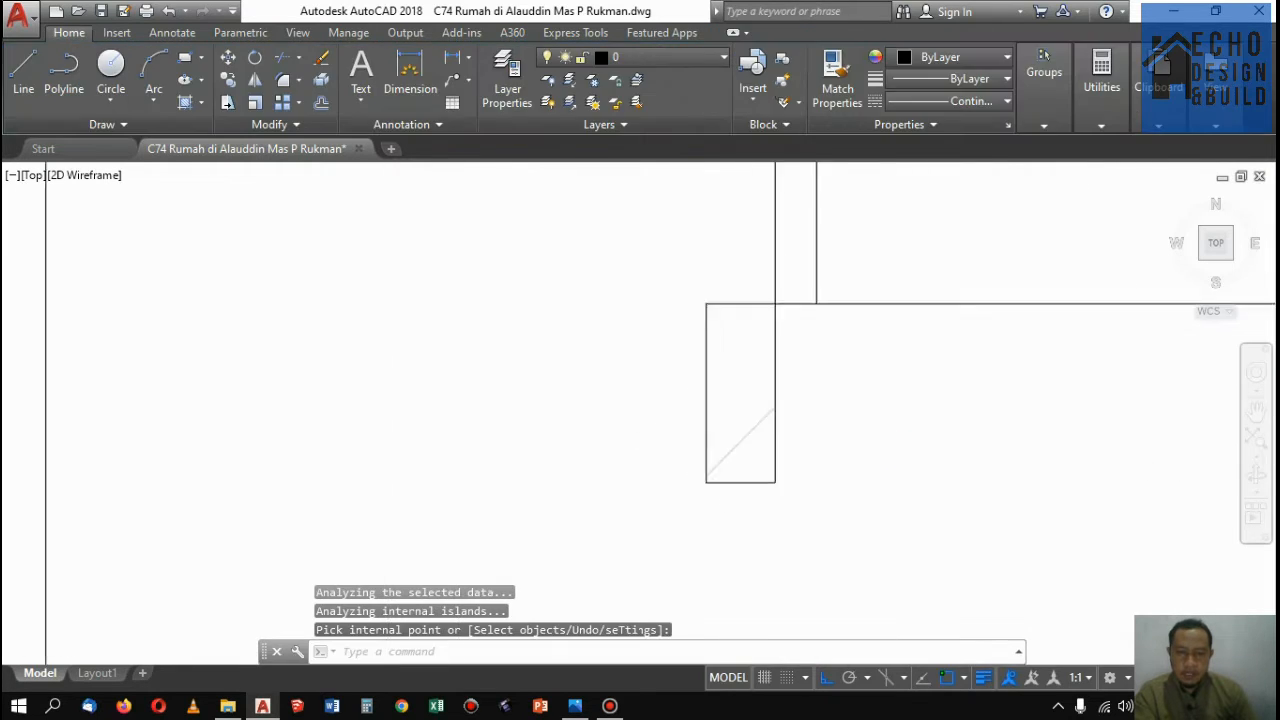
{"action": "left_click", "coordinate": [754, 446]}
{"action": "left_click", "coordinate": [733, 397]}
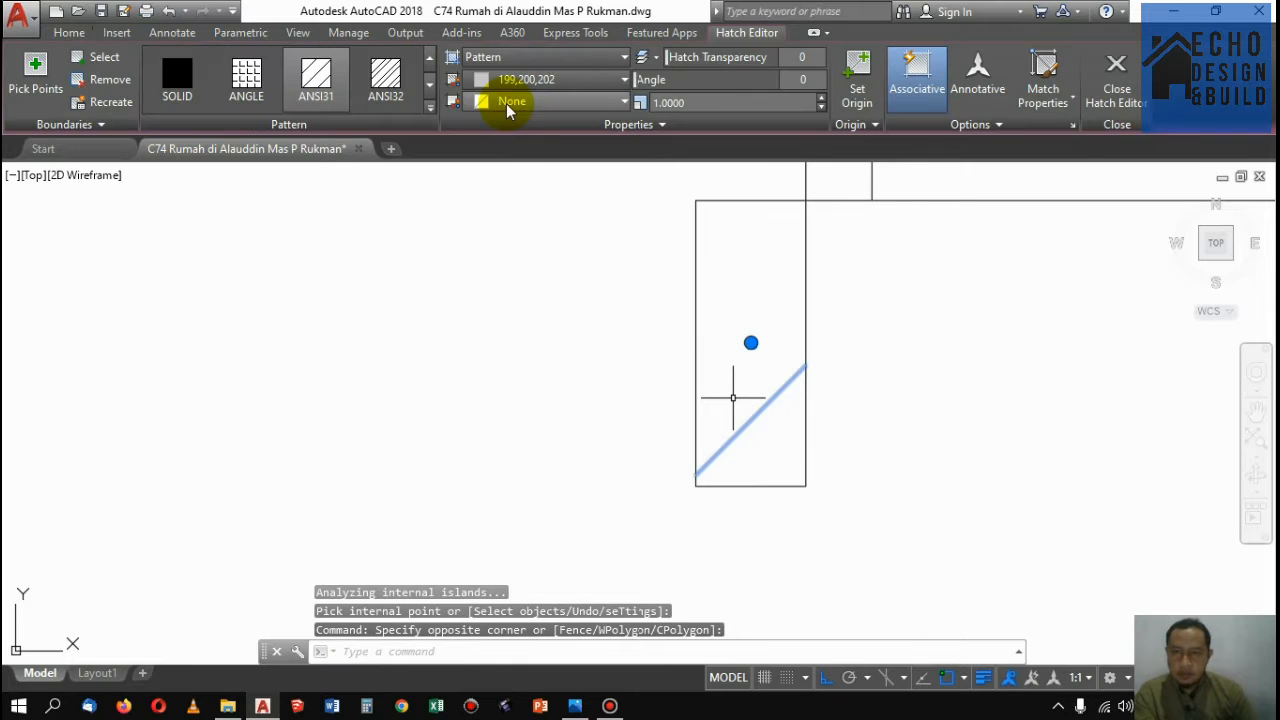
{"action": "left_click", "coordinate": [620, 80]}
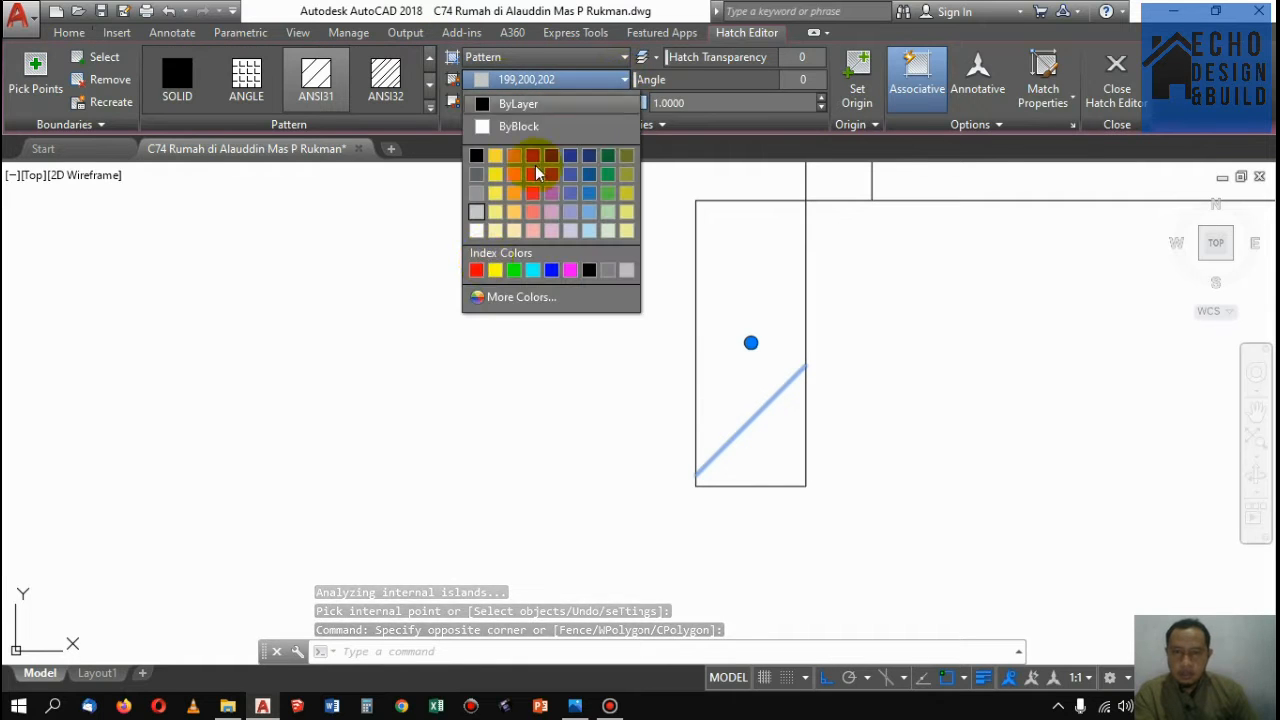
{"action": "left_click", "coordinate": [537, 163]}
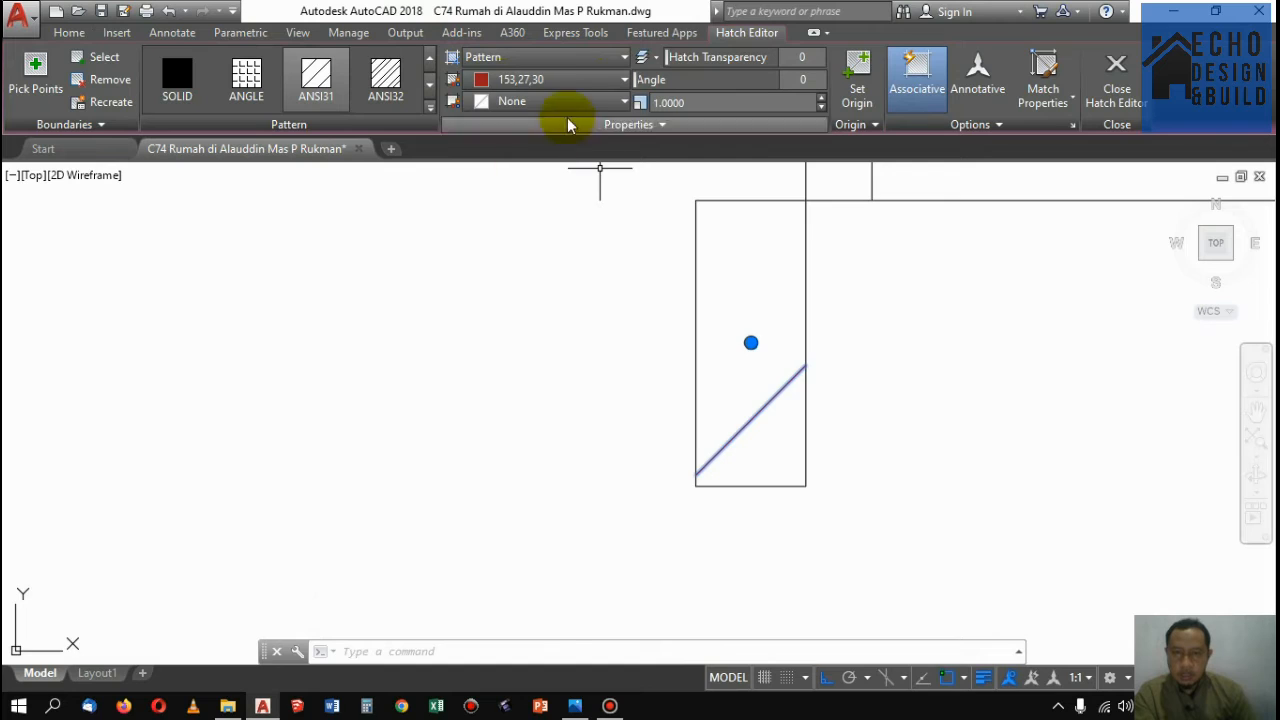
{"action": "left_click", "coordinate": [586, 80]}
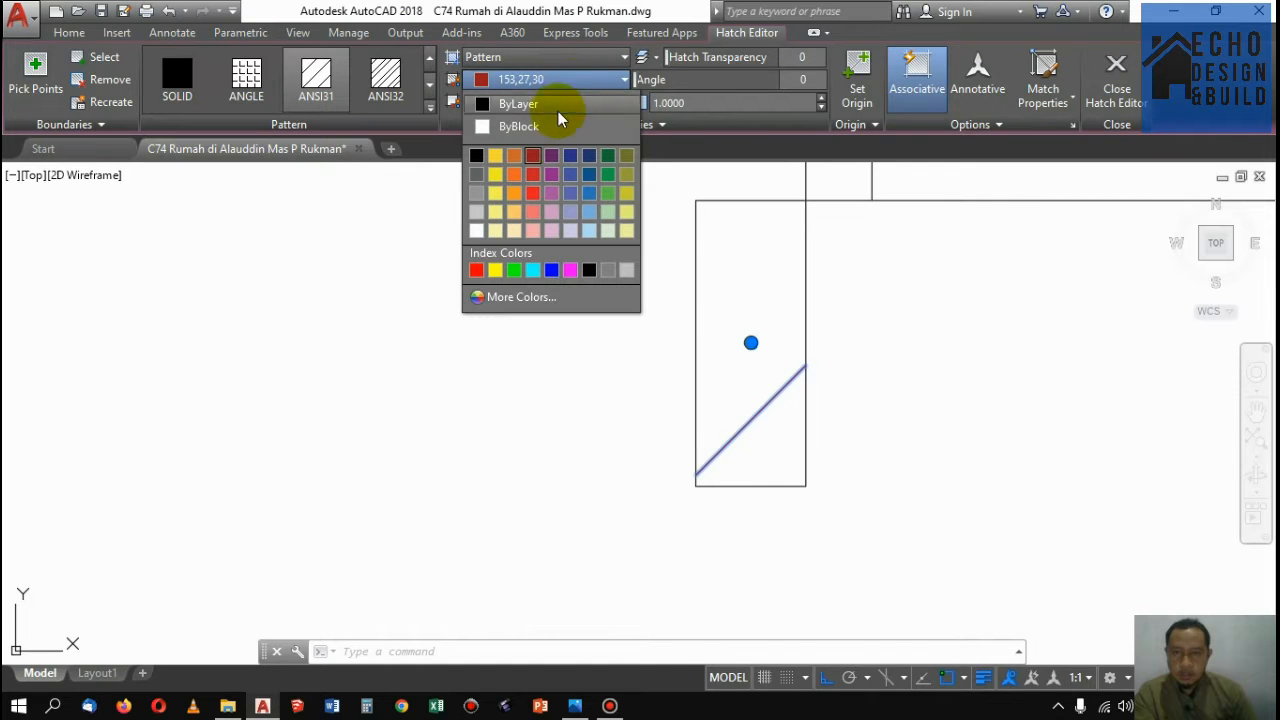
{"action": "left_click", "coordinate": [515, 162]}
{"action": "left_click", "coordinate": [688, 103]}
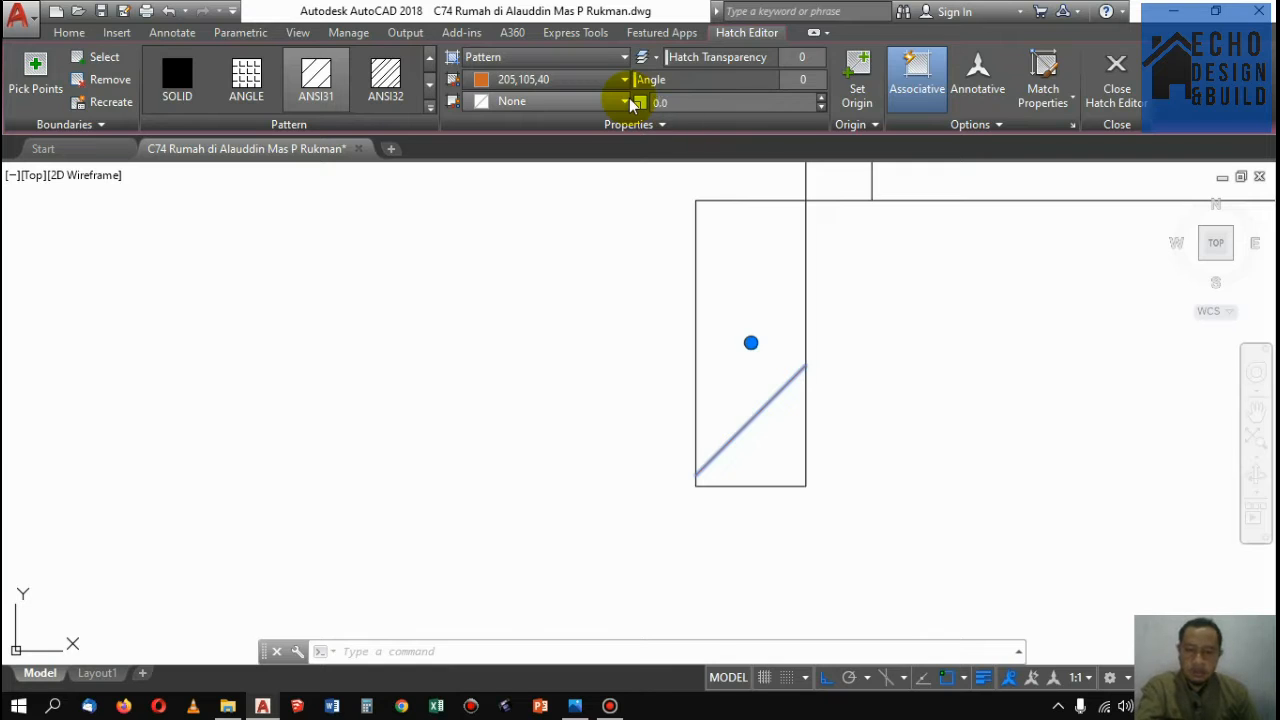
{"action": "type", "text": "0.03"}
{"action": "key", "text": "Return"}
{"action": "scroll", "coordinate": [692, 330], "scroll_direction": "down", "scroll_amount": 4}
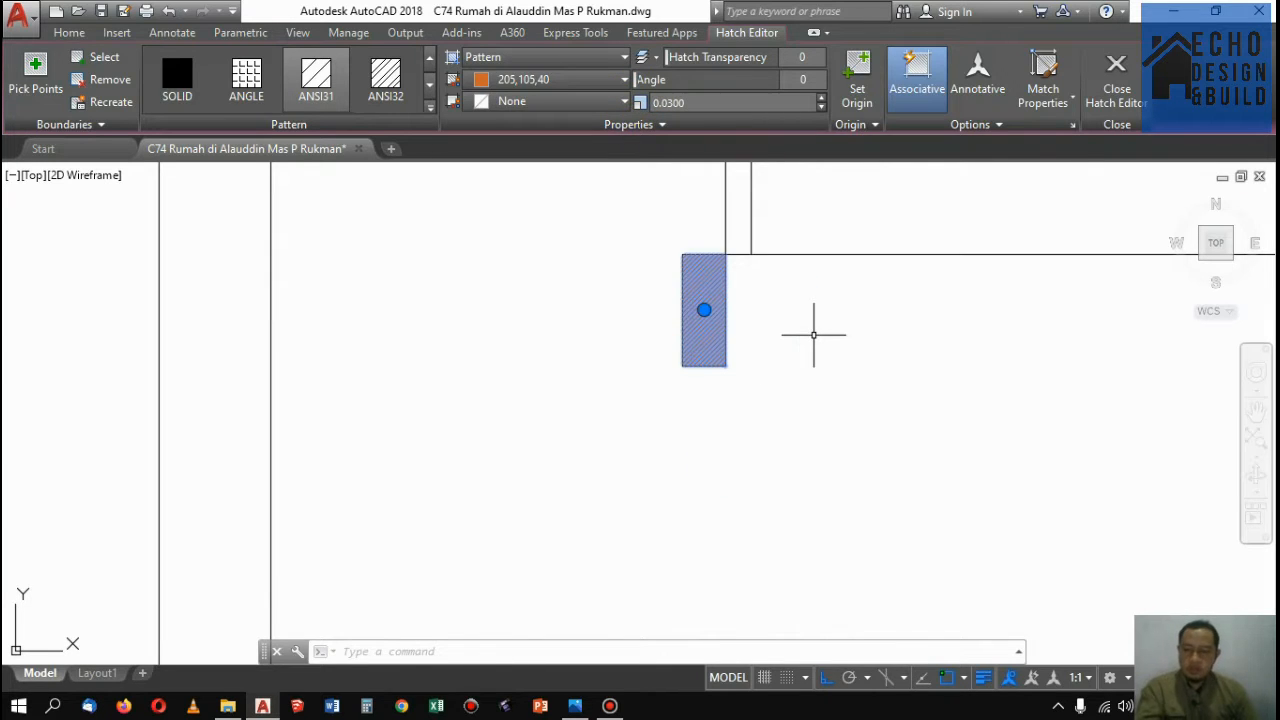
{"action": "key", "text": "Escape"}
Hatch the right door jamb with the ANSI31 pattern
{"action": "scroll", "coordinate": [780, 375], "scroll_direction": "down", "scroll_amount": 4}
{"action": "scroll", "coordinate": [909, 365], "scroll_direction": "up", "scroll_amount": 2}
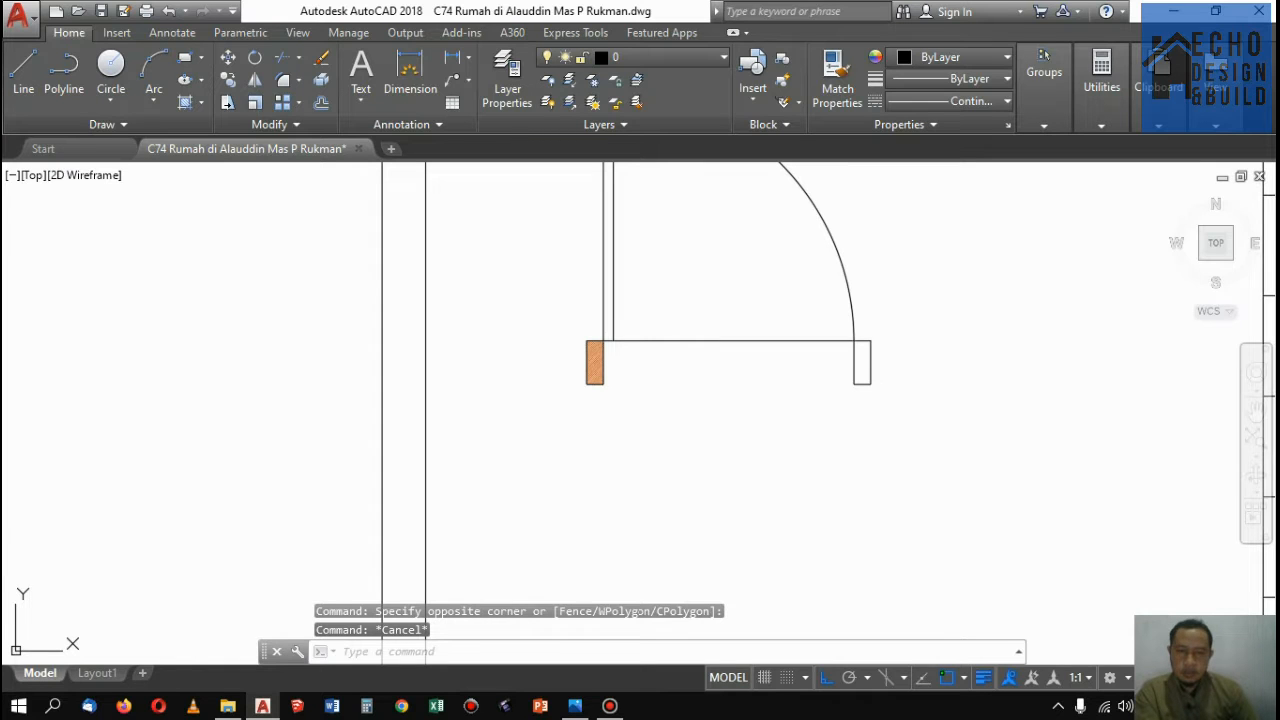
{"action": "type", "text": "h"}
{"action": "key", "text": "Return"}
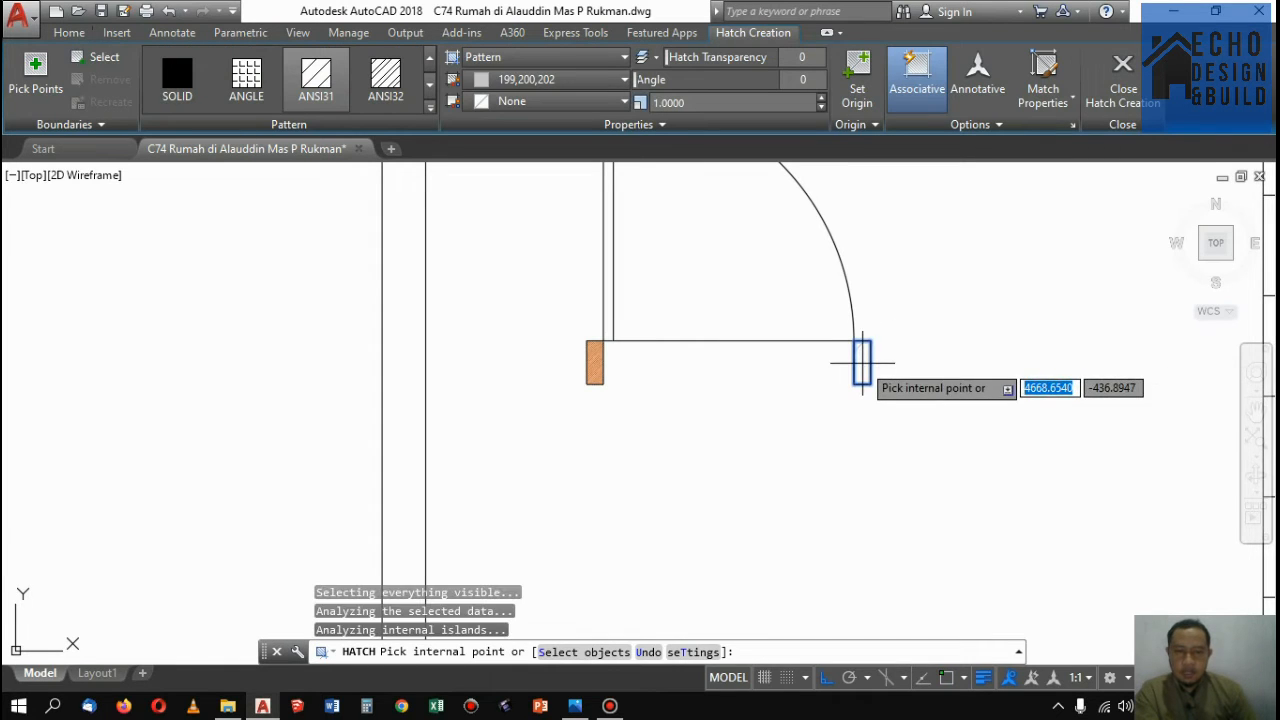
{"action": "key", "text": "Return"}
Match the right jamb hatch's properties to the orange hatch in the left jamb
{"action": "type", "text": "Ma"}
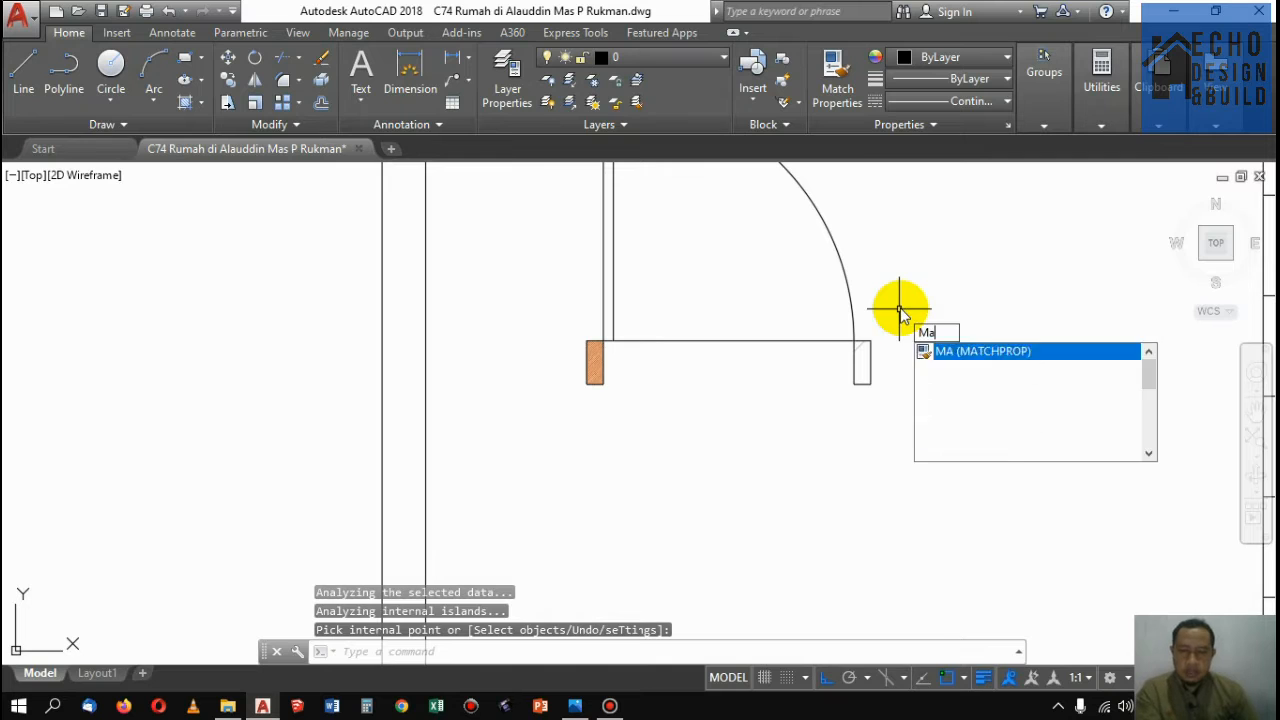
{"action": "key", "text": "Return"}
{"action": "scroll", "coordinate": [565, 367], "scroll_direction": "up", "scroll_amount": 4}
{"action": "left_click", "coordinate": [674, 323]}
{"action": "scroll", "coordinate": [584, 367], "scroll_direction": "down", "scroll_amount": 4}
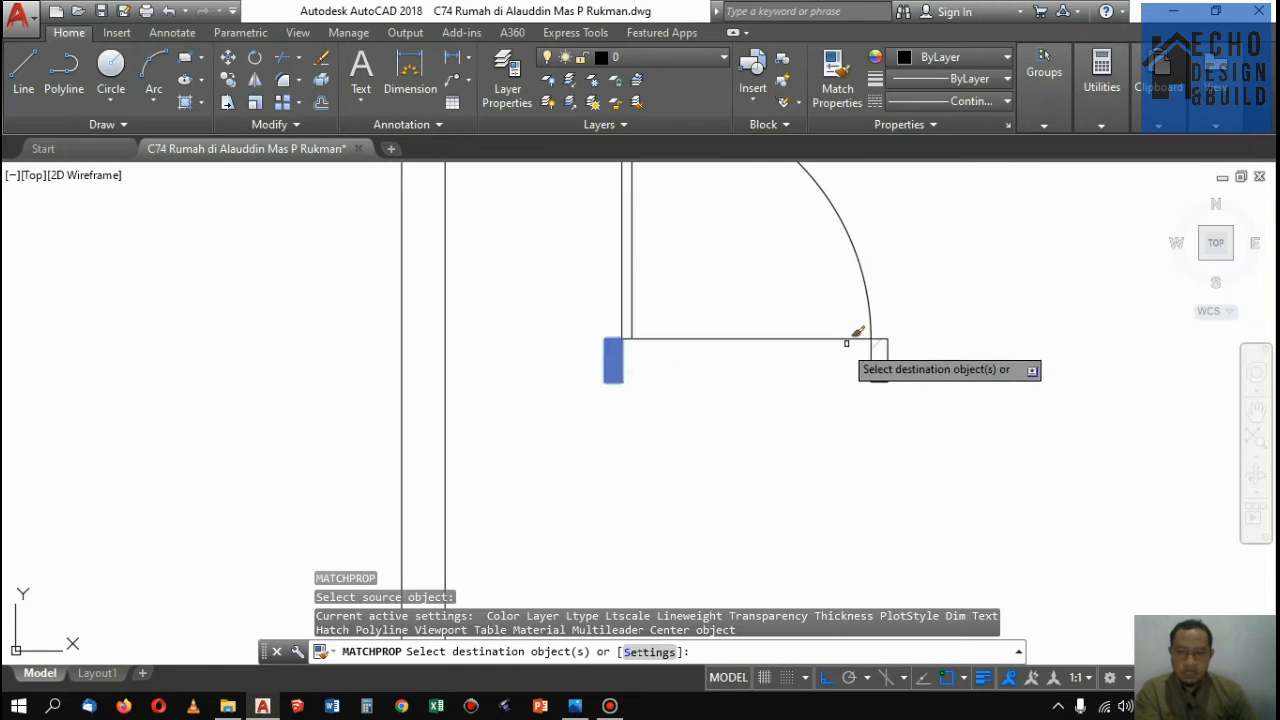
{"action": "left_click", "coordinate": [878, 342]}
{"action": "scroll", "coordinate": [760, 430], "scroll_direction": "down", "scroll_amount": 4}
{"action": "key", "text": "Return"}
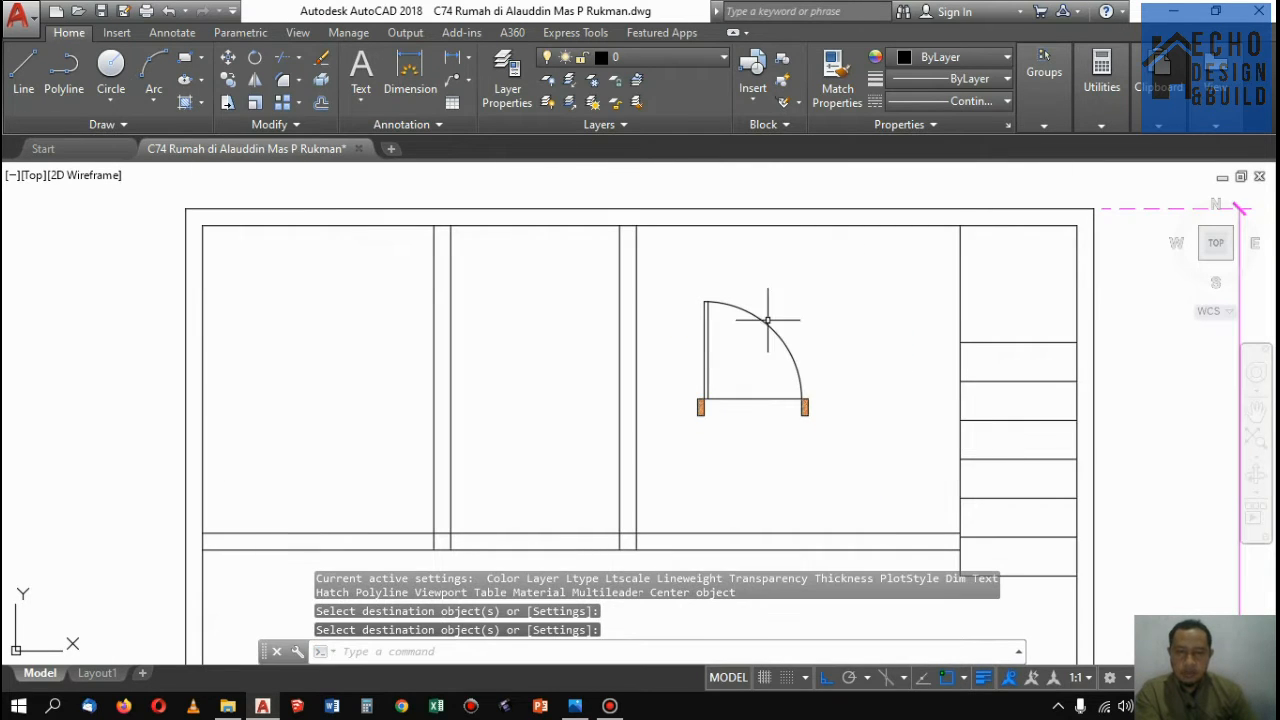
Group the jambs, hatches, leaf, threshold line and swing arc into one door object
{"action": "left_click", "coordinate": [680, 278]}
{"action": "left_click", "coordinate": [856, 426]}
{"action": "left_click", "coordinate": [680, 278]}
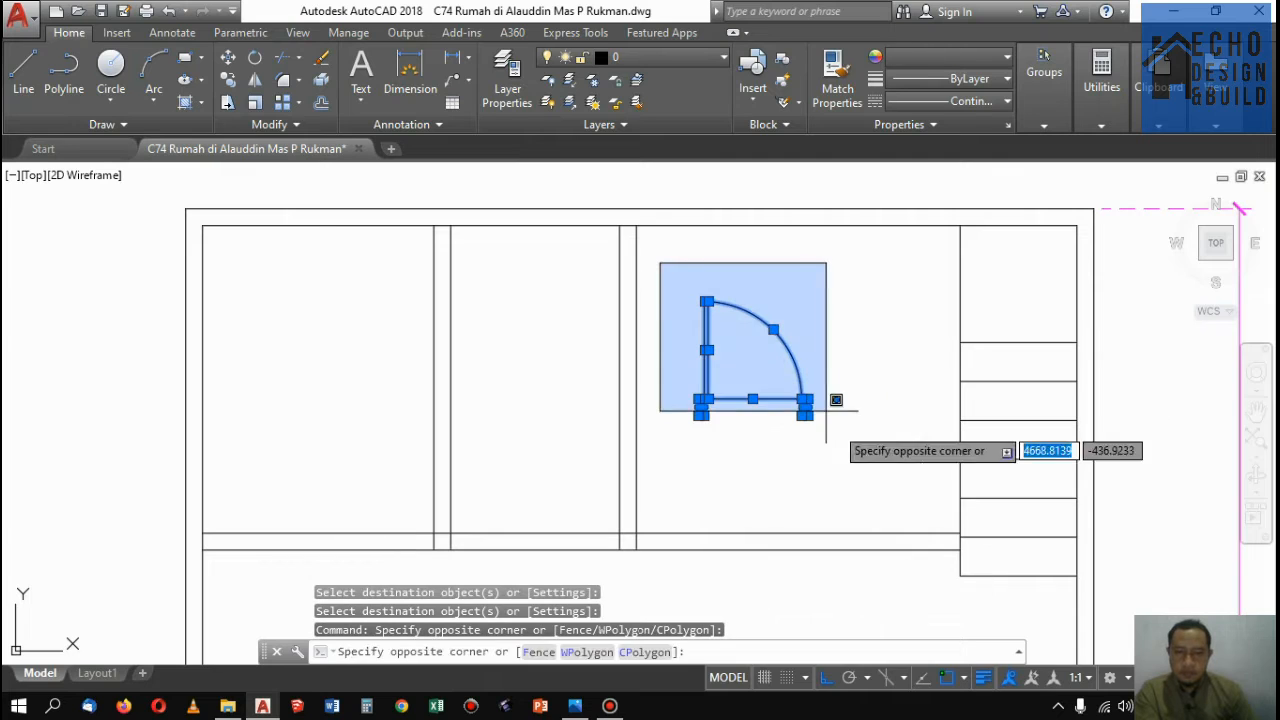
{"action": "left_click", "coordinate": [837, 402]}
{"action": "left_click", "coordinate": [1045, 125]}
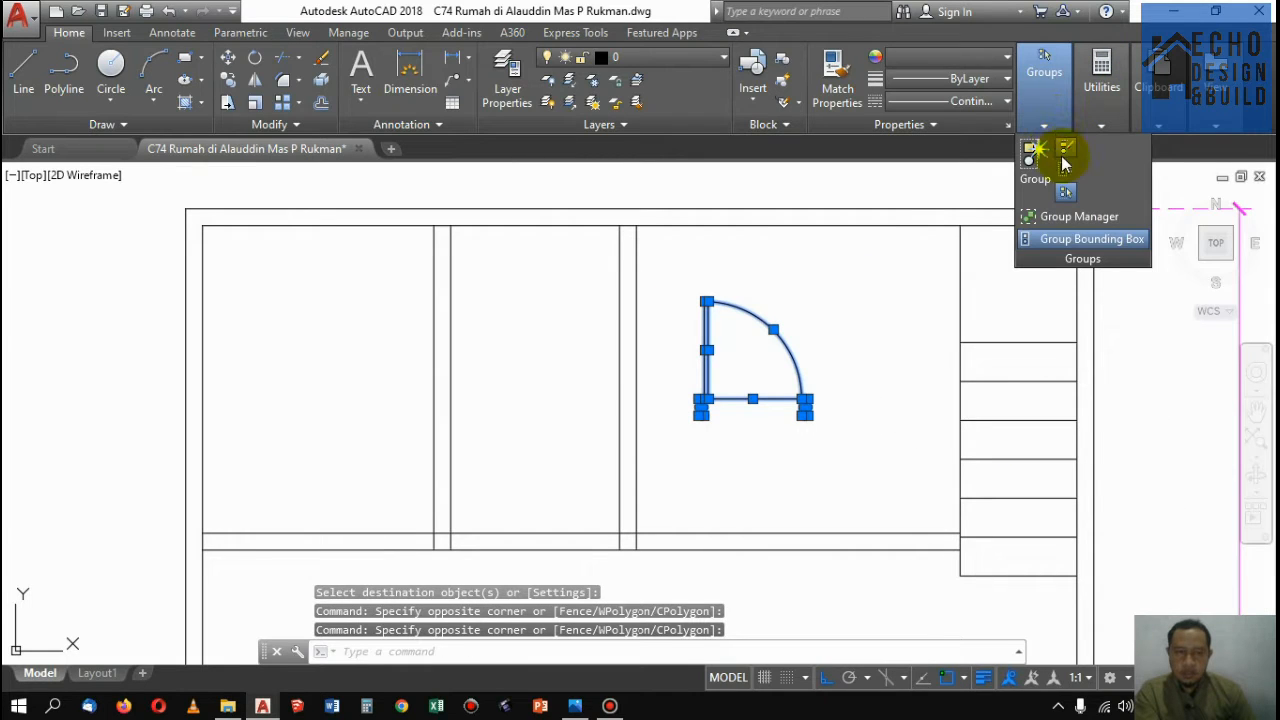
{"action": "left_click", "coordinate": [1036, 158]}
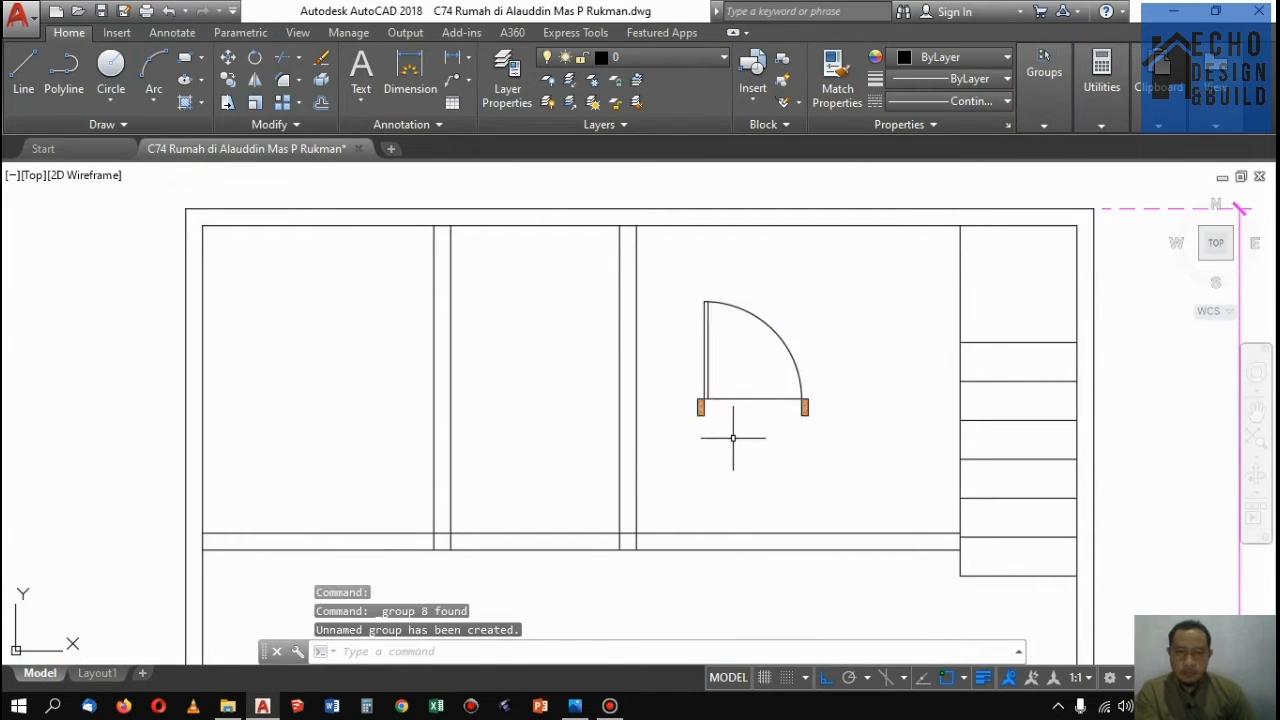
Rotate the door group 90 degrees counterclockwise about the left jamb's lower-left corner
{"action": "scroll", "coordinate": [736, 441], "scroll_direction": "up", "scroll_amount": 4}
{"action": "left_click", "coordinate": [757, 386]}
{"action": "left_click", "coordinate": [714, 314]}
{"action": "type", "text": "ro"}
{"action": "key", "text": "Return"}
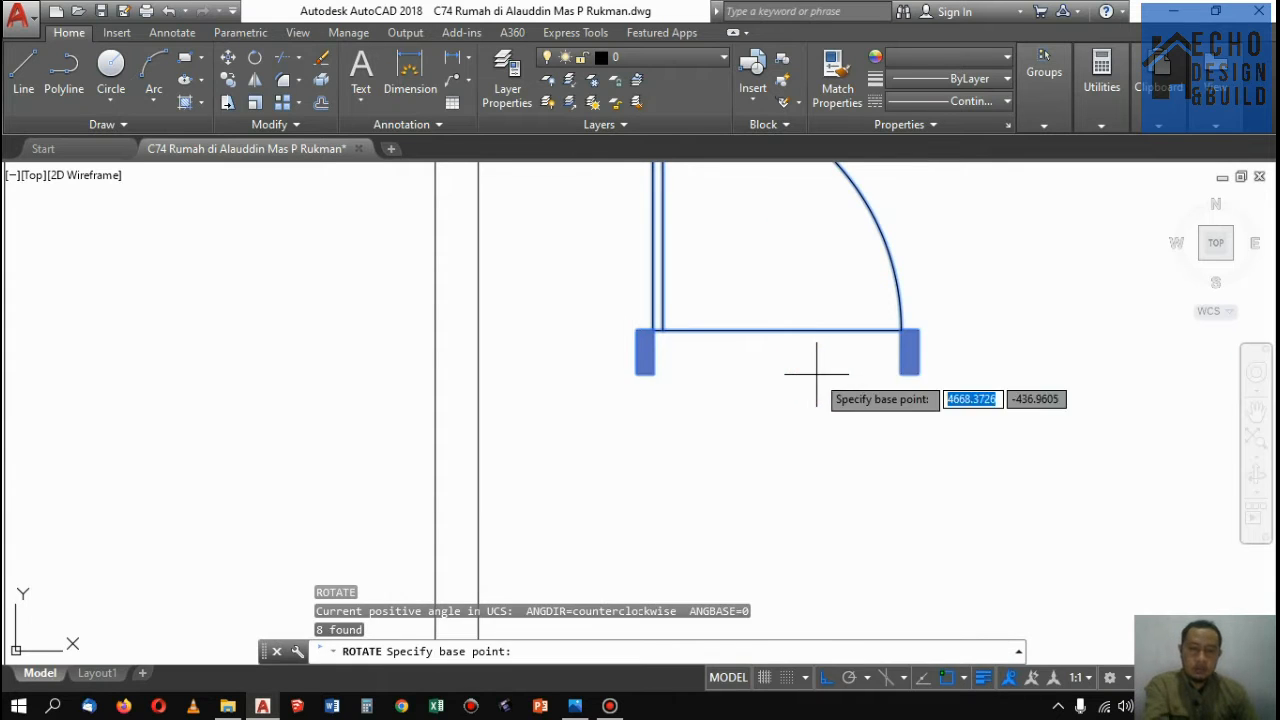
{"action": "scroll", "coordinate": [661, 389], "scroll_direction": "up", "scroll_amount": 4}
{"action": "left_click", "coordinate": [591, 357]}
{"action": "left_click", "coordinate": [578, 237]}
Move the door into the partition nearest the stairs, with its lower jamb resting on the horizontal wall's upper line
{"action": "scroll", "coordinate": [672, 362], "scroll_direction": "down", "scroll_amount": 4}
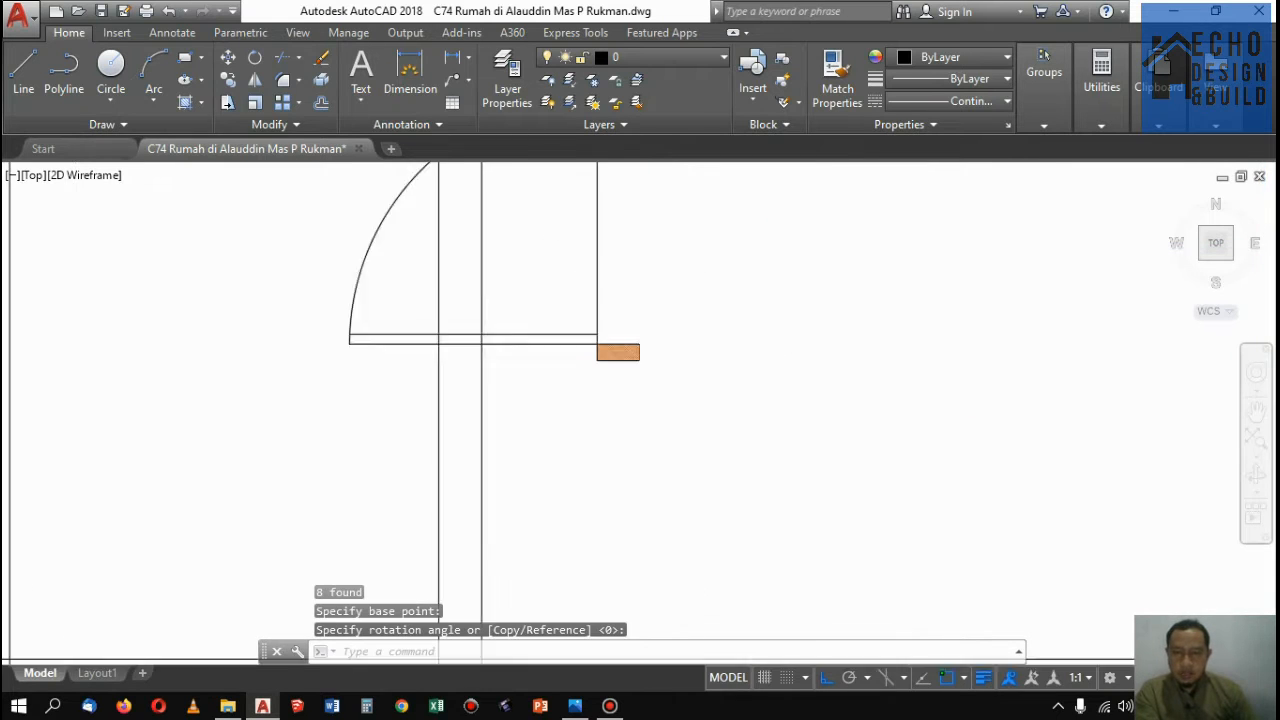
{"action": "scroll", "coordinate": [725, 375], "scroll_direction": "down", "scroll_amount": 4}
{"action": "left_click", "coordinate": [674, 372]}
{"action": "left_click", "coordinate": [620, 285]}
{"action": "type", "text": "m"}
{"action": "key", "text": "Return"}
{"action": "scroll", "coordinate": [660, 358], "scroll_direction": "up", "scroll_amount": 4}
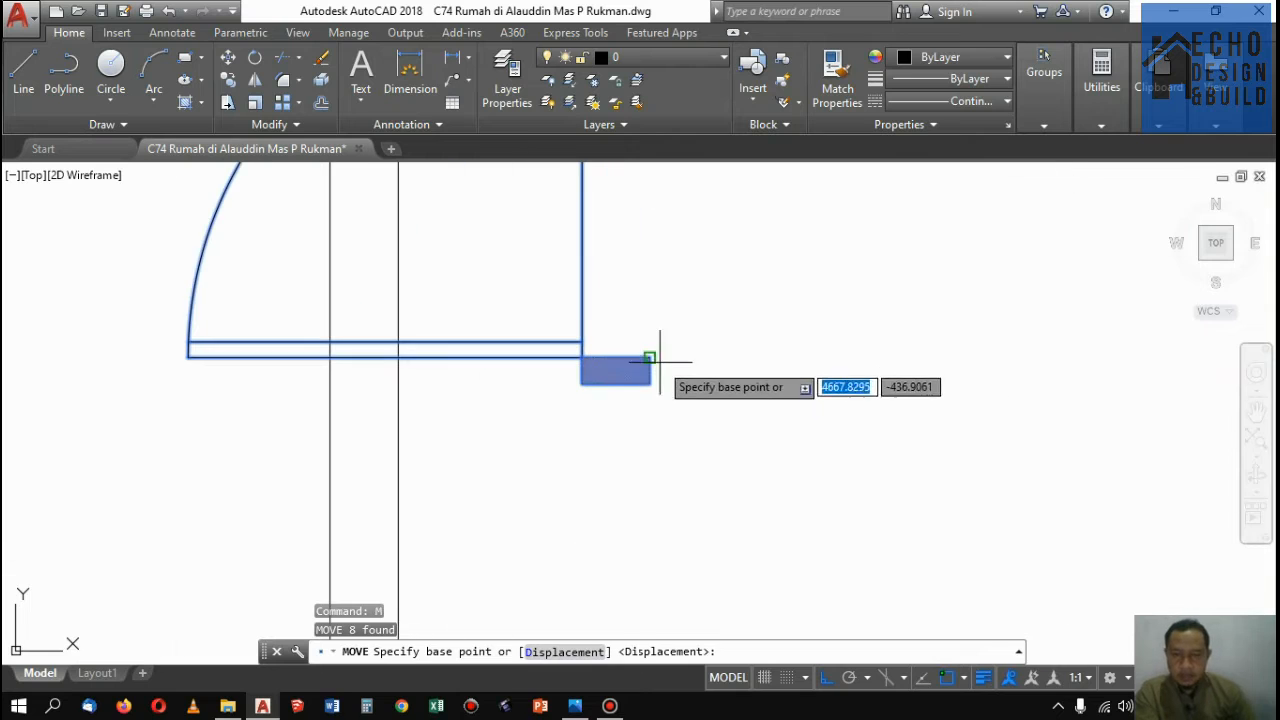
{"action": "left_click", "coordinate": [655, 360]}
{"action": "scroll", "coordinate": [700, 345], "scroll_direction": "down", "scroll_amount": 4}
{"action": "scroll", "coordinate": [780, 337], "scroll_direction": "up", "scroll_amount": 4}
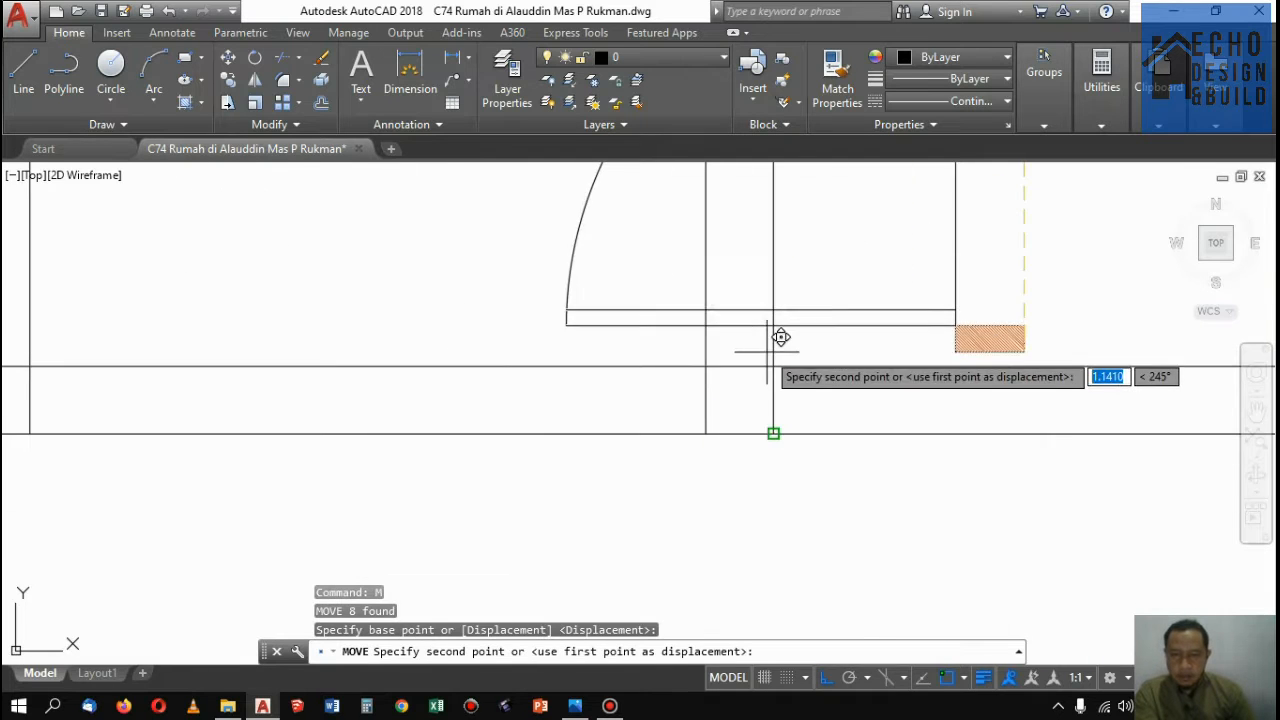
{"action": "left_click", "coordinate": [782, 347]}
Mirror the door across a horizontal line just below the horizontal wall, keeping the original
{"action": "scroll", "coordinate": [748, 340], "scroll_direction": "down", "scroll_amount": 3}
{"action": "left_click", "coordinate": [628, 215]}
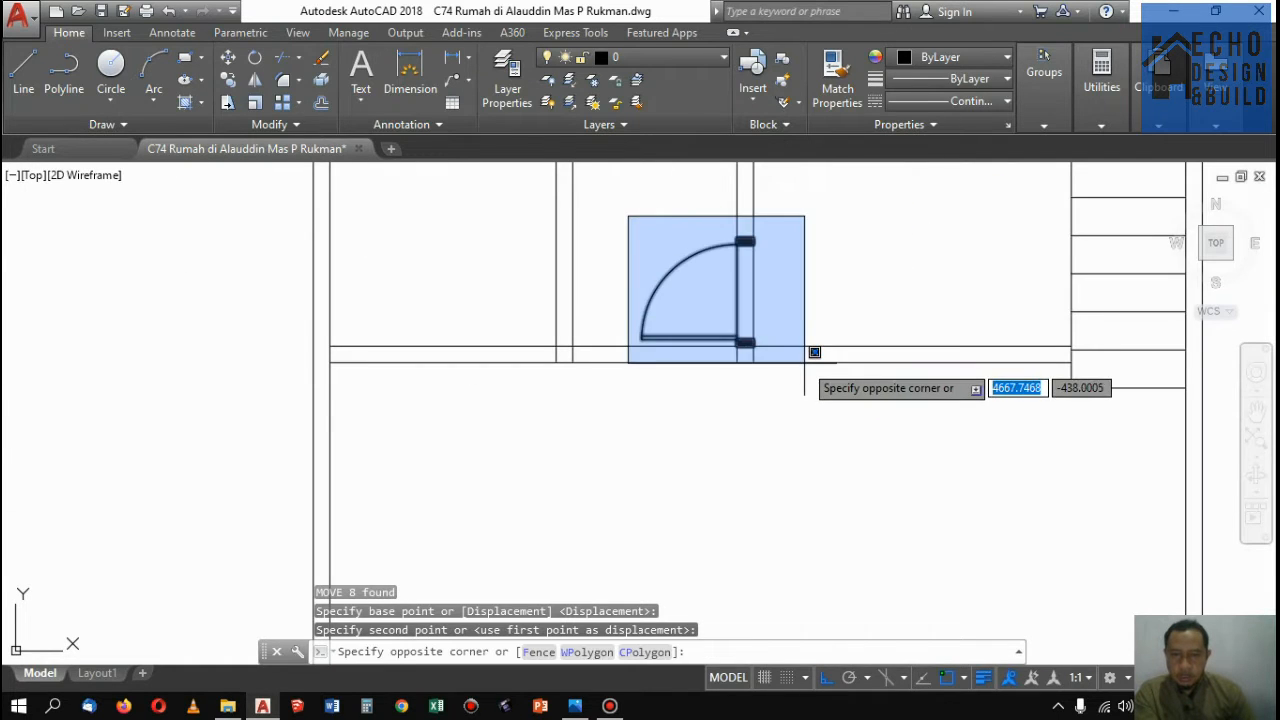
{"action": "left_click", "coordinate": [806, 362]}
{"action": "type", "text": "mi"}
{"action": "key", "text": "Return"}
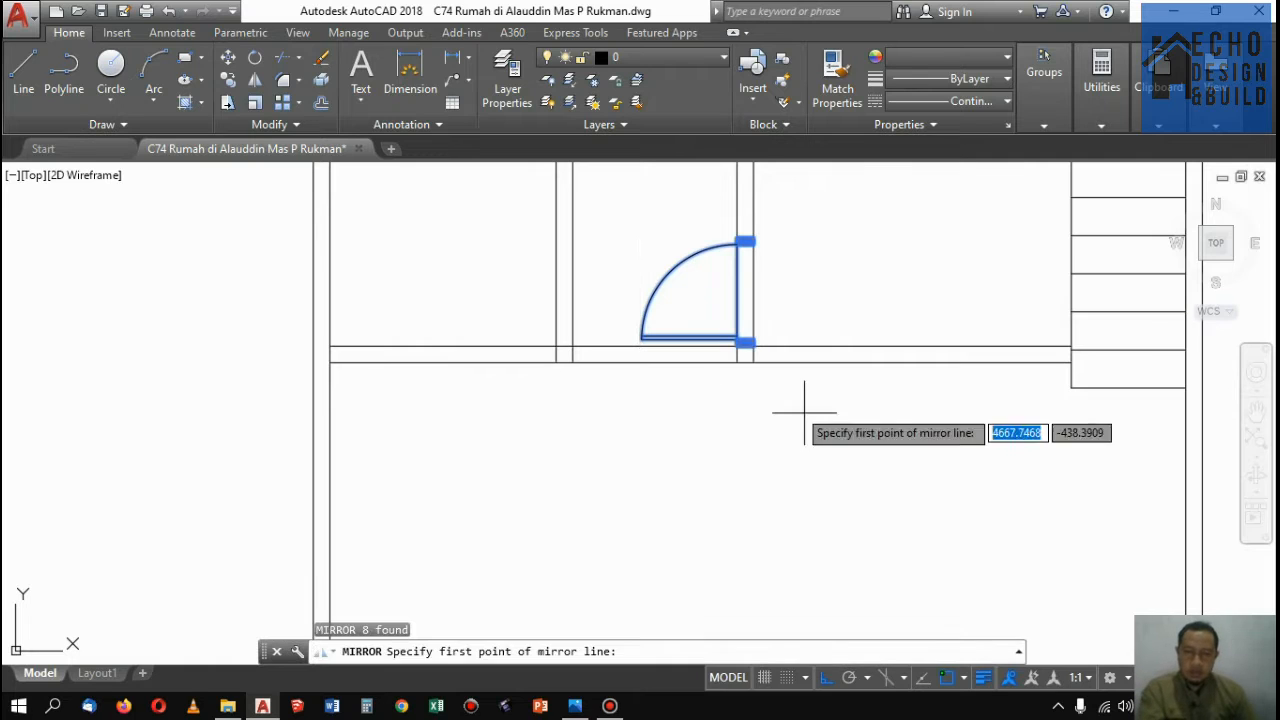
{"action": "left_click", "coordinate": [740, 392]}
{"action": "left_click", "coordinate": [905, 392]}
{"action": "key", "text": "Return"}
Rotate the mirrored door copy 90 degrees clockwise about the upper-right corner of its upper jamb
{"action": "scroll", "coordinate": [916, 385], "scroll_direction": "down", "scroll_amount": 3}
{"action": "scroll", "coordinate": [916, 385], "scroll_direction": "up", "scroll_amount": 6}
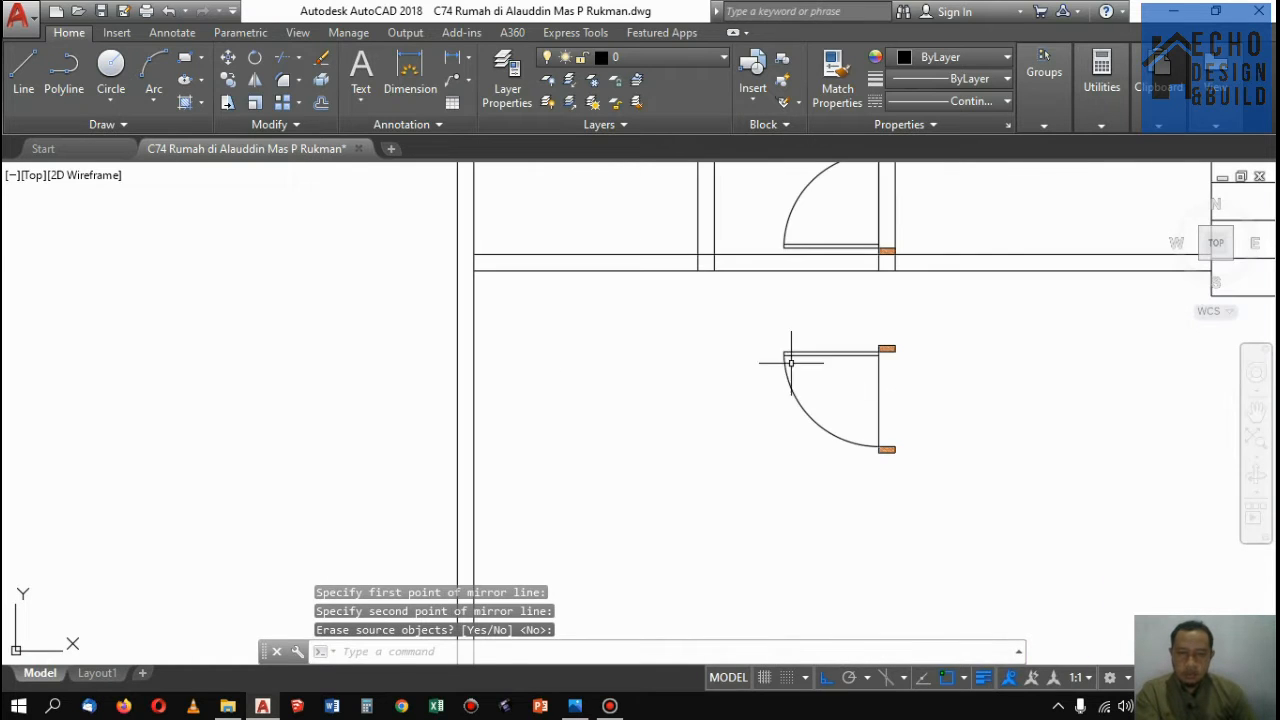
{"action": "left_click", "coordinate": [737, 320]}
{"action": "left_click", "coordinate": [985, 515]}
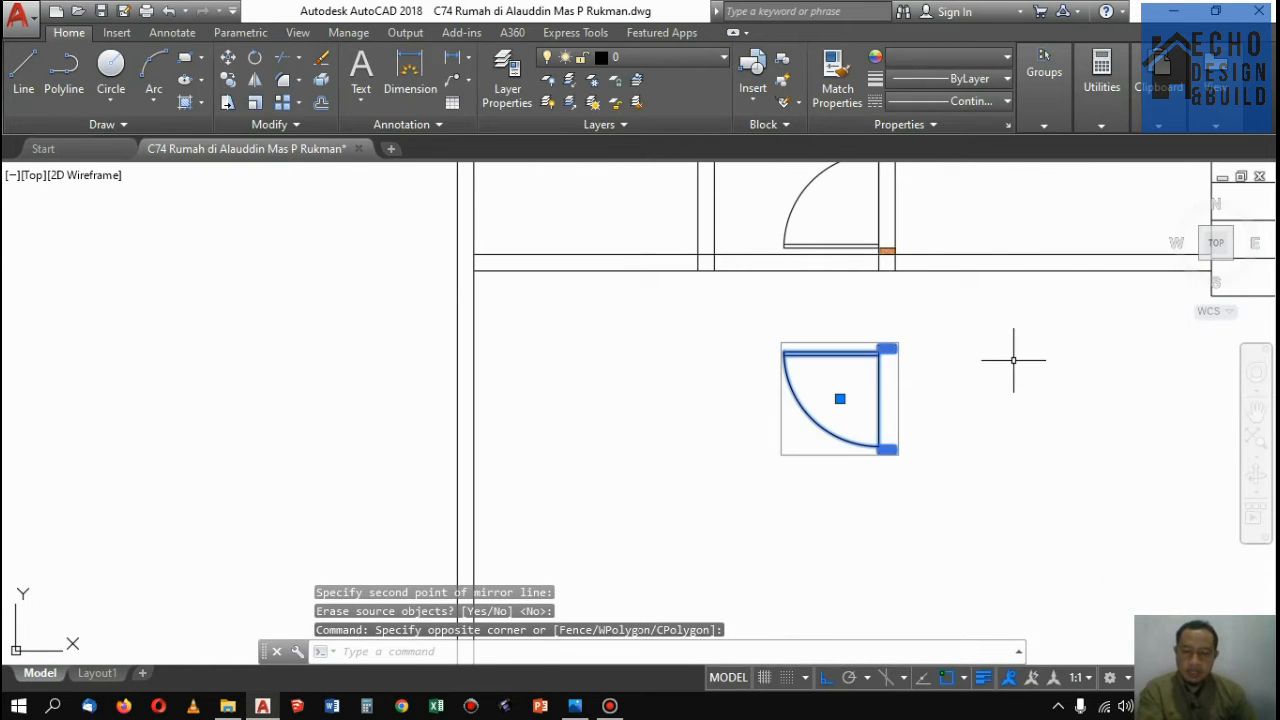
{"action": "type", "text": "ro"}
{"action": "key", "text": "Return"}
{"action": "scroll", "coordinate": [898, 349], "scroll_direction": "up", "scroll_amount": 6}
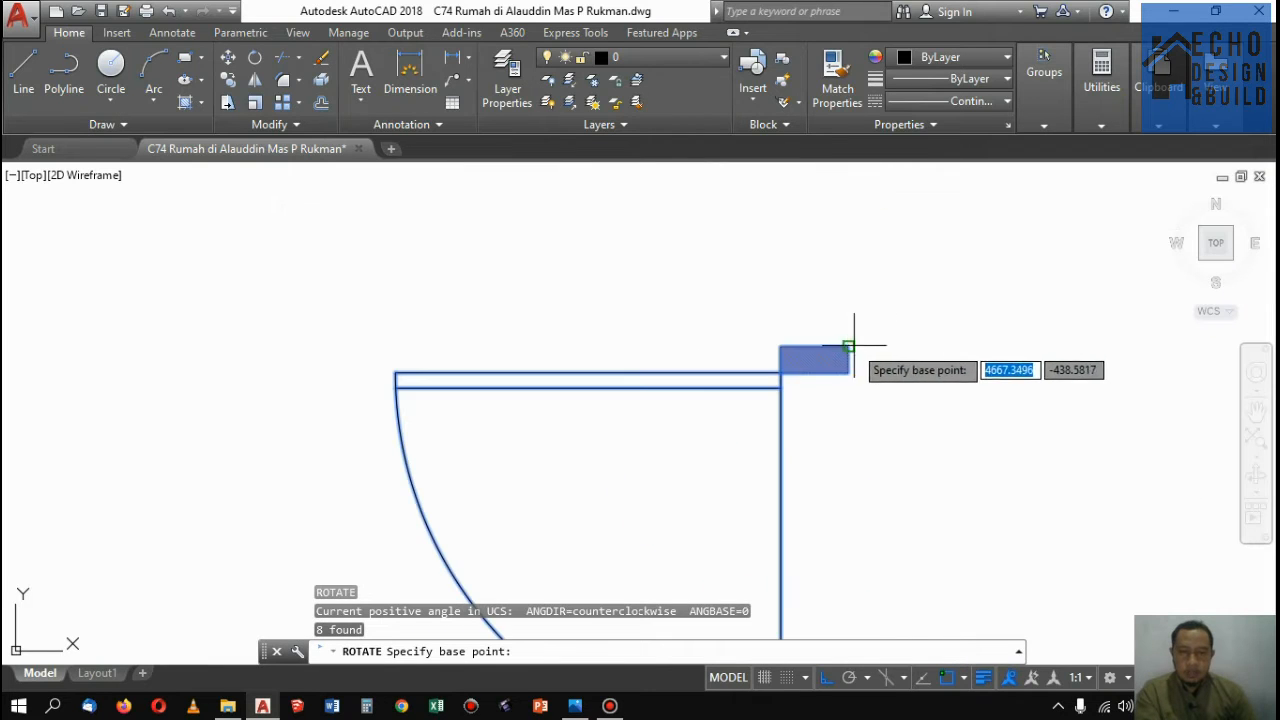
{"action": "left_click", "coordinate": [853, 346]}
{"action": "key", "text": "Return"}
{"action": "scroll", "coordinate": [908, 386], "scroll_direction": "down", "scroll_amount": 5}
{"action": "scroll", "coordinate": [946, 461], "scroll_direction": "up", "scroll_amount": 3}
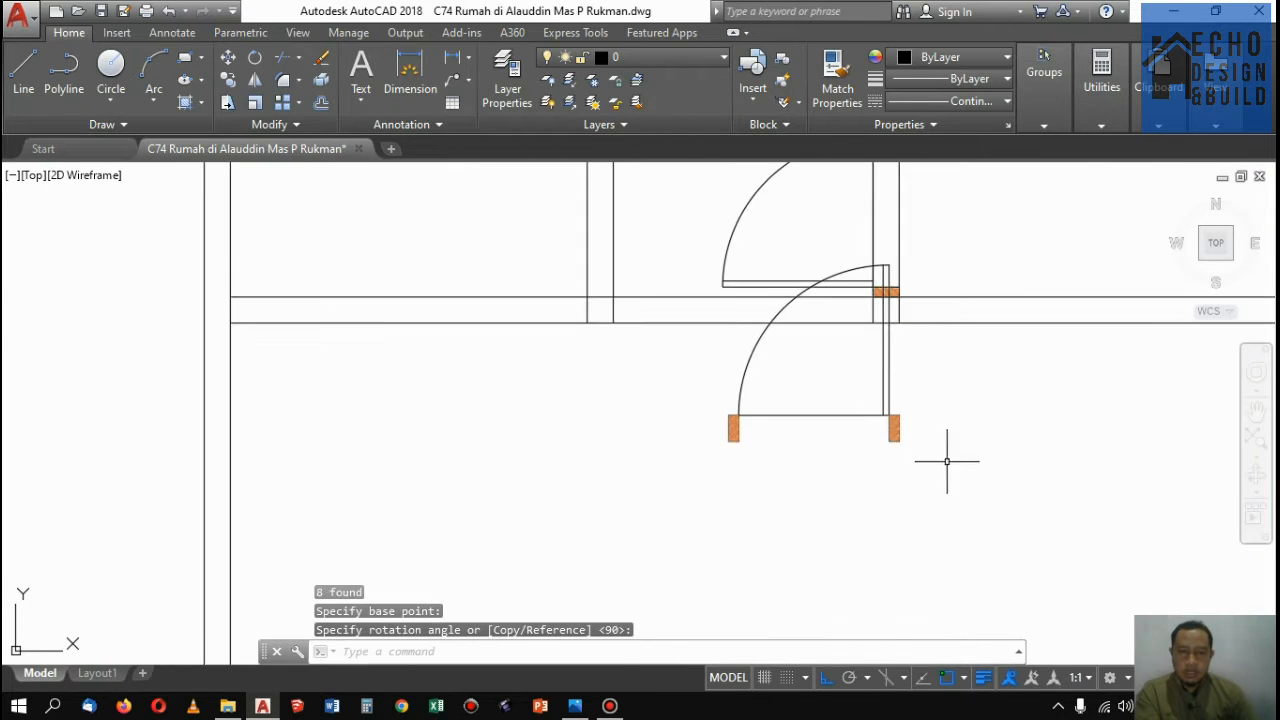
Move the door copy by its right jamb's lower-right corner to where the left partition's left line meets the horizontal wall's lower line
{"action": "left_click", "coordinate": [946, 461]}
{"action": "left_click", "coordinate": [670, 360]}
{"action": "type", "text": "m"}
{"action": "key", "text": "Return"}
{"action": "scroll", "coordinate": [905, 435], "scroll_direction": "up", "scroll_amount": 6}
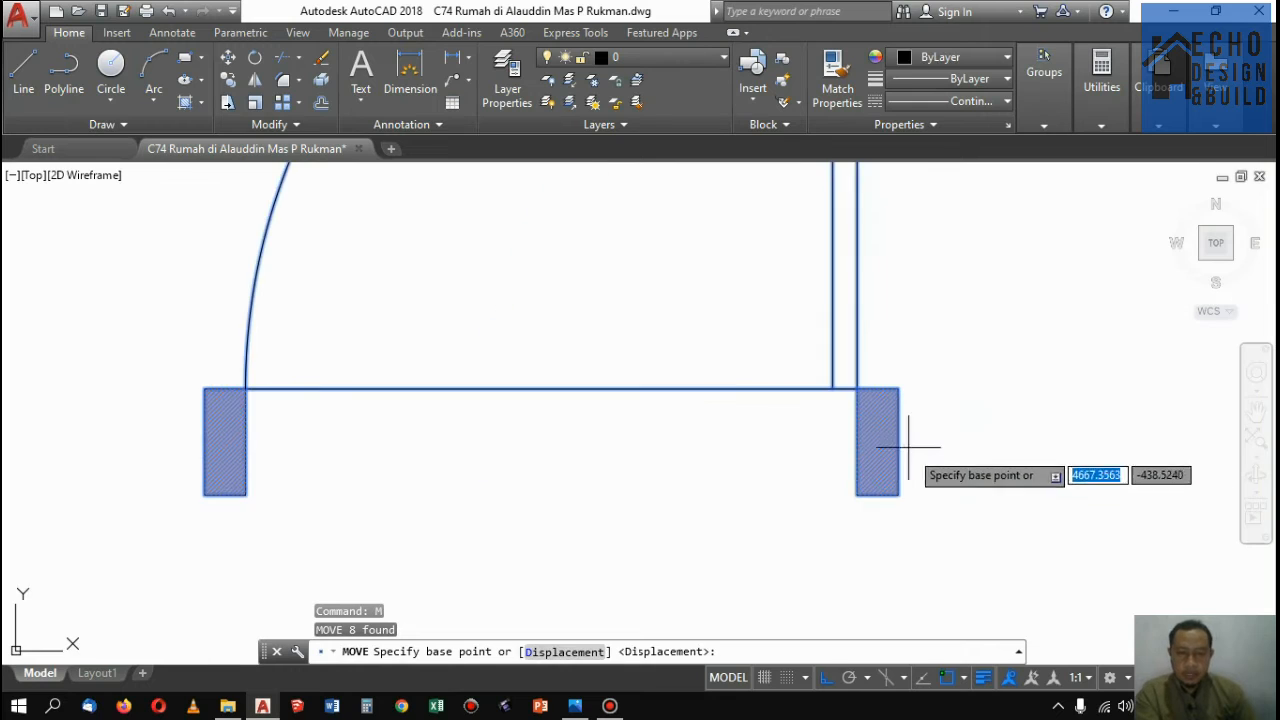
{"action": "left_click", "coordinate": [903, 491]}
{"action": "scroll", "coordinate": [1002, 494], "scroll_direction": "down", "scroll_amount": 8}
{"action": "scroll", "coordinate": [1002, 494], "scroll_direction": "up", "scroll_amount": 5}
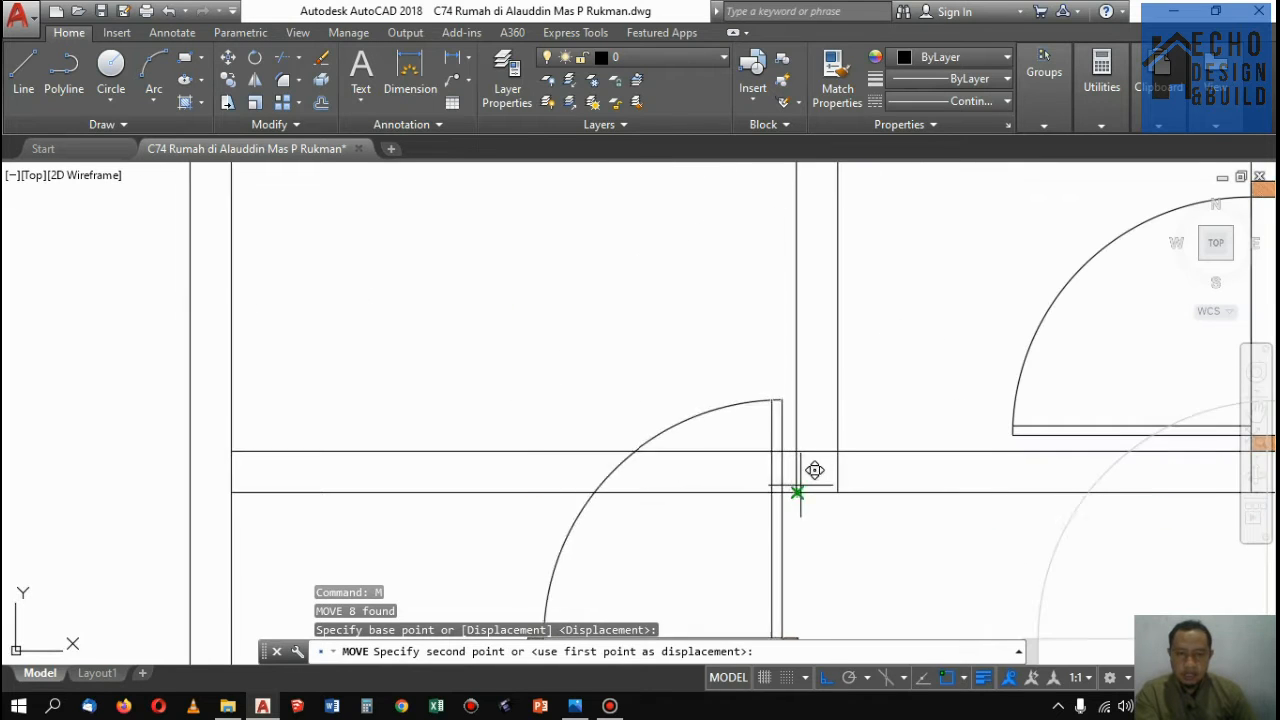
{"action": "left_click", "coordinate": [798, 486]}
{"action": "scroll", "coordinate": [798, 486], "scroll_direction": "down", "scroll_amount": 8}
{"action": "scroll", "coordinate": [918, 405], "scroll_direction": "up", "scroll_amount": 4}
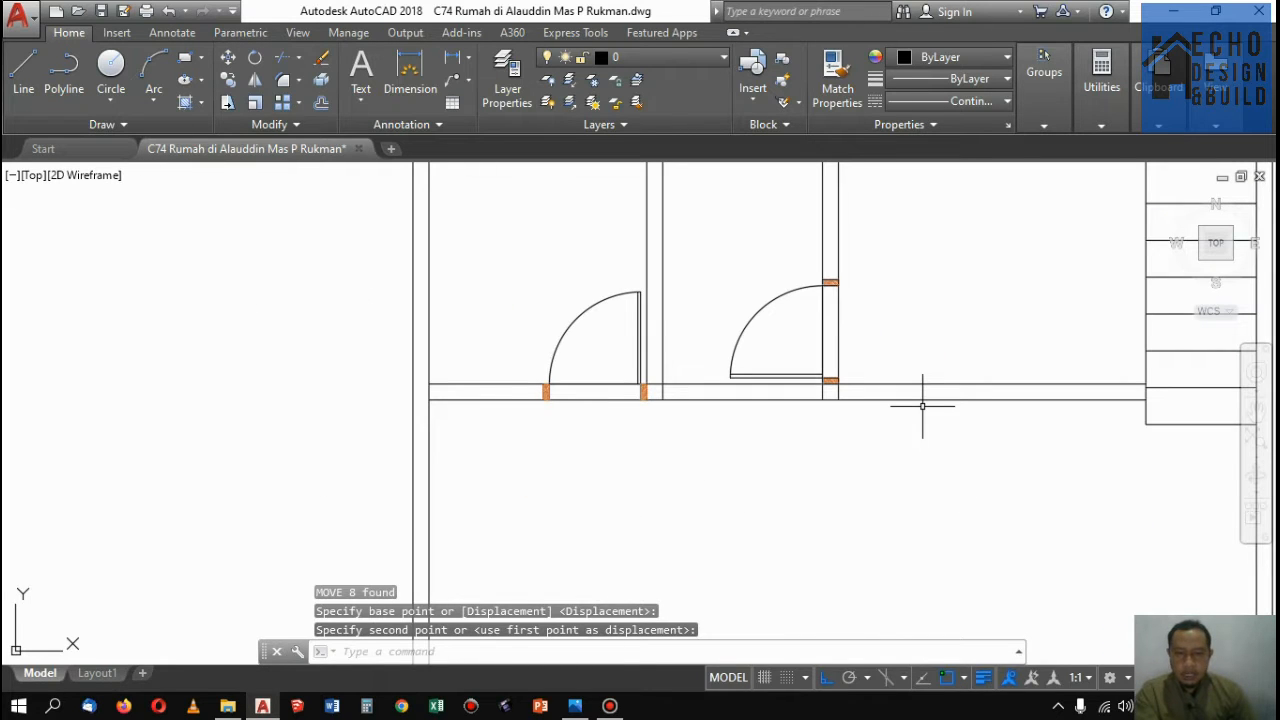
Examine the placed doors, partitions and stairs across the two floor plans
{"action": "scroll", "coordinate": [880, 420], "scroll_direction": "down", "scroll_amount": 2}
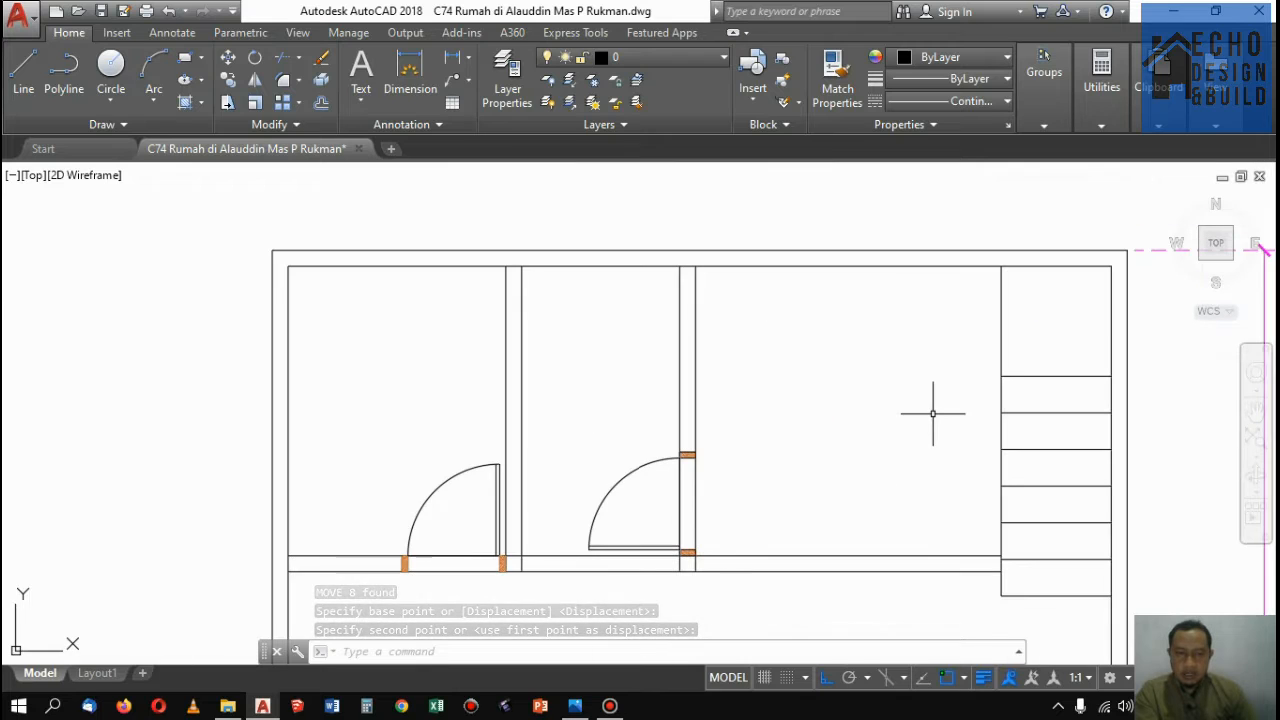
{"action": "scroll", "coordinate": [910, 405], "scroll_direction": "down", "scroll_amount": 8}
{"action": "scroll", "coordinate": [1006, 366], "scroll_direction": "up", "scroll_amount": 6}
{"action": "scroll", "coordinate": [834, 406], "scroll_direction": "down", "scroll_amount": 6}
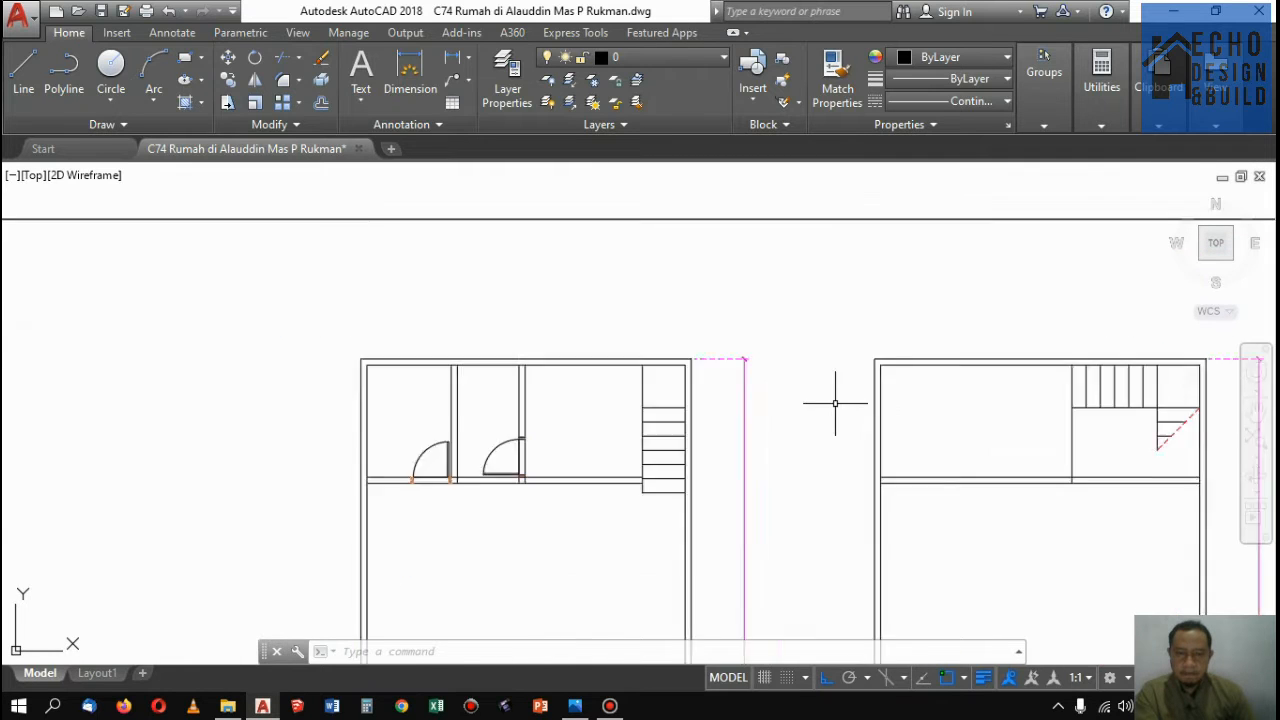
{"action": "scroll", "coordinate": [756, 398], "scroll_direction": "up", "scroll_amount": 4}
{"action": "scroll", "coordinate": [517, 457], "scroll_direction": "up", "scroll_amount": 4}
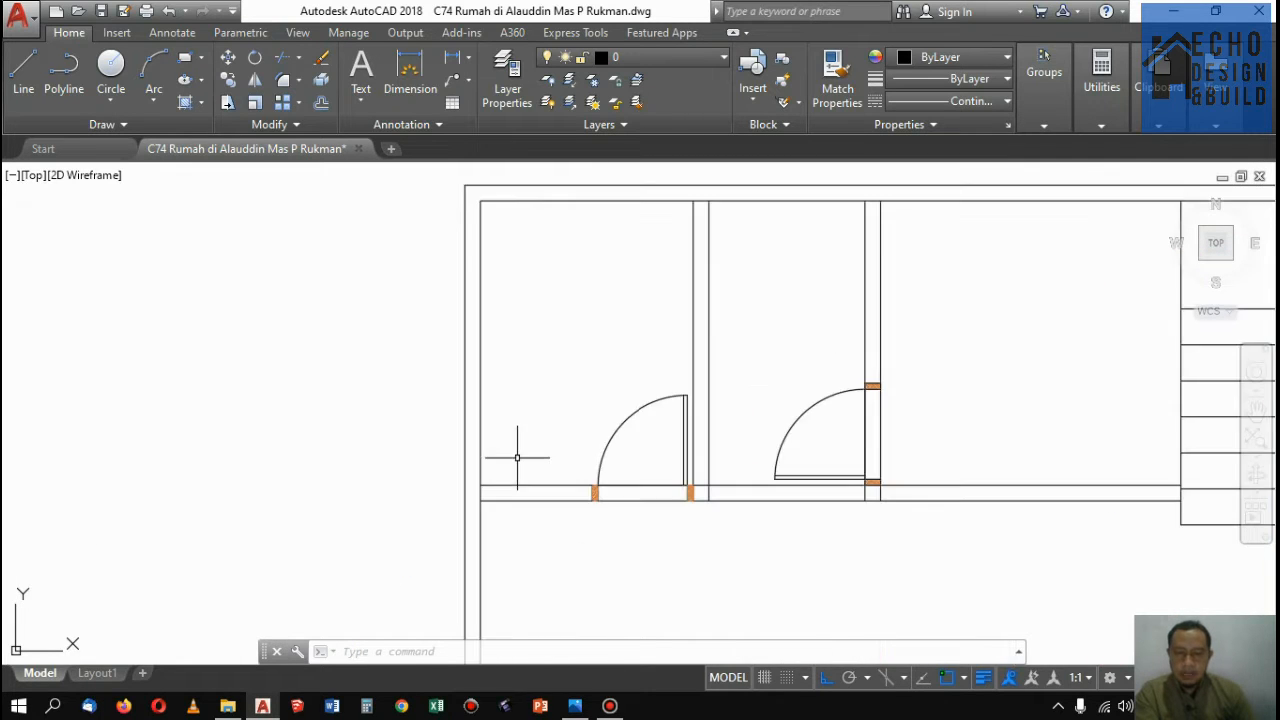
{"action": "scroll", "coordinate": [676, 462], "scroll_direction": "down", "scroll_amount": 6}
{"action": "scroll", "coordinate": [830, 420], "scroll_direction": "up", "scroll_amount": 6}
{"action": "scroll", "coordinate": [966, 400], "scroll_direction": "down", "scroll_amount": 6}
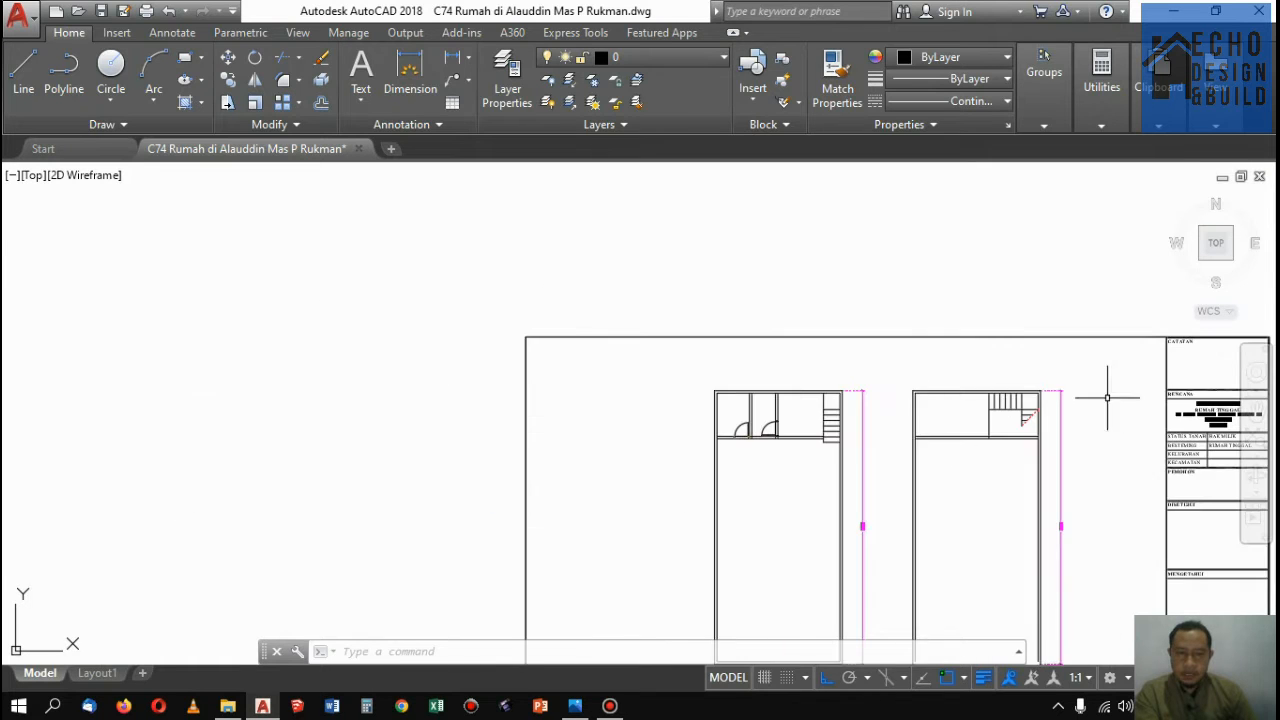
{"action": "scroll", "coordinate": [1103, 400], "scroll_direction": "up", "scroll_amount": 2}
{"action": "scroll", "coordinate": [660, 430], "scroll_direction": "up", "scroll_amount": 2}
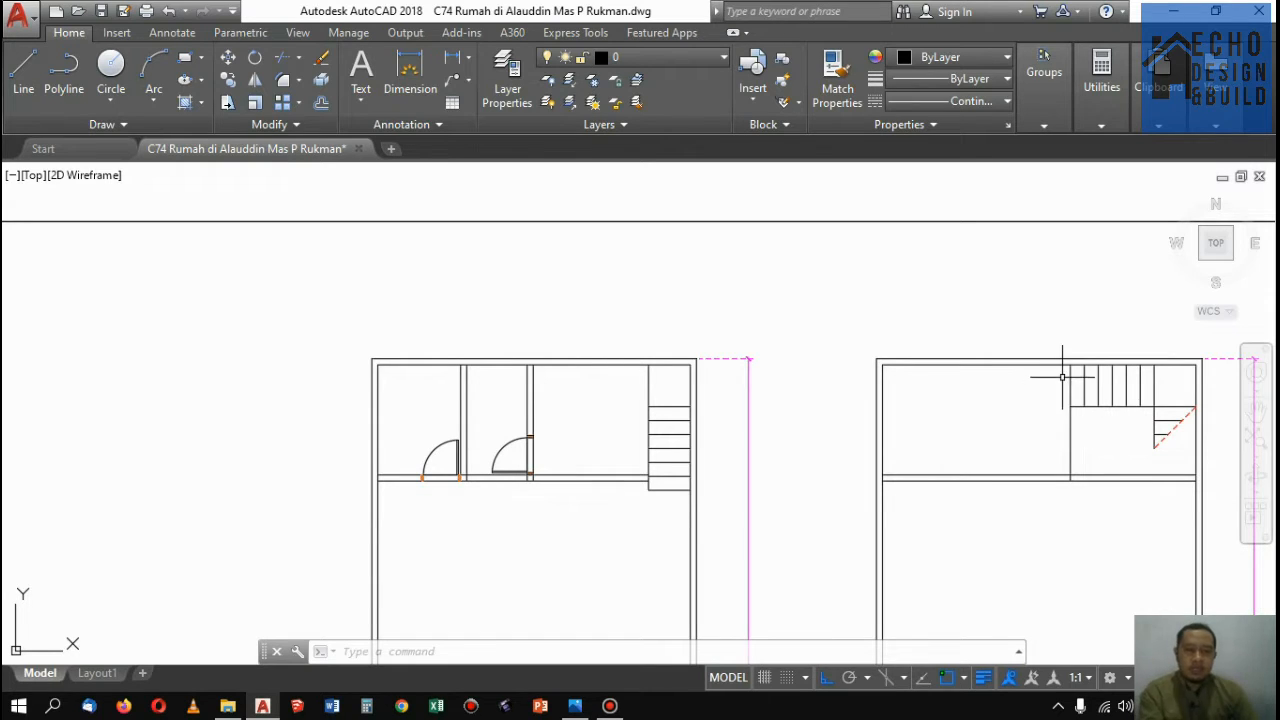
Calculate 14 × 0.25 in Calculator, and close it to return to the AutoCAD drawing
{"action": "left_click", "coordinate": [366, 706]}
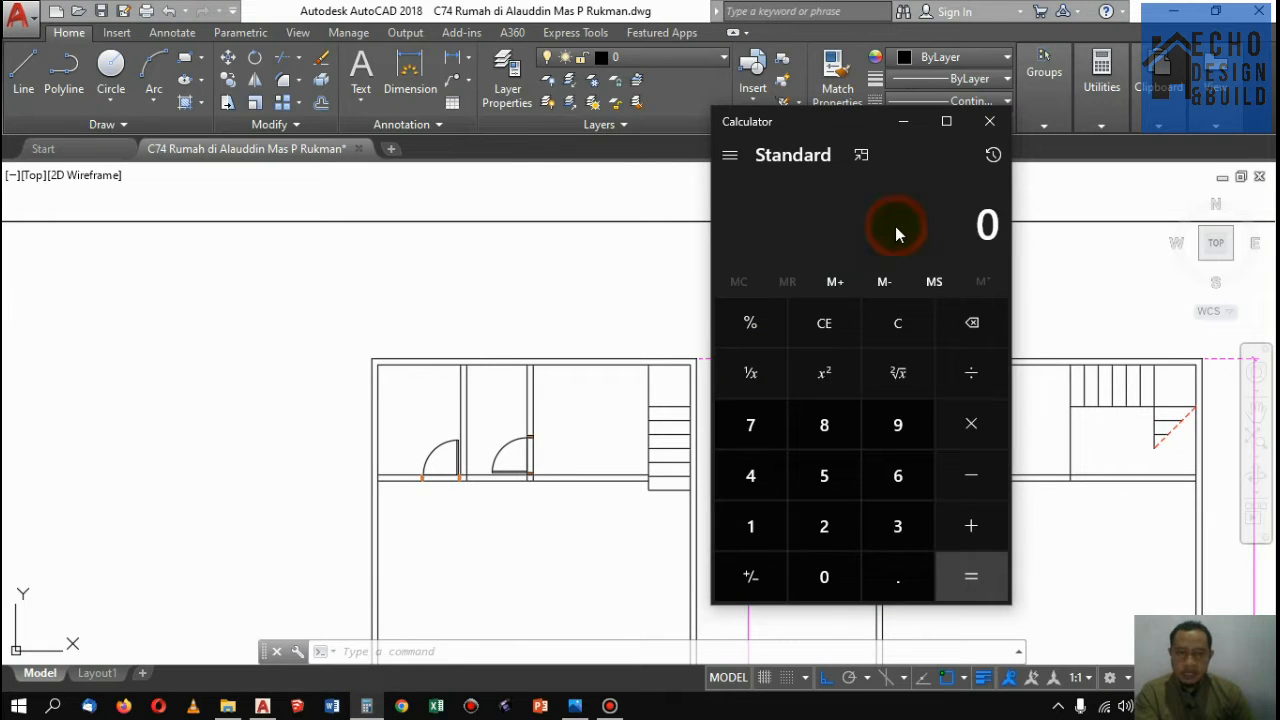
{"action": "type", "text": "14"}
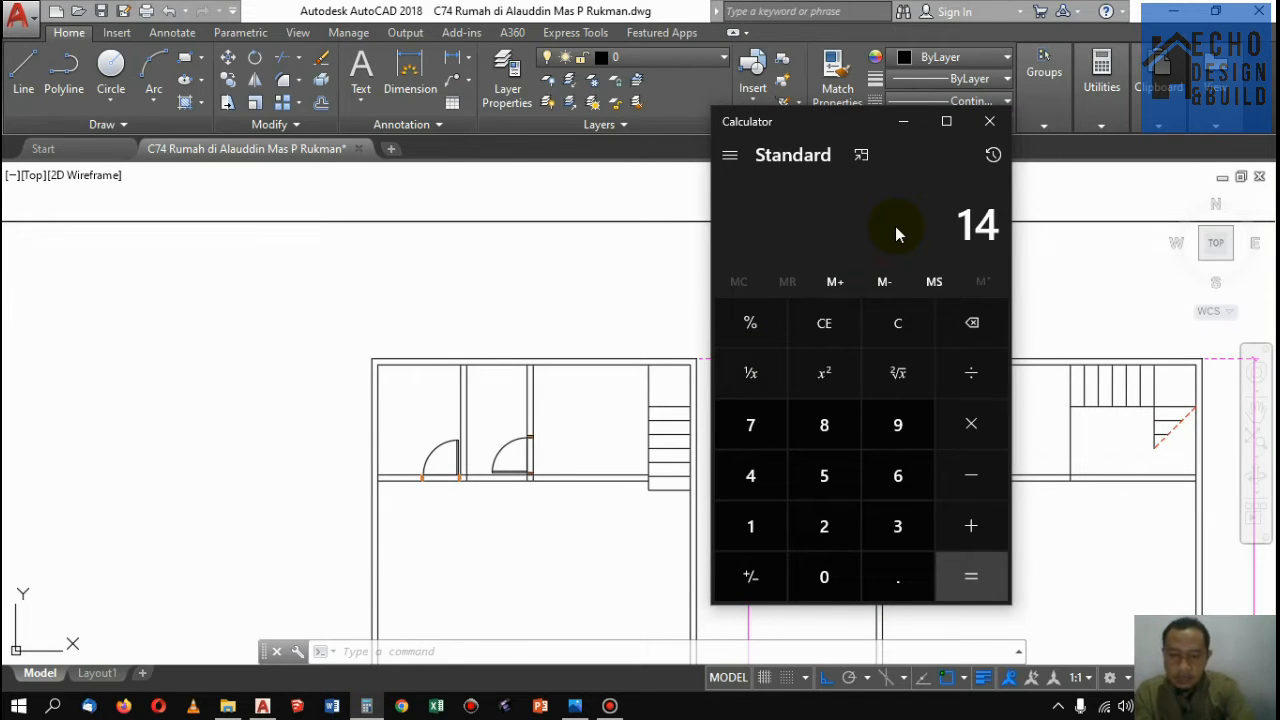
{"action": "type", "text": "*0.2"}
{"action": "type", "text": "5"}
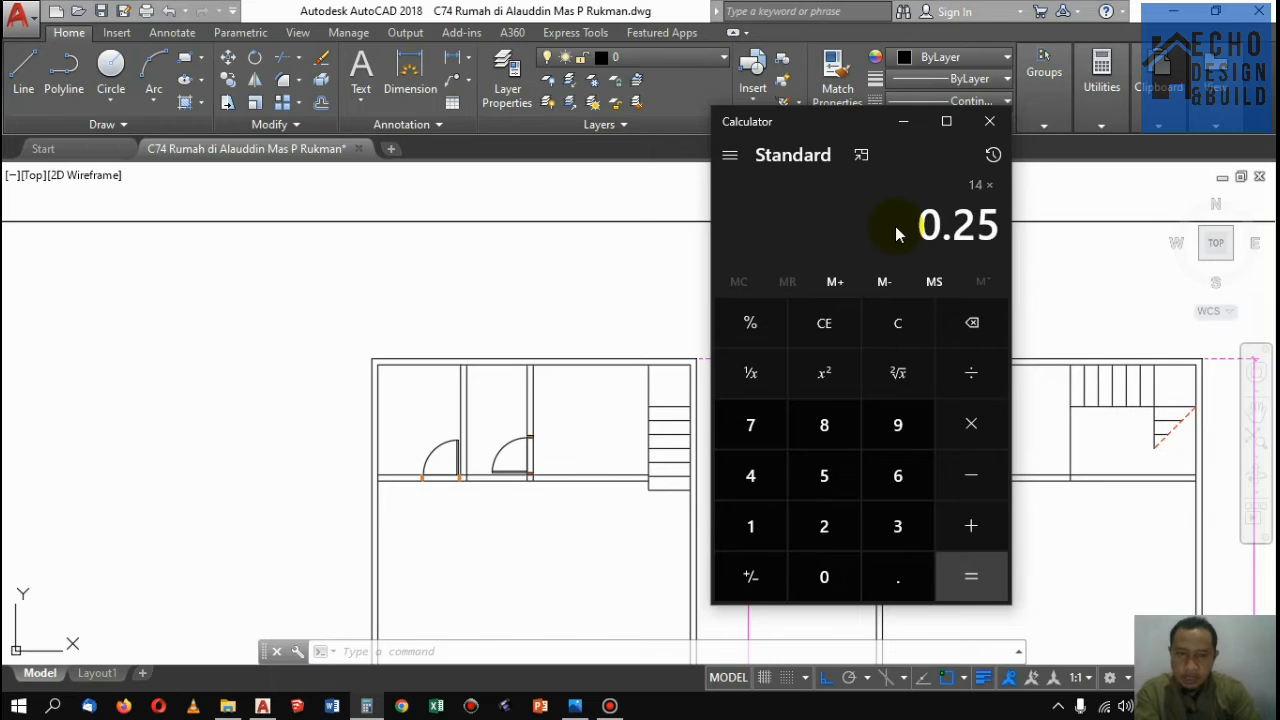
{"action": "key", "text": "Return"}
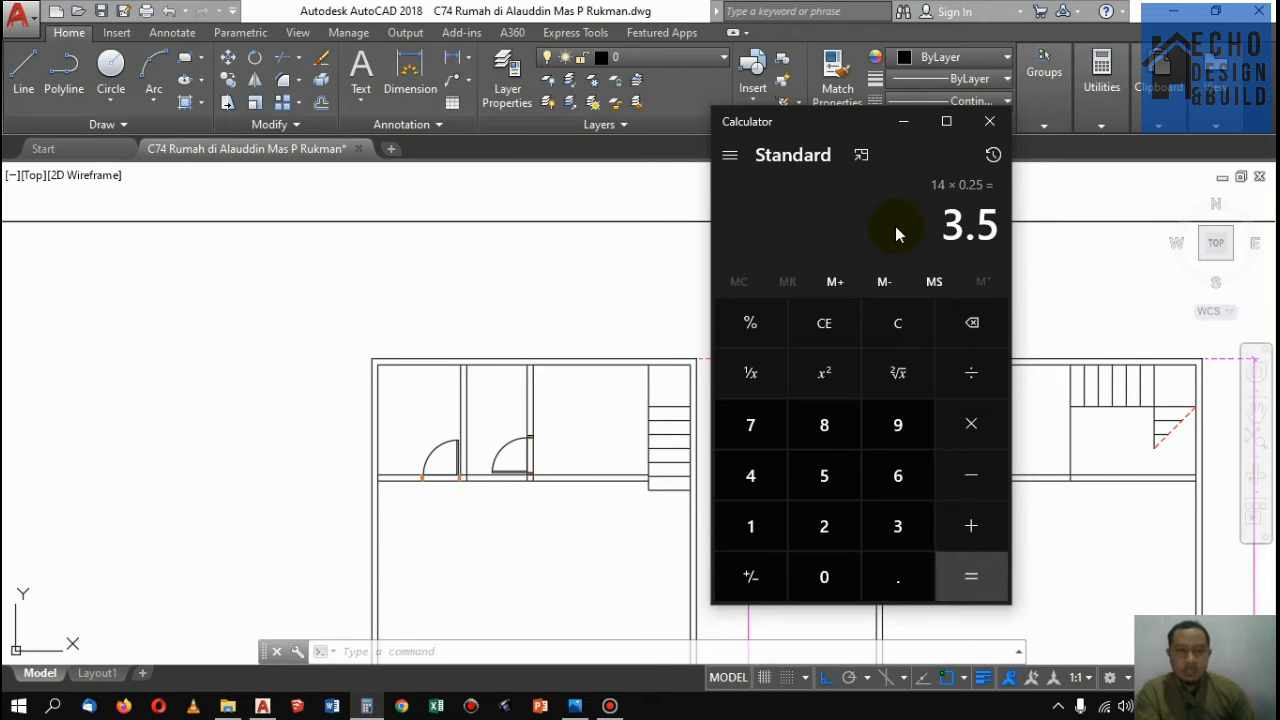
{"action": "left_click", "coordinate": [990, 121]}
Inspect the left floor plan's horizontal wall between the doors and the stairs, comparing it with the second plan
{"action": "scroll", "coordinate": [915, 330], "scroll_direction": "down", "scroll_amount": 5}
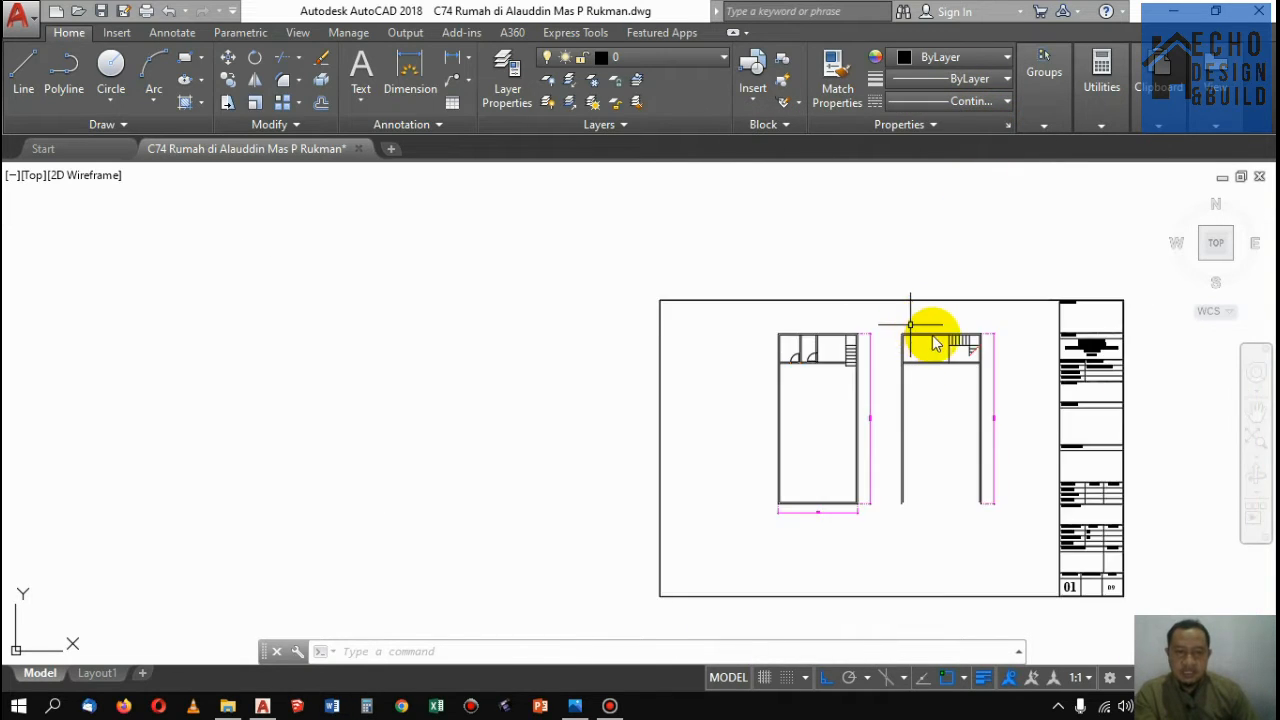
{"action": "scroll", "coordinate": [965, 325], "scroll_direction": "up", "scroll_amount": 5}
{"action": "scroll", "coordinate": [900, 345], "scroll_direction": "down", "scroll_amount": 5}
{"action": "scroll", "coordinate": [878, 362], "scroll_direction": "up", "scroll_amount": 5}
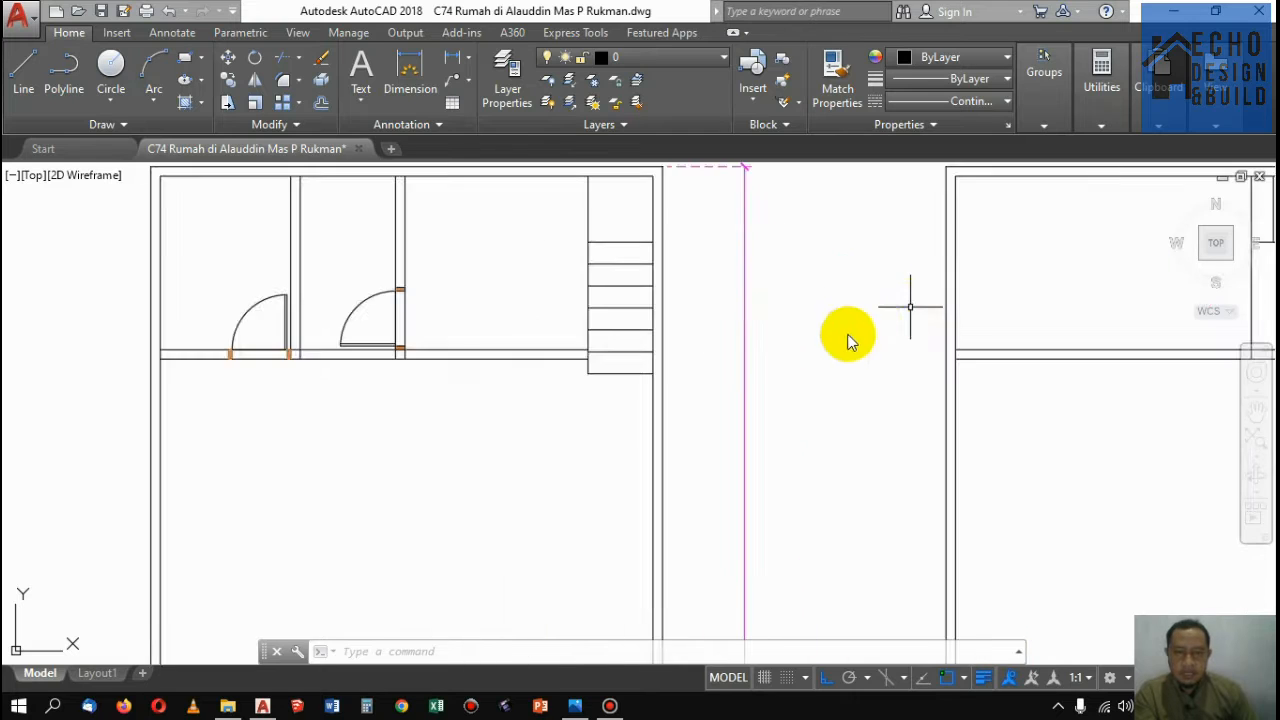
{"action": "scroll", "coordinate": [849, 340], "scroll_direction": "down", "scroll_amount": 5}
{"action": "scroll", "coordinate": [794, 323], "scroll_direction": "up", "scroll_amount": 6}
{"action": "scroll", "coordinate": [740, 372], "scroll_direction": "up", "scroll_amount": 5}
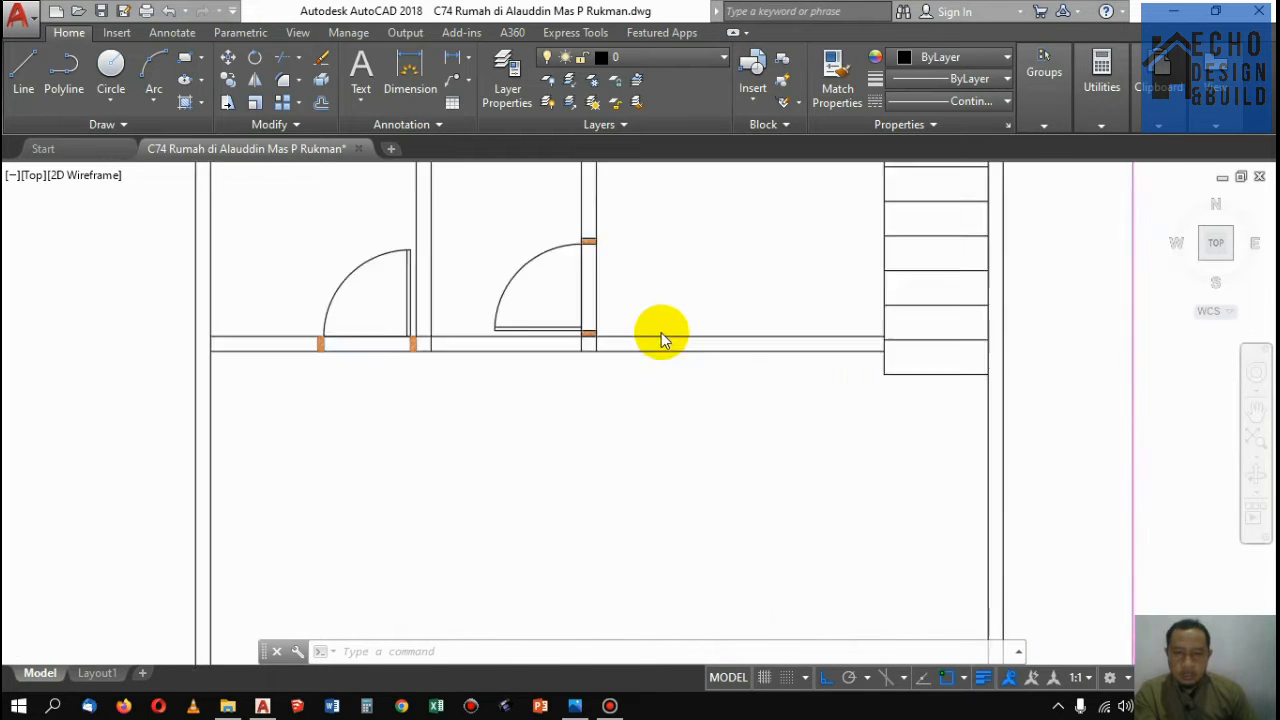
{"action": "scroll", "coordinate": [663, 337], "scroll_direction": "down", "scroll_amount": 5}
{"action": "scroll", "coordinate": [606, 366], "scroll_direction": "up", "scroll_amount": 5}
{"action": "scroll", "coordinate": [650, 325], "scroll_direction": "down", "scroll_amount": 5}
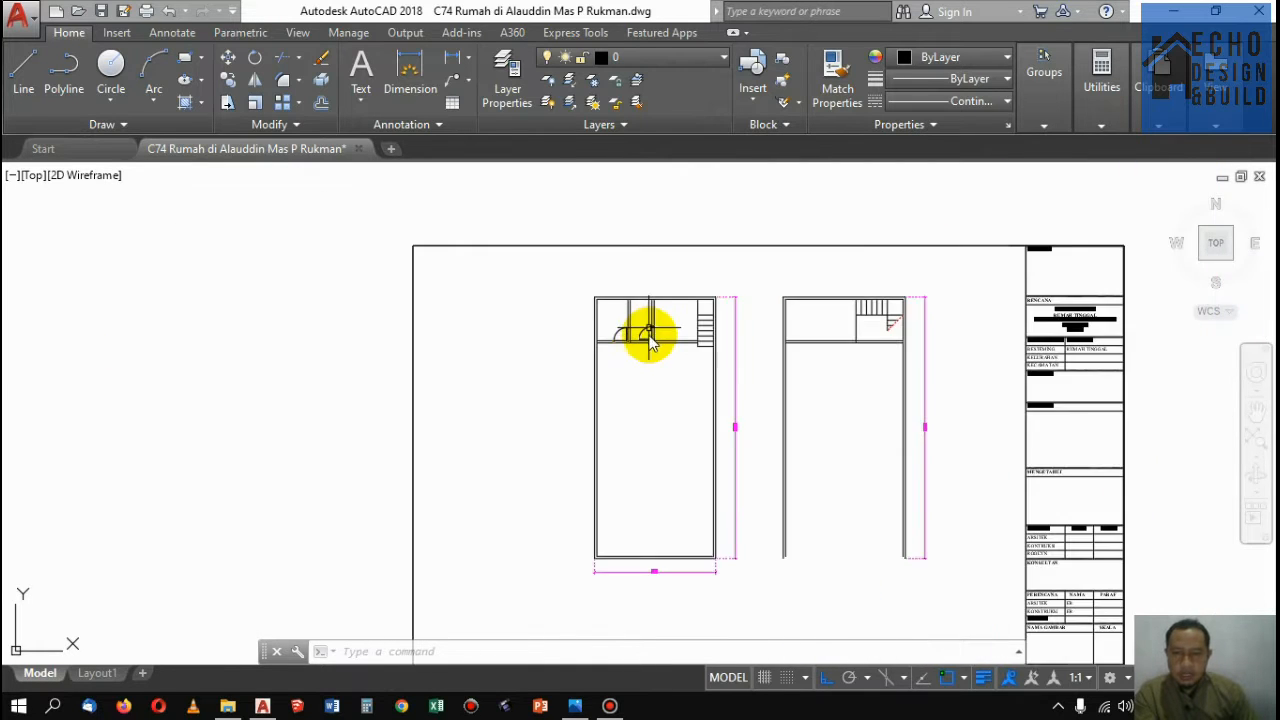
{"action": "scroll", "coordinate": [640, 345], "scroll_direction": "up", "scroll_amount": 3}
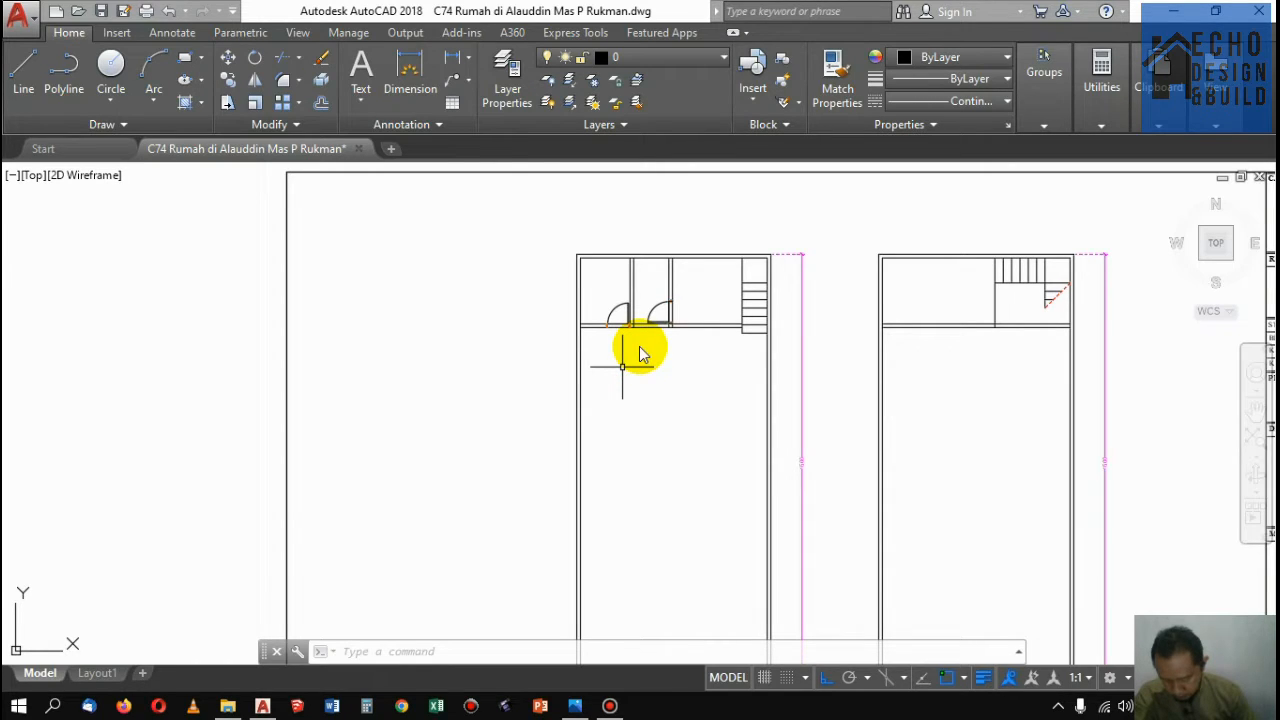
{"action": "scroll", "coordinate": [734, 300], "scroll_direction": "up", "scroll_amount": 6}
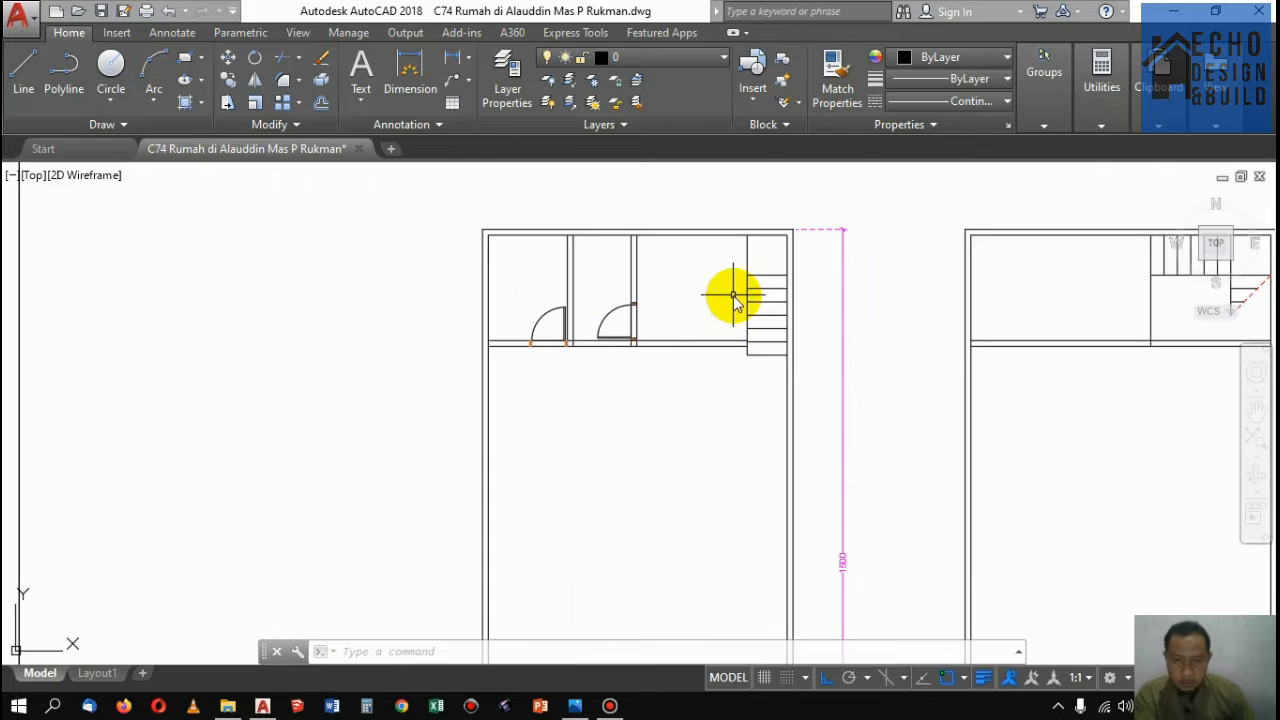
{"action": "scroll", "coordinate": [770, 328], "scroll_direction": "up", "scroll_amount": 2}
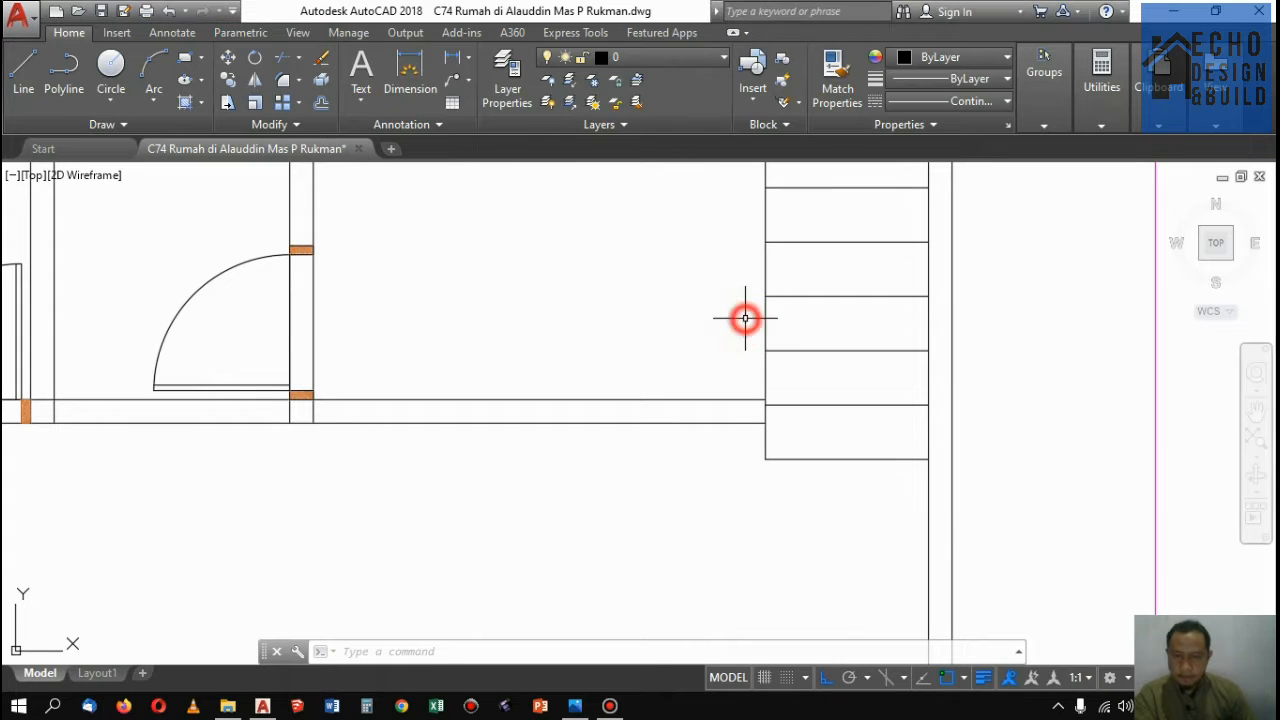
Offset the stairs' left edge line 1.4 to the left, across the horizontal wall
{"action": "type", "text": "o"}
{"action": "key", "text": "Return"}
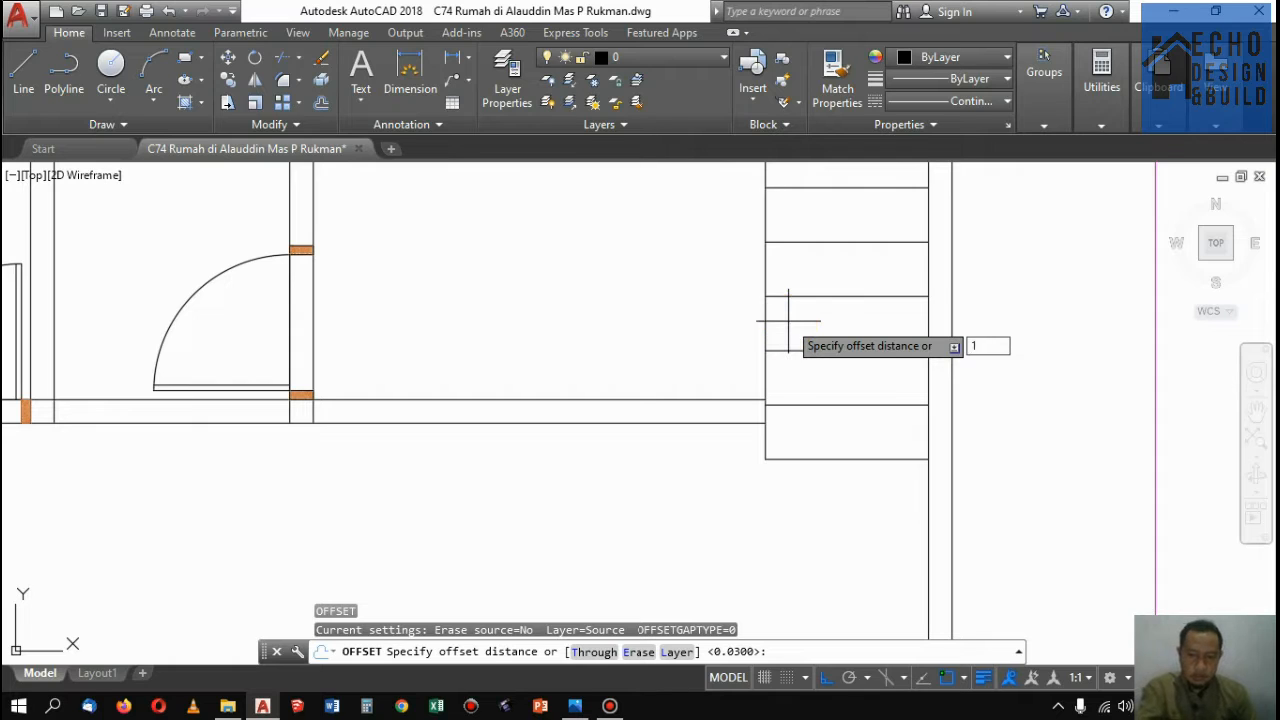
{"action": "type", "text": "1.5"}
{"action": "key", "text": "Return"}
{"action": "left_click", "coordinate": [766, 346]}
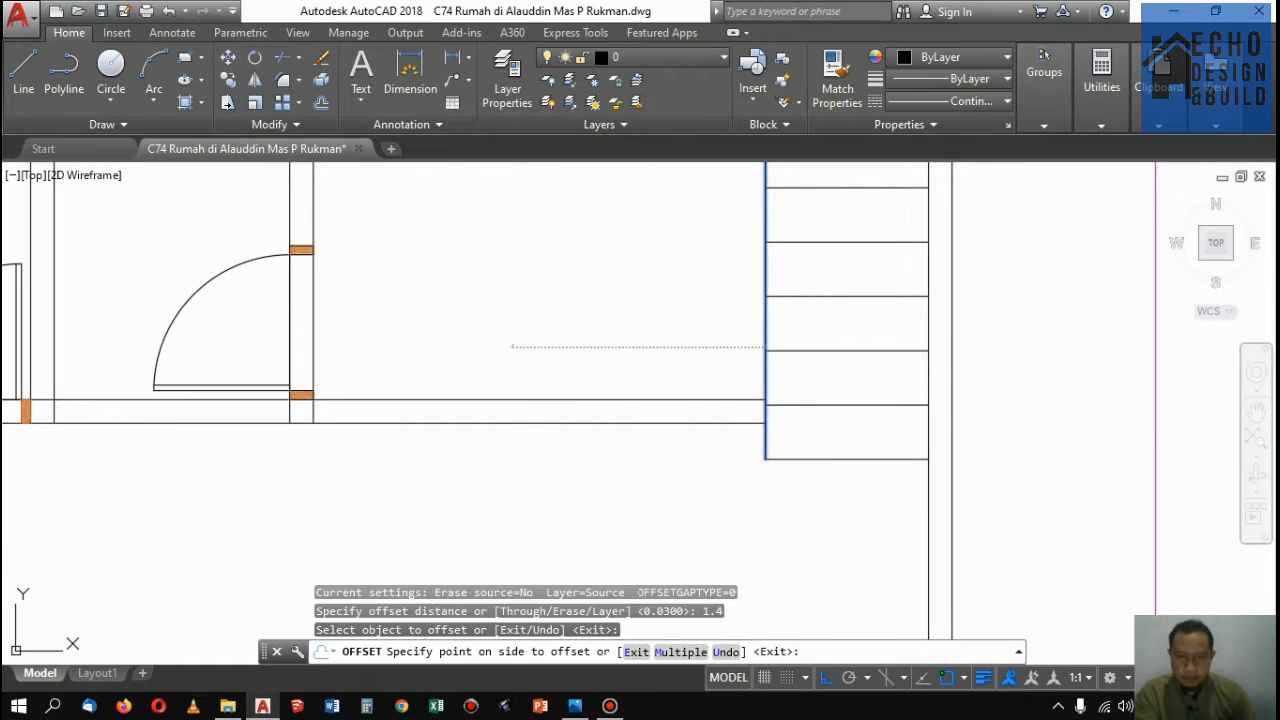
{"action": "left_click", "coordinate": [523, 353]}
{"action": "key", "text": "Return"}
Trim the offset line to the horizontal wall's thickness and remove the wall's upper line between it and the stairs
{"action": "type", "text": "tr"}
{"action": "key", "text": "Return"}
{"action": "scroll", "coordinate": [500, 393], "scroll_direction": "up", "scroll_amount": 4}
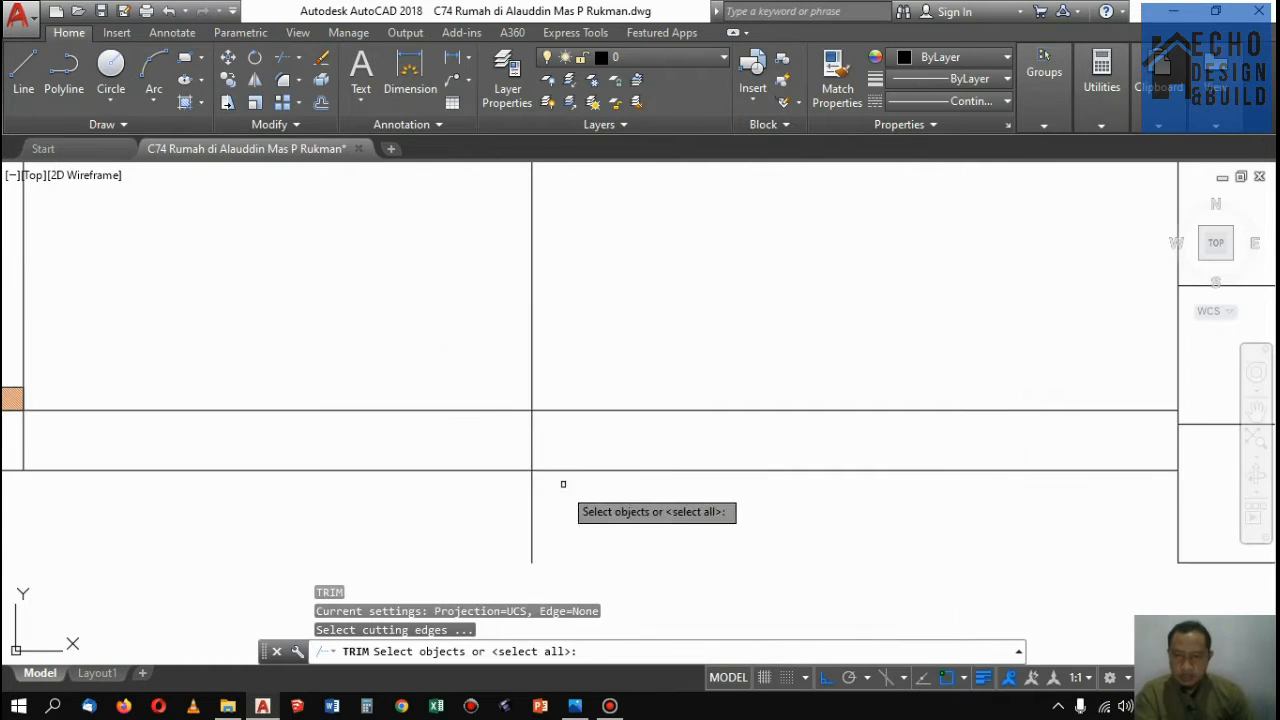
{"action": "left_click", "coordinate": [564, 485]}
{"action": "left_click", "coordinate": [491, 369]}
{"action": "key", "text": "Return"}
{"action": "left_click", "coordinate": [620, 424]}
{"action": "left_click", "coordinate": [565, 350]}
{"action": "scroll", "coordinate": [576, 440], "scroll_direction": "down", "scroll_amount": 4}
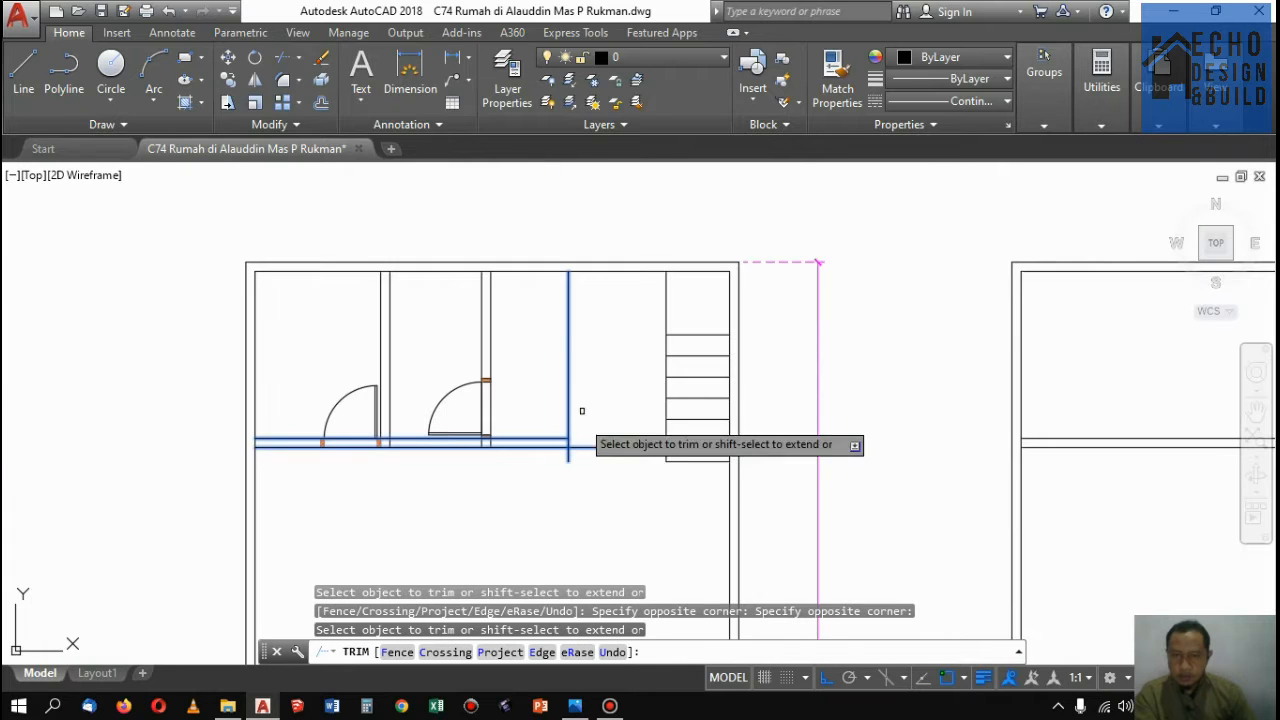
{"action": "left_click", "coordinate": [590, 387]}
{"action": "left_click", "coordinate": [543, 351]}
{"action": "scroll", "coordinate": [547, 463], "scroll_direction": "up", "scroll_amount": 4}
{"action": "left_click", "coordinate": [680, 446]}
{"action": "left_click", "coordinate": [614, 391]}
{"action": "scroll", "coordinate": [682, 364], "scroll_direction": "down", "scroll_amount": 8}
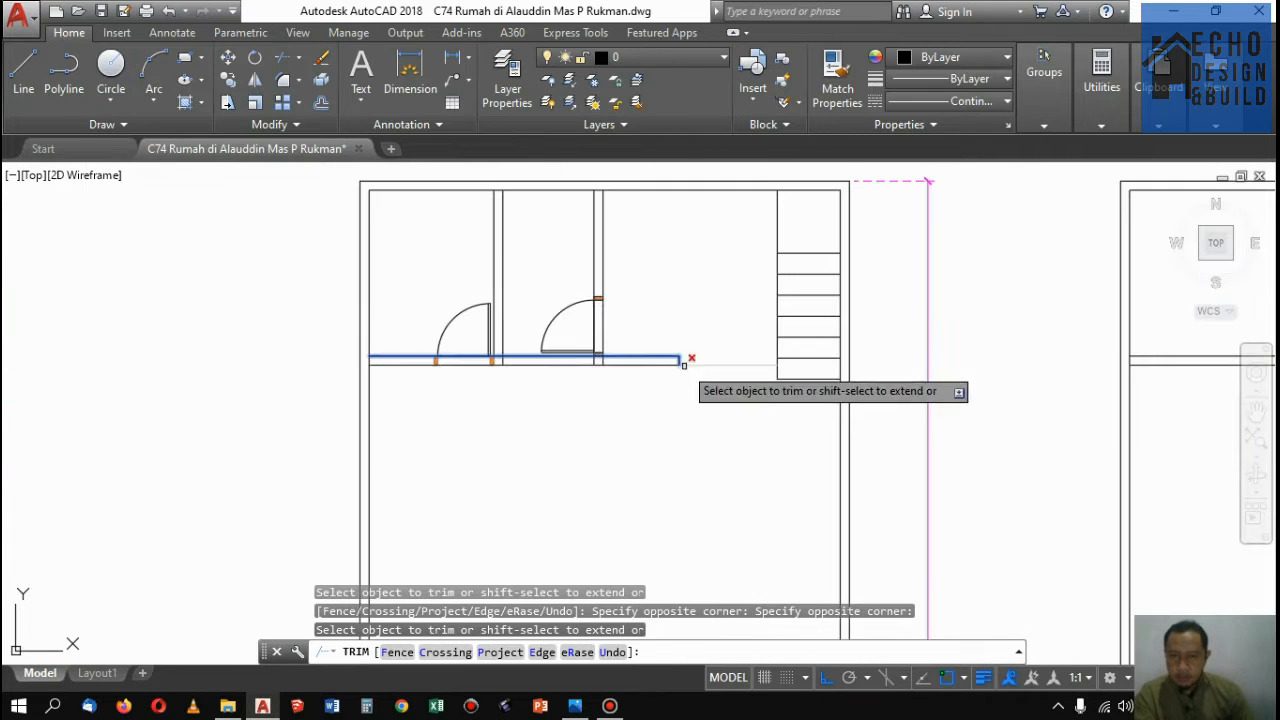
{"action": "key", "text": "Return"}
Offset the short line closing the horizontal wall's right end 1.5 to the left
{"action": "scroll", "coordinate": [628, 354], "scroll_direction": "up", "scroll_amount": 2}
{"action": "scroll", "coordinate": [692, 288], "scroll_direction": "down", "scroll_amount": 6}
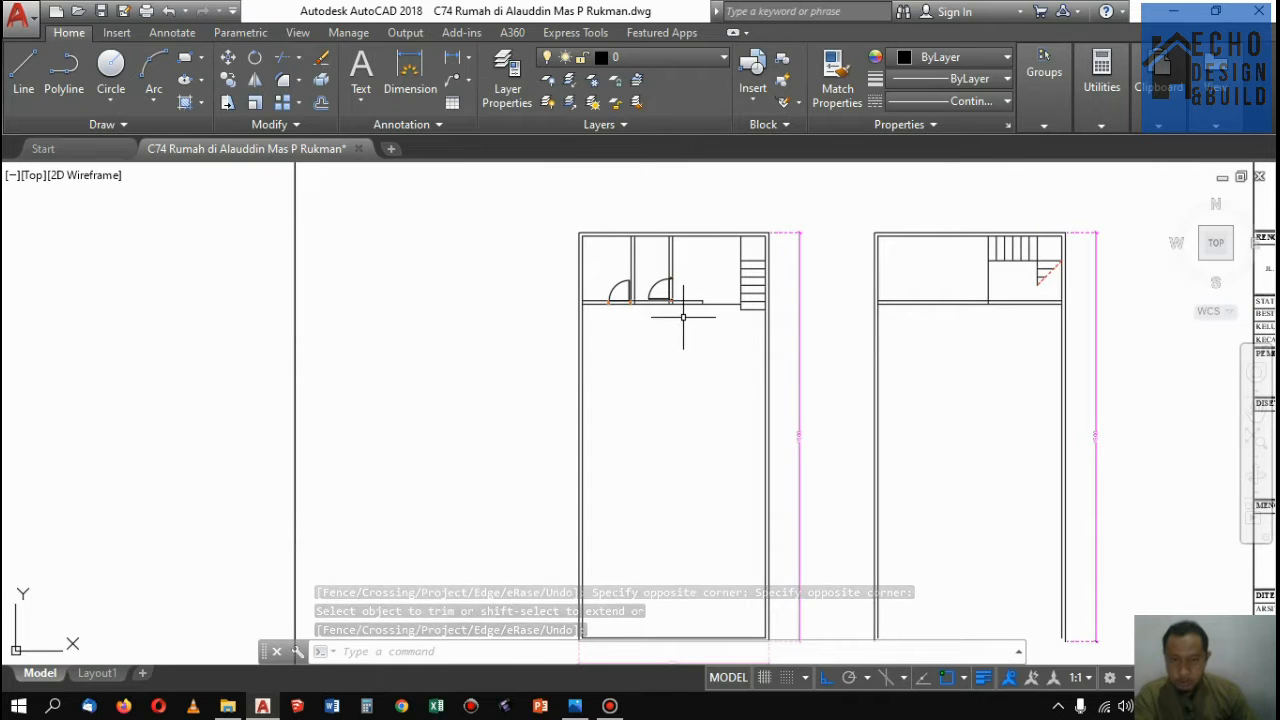
{"action": "scroll", "coordinate": [690, 290], "scroll_direction": "up", "scroll_amount": 6}
{"action": "scroll", "coordinate": [730, 323], "scroll_direction": "up", "scroll_amount": 2}
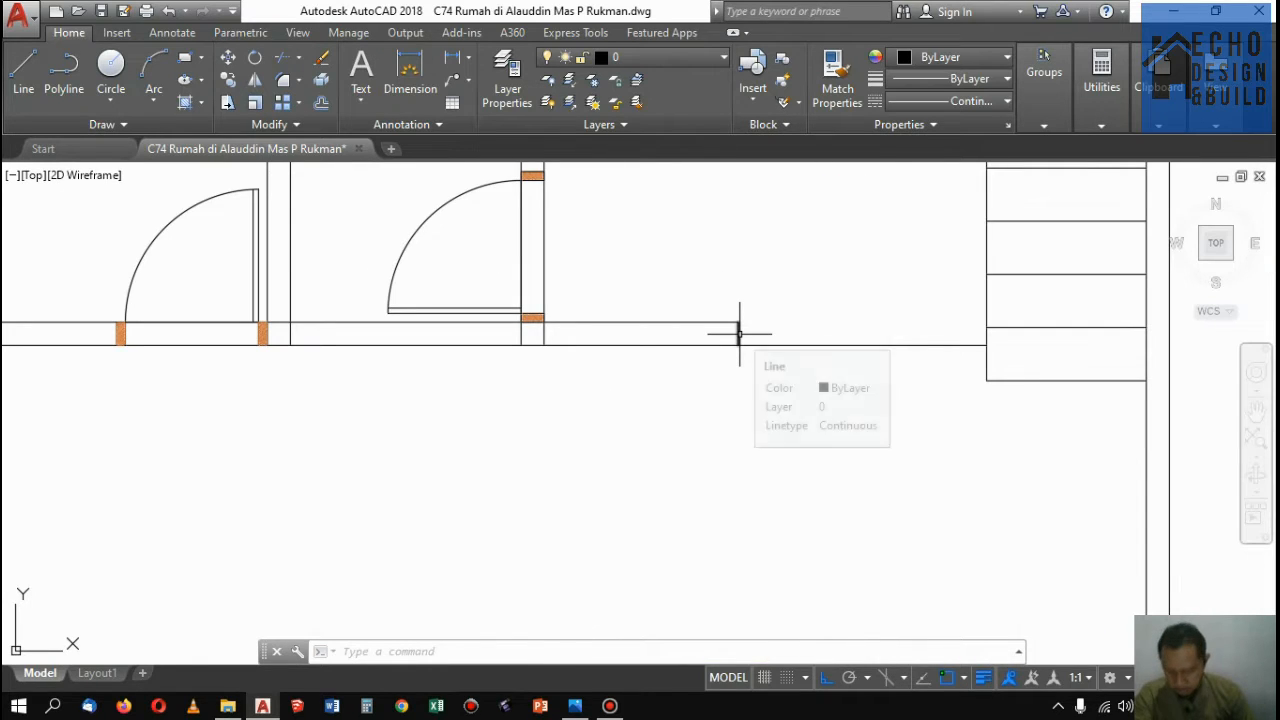
{"action": "scroll", "coordinate": [740, 325], "scroll_direction": "up", "scroll_amount": 2}
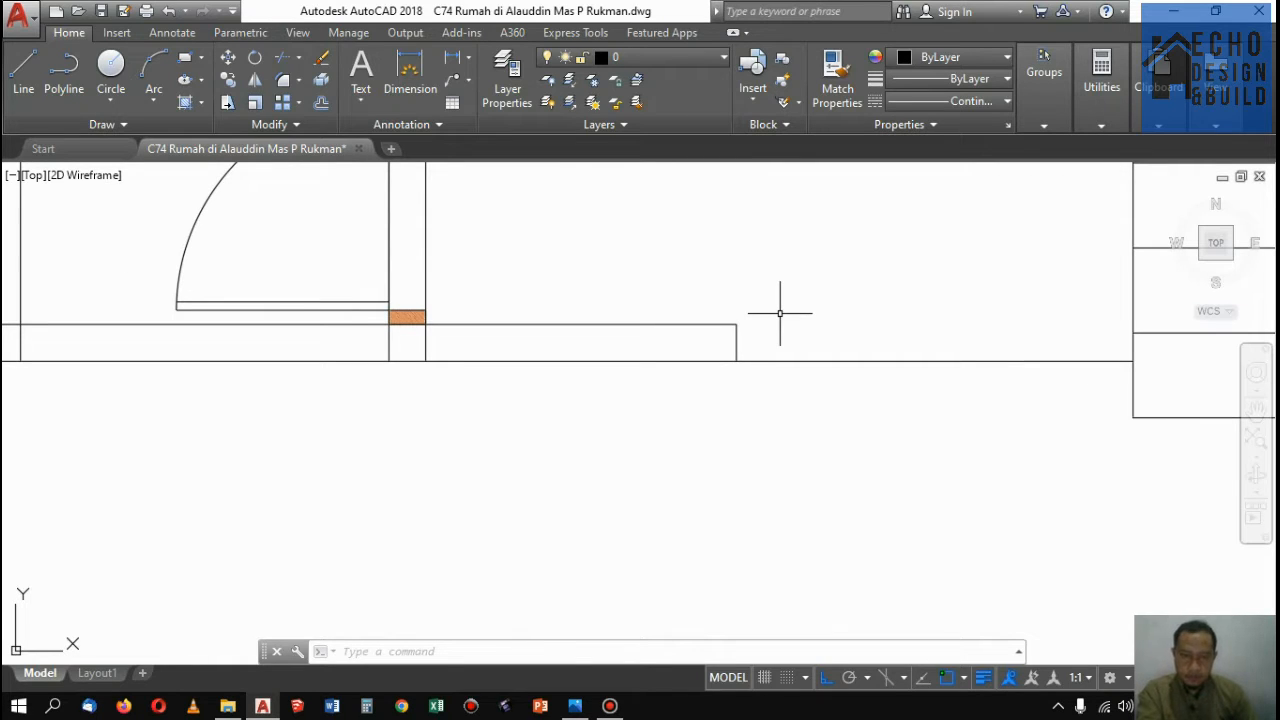
{"action": "type", "text": "o"}
{"action": "key", "text": "Return"}
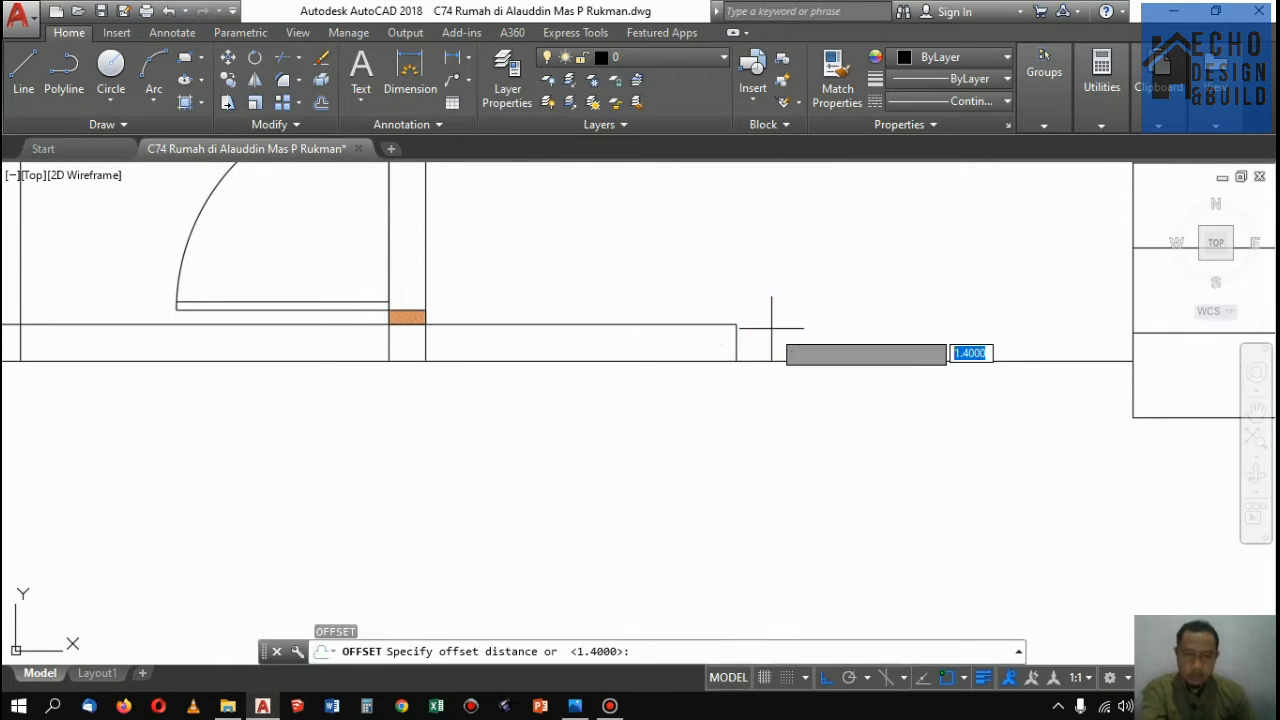
{"action": "type", "text": "1.5"}
{"action": "key", "text": "Return"}
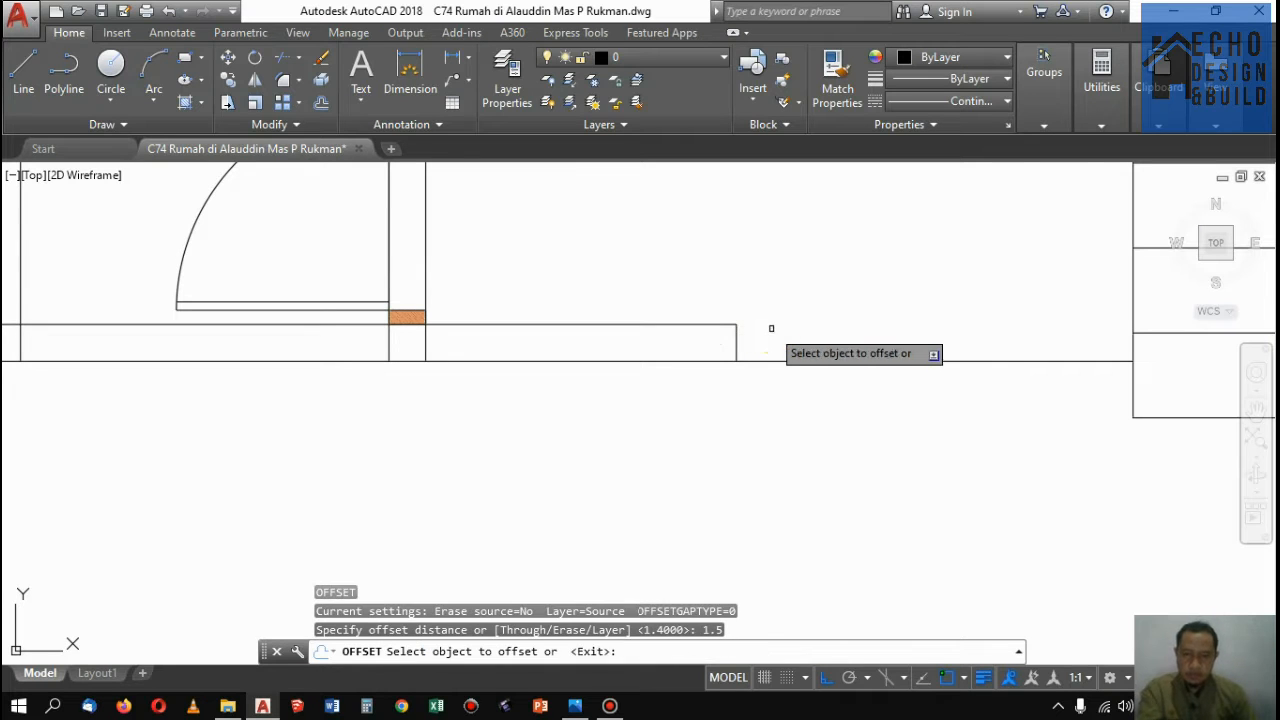
{"action": "left_click", "coordinate": [737, 340]}
{"action": "left_click", "coordinate": [461, 415]}
{"action": "scroll", "coordinate": [612, 374], "scroll_direction": "down", "scroll_amount": 6}
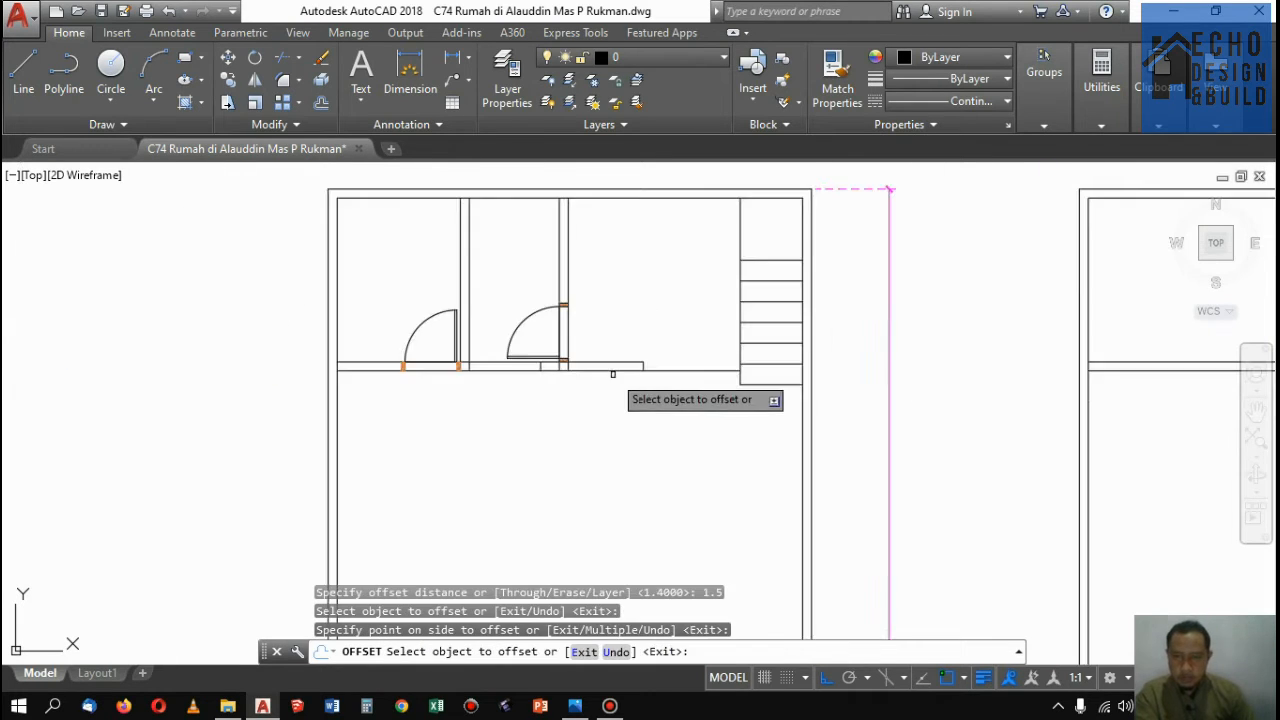
{"action": "key", "text": "Return"}
Stretch the lower end of the offset short line about 8 m straight down into the large room
{"action": "scroll", "coordinate": [547, 368], "scroll_direction": "up", "scroll_amount": 8}
{"action": "left_click", "coordinate": [528, 349]}
{"action": "left_click", "coordinate": [415, 352]}
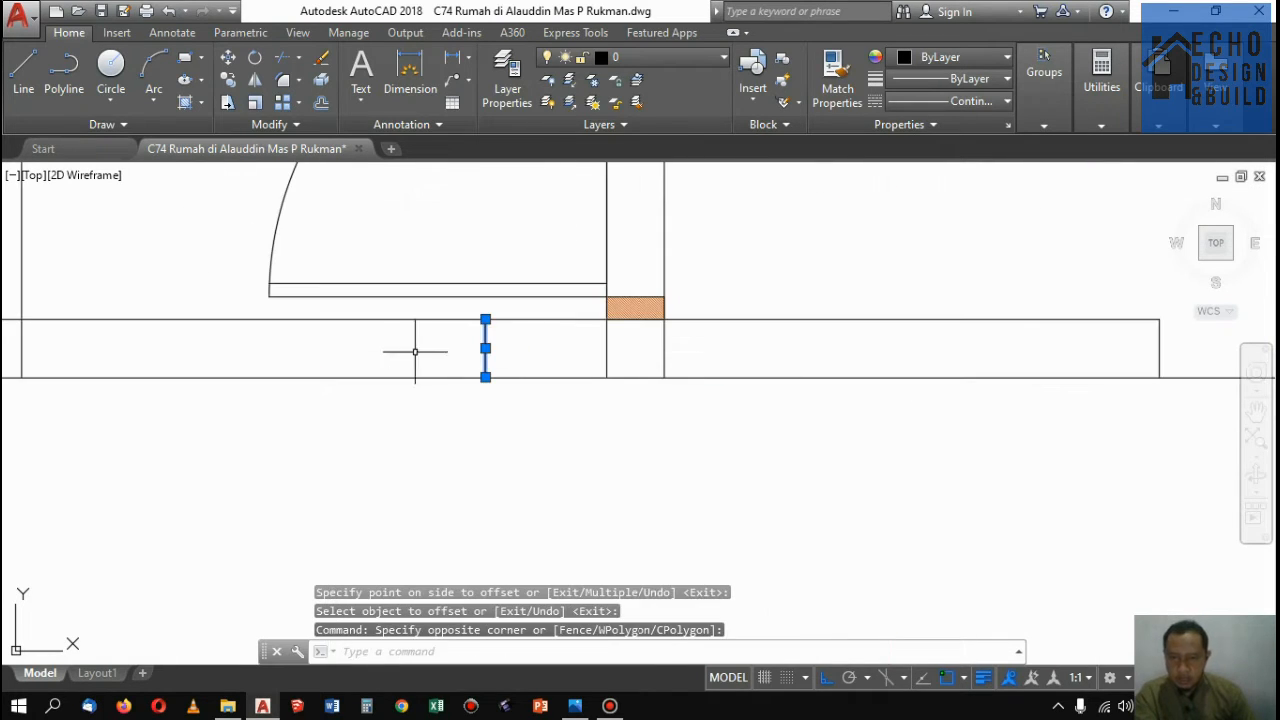
{"action": "left_click", "coordinate": [485, 376]}
{"action": "scroll", "coordinate": [486, 360], "scroll_direction": "down", "scroll_amount": 5}
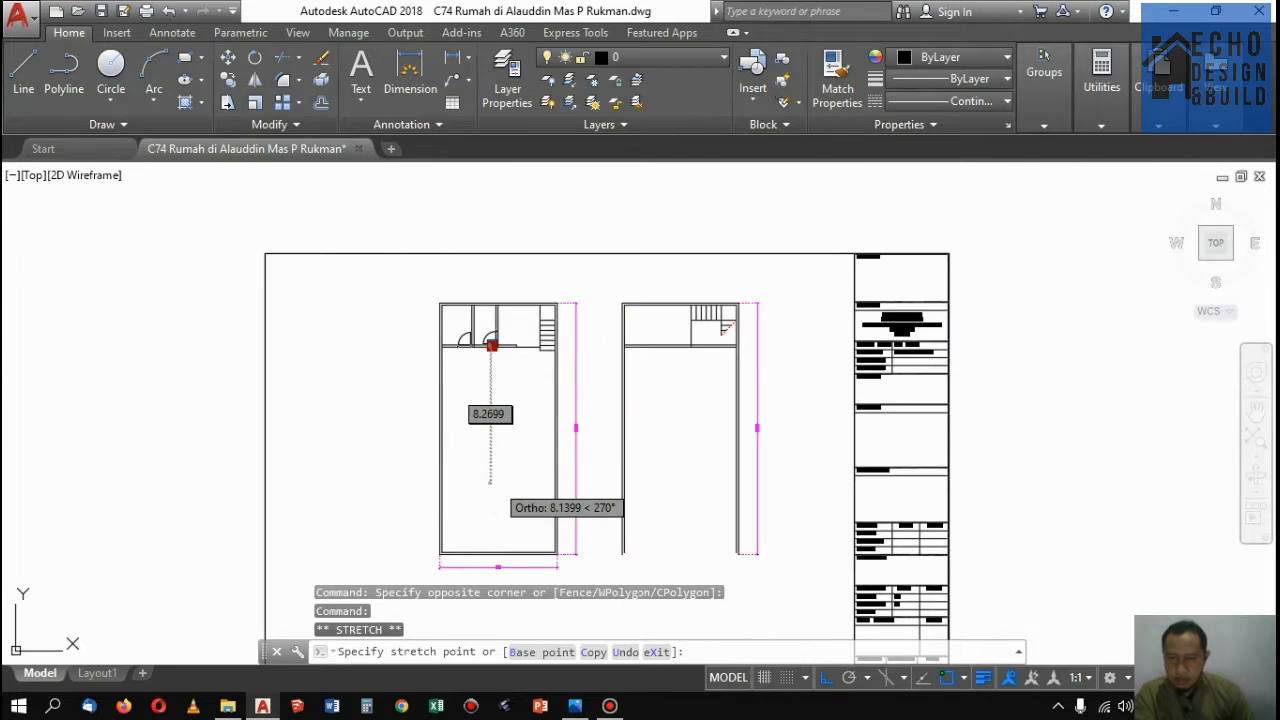
{"action": "key", "text": "Escape"}
Offset the long vertical line in the large room 0.13 to the left to form a partition wall
{"action": "scroll", "coordinate": [494, 345], "scroll_direction": "up", "scroll_amount": 10}
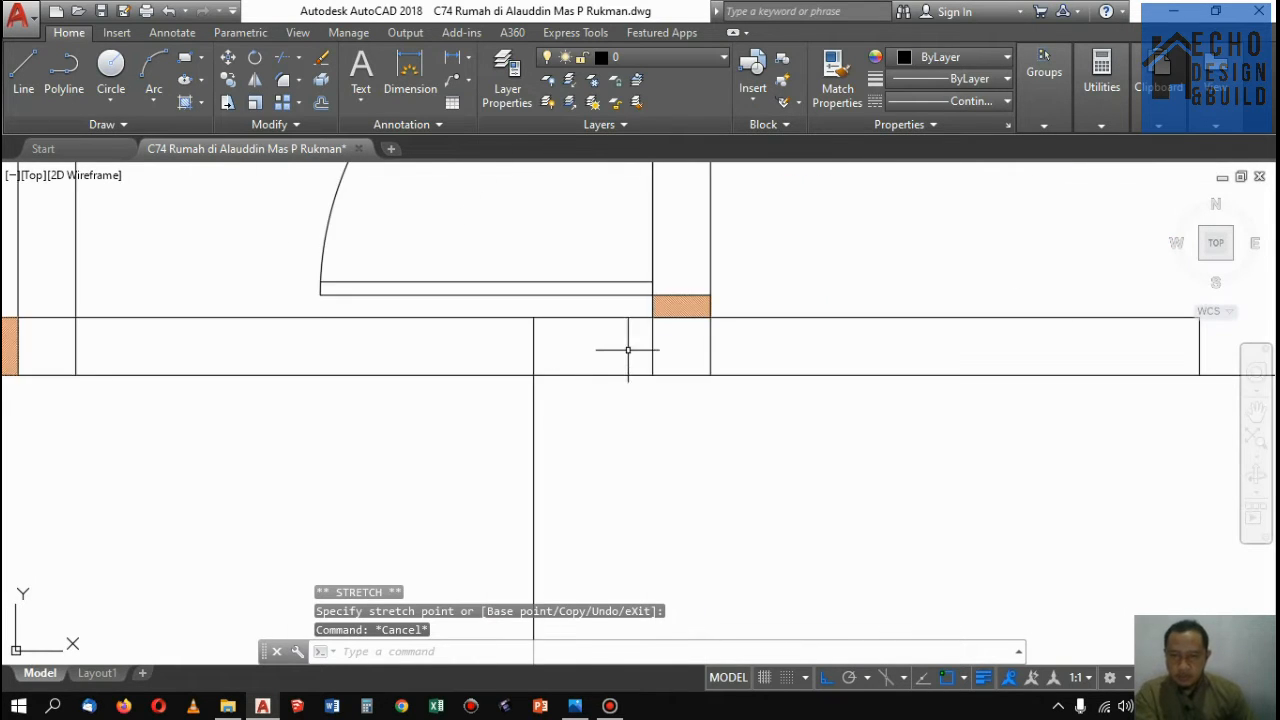
{"action": "type", "text": "o"}
{"action": "key", "text": "Return"}
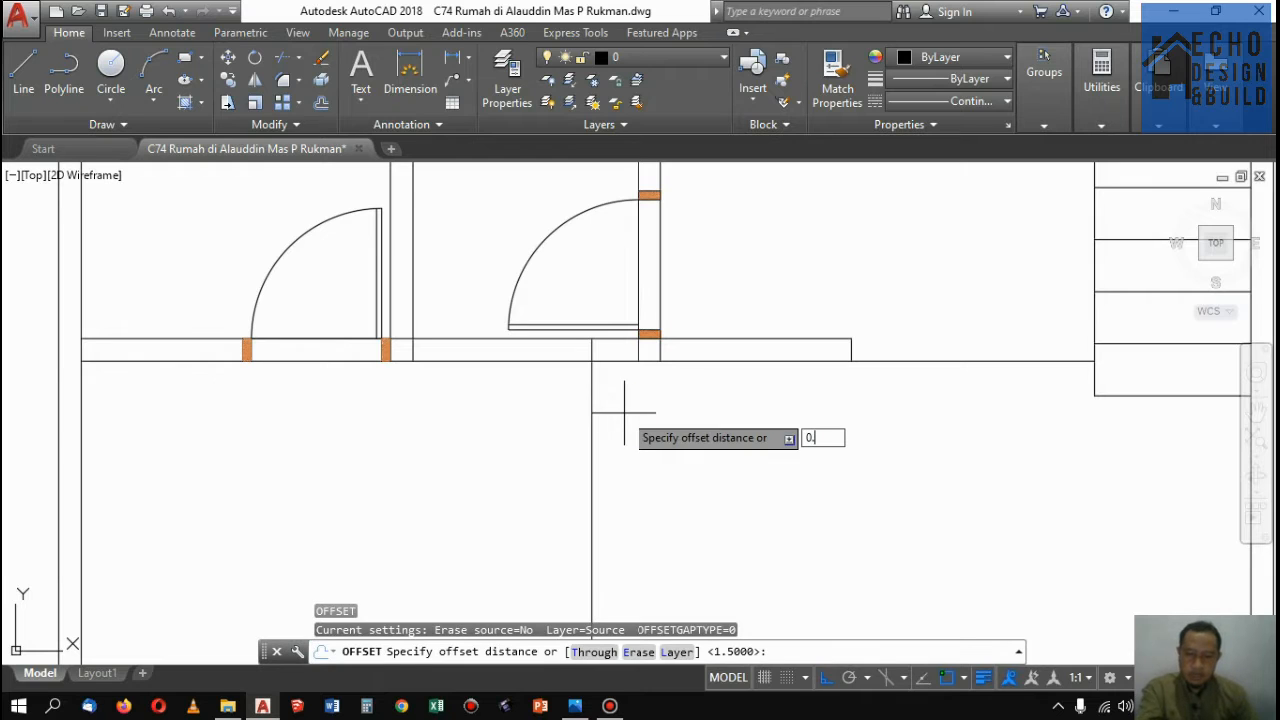
{"action": "type", "text": "0.13"}
{"action": "key", "text": "Return"}
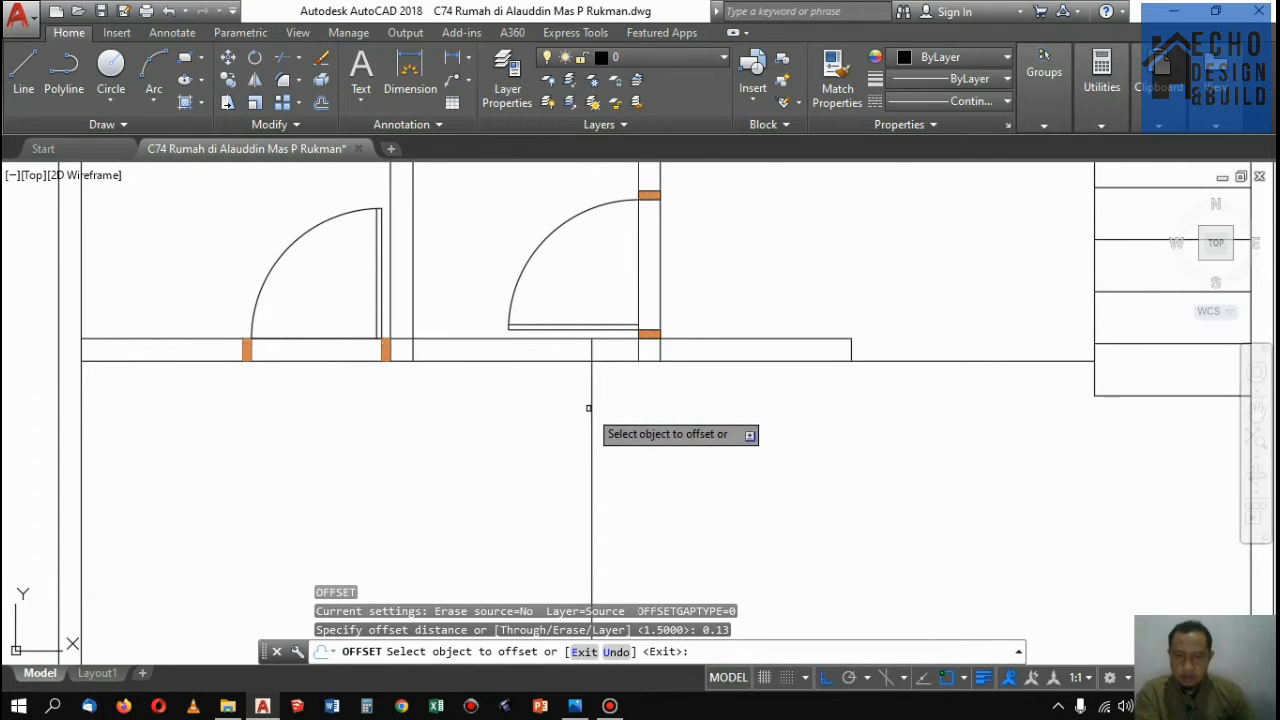
{"action": "left_click", "coordinate": [592, 403]}
{"action": "left_click", "coordinate": [530, 406]}
{"action": "scroll", "coordinate": [619, 362], "scroll_direction": "down", "scroll_amount": 6}
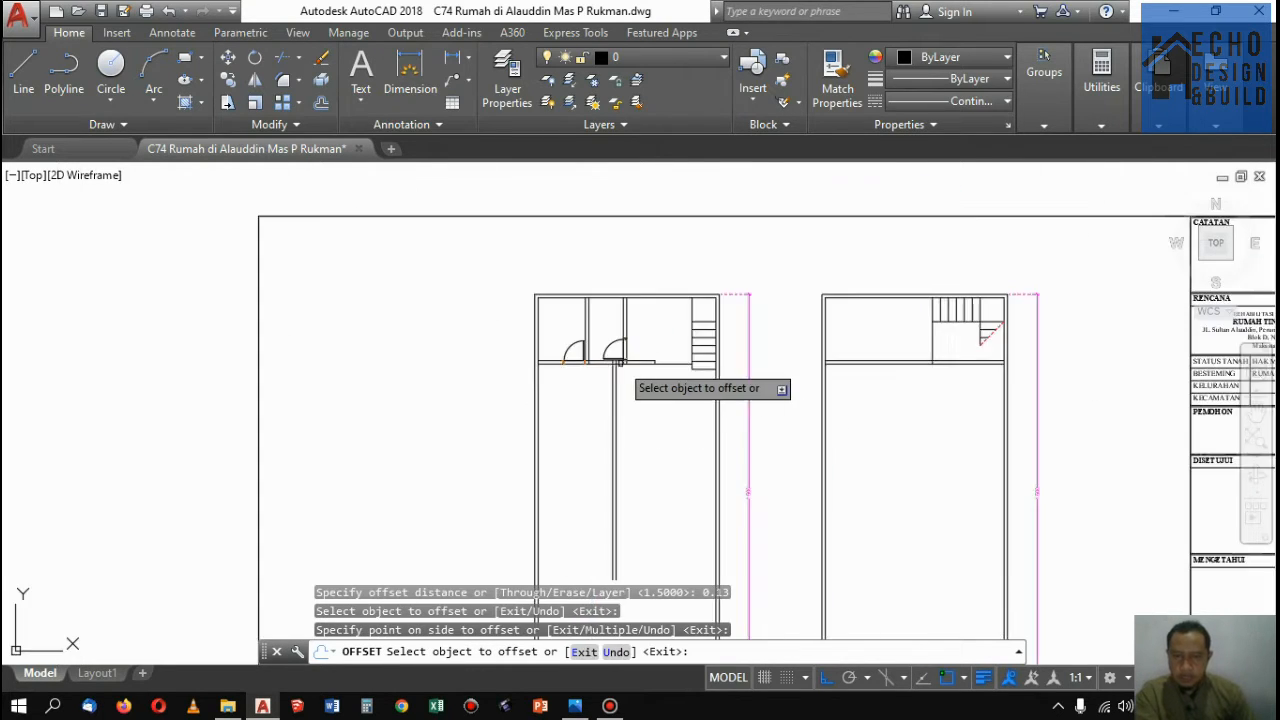
{"action": "key", "text": "Return"}
{"action": "scroll", "coordinate": [629, 387], "scroll_direction": "up", "scroll_amount": 3}
{"action": "scroll", "coordinate": [655, 314], "scroll_direction": "down", "scroll_amount": 6}
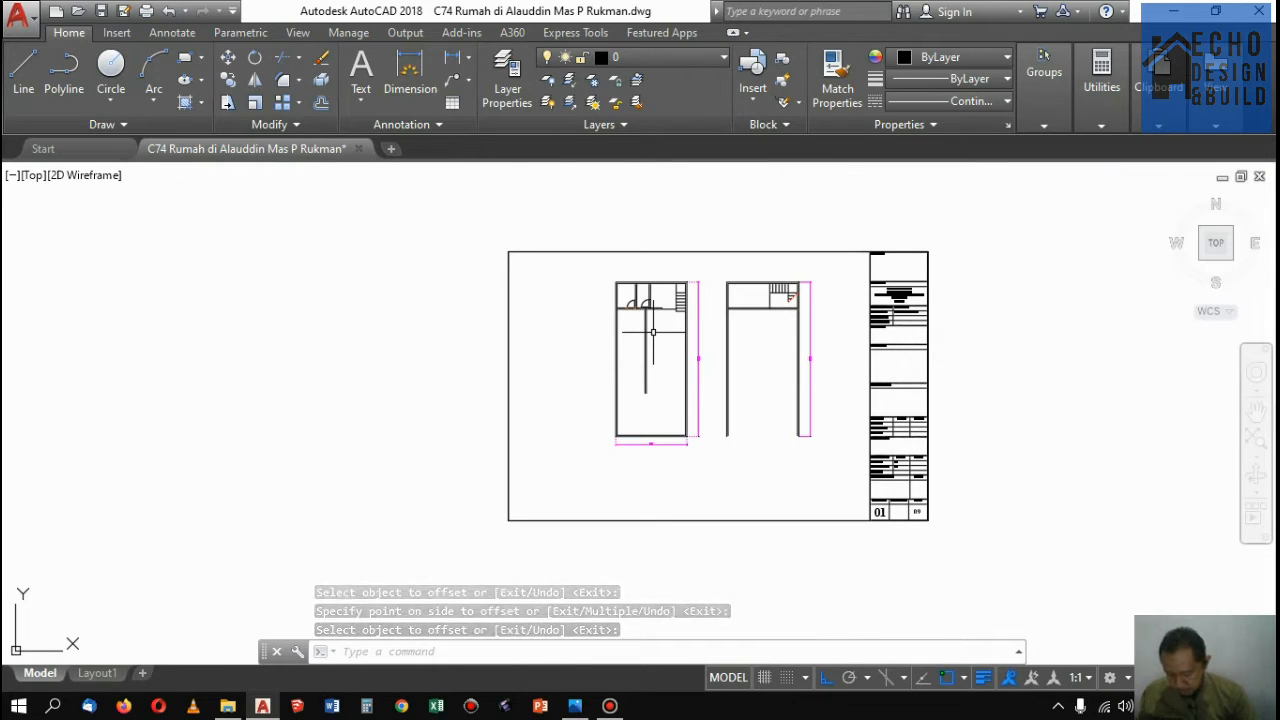
Offset the lower line of the horizontal wall 3.15 downward, across the vertical partition
{"action": "scroll", "coordinate": [652, 332], "scroll_direction": "up", "scroll_amount": 5}
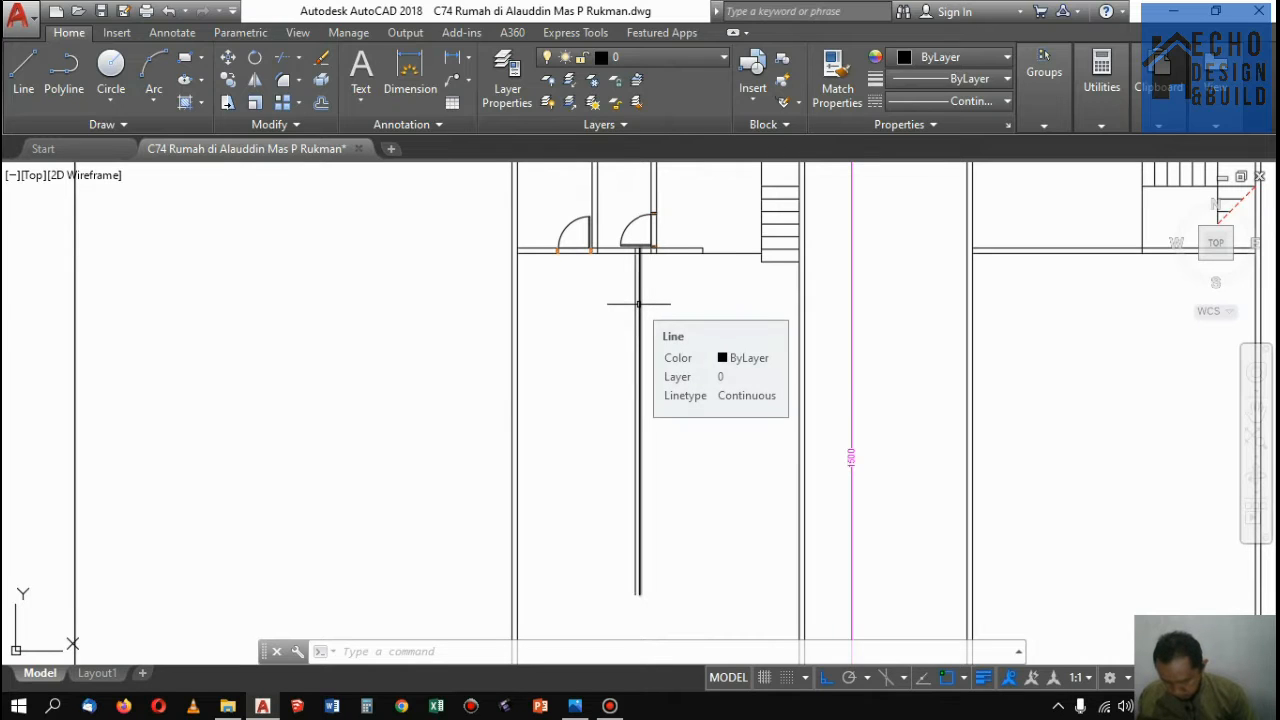
{"action": "scroll", "coordinate": [631, 218], "scroll_direction": "up", "scroll_amount": 2}
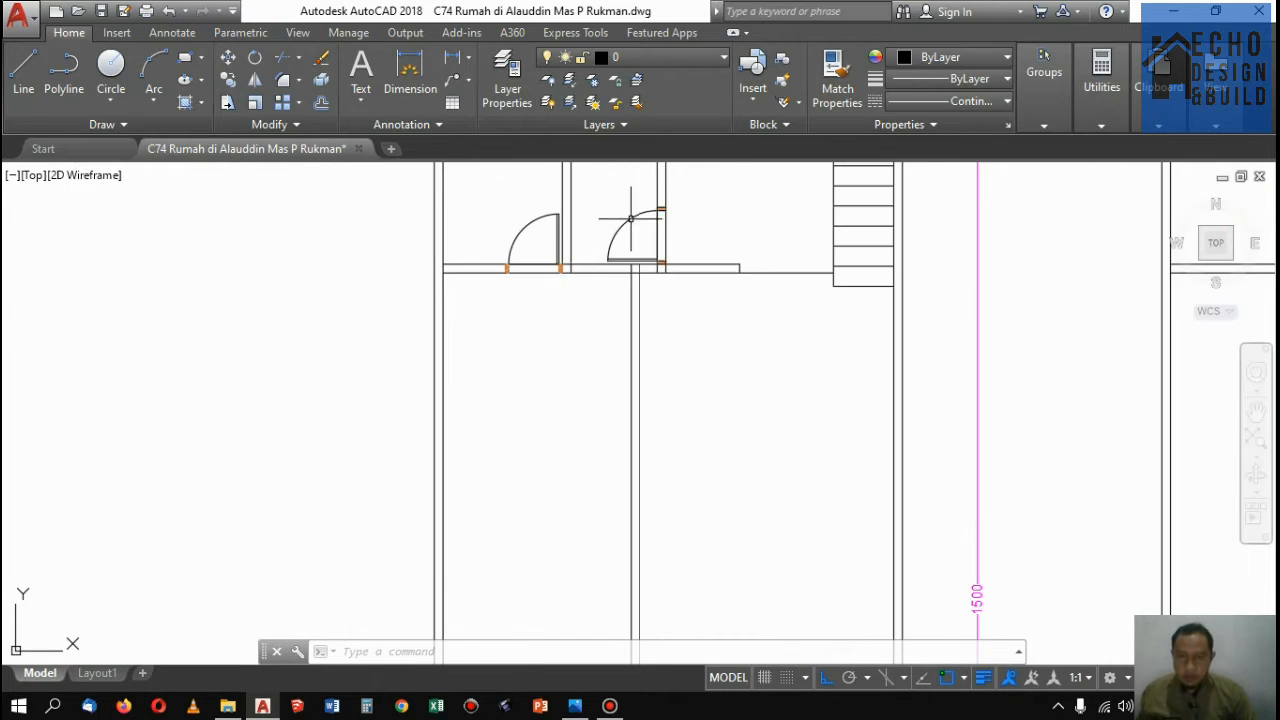
{"action": "key", "text": "Return"}
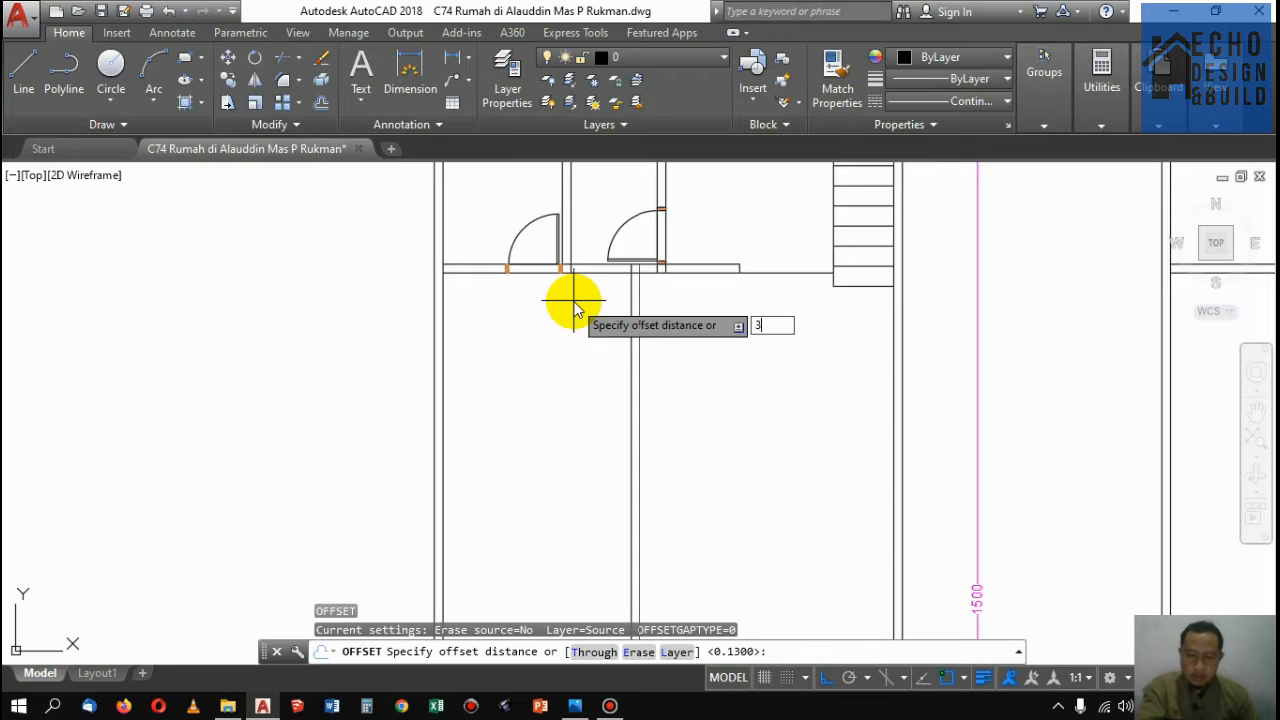
{"action": "type", "text": "3.15"}
{"action": "key", "text": "Return"}
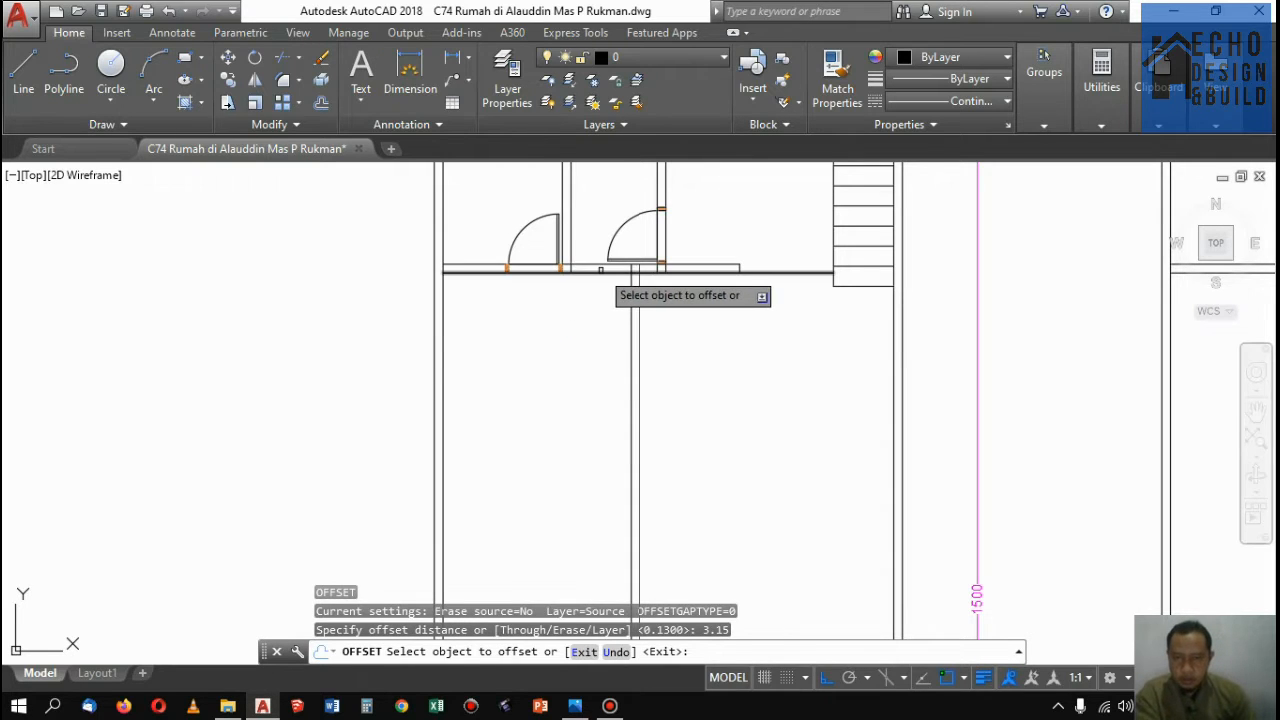
{"action": "left_click", "coordinate": [600, 271]}
{"action": "left_click", "coordinate": [571, 371]}
{"action": "scroll", "coordinate": [647, 324], "scroll_direction": "down", "scroll_amount": 5}
{"action": "key", "text": "Return"}
{"action": "scroll", "coordinate": [650, 335], "scroll_direction": "up", "scroll_amount": 6}
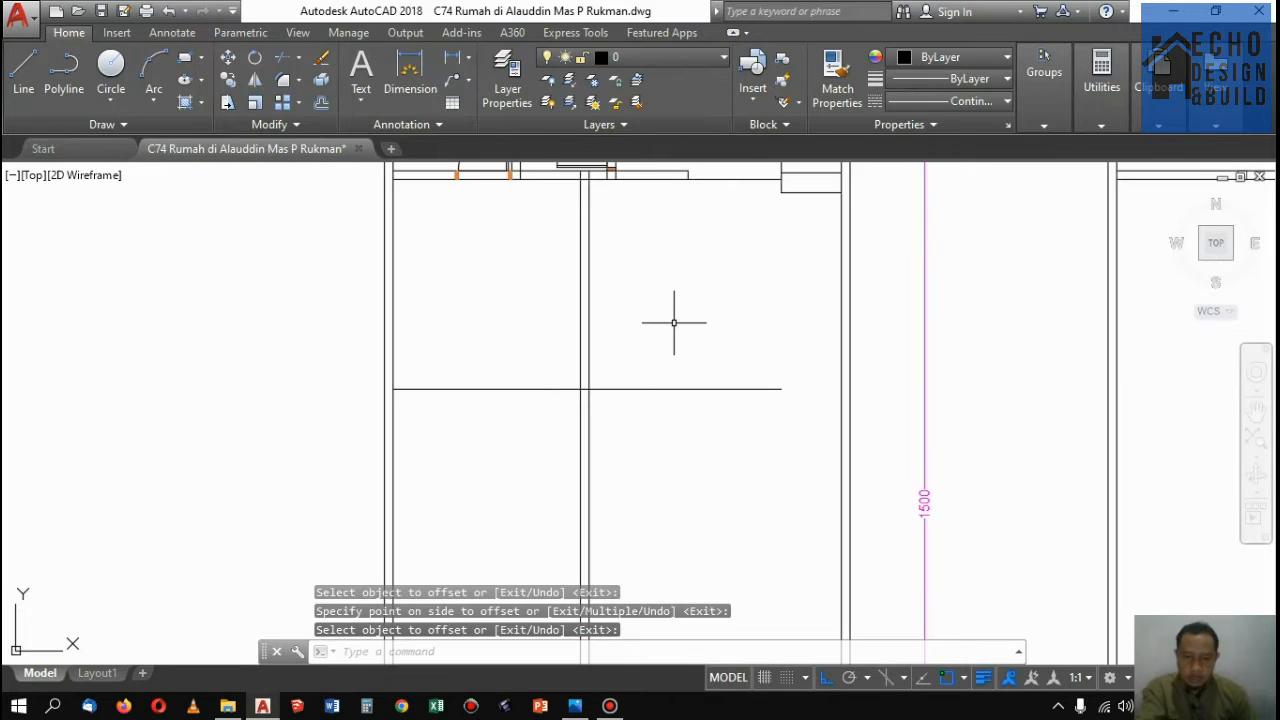
Offset the new horizontal line 0.13 downward to give the second cross wall its thickness
{"action": "key", "text": "Return"}
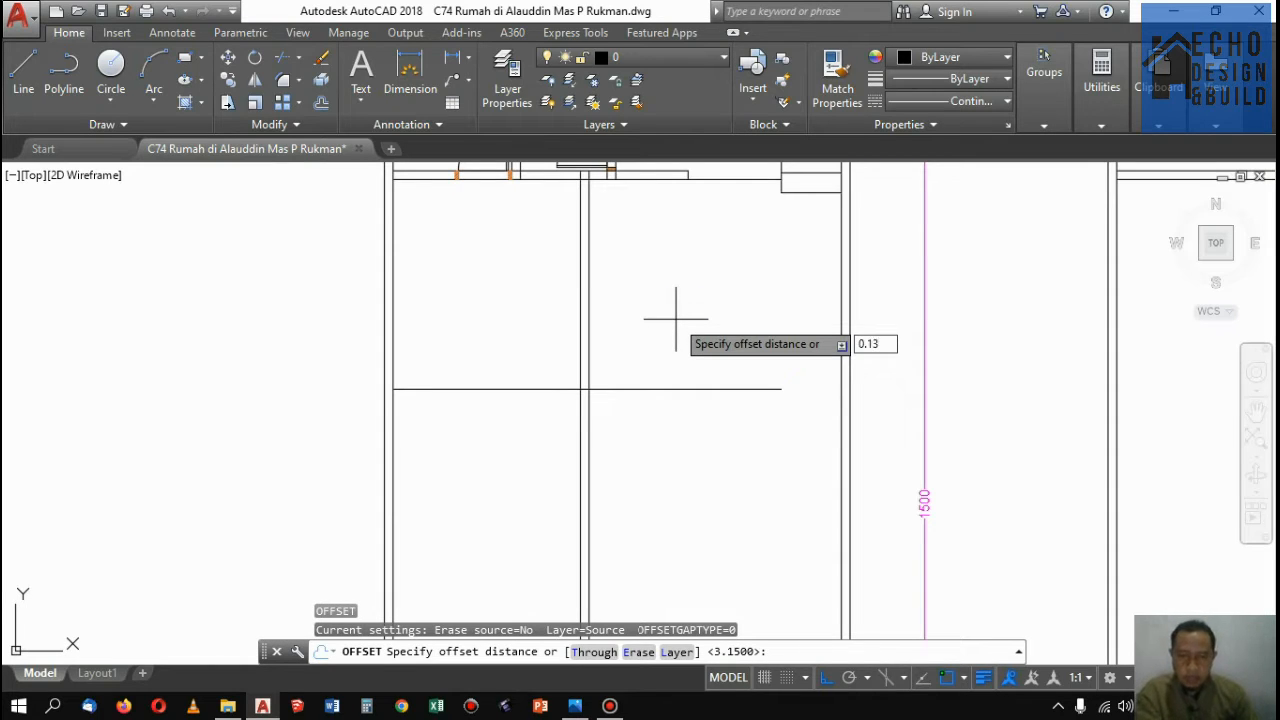
{"action": "key", "text": "Return"}
{"action": "left_click", "coordinate": [531, 390]}
{"action": "left_click", "coordinate": [517, 429]}
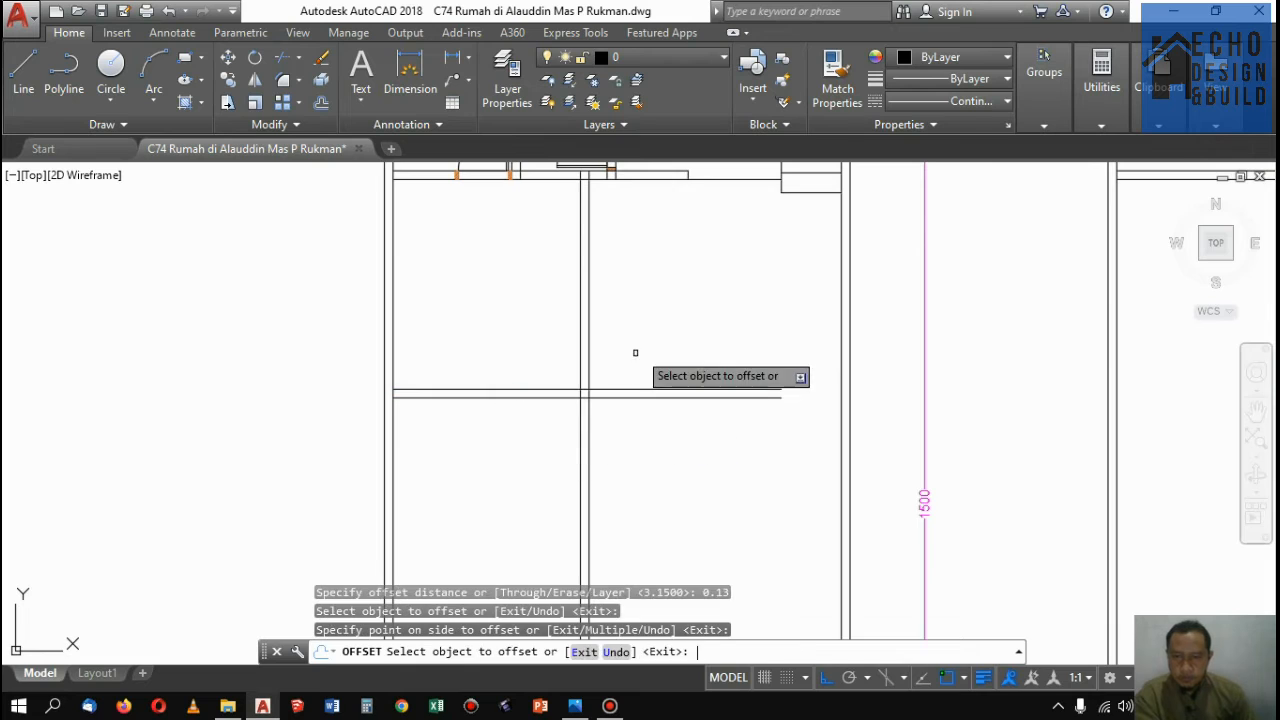
{"action": "key", "text": "Return"}
{"action": "scroll", "coordinate": [700, 355], "scroll_direction": "down", "scroll_amount": 5}
{"action": "scroll", "coordinate": [674, 349], "scroll_direction": "up", "scroll_amount": 3}
{"action": "scroll", "coordinate": [676, 355], "scroll_direction": "down", "scroll_amount": 3}
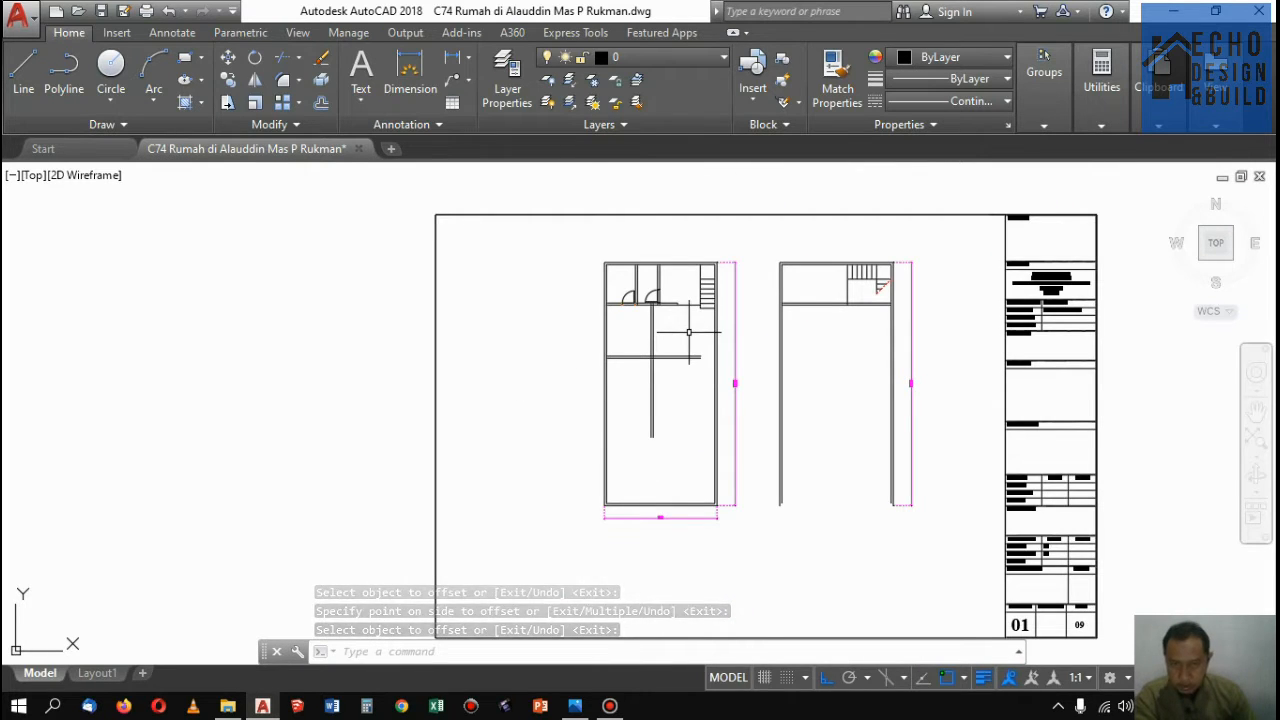
Offset the lower line of the upper horizontal wall 2.5 downward as a guide line above the new cross wall
{"action": "scroll", "coordinate": [684, 337], "scroll_direction": "up", "scroll_amount": 2}
{"action": "scroll", "coordinate": [668, 344], "scroll_direction": "up", "scroll_amount": 4}
{"action": "scroll", "coordinate": [665, 345], "scroll_direction": "down", "scroll_amount": 2}
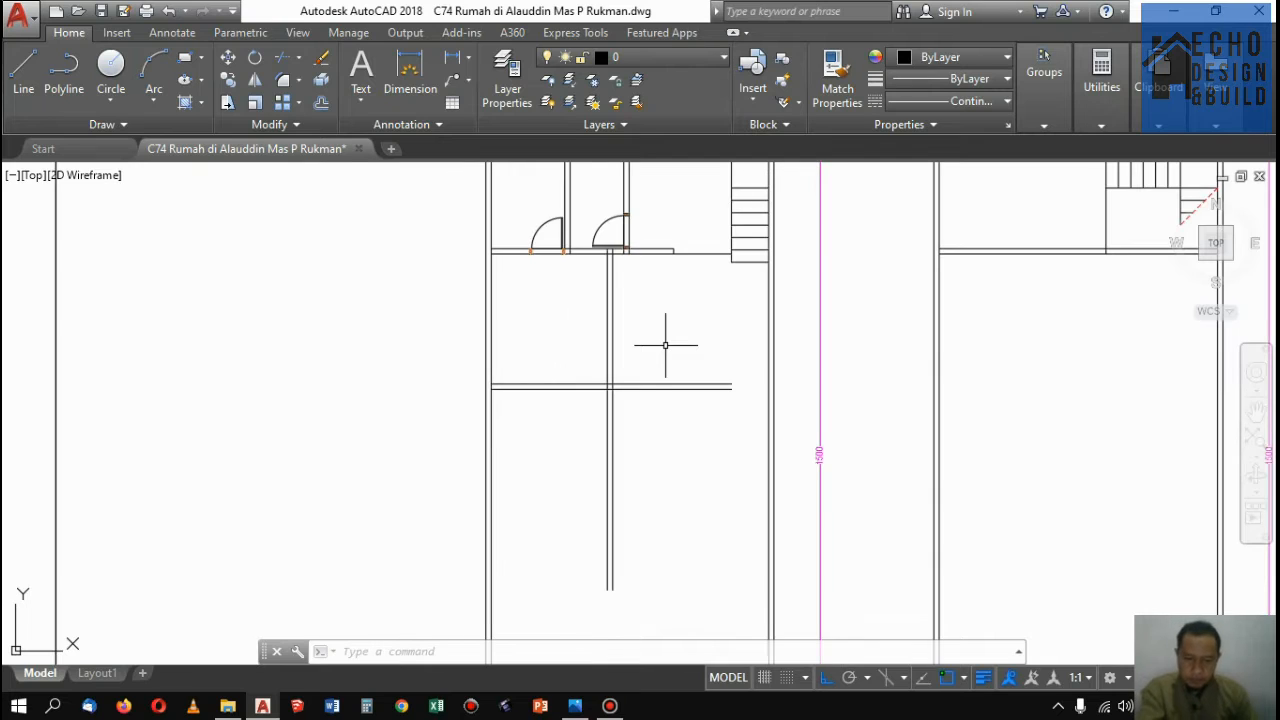
{"action": "type", "text": "o"}
{"action": "key", "text": "Return"}
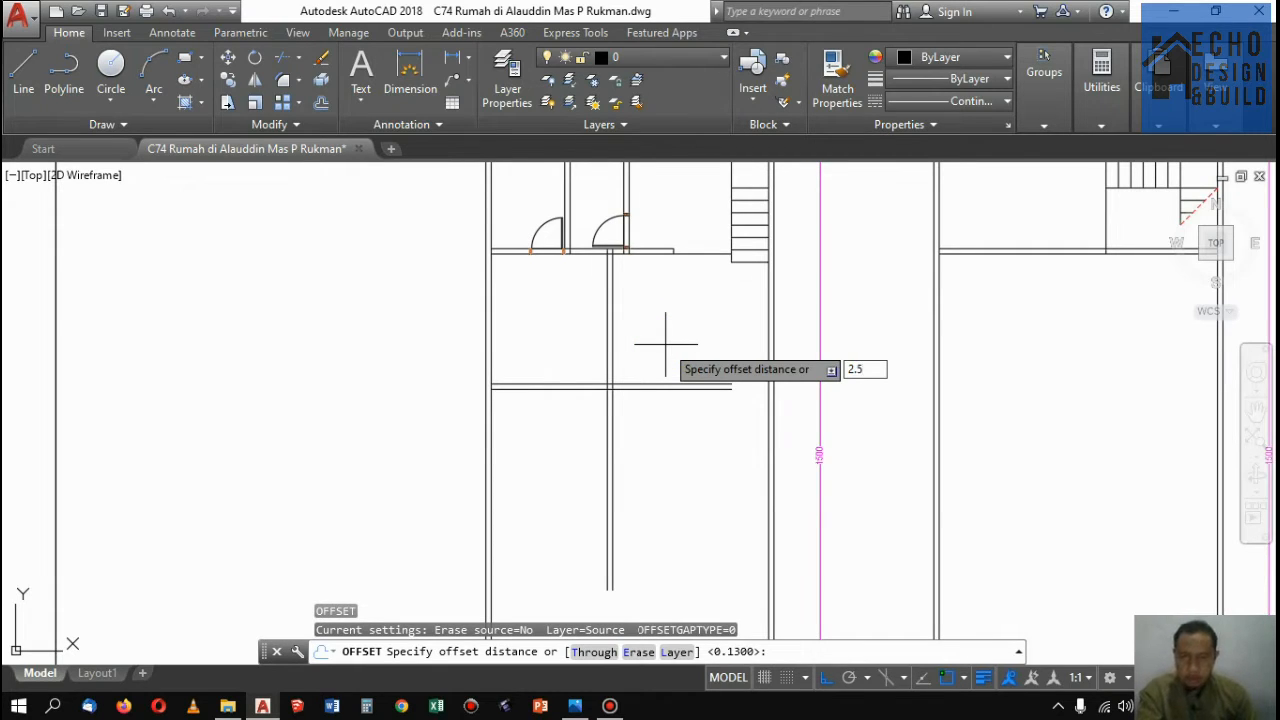
{"action": "key", "text": "Return"}
{"action": "scroll", "coordinate": [643, 267], "scroll_direction": "up", "scroll_amount": 2}
{"action": "left_click", "coordinate": [643, 242]}
{"action": "left_click", "coordinate": [636, 314]}
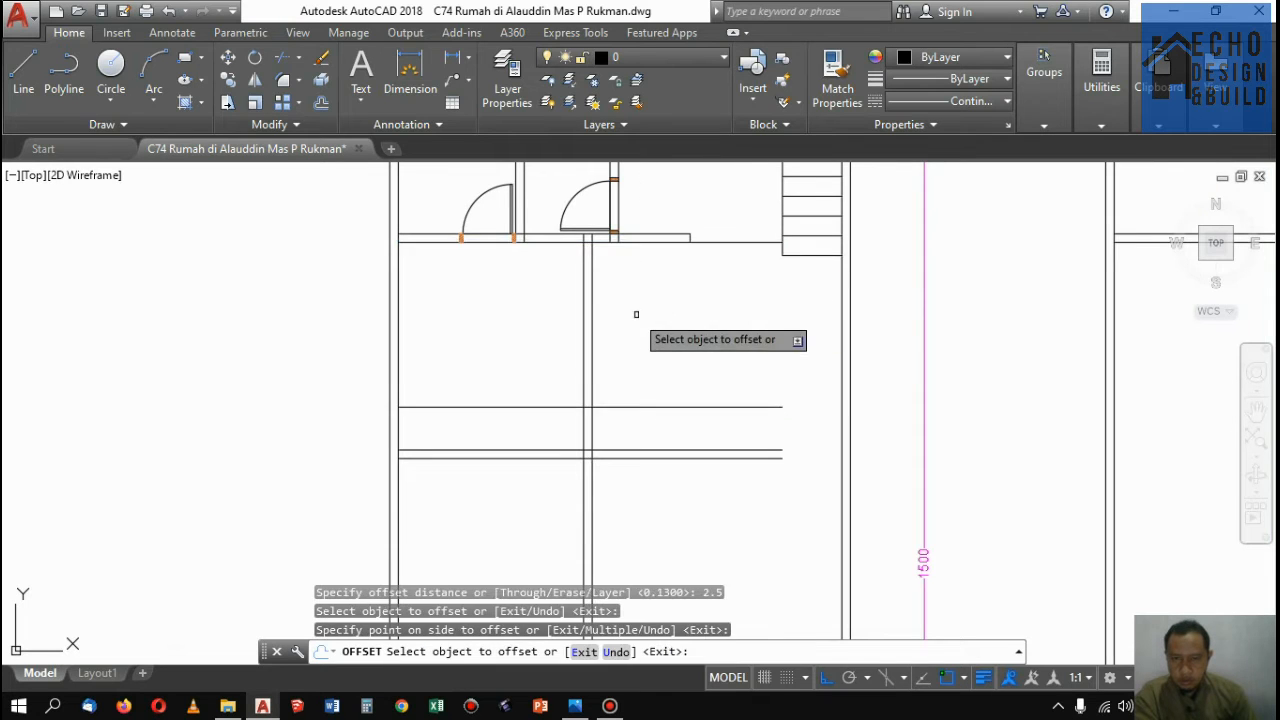
{"action": "scroll", "coordinate": [640, 330], "scroll_direction": "down", "scroll_amount": 5}
{"action": "key", "text": "Return"}
{"action": "scroll", "coordinate": [659, 354], "scroll_direction": "up", "scroll_amount": 6}
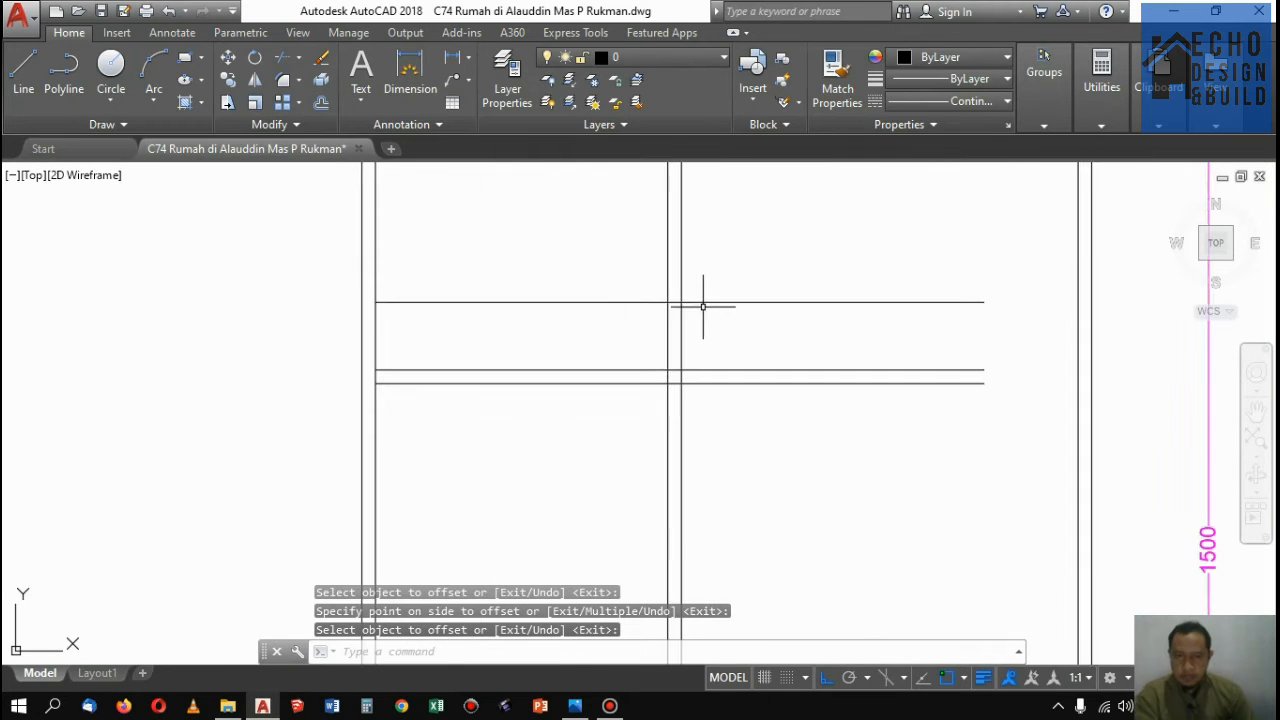
Copy the guide line leftward so its right end meets the right line of the vertical partition
{"action": "scroll", "coordinate": [703, 302], "scroll_direction": "down", "scroll_amount": 2}
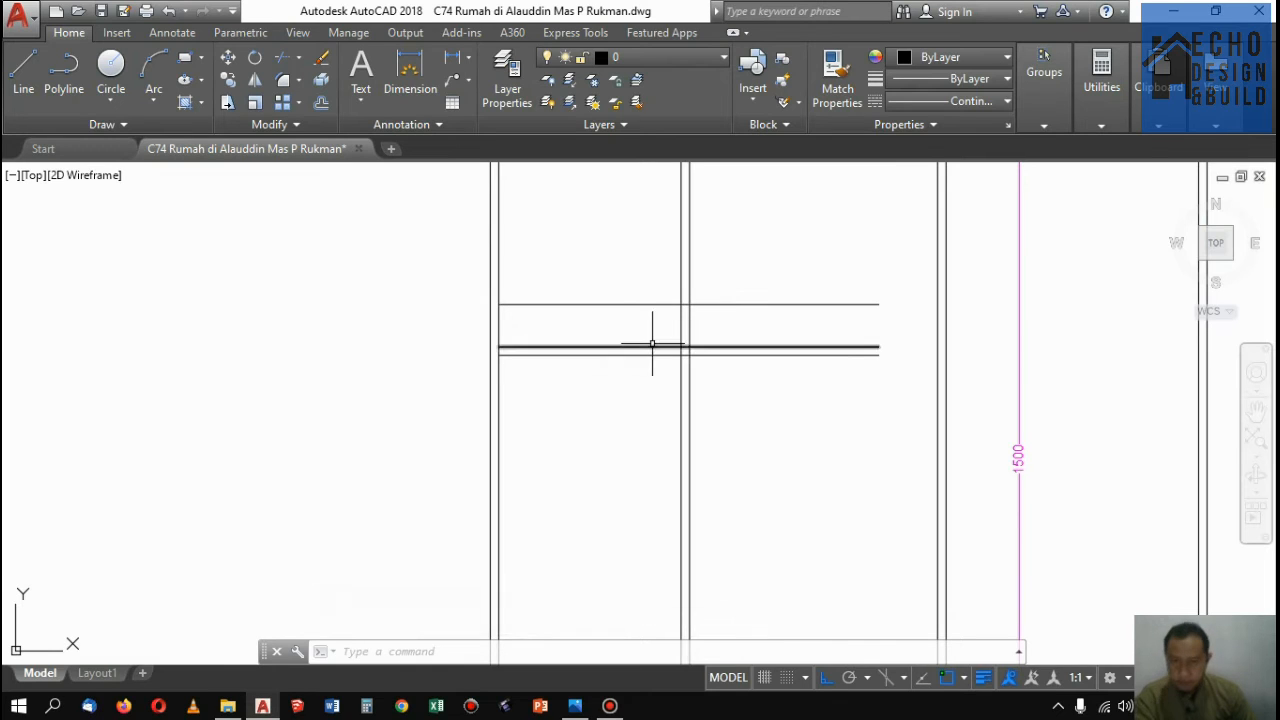
{"action": "scroll", "coordinate": [706, 309], "scroll_direction": "down", "scroll_amount": 1}
{"action": "scroll", "coordinate": [757, 263], "scroll_direction": "up", "scroll_amount": 1}
{"action": "scroll", "coordinate": [766, 274], "scroll_direction": "down", "scroll_amount": 1}
{"action": "left_click", "coordinate": [803, 305]}
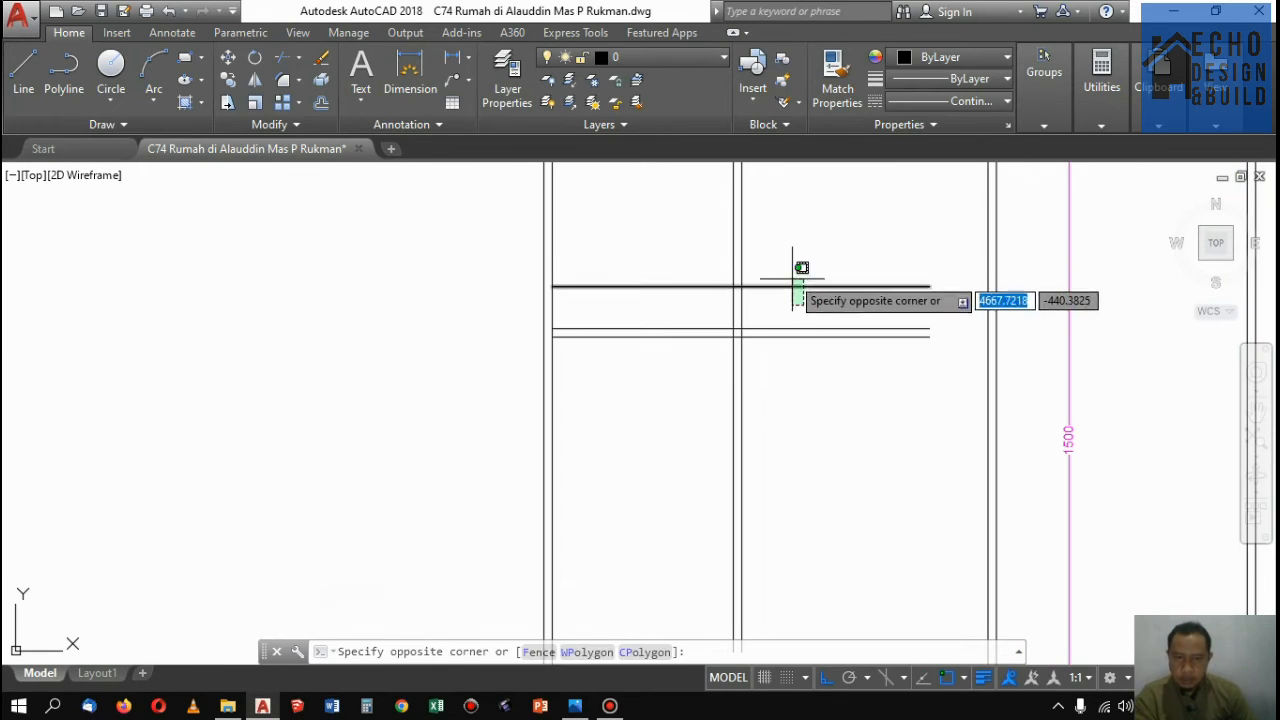
{"action": "left_click", "coordinate": [792, 279]}
{"action": "key", "text": "Return"}
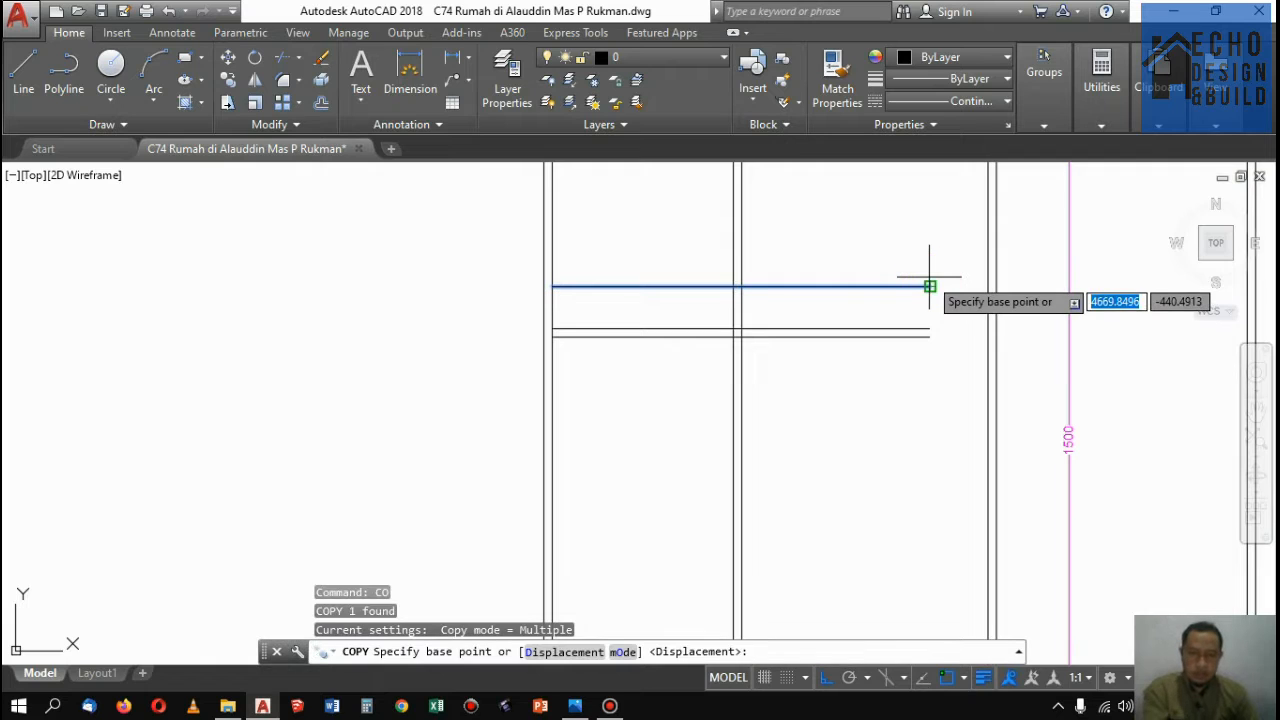
{"action": "left_click", "coordinate": [929, 287]}
{"action": "left_click", "coordinate": [740, 287]}
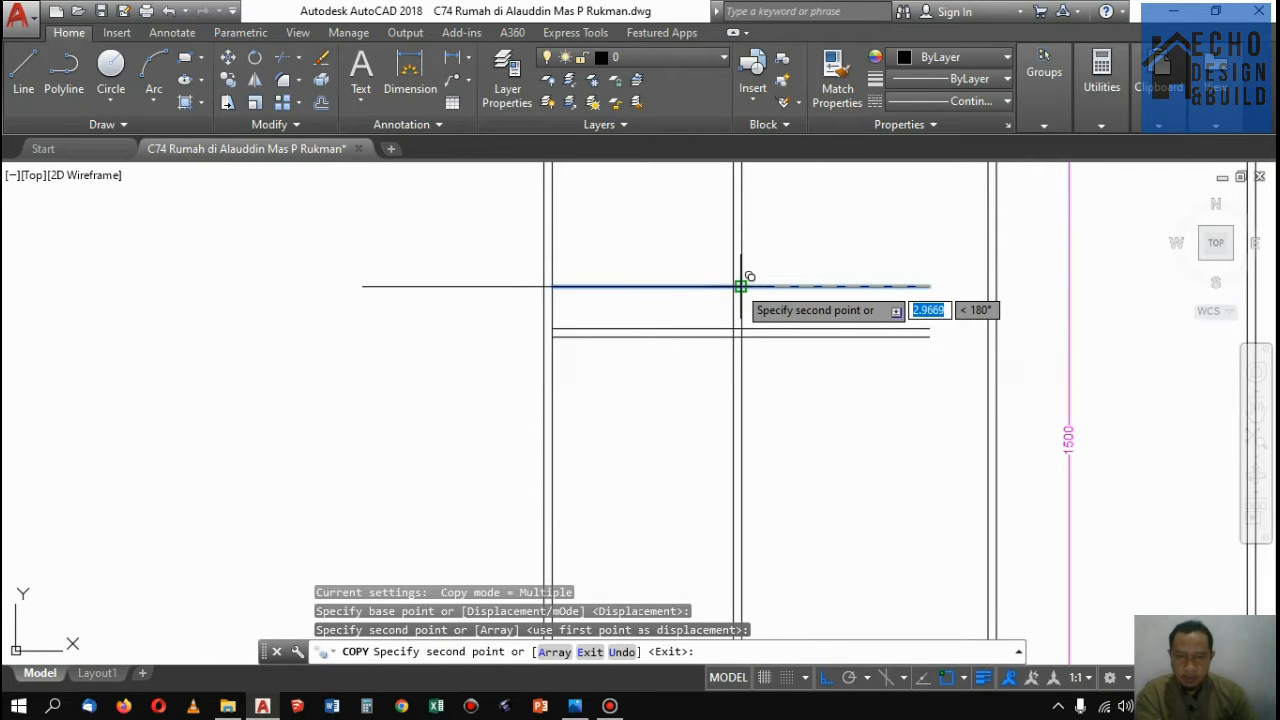
{"action": "key", "text": "Escape"}
Rotate the copied line 45 degrees about its right end at the vertical partition
{"action": "left_click", "coordinate": [471, 334]}
{"action": "left_click", "coordinate": [457, 266]}
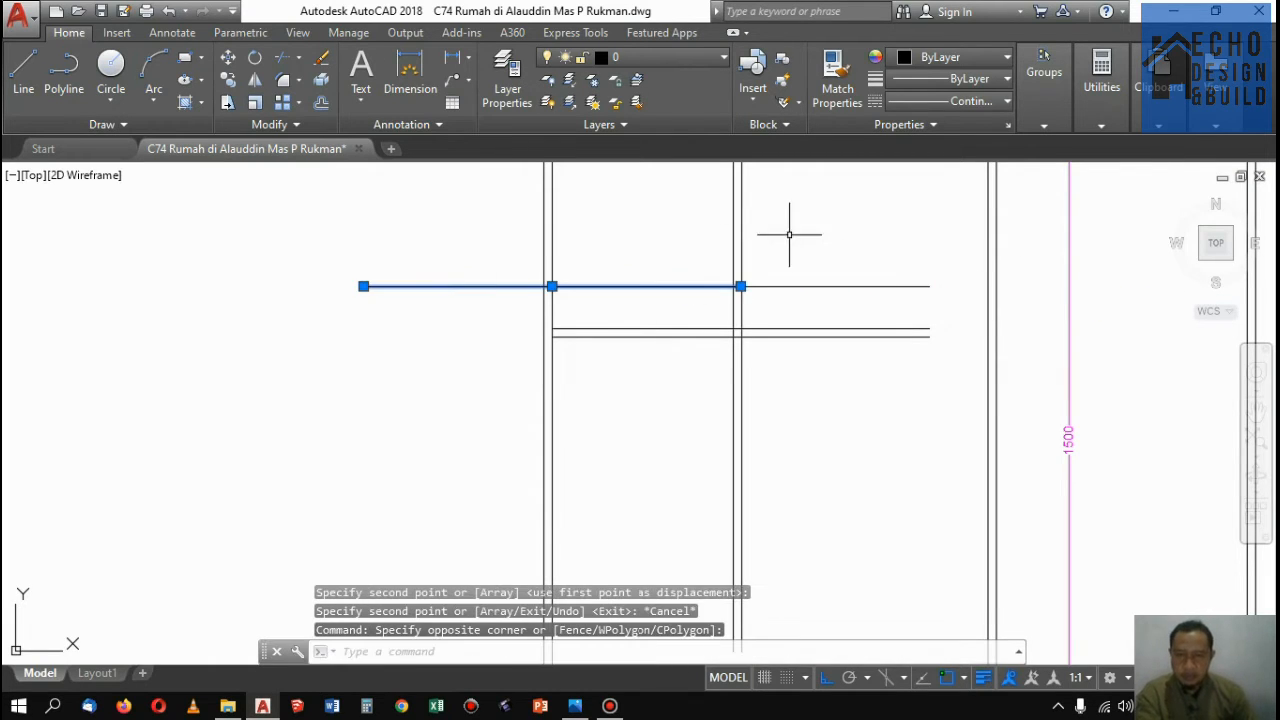
{"action": "left_click", "coordinate": [254, 62]}
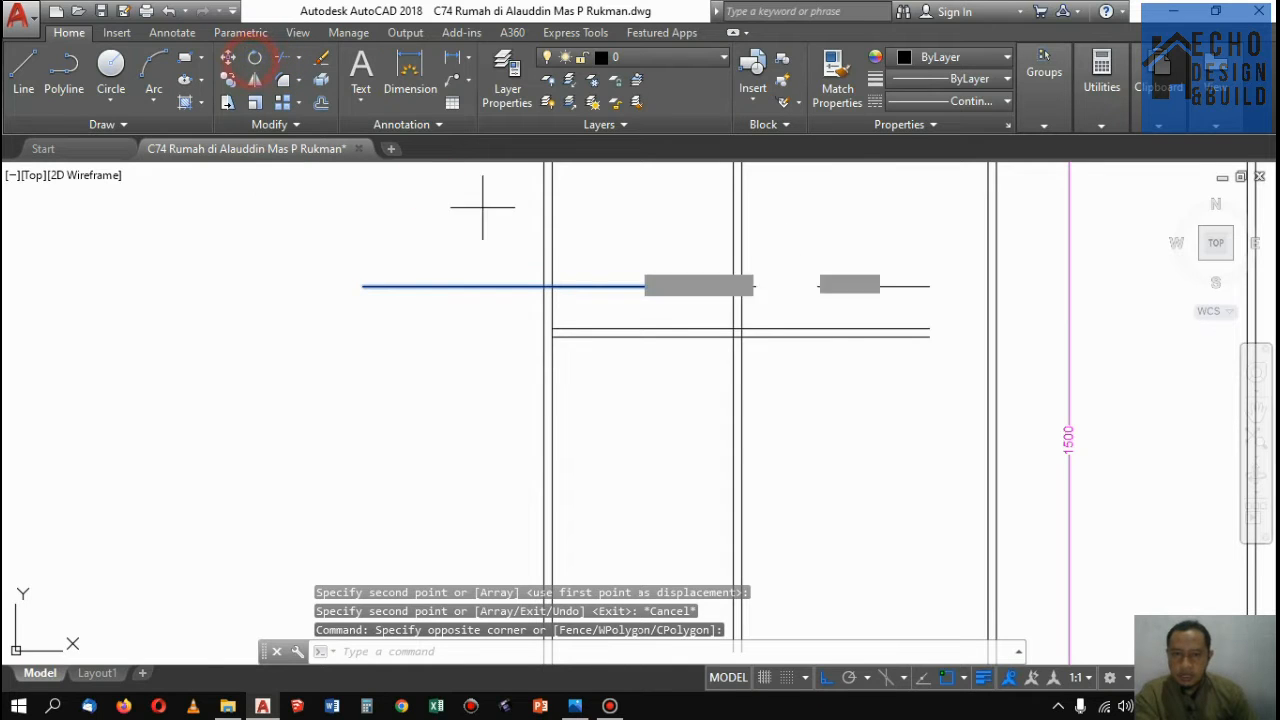
{"action": "scroll", "coordinate": [483, 300], "scroll_direction": "up", "scroll_amount": 5}
{"action": "left_click", "coordinate": [689, 245]}
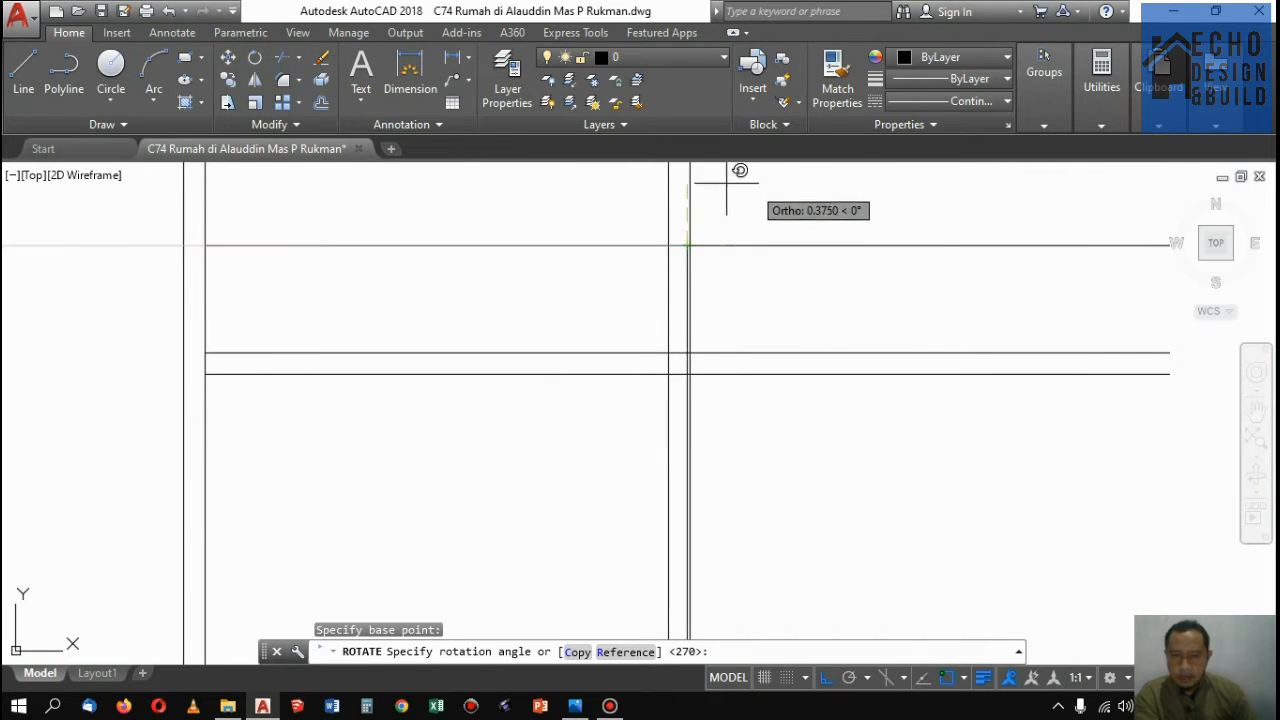
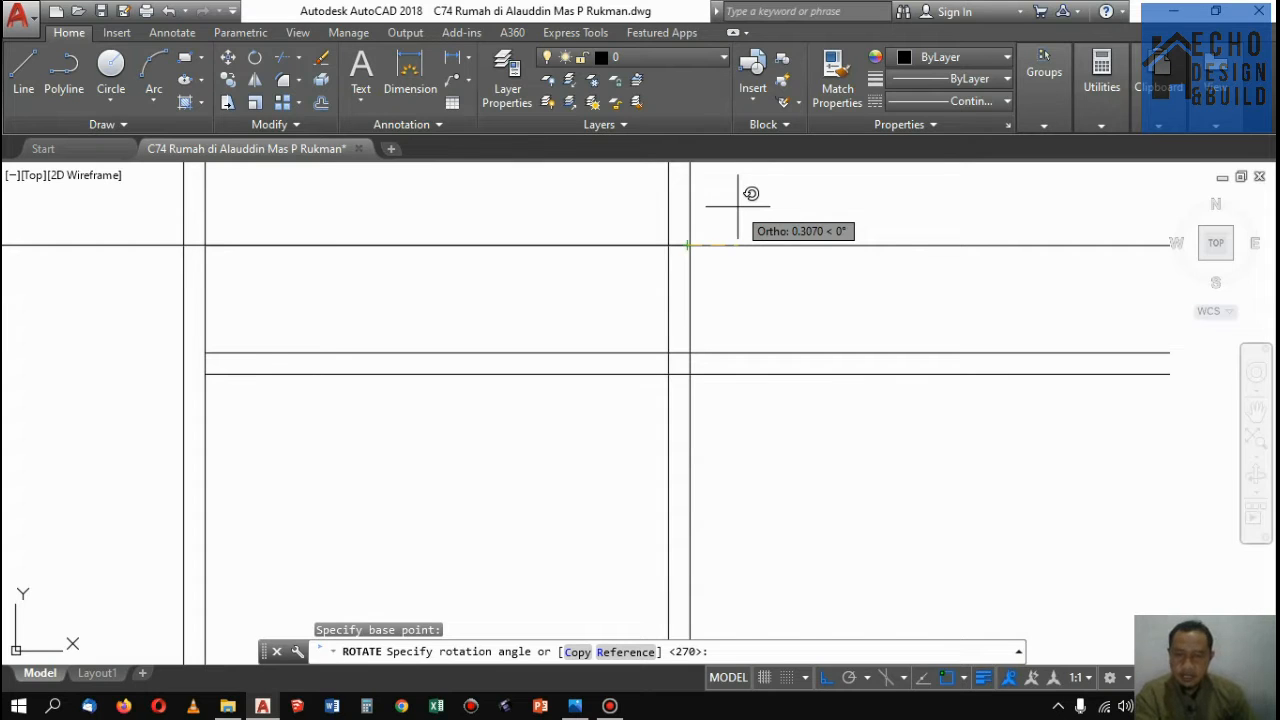
{"action": "type", "text": "45"}
{"action": "key", "text": "Return"}
{"action": "scroll", "coordinate": [751, 251], "scroll_direction": "up", "scroll_amount": 3}
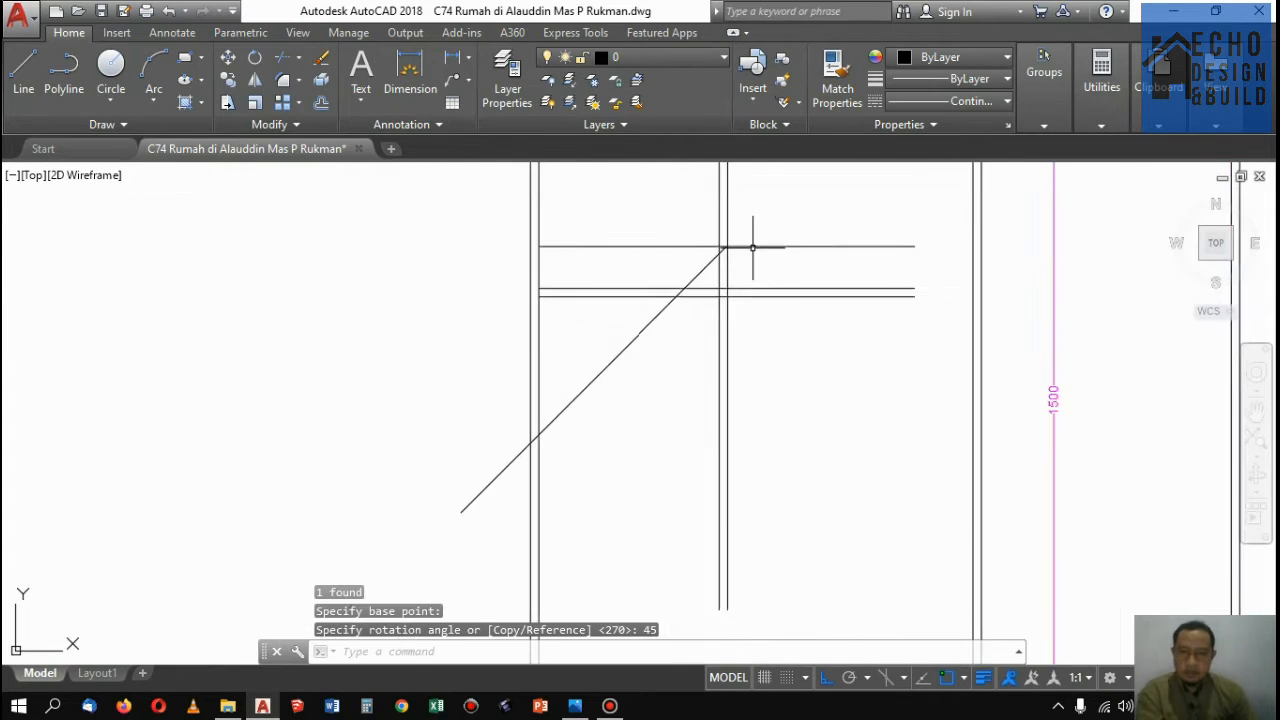
Move the diagonal line so its upper end sits exactly where the guide line crosses the partition's right line
{"action": "left_click", "coordinate": [771, 362]}
{"action": "left_click", "coordinate": [741, 305]}
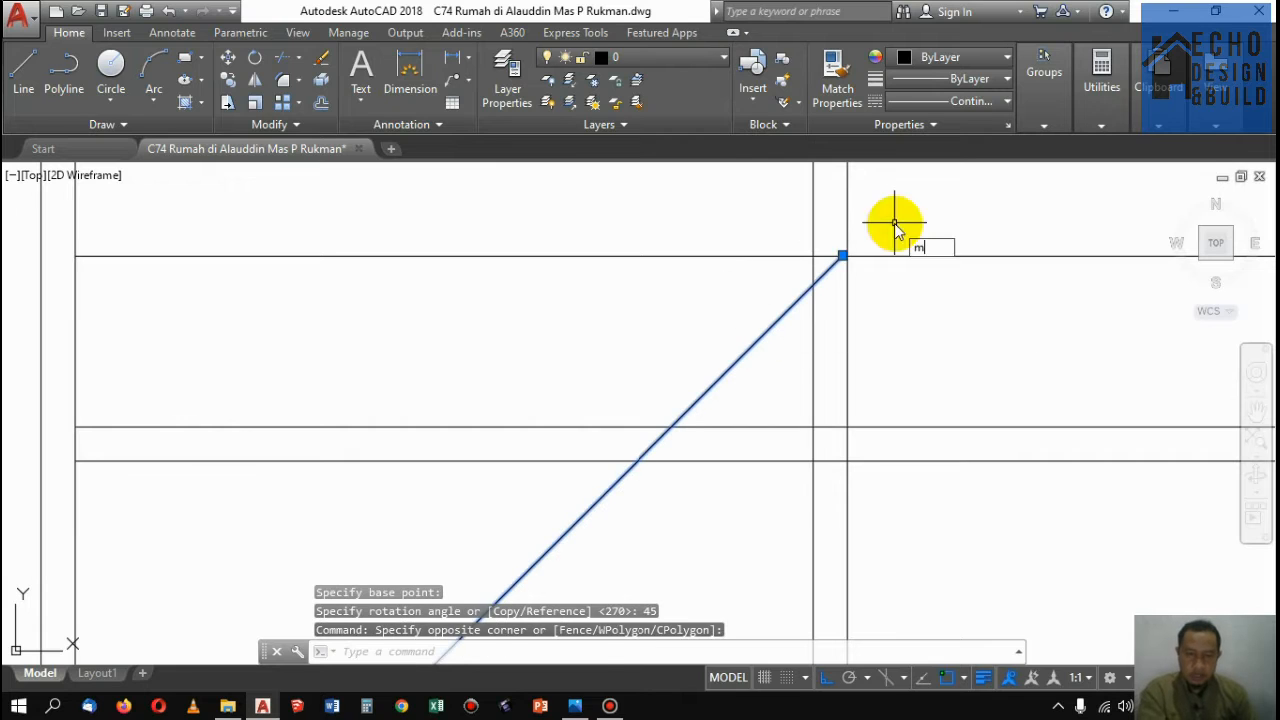
{"action": "key", "text": "Return"}
{"action": "scroll", "coordinate": [851, 254], "scroll_direction": "up", "scroll_amount": 5}
{"action": "left_click", "coordinate": [818, 288]}
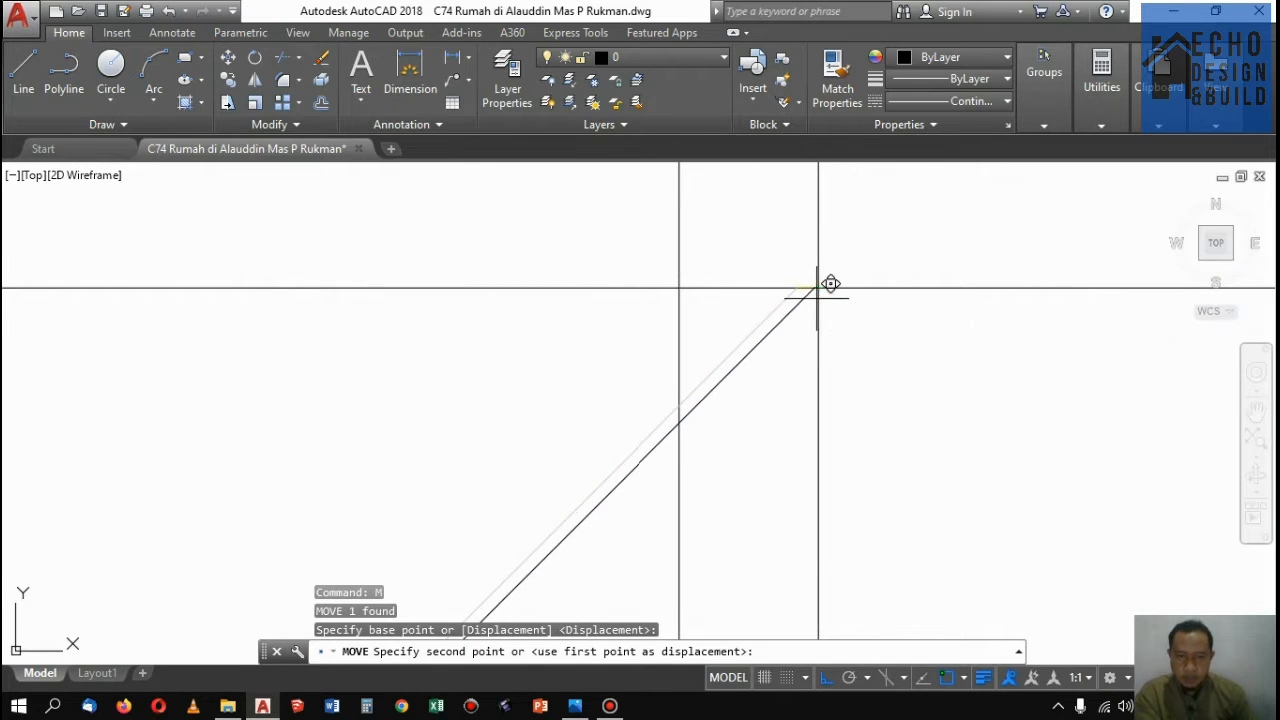
{"action": "left_click", "coordinate": [830, 284]}
{"action": "scroll", "coordinate": [840, 295], "scroll_direction": "down", "scroll_amount": 6}
Delete the horizontal guide line that runs through the diagonal's upper end
{"action": "left_click", "coordinate": [889, 297]}
{"action": "left_click", "coordinate": [871, 258]}
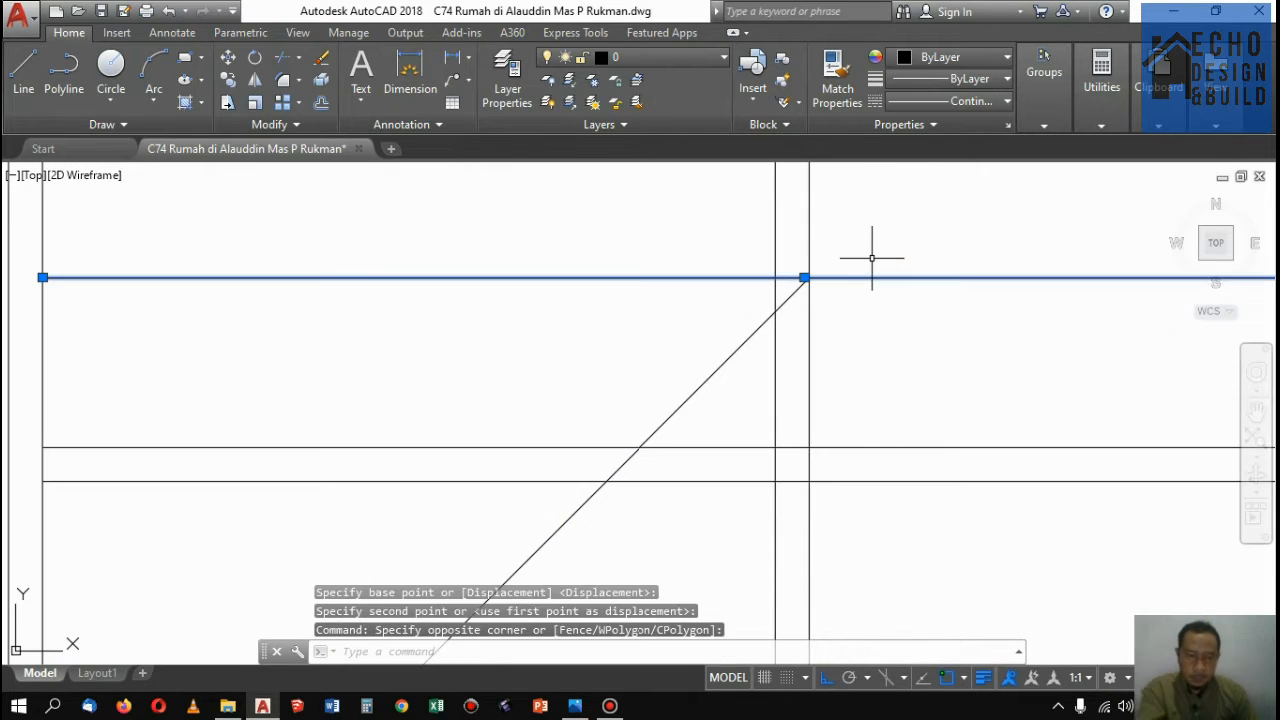
{"action": "key", "text": "Delete"}
{"action": "scroll", "coordinate": [857, 286], "scroll_direction": "down", "scroll_amount": 3}
Offset the diagonal line 0.13 to its upper-left side to form a diagonal wall
{"action": "type", "text": "o"}
{"action": "key", "text": "Return"}
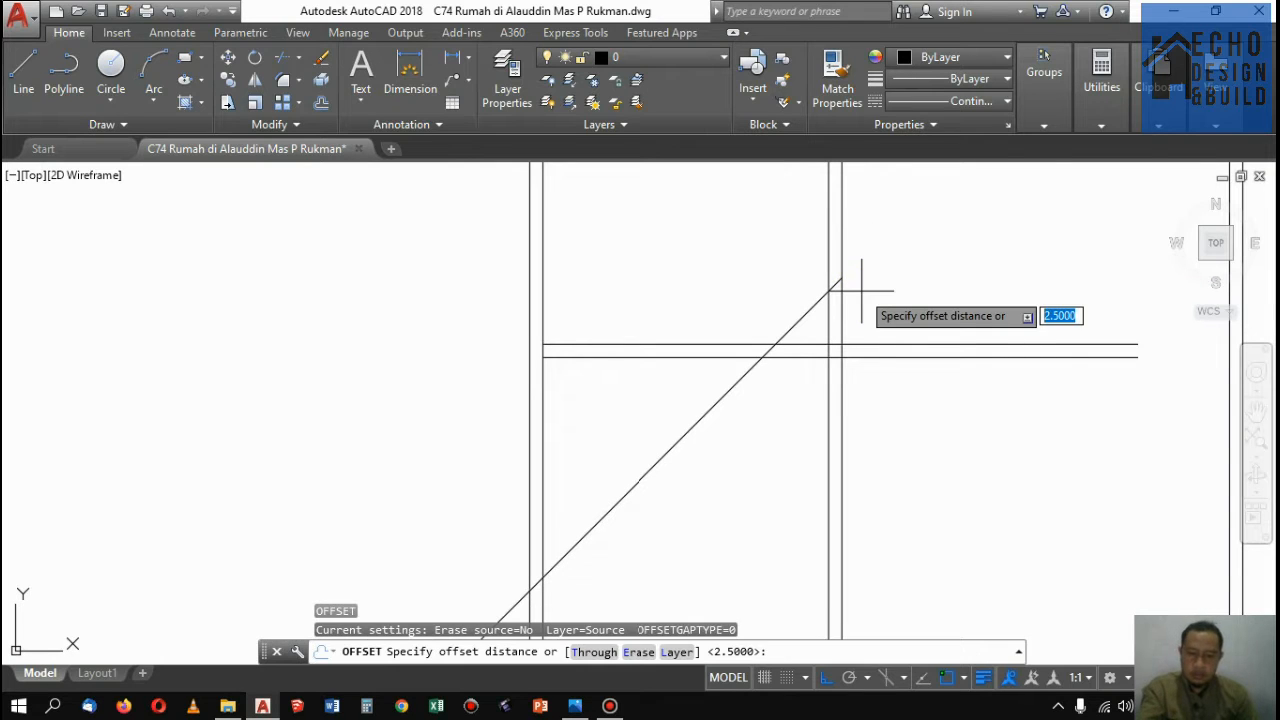
{"action": "type", "text": "0.13"}
{"action": "key", "text": "Return"}
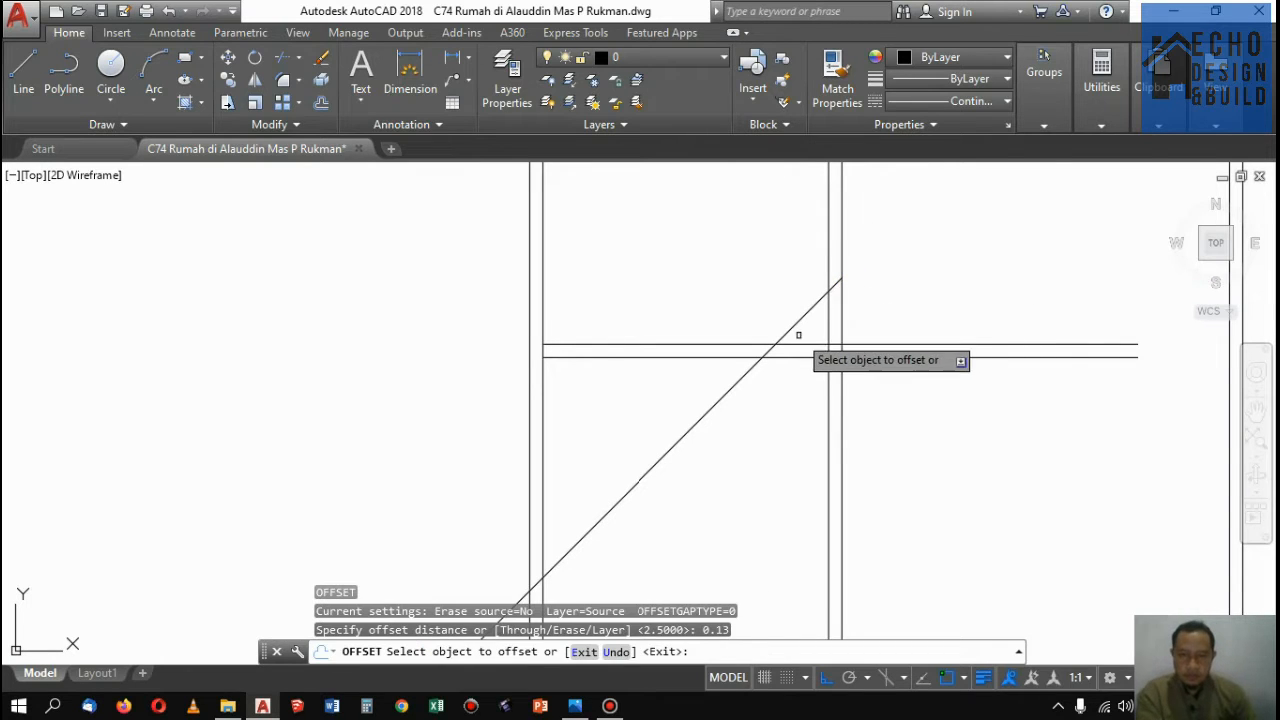
{"action": "left_click", "coordinate": [796, 326]}
{"action": "left_click", "coordinate": [723, 267]}
{"action": "key", "text": "Return"}
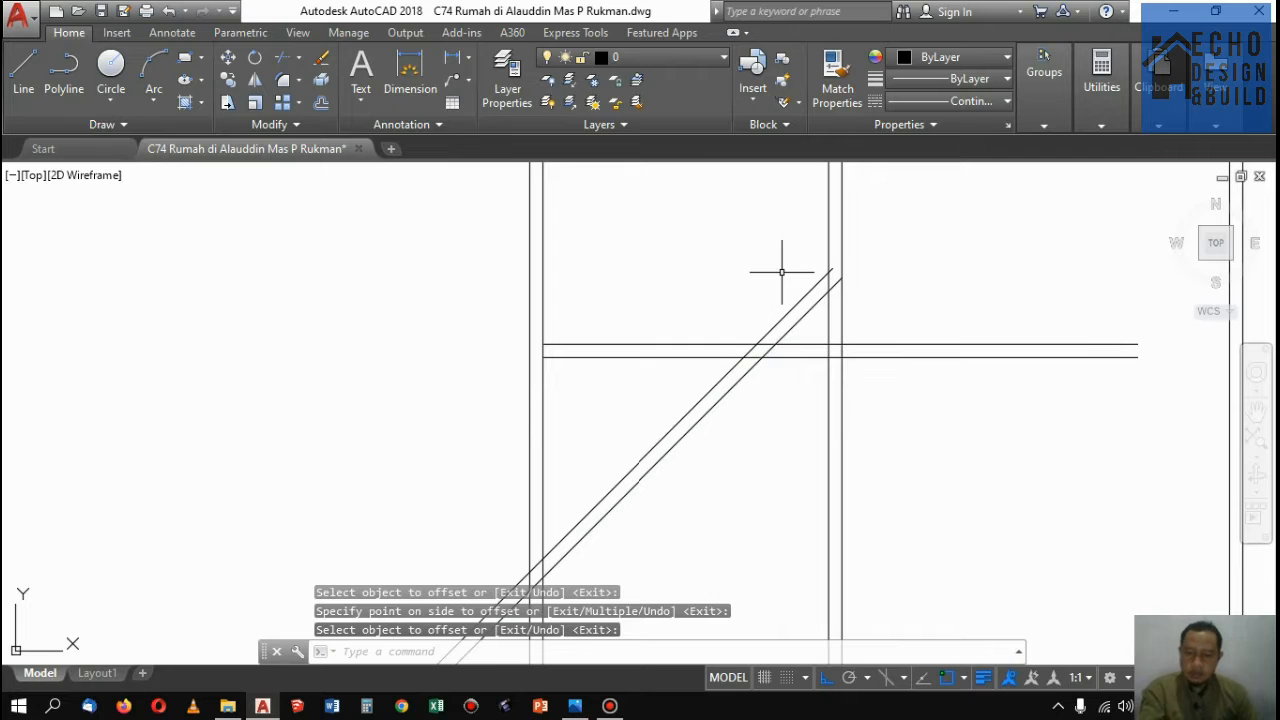
Trim the diagonal wall's upper ends at the vertical partition's left line and remove that line's segment inside the junction
{"action": "type", "text": "tr"}
{"action": "key", "text": "Return"}
{"action": "key", "text": "Return"}
{"action": "scroll", "coordinate": [809, 268], "scroll_direction": "up", "scroll_amount": 3}
{"action": "scroll", "coordinate": [790, 340], "scroll_direction": "up", "scroll_amount": 2}
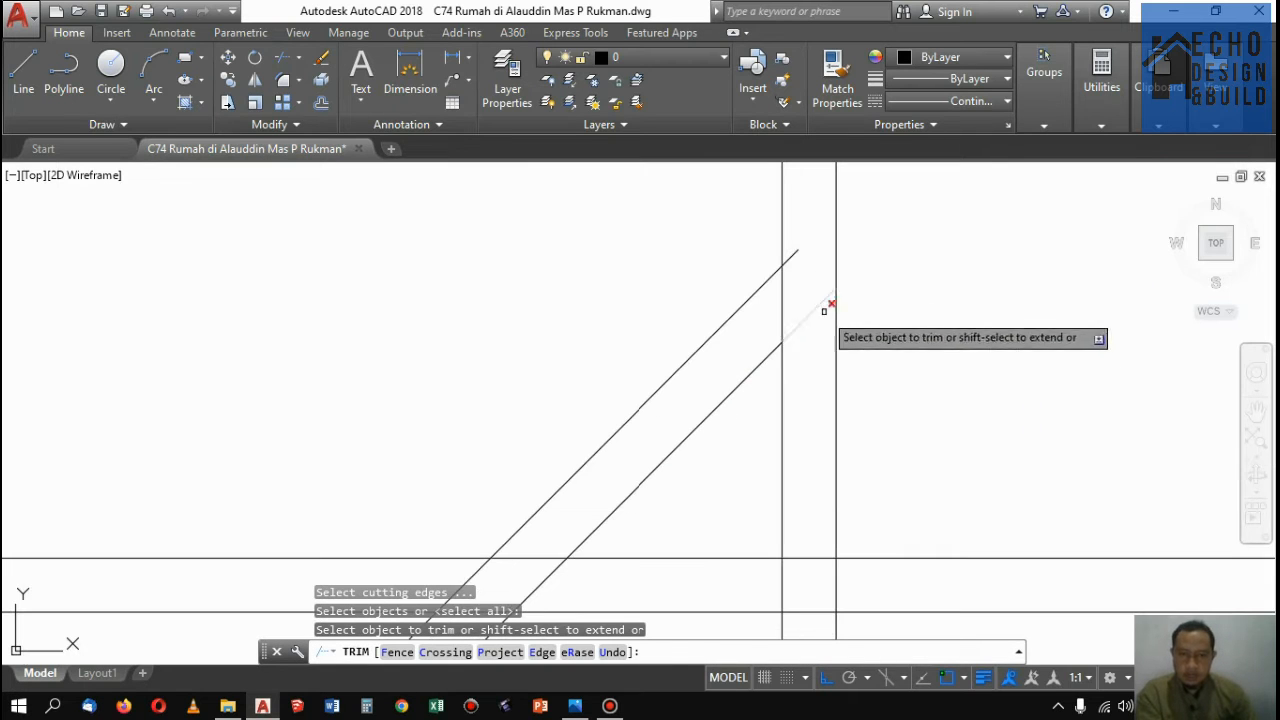
{"action": "left_click", "coordinate": [824, 311]}
{"action": "left_click", "coordinate": [809, 292]}
{"action": "left_click", "coordinate": [793, 252]}
{"action": "left_click", "coordinate": [807, 284]}
{"action": "left_click", "coordinate": [776, 296]}
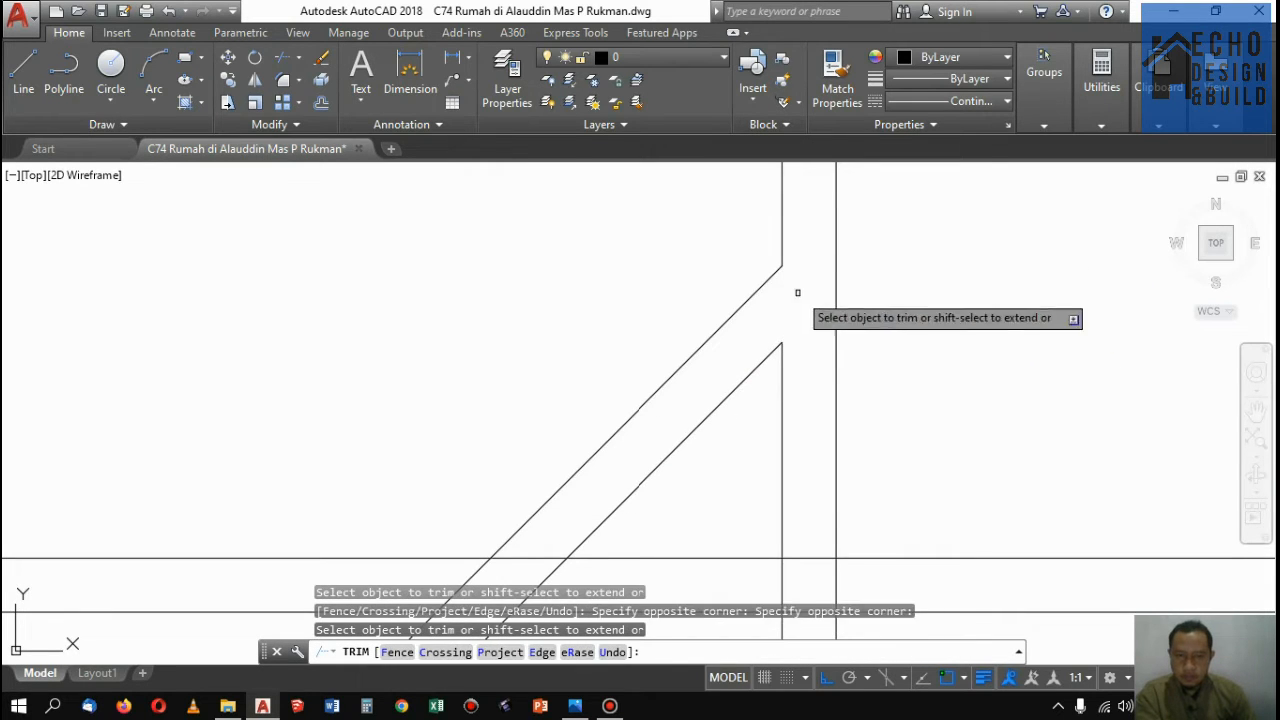
Trim the diagonal wall's lower ends at the horizontal partition and clear the partition's upper line between the diagonal lines
{"action": "scroll", "coordinate": [780, 310], "scroll_direction": "down", "scroll_amount": 2}
{"action": "scroll", "coordinate": [694, 414], "scroll_direction": "up", "scroll_amount": 2}
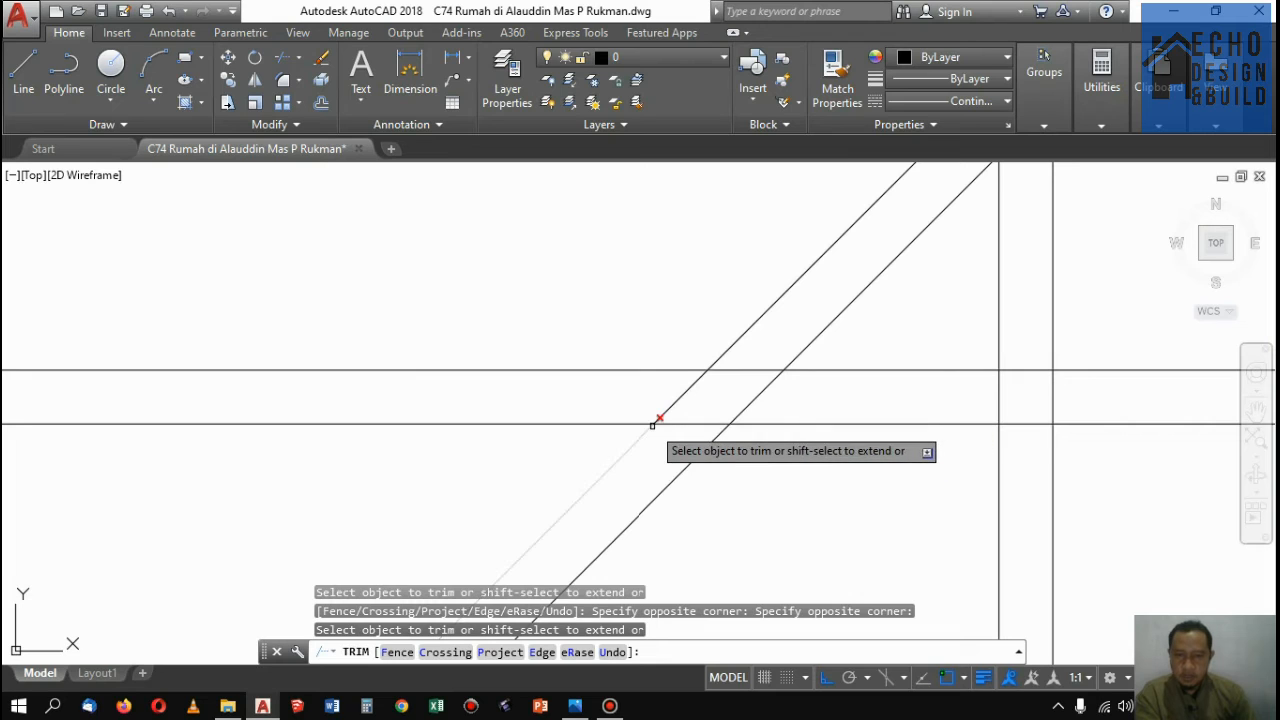
{"action": "left_click", "coordinate": [653, 427]}
{"action": "left_click", "coordinate": [706, 459]}
{"action": "left_click", "coordinate": [682, 443]}
{"action": "left_click", "coordinate": [698, 384]}
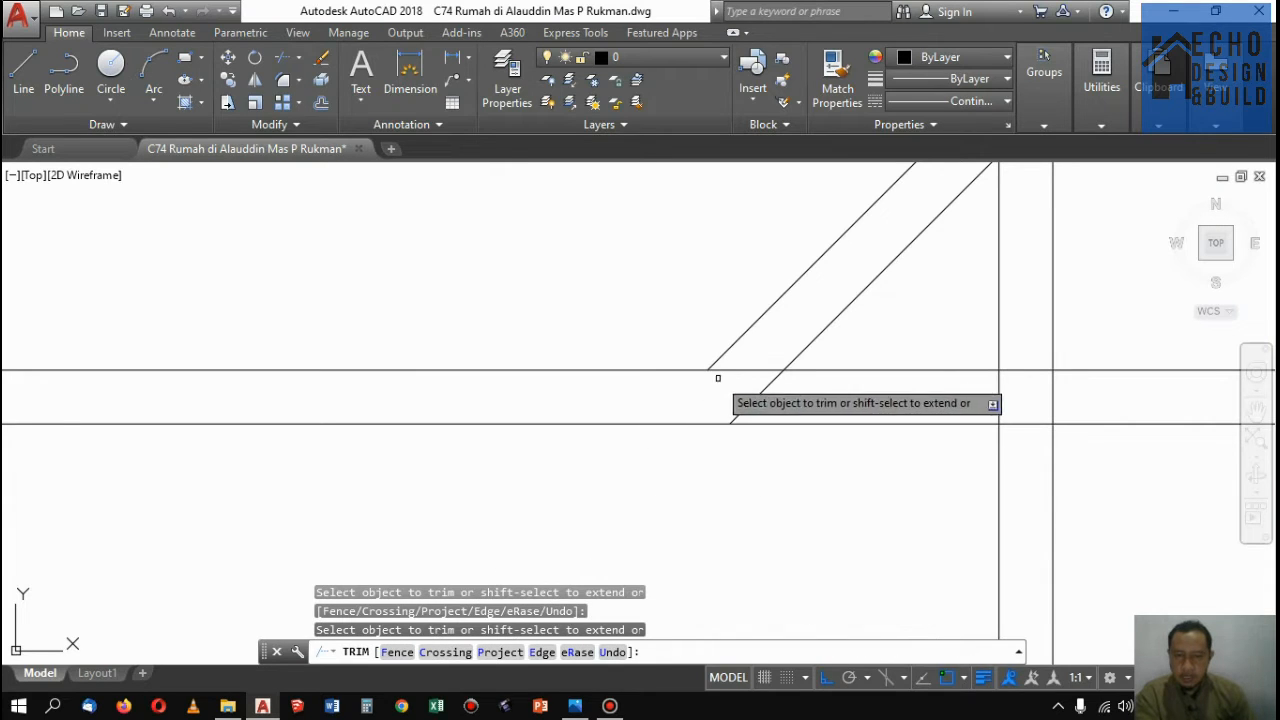
{"action": "left_click", "coordinate": [731, 369]}
{"action": "scroll", "coordinate": [728, 409], "scroll_direction": "down", "scroll_amount": 3}
{"action": "scroll", "coordinate": [796, 388], "scroll_direction": "up", "scroll_amount": 2}
{"action": "key", "text": "space"}
{"action": "scroll", "coordinate": [891, 373], "scroll_direction": "down", "scroll_amount": 3}
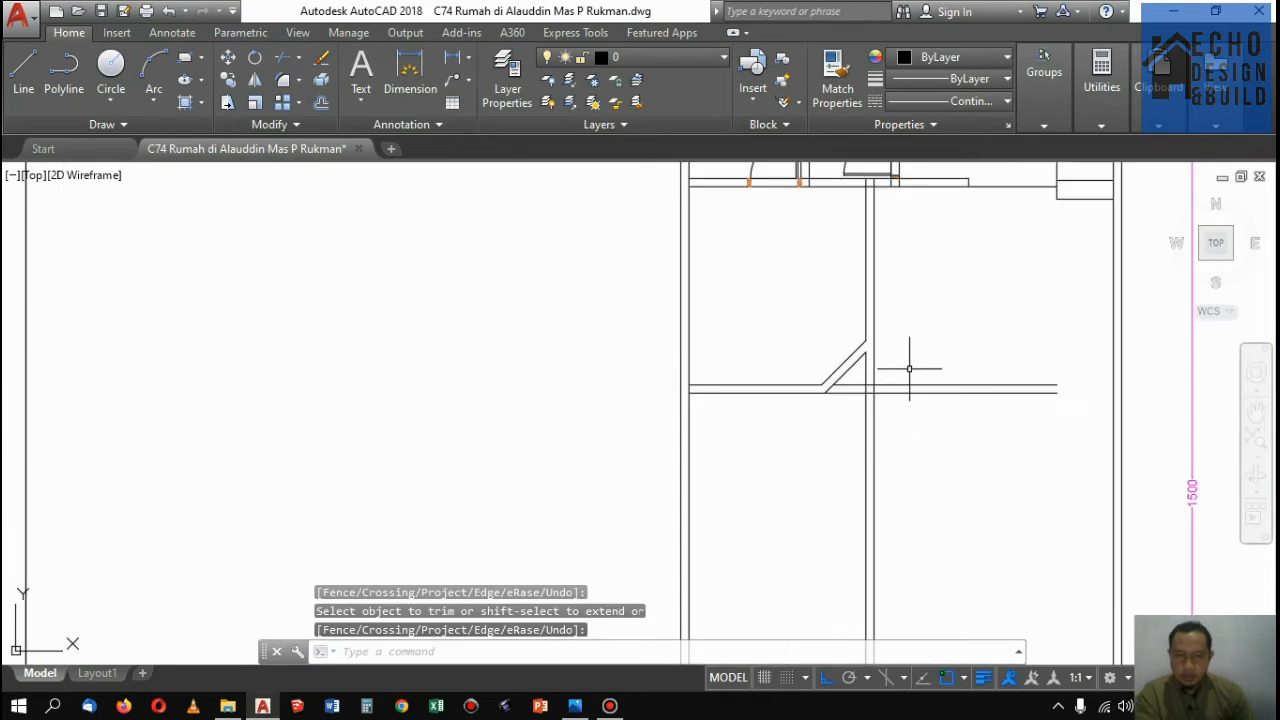
Trim the lower horizontal partition line beside the diagonal wall and delete the horizontal partition lines remaining to its right
{"action": "key", "text": "space"}
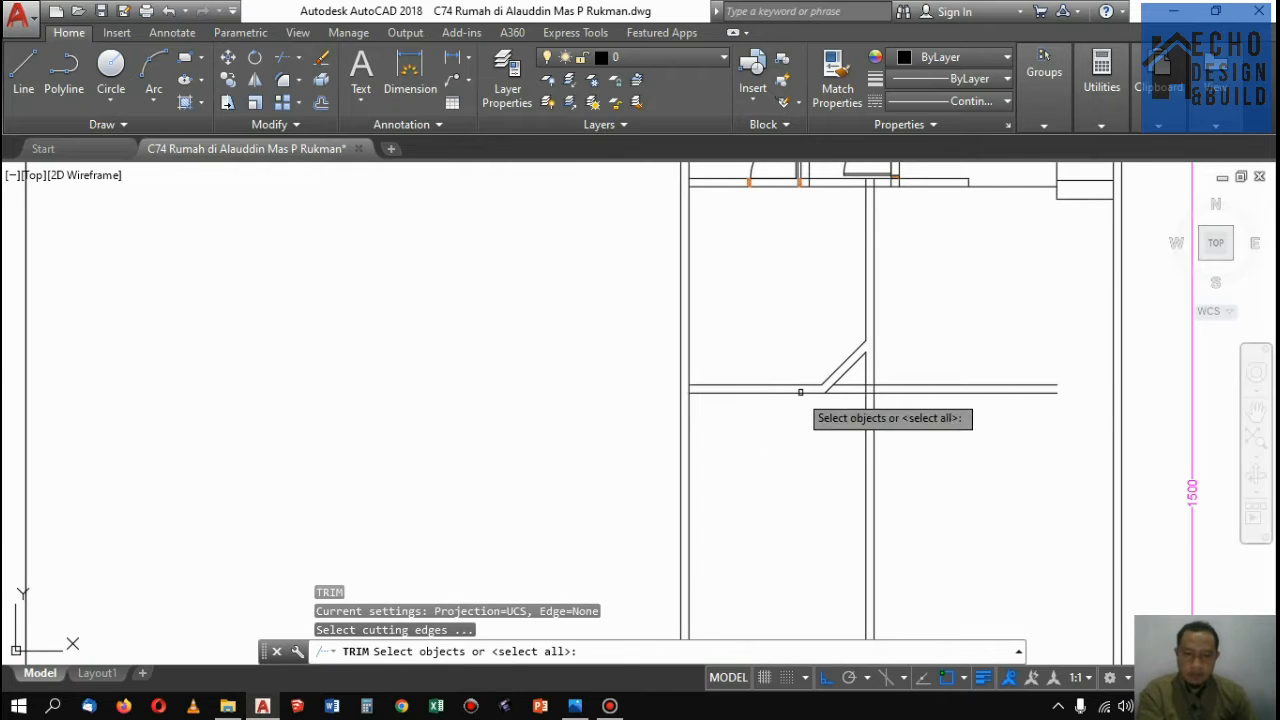
{"action": "key", "text": "space"}
{"action": "scroll", "coordinate": [840, 405], "scroll_direction": "up", "scroll_amount": 3}
{"action": "left_click", "coordinate": [857, 412]}
{"action": "left_click", "coordinate": [858, 388]}
{"action": "left_click", "coordinate": [862, 380]}
{"action": "left_click", "coordinate": [848, 400]}
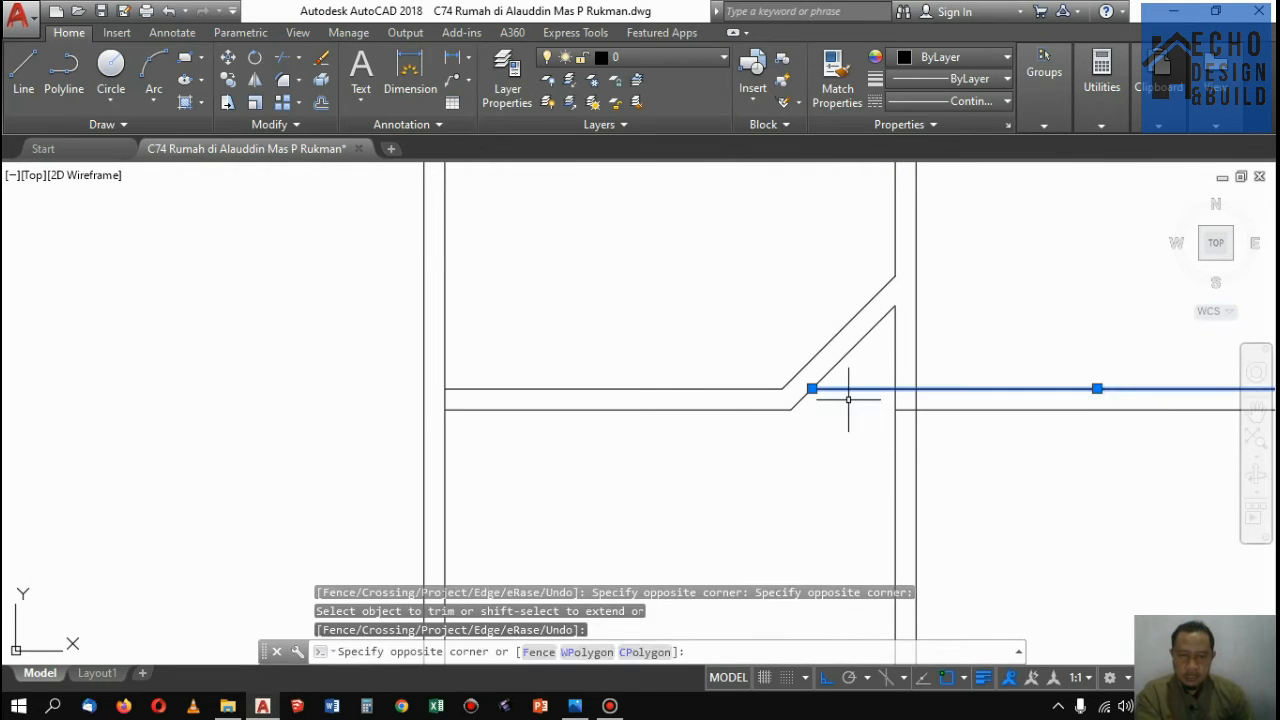
{"action": "key", "text": "Escape"}
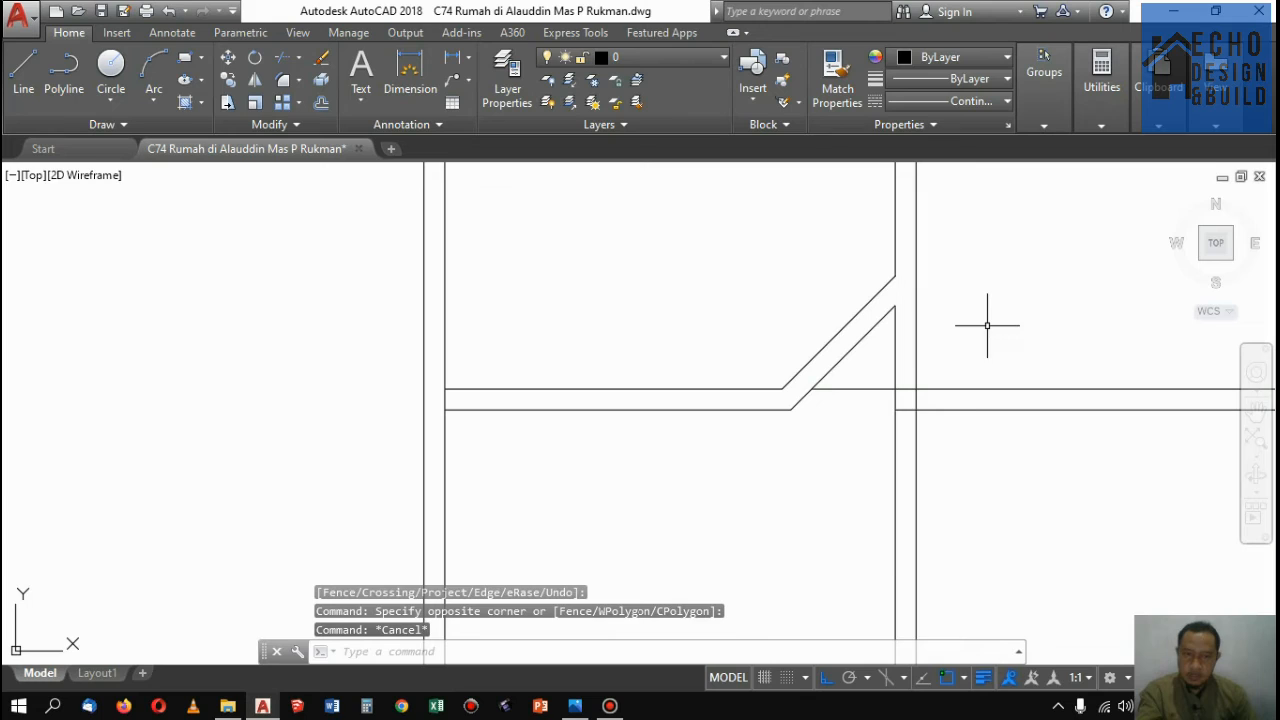
{"action": "left_click", "coordinate": [986, 449]}
{"action": "left_click", "coordinate": [951, 343]}
{"action": "key", "text": "Delete"}
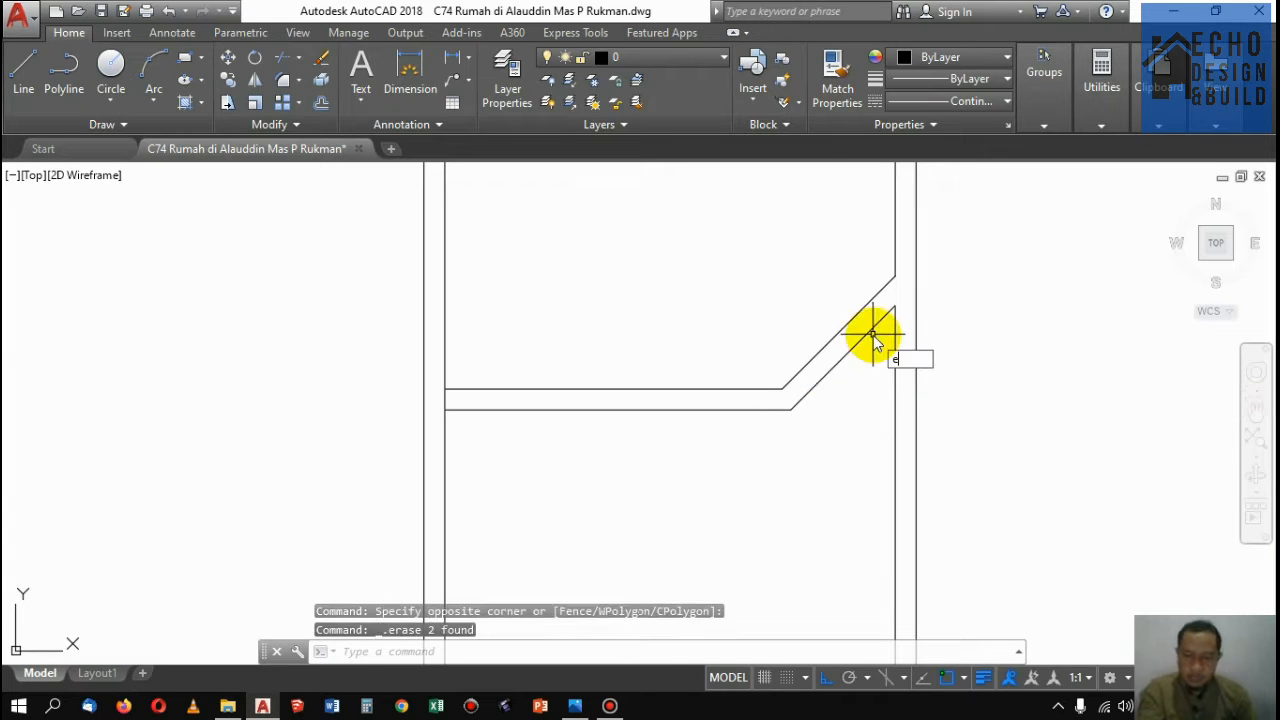
Extend the diagonal wall's lower line to the right line of the vertical partition
{"action": "type", "text": "x"}
{"action": "key", "text": "Return"}
{"action": "key", "text": "Return"}
{"action": "left_click", "coordinate": [884, 316]}
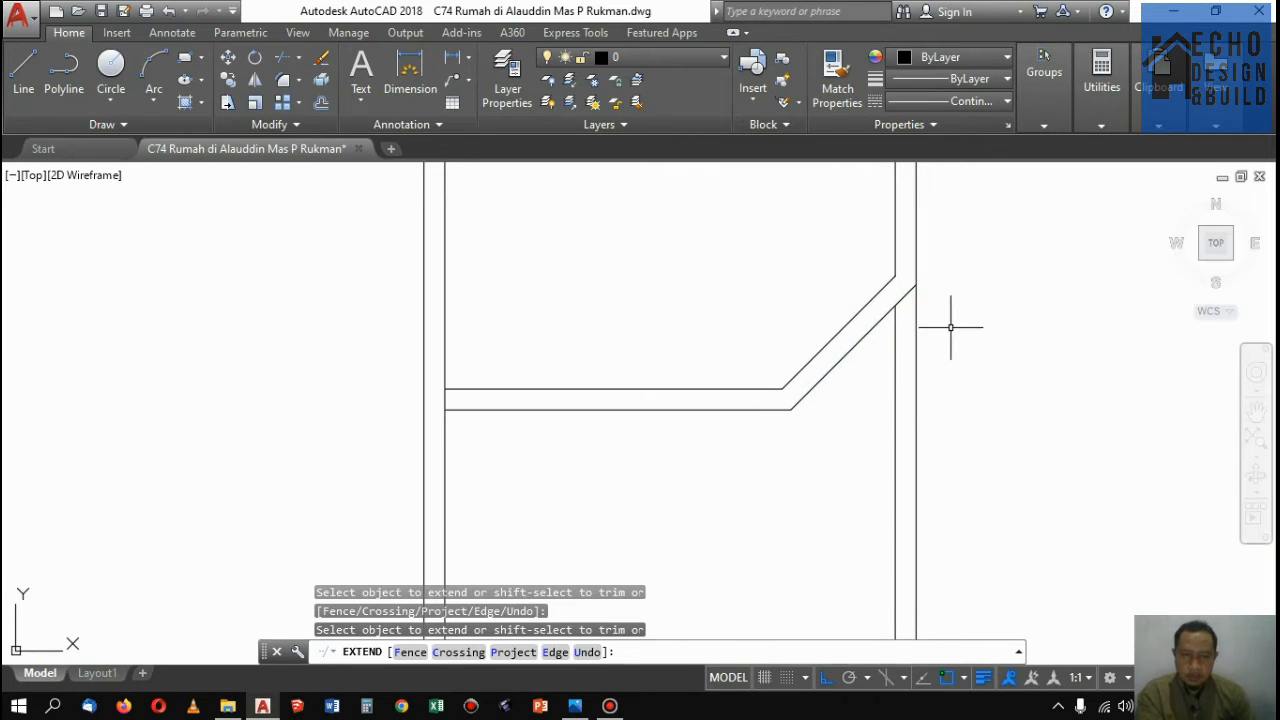
{"action": "key", "text": "Return"}
Trim the vertical partition's right line below the diagonal wall and delete the leftover left line beneath it
{"action": "type", "text": "tr"}
{"action": "key", "text": "Return"}
{"action": "key", "text": "Return"}
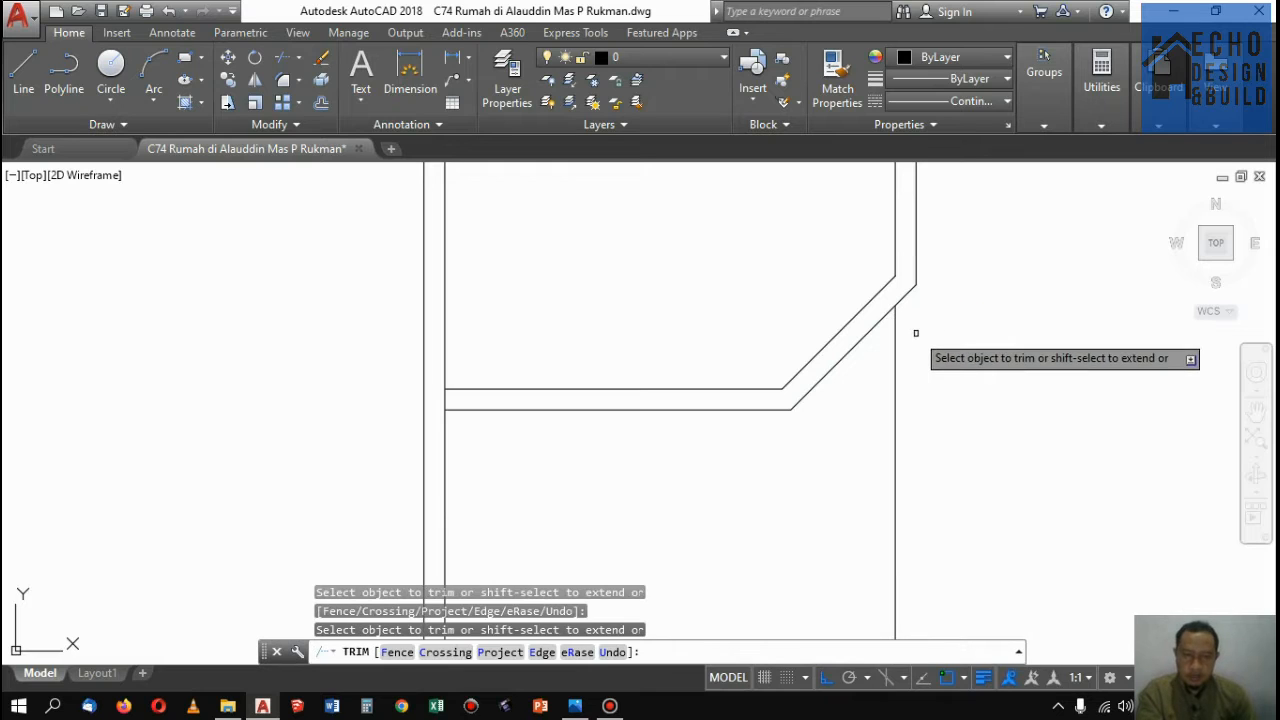
{"action": "scroll", "coordinate": [962, 324], "scroll_direction": "down", "scroll_amount": 5}
{"action": "left_click", "coordinate": [965, 355]}
{"action": "left_click", "coordinate": [915, 356]}
{"action": "key", "text": "Delete"}
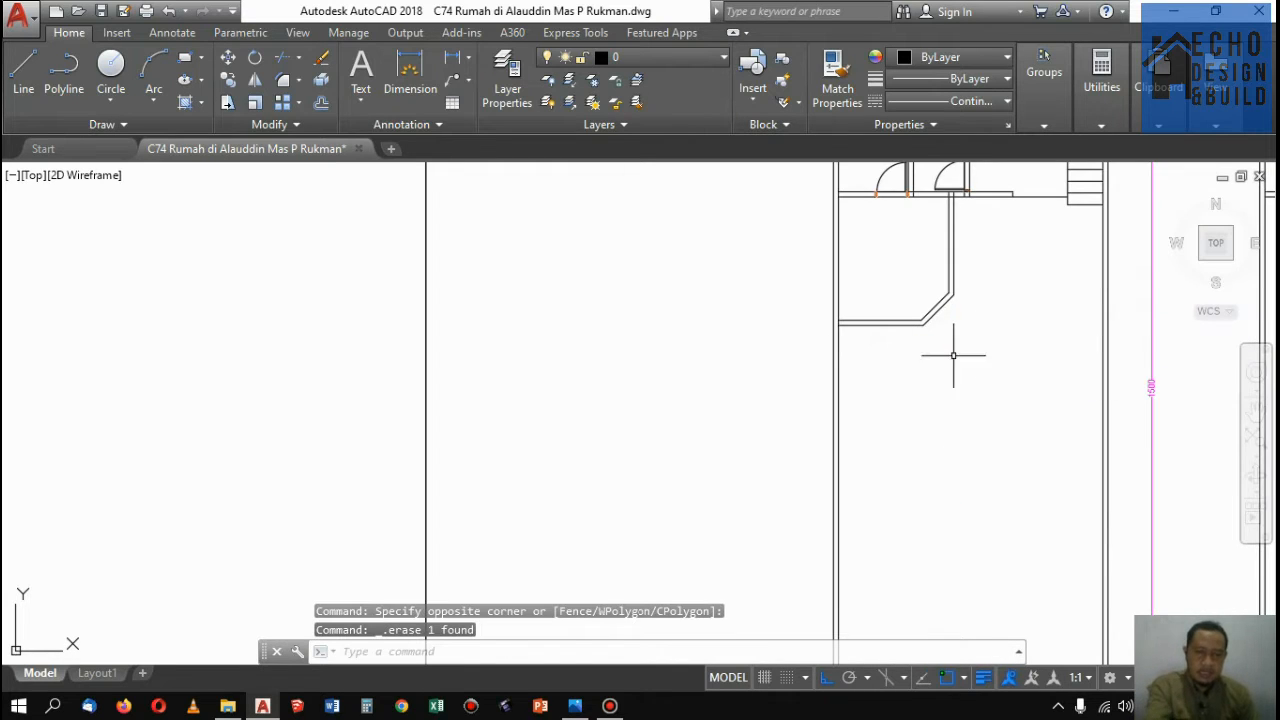
Copy the left bathroom door with its jambs to the outer corner where the vertical partition meets the diagonal wall
{"action": "scroll", "coordinate": [938, 368], "scroll_direction": "down", "scroll_amount": 4}
{"action": "scroll", "coordinate": [943, 334], "scroll_direction": "up", "scroll_amount": 4}
{"action": "scroll", "coordinate": [960, 330], "scroll_direction": "down", "scroll_amount": 4}
{"action": "scroll", "coordinate": [962, 300], "scroll_direction": "up", "scroll_amount": 8}
{"action": "scroll", "coordinate": [849, 226], "scroll_direction": "up", "scroll_amount": 4}
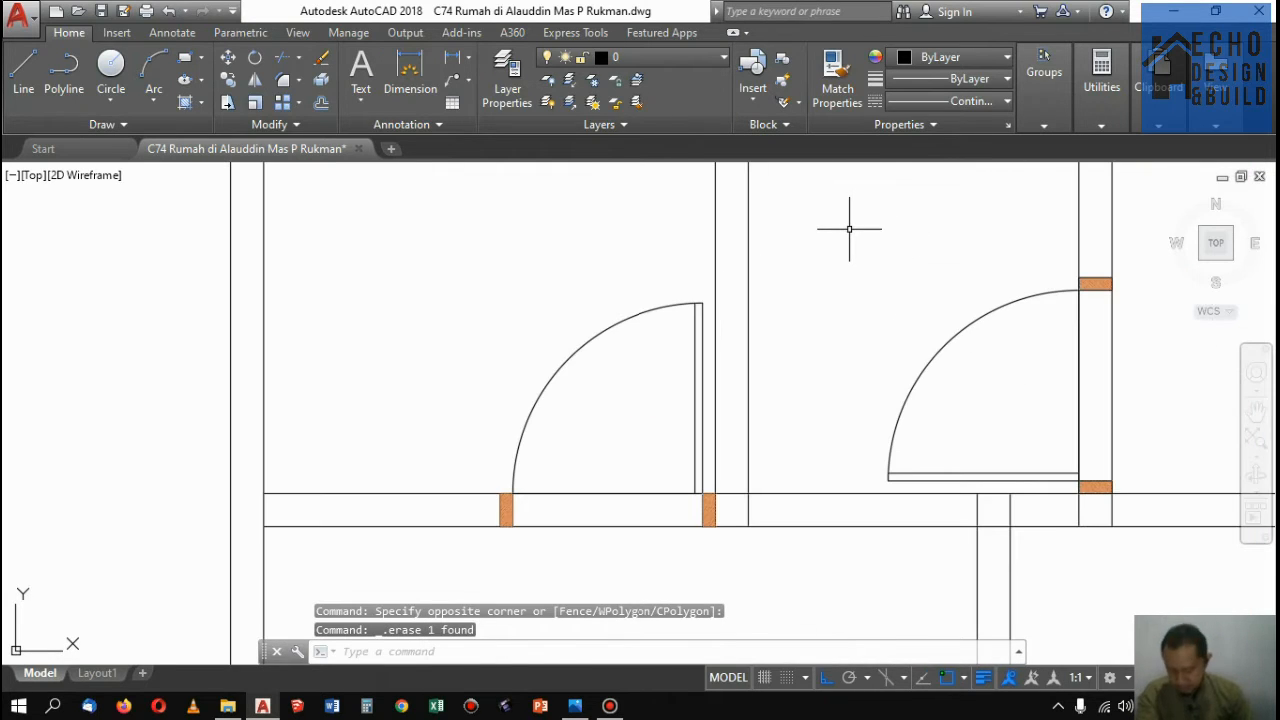
{"action": "left_click", "coordinate": [403, 280]}
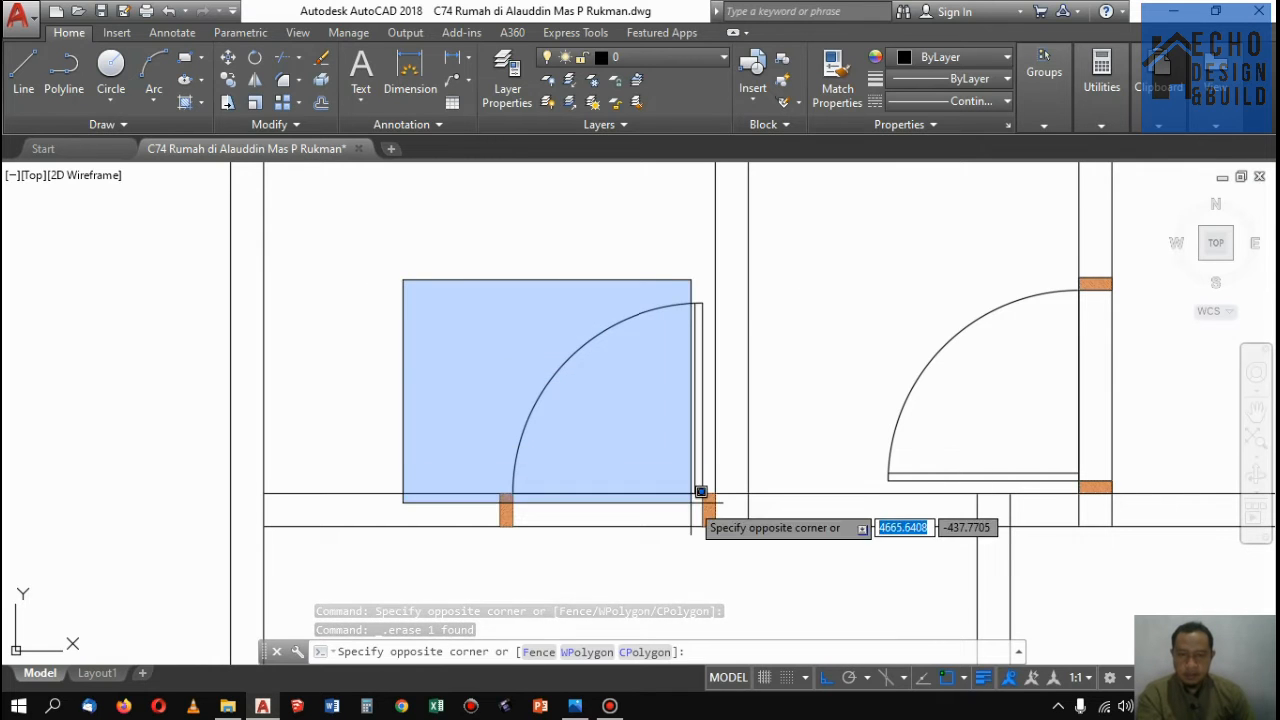
{"action": "left_click", "coordinate": [736, 558]}
{"action": "left_click", "coordinate": [229, 81]}
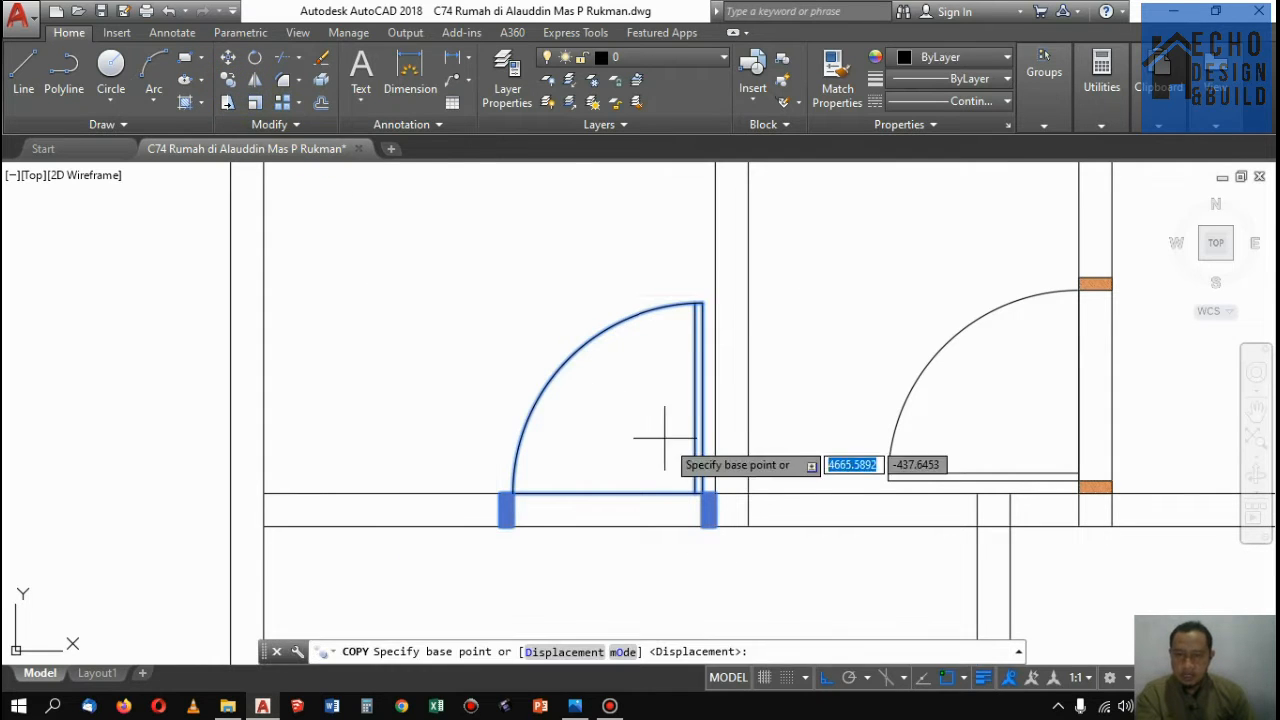
{"action": "scroll", "coordinate": [690, 525], "scroll_direction": "up", "scroll_amount": 5}
{"action": "left_click", "coordinate": [677, 527]}
{"action": "scroll", "coordinate": [686, 519], "scroll_direction": "down", "scroll_amount": 4}
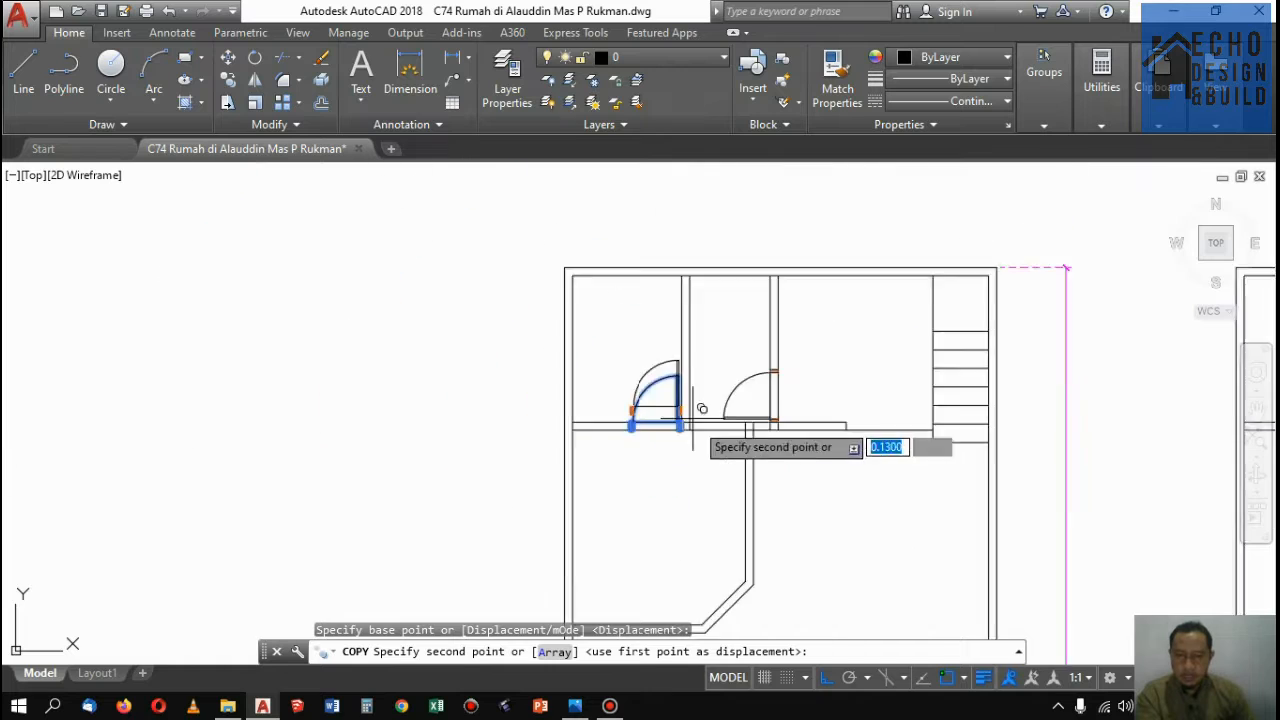
{"action": "scroll", "coordinate": [729, 549], "scroll_direction": "up", "scroll_amount": 5}
{"action": "left_click", "coordinate": [730, 497]}
{"action": "scroll", "coordinate": [690, 510], "scroll_direction": "down", "scroll_amount": 3}
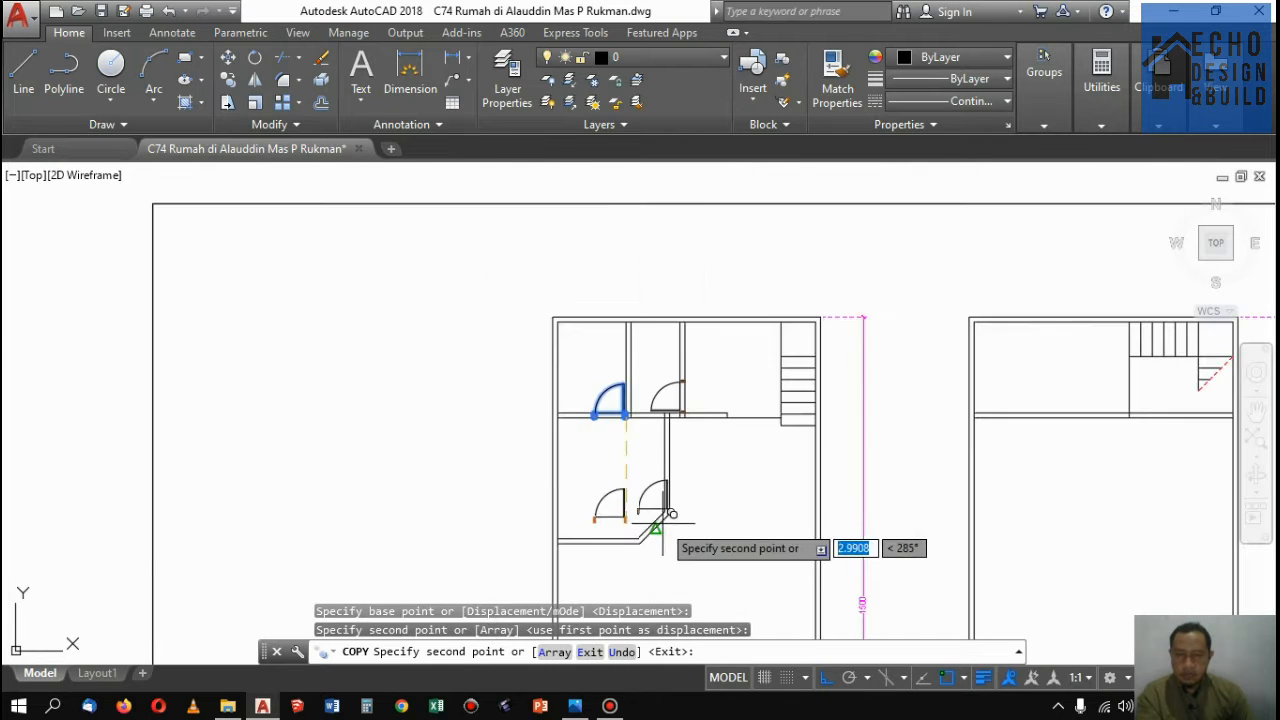
{"action": "scroll", "coordinate": [663, 509], "scroll_direction": "up", "scroll_amount": 2}
{"action": "key", "text": "Return"}
Rotate the copied door 45 degrees about its right jamb's outer corner so it aligns with the diagonal wall
{"action": "scroll", "coordinate": [669, 509], "scroll_direction": "up", "scroll_amount": 2}
{"action": "left_click", "coordinate": [669, 509]}
{"action": "left_click", "coordinate": [647, 459]}
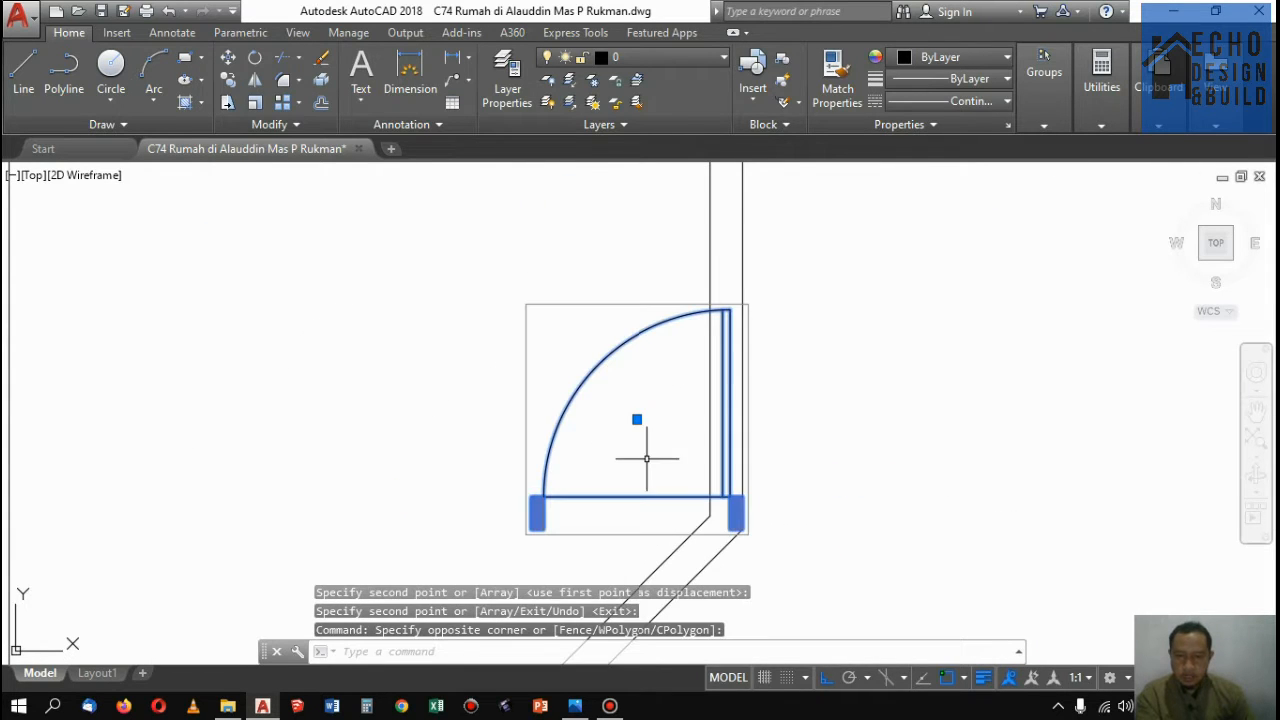
{"action": "left_click", "coordinate": [256, 60]}
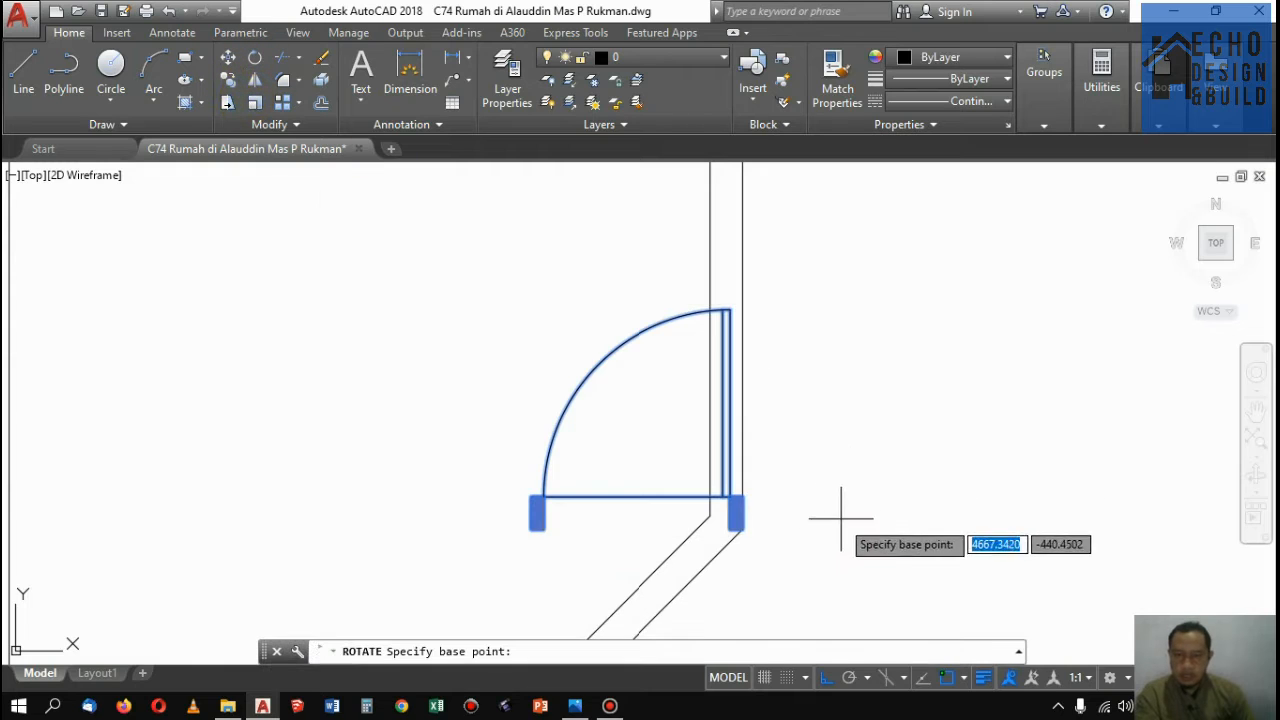
{"action": "scroll", "coordinate": [760, 520], "scroll_direction": "up", "scroll_amount": 3}
{"action": "left_click", "coordinate": [762, 521]}
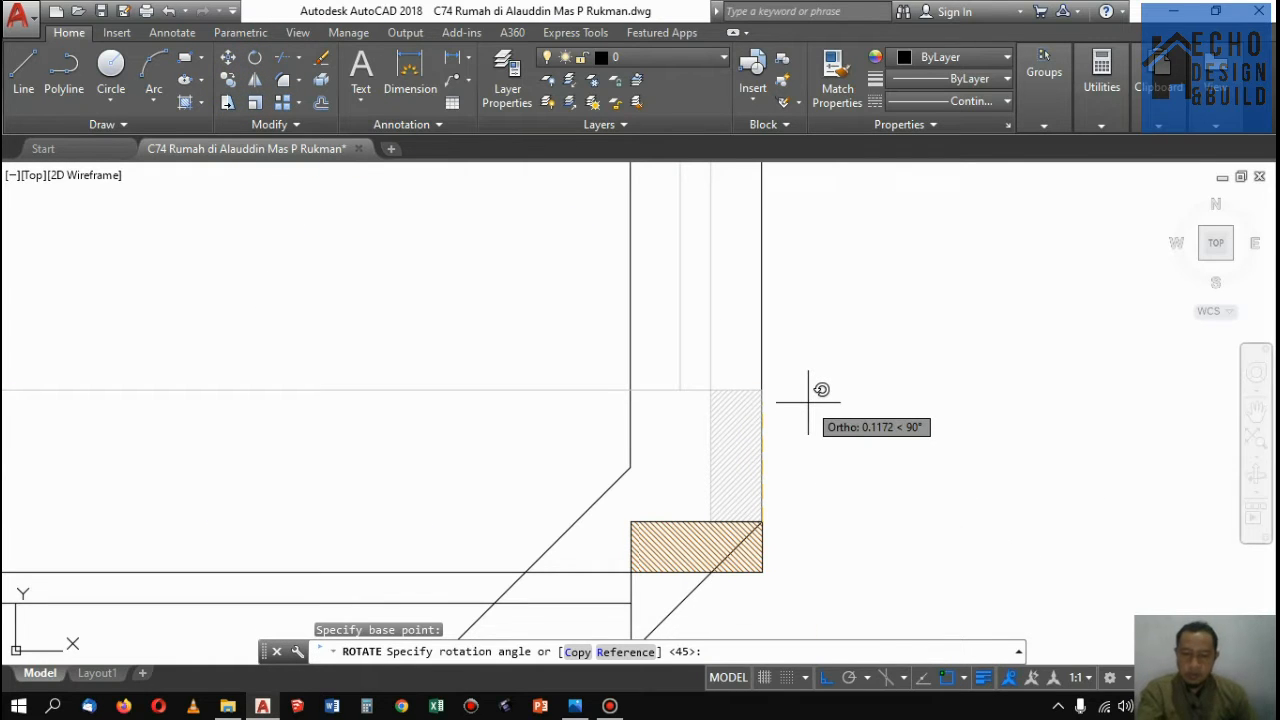
{"action": "type", "text": "45"}
{"action": "key", "text": "Return"}
{"action": "scroll", "coordinate": [815, 360], "scroll_direction": "down", "scroll_amount": 4}
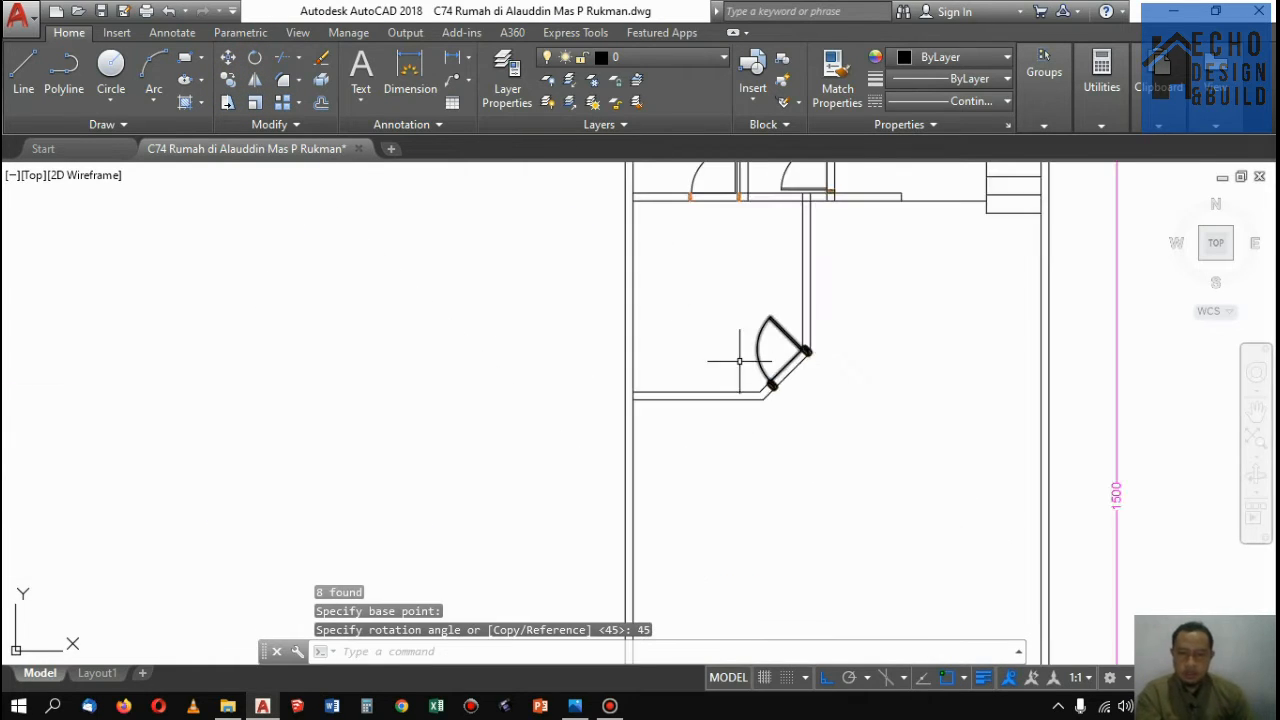
Draw a guide line between the two door jambs along the outer face of the diagonal wall
{"action": "scroll", "coordinate": [877, 369], "scroll_direction": "up", "scroll_amount": 3}
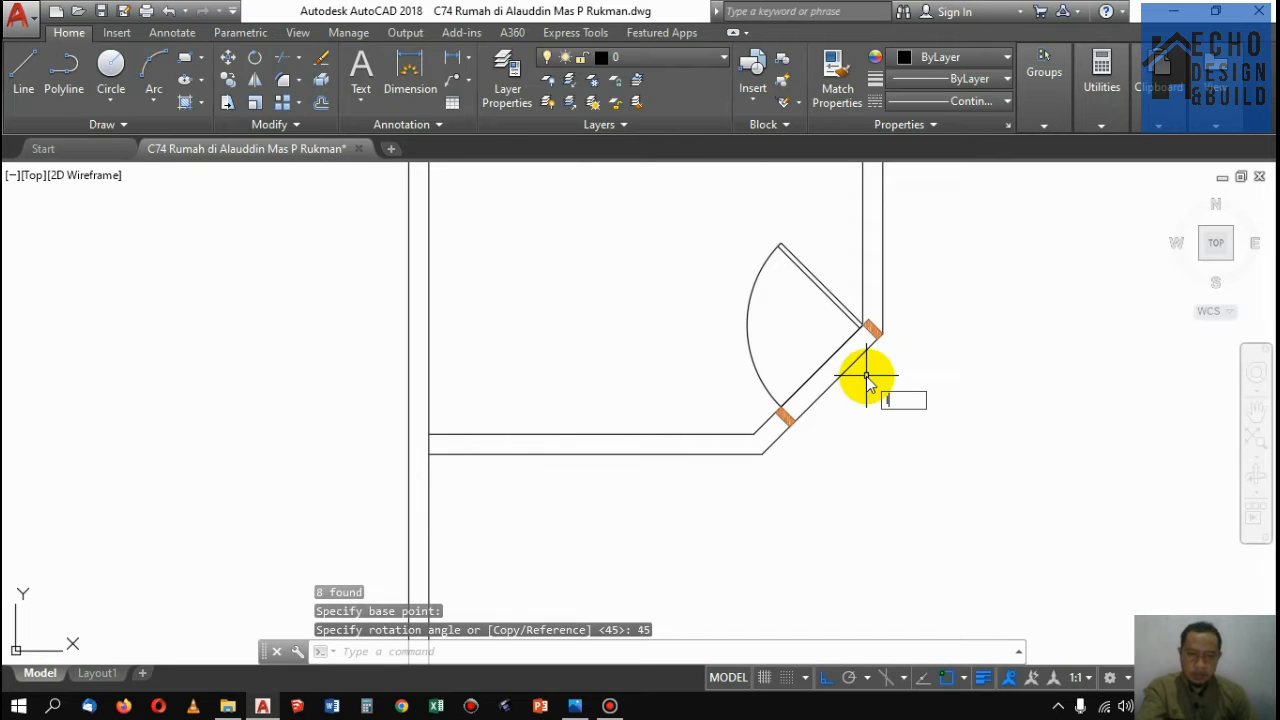
{"action": "key", "text": "Return"}
{"action": "scroll", "coordinate": [879, 346], "scroll_direction": "up", "scroll_amount": 4}
{"action": "left_click", "coordinate": [871, 309]}
{"action": "scroll", "coordinate": [877, 311], "scroll_direction": "down", "scroll_amount": 3}
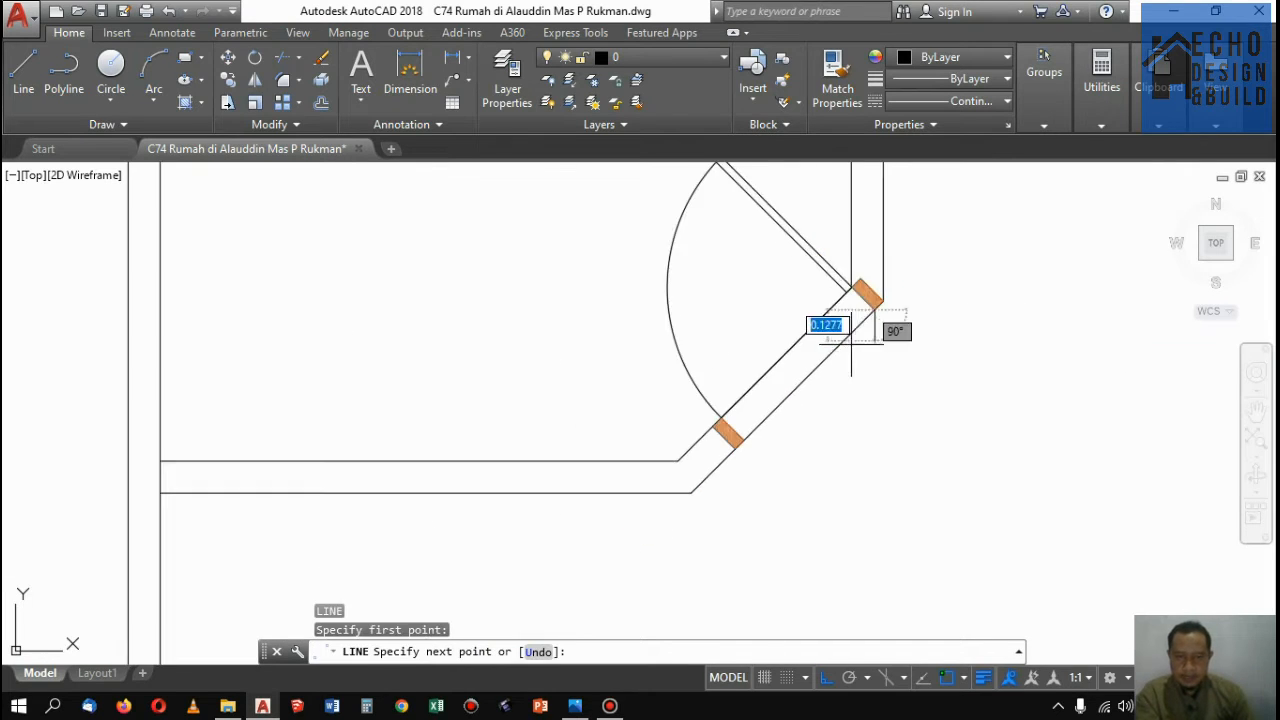
{"action": "scroll", "coordinate": [777, 413], "scroll_direction": "up", "scroll_amount": 2}
{"action": "left_click", "coordinate": [741, 441]}
{"action": "key", "text": "Return"}
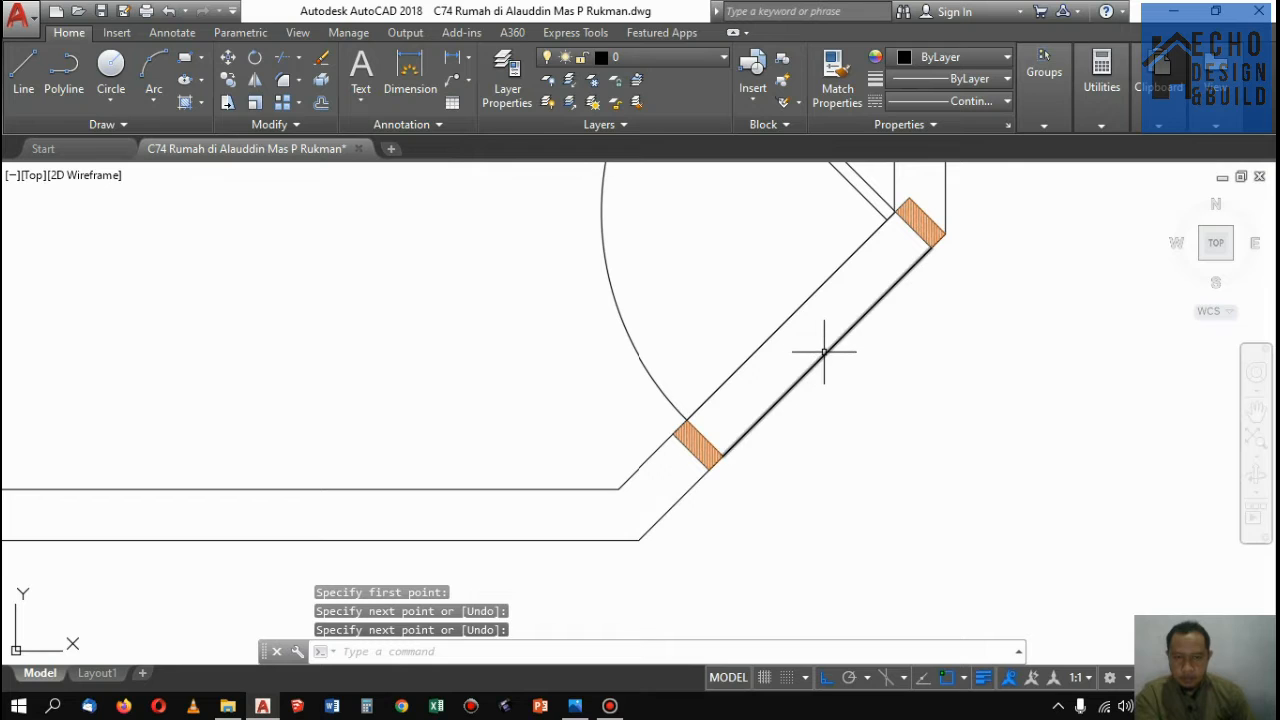
Move the door and its guide line along the diagonal wall from the guide line's midpoint to the wall line's midpoint
{"action": "left_click", "coordinate": [824, 351]}
{"action": "left_click", "coordinate": [617, 307]}
{"action": "type", "text": "m"}
{"action": "key", "text": "Return"}
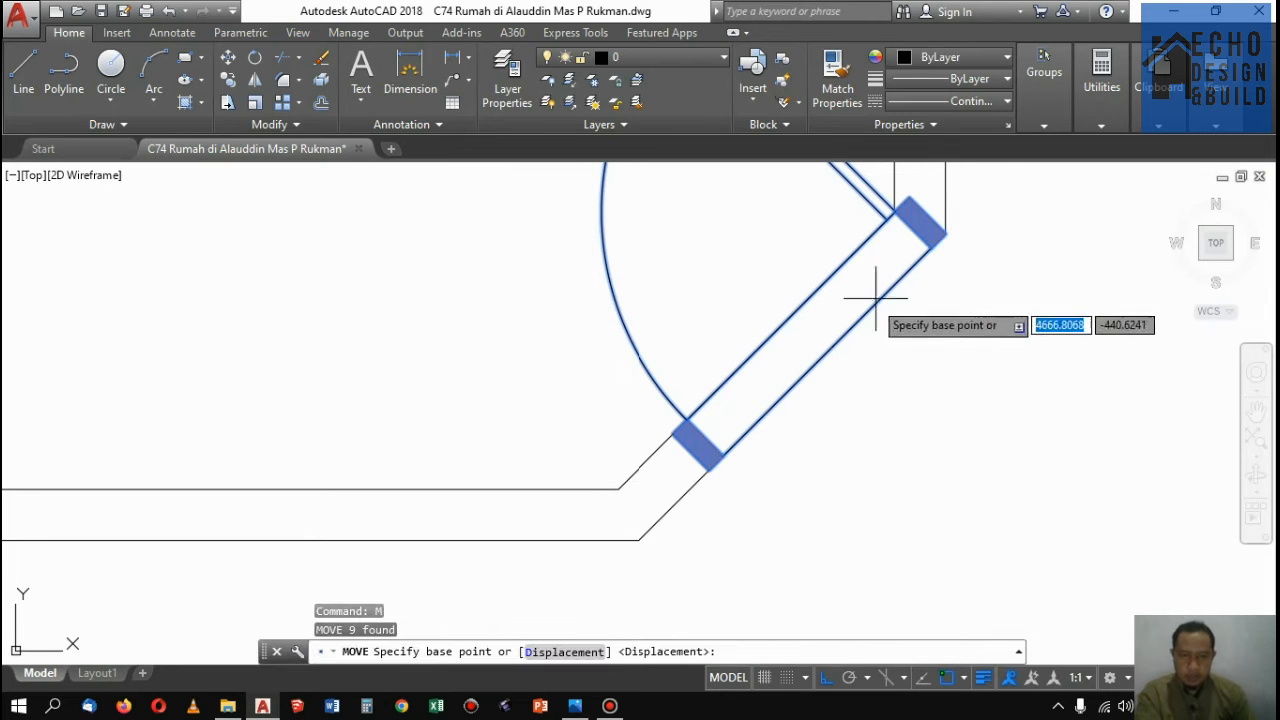
{"action": "left_click", "coordinate": [828, 355]}
{"action": "left_click", "coordinate": [795, 385]}
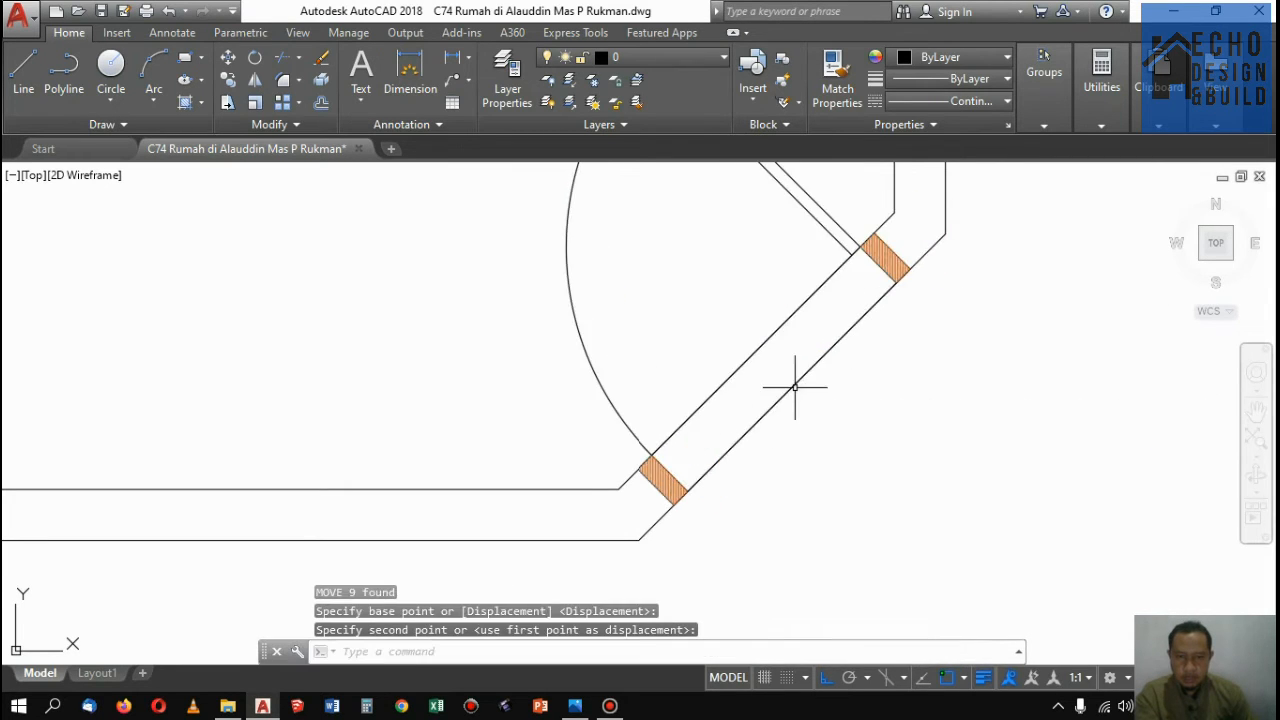
Delete the guide line between the jambs of the diagonal wall's door
{"action": "scroll", "coordinate": [835, 362], "scroll_direction": "down", "scroll_amount": 4}
{"action": "scroll", "coordinate": [824, 369], "scroll_direction": "up", "scroll_amount": 4}
{"action": "left_click", "coordinate": [829, 374]}
{"action": "key", "text": "Delete"}
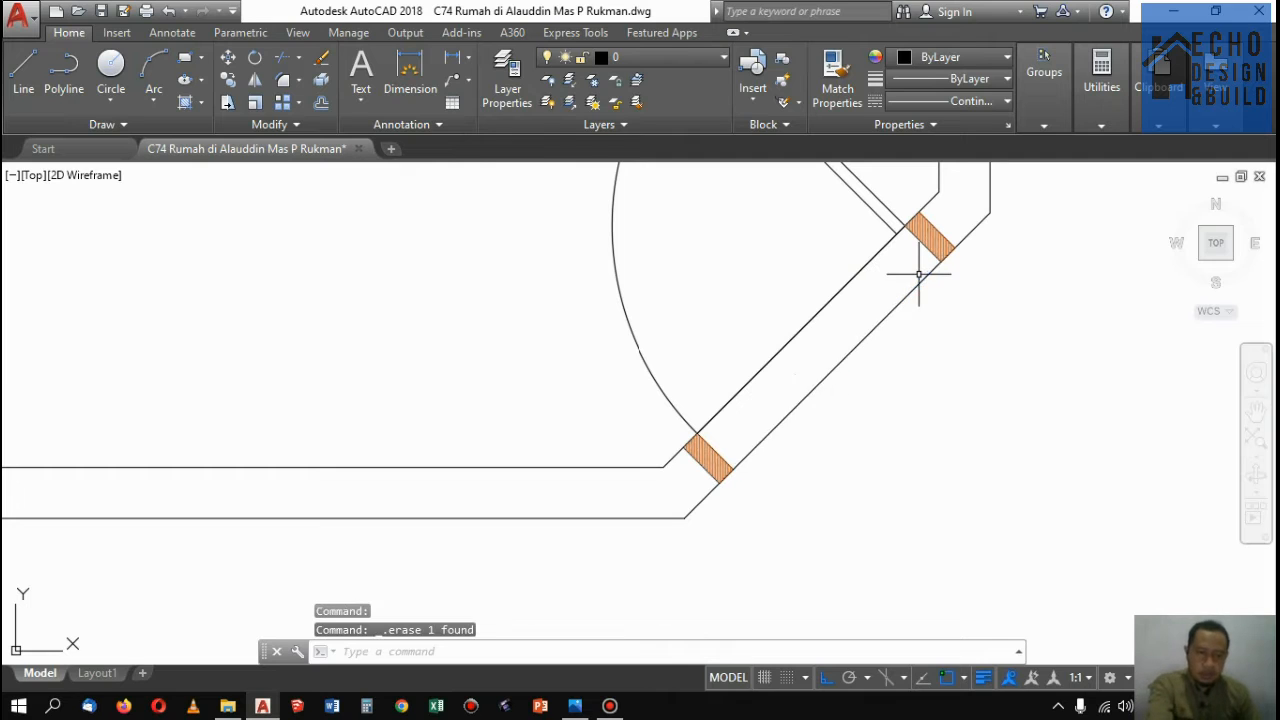
Trim both diagonal wall lines between the door jambs to open the doorway
{"action": "scroll", "coordinate": [866, 320], "scroll_direction": "down", "scroll_amount": 3}
{"action": "scroll", "coordinate": [857, 289], "scroll_direction": "up", "scroll_amount": 2}
{"action": "type", "text": "tr"}
{"action": "key", "text": "Return"}
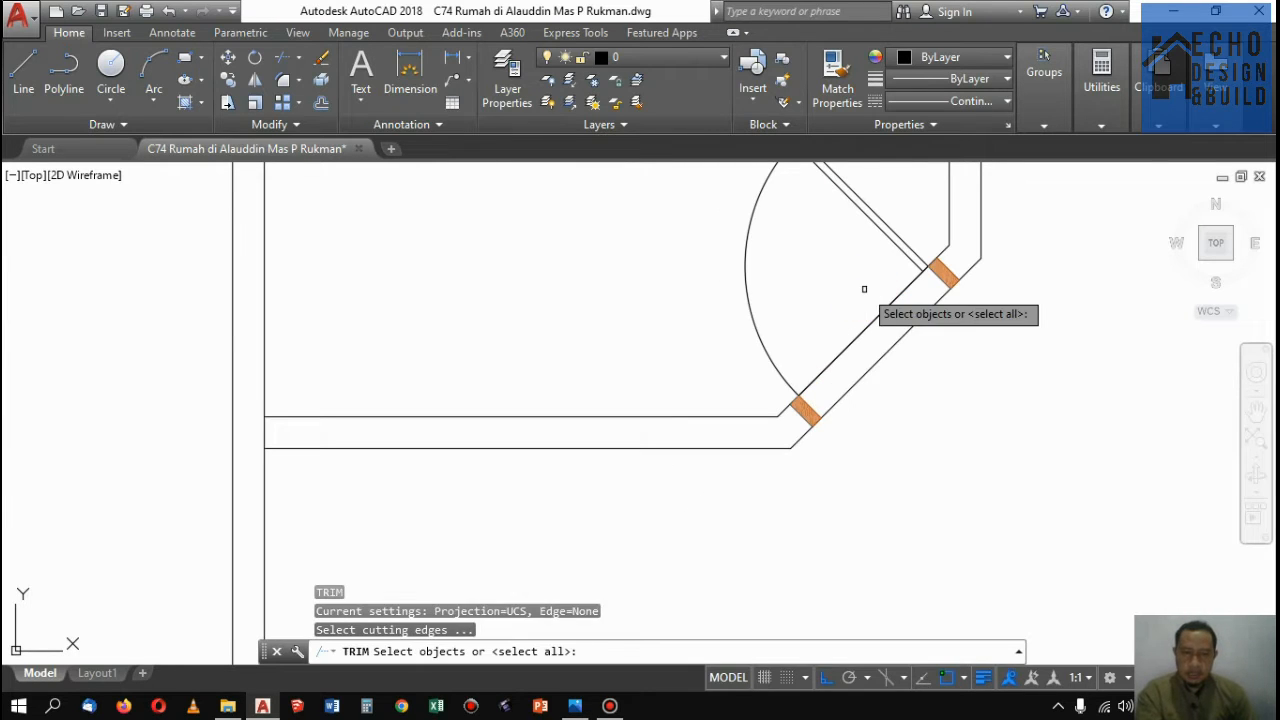
{"action": "key", "text": "Return"}
{"action": "left_click", "coordinate": [875, 325]}
{"action": "left_click", "coordinate": [860, 302]}
{"action": "left_click", "coordinate": [916, 363]}
{"action": "left_click", "coordinate": [870, 316]}
{"action": "key", "text": "Return"}
{"action": "scroll", "coordinate": [899, 334], "scroll_direction": "down", "scroll_amount": 3}
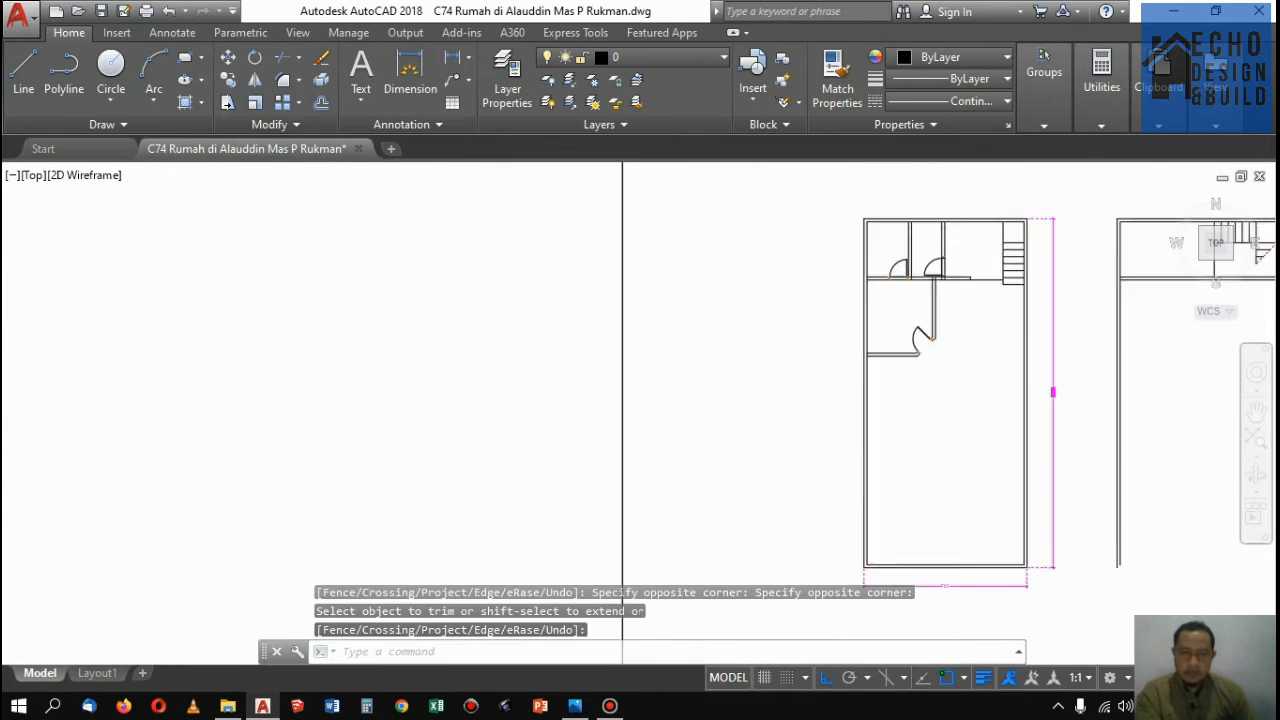
Measure the inner vertical length of the room with the diagonal door using a temporary linear dimension and delete it
{"action": "scroll", "coordinate": [899, 334], "scroll_direction": "up", "scroll_amount": 3}
{"action": "scroll", "coordinate": [899, 334], "scroll_direction": "down", "scroll_amount": 3}
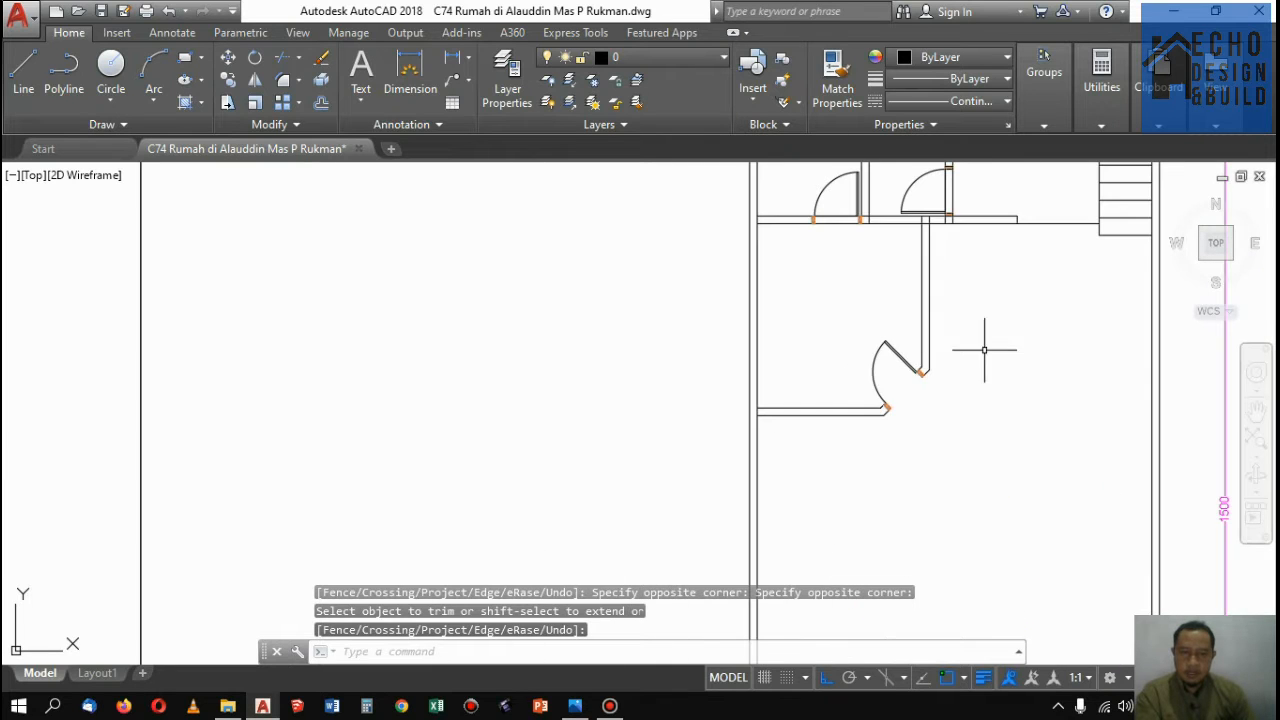
{"action": "scroll", "coordinate": [960, 280], "scroll_direction": "down", "scroll_amount": 1}
{"action": "scroll", "coordinate": [940, 267], "scroll_direction": "up", "scroll_amount": 1}
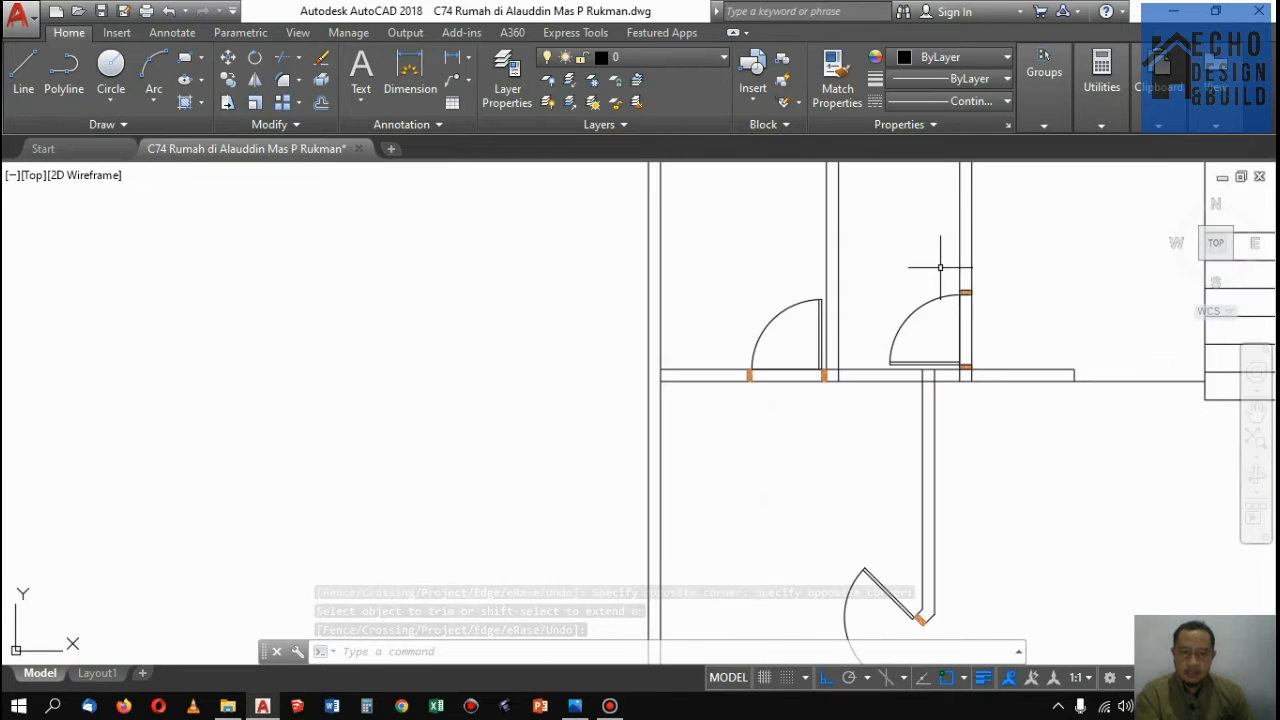
{"action": "scroll", "coordinate": [860, 250], "scroll_direction": "down", "scroll_amount": 3}
{"action": "scroll", "coordinate": [915, 285], "scroll_direction": "up", "scroll_amount": 4}
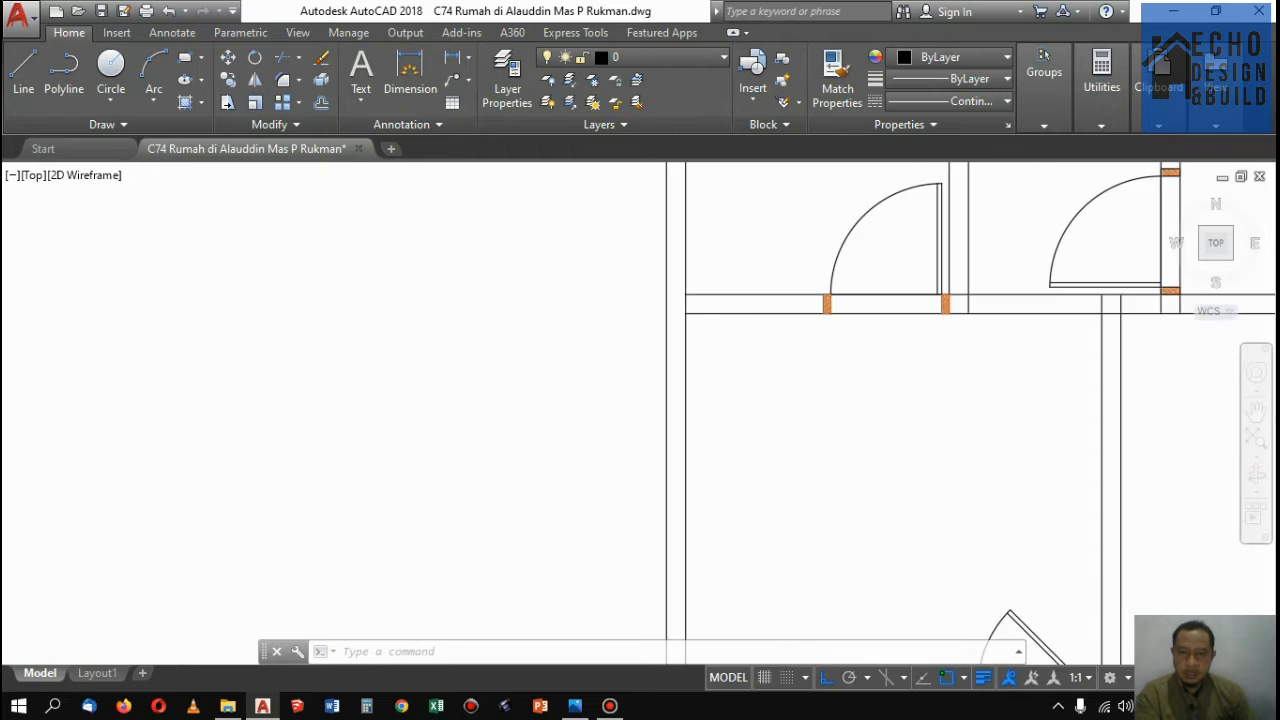
{"action": "scroll", "coordinate": [766, 357], "scroll_direction": "down", "scroll_amount": 2}
{"action": "left_click", "coordinate": [456, 66]}
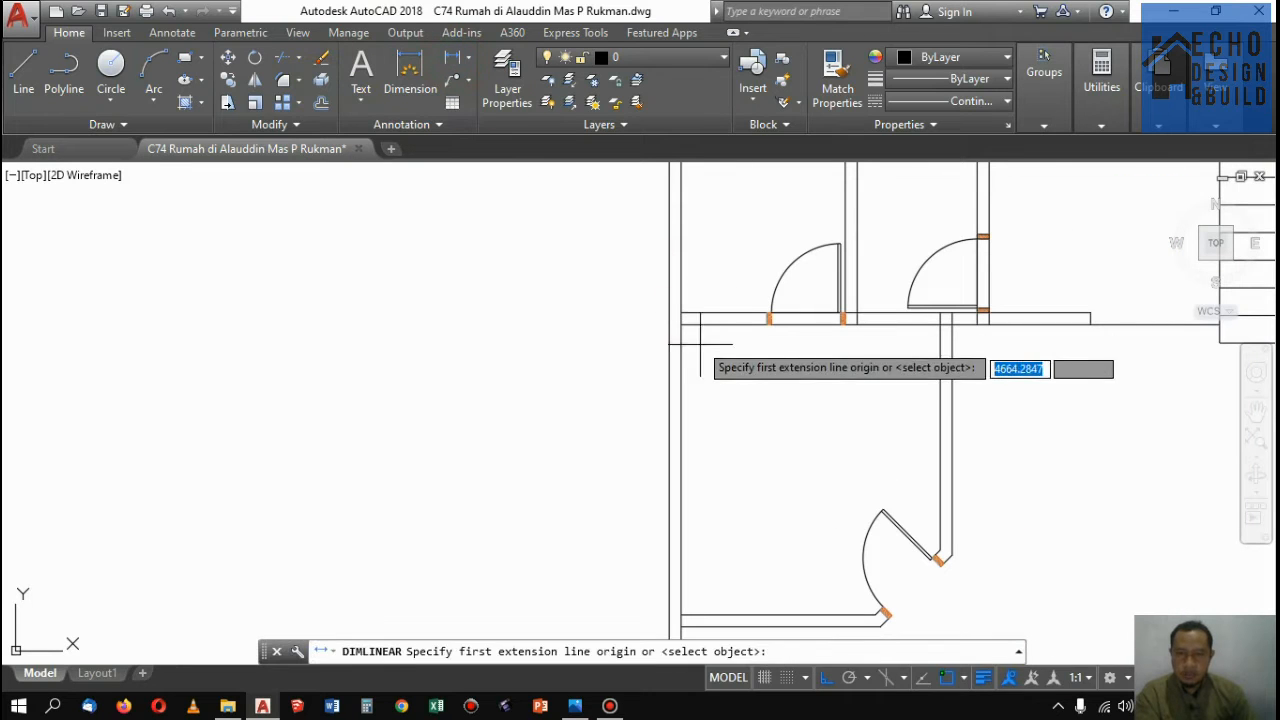
{"action": "left_click", "coordinate": [683, 322]}
{"action": "left_click", "coordinate": [683, 615]}
{"action": "left_click", "coordinate": [735, 525]}
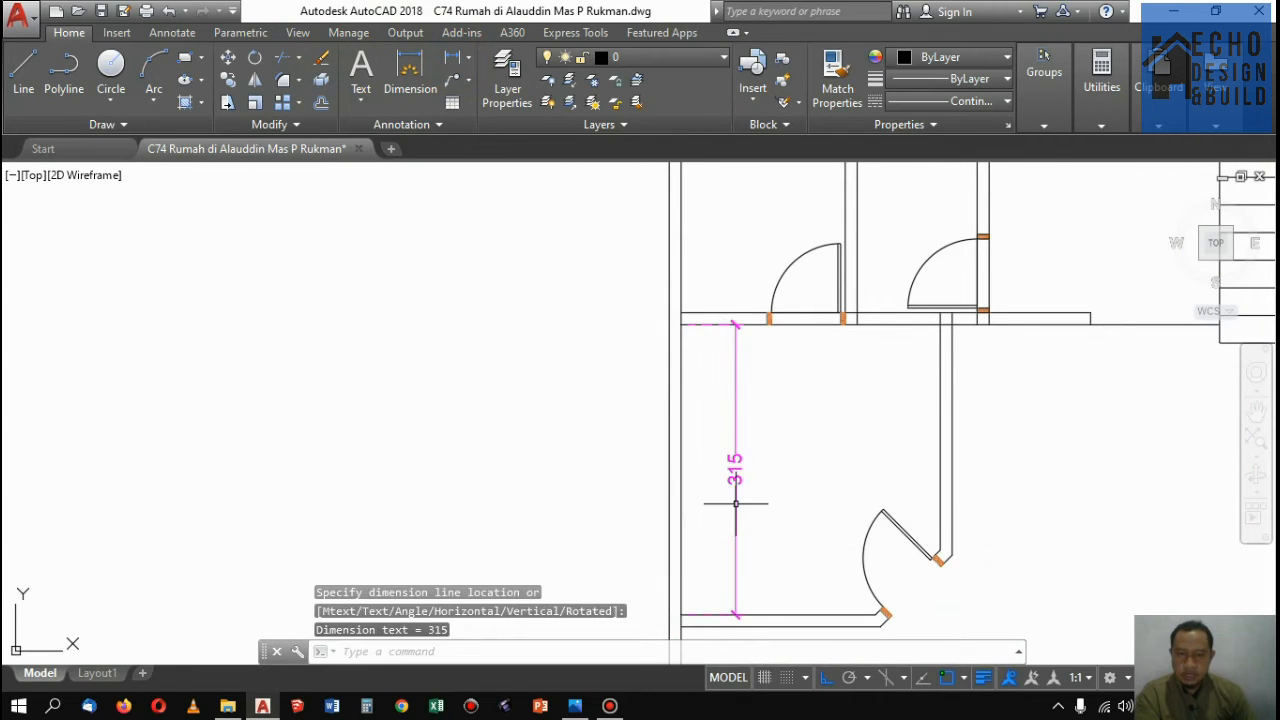
{"action": "left_click", "coordinate": [766, 398]}
{"action": "left_click", "coordinate": [728, 430]}
{"action": "key", "text": "Delete"}
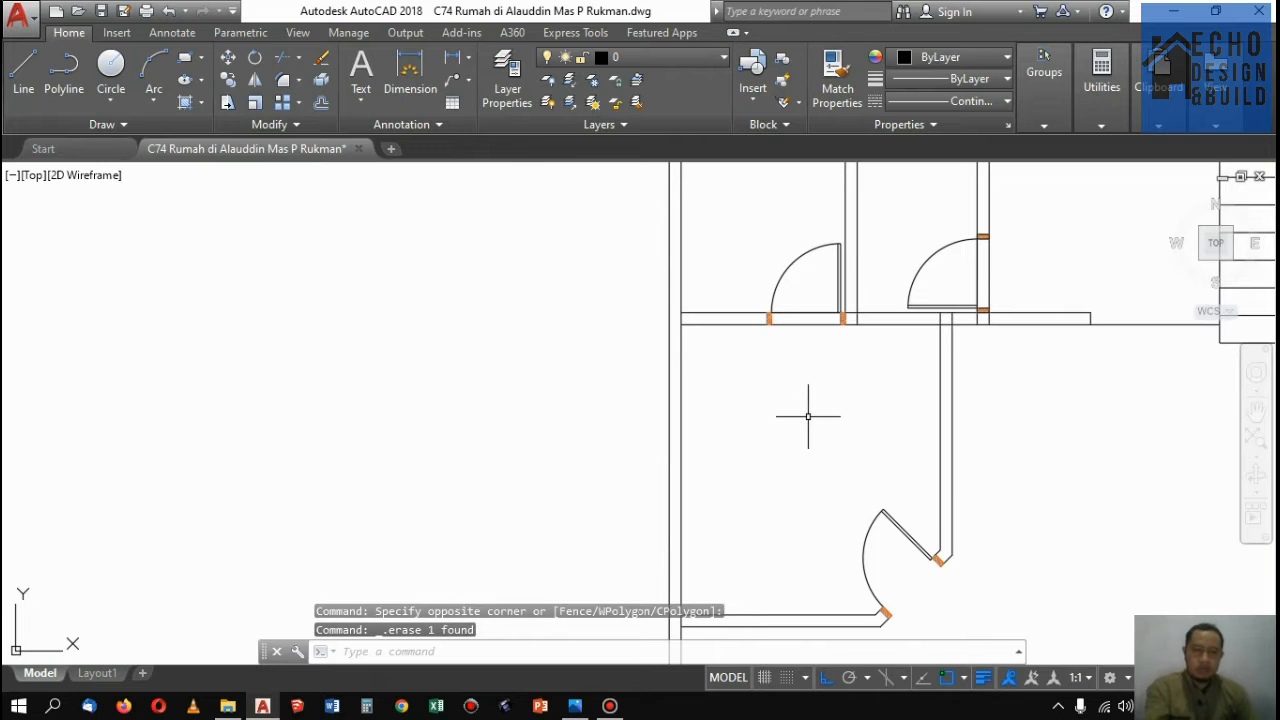
{"action": "scroll", "coordinate": [811, 420], "scroll_direction": "down", "scroll_amount": 4}
{"action": "scroll", "coordinate": [857, 386], "scroll_direction": "up", "scroll_amount": 1}
{"action": "scroll", "coordinate": [873, 364], "scroll_direction": "down", "scroll_amount": 2}
{"action": "scroll", "coordinate": [873, 364], "scroll_direction": "up", "scroll_amount": 6}
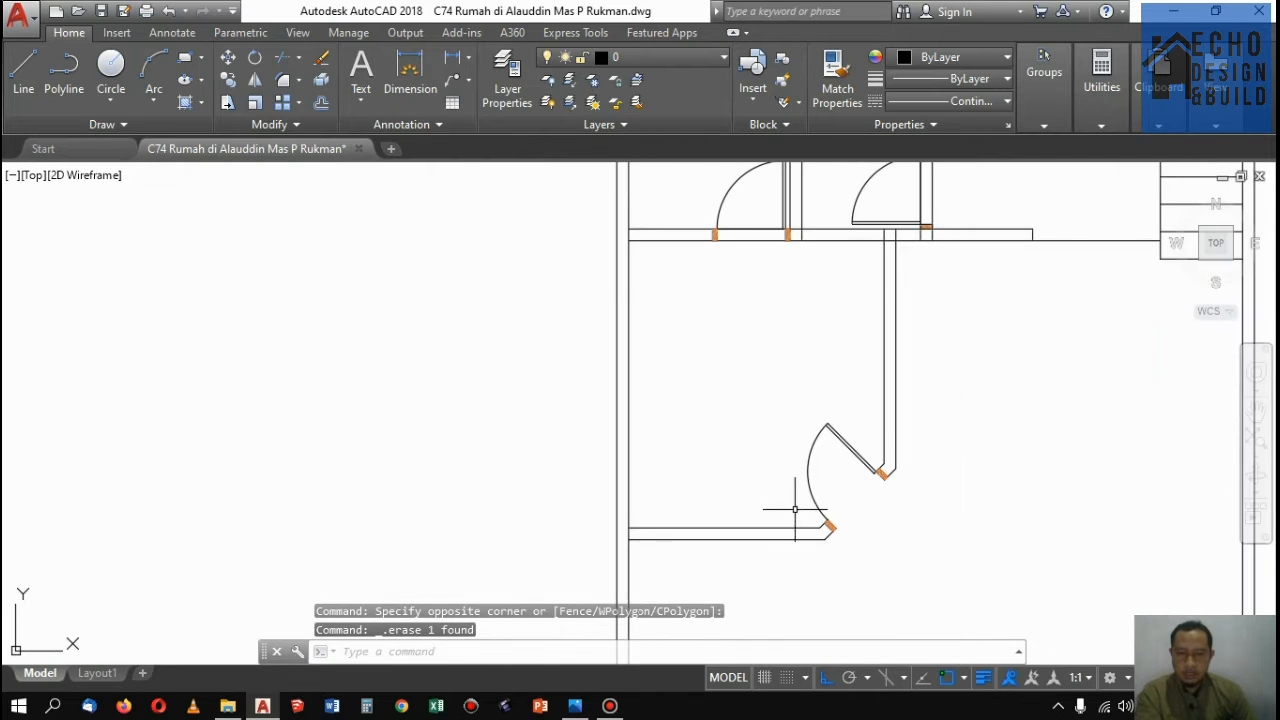
{"action": "scroll", "coordinate": [786, 509], "scroll_direction": "down", "scroll_amount": 7}
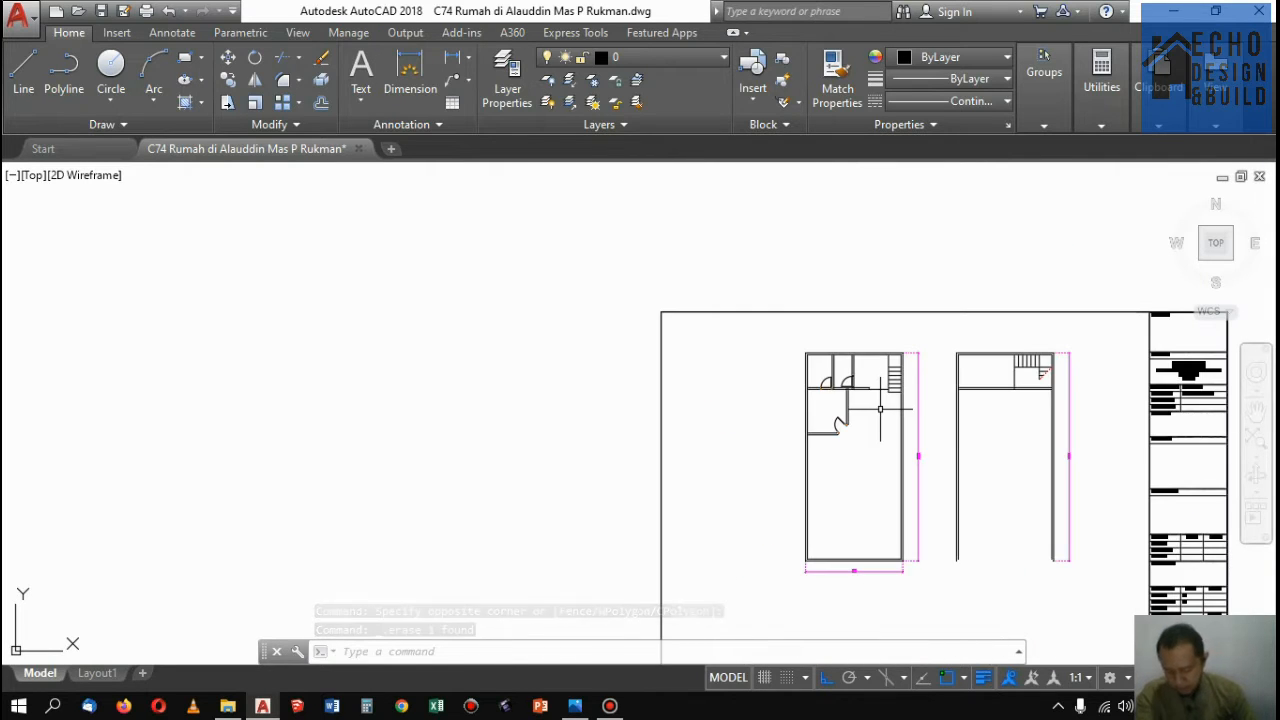
Offset the horizontal line between the partition's end and the stairs 3.1 downward
{"action": "scroll", "coordinate": [913, 434], "scroll_direction": "up", "scroll_amount": 6}
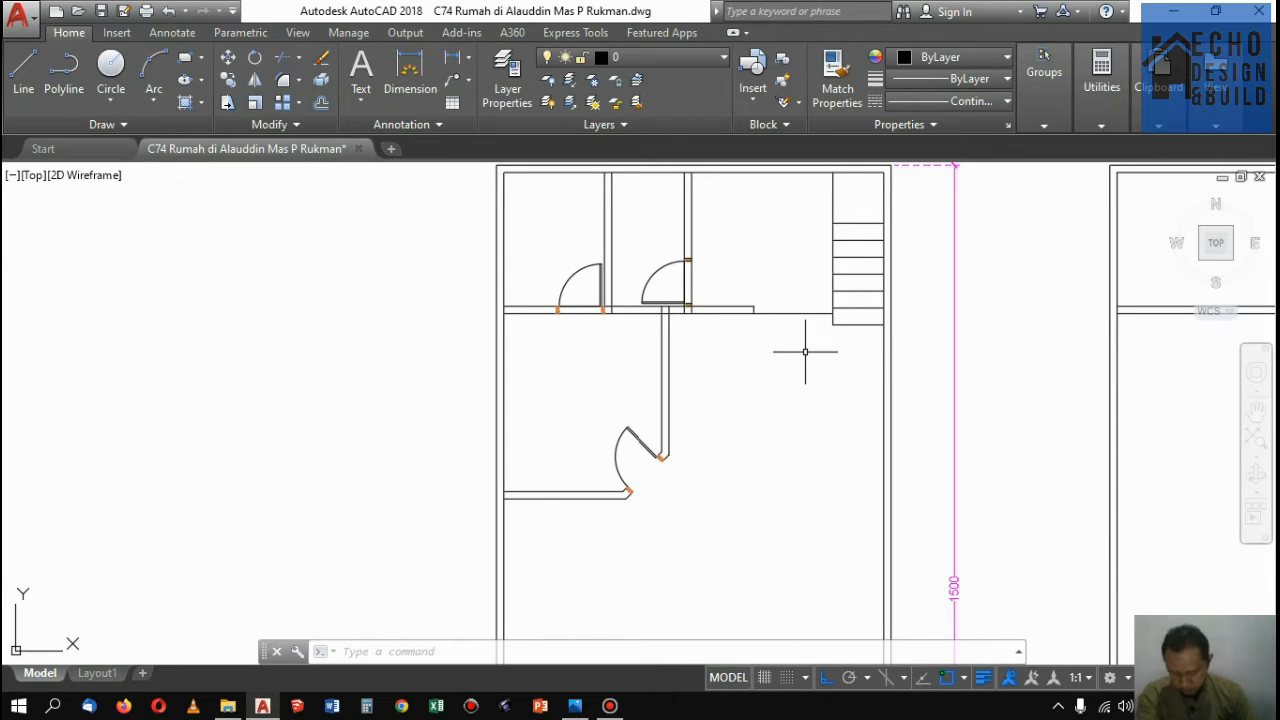
{"action": "type", "text": "o"}
{"action": "key", "text": "Return"}
{"action": "type", "text": "3"}
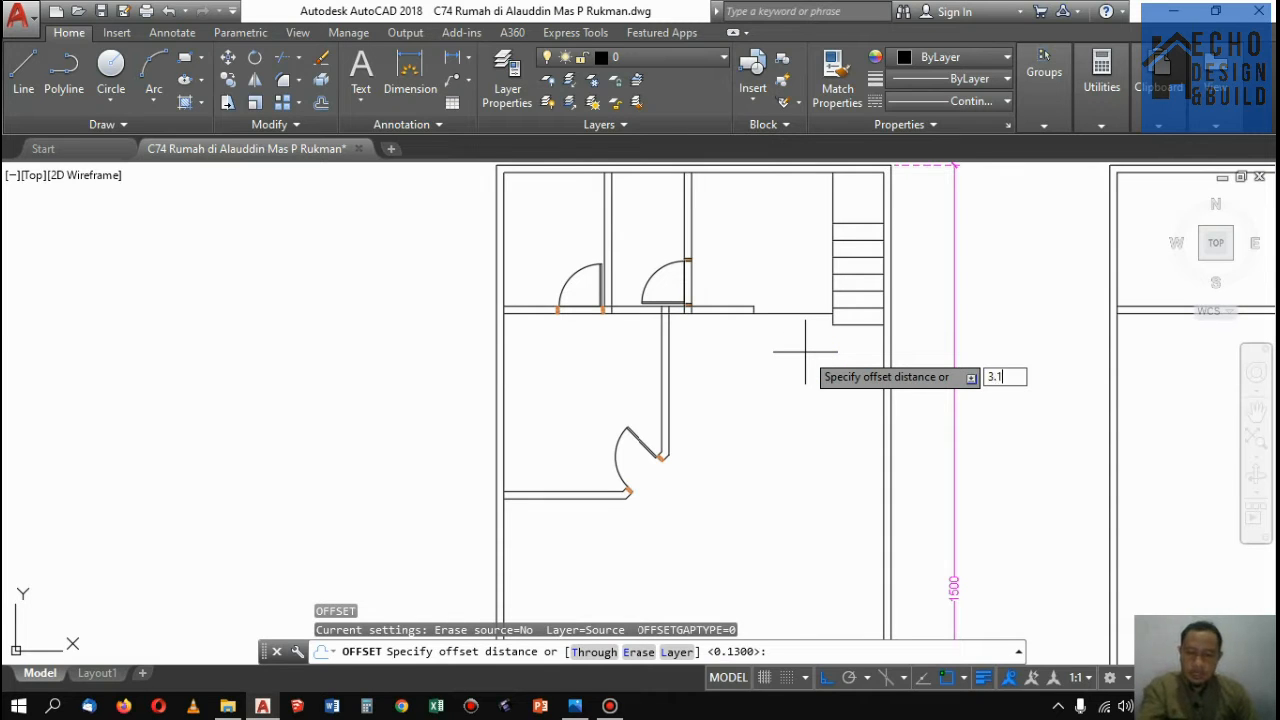
{"action": "type", "text": ".1"}
{"action": "key", "text": "Return"}
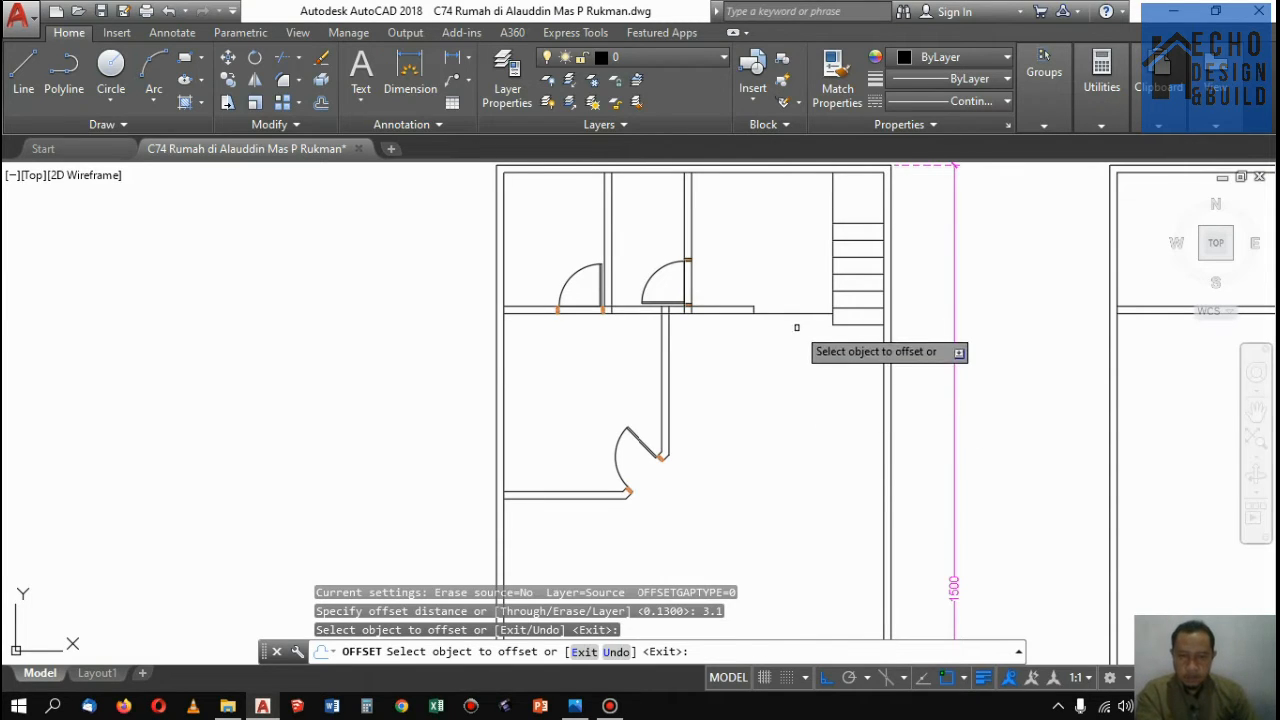
{"action": "left_click", "coordinate": [798, 314]}
{"action": "left_click", "coordinate": [807, 373]}
{"action": "scroll", "coordinate": [812, 390], "scroll_direction": "down", "scroll_amount": 4}
{"action": "key", "text": "Return"}
{"action": "scroll", "coordinate": [798, 438], "scroll_direction": "up", "scroll_amount": 4}
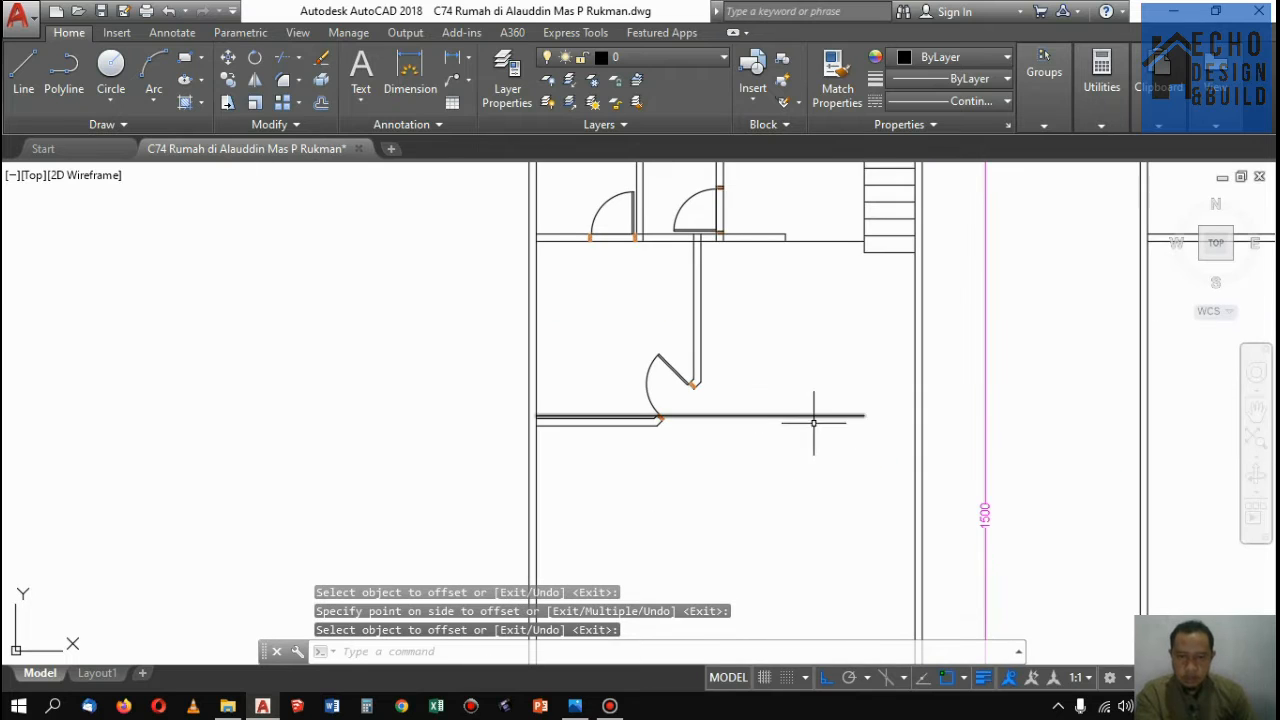
Extend the new horizontal line to the outer line of the right exterior wall
{"action": "type", "text": "ex"}
{"action": "key", "text": "Return"}
{"action": "key", "text": "Return"}
{"action": "left_click", "coordinate": [856, 448]}
{"action": "left_click", "coordinate": [838, 392]}
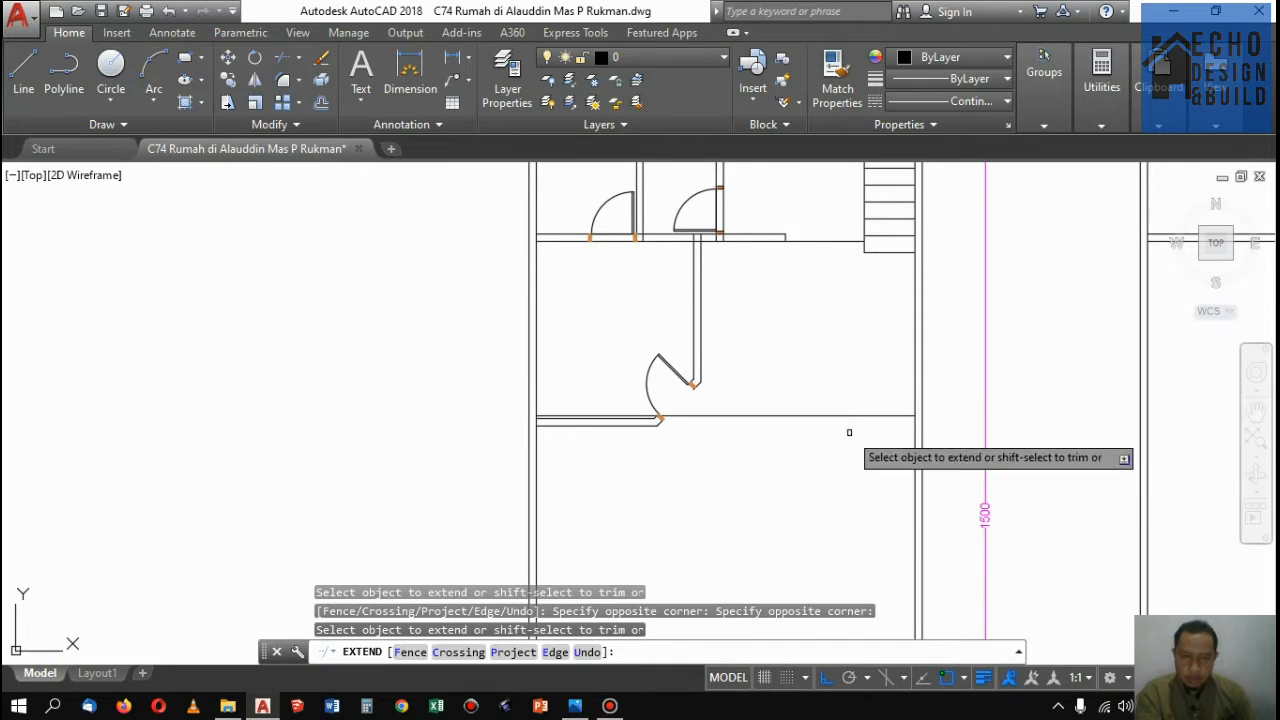
{"action": "left_click", "coordinate": [877, 443]}
{"action": "left_click", "coordinate": [857, 378]}
{"action": "left_click", "coordinate": [846, 437]}
{"action": "key", "text": "Return"}
Offset the extended horizontal line 0.13 downward to form a wall across the plan
{"action": "type", "text": "o"}
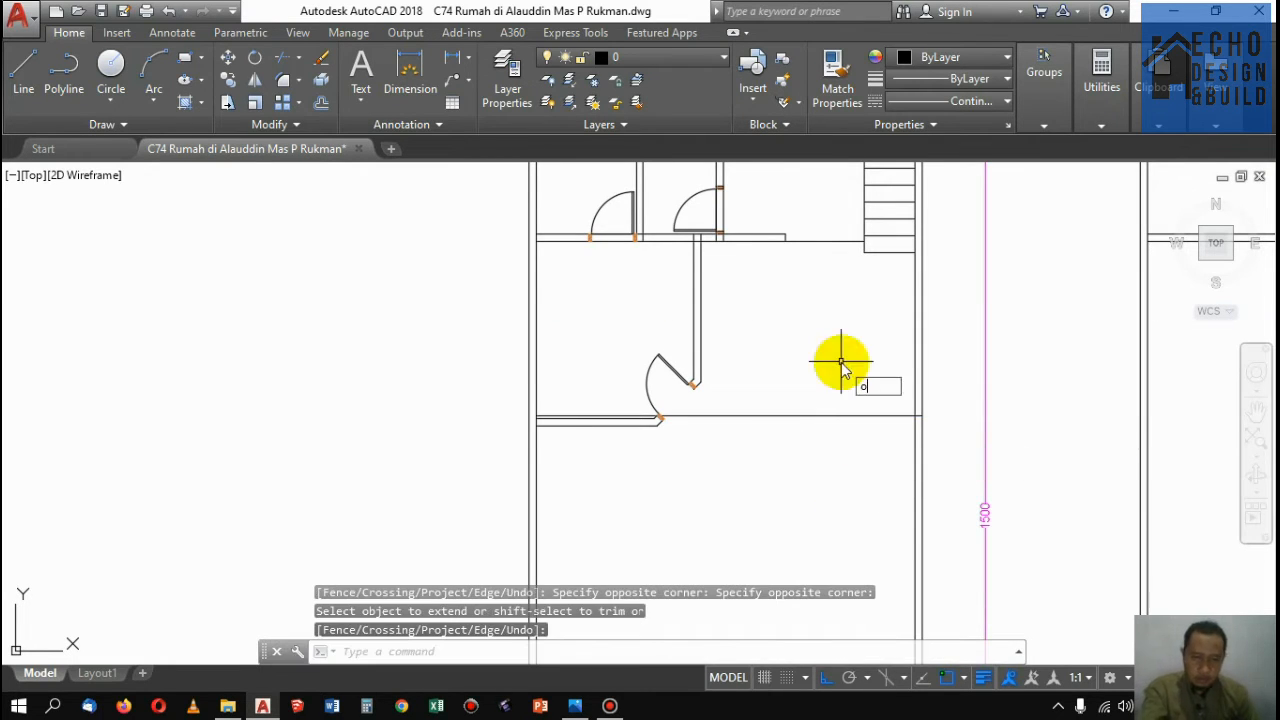
{"action": "key", "text": "Return"}
{"action": "type", "text": "0.13"}
{"action": "key", "text": "Return"}
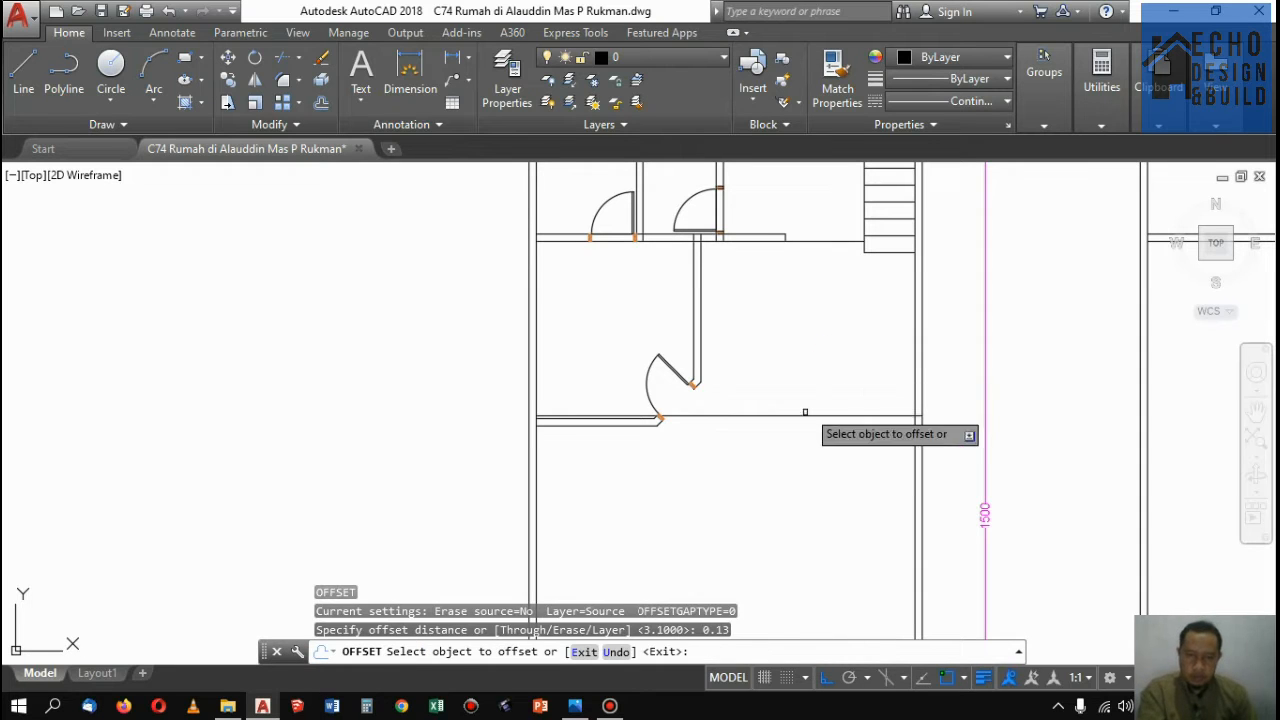
{"action": "left_click", "coordinate": [803, 417]}
{"action": "left_click", "coordinate": [851, 363]}
{"action": "scroll", "coordinate": [875, 400], "scroll_direction": "down", "scroll_amount": 6}
{"action": "scroll", "coordinate": [875, 400], "scroll_direction": "up", "scroll_amount": 4}
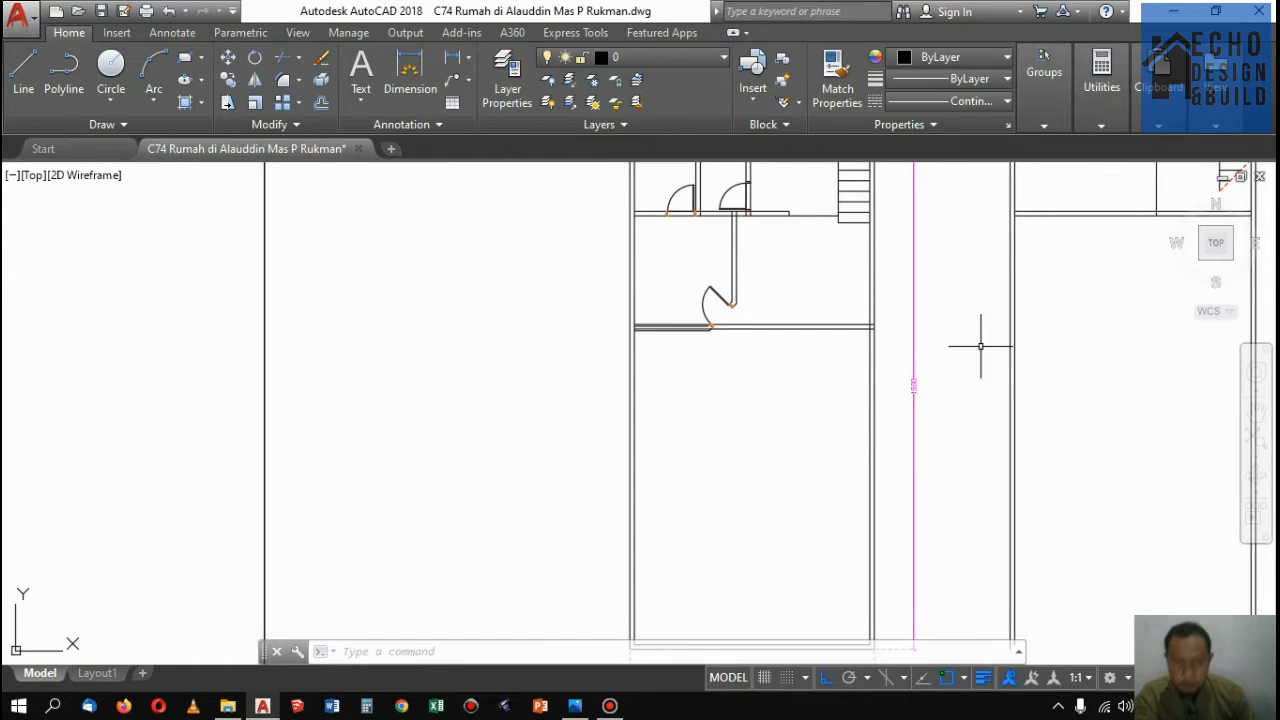
Offset the inner line of the right exterior wall 3.3 inward to the left
{"action": "scroll", "coordinate": [863, 412], "scroll_direction": "up", "scroll_amount": 2}
{"action": "type", "text": "o"}
{"action": "key", "text": "Return"}
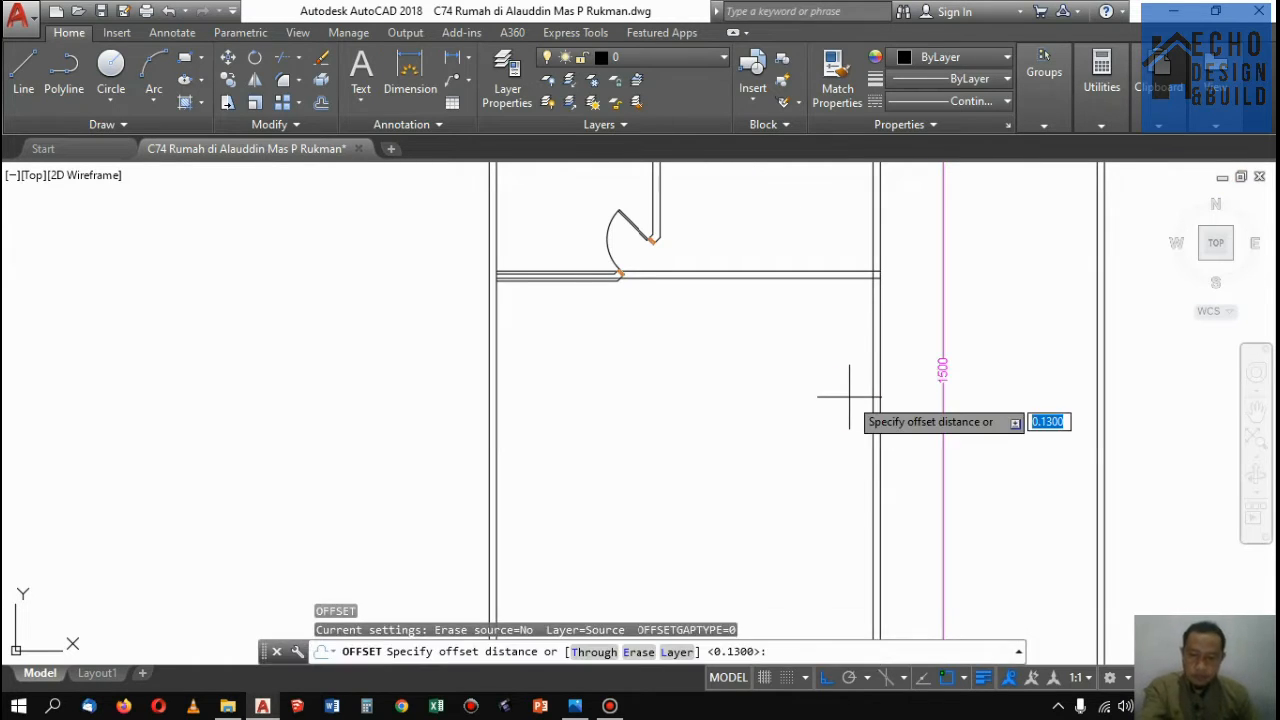
{"action": "type", "text": "3.3"}
{"action": "key", "text": "Return"}
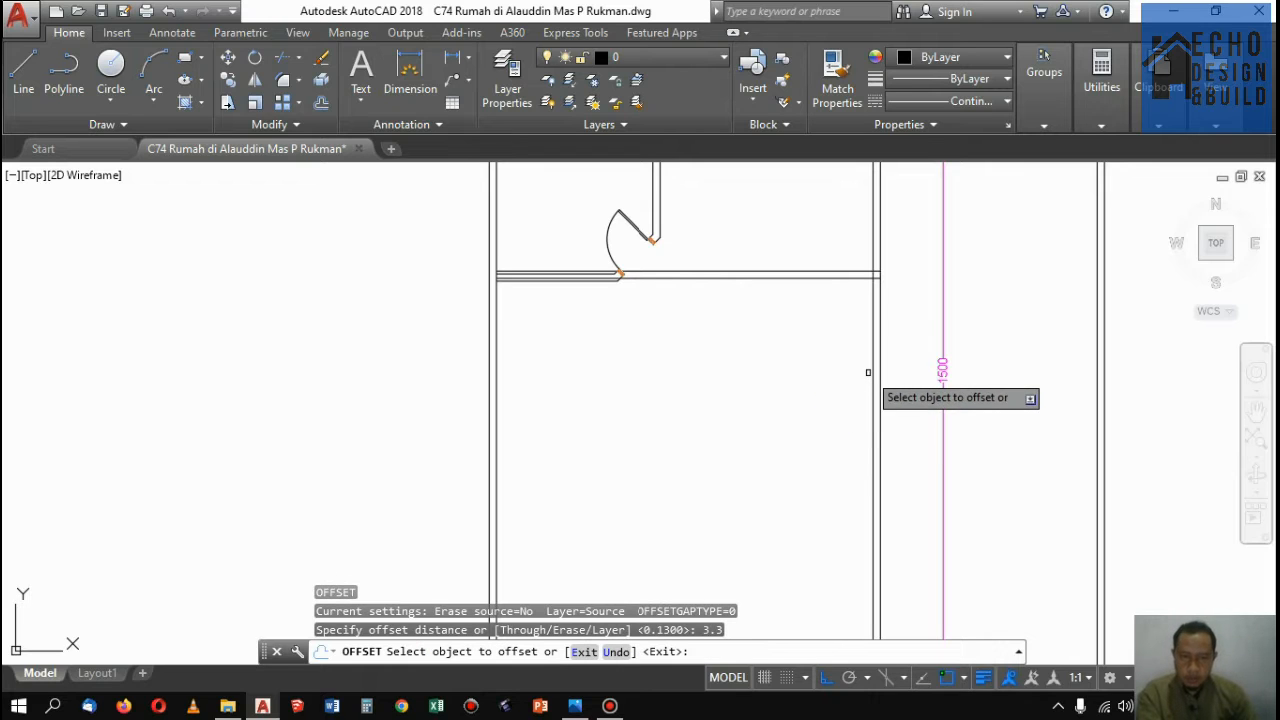
{"action": "left_click", "coordinate": [873, 366]}
{"action": "left_click", "coordinate": [830, 364]}
{"action": "key", "text": "Return"}
{"action": "scroll", "coordinate": [835, 345], "scroll_direction": "down", "scroll_amount": 5}
{"action": "scroll", "coordinate": [835, 340], "scroll_direction": "up", "scroll_amount": 5}
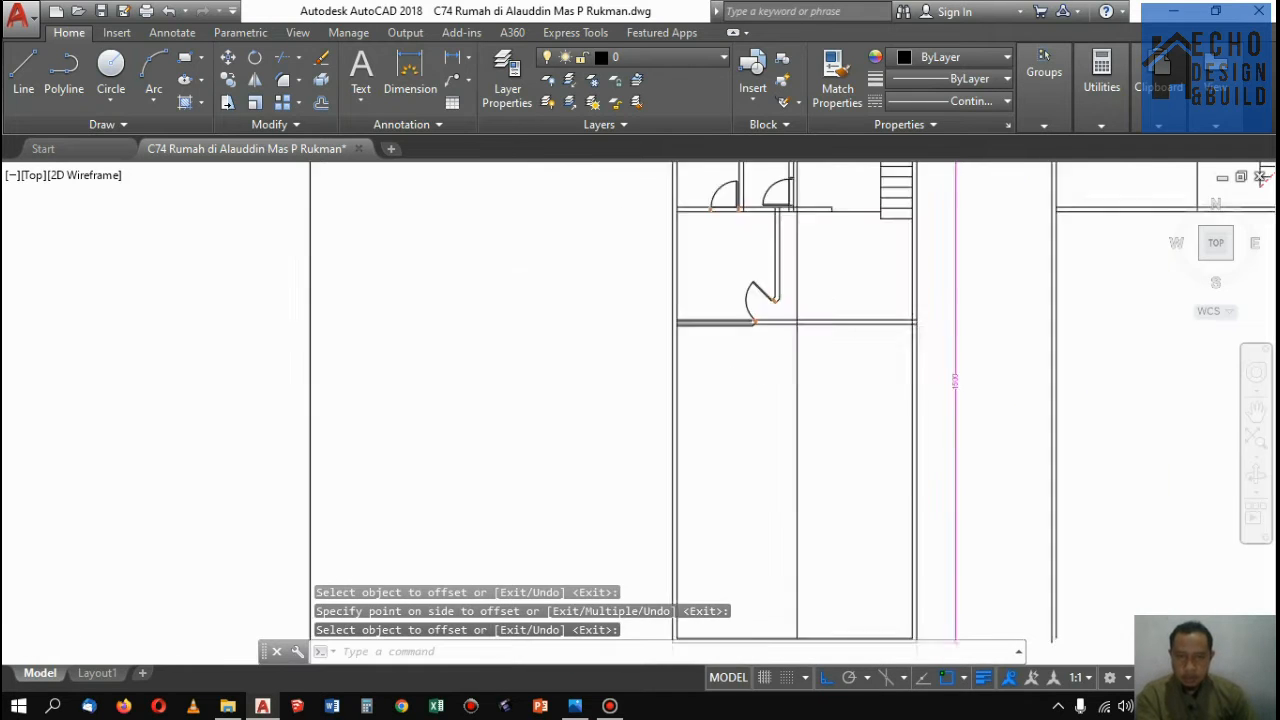
{"action": "scroll", "coordinate": [835, 335], "scroll_direction": "down", "scroll_amount": 5}
{"action": "scroll", "coordinate": [838, 311], "scroll_direction": "up", "scroll_amount": 5}
{"action": "scroll", "coordinate": [838, 311], "scroll_direction": "down", "scroll_amount": 2}
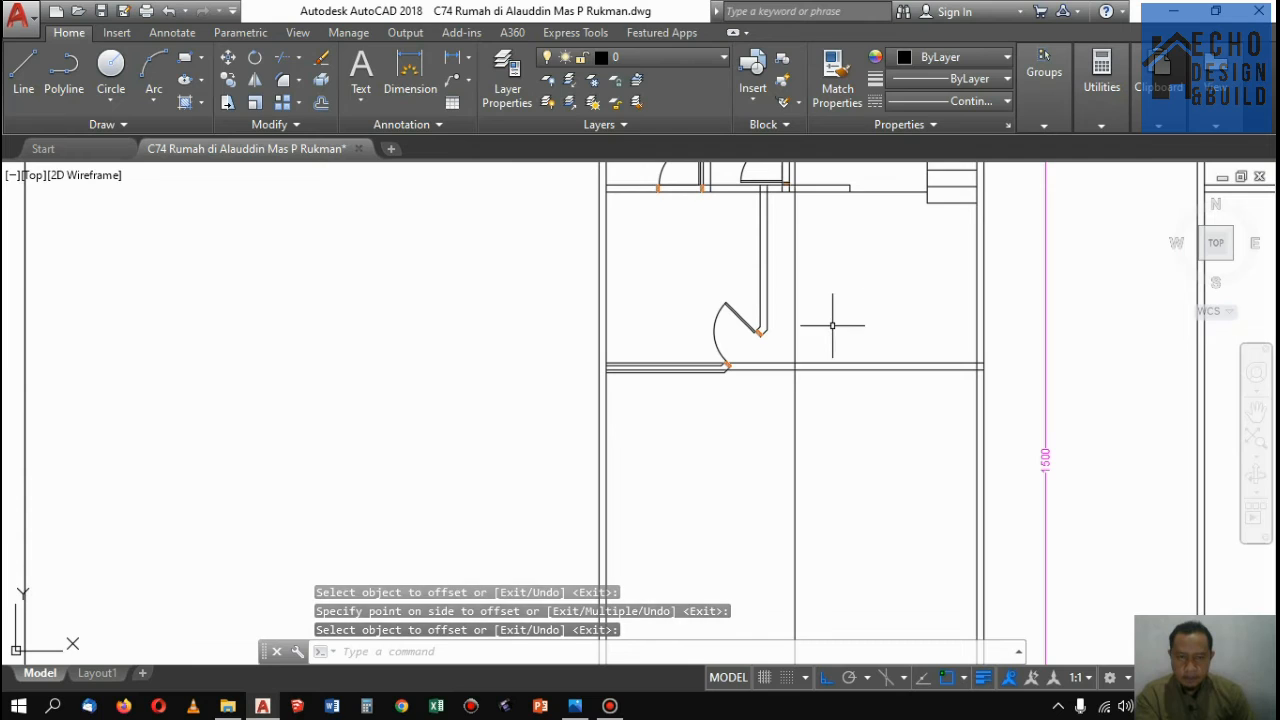
{"action": "type", "text": "tr"}
{"action": "key", "text": "Return"}
{"action": "left_click", "coordinate": [841, 383]}
{"action": "left_click", "coordinate": [784, 343]}
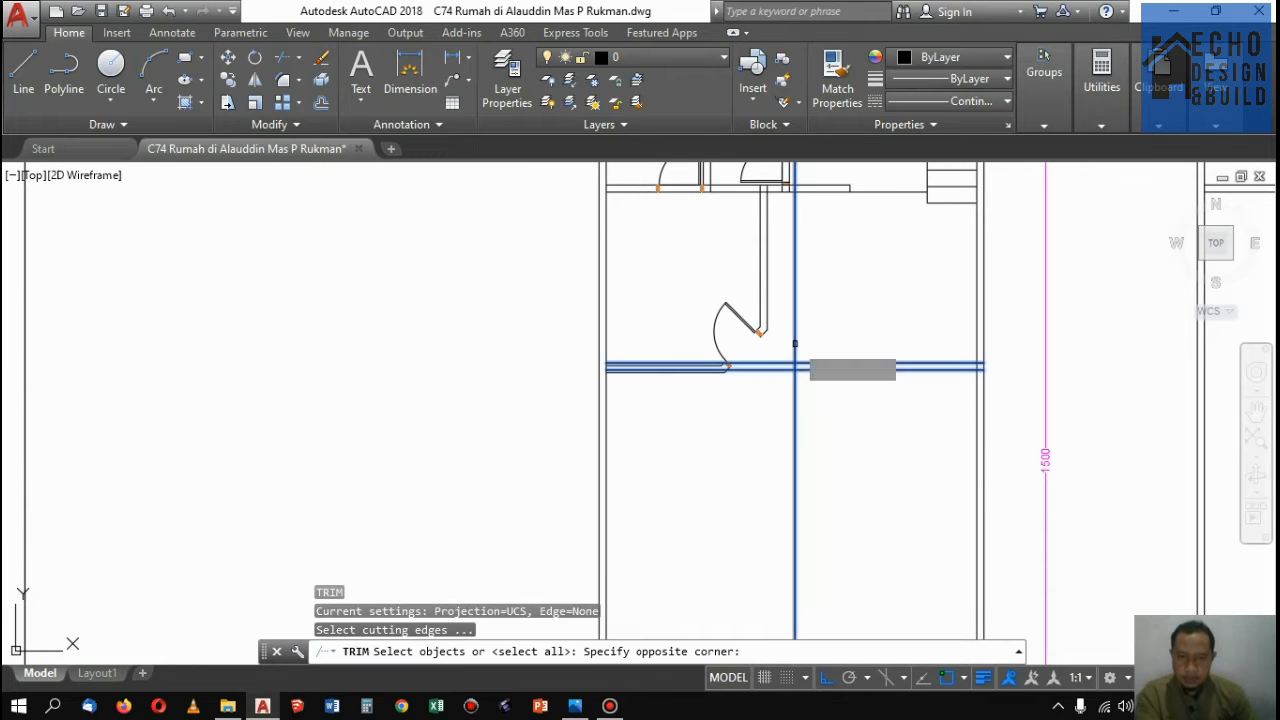
{"action": "key", "text": "Escape"}
Offset the long vertical line in the middle of the plan 0.13 to the left to form a wall
{"action": "scroll", "coordinate": [826, 400], "scroll_direction": "down", "scroll_amount": 3}
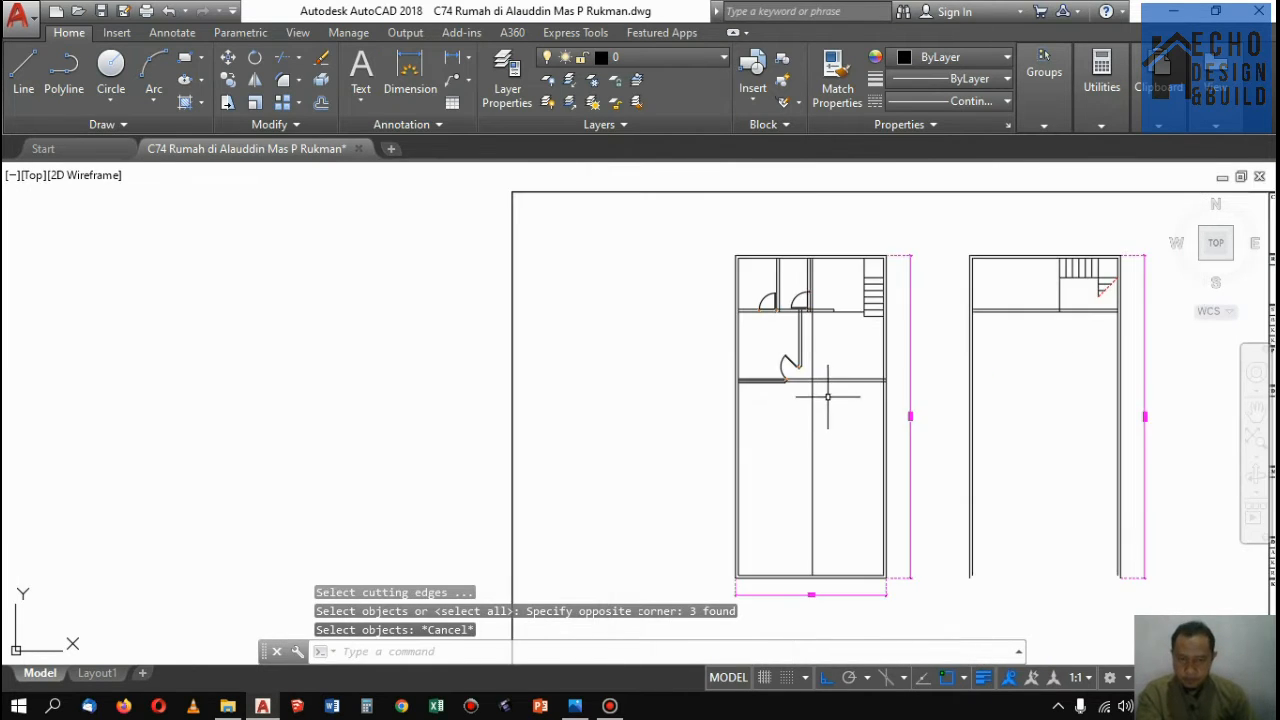
{"action": "scroll", "coordinate": [830, 403], "scroll_direction": "up", "scroll_amount": 3}
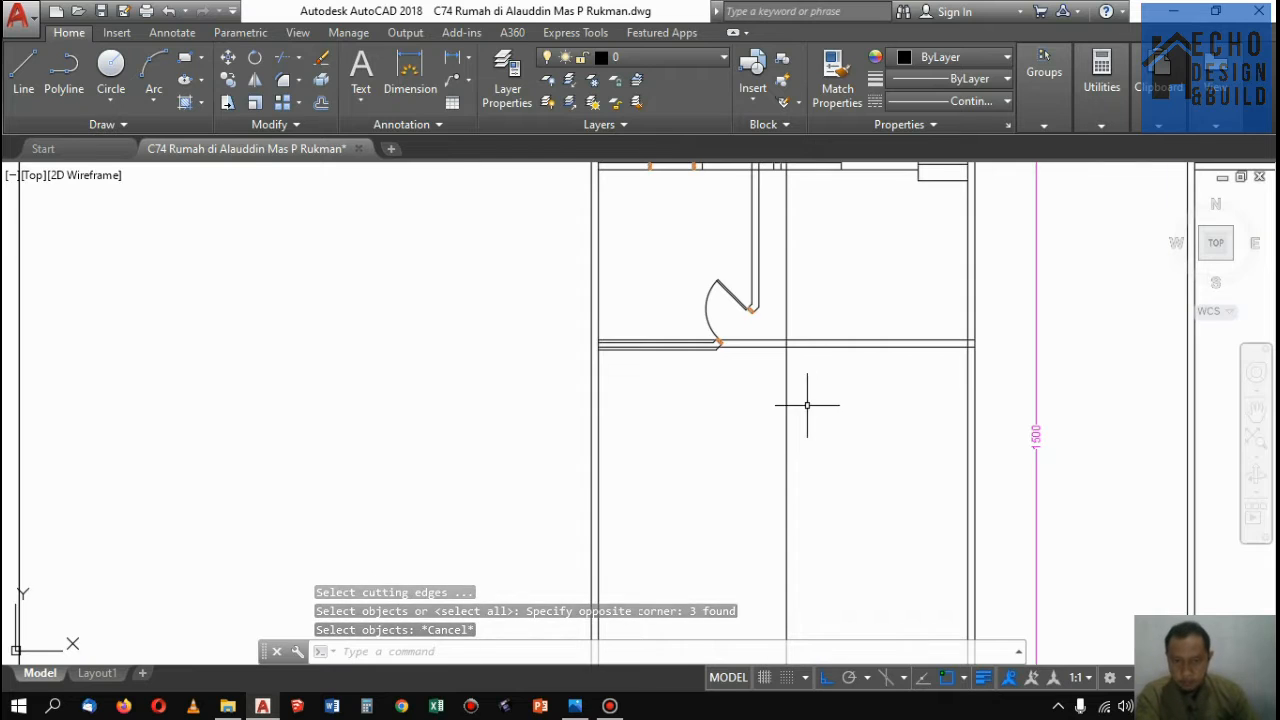
{"action": "scroll", "coordinate": [810, 368], "scroll_direction": "up", "scroll_amount": 2}
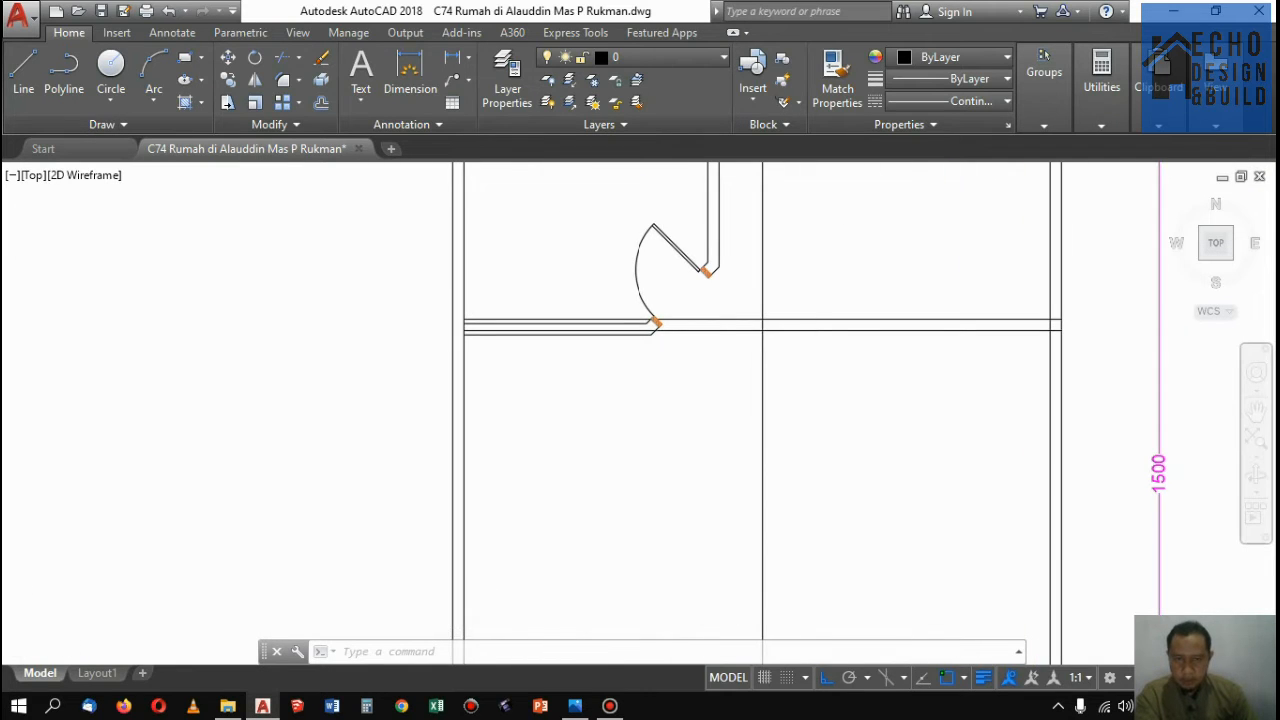
{"action": "scroll", "coordinate": [813, 360], "scroll_direction": "down", "scroll_amount": 5}
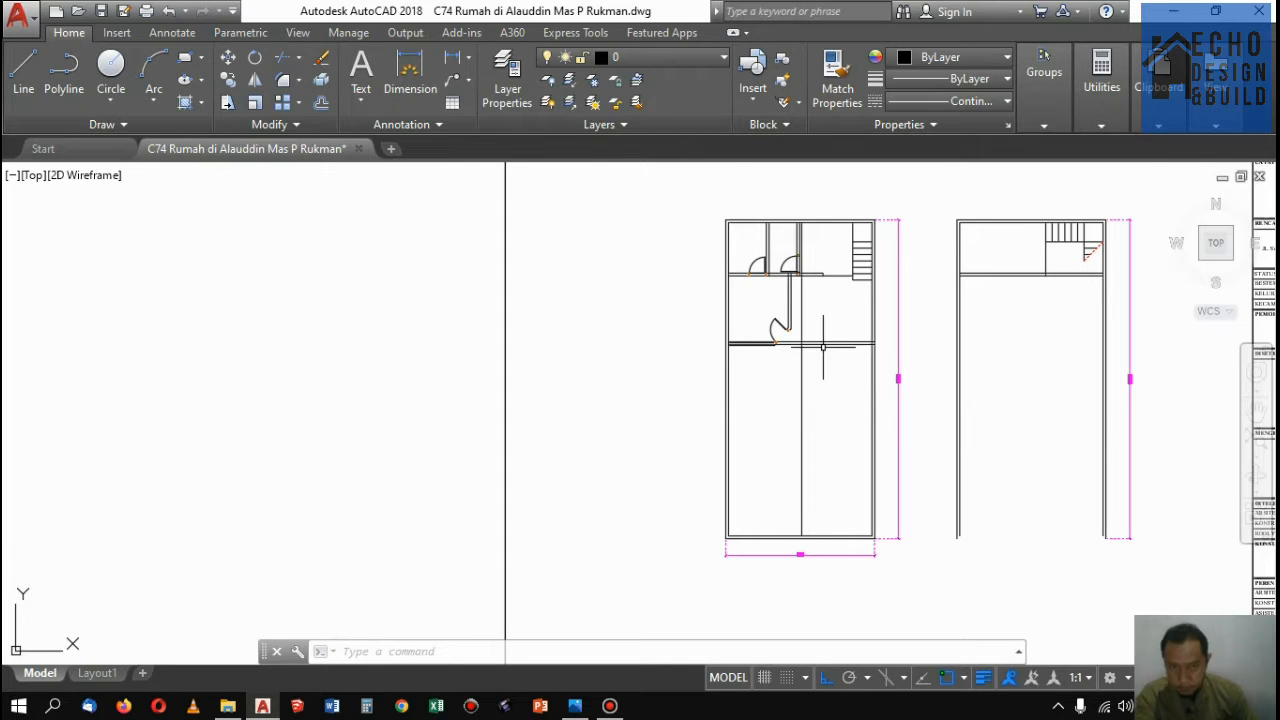
{"action": "scroll", "coordinate": [823, 346], "scroll_direction": "up", "scroll_amount": 4}
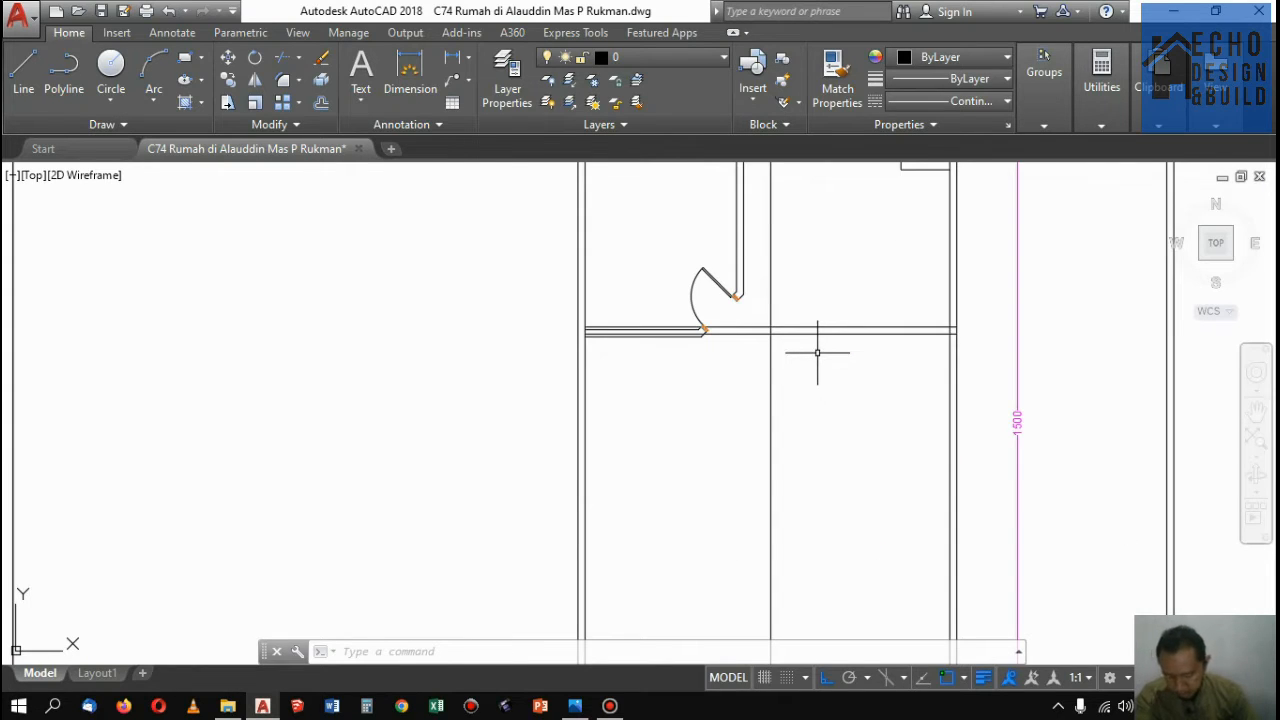
{"action": "scroll", "coordinate": [797, 321], "scroll_direction": "up", "scroll_amount": 2}
{"action": "type", "text": "o"}
{"action": "key", "text": "Return"}
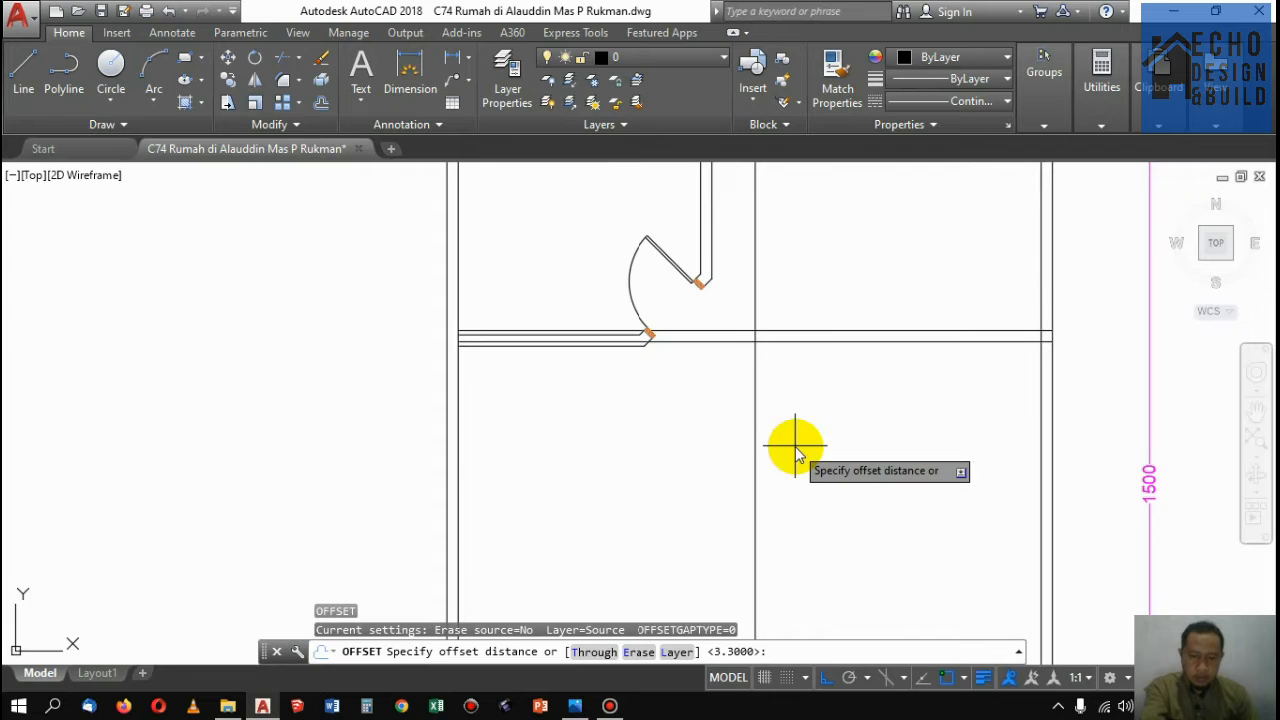
{"action": "type", "text": "0.13"}
{"action": "key", "text": "Return"}
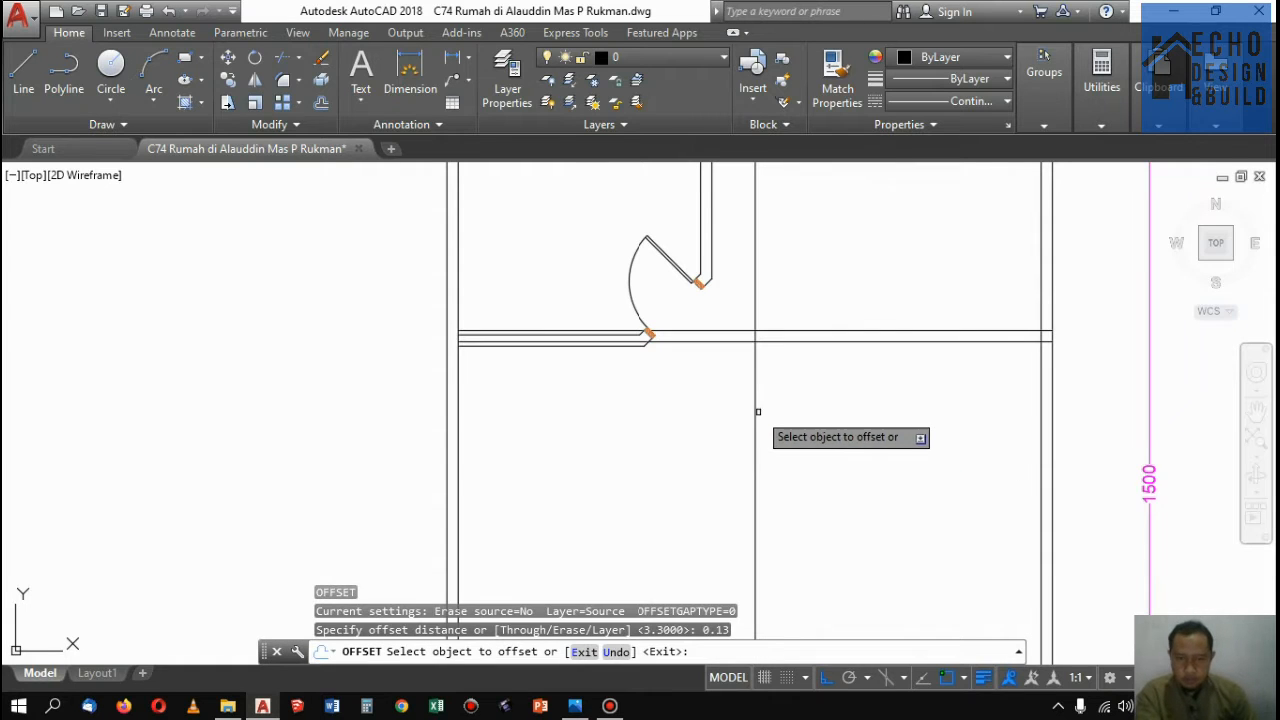
{"action": "left_click", "coordinate": [754, 417]}
{"action": "left_click", "coordinate": [687, 398]}
{"action": "key", "text": "Return"}
{"action": "scroll", "coordinate": [764, 390], "scroll_direction": "down", "scroll_amount": 4}
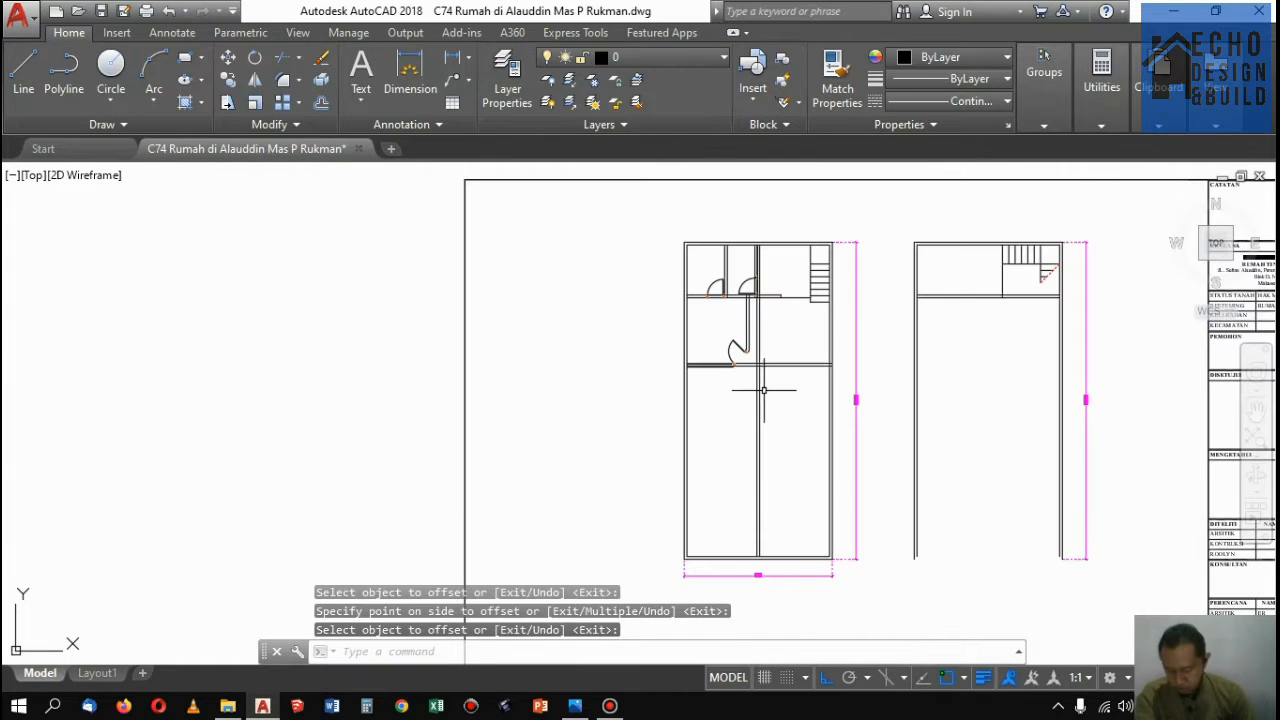
Offset the inner line of the right exterior wall 3.1 inward to the left
{"action": "scroll", "coordinate": [808, 380], "scroll_direction": "up", "scroll_amount": 6}
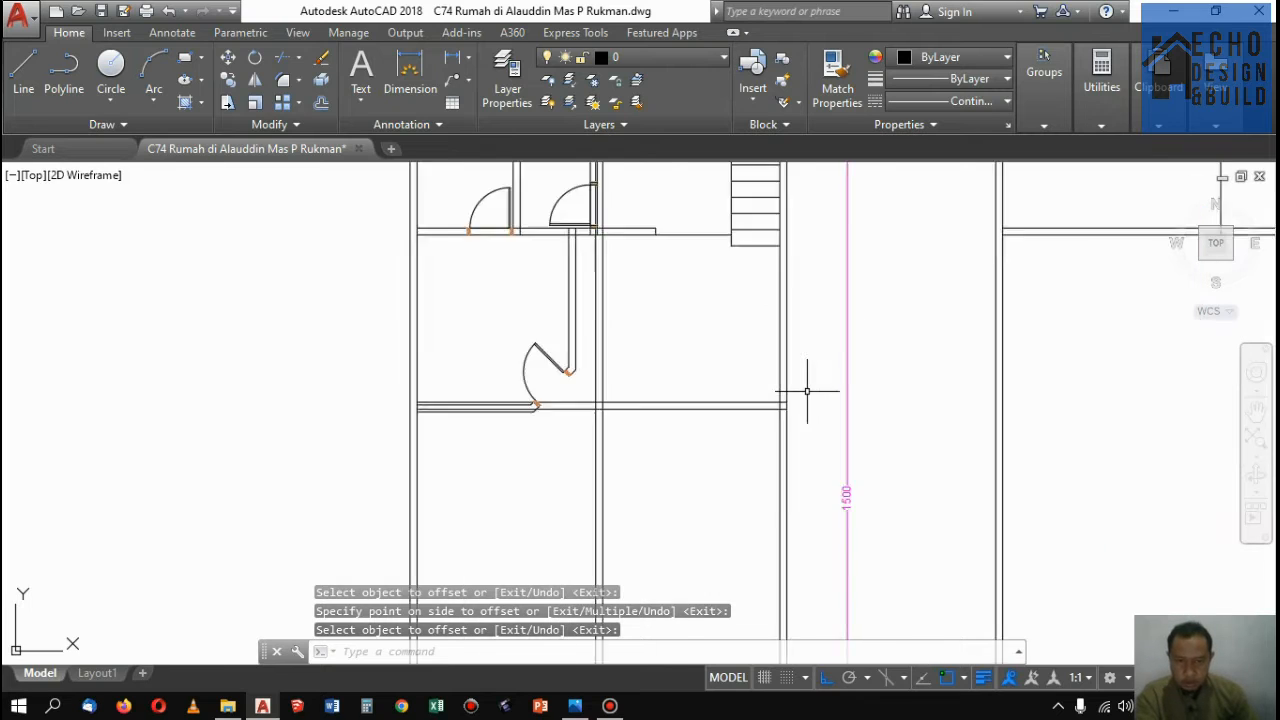
{"action": "type", "text": "o"}
{"action": "key", "text": "Return"}
{"action": "type", "text": "3"}
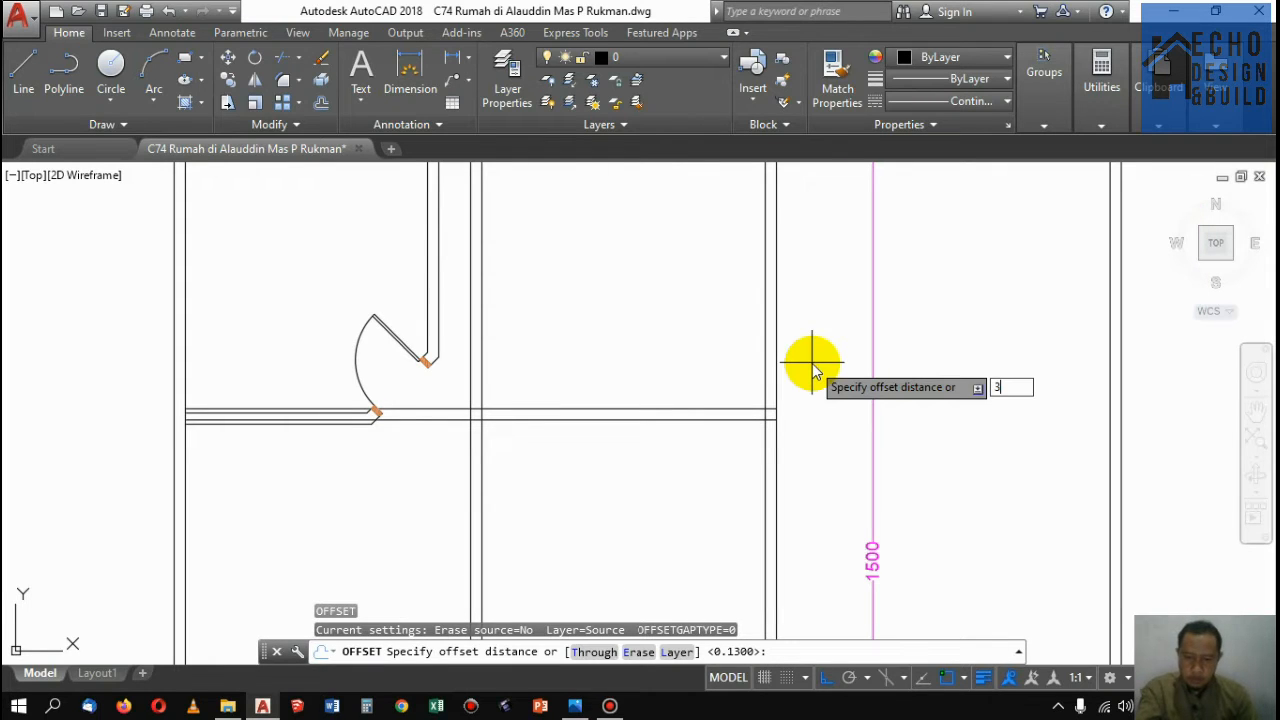
{"action": "type", "text": ".1"}
{"action": "key", "text": "Return"}
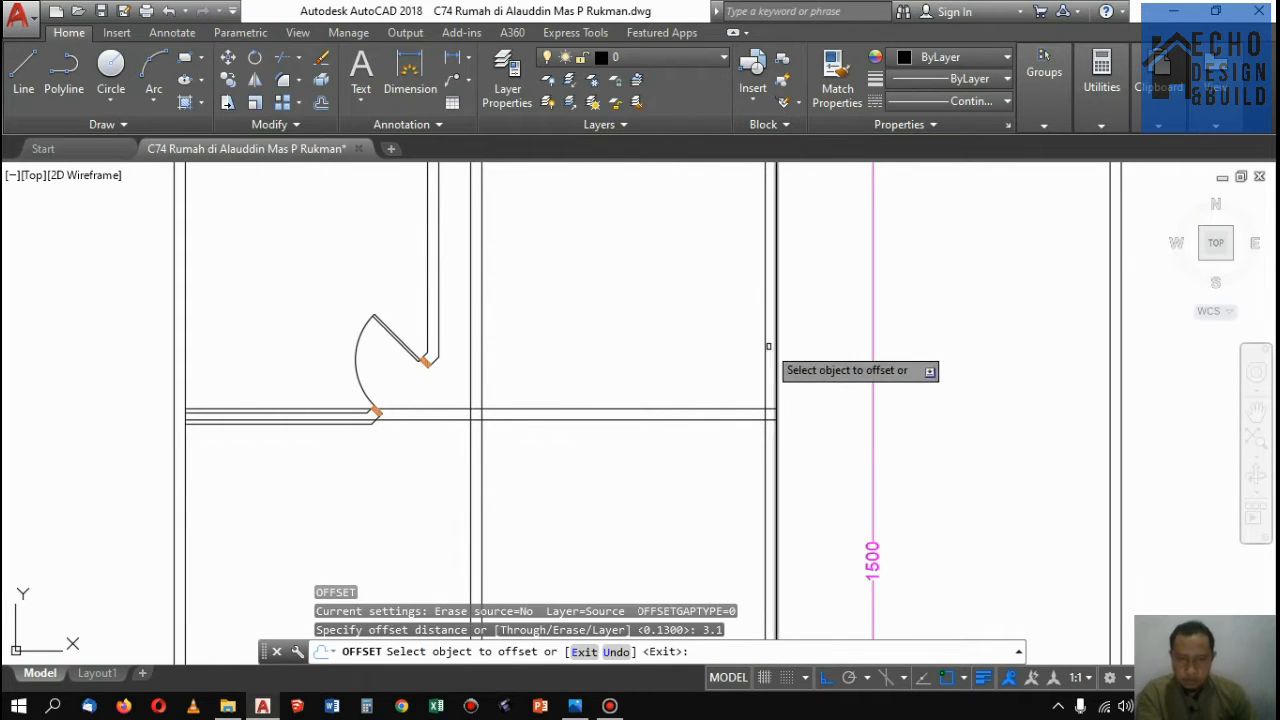
{"action": "left_click", "coordinate": [765, 345]}
{"action": "left_click", "coordinate": [640, 360]}
{"action": "key", "text": "Return"}
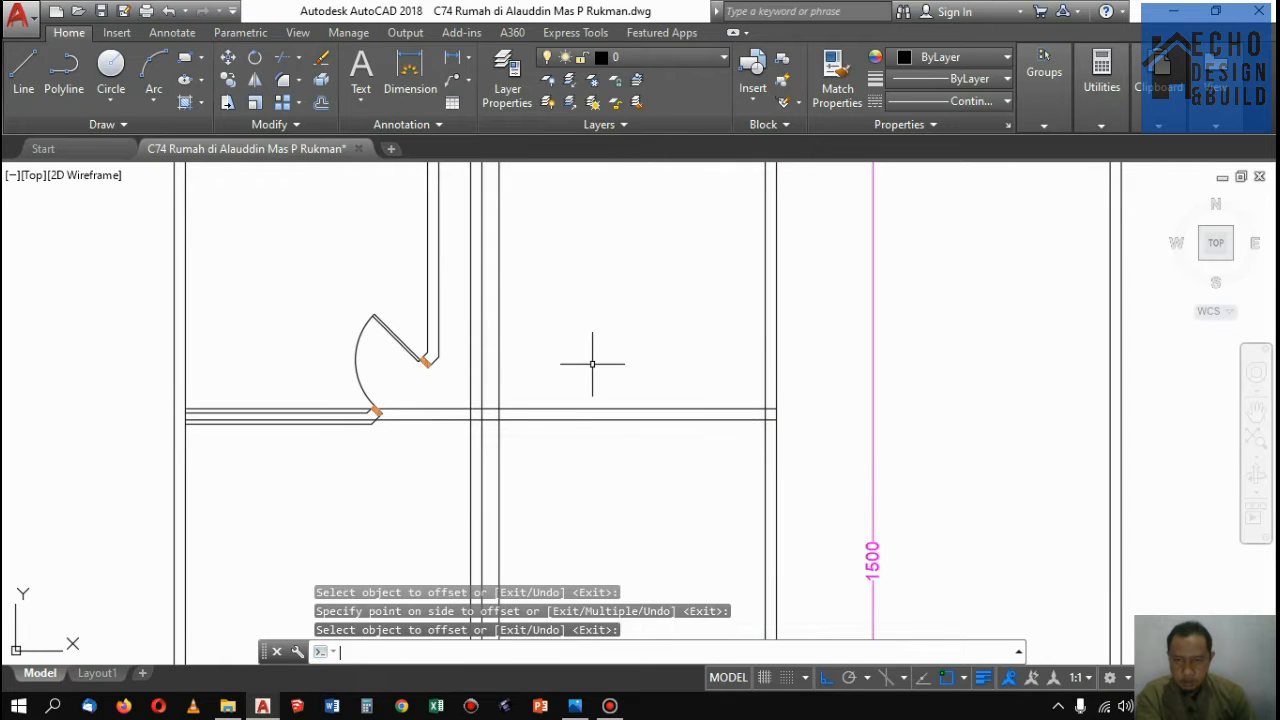
Examine how the vertical middle lines sit relative to the partitions, door and stairs across the floor plan
{"action": "scroll", "coordinate": [663, 380], "scroll_direction": "down", "scroll_amount": 3}
{"action": "scroll", "coordinate": [701, 361], "scroll_direction": "up", "scroll_amount": 3}
{"action": "scroll", "coordinate": [701, 361], "scroll_direction": "down", "scroll_amount": 5}
{"action": "scroll", "coordinate": [682, 372], "scroll_direction": "up", "scroll_amount": 2}
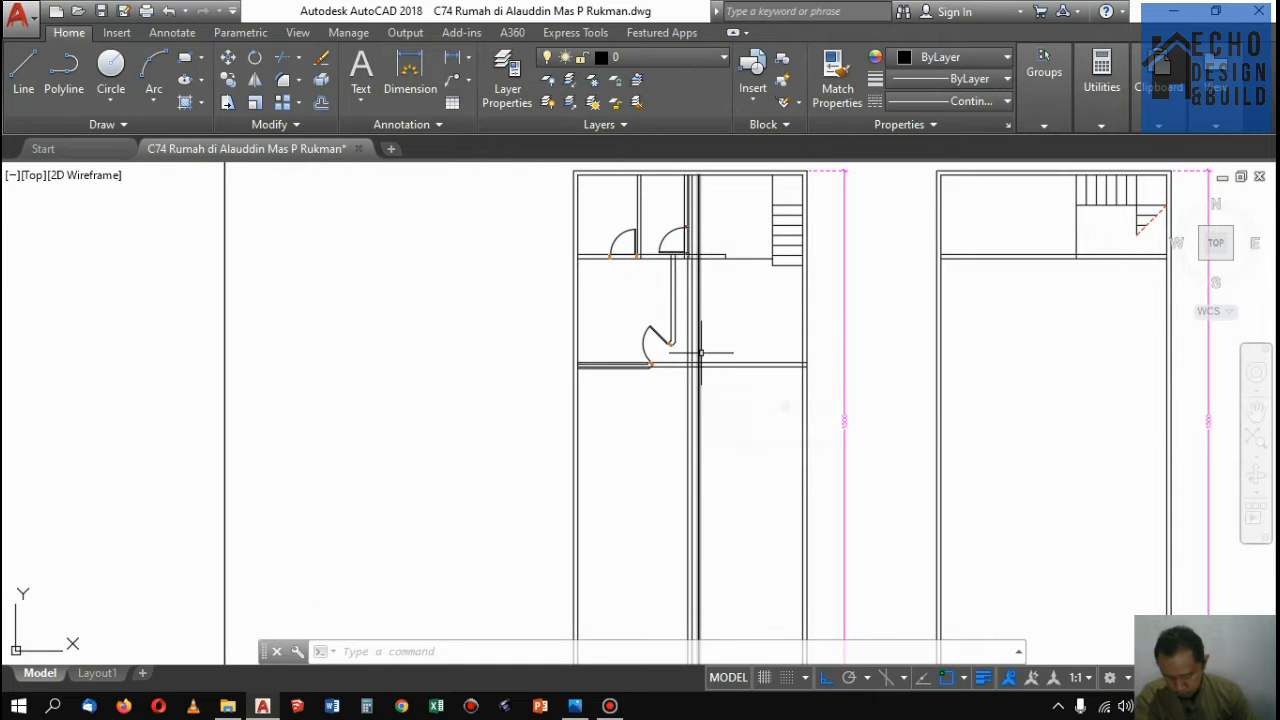
{"action": "scroll", "coordinate": [749, 341], "scroll_direction": "up", "scroll_amount": 2}
{"action": "scroll", "coordinate": [714, 357], "scroll_direction": "down", "scroll_amount": 6}
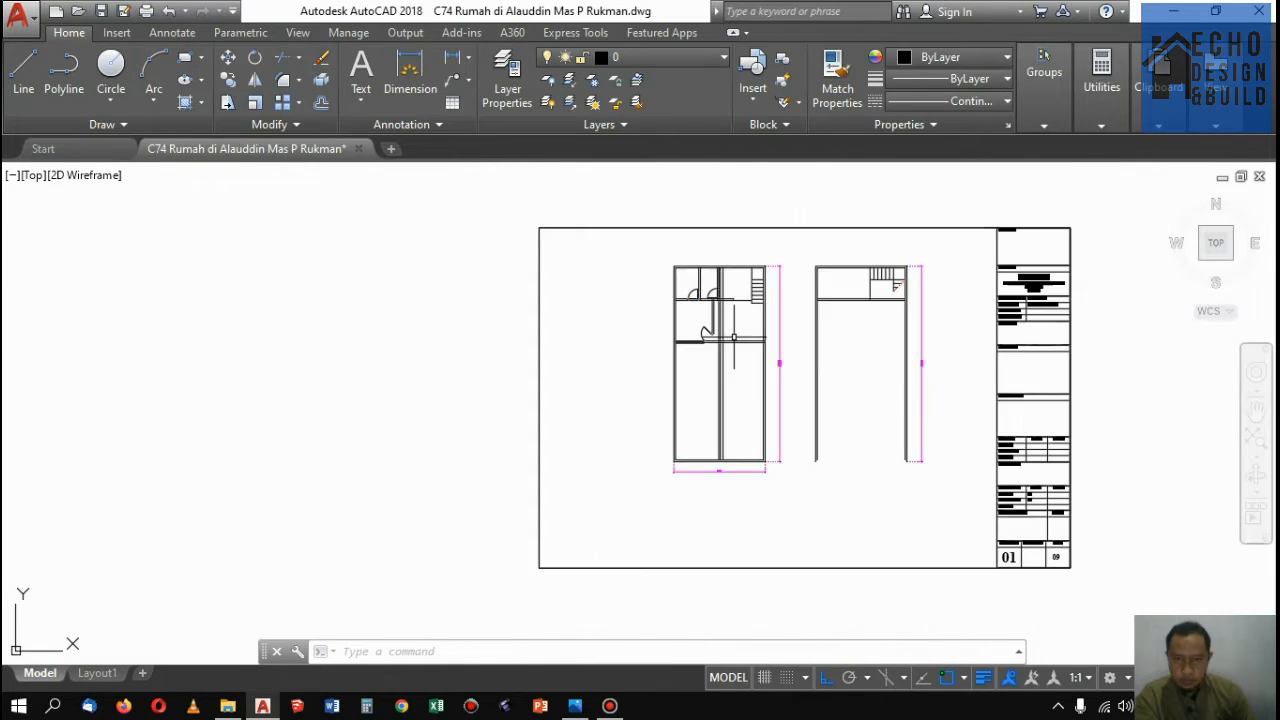
{"action": "scroll", "coordinate": [737, 337], "scroll_direction": "up", "scroll_amount": 6}
{"action": "scroll", "coordinate": [737, 337], "scroll_direction": "down", "scroll_amount": 4}
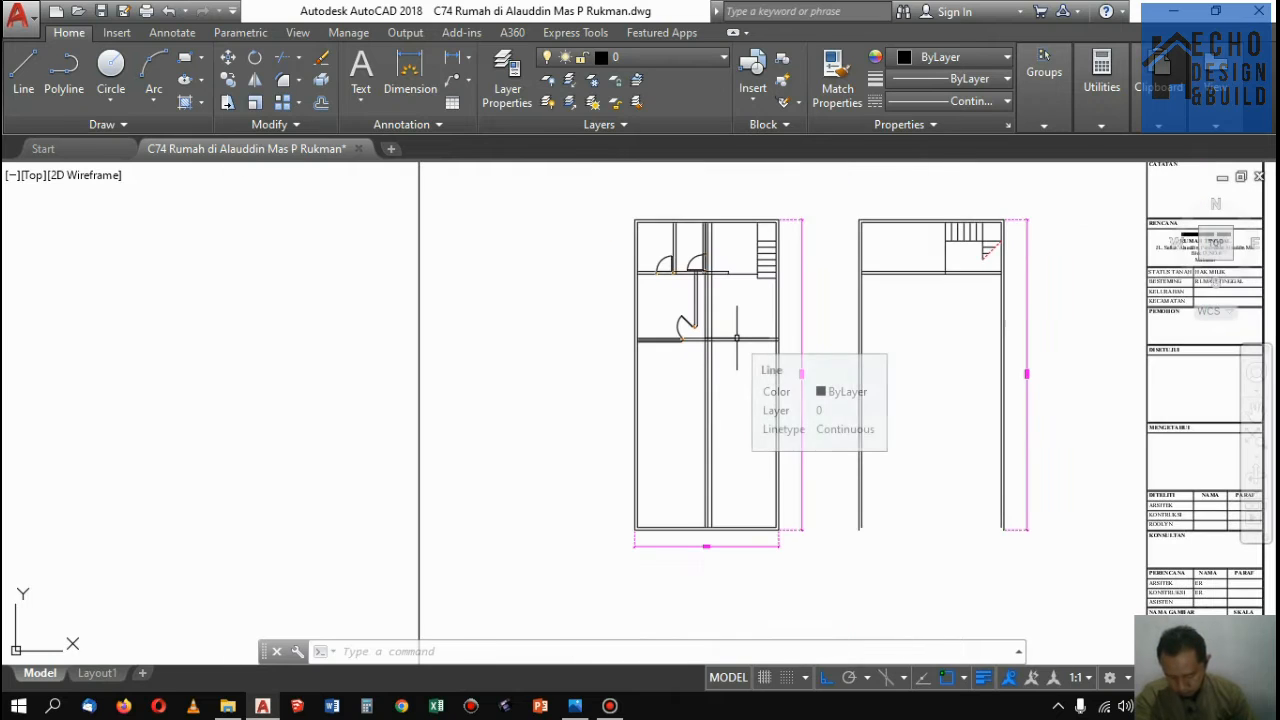
Copy the two lines of the middle vertical wall 0.5 to the right
{"action": "scroll", "coordinate": [712, 348], "scroll_direction": "up", "scroll_amount": 2}
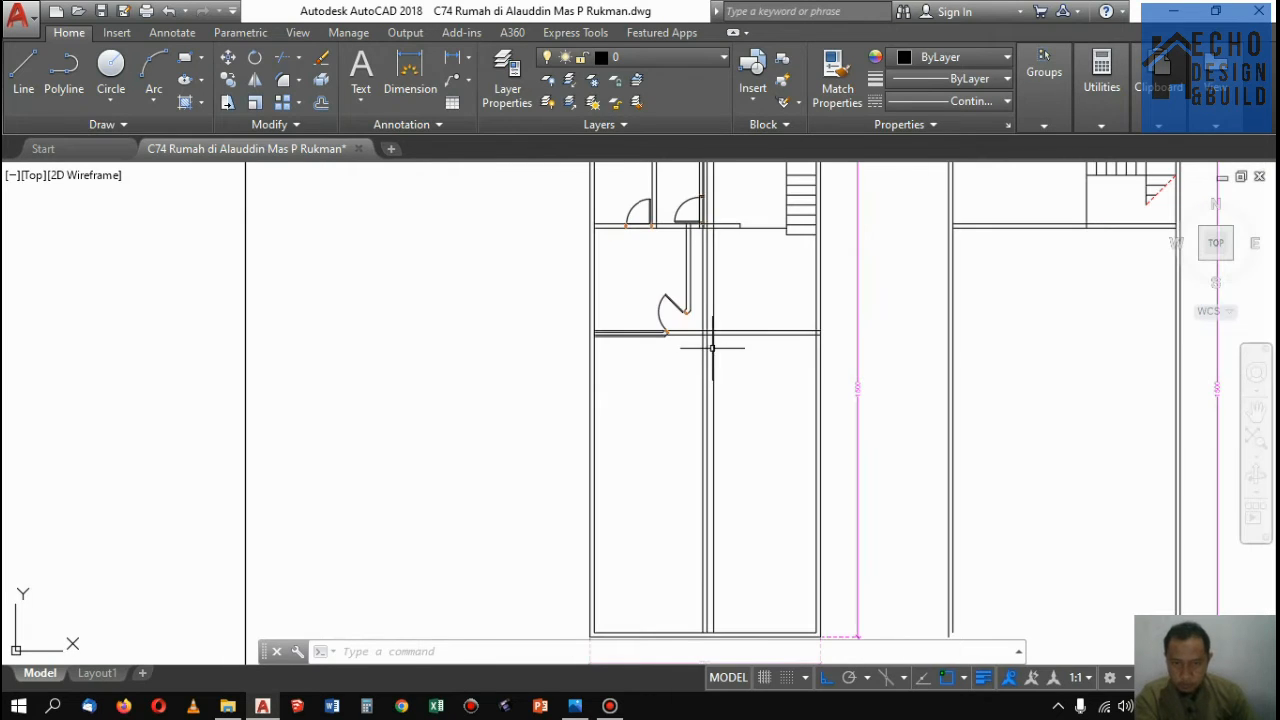
{"action": "scroll", "coordinate": [741, 393], "scroll_direction": "up", "scroll_amount": 4}
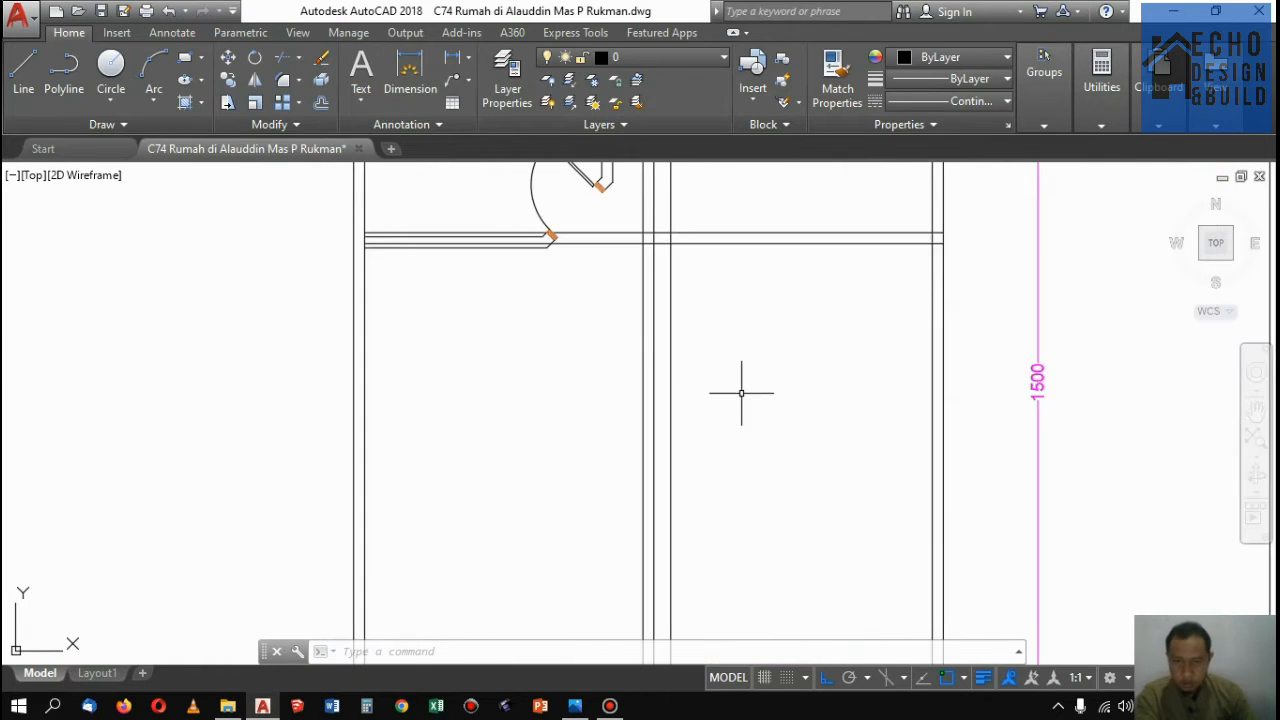
{"action": "left_click", "coordinate": [651, 374]}
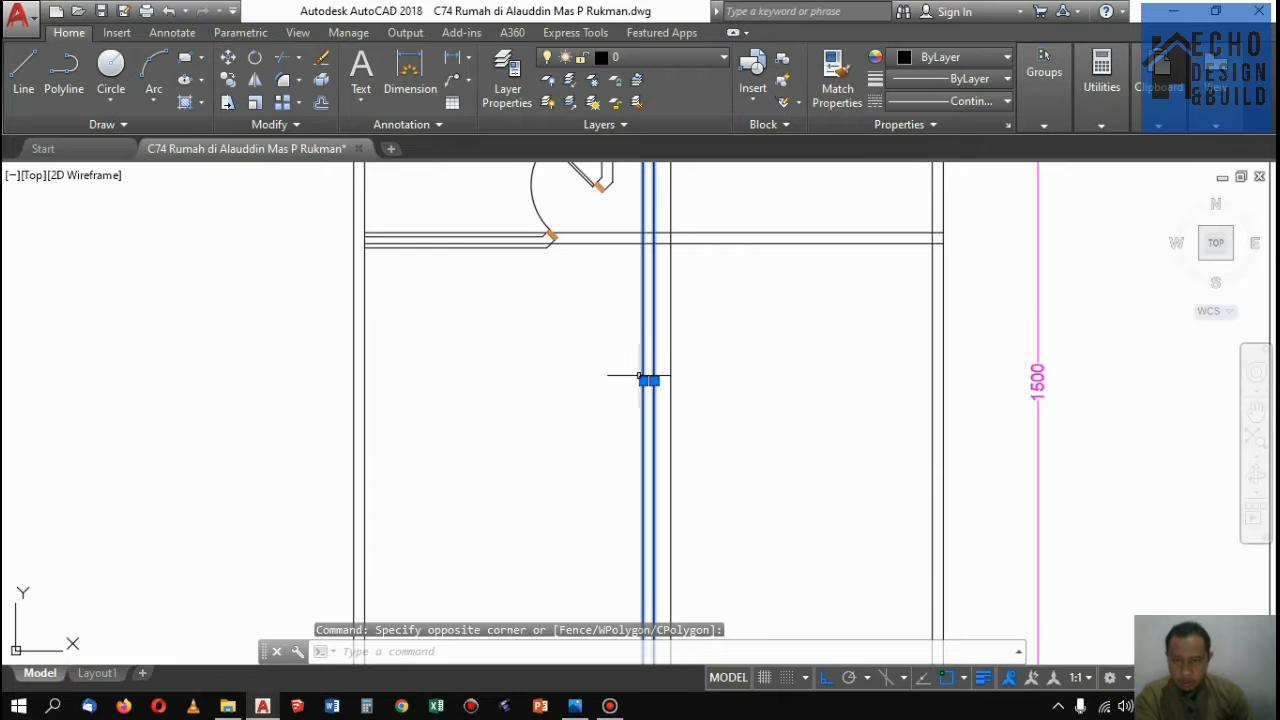
{"action": "left_click", "coordinate": [226, 84]}
{"action": "left_click", "coordinate": [752, 361]}
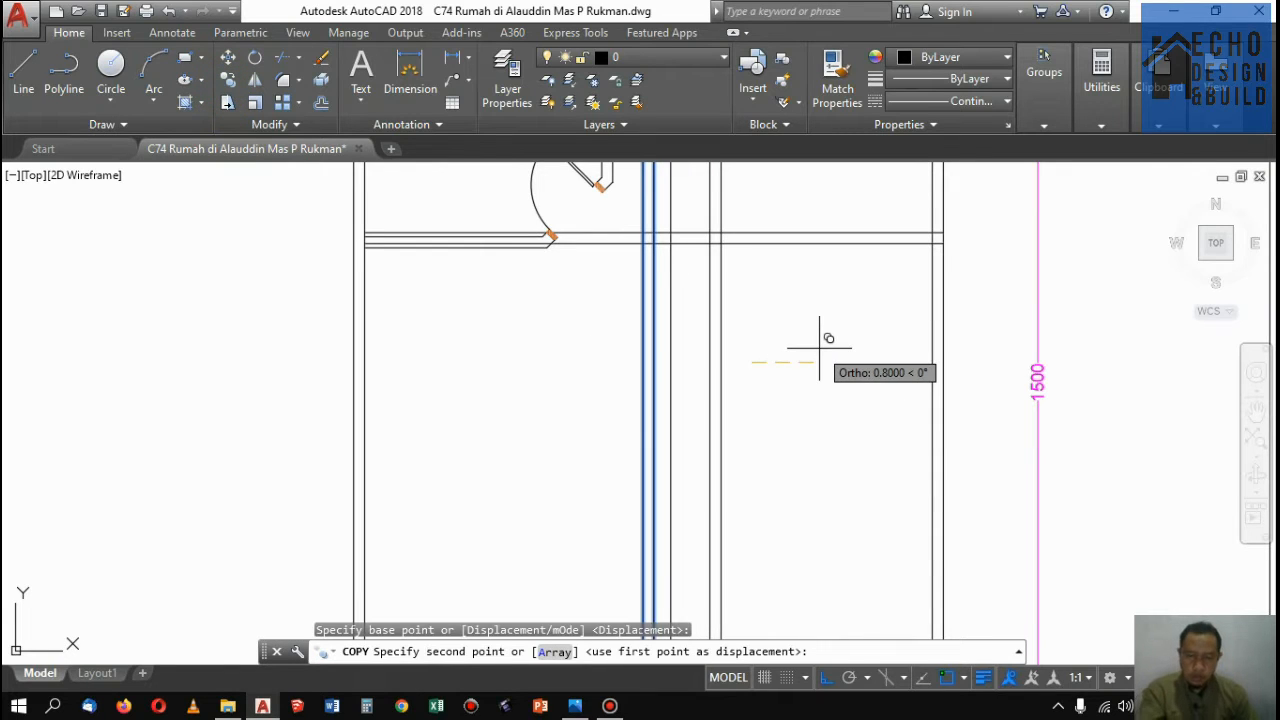
{"action": "left_click", "coordinate": [819, 349]}
{"action": "type", "text": "0.5"}
{"action": "key", "text": "Return"}
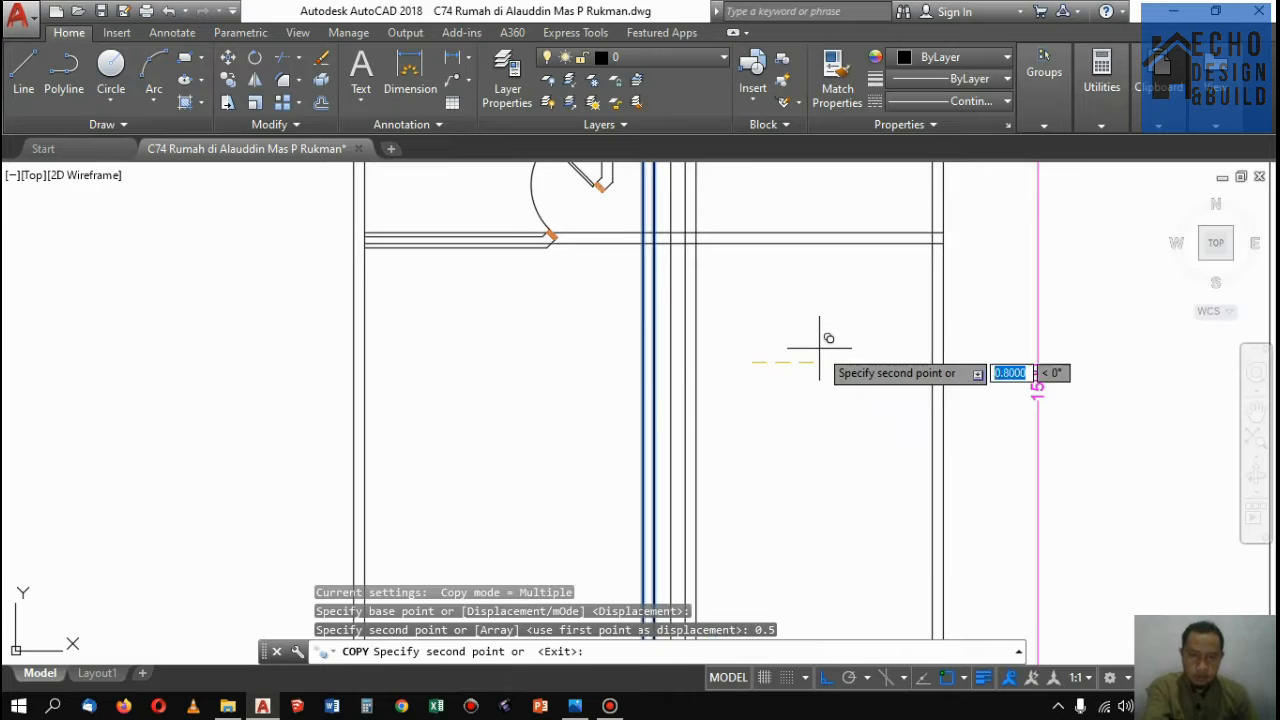
Finish copying the two lines of the middle vertical wall
{"action": "key", "text": "Return"}
{"action": "scroll", "coordinate": [820, 349], "scroll_direction": "down", "scroll_amount": 3}
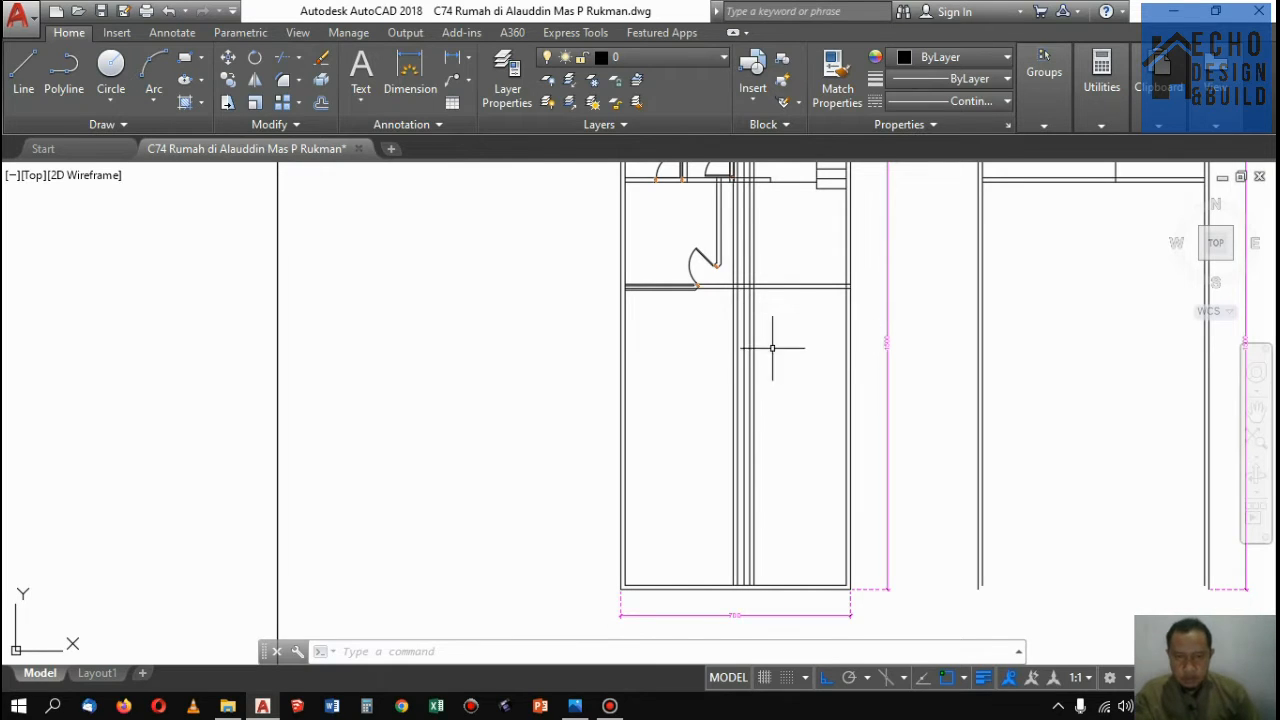
{"action": "scroll", "coordinate": [772, 348], "scroll_direction": "up", "scroll_amount": 4}
{"action": "type", "text": "tr"}
{"action": "key", "text": "Return"}
{"action": "key", "text": "Return"}
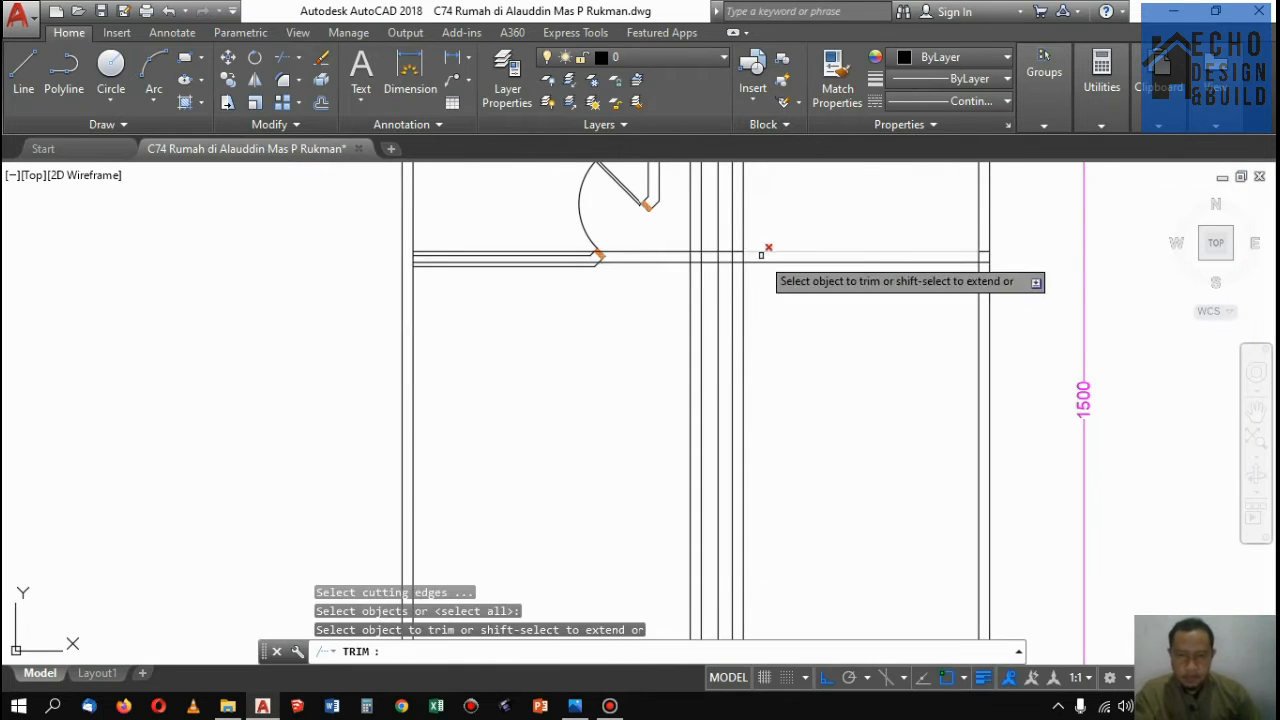
{"action": "key", "text": "Escape"}
Trim the two copied vertical wall lines above the lower line of the horizontal partition
{"action": "type", "text": "tr"}
{"action": "key", "text": "Return"}
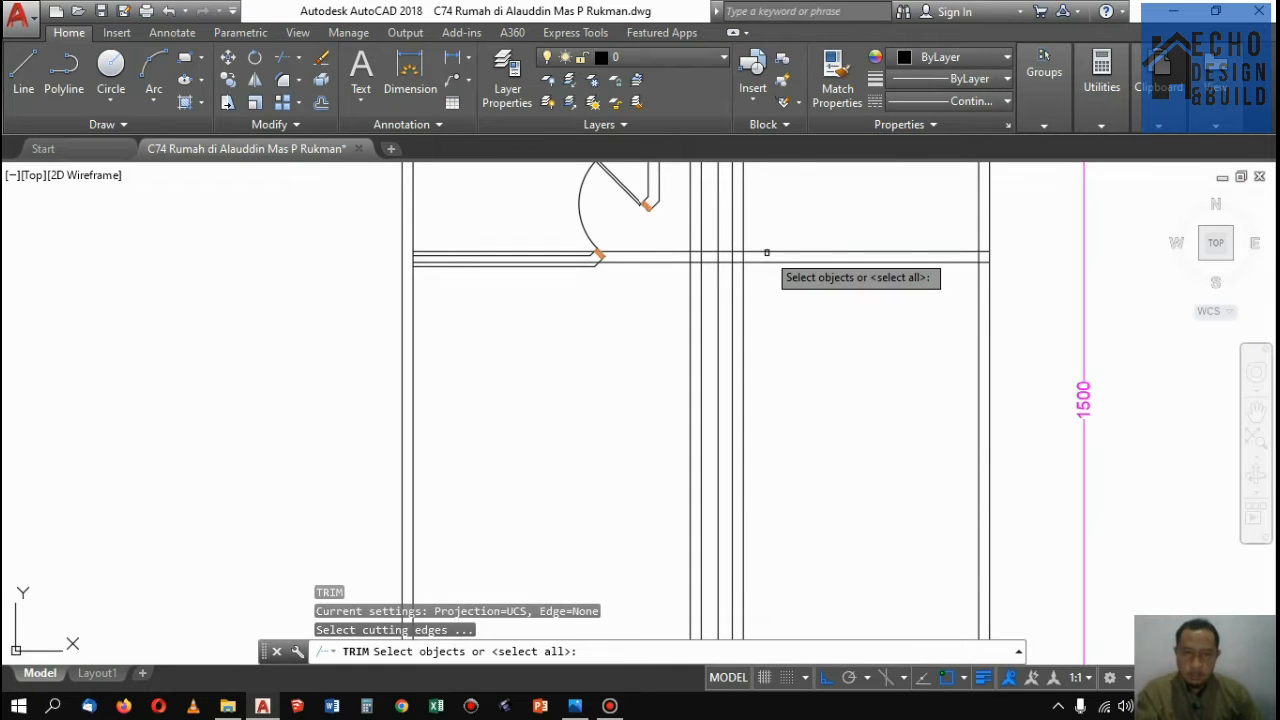
{"action": "left_click", "coordinate": [764, 259]}
{"action": "key", "text": "Return"}
{"action": "left_click", "coordinate": [766, 213]}
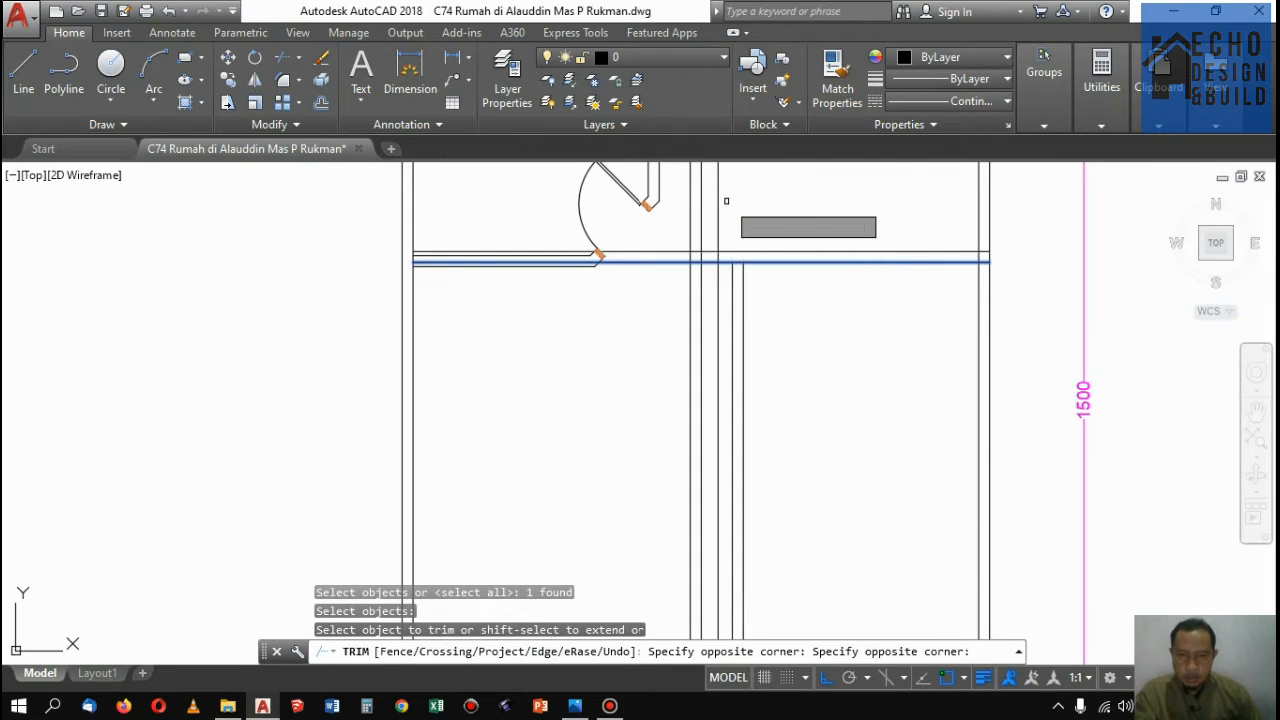
{"action": "key", "text": "Return"}
{"action": "scroll", "coordinate": [816, 236], "scroll_direction": "down", "scroll_amount": 2}
{"action": "scroll", "coordinate": [792, 241], "scroll_direction": "up", "scroll_amount": 6}
{"action": "scroll", "coordinate": [845, 219], "scroll_direction": "down", "scroll_amount": 2}
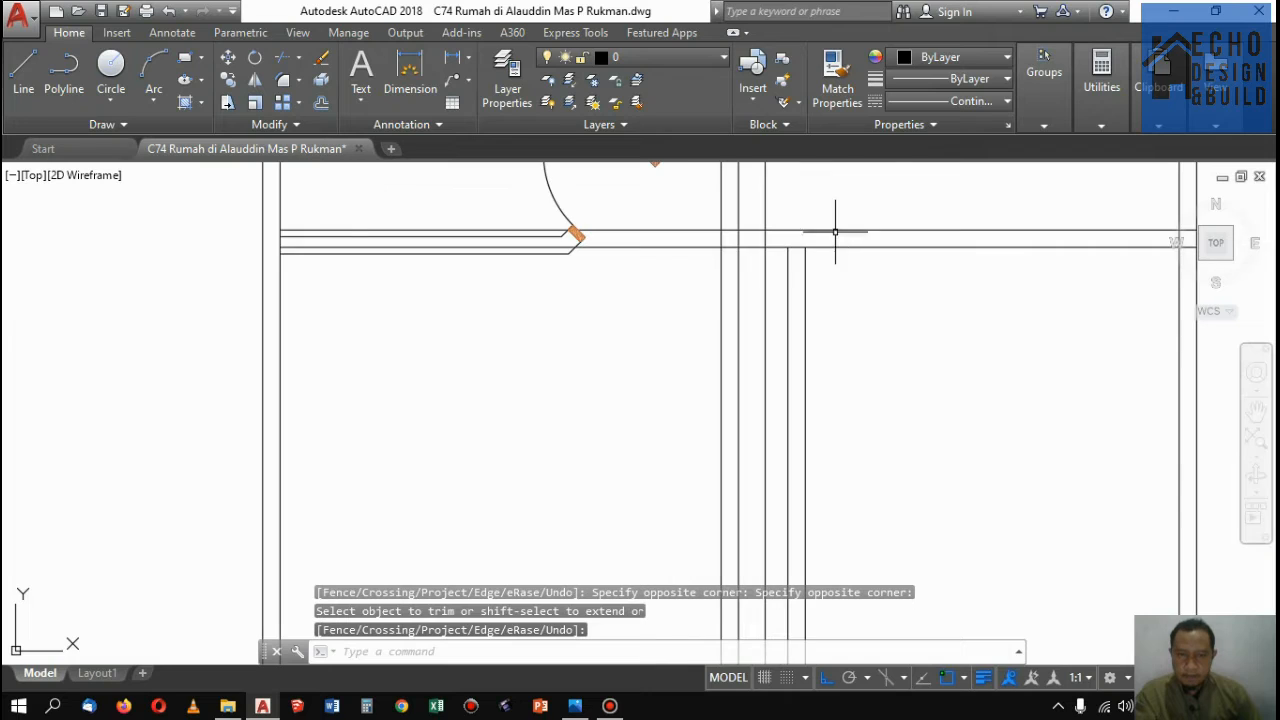
Extend the right line of the trimmed vertical wall up to the upper line of the horizontal partition
{"action": "type", "text": "ex"}
{"action": "key", "text": "Return"}
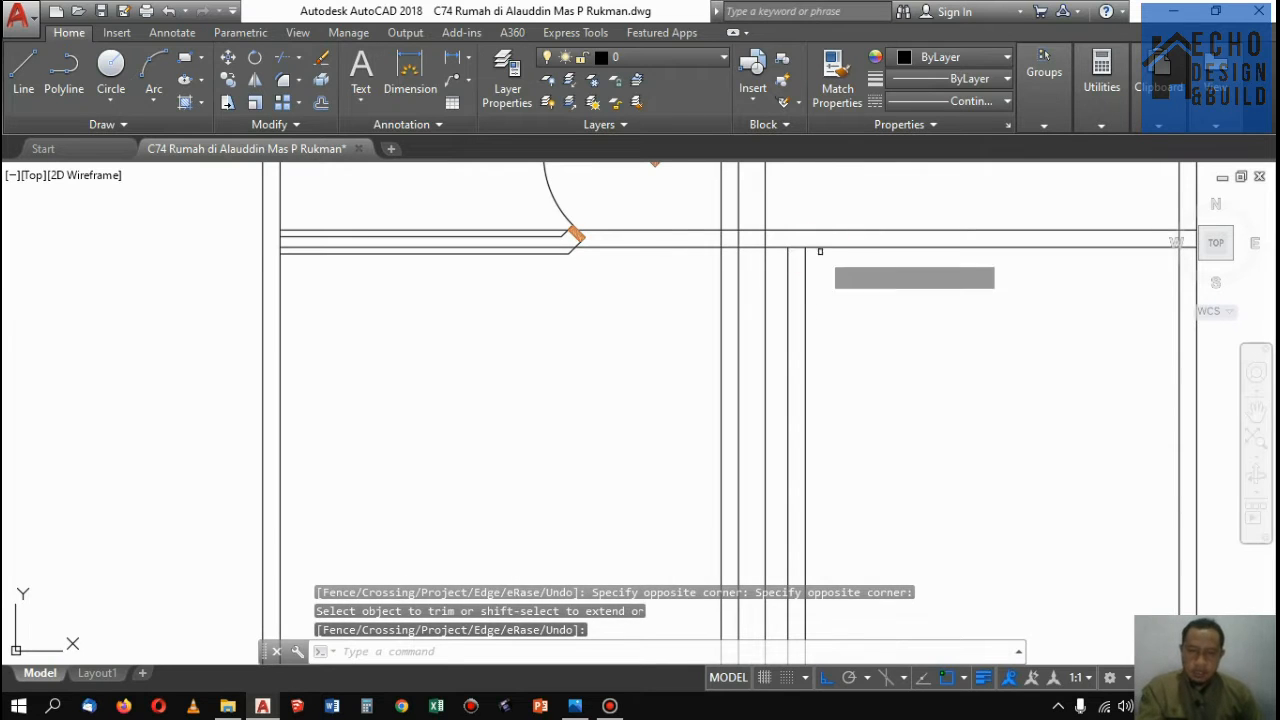
{"action": "key", "text": "Return"}
{"action": "left_click", "coordinate": [818, 252]}
{"action": "left_click", "coordinate": [801, 265]}
{"action": "key", "text": "Return"}
{"action": "scroll", "coordinate": [897, 246], "scroll_direction": "down", "scroll_amount": 4}
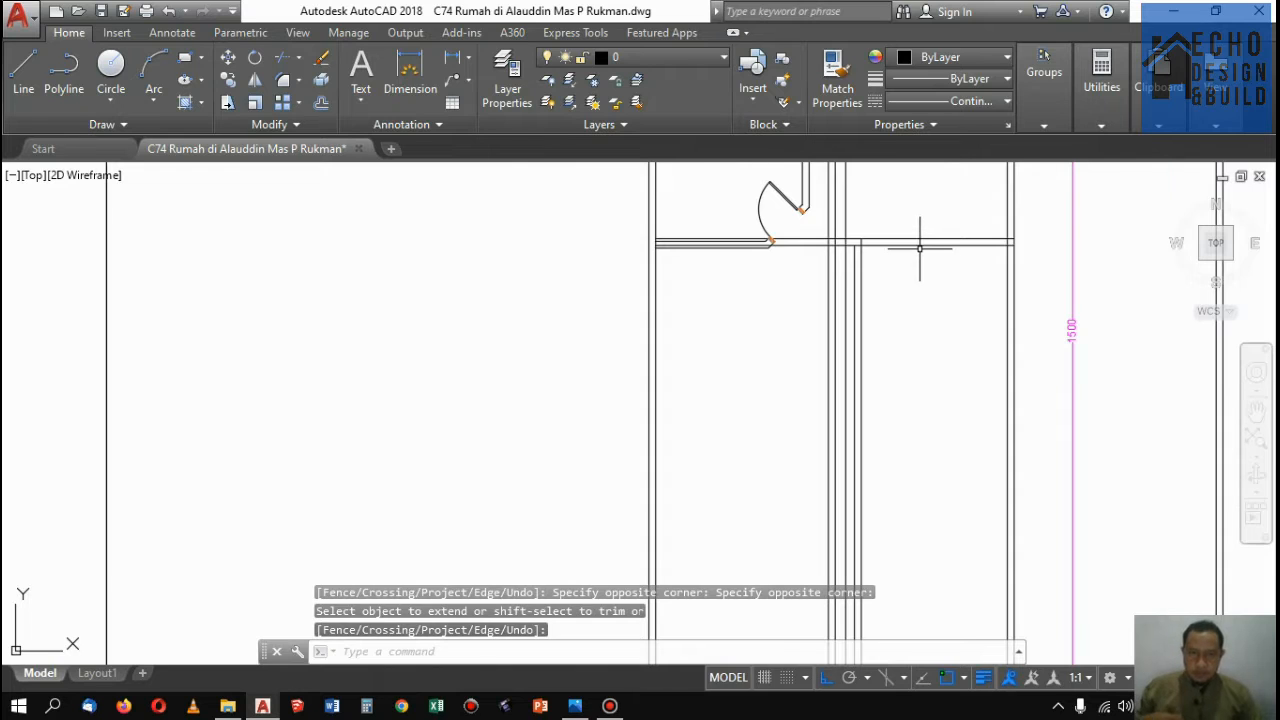
Measure the horizontal distance from the right exterior wall's inner line to the right line of the trimmed vertical wall
{"action": "scroll", "coordinate": [920, 248], "scroll_direction": "up", "scroll_amount": 2}
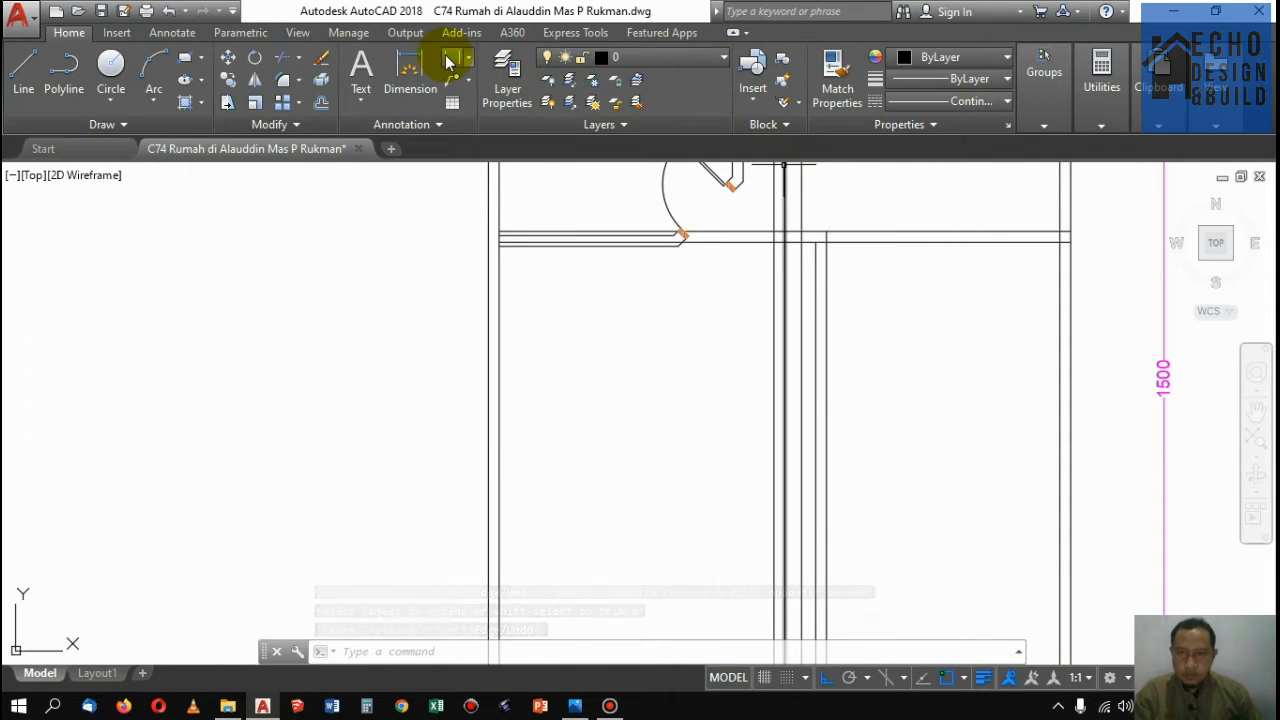
{"action": "left_click", "coordinate": [450, 62]}
{"action": "left_click", "coordinate": [1068, 233]}
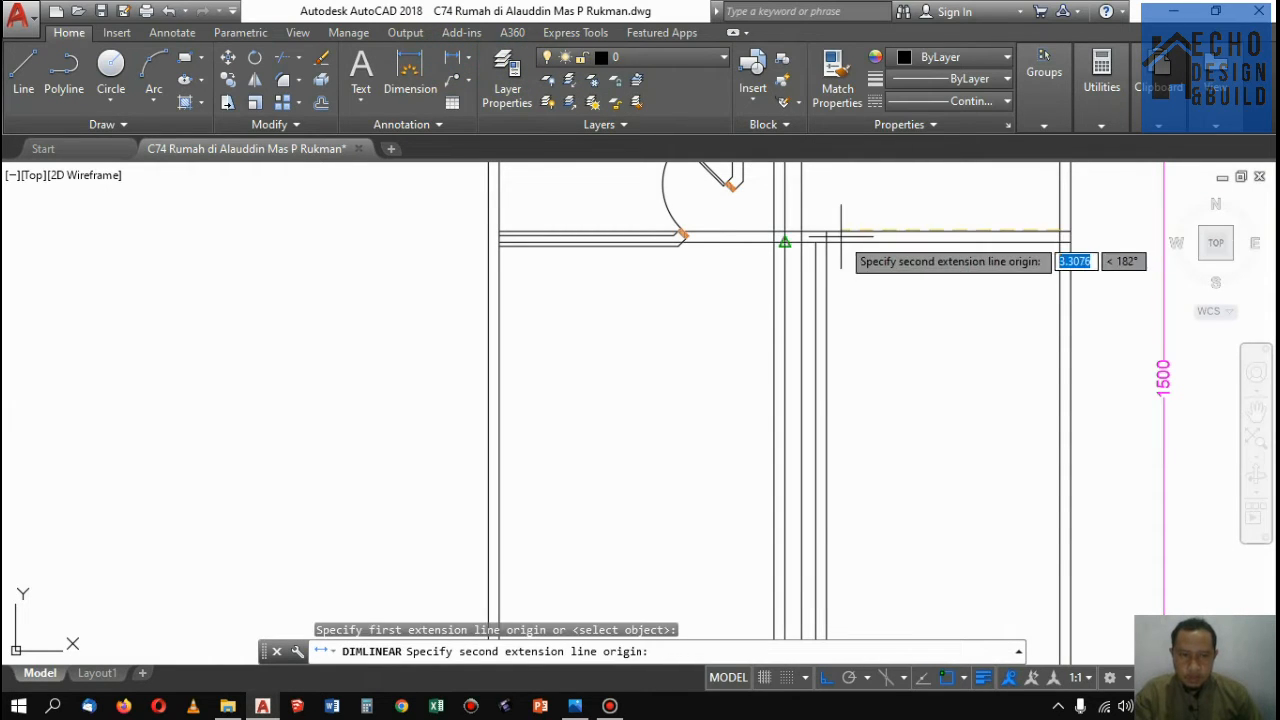
{"action": "left_click", "coordinate": [826, 234]}
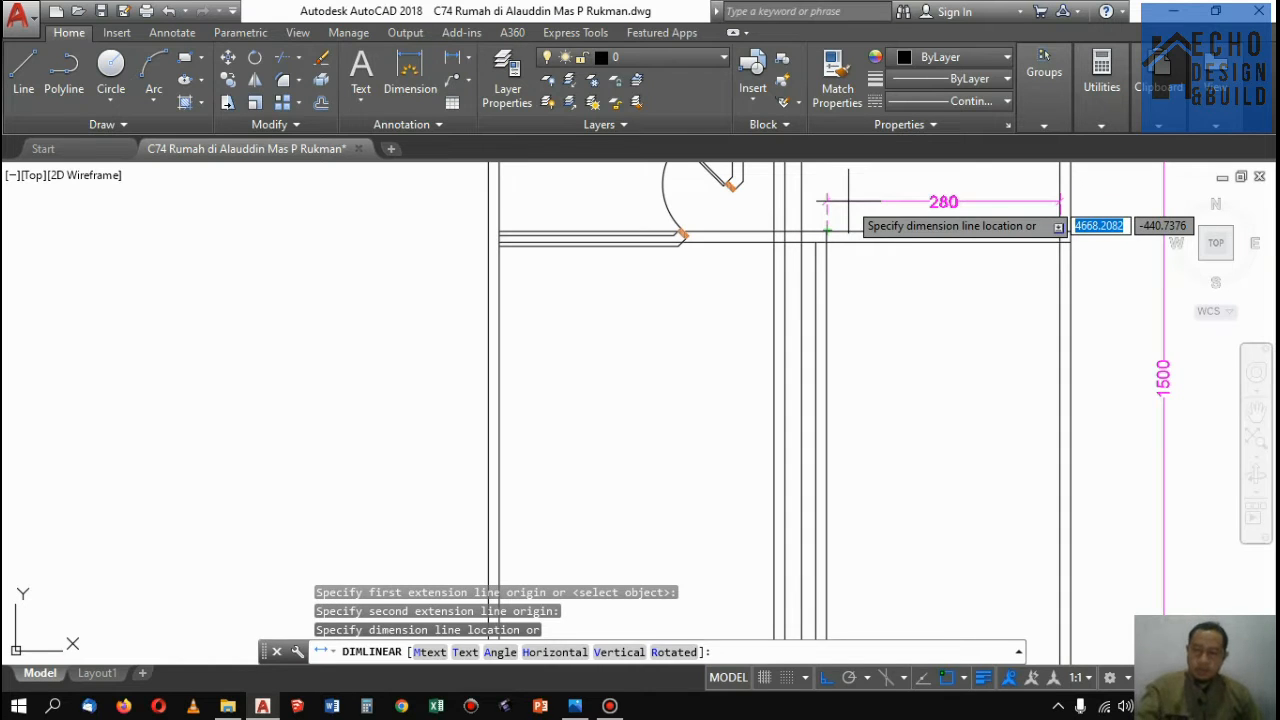
{"action": "key", "text": "Escape"}
{"action": "scroll", "coordinate": [863, 222], "scroll_direction": "up", "scroll_amount": 2}
{"action": "scroll", "coordinate": [857, 225], "scroll_direction": "down", "scroll_amount": 2}
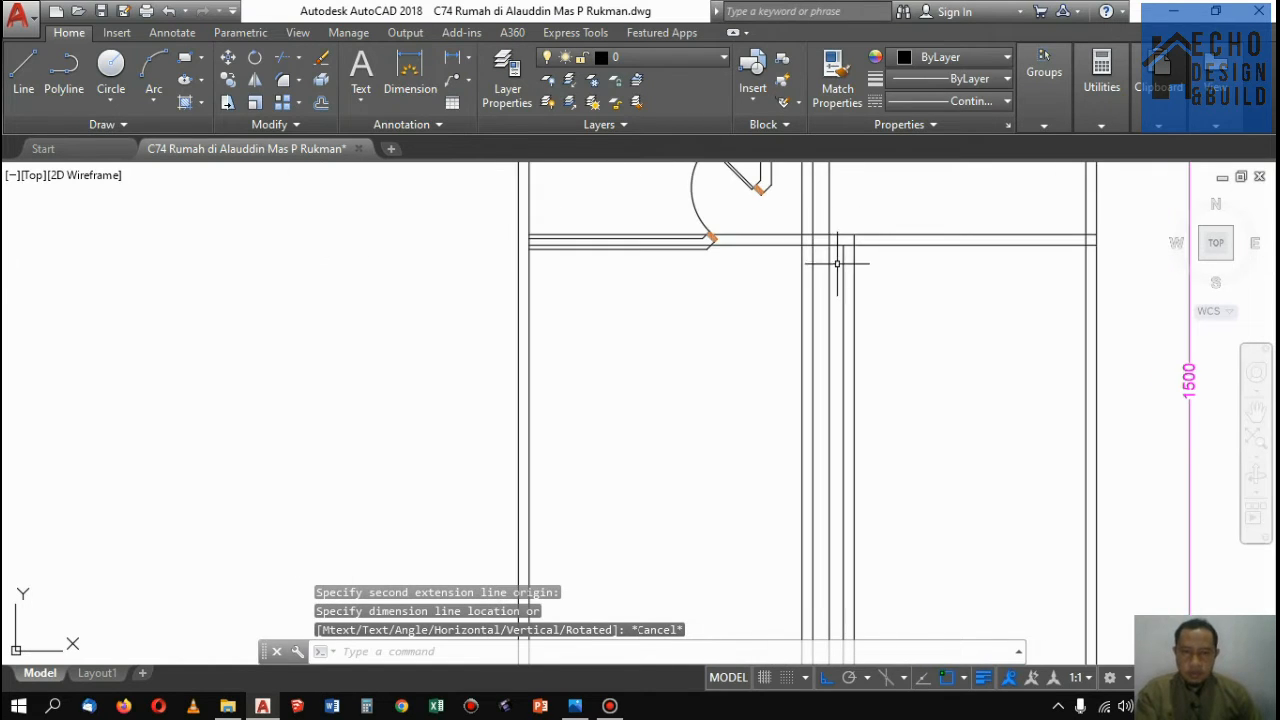
{"action": "left_click", "coordinate": [834, 263]}
{"action": "scroll", "coordinate": [884, 215], "scroll_direction": "down", "scroll_amount": 2}
{"action": "scroll", "coordinate": [881, 232], "scroll_direction": "up", "scroll_amount": 2}
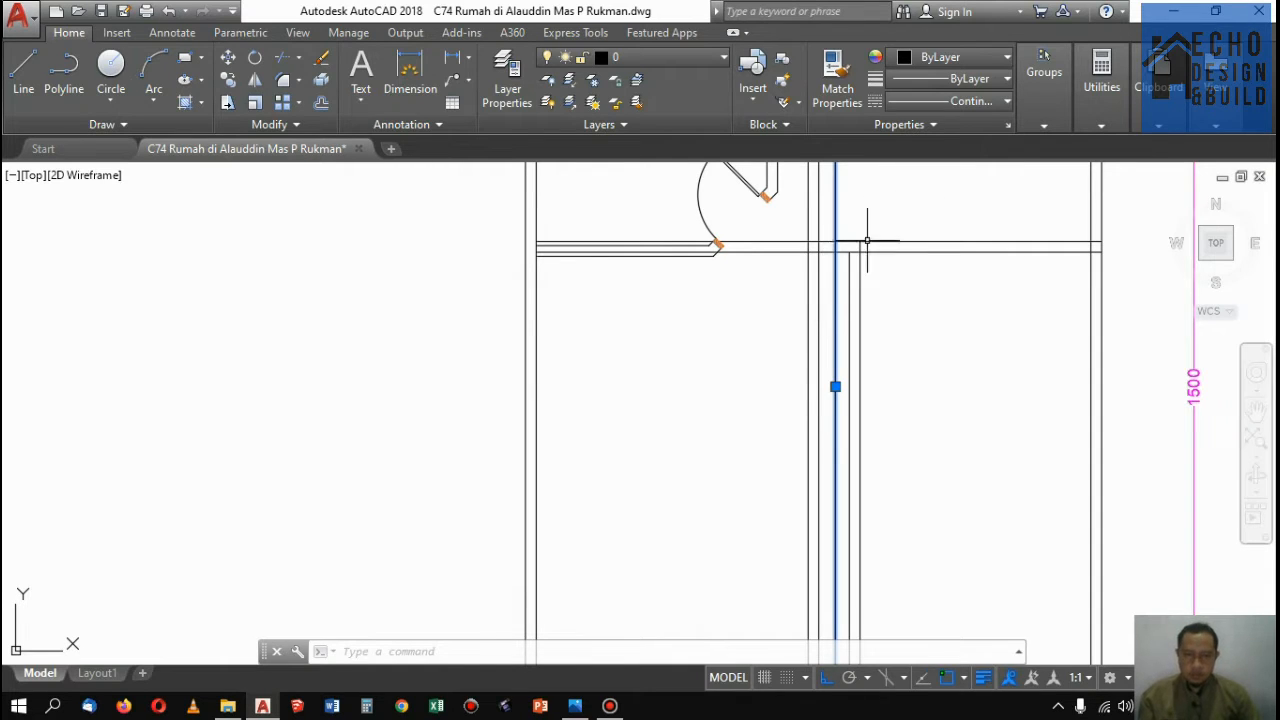
{"action": "scroll", "coordinate": [898, 320], "scroll_direction": "down", "scroll_amount": 5}
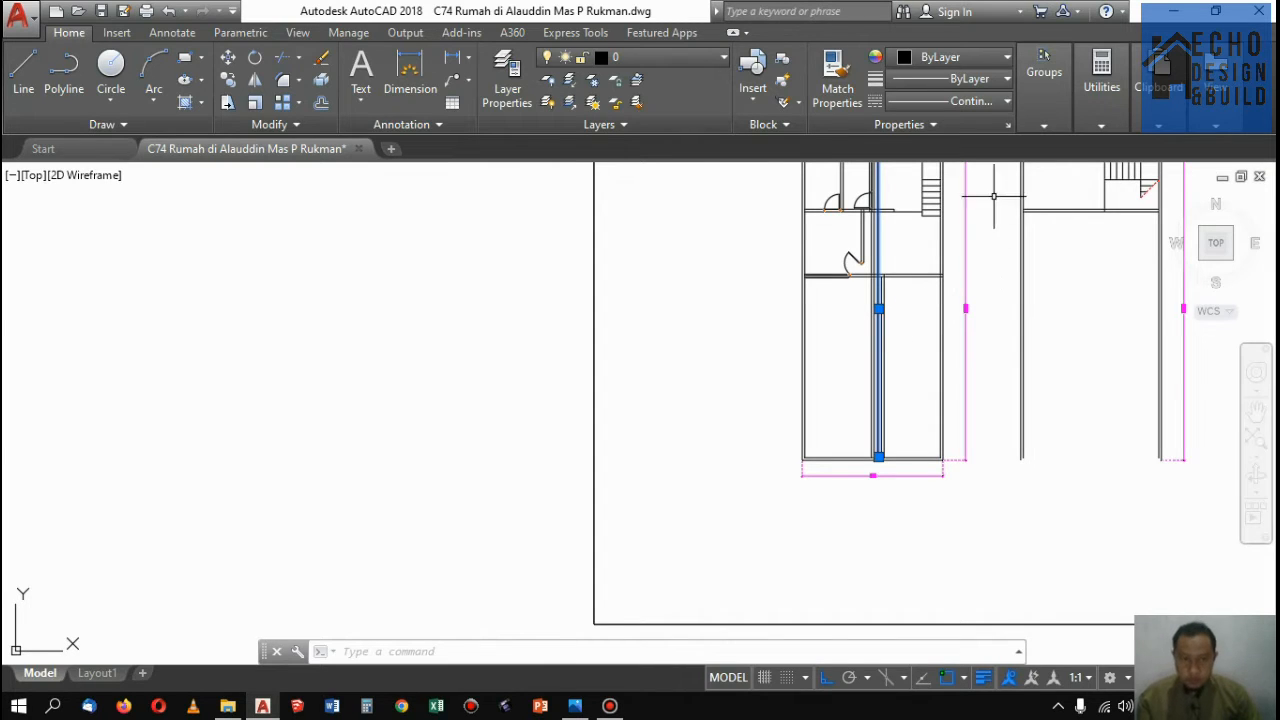
{"action": "scroll", "coordinate": [994, 196], "scroll_direction": "up", "scroll_amount": 4}
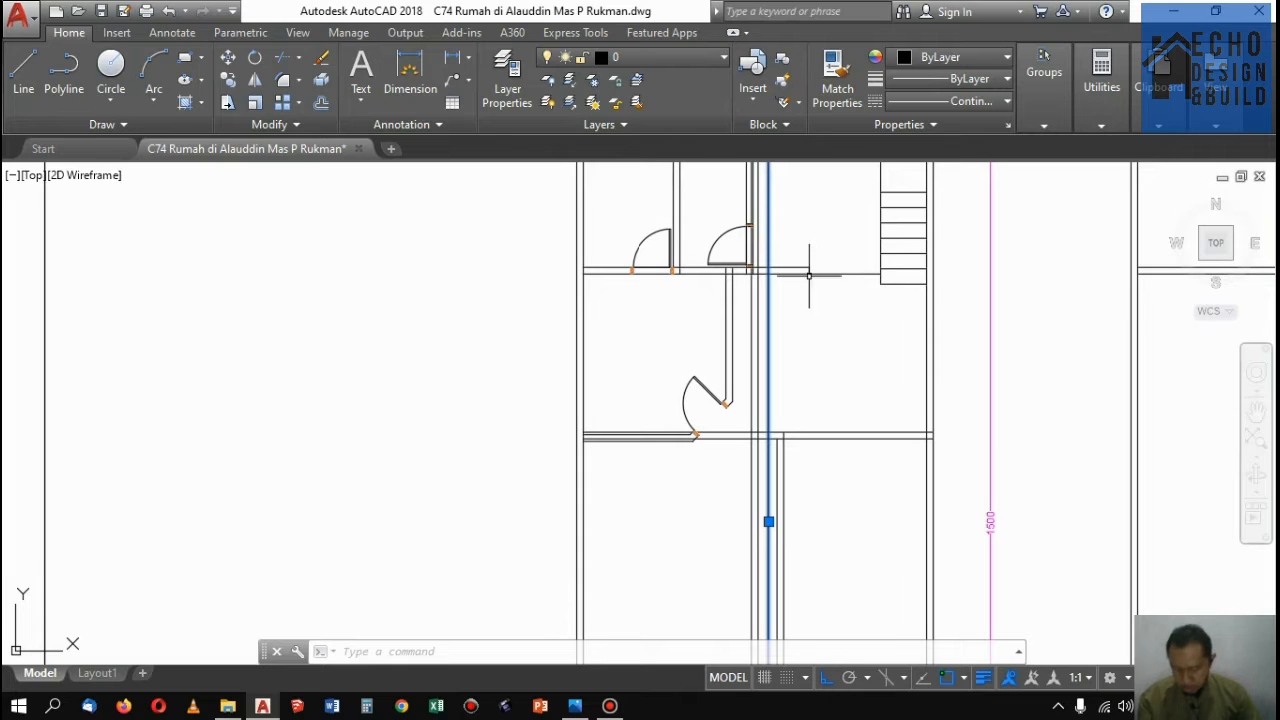
Add a vertical linear dimension between the horizontal wall beside the stairs and the upper line of the partition below it
{"action": "left_click", "coordinate": [452, 57]}
{"action": "scroll", "coordinate": [815, 297], "scroll_direction": "up", "scroll_amount": 2}
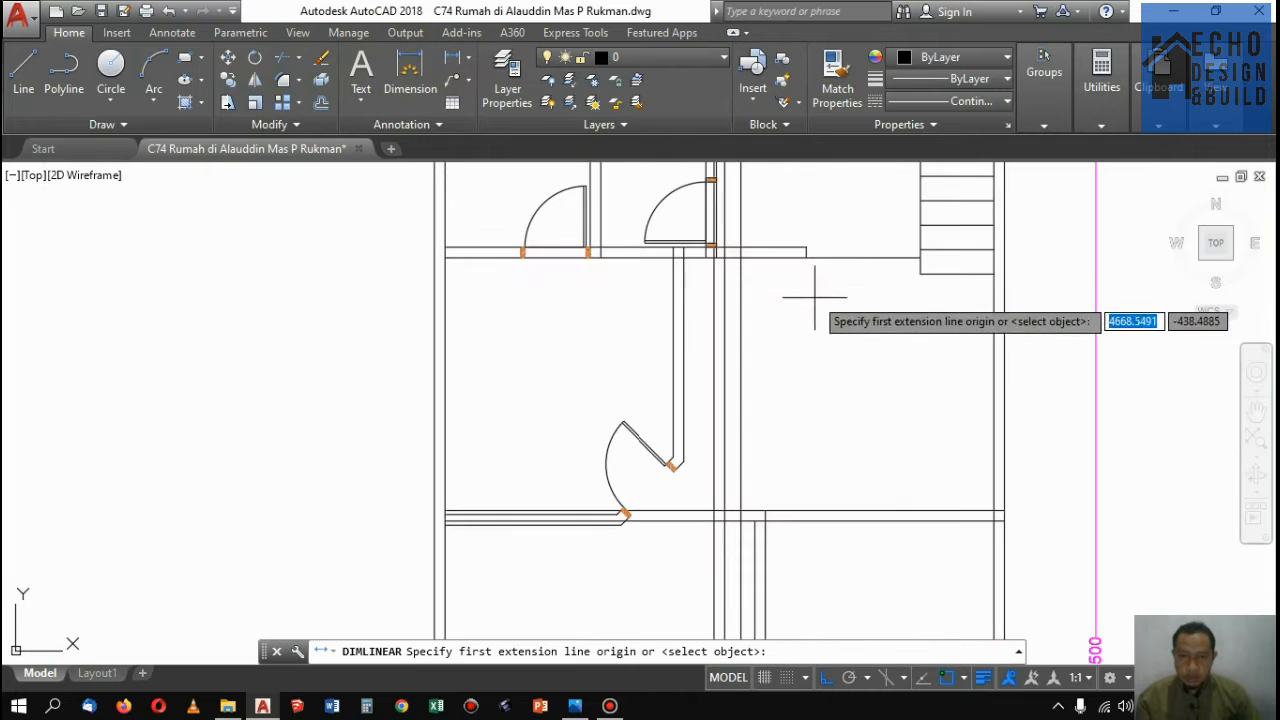
{"action": "left_click", "coordinate": [808, 257]}
{"action": "left_click", "coordinate": [808, 512]}
{"action": "left_click", "coordinate": [831, 384]}
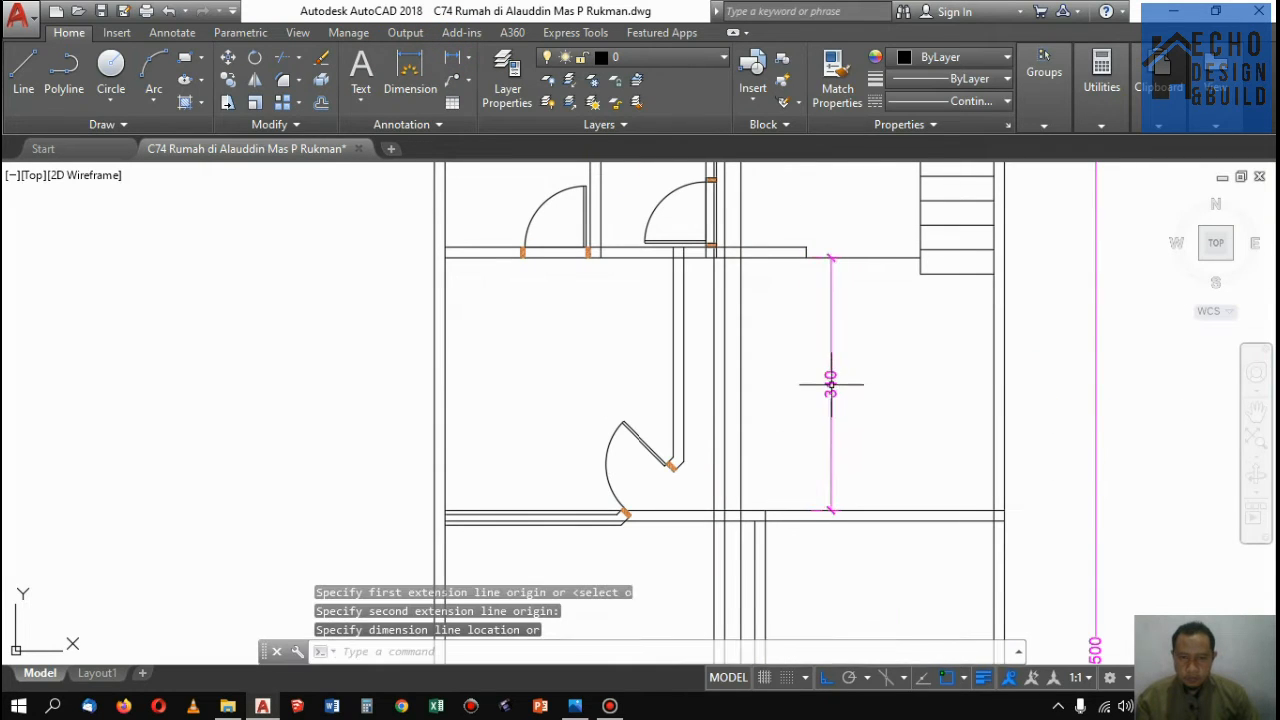
{"action": "scroll", "coordinate": [823, 286], "scroll_direction": "down", "scroll_amount": 3}
{"action": "scroll", "coordinate": [857, 337], "scroll_direction": "up", "scroll_amount": 3}
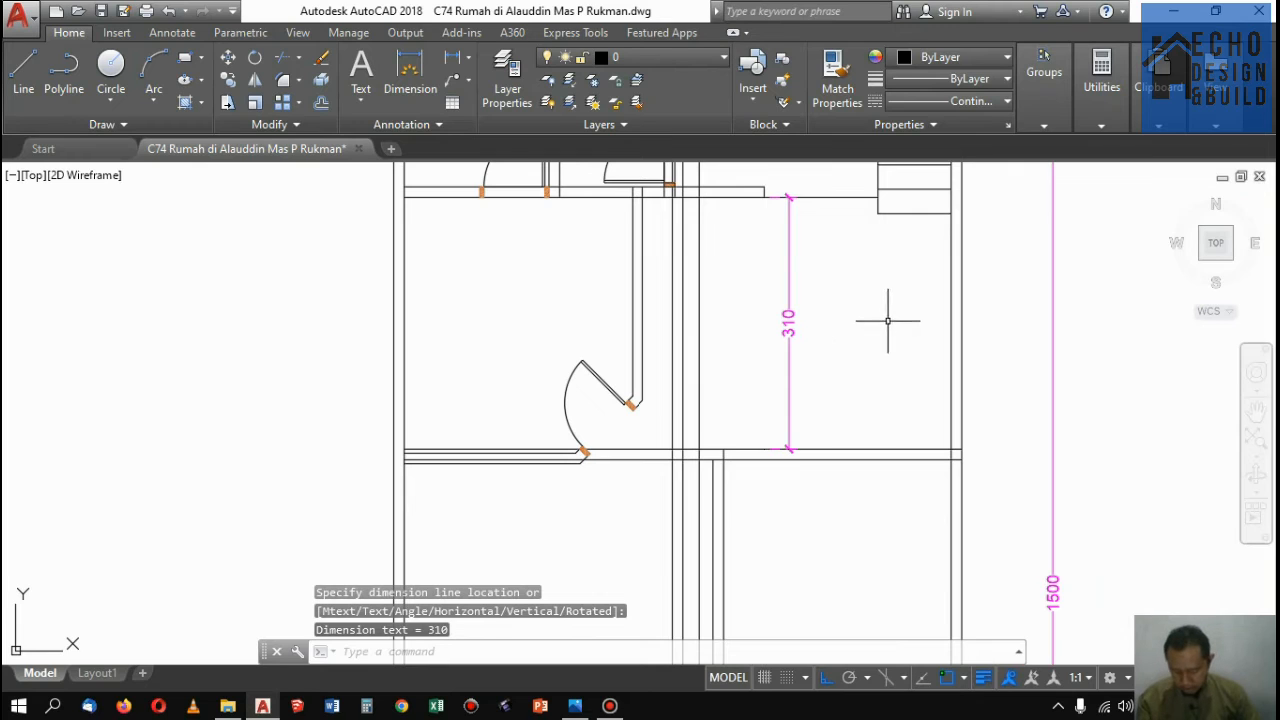
Start an offset for the floor plan's wall lines
{"action": "scroll", "coordinate": [878, 320], "scroll_direction": "up", "scroll_amount": 2}
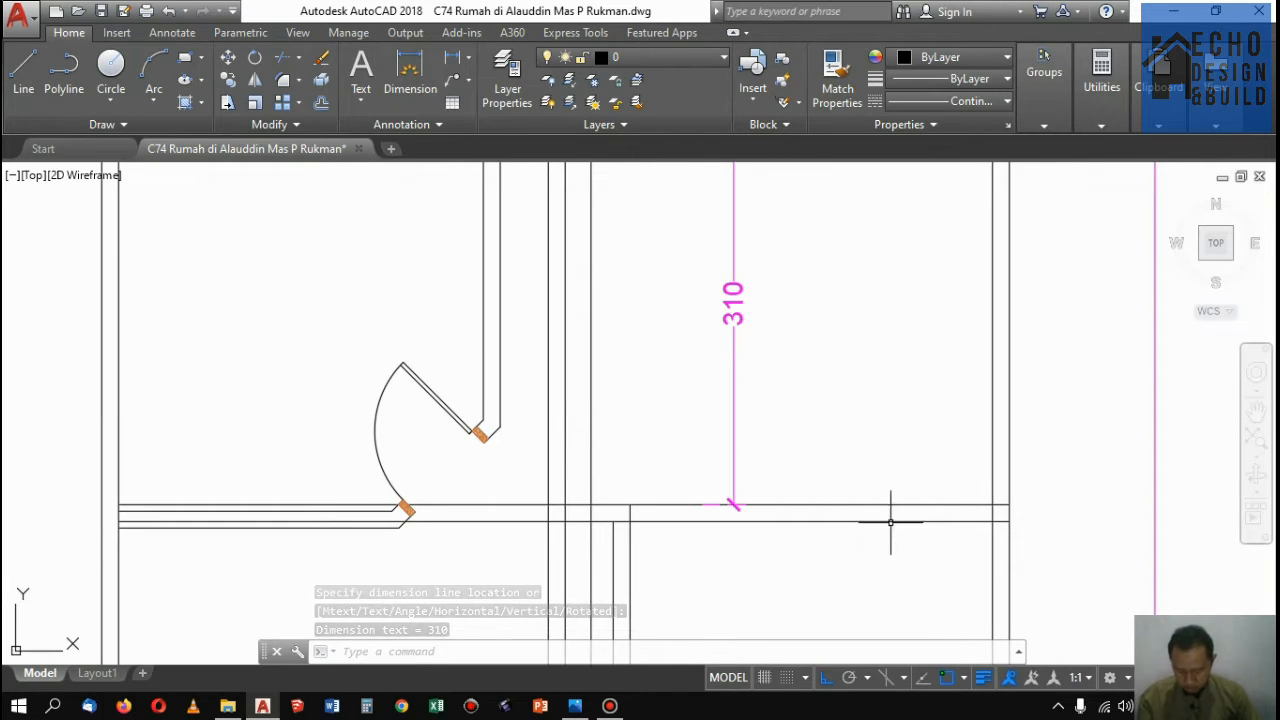
{"action": "scroll", "coordinate": [887, 477], "scroll_direction": "down", "scroll_amount": 4}
{"action": "type", "text": "o"}
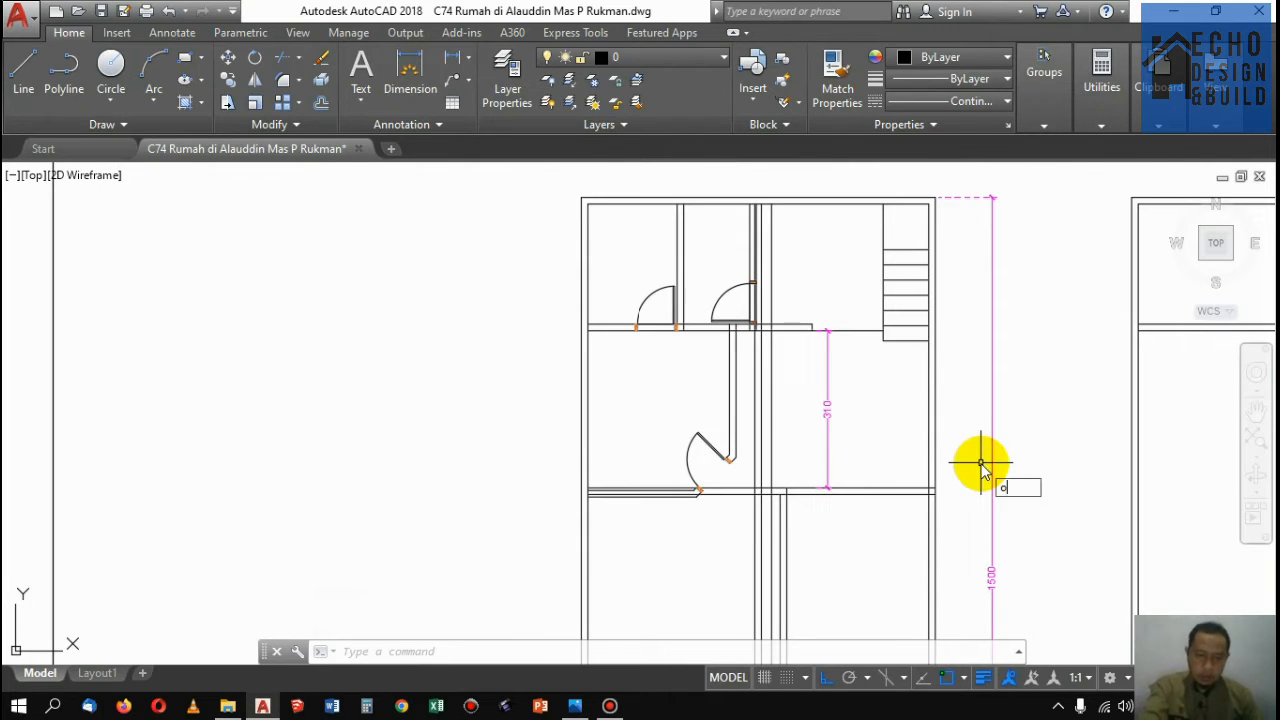
Offset the lower line of the horizontal wall below the 310 dimension downward by 3.85
{"action": "key", "text": "Return"}
{"action": "type", "text": "3."}
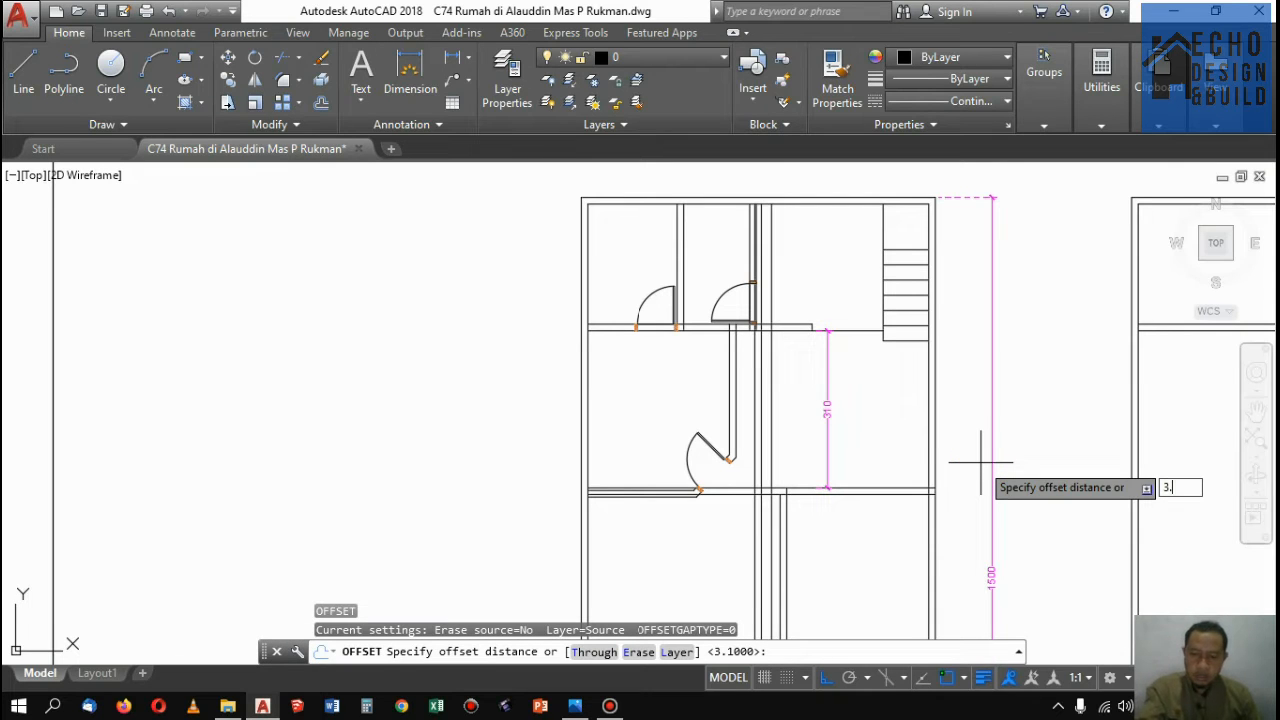
{"action": "type", "text": "85"}
{"action": "key", "text": "Return"}
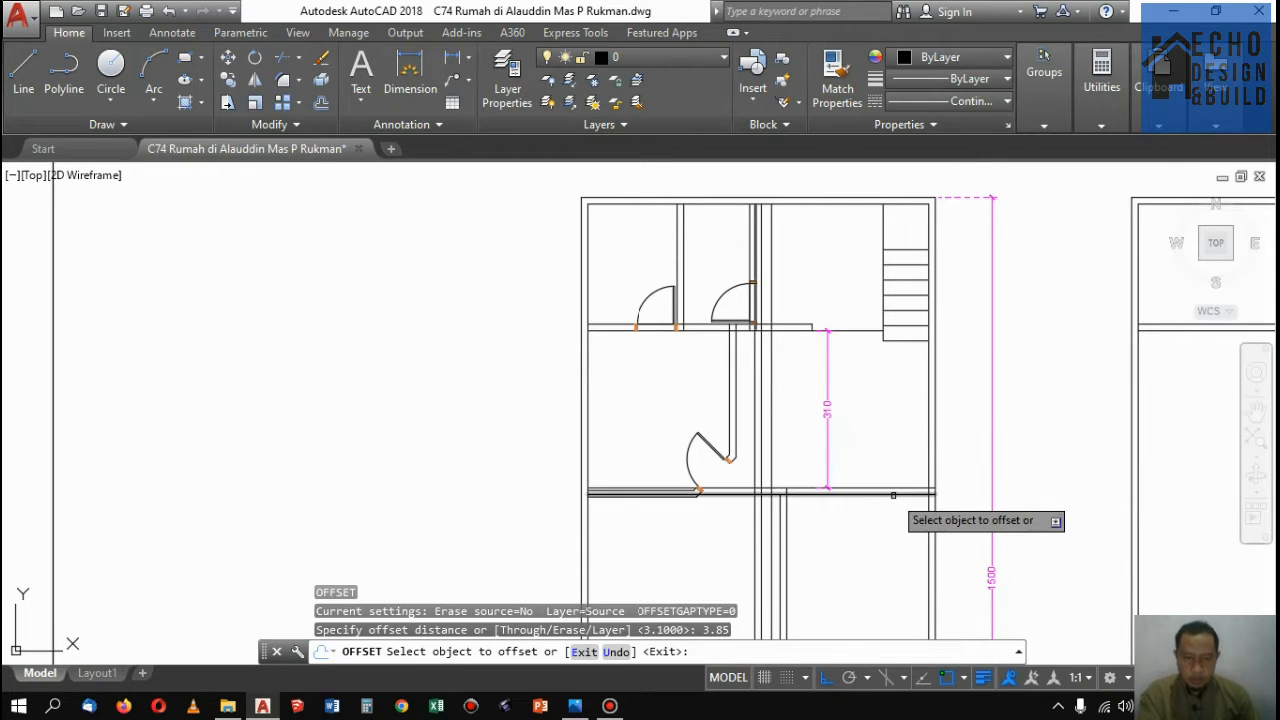
{"action": "left_click", "coordinate": [886, 491]}
{"action": "left_click", "coordinate": [880, 556]}
Examine where the new horizontal line crosses the vertical walls in the lower half of the first floor plan
{"action": "scroll", "coordinate": [890, 480], "scroll_direction": "down", "scroll_amount": 3}
{"action": "scroll", "coordinate": [834, 463], "scroll_direction": "up", "scroll_amount": 8}
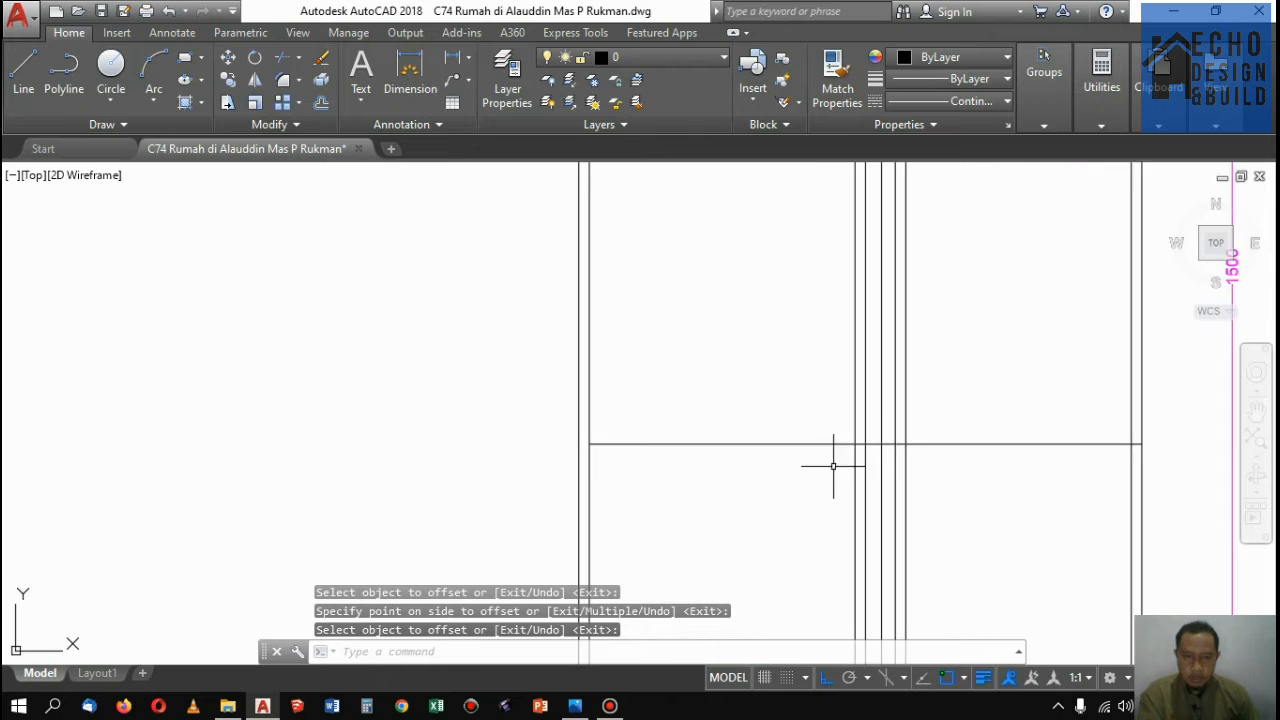
{"action": "scroll", "coordinate": [803, 500], "scroll_direction": "down", "scroll_amount": 3}
{"action": "scroll", "coordinate": [837, 480], "scroll_direction": "up", "scroll_amount": 3}
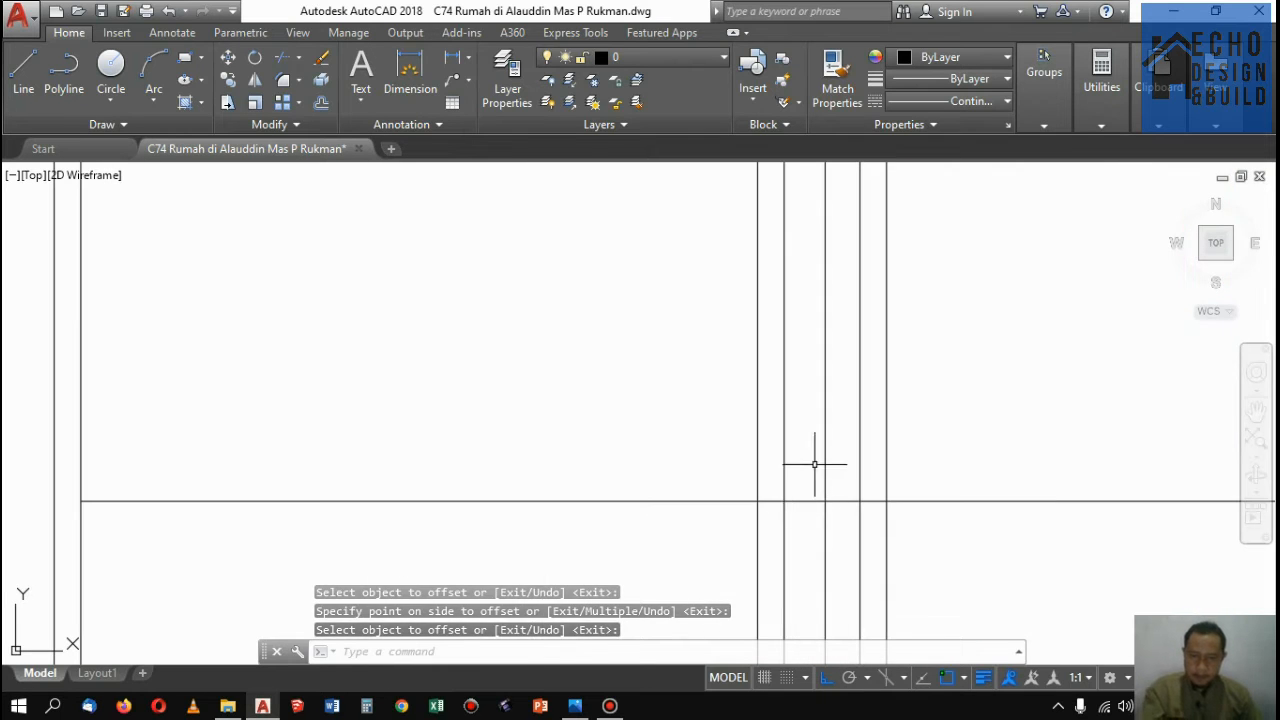
{"action": "scroll", "coordinate": [837, 477], "scroll_direction": "down", "scroll_amount": 2}
{"action": "scroll", "coordinate": [849, 320], "scroll_direction": "up", "scroll_amount": 2}
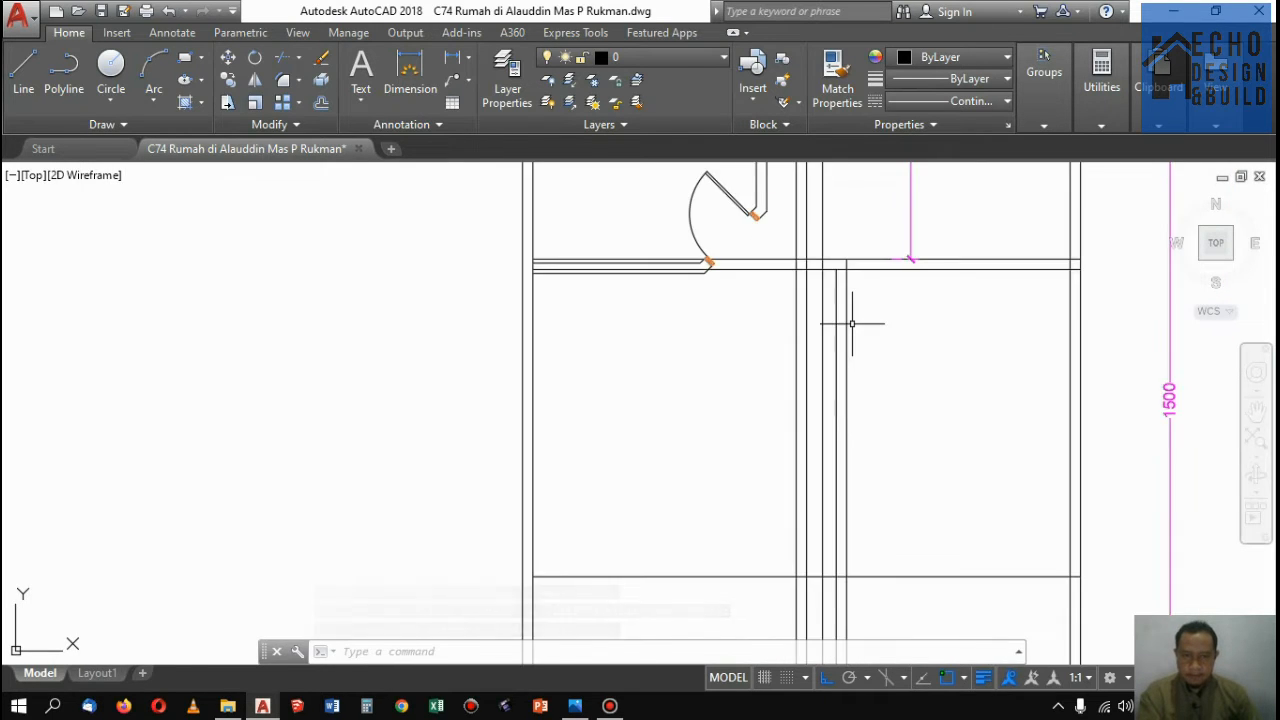
{"action": "scroll", "coordinate": [834, 500], "scroll_direction": "up", "scroll_amount": 3}
{"action": "scroll", "coordinate": [909, 434], "scroll_direction": "down", "scroll_amount": 4}
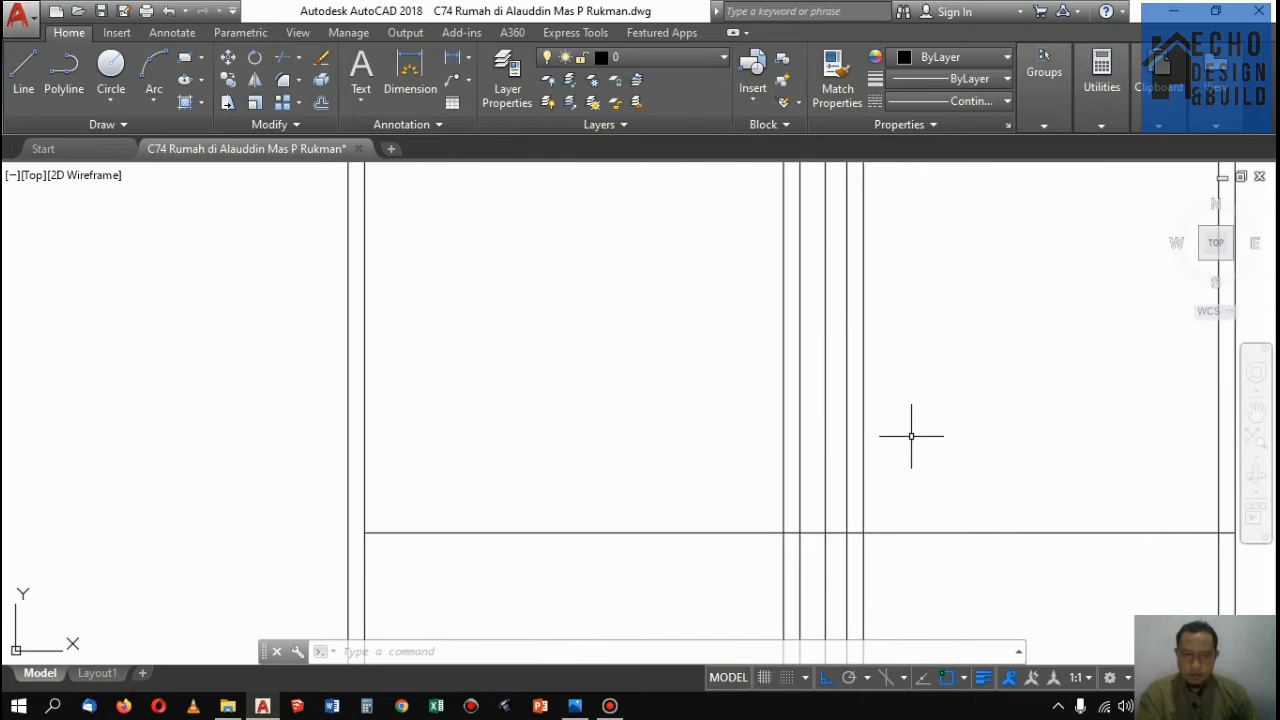
{"action": "scroll", "coordinate": [906, 446], "scroll_direction": "up", "scroll_amount": 4}
{"action": "scroll", "coordinate": [862, 420], "scroll_direction": "down", "scroll_amount": 4}
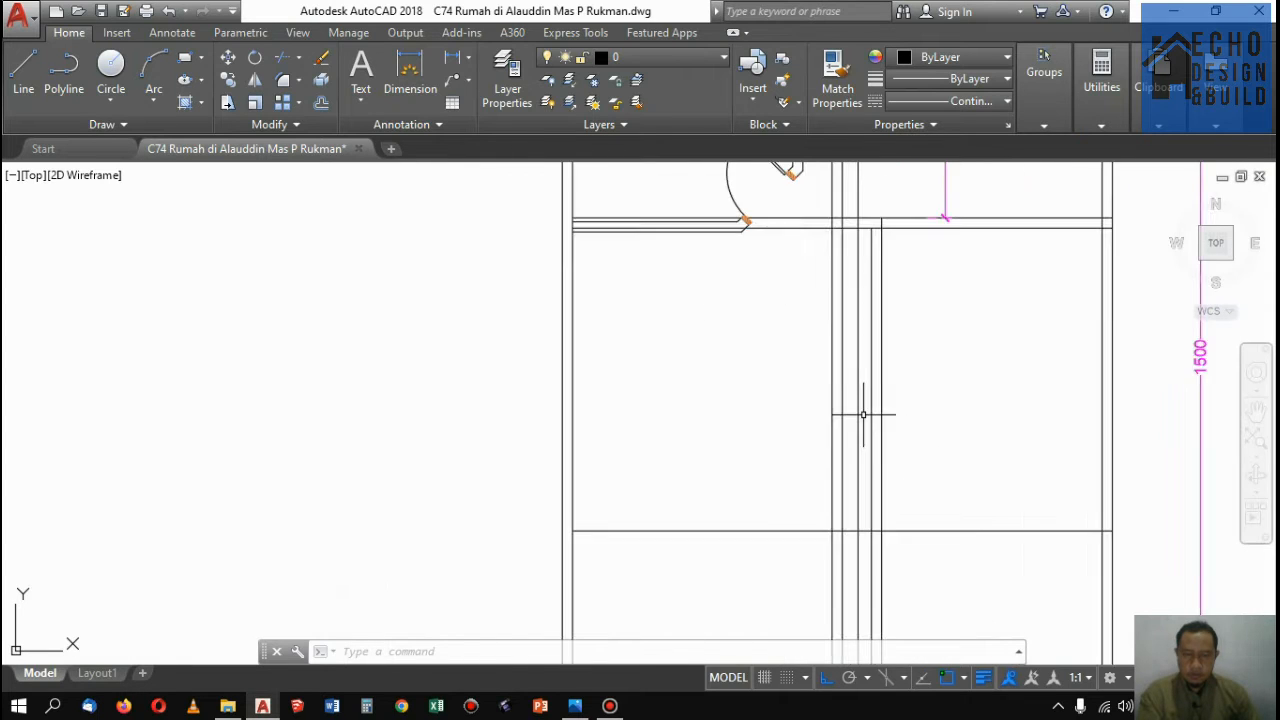
{"action": "scroll", "coordinate": [864, 418], "scroll_direction": "up", "scroll_amount": 4}
{"action": "scroll", "coordinate": [866, 337], "scroll_direction": "down", "scroll_amount": 2}
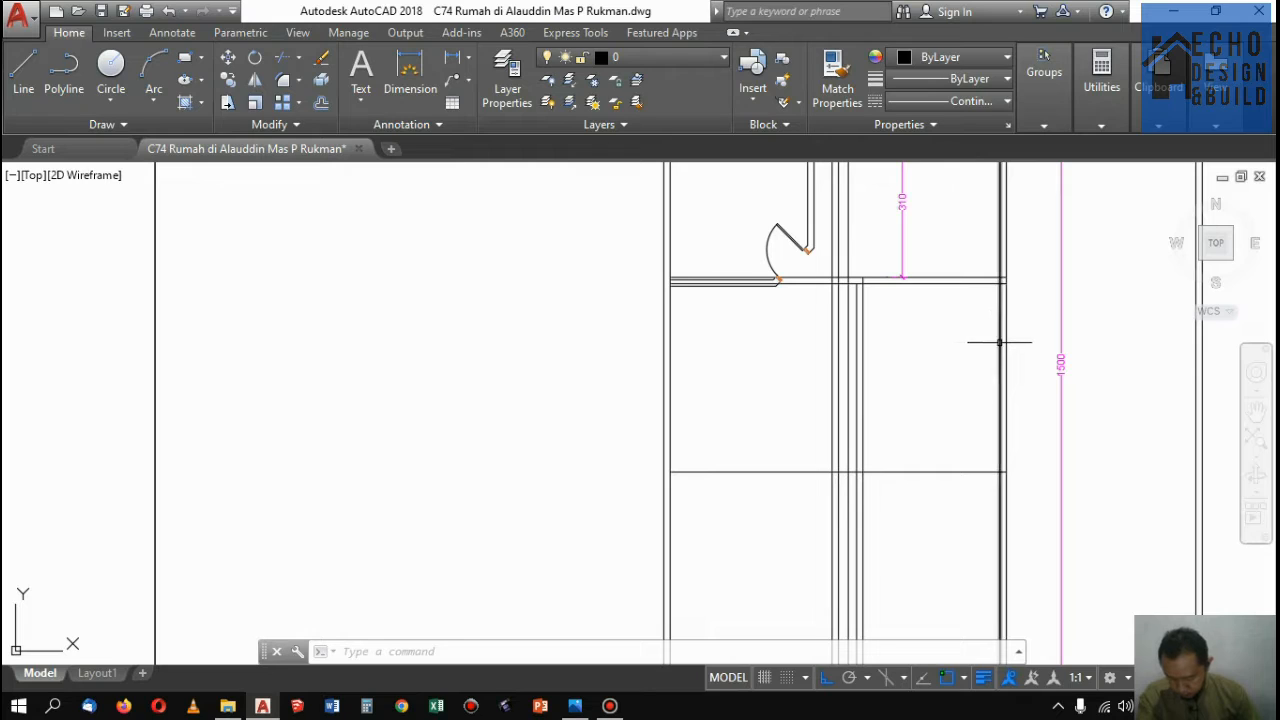
{"action": "mouse_move", "coordinate": [1002, 342]}
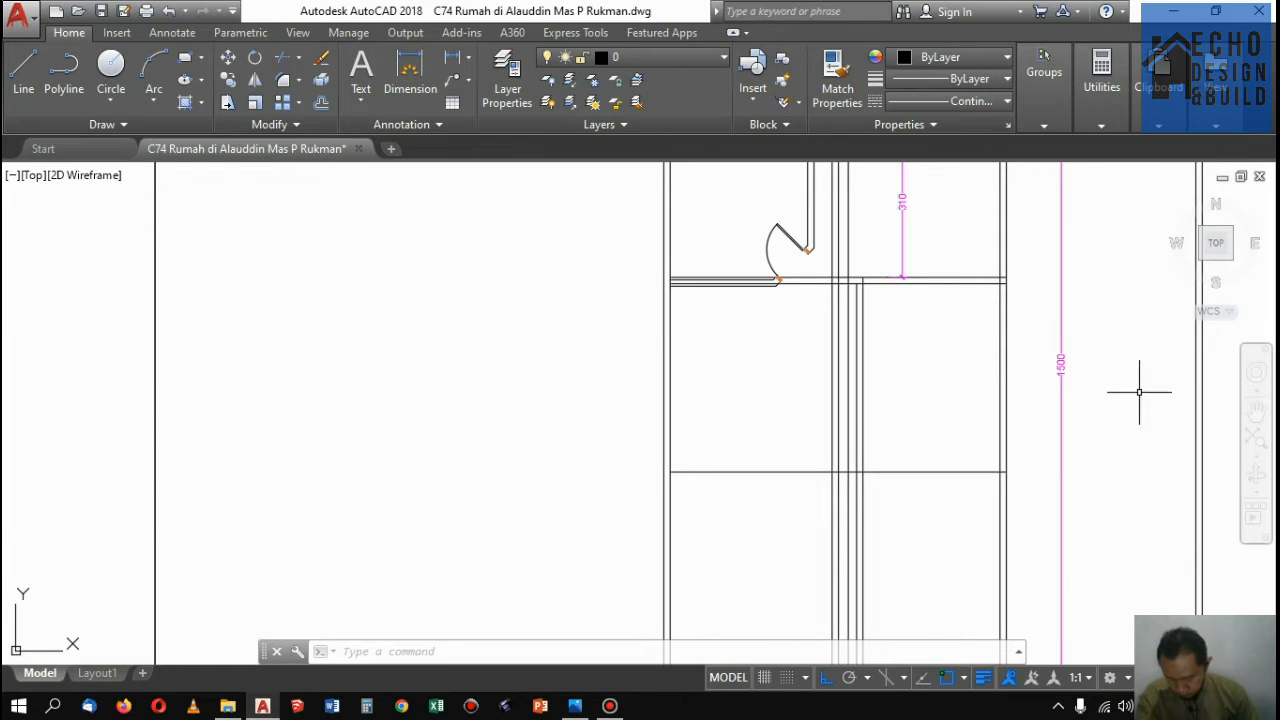
{"action": "scroll", "coordinate": [1100, 372], "scroll_direction": "down", "scroll_amount": 6}
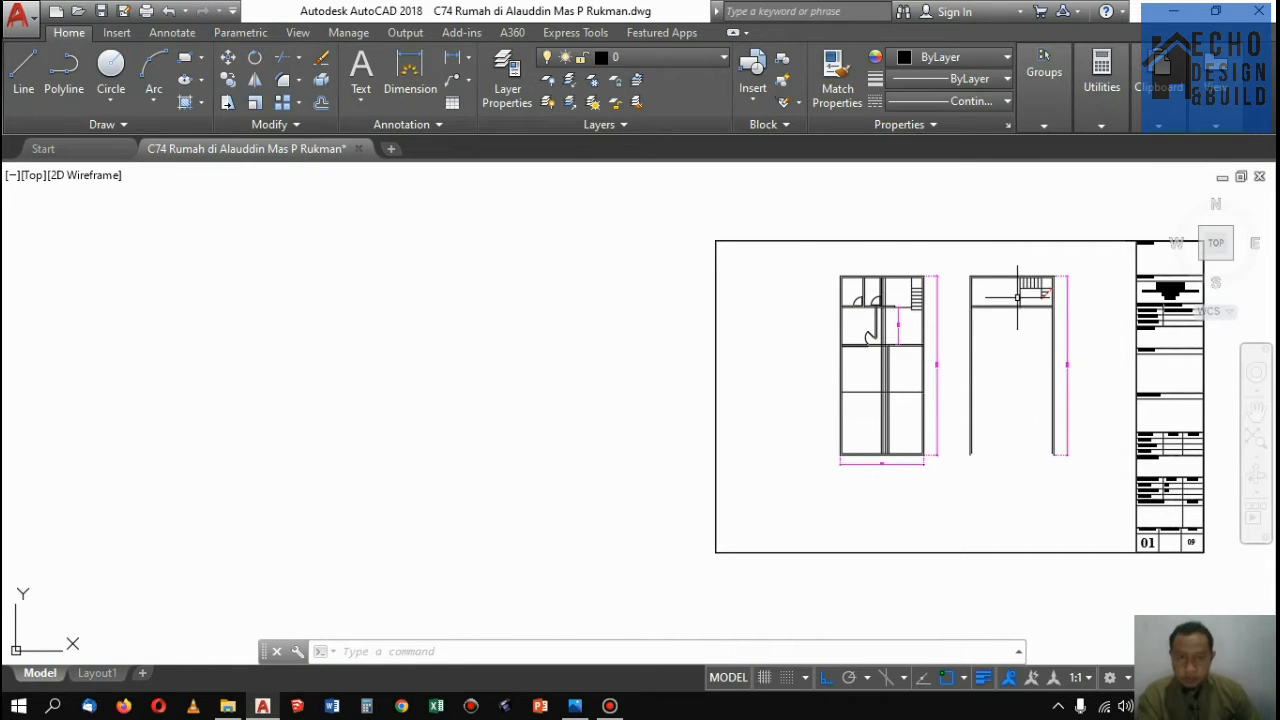
Trim the new horizontal line in the left room, using the leftmost of the central vertical wall lines as cutting edge
{"action": "scroll", "coordinate": [913, 339], "scroll_direction": "up", "scroll_amount": 4}
{"action": "scroll", "coordinate": [867, 459], "scroll_direction": "up", "scroll_amount": 4}
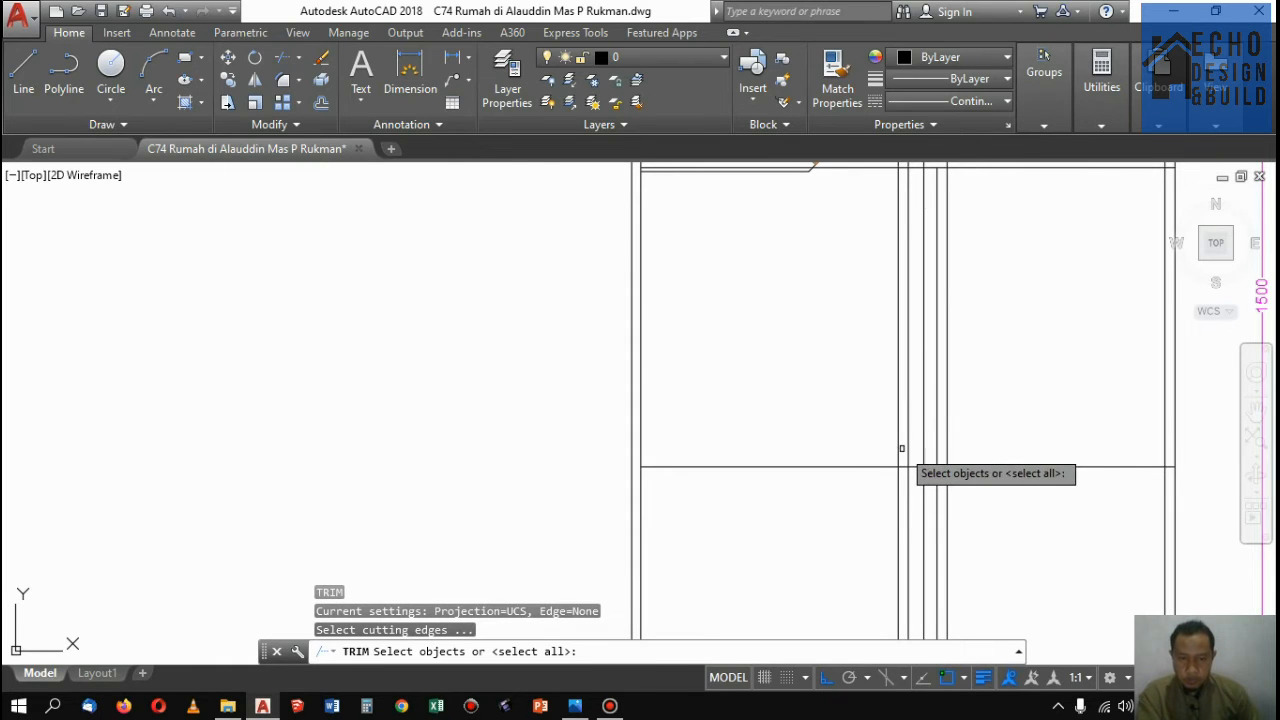
{"action": "left_click", "coordinate": [898, 449]}
{"action": "key", "text": "space"}
{"action": "left_click", "coordinate": [871, 482]}
{"action": "left_click", "coordinate": [834, 433]}
{"action": "key", "text": "space"}
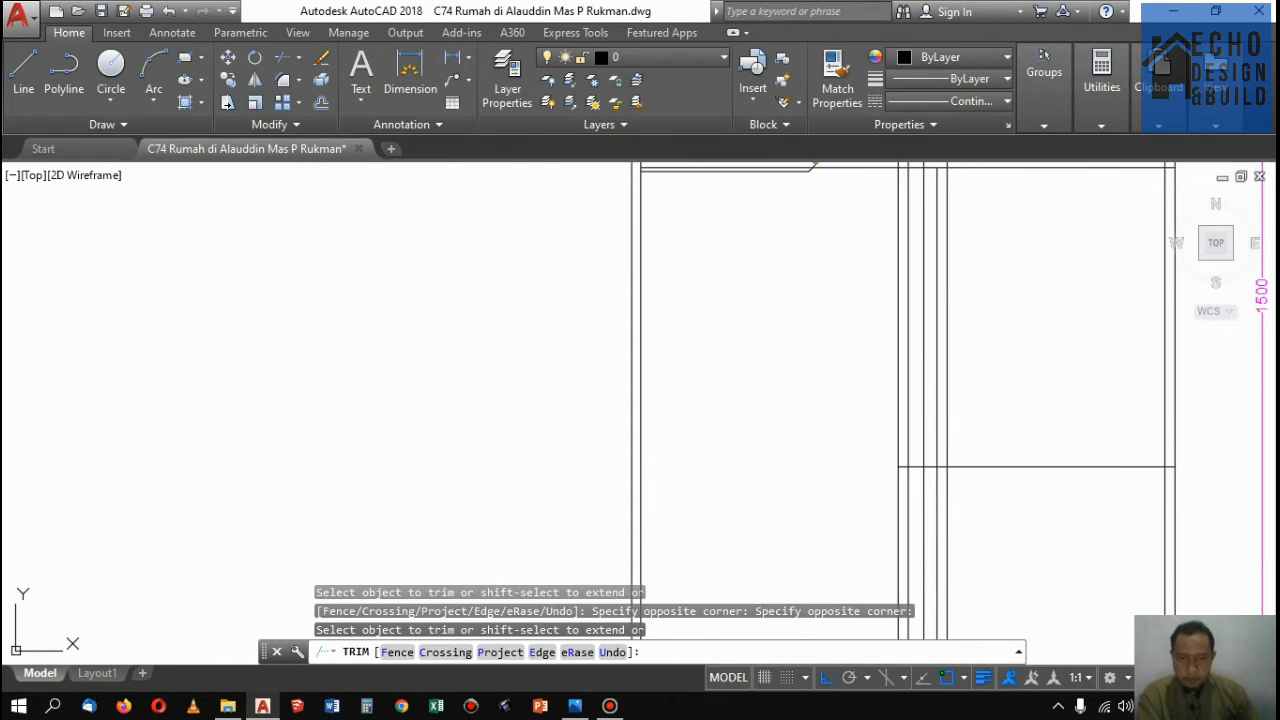
{"action": "key", "text": "space"}
Offset the lowest line of the short thickened wall beside the angled door downward by 4.95
{"action": "scroll", "coordinate": [833, 295], "scroll_direction": "down", "scroll_amount": 2}
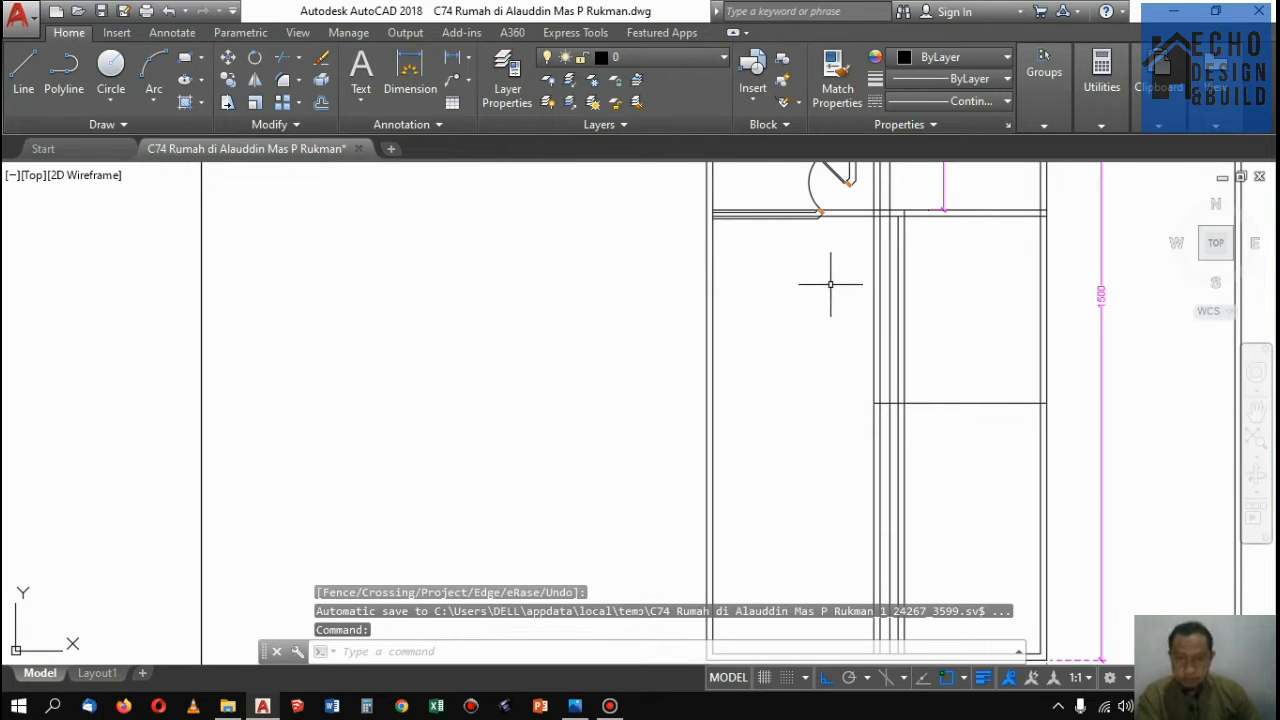
{"action": "type", "text": "o"}
{"action": "key", "text": "space"}
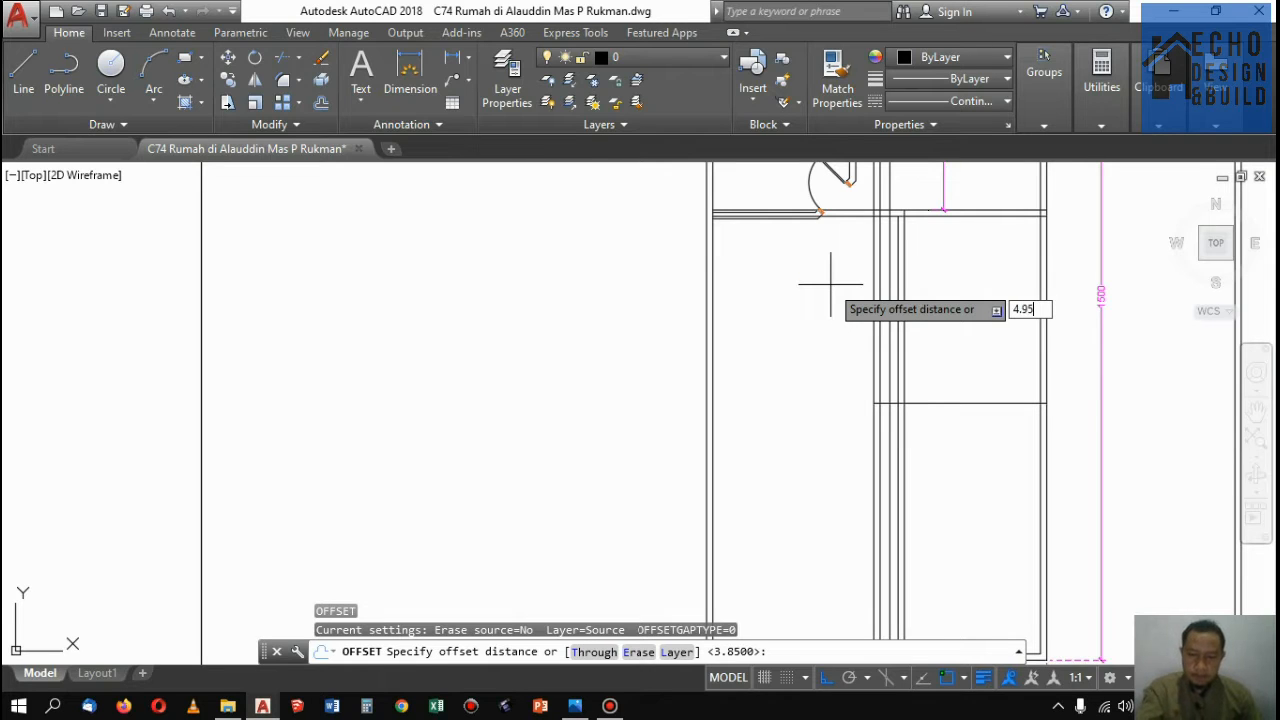
{"action": "key", "text": "space"}
{"action": "scroll", "coordinate": [800, 235], "scroll_direction": "up", "scroll_amount": 2}
{"action": "scroll", "coordinate": [869, 233], "scroll_direction": "up", "scroll_amount": 2}
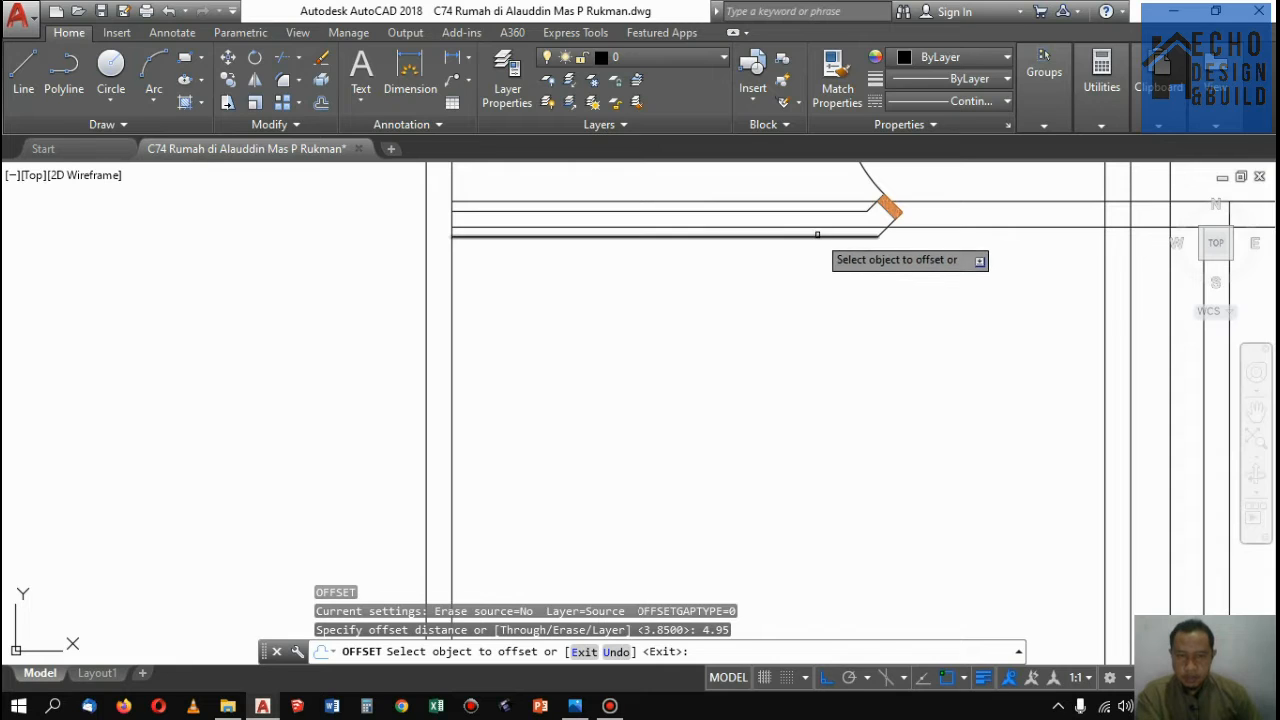
{"action": "left_click", "coordinate": [820, 237]}
{"action": "left_click", "coordinate": [840, 257]}
{"action": "scroll", "coordinate": [850, 275], "scroll_direction": "down", "scroll_amount": 3}
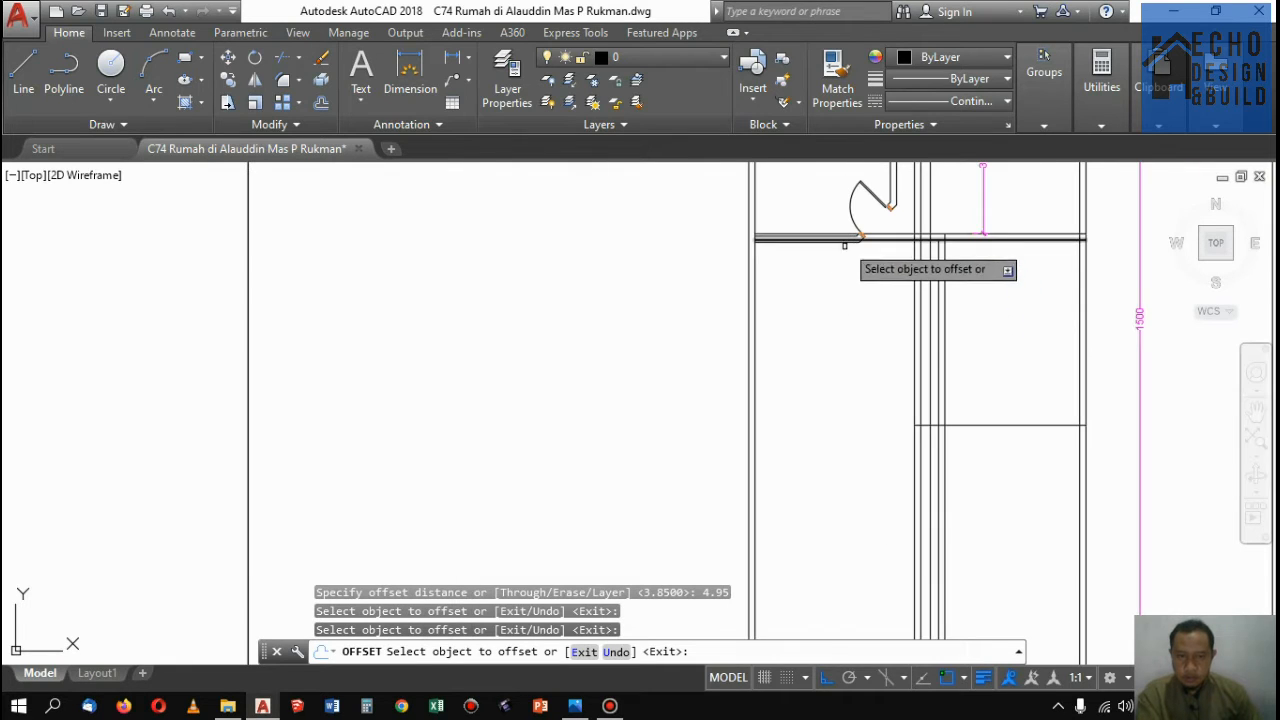
{"action": "scroll", "coordinate": [826, 239], "scroll_direction": "up", "scroll_amount": 3}
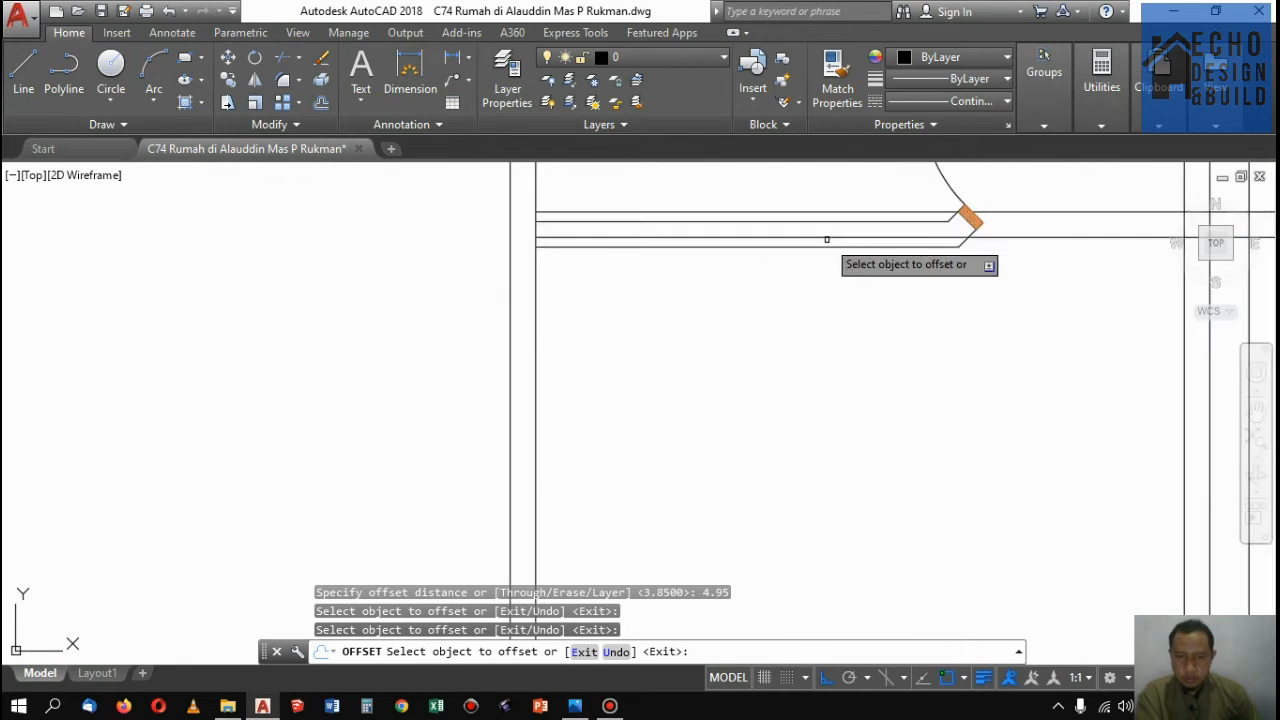
{"action": "left_click", "coordinate": [829, 251]}
{"action": "left_click", "coordinate": [831, 337]}
{"action": "scroll", "coordinate": [835, 272], "scroll_direction": "down", "scroll_amount": 3}
{"action": "key", "text": "Return"}
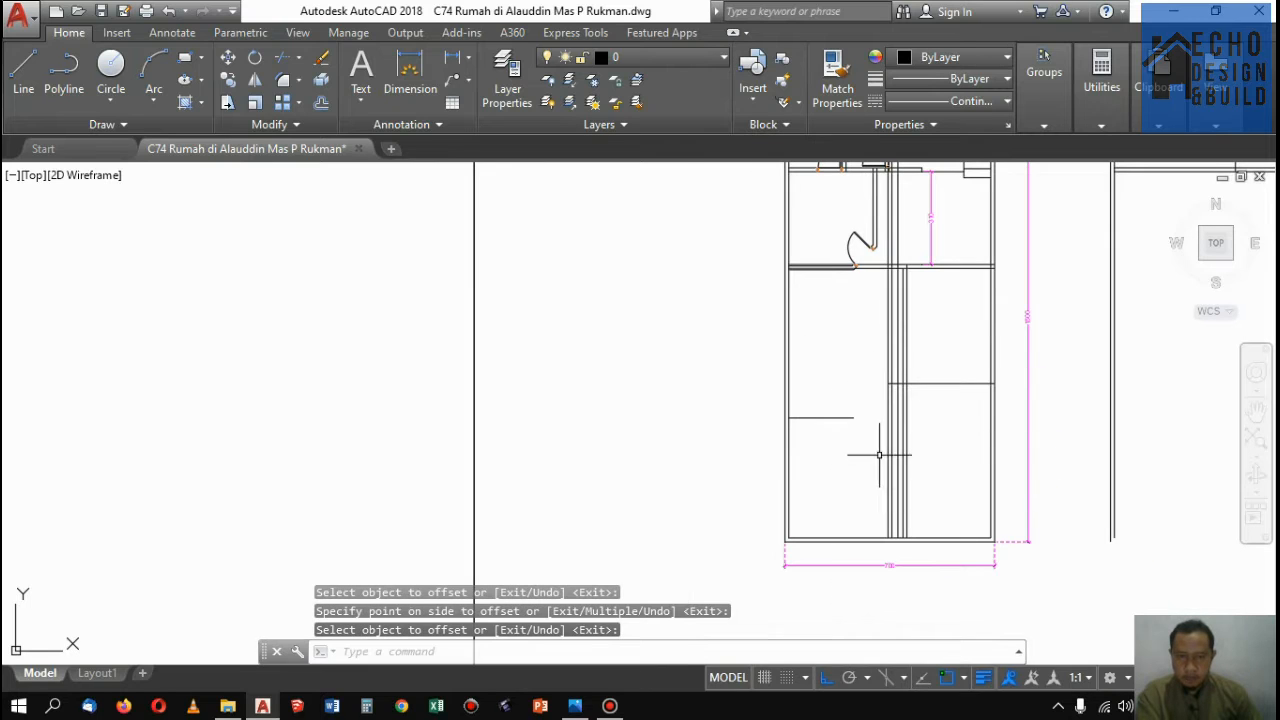
Extend the short offset line in the left room to the second line of the central vertical wall
{"action": "scroll", "coordinate": [854, 442], "scroll_direction": "up", "scroll_amount": 4}
{"action": "key", "text": "Return"}
{"action": "left_click", "coordinate": [854, 409]}
{"action": "left_click", "coordinate": [851, 363]}
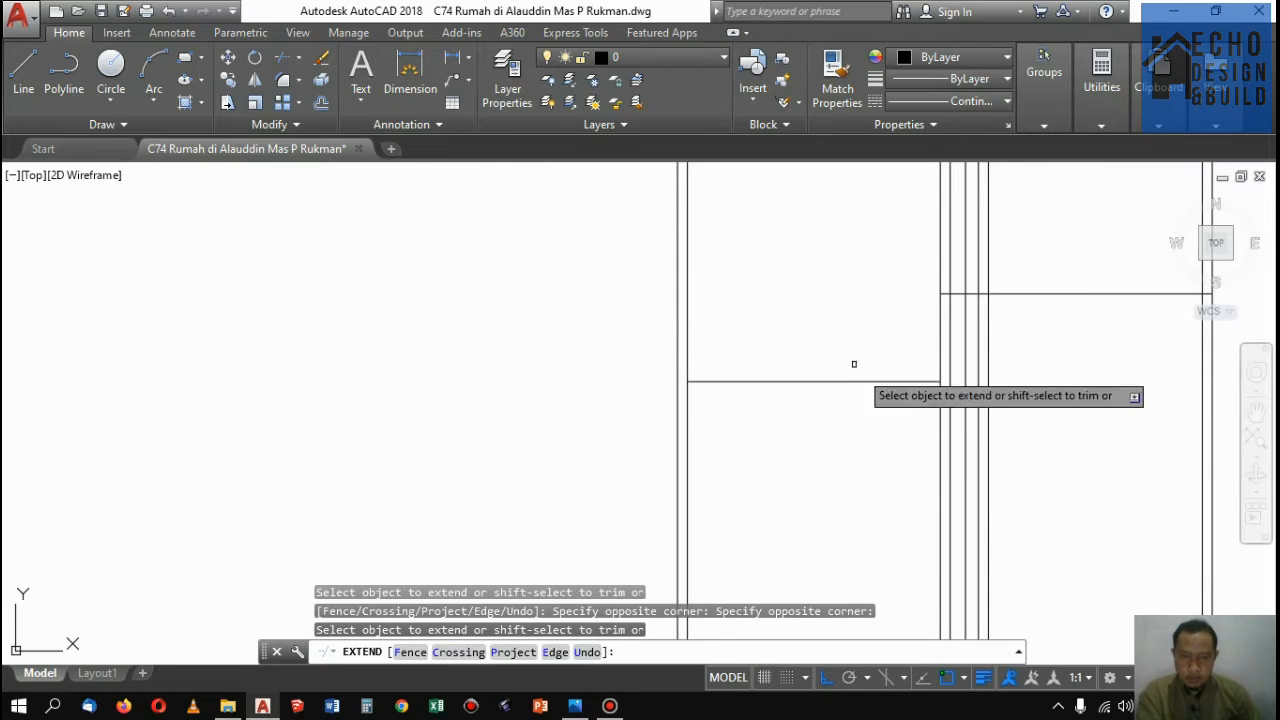
{"action": "scroll", "coordinate": [905, 410], "scroll_direction": "down", "scroll_amount": 4}
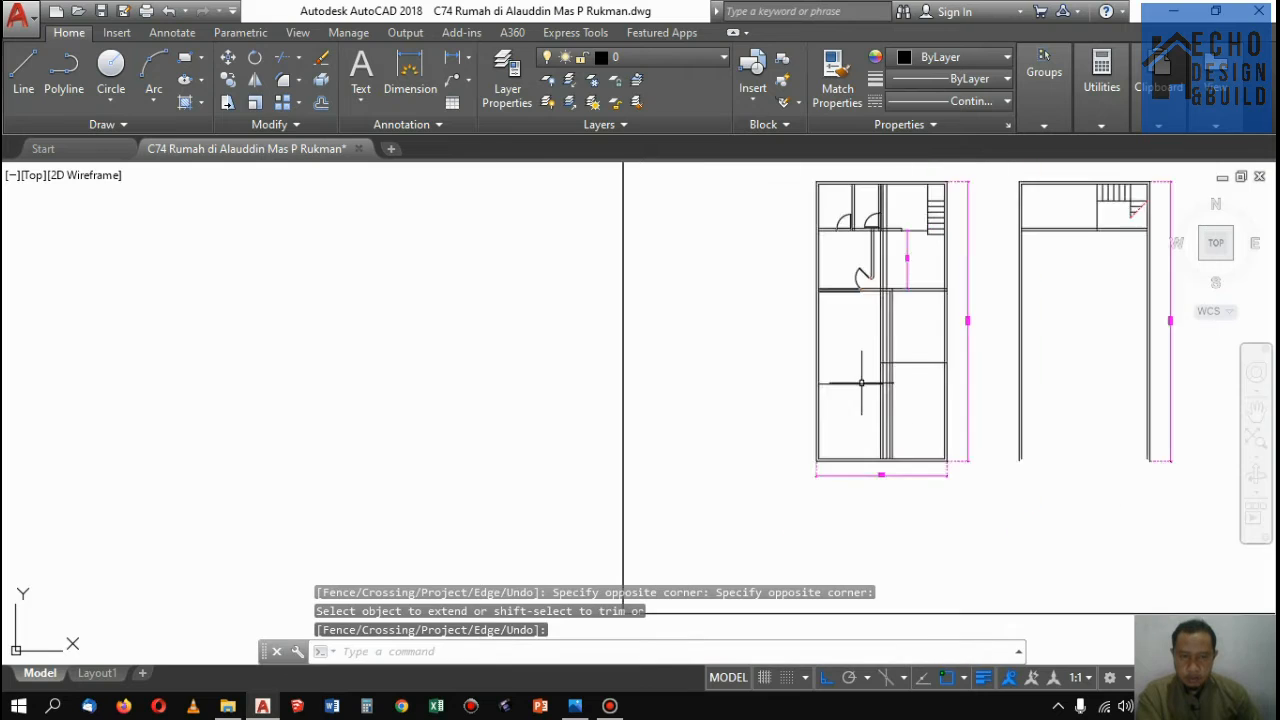
{"action": "scroll", "coordinate": [865, 378], "scroll_direction": "up", "scroll_amount": 4}
{"action": "scroll", "coordinate": [861, 382], "scroll_direction": "down", "scroll_amount": 4}
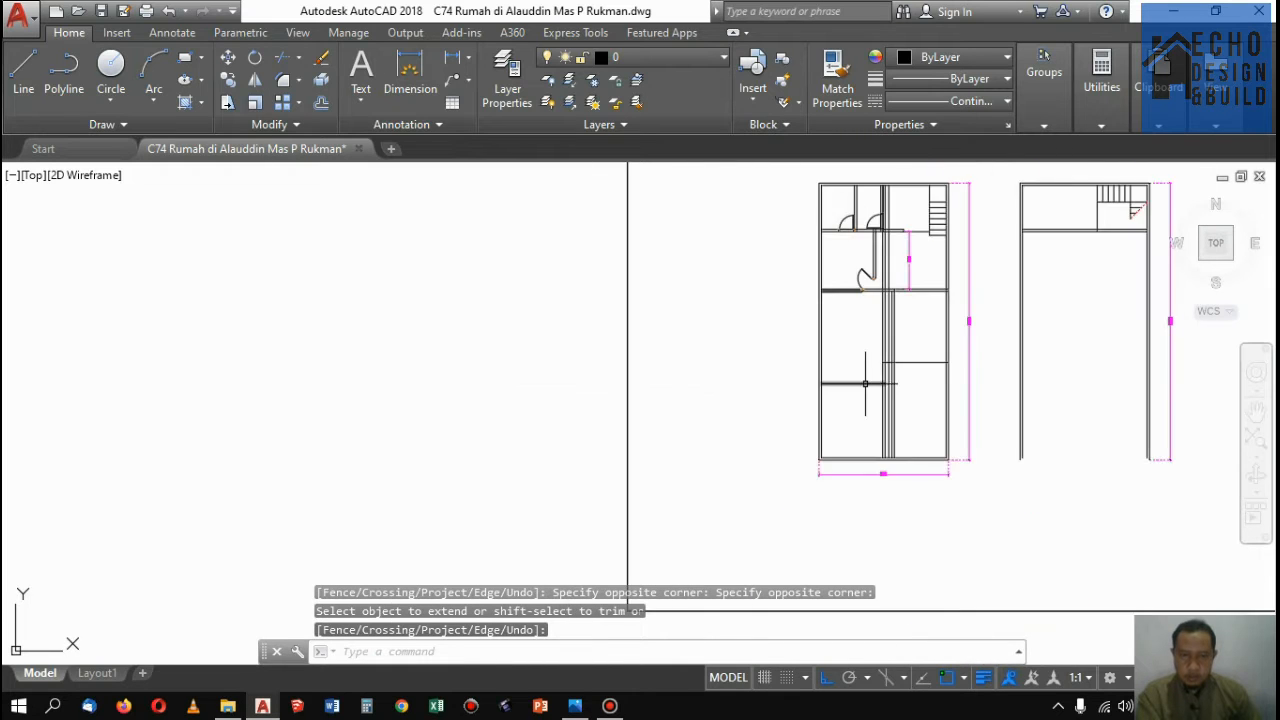
Offset the left room's new horizontal line downward by 0.13 to form the wall thickness
{"action": "scroll", "coordinate": [860, 378], "scroll_direction": "up", "scroll_amount": 4}
{"action": "key", "text": "Escape"}
{"action": "type", "text": "o"}
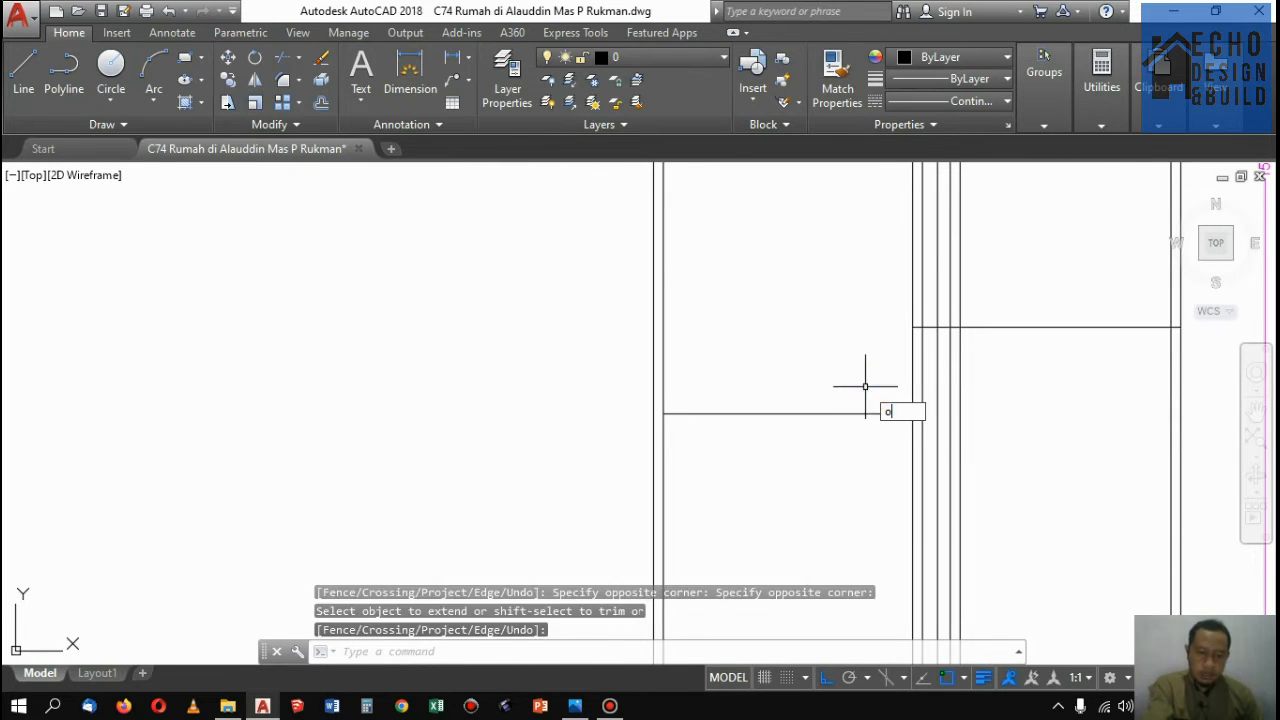
{"action": "key", "text": "Return"}
{"action": "type", "text": "0"}
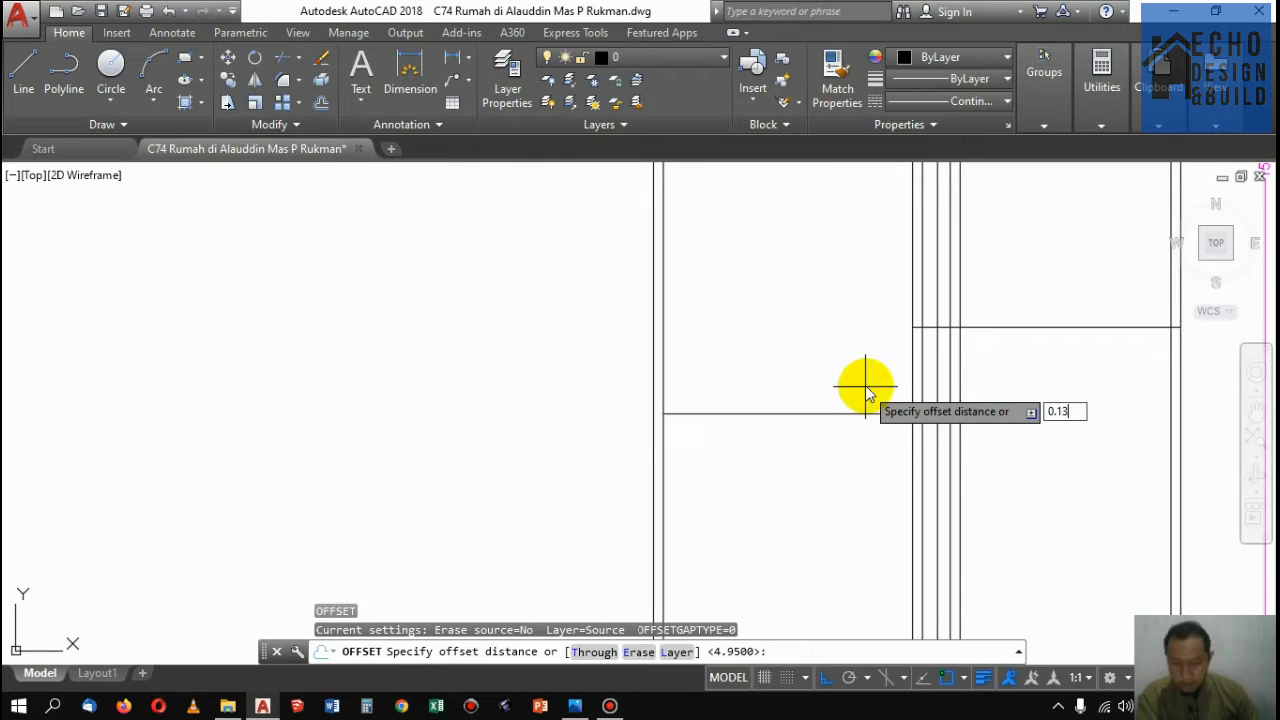
{"action": "type", "text": ".13"}
{"action": "key", "text": "Return"}
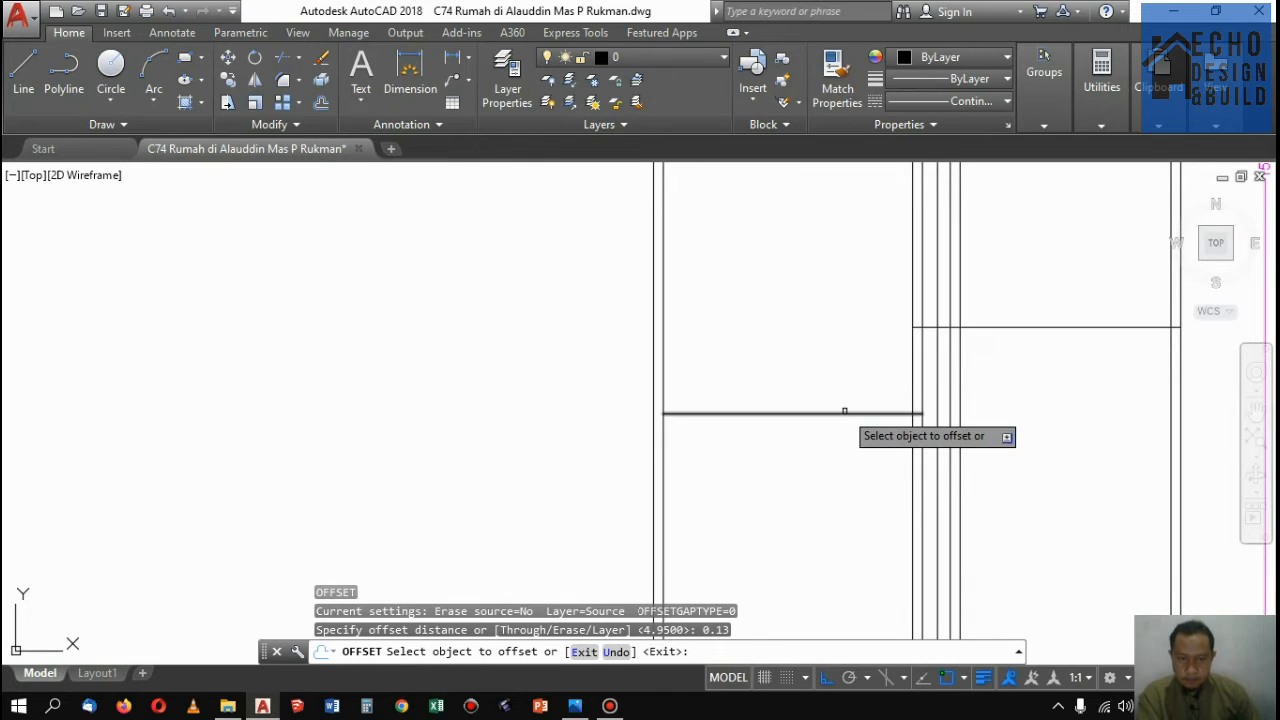
{"action": "left_click", "coordinate": [844, 411]}
{"action": "left_click", "coordinate": [838, 435]}
{"action": "key", "text": "Return"}
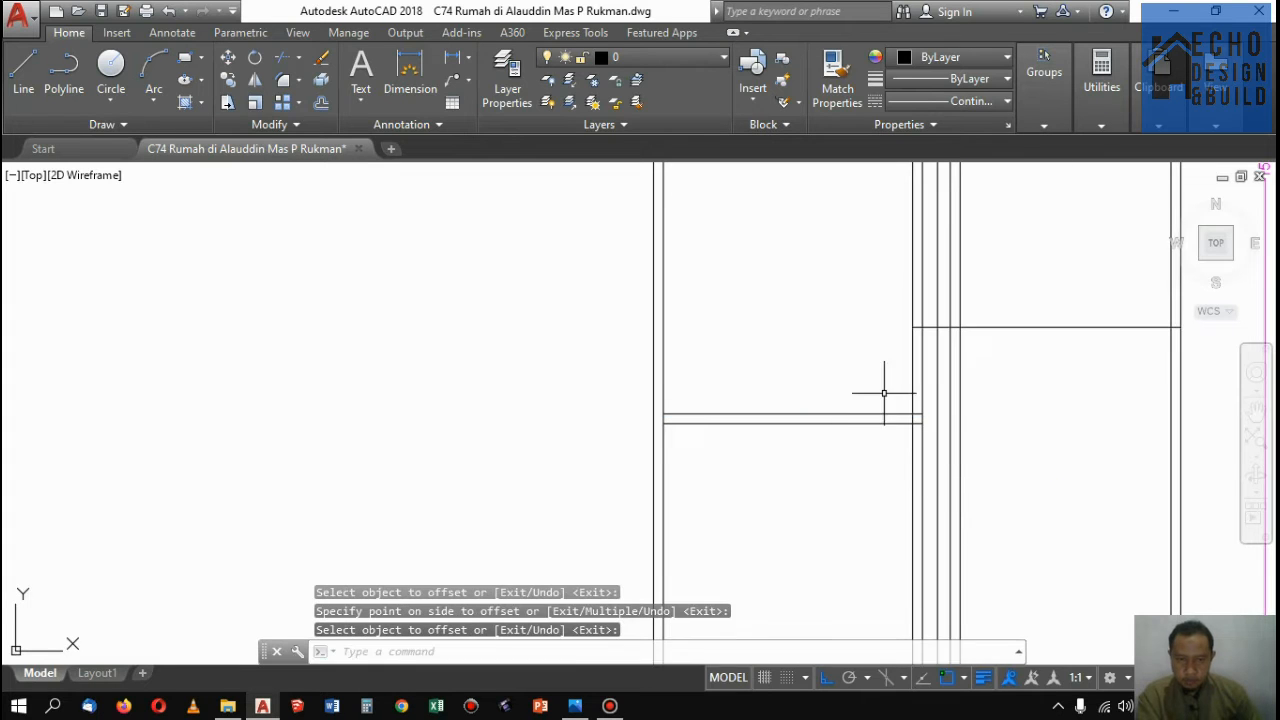
Examine the left room's walls, the angled door and their junctions with the central vertical walls
{"action": "scroll", "coordinate": [884, 393], "scroll_direction": "down", "scroll_amount": 5}
{"action": "scroll", "coordinate": [884, 404], "scroll_direction": "down", "scroll_amount": 2}
{"action": "scroll", "coordinate": [884, 404], "scroll_direction": "up", "scroll_amount": 10}
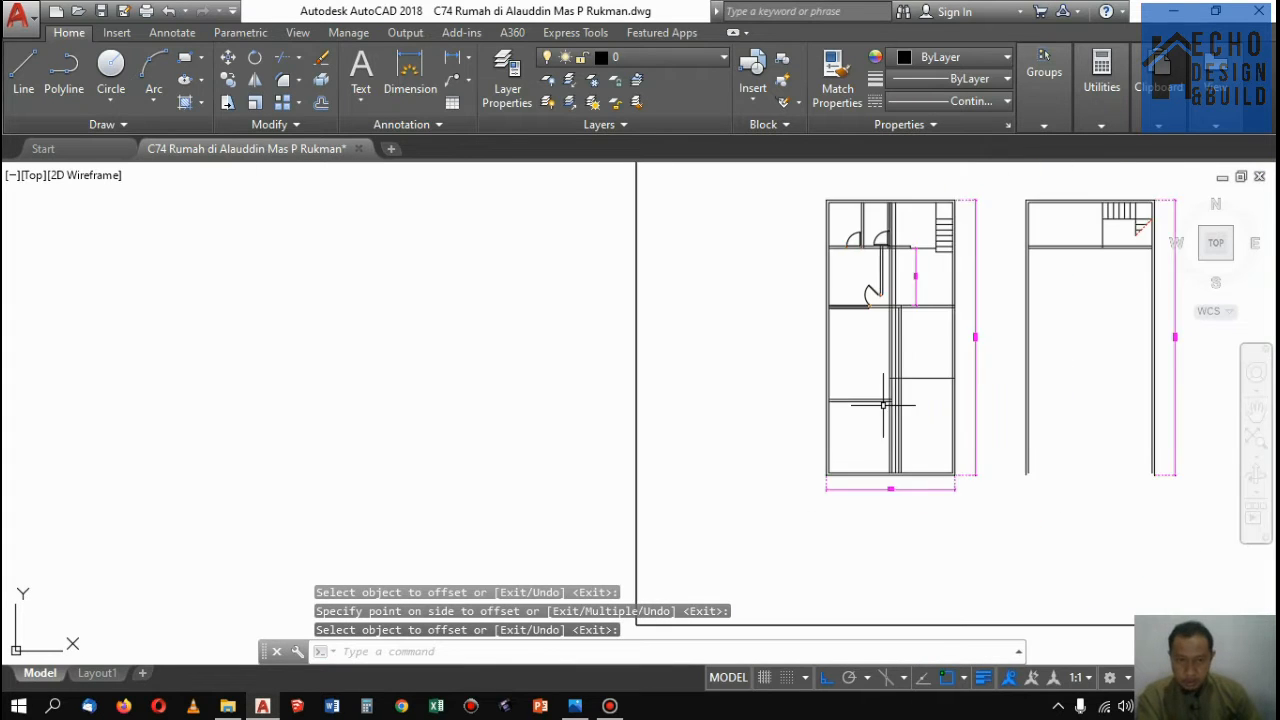
{"action": "scroll", "coordinate": [884, 404], "scroll_direction": "down", "scroll_amount": 5}
{"action": "scroll", "coordinate": [846, 250], "scroll_direction": "up", "scroll_amount": 3}
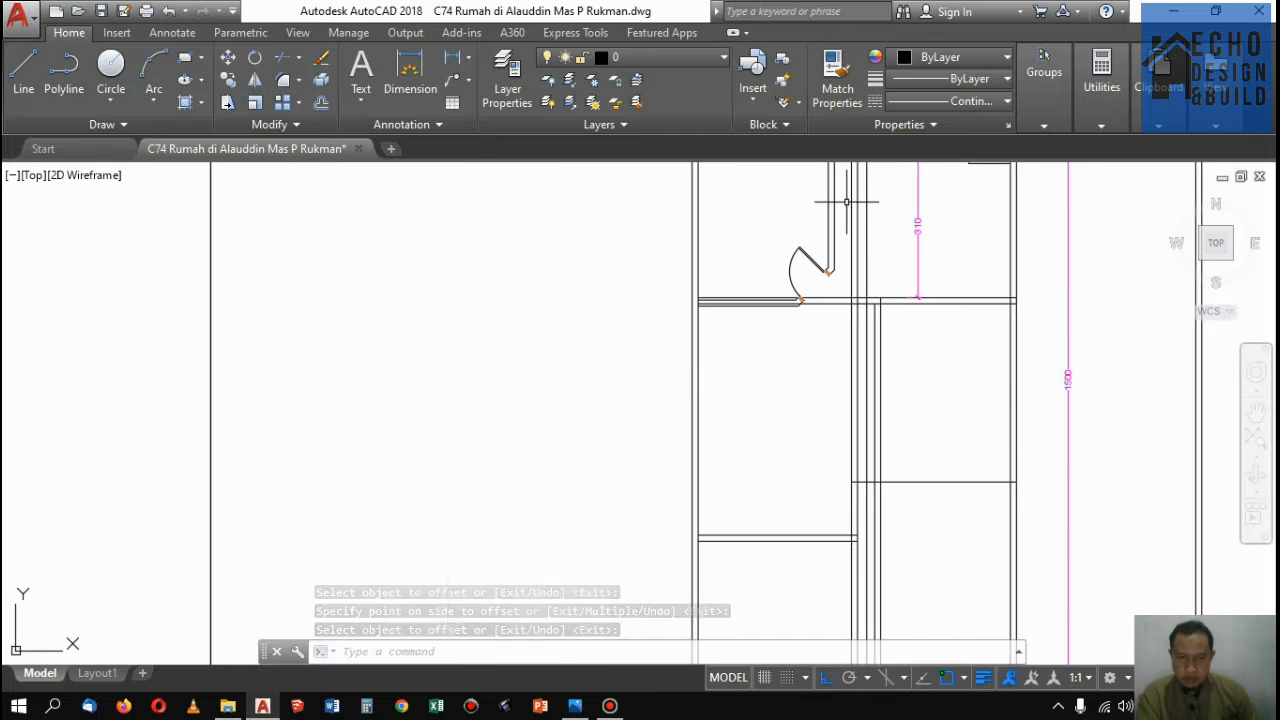
{"action": "scroll", "coordinate": [845, 297], "scroll_direction": "down", "scroll_amount": 4}
{"action": "scroll", "coordinate": [899, 281], "scroll_direction": "up", "scroll_amount": 4}
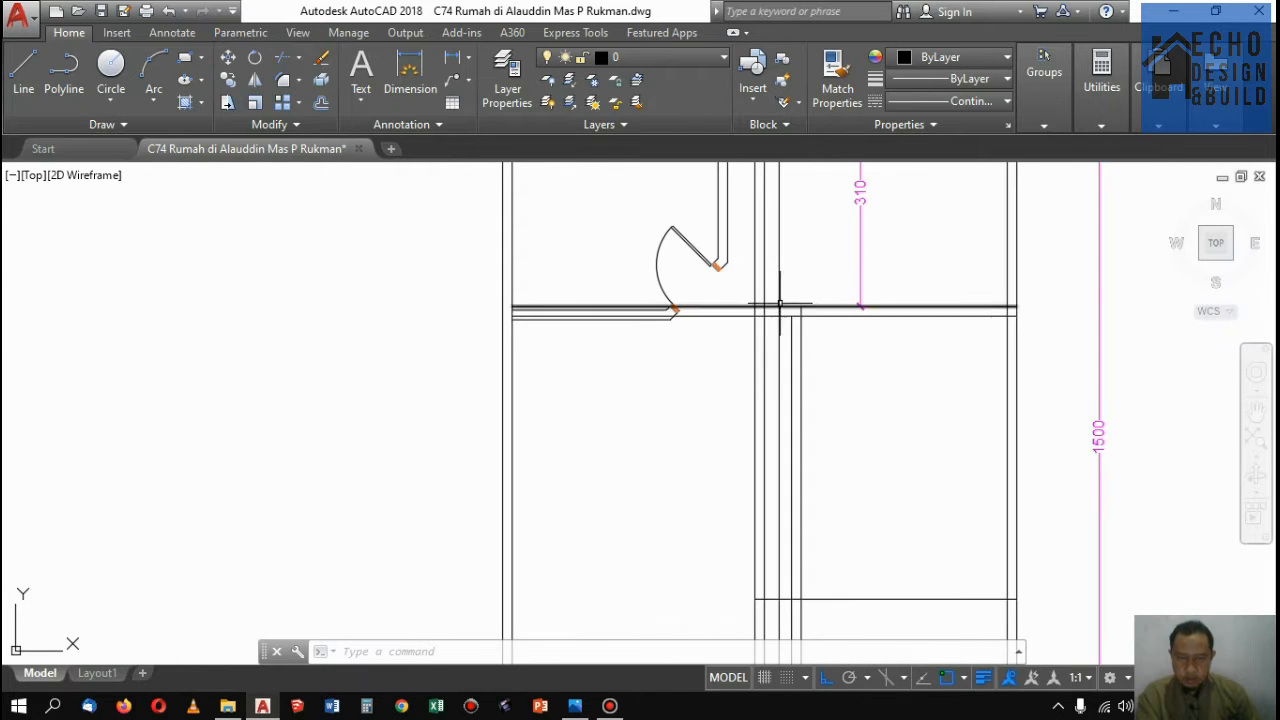
{"action": "scroll", "coordinate": [780, 303], "scroll_direction": "down", "scroll_amount": 3}
{"action": "scroll", "coordinate": [714, 271], "scroll_direction": "up", "scroll_amount": 6}
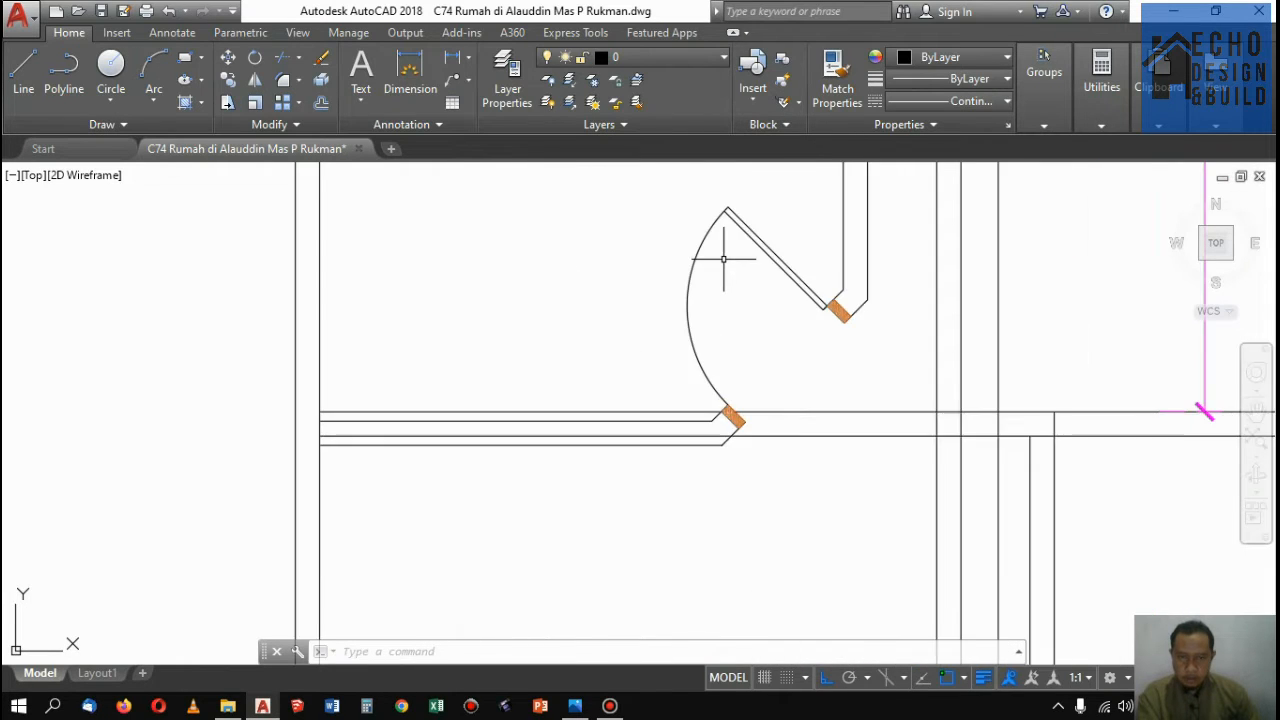
{"action": "scroll", "coordinate": [800, 270], "scroll_direction": "down", "scroll_amount": 2}
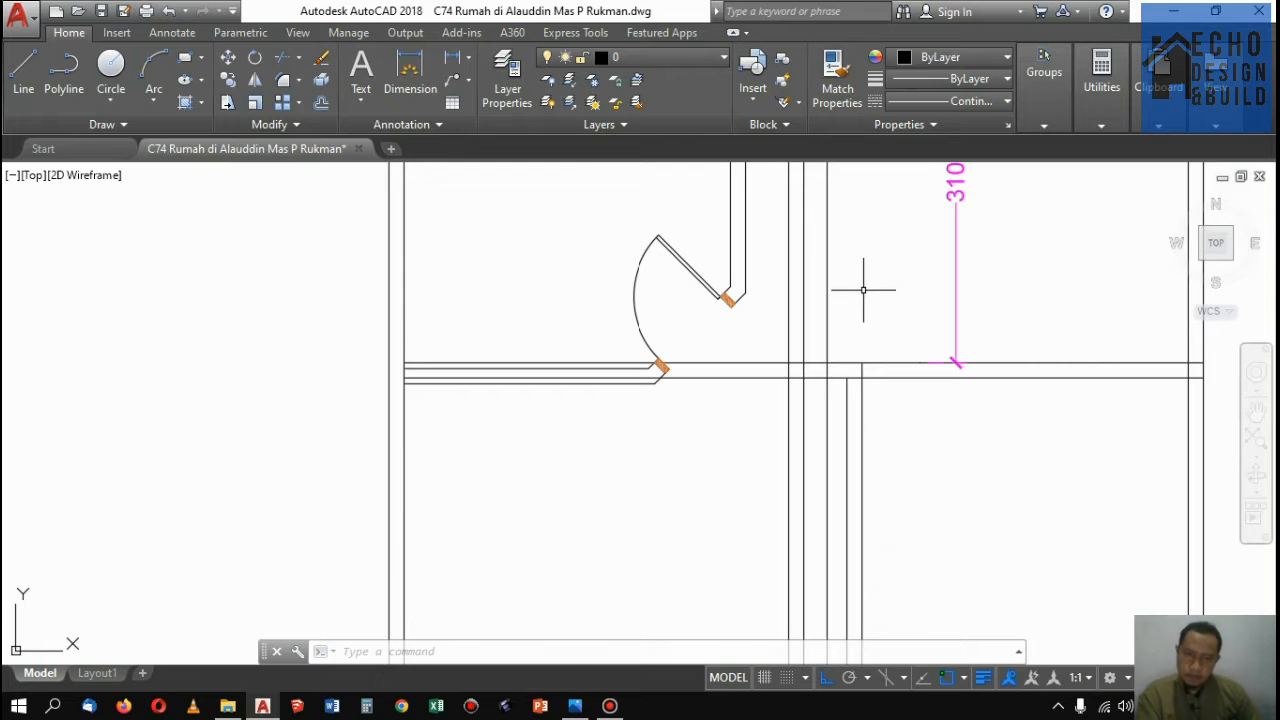
{"action": "scroll", "coordinate": [863, 290], "scroll_direction": "down", "scroll_amount": 2}
{"action": "scroll", "coordinate": [857, 343], "scroll_direction": "up", "scroll_amount": 4}
{"action": "scroll", "coordinate": [857, 343], "scroll_direction": "down", "scroll_amount": 6}
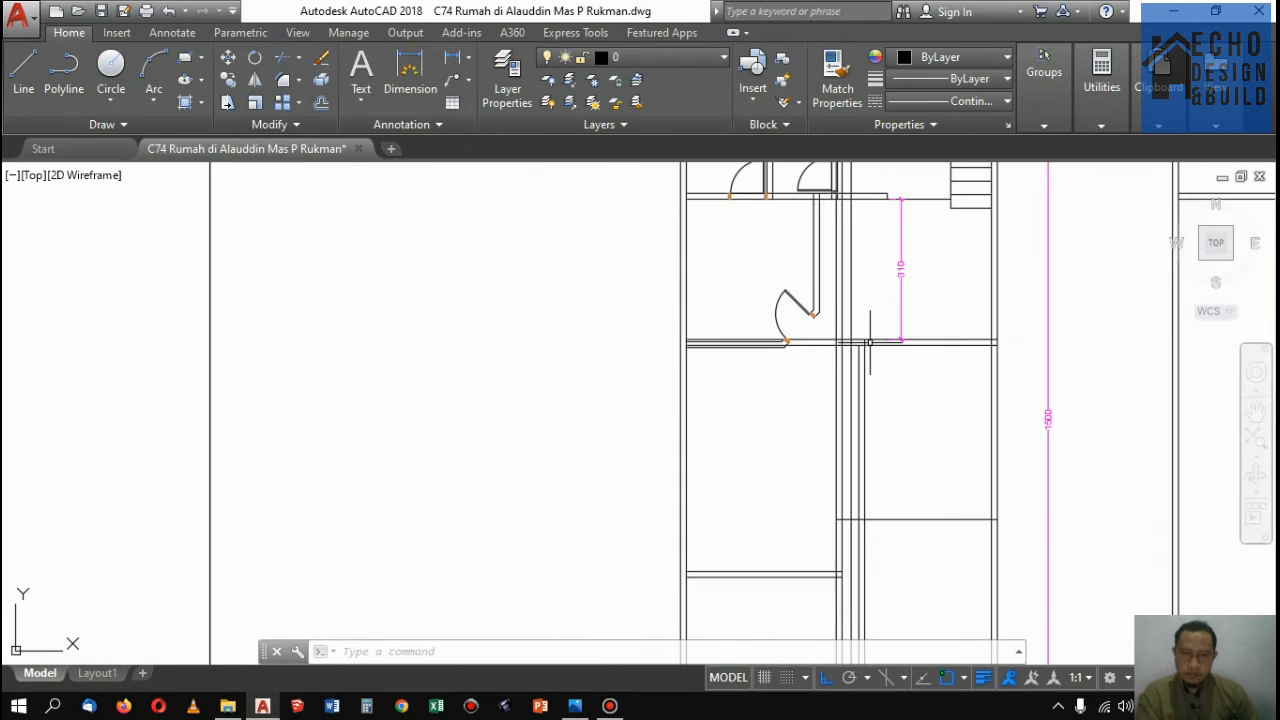
{"action": "scroll", "coordinate": [852, 322], "scroll_direction": "up", "scroll_amount": 3}
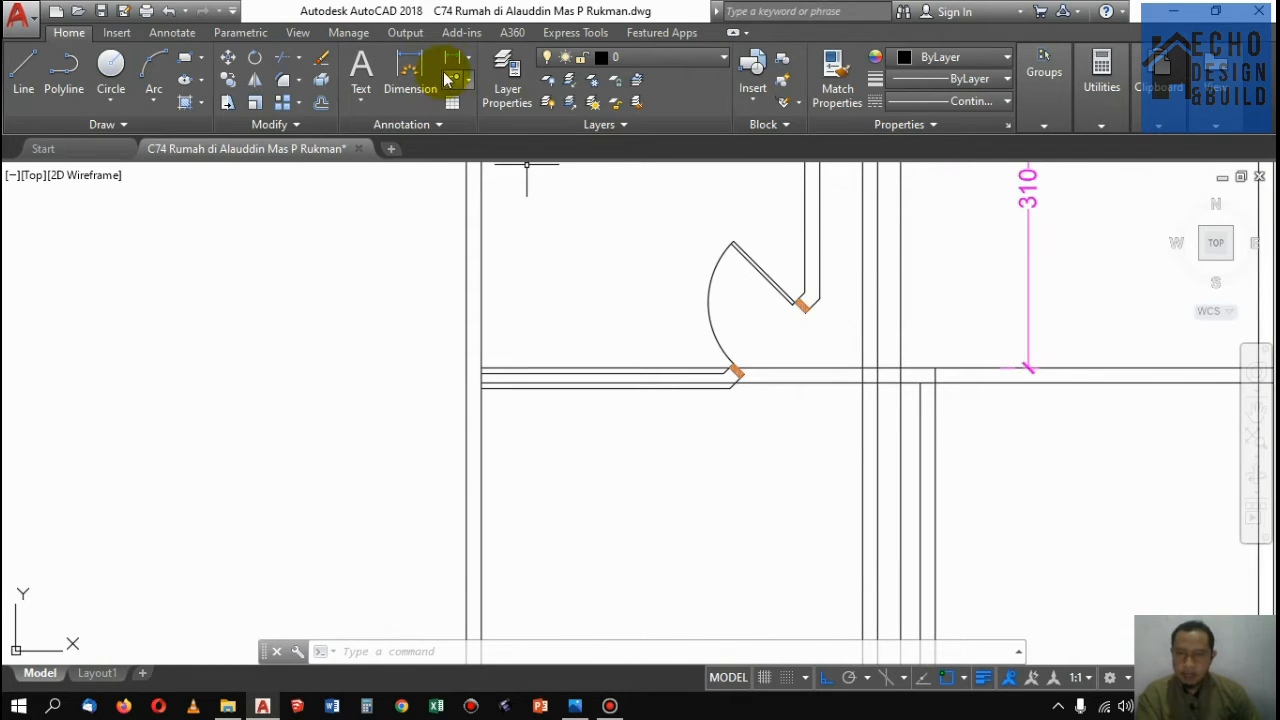
{"action": "scroll", "coordinate": [748, 367], "scroll_direction": "up", "scroll_amount": 3}
{"action": "left_click", "coordinate": [712, 364]}
{"action": "scroll", "coordinate": [775, 295], "scroll_direction": "down", "scroll_amount": 3}
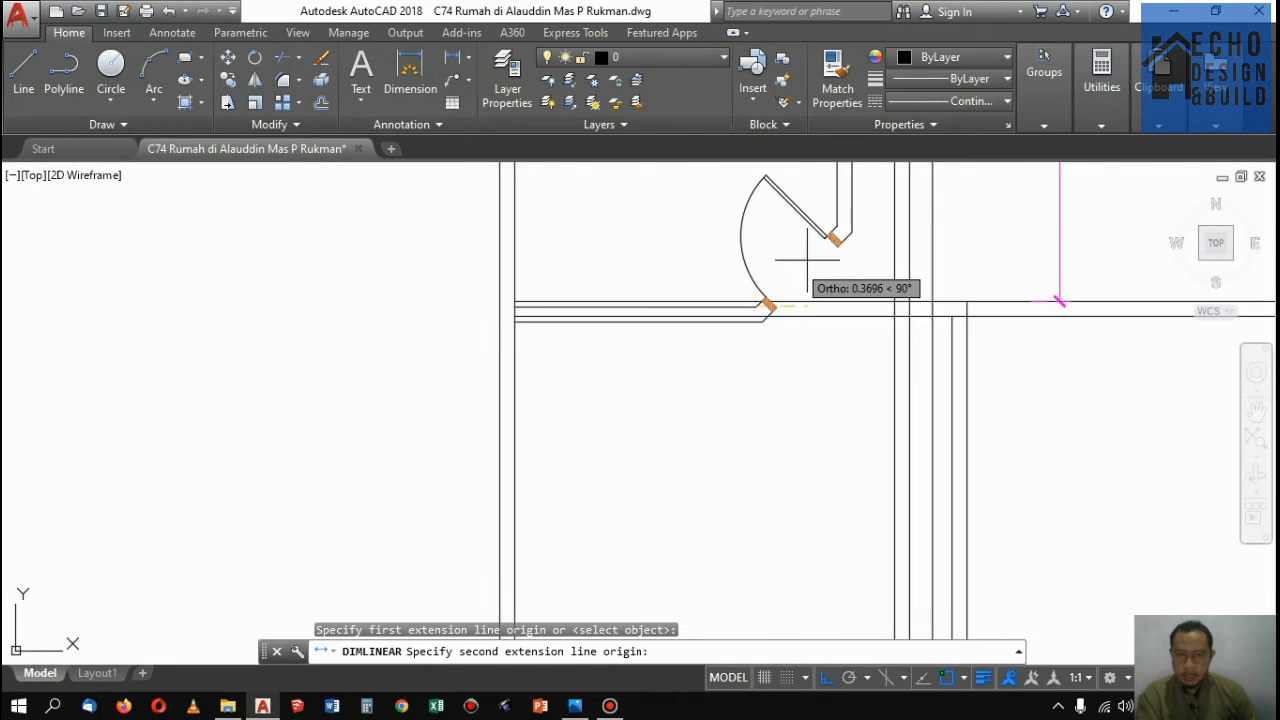
{"action": "scroll", "coordinate": [843, 215], "scroll_direction": "up", "scroll_amount": 3}
{"action": "left_click", "coordinate": [808, 285]}
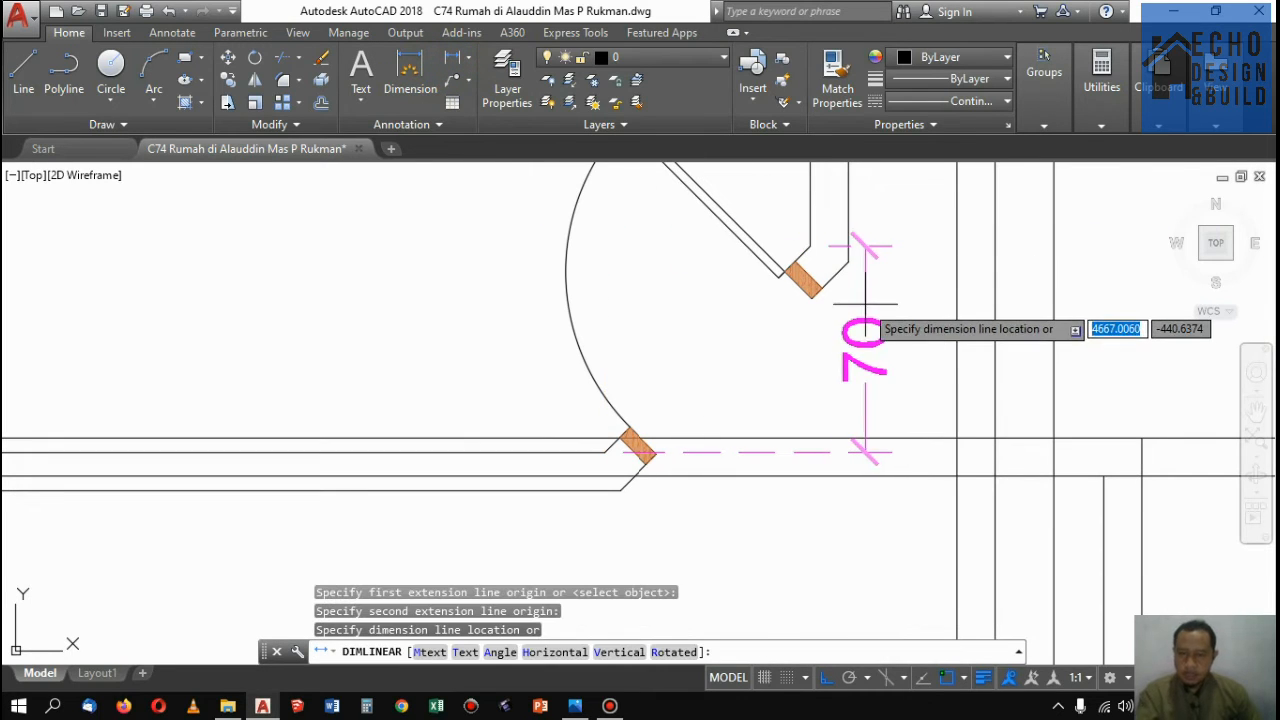
{"action": "key", "text": "Escape"}
Add an aligned dimension across the angled door opening, between the inner wall corners on both sides of the door
{"action": "left_click", "coordinate": [473, 60]}
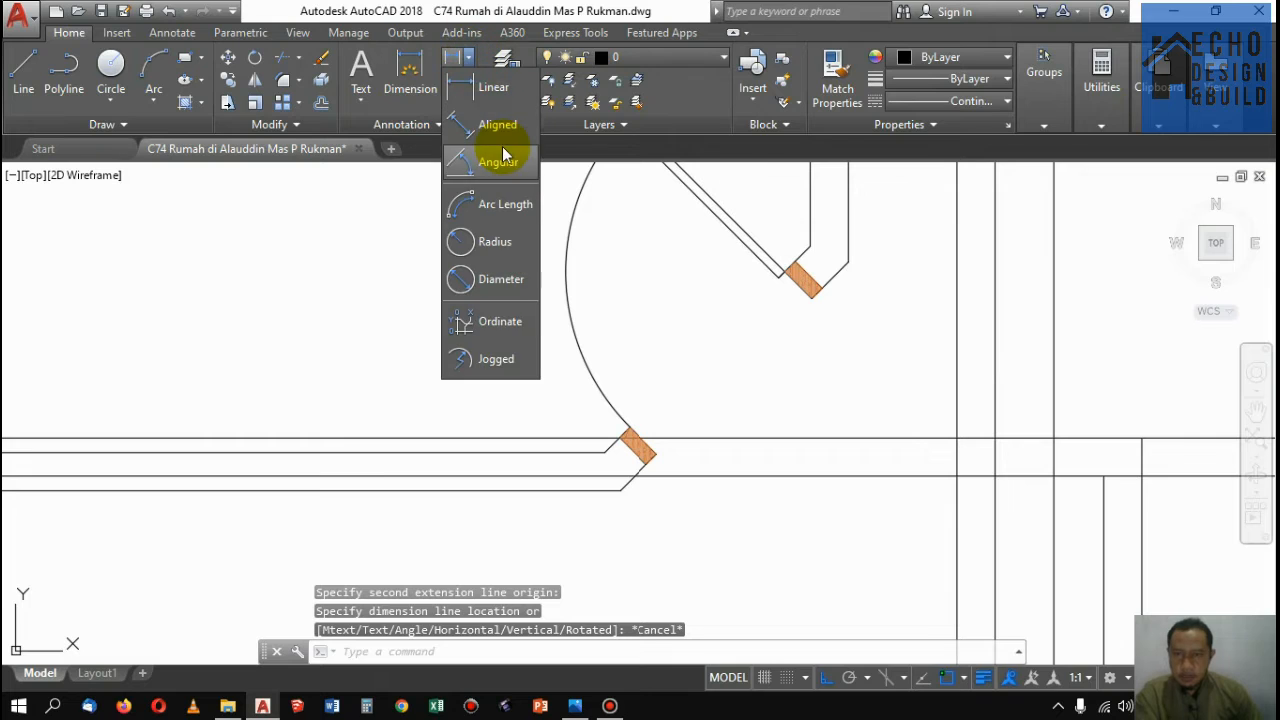
{"action": "left_click", "coordinate": [497, 126]}
{"action": "left_click", "coordinate": [810, 252]}
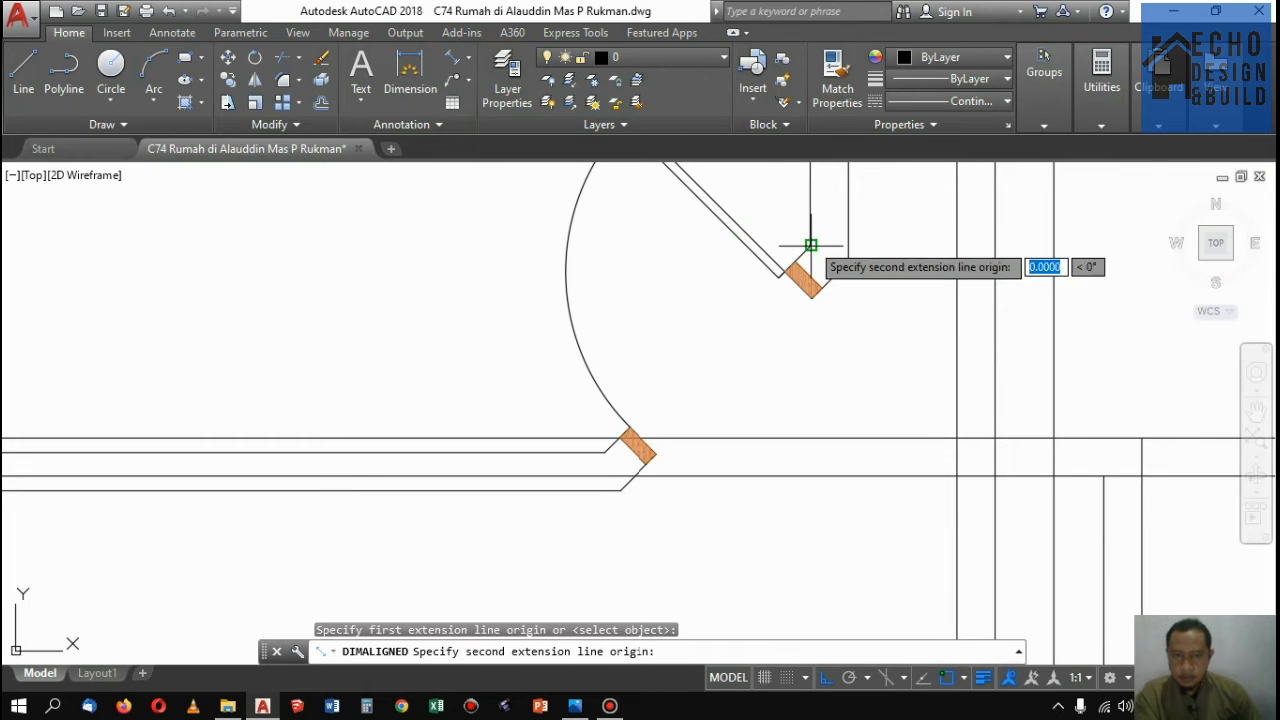
{"action": "left_click", "coordinate": [604, 452]}
{"action": "left_click", "coordinate": [794, 532]}
Draw a diagonal line across the door opening from the upper wall's inner corner to the left horizontal wall's inner corner
{"action": "scroll", "coordinate": [777, 320], "scroll_direction": "down", "scroll_amount": 6}
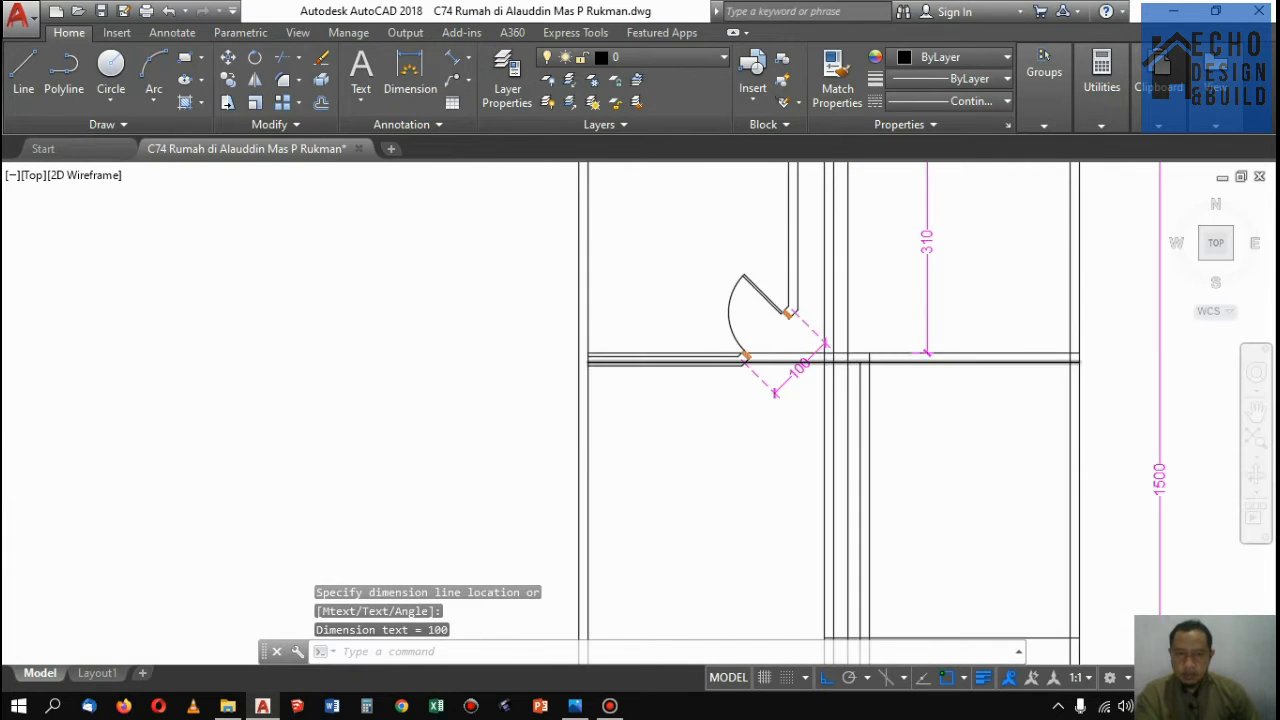
{"action": "scroll", "coordinate": [872, 331], "scroll_direction": "up", "scroll_amount": 4}
{"action": "scroll", "coordinate": [752, 248], "scroll_direction": "down", "scroll_amount": 2}
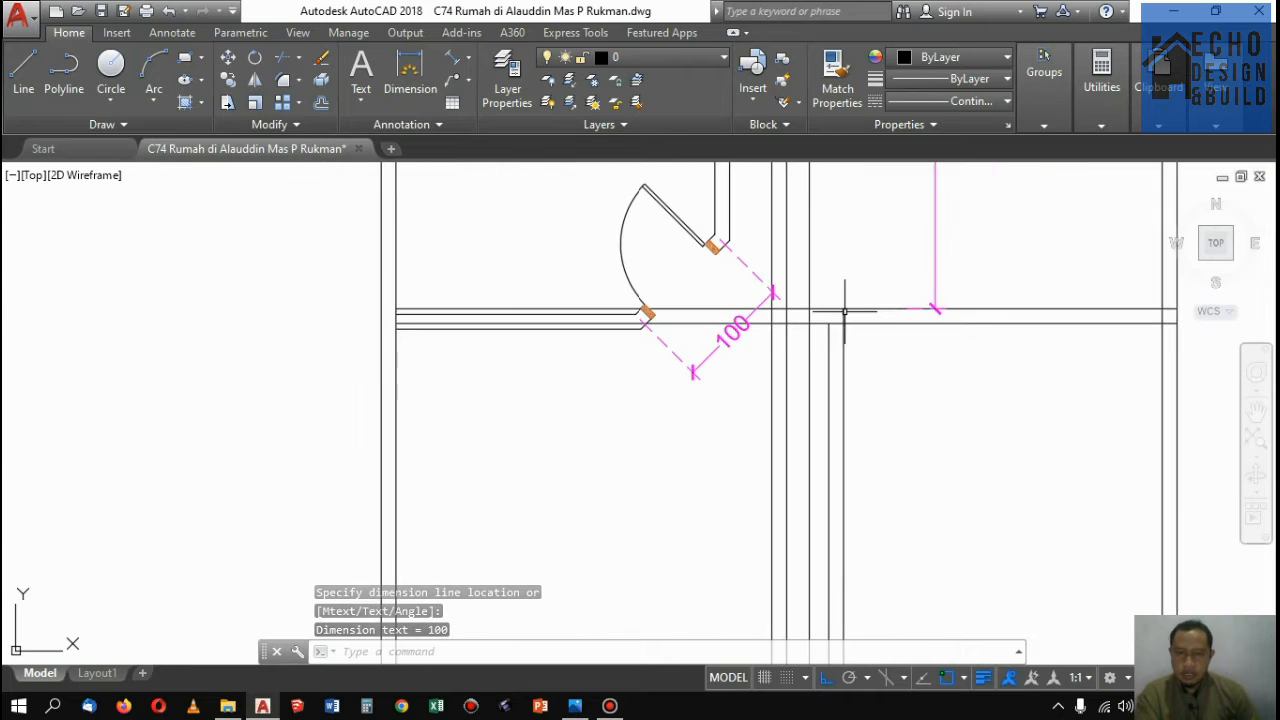
{"action": "scroll", "coordinate": [873, 320], "scroll_direction": "up", "scroll_amount": 2}
{"action": "scroll", "coordinate": [870, 295], "scroll_direction": "down", "scroll_amount": 2}
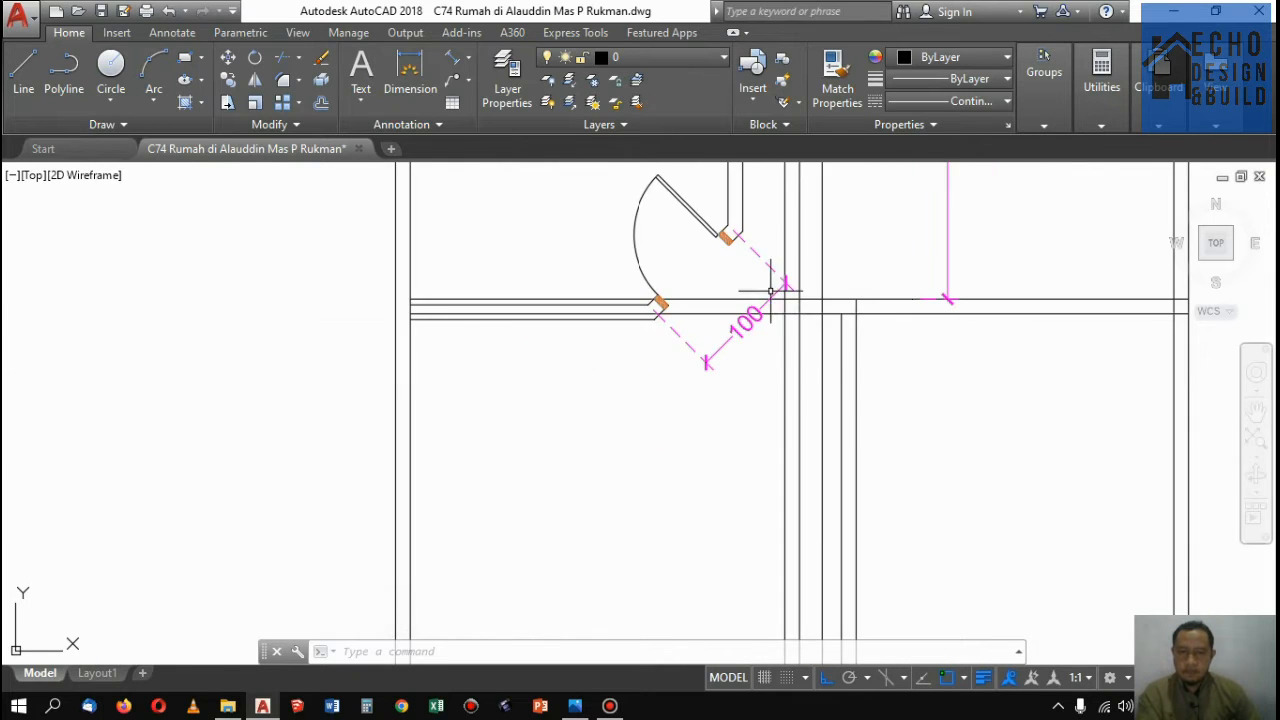
{"action": "scroll", "coordinate": [746, 230], "scroll_direction": "up", "scroll_amount": 2}
{"action": "key", "text": "Return"}
{"action": "scroll", "coordinate": [749, 206], "scroll_direction": "up", "scroll_amount": 2}
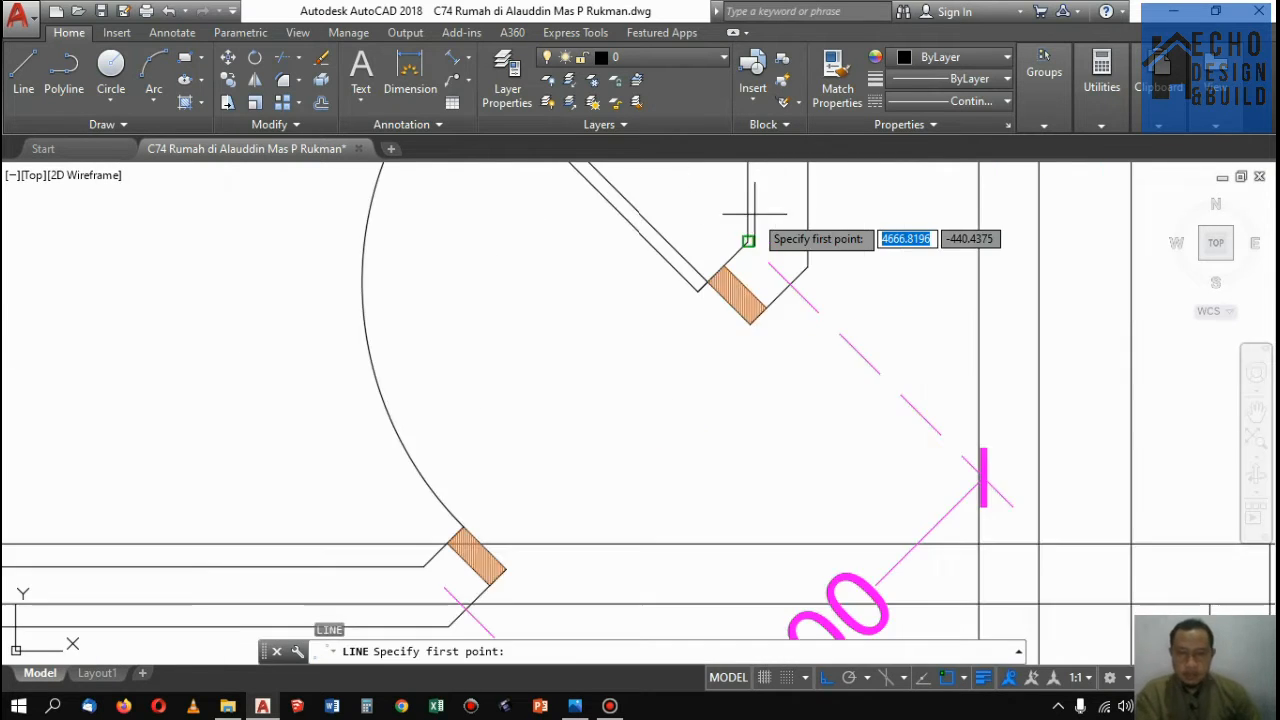
{"action": "left_click", "coordinate": [746, 243]}
{"action": "scroll", "coordinate": [694, 286], "scroll_direction": "down", "scroll_amount": 2}
{"action": "scroll", "coordinate": [650, 425], "scroll_direction": "up", "scroll_amount": 2}
{"action": "scroll", "coordinate": [600, 395], "scroll_direction": "up", "scroll_amount": 2}
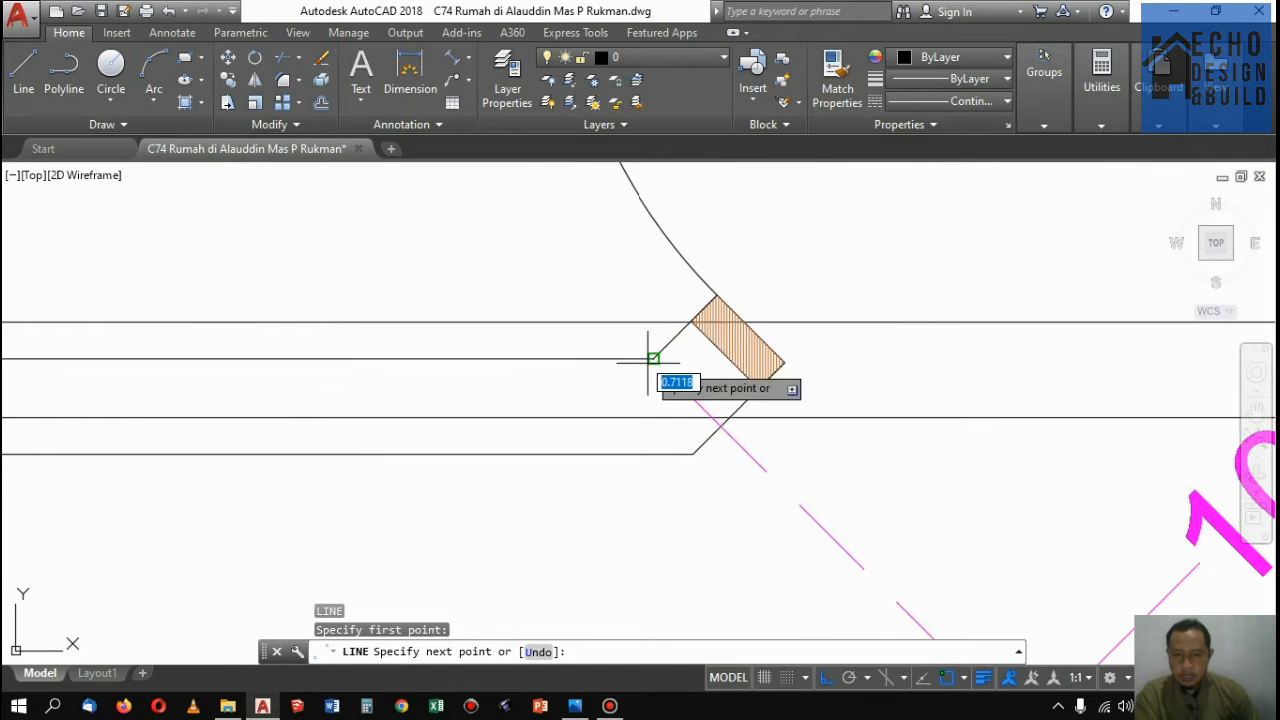
{"action": "left_click", "coordinate": [652, 358]}
{"action": "key", "text": "Return"}
{"action": "left_click", "coordinate": [757, 234]}
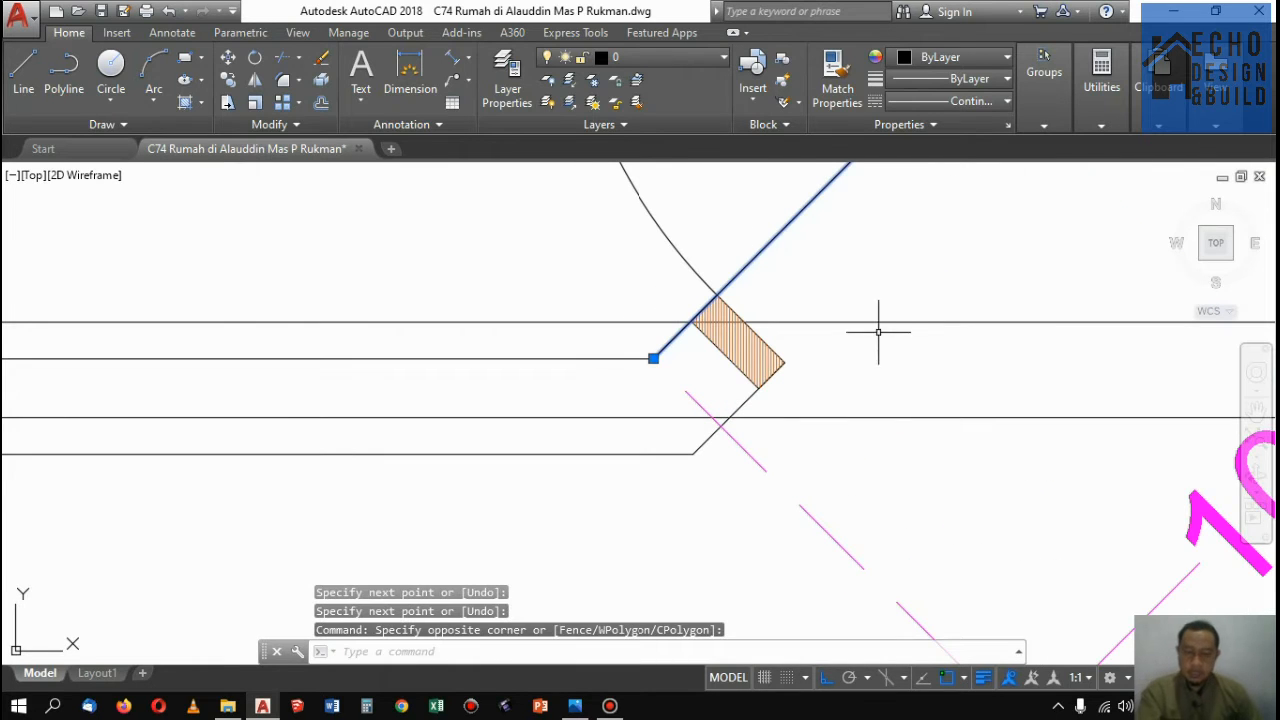
{"action": "type", "text": "m"}
{"action": "key", "text": "Return"}
{"action": "left_click", "coordinate": [652, 358]}
{"action": "scroll", "coordinate": [700, 385], "scroll_direction": "down", "scroll_amount": 3}
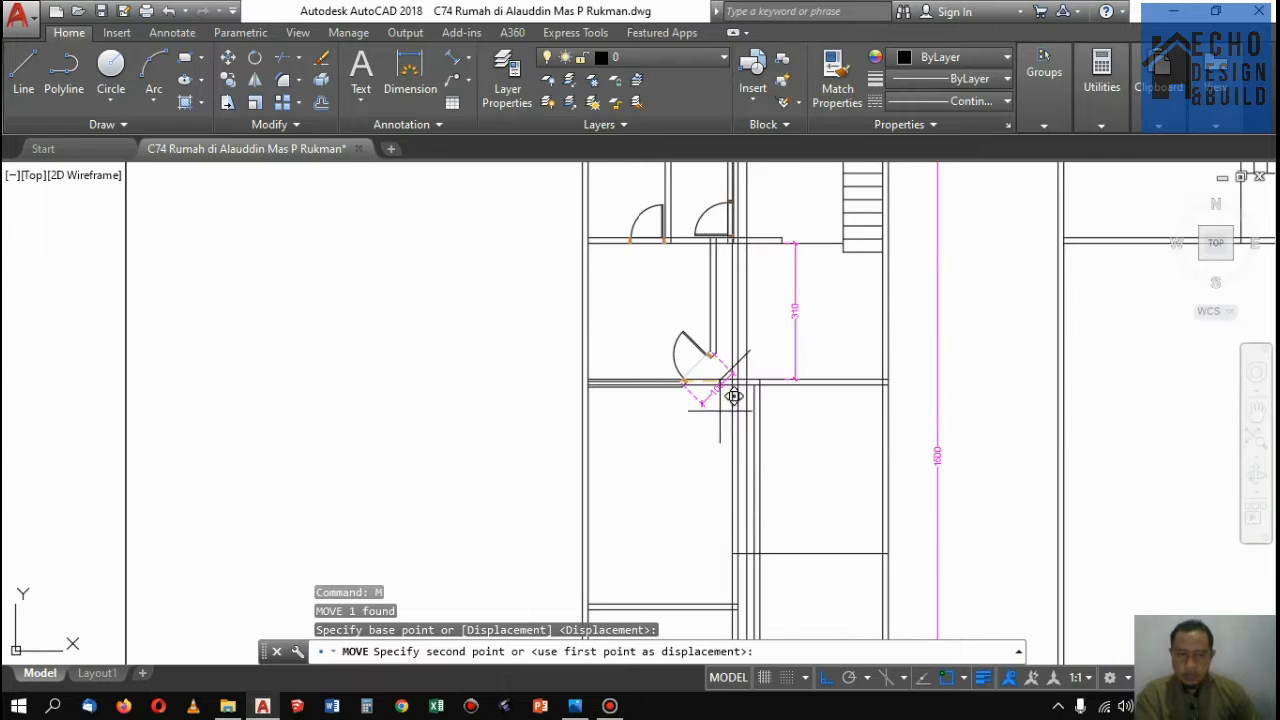
{"action": "scroll", "coordinate": [734, 396], "scroll_direction": "up", "scroll_amount": 3}
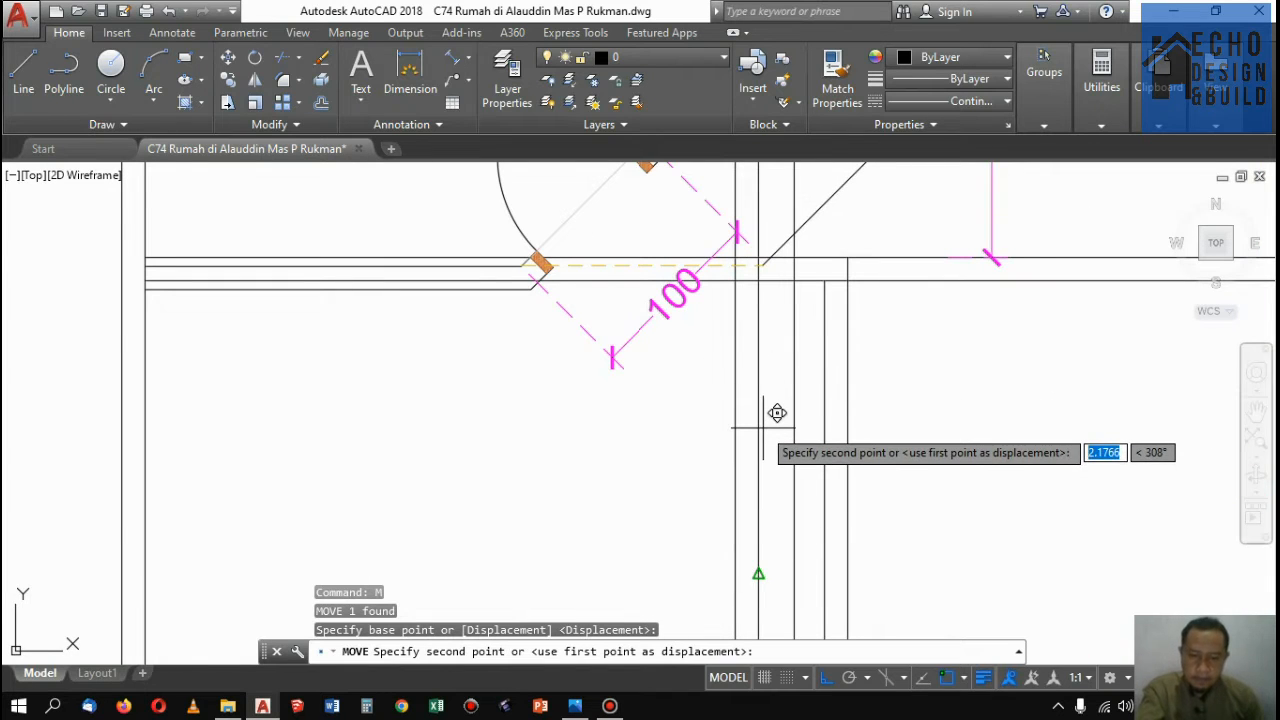
{"action": "key", "text": "Escape"}
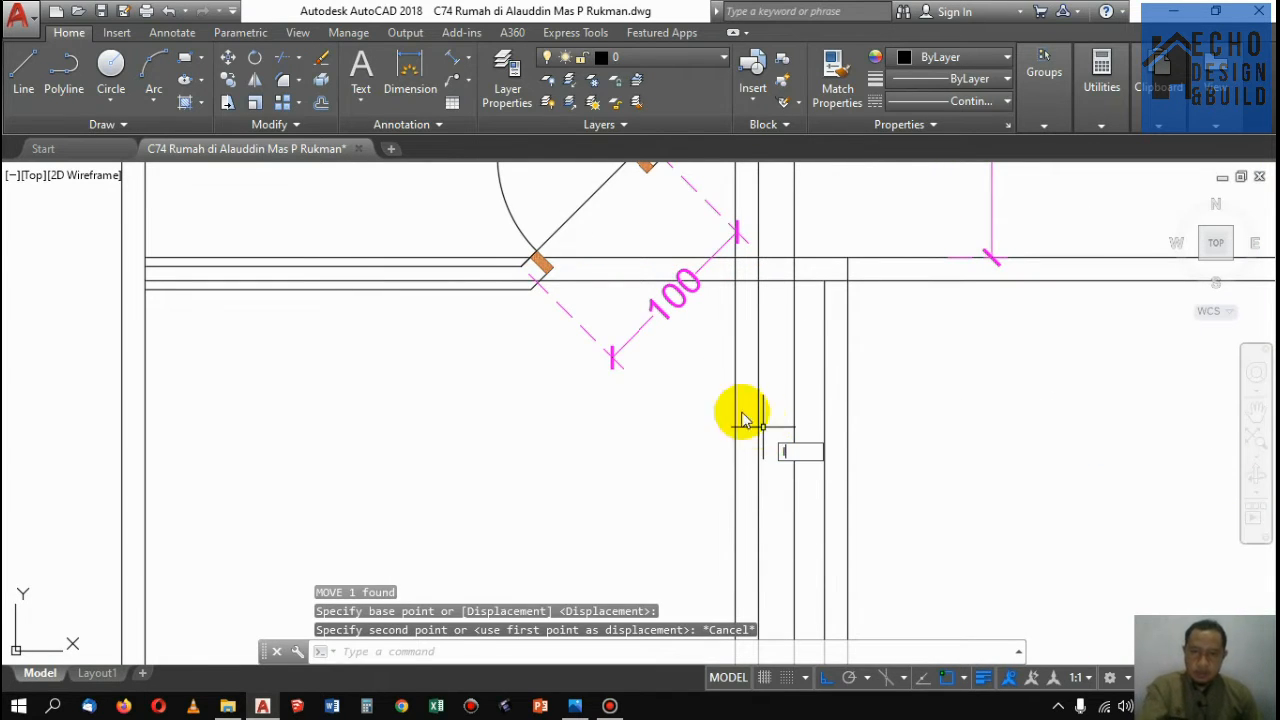
{"action": "key", "text": "Return"}
{"action": "scroll", "coordinate": [495, 256], "scroll_direction": "up", "scroll_amount": 2}
{"action": "left_click", "coordinate": [562, 283]}
{"action": "scroll", "coordinate": [625, 328], "scroll_direction": "down", "scroll_amount": 2}
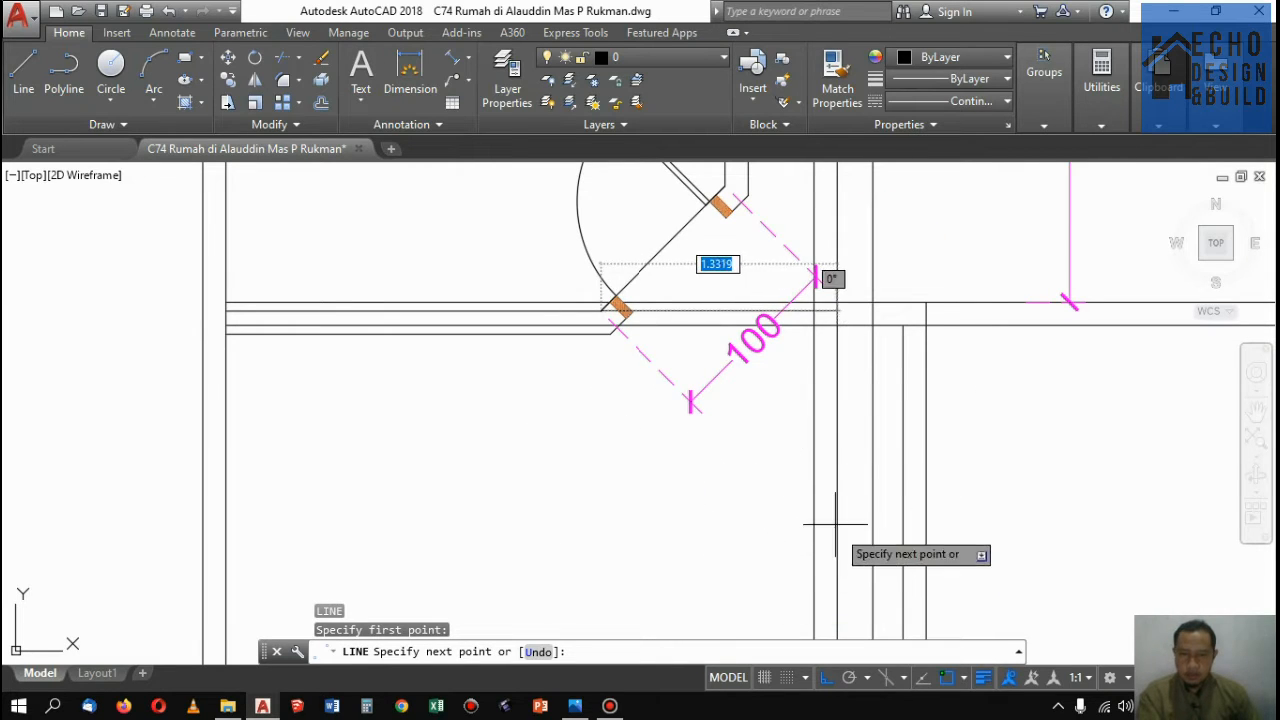
{"action": "key", "text": "Escape"}
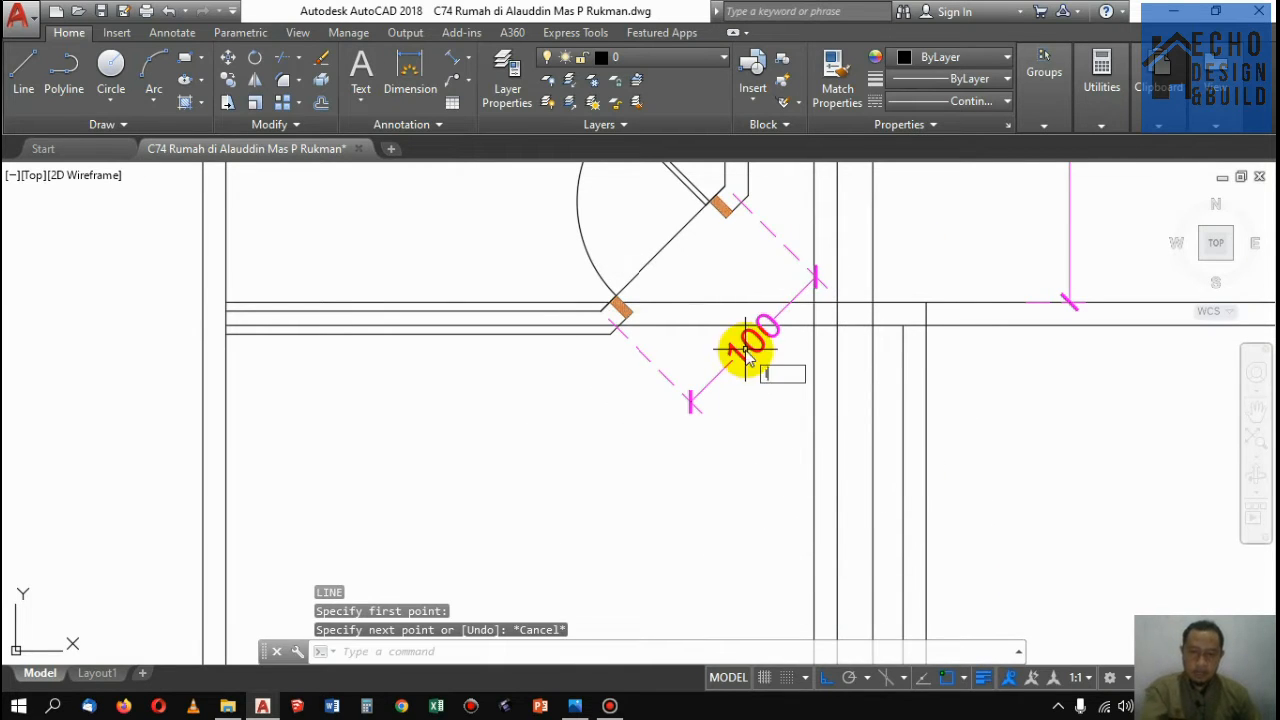
Draw a horizontal line about 2.5 long from the lower end of the diagonal line toward the right, across the central walls
{"action": "key", "text": "space"}
{"action": "scroll", "coordinate": [611, 300], "scroll_direction": "up", "scroll_amount": 5}
{"action": "left_click", "coordinate": [577, 343]}
{"action": "scroll", "coordinate": [609, 351], "scroll_direction": "down", "scroll_amount": 5}
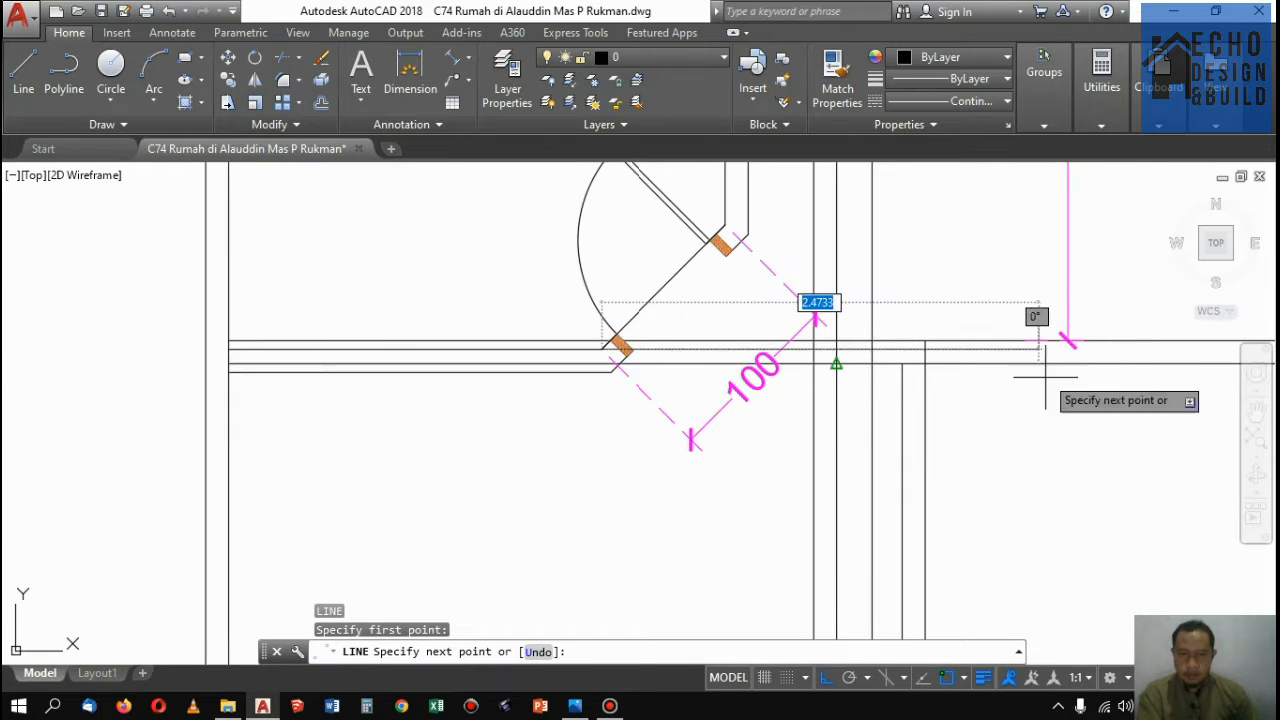
{"action": "left_click", "coordinate": [1046, 370]}
{"action": "key", "text": "Return"}
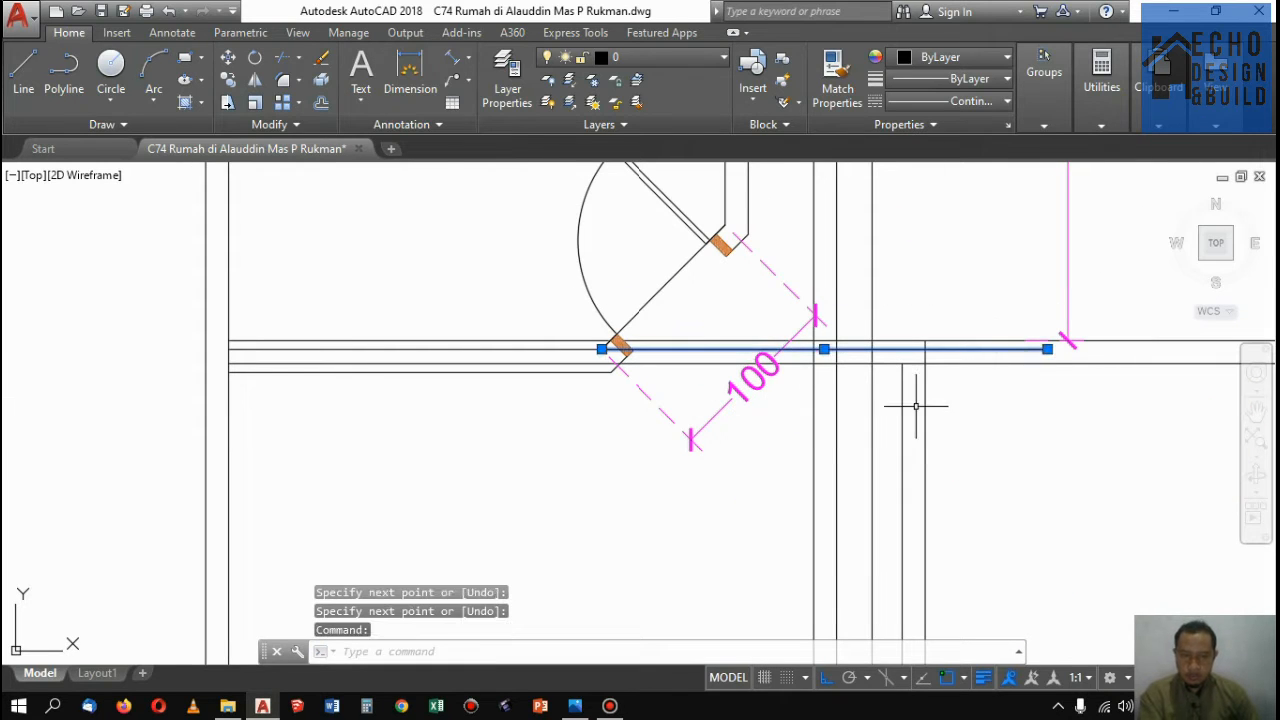
Rotate the new horizontal line 45 degrees about its left endpoint at the wall corner
{"action": "type", "text": "ro"}
{"action": "key", "text": "Return"}
{"action": "scroll", "coordinate": [600, 362], "scroll_direction": "up", "scroll_amount": 4}
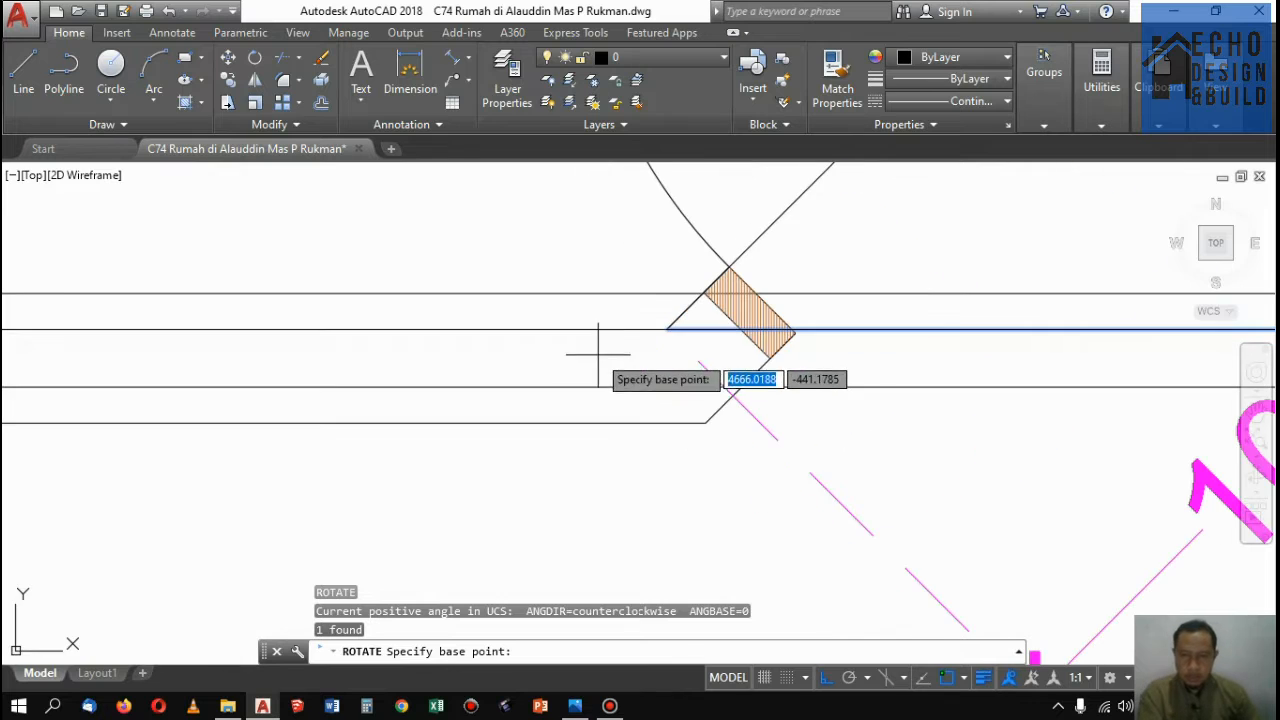
{"action": "left_click", "coordinate": [668, 327]}
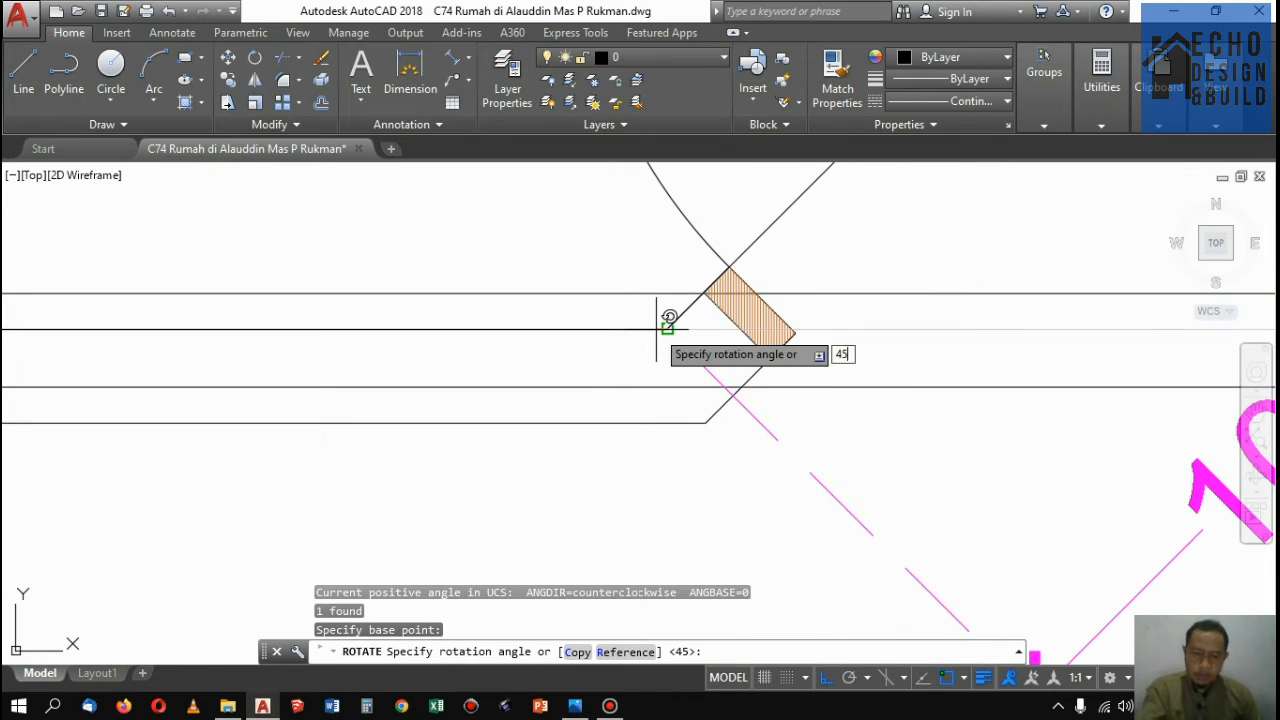
{"action": "type", "text": "45"}
{"action": "key", "text": "Return"}
{"action": "scroll", "coordinate": [668, 330], "scroll_direction": "down", "scroll_amount": 4}
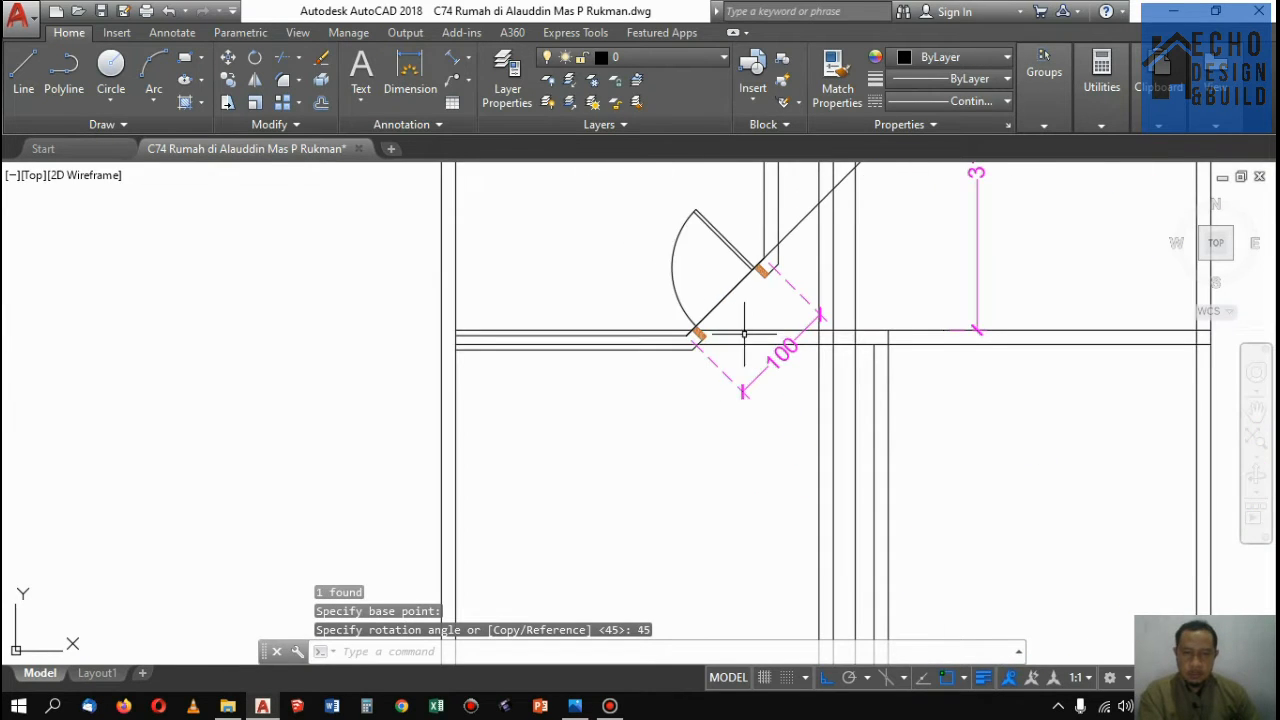
Undo the 45-degree rotation of the horizontal line
{"action": "middle_click_drag", "start_coordinate": [744, 334], "coordinate": [737, 337]}
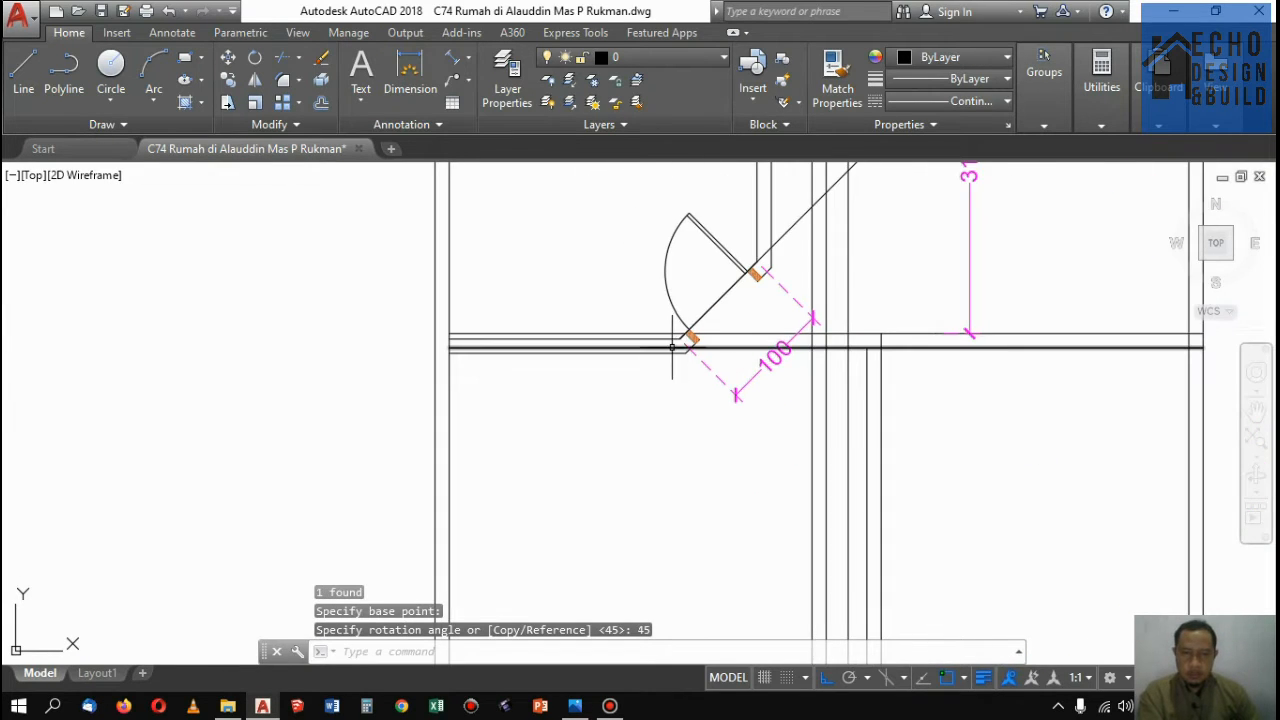
{"action": "left_click", "coordinate": [729, 336]}
{"action": "scroll", "coordinate": [775, 338], "scroll_direction": "down", "scroll_amount": 2}
{"action": "scroll", "coordinate": [775, 338], "scroll_direction": "up", "scroll_amount": 3}
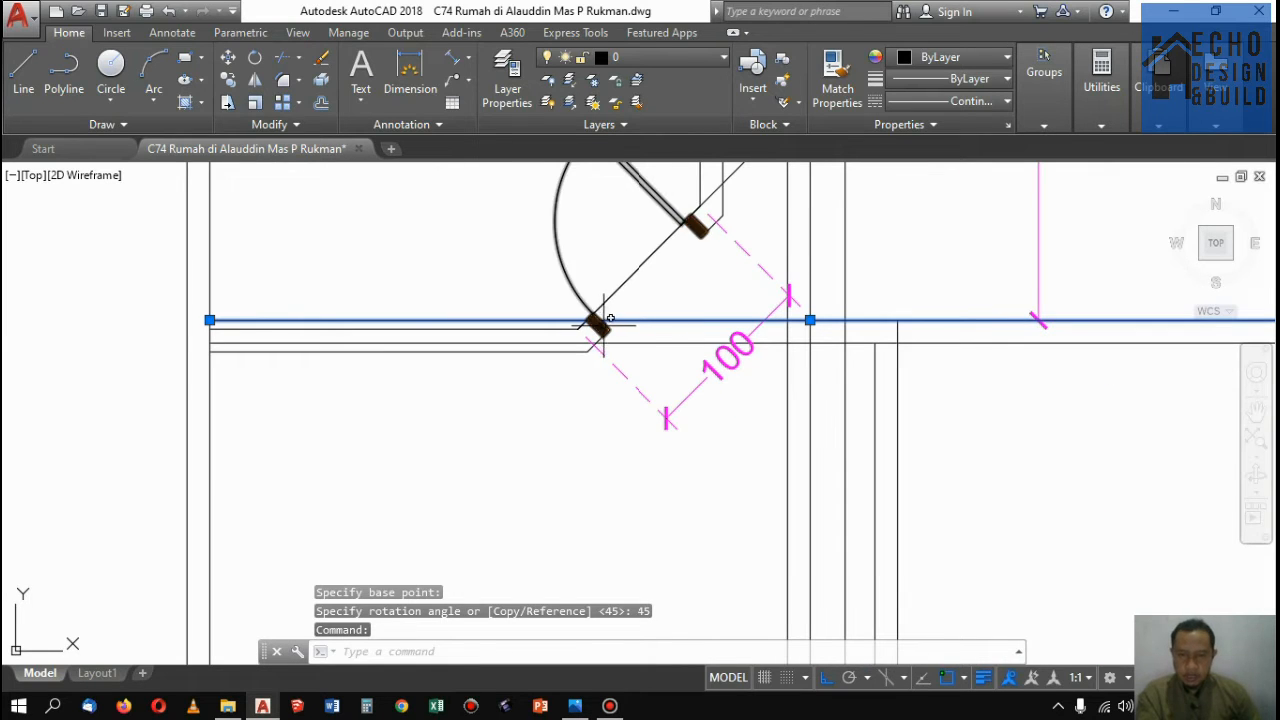
{"action": "key", "text": "ctrl+z"}
{"action": "key", "text": "ctrl+z"}
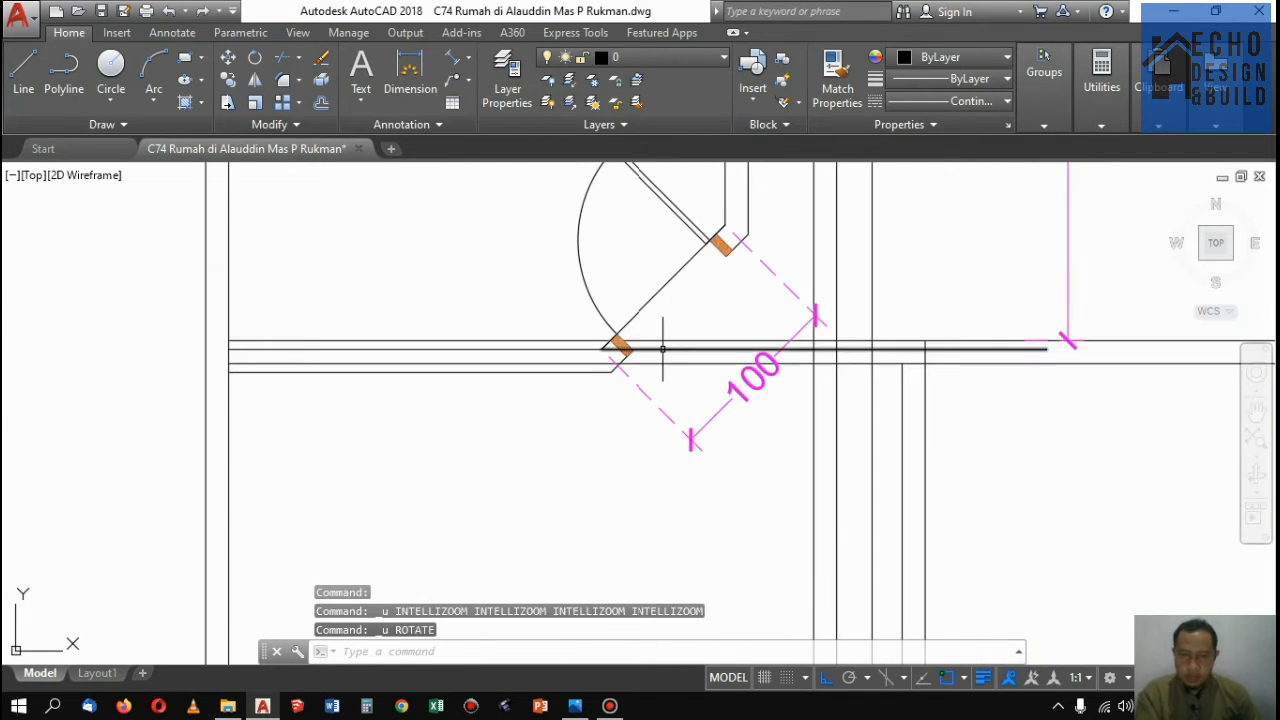
Rotate the horizontal line -45 degrees about its left endpoint at the wall corner
{"action": "left_click", "coordinate": [662, 349]}
{"action": "key", "text": "Return"}
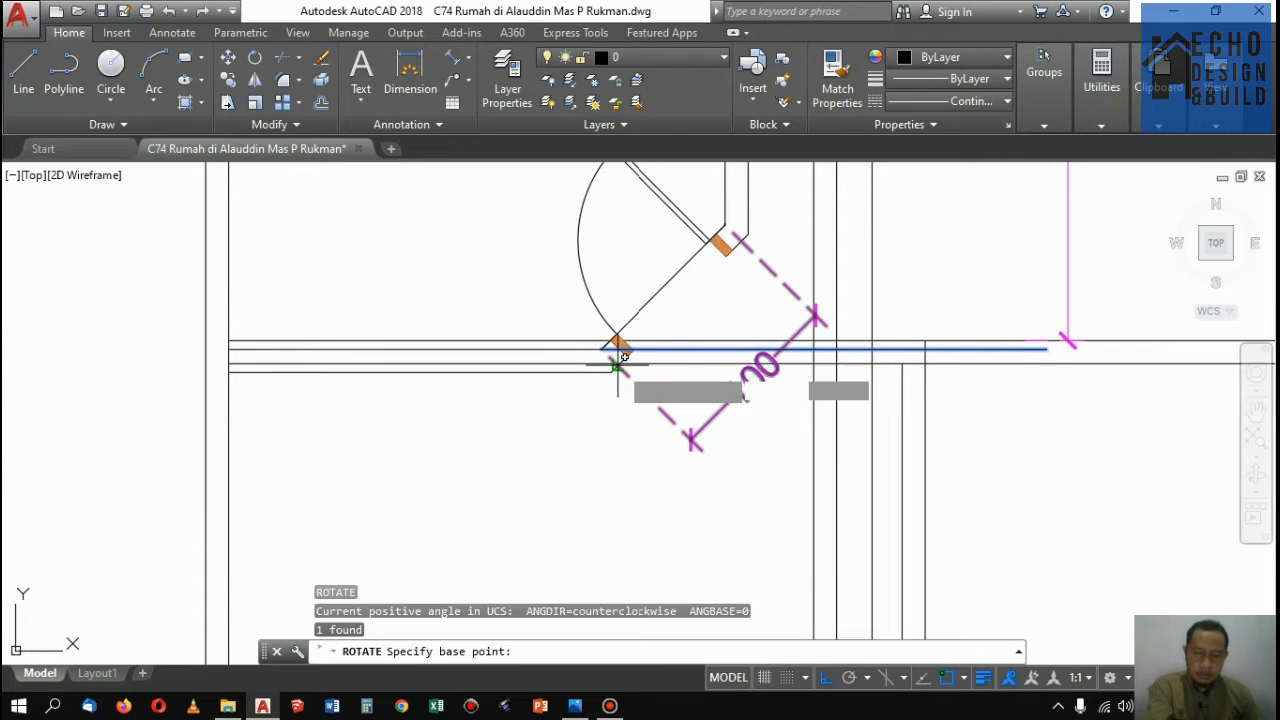
{"action": "scroll", "coordinate": [603, 357], "scroll_direction": "up", "scroll_amount": 3}
{"action": "left_click", "coordinate": [745, 358]}
{"action": "left_click", "coordinate": [745, 360]}
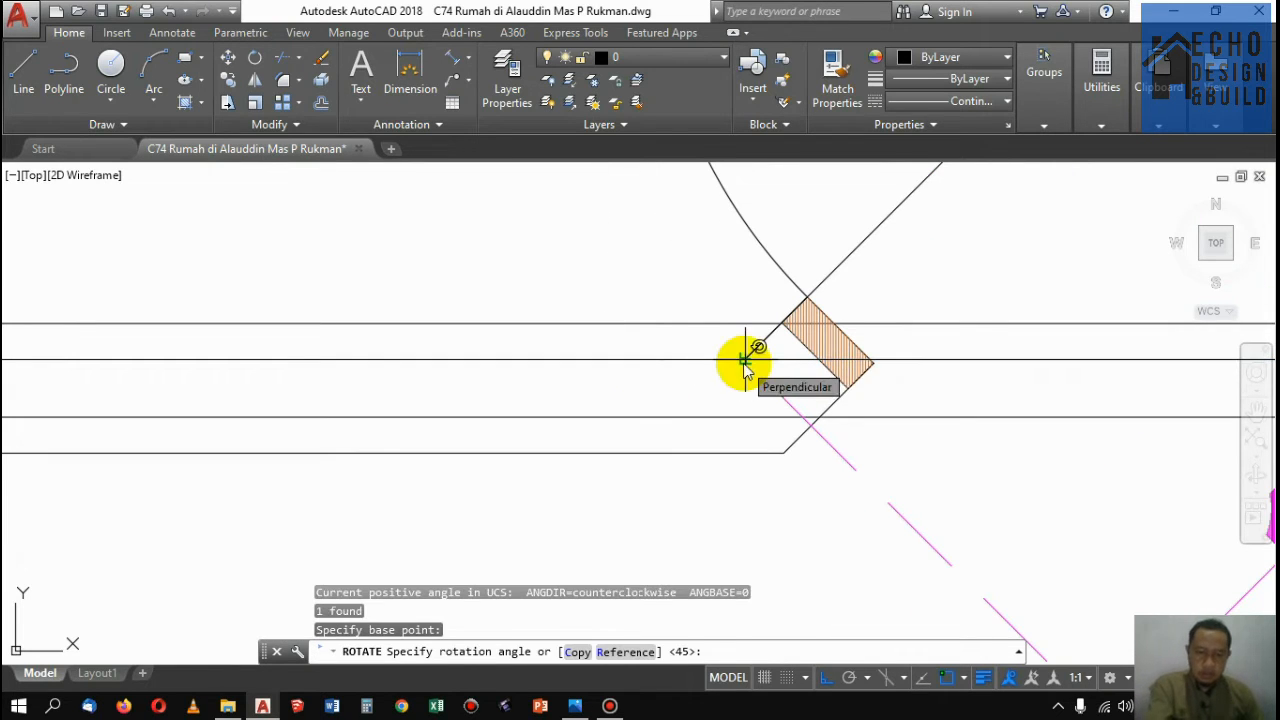
{"action": "key", "text": "Return"}
{"action": "scroll", "coordinate": [757, 337], "scroll_direction": "down", "scroll_amount": 9}
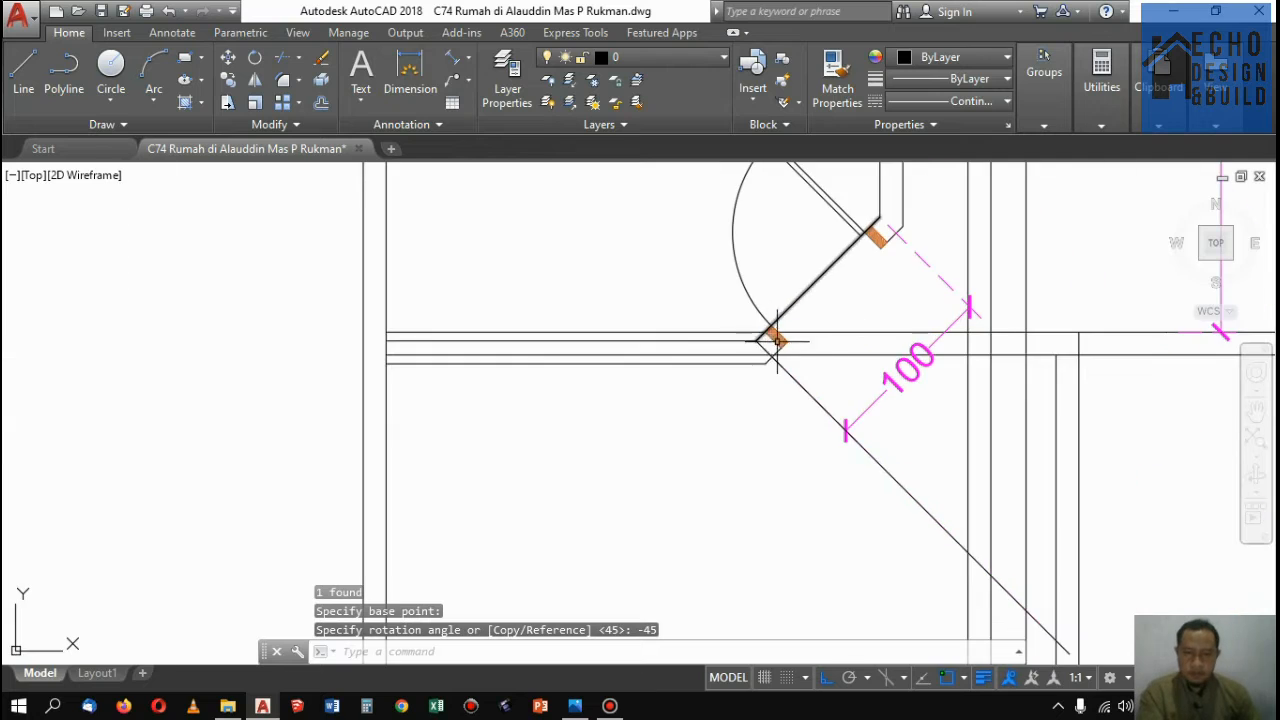
{"action": "scroll", "coordinate": [824, 396], "scroll_direction": "up", "scroll_amount": 4}
{"action": "scroll", "coordinate": [823, 376], "scroll_direction": "down", "scroll_amount": 4}
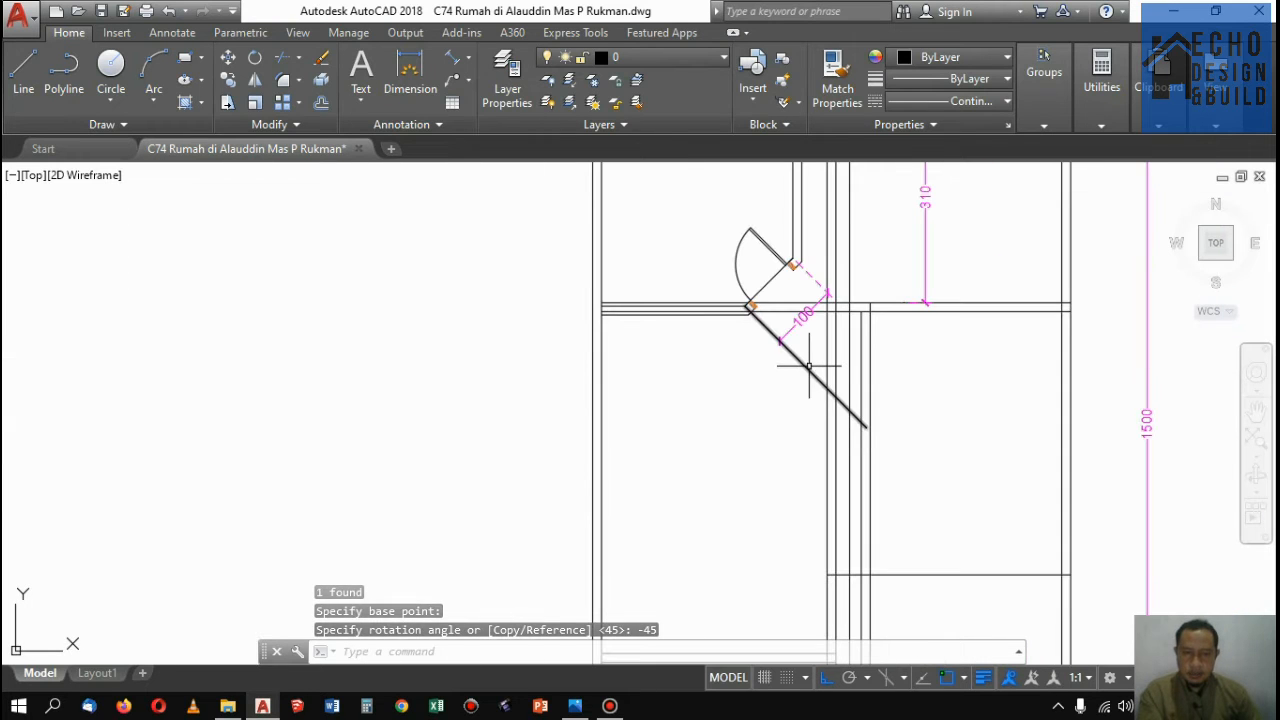
{"action": "left_click", "coordinate": [809, 366]}
{"action": "scroll", "coordinate": [862, 305], "scroll_direction": "up", "scroll_amount": 4}
{"action": "scroll", "coordinate": [866, 302], "scroll_direction": "down", "scroll_amount": 4}
{"action": "scroll", "coordinate": [868, 311], "scroll_direction": "up", "scroll_amount": 2}
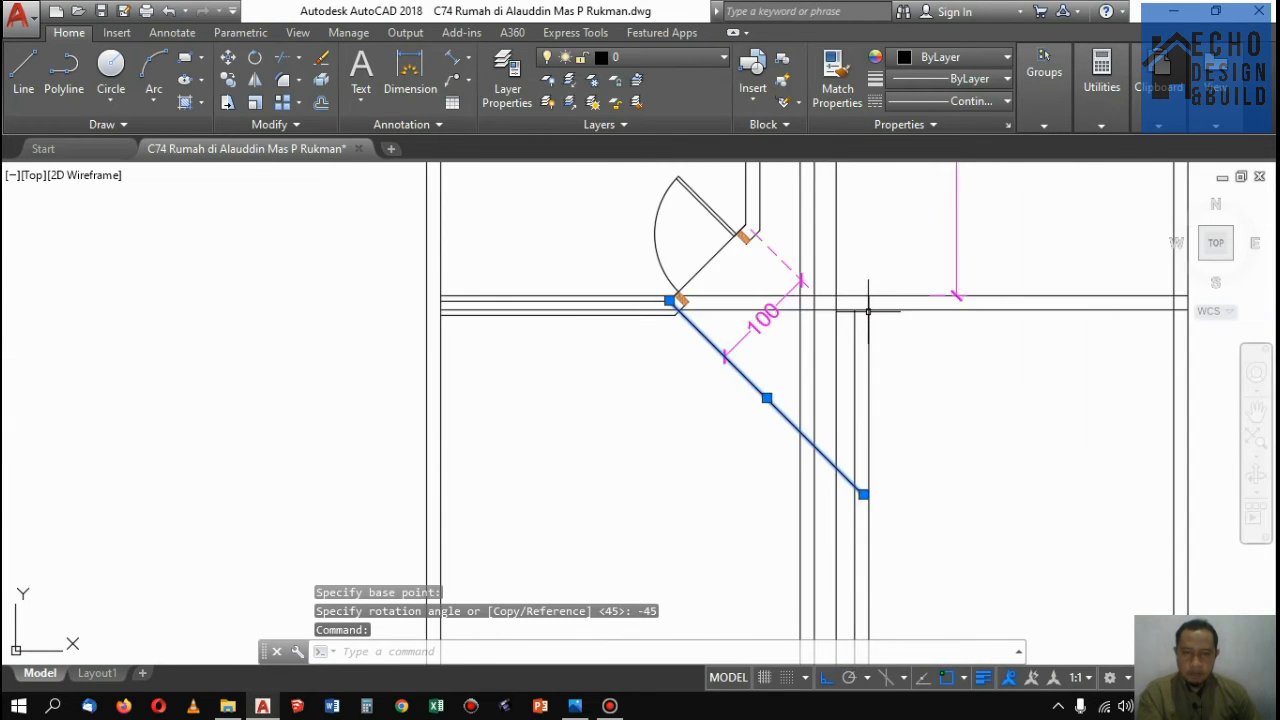
{"action": "scroll", "coordinate": [868, 311], "scroll_direction": "down", "scroll_amount": 5}
{"action": "scroll", "coordinate": [860, 300], "scroll_direction": "up", "scroll_amount": 7}
{"action": "scroll", "coordinate": [872, 320], "scroll_direction": "down", "scroll_amount": 2}
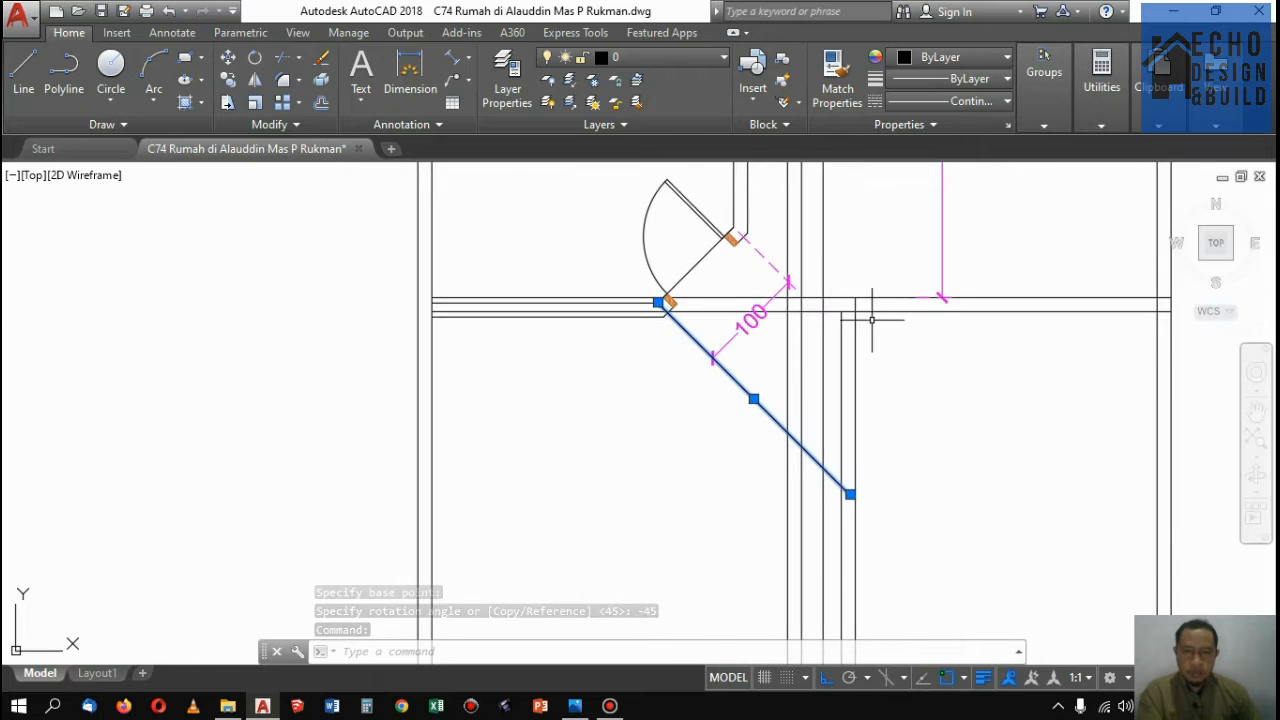
{"action": "scroll", "coordinate": [861, 305], "scroll_direction": "up", "scroll_amount": 2}
{"action": "left_click", "coordinate": [610, 242]}
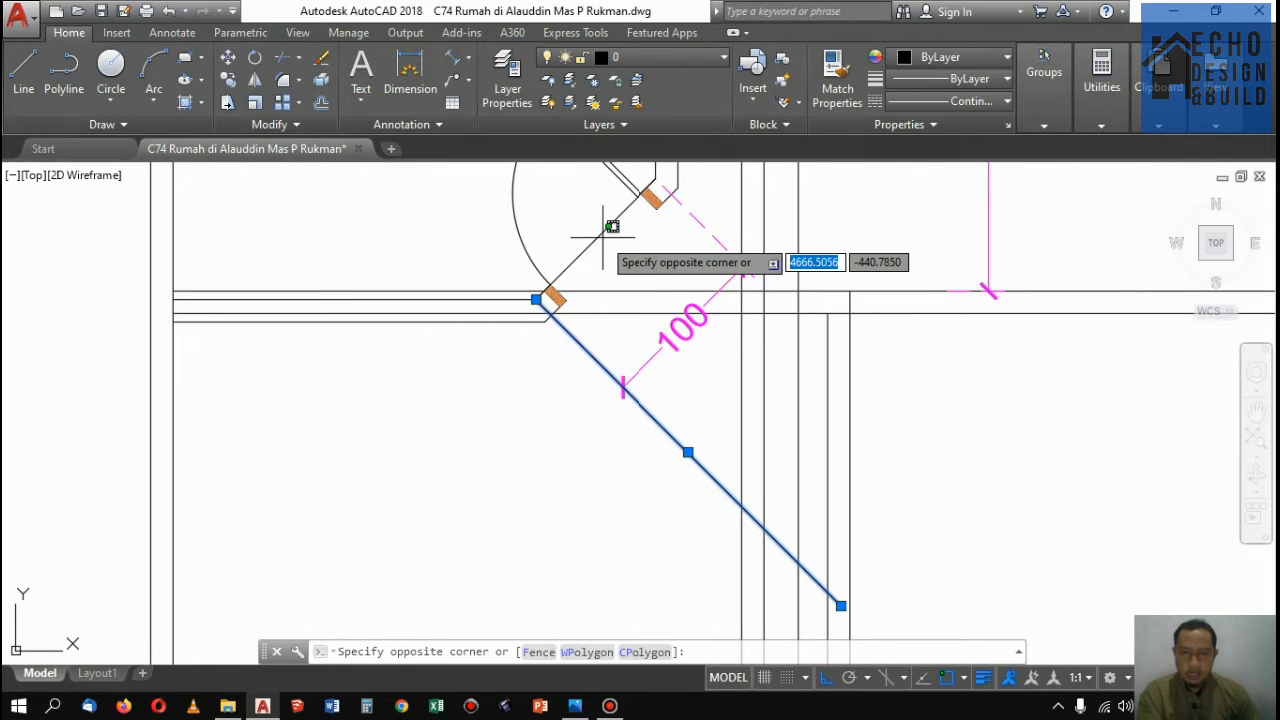
{"action": "left_click", "coordinate": [600, 228]}
{"action": "scroll", "coordinate": [820, 300], "scroll_direction": "down", "scroll_amount": 4}
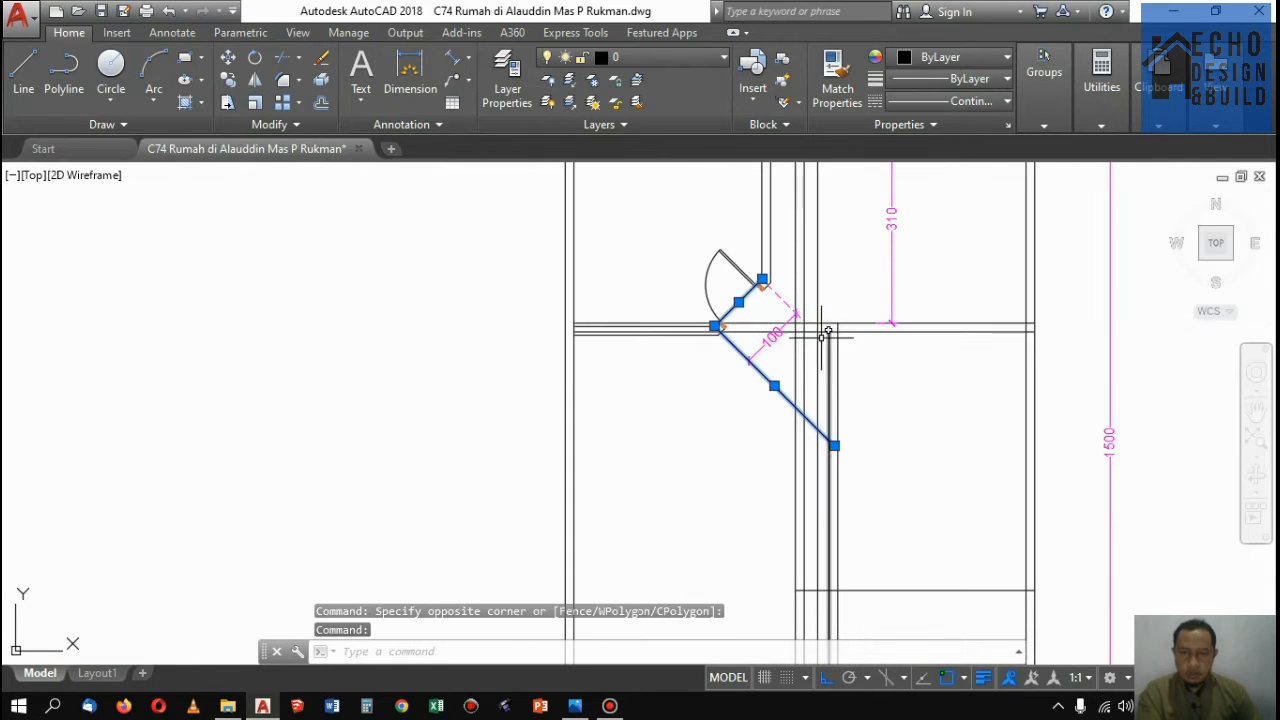
{"action": "scroll", "coordinate": [822, 328], "scroll_direction": "up", "scroll_amount": 4}
{"action": "key", "text": "space"}
{"action": "scroll", "coordinate": [592, 320], "scroll_direction": "up", "scroll_amount": 6}
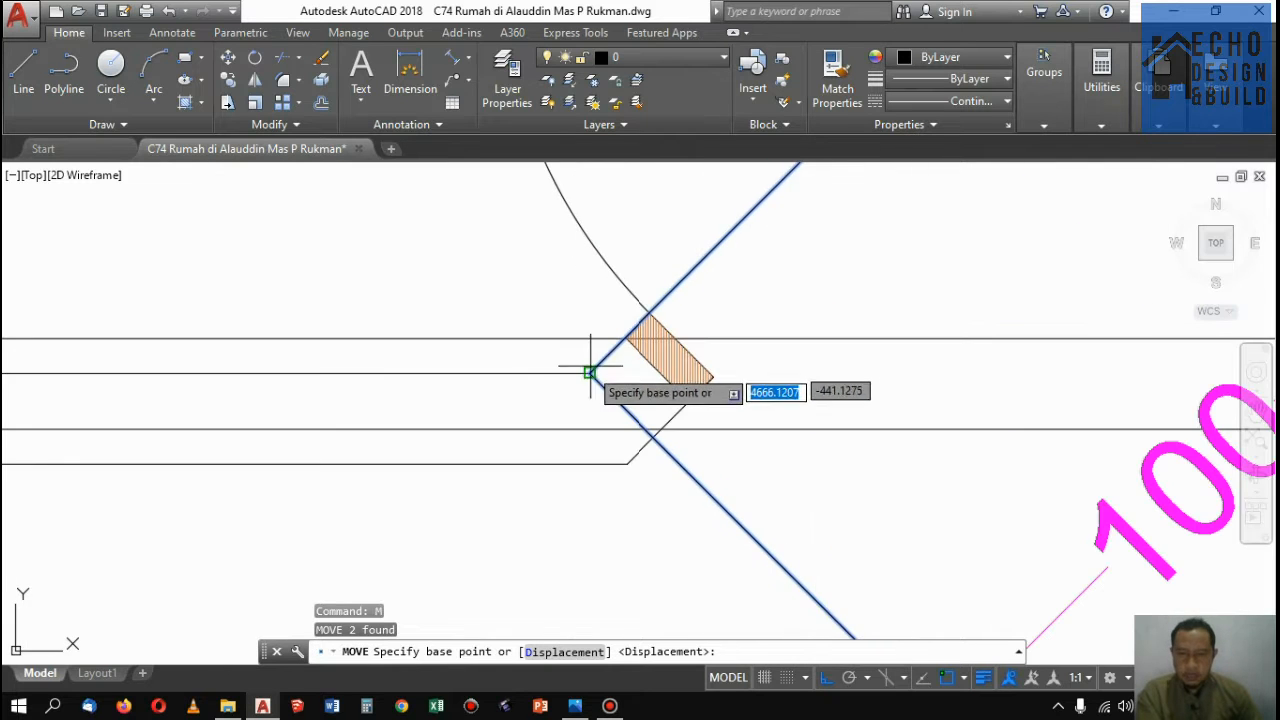
{"action": "left_click", "coordinate": [591, 370]}
{"action": "scroll", "coordinate": [696, 311], "scroll_direction": "down", "scroll_amount": 8}
{"action": "scroll", "coordinate": [802, 403], "scroll_direction": "up", "scroll_amount": 2}
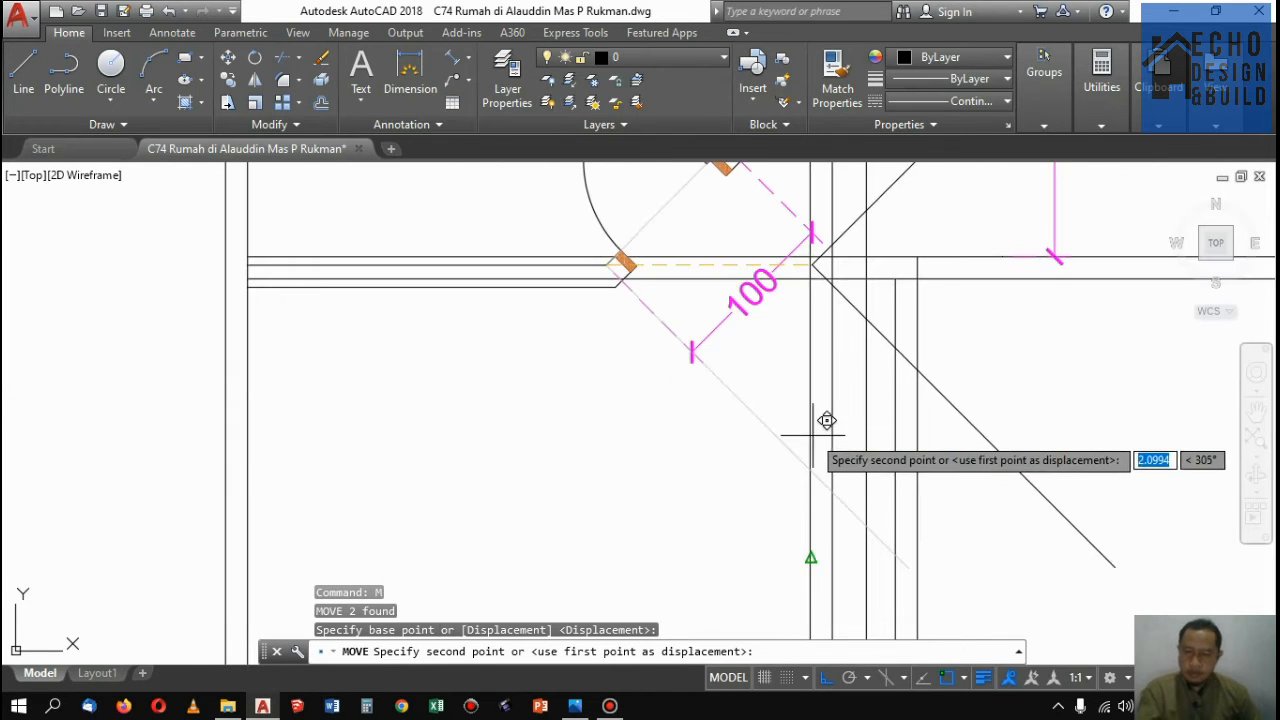
{"action": "key", "text": "Escape"}
Move the door opening's diagonal line by its lower end to where the -45-degree line meets the central wall's left line
{"action": "left_click", "coordinate": [648, 222]}
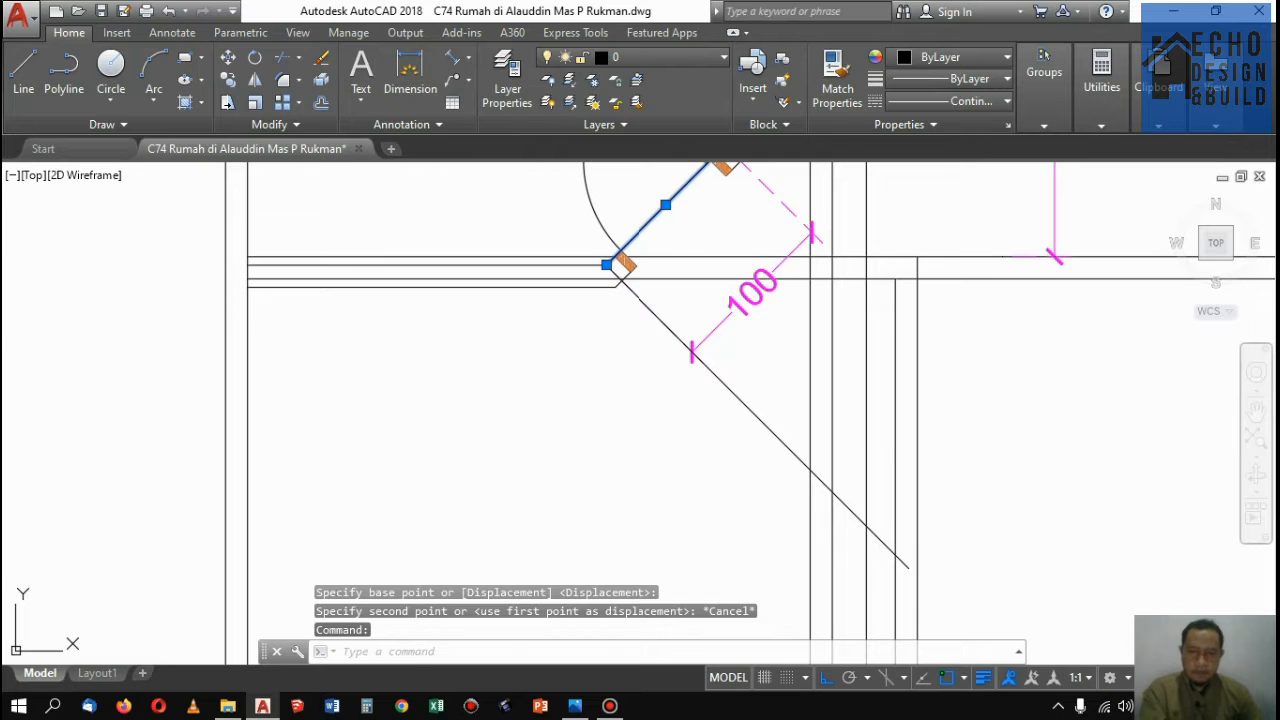
{"action": "type", "text": "m"}
{"action": "key", "text": "space"}
{"action": "left_click", "coordinate": [610, 266]}
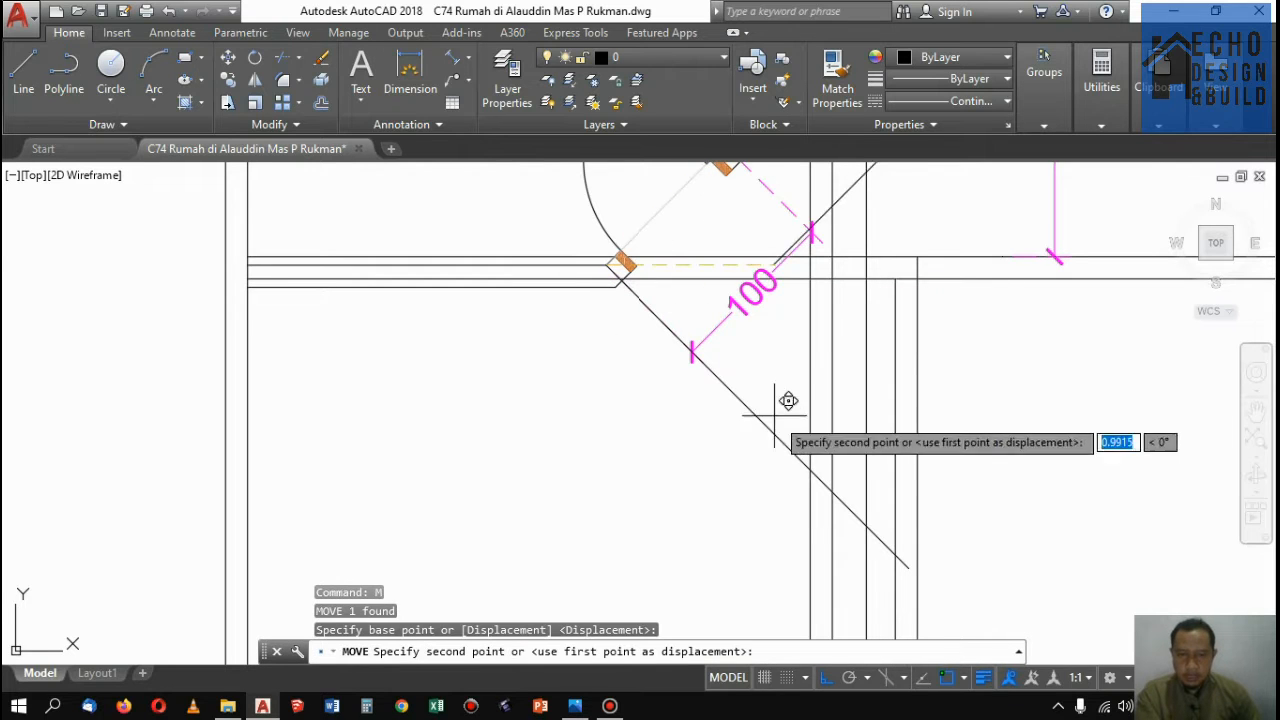
{"action": "left_click", "coordinate": [813, 471]}
Move the diagonal line straight up by its upper end onto the lower line of the horizontal wall
{"action": "scroll", "coordinate": [874, 374], "scroll_direction": "down", "scroll_amount": 4}
{"action": "scroll", "coordinate": [880, 367], "scroll_direction": "up", "scroll_amount": 8}
{"action": "left_click", "coordinate": [919, 364]}
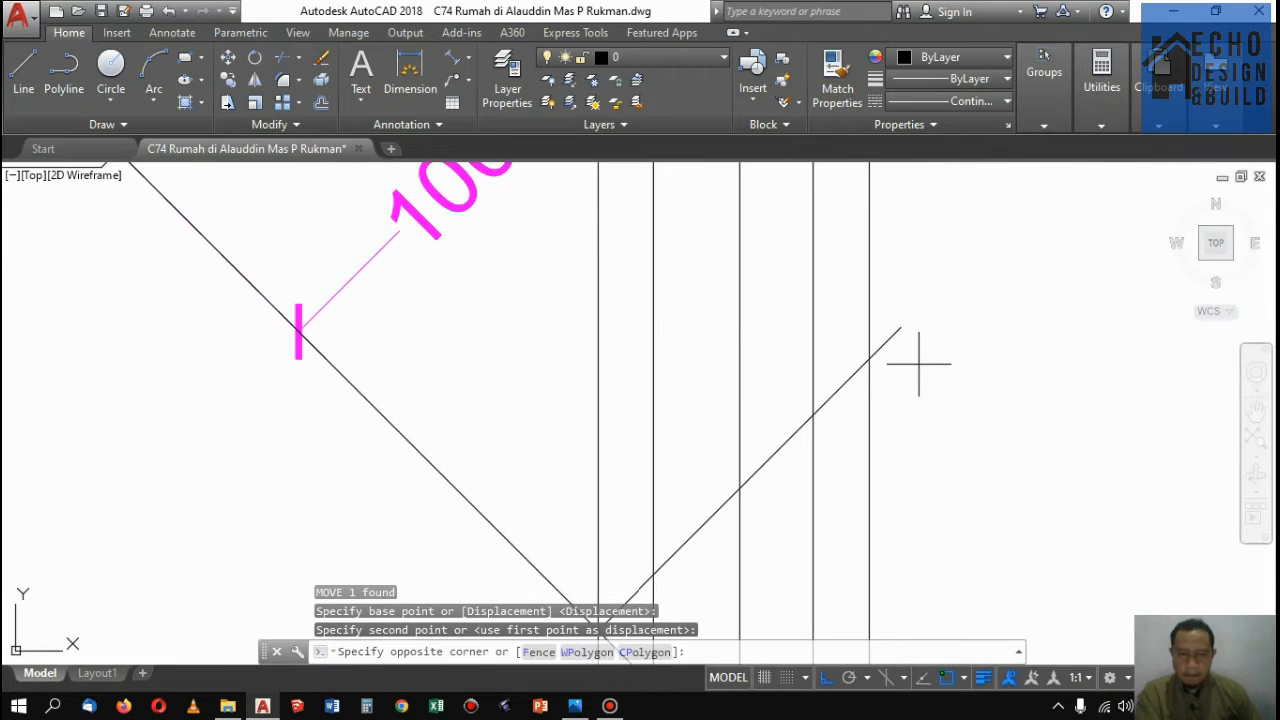
{"action": "left_click", "coordinate": [889, 278]}
{"action": "type", "text": "m"}
{"action": "key", "text": "space"}
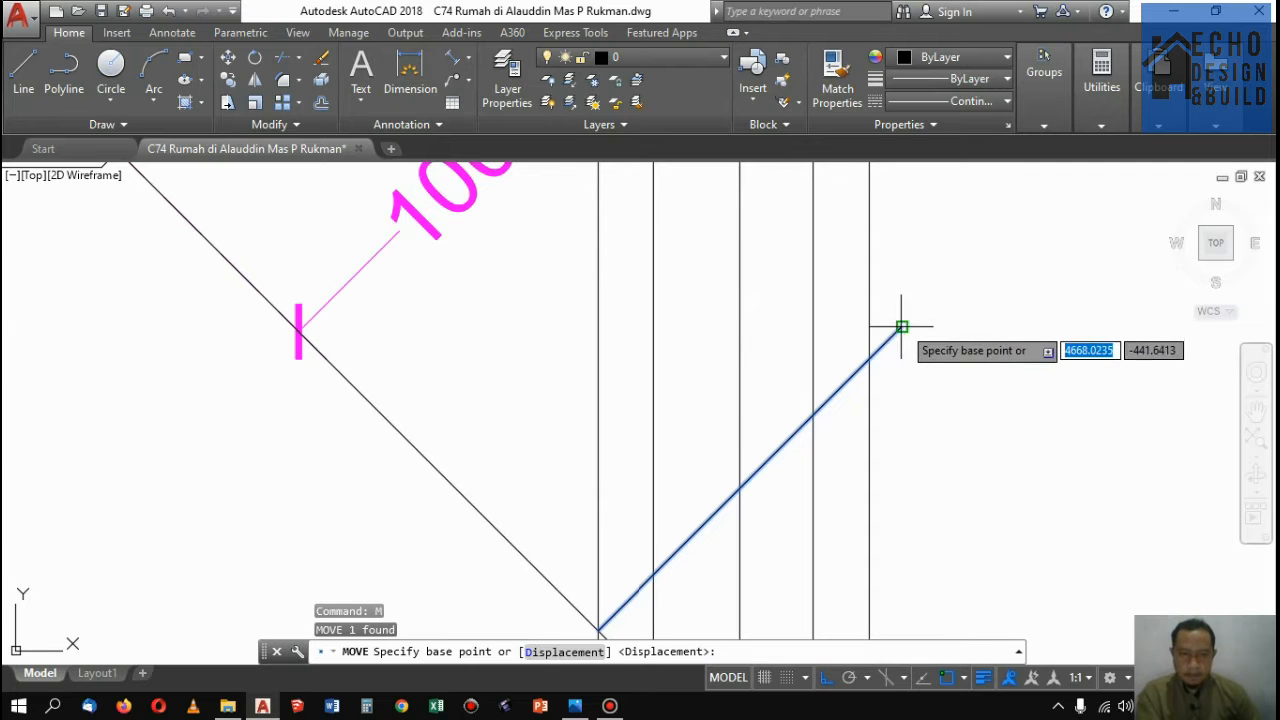
{"action": "left_click", "coordinate": [901, 328]}
{"action": "scroll", "coordinate": [907, 332], "scroll_direction": "up", "scroll_amount": 4}
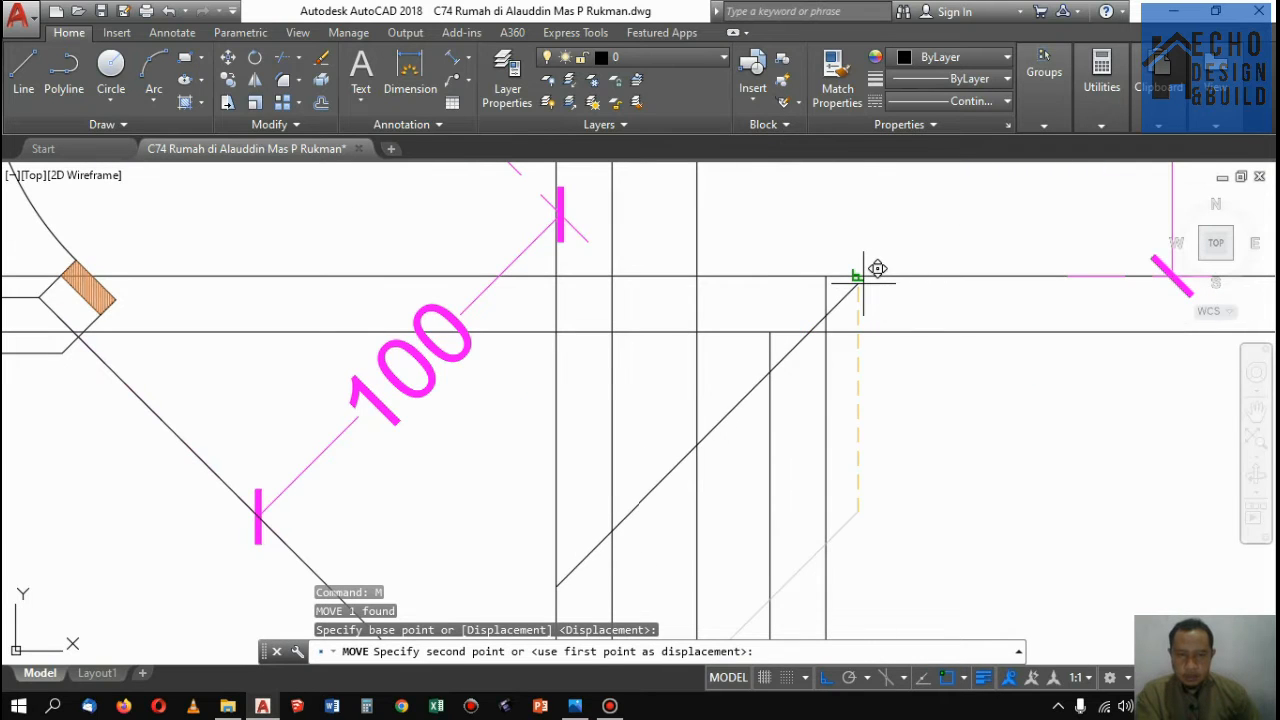
{"action": "left_click", "coordinate": [872, 316]}
Move the diagonal line horizontally by its lower end onto the central wall's right line
{"action": "scroll", "coordinate": [920, 277], "scroll_direction": "down", "scroll_amount": 4}
{"action": "scroll", "coordinate": [831, 354], "scroll_direction": "up", "scroll_amount": 5}
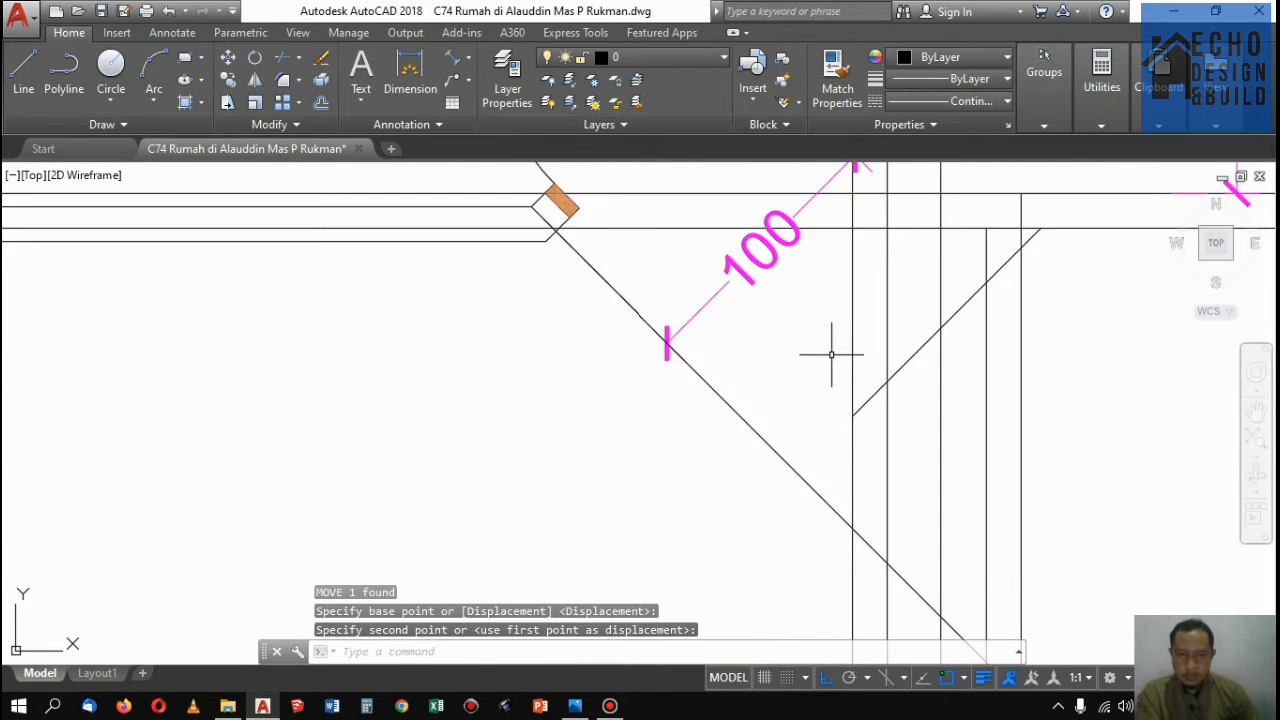
{"action": "left_click_drag", "start_coordinate": [872, 403], "coordinate": [863, 383]}
{"action": "type", "text": "m"}
{"action": "key", "text": "Return"}
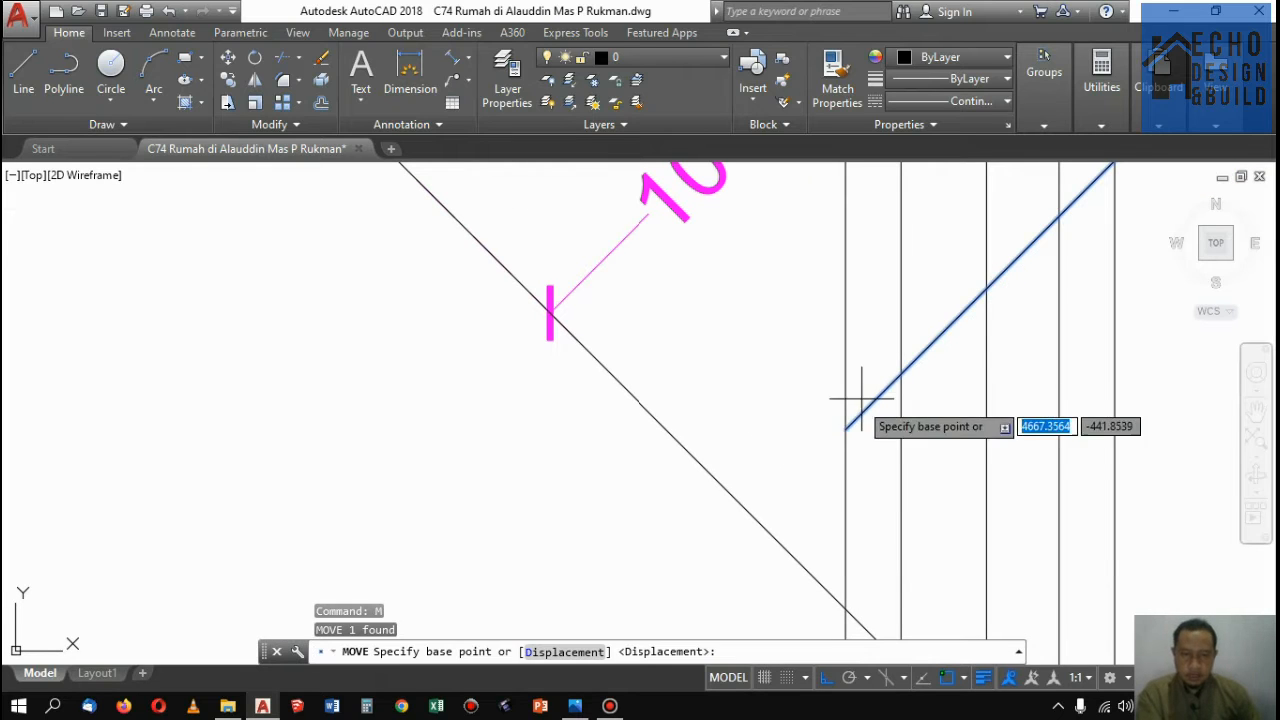
{"action": "left_click", "coordinate": [848, 429]}
{"action": "left_click", "coordinate": [903, 430]}
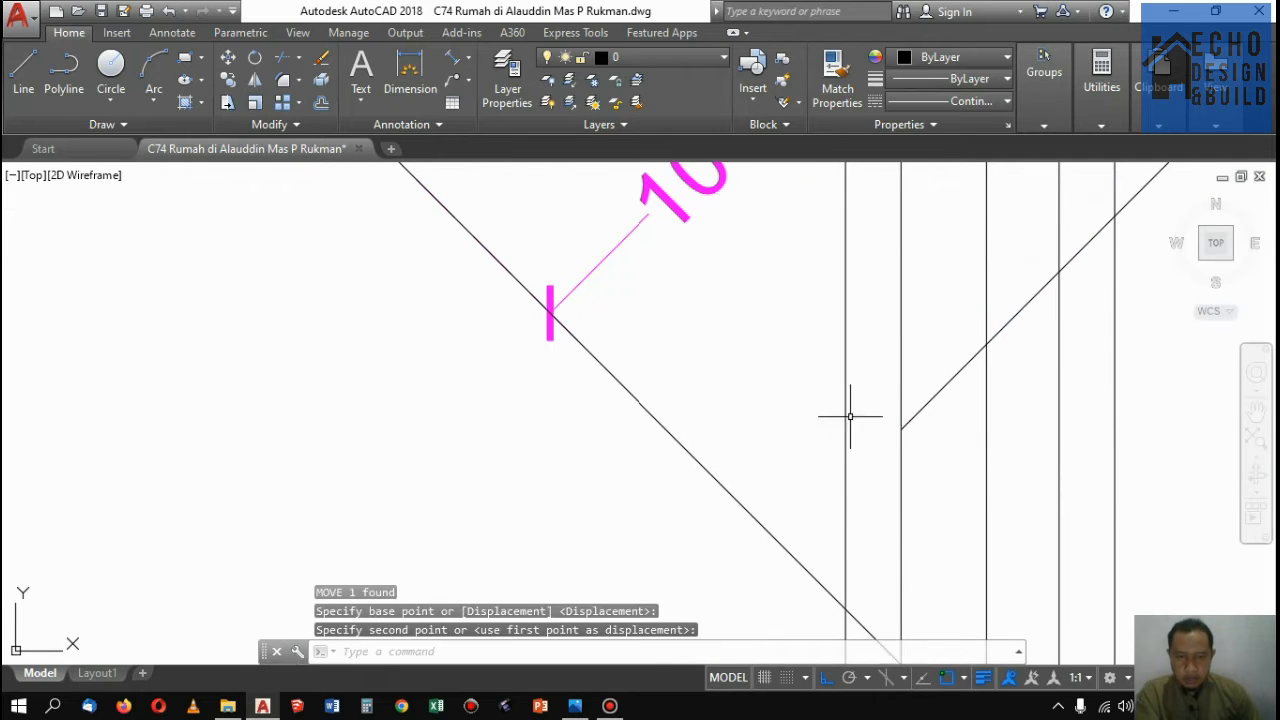
Examine the diagonal line's placement relative to the surrounding walls and the nearby door opening
{"action": "scroll", "coordinate": [931, 337], "scroll_direction": "down", "scroll_amount": 3}
{"action": "scroll", "coordinate": [923, 349], "scroll_direction": "up", "scroll_amount": 2}
{"action": "scroll", "coordinate": [899, 378], "scroll_direction": "down", "scroll_amount": 3}
{"action": "scroll", "coordinate": [897, 374], "scroll_direction": "up", "scroll_amount": 4}
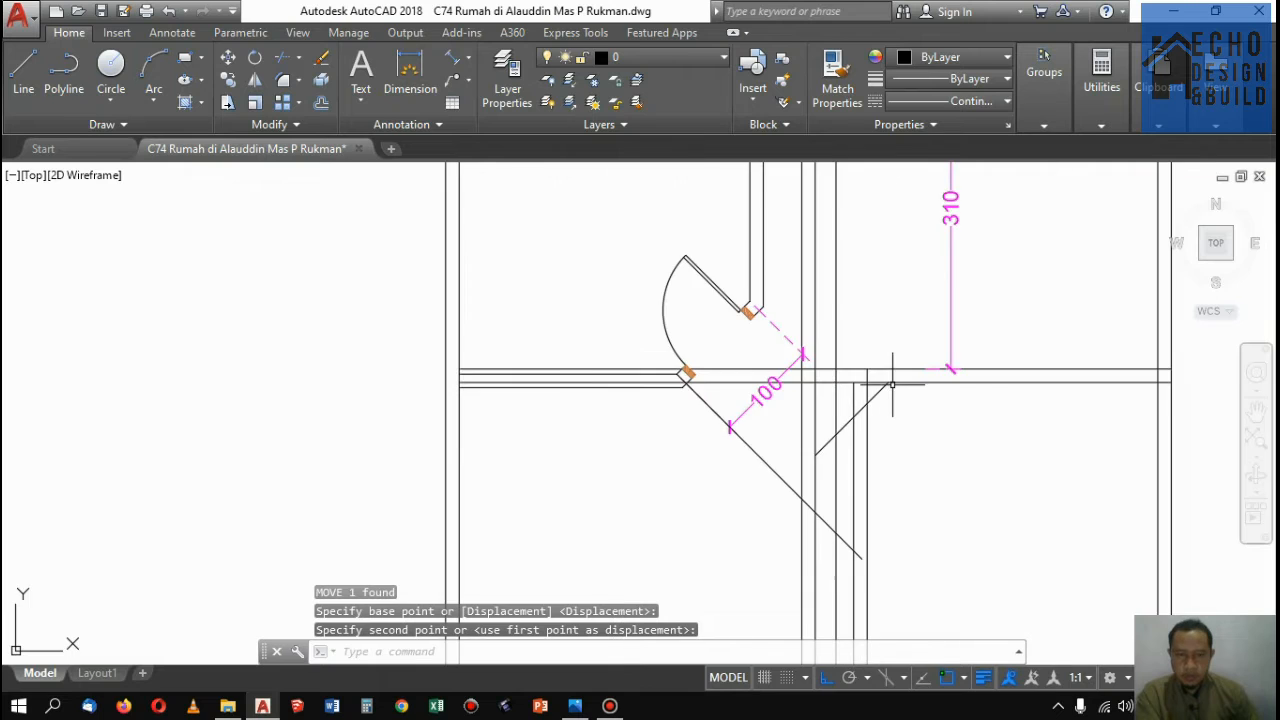
{"action": "scroll", "coordinate": [892, 374], "scroll_direction": "down", "scroll_amount": 2}
{"action": "scroll", "coordinate": [893, 374], "scroll_direction": "up", "scroll_amount": 3}
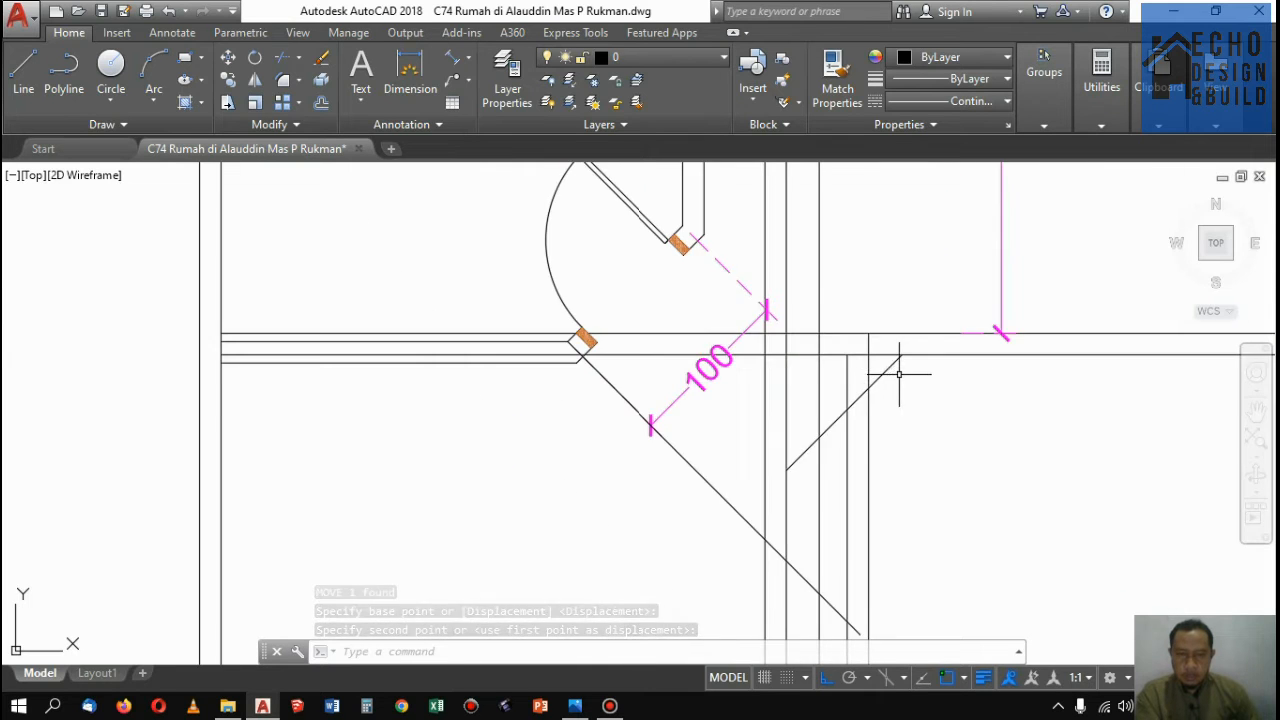
{"action": "scroll", "coordinate": [862, 395], "scroll_direction": "down", "scroll_amount": 5}
{"action": "scroll", "coordinate": [909, 286], "scroll_direction": "up", "scroll_amount": 5}
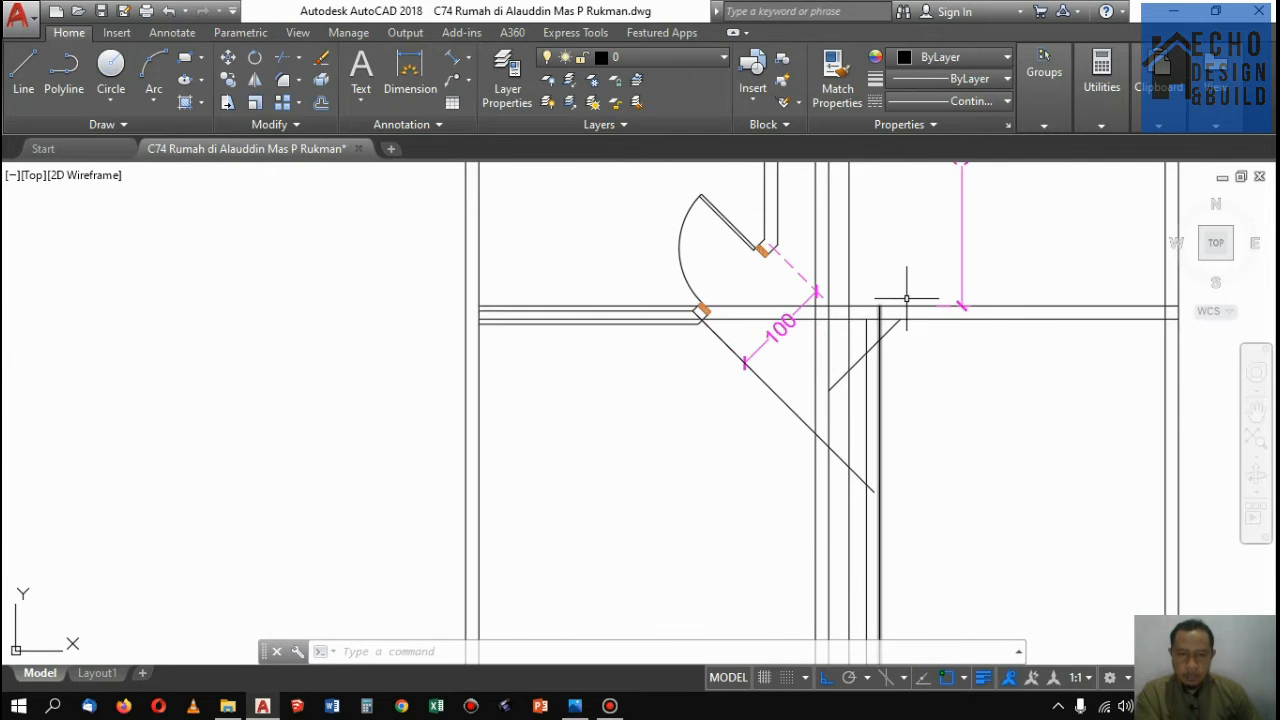
{"action": "scroll", "coordinate": [903, 329], "scroll_direction": "down", "scroll_amount": 4}
{"action": "scroll", "coordinate": [862, 371], "scroll_direction": "up", "scroll_amount": 2}
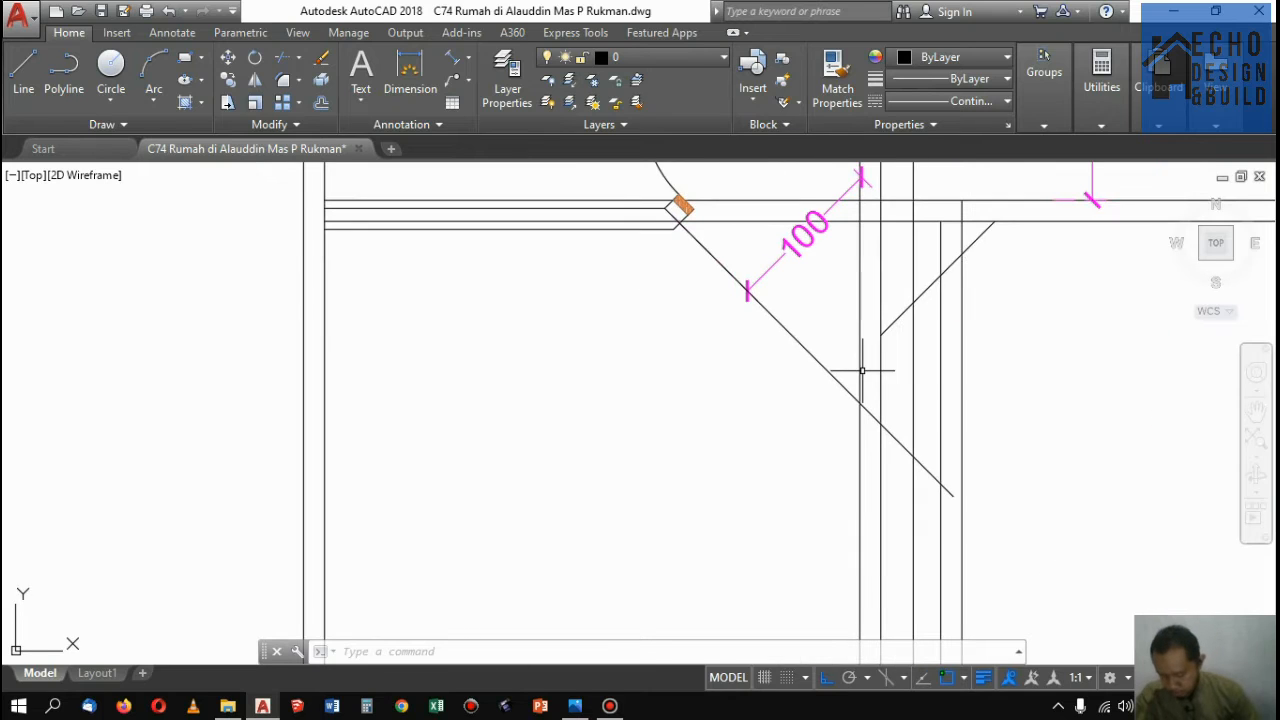
{"action": "scroll", "coordinate": [886, 348], "scroll_direction": "up", "scroll_amount": 2}
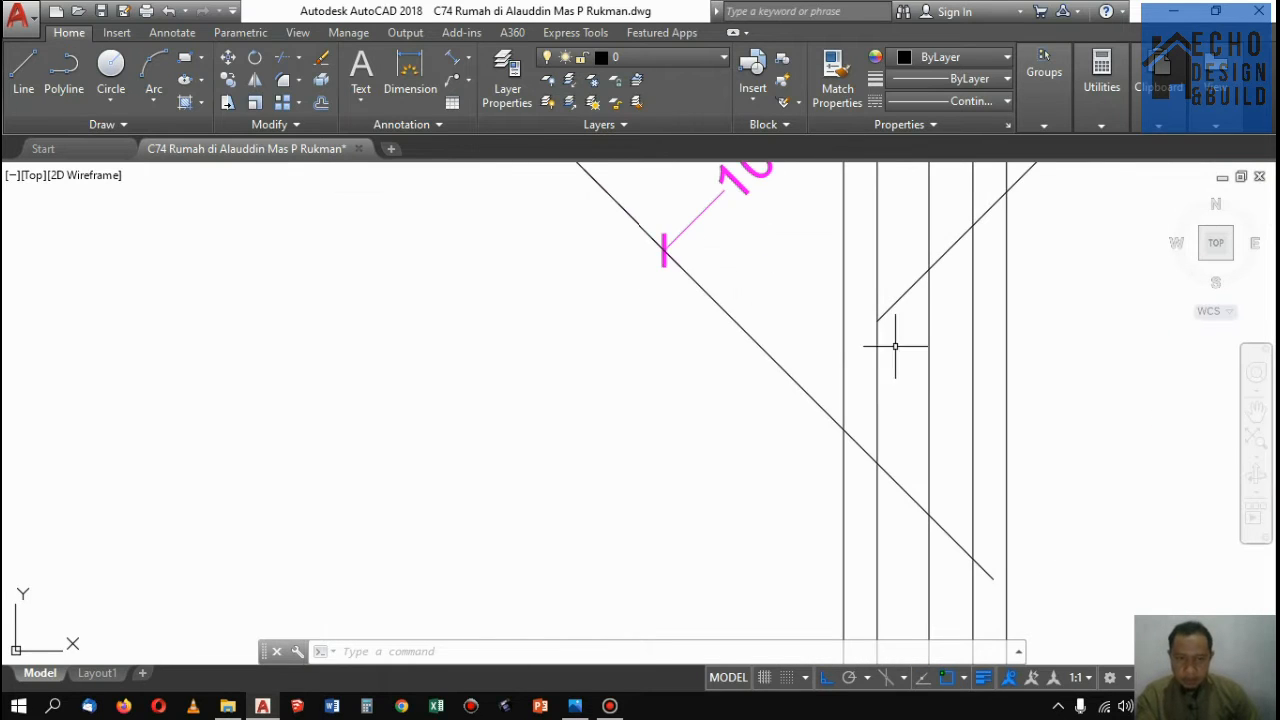
Erase the -45-degree construction line and the 100 dimension attached to it
{"action": "left_click", "coordinate": [773, 305]}
{"action": "left_click", "coordinate": [757, 357]}
{"action": "scroll", "coordinate": [797, 318], "scroll_direction": "down", "scroll_amount": 3}
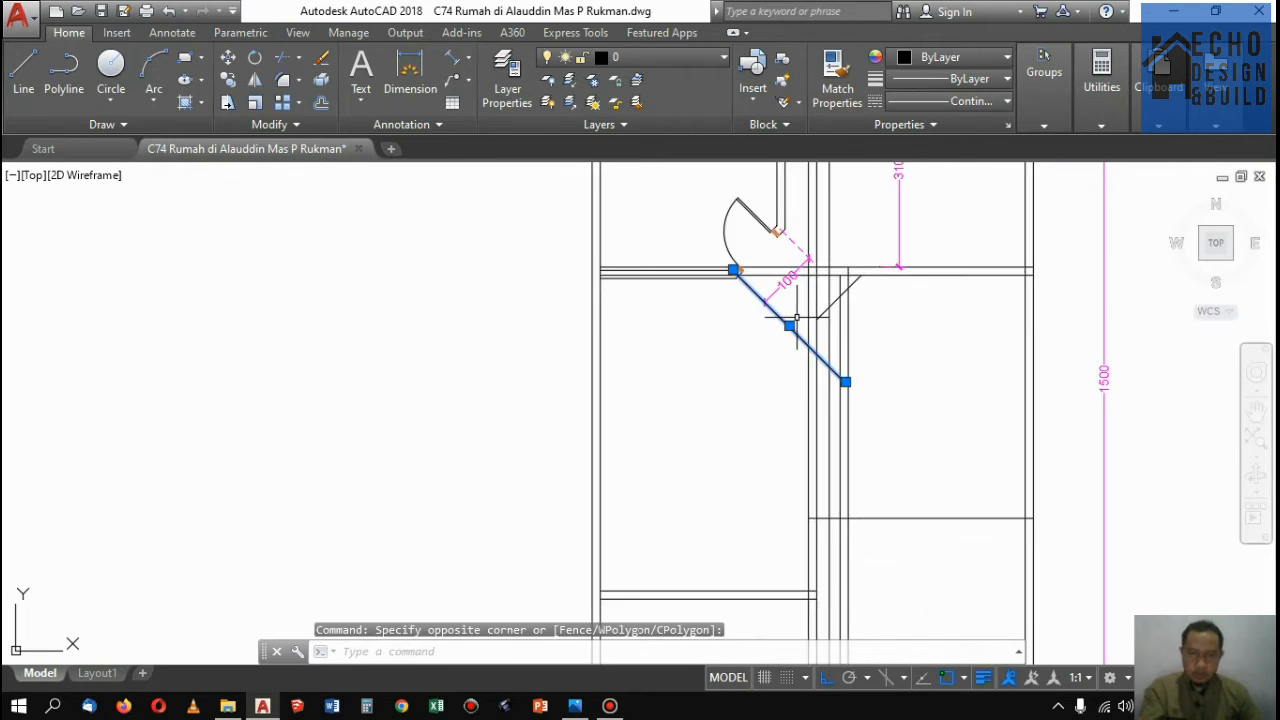
{"action": "left_click", "coordinate": [766, 314]}
{"action": "key", "text": "Delete"}
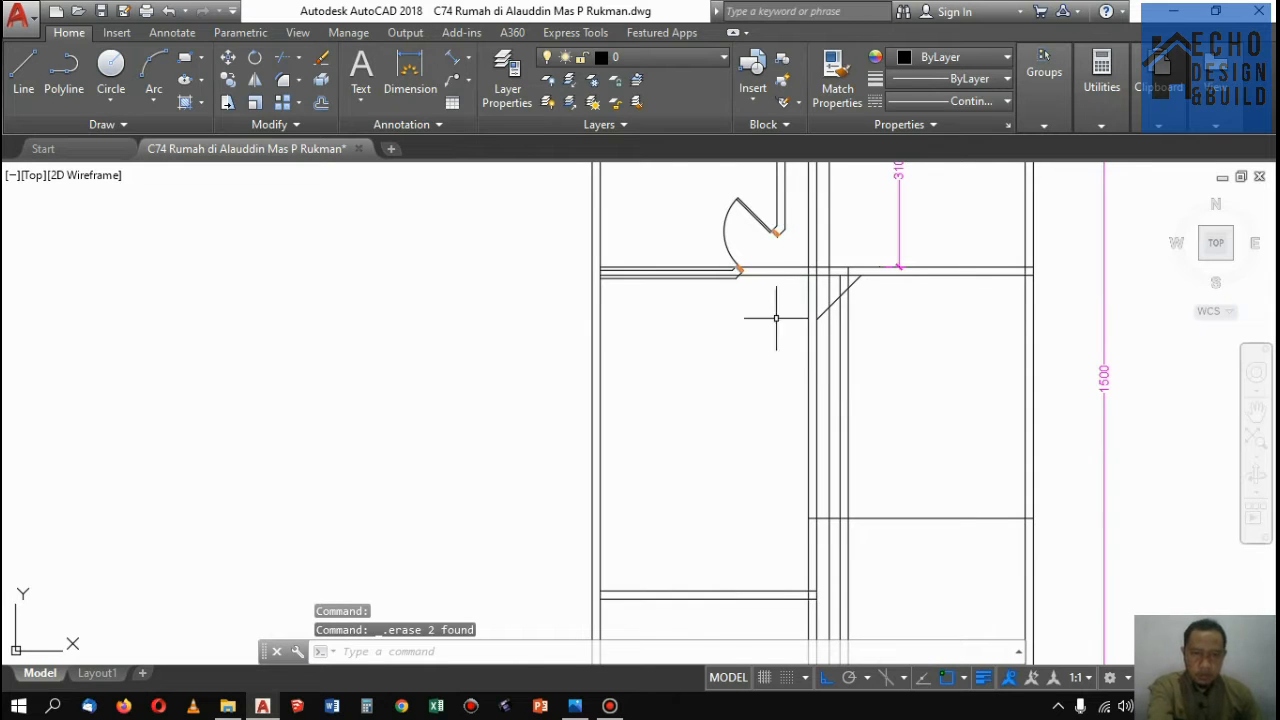
Draw a horizontal line about 1.93 long to the right from the diagonal line's lower end
{"action": "scroll", "coordinate": [943, 310], "scroll_direction": "up", "scroll_amount": 3}
{"action": "key", "text": "Return"}
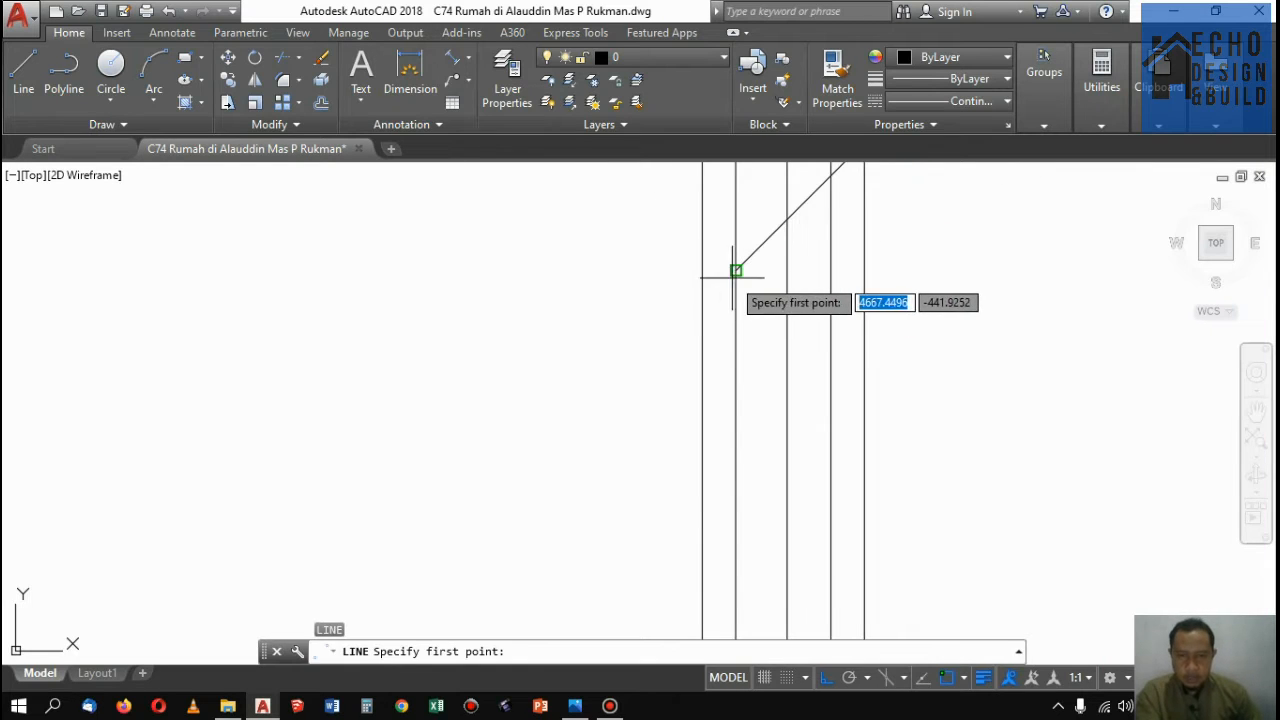
{"action": "left_click", "coordinate": [735, 270]}
{"action": "scroll", "coordinate": [735, 270], "scroll_direction": "up", "scroll_amount": 5}
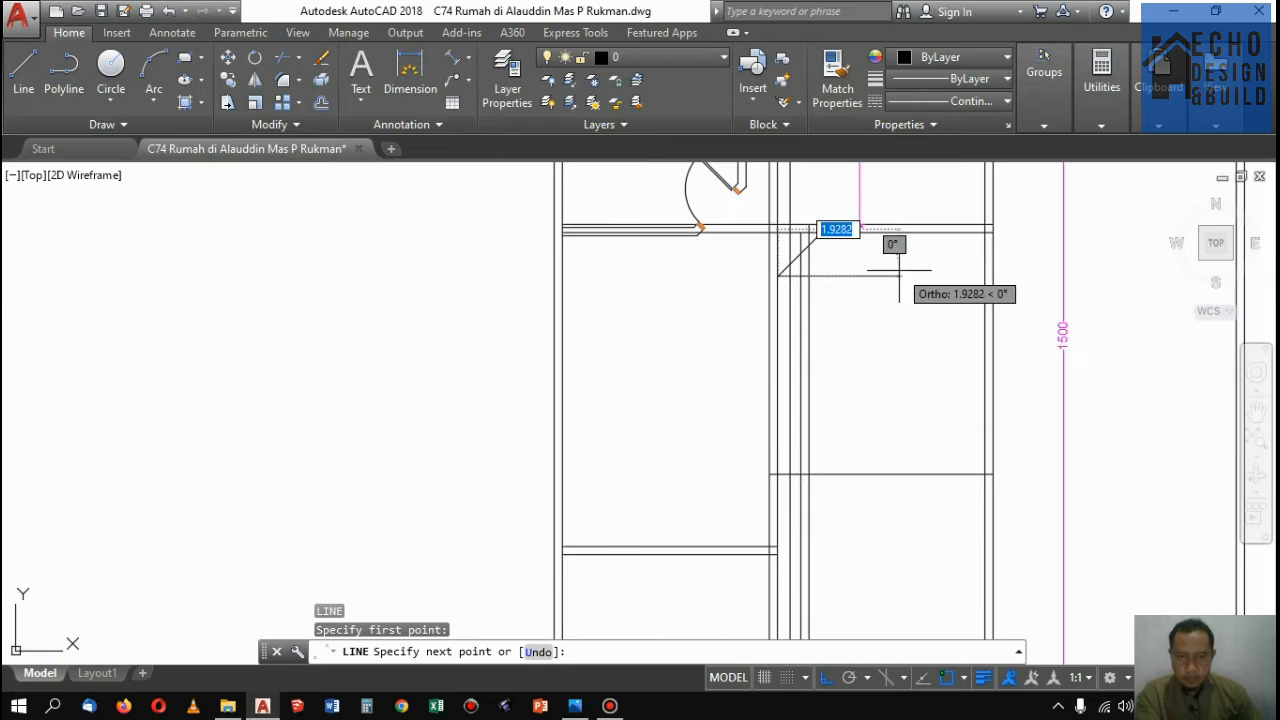
{"action": "left_click", "coordinate": [899, 270]}
{"action": "key", "text": "Return"}
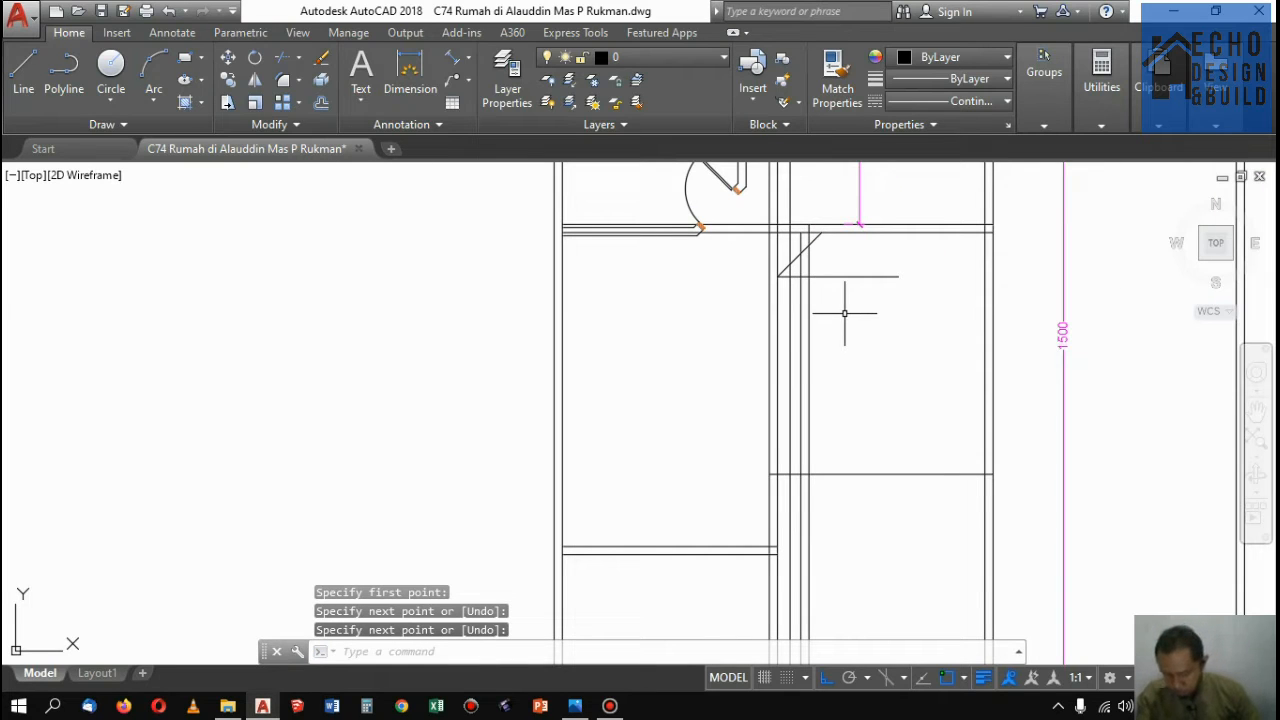
Offset the new horizontal line 1.45 downward
{"action": "type", "text": "o"}
{"action": "key", "text": "Return"}
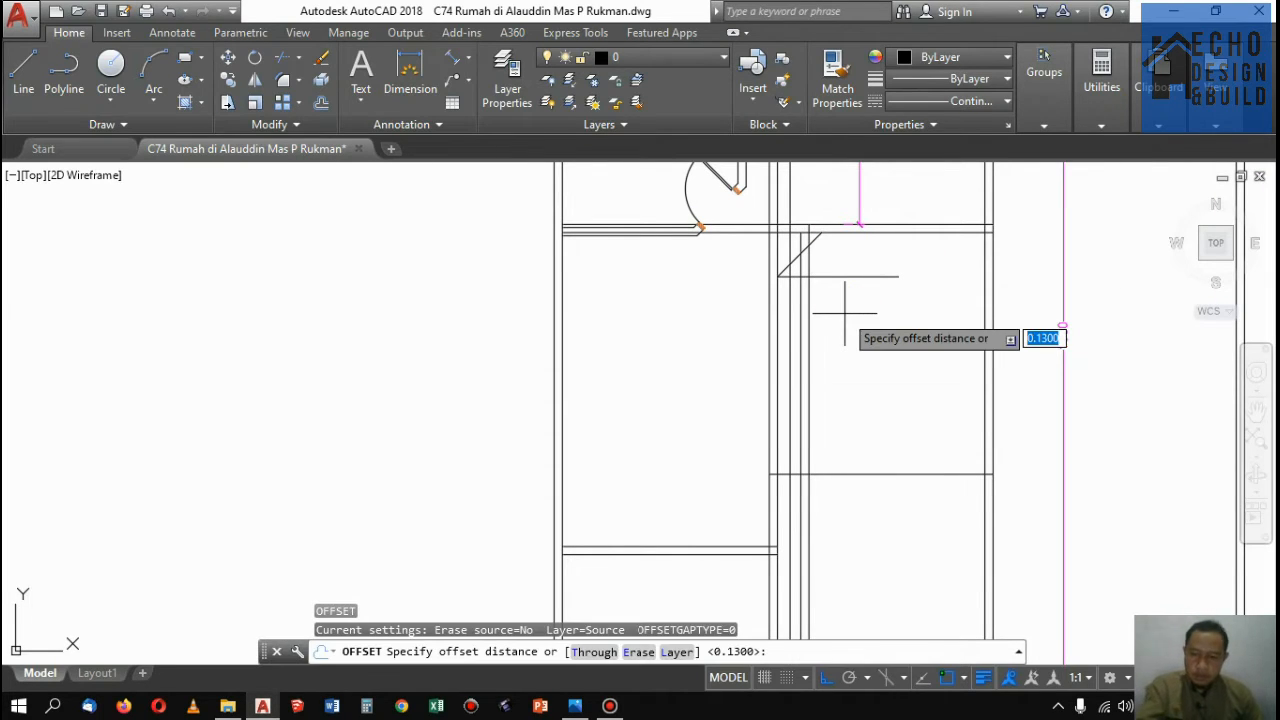
{"action": "key", "text": "Return"}
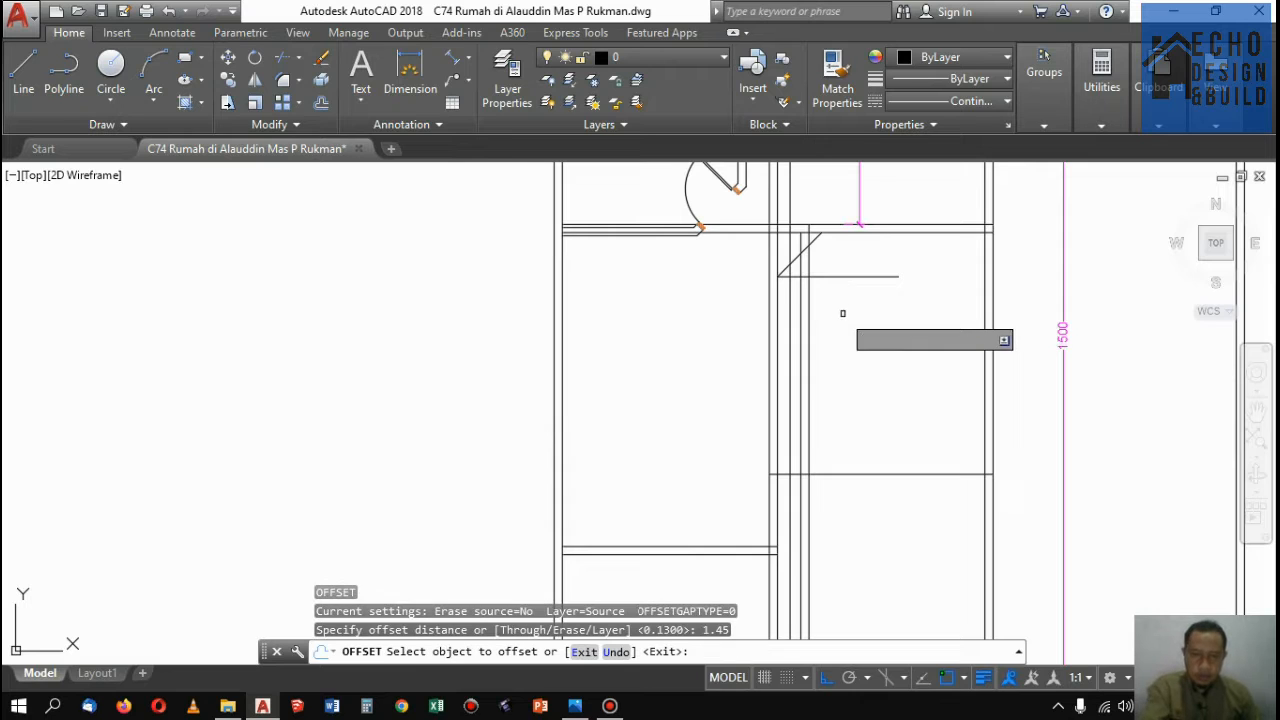
{"action": "left_click", "coordinate": [838, 277]}
{"action": "left_click", "coordinate": [846, 400]}
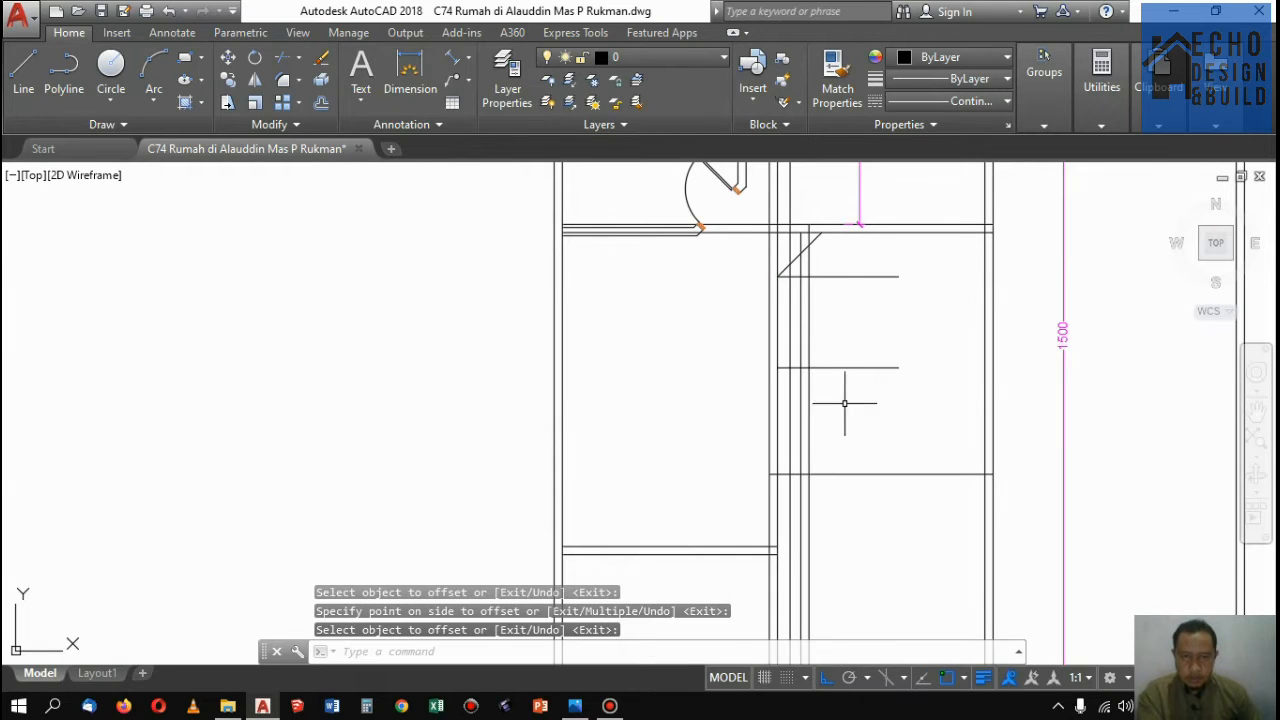
Extend the offset line's left end to the central wall's left line
{"action": "scroll", "coordinate": [842, 381], "scroll_direction": "up", "scroll_amount": 4}
{"action": "type", "text": "ex"}
{"action": "key", "text": "Return"}
{"action": "key", "text": "Return"}
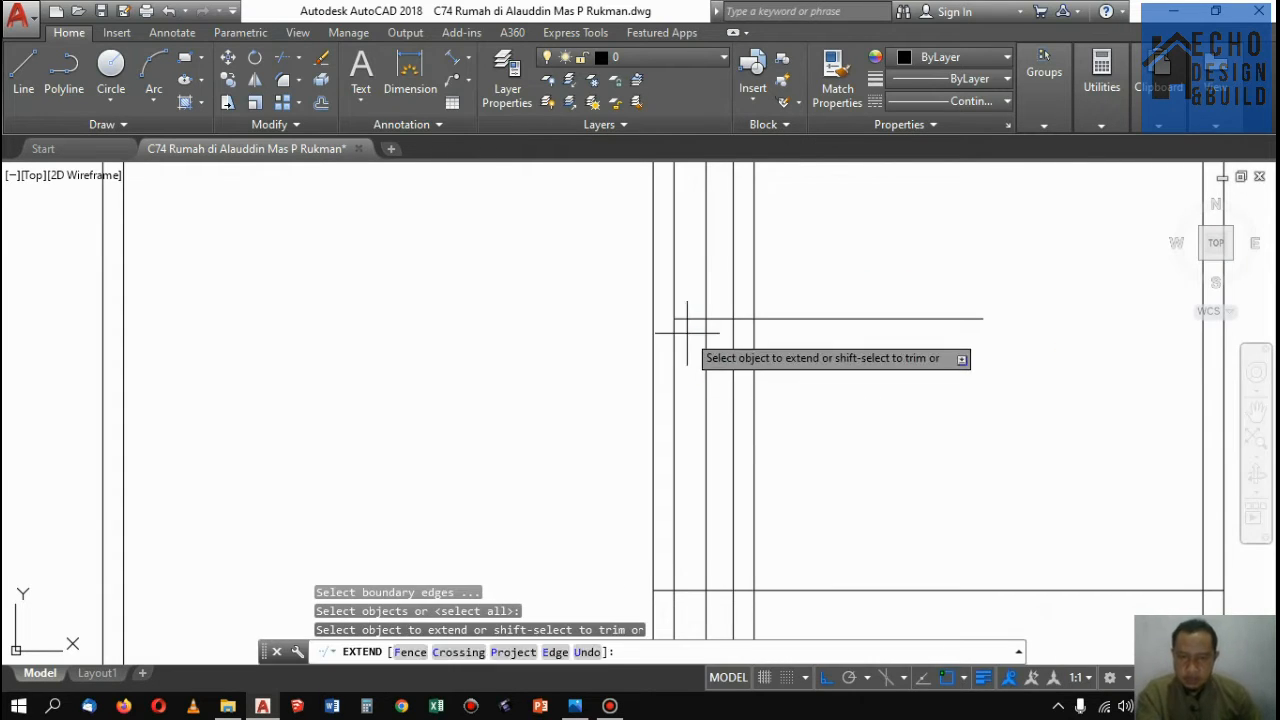
{"action": "left_click_drag", "start_coordinate": [700, 335], "coordinate": [686, 302]}
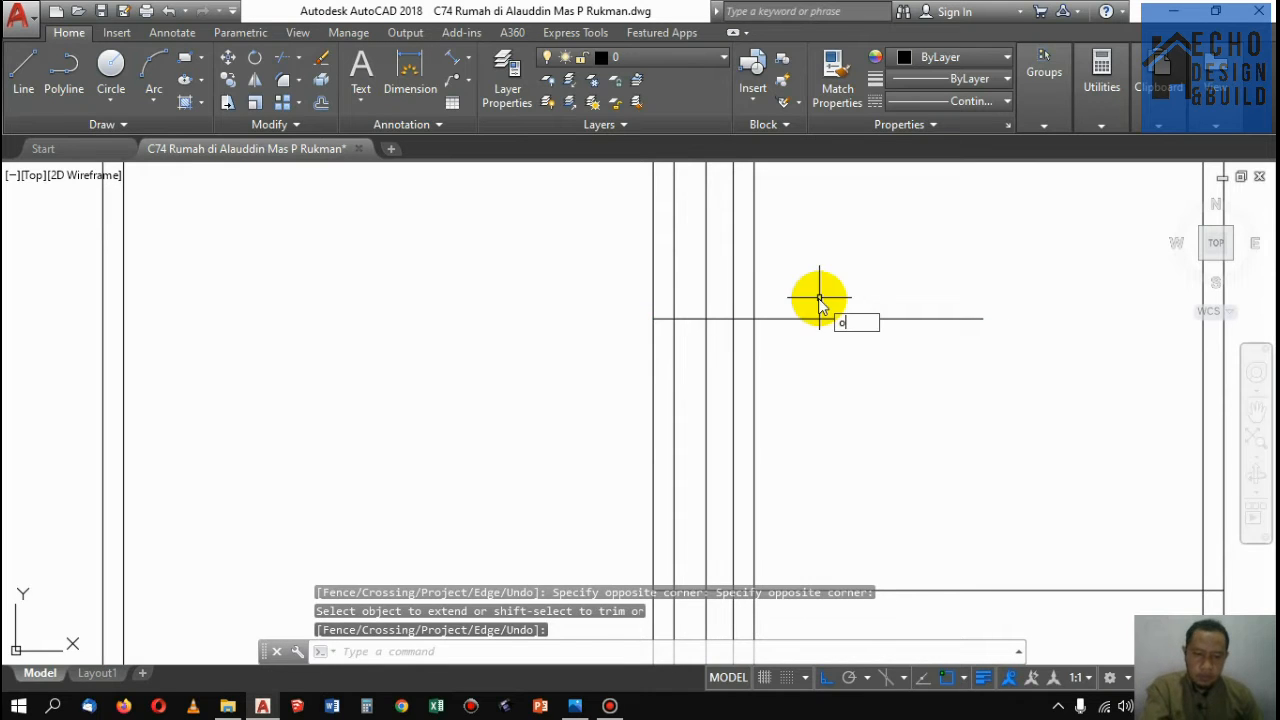
Offset the extended horizontal line 0.13 downward to form the wall thickness
{"action": "key", "text": "Return"}
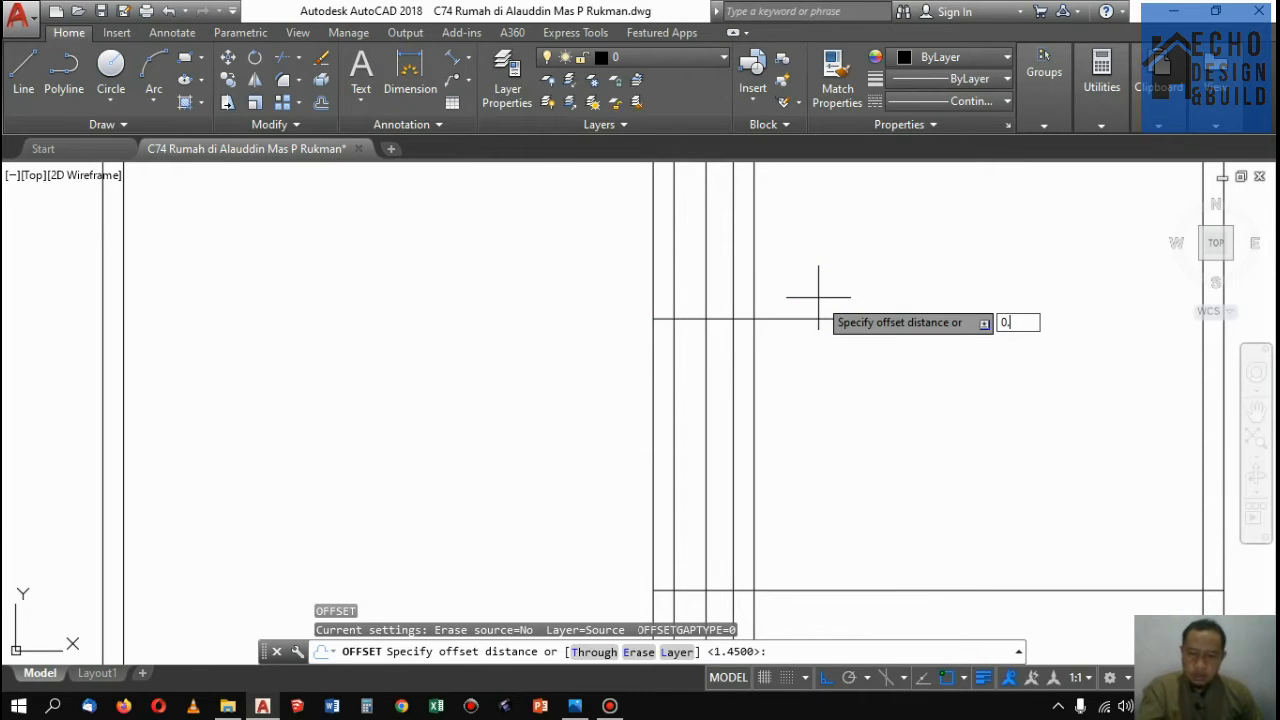
{"action": "type", "text": "0.13"}
{"action": "key", "text": "Return"}
{"action": "left_click", "coordinate": [813, 319]}
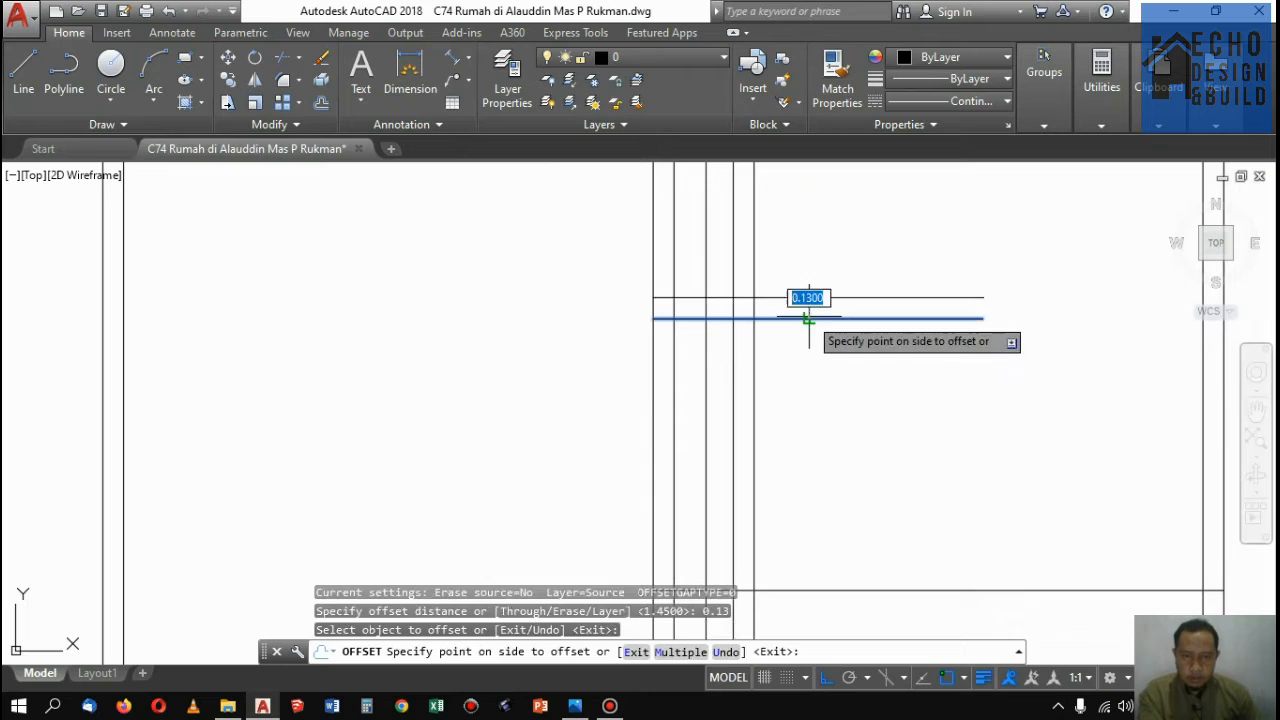
{"action": "left_click", "coordinate": [808, 334]}
{"action": "key", "text": "Return"}
Trim the two horizontal wall lines where they pass the right line of the neighbouring vertical wall
{"action": "type", "text": "tr"}
{"action": "key", "text": "Return"}
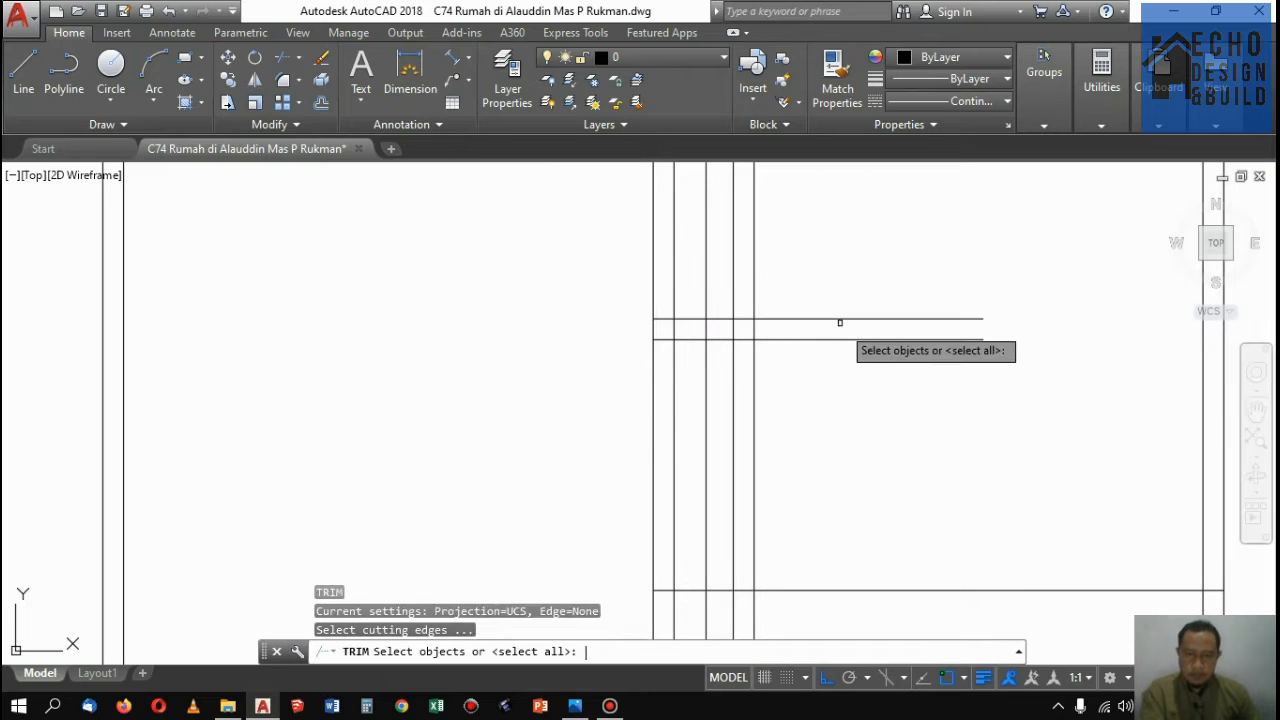
{"action": "key", "text": "Return"}
{"action": "left_click", "coordinate": [850, 358]}
{"action": "left_click", "coordinate": [828, 289]}
Erase the single vertical line running between the central wall and the neighbouring vertical wall
{"action": "left_click", "coordinate": [717, 274]}
{"action": "left_click", "coordinate": [698, 284]}
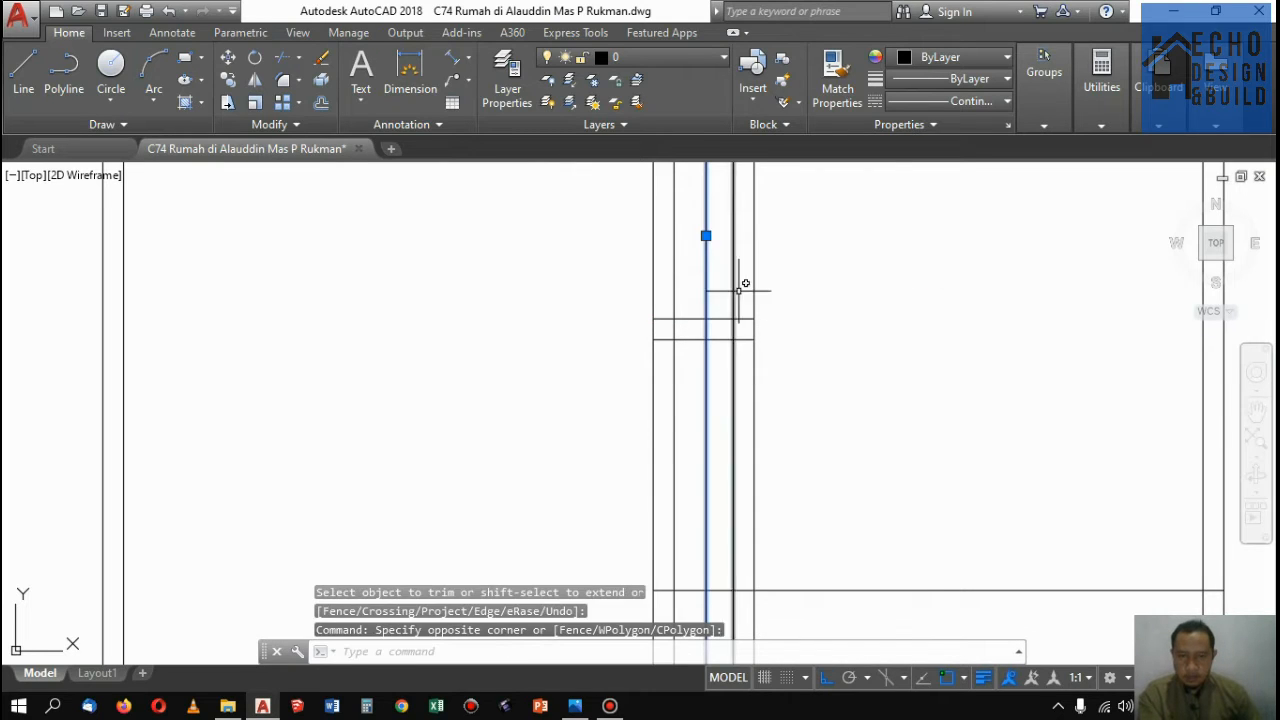
{"action": "scroll", "coordinate": [755, 320], "scroll_direction": "down", "scroll_amount": 5}
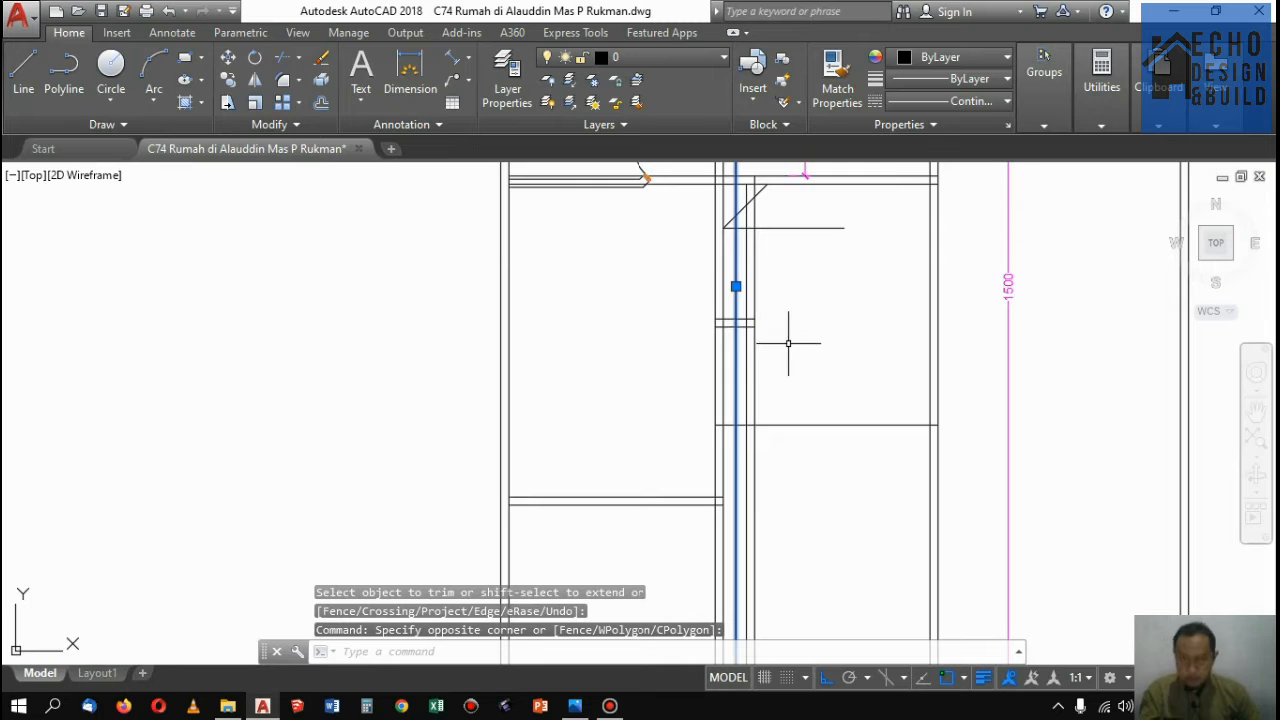
{"action": "scroll", "coordinate": [795, 320], "scroll_direction": "up", "scroll_amount": 4}
{"action": "scroll", "coordinate": [820, 285], "scroll_direction": "down", "scroll_amount": 4}
{"action": "key", "text": "Delete"}
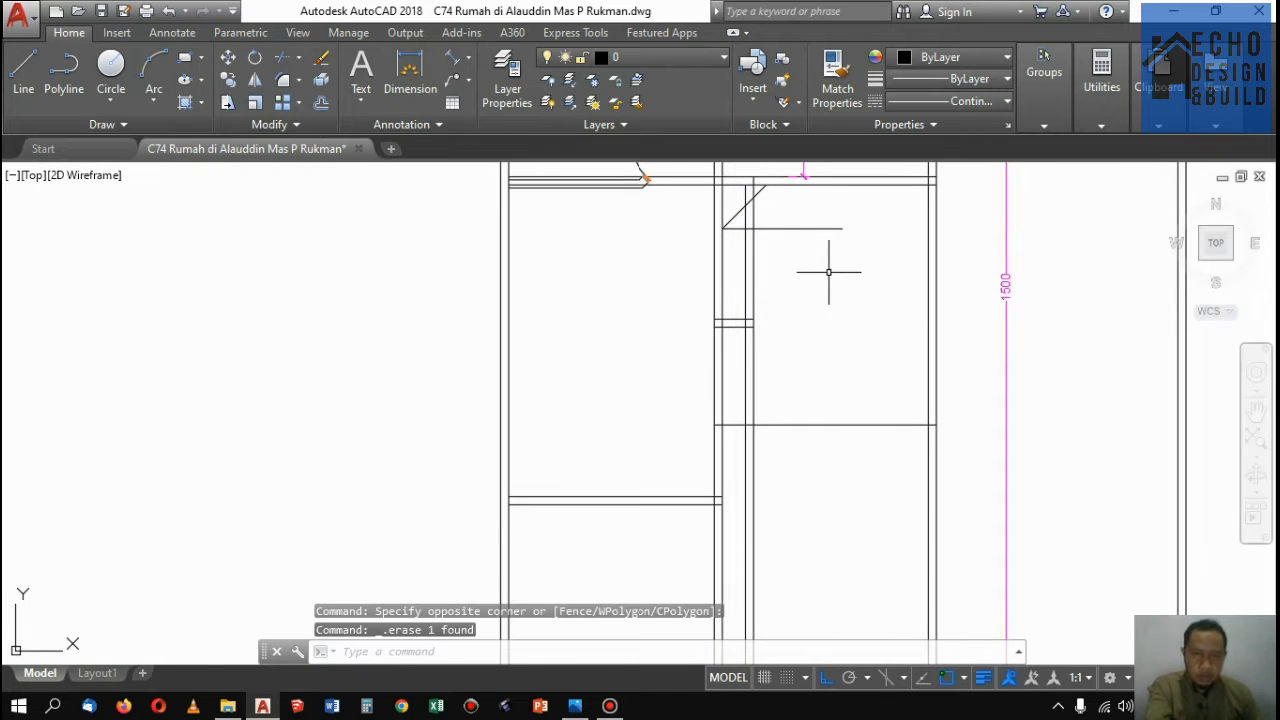
Offset the diagonal line 0.13 toward its upper-left side to form the angled wall's thickness
{"action": "middle_click_drag", "start_coordinate": [778, 275], "coordinate": [802, 377]}
{"action": "scroll", "coordinate": [761, 267], "scroll_direction": "up", "scroll_amount": 5}
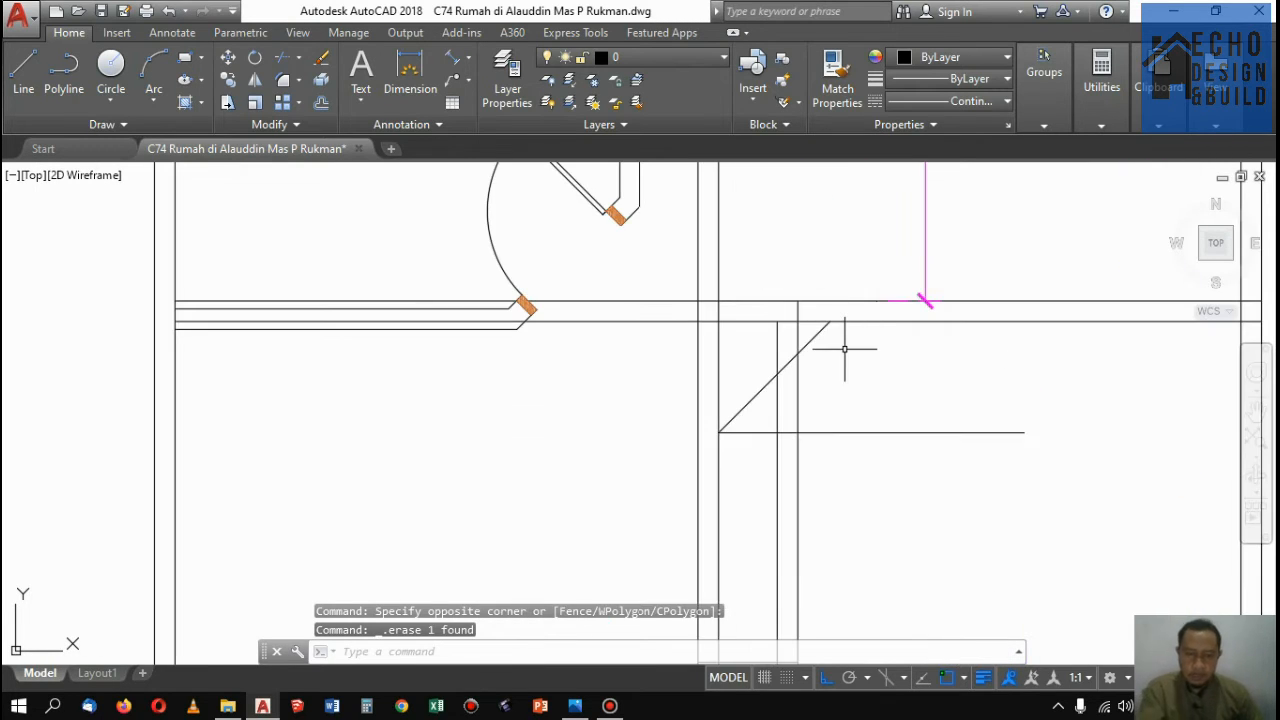
{"action": "key", "text": "Return"}
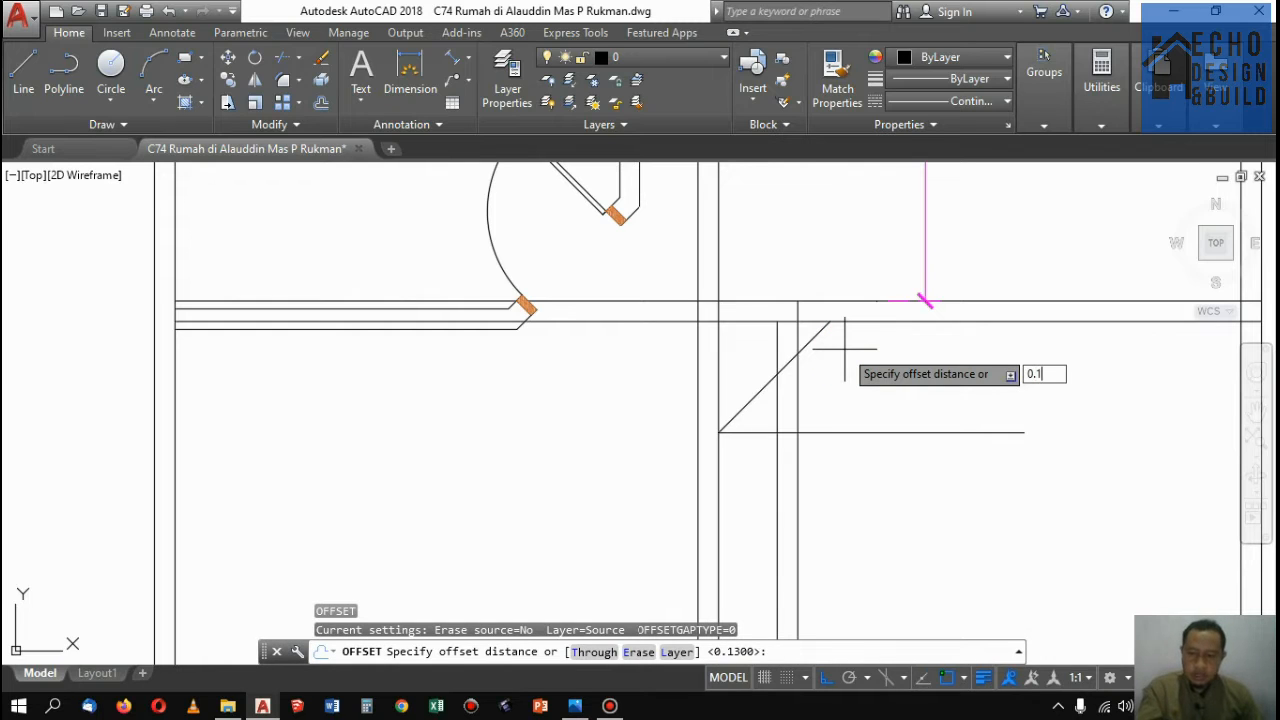
{"action": "key", "text": "Return"}
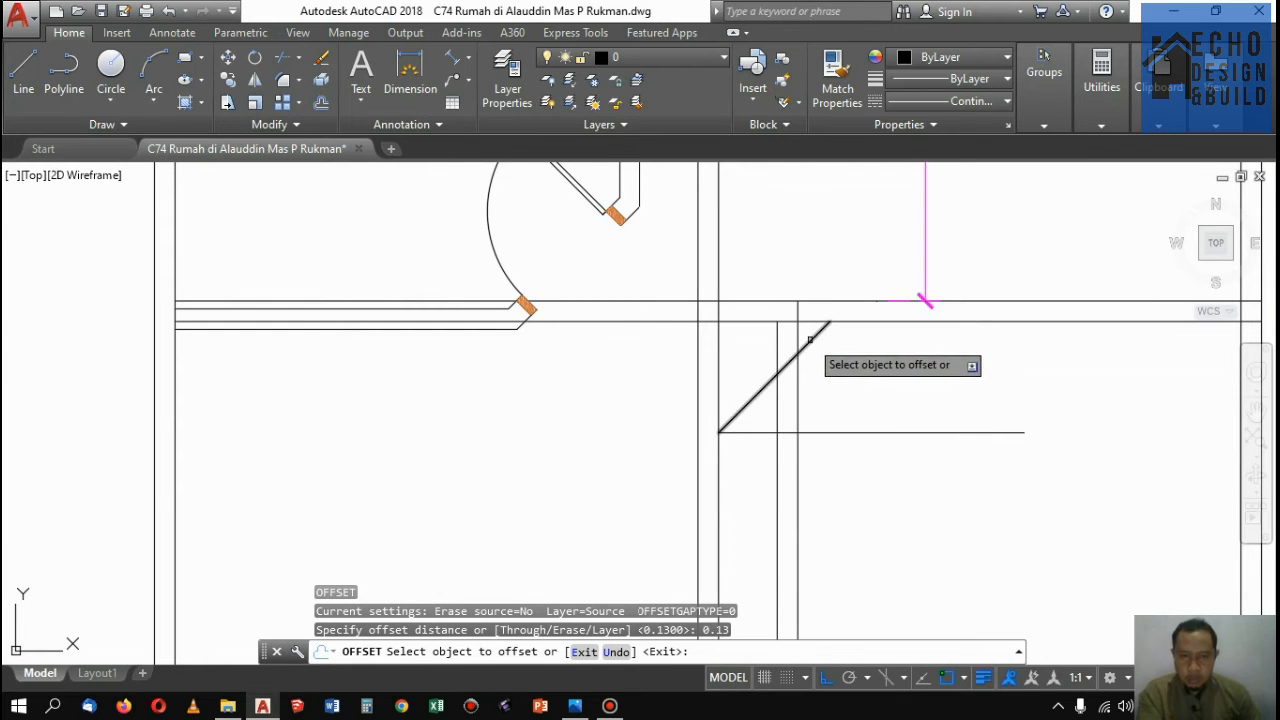
{"action": "left_click", "coordinate": [810, 340]}
{"action": "left_click", "coordinate": [760, 303]}
{"action": "scroll", "coordinate": [871, 291], "scroll_direction": "down", "scroll_amount": 2}
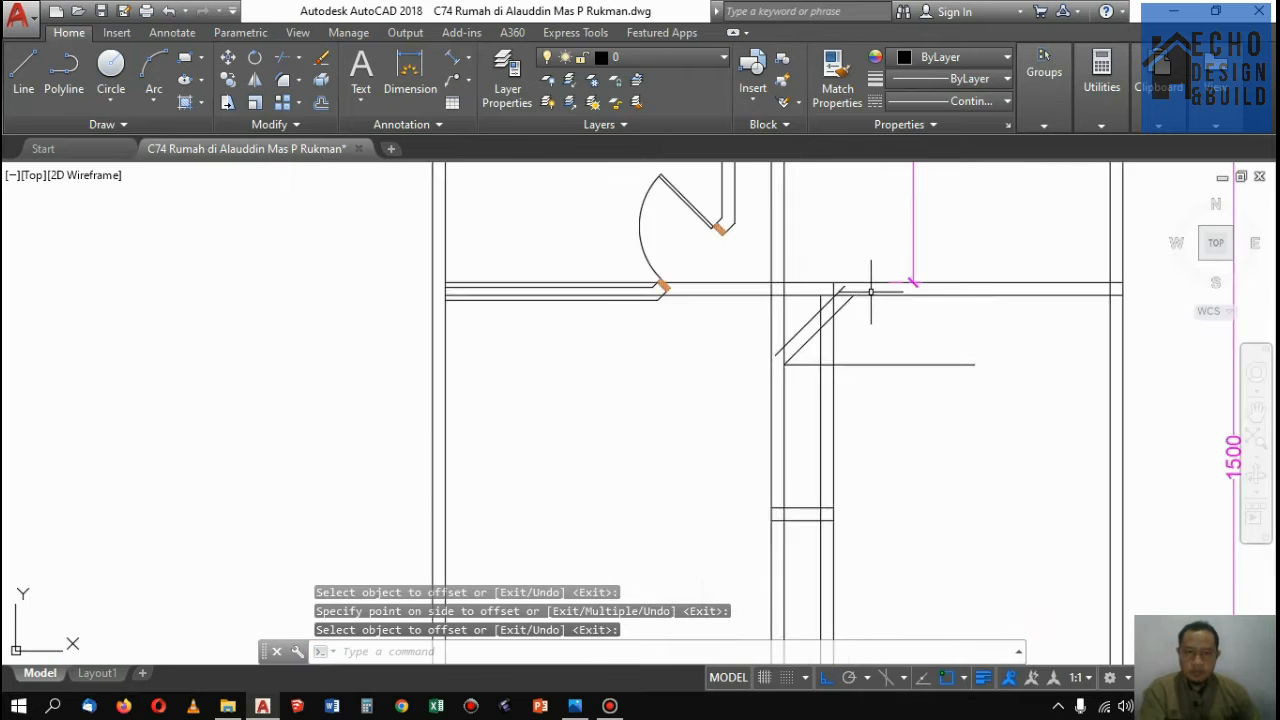
{"action": "scroll", "coordinate": [871, 291], "scroll_direction": "down", "scroll_amount": 2}
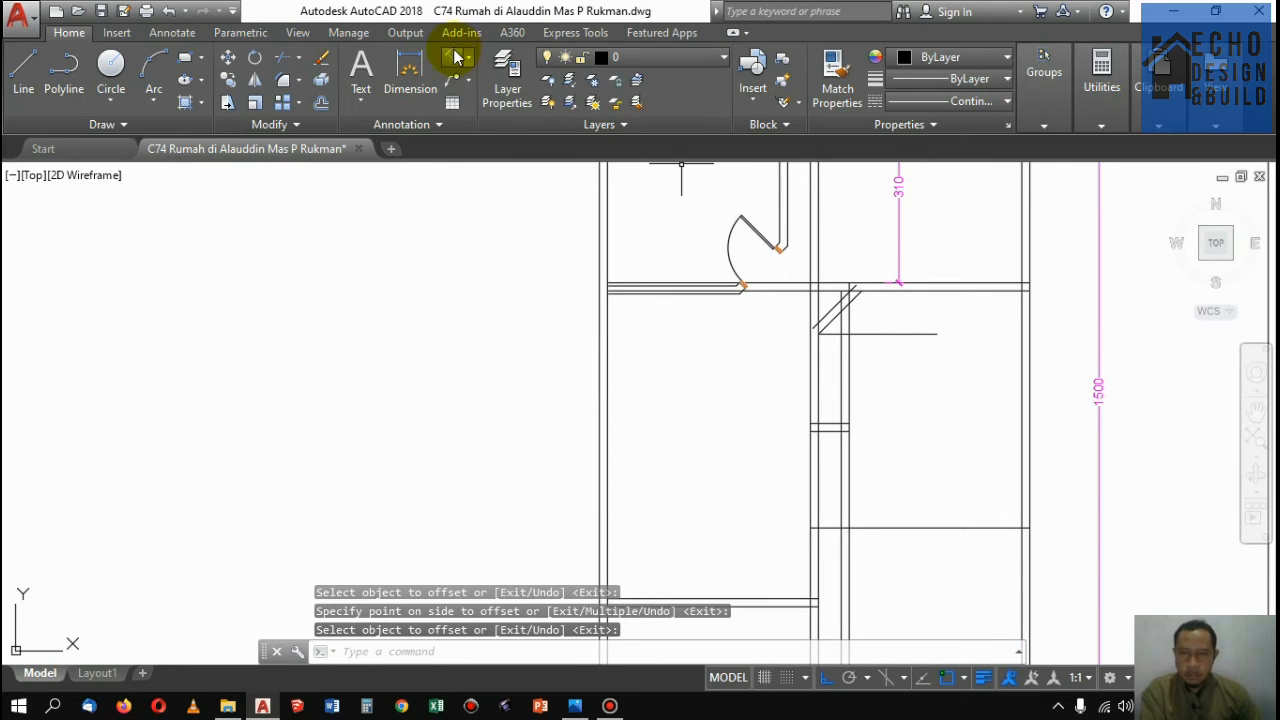
{"action": "left_click", "coordinate": [455, 57]}
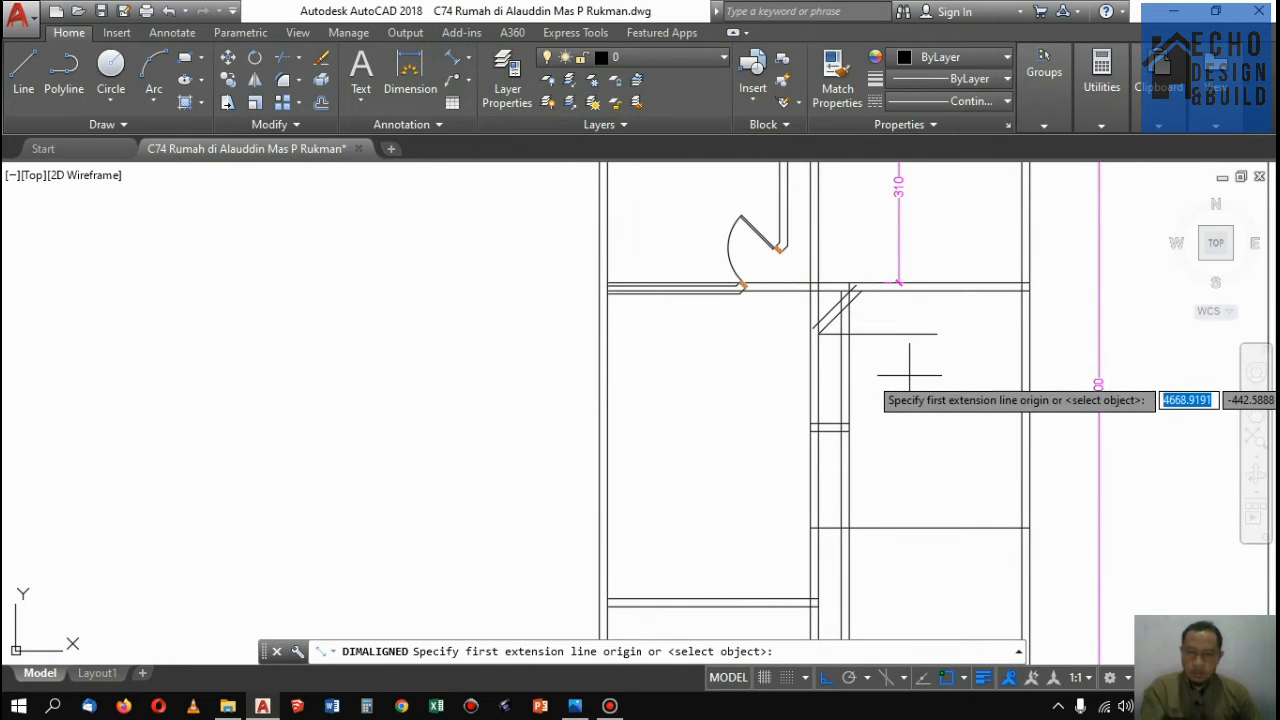
{"action": "key", "text": "Escape"}
{"action": "scroll", "coordinate": [837, 428], "scroll_direction": "up", "scroll_amount": 3}
{"action": "scroll", "coordinate": [837, 428], "scroll_direction": "down", "scroll_amount": 3}
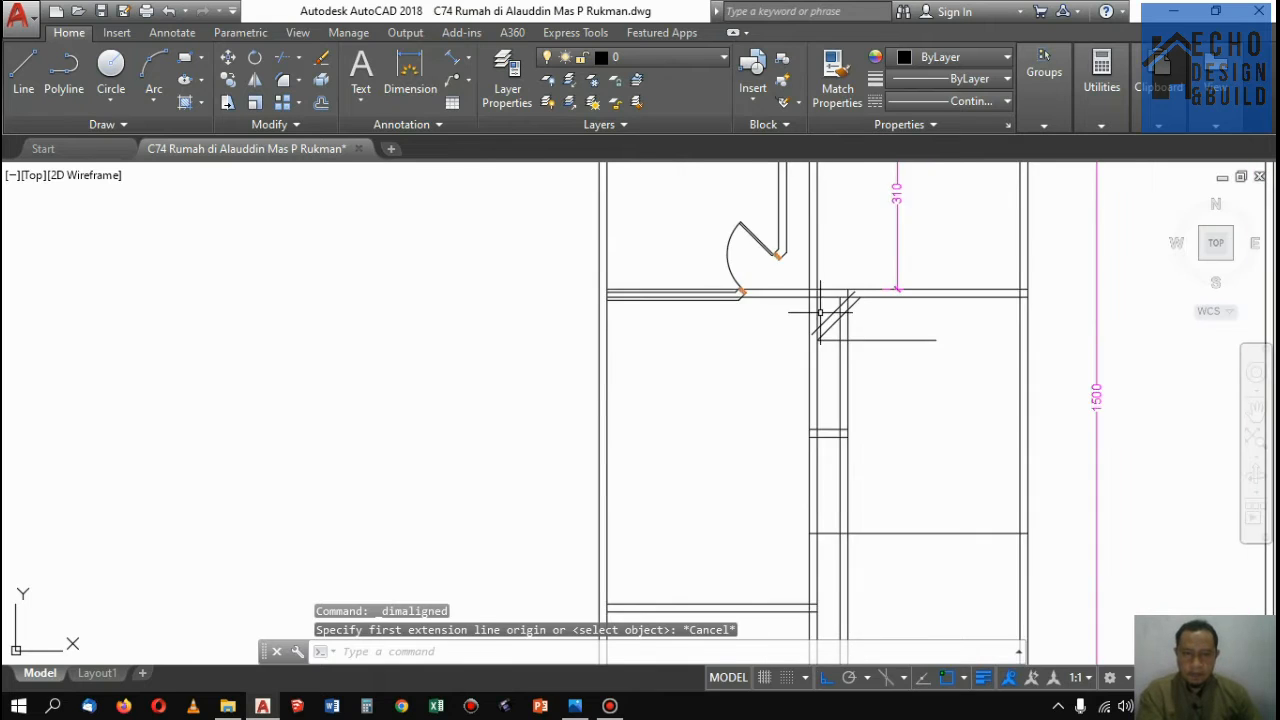
Trim the neighbouring vertical wall's two lines where they run above the short horizontal wall
{"action": "scroll", "coordinate": [821, 313], "scroll_direction": "up", "scroll_amount": 2}
{"action": "key", "text": "space"}
{"action": "scroll", "coordinate": [851, 515], "scroll_direction": "up", "scroll_amount": 5}
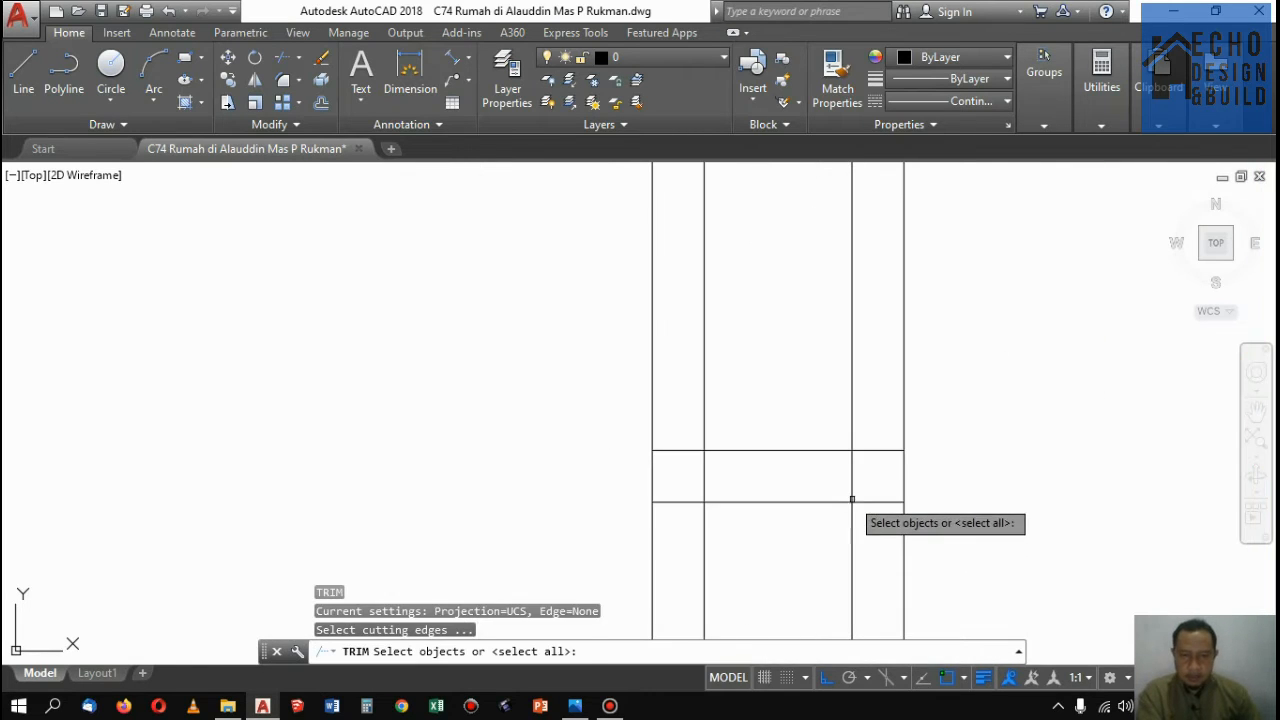
{"action": "left_click", "coordinate": [834, 467]}
{"action": "left_click", "coordinate": [829, 391]}
{"action": "key", "text": "space"}
{"action": "left_click", "coordinate": [954, 381]}
{"action": "left_click", "coordinate": [849, 346]}
{"action": "scroll", "coordinate": [817, 400], "scroll_direction": "down", "scroll_amount": 3}
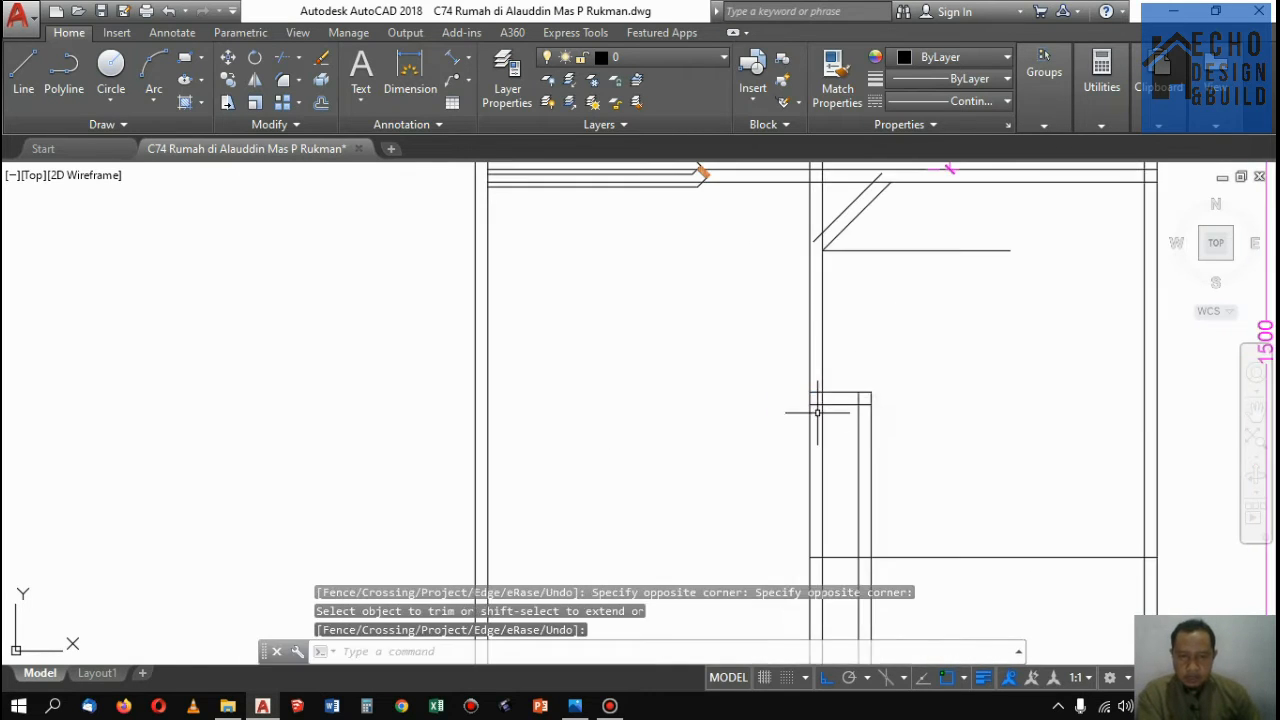
Trim the central wall's two vertical lines below the lower line of the short horizontal wall
{"action": "scroll", "coordinate": [874, 380], "scroll_direction": "up", "scroll_amount": 3}
{"action": "key", "text": "space"}
{"action": "key", "text": "space"}
{"action": "left_click", "coordinate": [876, 349]}
{"action": "left_click", "coordinate": [863, 435]}
{"action": "key", "text": "space"}
{"action": "left_click", "coordinate": [863, 435]}
{"action": "left_click", "coordinate": [769, 407]}
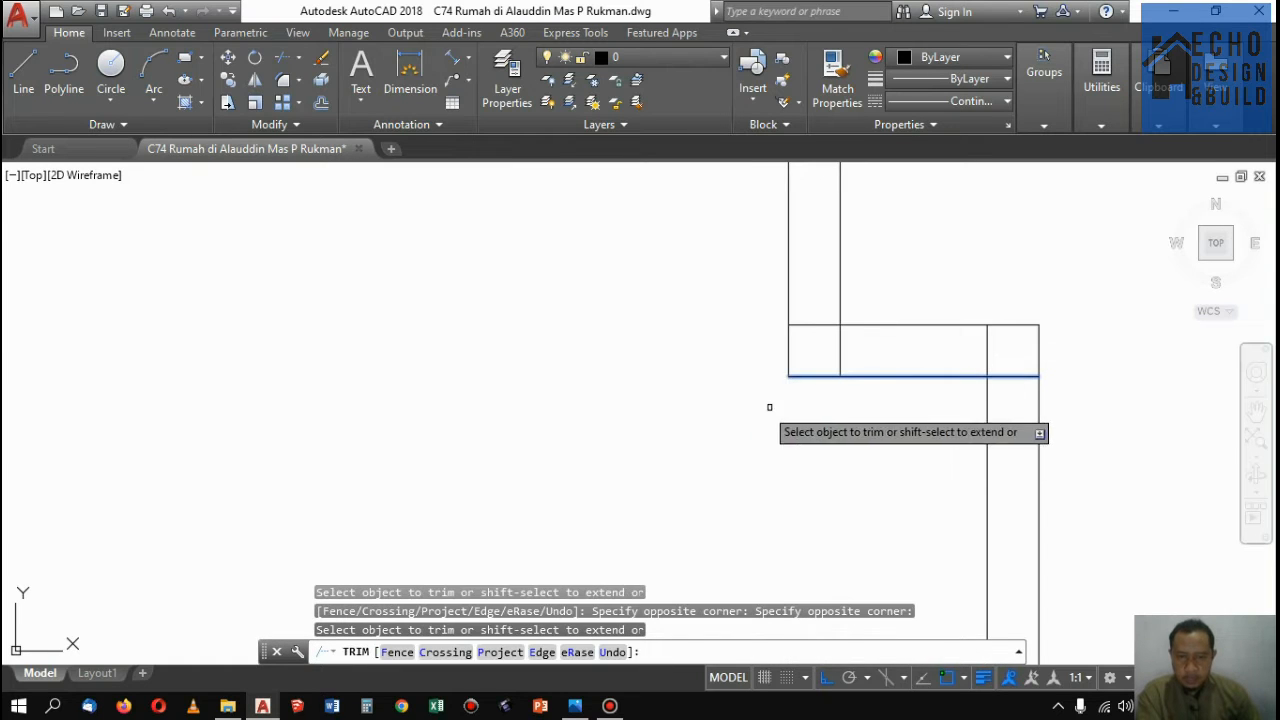
{"action": "scroll", "coordinate": [822, 382], "scroll_direction": "down", "scroll_amount": 4}
{"action": "key", "text": "space"}
Add an aligned dimension from the angled wall's lower end to the top of the short horizontal wall
{"action": "middle_click_drag", "start_coordinate": [884, 268], "coordinate": [914, 358]}
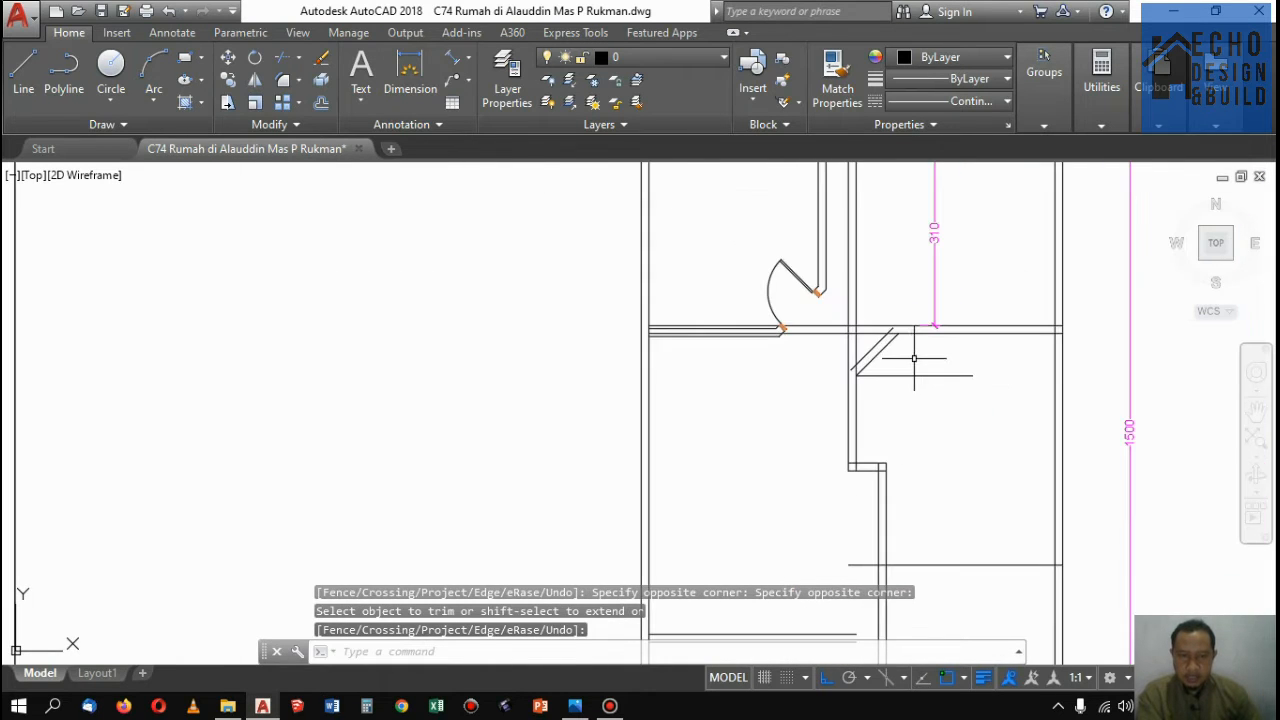
{"action": "scroll", "coordinate": [900, 383], "scroll_direction": "down", "scroll_amount": 2}
{"action": "scroll", "coordinate": [914, 434], "scroll_direction": "up", "scroll_amount": 5}
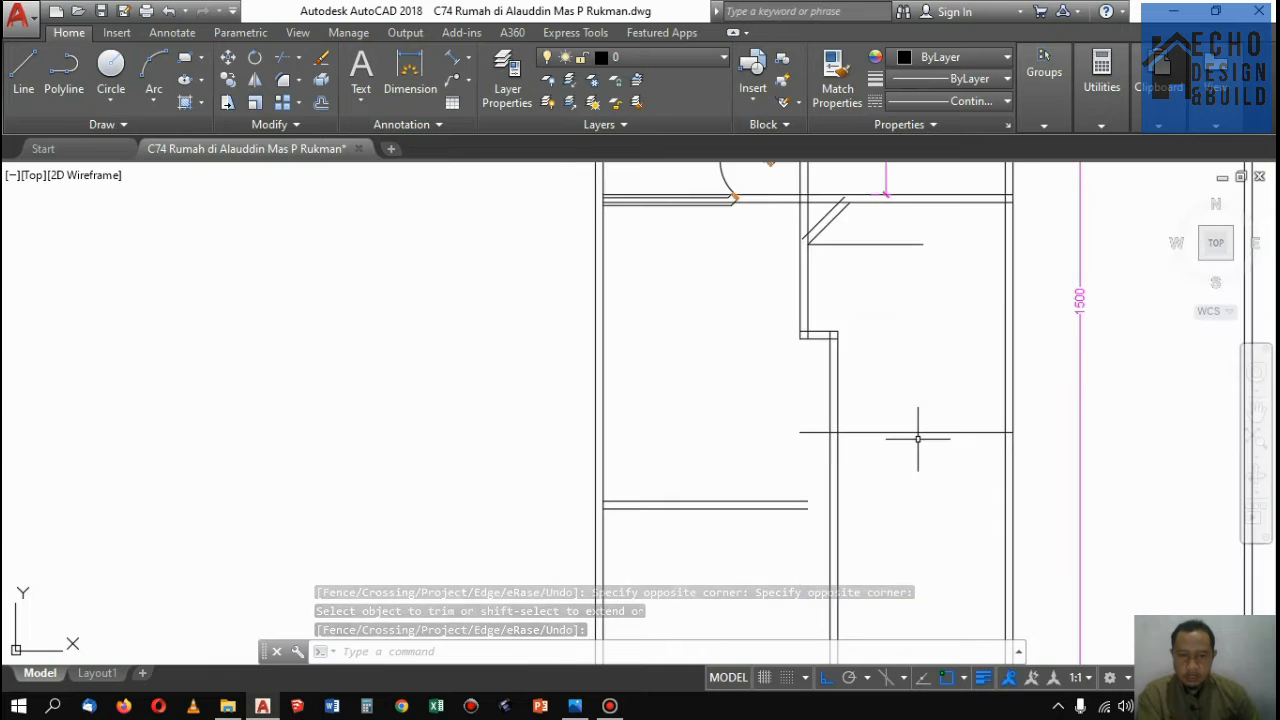
{"action": "scroll", "coordinate": [914, 434], "scroll_direction": "down", "scroll_amount": 5}
{"action": "scroll", "coordinate": [914, 320], "scroll_direction": "up", "scroll_amount": 3}
{"action": "left_click", "coordinate": [414, 70]}
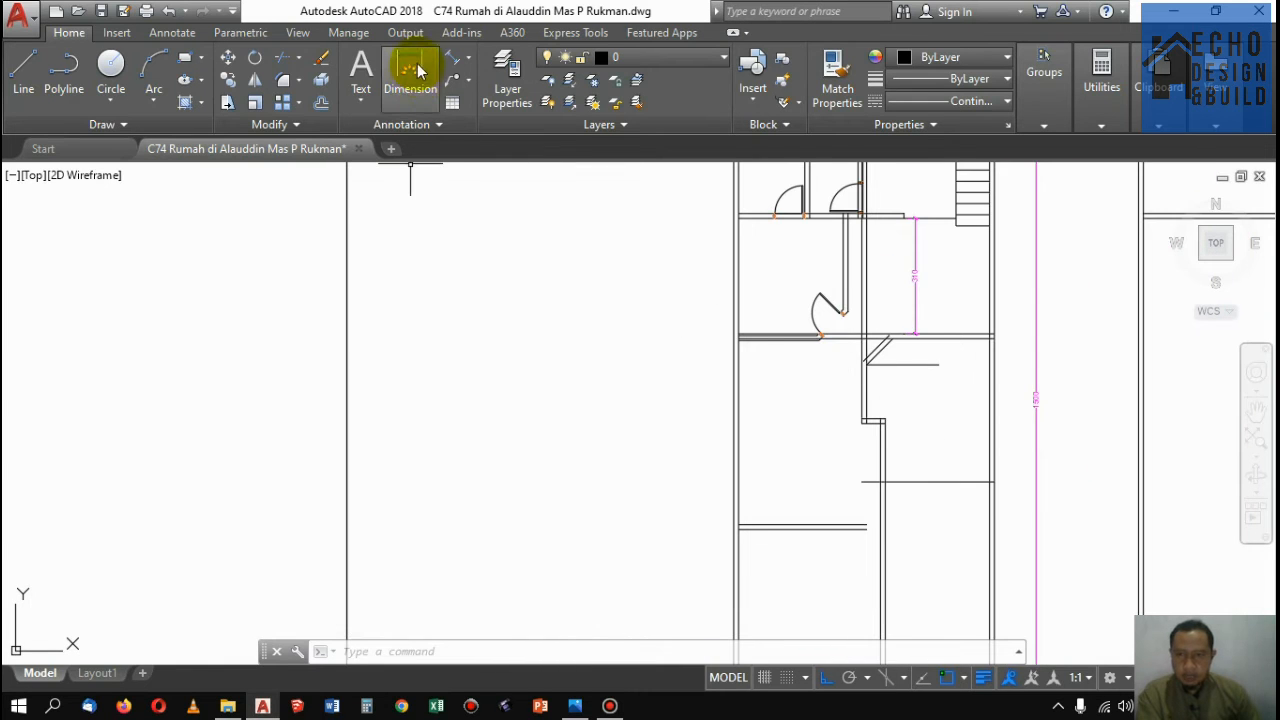
{"action": "scroll", "coordinate": [860, 360], "scroll_direction": "up", "scroll_amount": 3}
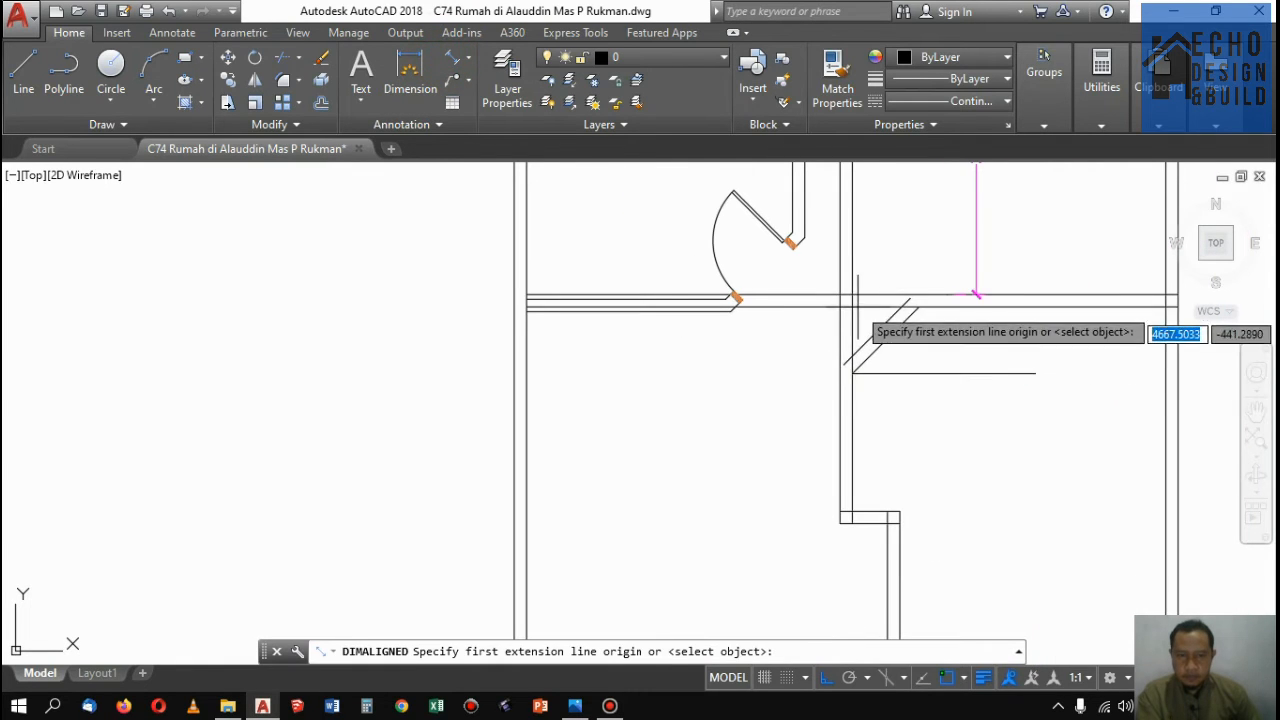
{"action": "left_click", "coordinate": [851, 371]}
{"action": "left_click", "coordinate": [851, 513]}
{"action": "left_click", "coordinate": [946, 420]}
{"action": "scroll", "coordinate": [923, 396], "scroll_direction": "down", "scroll_amount": 5}
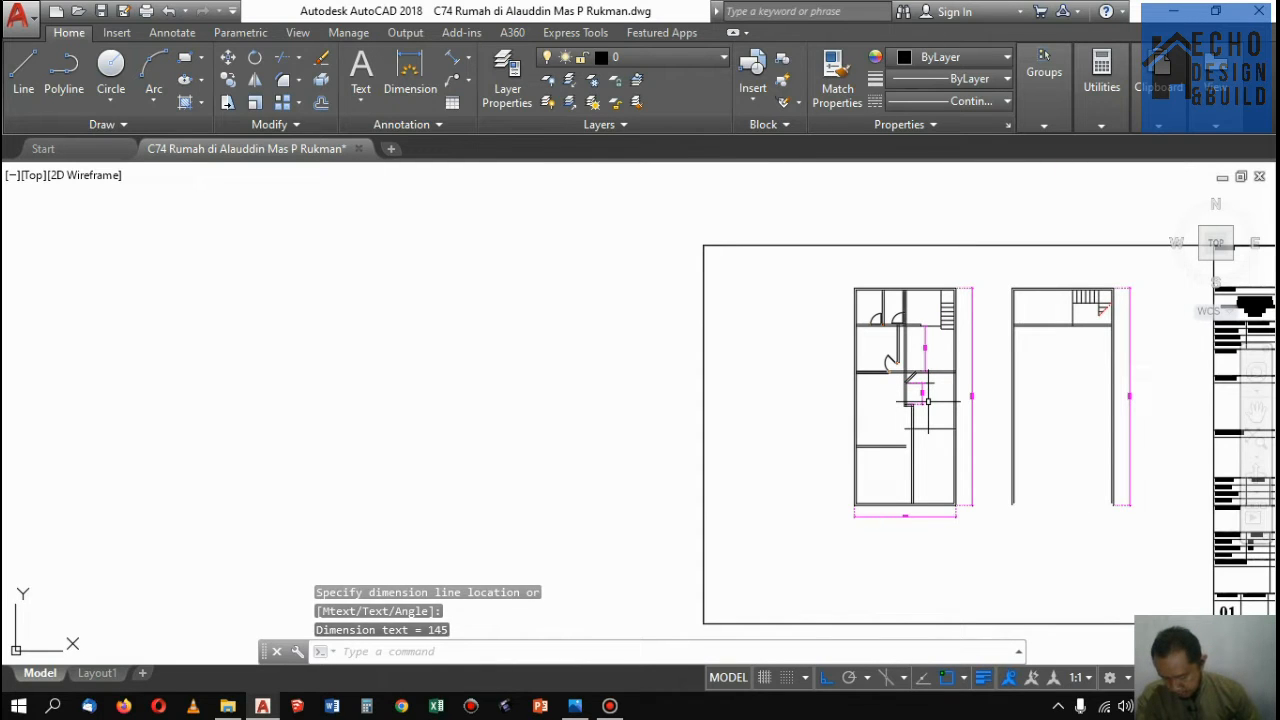
Measure the vertical distance from the short wall's upper outer corner to the single horizontal line below it
{"action": "scroll", "coordinate": [928, 400], "scroll_direction": "up", "scroll_amount": 6}
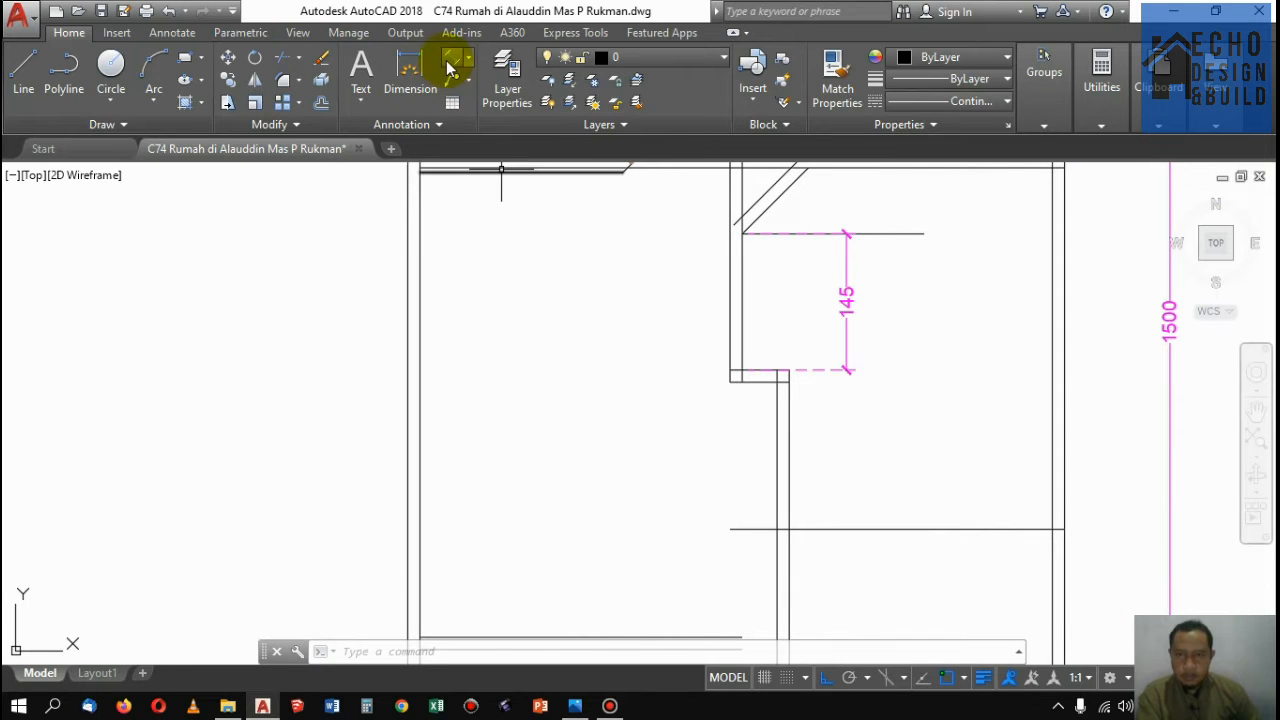
{"action": "left_click", "coordinate": [450, 66]}
{"action": "scroll", "coordinate": [755, 340], "scroll_direction": "up", "scroll_amount": 2}
{"action": "left_click", "coordinate": [737, 354]}
{"action": "scroll", "coordinate": [750, 400], "scroll_direction": "down", "scroll_amount": 2}
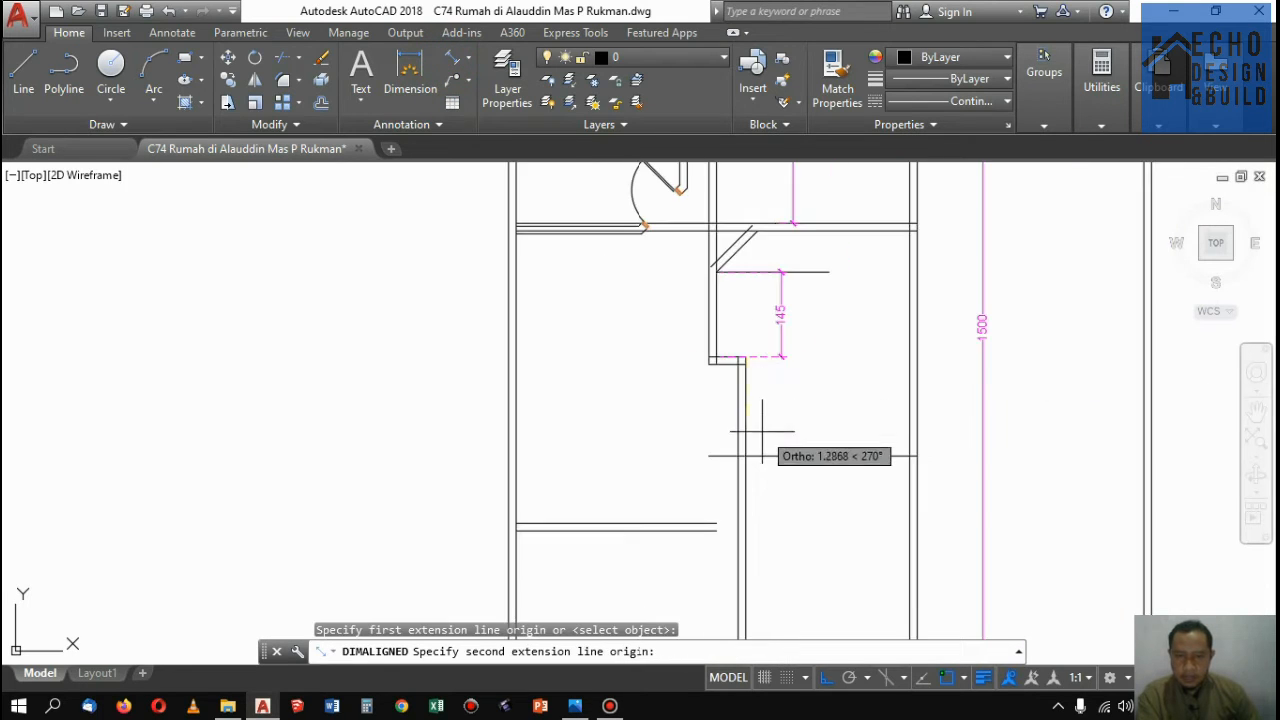
{"action": "scroll", "coordinate": [762, 431], "scroll_direction": "up", "scroll_amount": 2}
{"action": "left_click", "coordinate": [744, 456]}
{"action": "scroll", "coordinate": [819, 289], "scroll_direction": "down", "scroll_amount": 2}
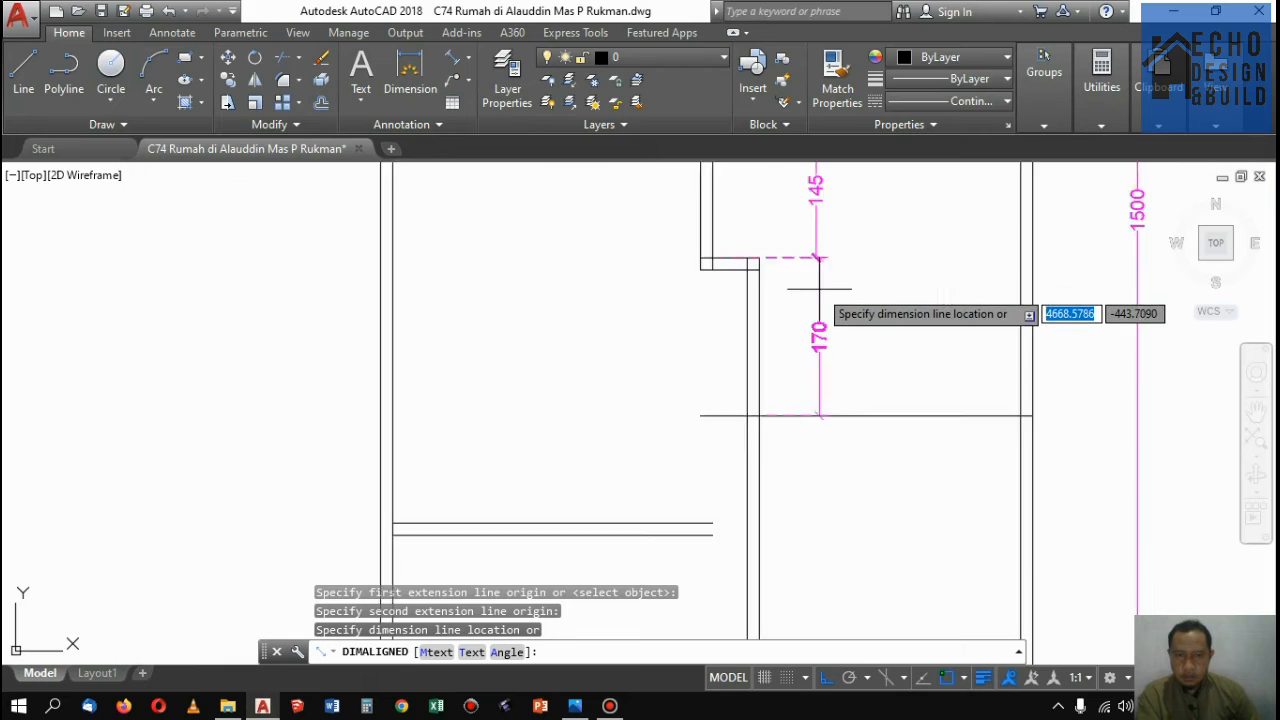
{"action": "key", "text": "Escape"}
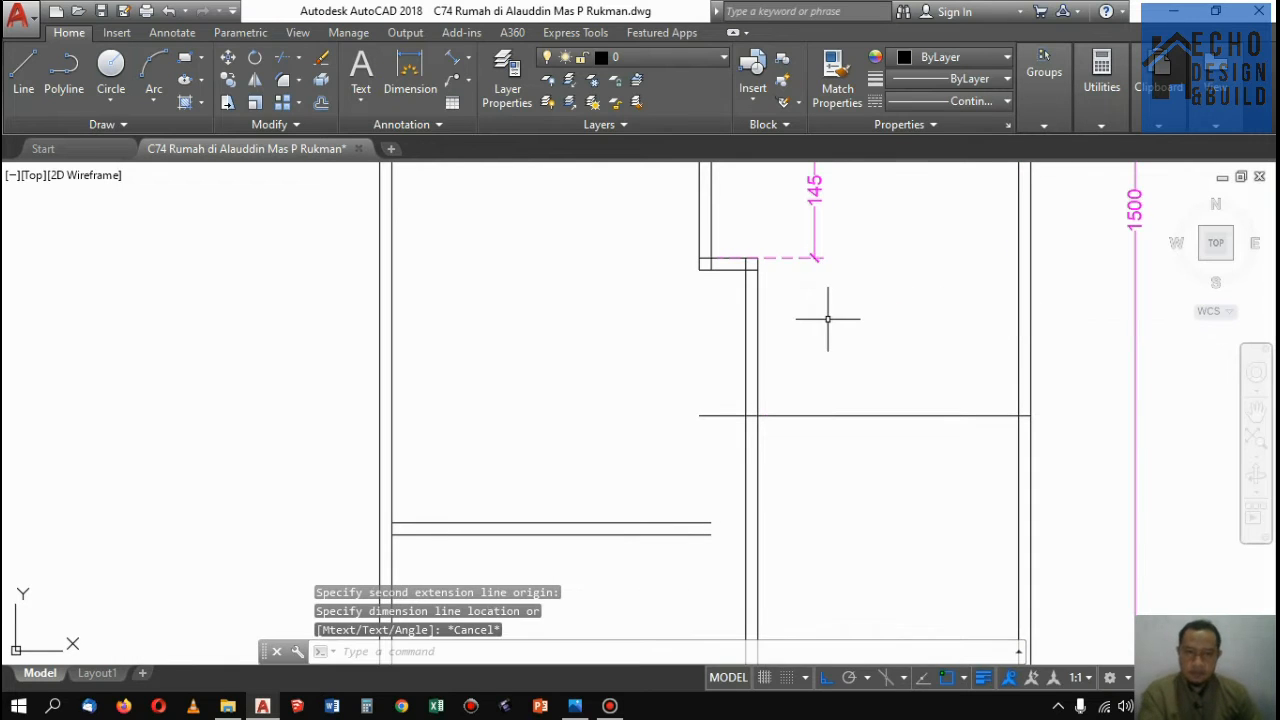
Erase the single horizontal line crossing the room below the short horizontal wall
{"action": "scroll", "coordinate": [828, 320], "scroll_direction": "down", "scroll_amount": 2}
{"action": "scroll", "coordinate": [806, 411], "scroll_direction": "up", "scroll_amount": 2}
{"action": "left_click", "coordinate": [818, 437]}
{"action": "left_click", "coordinate": [831, 446]}
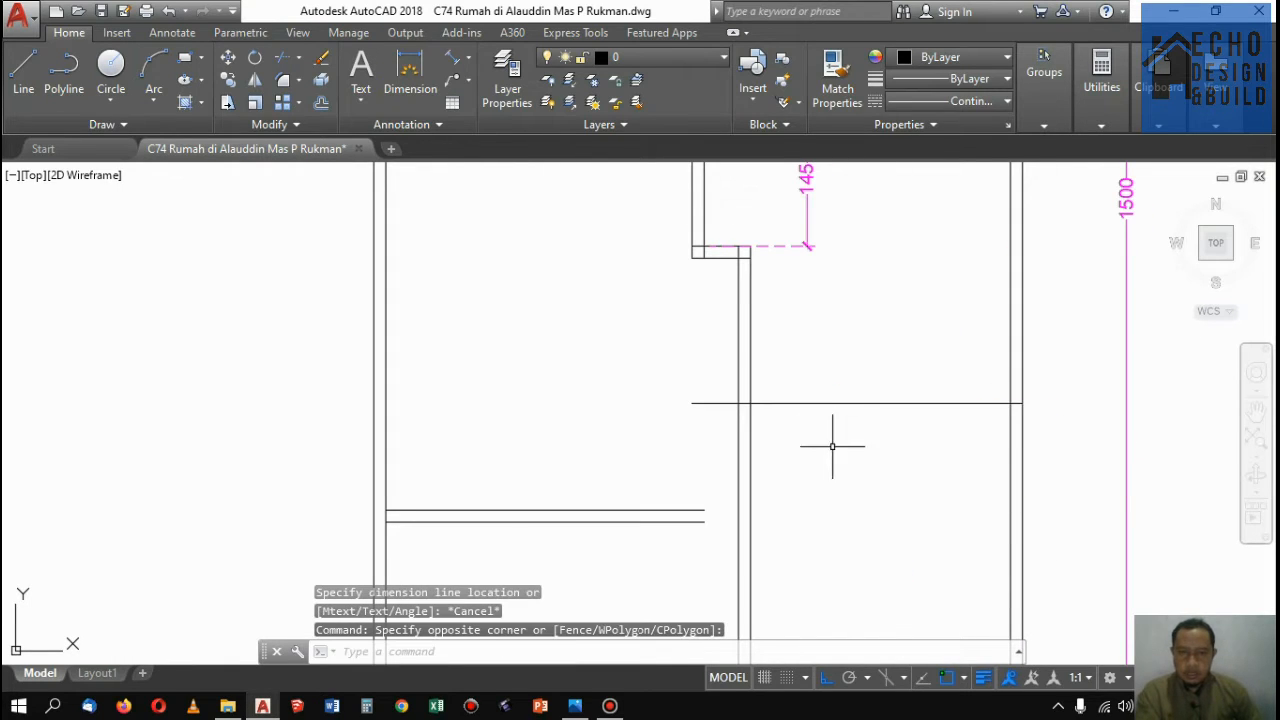
{"action": "left_click", "coordinate": [836, 398]}
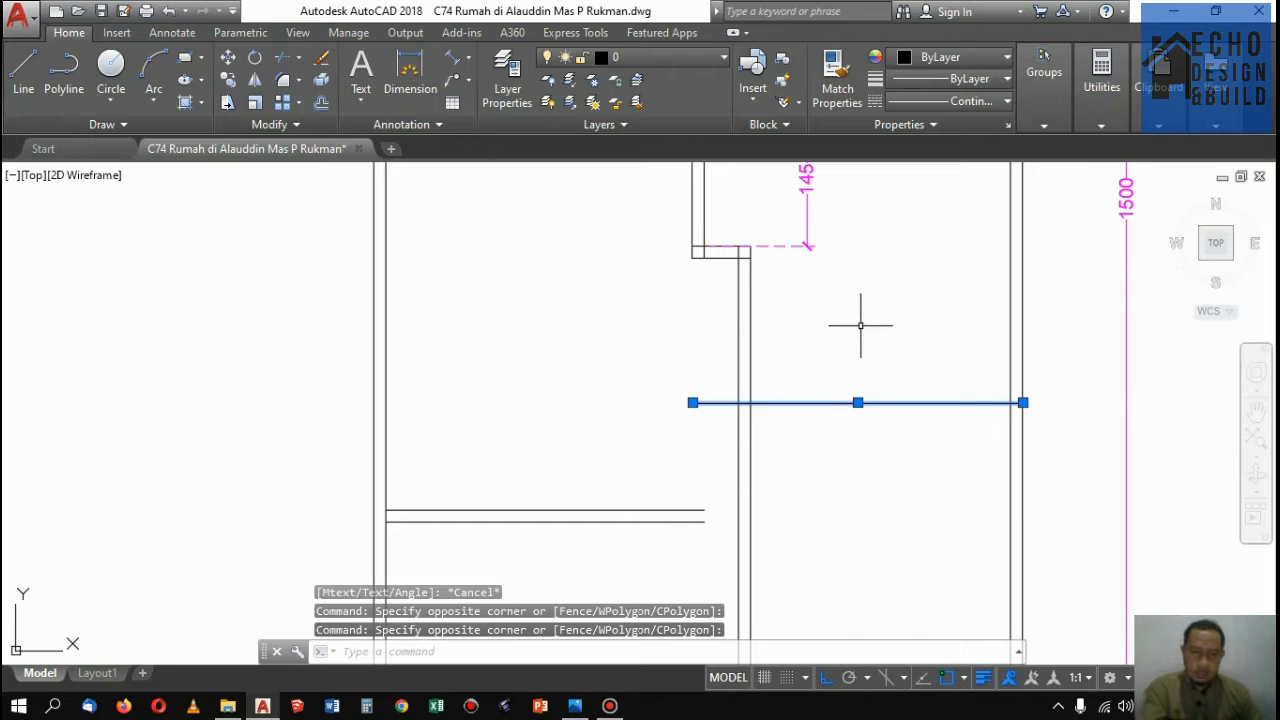
{"action": "key", "text": "Delete"}
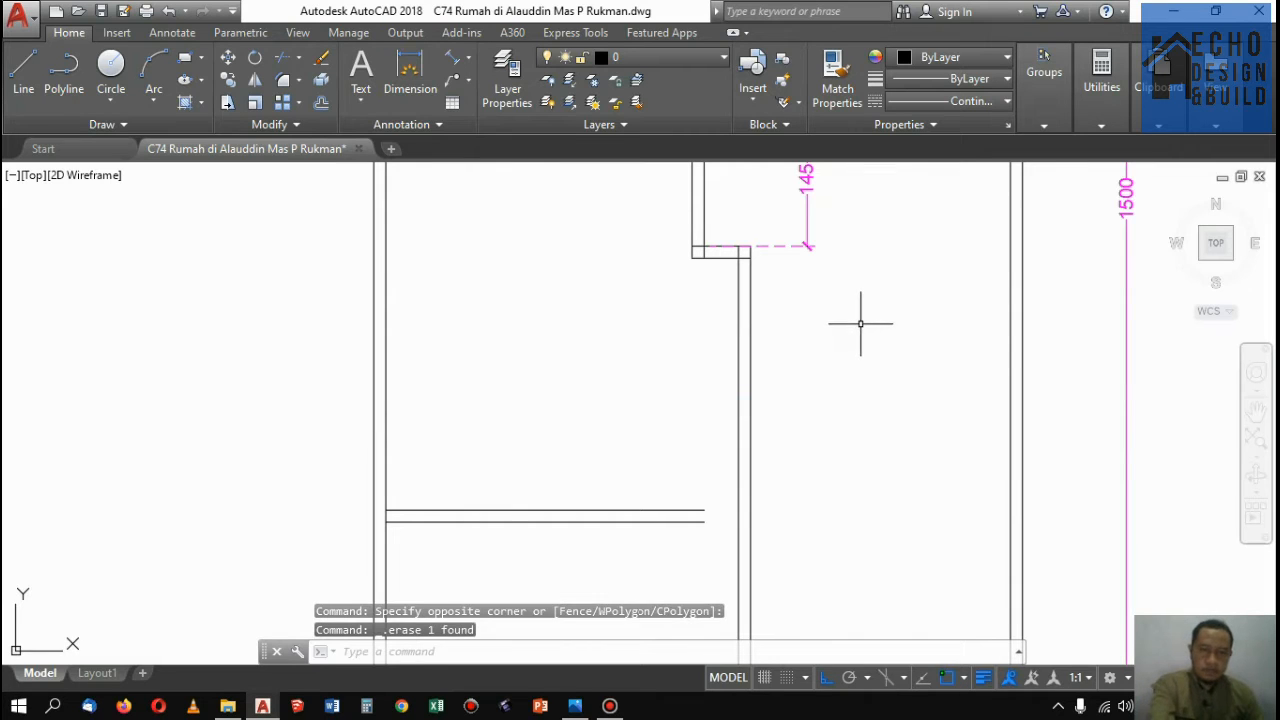
Copy the upper line of the short horizontal wall 1.8 straight down
{"action": "left_click", "coordinate": [699, 247]}
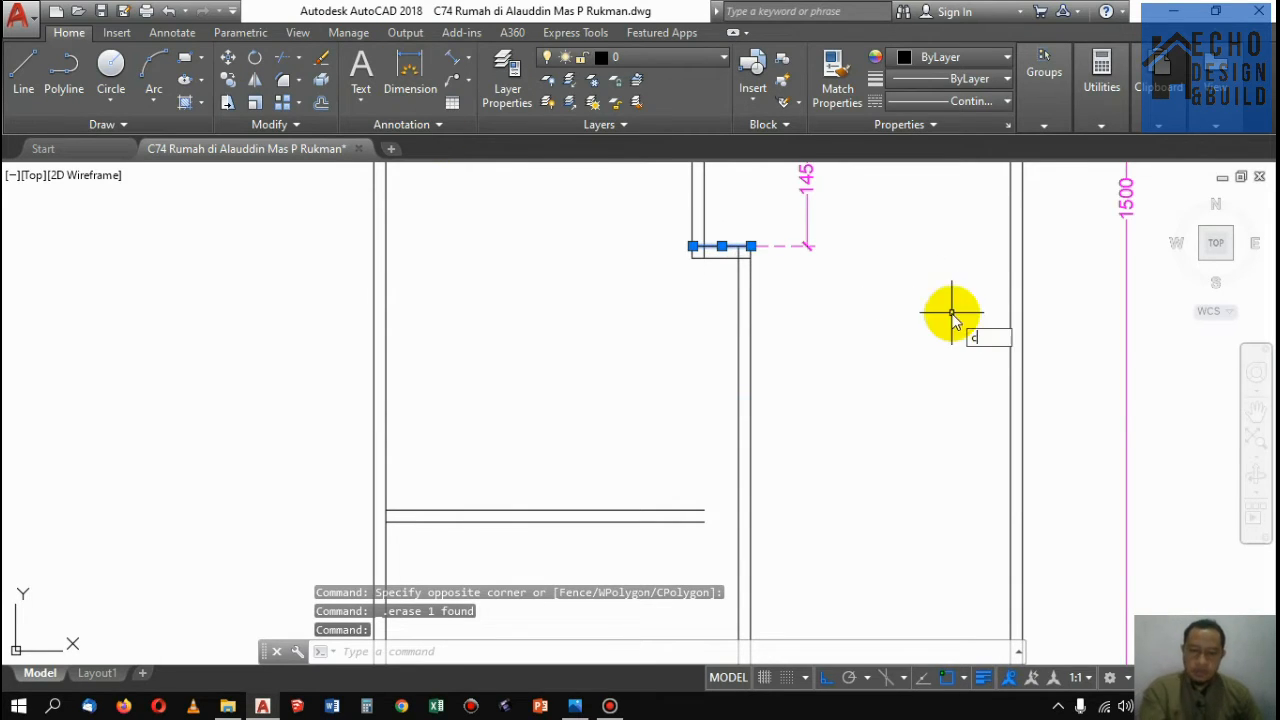
{"action": "type", "text": "co"}
{"action": "key", "text": "Return"}
{"action": "left_click", "coordinate": [925, 277]}
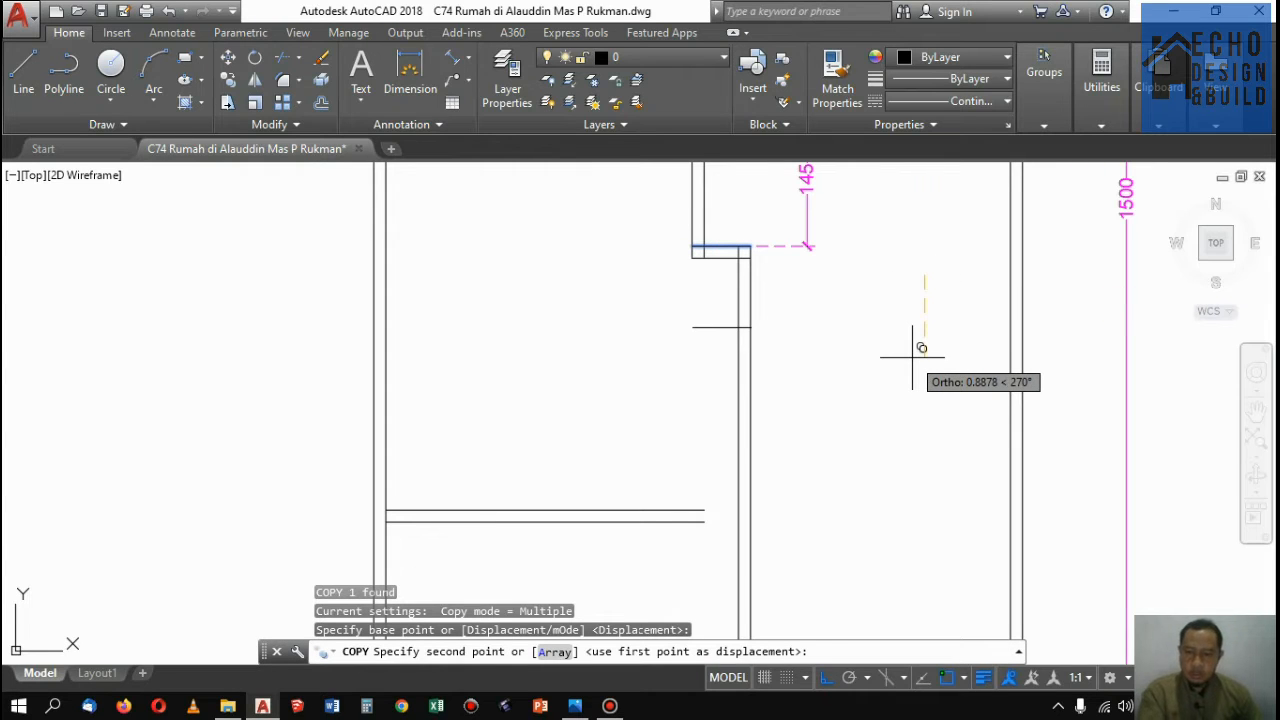
{"action": "type", "text": "1.8"}
{"action": "key", "text": "Return"}
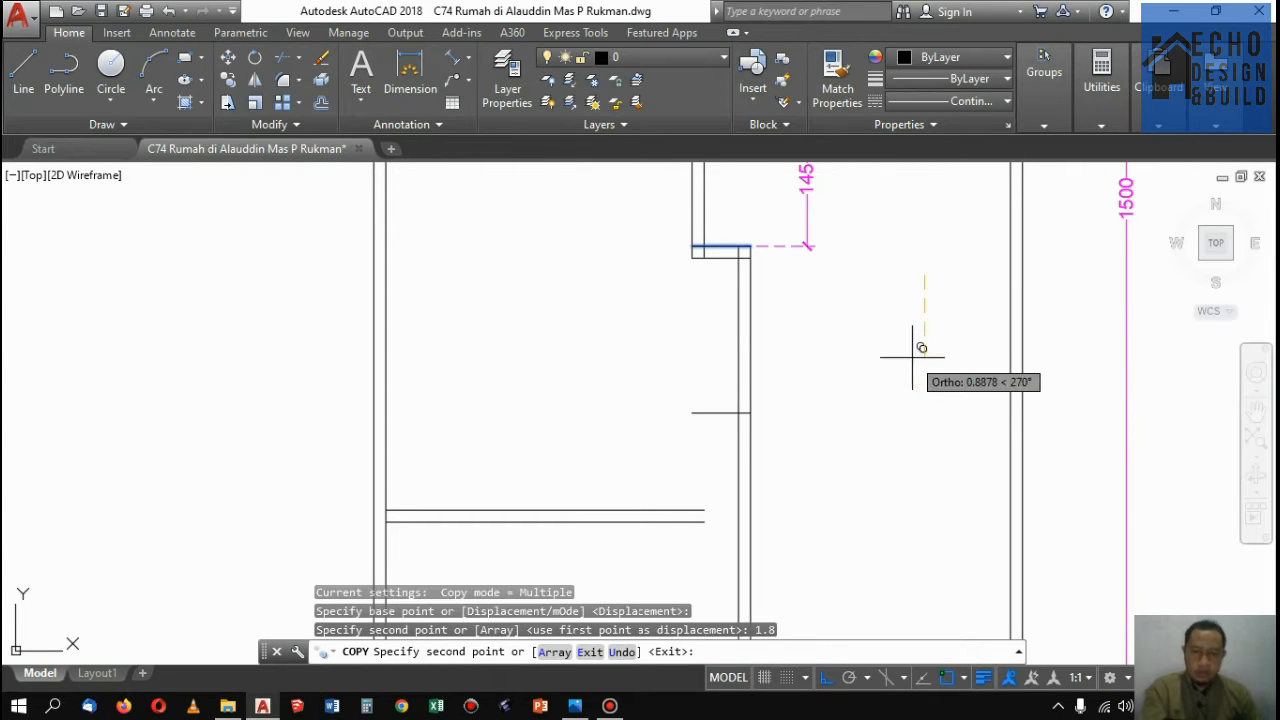
{"action": "key", "text": "Escape"}
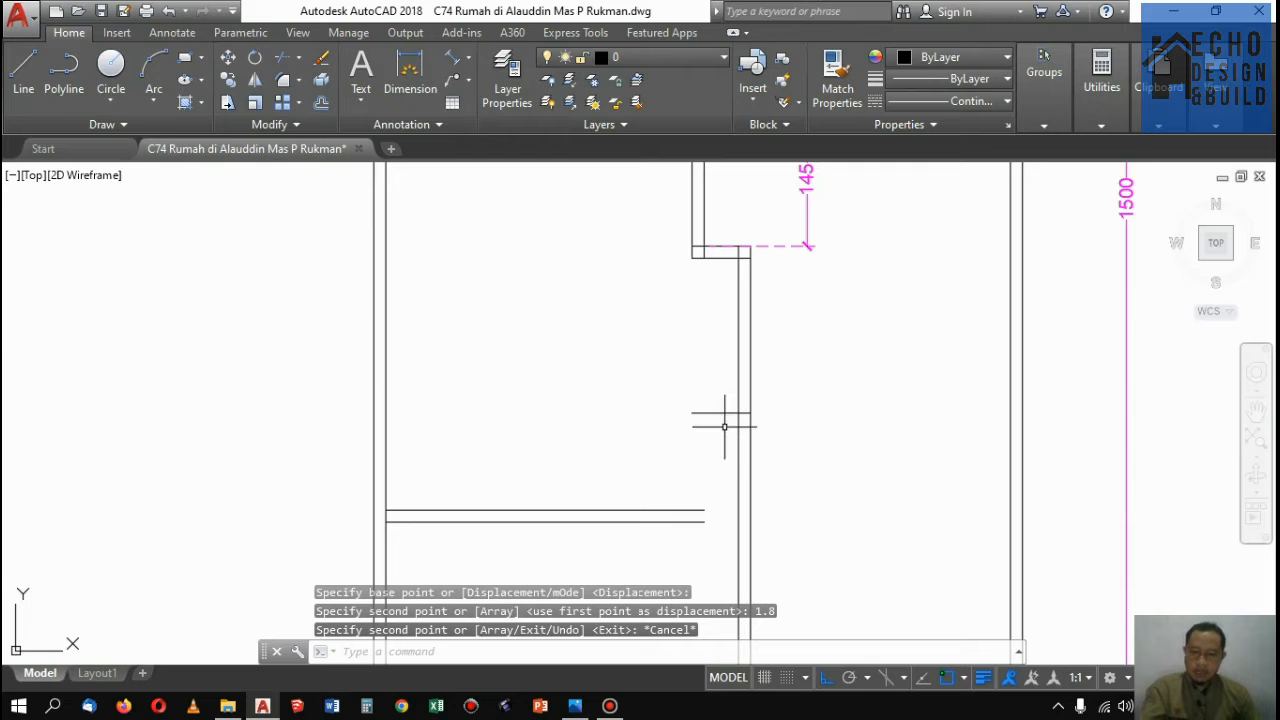
{"action": "key", "text": "Return"}
{"action": "key", "text": "Escape"}
{"action": "type", "text": "ex"}
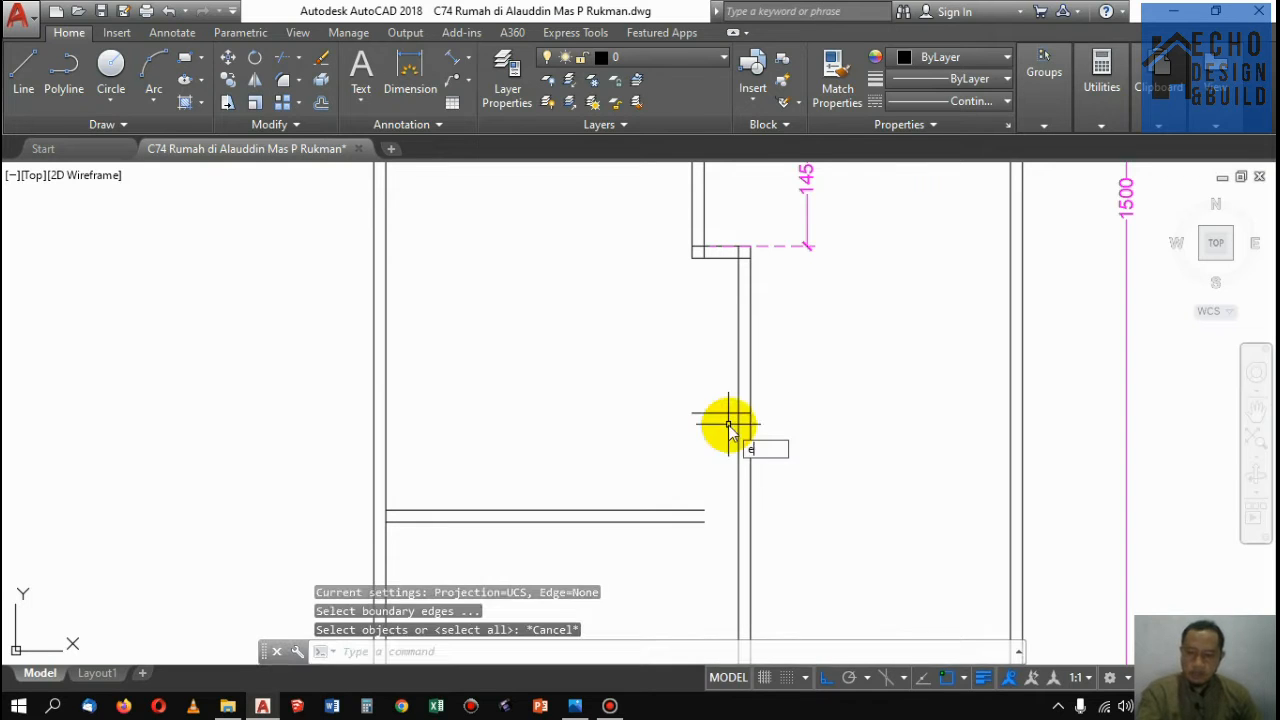
{"action": "key", "text": "Return"}
{"action": "key", "text": "Return"}
{"action": "scroll", "coordinate": [728, 424], "scroll_direction": "up", "scroll_amount": 4}
{"action": "left_click", "coordinate": [728, 424]}
{"action": "left_click", "coordinate": [706, 371]}
{"action": "scroll", "coordinate": [797, 414], "scroll_direction": "down", "scroll_amount": 3}
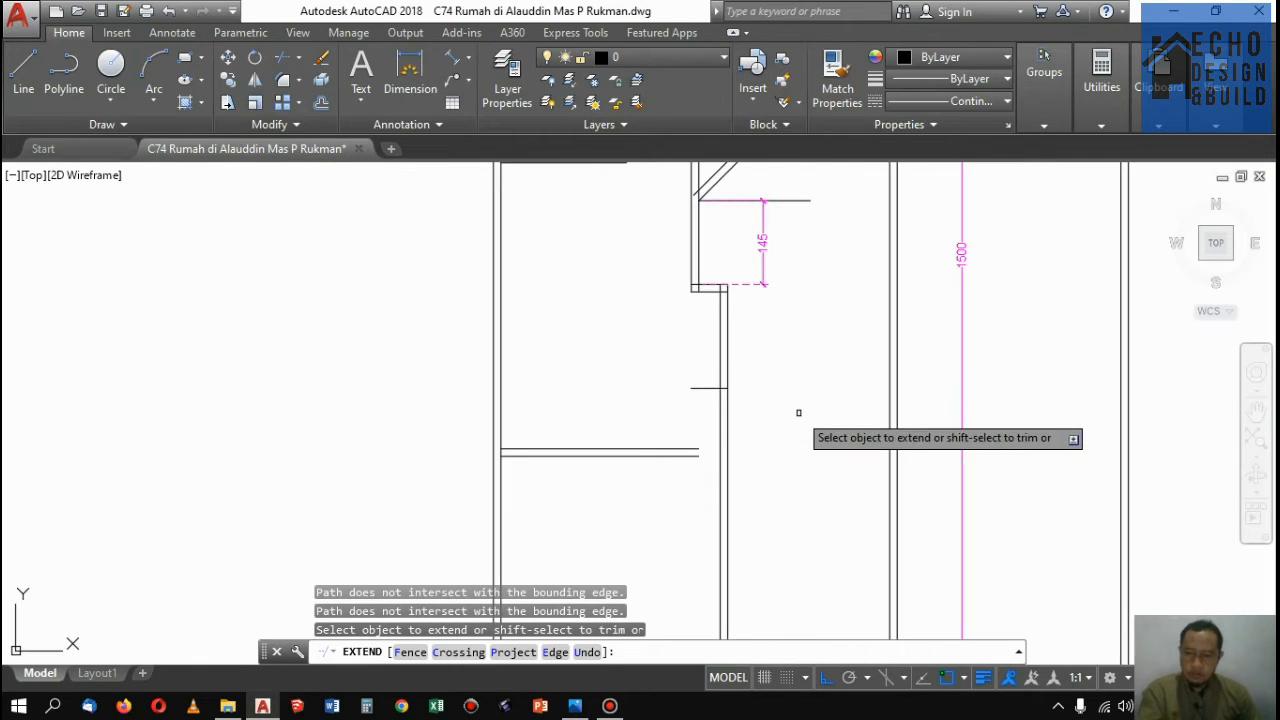
{"action": "key", "text": "Escape"}
Extend the copied short line across the room to the outer line of the right exterior wall
{"action": "type", "text": "ex"}
{"action": "key", "text": "Return"}
{"action": "key", "text": "Return"}
{"action": "scroll", "coordinate": [731, 385], "scroll_direction": "up", "scroll_amount": 4}
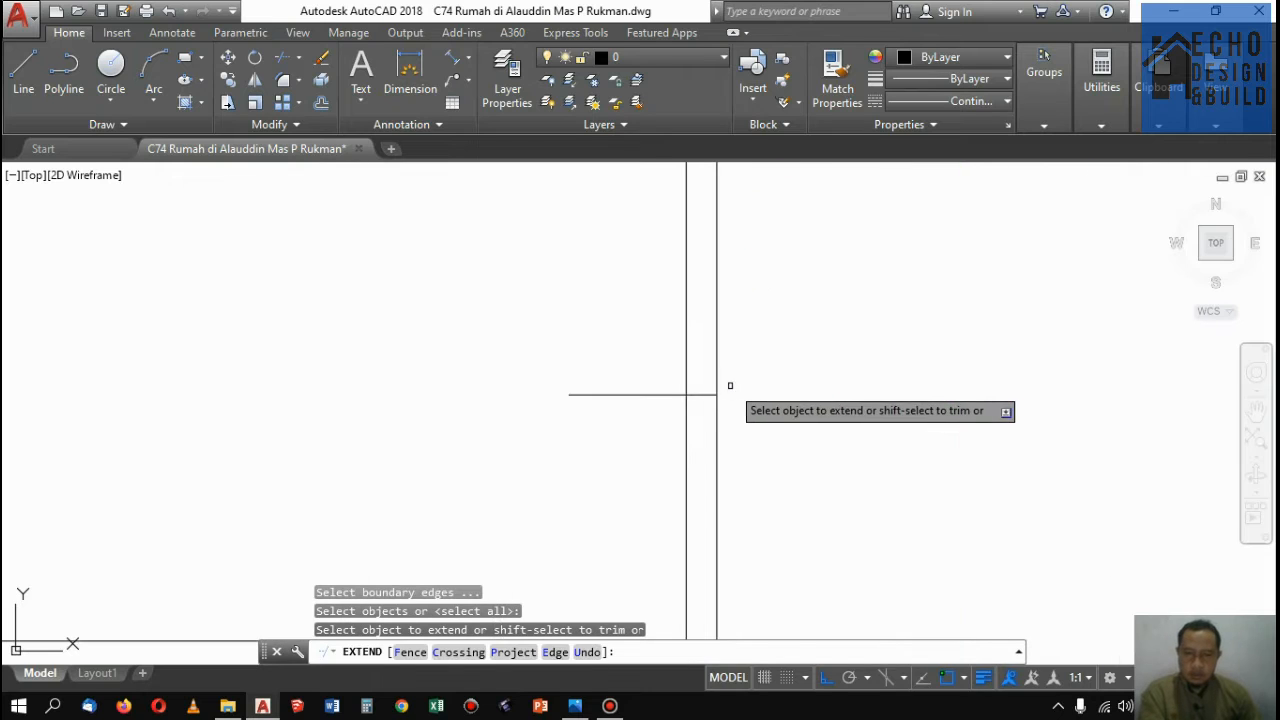
{"action": "left_click", "coordinate": [717, 380]}
{"action": "left_click", "coordinate": [703, 402]}
{"action": "scroll", "coordinate": [703, 402], "scroll_direction": "down", "scroll_amount": 2}
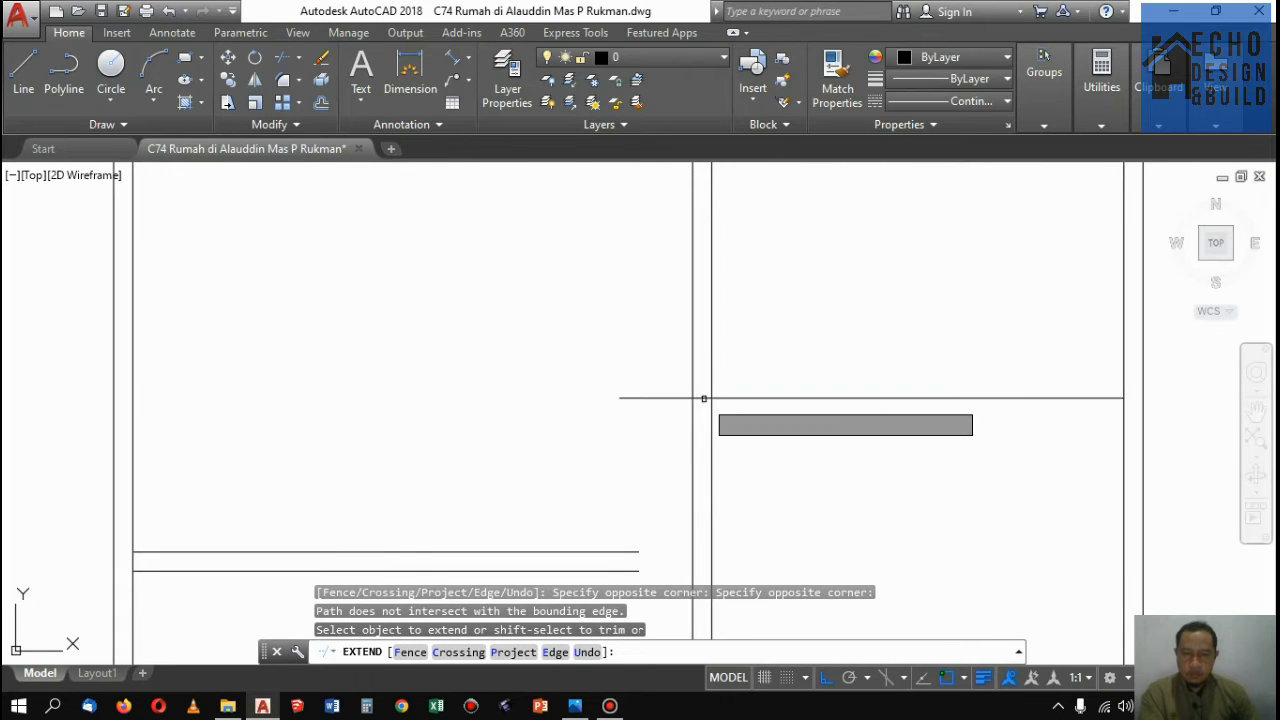
{"action": "left_click", "coordinate": [704, 399]}
{"action": "scroll", "coordinate": [965, 411], "scroll_direction": "down", "scroll_amount": 4}
{"action": "scroll", "coordinate": [1046, 412], "scroll_direction": "up", "scroll_amount": 6}
{"action": "left_click", "coordinate": [949, 409]}
{"action": "left_click", "coordinate": [928, 318]}
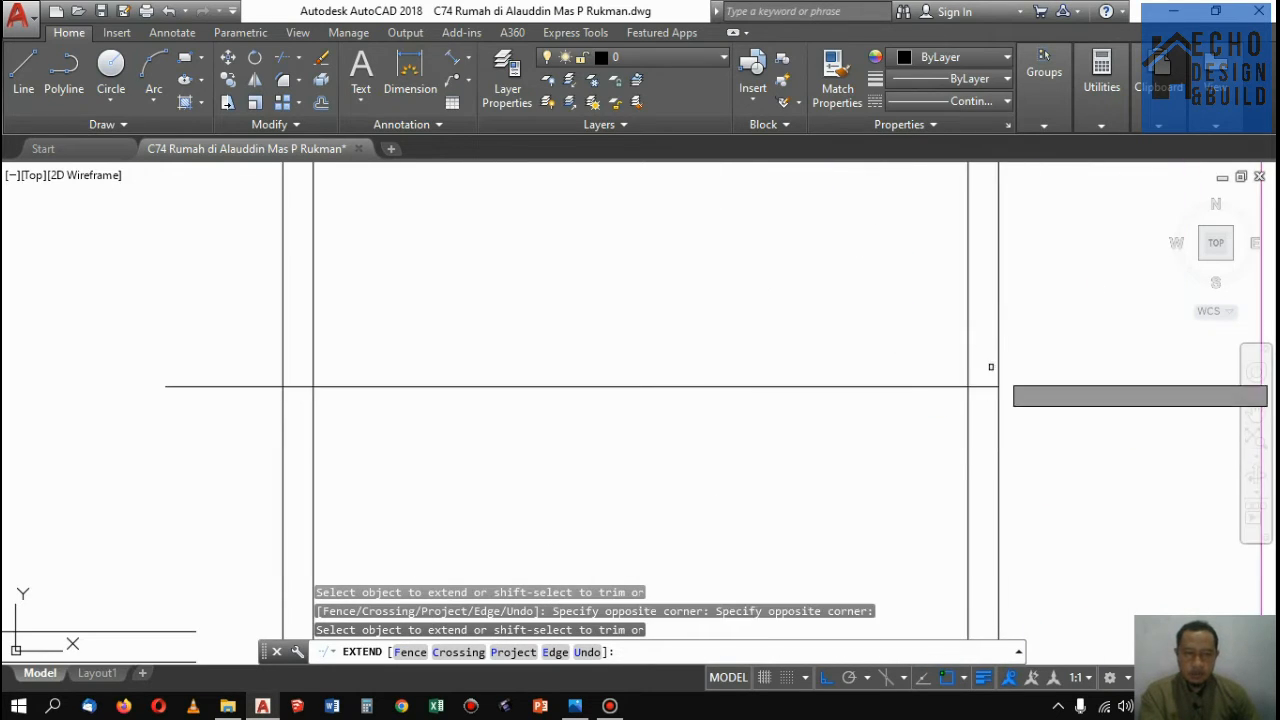
{"action": "key", "text": "Return"}
Trim the extended horizontal line where it passes the left line of the lower vertical interior wall
{"action": "scroll", "coordinate": [984, 398], "scroll_direction": "down", "scroll_amount": 2}
{"action": "scroll", "coordinate": [993, 385], "scroll_direction": "up", "scroll_amount": 3}
{"action": "scroll", "coordinate": [984, 399], "scroll_direction": "down", "scroll_amount": 2}
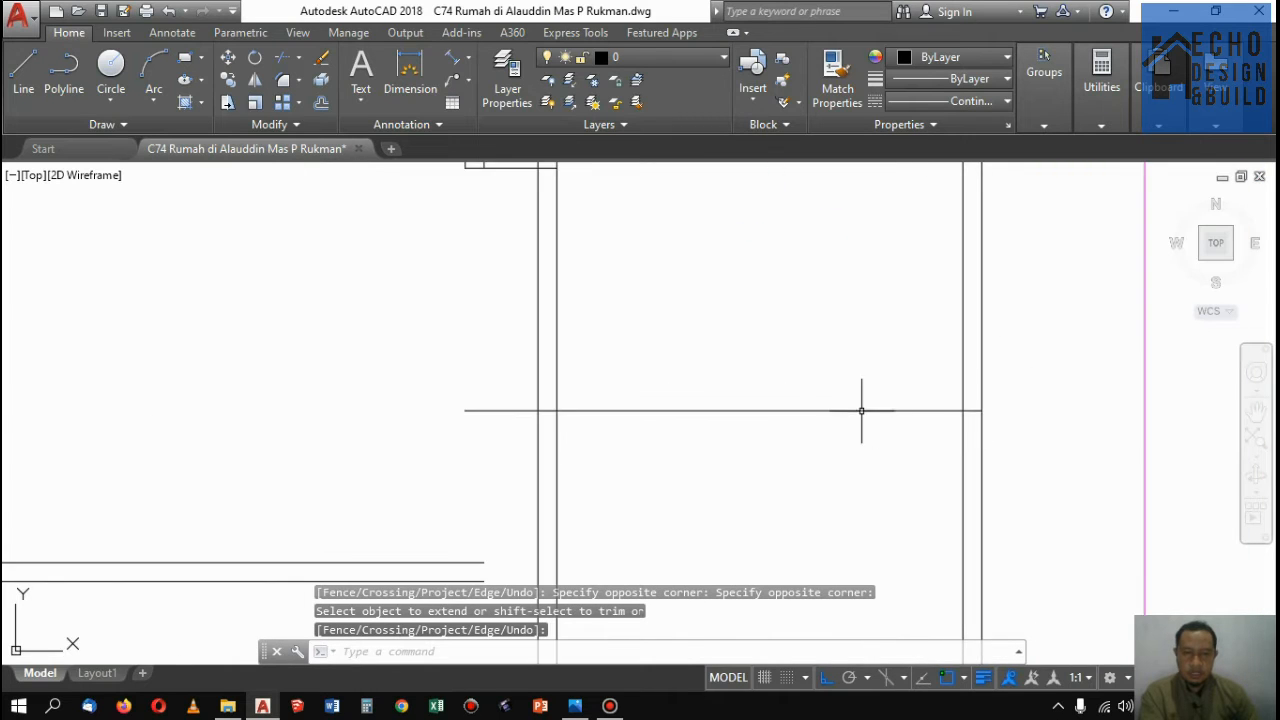
{"action": "scroll", "coordinate": [861, 410], "scroll_direction": "down", "scroll_amount": 2}
{"action": "scroll", "coordinate": [789, 400], "scroll_direction": "up", "scroll_amount": 3}
{"action": "key", "text": "Return"}
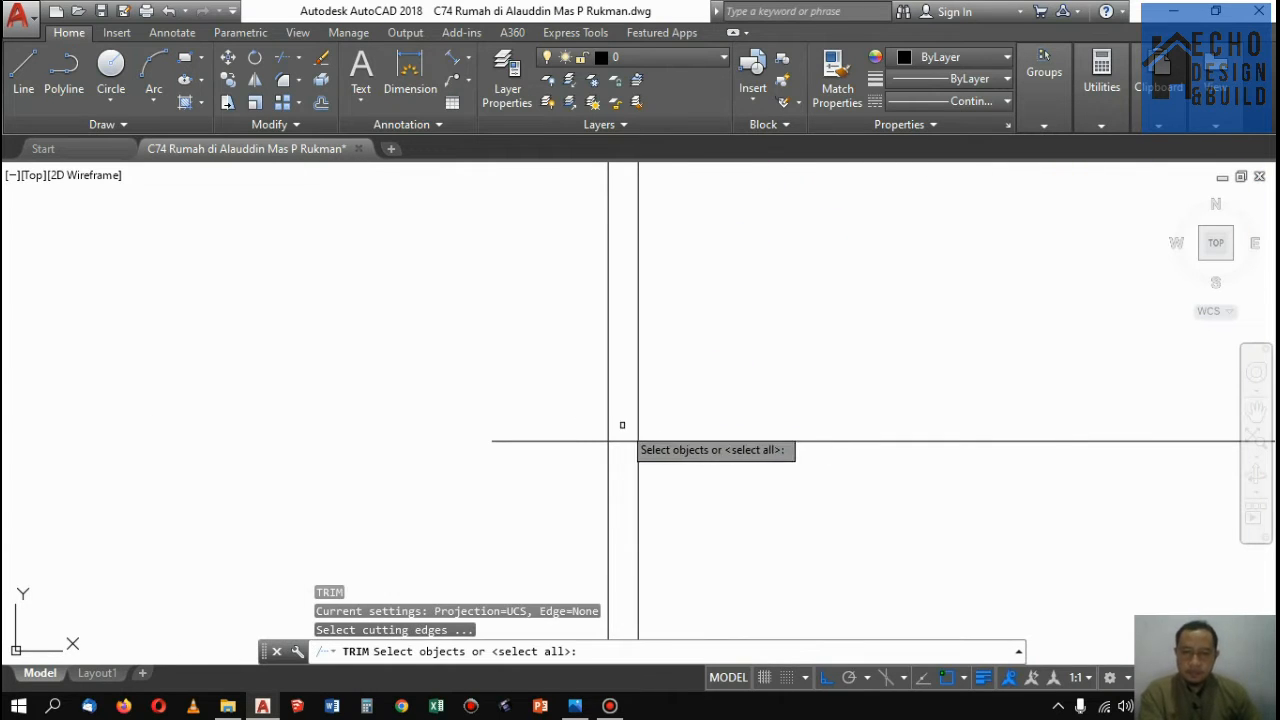
{"action": "left_click", "coordinate": [622, 424]}
{"action": "left_click", "coordinate": [603, 407]}
{"action": "key", "text": "Return"}
{"action": "left_click", "coordinate": [584, 487]}
{"action": "left_click", "coordinate": [554, 362]}
{"action": "scroll", "coordinate": [578, 378], "scroll_direction": "down", "scroll_amount": 5}
{"action": "key", "text": "Return"}
{"action": "key", "text": "Return"}
Offset the trimmed horizontal line 0.13 downward to form the room's lower wall
{"action": "scroll", "coordinate": [700, 371], "scroll_direction": "down", "scroll_amount": 2}
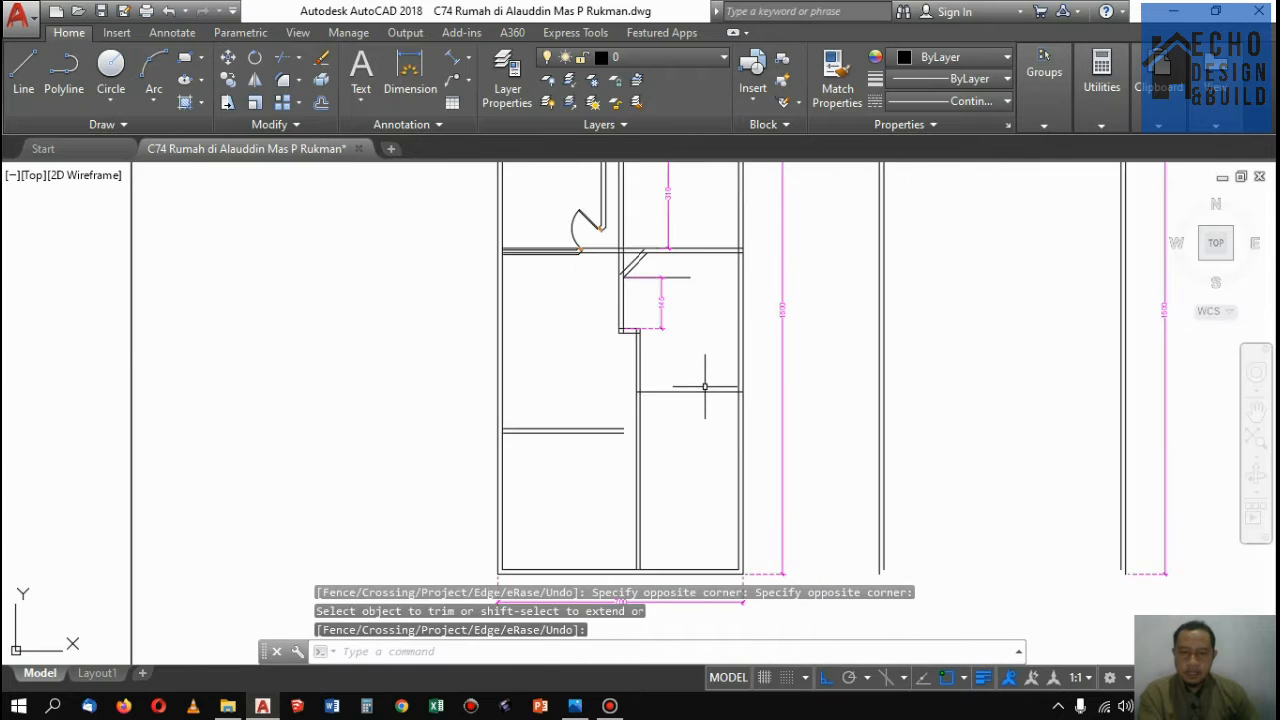
{"action": "scroll", "coordinate": [705, 368], "scroll_direction": "up", "scroll_amount": 3}
{"action": "scroll", "coordinate": [711, 366], "scroll_direction": "down", "scroll_amount": 2}
{"action": "scroll", "coordinate": [732, 370], "scroll_direction": "up", "scroll_amount": 2}
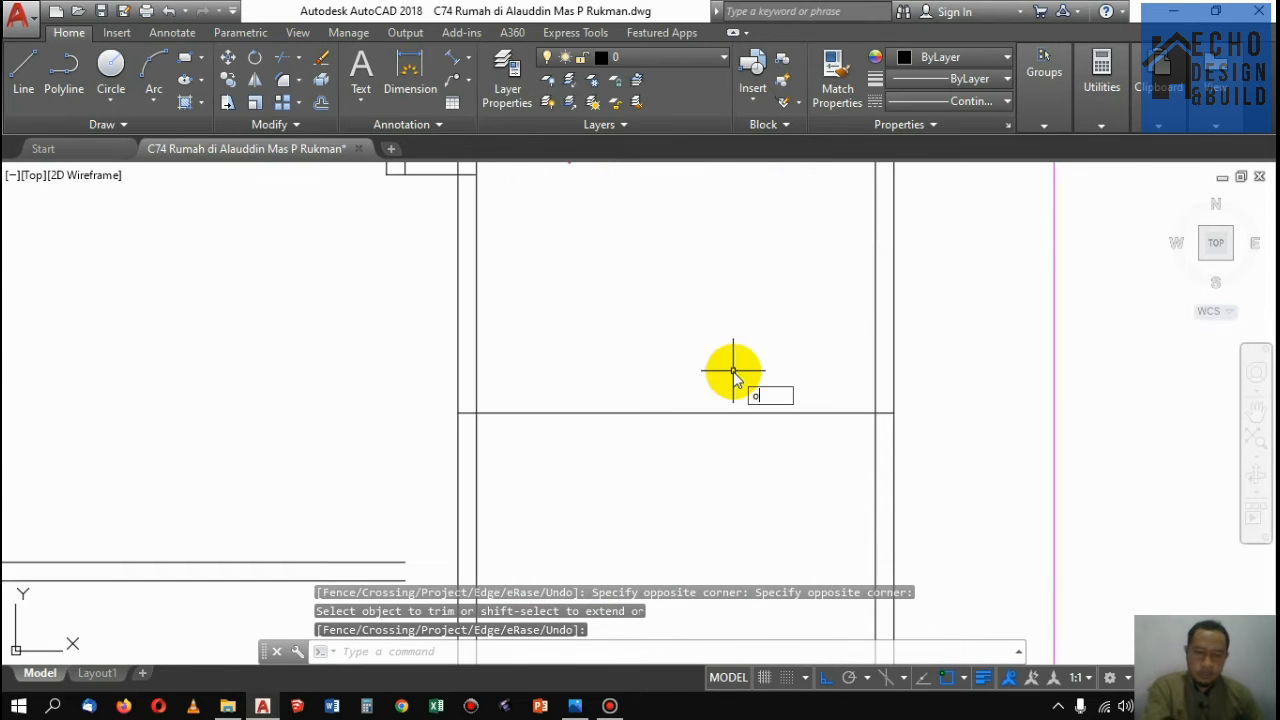
{"action": "key", "text": "Return"}
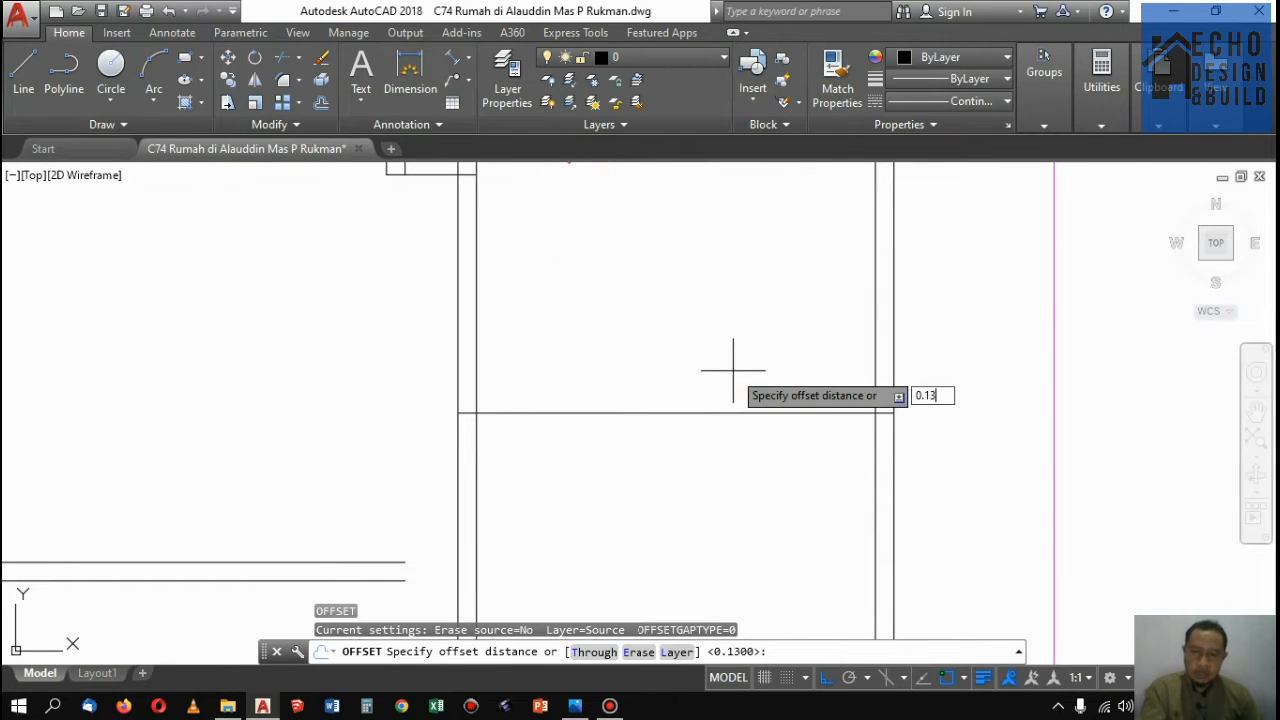
{"action": "key", "text": "Return"}
{"action": "left_click", "coordinate": [671, 414]}
{"action": "left_click", "coordinate": [679, 433]}
{"action": "scroll", "coordinate": [711, 425], "scroll_direction": "down", "scroll_amount": 5}
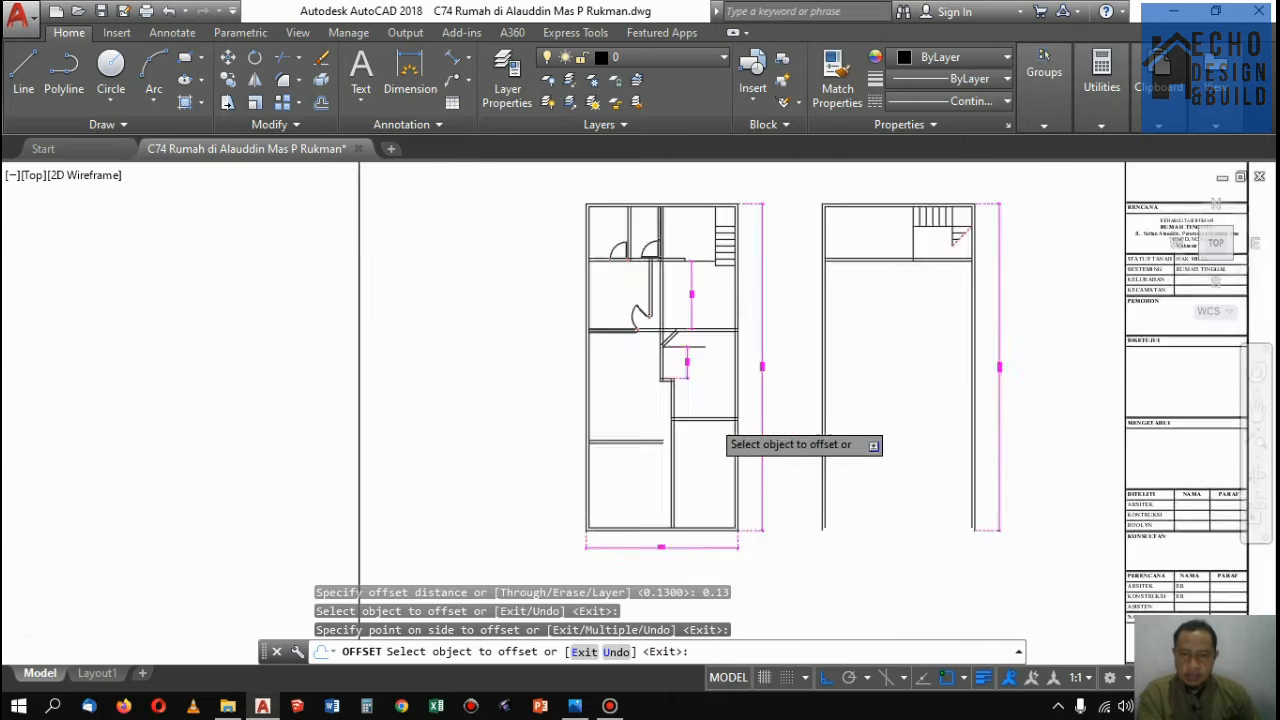
{"action": "scroll", "coordinate": [743, 320], "scroll_direction": "up", "scroll_amount": 1}
{"action": "key", "text": "Return"}
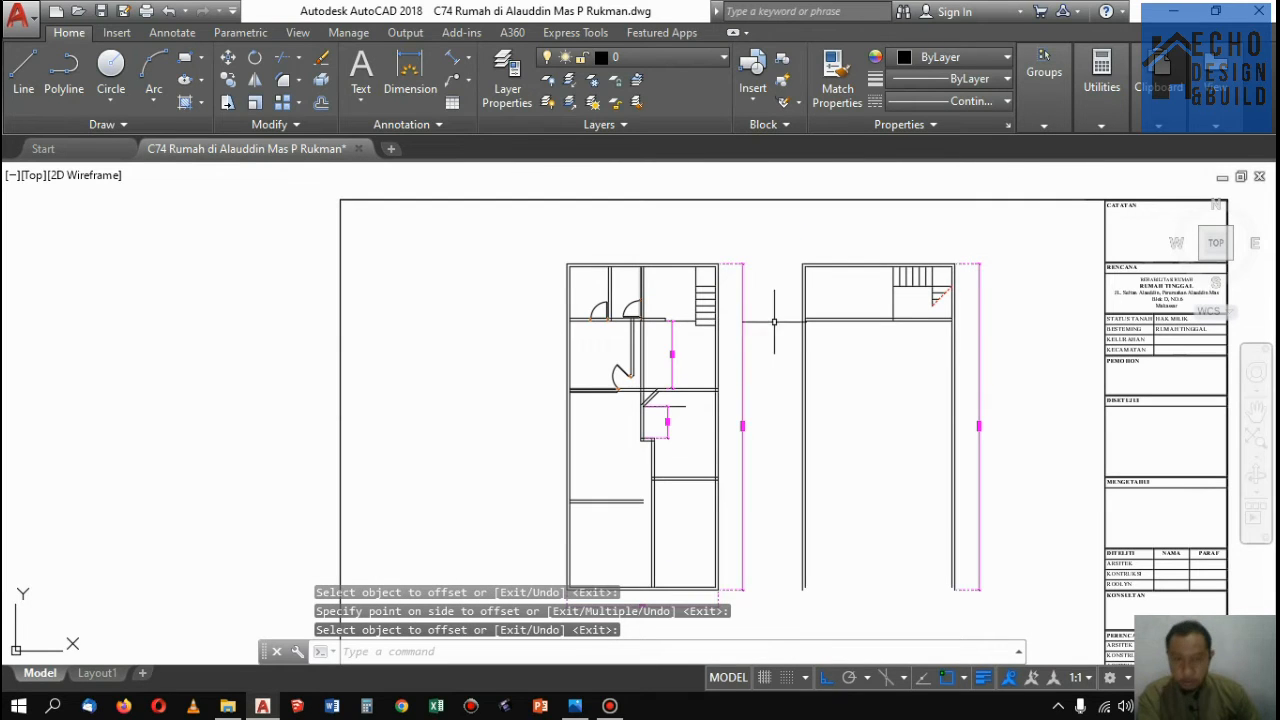
Add a vertical linear dimension between the room's upper and new lower walls, beside the right exterior wall
{"action": "left_click", "coordinate": [457, 57]}
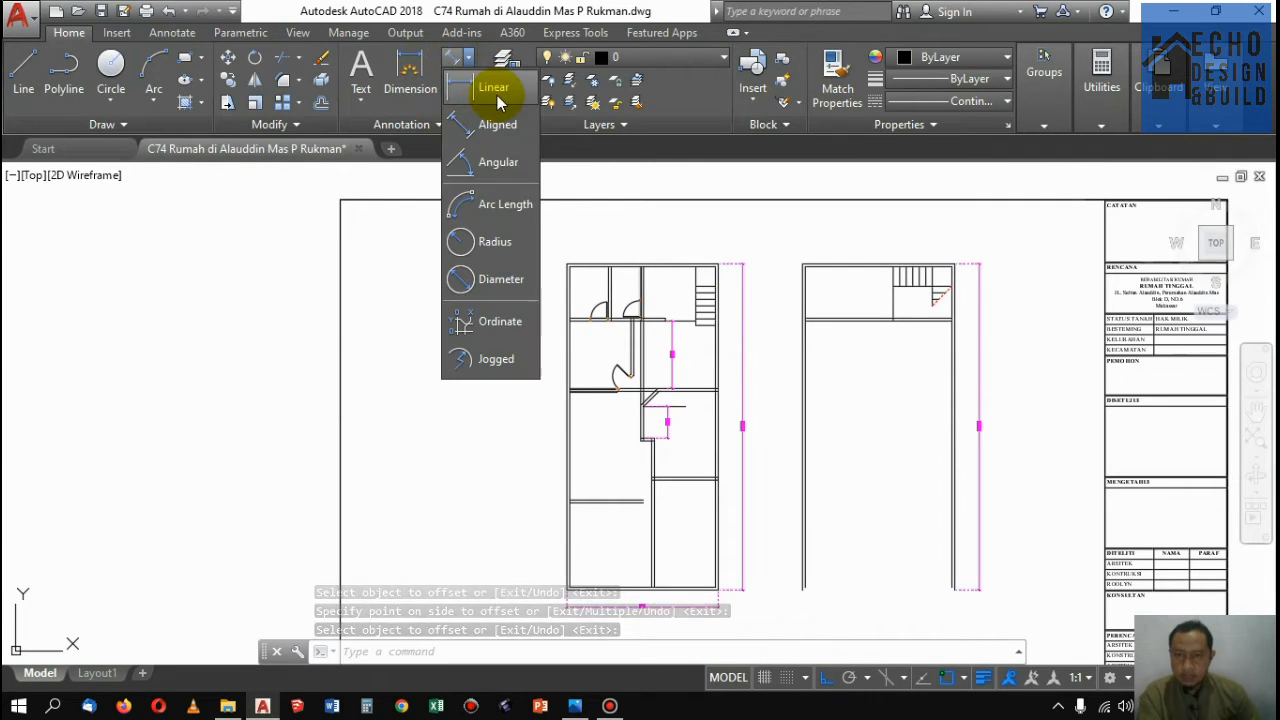
{"action": "left_click", "coordinate": [495, 92]}
{"action": "scroll", "coordinate": [685, 406], "scroll_direction": "up", "scroll_amount": 2}
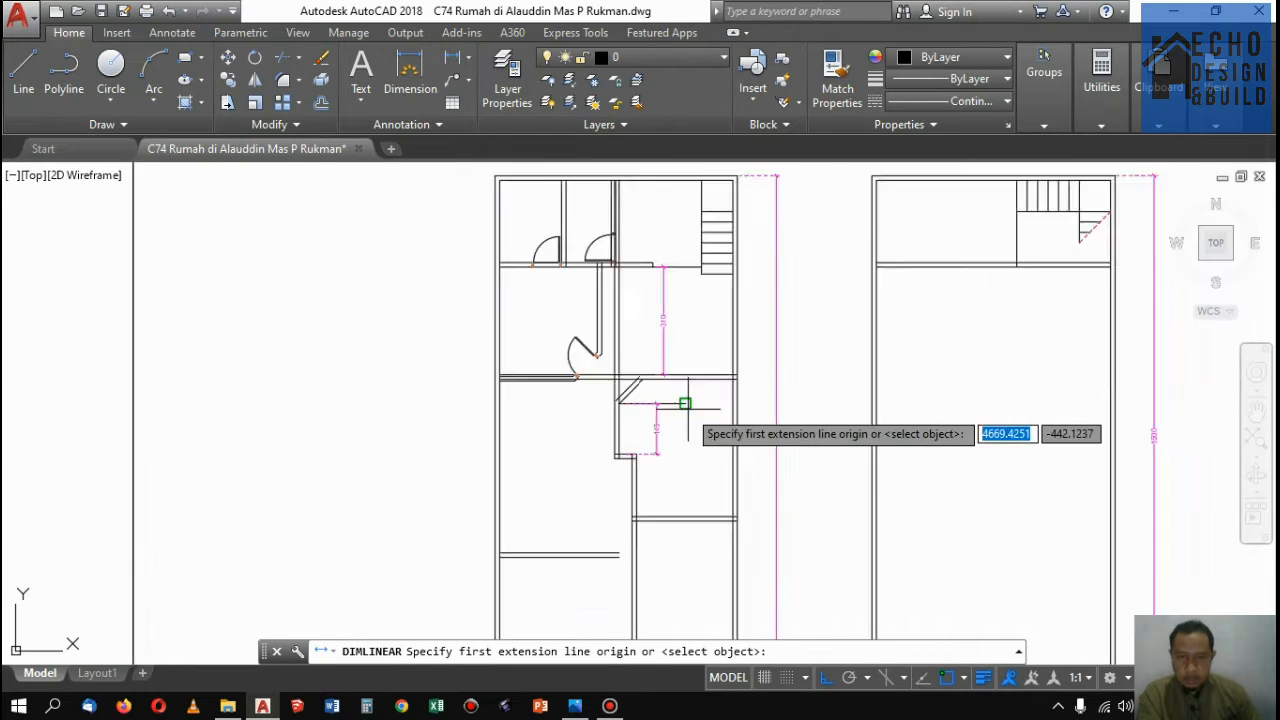
{"action": "scroll", "coordinate": [766, 345], "scroll_direction": "up", "scroll_amount": 3}
{"action": "left_click", "coordinate": [774, 318]}
{"action": "scroll", "coordinate": [752, 417], "scroll_direction": "down", "scroll_amount": 3}
{"action": "scroll", "coordinate": [779, 470], "scroll_direction": "up", "scroll_amount": 2}
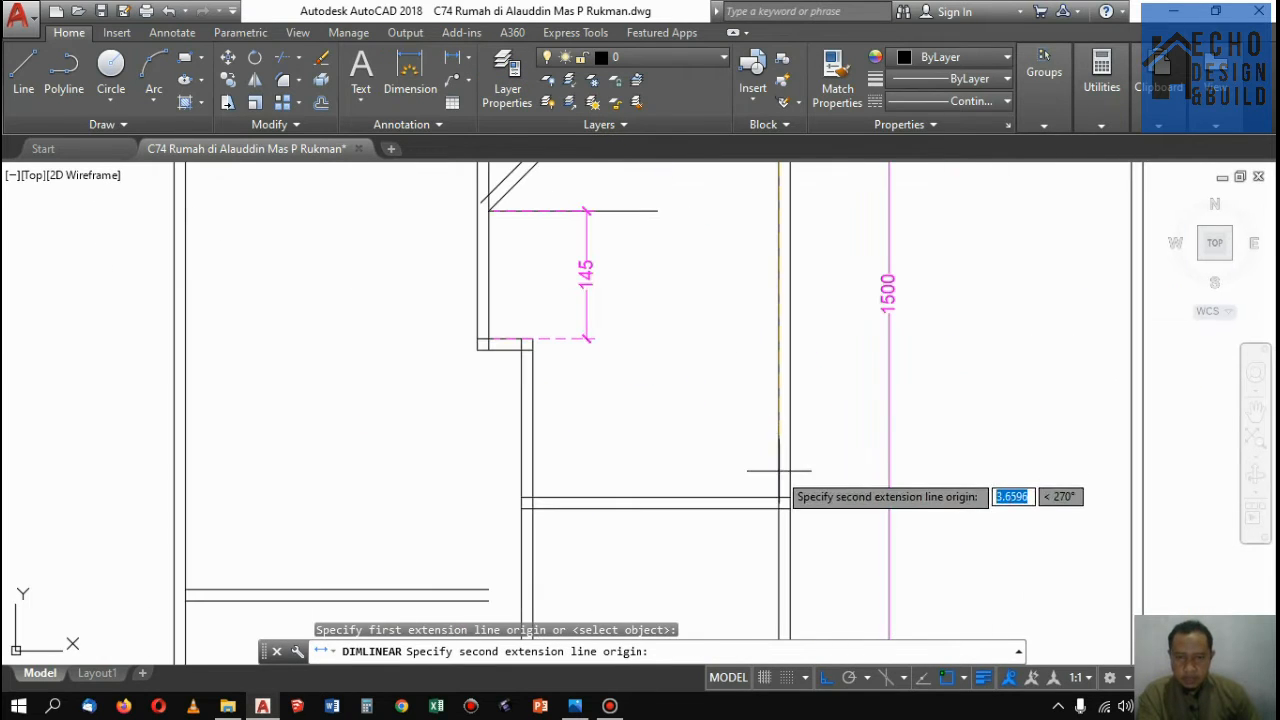
{"action": "left_click", "coordinate": [778, 500]}
{"action": "left_click", "coordinate": [722, 427]}
{"action": "scroll", "coordinate": [737, 429], "scroll_direction": "down", "scroll_amount": 2}
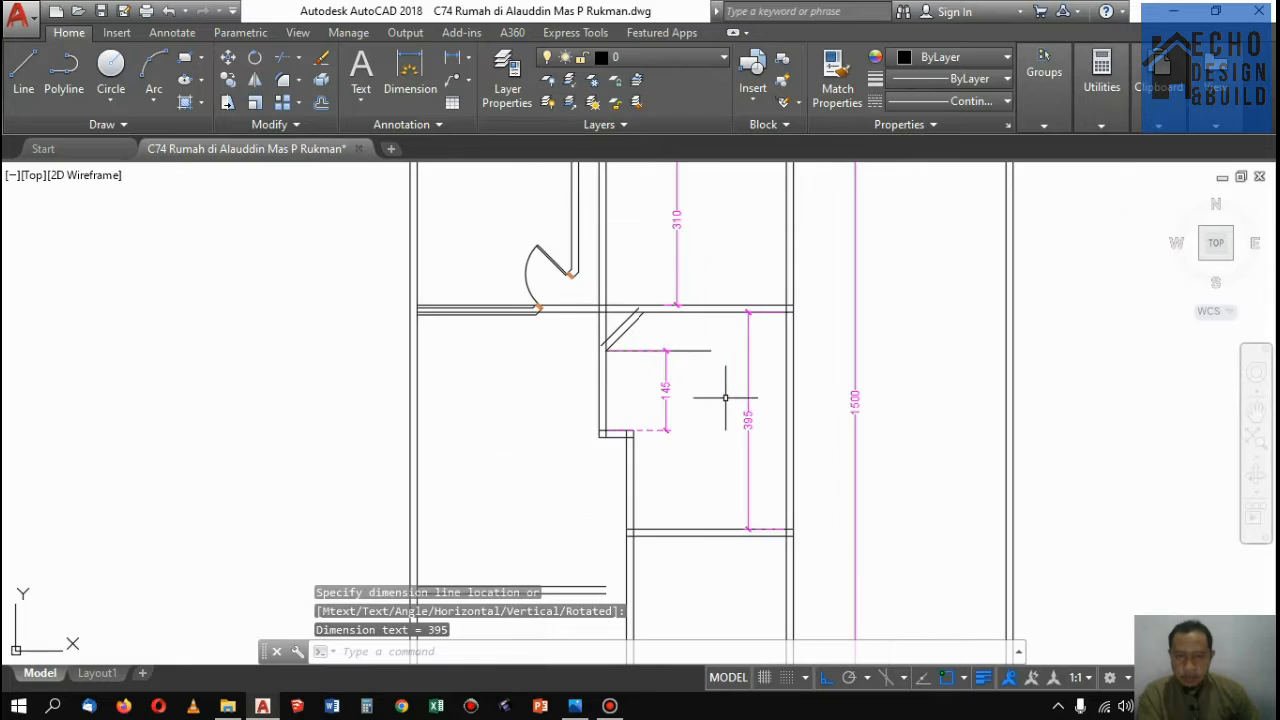
{"action": "scroll", "coordinate": [740, 380], "scroll_direction": "down", "scroll_amount": 2}
{"action": "scroll", "coordinate": [777, 294], "scroll_direction": "up", "scroll_amount": 3}
{"action": "scroll", "coordinate": [775, 318], "scroll_direction": "down", "scroll_amount": 5}
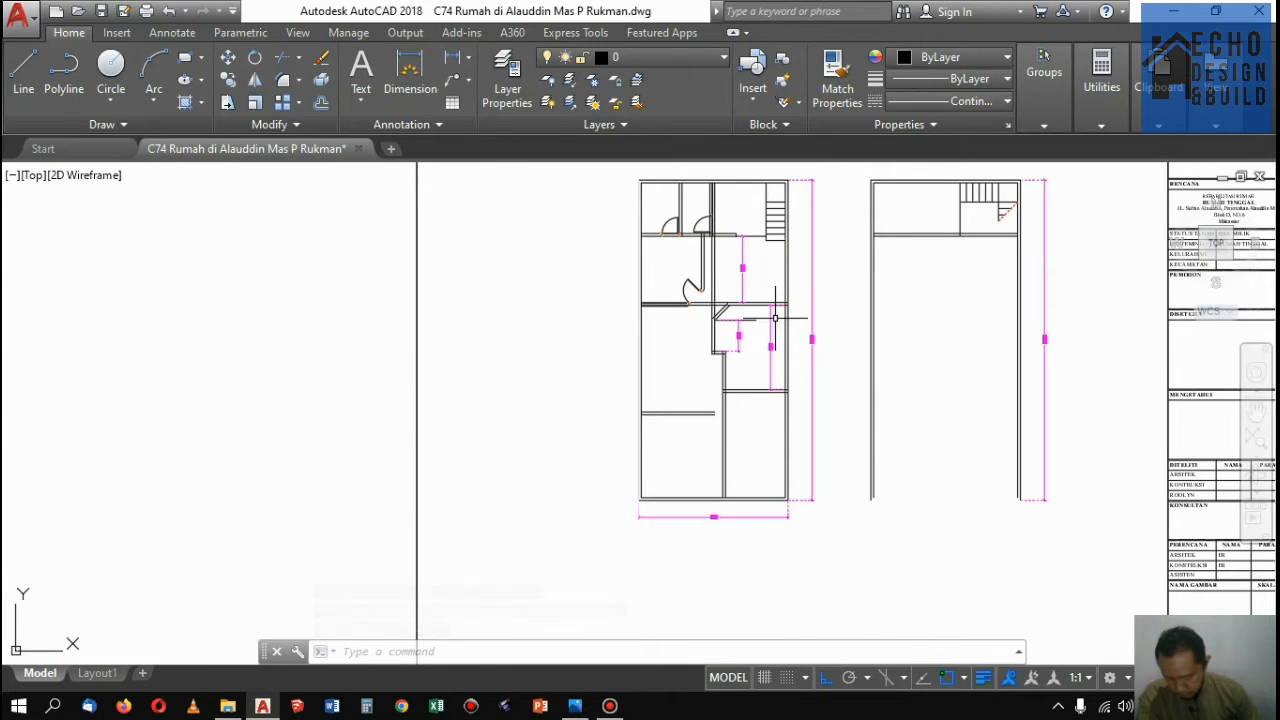
{"action": "scroll", "coordinate": [785, 340], "scroll_direction": "up", "scroll_amount": 3}
{"action": "scroll", "coordinate": [760, 365], "scroll_direction": "down", "scroll_amount": 3}
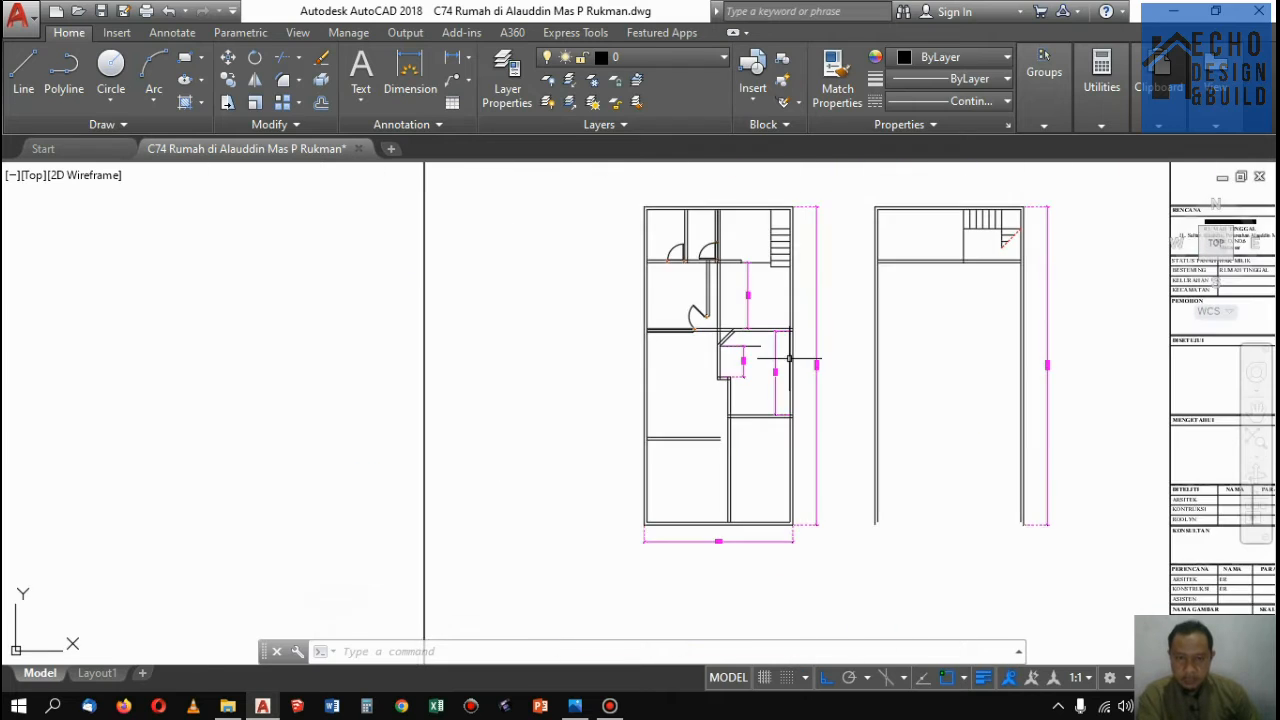
{"action": "scroll", "coordinate": [766, 365], "scroll_direction": "up", "scroll_amount": 3}
{"action": "scroll", "coordinate": [779, 333], "scroll_direction": "up", "scroll_amount": 4}
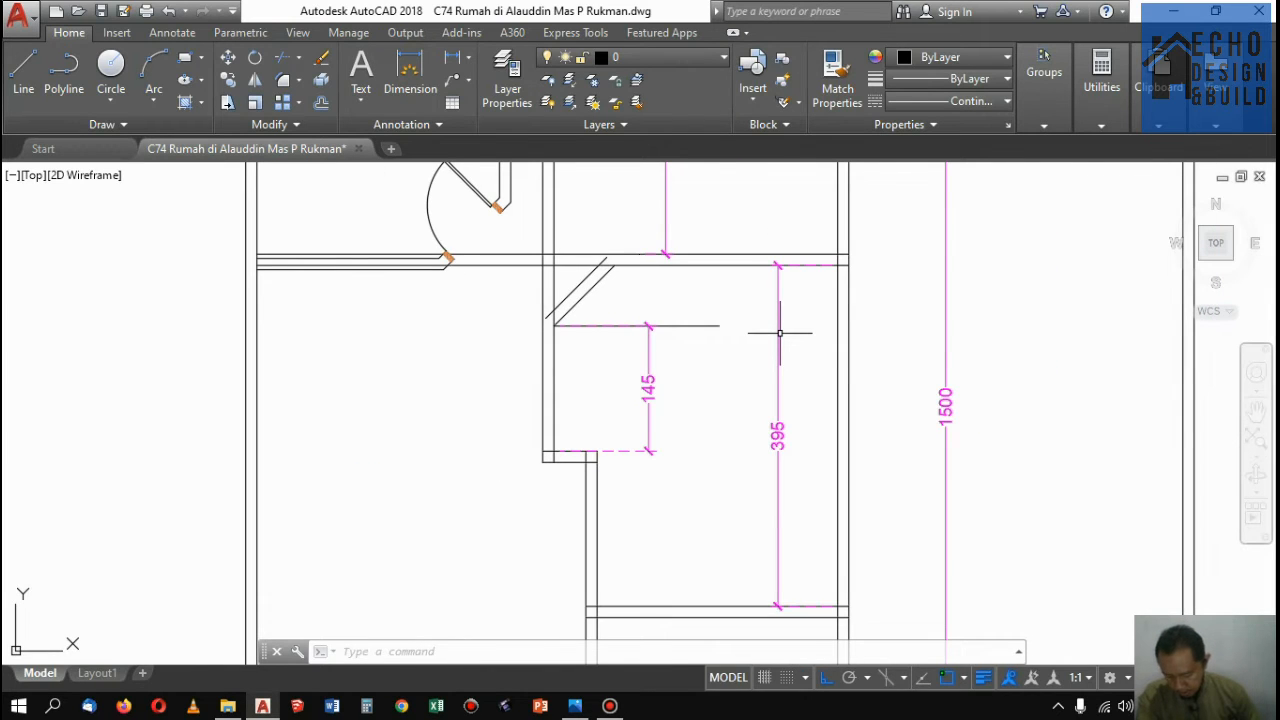
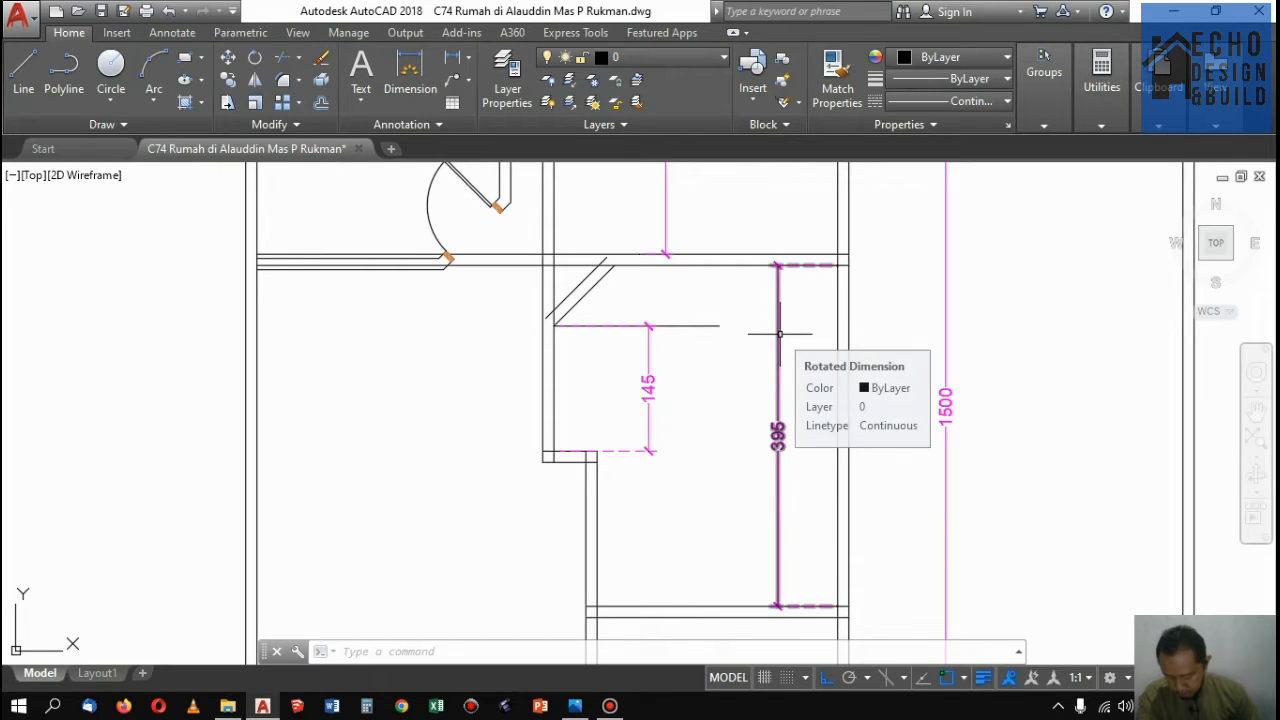
{"action": "scroll", "coordinate": [714, 356], "scroll_direction": "down", "scroll_amount": 4}
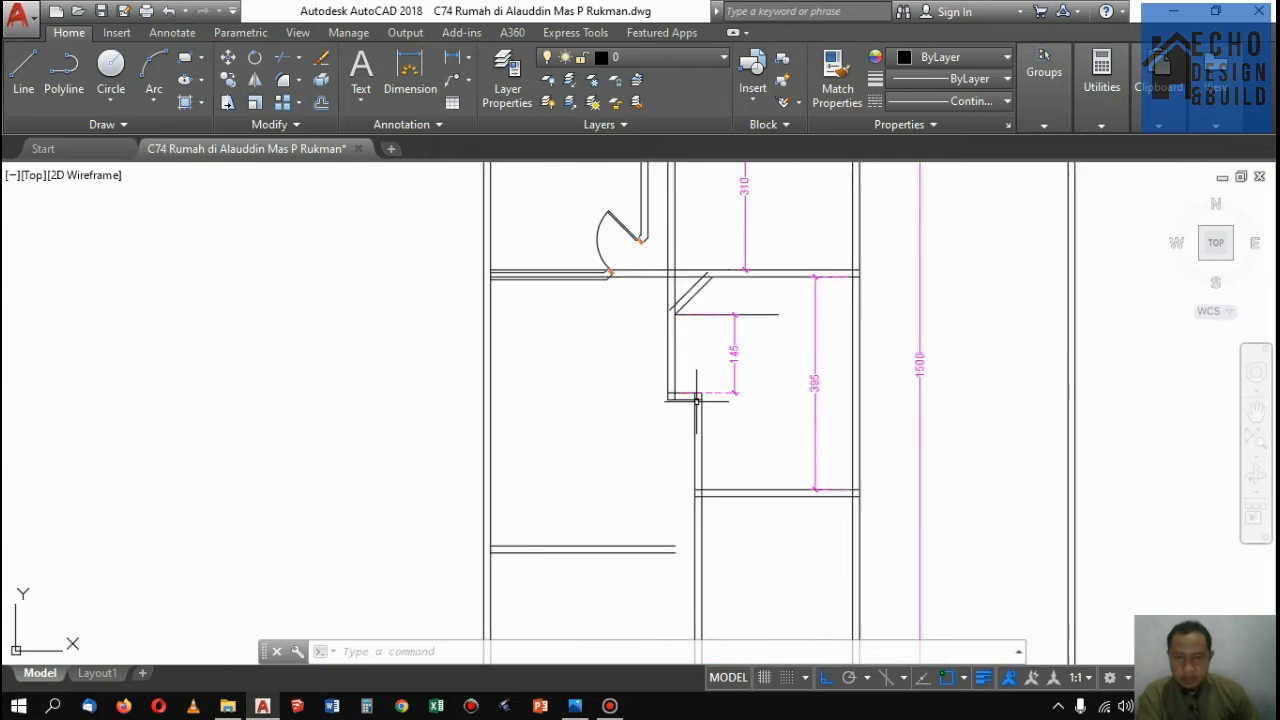
Erase the two vertical dimensions inside the room below the angled wall, together with the short horizontal helper line
{"action": "scroll", "coordinate": [760, 370], "scroll_direction": "up", "scroll_amount": 4}
{"action": "left_click", "coordinate": [810, 375]}
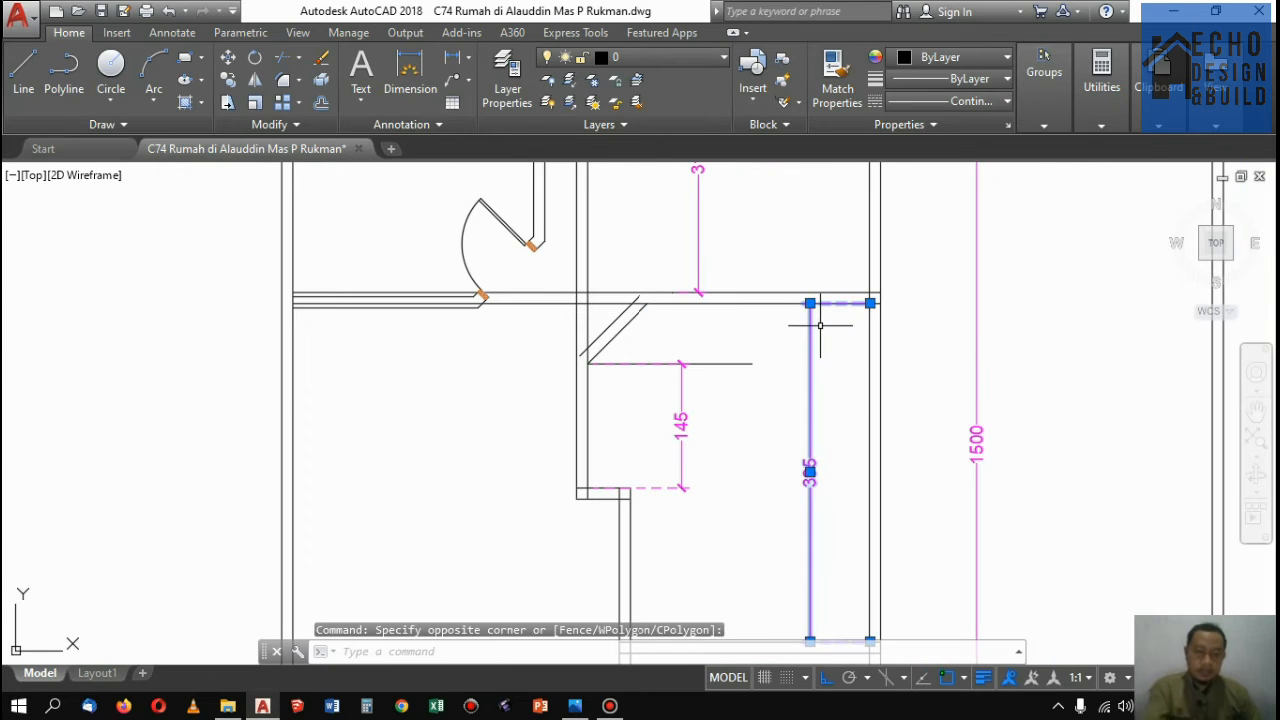
{"action": "key", "text": "Delete"}
{"action": "left_click", "coordinate": [719, 398]}
{"action": "left_click", "coordinate": [659, 332]}
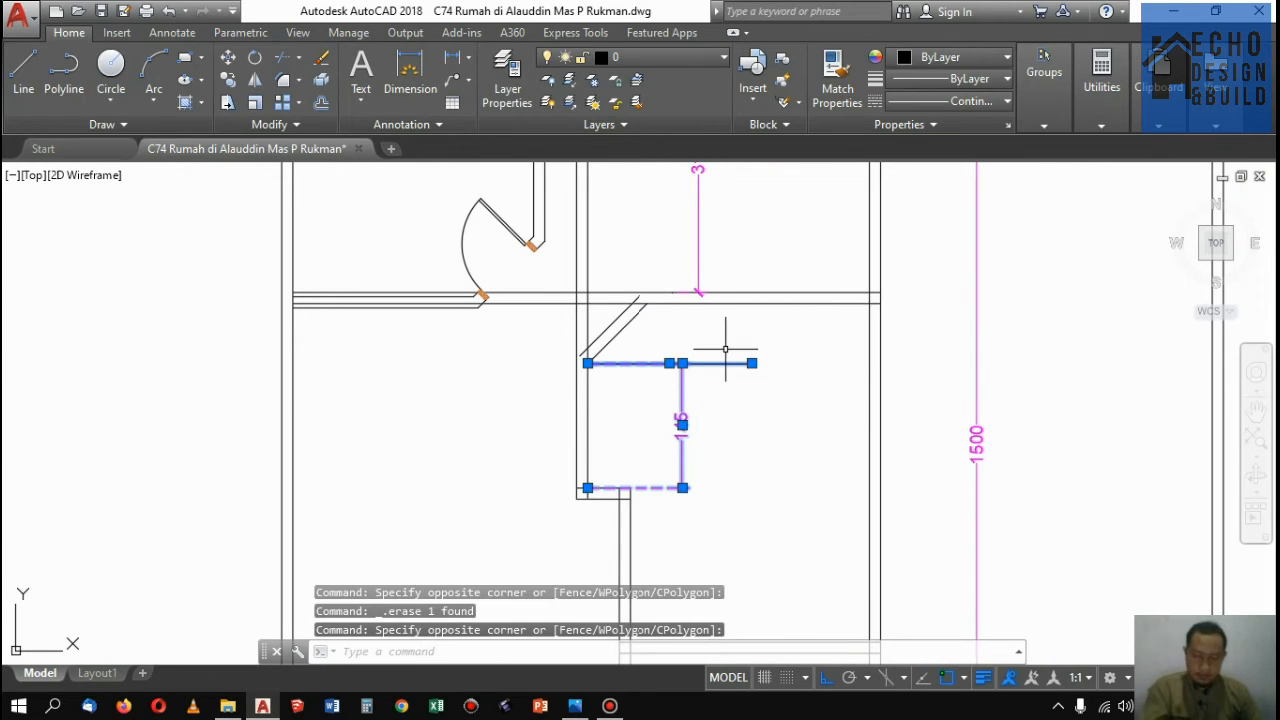
{"action": "key", "text": "Delete"}
Extend both ends of the angled wall's upper line to the outer lines of the adjoining horizontal and vertical walls
{"action": "scroll", "coordinate": [650, 284], "scroll_direction": "up", "scroll_amount": 4}
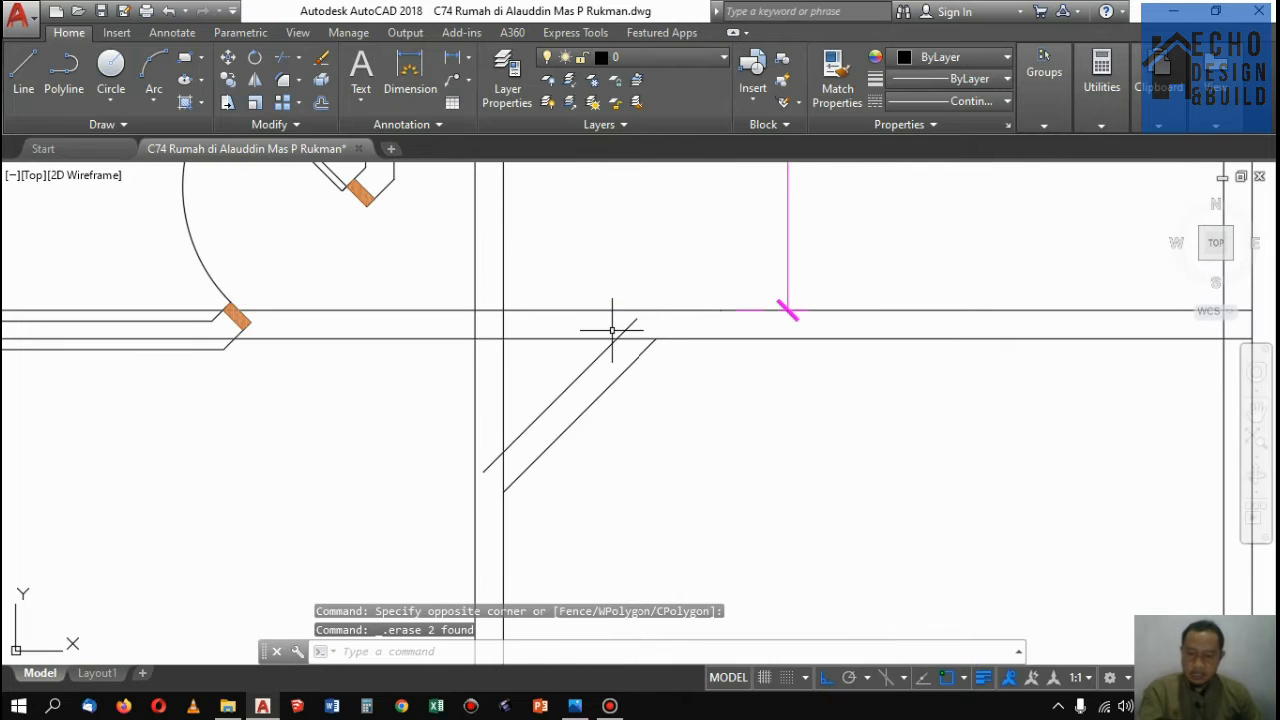
{"action": "type", "text": "ex"}
{"action": "key", "text": "space"}
{"action": "key", "text": "space"}
{"action": "left_click", "coordinate": [630, 325]}
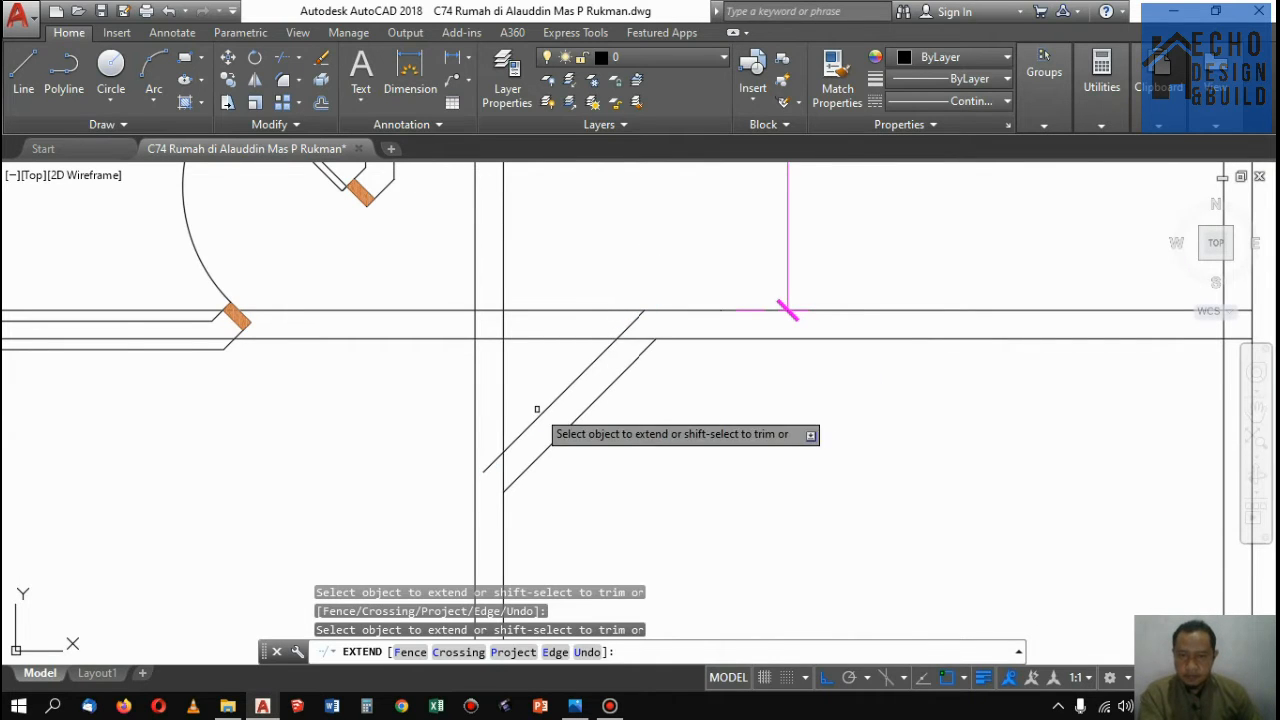
{"action": "left_click", "coordinate": [536, 409]}
{"action": "left_click", "coordinate": [538, 437]}
{"action": "key", "text": "space"}
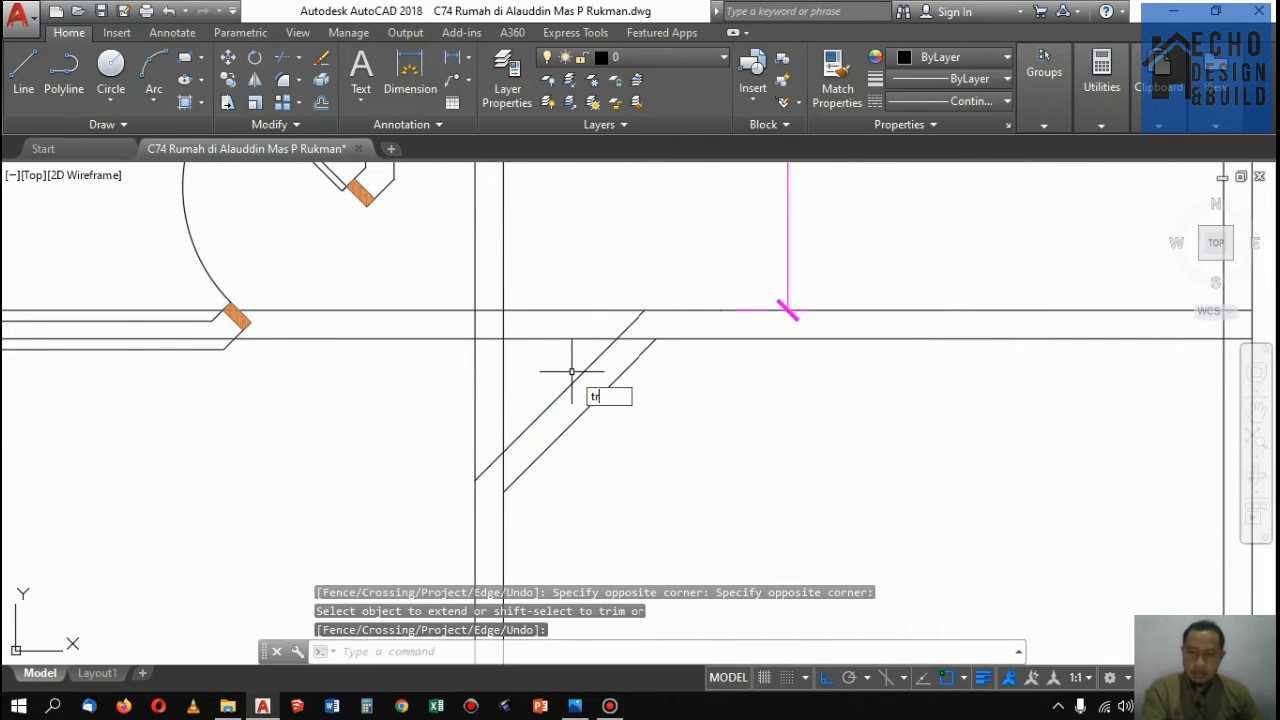
Trim away the horizontal and vertical wall lines that run past the outer side of the angled wall
{"action": "key", "text": "space"}
{"action": "left_click", "coordinate": [570, 394]}
{"action": "left_click", "coordinate": [536, 372]}
{"action": "key", "text": "space"}
{"action": "left_click", "coordinate": [529, 363]}
{"action": "left_click", "coordinate": [466, 256]}
{"action": "key", "text": "space"}
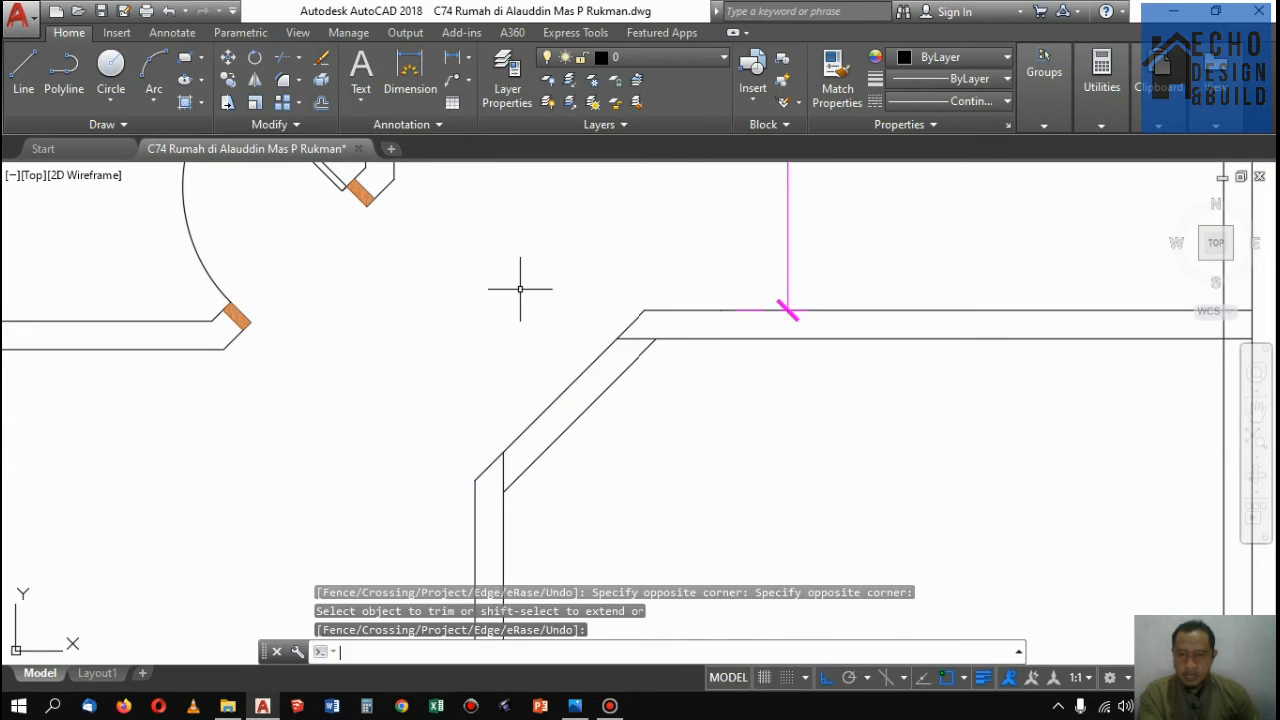
Trim the two short wall-line stubs left inside the angled wall at its upper and lower ends
{"action": "scroll", "coordinate": [600, 357], "scroll_direction": "down", "scroll_amount": 4}
{"action": "scroll", "coordinate": [610, 362], "scroll_direction": "up", "scroll_amount": 2}
{"action": "key", "text": "space"}
{"action": "key", "text": "space"}
{"action": "scroll", "coordinate": [633, 344], "scroll_direction": "up", "scroll_amount": 3}
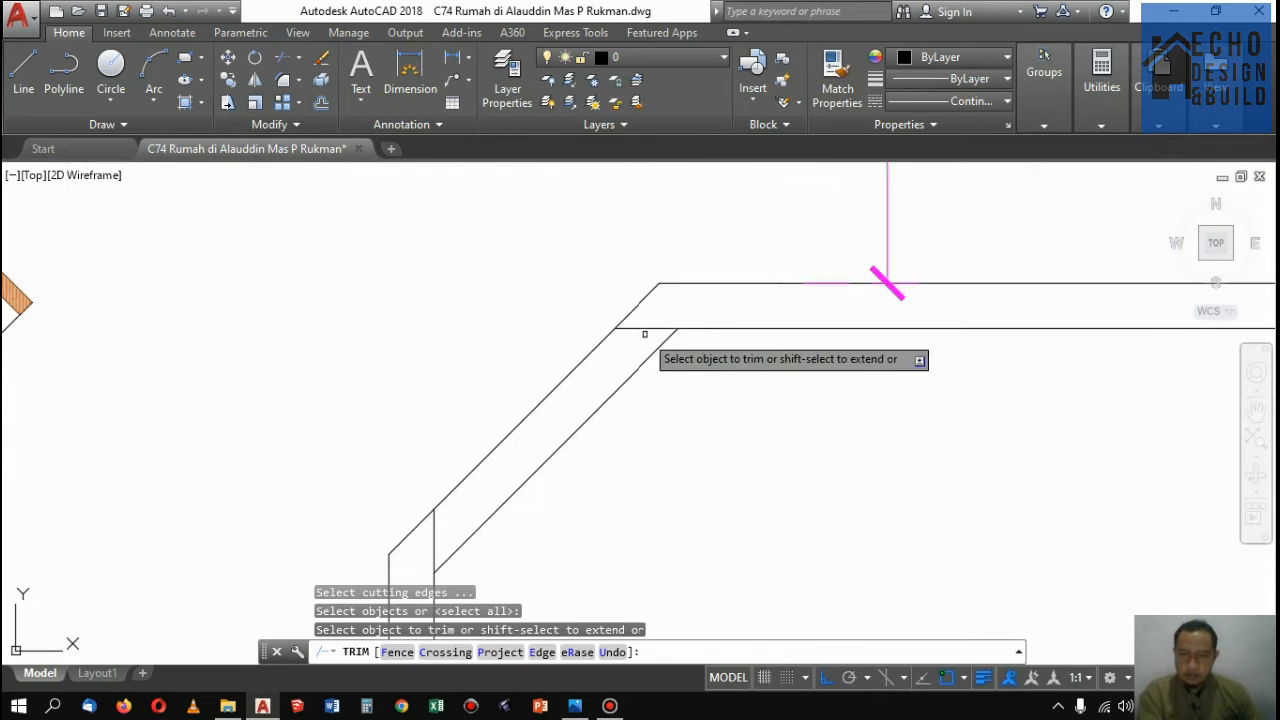
{"action": "left_click", "coordinate": [646, 330]}
{"action": "left_click", "coordinate": [441, 526]}
{"action": "left_click", "coordinate": [427, 539]}
{"action": "scroll", "coordinate": [525, 457], "scroll_direction": "down", "scroll_amount": 4}
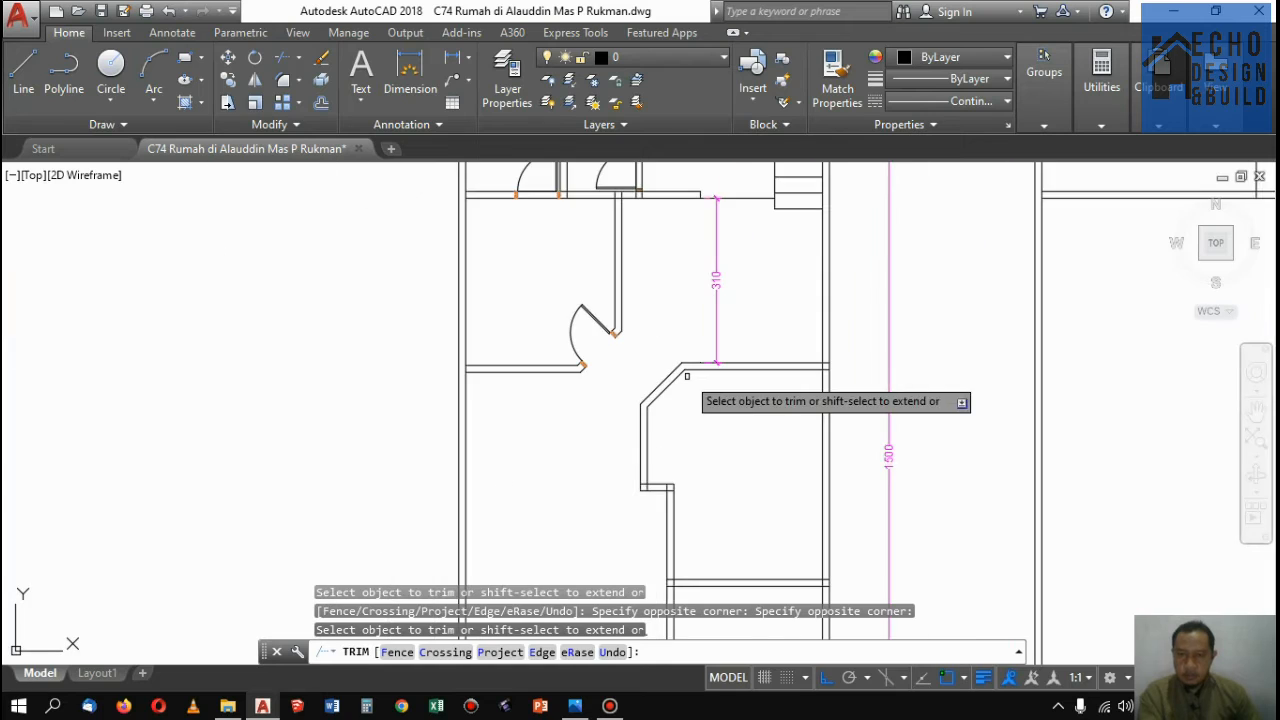
{"action": "key", "text": "space"}
{"action": "scroll", "coordinate": [560, 380], "scroll_direction": "up", "scroll_amount": 1}
{"action": "key", "text": "Escape"}
Mirror the existing diagonal door across the line joining the outer corners of its two jambs, keeping the original
{"action": "left_click", "coordinate": [533, 286]}
{"action": "scroll", "coordinate": [526, 355], "scroll_direction": "down", "scroll_amount": 2}
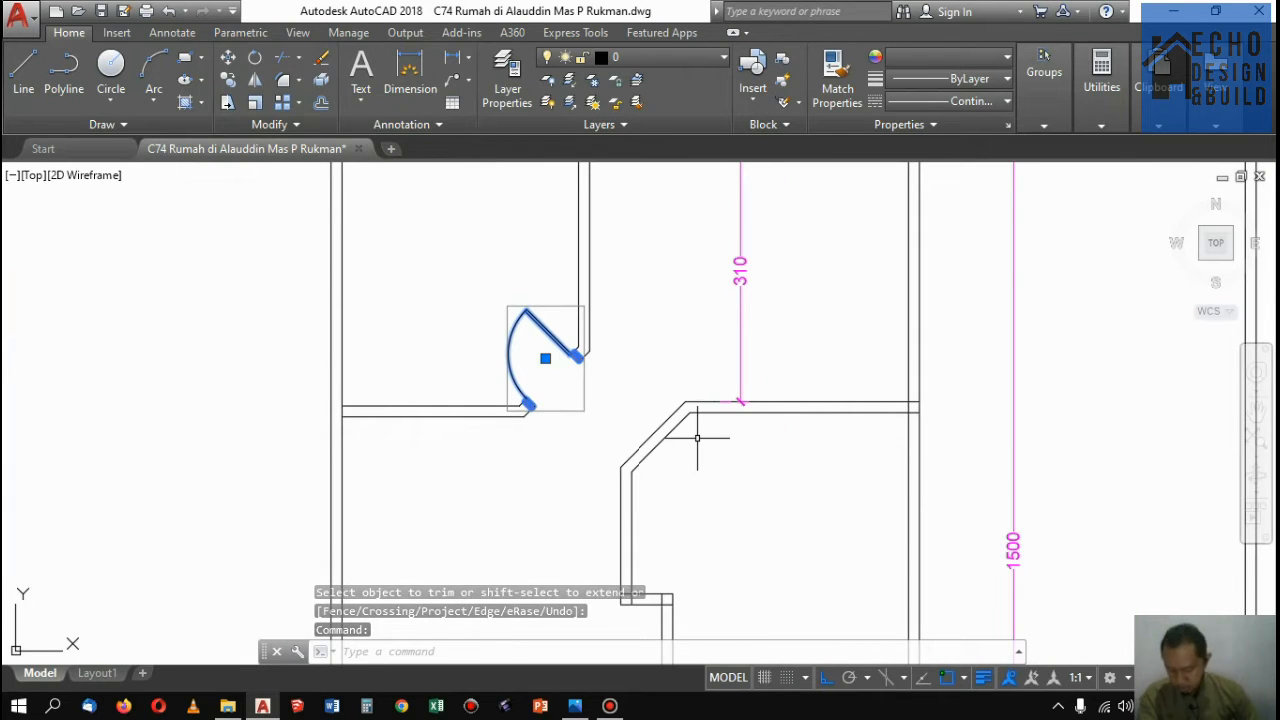
{"action": "scroll", "coordinate": [665, 315], "scroll_direction": "down", "scroll_amount": 2}
{"action": "scroll", "coordinate": [671, 372], "scroll_direction": "up", "scroll_amount": 4}
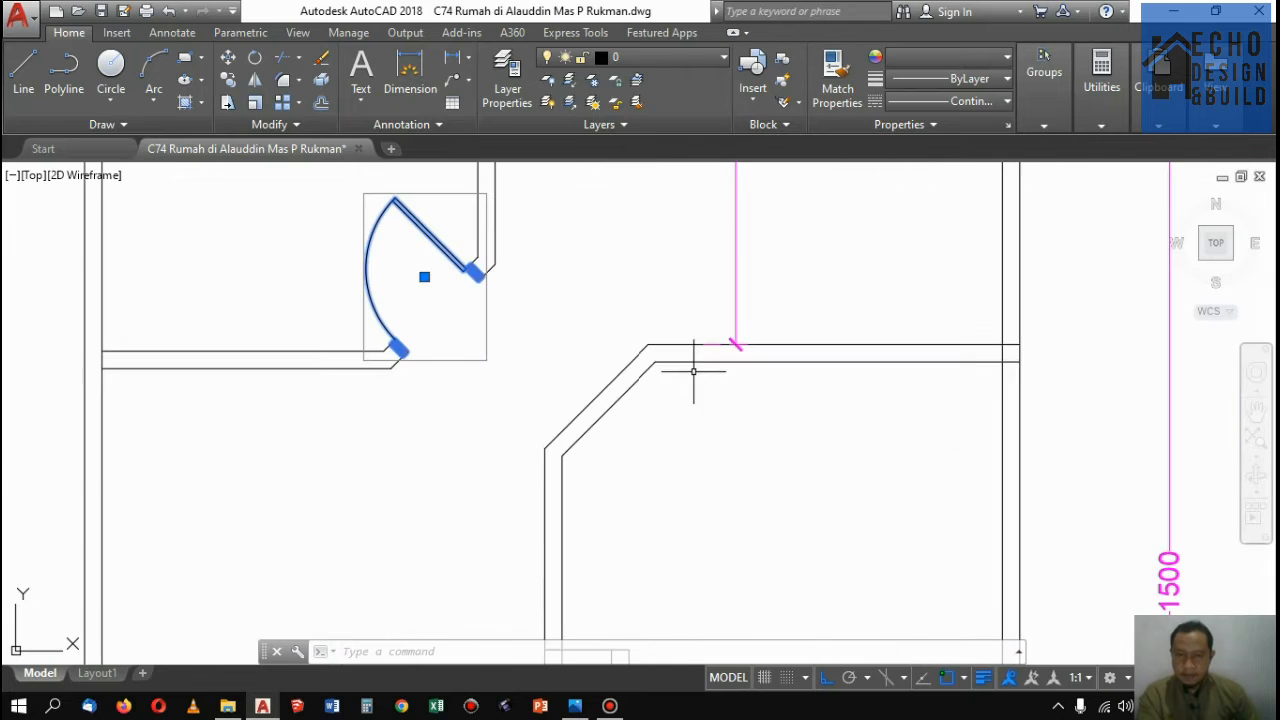
{"action": "scroll", "coordinate": [674, 360], "scroll_direction": "down", "scroll_amount": 2}
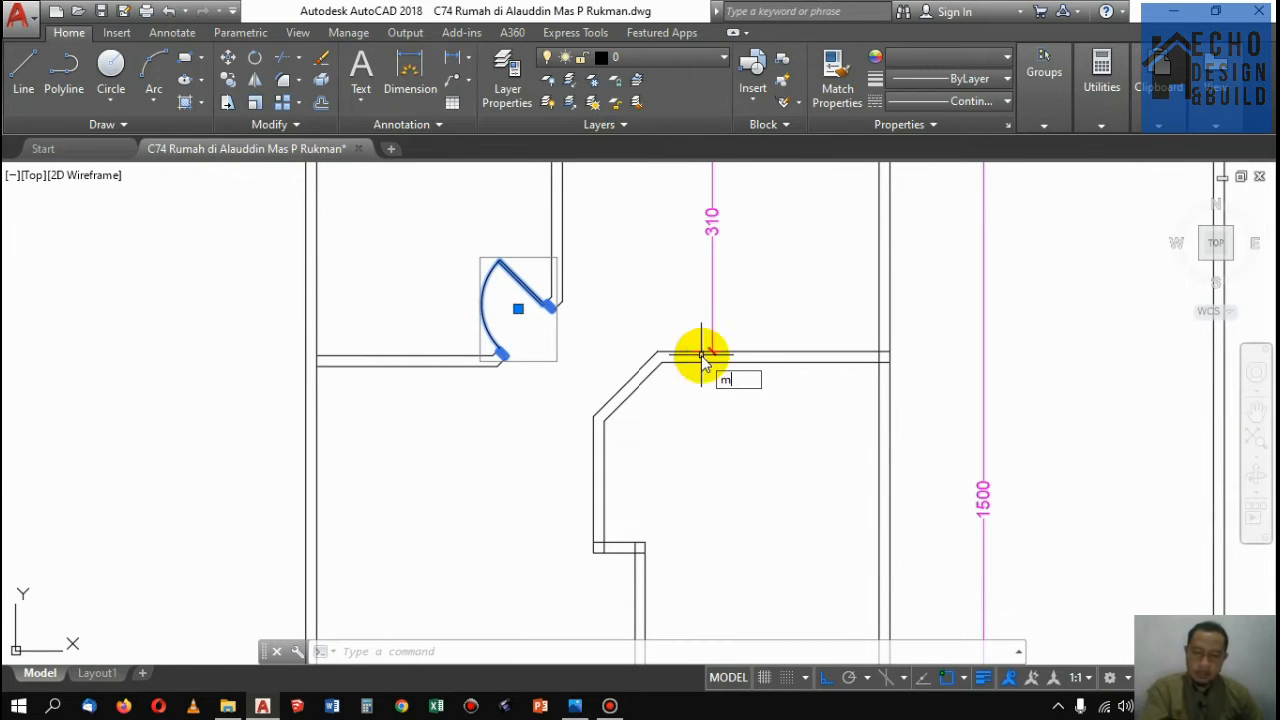
{"action": "type", "text": "i"}
{"action": "key", "text": "Return"}
{"action": "scroll", "coordinate": [577, 340], "scroll_direction": "up", "scroll_amount": 4}
{"action": "scroll", "coordinate": [457, 357], "scroll_direction": "down", "scroll_amount": 1}
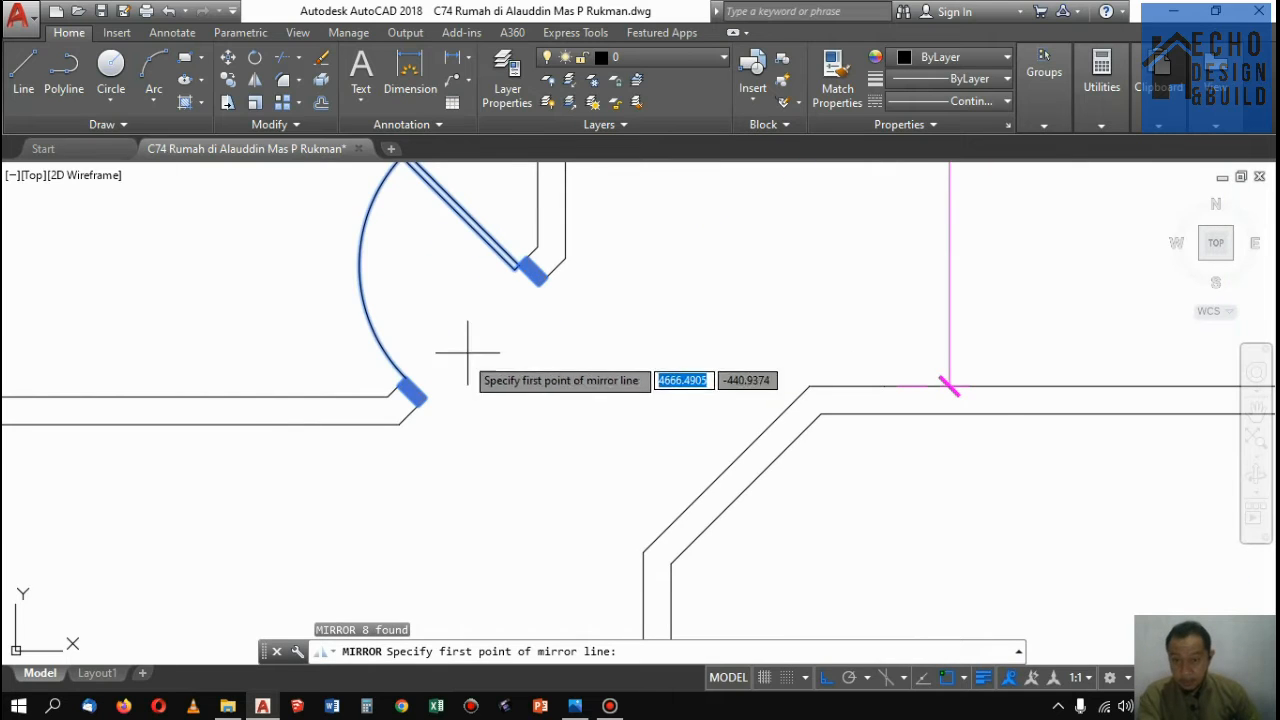
{"action": "scroll", "coordinate": [408, 420], "scroll_direction": "up", "scroll_amount": 3}
{"action": "left_click", "coordinate": [377, 440]}
{"action": "scroll", "coordinate": [480, 360], "scroll_direction": "down", "scroll_amount": 3}
{"action": "scroll", "coordinate": [480, 350], "scroll_direction": "up", "scroll_amount": 3}
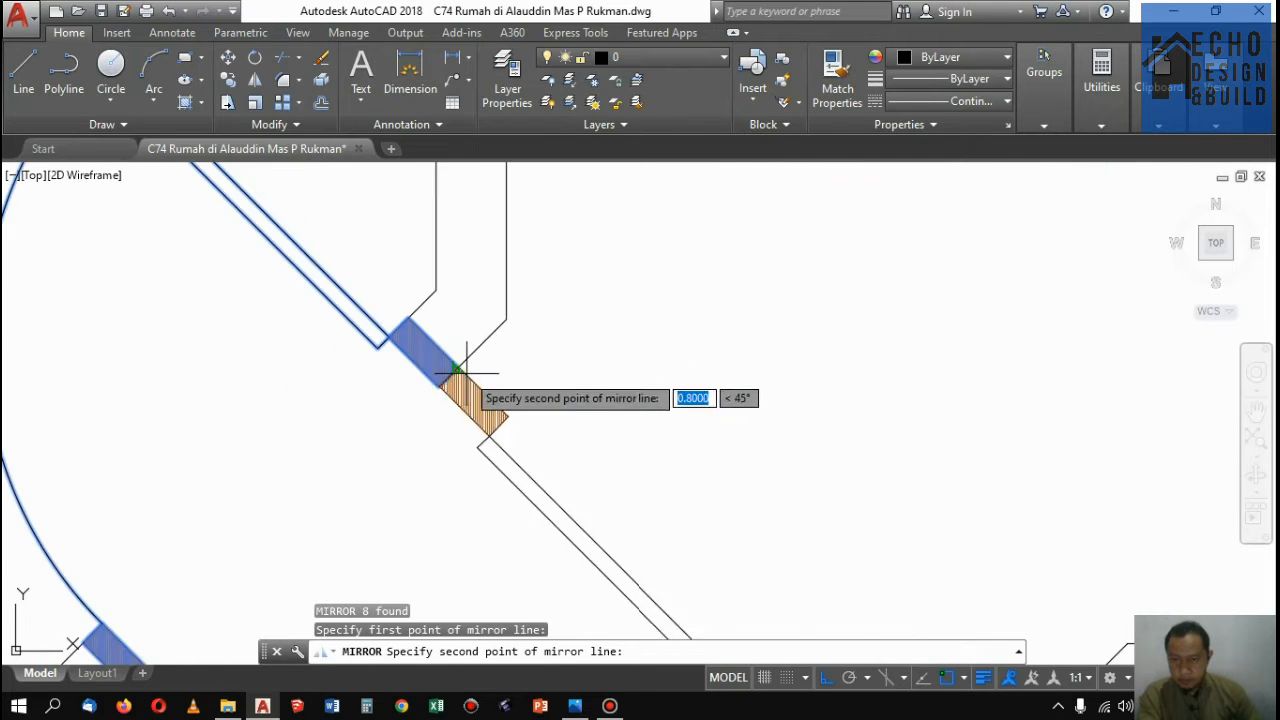
{"action": "left_click", "coordinate": [443, 388]}
{"action": "key", "text": "Return"}
Draw a helper line across the mirrored door's opening, joining the corners of its two jambs
{"action": "scroll", "coordinate": [545, 373], "scroll_direction": "down", "scroll_amount": 4}
{"action": "scroll", "coordinate": [545, 373], "scroll_direction": "up", "scroll_amount": 2}
{"action": "left_click", "coordinate": [537, 380]}
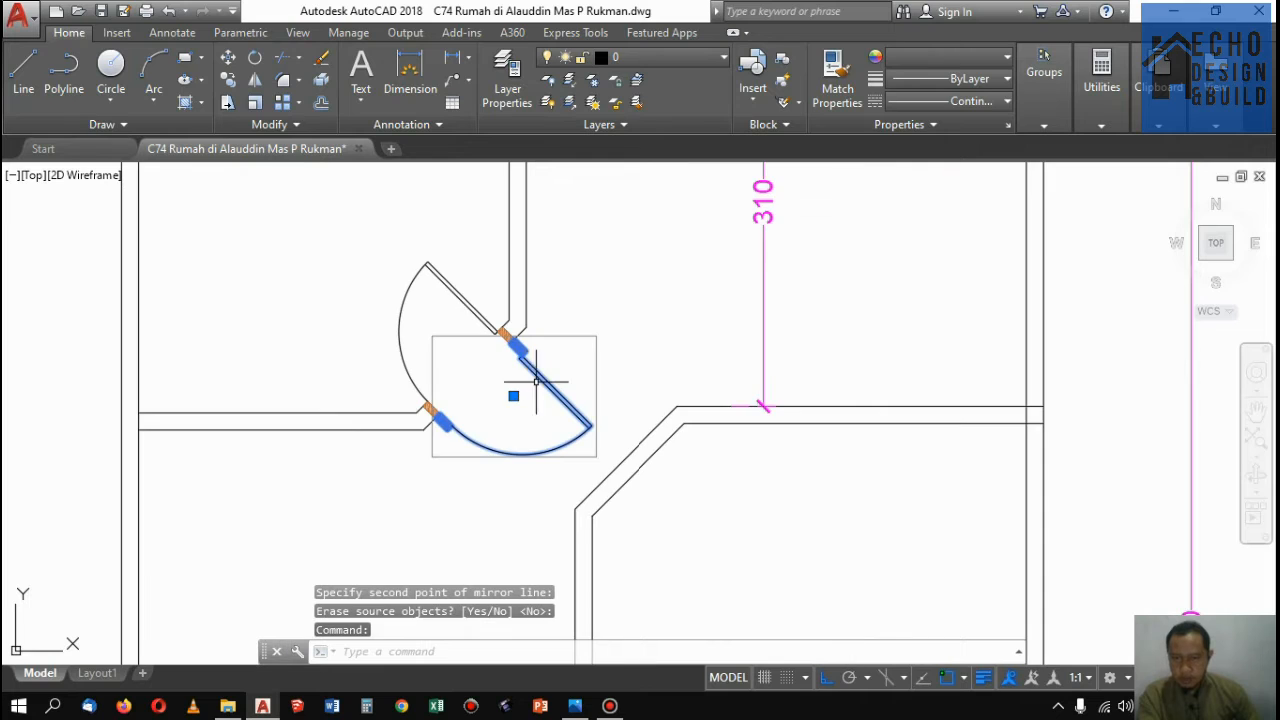
{"action": "key", "text": "Escape"}
{"action": "type", "text": "l"}
{"action": "key", "text": "Return"}
{"action": "scroll", "coordinate": [457, 380], "scroll_direction": "up", "scroll_amount": 3}
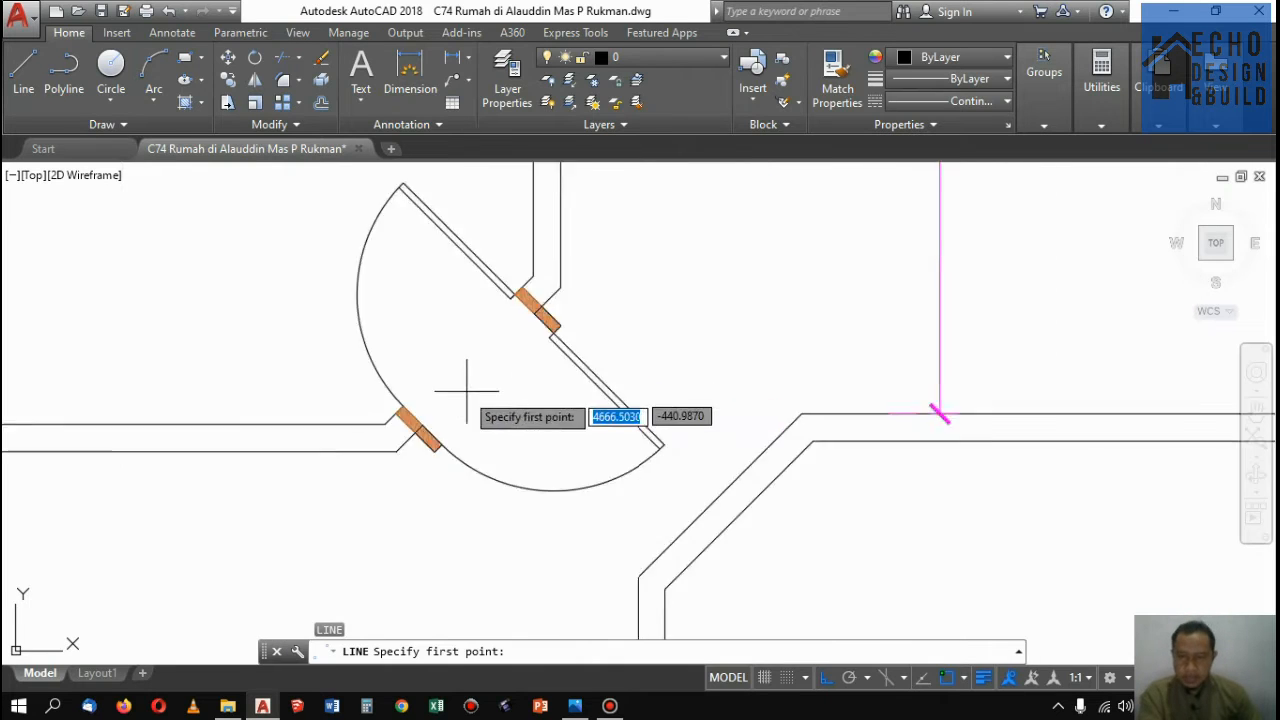
{"action": "left_click", "coordinate": [395, 440]}
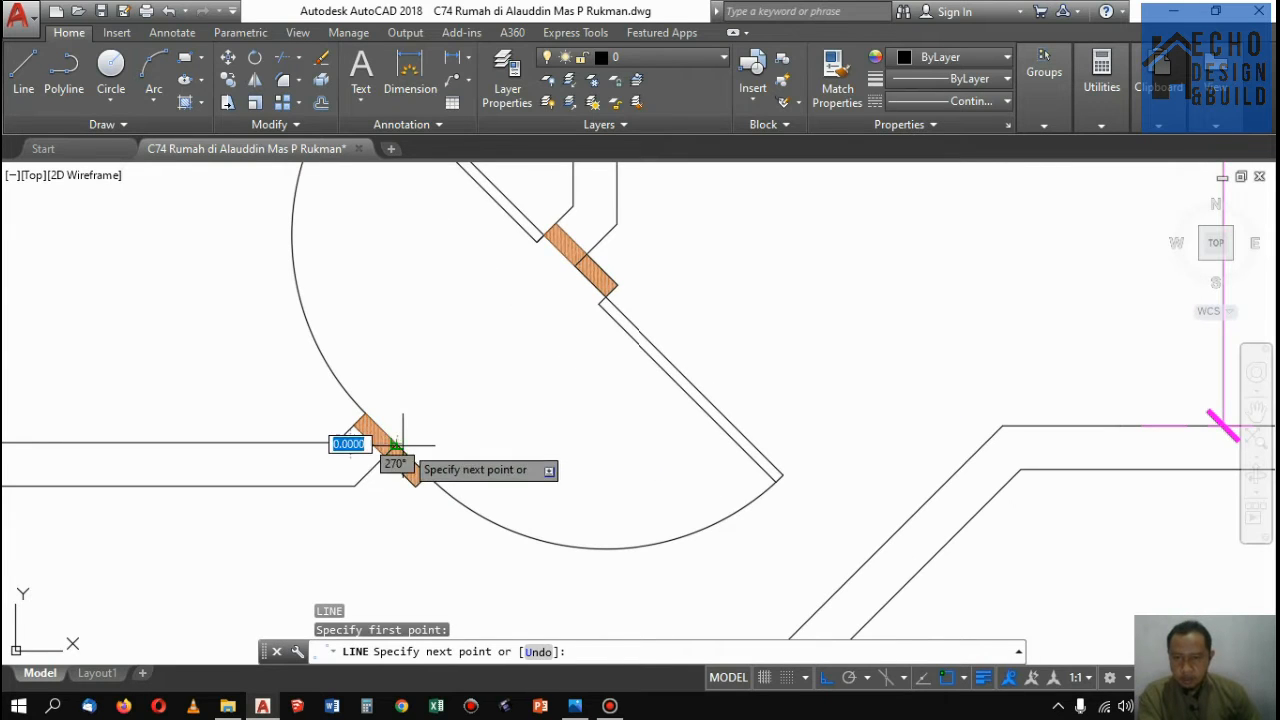
{"action": "left_click", "coordinate": [575, 266]}
{"action": "key", "text": "Return"}
Move the mirrored door and its helper line from the line's midpoint to the midpoint of the angled wall's outer line
{"action": "left_click", "coordinate": [636, 317]}
{"action": "left_click", "coordinate": [618, 323]}
{"action": "left_click", "coordinate": [610, 325]}
{"action": "left_click", "coordinate": [547, 329]}
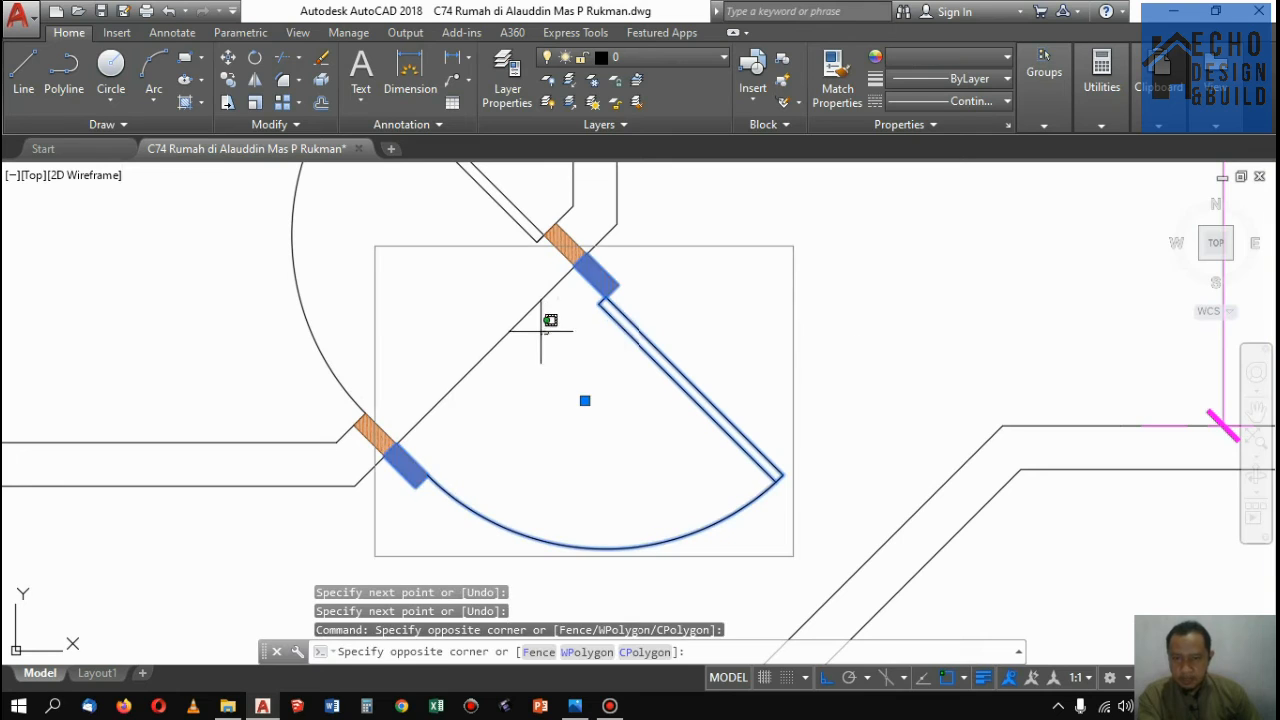
{"action": "left_click", "coordinate": [507, 311]}
{"action": "type", "text": "m"}
{"action": "key", "text": "Return"}
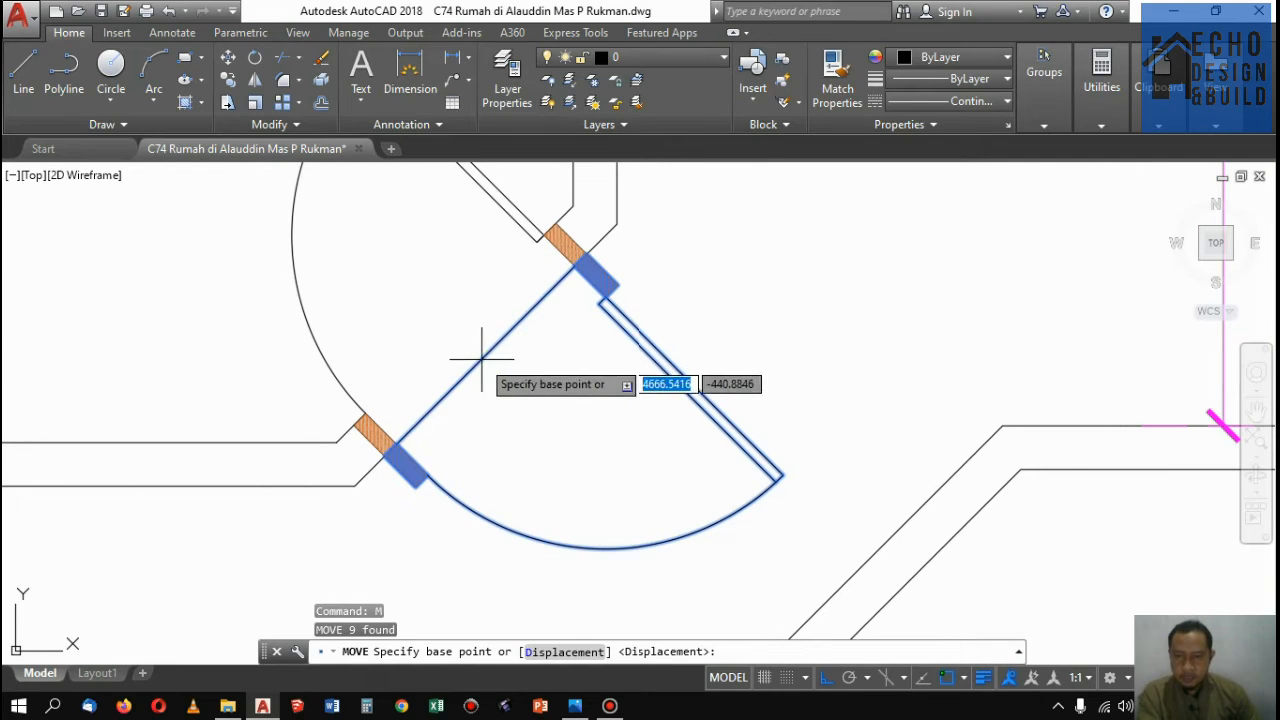
{"action": "left_click", "coordinate": [505, 363]}
{"action": "scroll", "coordinate": [608, 402], "scroll_direction": "down", "scroll_amount": 5}
{"action": "scroll", "coordinate": [620, 372], "scroll_direction": "up", "scroll_amount": 3}
{"action": "left_click", "coordinate": [615, 378]}
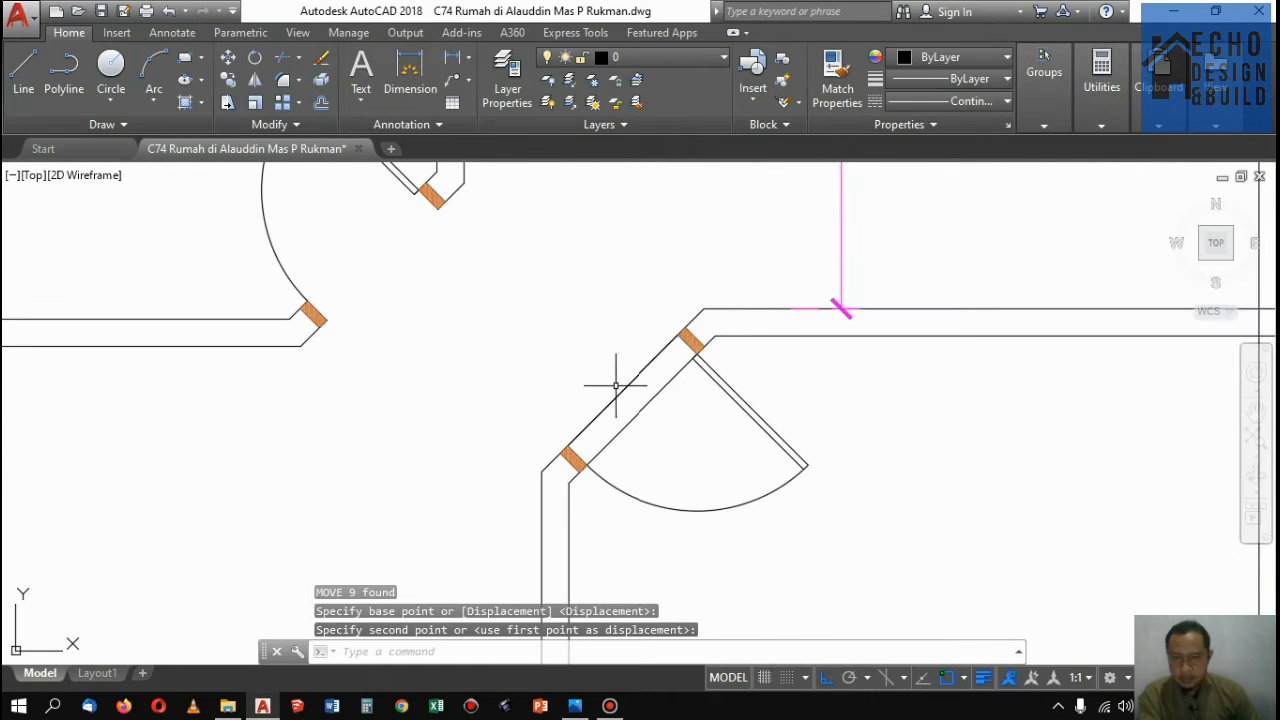
Erase the helper line between the jambs of the door in the angled wall
{"action": "scroll", "coordinate": [620, 375], "scroll_direction": "up", "scroll_amount": 4}
{"action": "left_click", "coordinate": [632, 388]}
{"action": "left_click", "coordinate": [623, 371]}
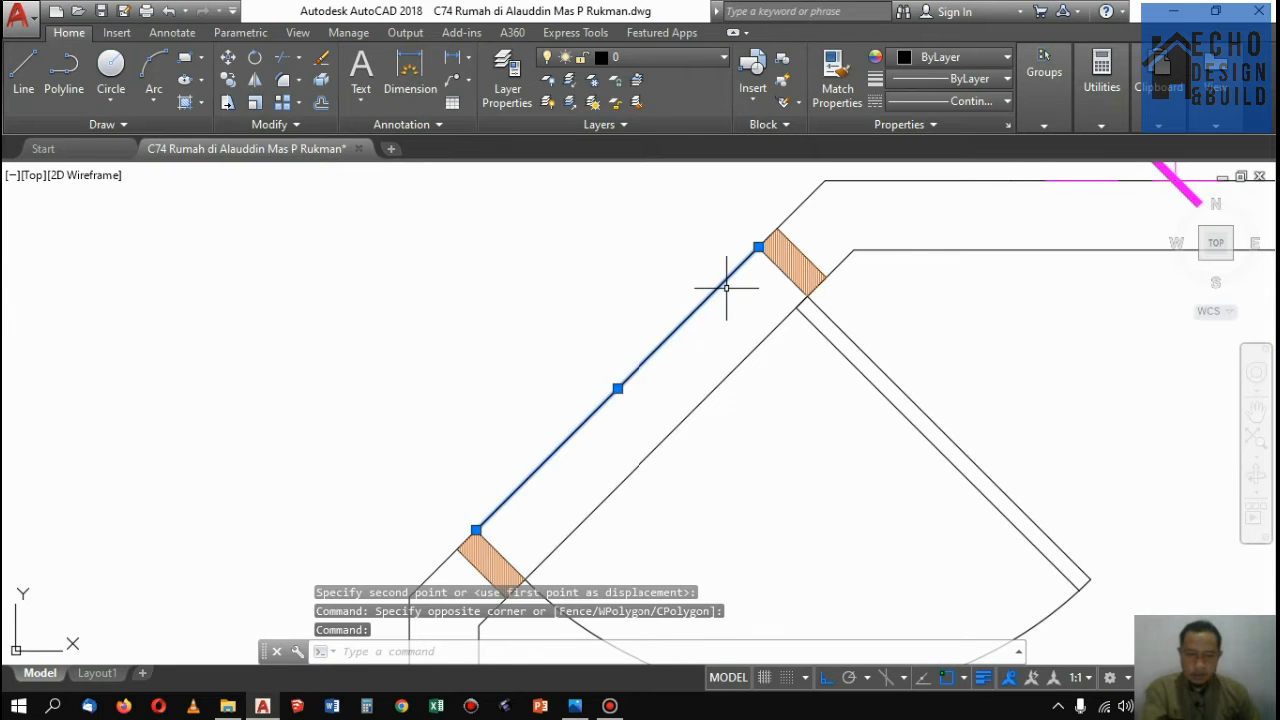
{"action": "key", "text": "Delete"}
Trim the angled wall's outer line between the door jambs, leaving the inner line across the opening
{"action": "scroll", "coordinate": [693, 318], "scroll_direction": "down", "scroll_amount": 3}
{"action": "key", "text": "Return"}
{"action": "scroll", "coordinate": [694, 323], "scroll_direction": "up", "scroll_amount": 3}
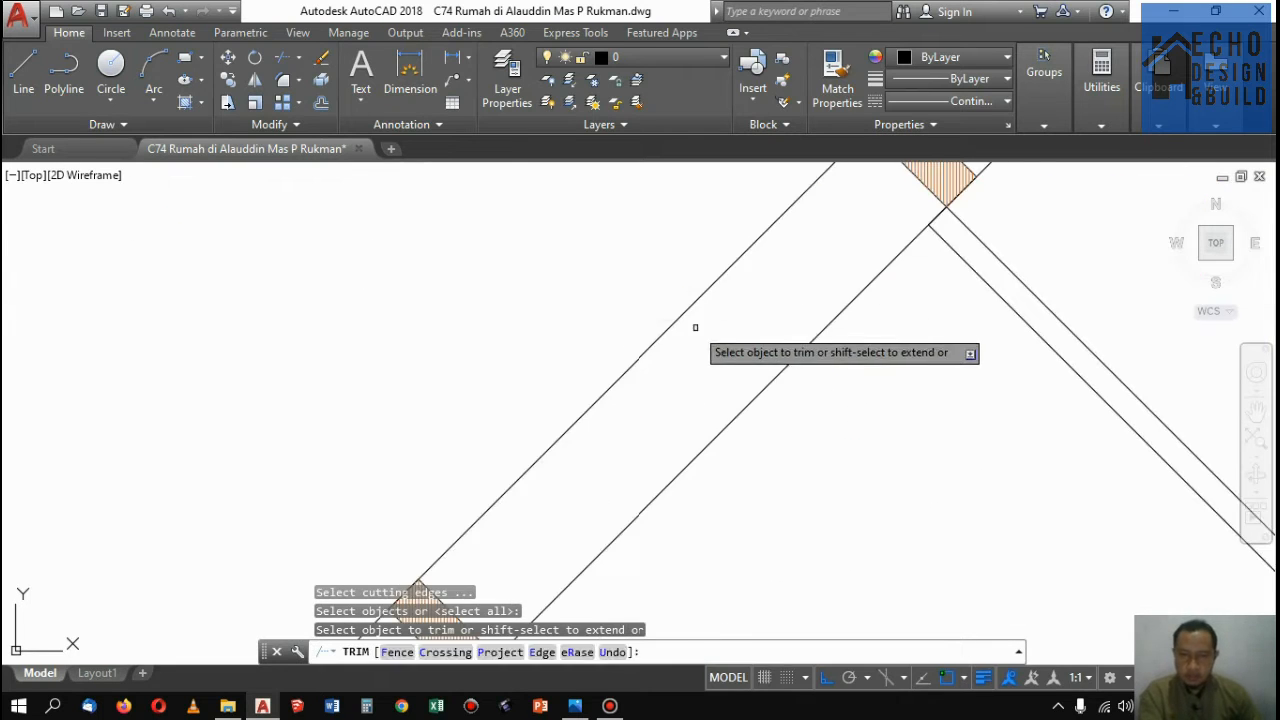
{"action": "left_click", "coordinate": [694, 328]}
{"action": "left_click", "coordinate": [674, 300]}
{"action": "scroll", "coordinate": [728, 325], "scroll_direction": "down", "scroll_amount": 3}
{"action": "key", "text": "Return"}
{"action": "scroll", "coordinate": [742, 347], "scroll_direction": "up", "scroll_amount": 2}
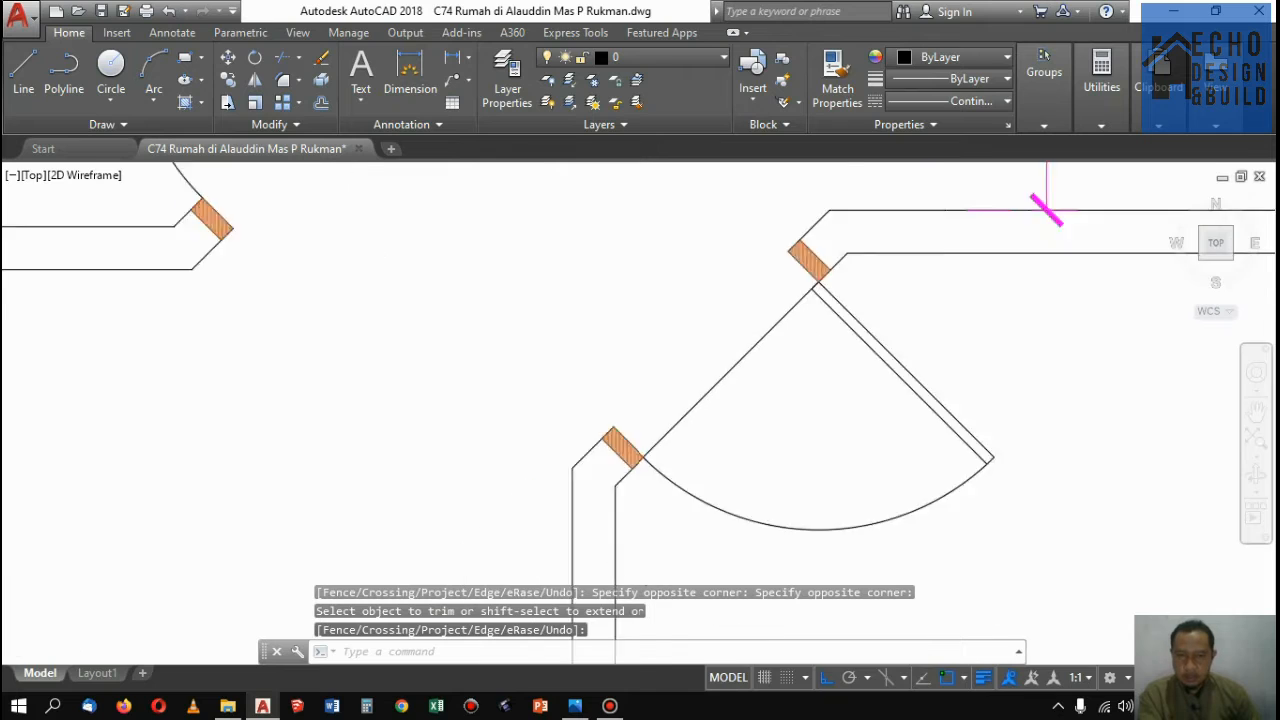
{"action": "scroll", "coordinate": [745, 342], "scroll_direction": "down", "scroll_amount": 2}
Toggle object snap off and back on, and review the Snap and Grid, Polar Tracking and Object Snap settings
{"action": "key", "text": "F3"}
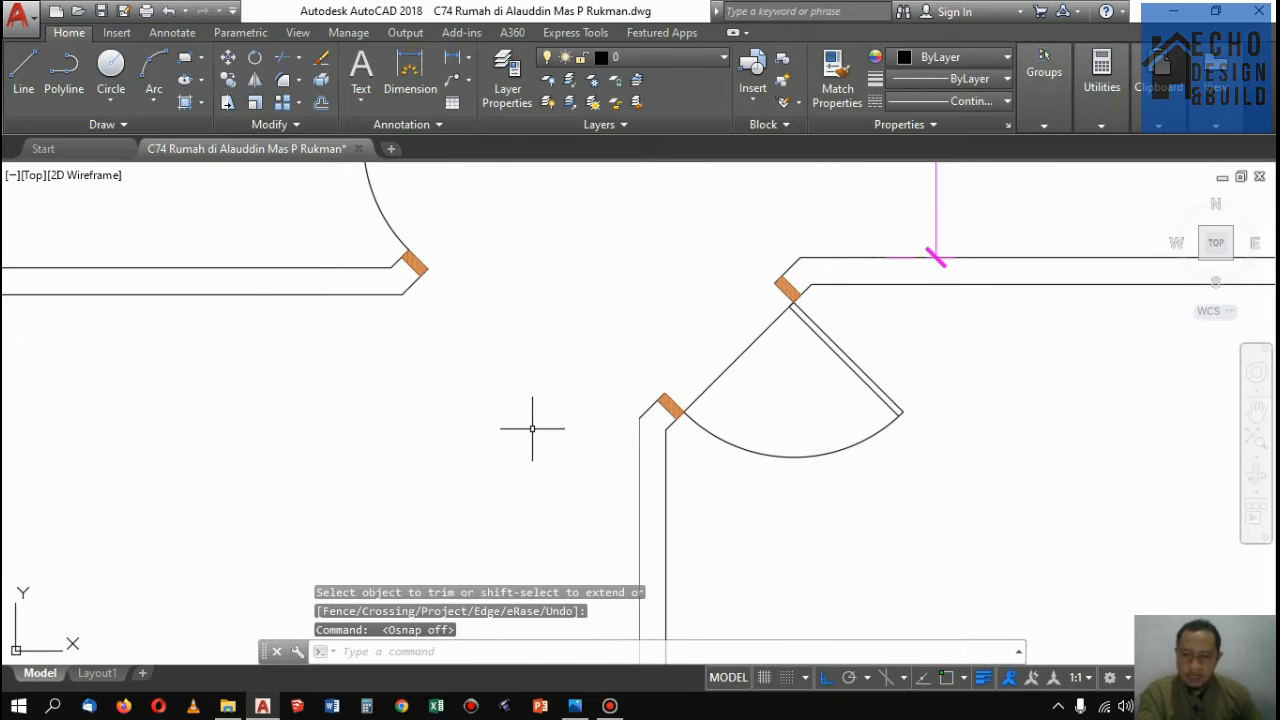
{"action": "key", "text": "F3"}
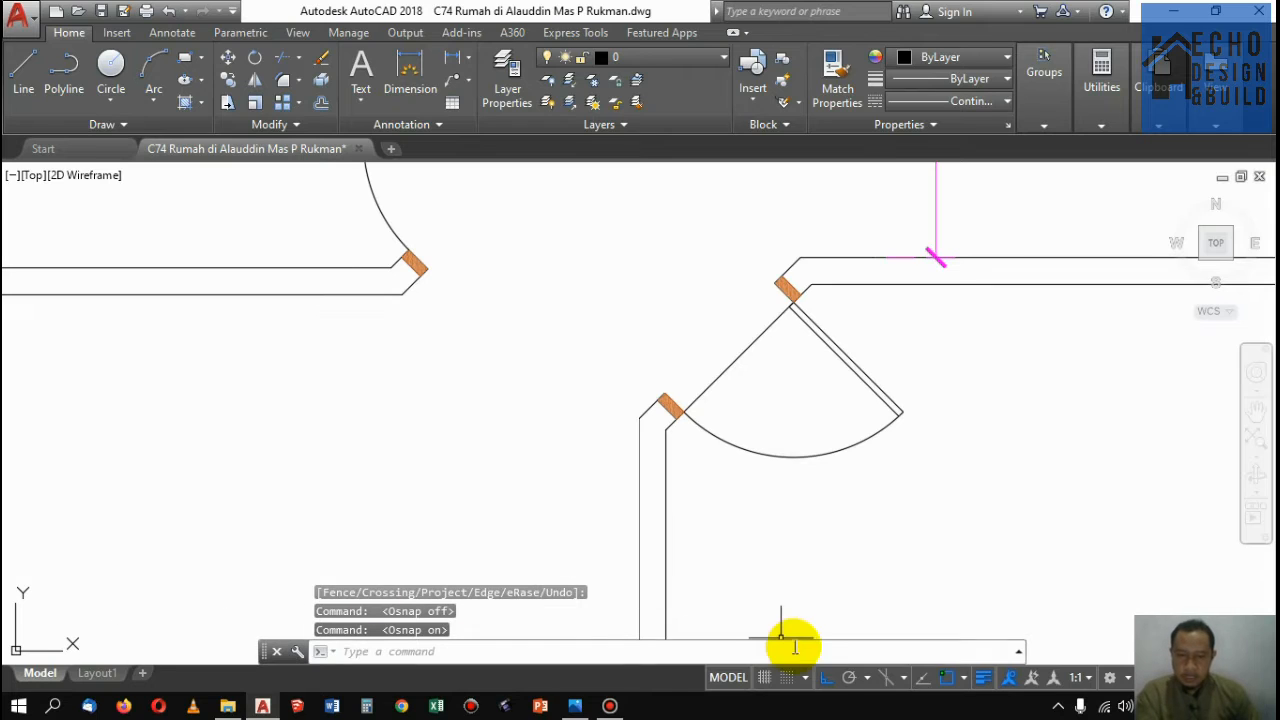
{"action": "left_click", "coordinate": [393, 655]}
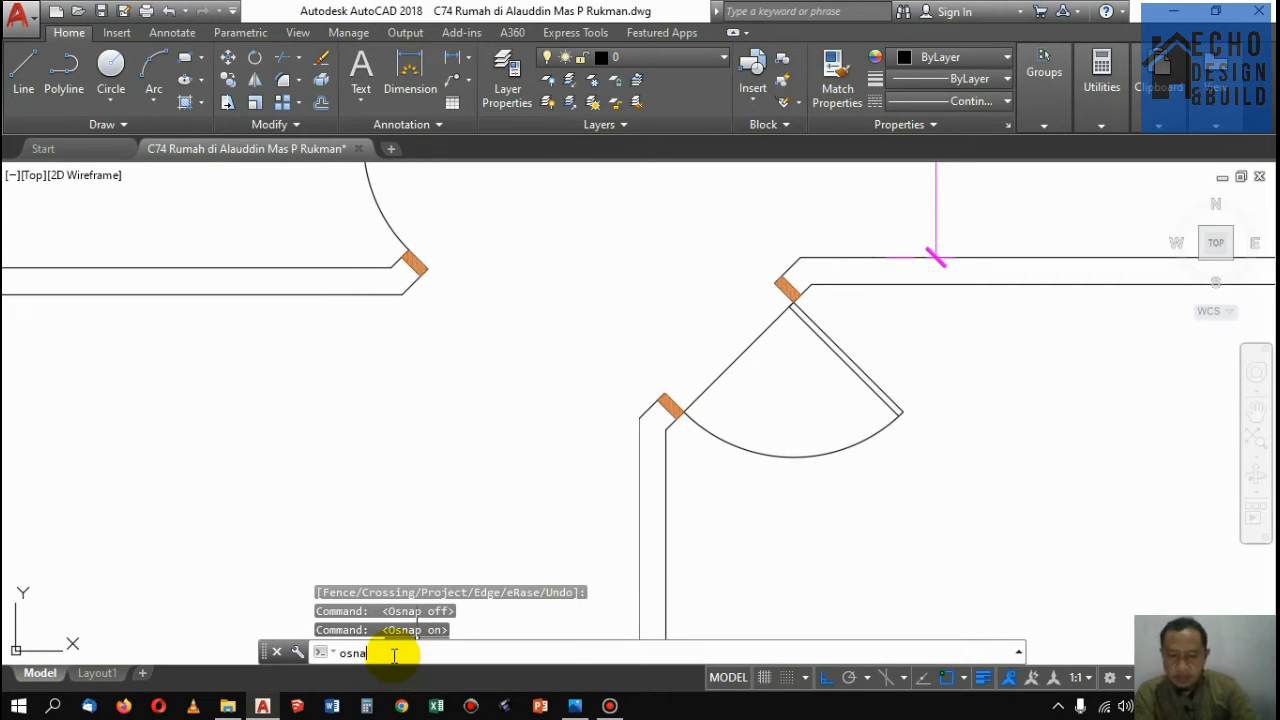
{"action": "key", "text": "Return"}
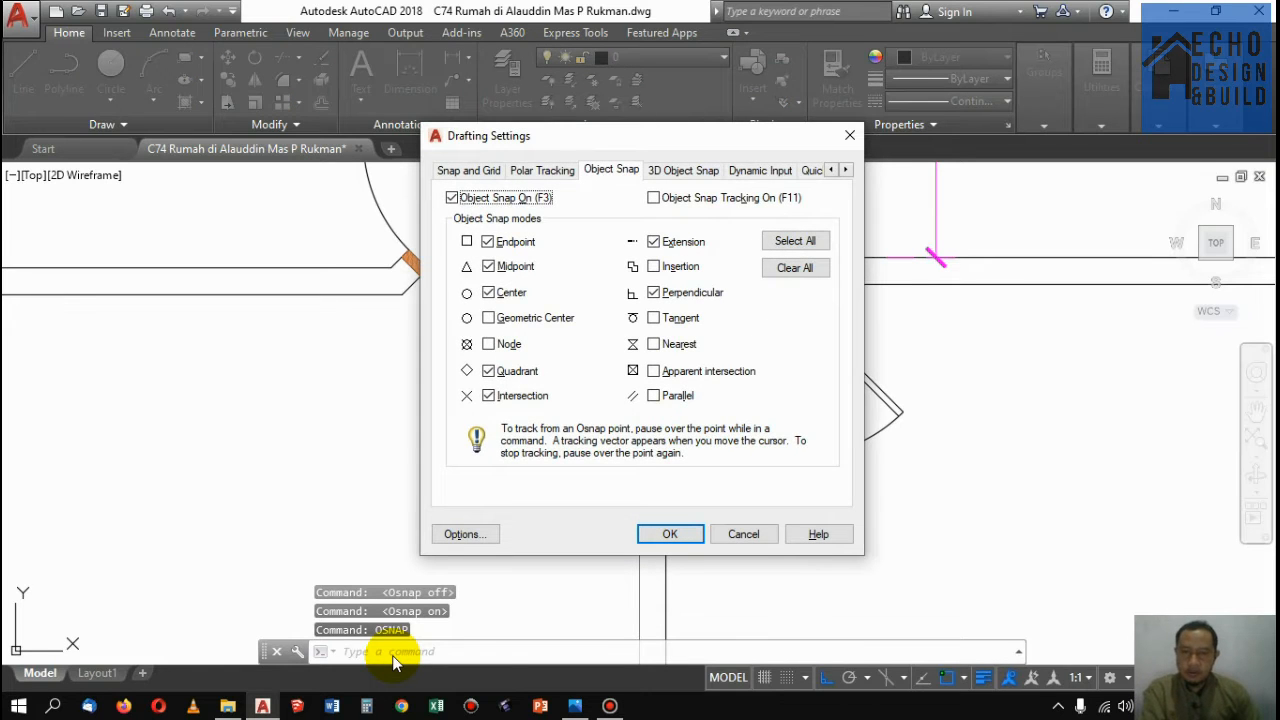
{"action": "left_click", "coordinate": [472, 172]}
{"action": "left_click", "coordinate": [545, 172]}
{"action": "left_click", "coordinate": [605, 171]}
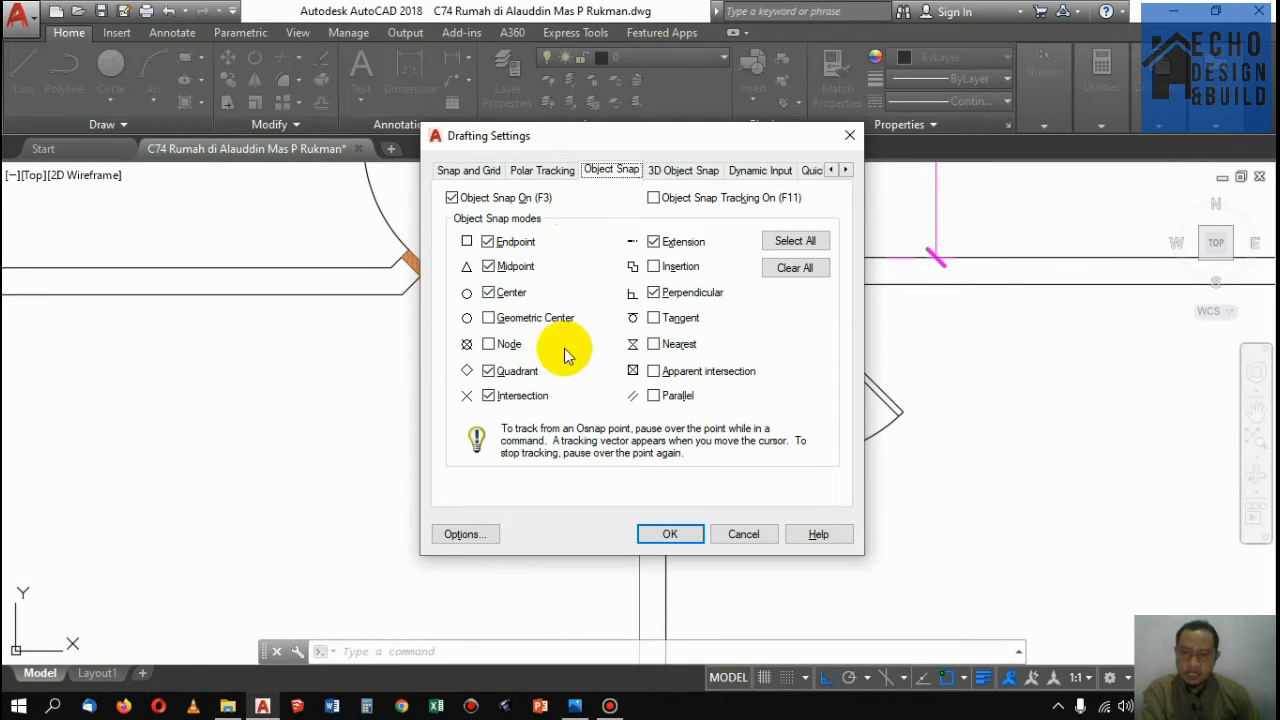
{"action": "left_click", "coordinate": [690, 534]}
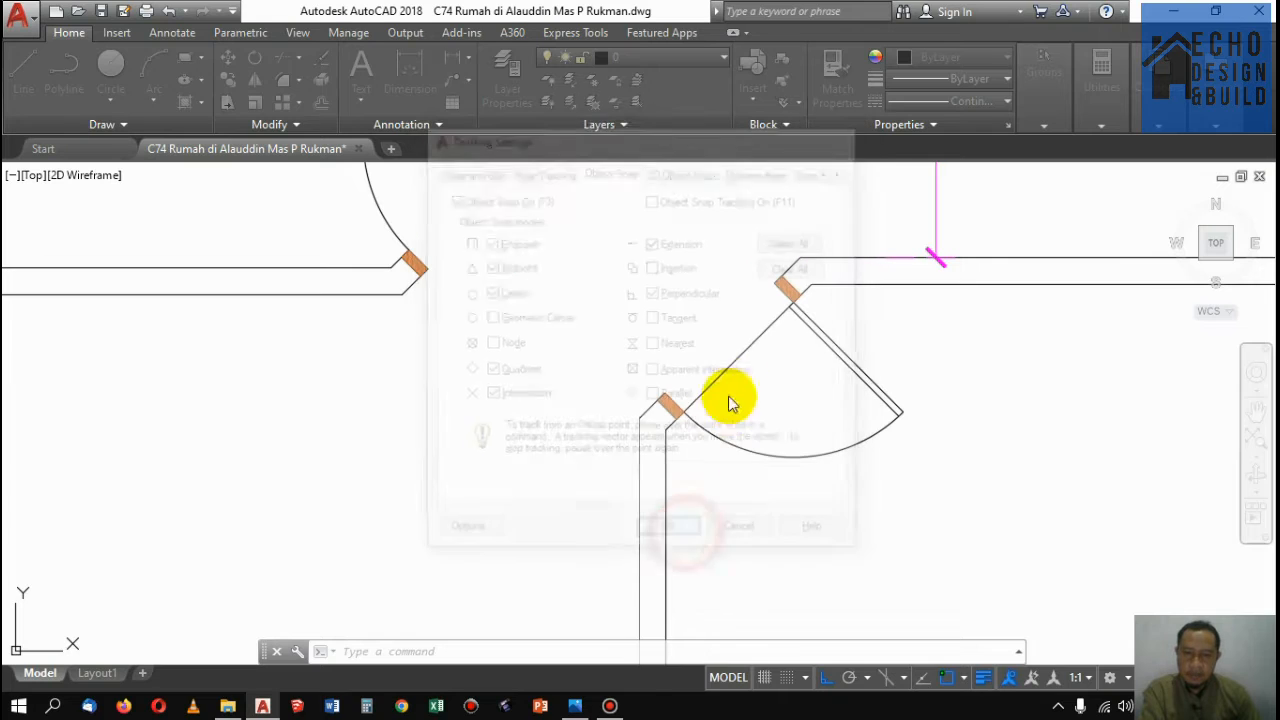
{"action": "scroll", "coordinate": [798, 366], "scroll_direction": "down", "scroll_amount": 3}
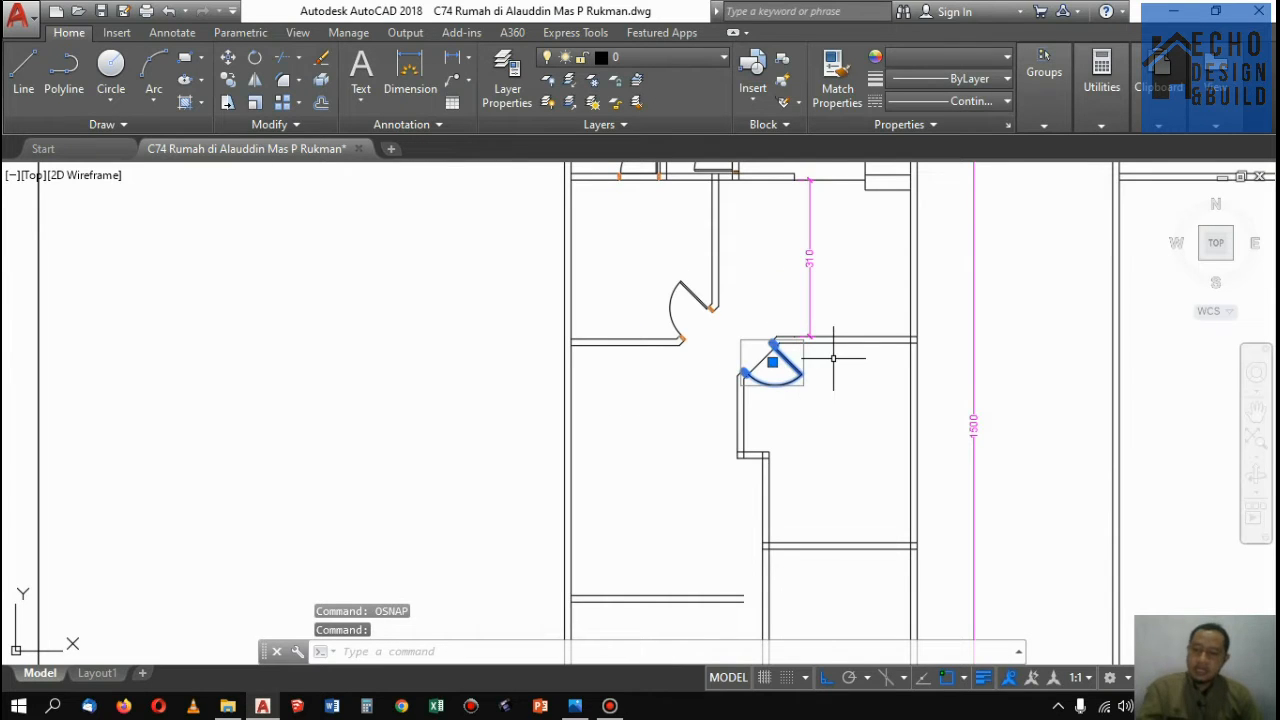
{"action": "key", "text": "Escape"}
{"action": "scroll", "coordinate": [829, 371], "scroll_direction": "up", "scroll_amount": 2}
{"action": "scroll", "coordinate": [809, 423], "scroll_direction": "down", "scroll_amount": 2}
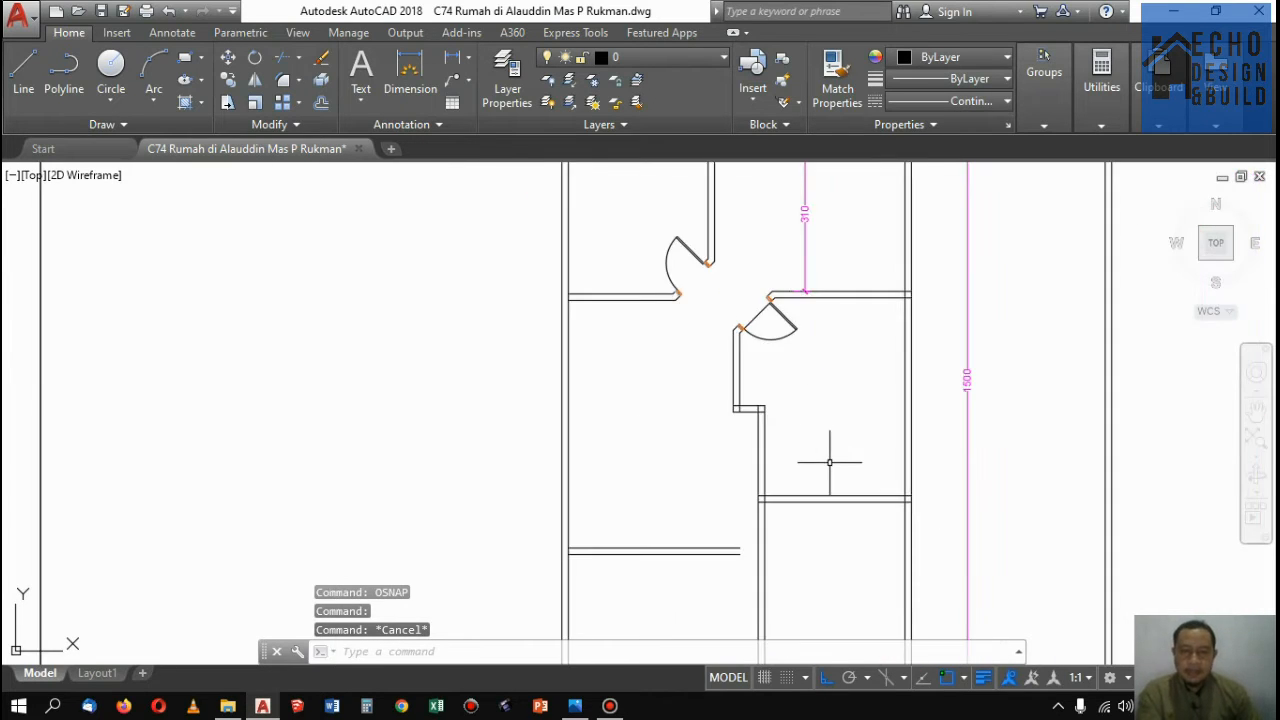
Extend both lines of the lower-left horizontal wall to the right-hand line of the vertical interior wall
{"action": "scroll", "coordinate": [829, 462], "scroll_direction": "down", "scroll_amount": 4}
{"action": "scroll", "coordinate": [825, 457], "scroll_direction": "up", "scroll_amount": 4}
{"action": "type", "text": "ex"}
{"action": "key", "text": "space"}
{"action": "key", "text": "space"}
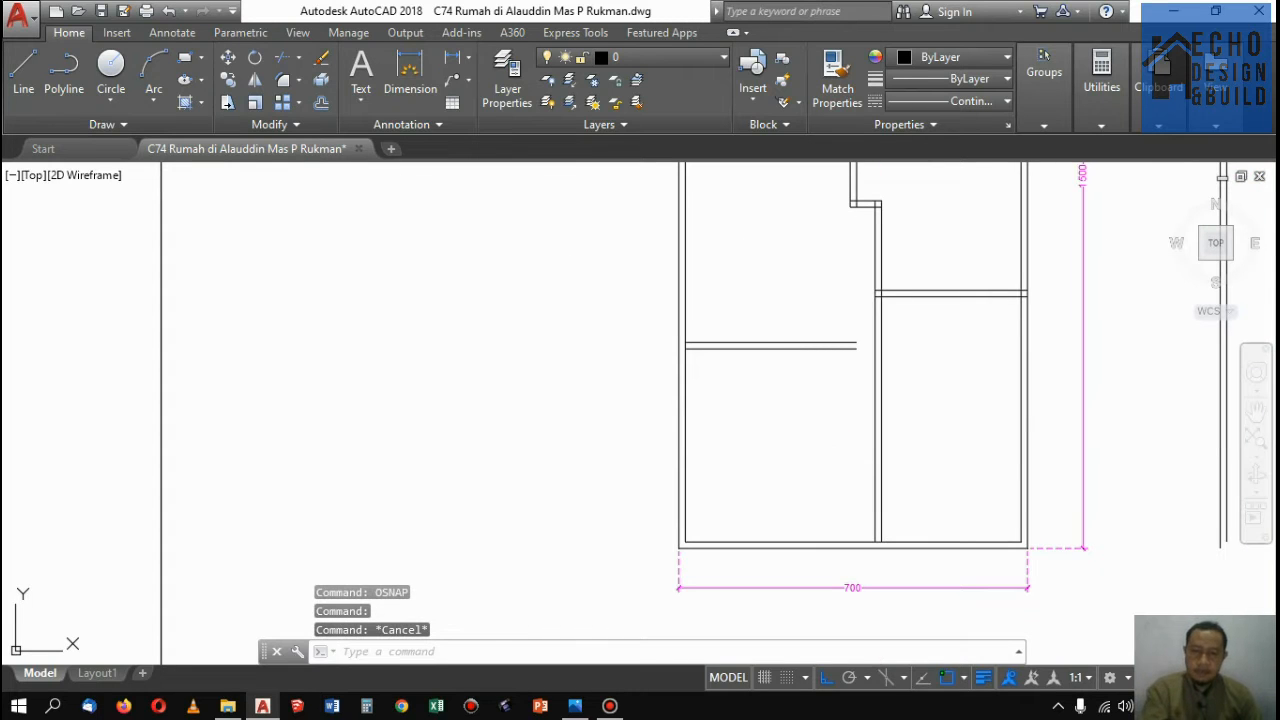
{"action": "left_click", "coordinate": [844, 412]}
{"action": "left_click", "coordinate": [817, 330]}
{"action": "left_click", "coordinate": [838, 368]}
{"action": "left_click", "coordinate": [819, 274]}
{"action": "key", "text": "Return"}
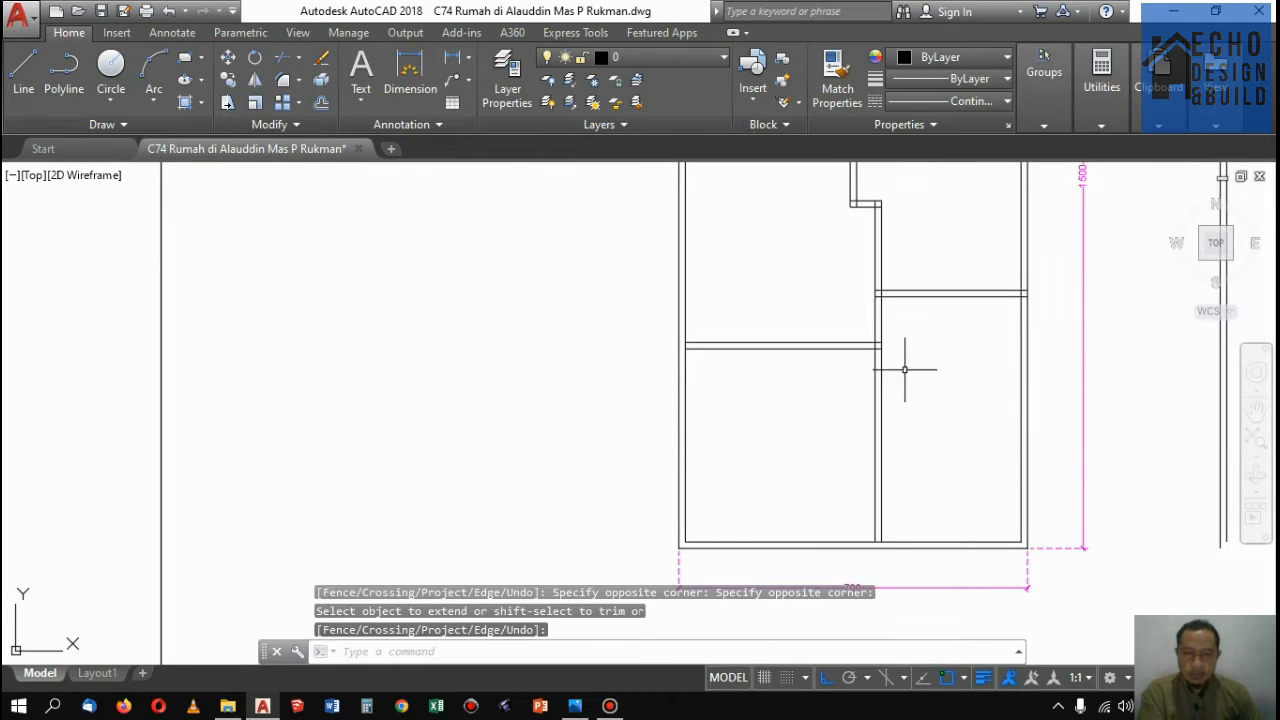
Trim the vertical interior wall's left line below the lower-left horizontal wall, using that wall's lower line as cutting edge
{"action": "type", "text": "tr"}
{"action": "key", "text": "space"}
{"action": "scroll", "coordinate": [866, 371], "scroll_direction": "up", "scroll_amount": 3}
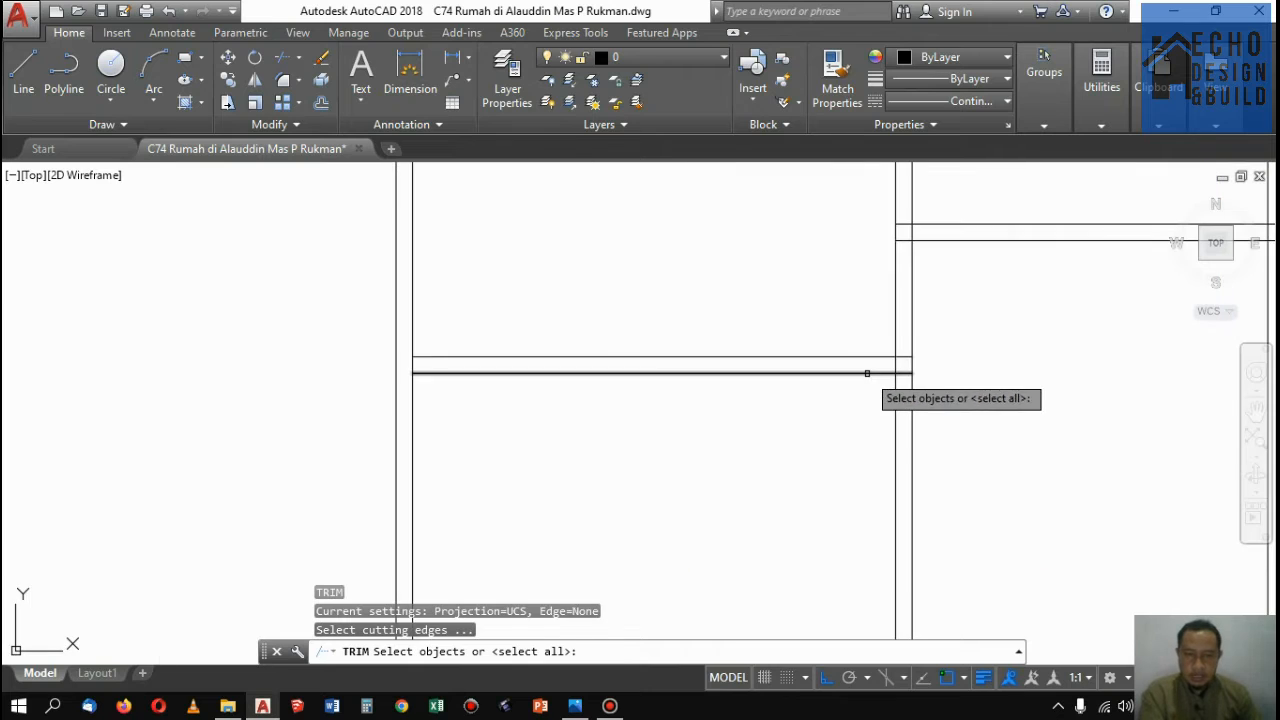
{"action": "left_click", "coordinate": [866, 372]}
{"action": "key", "text": "space"}
{"action": "key", "text": "Return"}
{"action": "scroll", "coordinate": [850, 415], "scroll_direction": "down", "scroll_amount": 3}
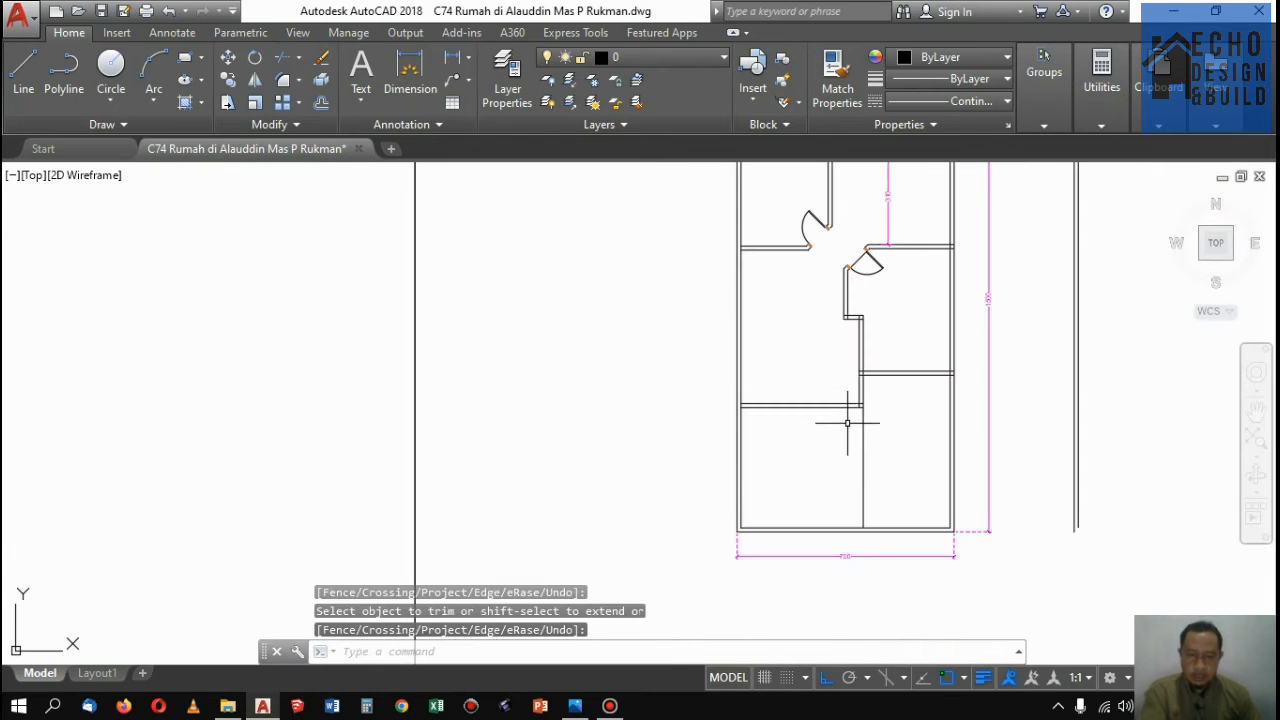
Offset the lower line of the lower-left horizontal wall downward by 1.6
{"action": "type", "text": "o"}
{"action": "key", "text": "space"}
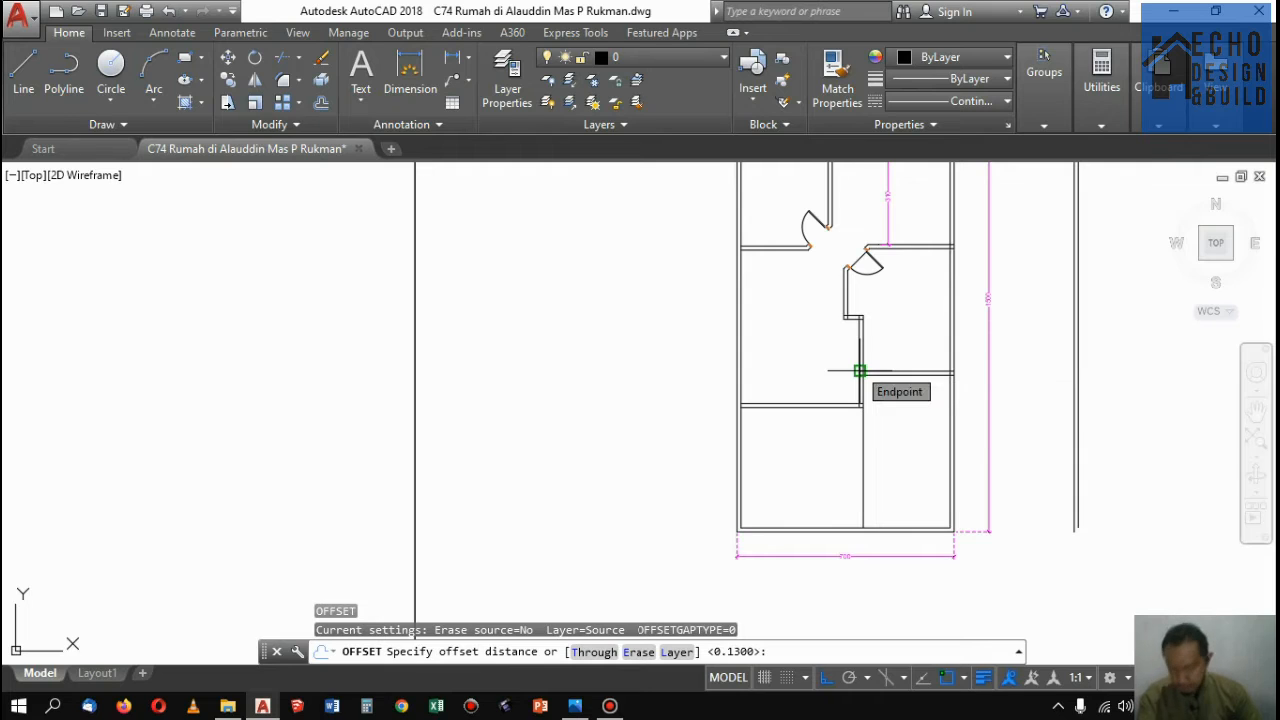
{"action": "scroll", "coordinate": [828, 402], "scroll_direction": "up", "scroll_amount": 2}
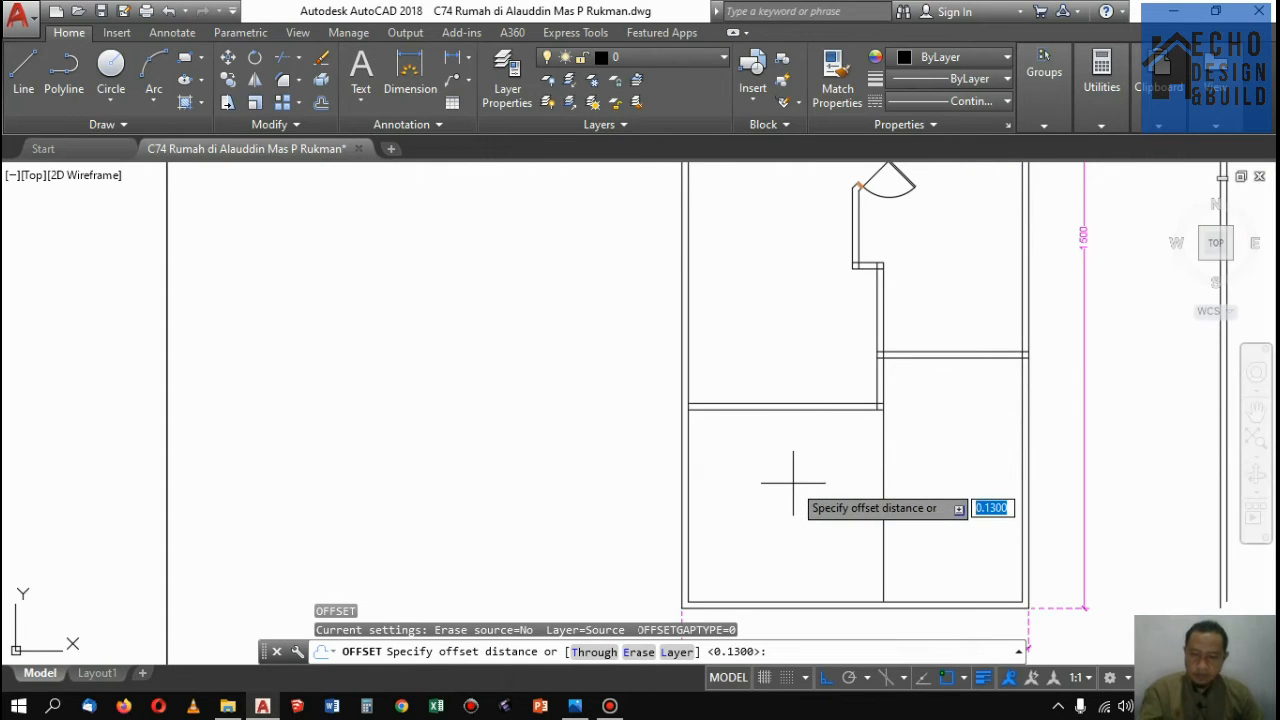
{"action": "type", "text": "1.6"}
{"action": "key", "text": "Return"}
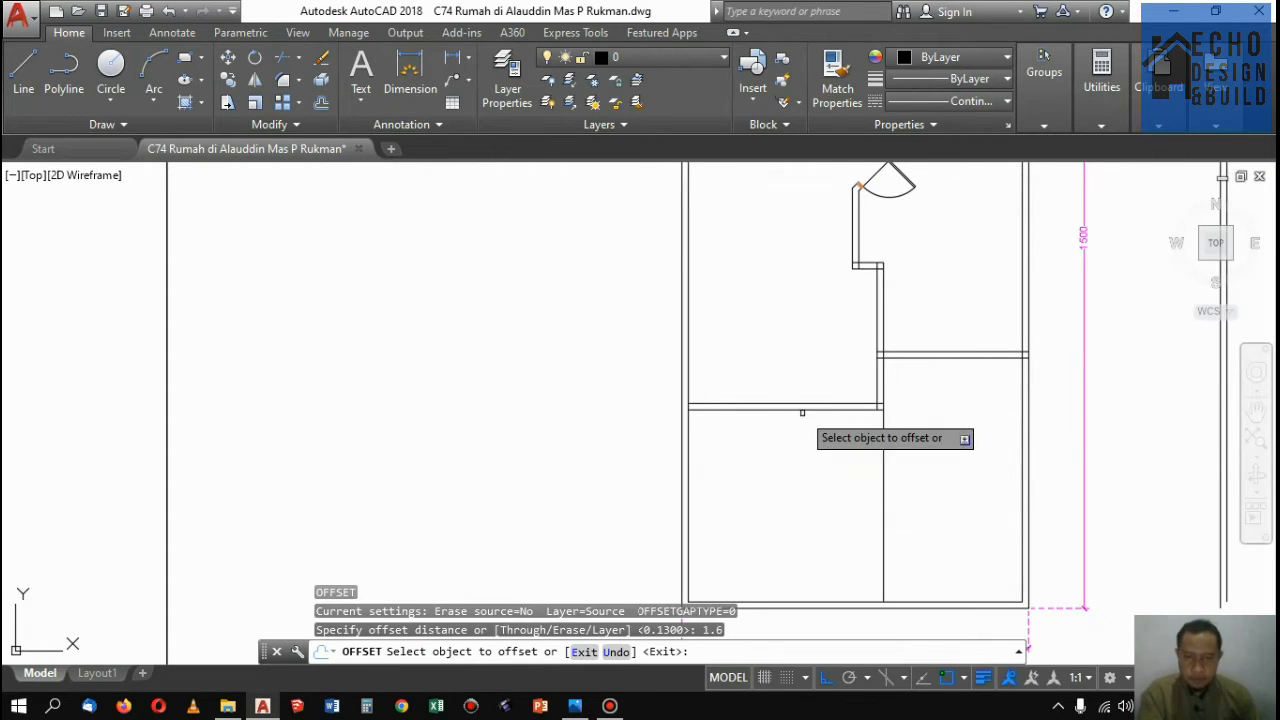
{"action": "left_click", "coordinate": [802, 411]}
{"action": "left_click", "coordinate": [874, 474]}
{"action": "key", "text": "Return"}
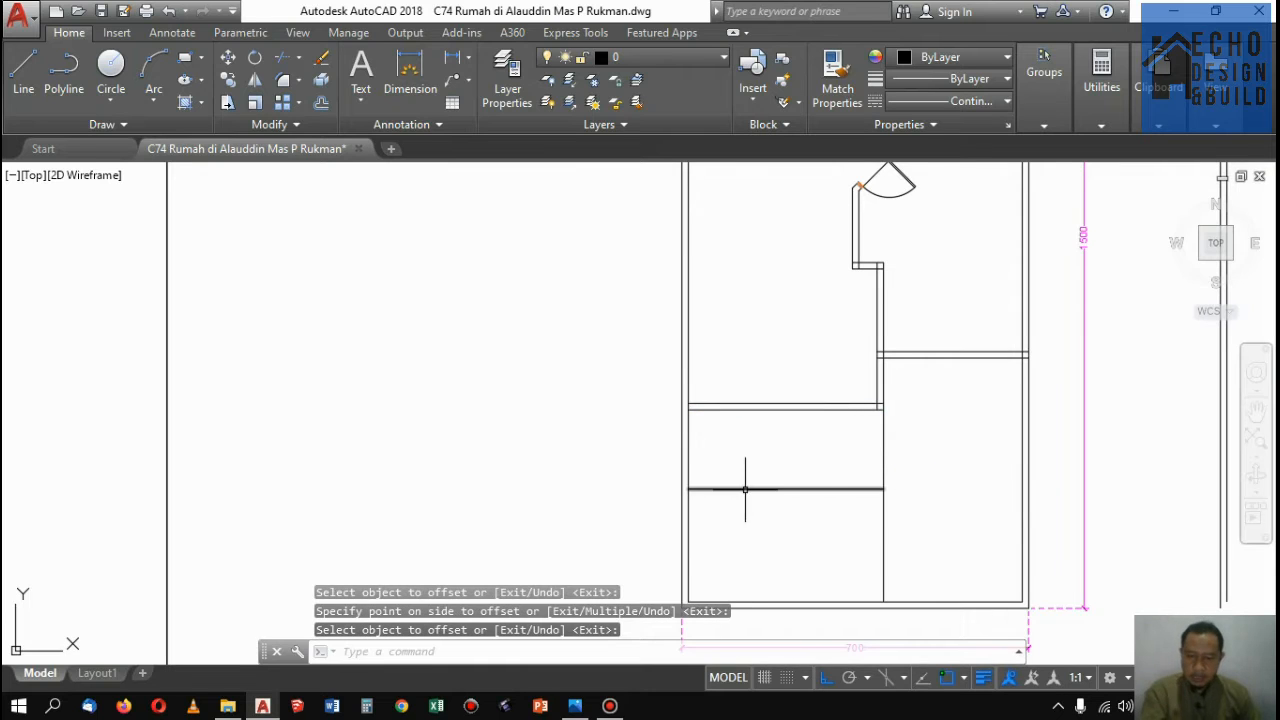
Trim the remaining vertical wall line below the new offset line
{"action": "key", "text": "Return"}
{"action": "left_click", "coordinate": [845, 500]}
{"action": "left_click", "coordinate": [812, 442]}
{"action": "key", "text": "Return"}
{"action": "left_click", "coordinate": [922, 530]}
{"action": "left_click", "coordinate": [824, 508]}
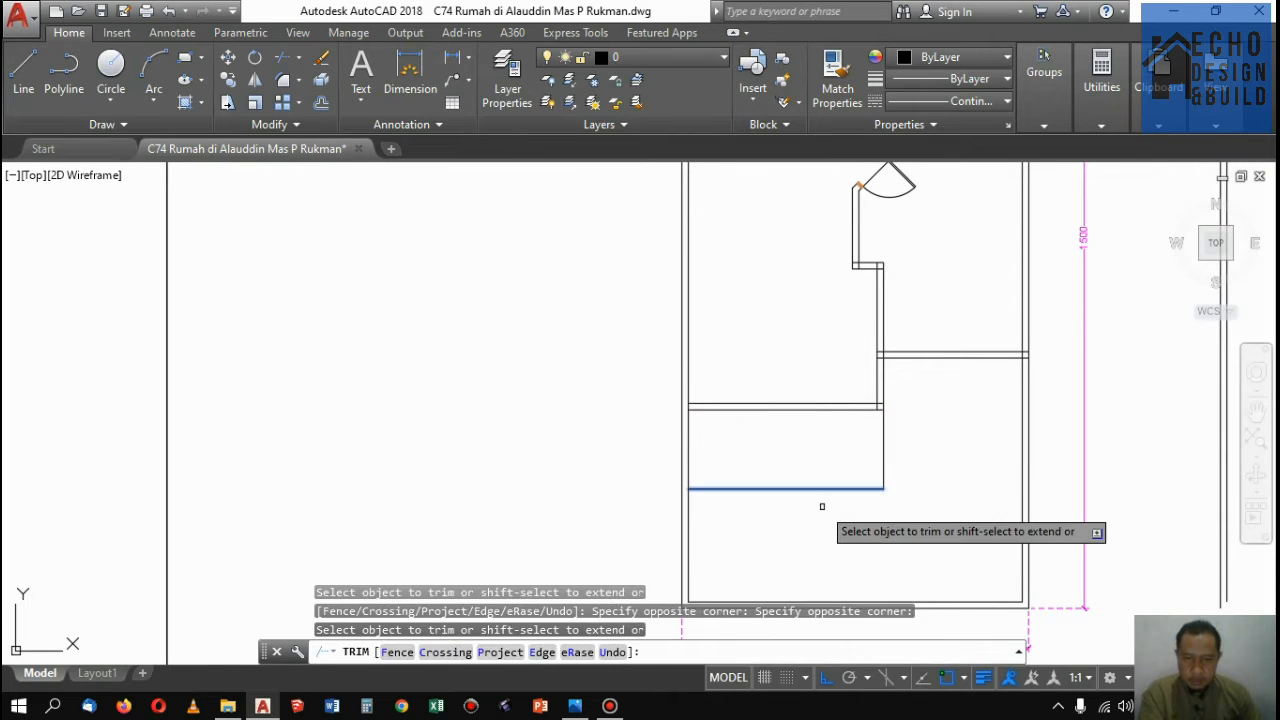
{"action": "key", "text": "Return"}
Offset the left exterior wall's inner line to the right by 0.75
{"action": "scroll", "coordinate": [701, 441], "scroll_direction": "up", "scroll_amount": 4}
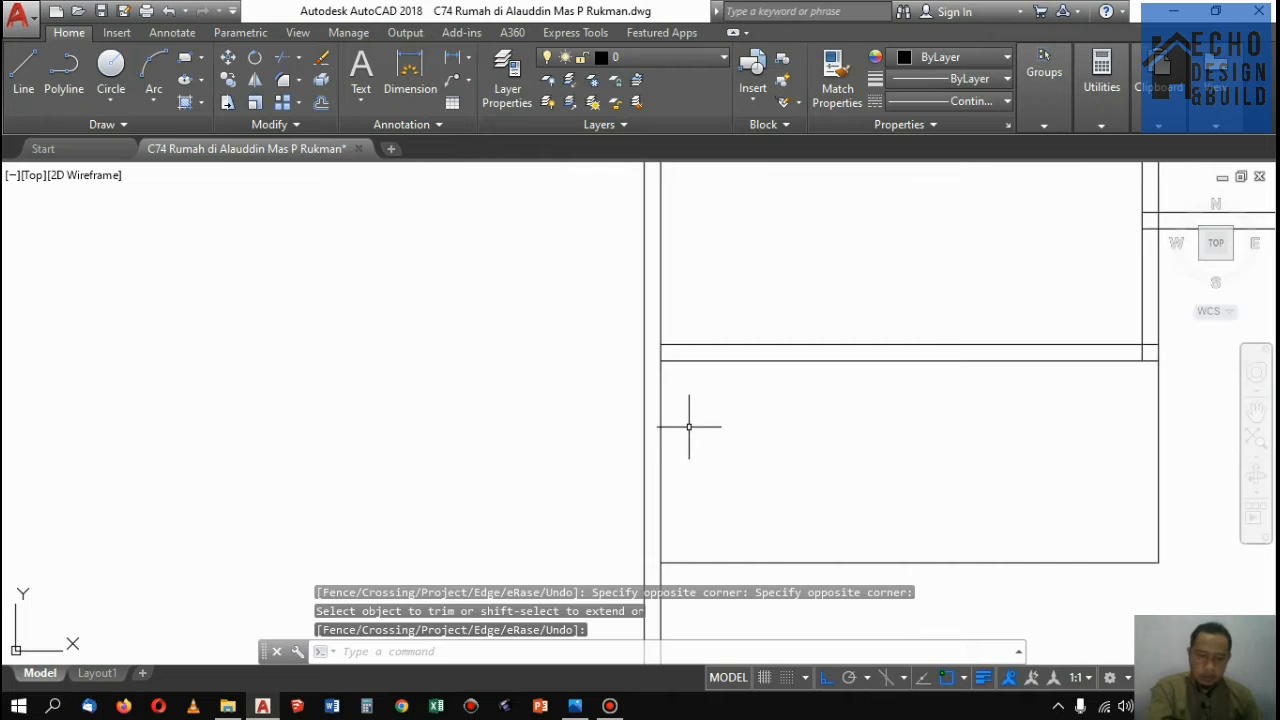
{"action": "type", "text": "o"}
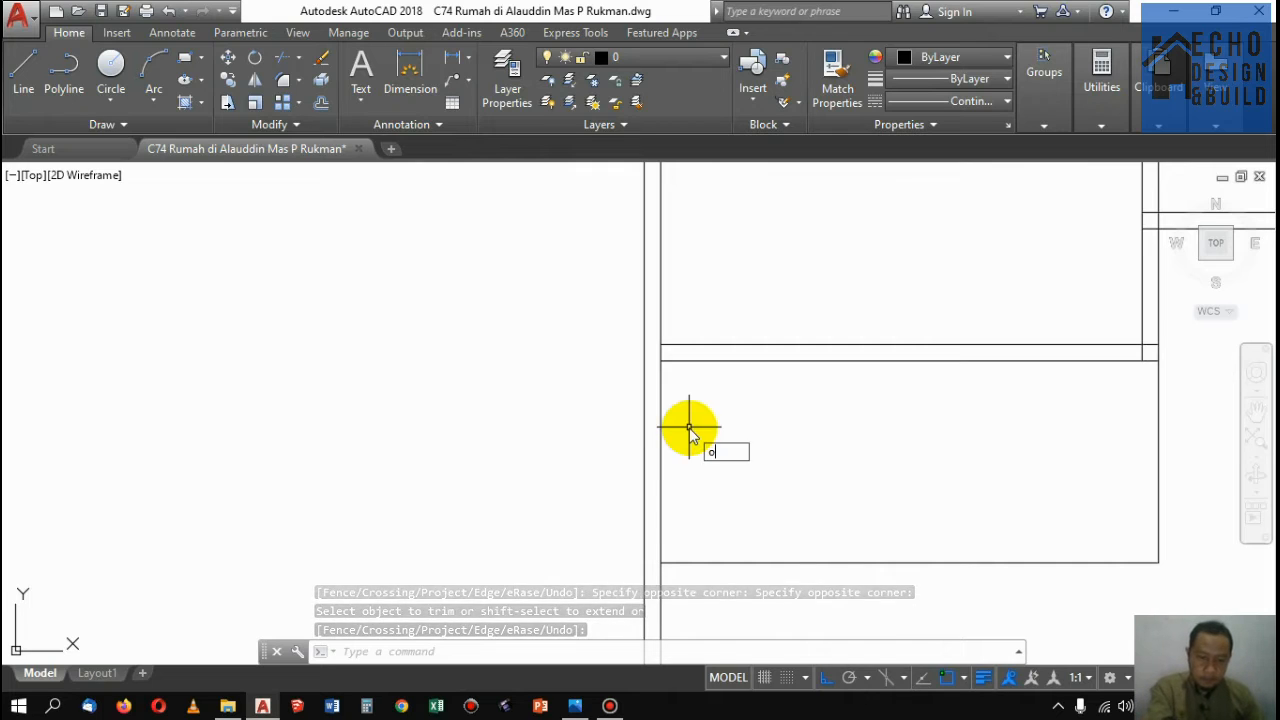
{"action": "key", "text": "Return"}
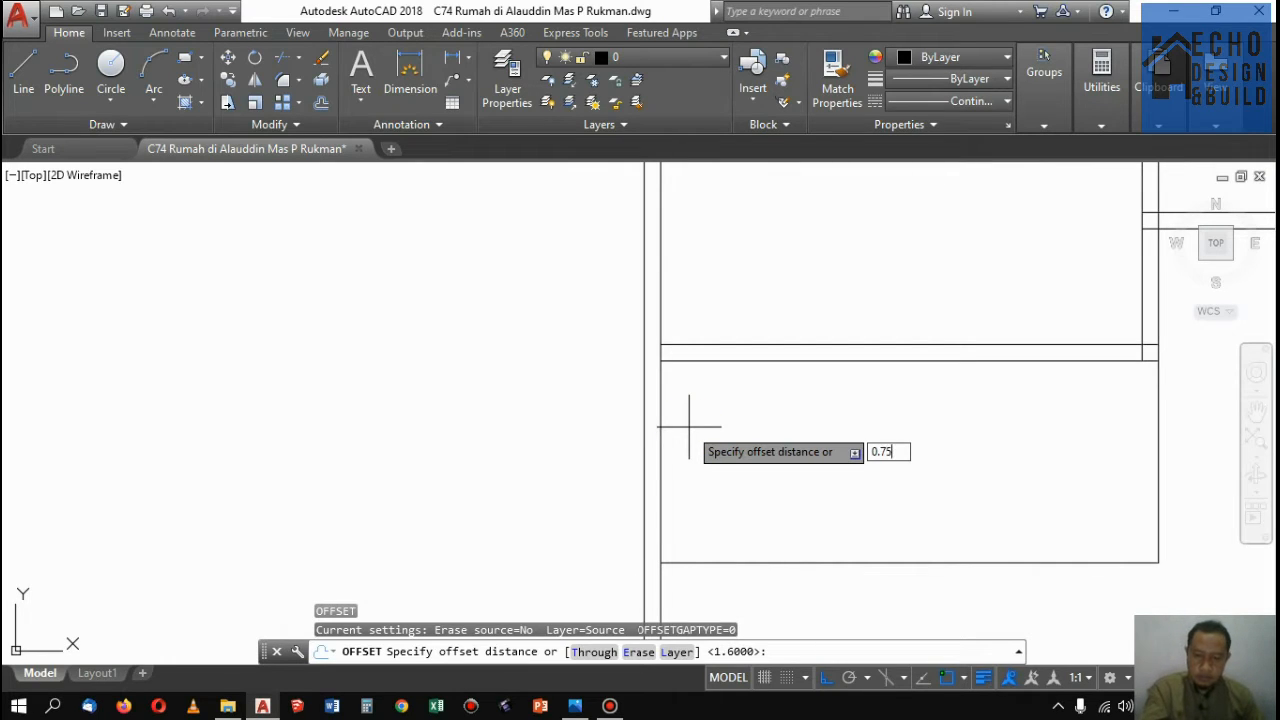
{"action": "key", "text": "Return"}
{"action": "left_click", "coordinate": [661, 418]}
{"action": "left_click", "coordinate": [784, 408]}
{"action": "scroll", "coordinate": [794, 426], "scroll_direction": "down", "scroll_amount": 6}
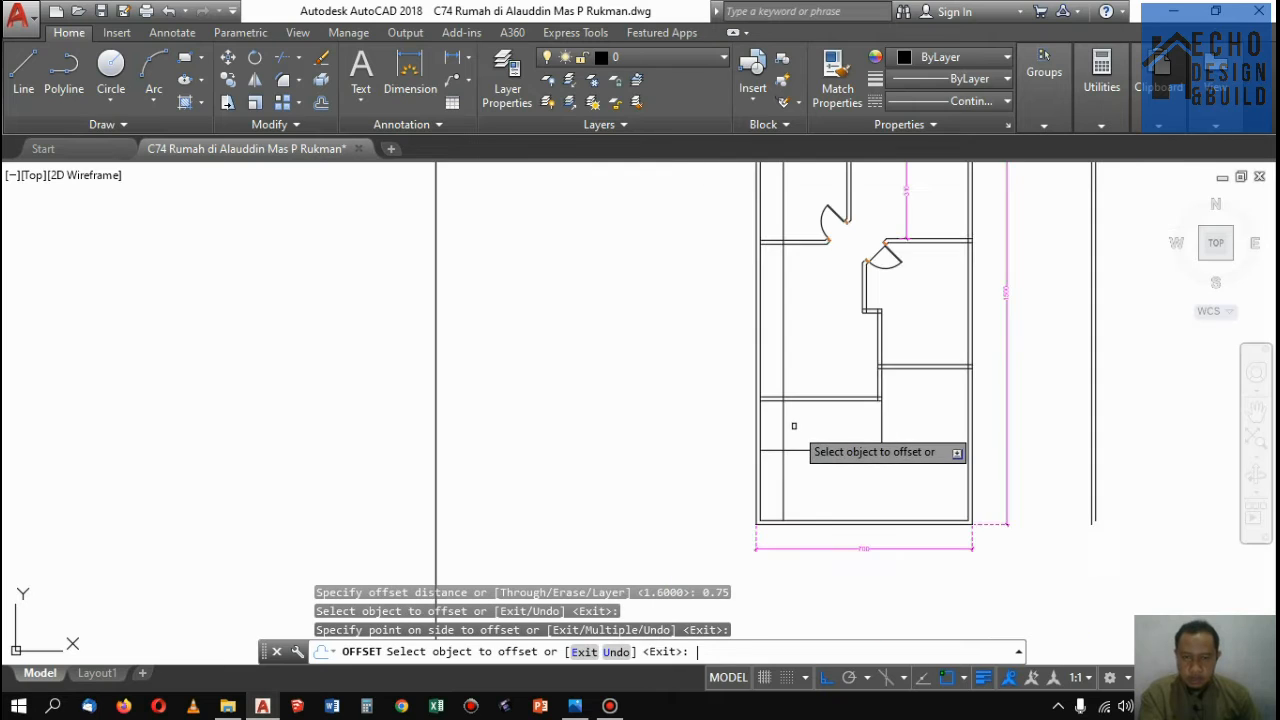
{"action": "key", "text": "Return"}
Trim the two offset lines beyond their intersection so they meet in a lower-left corner
{"action": "scroll", "coordinate": [801, 461], "scroll_direction": "up", "scroll_amount": 2}
{"action": "type", "text": "te cor"}
{"action": "key", "text": "Return"}
{"action": "left_click", "coordinate": [806, 471]}
{"action": "left_click", "coordinate": [766, 431]}
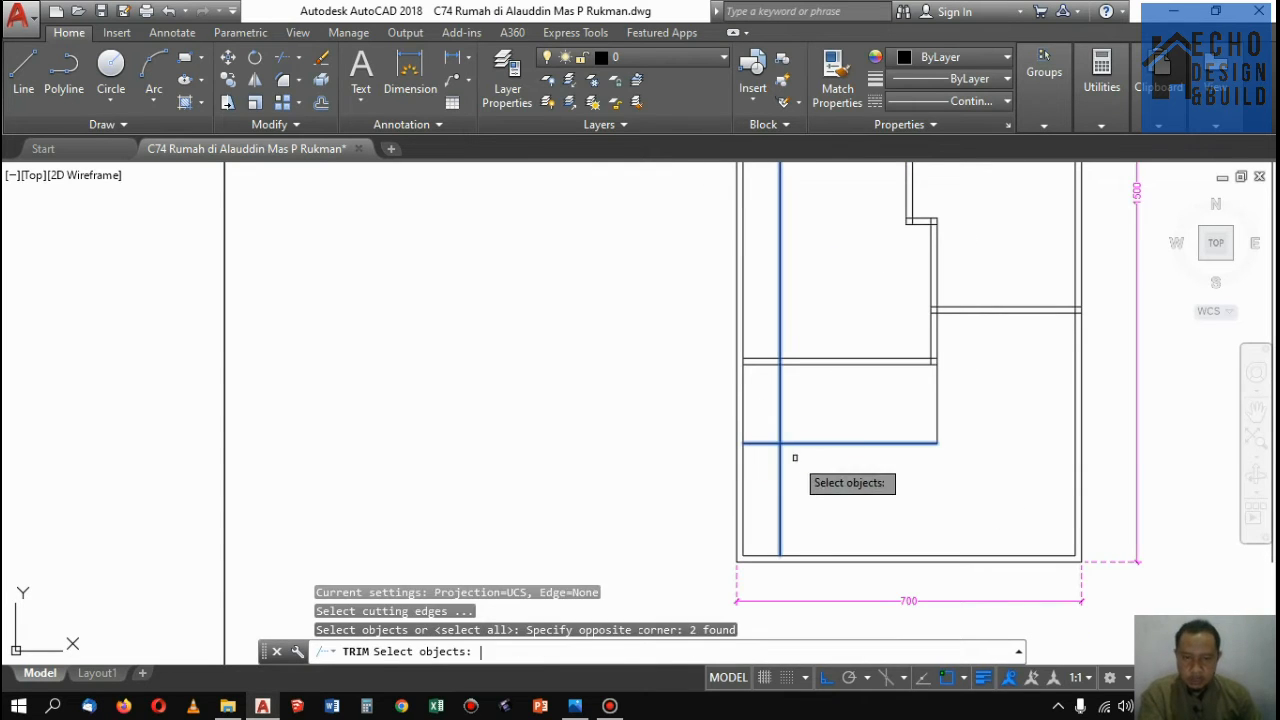
{"action": "key", "text": "Return"}
{"action": "left_click", "coordinate": [794, 467]}
{"action": "left_click", "coordinate": [763, 458]}
{"action": "key", "text": "Return"}
Trim the vertical offset line above the lower line of the lower-left horizontal wall
{"action": "scroll", "coordinate": [795, 352], "scroll_direction": "up", "scroll_amount": 4}
{"action": "key", "text": "Return"}
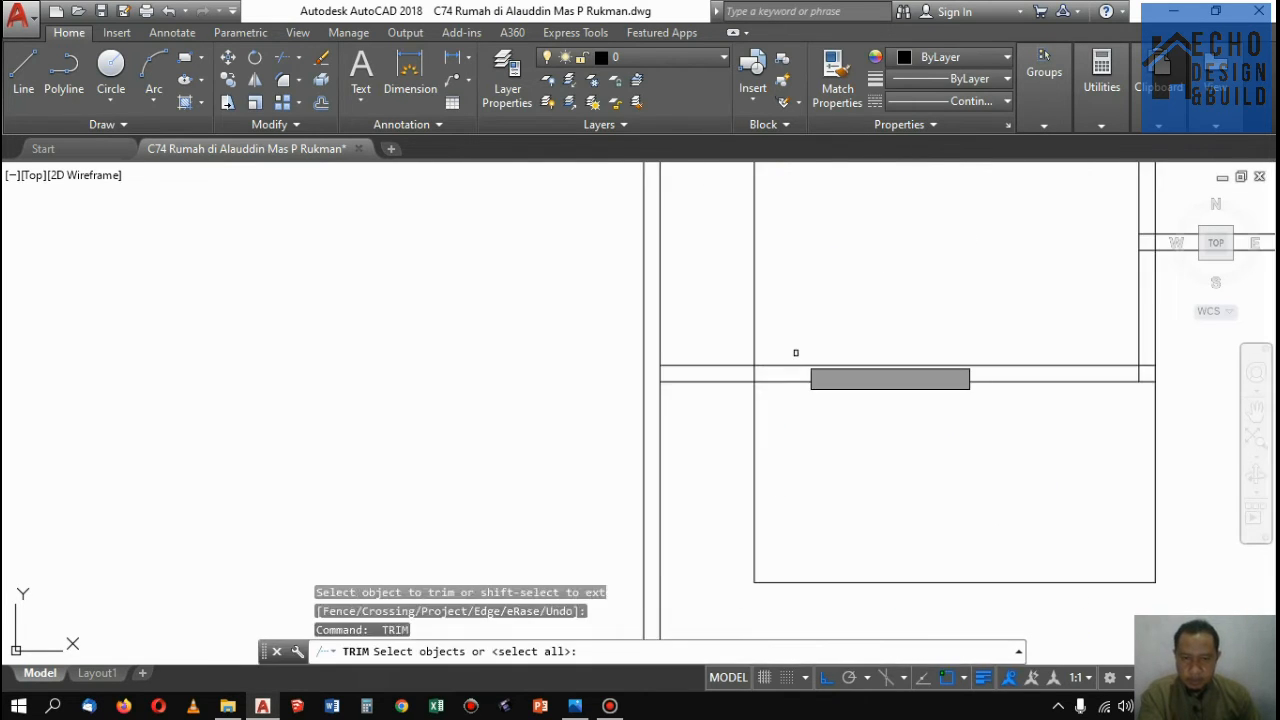
{"action": "scroll", "coordinate": [794, 382], "scroll_direction": "up", "scroll_amount": 2}
{"action": "left_click", "coordinate": [793, 380]}
{"action": "key", "text": "Return"}
{"action": "left_click", "coordinate": [766, 287]}
{"action": "left_click", "coordinate": [647, 237]}
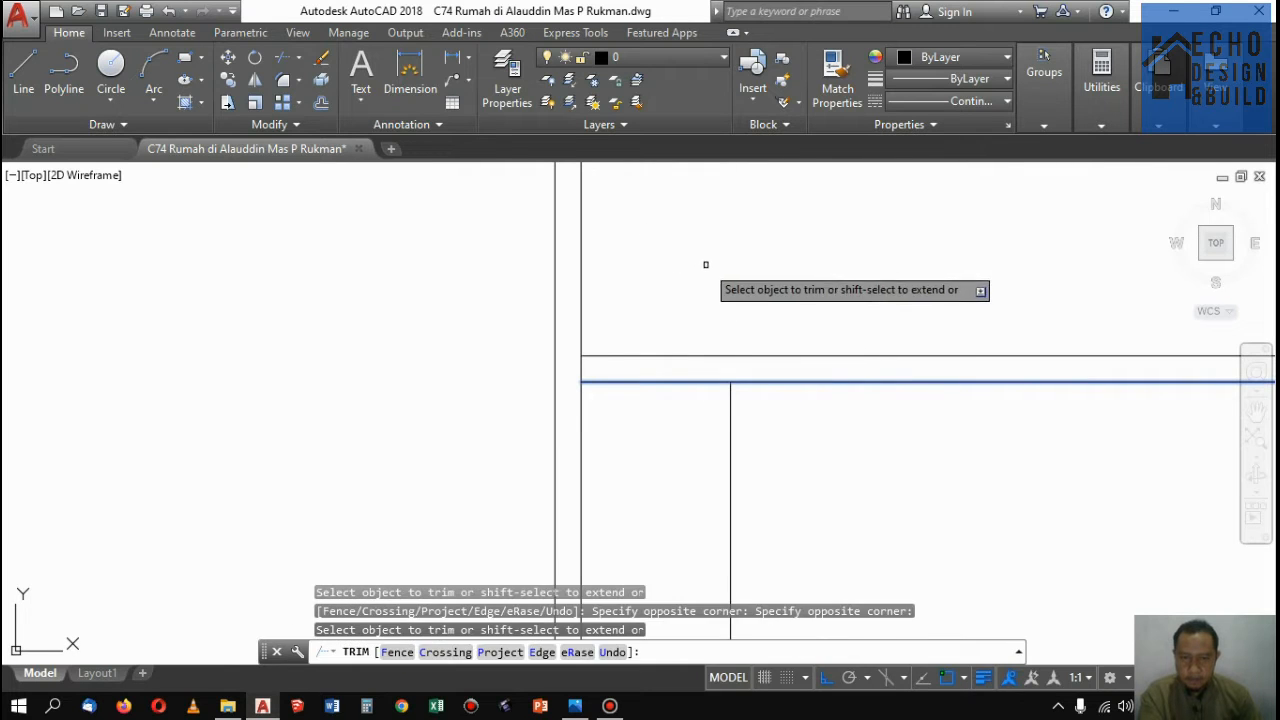
{"action": "key", "text": "Return"}
Extend the left ends of the lower-left horizontal wall's lines to the left exterior wall's outer line
{"action": "scroll", "coordinate": [732, 268], "scroll_direction": "down", "scroll_amount": 8}
{"action": "scroll", "coordinate": [716, 284], "scroll_direction": "up", "scroll_amount": 6}
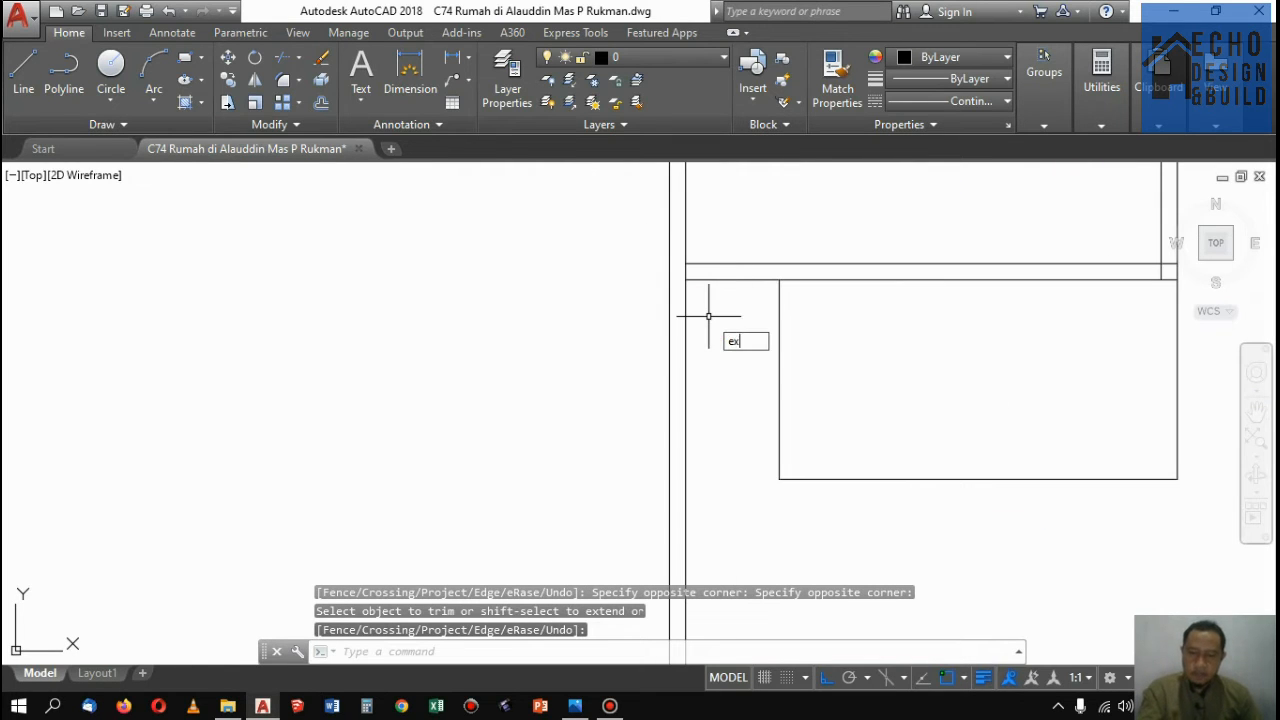
{"action": "key", "text": "Return"}
{"action": "key", "text": "Return"}
{"action": "left_click", "coordinate": [720, 312]}
{"action": "left_click", "coordinate": [697, 210]}
{"action": "scroll", "coordinate": [715, 350], "scroll_direction": "down", "scroll_amount": 8}
{"action": "key", "text": "Return"}
Extend the horizontal wall lines below the stair in the second floor plan to the outer lines of both side walls
{"action": "scroll", "coordinate": [808, 418], "scroll_direction": "down", "scroll_amount": 5}
{"action": "scroll", "coordinate": [820, 401], "scroll_direction": "up", "scroll_amount": 3}
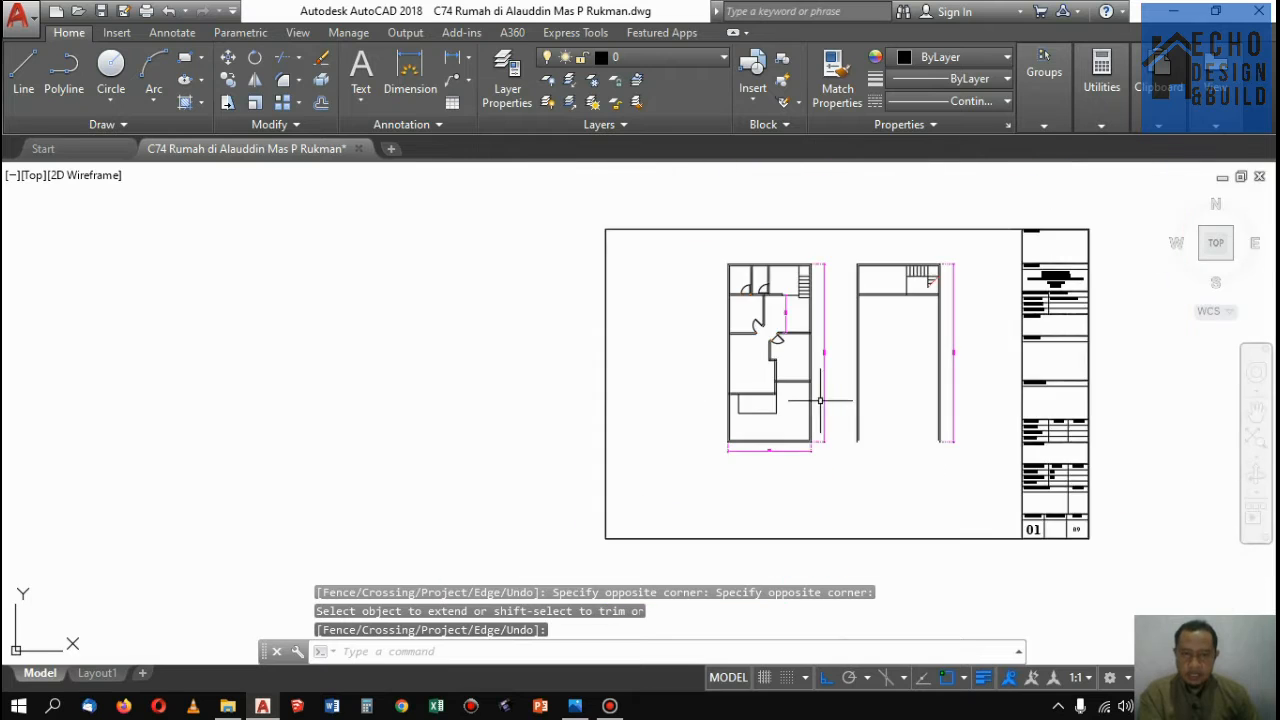
{"action": "scroll", "coordinate": [783, 300], "scroll_direction": "up", "scroll_amount": 4}
{"action": "scroll", "coordinate": [835, 248], "scroll_direction": "down", "scroll_amount": 6}
{"action": "scroll", "coordinate": [905, 255], "scroll_direction": "up", "scroll_amount": 8}
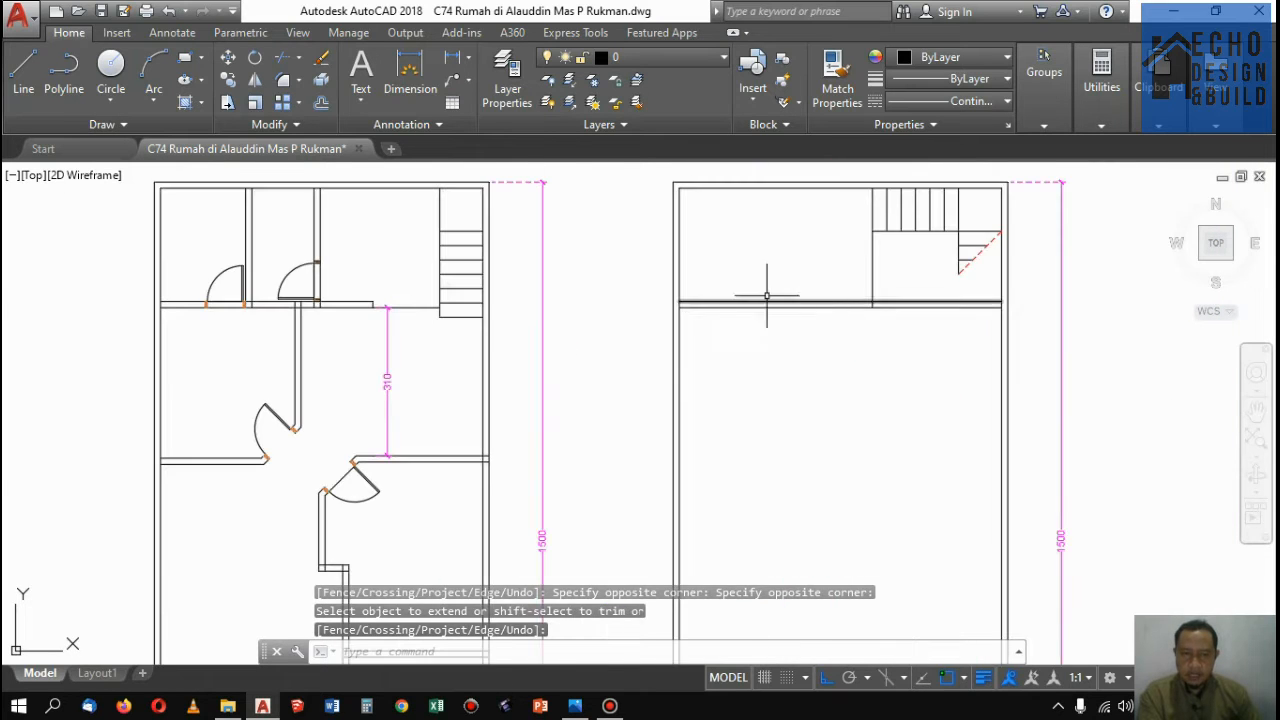
{"action": "scroll", "coordinate": [767, 296], "scroll_direction": "up", "scroll_amount": 3}
{"action": "key", "text": "Return"}
{"action": "key", "text": "Return"}
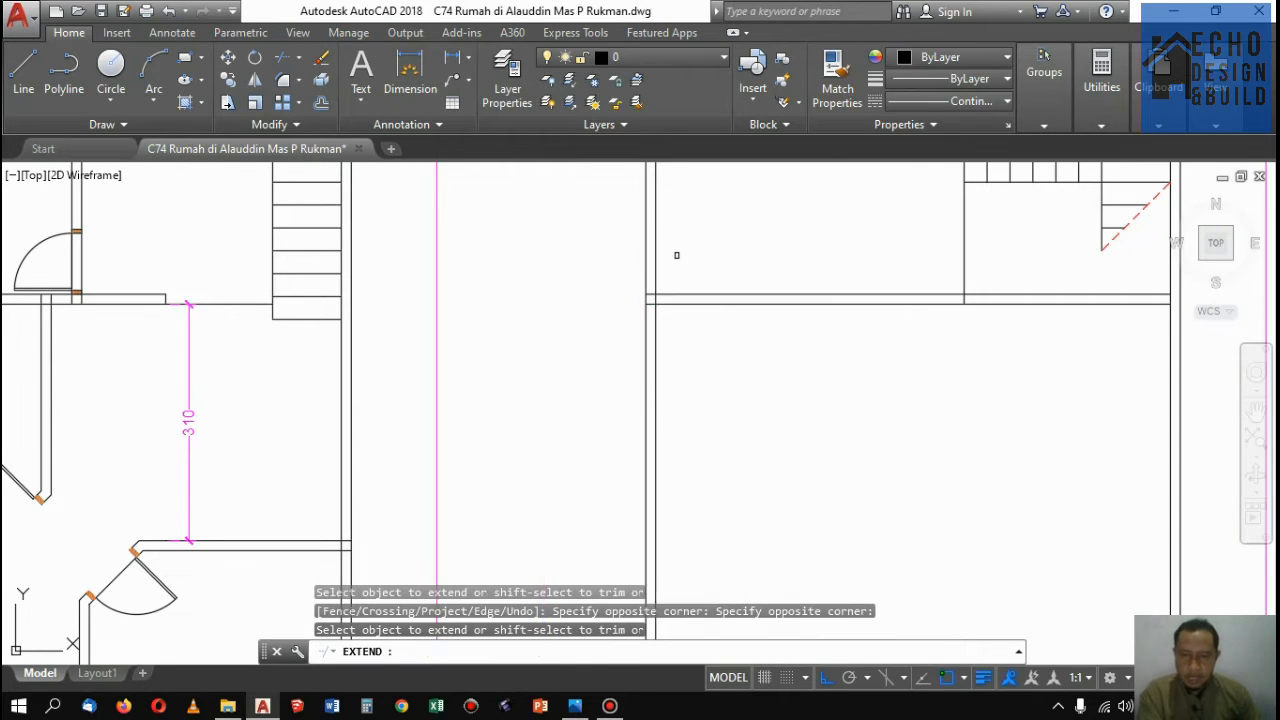
{"action": "scroll", "coordinate": [909, 360], "scroll_direction": "down", "scroll_amount": 6}
{"action": "scroll", "coordinate": [960, 417], "scroll_direction": "up", "scroll_amount": 4}
{"action": "scroll", "coordinate": [912, 332], "scroll_direction": "down", "scroll_amount": 4}
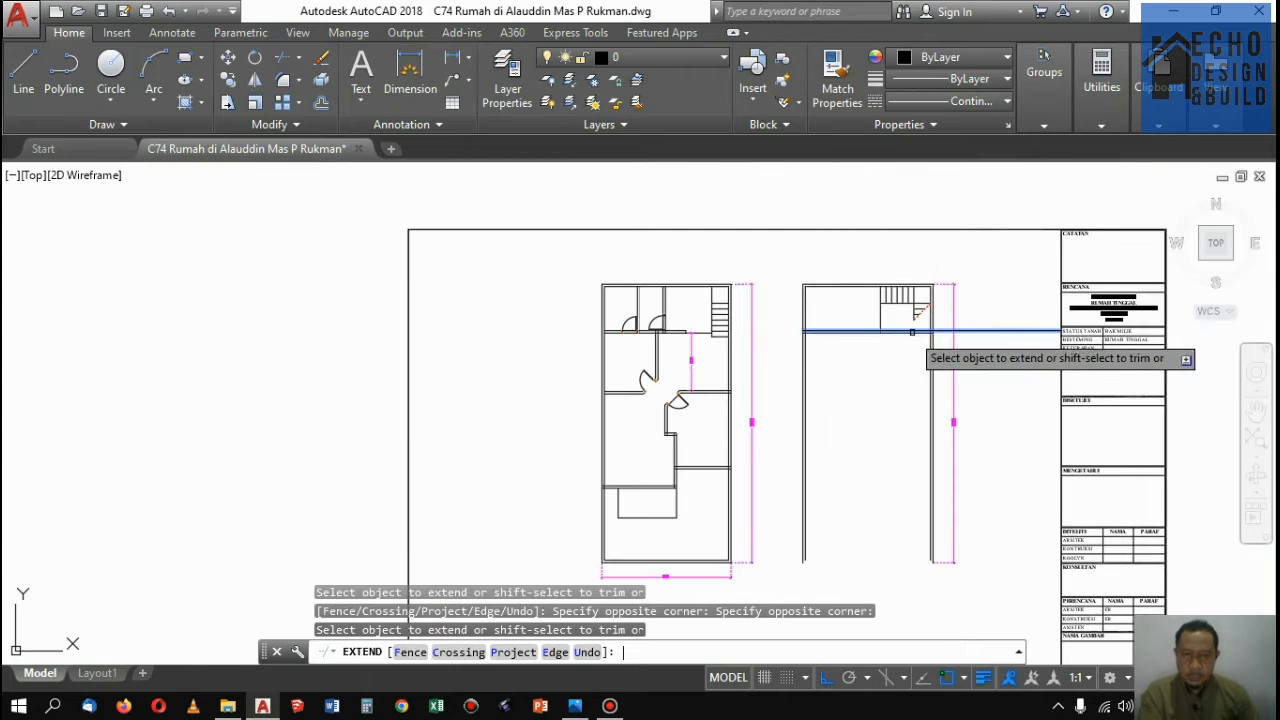
{"action": "key", "text": "Return"}
{"action": "scroll", "coordinate": [912, 332], "scroll_direction": "up", "scroll_amount": 5}
{"action": "scroll", "coordinate": [729, 320], "scroll_direction": "down", "scroll_amount": 5}
{"action": "scroll", "coordinate": [930, 340], "scroll_direction": "up", "scroll_amount": 5}
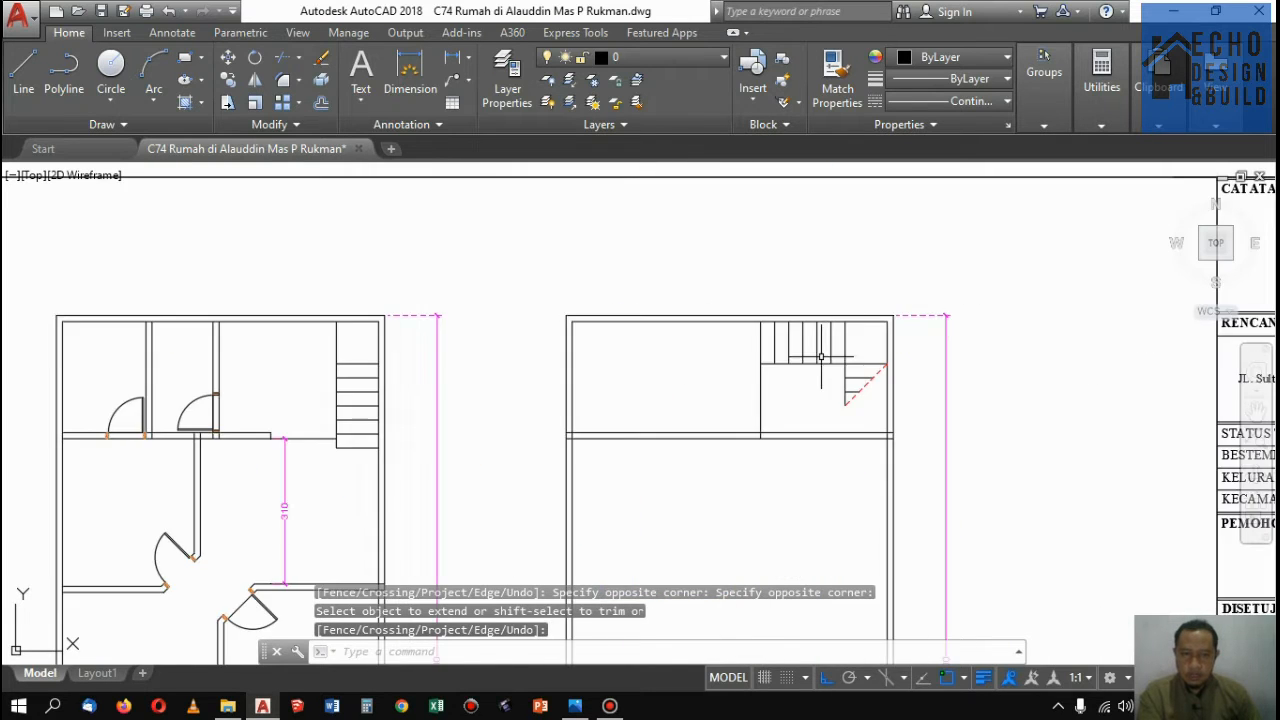
Copy the five upper stair treads and their edge line from the second plan to the landing corner of the first plan's stair
{"action": "key", "text": "Escape"}
{"action": "left_click", "coordinate": [863, 374]}
{"action": "left_click", "coordinate": [683, 312]}
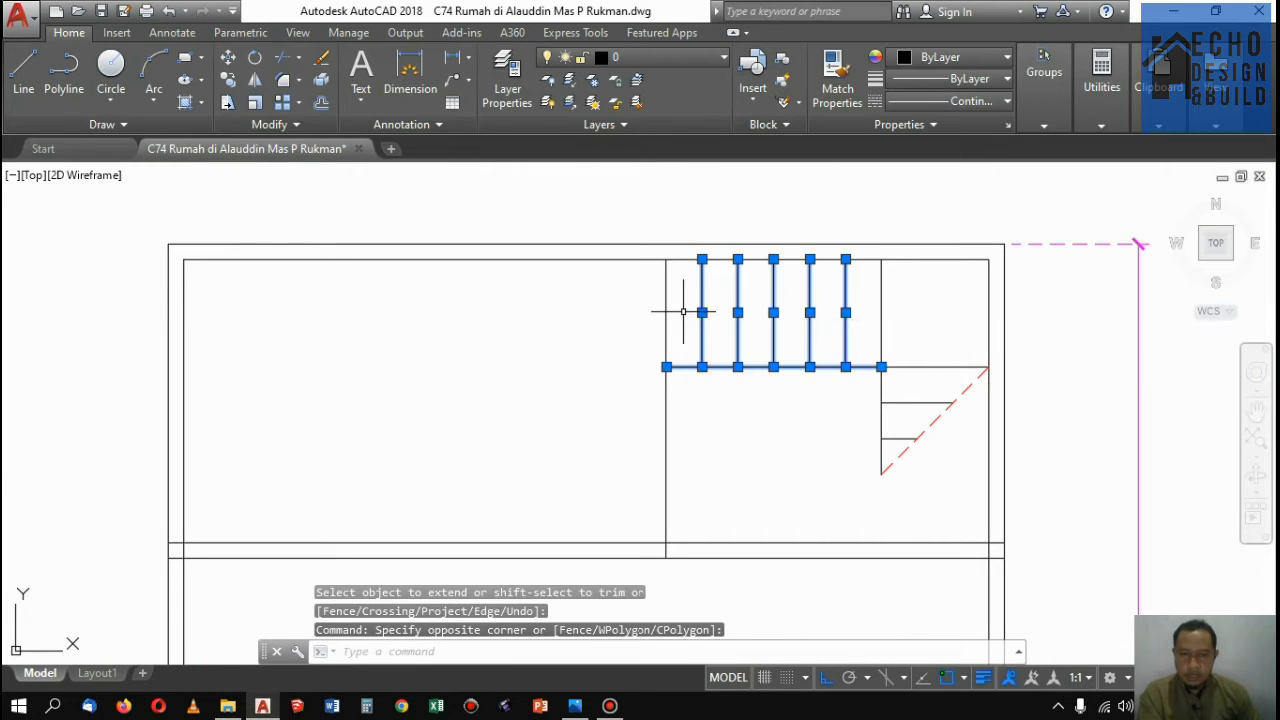
{"action": "left_click", "coordinate": [228, 82]}
{"action": "left_click", "coordinate": [881, 367]}
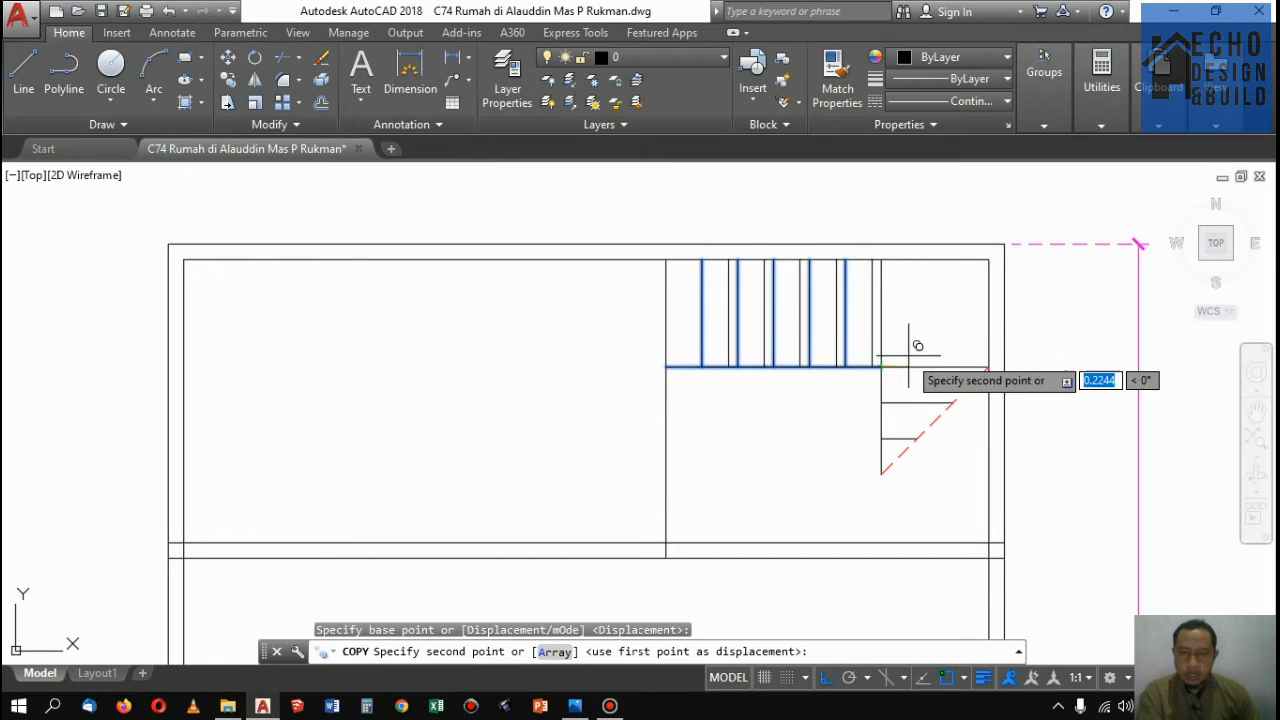
{"action": "scroll", "coordinate": [912, 350], "scroll_direction": "down", "scroll_amount": 5}
{"action": "scroll", "coordinate": [588, 359], "scroll_direction": "up", "scroll_amount": 5}
{"action": "left_click", "coordinate": [590, 360]}
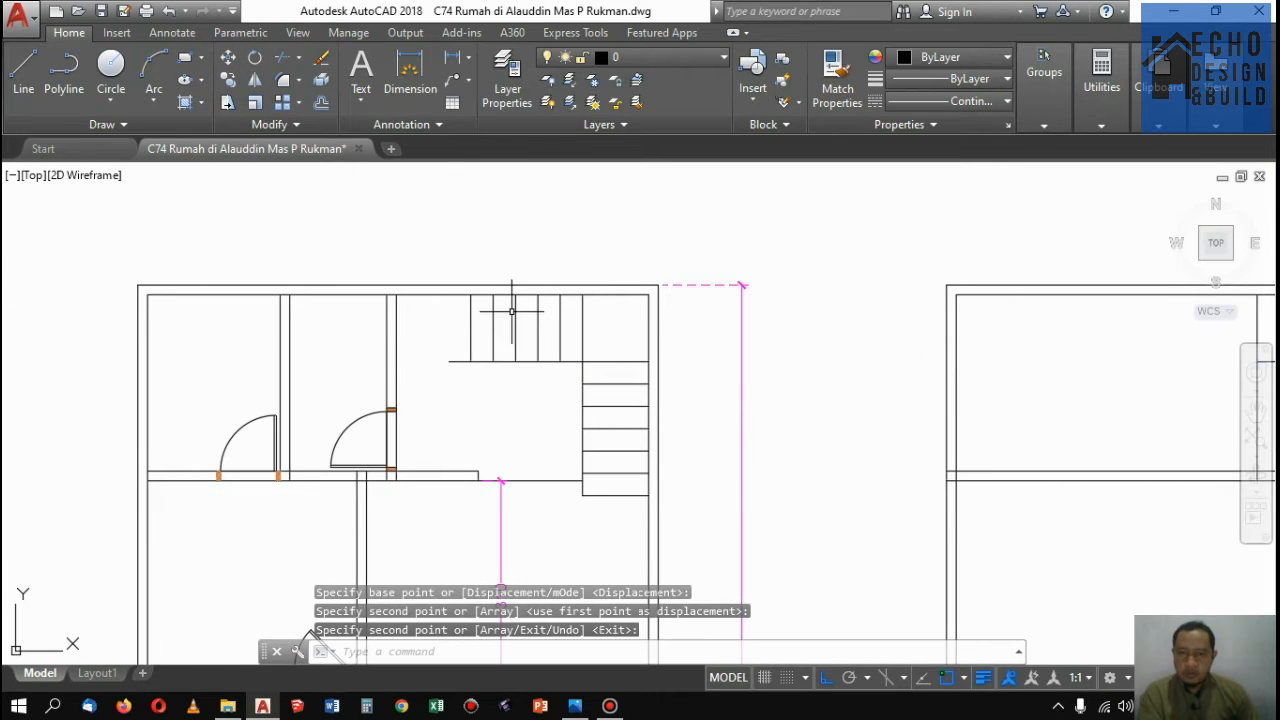
Draw a line from the lower end of the short vertical wall beside the door to the upper end of the middle copied tread
{"action": "key", "text": "Return"}
{"action": "key", "text": "Return"}
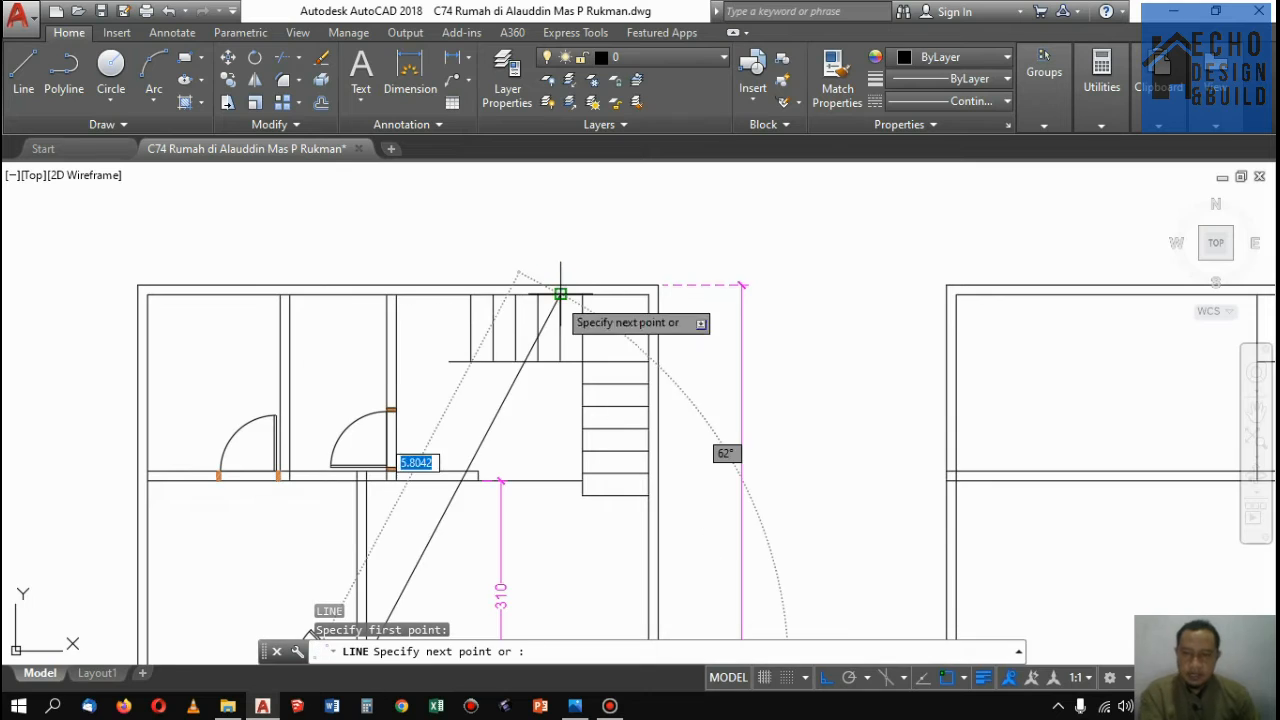
{"action": "scroll", "coordinate": [552, 297], "scroll_direction": "up", "scroll_amount": 5}
{"action": "left_click", "coordinate": [503, 250]}
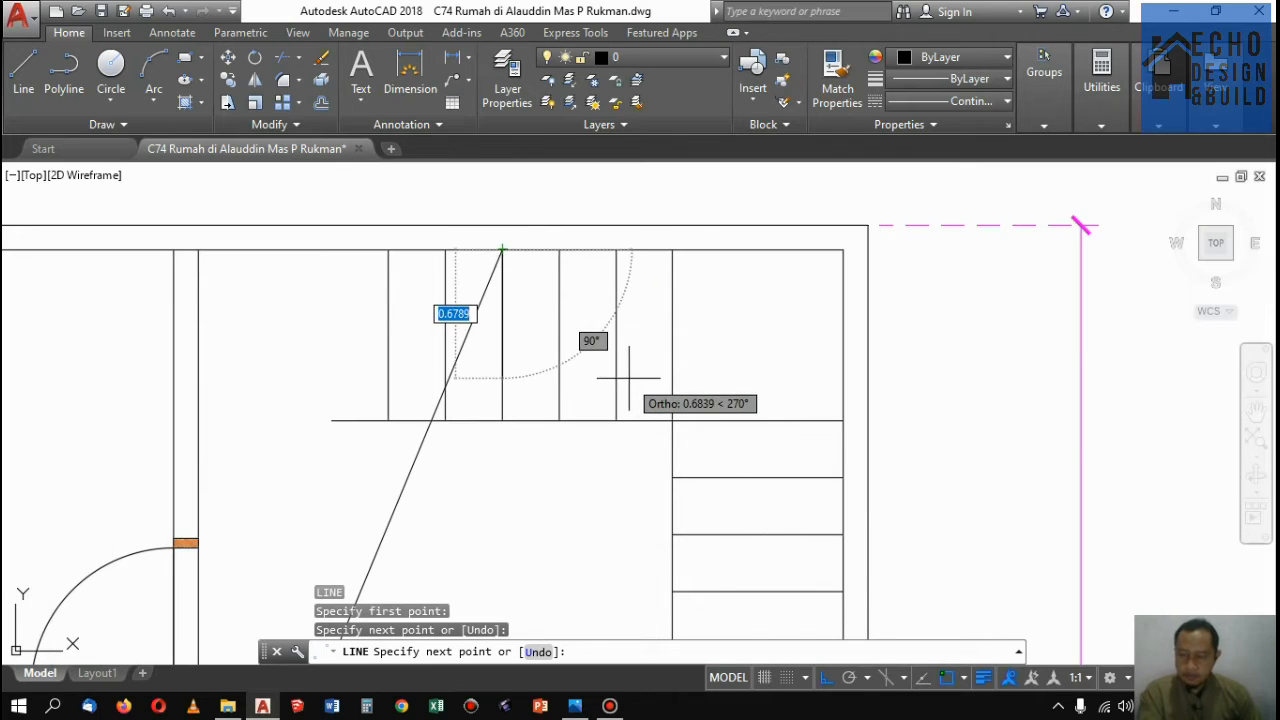
{"action": "key", "text": "Escape"}
Stretch the diagonal line's lower end to the lower end of the copied tread nearest the landing
{"action": "scroll", "coordinate": [591, 357], "scroll_direction": "down", "scroll_amount": 5}
{"action": "scroll", "coordinate": [580, 253], "scroll_direction": "up", "scroll_amount": 5}
{"action": "left_click", "coordinate": [580, 253]}
{"action": "left_click", "coordinate": [512, 245]}
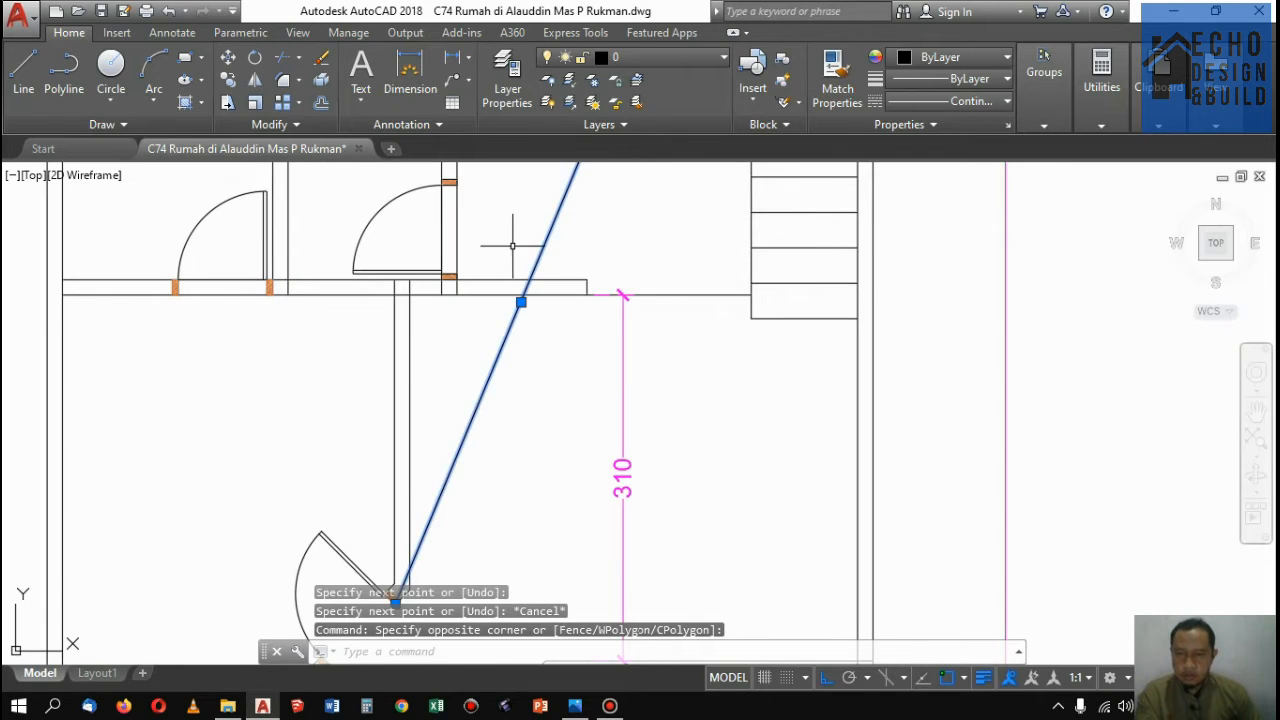
{"action": "scroll", "coordinate": [497, 335], "scroll_direction": "down", "scroll_amount": 4}
{"action": "left_click", "coordinate": [463, 440]}
{"action": "scroll", "coordinate": [463, 438], "scroll_direction": "up", "scroll_amount": 3}
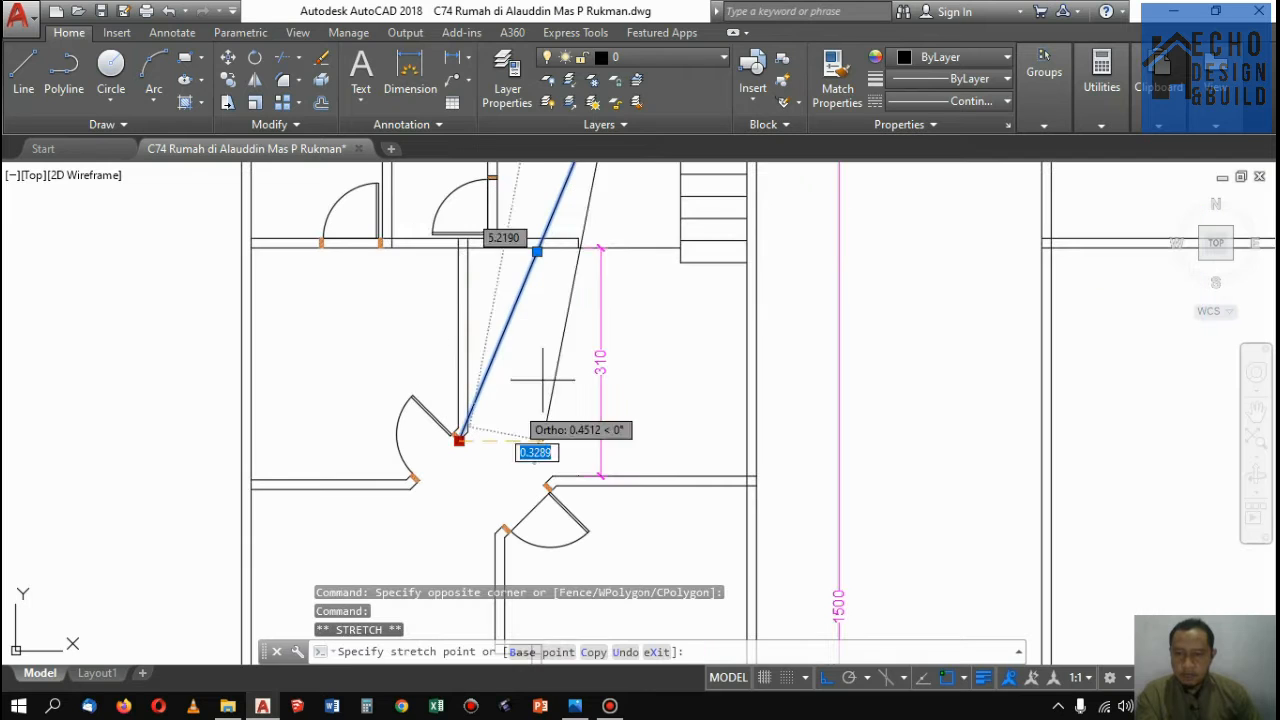
{"action": "scroll", "coordinate": [543, 371], "scroll_direction": "down", "scroll_amount": 5}
{"action": "scroll", "coordinate": [640, 370], "scroll_direction": "up", "scroll_amount": 6}
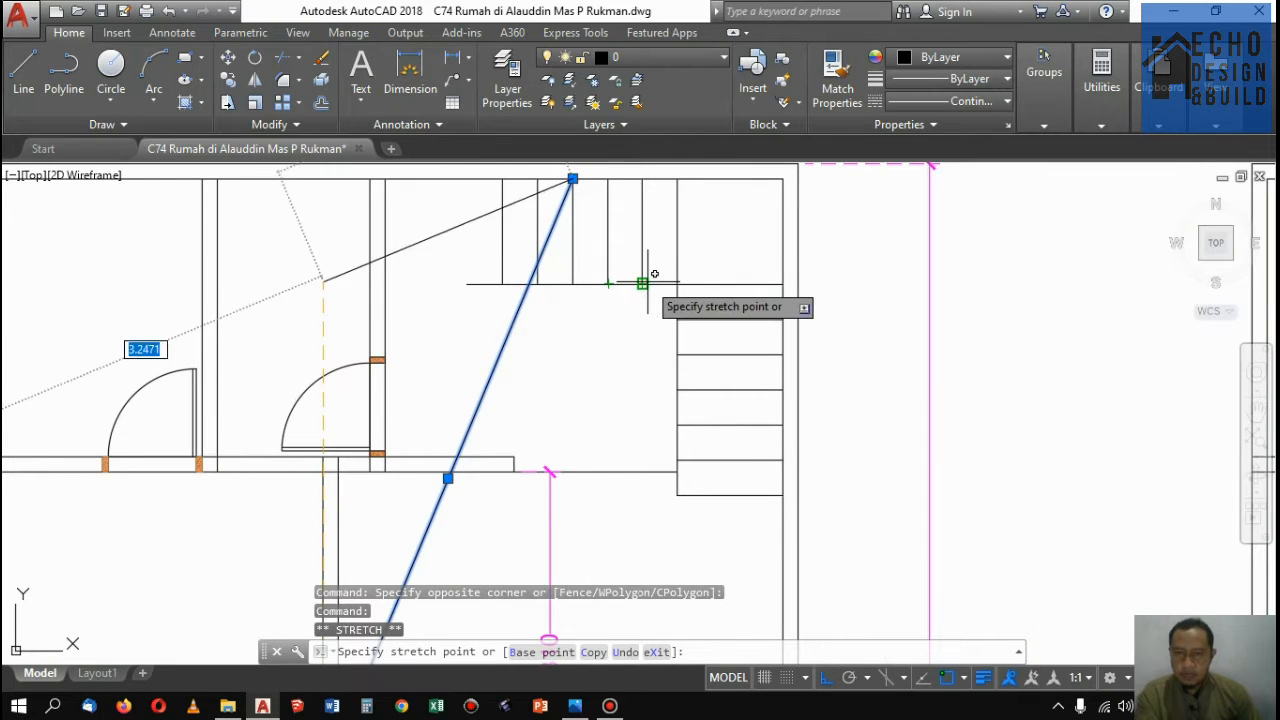
{"action": "left_click", "coordinate": [645, 283]}
{"action": "key", "text": "Escape"}
Trim the fourth copied tread and the stair's edge line where they extend past the diagonal break line
{"action": "type", "text": "tr"}
{"action": "key", "text": "Return"}
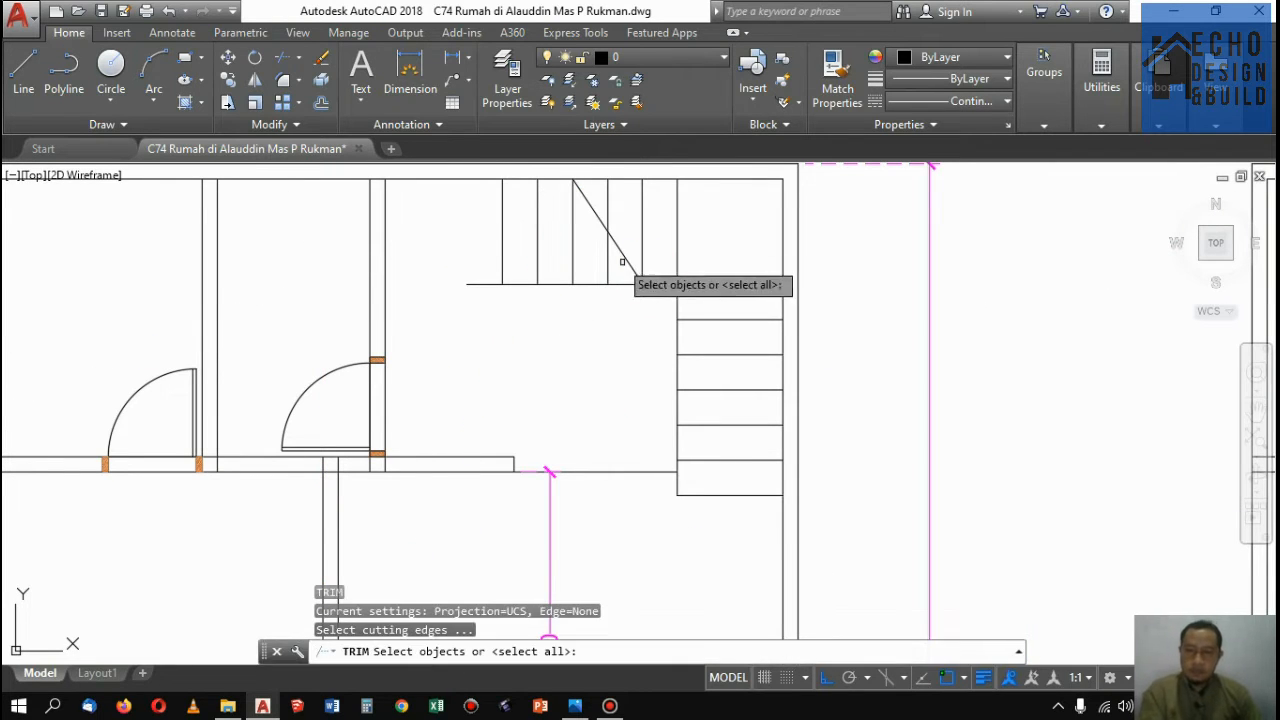
{"action": "scroll", "coordinate": [620, 225], "scroll_direction": "up", "scroll_amount": 2}
{"action": "left_click", "coordinate": [612, 224]}
{"action": "left_click", "coordinate": [595, 252]}
{"action": "key", "text": "Return"}
{"action": "left_click", "coordinate": [622, 297]}
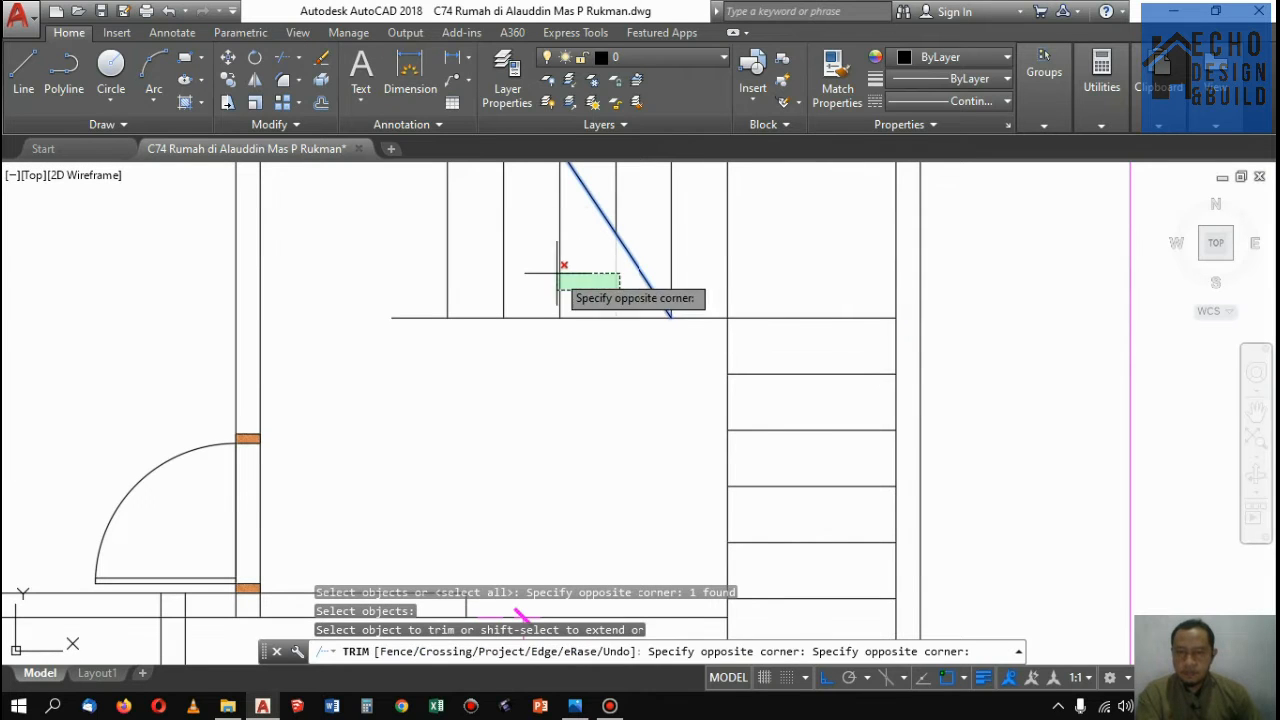
{"action": "left_click", "coordinate": [559, 273]}
{"action": "left_click", "coordinate": [588, 336]}
{"action": "left_click", "coordinate": [573, 284]}
{"action": "left_click", "coordinate": [573, 284]}
{"action": "left_click", "coordinate": [411, 240]}
{"action": "key", "text": "Return"}
{"action": "scroll", "coordinate": [566, 337], "scroll_direction": "down", "scroll_amount": 6}
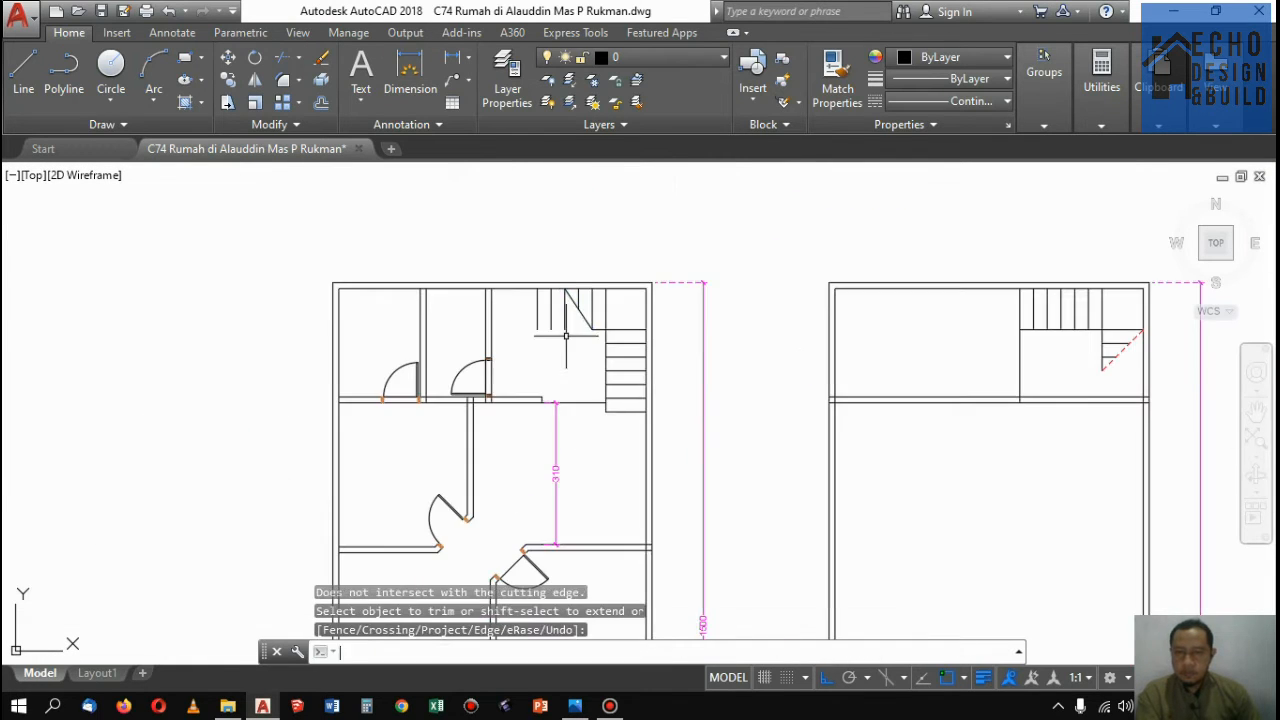
Erase the three copied treads remaining on the far side of the diagonal break line
{"action": "scroll", "coordinate": [562, 282], "scroll_direction": "up", "scroll_amount": 6}
{"action": "left_click", "coordinate": [591, 400]}
{"action": "left_click", "coordinate": [421, 356]}
{"action": "key", "text": "Delete"}
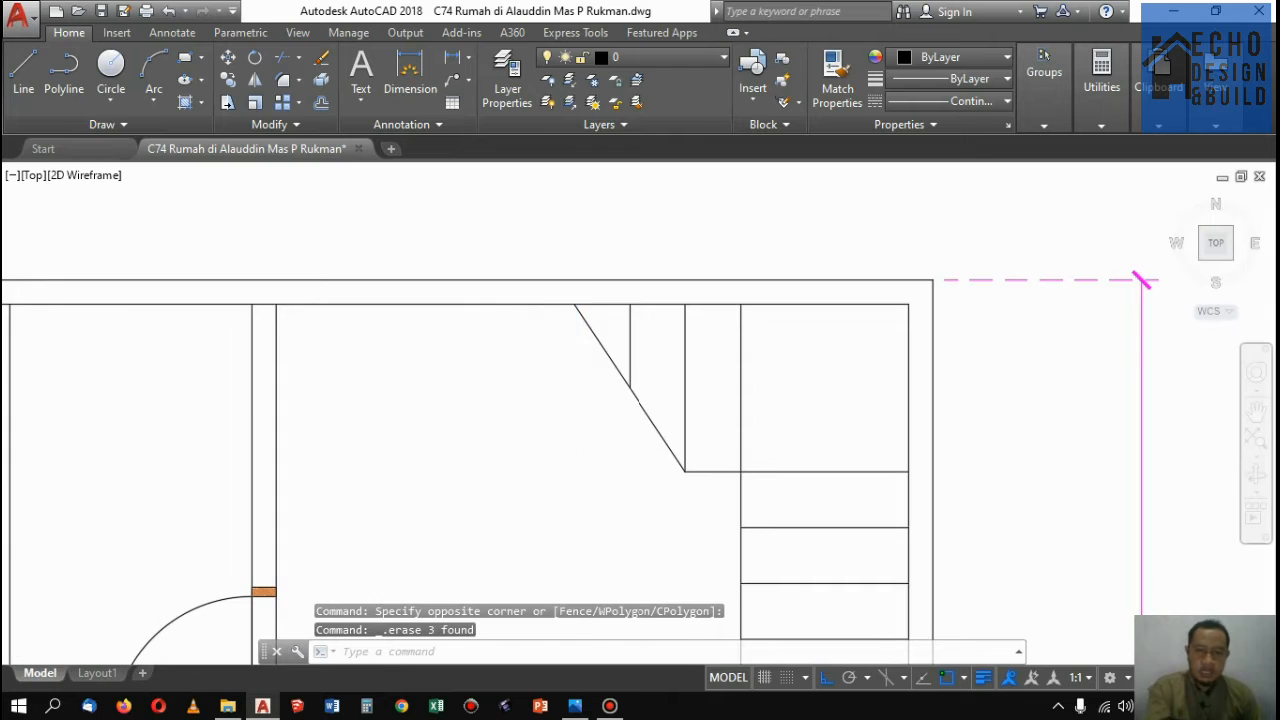
Match the first plan's diagonal stair break line to the properties of the red dashed break line in the second plan
{"action": "scroll", "coordinate": [866, 356], "scroll_direction": "down", "scroll_amount": 7}
{"action": "scroll", "coordinate": [860, 362], "scroll_direction": "up", "scroll_amount": 5}
{"action": "type", "text": "MA"}
{"action": "key", "text": "Return"}
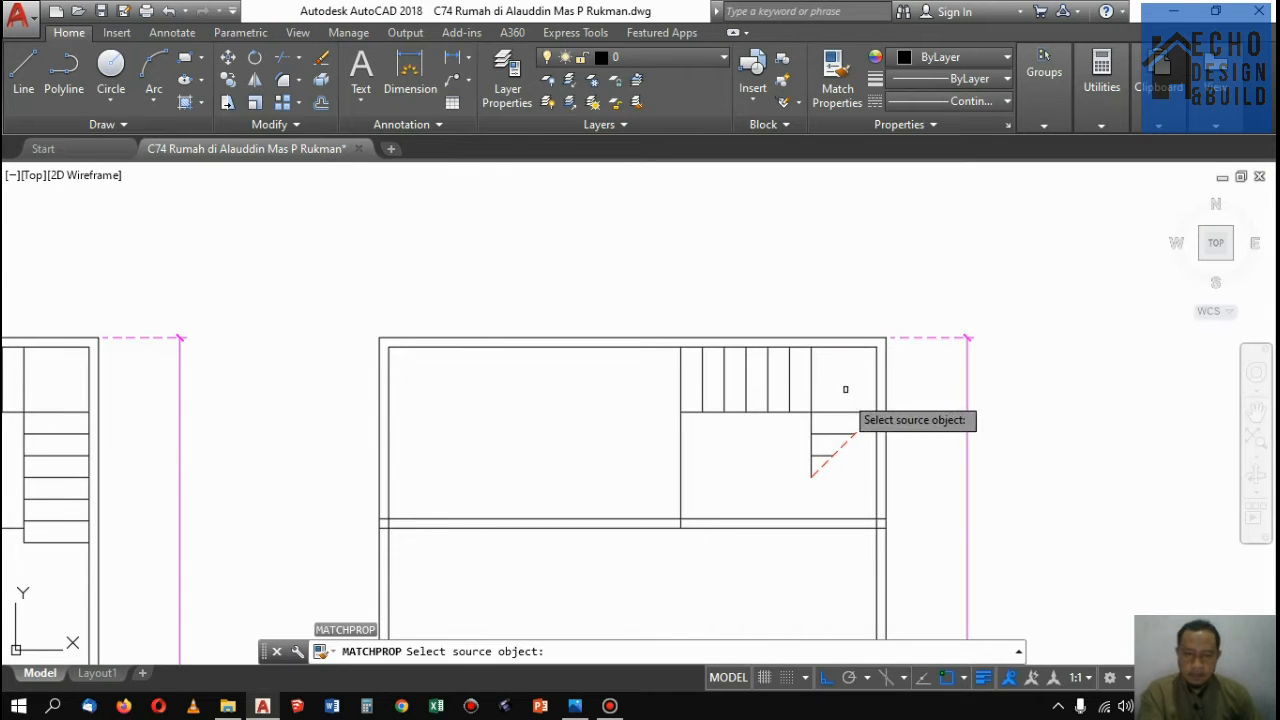
{"action": "left_click", "coordinate": [866, 426]}
{"action": "scroll", "coordinate": [880, 420], "scroll_direction": "down", "scroll_amount": 3}
{"action": "scroll", "coordinate": [694, 414], "scroll_direction": "up", "scroll_amount": 6}
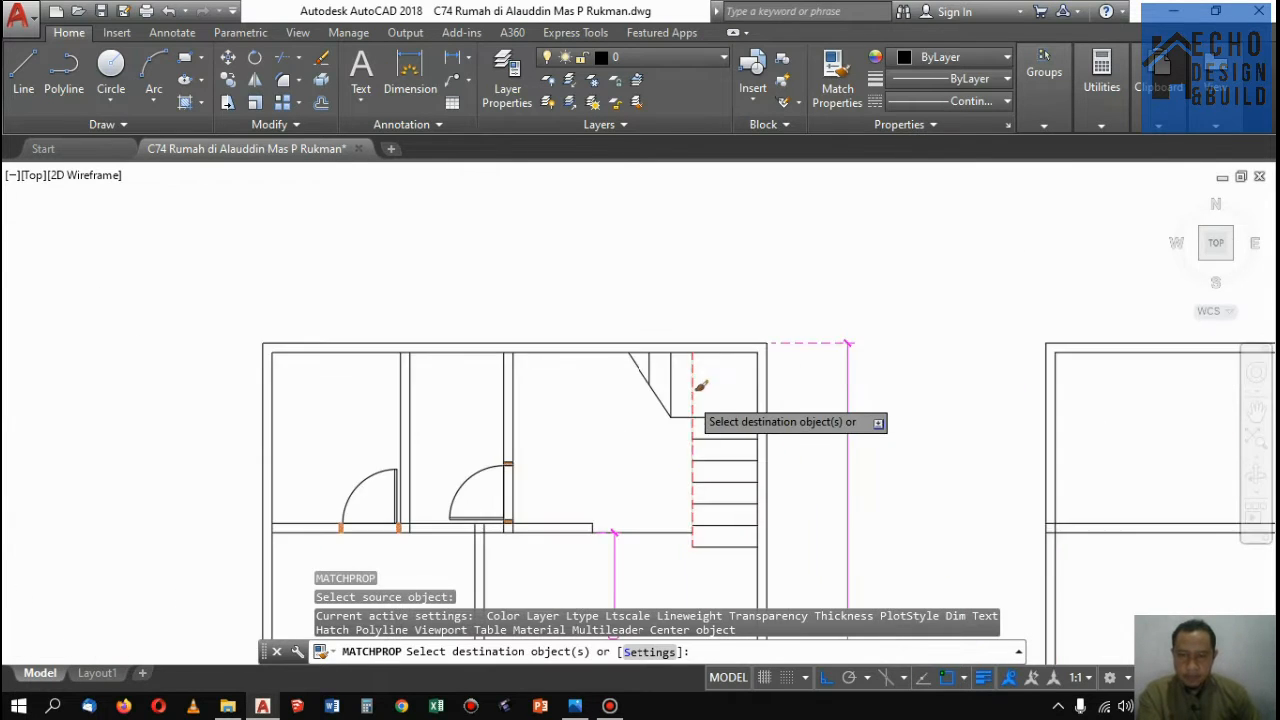
{"action": "left_click", "coordinate": [650, 396]}
{"action": "key", "text": "Return"}
Examine both floor plans side by side, comparing their stairs and break lines
{"action": "scroll", "coordinate": [747, 285], "scroll_direction": "down", "scroll_amount": 10}
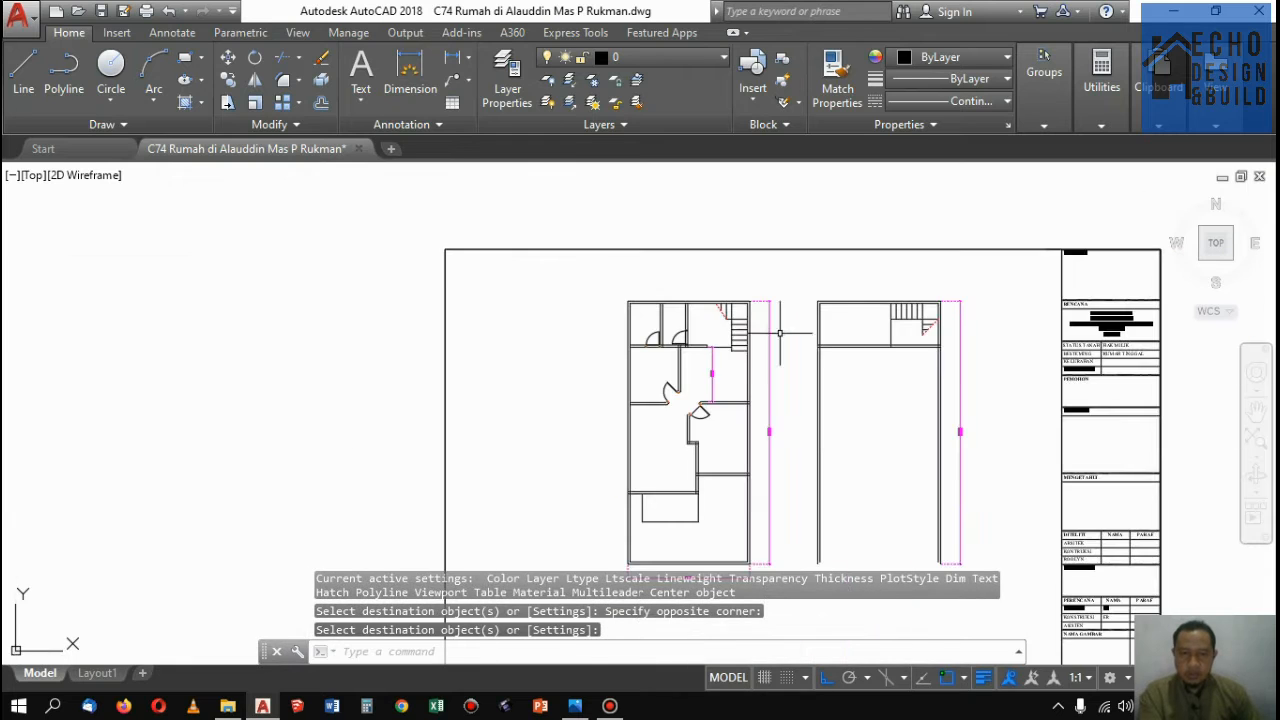
{"action": "scroll", "coordinate": [848, 324], "scroll_direction": "up", "scroll_amount": 4}
{"action": "scroll", "coordinate": [848, 325], "scroll_direction": "down", "scroll_amount": 2}
{"action": "scroll", "coordinate": [826, 324], "scroll_direction": "down", "scroll_amount": 2}
{"action": "scroll", "coordinate": [789, 286], "scroll_direction": "up", "scroll_amount": 3}
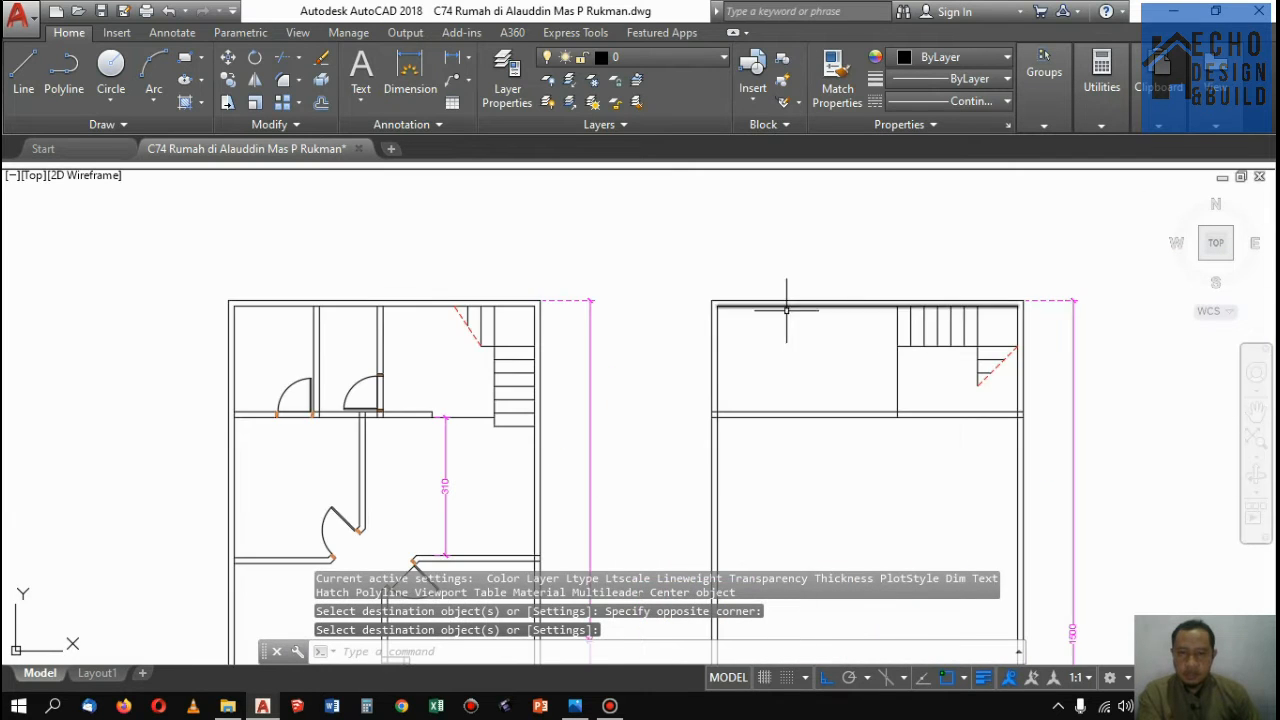
{"action": "scroll", "coordinate": [789, 286], "scroll_direction": "down", "scroll_amount": 3}
{"action": "scroll", "coordinate": [532, 330], "scroll_direction": "up", "scroll_amount": 5}
{"action": "scroll", "coordinate": [532, 330], "scroll_direction": "down", "scroll_amount": 5}
{"action": "scroll", "coordinate": [780, 306], "scroll_direction": "up", "scroll_amount": 3}
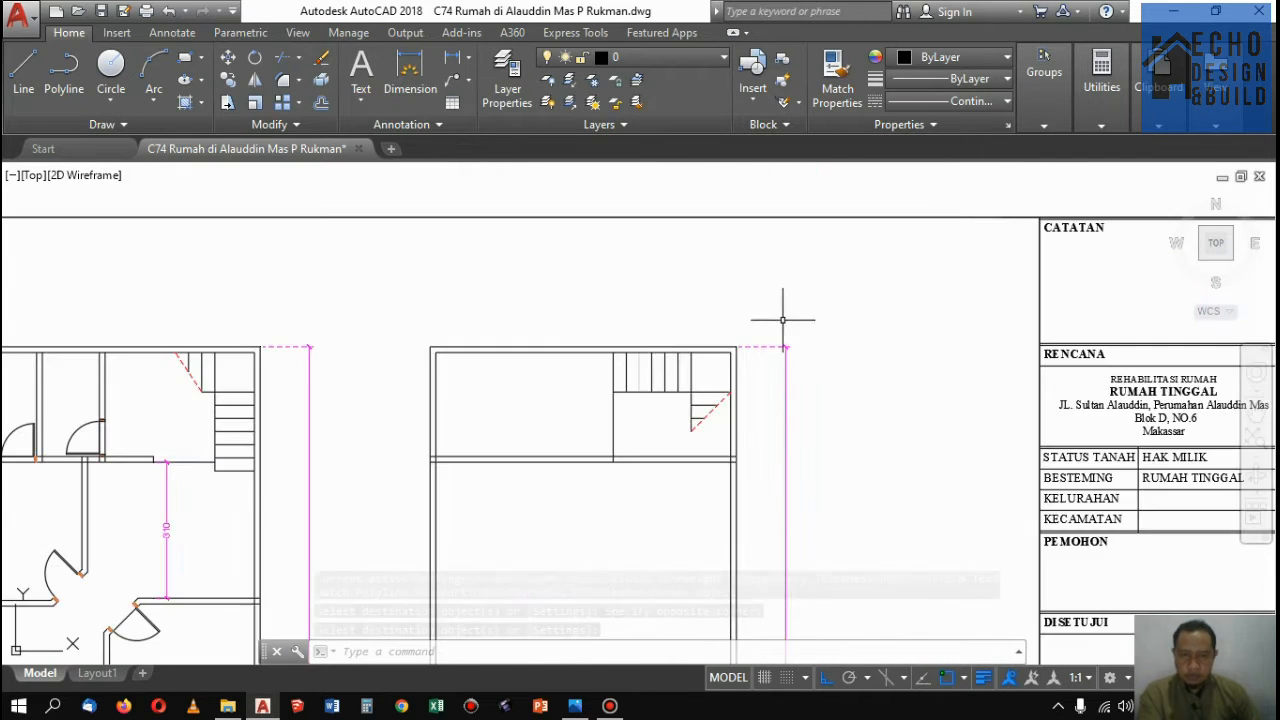
{"action": "scroll", "coordinate": [829, 337], "scroll_direction": "up", "scroll_amount": 2}
{"action": "scroll", "coordinate": [829, 337], "scroll_direction": "down", "scroll_amount": 1}
{"action": "scroll", "coordinate": [660, 398], "scroll_direction": "up", "scroll_amount": 1}
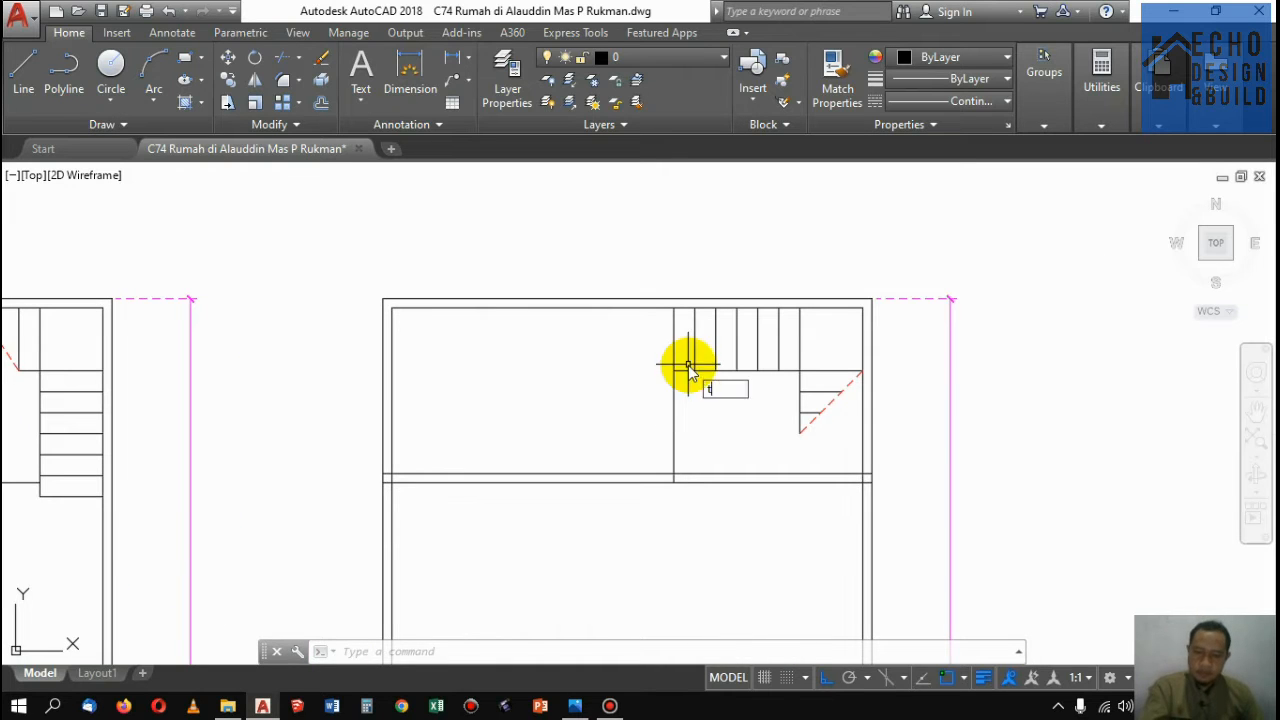
Trim away the vertical line between the stair's lower edge and the horizontal wall in the second plan
{"action": "type", "text": "r"}
{"action": "key", "text": "Return"}
{"action": "scroll", "coordinate": [688, 364], "scroll_direction": "up", "scroll_amount": 2}
{"action": "left_click", "coordinate": [688, 390]}
{"action": "left_click", "coordinate": [671, 346]}
{"action": "key", "text": "Return"}
{"action": "left_click", "coordinate": [669, 433]}
{"action": "left_click", "coordinate": [637, 408]}
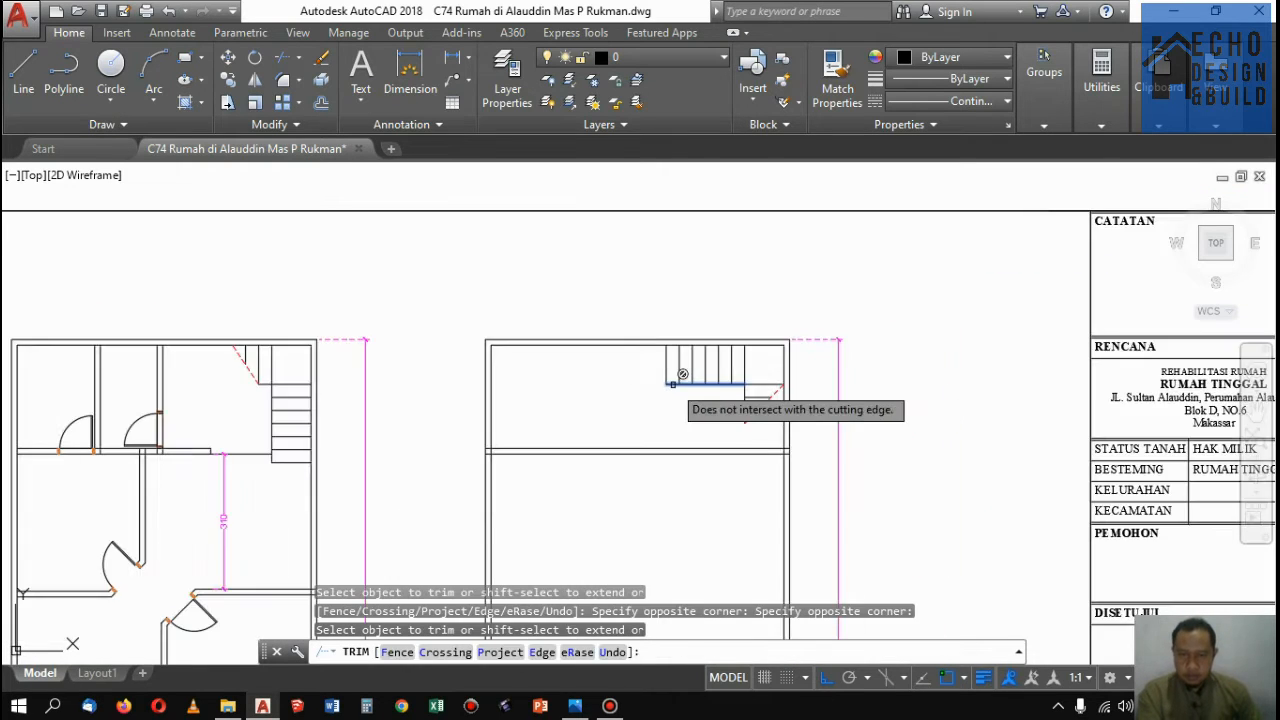
{"action": "key", "text": "Return"}
Check the second plan's trimmed stair against the first plan's stair and the overall sheet
{"action": "scroll", "coordinate": [682, 374], "scroll_direction": "up", "scroll_amount": 5}
{"action": "scroll", "coordinate": [851, 363], "scroll_direction": "up", "scroll_amount": 1}
{"action": "scroll", "coordinate": [790, 372], "scroll_direction": "down", "scroll_amount": 6}
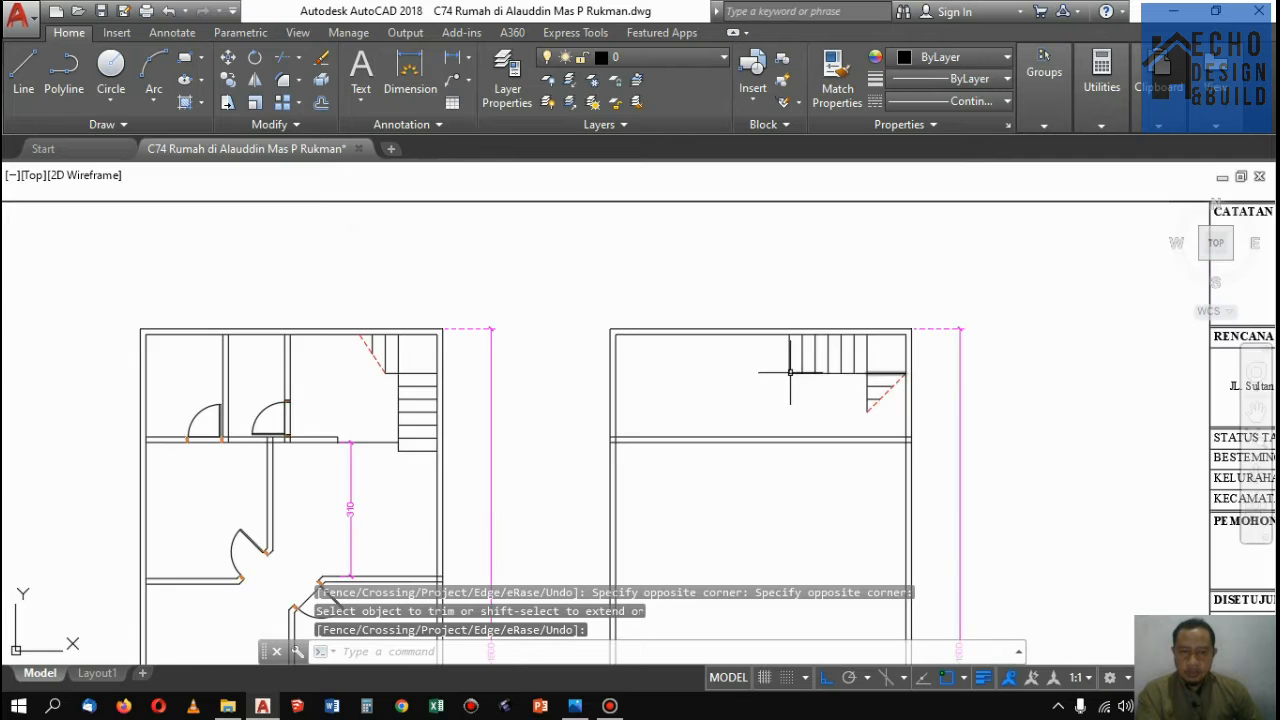
{"action": "scroll", "coordinate": [790, 372], "scroll_direction": "up", "scroll_amount": 4}
{"action": "scroll", "coordinate": [810, 372], "scroll_direction": "down", "scroll_amount": 4}
{"action": "scroll", "coordinate": [806, 372], "scroll_direction": "up", "scroll_amount": 2}
{"action": "scroll", "coordinate": [820, 371], "scroll_direction": "down", "scroll_amount": 2}
{"action": "scroll", "coordinate": [896, 350], "scroll_direction": "down", "scroll_amount": 2}
{"action": "scroll", "coordinate": [711, 366], "scroll_direction": "up", "scroll_amount": 2}
{"action": "scroll", "coordinate": [725, 366], "scroll_direction": "down", "scroll_amount": 2}
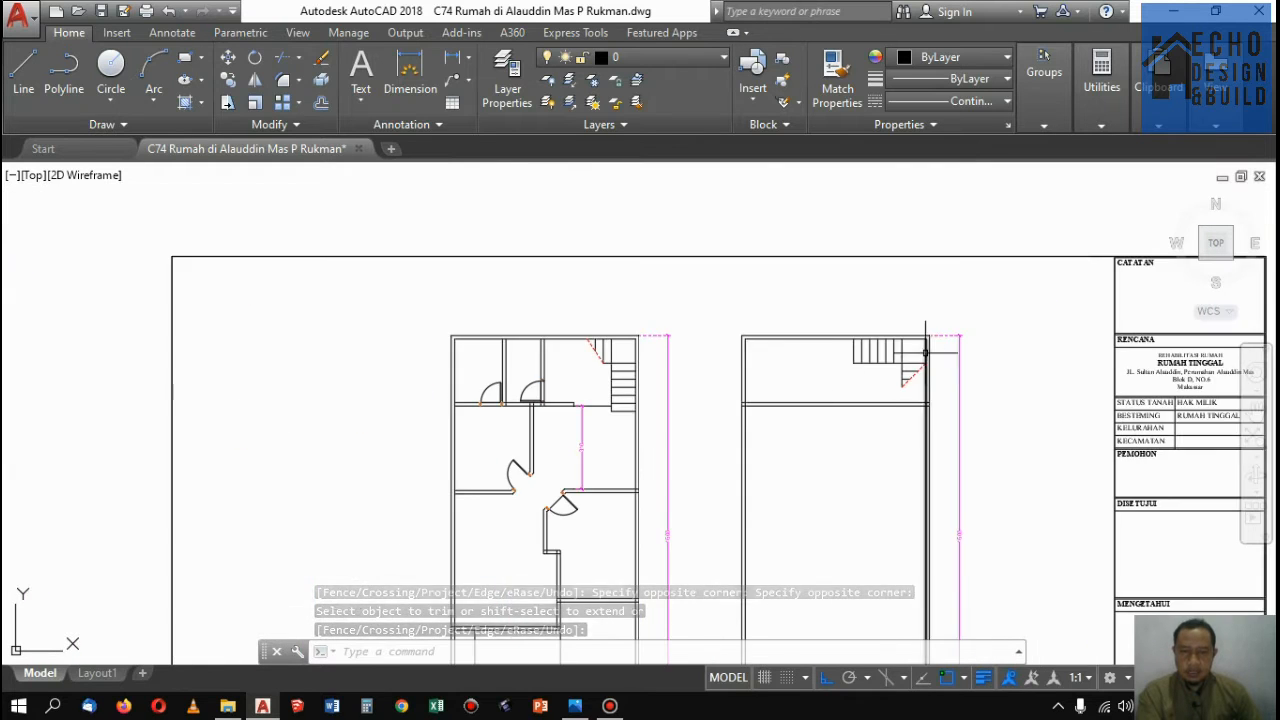
{"action": "scroll", "coordinate": [926, 352], "scroll_direction": "up", "scroll_amount": 2}
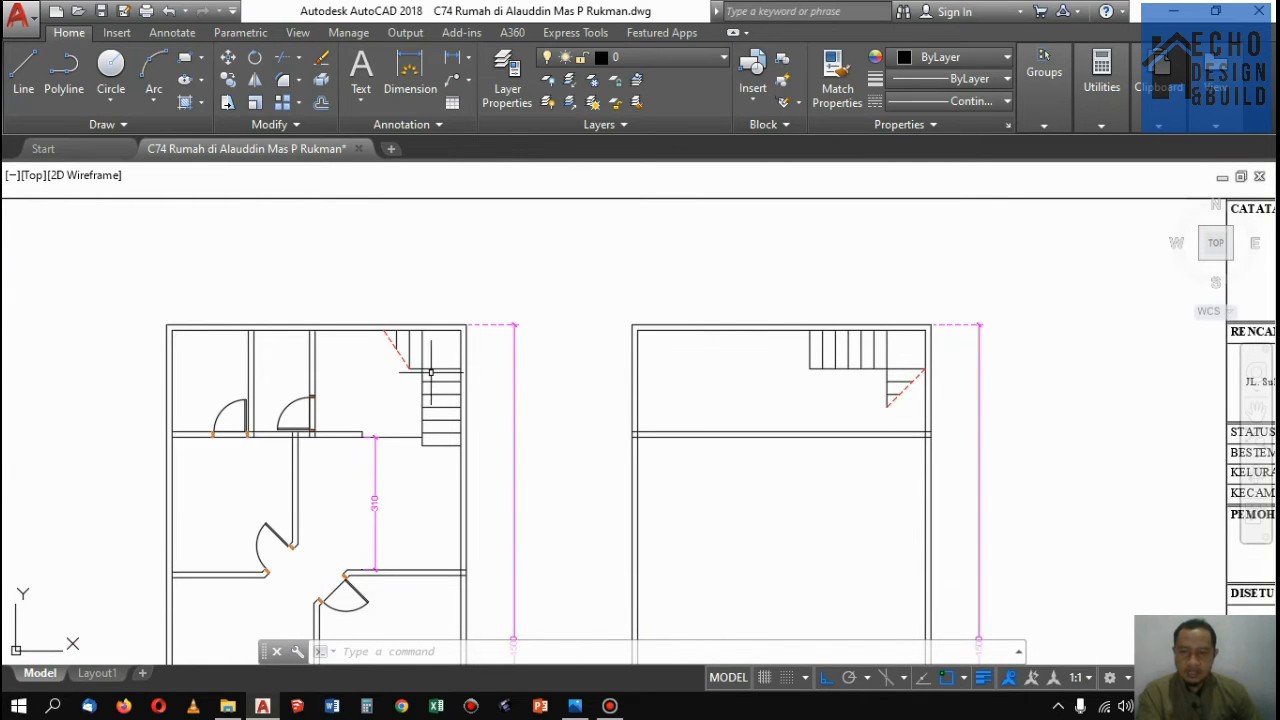
{"action": "scroll", "coordinate": [931, 378], "scroll_direction": "down", "scroll_amount": 4}
{"action": "scroll", "coordinate": [870, 340], "scroll_direction": "up", "scroll_amount": 4}
{"action": "scroll", "coordinate": [857, 371], "scroll_direction": "down", "scroll_amount": 6}
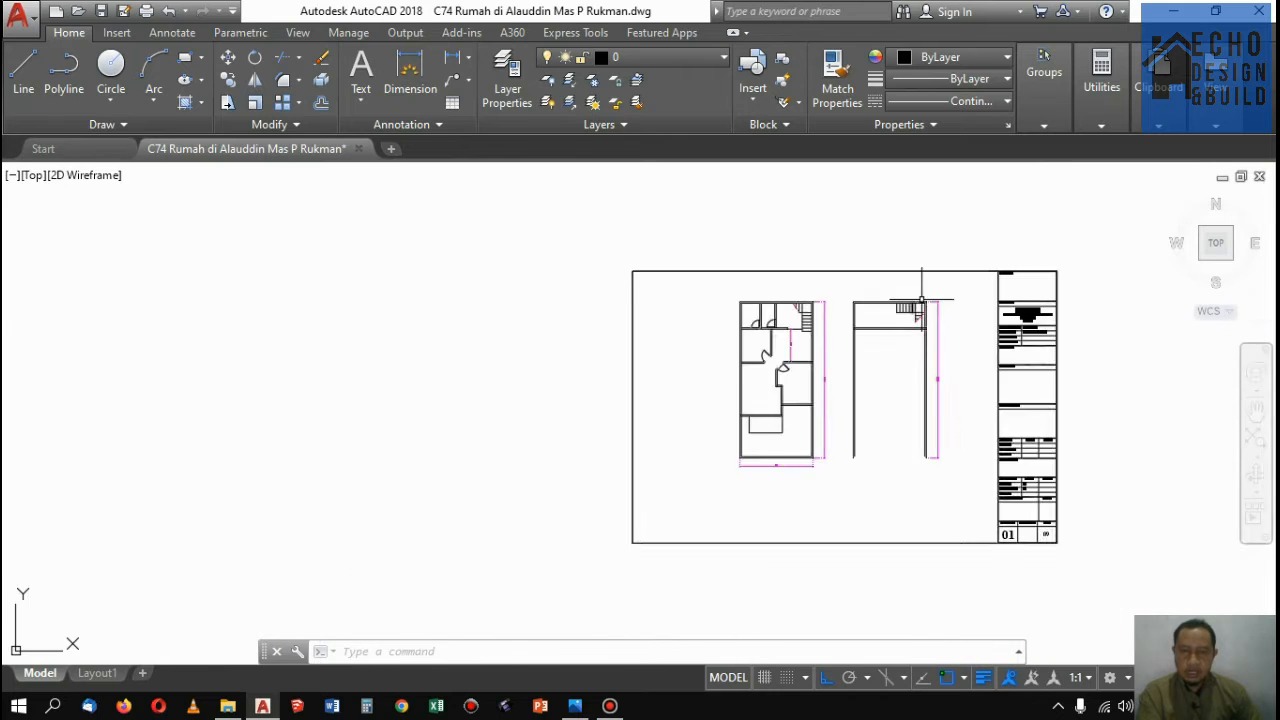
{"action": "scroll", "coordinate": [920, 286], "scroll_direction": "up", "scroll_amount": 7}
{"action": "scroll", "coordinate": [890, 330], "scroll_direction": "down", "scroll_amount": 6}
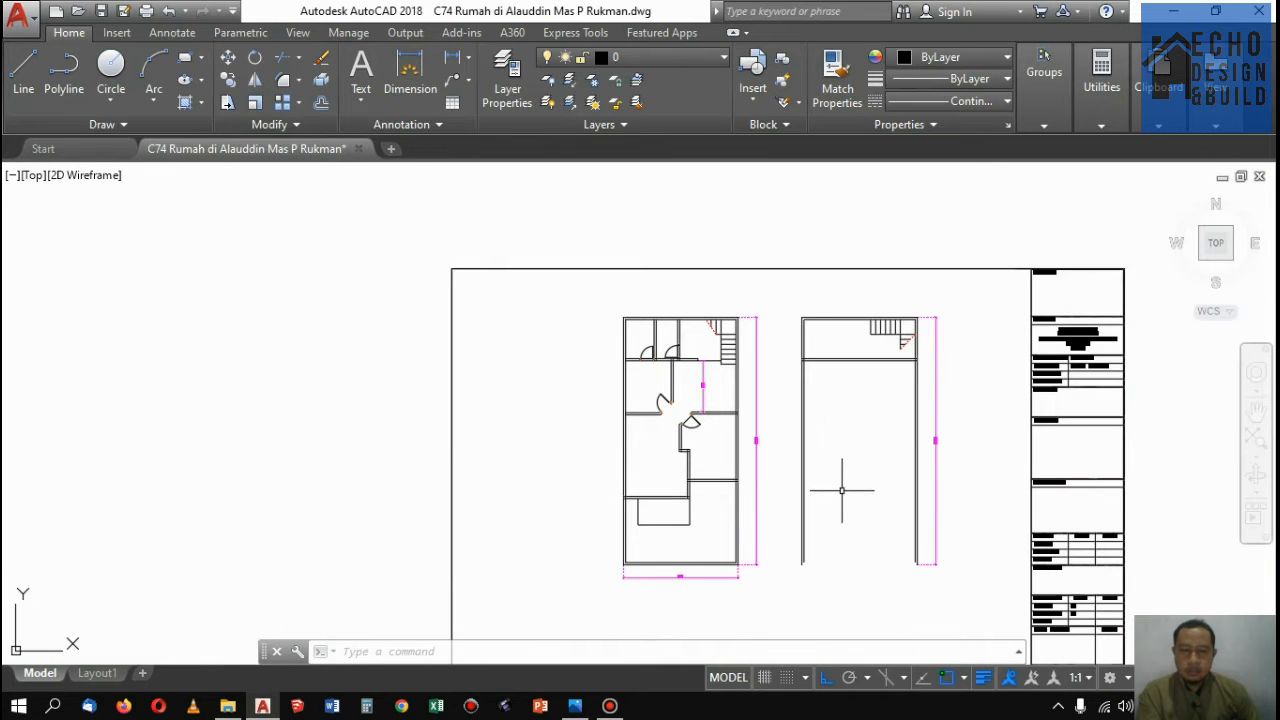
Draw the inner line of the second plan's front wall between the lower ends of the side walls' inner lines
{"action": "scroll", "coordinate": [836, 530], "scroll_direction": "up", "scroll_amount": 4}
{"action": "scroll", "coordinate": [848, 419], "scroll_direction": "down", "scroll_amount": 2}
{"action": "scroll", "coordinate": [840, 470], "scroll_direction": "up", "scroll_amount": 1}
{"action": "type", "text": "l"}
{"action": "key", "text": "Return"}
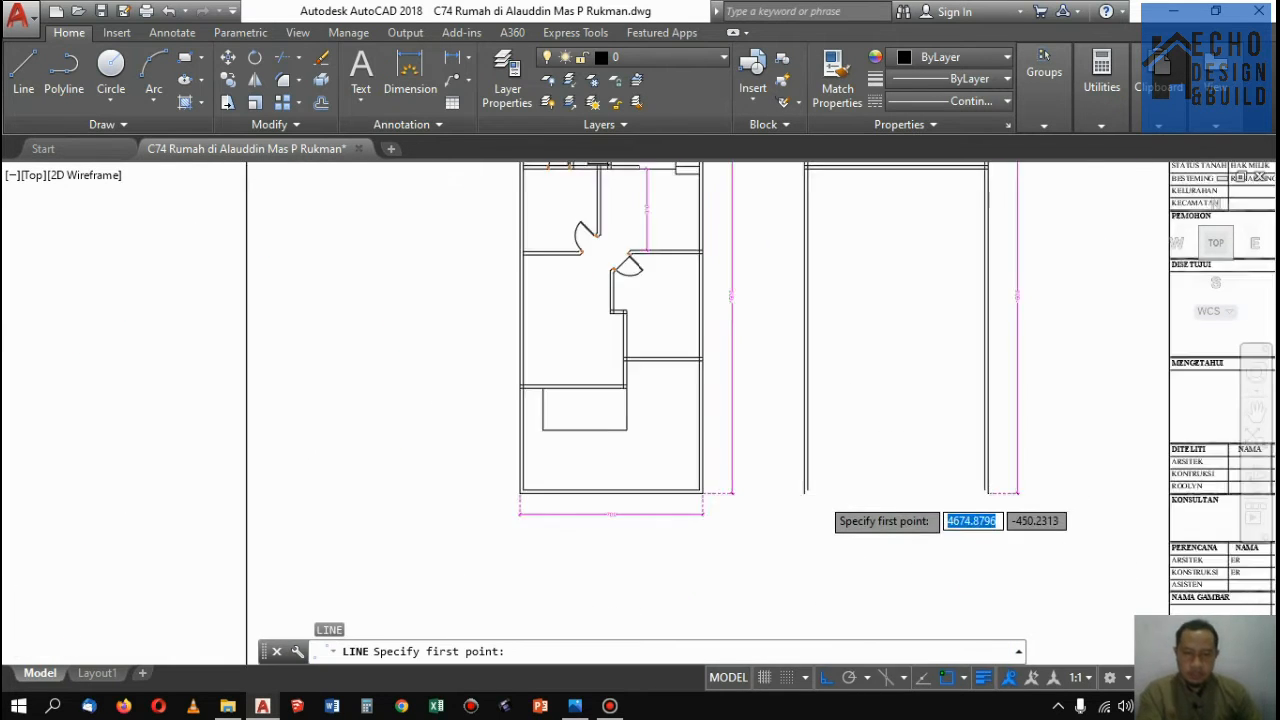
{"action": "scroll", "coordinate": [800, 480], "scroll_direction": "up", "scroll_amount": 2}
{"action": "left_click", "coordinate": [797, 489]}
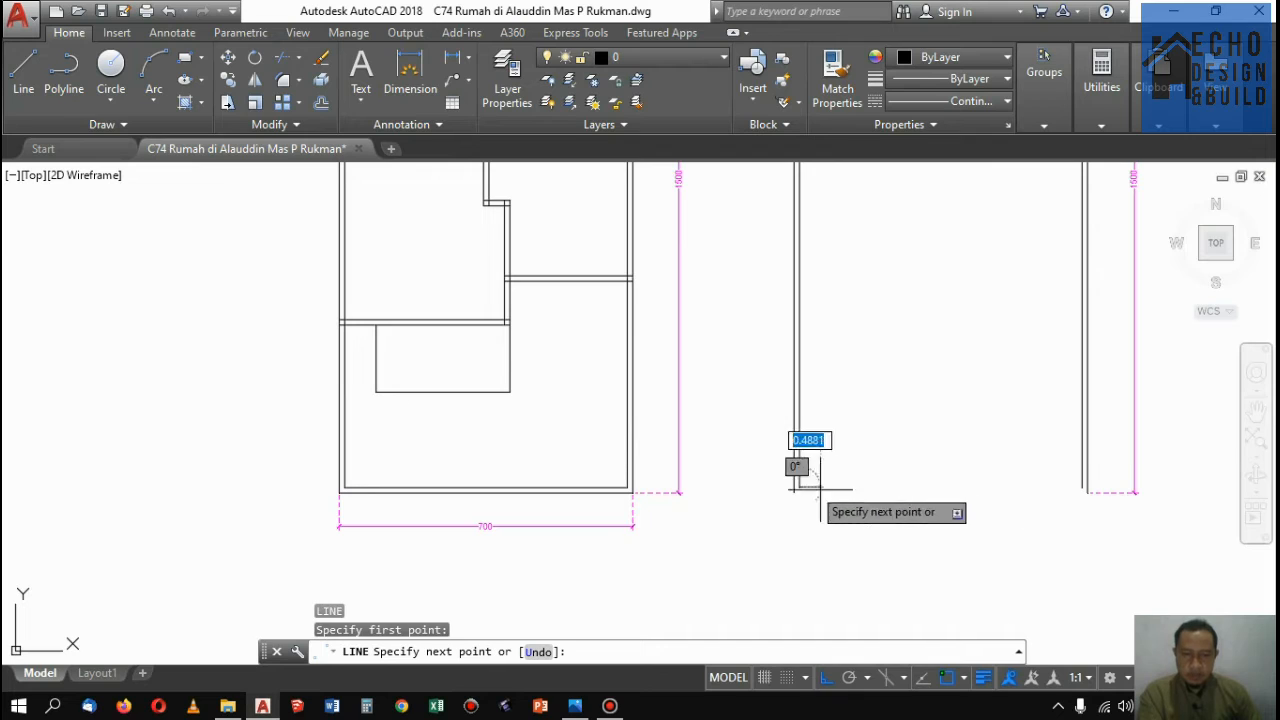
{"action": "left_click", "coordinate": [1083, 487]}
{"action": "key", "text": "Return"}
Draw the outer line of the second plan's front wall between the lower ends of the side walls' outer lines
{"action": "scroll", "coordinate": [815, 510], "scroll_direction": "up", "scroll_amount": 4}
{"action": "key", "text": "Return"}
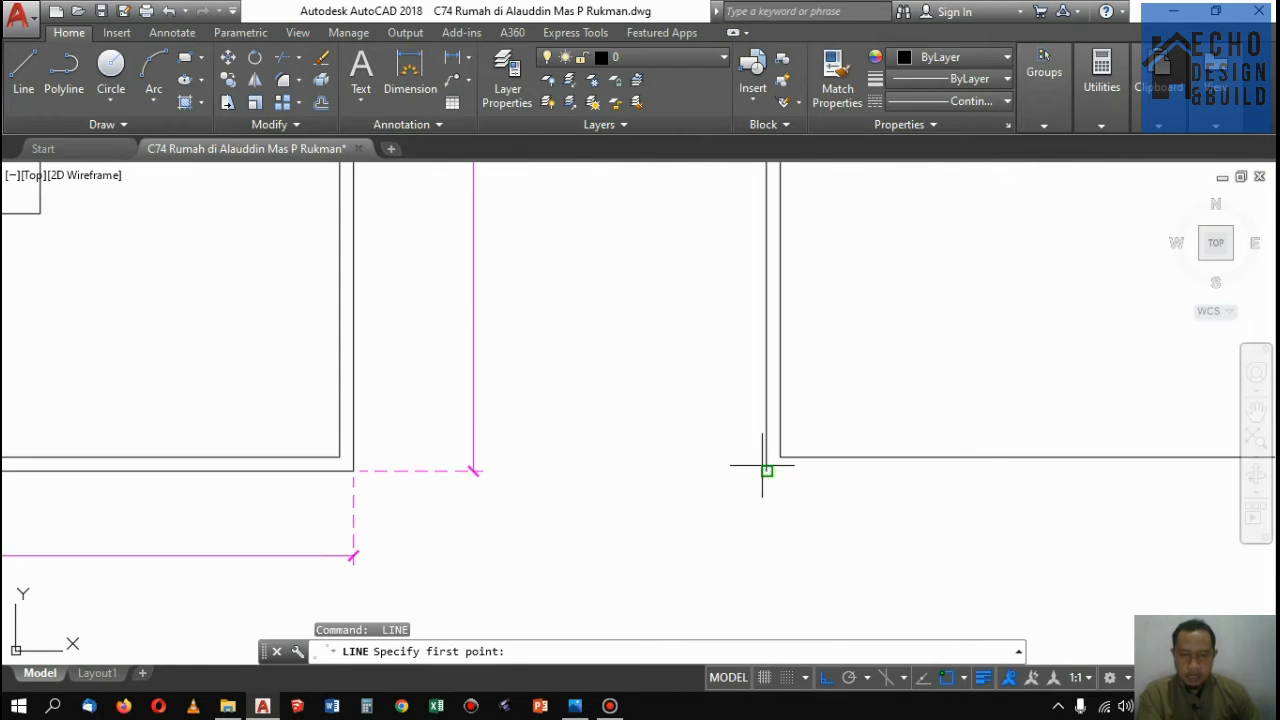
{"action": "left_click", "coordinate": [763, 466]}
{"action": "scroll", "coordinate": [897, 457], "scroll_direction": "down", "scroll_amount": 3}
{"action": "scroll", "coordinate": [964, 500], "scroll_direction": "up", "scroll_amount": 3}
{"action": "left_click", "coordinate": [960, 524]}
{"action": "scroll", "coordinate": [958, 530], "scroll_direction": "down", "scroll_amount": 5}
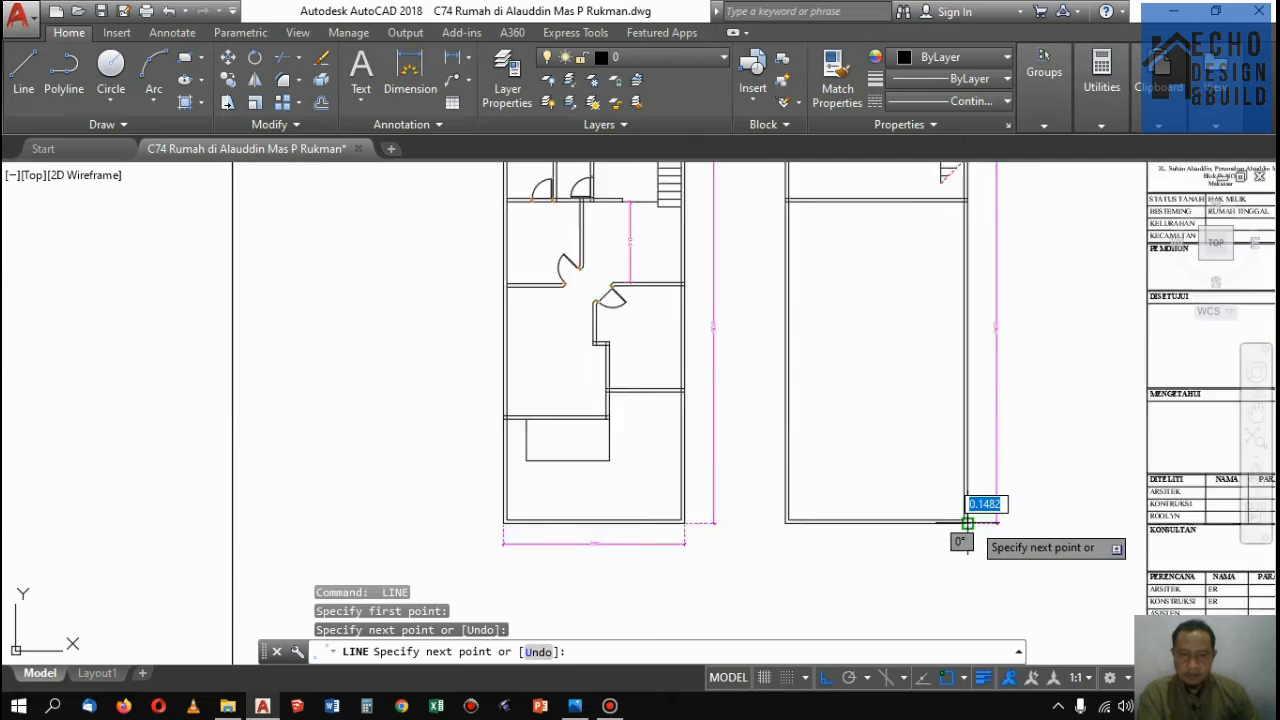
{"action": "key", "text": "Return"}
Trace the first plan's stepped front room walls with a polyline along their outer face, ending at the far side wall's inner line
{"action": "scroll", "coordinate": [414, 420], "scroll_direction": "up", "scroll_amount": 5}
{"action": "type", "text": "p"}
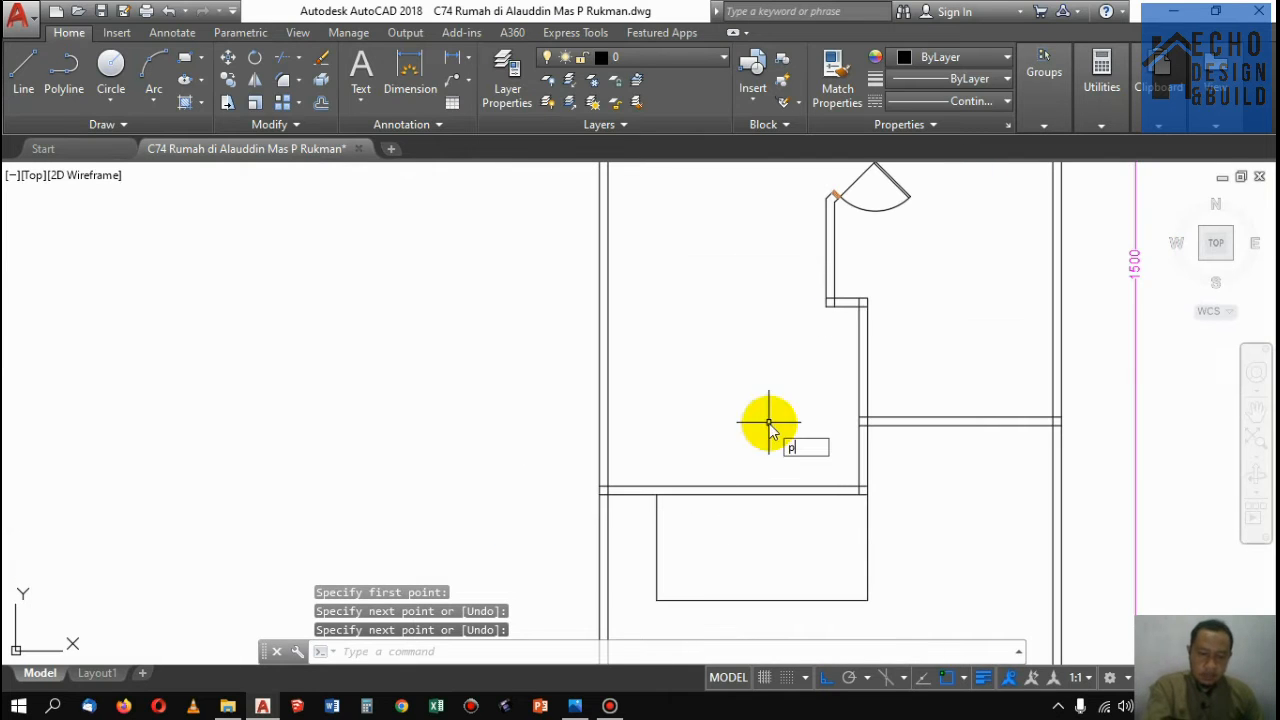
{"action": "type", "text": "l"}
{"action": "key", "text": "Return"}
{"action": "scroll", "coordinate": [603, 483], "scroll_direction": "up", "scroll_amount": 5}
{"action": "left_click", "coordinate": [585, 528]}
{"action": "scroll", "coordinate": [613, 538], "scroll_direction": "down", "scroll_amount": 5}
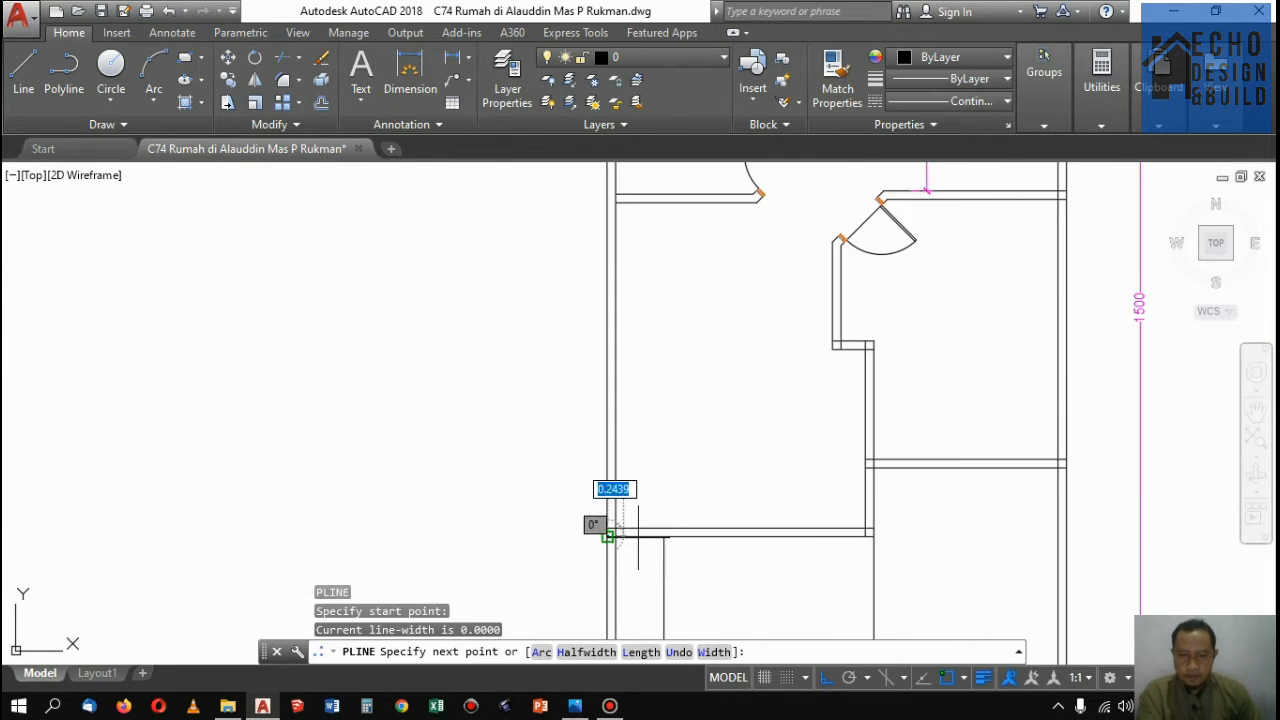
{"action": "scroll", "coordinate": [663, 529], "scroll_direction": "down", "scroll_amount": 2}
{"action": "scroll", "coordinate": [789, 509], "scroll_direction": "up", "scroll_amount": 2}
{"action": "scroll", "coordinate": [811, 540], "scroll_direction": "up", "scroll_amount": 2}
{"action": "left_click", "coordinate": [810, 543]}
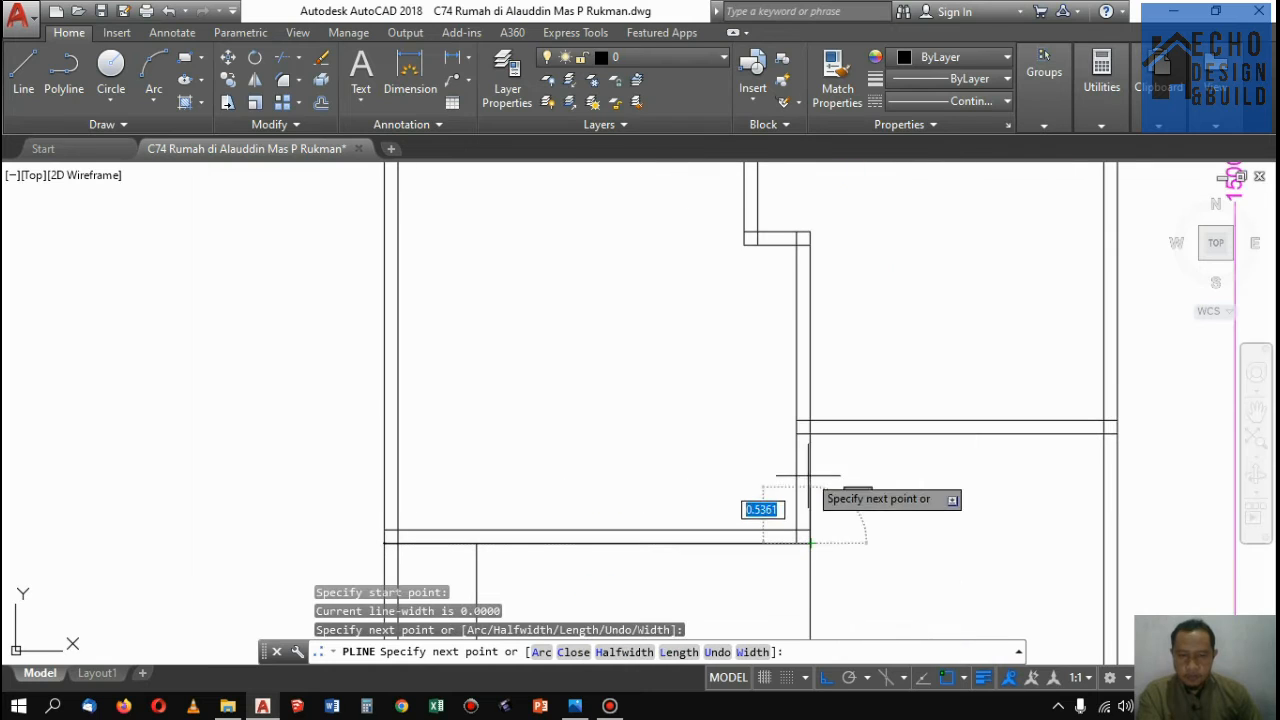
{"action": "left_click", "coordinate": [810, 432]}
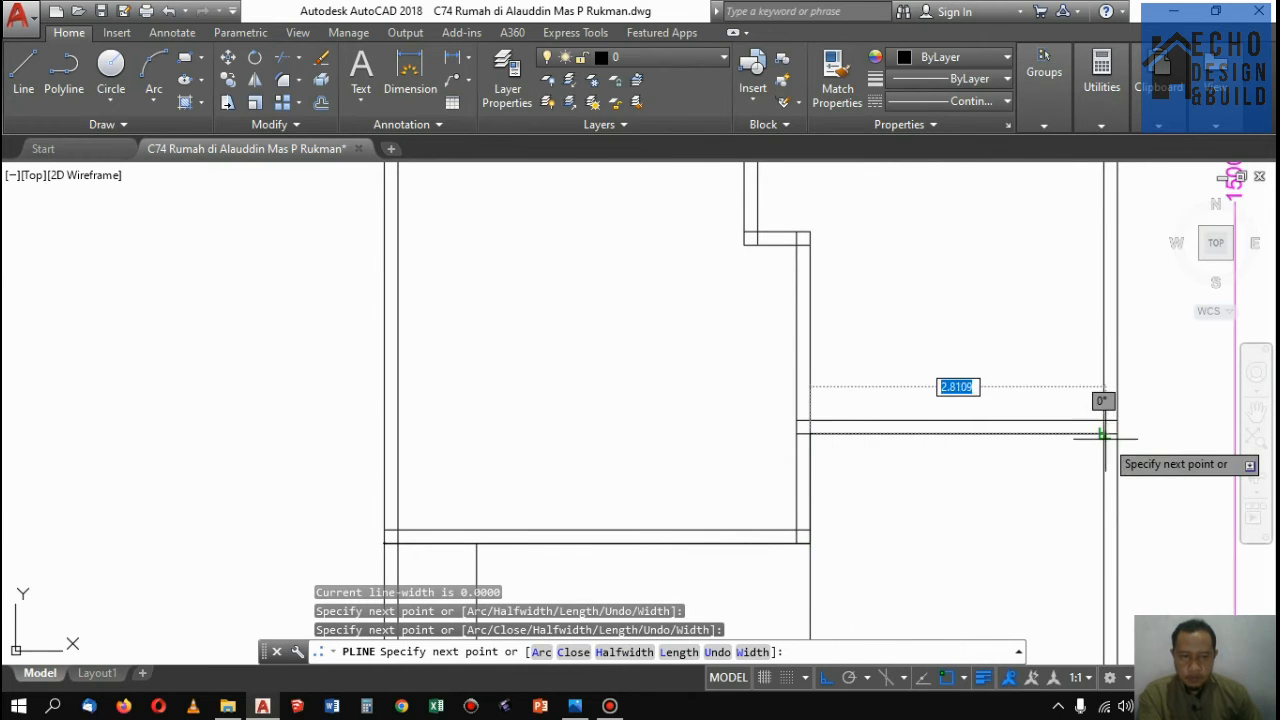
{"action": "left_click", "coordinate": [1104, 432]}
{"action": "key", "text": "Return"}
Copy the stepped polyline from the first plan to the same position in the second plan
{"action": "left_click", "coordinate": [1092, 432]}
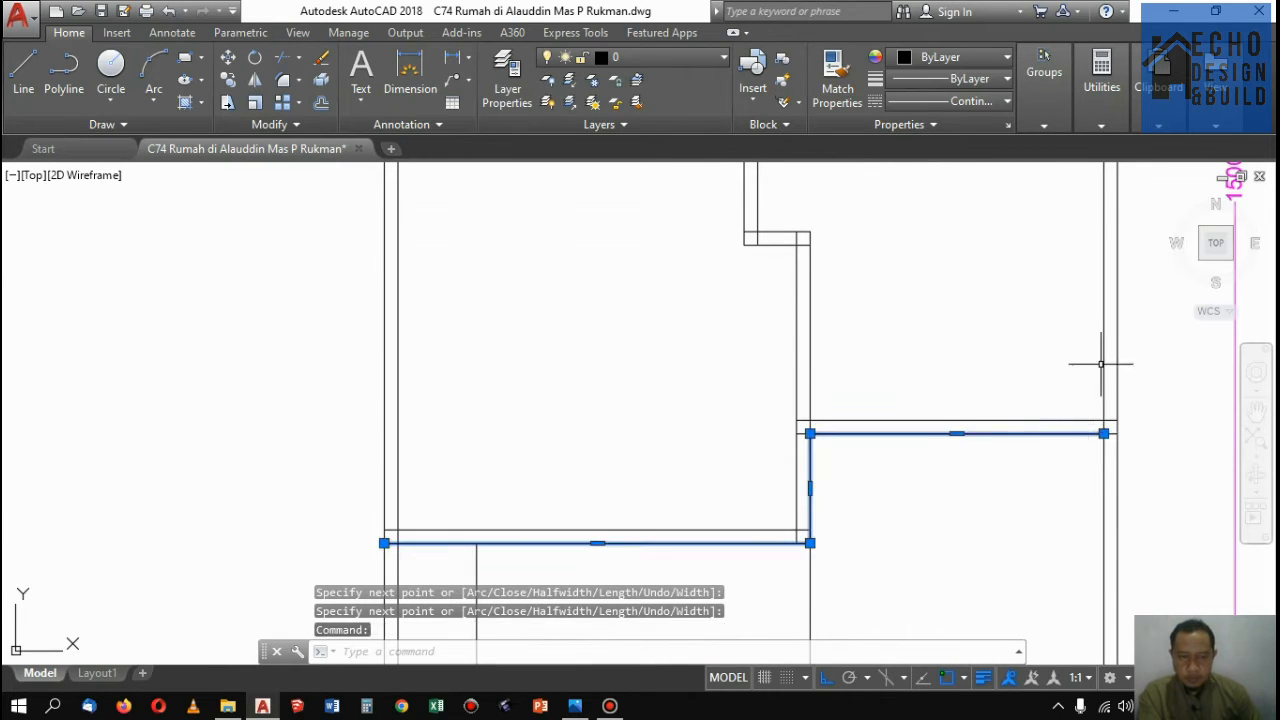
{"action": "scroll", "coordinate": [1100, 363], "scroll_direction": "down", "scroll_amount": 5}
{"action": "left_click", "coordinate": [227, 103]}
{"action": "scroll", "coordinate": [980, 410], "scroll_direction": "up", "scroll_amount": 5}
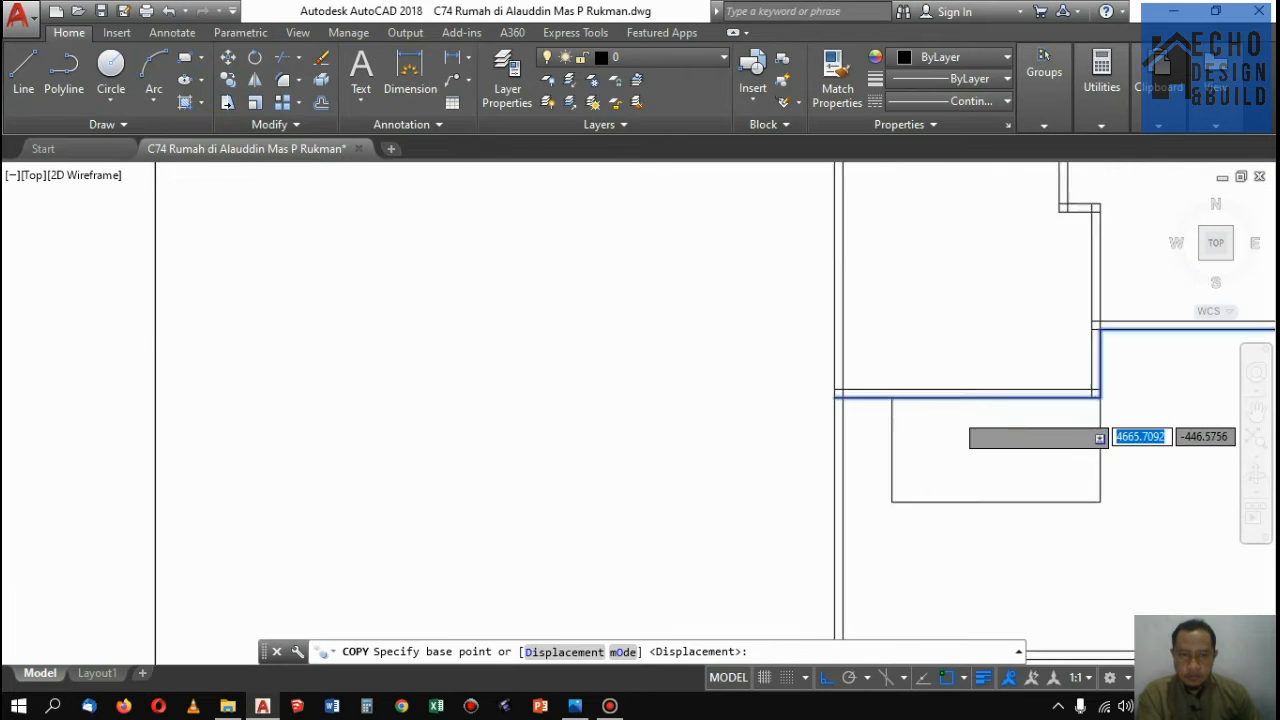
{"action": "left_click", "coordinate": [610, 360]}
{"action": "scroll", "coordinate": [700, 362], "scroll_direction": "down", "scroll_amount": 5}
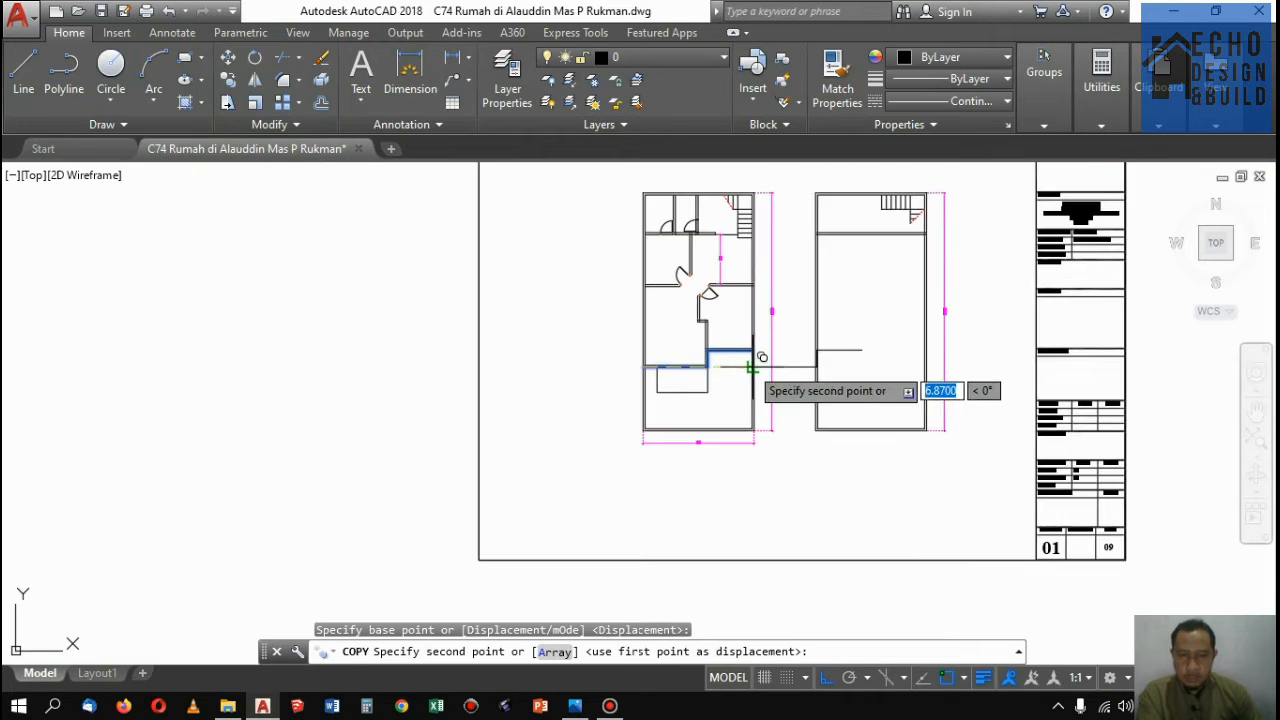
{"action": "scroll", "coordinate": [830, 380], "scroll_direction": "up", "scroll_amount": 6}
{"action": "left_click", "coordinate": [816, 408]}
{"action": "key", "text": "Return"}
{"action": "scroll", "coordinate": [780, 395], "scroll_direction": "down", "scroll_amount": 5}
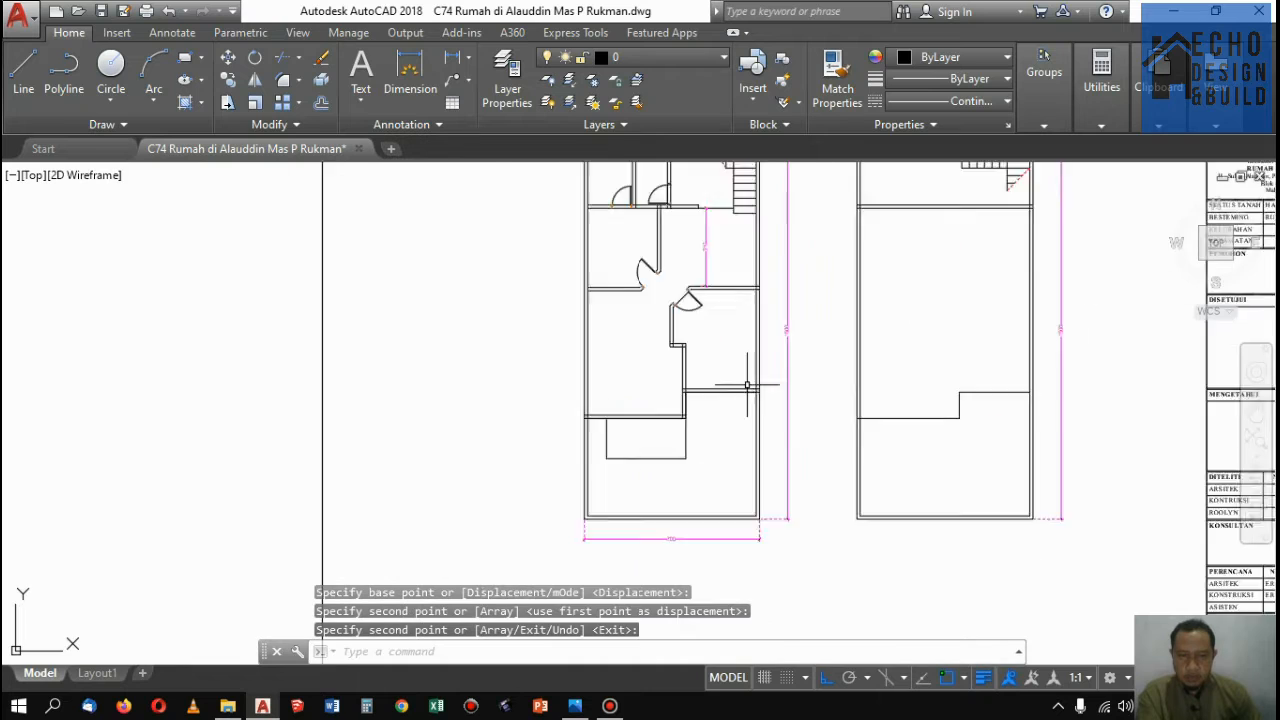
Erase the original stepped polyline from the first plan
{"action": "scroll", "coordinate": [766, 410], "scroll_direction": "up", "scroll_amount": 5}
{"action": "left_click", "coordinate": [773, 384]}
{"action": "key", "text": "Delete"}
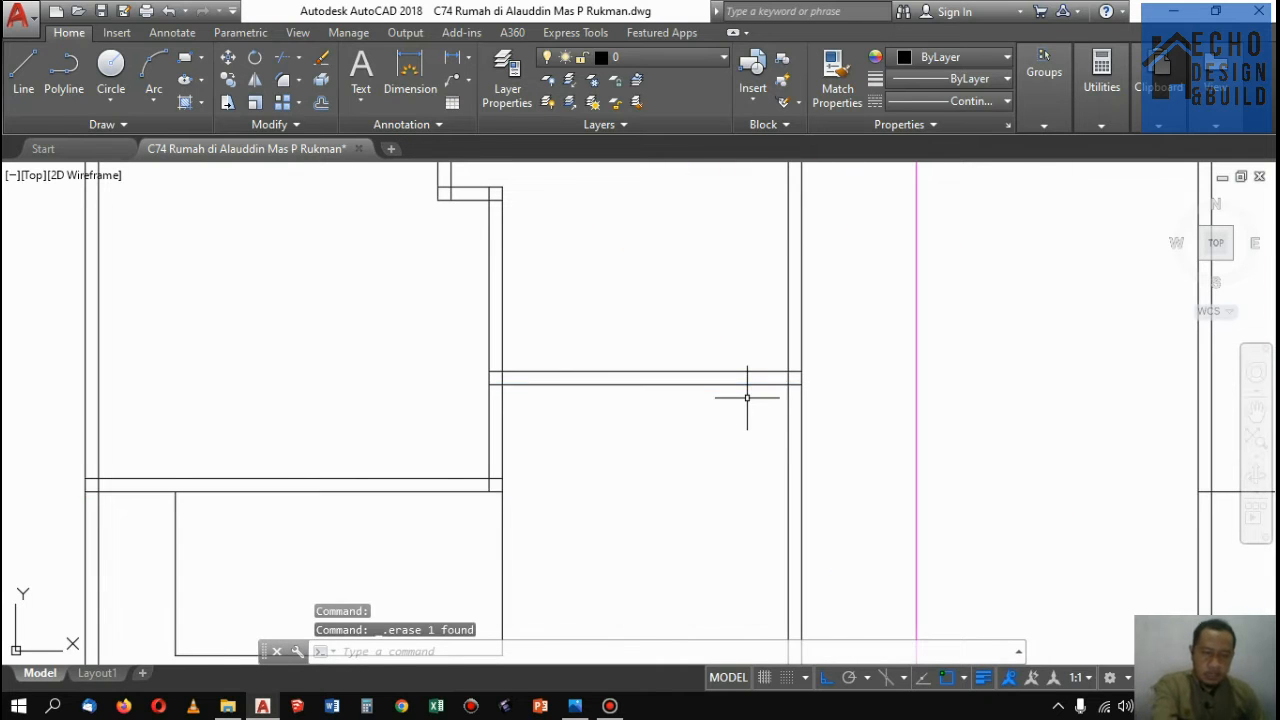
Extend the end of the copied polyline's upper segment to the outer line of the second plan's side wall
{"action": "scroll", "coordinate": [760, 398], "scroll_direction": "down", "scroll_amount": 5}
{"action": "scroll", "coordinate": [767, 390], "scroll_direction": "up", "scroll_amount": 5}
{"action": "scroll", "coordinate": [766, 388], "scroll_direction": "up", "scroll_amount": 2}
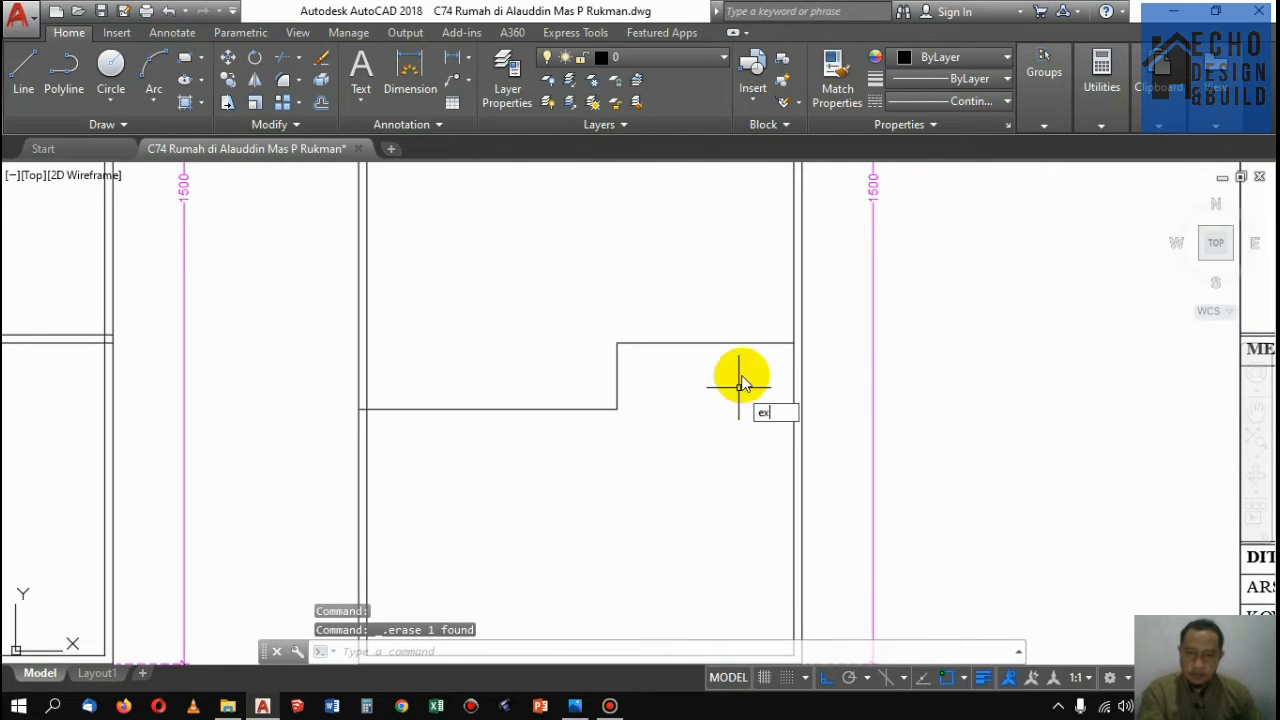
{"action": "key", "text": "Return"}
{"action": "key", "text": "Return"}
{"action": "left_click", "coordinate": [768, 371]}
{"action": "left_click", "coordinate": [757, 337]}
{"action": "key", "text": "Return"}
{"action": "scroll", "coordinate": [826, 384], "scroll_direction": "down", "scroll_amount": 6}
{"action": "scroll", "coordinate": [782, 281], "scroll_direction": "up", "scroll_amount": 4}
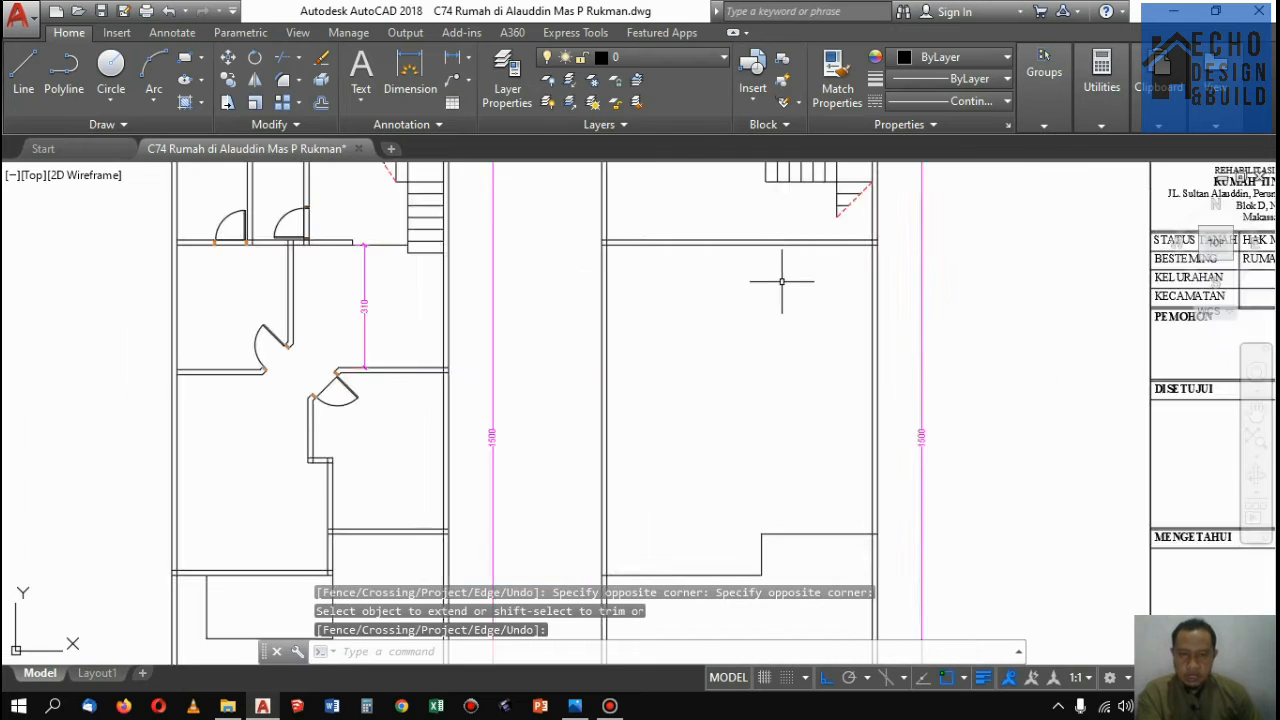
Copy the second plan's stepped polyline 2 units straight down toward the front wall
{"action": "scroll", "coordinate": [782, 281], "scroll_direction": "down", "scroll_amount": 3}
{"action": "scroll", "coordinate": [729, 480], "scroll_direction": "down", "scroll_amount": 2}
{"action": "scroll", "coordinate": [729, 480], "scroll_direction": "up", "scroll_amount": 4}
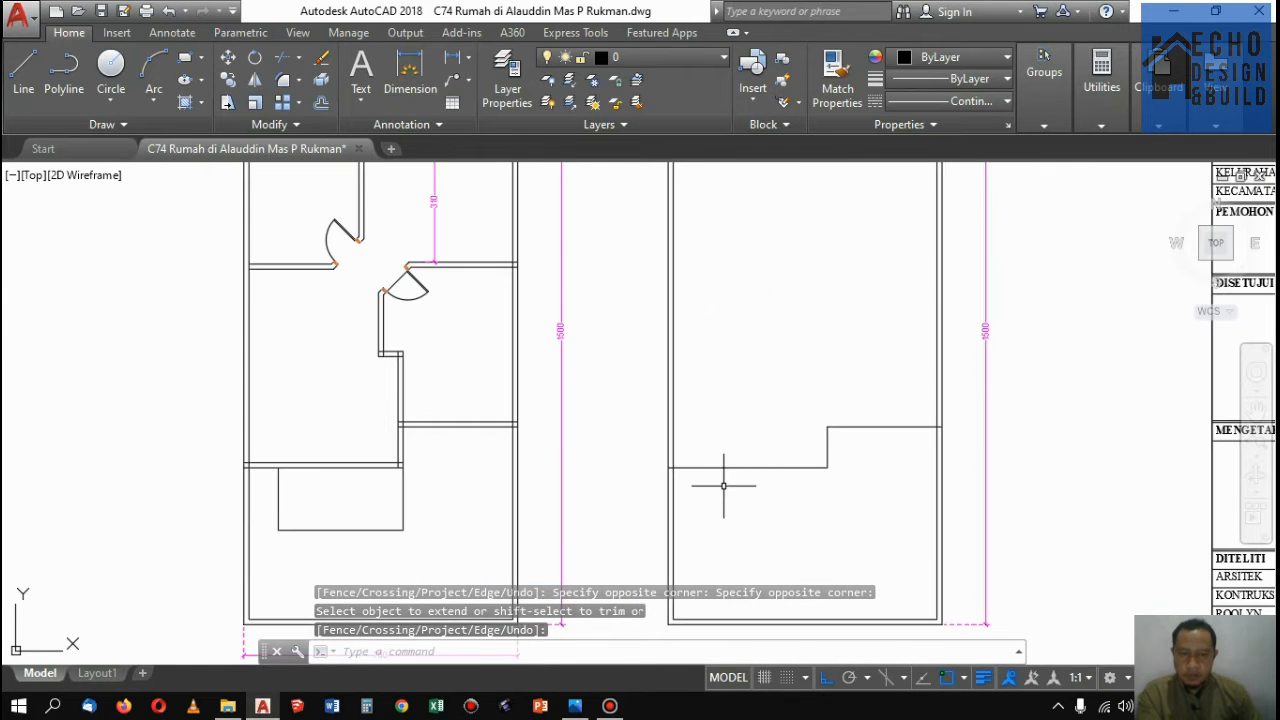
{"action": "scroll", "coordinate": [740, 480], "scroll_direction": "down", "scroll_amount": 1}
{"action": "left_click", "coordinate": [741, 438]}
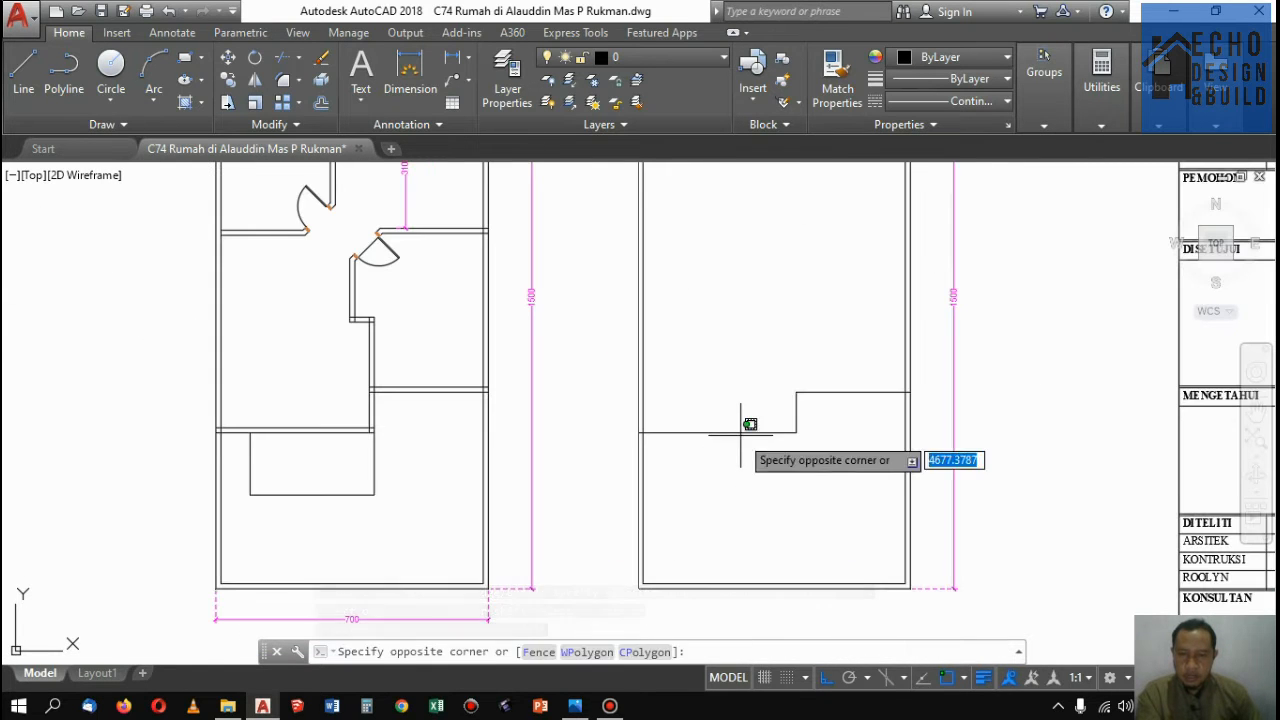
{"action": "left_click", "coordinate": [743, 432]}
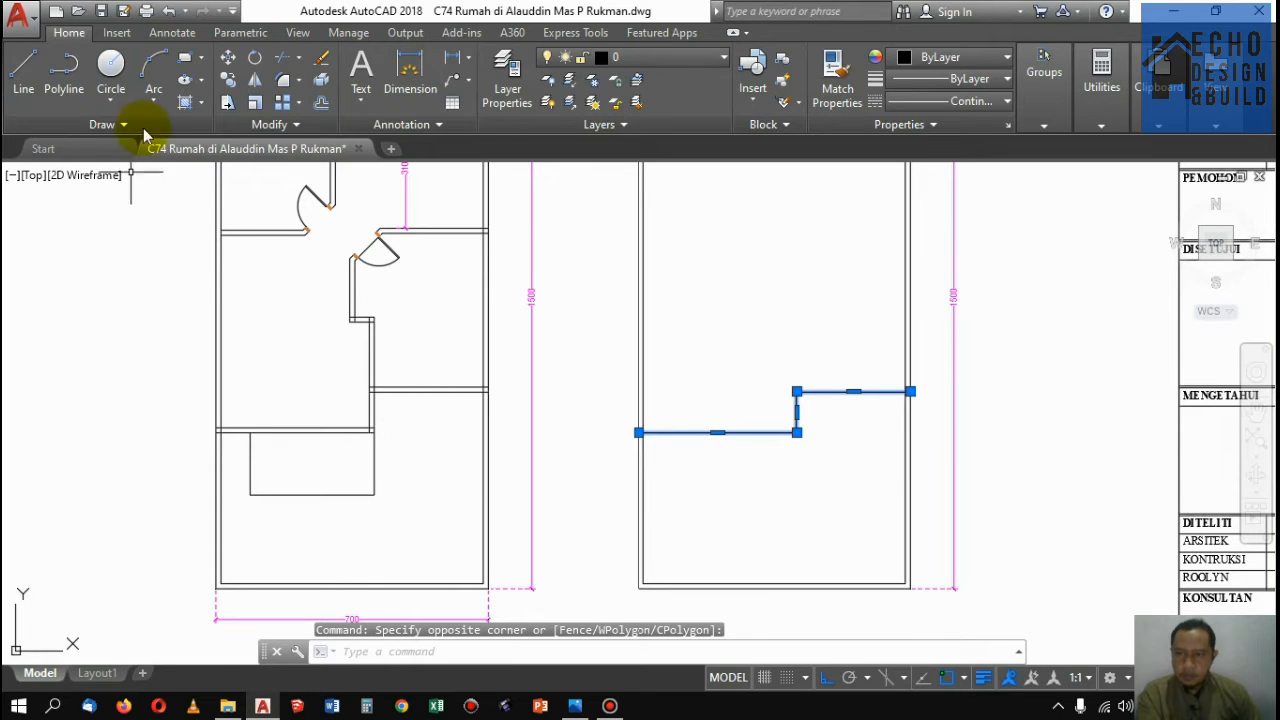
{"action": "left_click", "coordinate": [228, 80]}
{"action": "left_click", "coordinate": [840, 433]}
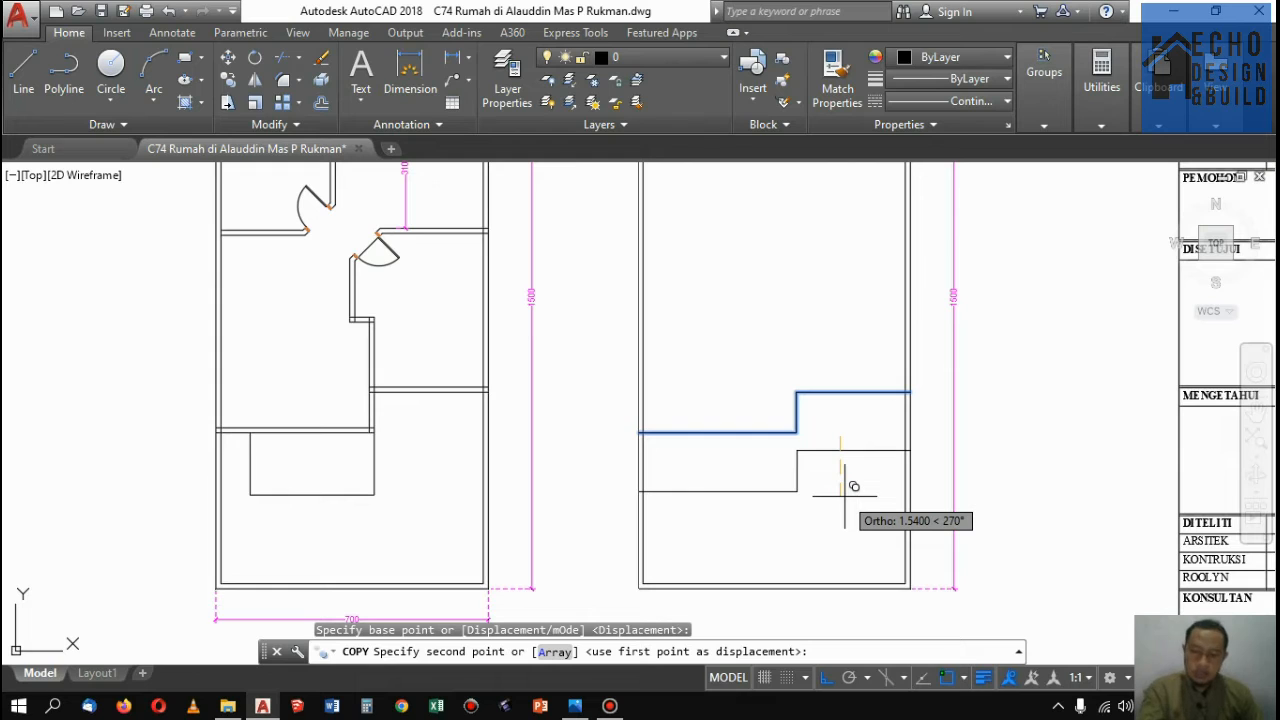
{"action": "type", "text": "2"}
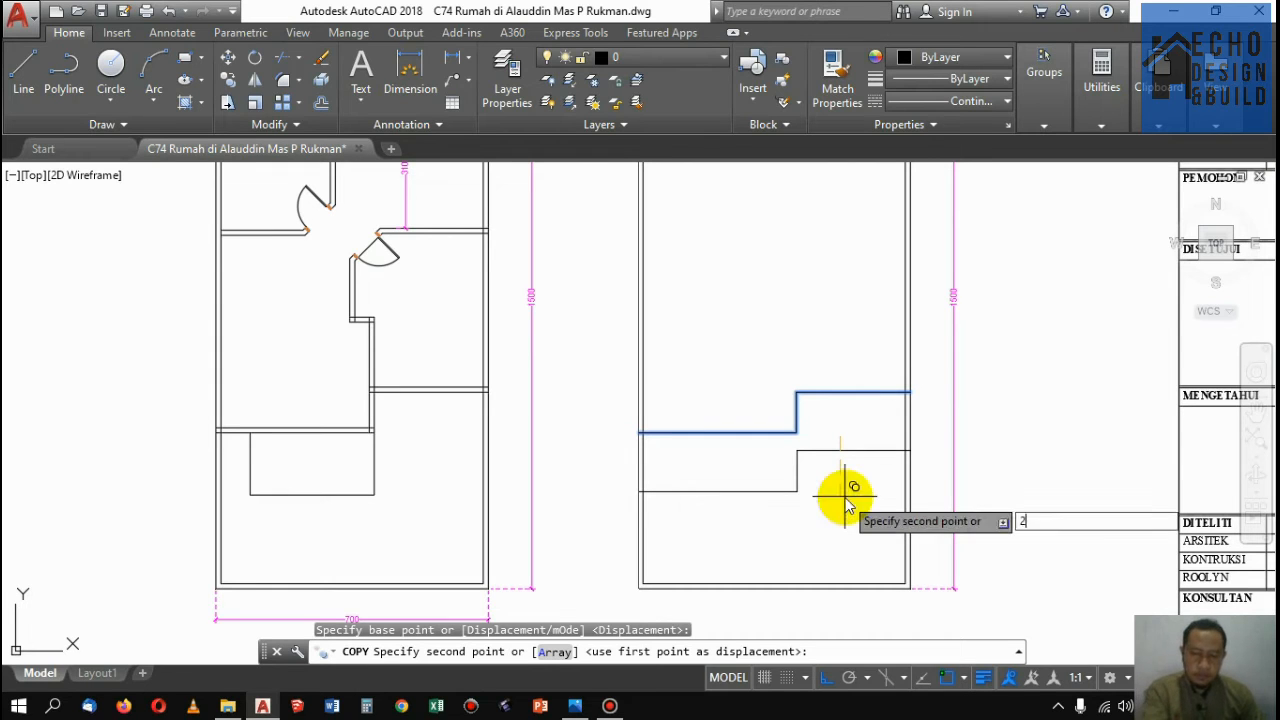
{"action": "type", "text": "00"}
{"action": "key", "text": "Return"}
{"action": "scroll", "coordinate": [857, 450], "scroll_direction": "down", "scroll_amount": 4}
{"action": "key", "text": "Return"}
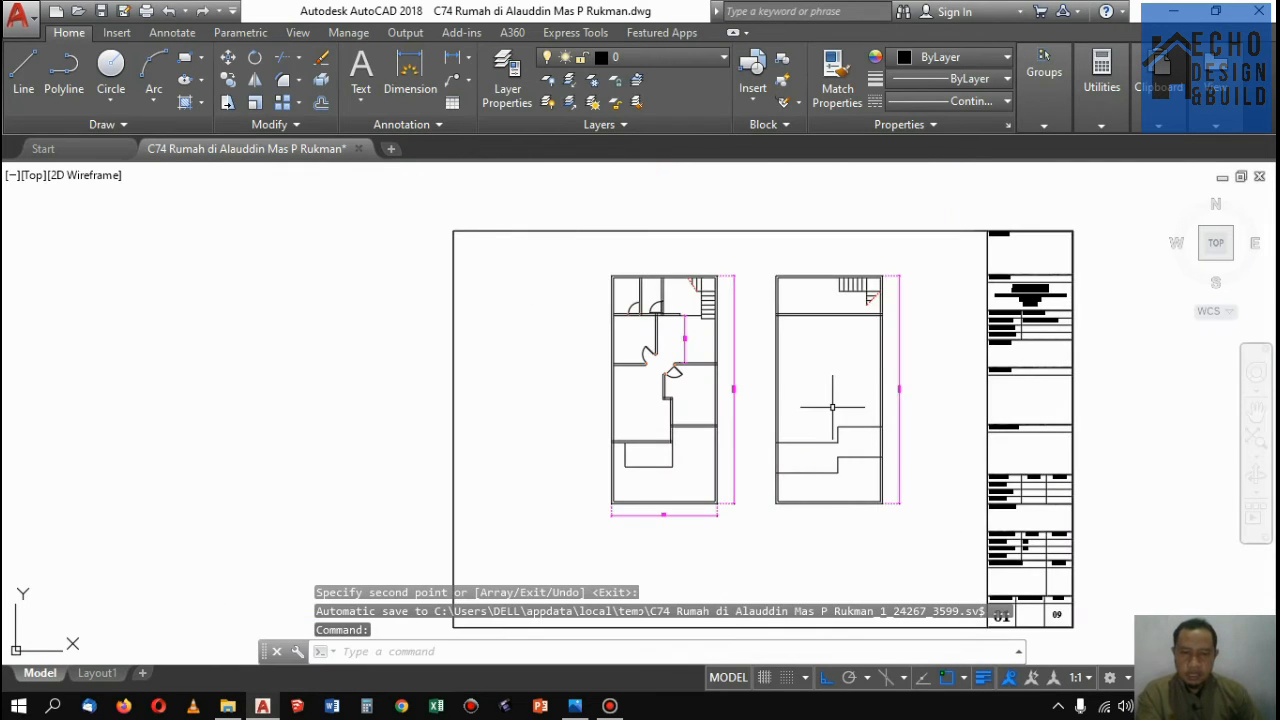
Draw a vertical line from the inner corner of the second plan's lower stepped outline up to the rear cross wall
{"action": "scroll", "coordinate": [832, 407], "scroll_direction": "up", "scroll_amount": 2}
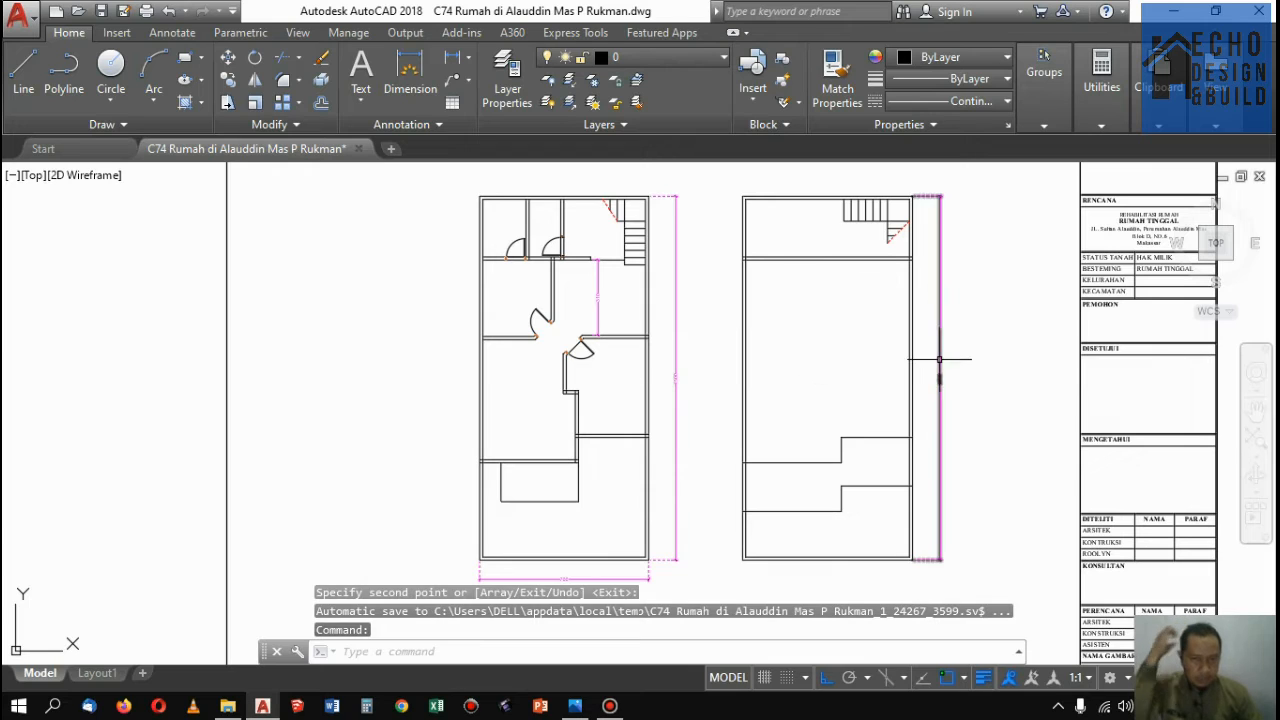
{"action": "type", "text": "L"}
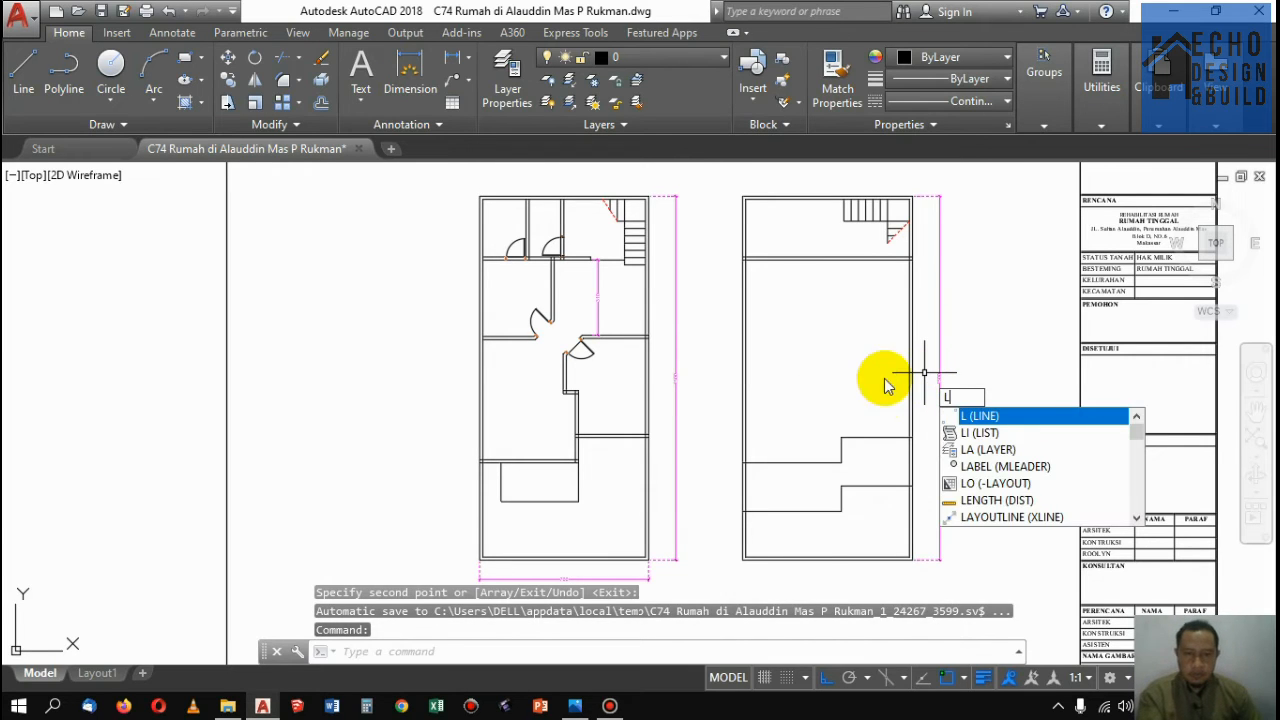
{"action": "key", "text": "Return"}
{"action": "left_click", "coordinate": [842, 486]}
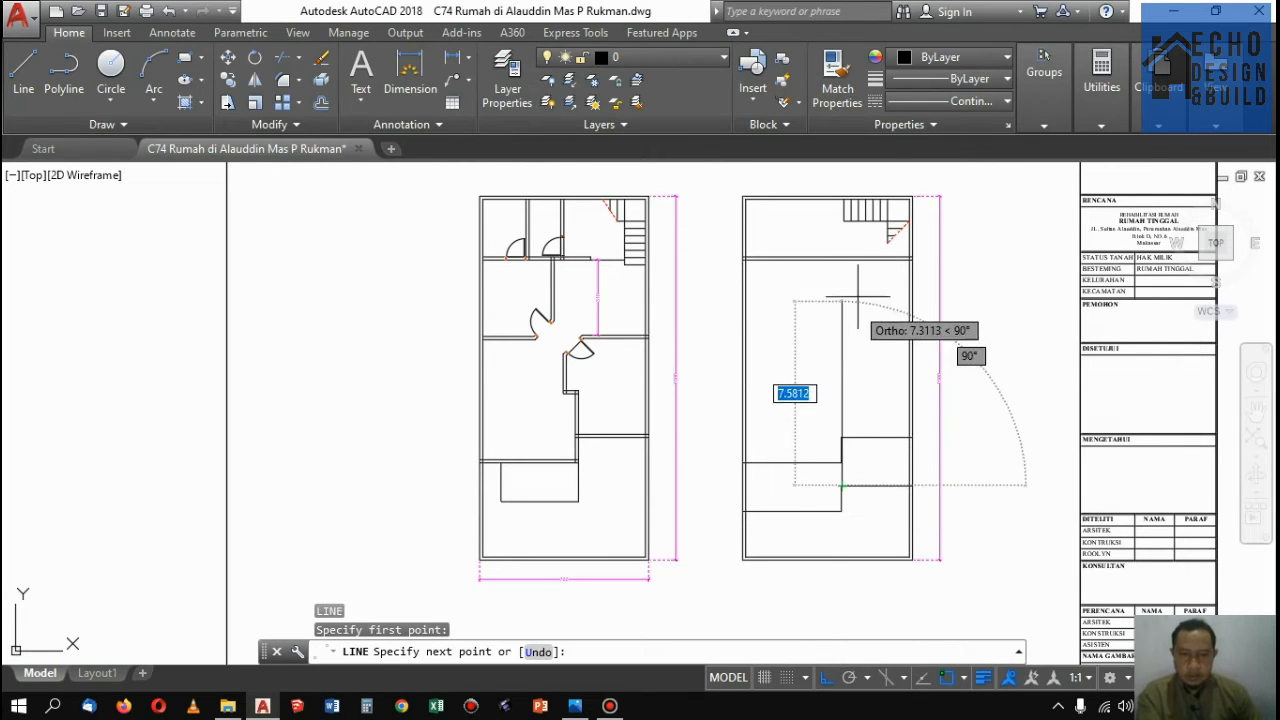
{"action": "scroll", "coordinate": [829, 257], "scroll_direction": "up", "scroll_amount": 2}
{"action": "scroll", "coordinate": [857, 286], "scroll_direction": "down", "scroll_amount": 1}
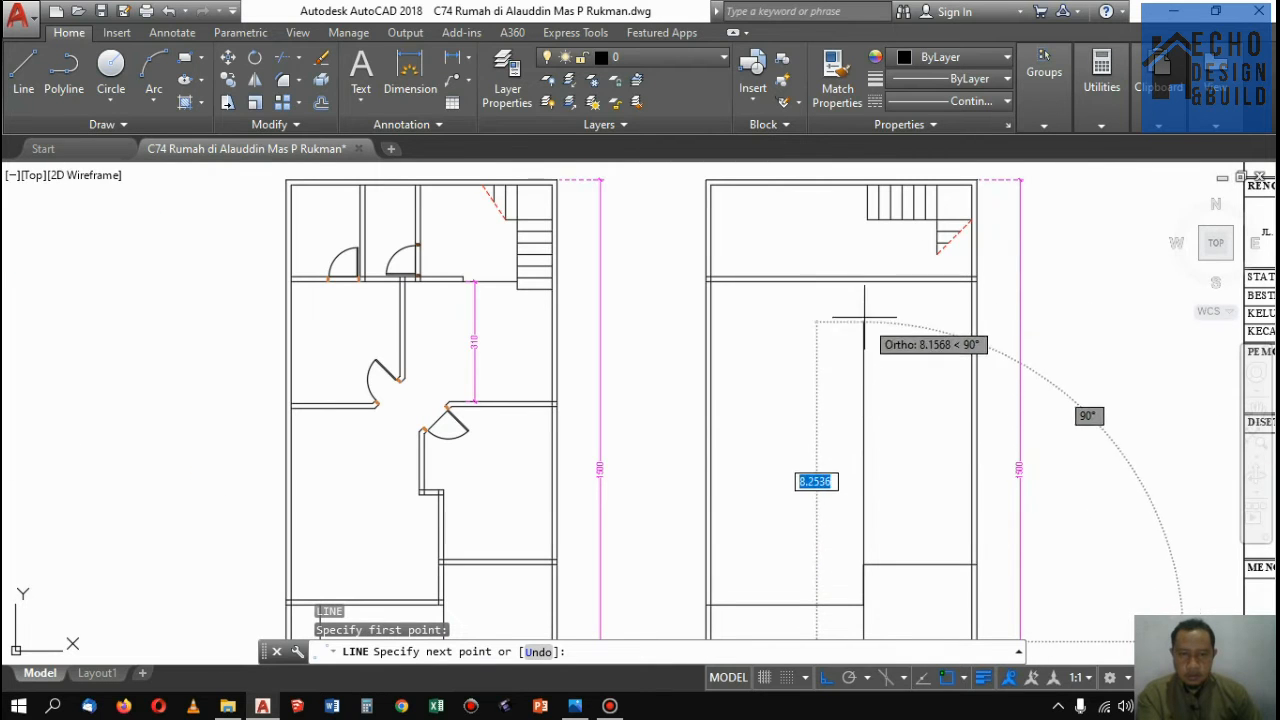
{"action": "left_click", "coordinate": [862, 280]}
{"action": "scroll", "coordinate": [905, 440], "scroll_direction": "down", "scroll_amount": 2}
{"action": "key", "text": "Return"}
Offset the second plan's upper stepped polyline 0.13 units toward the rear to form a wall thickness
{"action": "scroll", "coordinate": [872, 440], "scroll_direction": "up", "scroll_amount": 2}
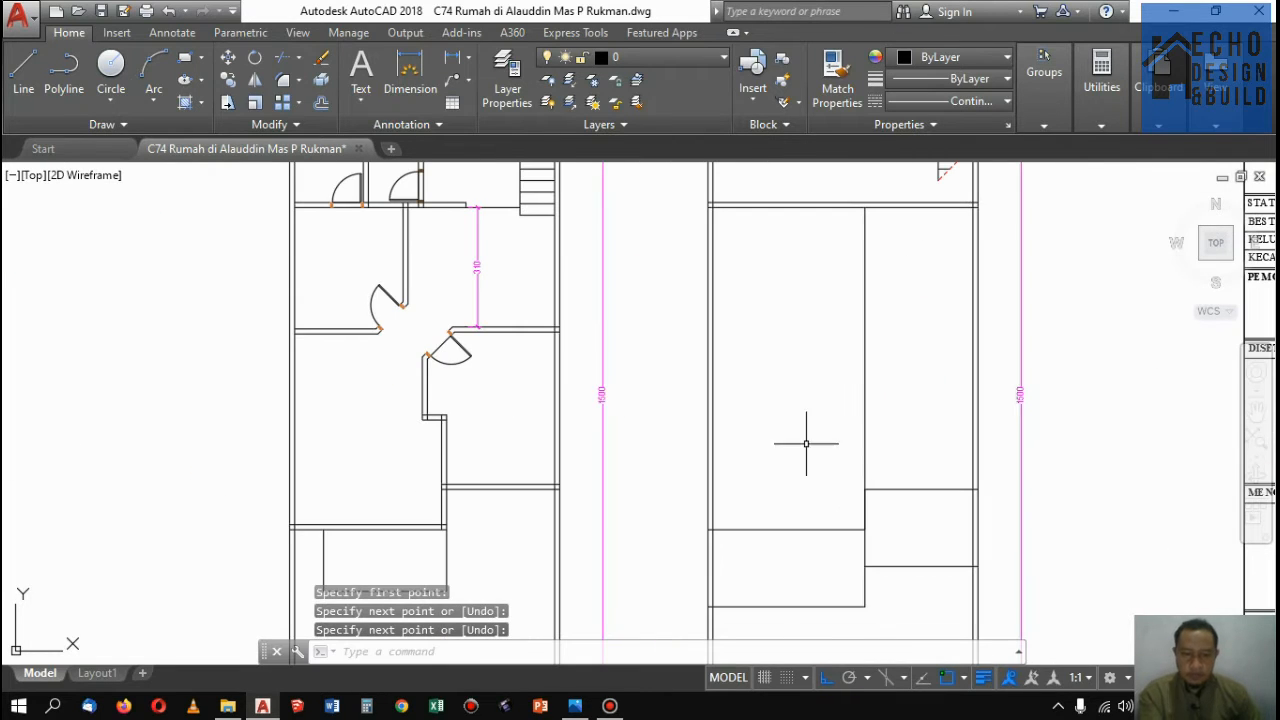
{"action": "type", "text": "o"}
{"action": "key", "text": "Return"}
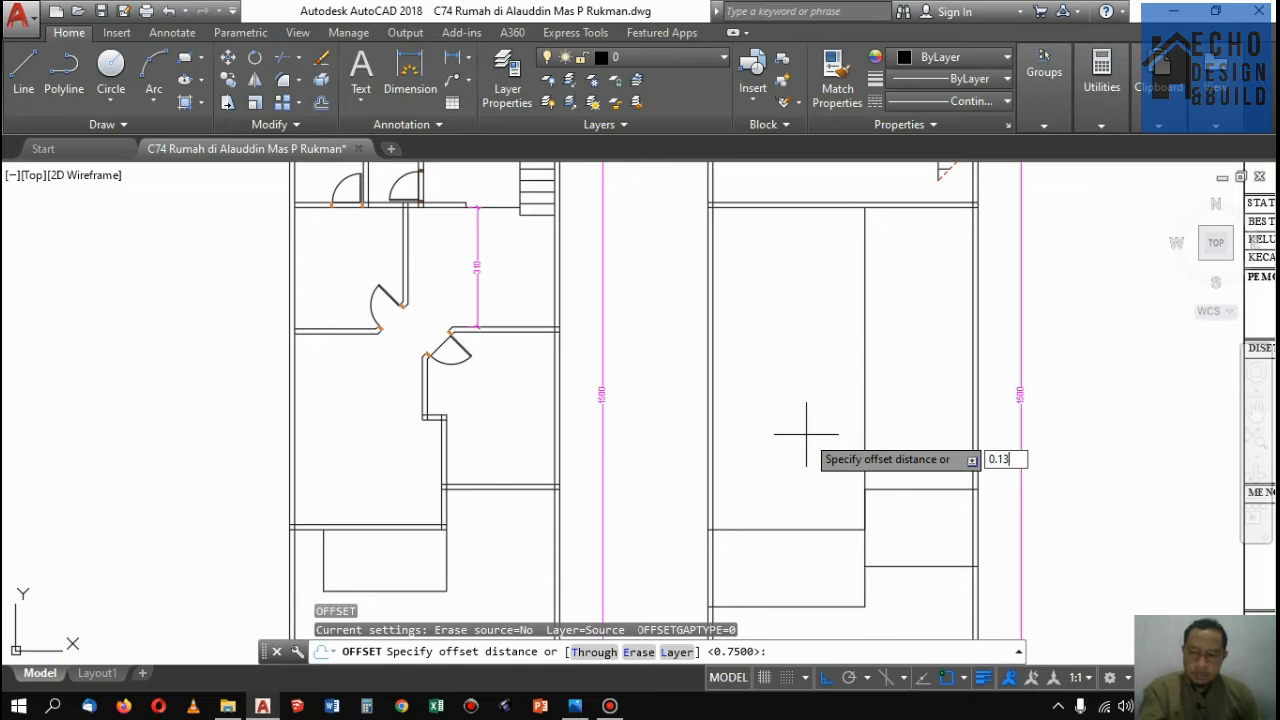
{"action": "type", "text": "0.13"}
{"action": "key", "text": "Return"}
{"action": "left_click", "coordinate": [769, 474]}
{"action": "left_click", "coordinate": [768, 524]}
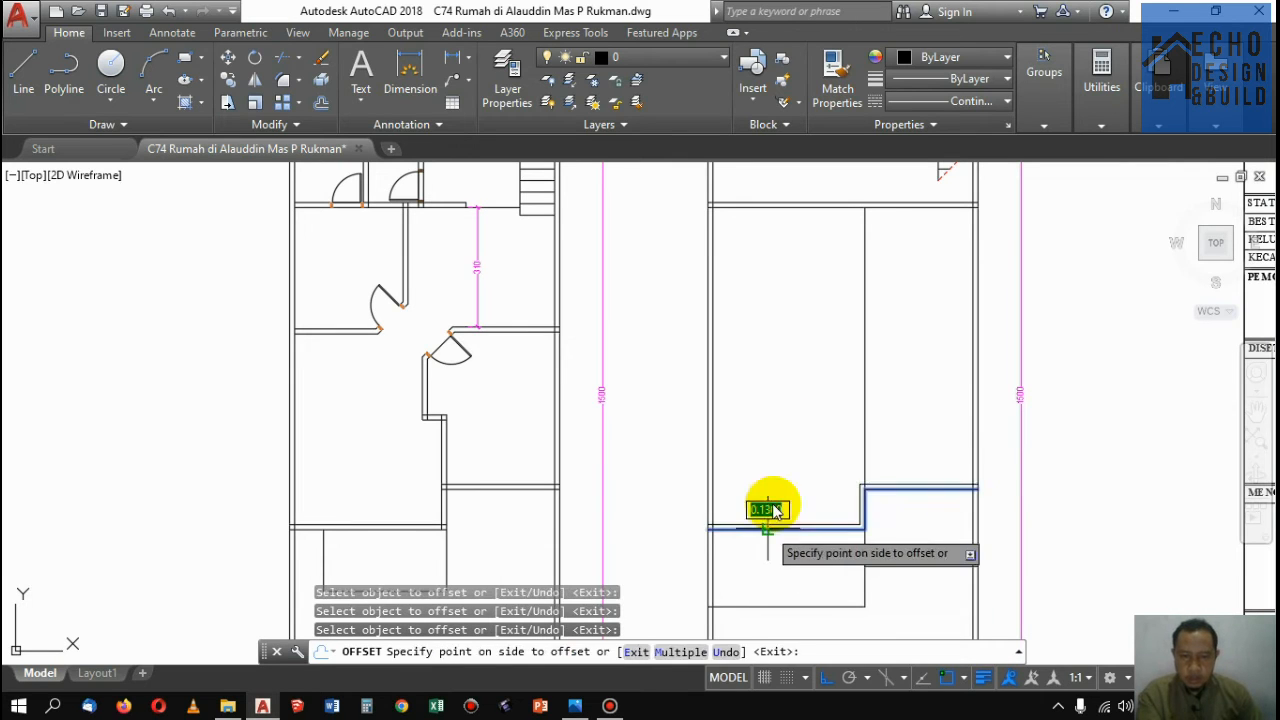
{"action": "left_click", "coordinate": [774, 506]}
{"action": "key", "text": "Return"}
Give both upper stepped polylines of the second plan the grey colour 99,100,102 and the hidden linetype
{"action": "scroll", "coordinate": [820, 552], "scroll_direction": "up", "scroll_amount": 3}
{"action": "left_click", "coordinate": [795, 469]}
{"action": "scroll", "coordinate": [794, 510], "scroll_direction": "down", "scroll_amount": 3}
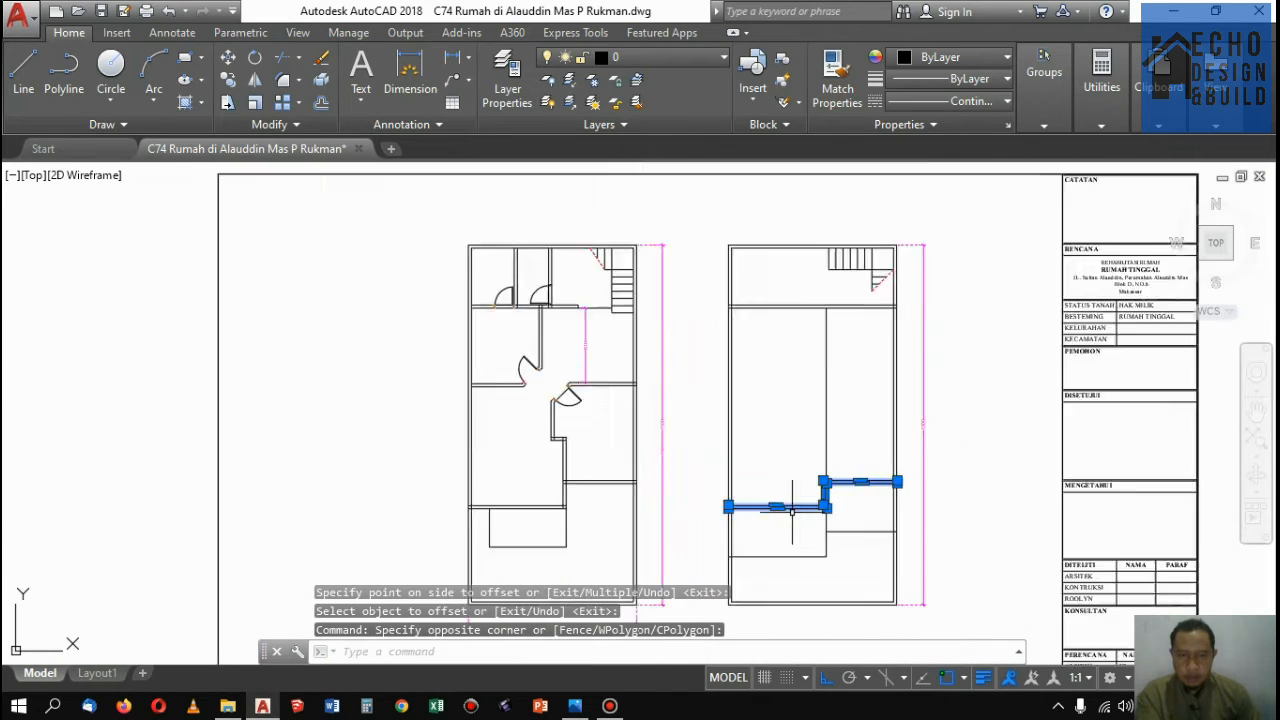
{"action": "scroll", "coordinate": [940, 446], "scroll_direction": "up", "scroll_amount": 2}
{"action": "scroll", "coordinate": [795, 523], "scroll_direction": "up", "scroll_amount": 2}
{"action": "scroll", "coordinate": [821, 408], "scroll_direction": "down", "scroll_amount": 3}
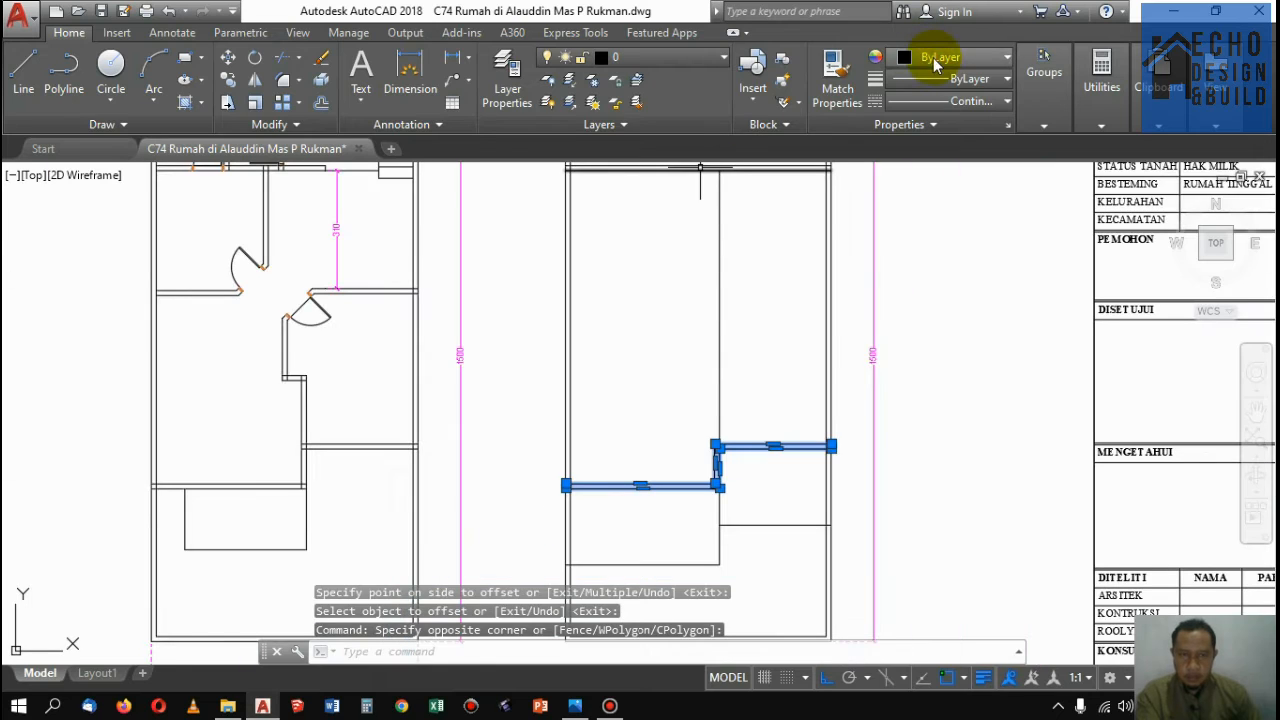
{"action": "left_click", "coordinate": [935, 60]}
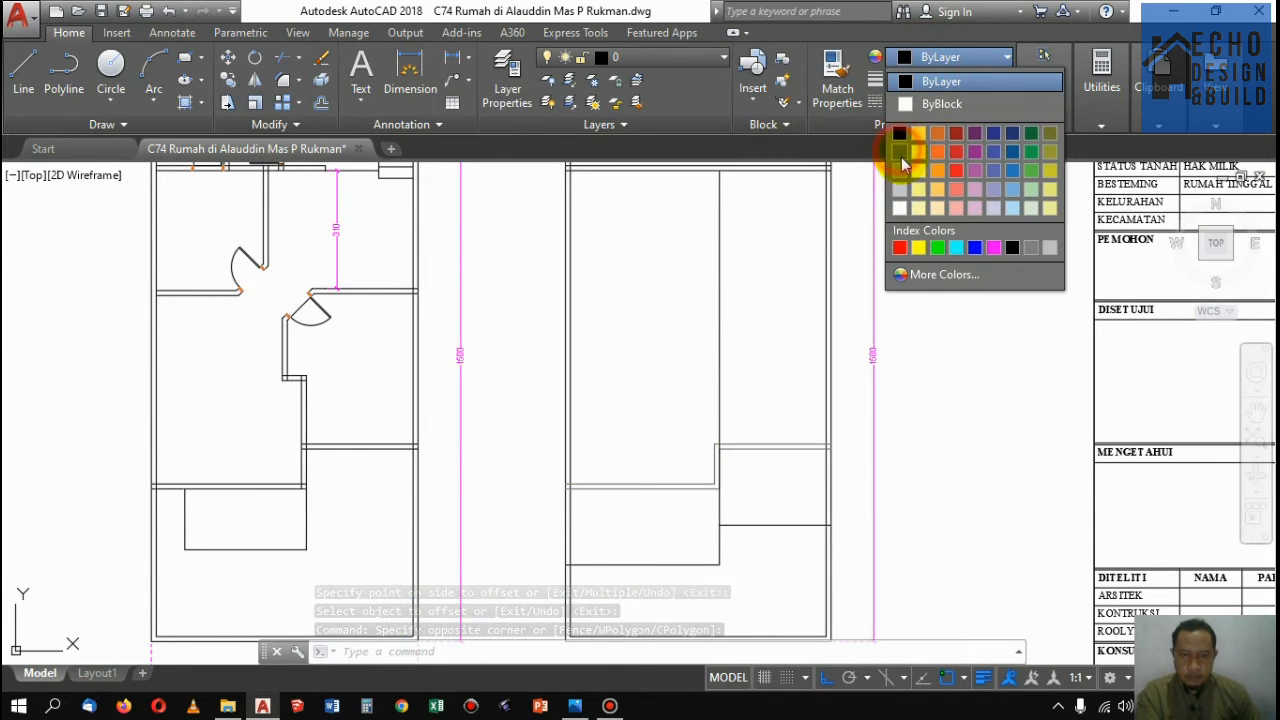
{"action": "left_click", "coordinate": [900, 155]}
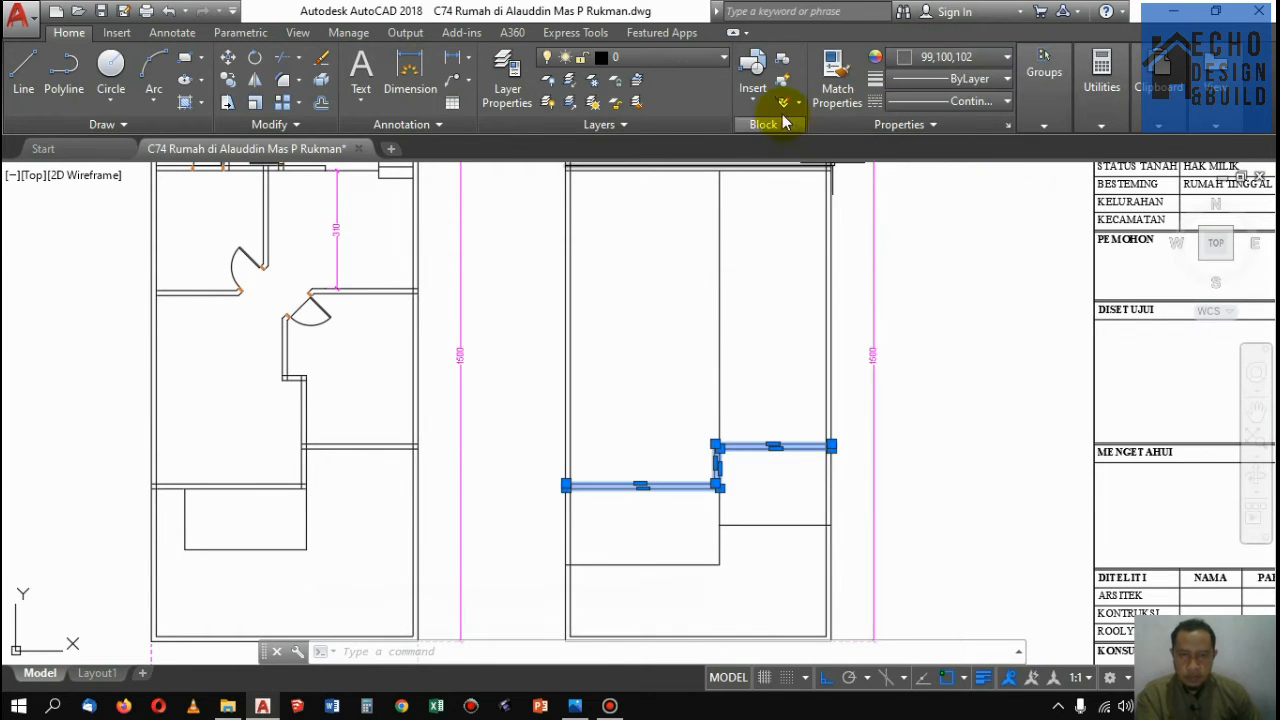
{"action": "left_click", "coordinate": [920, 106]}
{"action": "left_click", "coordinate": [937, 265]}
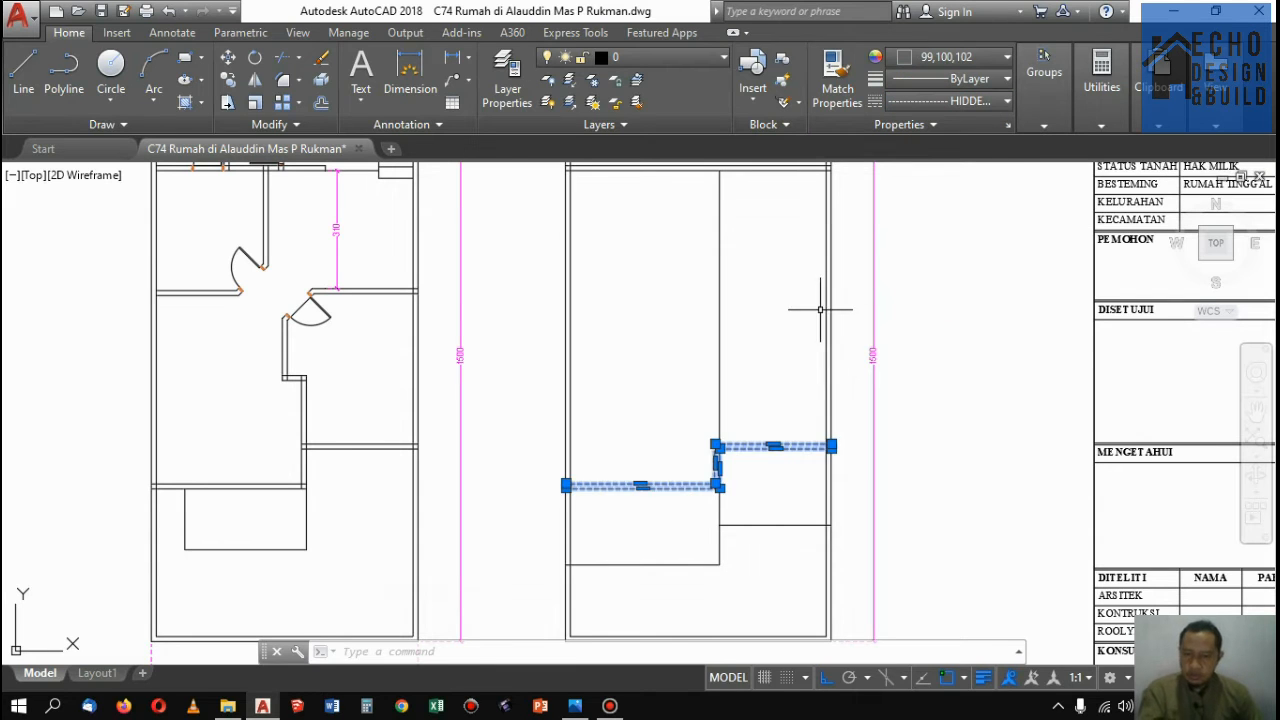
{"action": "key", "text": "Escape"}
{"action": "scroll", "coordinate": [754, 416], "scroll_direction": "down", "scroll_amount": 2}
{"action": "scroll", "coordinate": [762, 477], "scroll_direction": "up", "scroll_amount": 2}
{"action": "scroll", "coordinate": [766, 482], "scroll_direction": "down", "scroll_amount": 2}
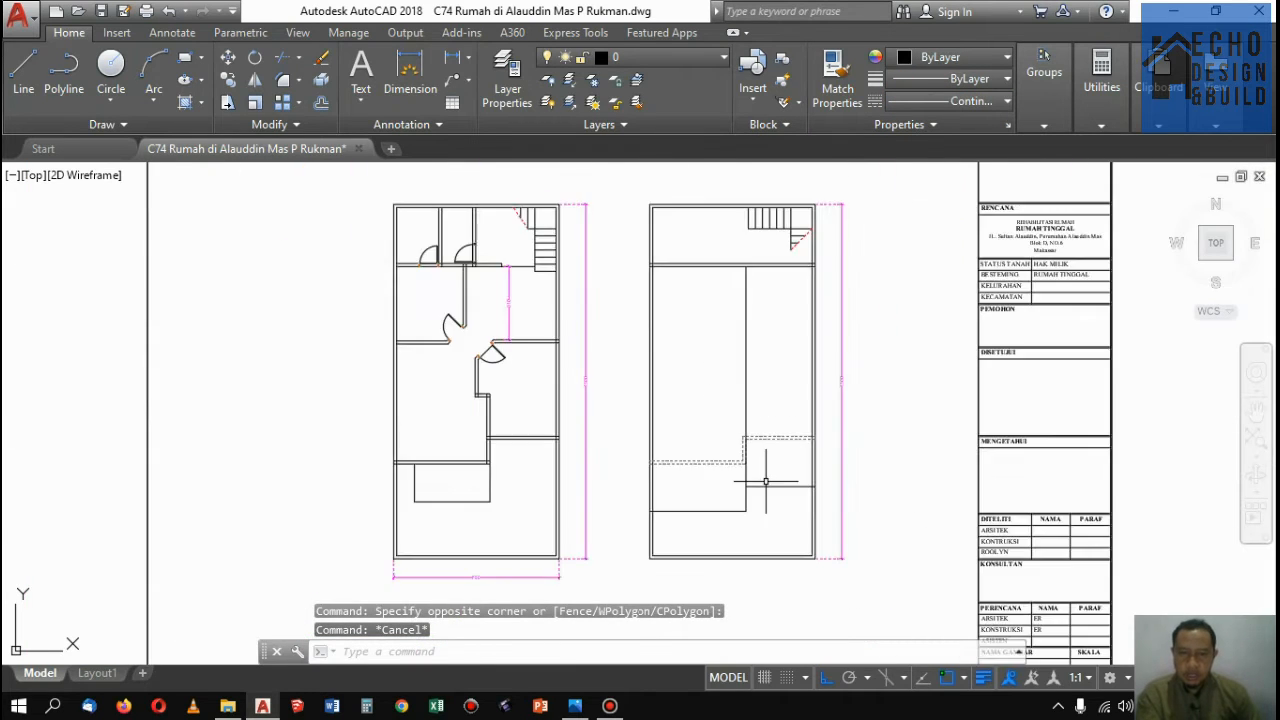
Try to trim the vertical line in the second plan using the lower stepped outline as the cutting edge
{"action": "scroll", "coordinate": [737, 422], "scroll_direction": "down", "scroll_amount": 2}
{"action": "scroll", "coordinate": [824, 406], "scroll_direction": "up", "scroll_amount": 2}
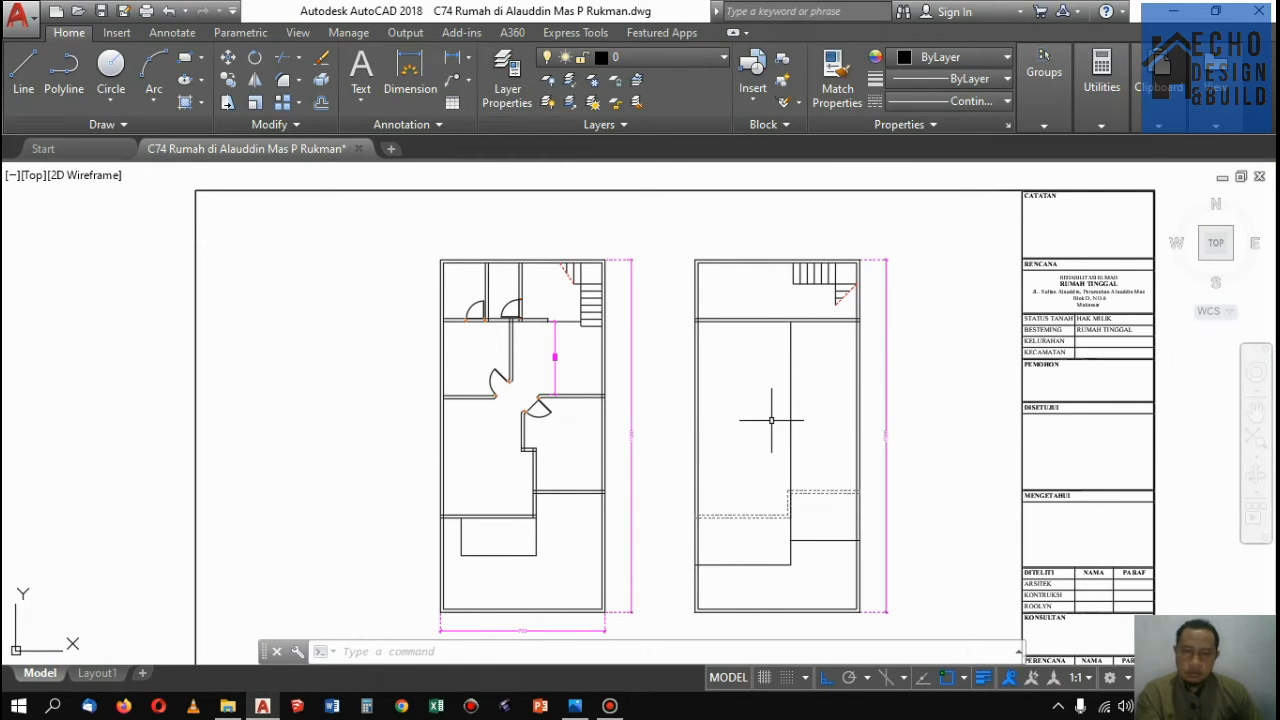
{"action": "scroll", "coordinate": [771, 423], "scroll_direction": "down", "scroll_amount": 2}
{"action": "scroll", "coordinate": [772, 423], "scroll_direction": "up", "scroll_amount": 2}
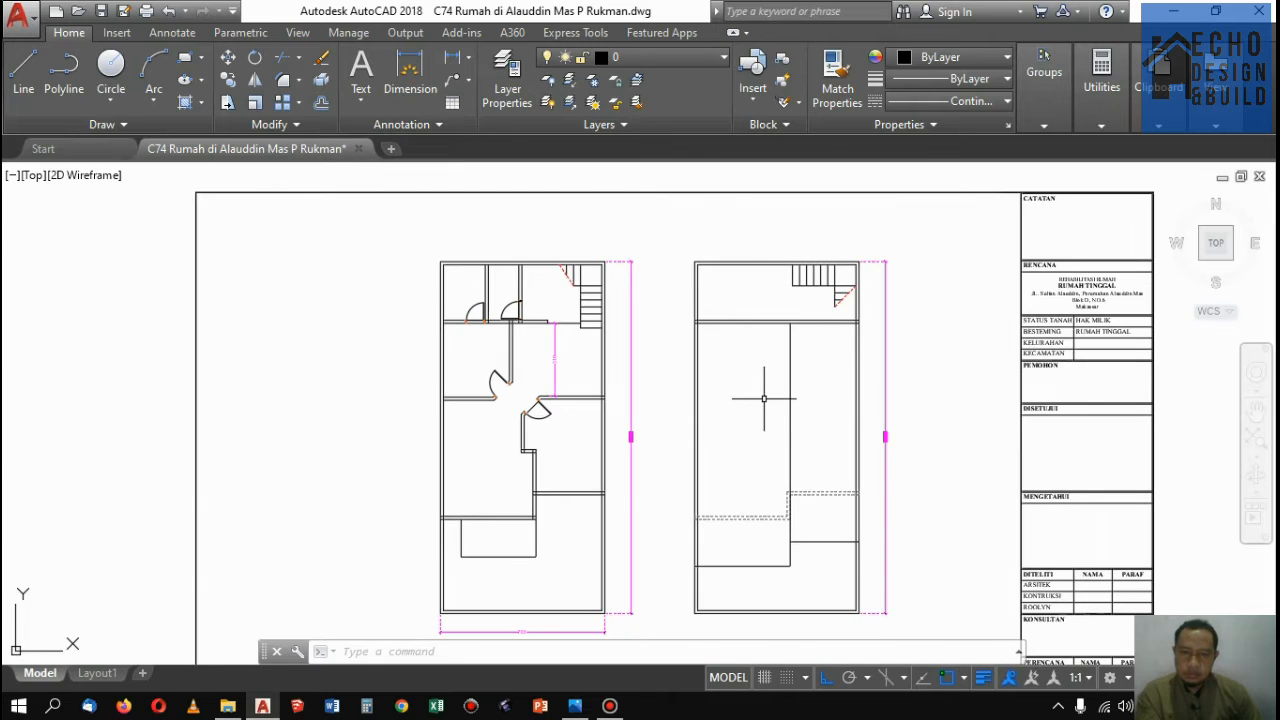
{"action": "scroll", "coordinate": [797, 546], "scroll_direction": "up", "scroll_amount": 4}
{"action": "type", "text": "te cor"}
{"action": "key", "text": "space"}
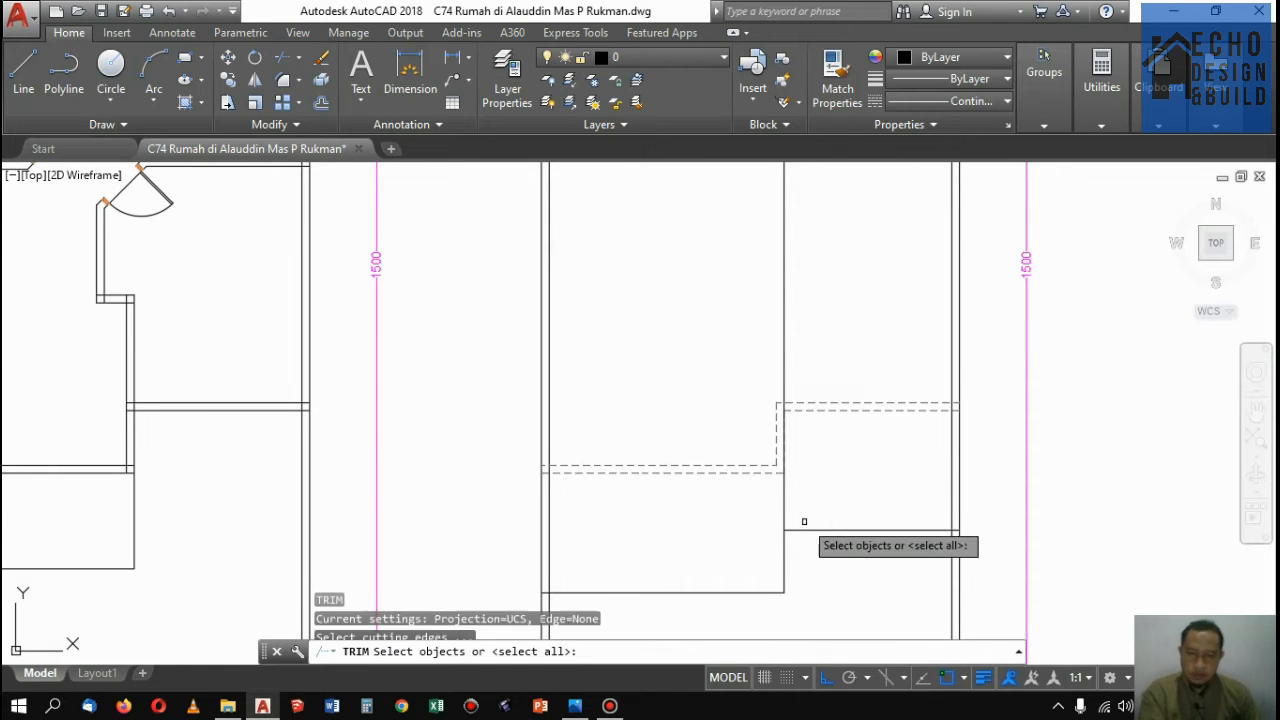
{"action": "left_click", "coordinate": [814, 542]}
{"action": "left_click", "coordinate": [802, 510]}
{"action": "key", "text": "space"}
{"action": "left_click", "coordinate": [792, 511]}
{"action": "left_click", "coordinate": [796, 506]}
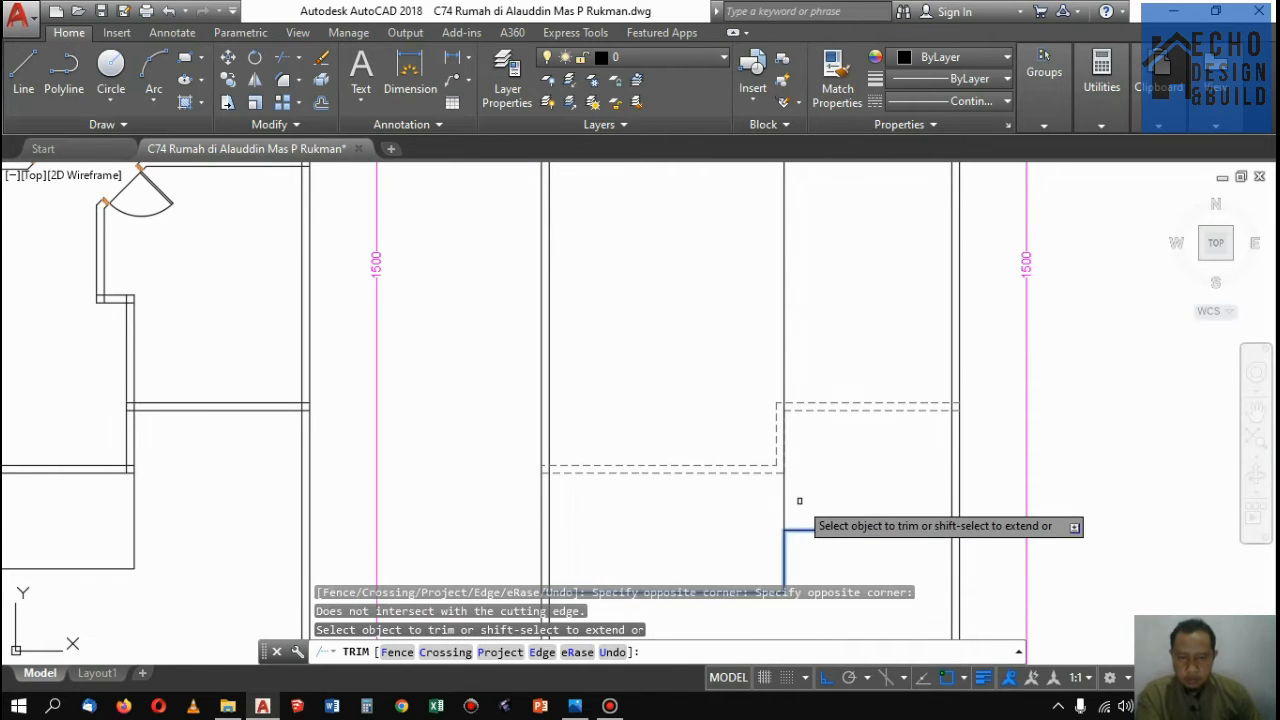
{"action": "key", "text": "space"}
Erase the vertical line between the rear cross wall and the lower stepped outline in the second plan
{"action": "left_click", "coordinate": [800, 501]}
{"action": "left_click", "coordinate": [771, 499]}
{"action": "key", "text": "Delete"}
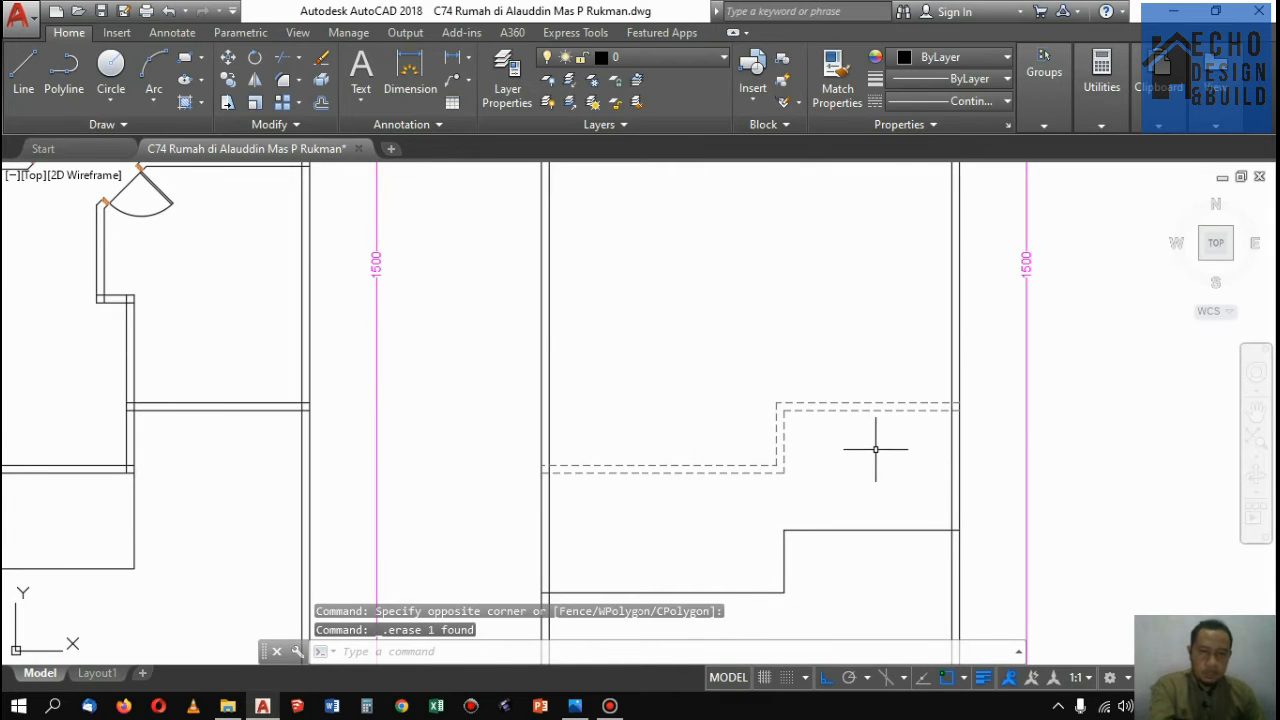
{"action": "scroll", "coordinate": [870, 445], "scroll_direction": "down", "scroll_amount": 5}
{"action": "scroll", "coordinate": [843, 348], "scroll_direction": "up", "scroll_amount": 2}
{"action": "scroll", "coordinate": [843, 348], "scroll_direction": "down", "scroll_amount": 5}
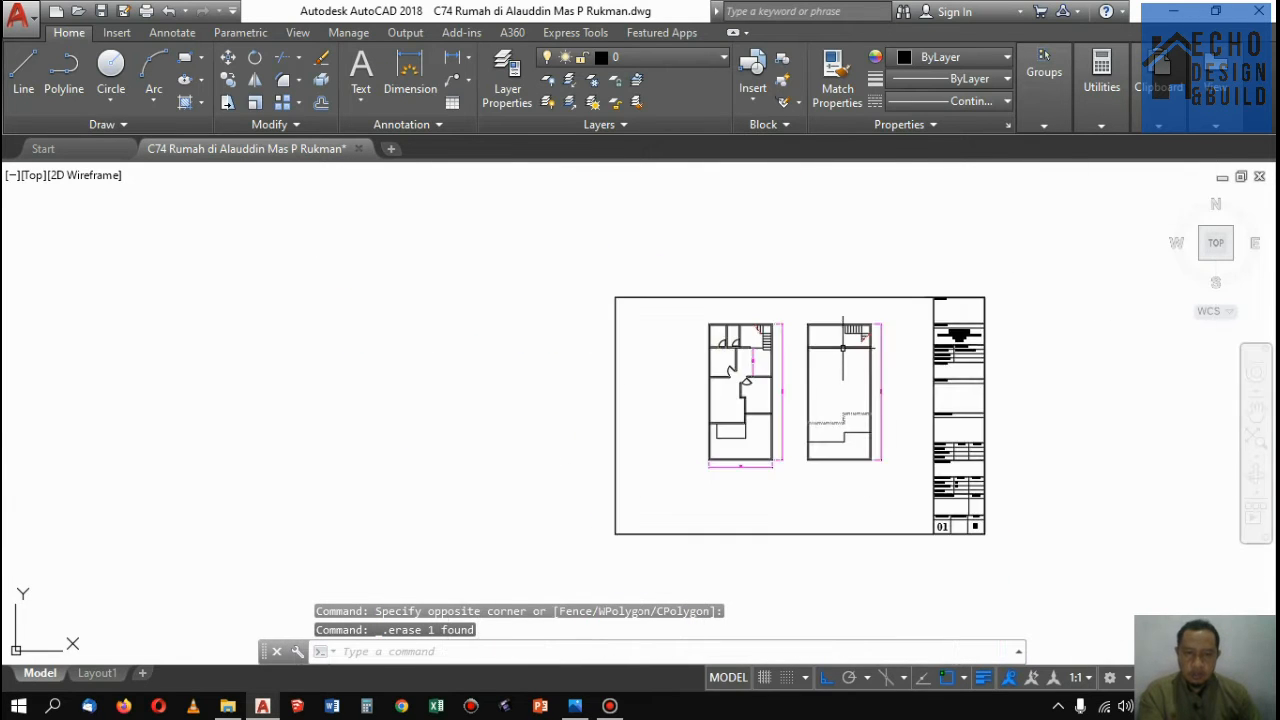
{"action": "scroll", "coordinate": [842, 338], "scroll_direction": "up", "scroll_amount": 3}
{"action": "scroll", "coordinate": [844, 390], "scroll_direction": "up", "scroll_amount": 2}
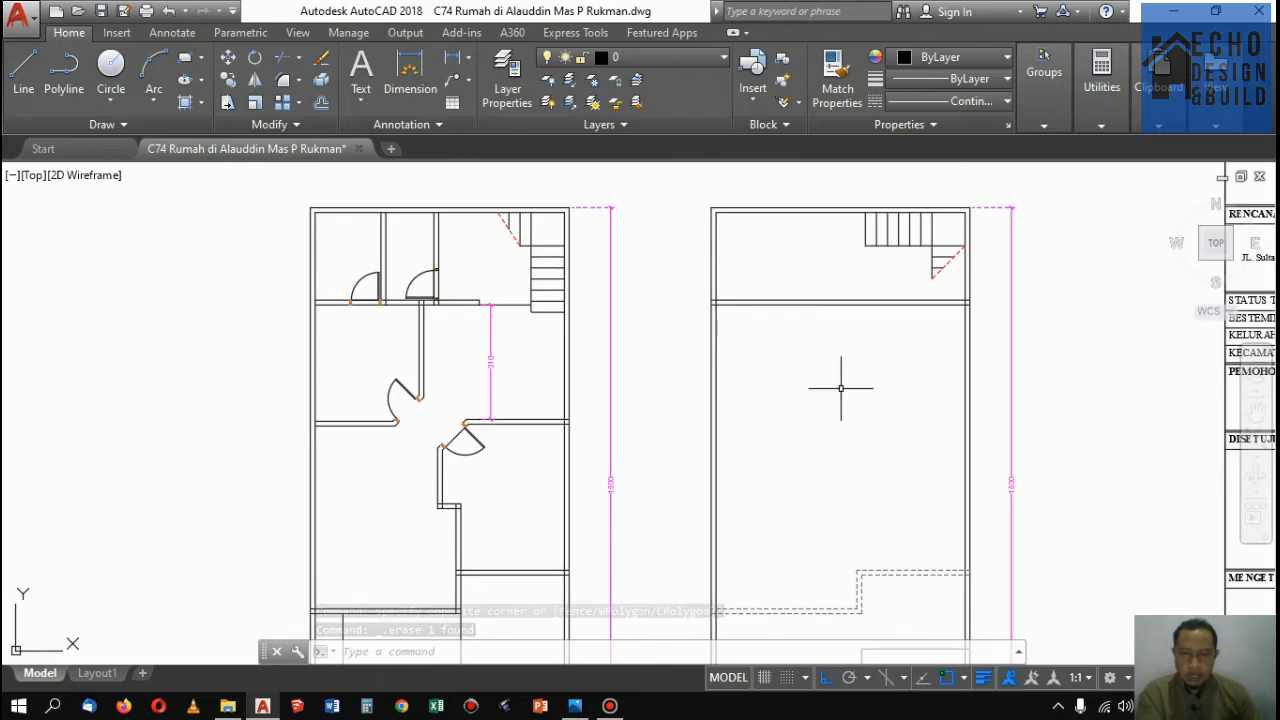
{"action": "scroll", "coordinate": [857, 366], "scroll_direction": "down", "scroll_amount": 5}
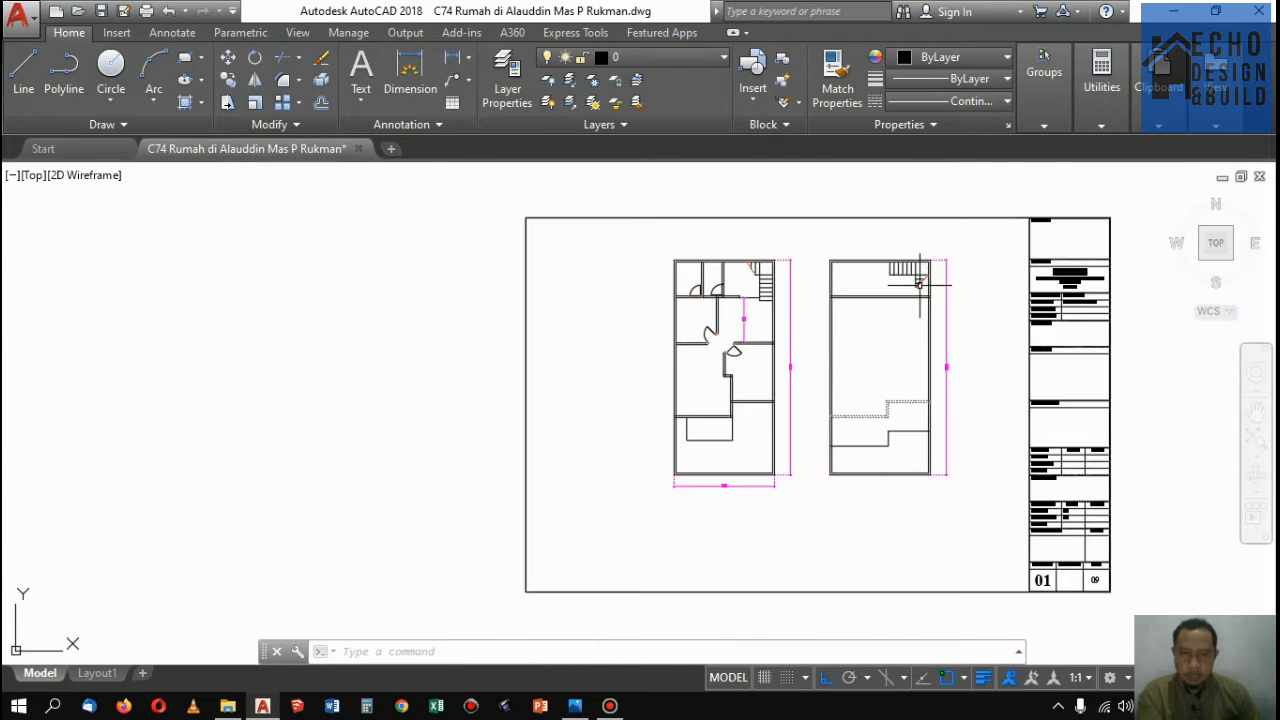
{"action": "scroll", "coordinate": [876, 334], "scroll_direction": "up", "scroll_amount": 5}
{"action": "type", "text": "o"}
{"action": "key", "text": "Return"}
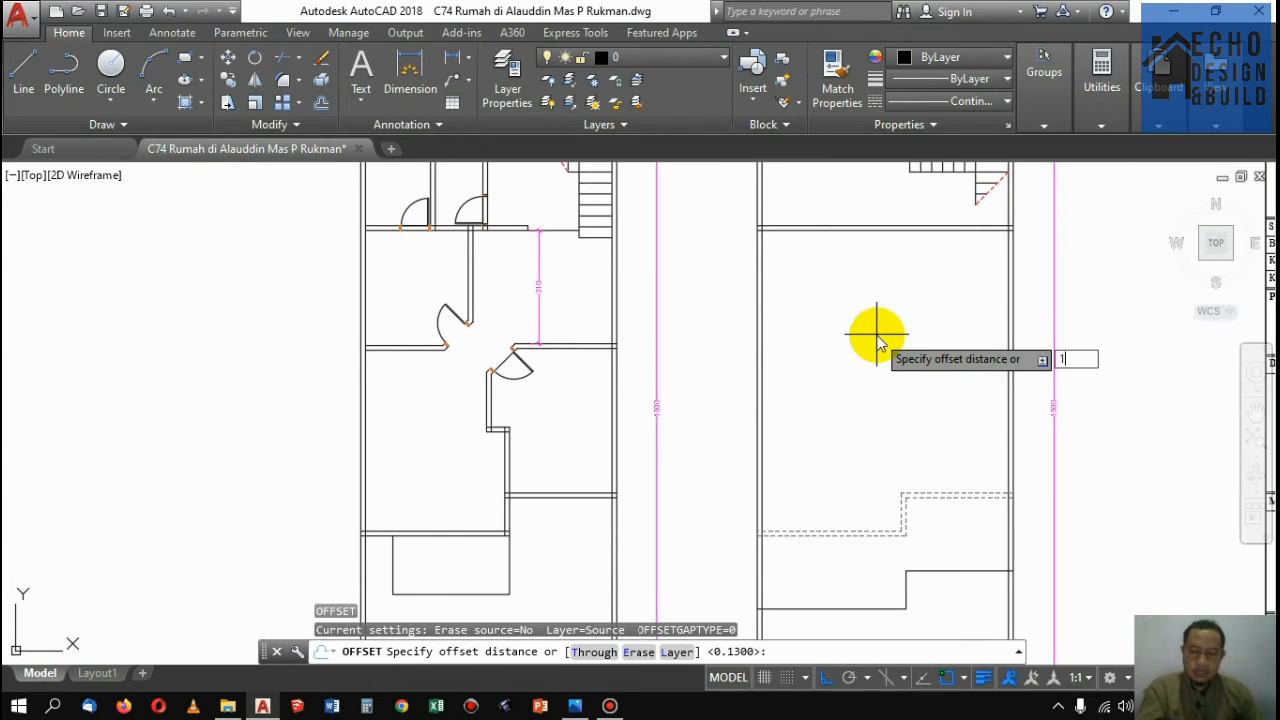
{"action": "key", "text": "Return"}
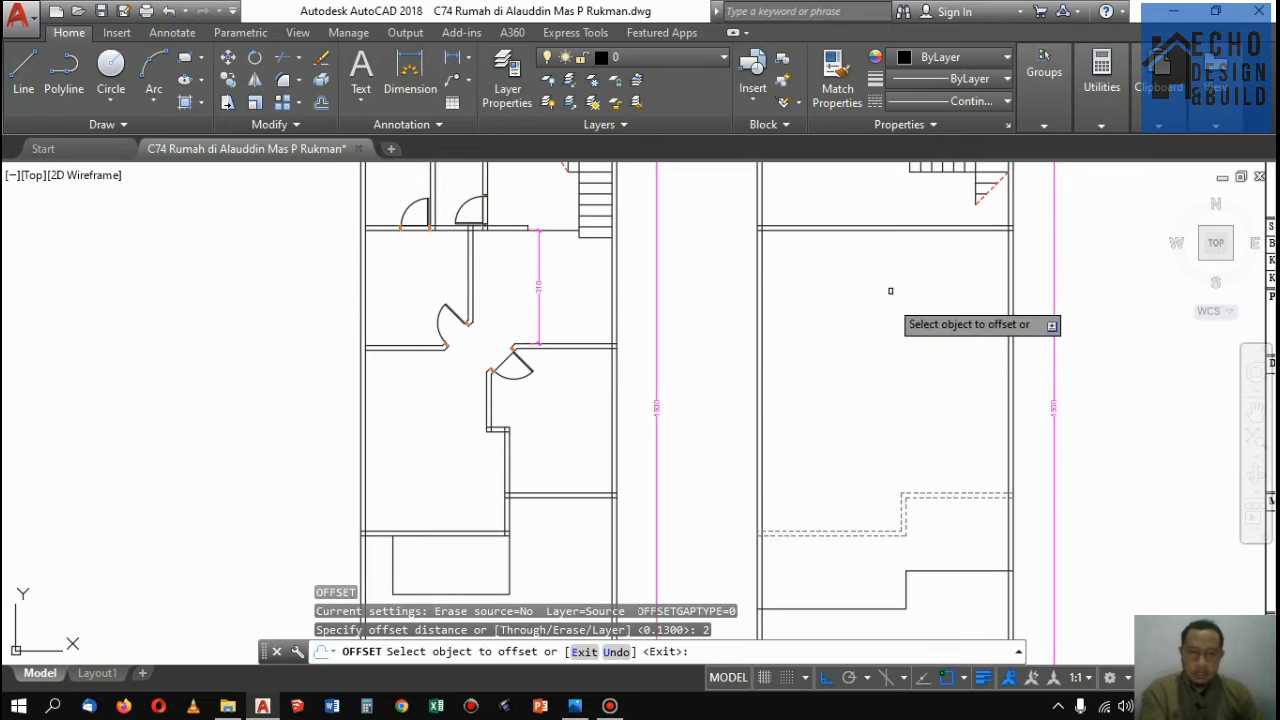
{"action": "key", "text": "Escape"}
Offset the front line of the second plan's rear cross wall 3 units toward the front wall
{"action": "key", "text": "Return"}
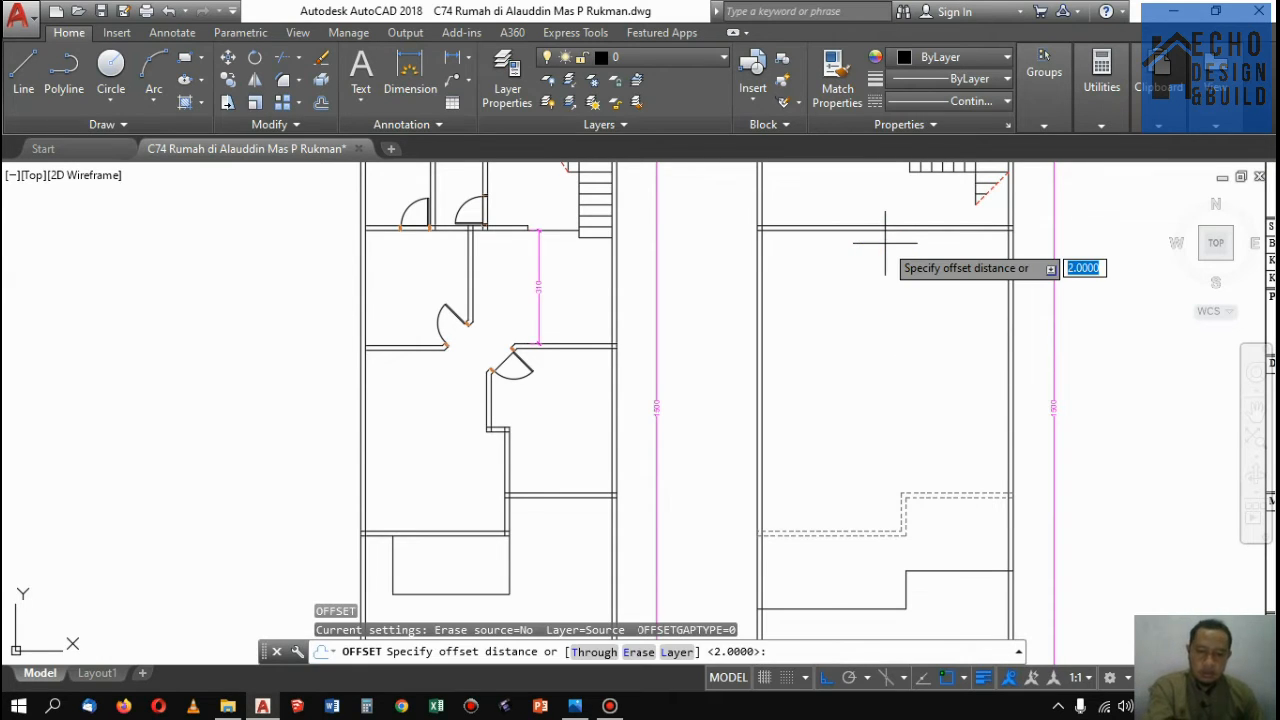
{"action": "key", "text": "Return"}
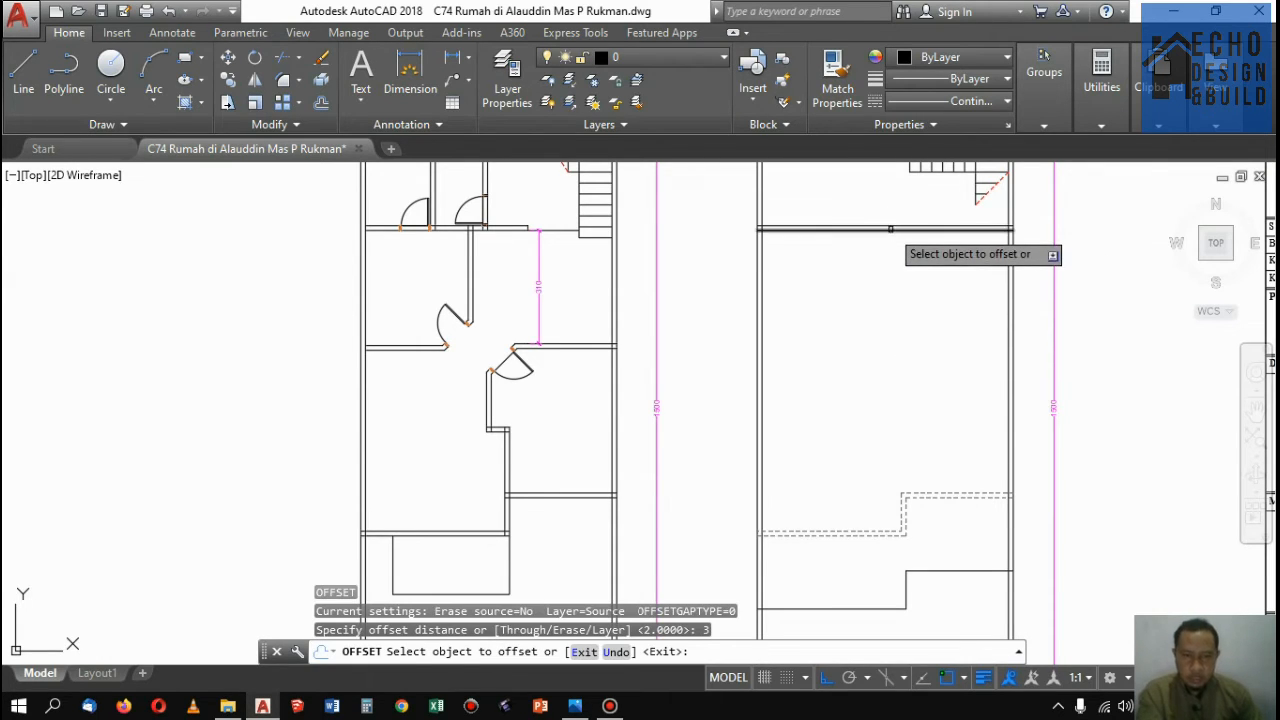
{"action": "left_click", "coordinate": [890, 229]}
{"action": "left_click", "coordinate": [897, 297]}
{"action": "scroll", "coordinate": [897, 297], "scroll_direction": "down", "scroll_amount": 3}
{"action": "scroll", "coordinate": [960, 320], "scroll_direction": "up", "scroll_amount": 2}
{"action": "key", "text": "Return"}
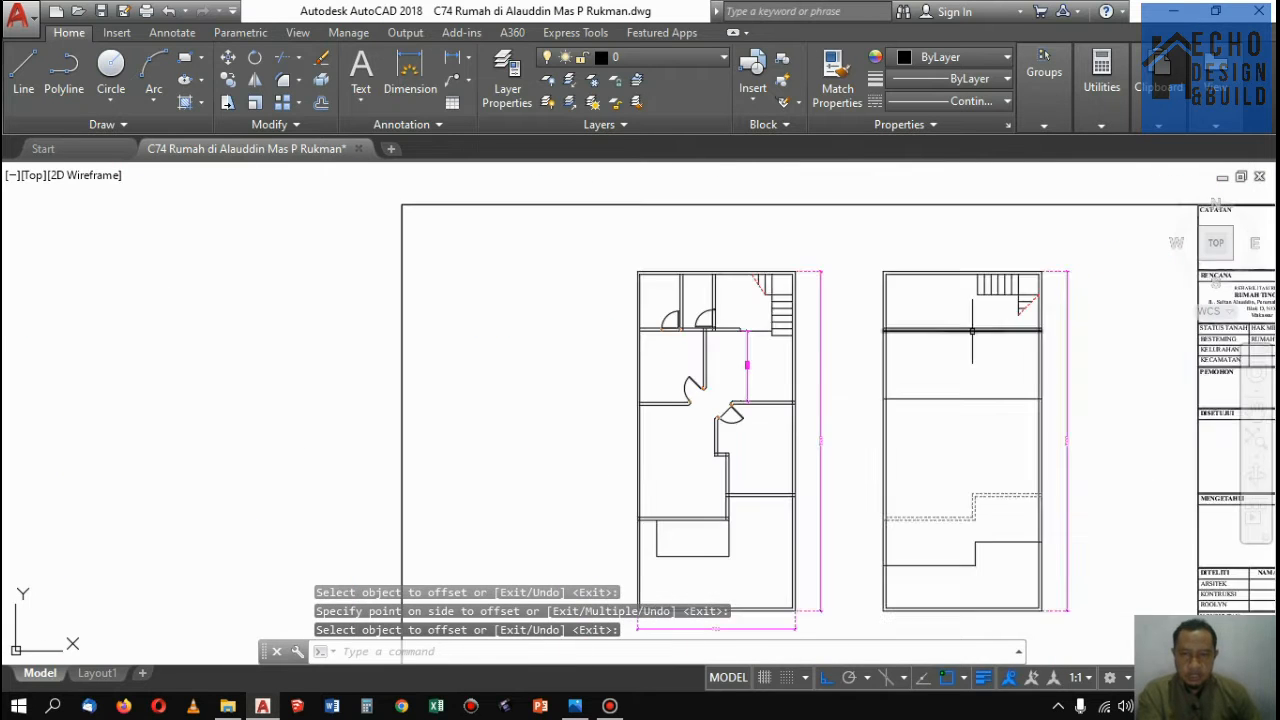
Copy the first plan's small-room door nearest the stair to the wall behind the front porch rectangle
{"action": "scroll", "coordinate": [749, 409], "scroll_direction": "up", "scroll_amount": 4}
{"action": "scroll", "coordinate": [749, 409], "scroll_direction": "down", "scroll_amount": 4}
{"action": "scroll", "coordinate": [750, 336], "scroll_direction": "up", "scroll_amount": 4}
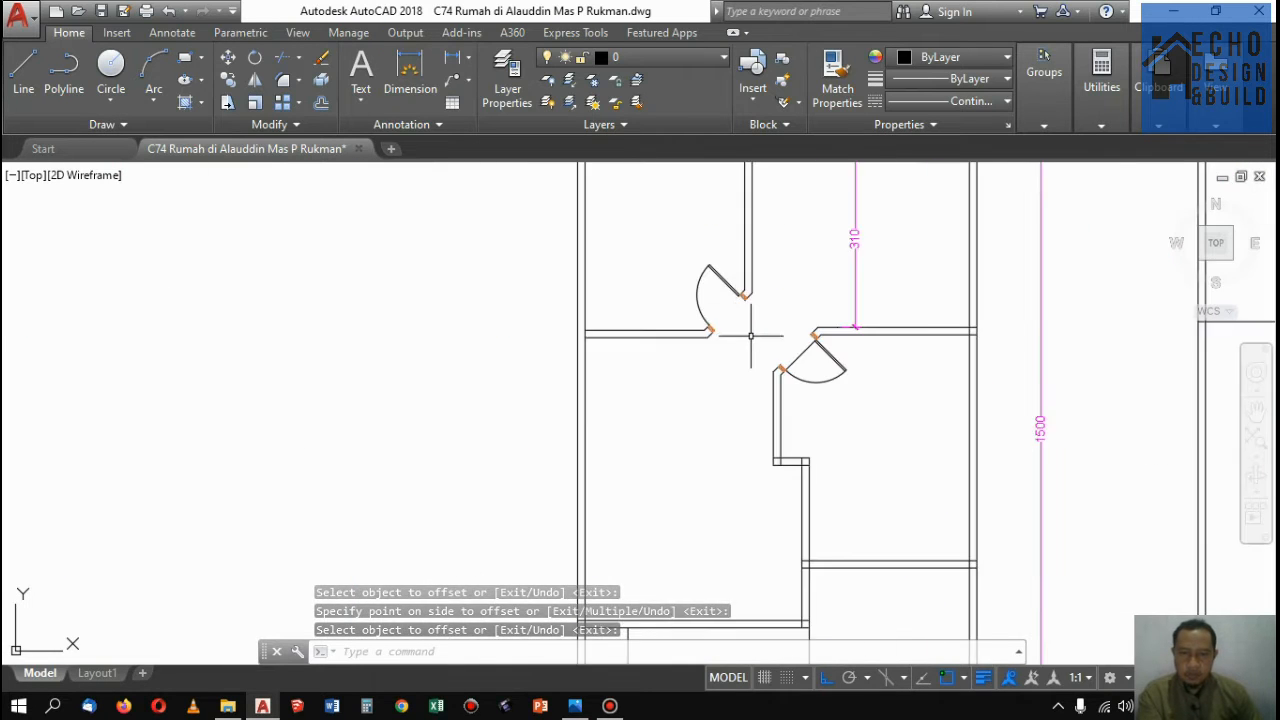
{"action": "scroll", "coordinate": [750, 336], "scroll_direction": "down", "scroll_amount": 4}
{"action": "scroll", "coordinate": [760, 345], "scroll_direction": "up", "scroll_amount": 4}
{"action": "scroll", "coordinate": [770, 360], "scroll_direction": "down", "scroll_amount": 2}
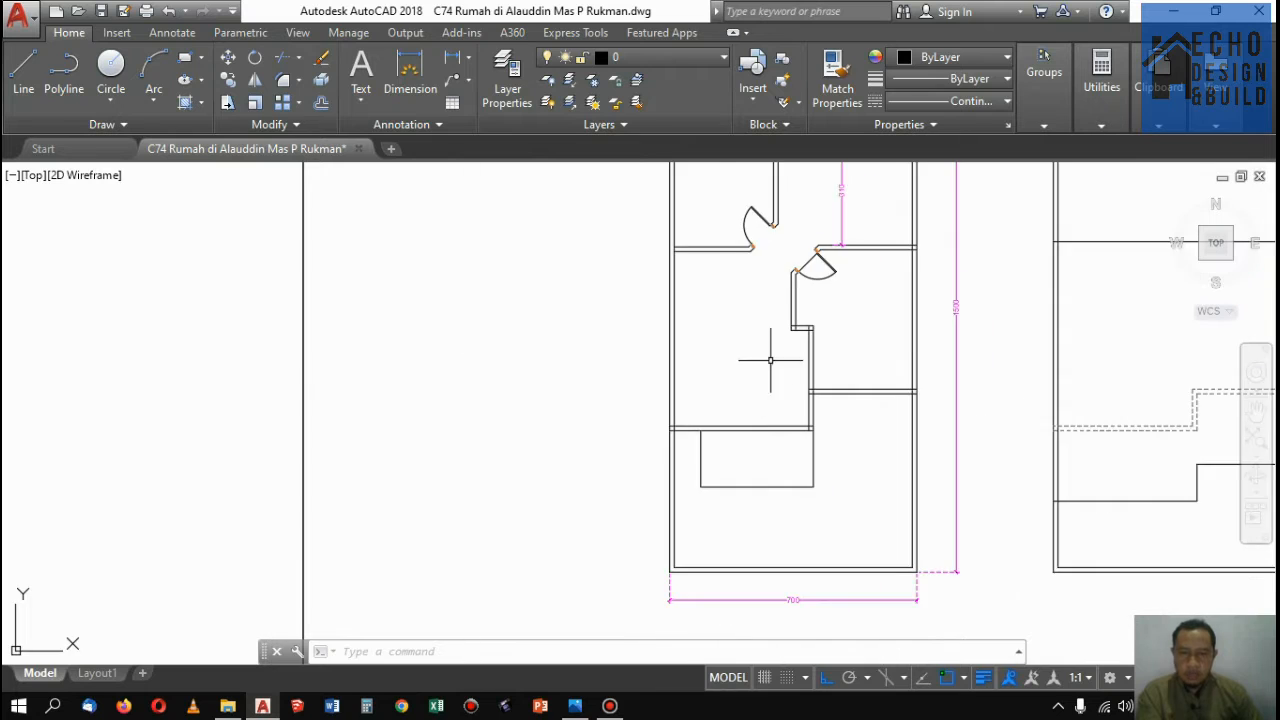
{"action": "scroll", "coordinate": [784, 361], "scroll_direction": "down", "scroll_amount": 2}
{"action": "scroll", "coordinate": [790, 238], "scroll_direction": "up", "scroll_amount": 6}
{"action": "left_click", "coordinate": [753, 194]}
{"action": "left_click", "coordinate": [719, 196]}
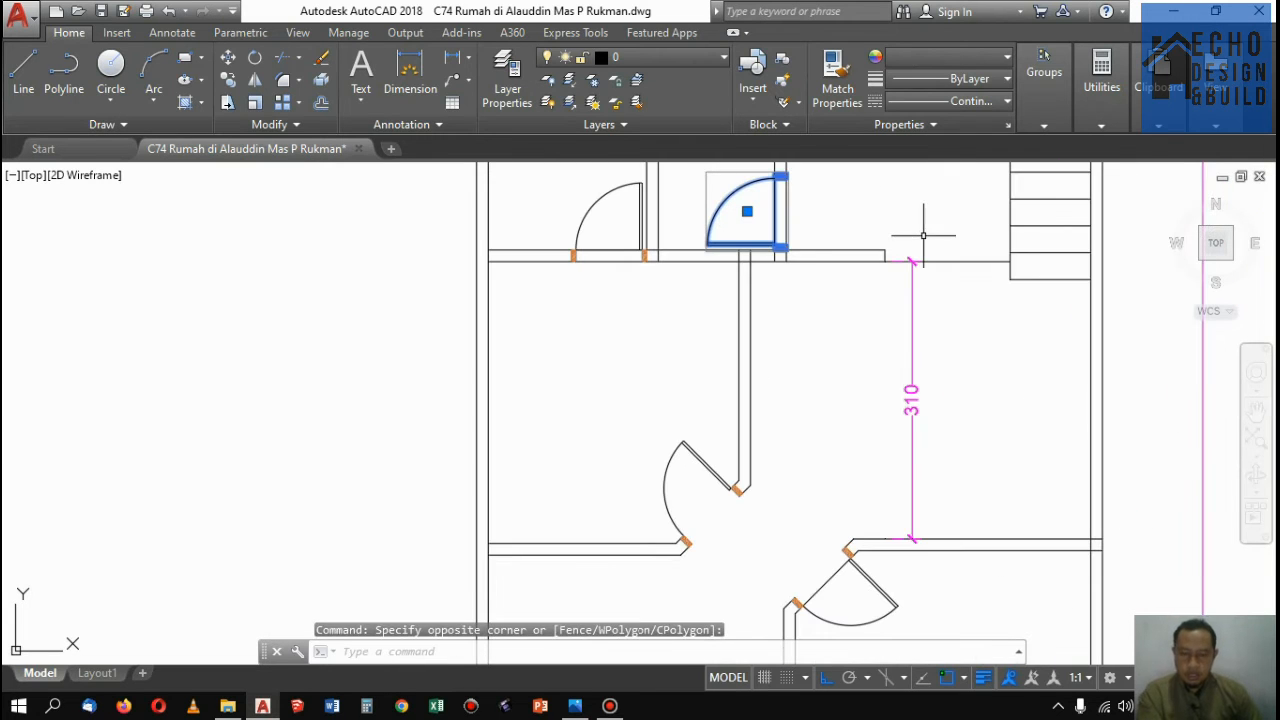
{"action": "key", "text": "Return"}
{"action": "scroll", "coordinate": [770, 252], "scroll_direction": "up", "scroll_amount": 5}
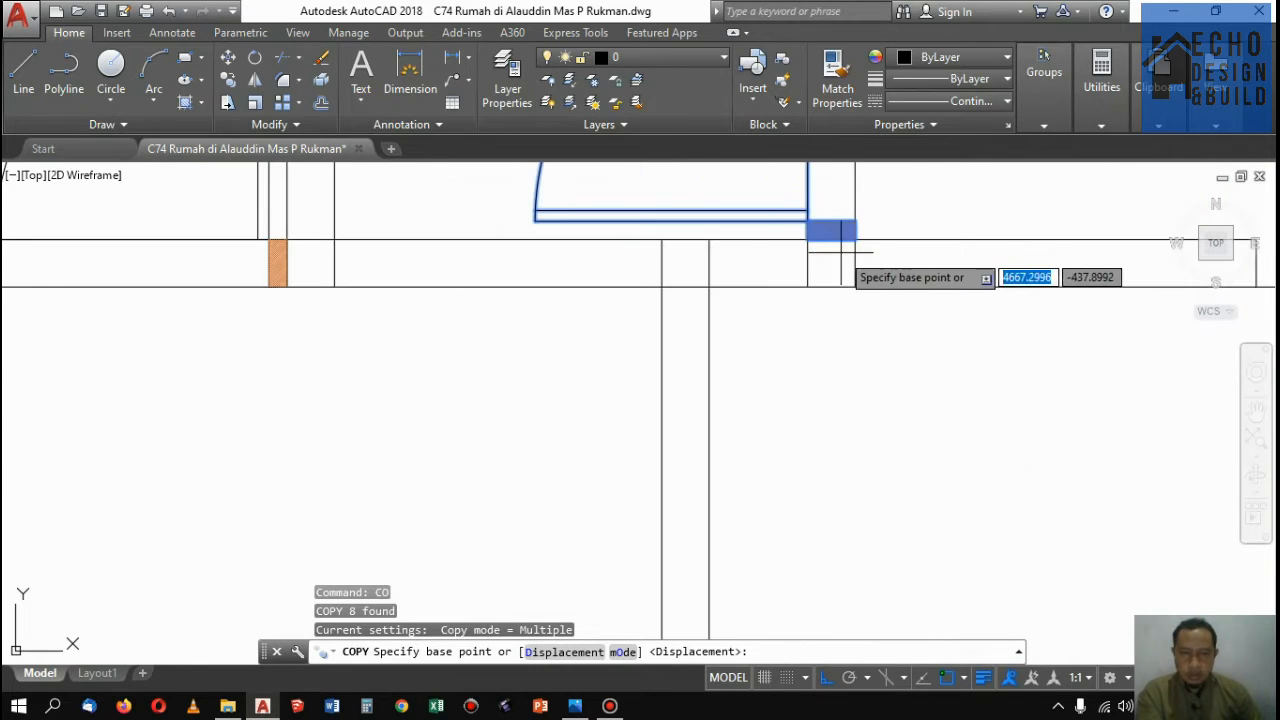
{"action": "left_click", "coordinate": [855, 238]}
{"action": "scroll", "coordinate": [855, 240], "scroll_direction": "down", "scroll_amount": 7}
{"action": "scroll", "coordinate": [810, 372], "scroll_direction": "up", "scroll_amount": 5}
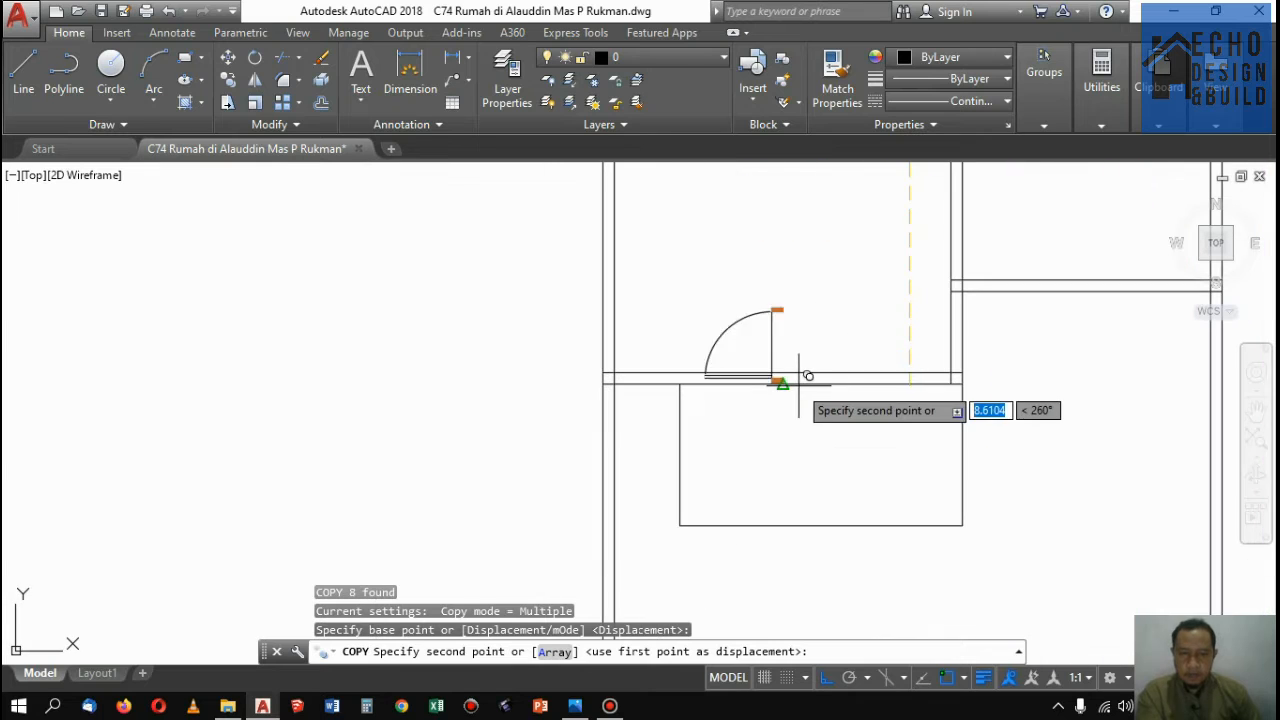
{"action": "left_click", "coordinate": [797, 375]}
{"action": "key", "text": "Return"}
Rotate the copied door 90 degrees counterclockwise about its lower jamb corner so it swings toward the porch
{"action": "left_click", "coordinate": [809, 334]}
{"action": "left_click", "coordinate": [735, 347]}
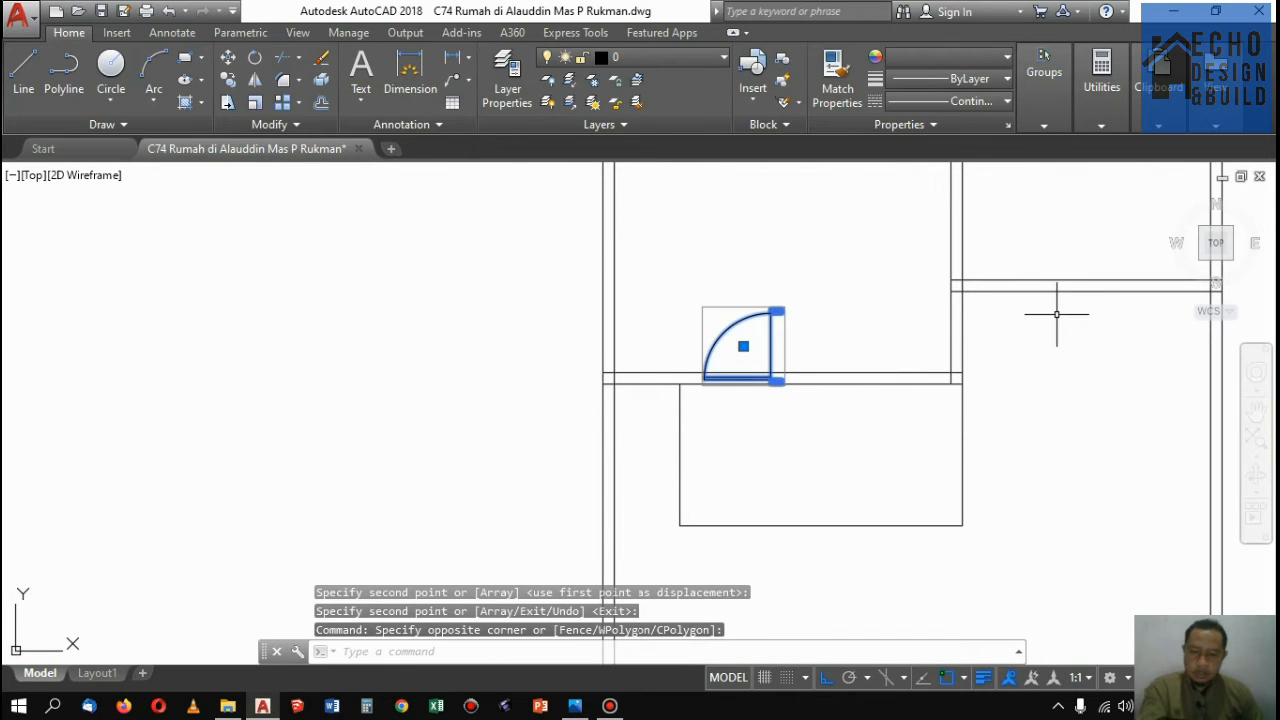
{"action": "key", "text": "Return"}
{"action": "scroll", "coordinate": [920, 354], "scroll_direction": "up", "scroll_amount": 5}
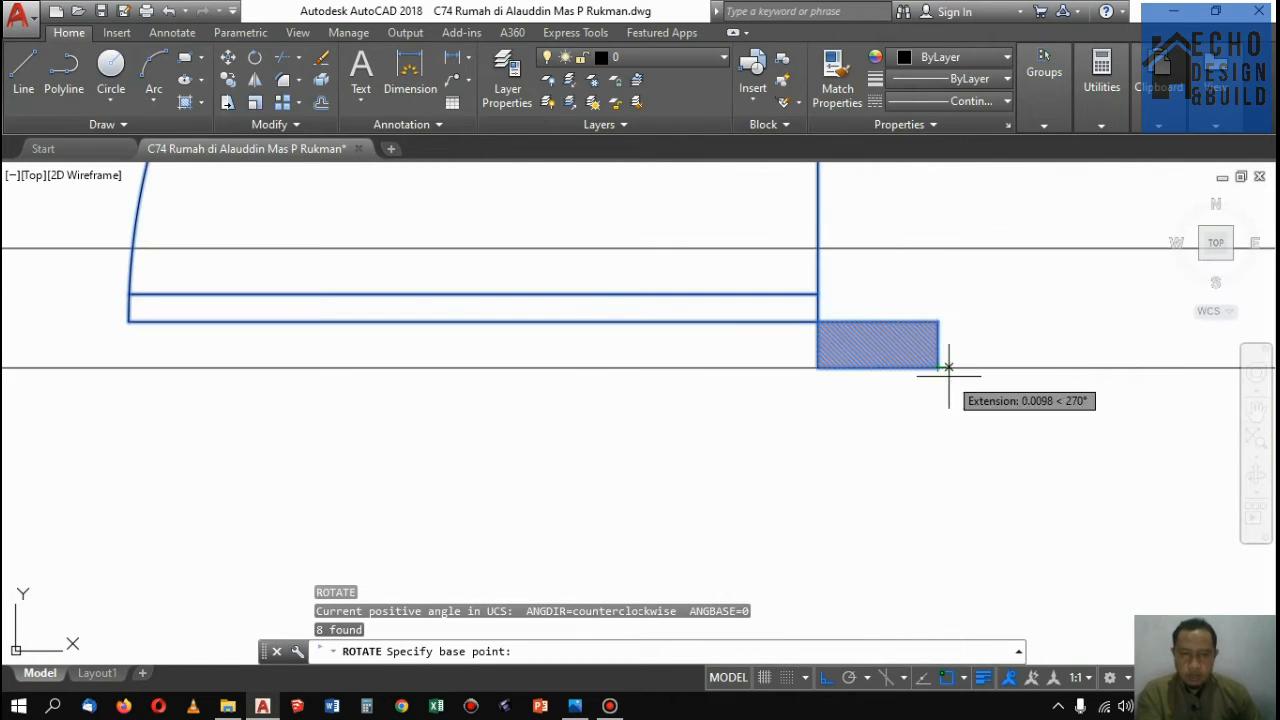
{"action": "left_click", "coordinate": [943, 367]}
{"action": "left_click", "coordinate": [930, 236]}
{"action": "scroll", "coordinate": [930, 279], "scroll_direction": "down", "scroll_amount": 4}
Move the rotated door from the wall behind the porch to the porch rectangle's front line
{"action": "left_click", "coordinate": [935, 389]}
{"action": "left_click", "coordinate": [900, 328]}
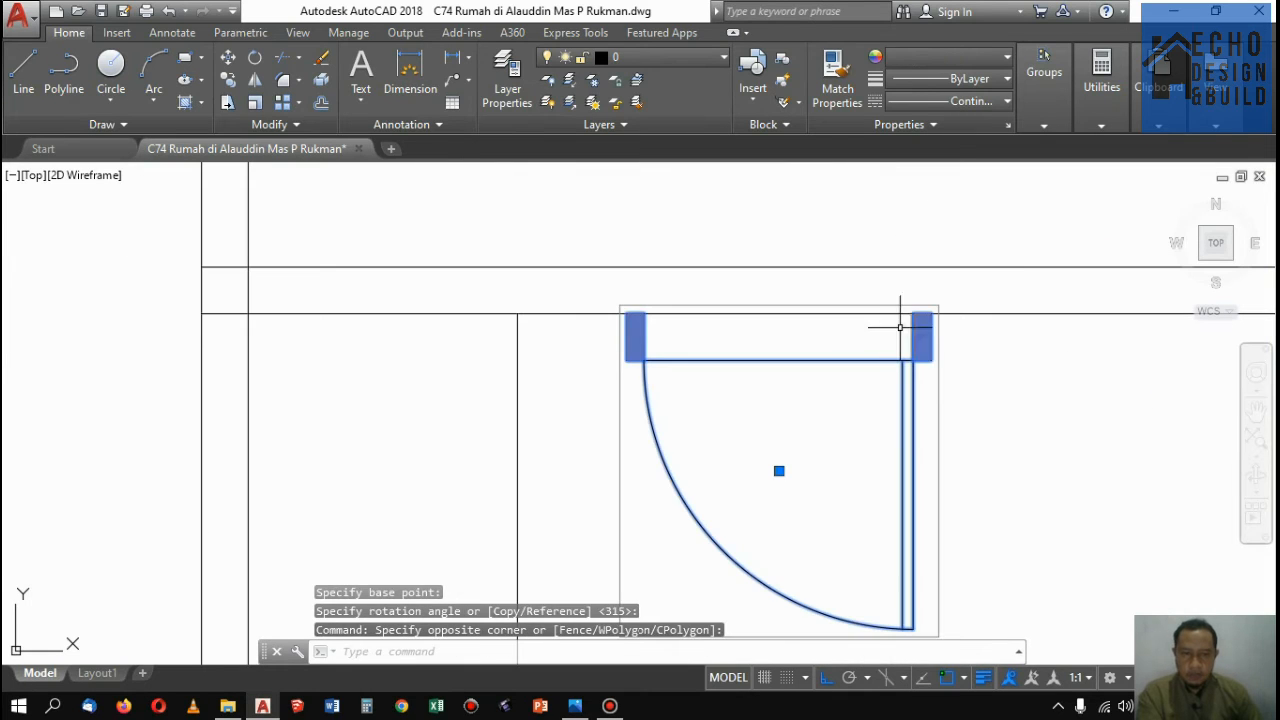
{"action": "type", "text": "m"}
{"action": "key", "text": "Return"}
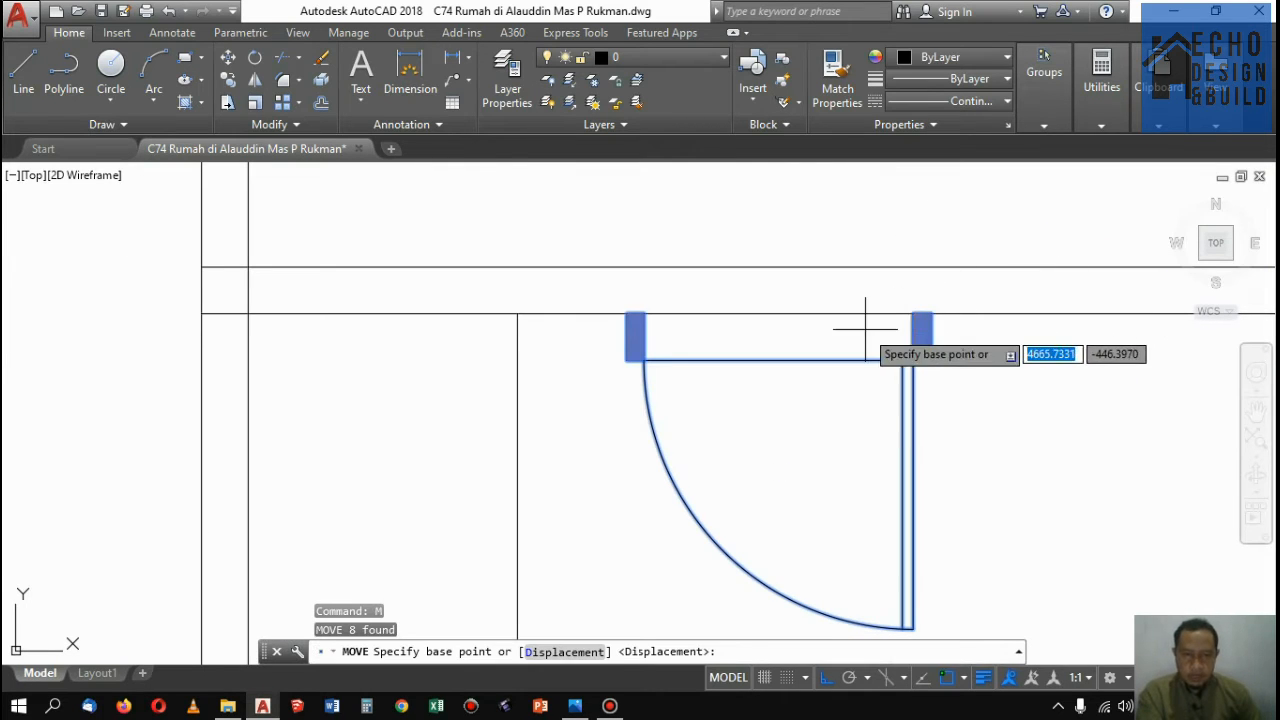
{"action": "left_click", "coordinate": [928, 309]}
{"action": "scroll", "coordinate": [880, 342], "scroll_direction": "down", "scroll_amount": 4}
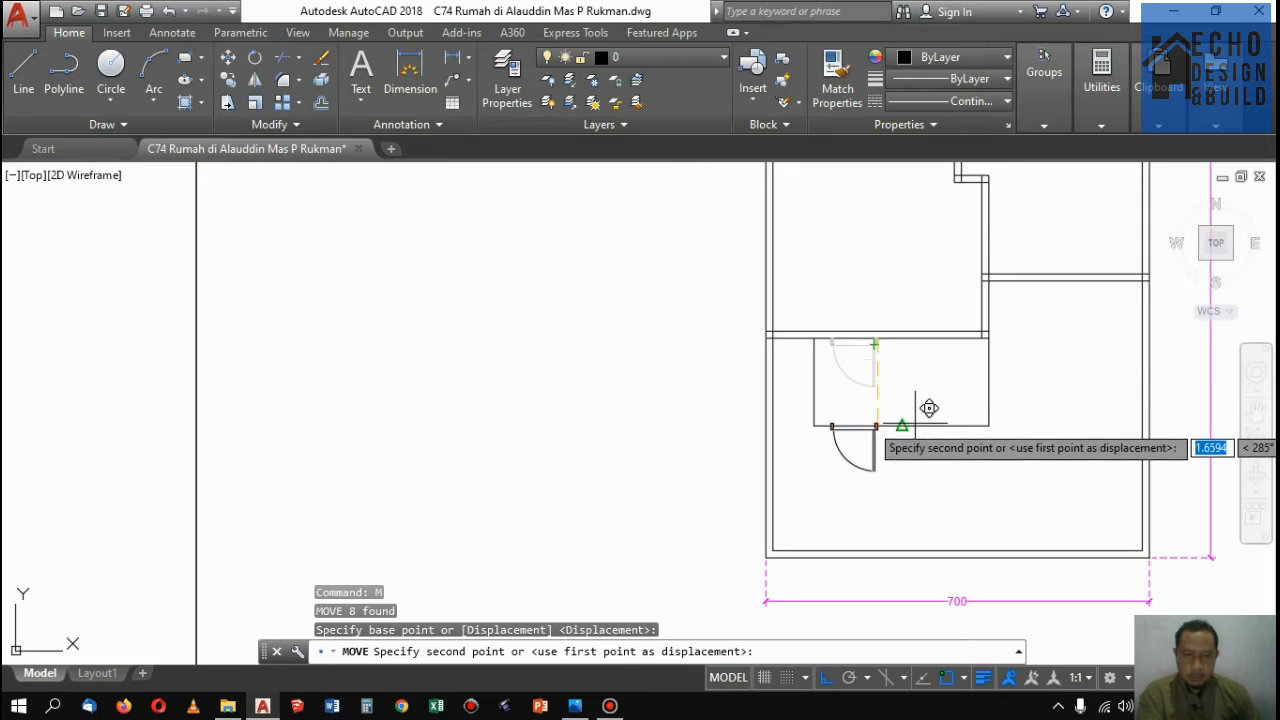
{"action": "left_click", "coordinate": [923, 410]}
Ungroup the moved door on the porch's front line so its parts can be edited individually
{"action": "scroll", "coordinate": [903, 443], "scroll_direction": "up", "scroll_amount": 4}
{"action": "scroll", "coordinate": [903, 443], "scroll_direction": "up", "scroll_amount": 2}
{"action": "left_click", "coordinate": [915, 445]}
{"action": "left_click", "coordinate": [870, 427]}
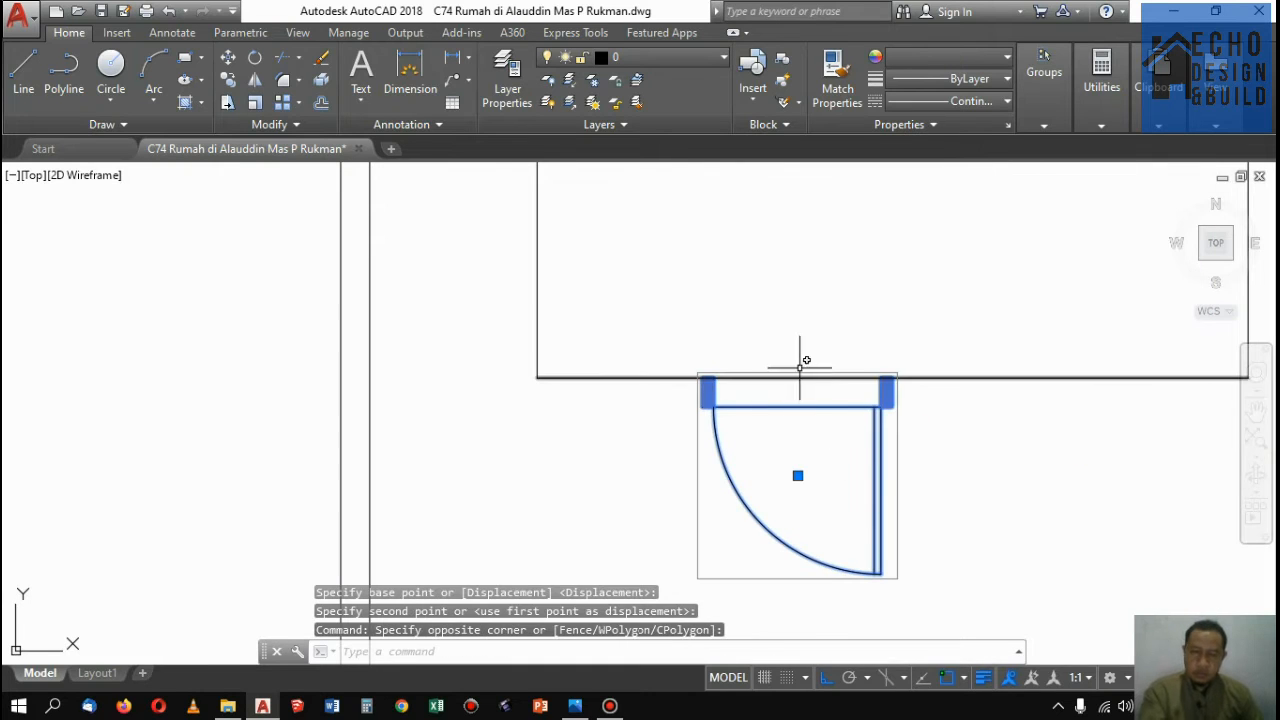
{"action": "left_click", "coordinate": [1046, 82]}
{"action": "left_click", "coordinate": [1067, 156]}
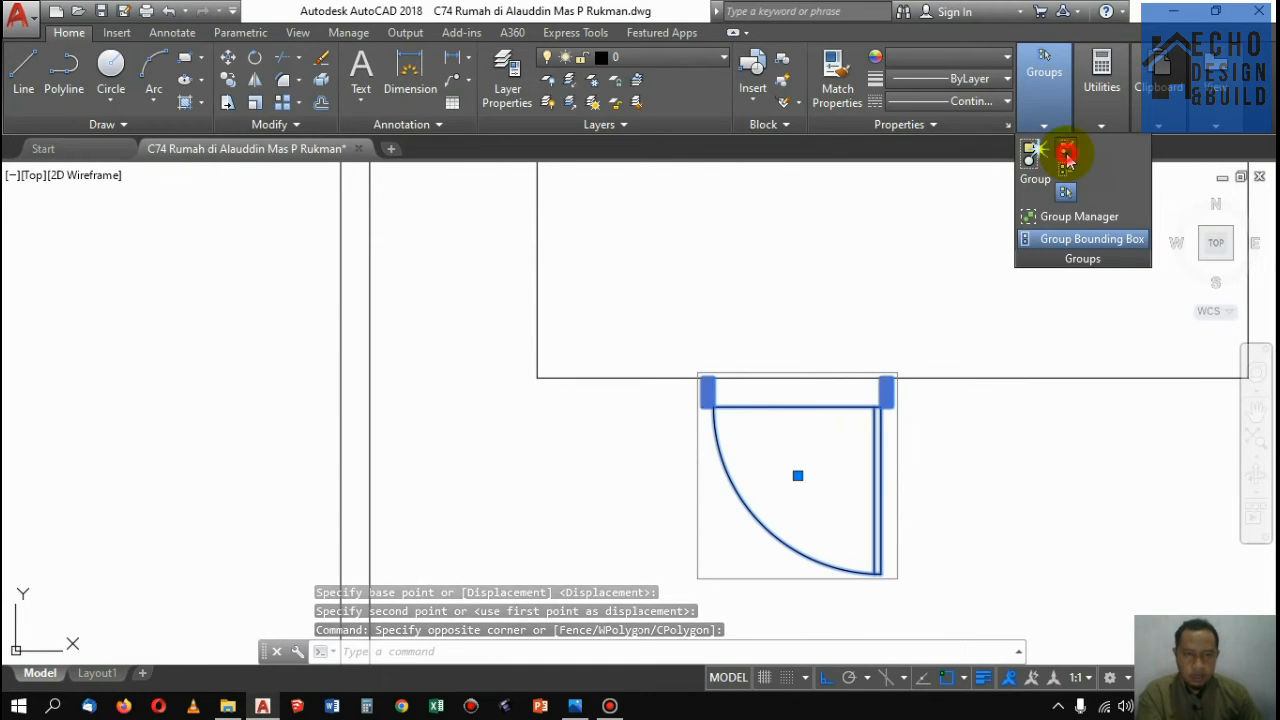
{"action": "scroll", "coordinate": [935, 405], "scroll_direction": "down", "scroll_amount": 4}
{"action": "left_click", "coordinate": [920, 455]}
{"action": "left_click", "coordinate": [912, 449]}
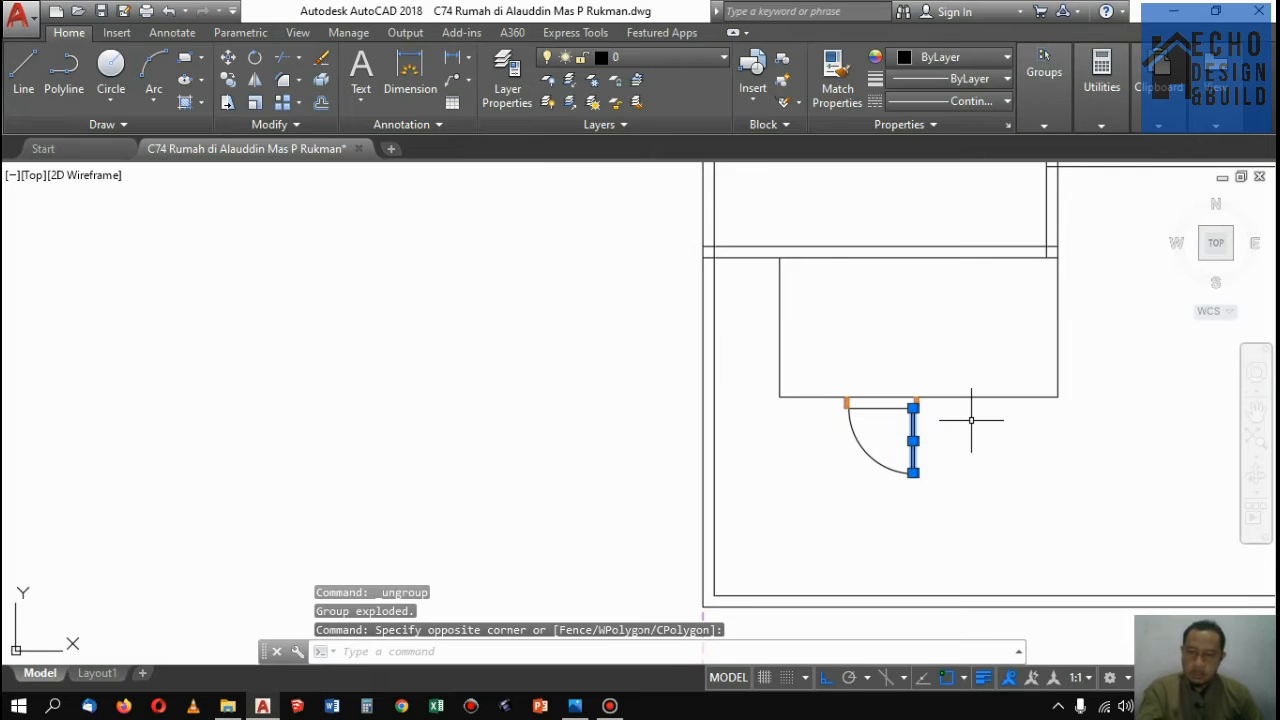
{"action": "key", "text": "Escape"}
Examine the first plan's rooms and existing doors around the front entrance
{"action": "scroll", "coordinate": [733, 347], "scroll_direction": "up", "scroll_amount": 5}
{"action": "scroll", "coordinate": [816, 373], "scroll_direction": "down", "scroll_amount": 4}
{"action": "scroll", "coordinate": [856, 325], "scroll_direction": "up", "scroll_amount": 2}
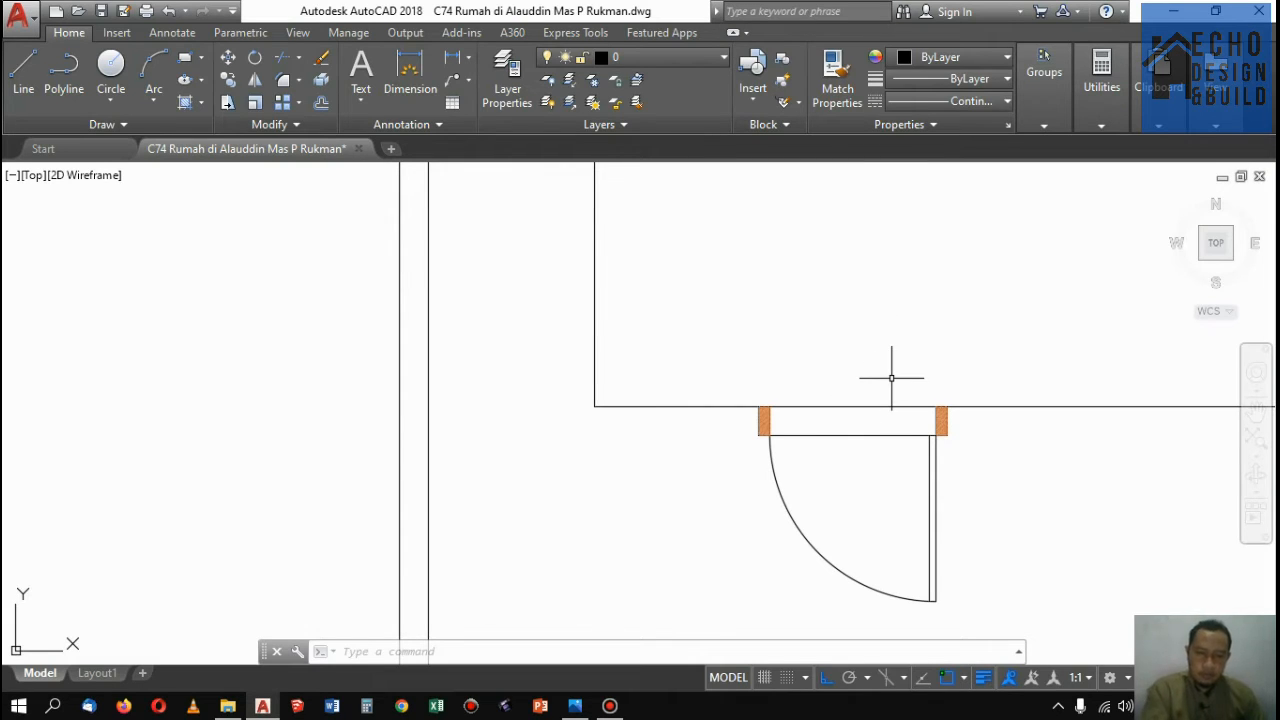
{"action": "scroll", "coordinate": [891, 378], "scroll_direction": "down", "scroll_amount": 8}
{"action": "scroll", "coordinate": [909, 349], "scroll_direction": "up", "scroll_amount": 2}
{"action": "scroll", "coordinate": [923, 294], "scroll_direction": "down", "scroll_amount": 2}
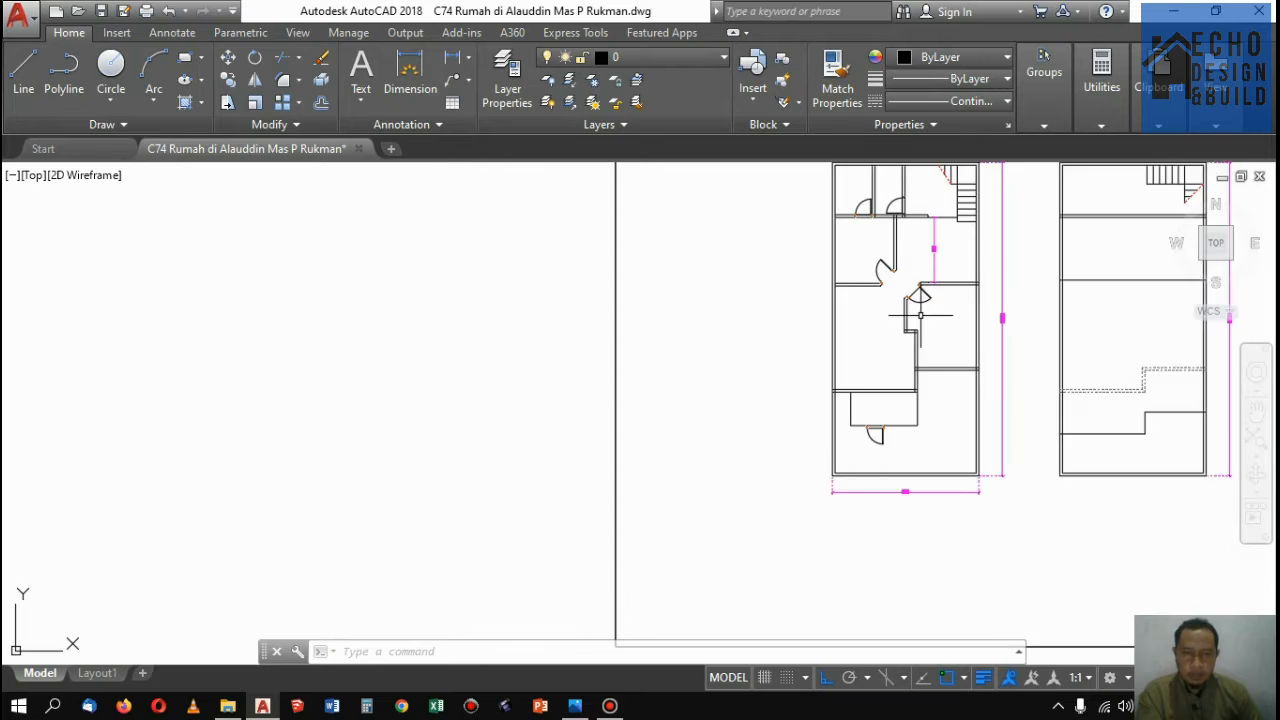
{"action": "scroll", "coordinate": [920, 315], "scroll_direction": "up", "scroll_amount": 5}
{"action": "scroll", "coordinate": [914, 271], "scroll_direction": "down", "scroll_amount": 5}
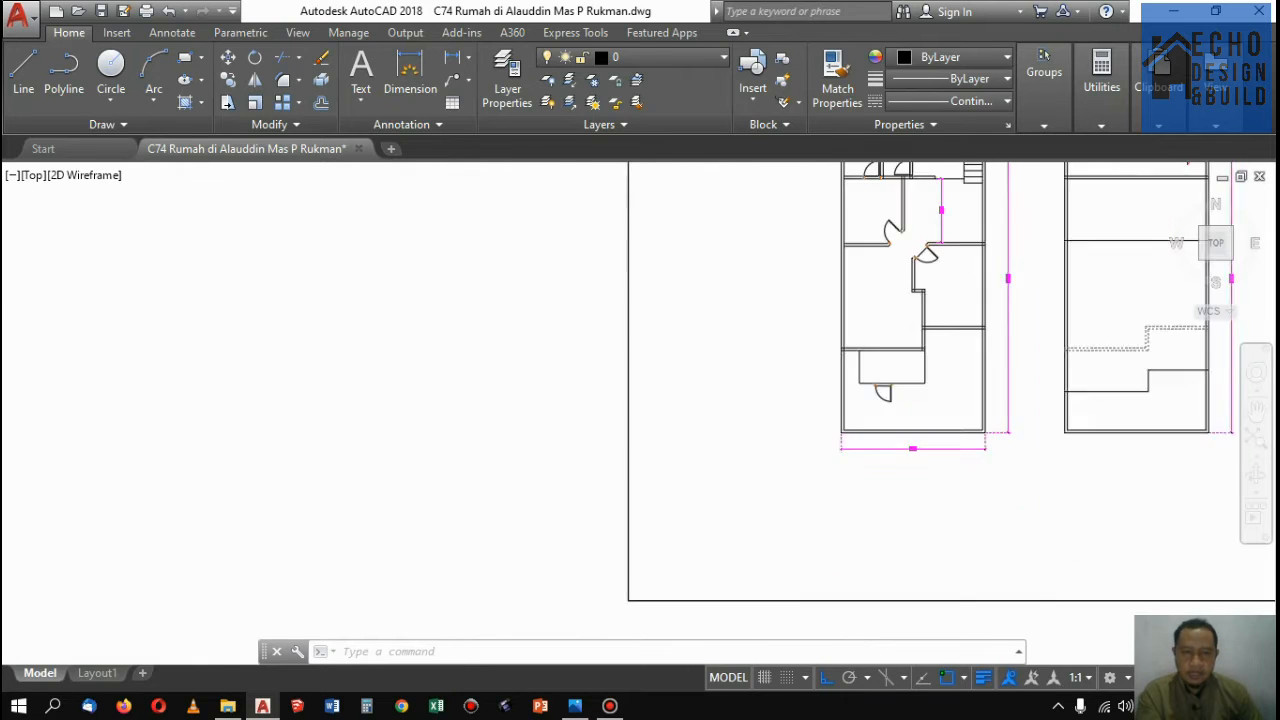
Replace the threshold line between the front door's jambs with a 1.2-unit horizontal line starting at the hinge-side jamb's inner corner
{"action": "scroll", "coordinate": [883, 392], "scroll_direction": "up", "scroll_amount": 4}
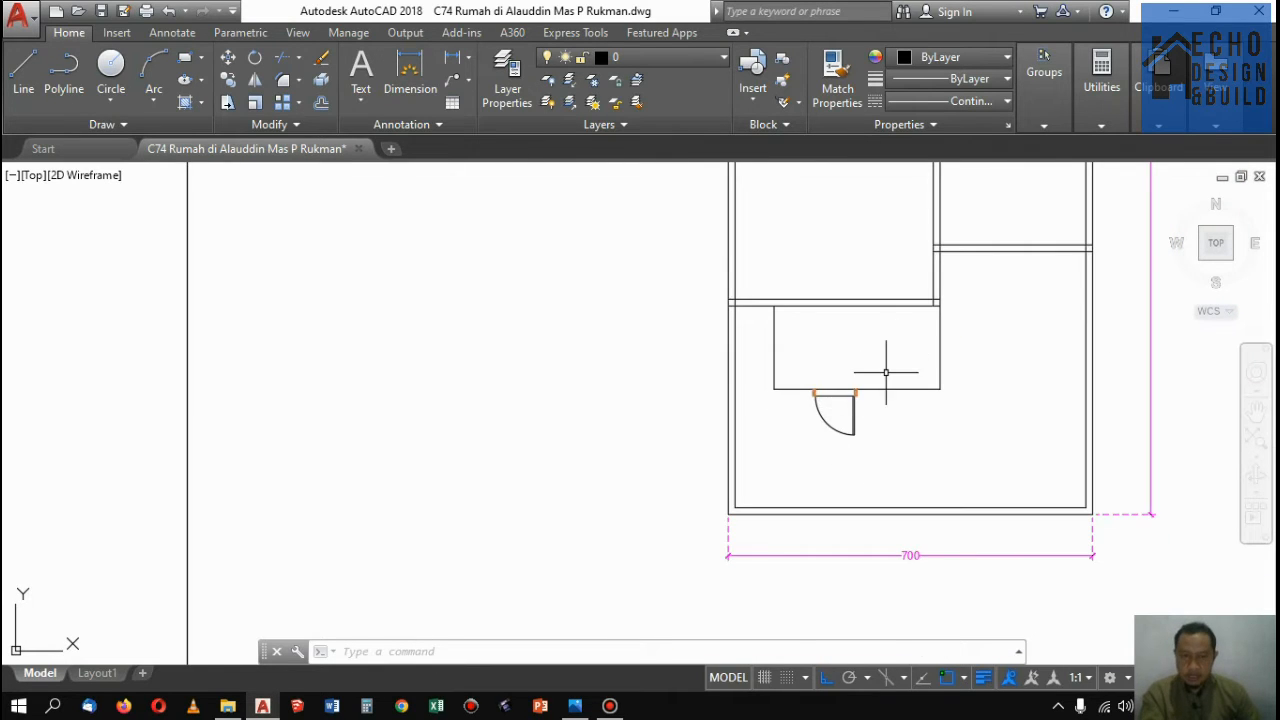
{"action": "scroll", "coordinate": [885, 372], "scroll_direction": "up", "scroll_amount": 6}
{"action": "scroll", "coordinate": [823, 420], "scroll_direction": "down", "scroll_amount": 4}
{"action": "scroll", "coordinate": [825, 371], "scroll_direction": "up", "scroll_amount": 4}
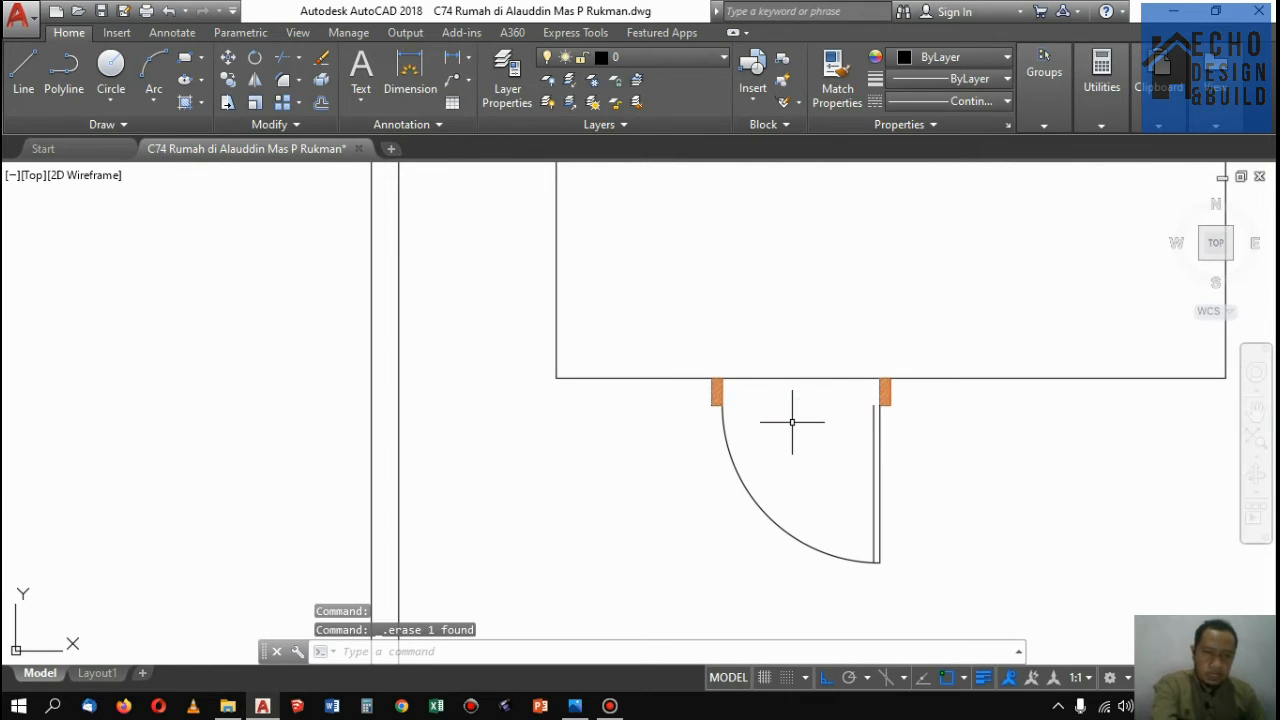
{"action": "key", "text": "l"}
{"action": "key", "text": "space"}
{"action": "scroll", "coordinate": [857, 402], "scroll_direction": "up", "scroll_amount": 3}
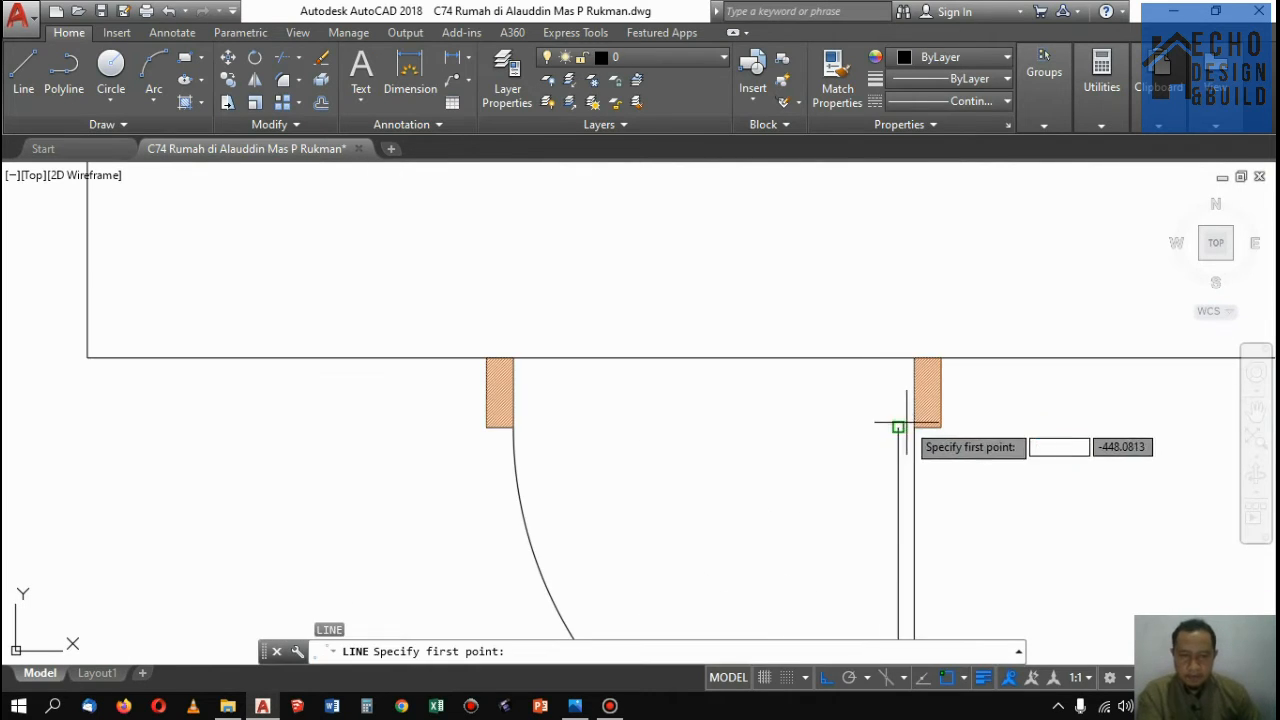
{"action": "left_click", "coordinate": [913, 428]}
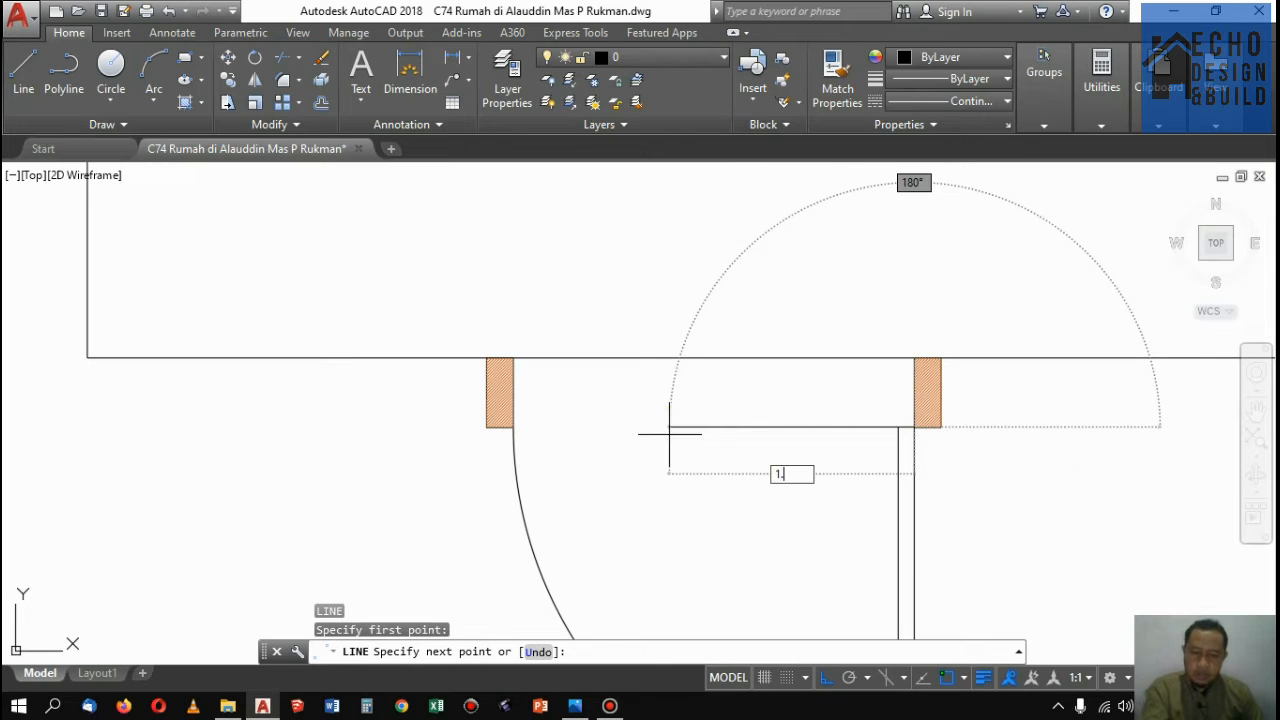
{"action": "type", "text": "1.2"}
{"action": "key", "text": "Return"}
{"action": "scroll", "coordinate": [705, 390], "scroll_direction": "down", "scroll_amount": 6}
{"action": "key", "text": "Return"}
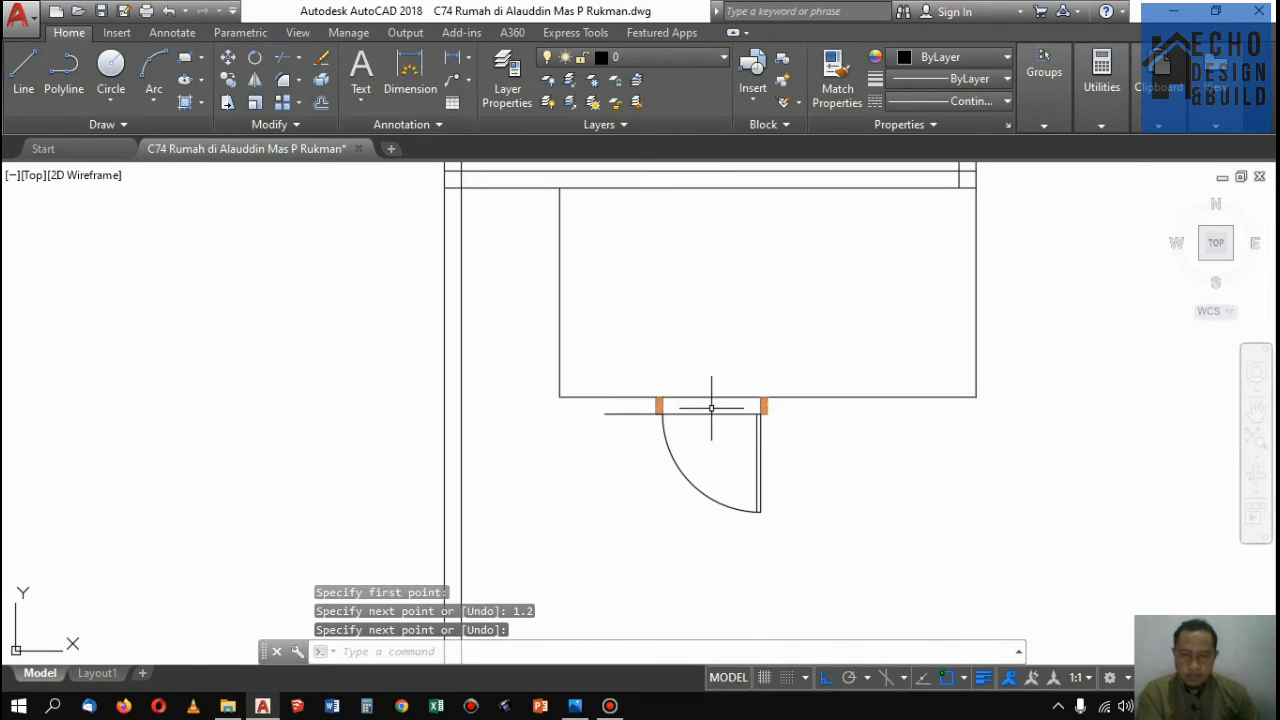
Move the jamb opposite the hinge to the free end of the 1.2-unit threshold line
{"action": "scroll", "coordinate": [705, 405], "scroll_direction": "up", "scroll_amount": 5}
{"action": "left_click", "coordinate": [600, 362]}
{"action": "left_click", "coordinate": [715, 478]}
{"action": "key", "text": "Return"}
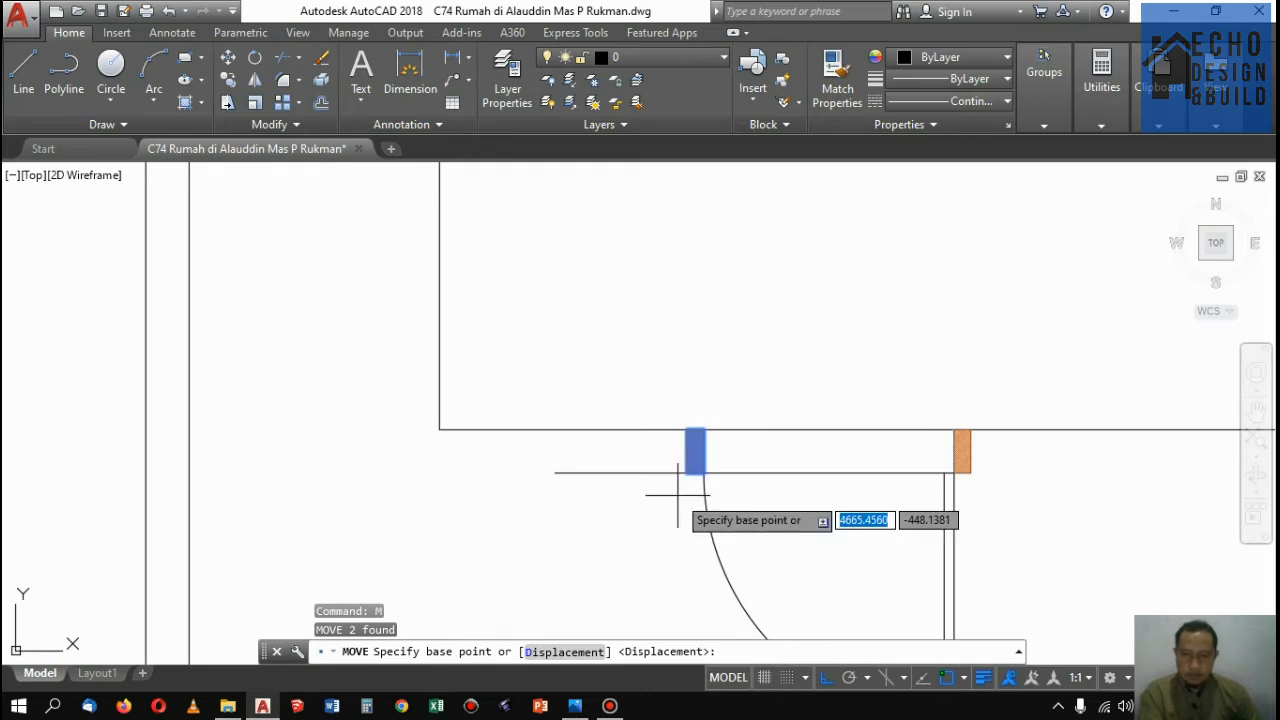
{"action": "scroll", "coordinate": [729, 434], "scroll_direction": "up", "scroll_amount": 2}
{"action": "left_click", "coordinate": [731, 432]}
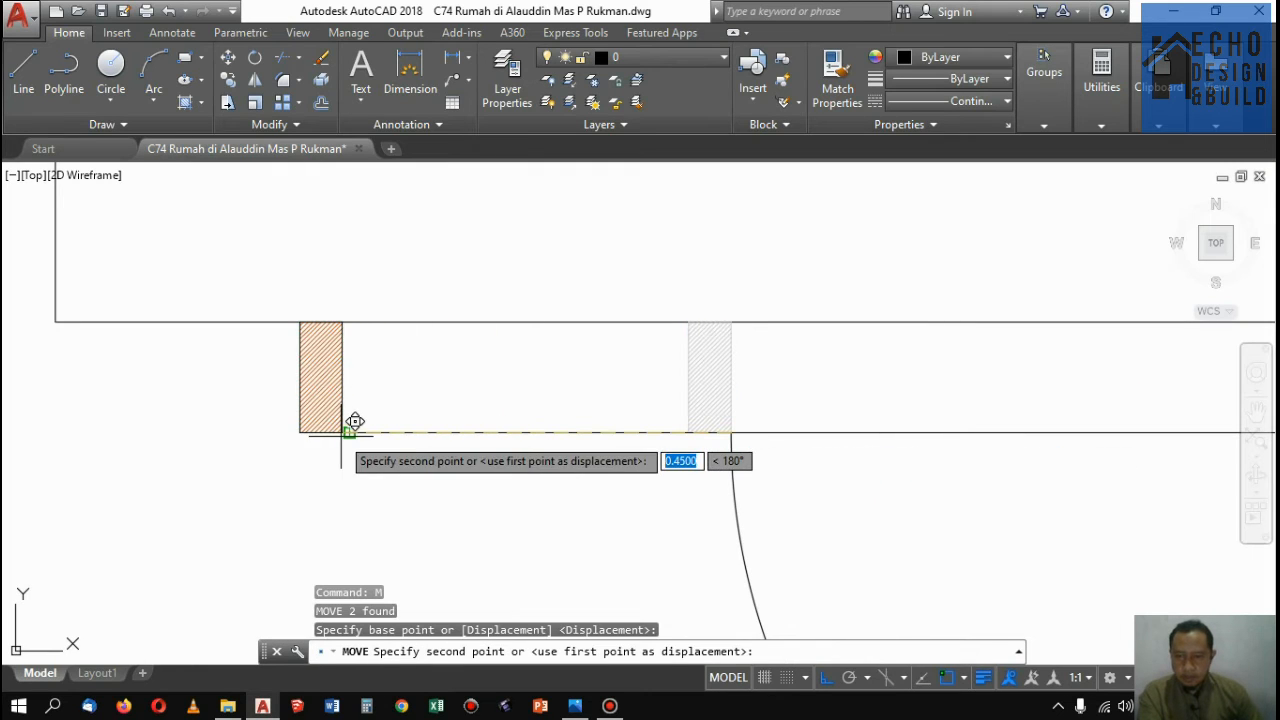
{"action": "left_click", "coordinate": [355, 421]}
{"action": "scroll", "coordinate": [709, 320], "scroll_direction": "down", "scroll_amount": 5}
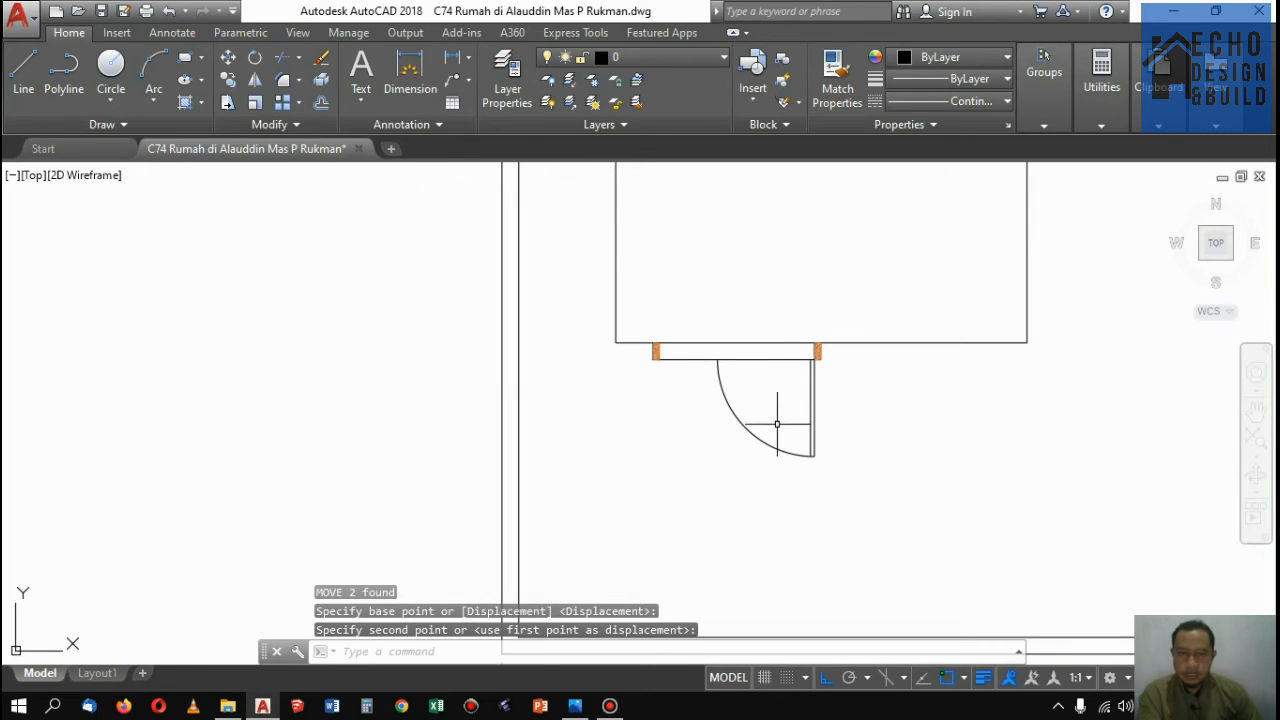
Offset the door's swing arc inward by 0.15 so it meets the midpoint of the threshold line
{"action": "left_click", "coordinate": [741, 396]}
{"action": "left_click", "coordinate": [720, 399]}
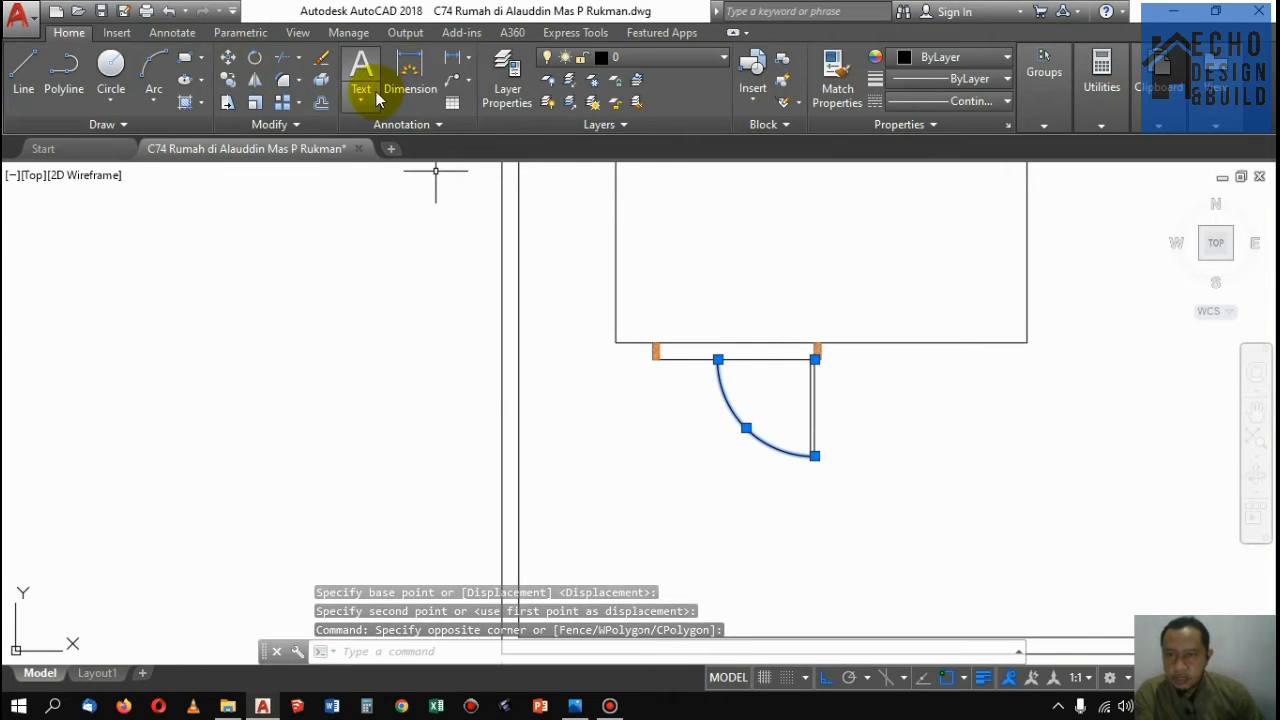
{"action": "left_click", "coordinate": [318, 104]}
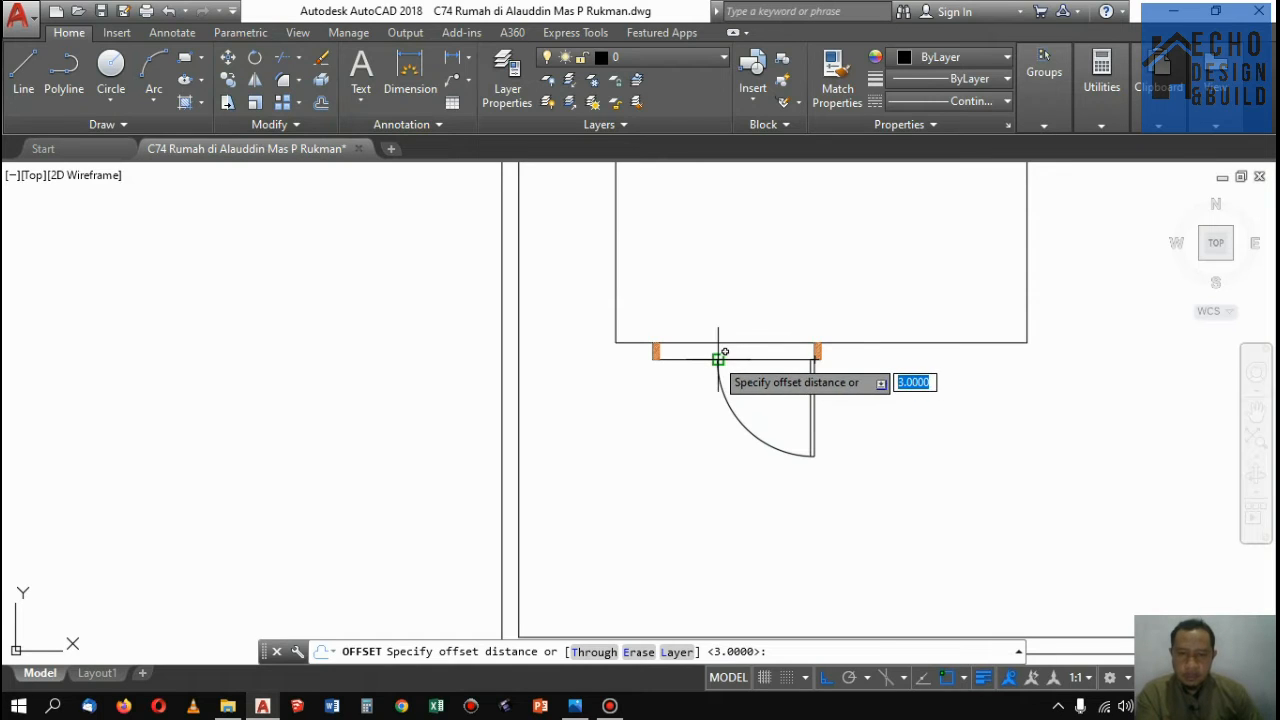
{"action": "left_click", "coordinate": [742, 349]}
{"action": "left_click", "coordinate": [720, 366]}
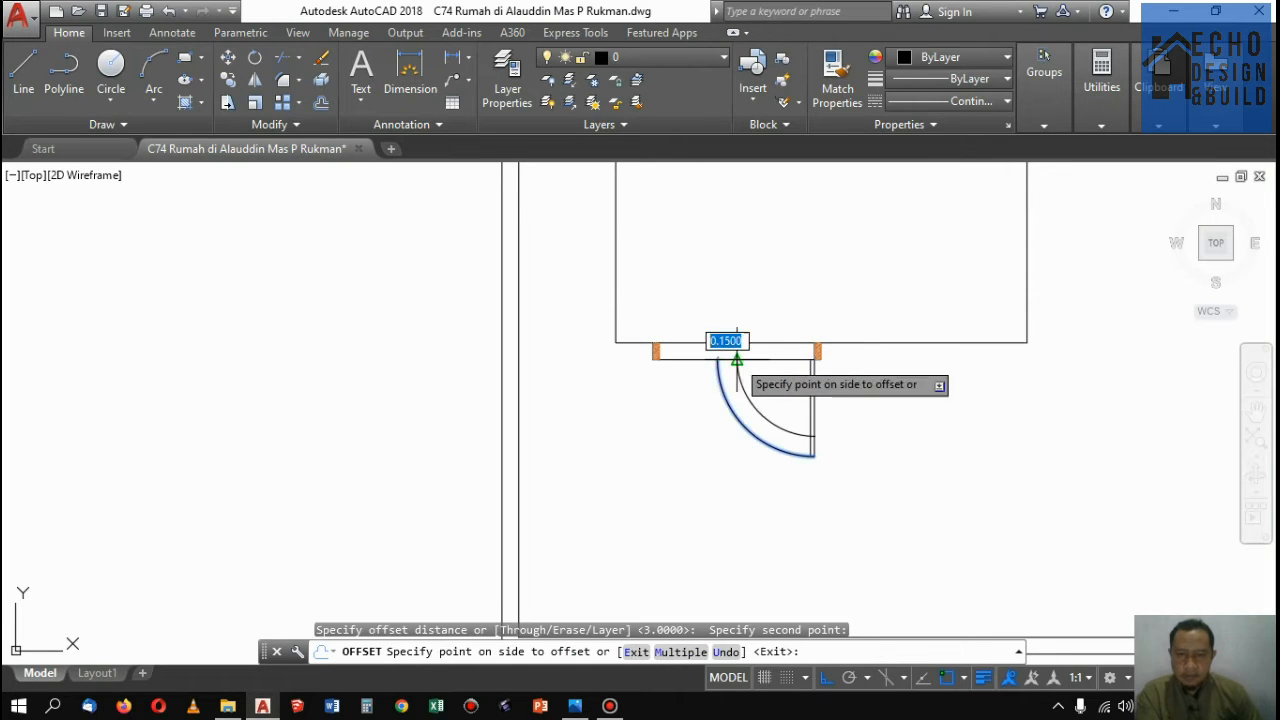
{"action": "left_click", "coordinate": [743, 370]}
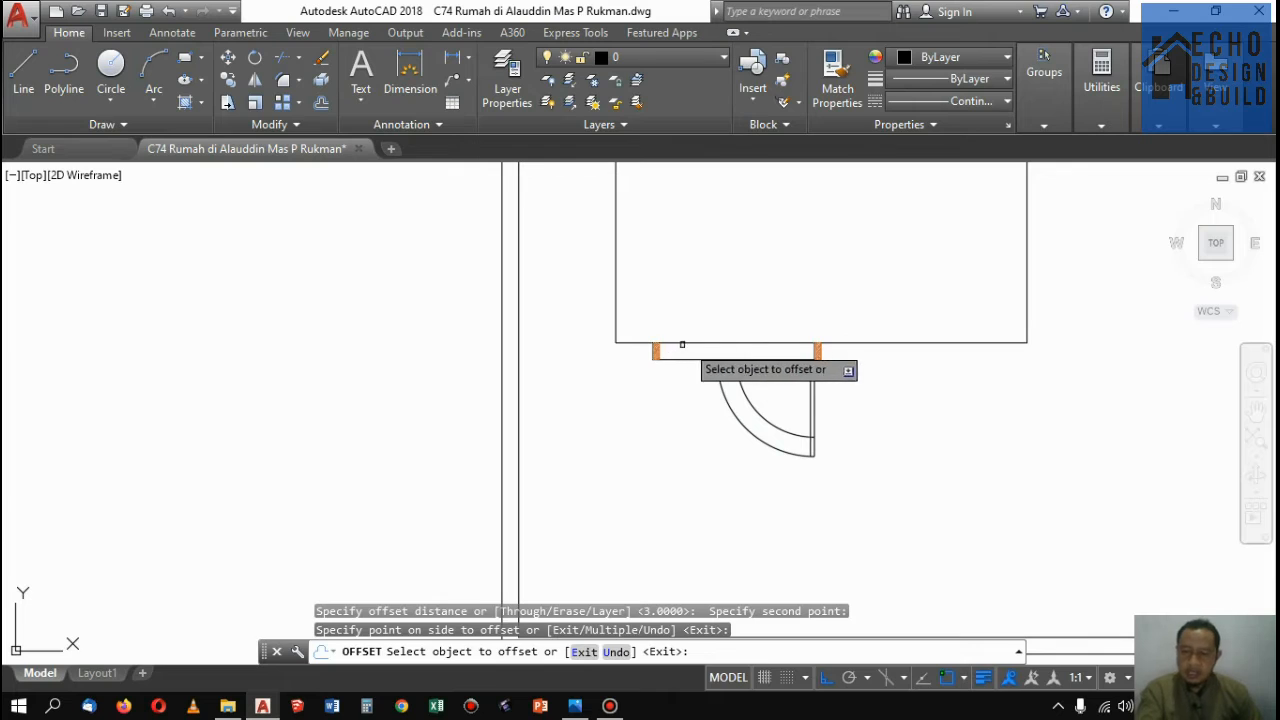
{"action": "key", "text": "Escape"}
Erase the original outer swing arc of the front door
{"action": "left_click", "coordinate": [761, 359]}
{"action": "scroll", "coordinate": [763, 357], "scroll_direction": "up", "scroll_amount": 4}
{"action": "left_click", "coordinate": [641, 397]}
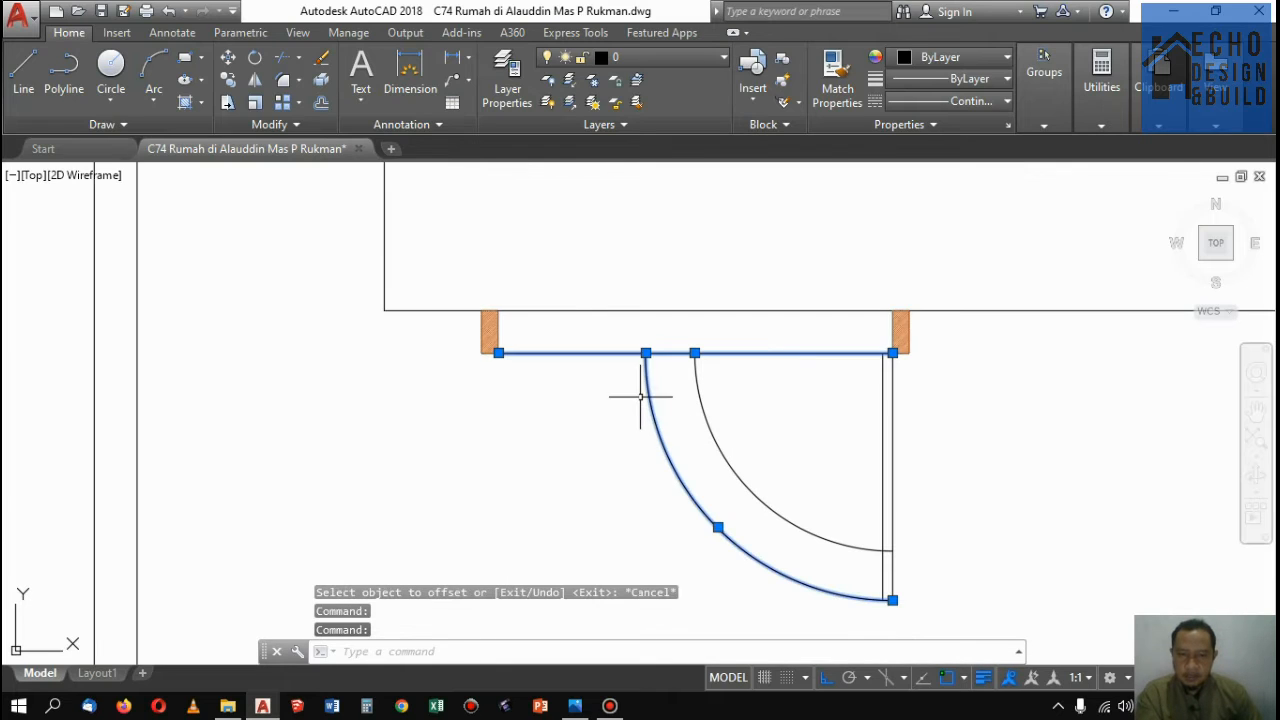
{"action": "key", "text": "Escape"}
{"action": "left_click", "coordinate": [648, 391]}
{"action": "left_click", "coordinate": [635, 402]}
{"action": "key", "text": "Delete"}
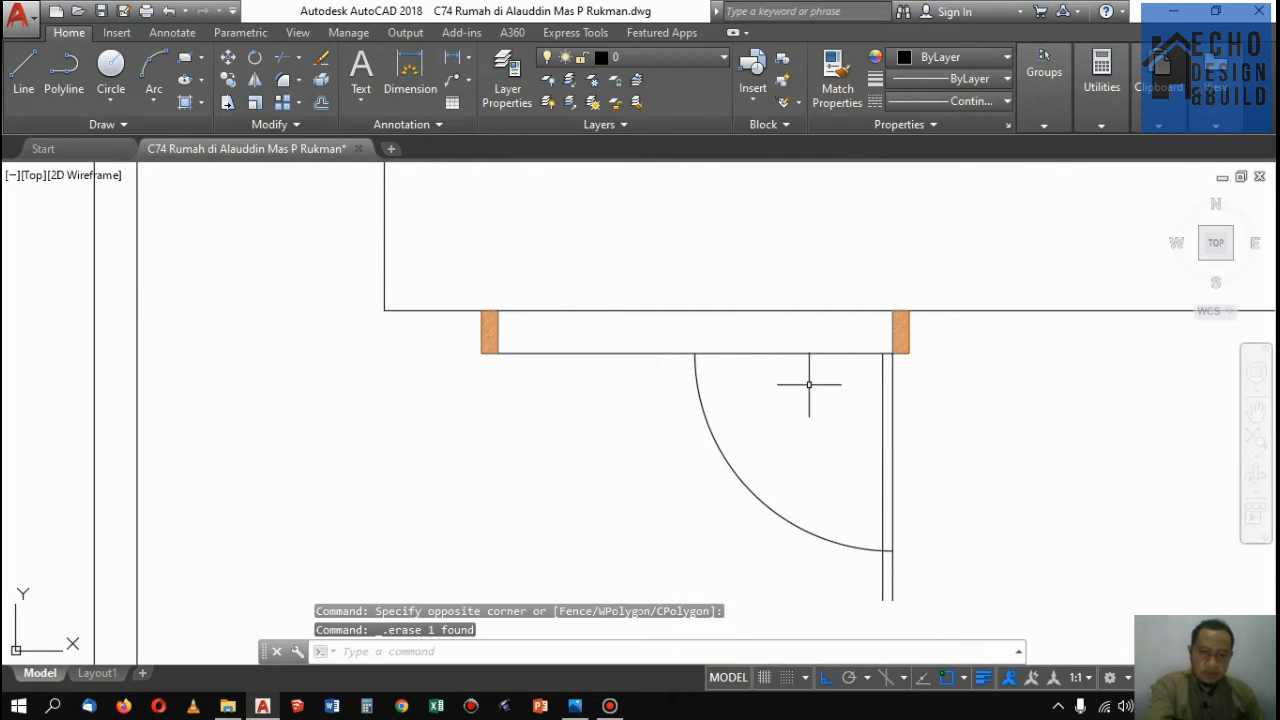
Trim the two door leaf lines where they extend past the smaller swing arc
{"action": "type", "text": "tr"}
{"action": "scroll", "coordinate": [868, 474], "scroll_direction": "down", "scroll_amount": 2}
{"action": "scroll", "coordinate": [898, 533], "scroll_direction": "up", "scroll_amount": 3}
{"action": "left_click", "coordinate": [891, 514]}
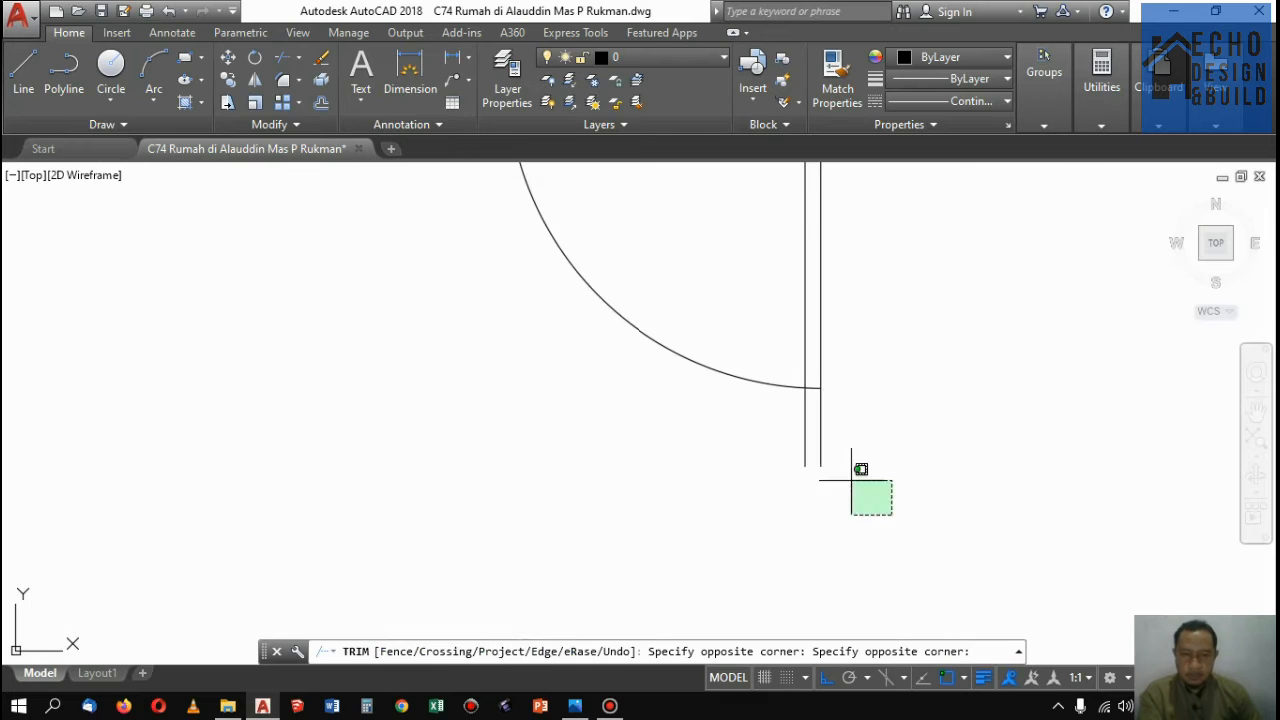
{"action": "left_click", "coordinate": [780, 428]}
{"action": "scroll", "coordinate": [879, 472], "scroll_direction": "down", "scroll_amount": 2}
{"action": "key", "text": "space"}
Mirror the door leaf and swing arc about a vertical axis through the threshold's midpoint, keeping the source objects
{"action": "left_click", "coordinate": [882, 462]}
{"action": "left_click", "coordinate": [776, 269]}
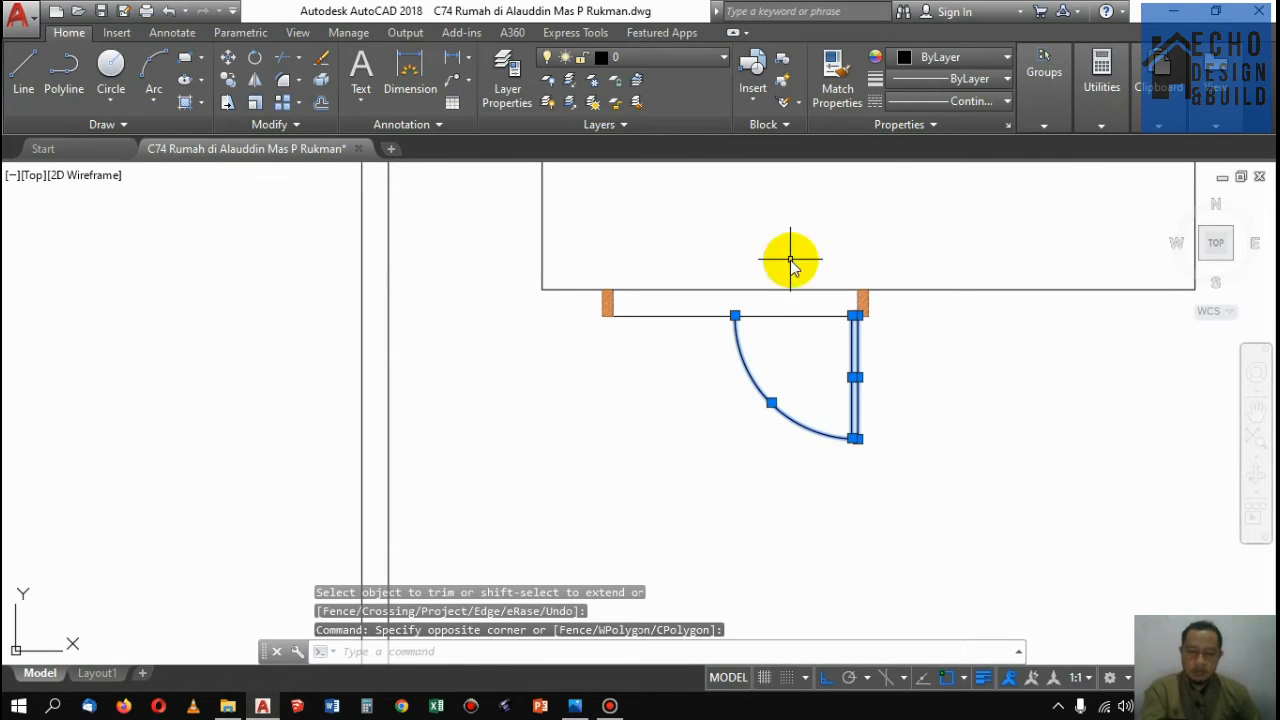
{"action": "type", "text": "mi"}
{"action": "key", "text": "space"}
{"action": "left_click", "coordinate": [736, 316]}
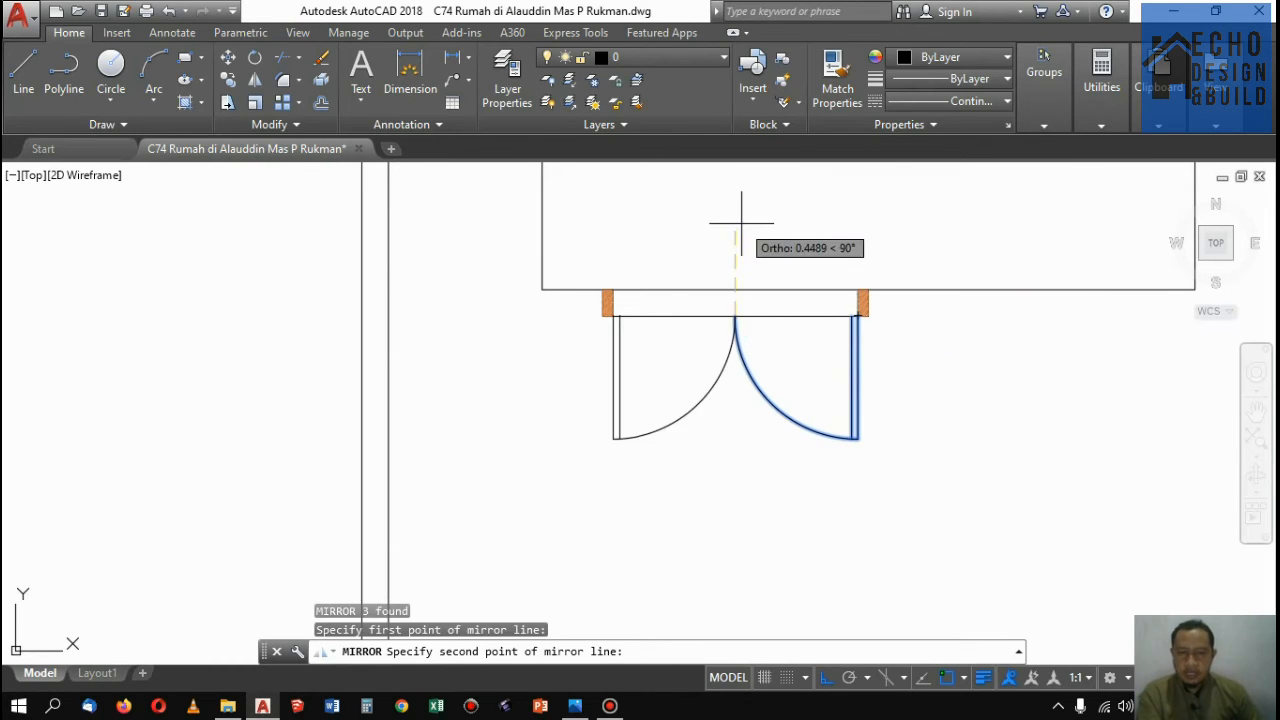
{"action": "left_click", "coordinate": [741, 224]}
{"action": "key", "text": "space"}
{"action": "scroll", "coordinate": [741, 232], "scroll_direction": "down", "scroll_amount": 2}
{"action": "scroll", "coordinate": [800, 329], "scroll_direction": "up", "scroll_amount": 2}
{"action": "scroll", "coordinate": [743, 337], "scroll_direction": "down", "scroll_amount": 1}
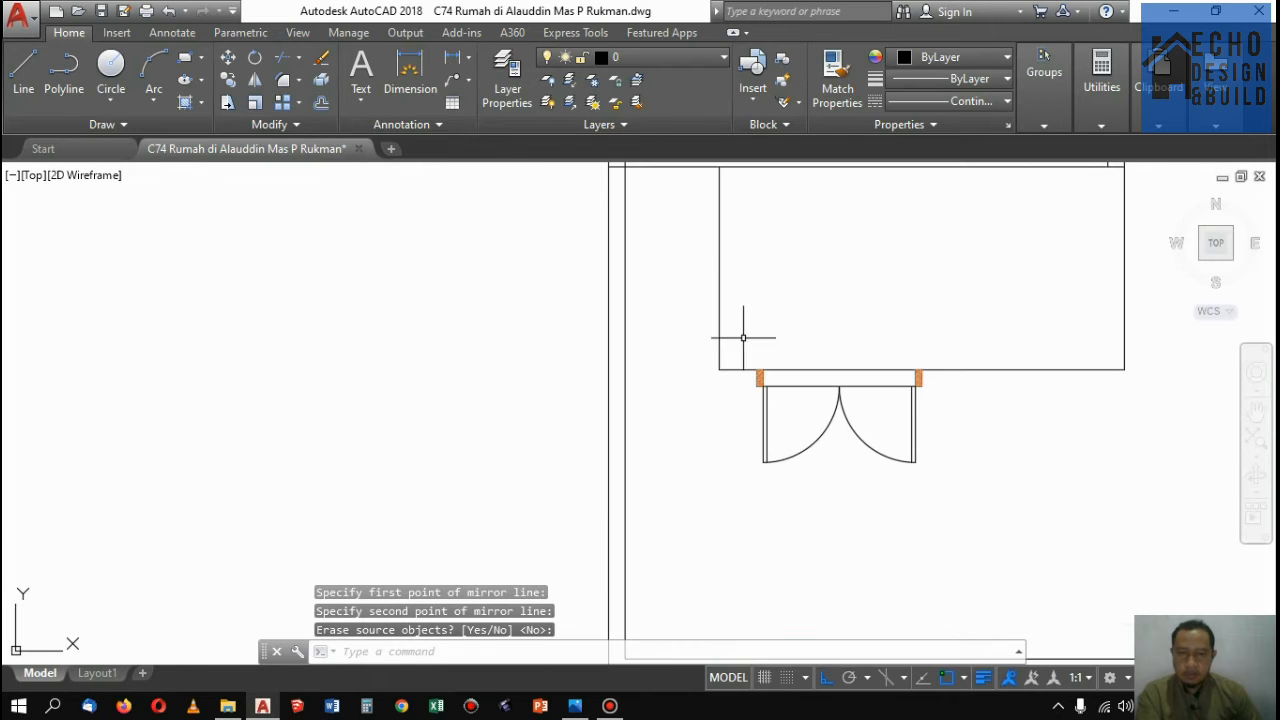
Mirror the complete double door with its jambs about the porch's front line, erasing the source objects
{"action": "scroll", "coordinate": [743, 337], "scroll_direction": "up", "scroll_amount": 2}
{"action": "left_click", "coordinate": [735, 348]}
{"action": "left_click", "coordinate": [941, 494]}
{"action": "type", "text": "mi"}
{"action": "key", "text": "space"}
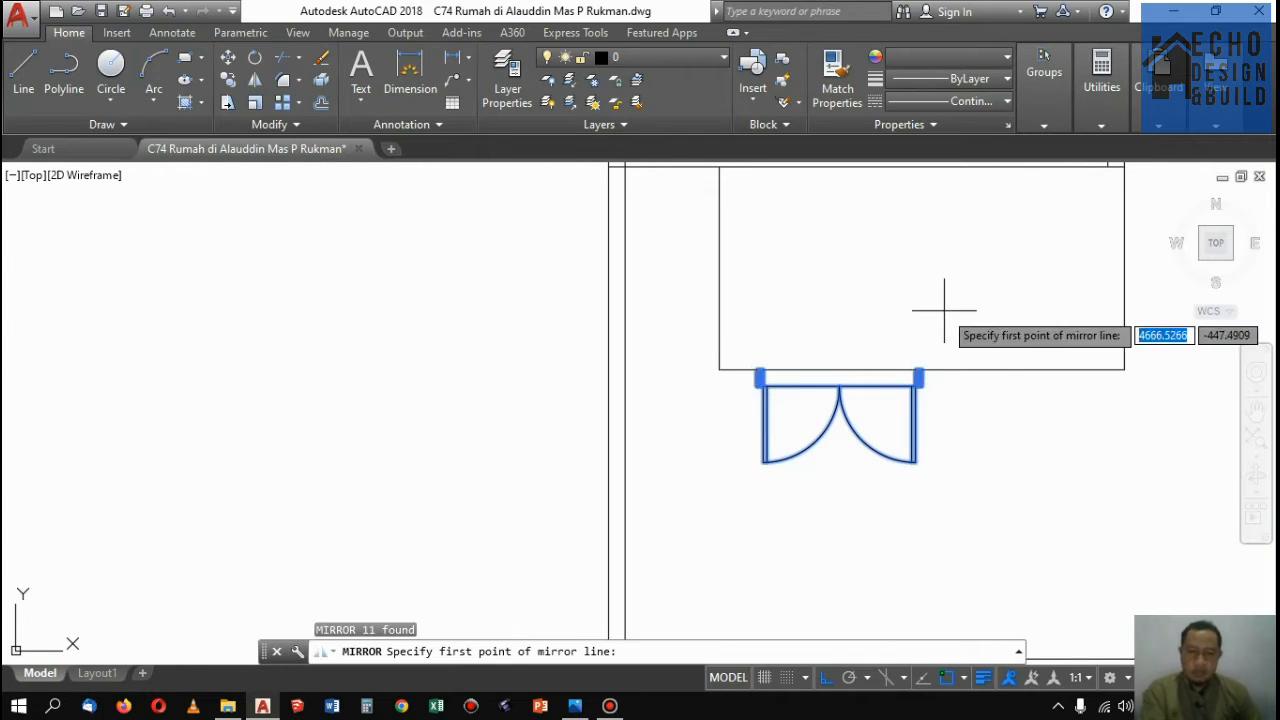
{"action": "scroll", "coordinate": [789, 352], "scroll_direction": "up", "scroll_amount": 4}
{"action": "left_click", "coordinate": [700, 402]}
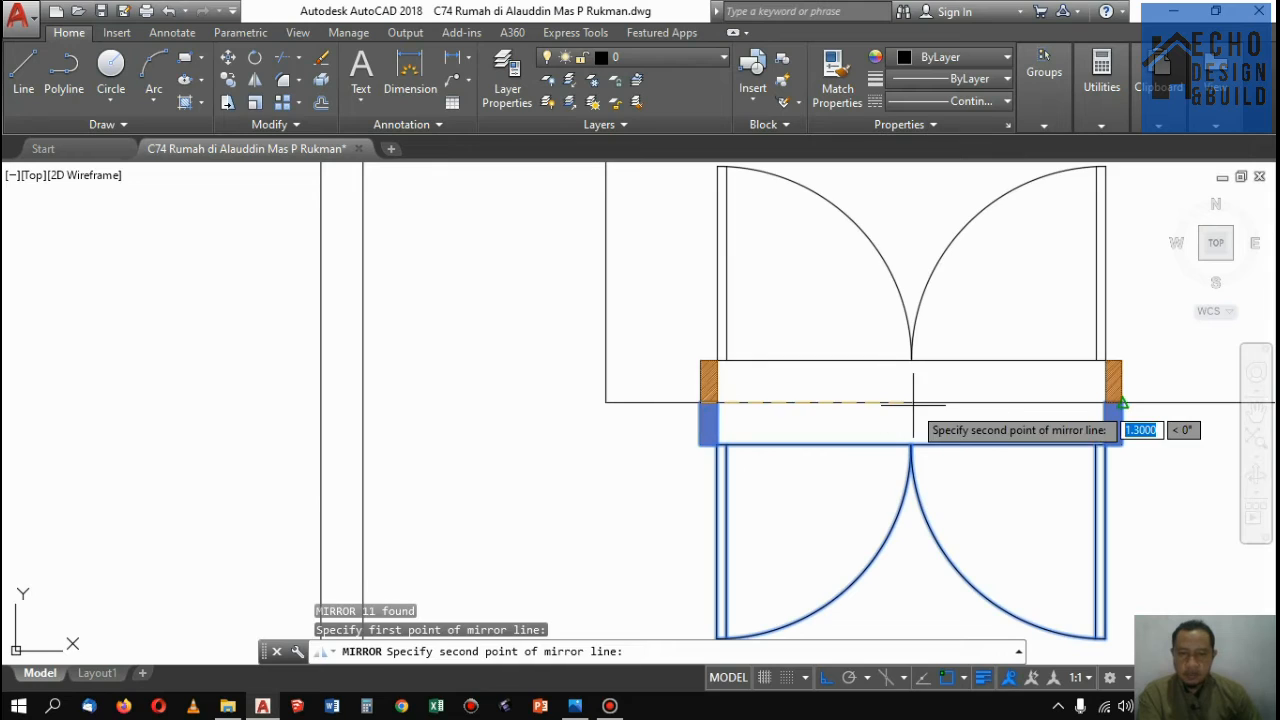
{"action": "left_click", "coordinate": [914, 404]}
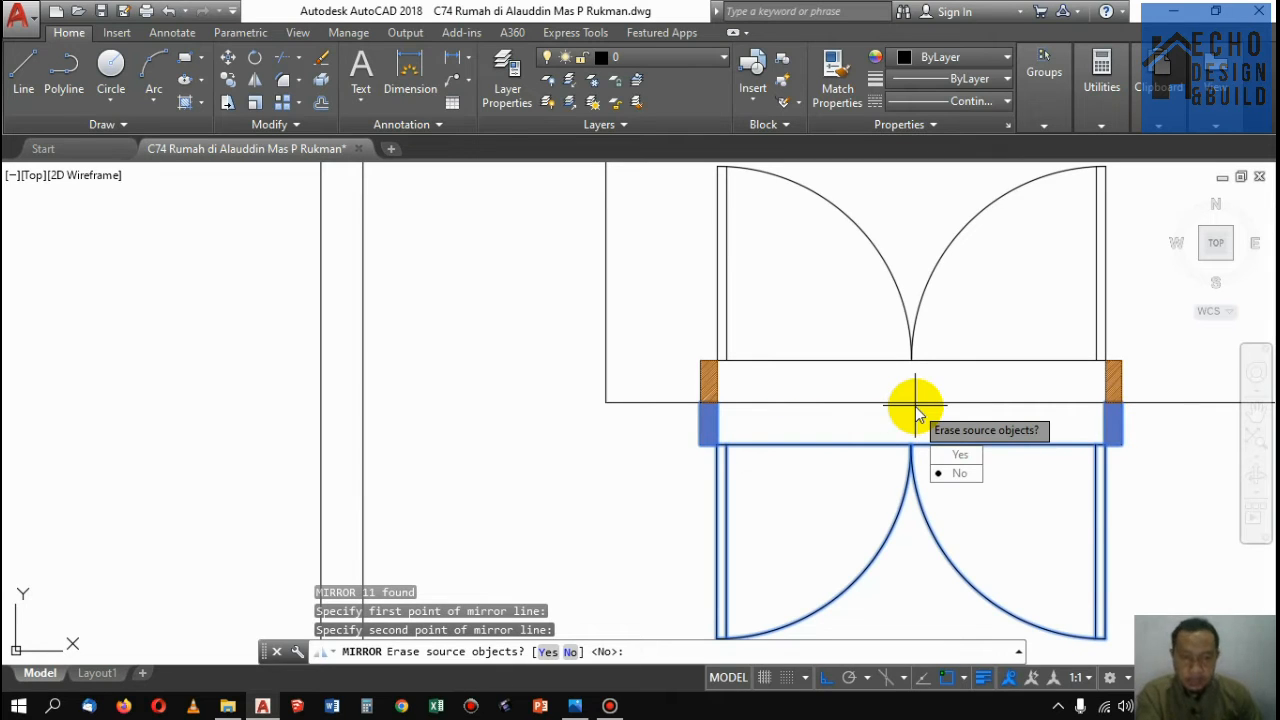
{"action": "left_click", "coordinate": [960, 455]}
{"action": "scroll", "coordinate": [849, 337], "scroll_direction": "down", "scroll_amount": 4}
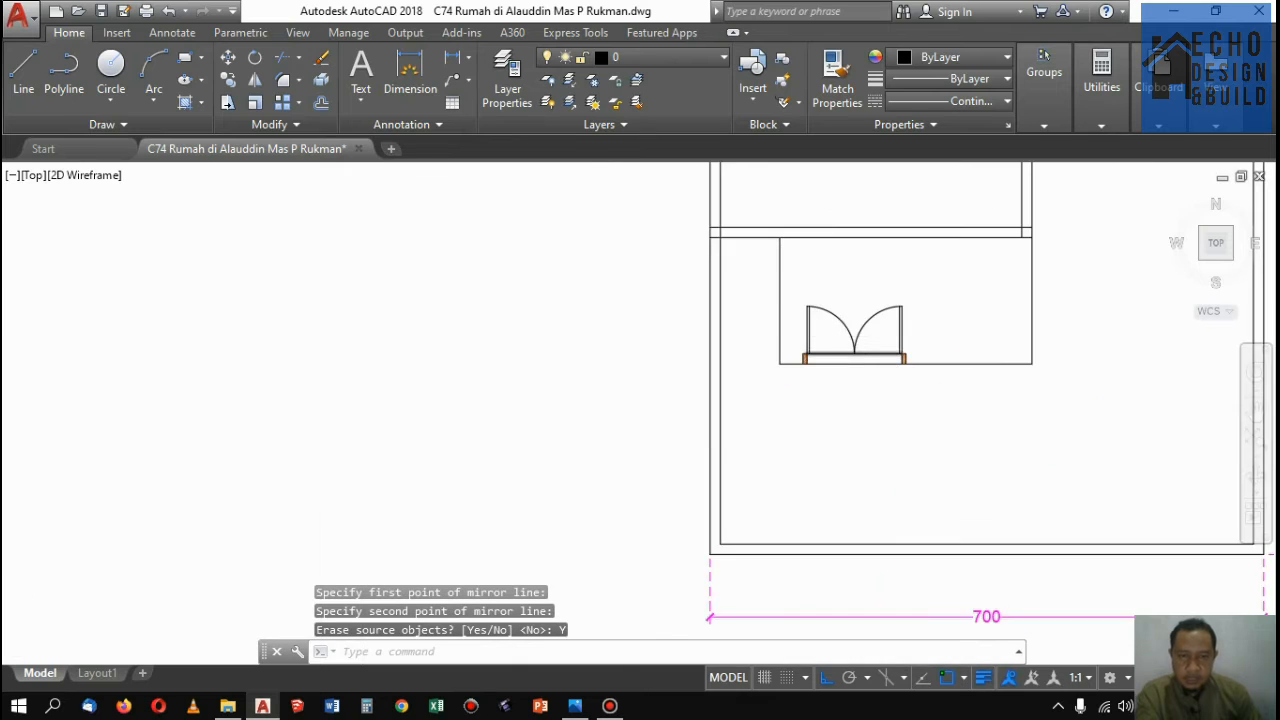
Move the double door by its threshold midpoint to the midpoint of the porch rectangle's front line
{"action": "scroll", "coordinate": [757, 286], "scroll_direction": "up", "scroll_amount": 2}
{"action": "left_click", "coordinate": [762, 283]}
{"action": "left_click", "coordinate": [981, 441]}
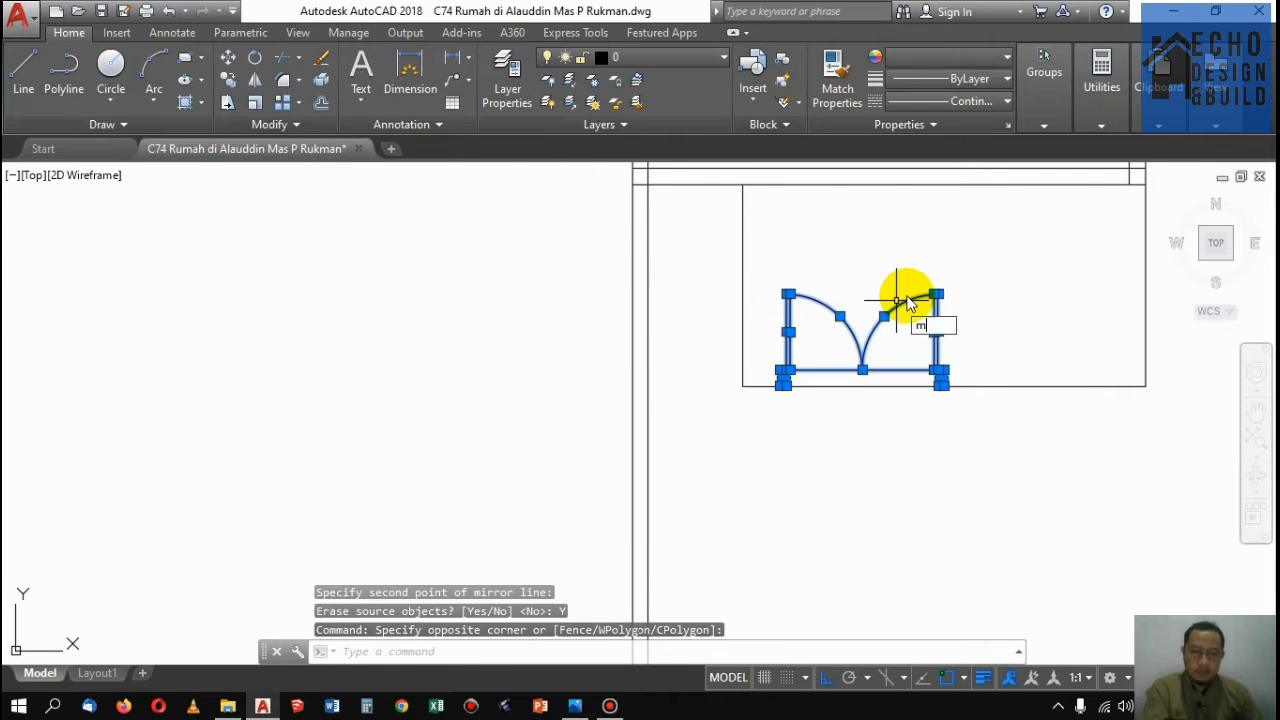
{"action": "type", "text": "m"}
{"action": "key", "text": "Return"}
{"action": "left_click", "coordinate": [862, 370]}
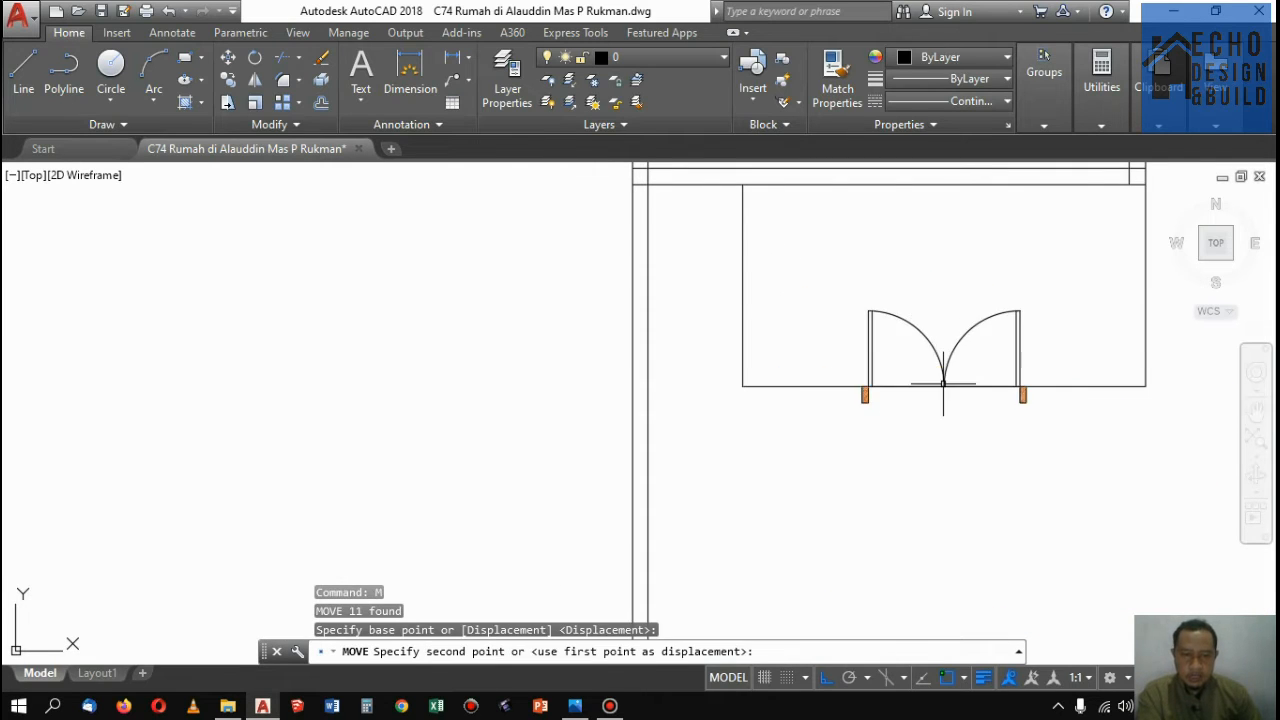
{"action": "left_click", "coordinate": [943, 383]}
Move the double door by its threshold midpoint straight up from the porch's front line onto the house front wall's inner line
{"action": "left_click", "coordinate": [834, 276]}
{"action": "left_click", "coordinate": [1116, 440]}
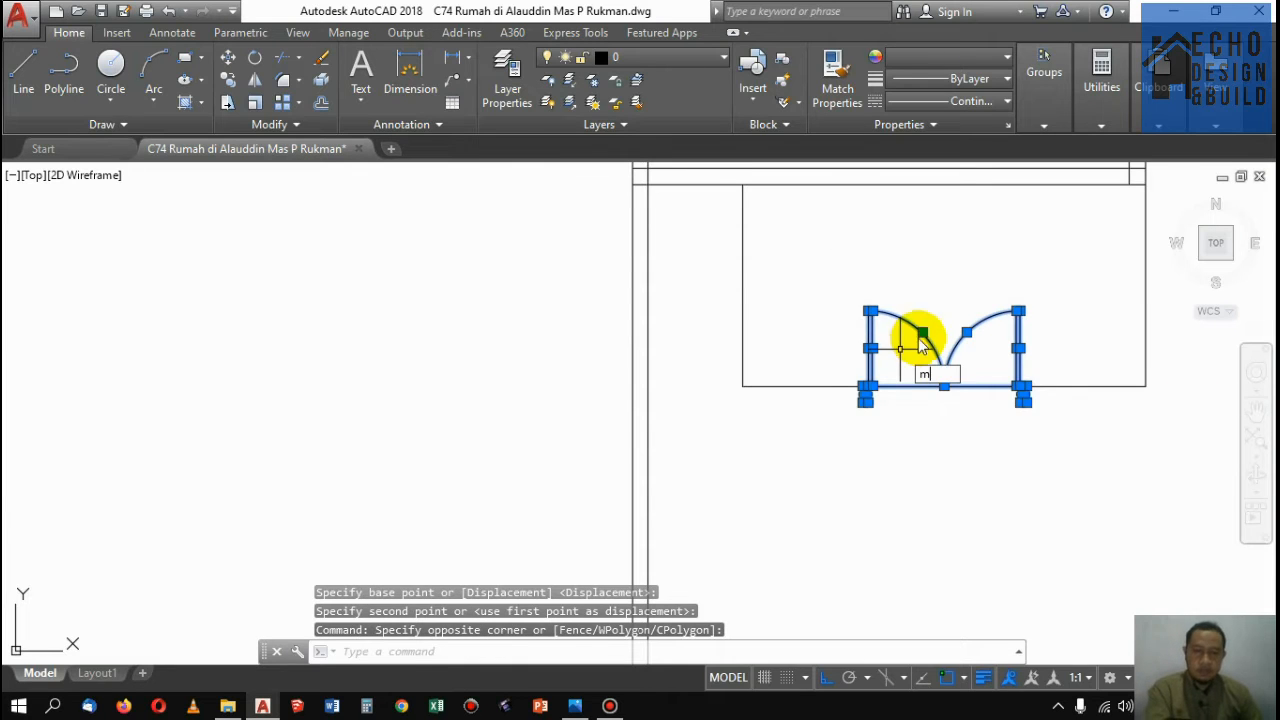
{"action": "key", "text": "Return"}
{"action": "left_click", "coordinate": [943, 385]}
{"action": "scroll", "coordinate": [937, 409], "scroll_direction": "down", "scroll_amount": 6}
{"action": "scroll", "coordinate": [933, 356], "scroll_direction": "up", "scroll_amount": 6}
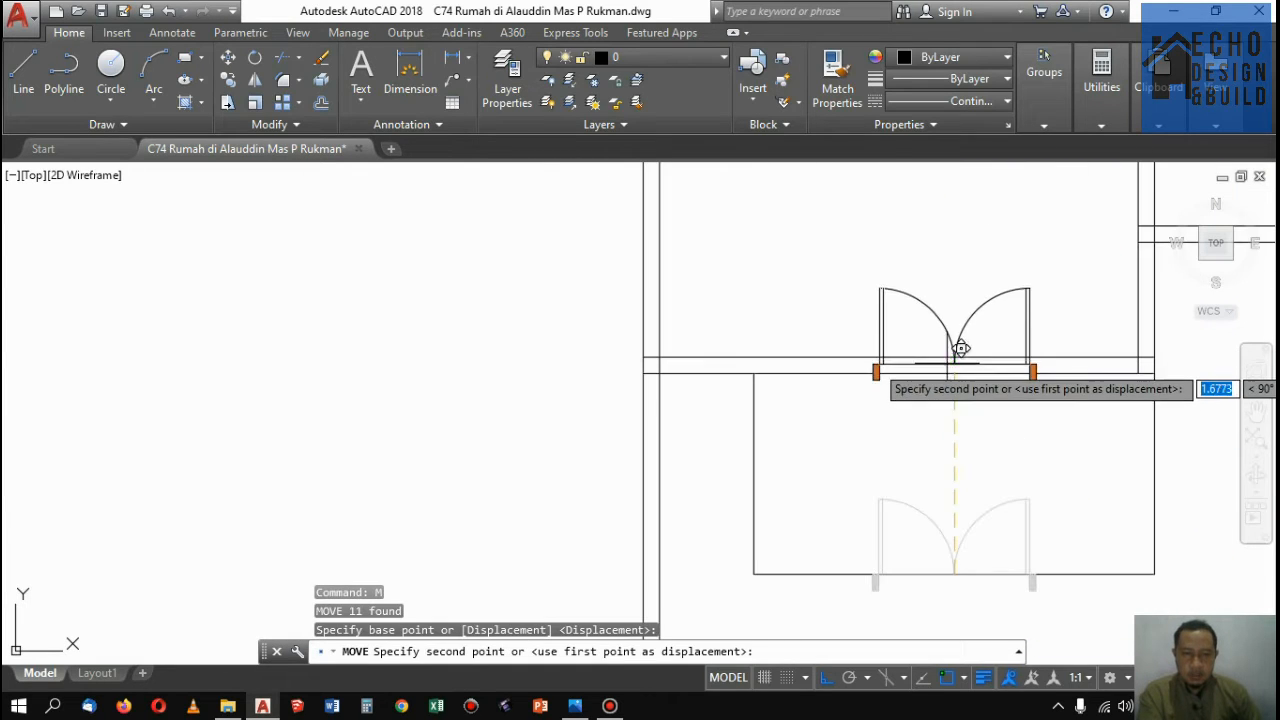
{"action": "left_click", "coordinate": [962, 345]}
Copy the double door's right hatched jamb 0.55 to the right along the front wall
{"action": "scroll", "coordinate": [929, 350], "scroll_direction": "down", "scroll_amount": 4}
{"action": "scroll", "coordinate": [920, 394], "scroll_direction": "up", "scroll_amount": 8}
{"action": "left_click", "coordinate": [884, 370]}
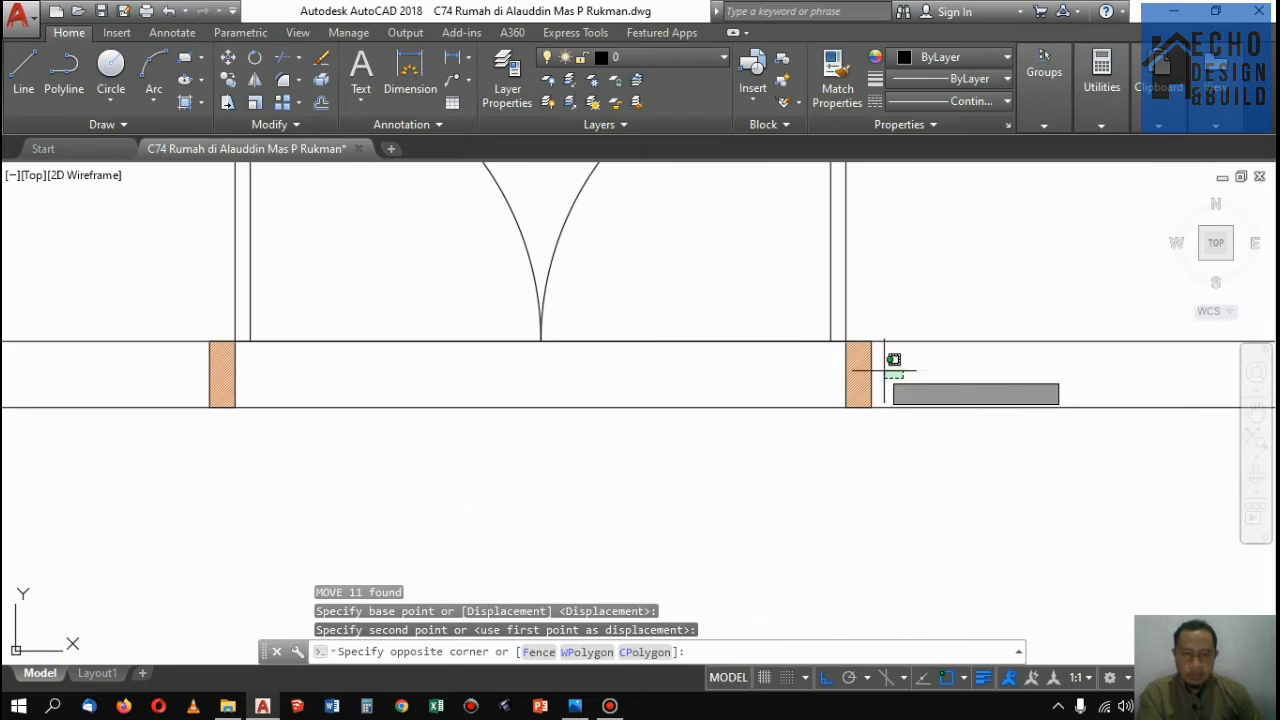
{"action": "left_click", "coordinate": [850, 372]}
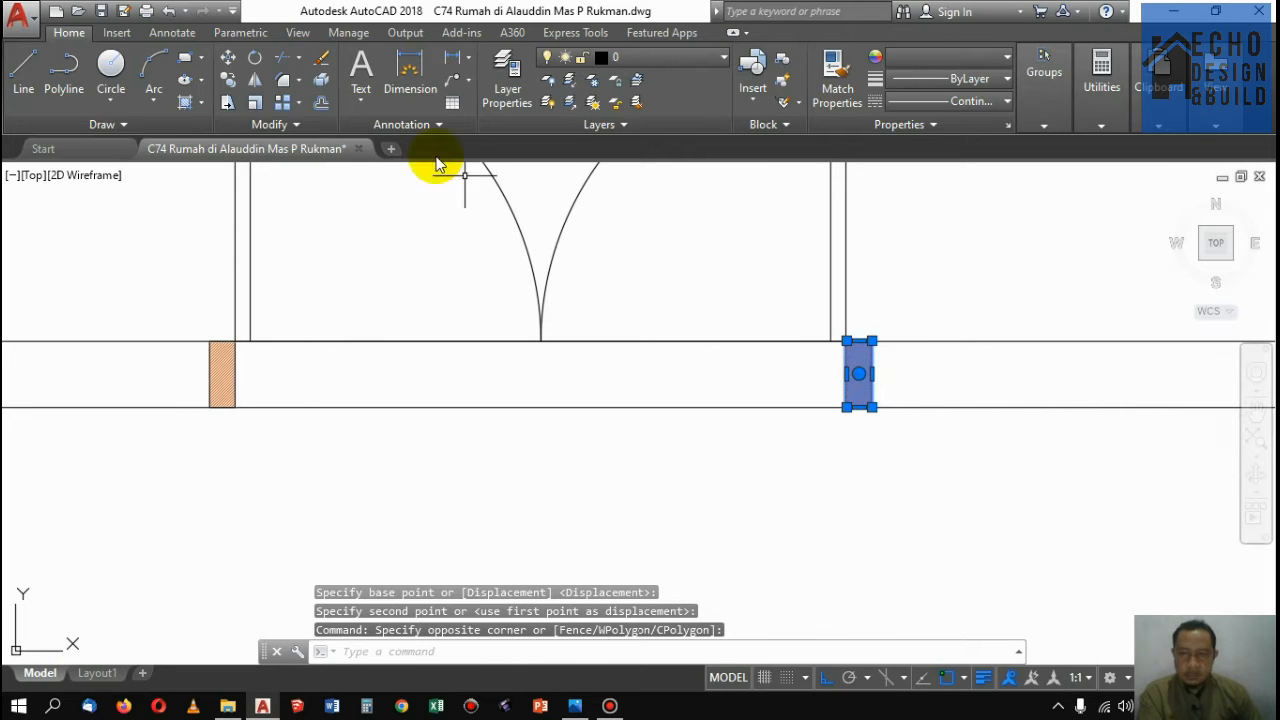
{"action": "left_click", "coordinate": [228, 82]}
{"action": "scroll", "coordinate": [714, 428], "scroll_direction": "down", "scroll_amount": 6}
{"action": "scroll", "coordinate": [737, 380], "scroll_direction": "up", "scroll_amount": 5}
{"action": "left_click", "coordinate": [732, 395]}
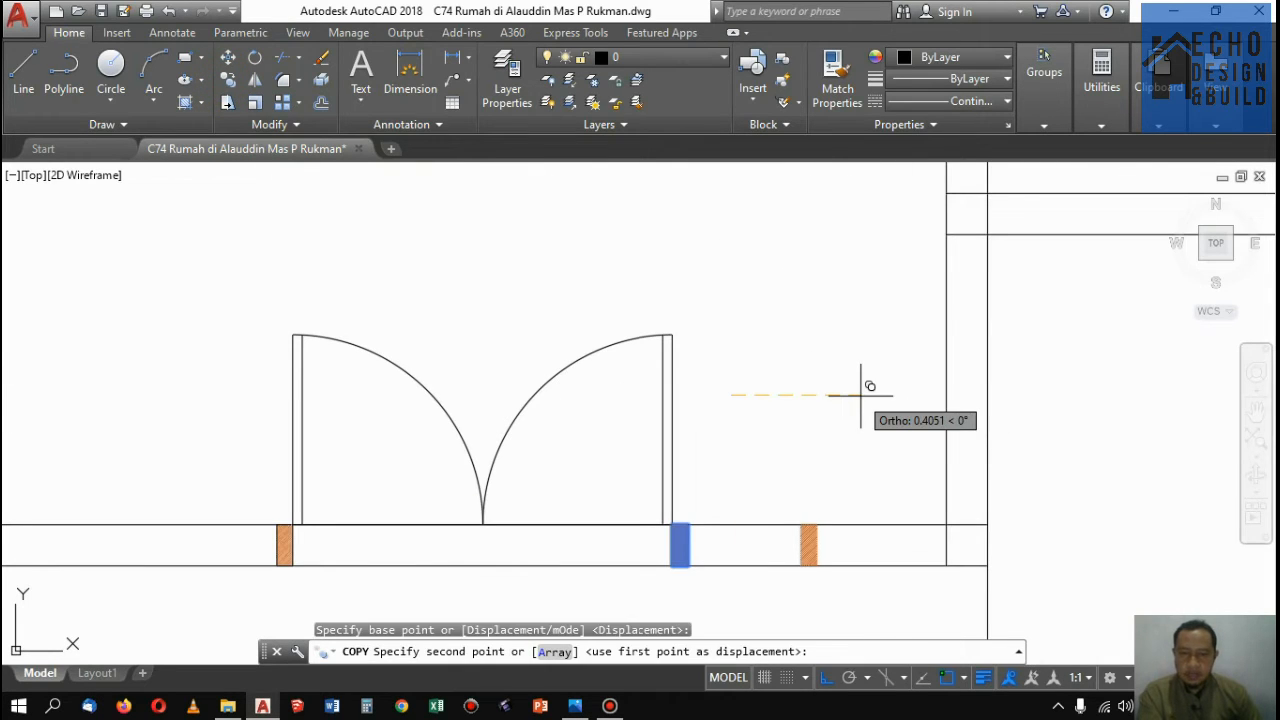
{"action": "scroll", "coordinate": [861, 395], "scroll_direction": "down", "scroll_amount": 4}
{"action": "scroll", "coordinate": [869, 374], "scroll_direction": "up", "scroll_amount": 4}
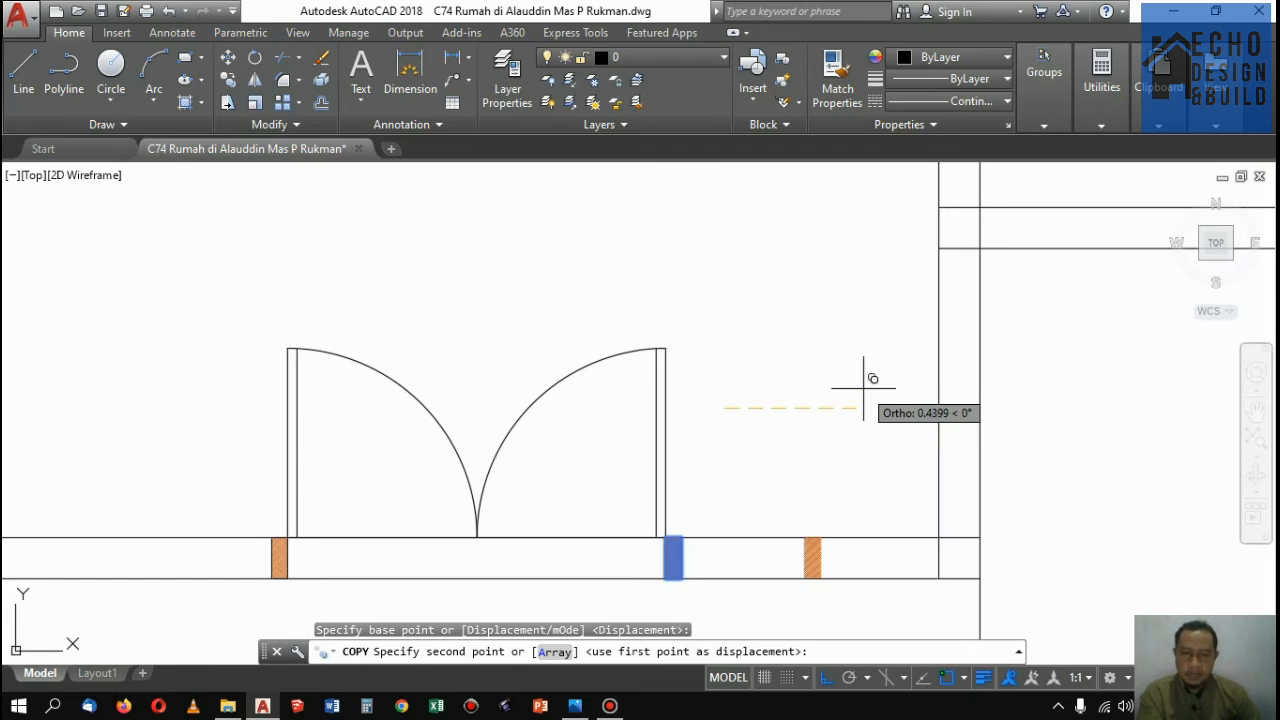
{"action": "scroll", "coordinate": [866, 382], "scroll_direction": "down", "scroll_amount": 4}
{"action": "scroll", "coordinate": [869, 371], "scroll_direction": "up", "scroll_amount": 4}
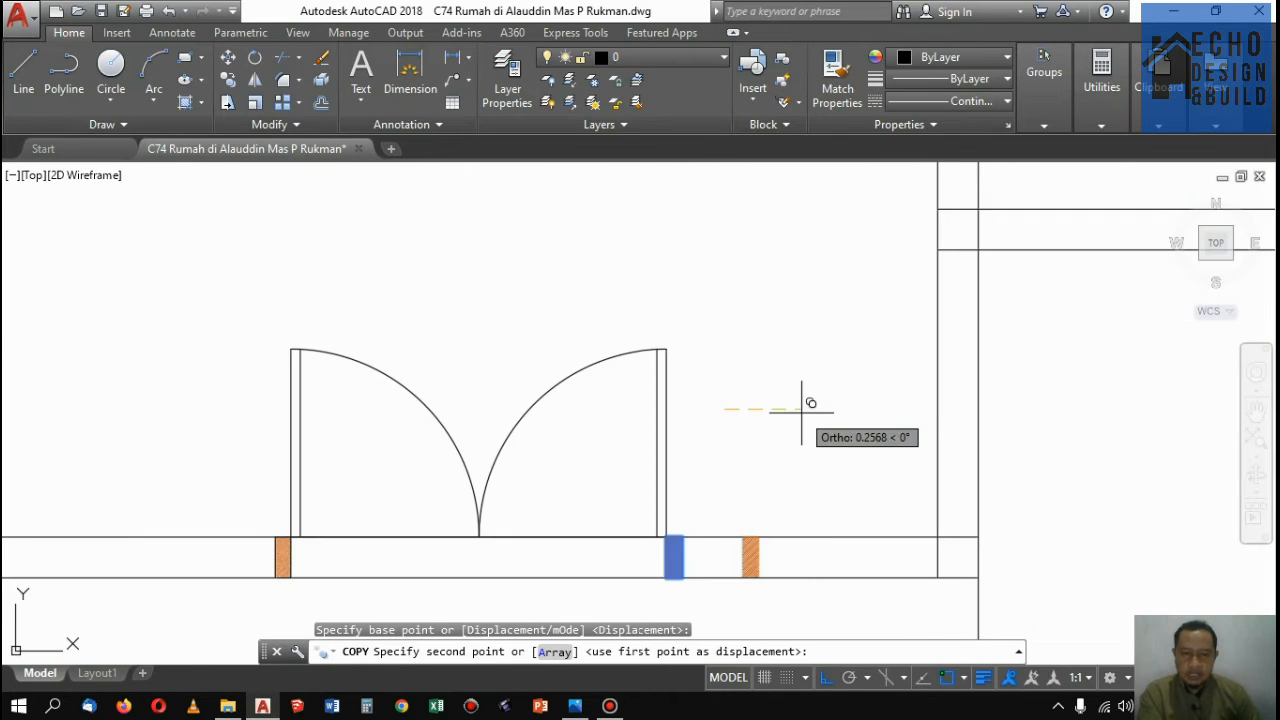
{"action": "scroll", "coordinate": [810, 407], "scroll_direction": "down", "scroll_amount": 6}
{"action": "scroll", "coordinate": [829, 429], "scroll_direction": "up", "scroll_amount": 5}
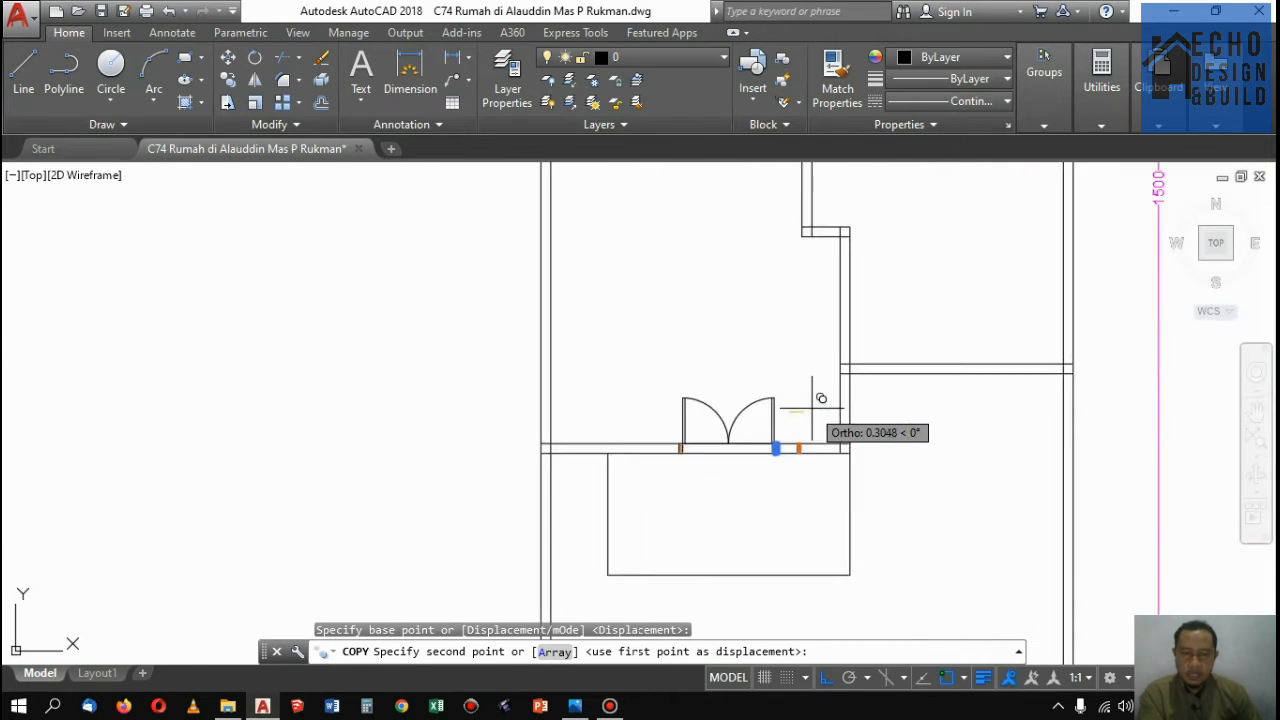
{"action": "scroll", "coordinate": [849, 398], "scroll_direction": "down", "scroll_amount": 5}
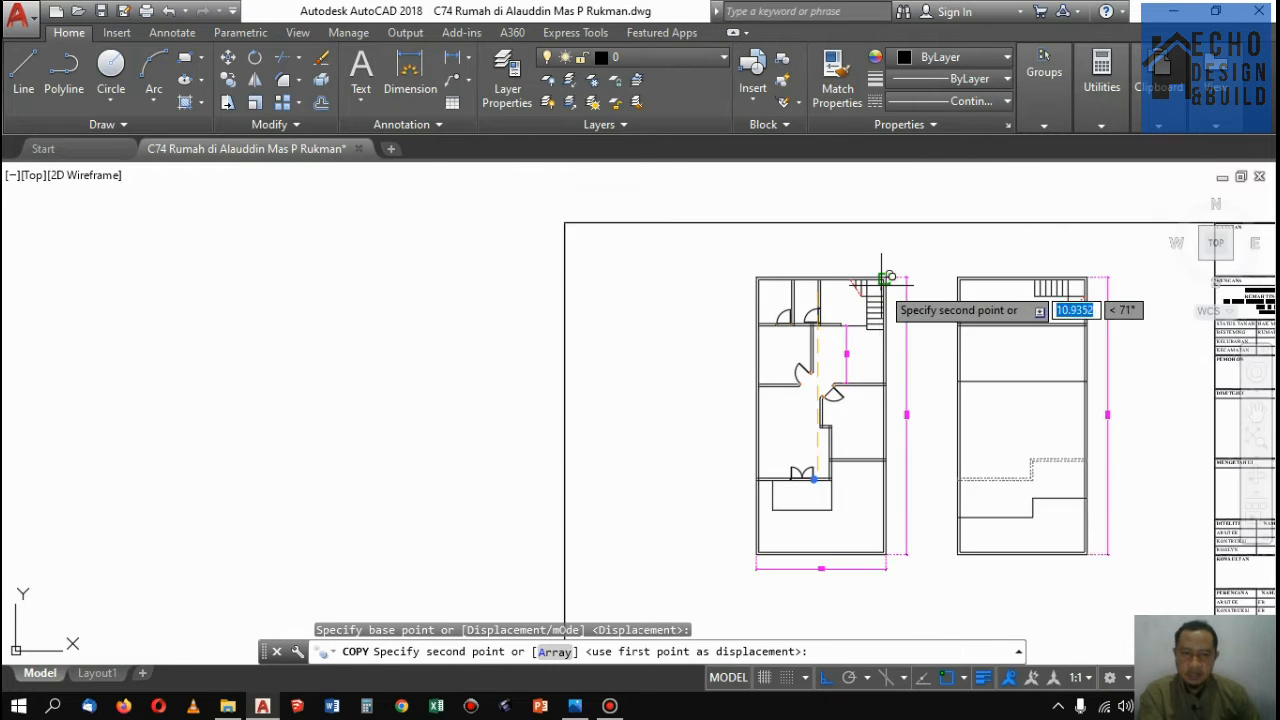
{"action": "scroll", "coordinate": [752, 559], "scroll_direction": "up", "scroll_amount": 5}
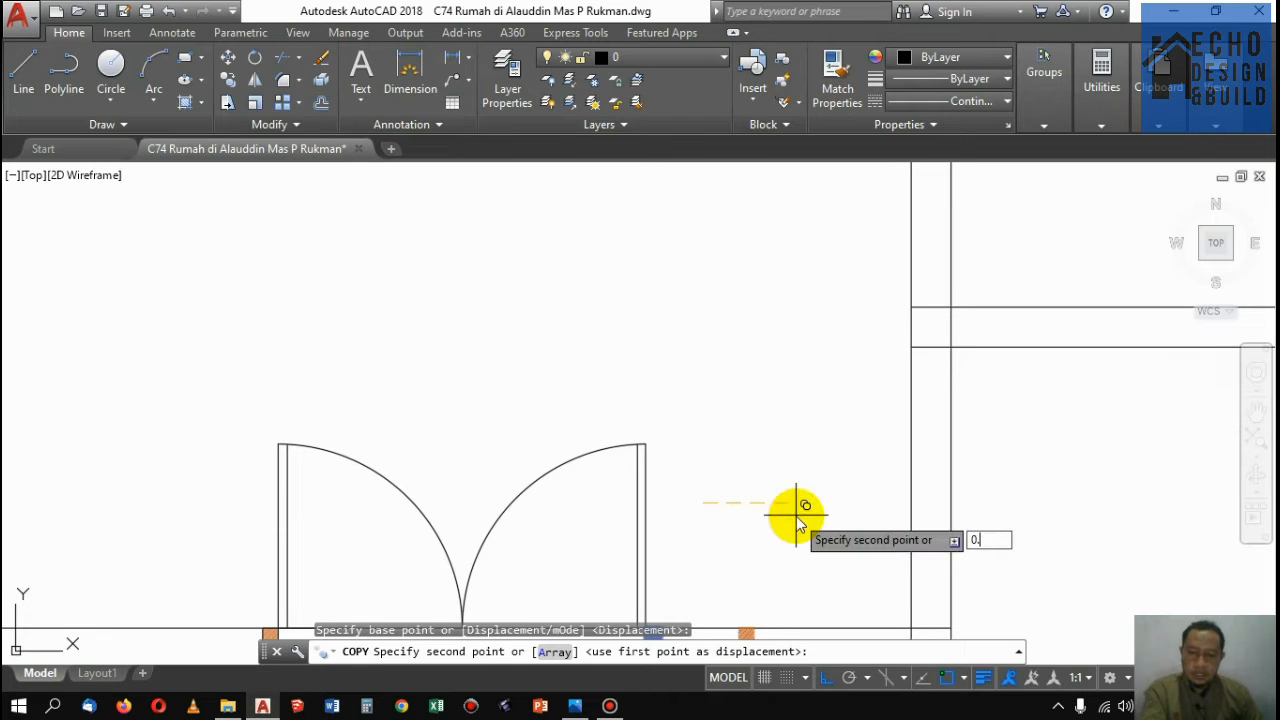
{"action": "key", "text": "Return"}
{"action": "scroll", "coordinate": [826, 437], "scroll_direction": "down", "scroll_amount": 5}
{"action": "scroll", "coordinate": [829, 423], "scroll_direction": "up", "scroll_amount": 6}
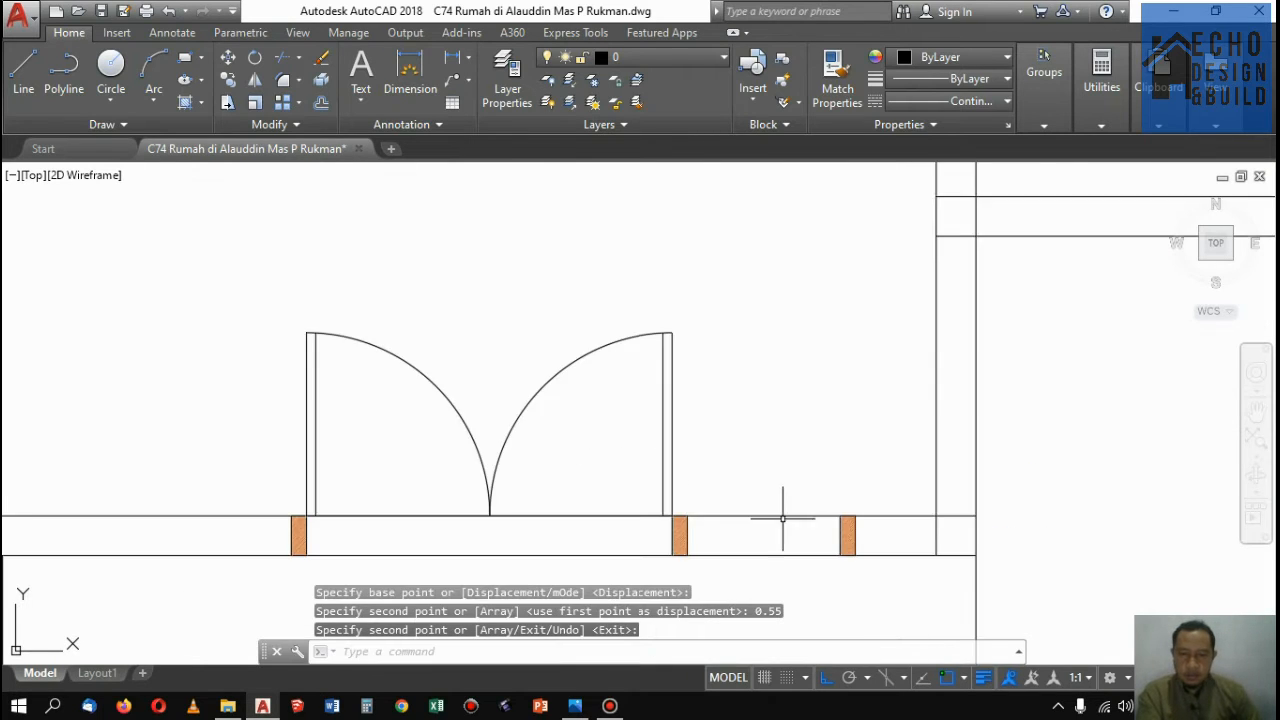
Draw a line along the wall's outer face between the lower inner corners of the door jamb and the copied jamb
{"action": "scroll", "coordinate": [786, 514], "scroll_direction": "down", "scroll_amount": 2}
{"action": "type", "text": "l"}
{"action": "key", "text": "Return"}
{"action": "scroll", "coordinate": [792, 463], "scroll_direction": "up", "scroll_amount": 6}
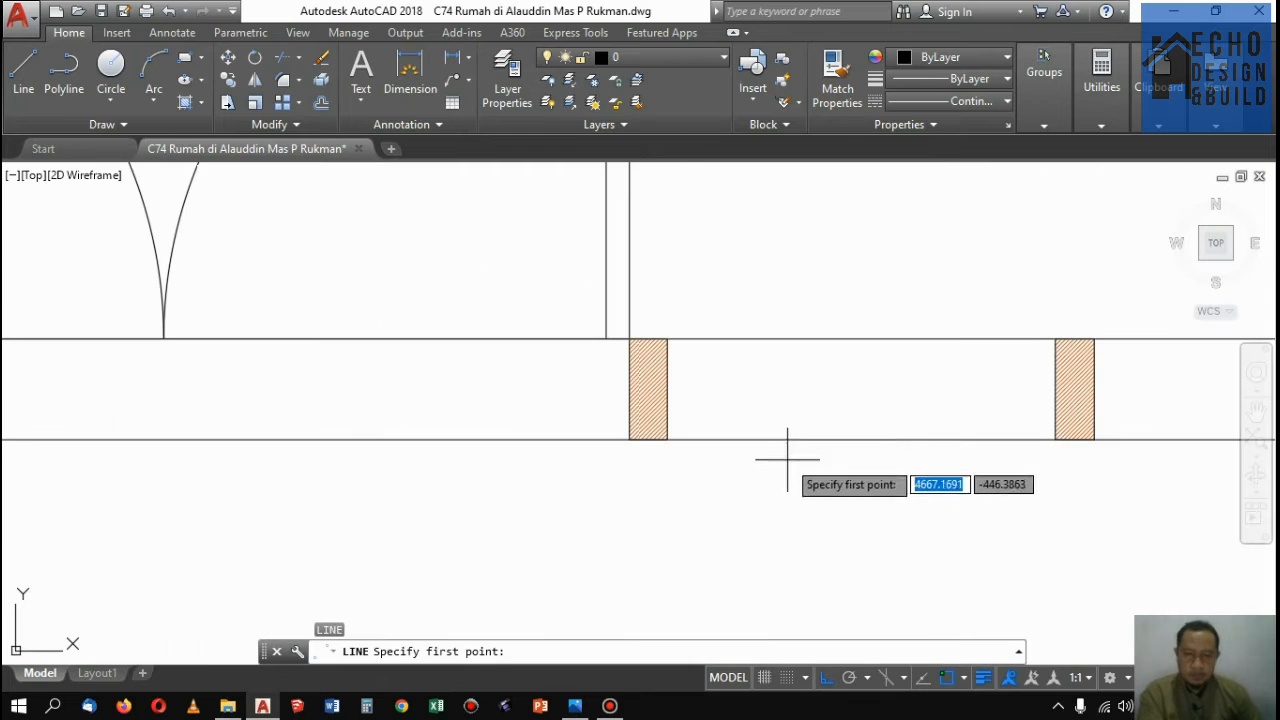
{"action": "left_click", "coordinate": [667, 439]}
{"action": "left_click", "coordinate": [1055, 439]}
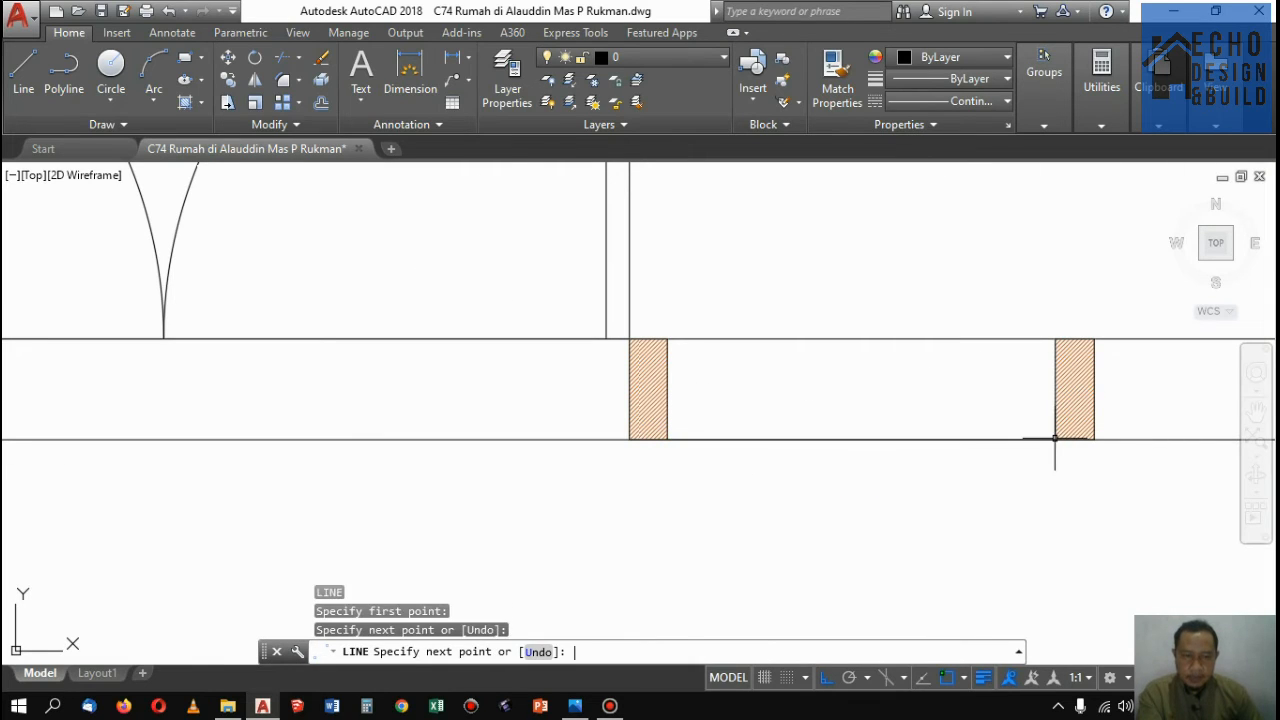
{"action": "right_click", "coordinate": [957, 390]}
Offset the line between the two jambs inward at 0.015 spacing to form the window pane lines
{"action": "type", "text": "o"}
{"action": "key", "text": "Return"}
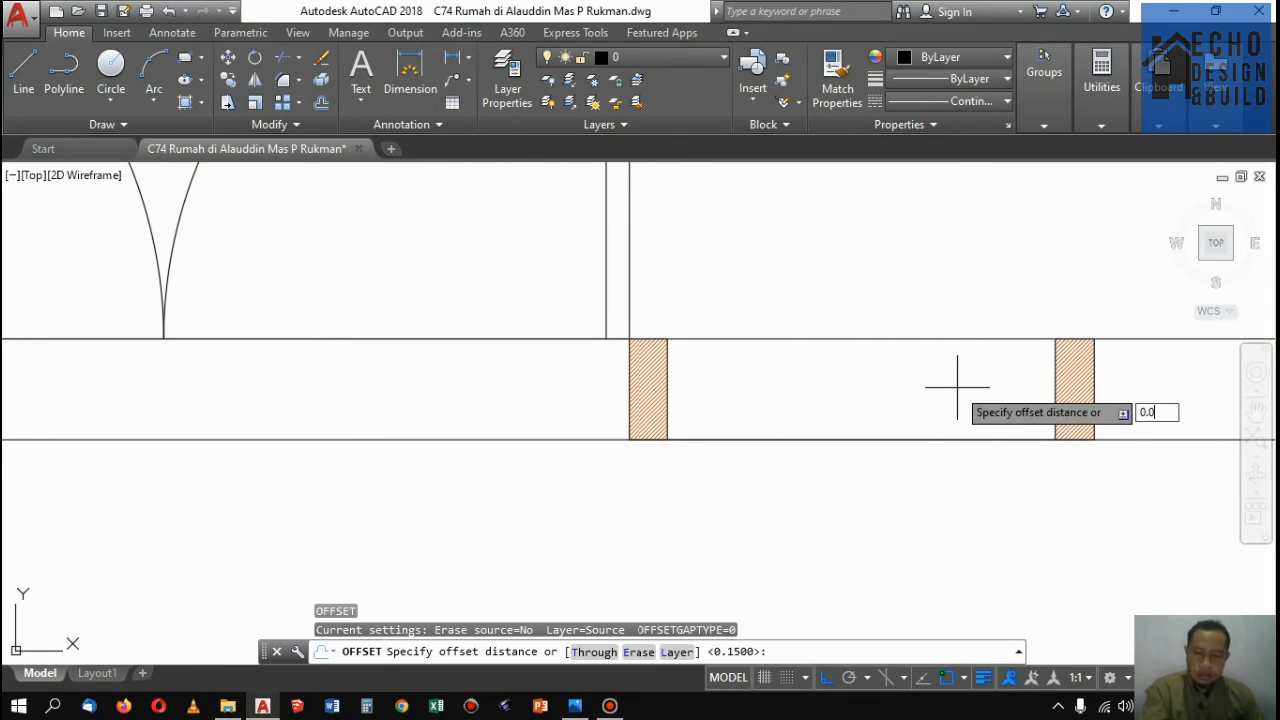
{"action": "type", "text": "0.015"}
{"action": "key", "text": "Return"}
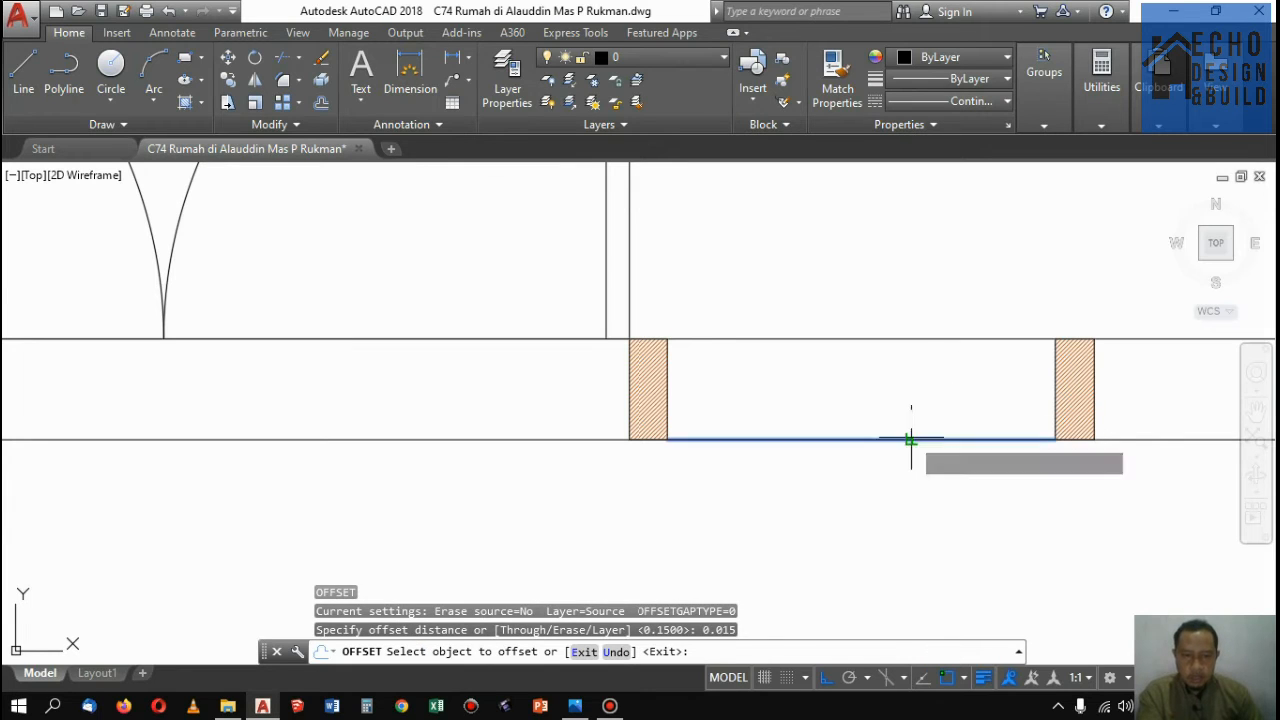
{"action": "left_click", "coordinate": [910, 439]}
{"action": "left_click", "coordinate": [907, 416]}
{"action": "key", "text": "Return"}
{"action": "scroll", "coordinate": [911, 395], "scroll_direction": "down", "scroll_amount": 5}
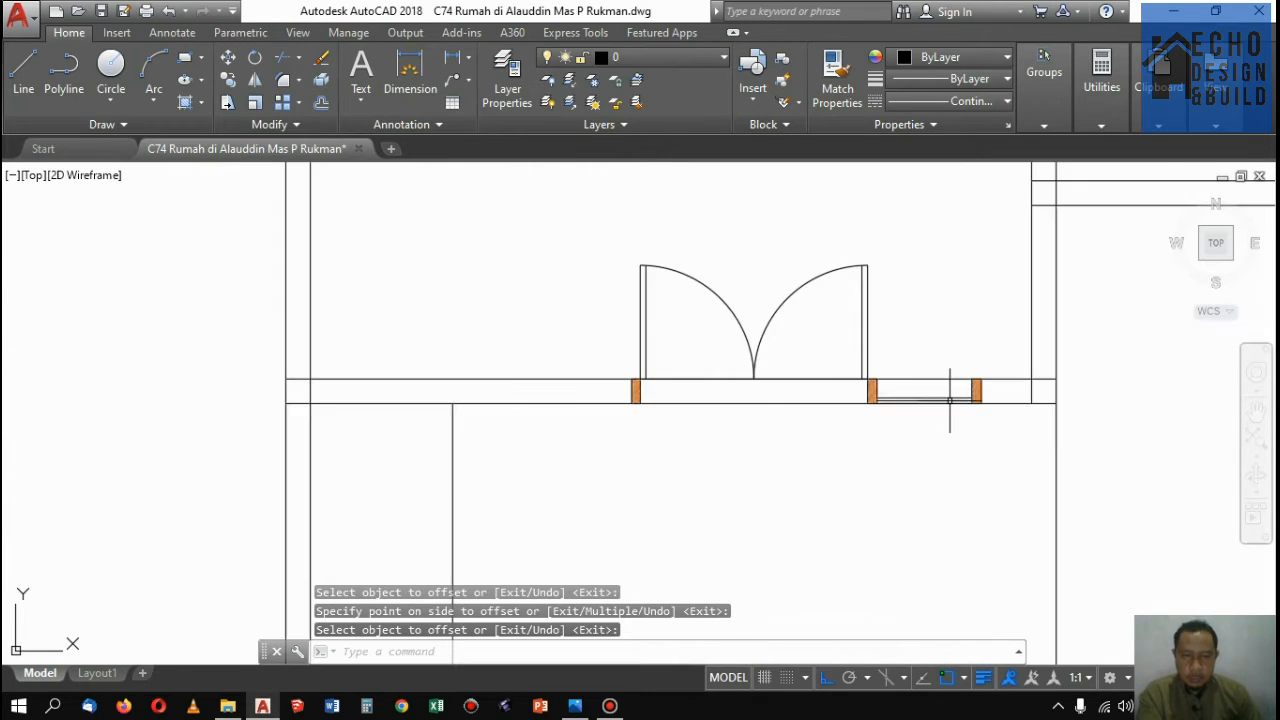
Mirror the window lines and outer jamb to the door's other side about its vertical centre line, keeping the source objects
{"action": "scroll", "coordinate": [949, 400], "scroll_direction": "up", "scroll_amount": 3}
{"action": "left_click", "coordinate": [804, 339]}
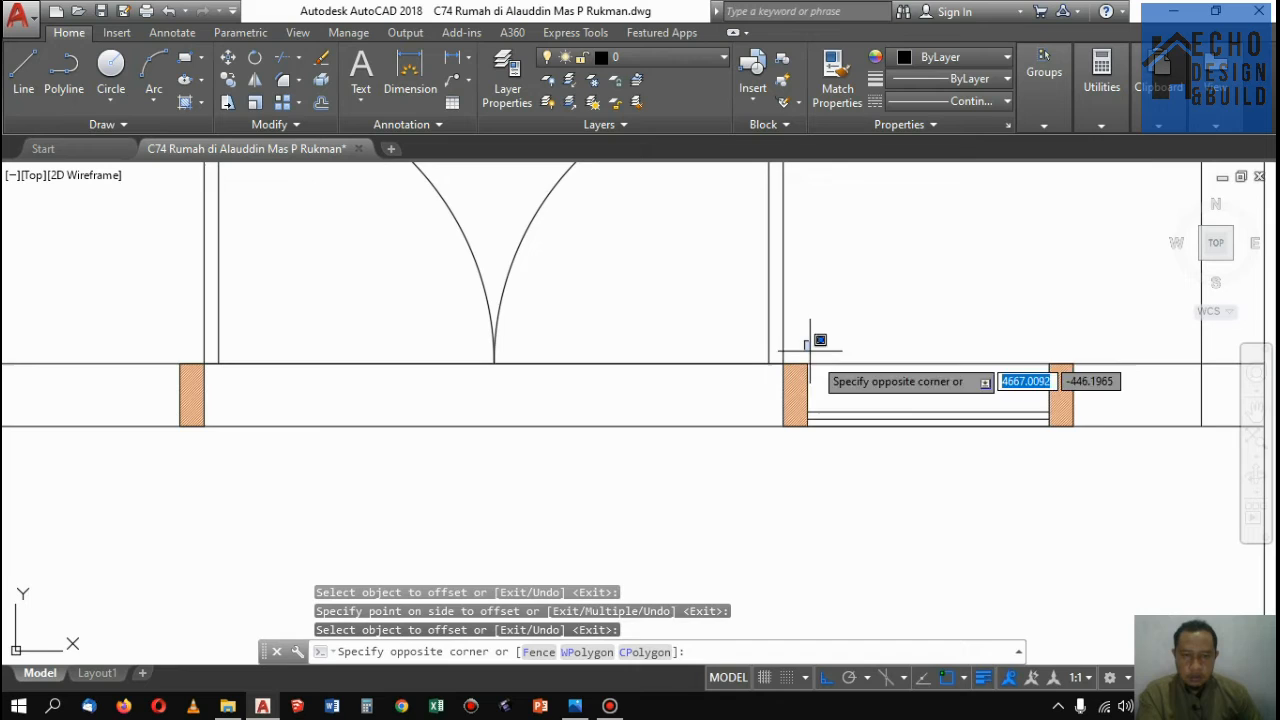
{"action": "left_click", "coordinate": [1131, 487]}
{"action": "scroll", "coordinate": [1070, 465], "scroll_direction": "down", "scroll_amount": 3}
{"action": "middle_click_drag", "start_coordinate": [676, 389], "coordinate": [917, 442]}
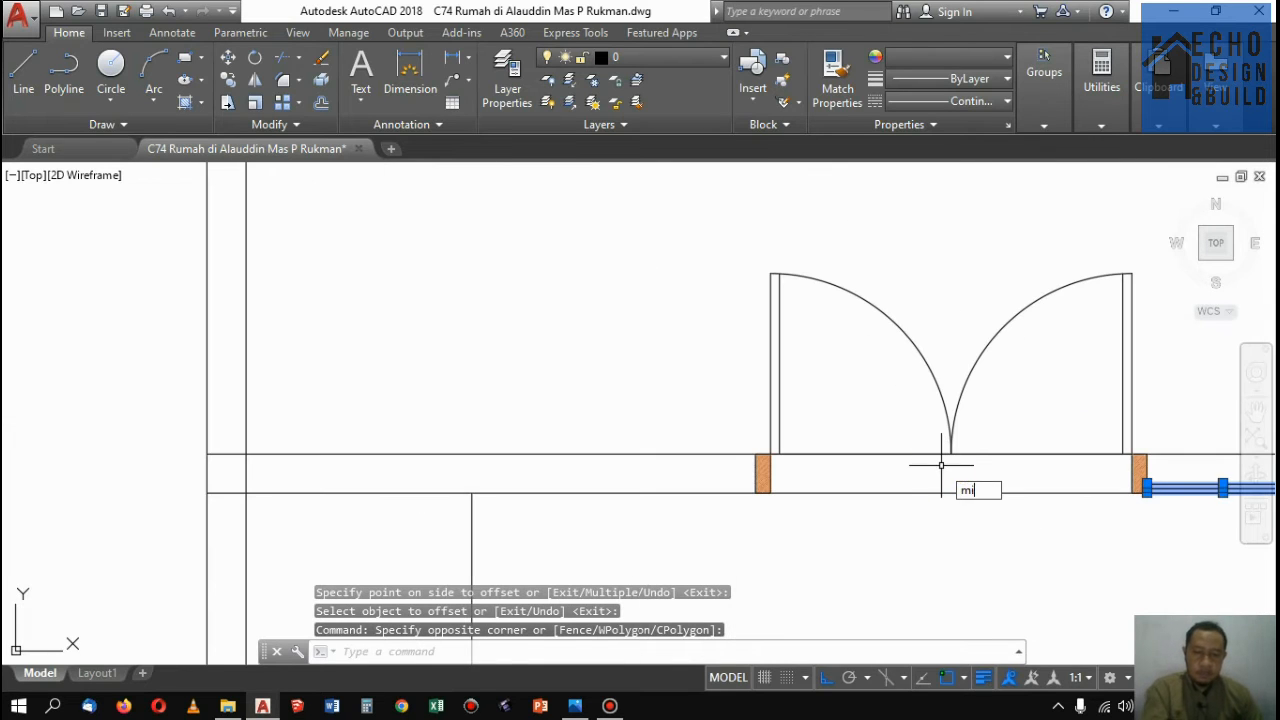
{"action": "type", "text": "mi"}
{"action": "key", "text": "Return"}
{"action": "left_click", "coordinate": [950, 453]}
{"action": "left_click", "coordinate": [952, 492]}
{"action": "key", "text": "Return"}
{"action": "scroll", "coordinate": [940, 457], "scroll_direction": "down", "scroll_amount": 2}
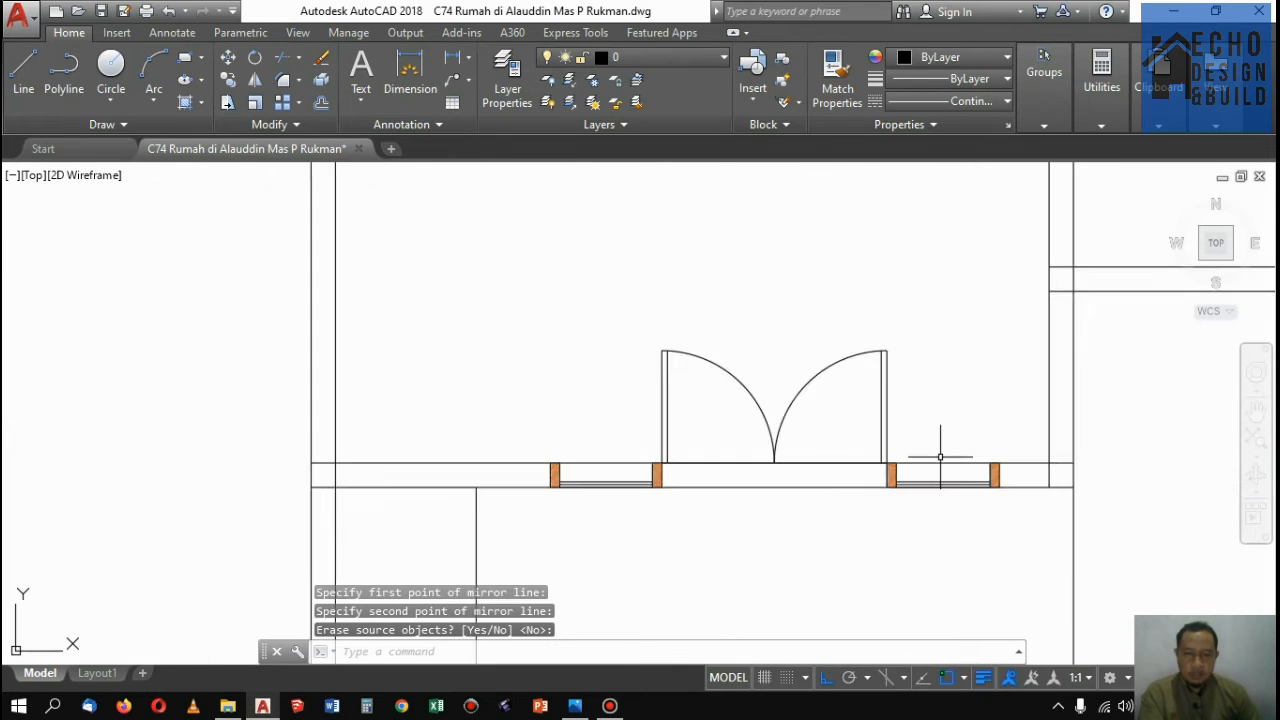
Copy the right window with both jambs by its lower left corner to the midpoint of the right room's front wall
{"action": "scroll", "coordinate": [930, 445], "scroll_direction": "down", "scroll_amount": 3}
{"action": "scroll", "coordinate": [846, 514], "scroll_direction": "up", "scroll_amount": 6}
{"action": "left_click", "coordinate": [682, 429]}
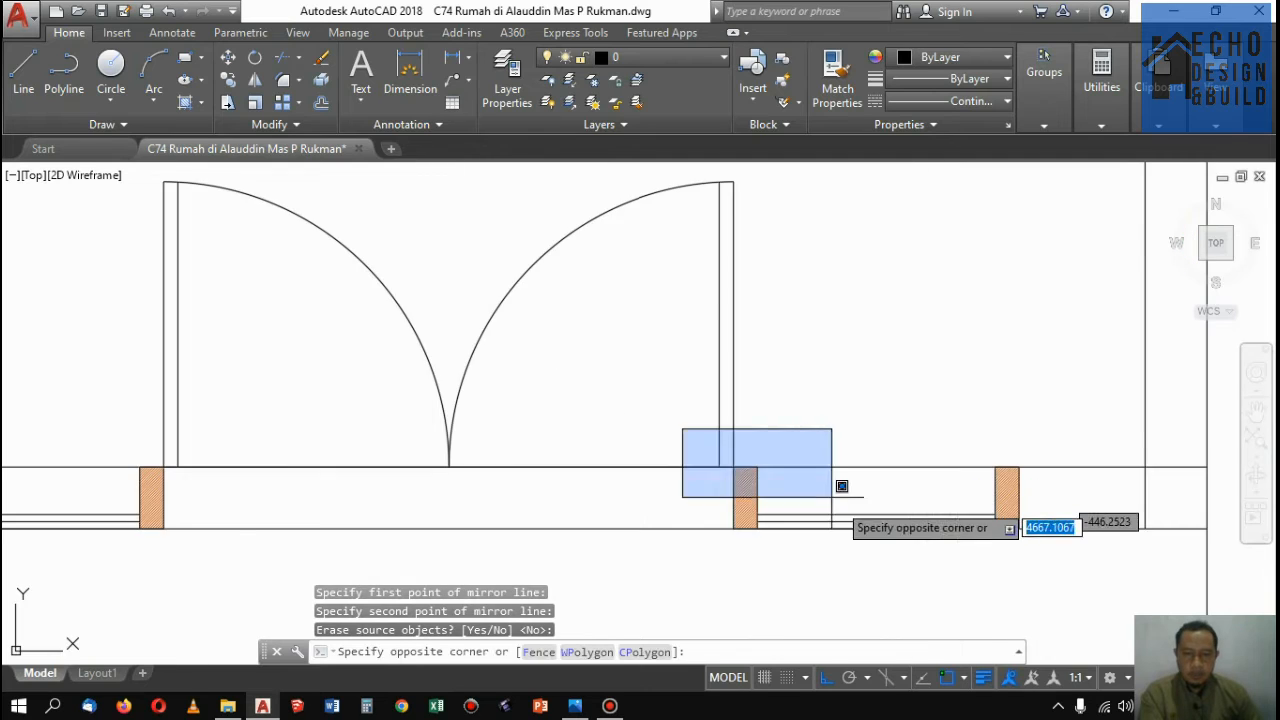
{"action": "scroll", "coordinate": [842, 486], "scroll_direction": "down", "scroll_amount": 4}
{"action": "left_click", "coordinate": [965, 545]}
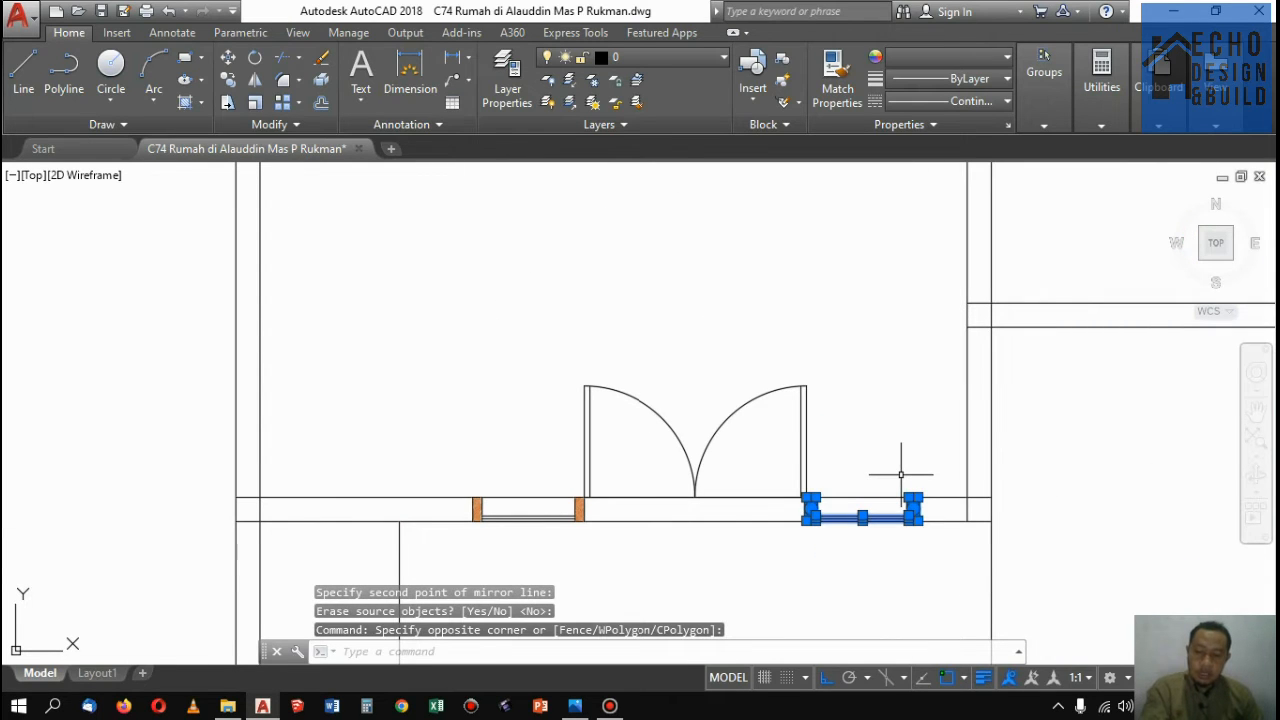
{"action": "type", "text": "co"}
{"action": "key", "text": "Return"}
{"action": "scroll", "coordinate": [810, 510], "scroll_direction": "up", "scroll_amount": 5}
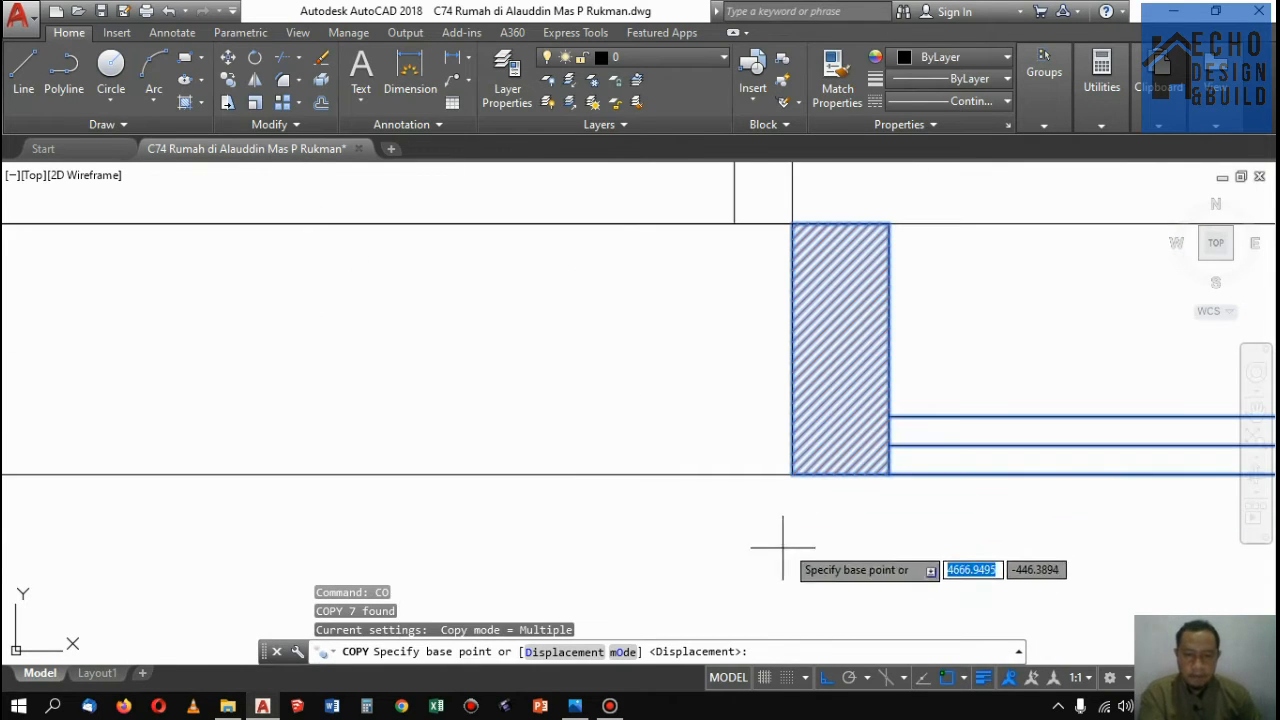
{"action": "left_click", "coordinate": [794, 471]}
{"action": "scroll", "coordinate": [742, 491], "scroll_direction": "down", "scroll_amount": 2}
{"action": "scroll", "coordinate": [834, 486], "scroll_direction": "down", "scroll_amount": 5}
{"action": "scroll", "coordinate": [874, 414], "scroll_direction": "up", "scroll_amount": 3}
{"action": "left_click", "coordinate": [874, 406]}
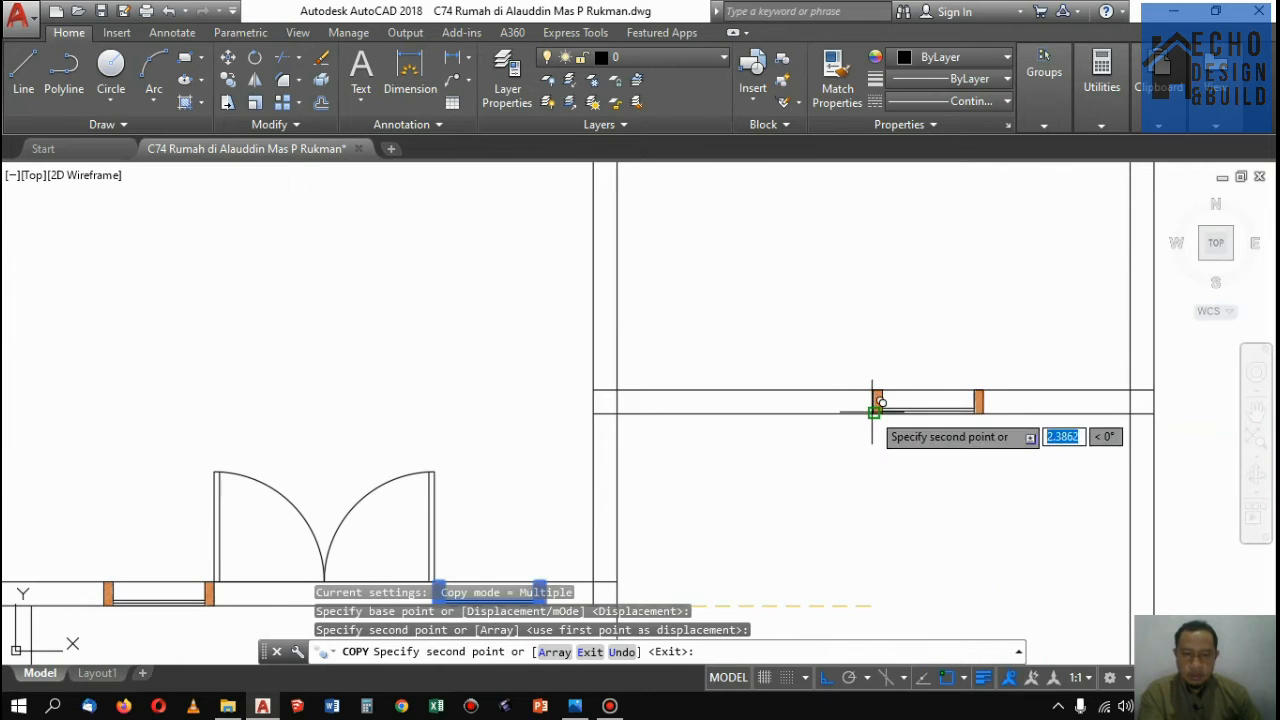
{"action": "scroll", "coordinate": [892, 458], "scroll_direction": "down", "scroll_amount": 1}
{"action": "key", "text": "Return"}
Move the copied window left by half a jamb width so its left jamb is centred on the wall's midpoint
{"action": "scroll", "coordinate": [895, 440], "scroll_direction": "up", "scroll_amount": 3}
{"action": "left_click", "coordinate": [826, 391]}
{"action": "left_click", "coordinate": [998, 475]}
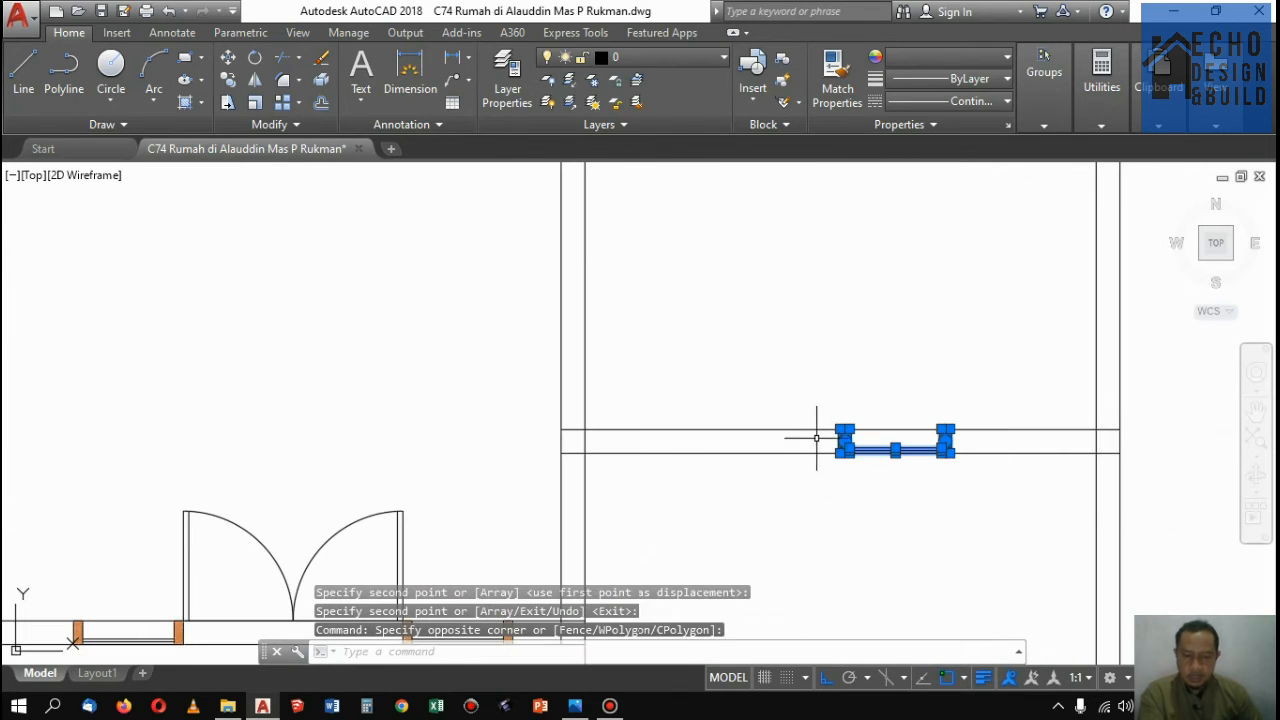
{"action": "key", "text": "Return"}
{"action": "scroll", "coordinate": [830, 455], "scroll_direction": "up", "scroll_amount": 8}
{"action": "left_click", "coordinate": [984, 392]}
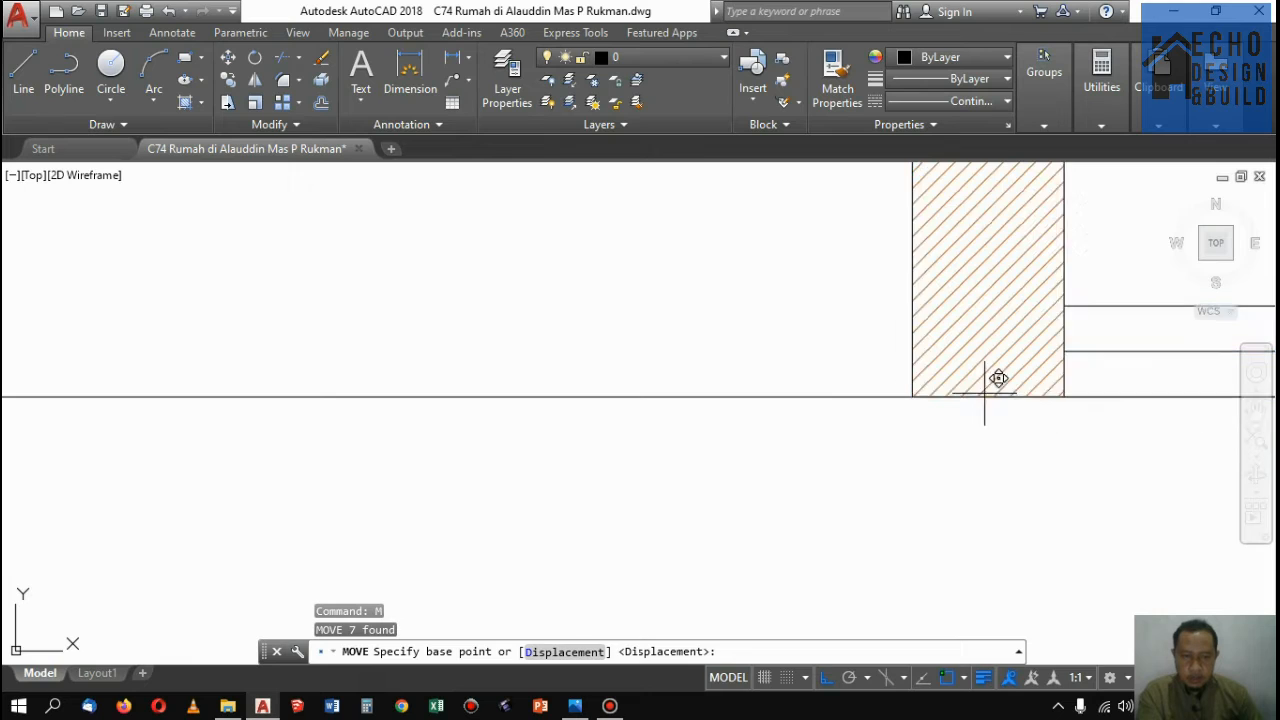
{"action": "left_click", "coordinate": [918, 391]}
{"action": "scroll", "coordinate": [920, 394], "scroll_direction": "down", "scroll_amount": 6}
Mirror the right room's window lines and right jamb about the left jamb's vertical centre line, keeping the source objects
{"action": "left_click", "coordinate": [919, 305]}
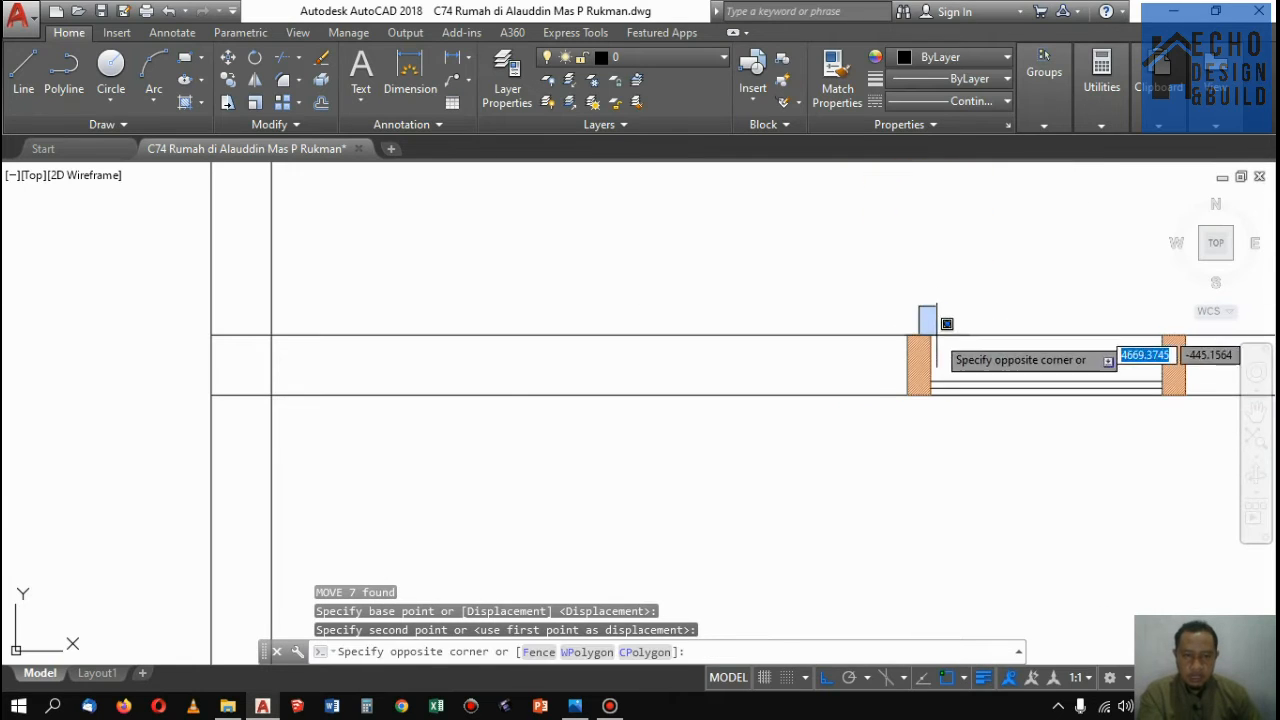
{"action": "scroll", "coordinate": [949, 351], "scroll_direction": "down", "scroll_amount": 4}
{"action": "left_click", "coordinate": [1055, 398]}
{"action": "type", "text": "mi"}
{"action": "key", "text": "Return"}
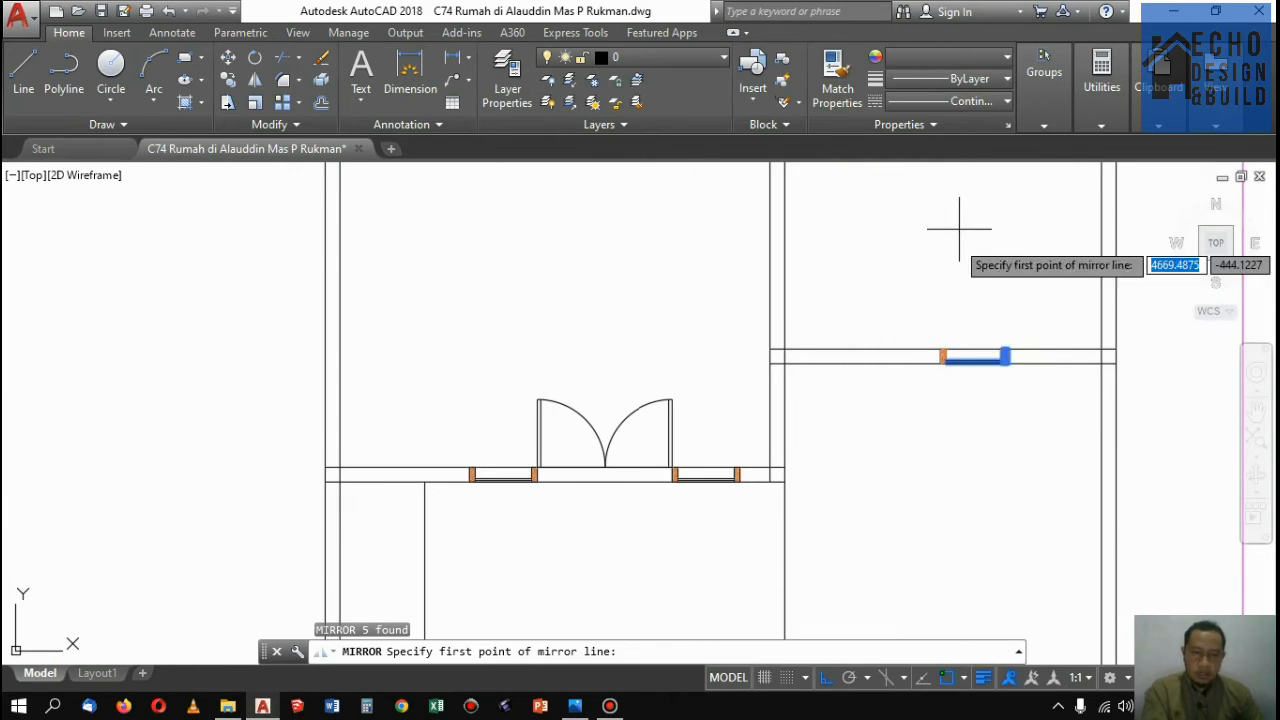
{"action": "scroll", "coordinate": [945, 362], "scroll_direction": "up", "scroll_amount": 8}
{"action": "left_click", "coordinate": [981, 270]}
{"action": "left_click", "coordinate": [969, 198]}
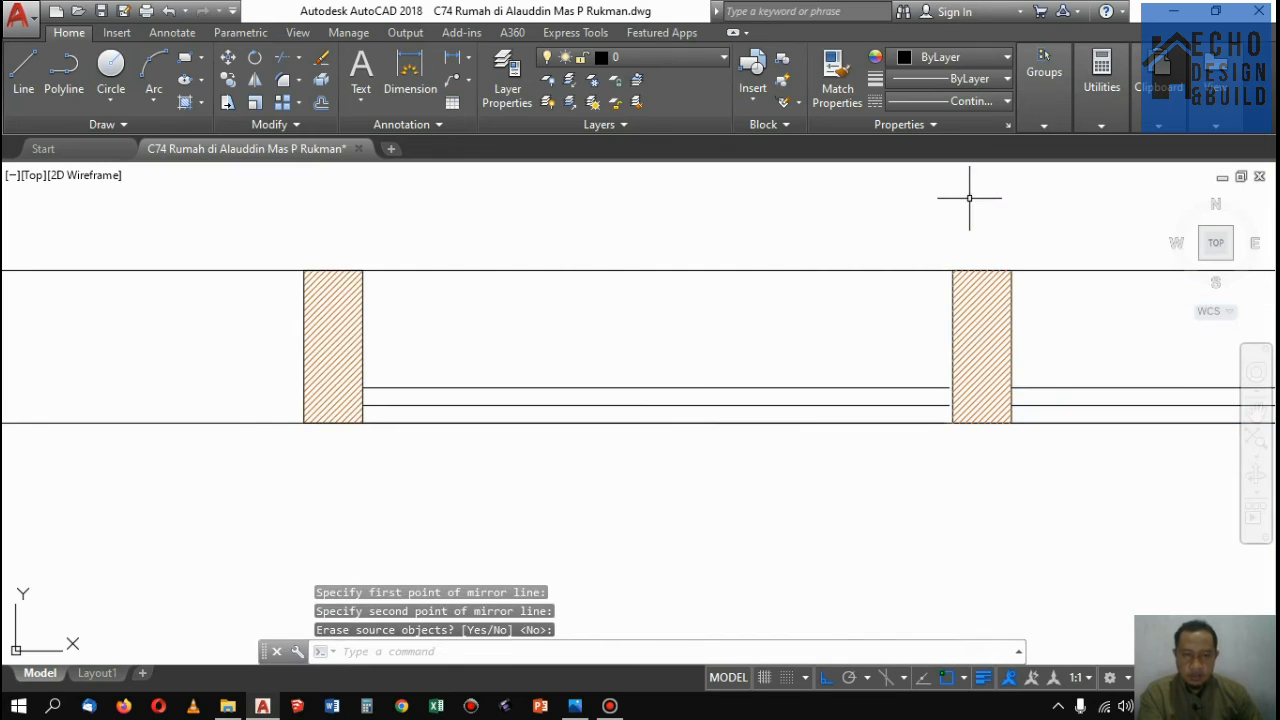
Copy the two-pane window by its middle jamb to the midpoint of the second plan's wall below the stairs
{"action": "scroll", "coordinate": [889, 337], "scroll_direction": "down", "scroll_amount": 5}
{"action": "scroll", "coordinate": [907, 305], "scroll_direction": "up", "scroll_amount": 6}
{"action": "scroll", "coordinate": [907, 305], "scroll_direction": "down", "scroll_amount": 5}
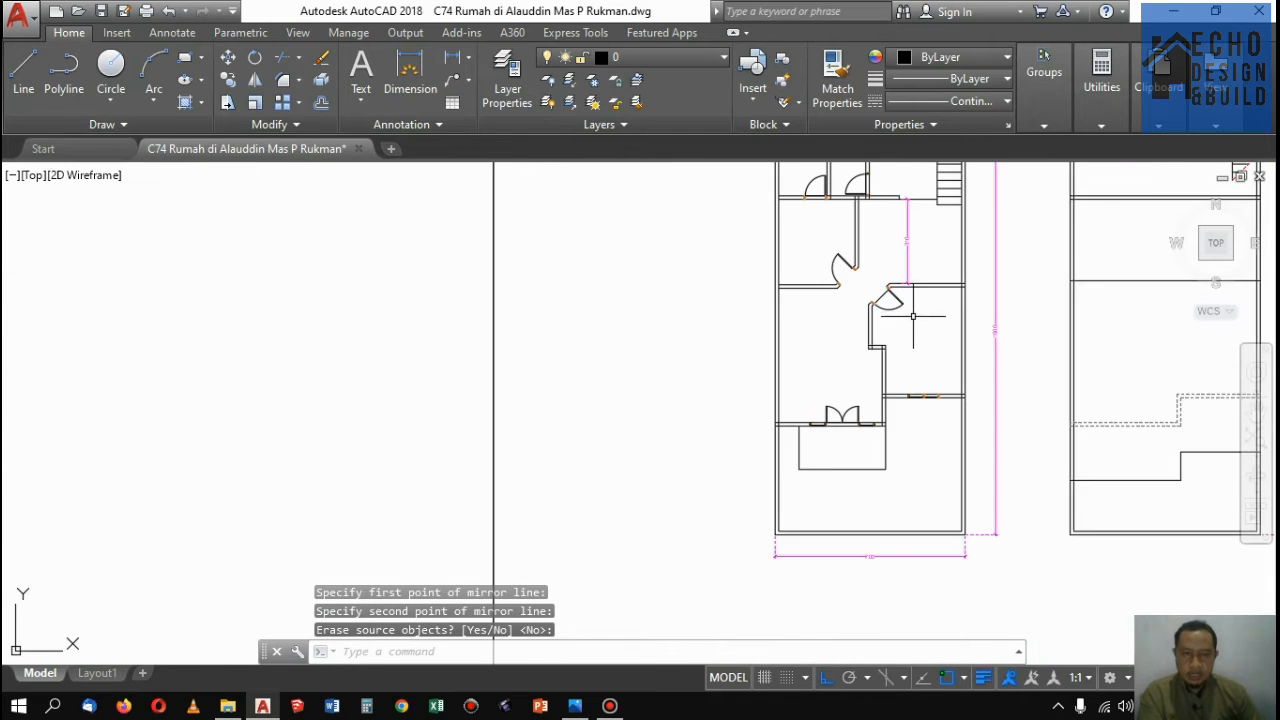
{"action": "scroll", "coordinate": [920, 300], "scroll_direction": "up", "scroll_amount": 6}
{"action": "key", "text": "Return"}
{"action": "left_click", "coordinate": [899, 297]}
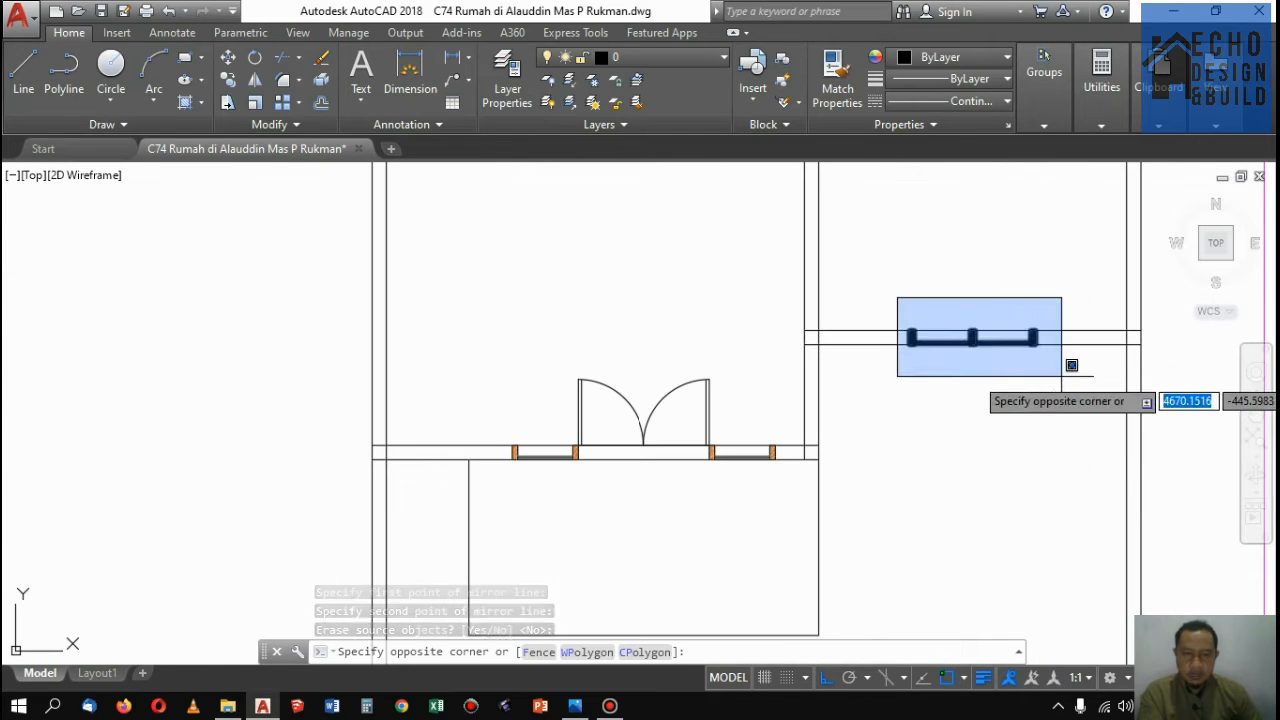
{"action": "left_click", "coordinate": [1071, 363]}
{"action": "left_click", "coordinate": [236, 76]}
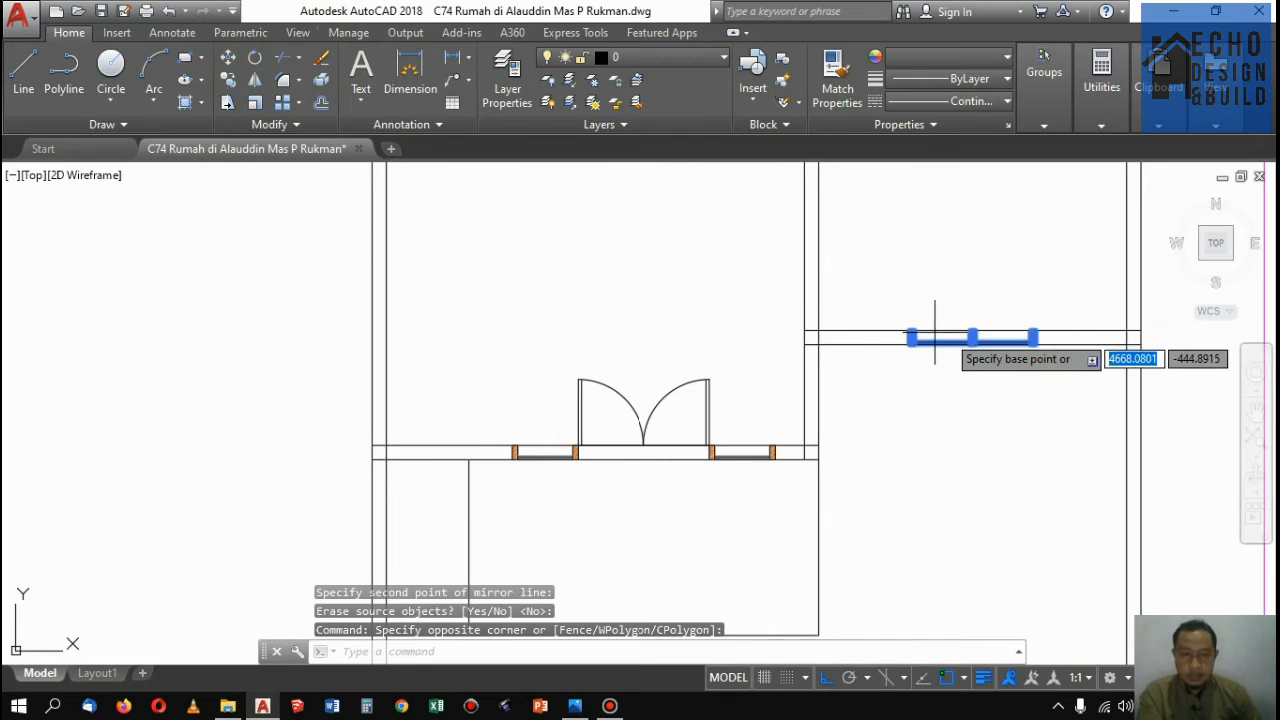
{"action": "scroll", "coordinate": [975, 335], "scroll_direction": "up", "scroll_amount": 6}
{"action": "left_click", "coordinate": [1084, 310]}
{"action": "scroll", "coordinate": [580, 310], "scroll_direction": "down", "scroll_amount": 5}
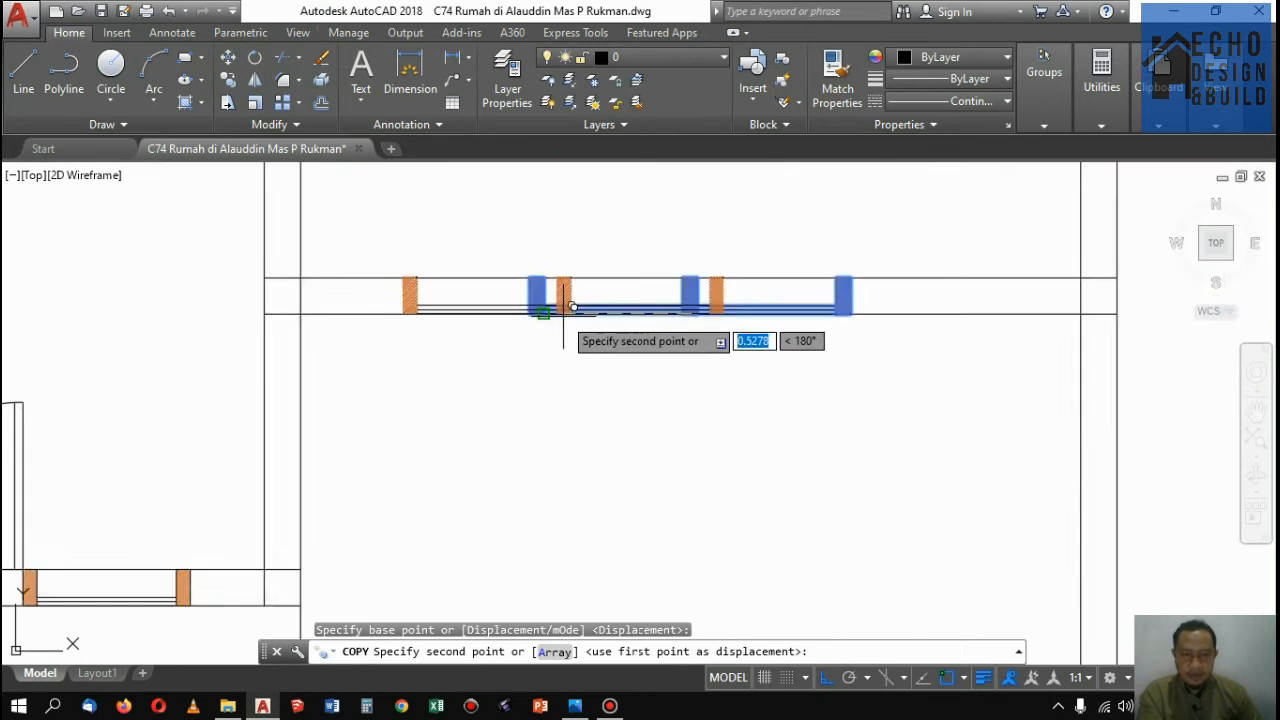
{"action": "scroll", "coordinate": [820, 225], "scroll_direction": "up", "scroll_amount": 3}
{"action": "scroll", "coordinate": [812, 245], "scroll_direction": "down", "scroll_amount": 4}
{"action": "scroll", "coordinate": [812, 245], "scroll_direction": "up", "scroll_amount": 6}
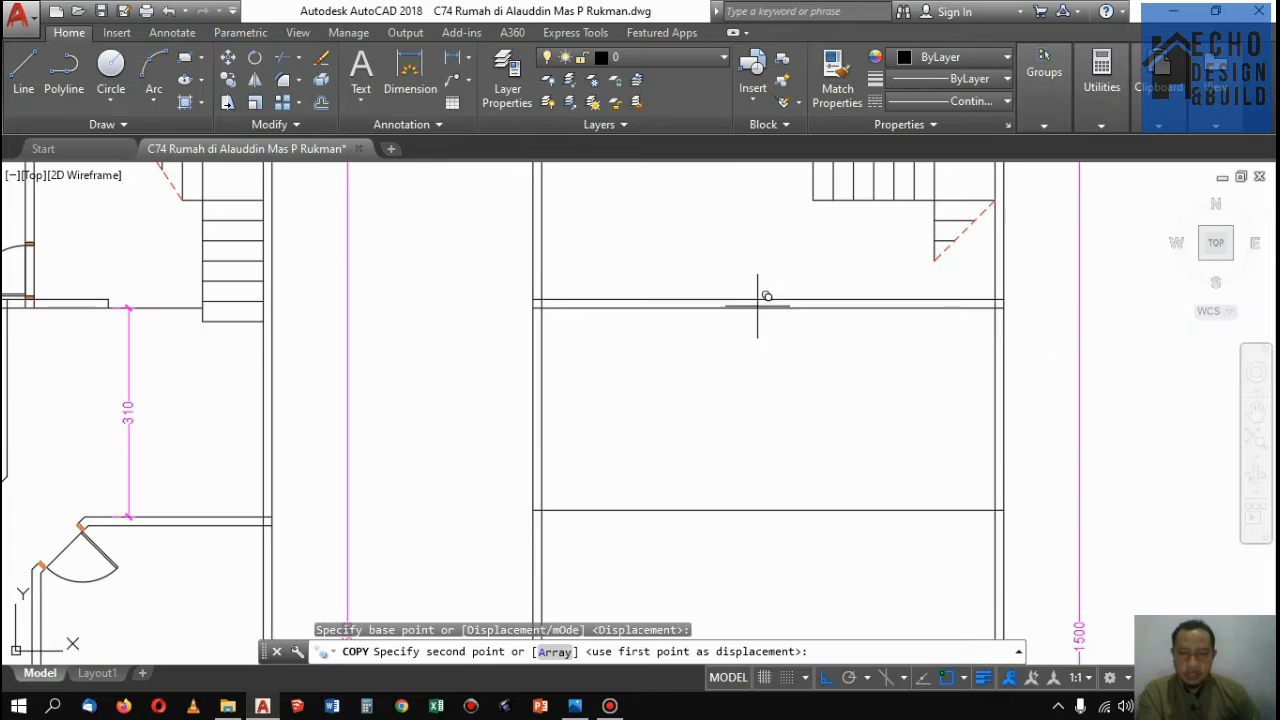
{"action": "left_click", "coordinate": [771, 300]}
{"action": "scroll", "coordinate": [836, 307], "scroll_direction": "down", "scroll_amount": 1}
{"action": "key", "text": "Return"}
{"action": "scroll", "coordinate": [836, 307], "scroll_direction": "up", "scroll_amount": 5}
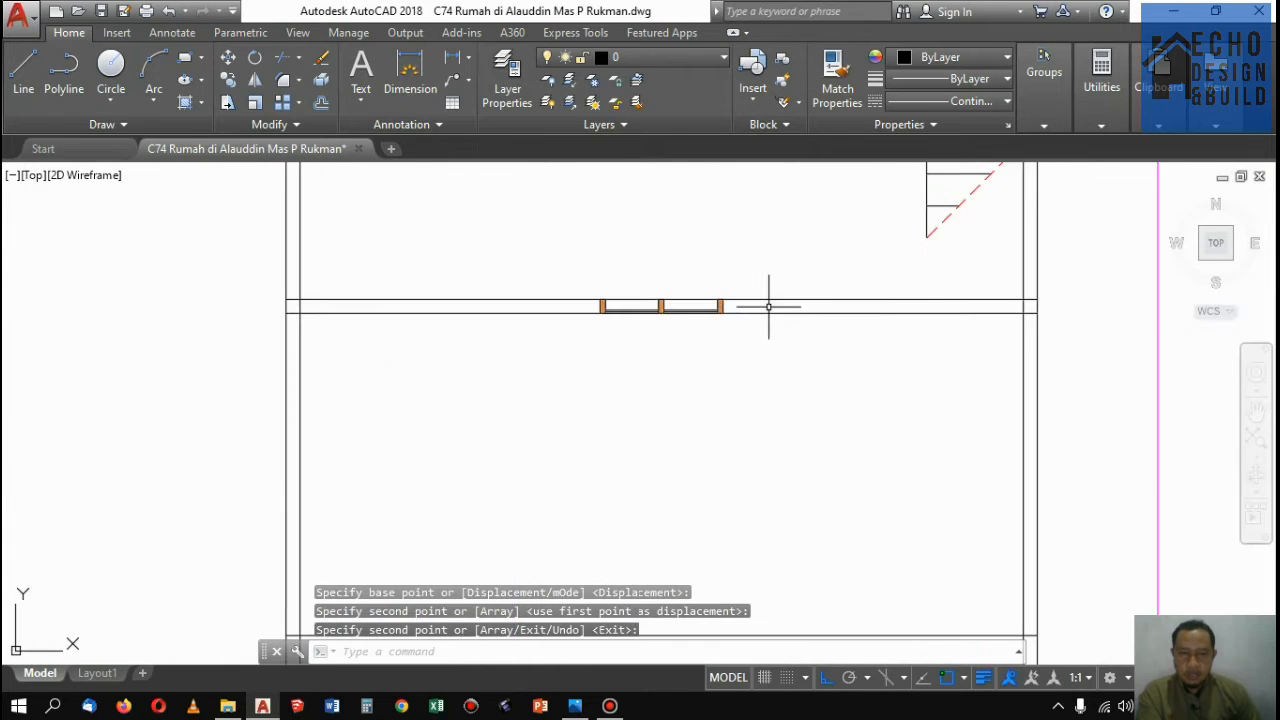
Copy the second plan's two-pane window 2 units to the right along the wall below the stairs
{"action": "scroll", "coordinate": [766, 309], "scroll_direction": "down", "scroll_amount": 3}
{"action": "left_click", "coordinate": [714, 296]}
{"action": "left_click", "coordinate": [880, 416]}
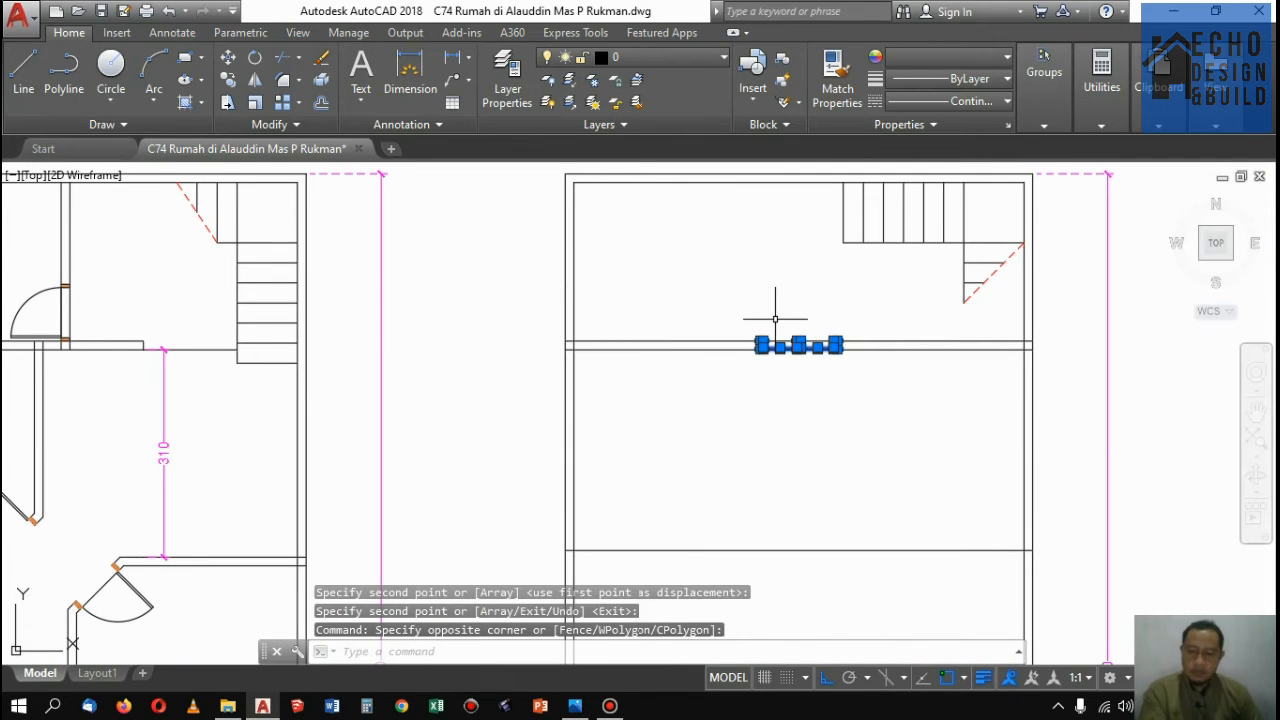
{"action": "type", "text": "co"}
{"action": "key", "text": "Return"}
{"action": "left_click", "coordinate": [790, 437]}
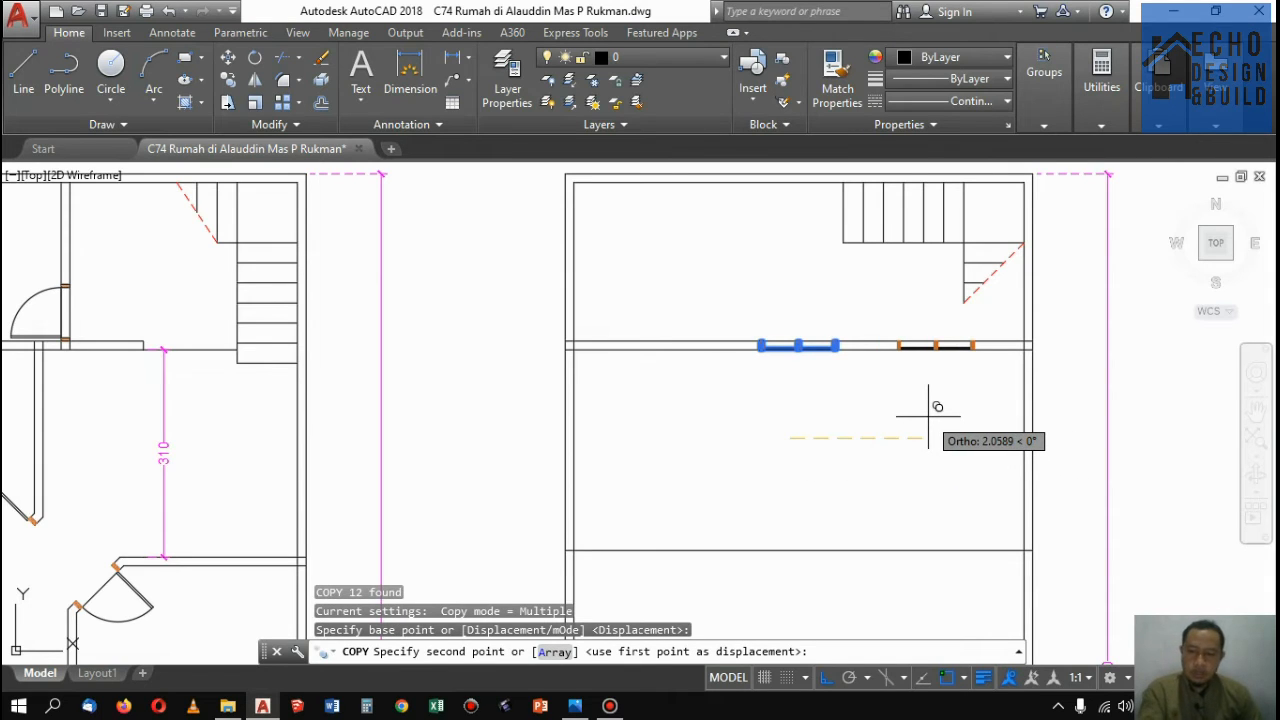
{"action": "type", "text": "2"}
{"action": "key", "text": "Return"}
{"action": "scroll", "coordinate": [880, 370], "scroll_direction": "down", "scroll_amount": 5}
{"action": "key", "text": "Return"}
{"action": "scroll", "coordinate": [846, 329], "scroll_direction": "up", "scroll_amount": 3}
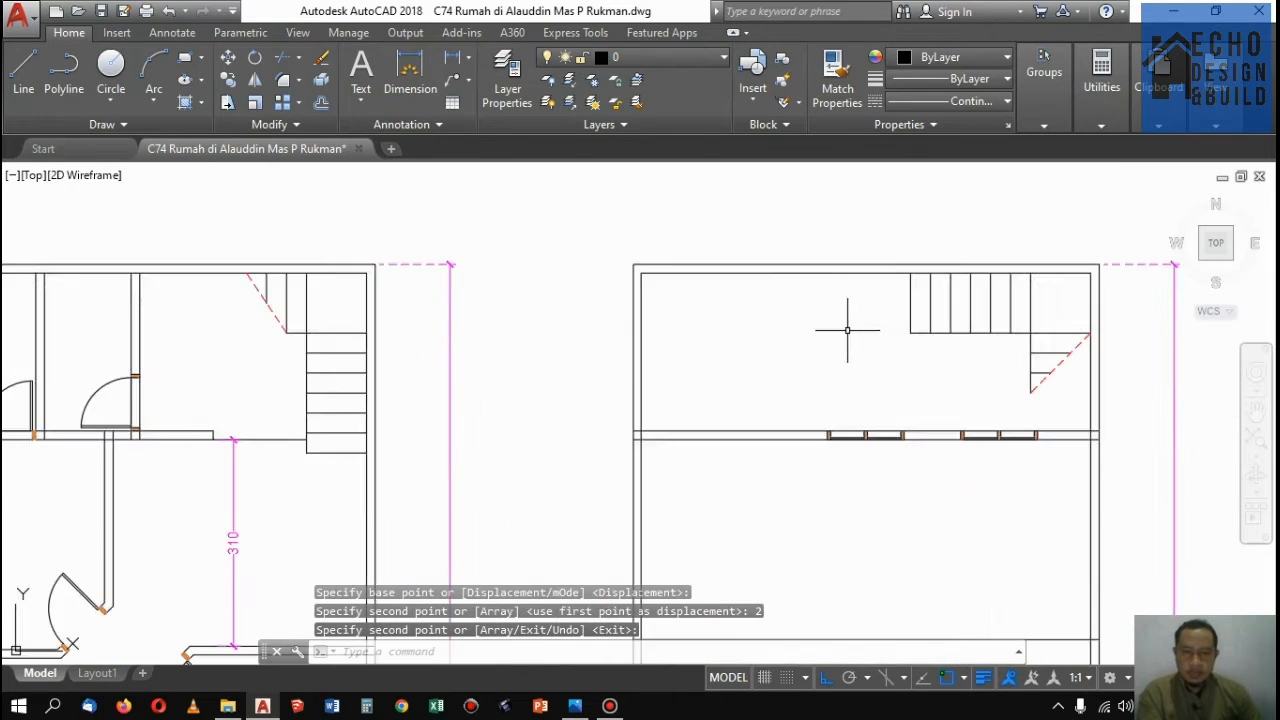
Offset the leftmost stair tread line of the second plan 1.4 units to the left
{"action": "scroll", "coordinate": [838, 348], "scroll_direction": "down", "scroll_amount": 5}
{"action": "scroll", "coordinate": [838, 348], "scroll_direction": "up", "scroll_amount": 4}
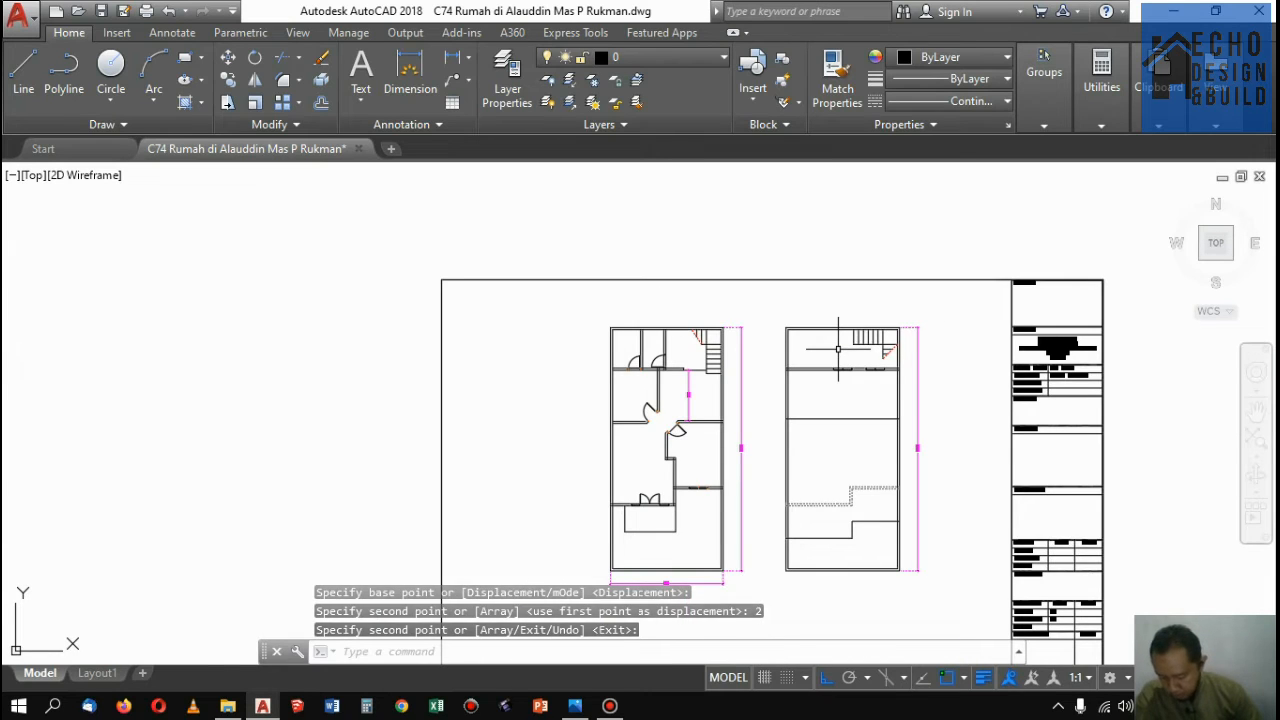
{"action": "scroll", "coordinate": [838, 349], "scroll_direction": "up", "scroll_amount": 6}
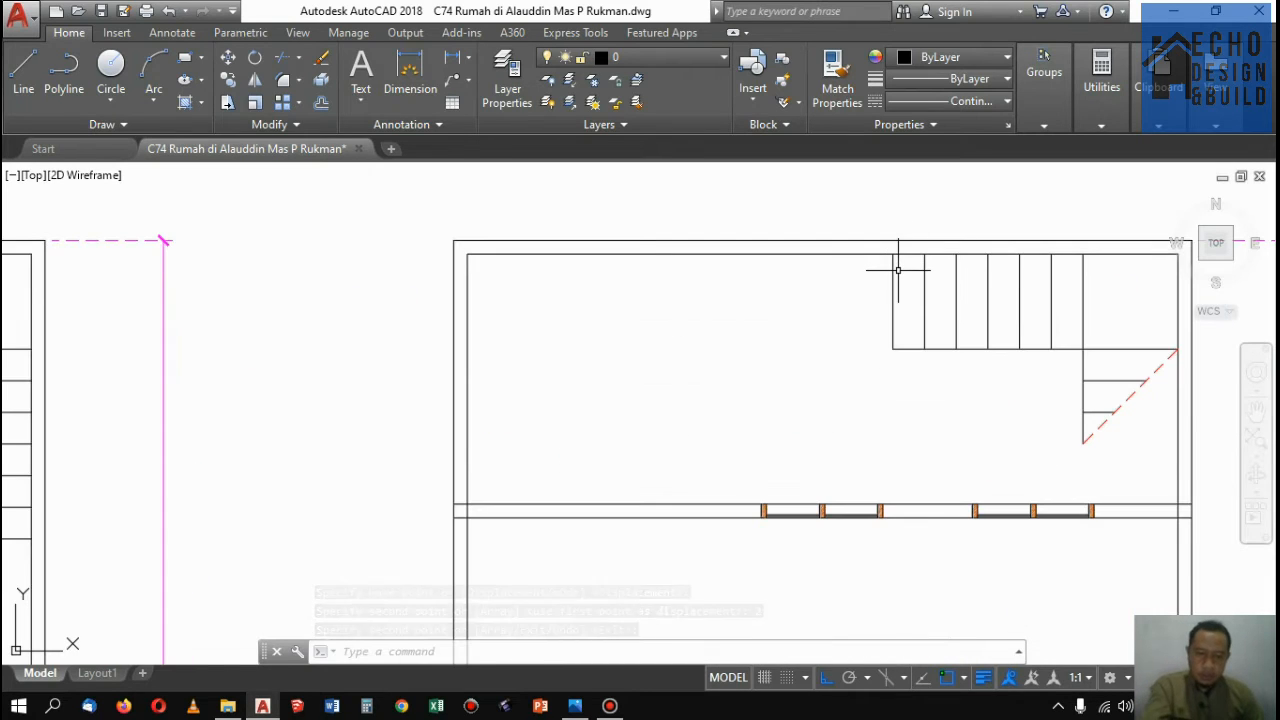
{"action": "type", "text": "o"}
{"action": "key", "text": "Return"}
{"action": "type", "text": "1.4"}
{"action": "key", "text": "Return"}
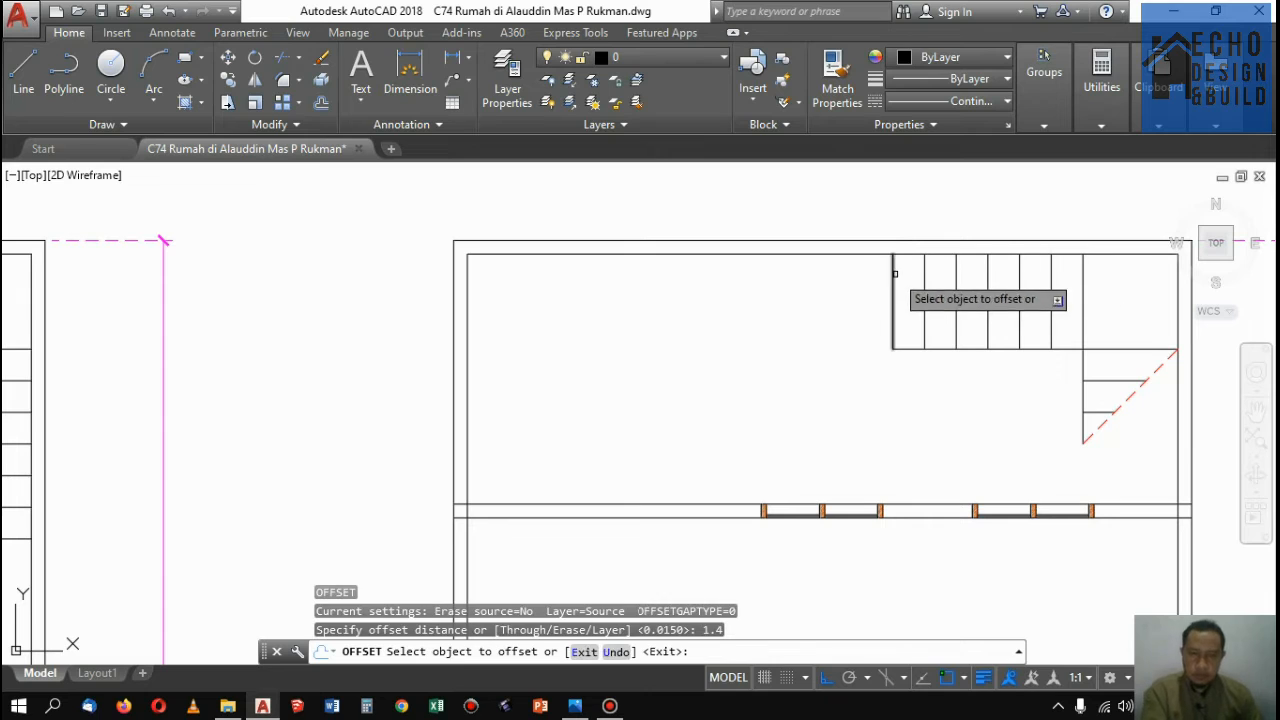
{"action": "left_click", "coordinate": [893, 277]}
{"action": "left_click", "coordinate": [613, 303]}
{"action": "key", "text": "Return"}
Extend the offset line down through the wall below the stairs and up to the rear wall's outer line
{"action": "type", "text": "e"}
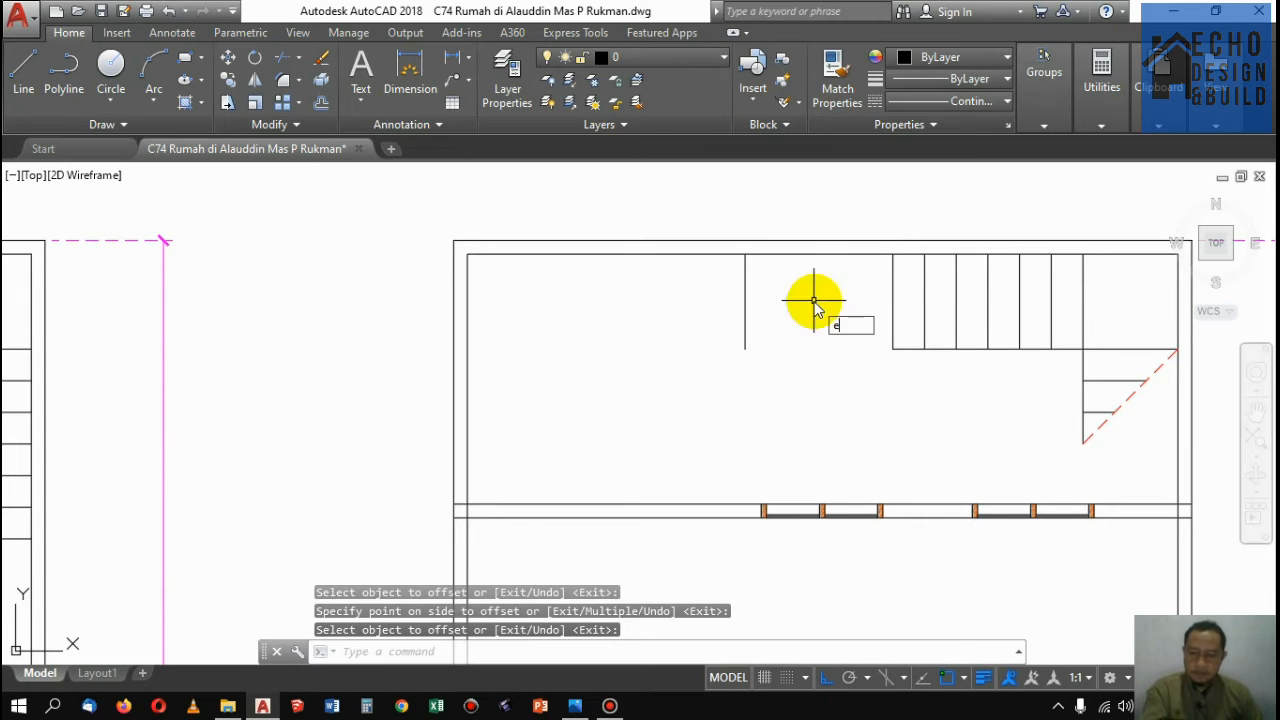
{"action": "type", "text": "x"}
{"action": "key", "text": "Return"}
{"action": "key", "text": "Return"}
{"action": "left_click", "coordinate": [767, 328]}
{"action": "left_click", "coordinate": [709, 312]}
{"action": "left_click", "coordinate": [765, 432]}
{"action": "left_click", "coordinate": [719, 402]}
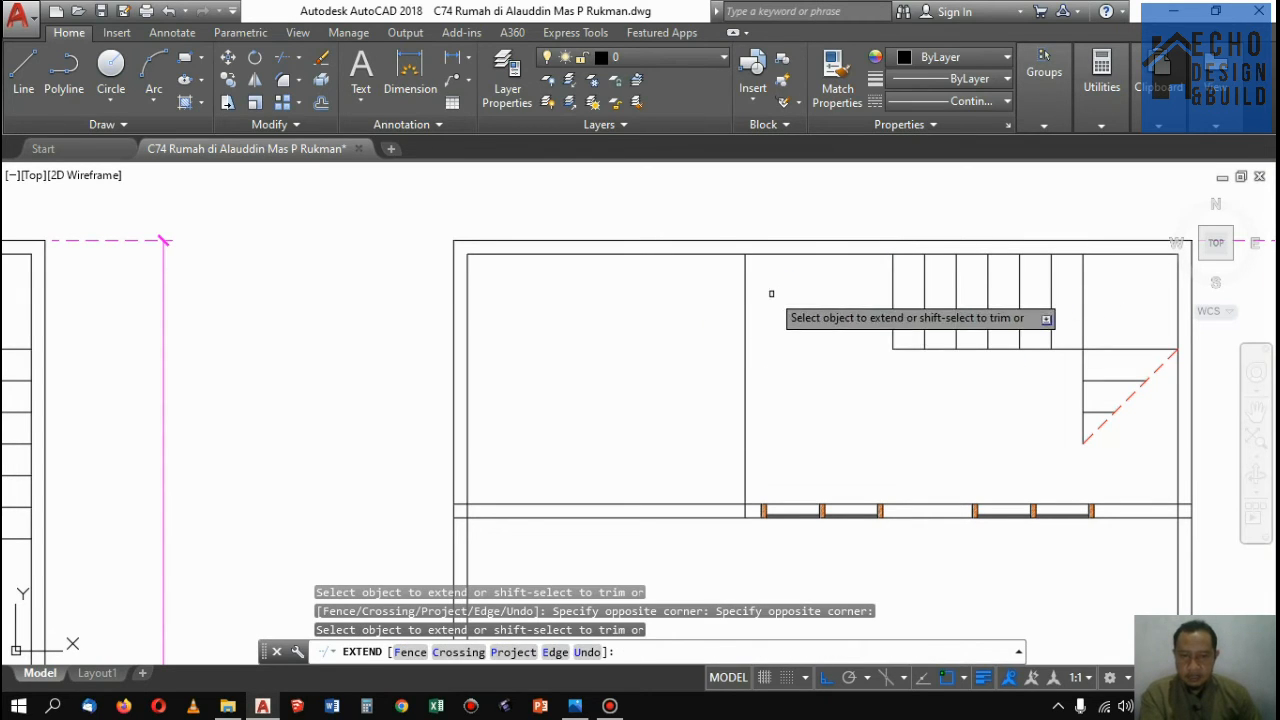
{"action": "left_click", "coordinate": [771, 293]}
{"action": "left_click", "coordinate": [724, 272]}
{"action": "key", "text": "Return"}
Offset the extended line 0.13 units to the left to form the partition wall's second face
{"action": "type", "text": "o"}
{"action": "key", "text": "Return"}
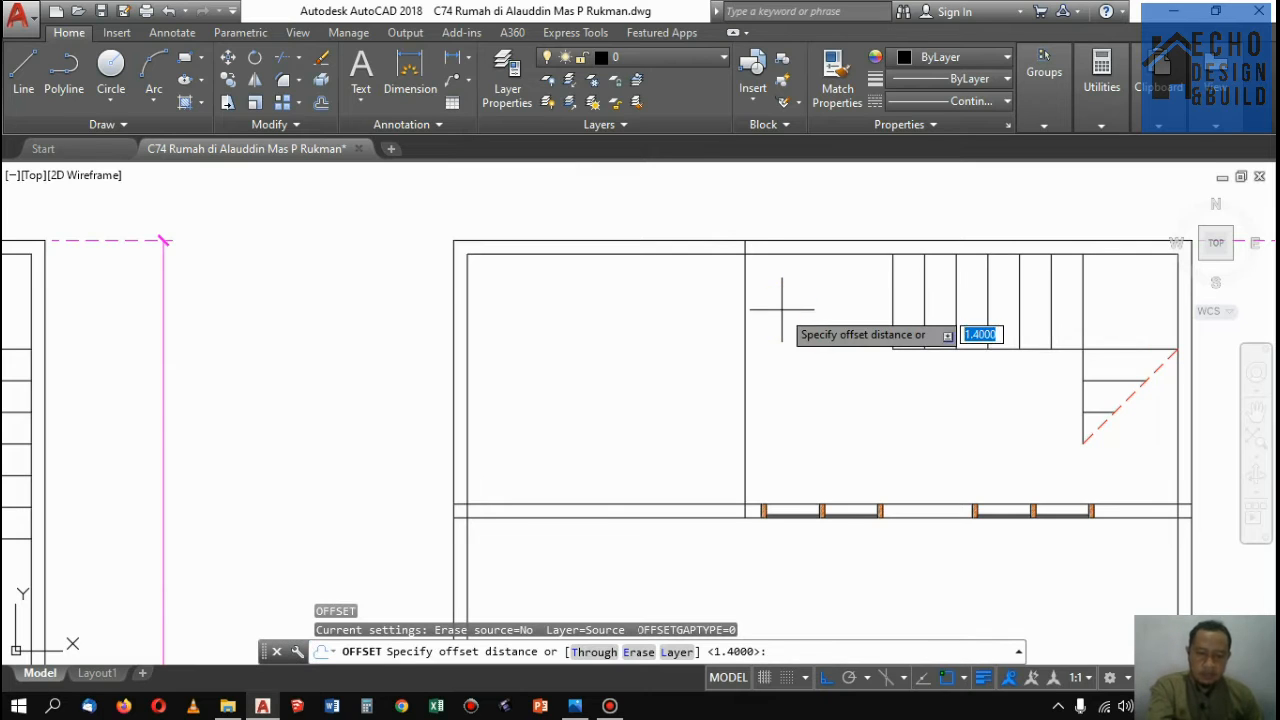
{"action": "type", "text": "0.13"}
{"action": "key", "text": "Return"}
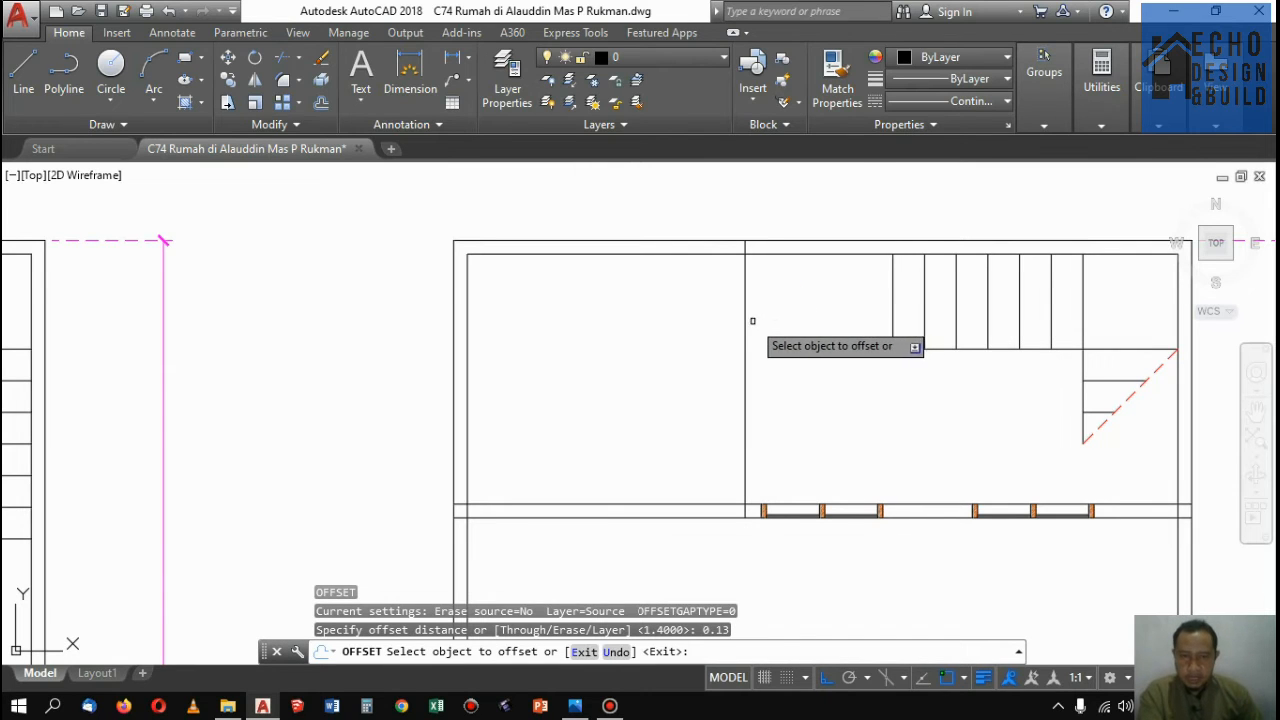
{"action": "left_click", "coordinate": [744, 319]}
{"action": "left_click", "coordinate": [702, 314]}
{"action": "key", "text": "Return"}
Examine both floor plans, looking closely at the ground floor's interior doors and the rooms near the stairs
{"action": "scroll", "coordinate": [753, 370], "scroll_direction": "down", "scroll_amount": 2}
{"action": "middle_click_drag", "start_coordinate": [803, 548], "coordinate": [786, 397]}
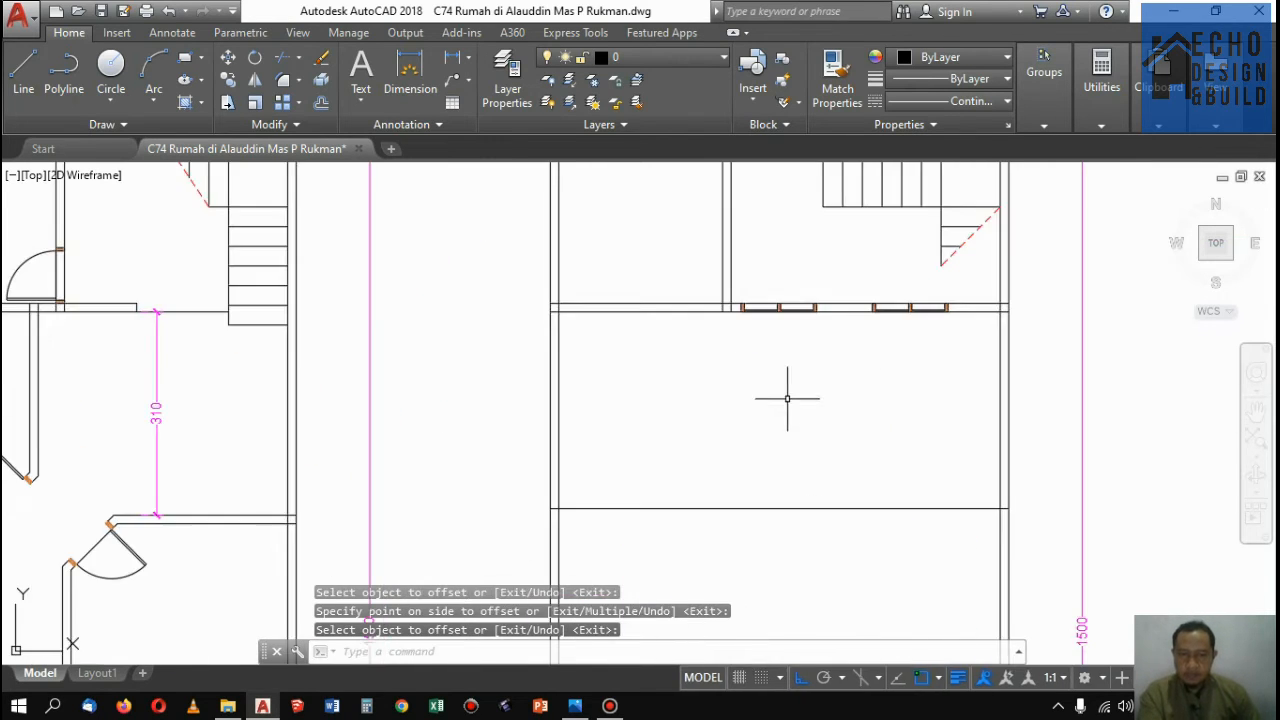
{"action": "scroll", "coordinate": [819, 370], "scroll_direction": "down", "scroll_amount": 6}
{"action": "scroll", "coordinate": [835, 370], "scroll_direction": "down", "scroll_amount": 4}
{"action": "scroll", "coordinate": [800, 380], "scroll_direction": "up", "scroll_amount": 4}
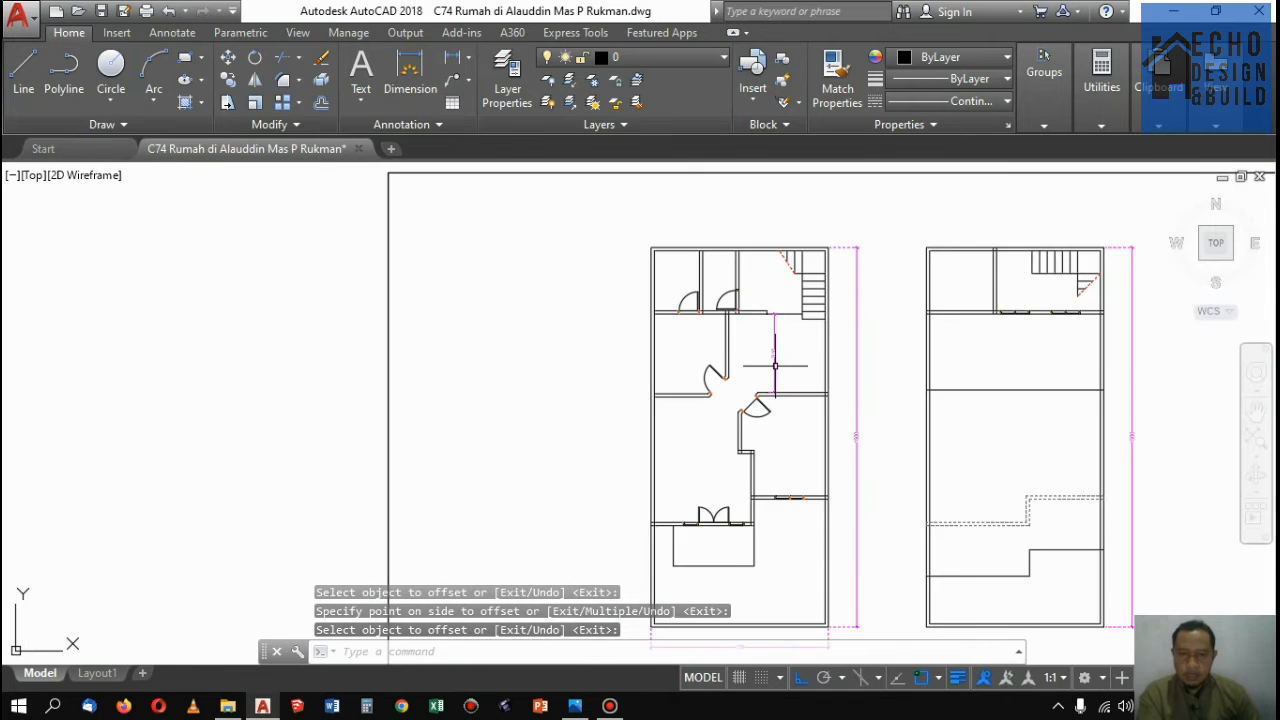
{"action": "scroll", "coordinate": [850, 360], "scroll_direction": "down", "scroll_amount": 4}
{"action": "scroll", "coordinate": [760, 385], "scroll_direction": "up", "scroll_amount": 5}
{"action": "scroll", "coordinate": [746, 391], "scroll_direction": "down", "scroll_amount": 5}
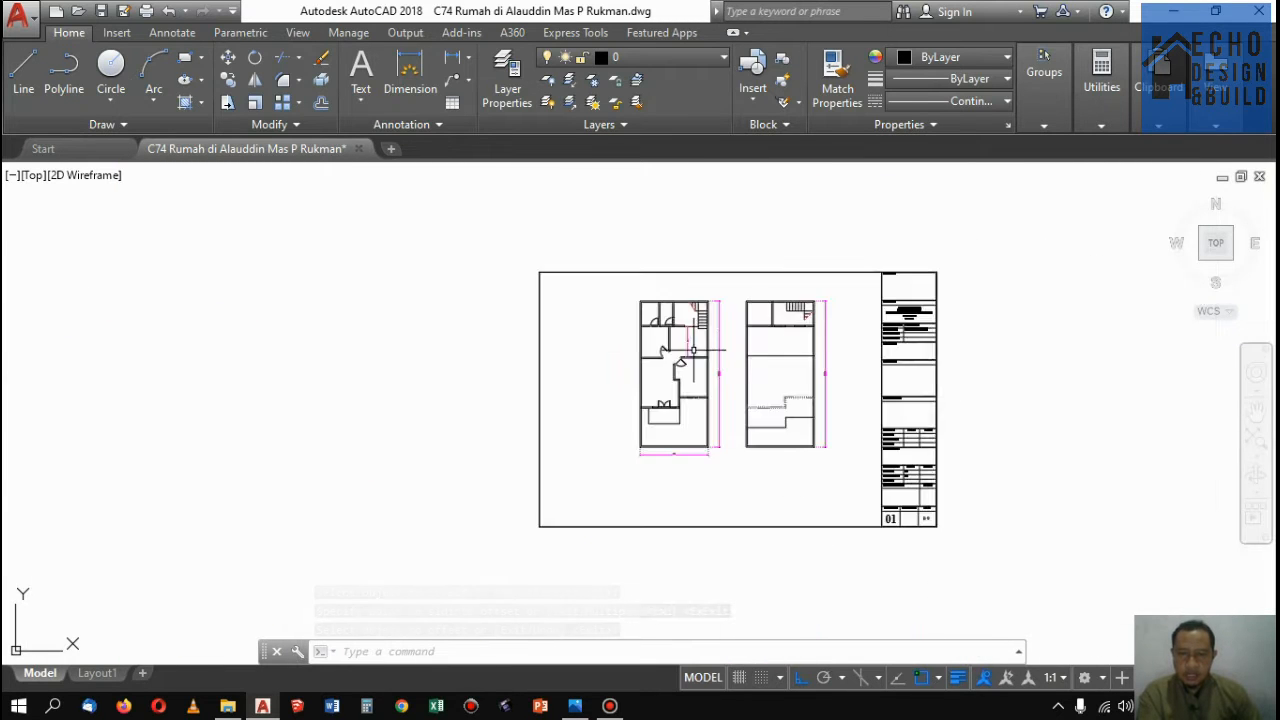
{"action": "scroll", "coordinate": [662, 271], "scroll_direction": "up", "scroll_amount": 6}
{"action": "scroll", "coordinate": [665, 272], "scroll_direction": "down", "scroll_amount": 4}
{"action": "scroll", "coordinate": [680, 275], "scroll_direction": "up", "scroll_amount": 4}
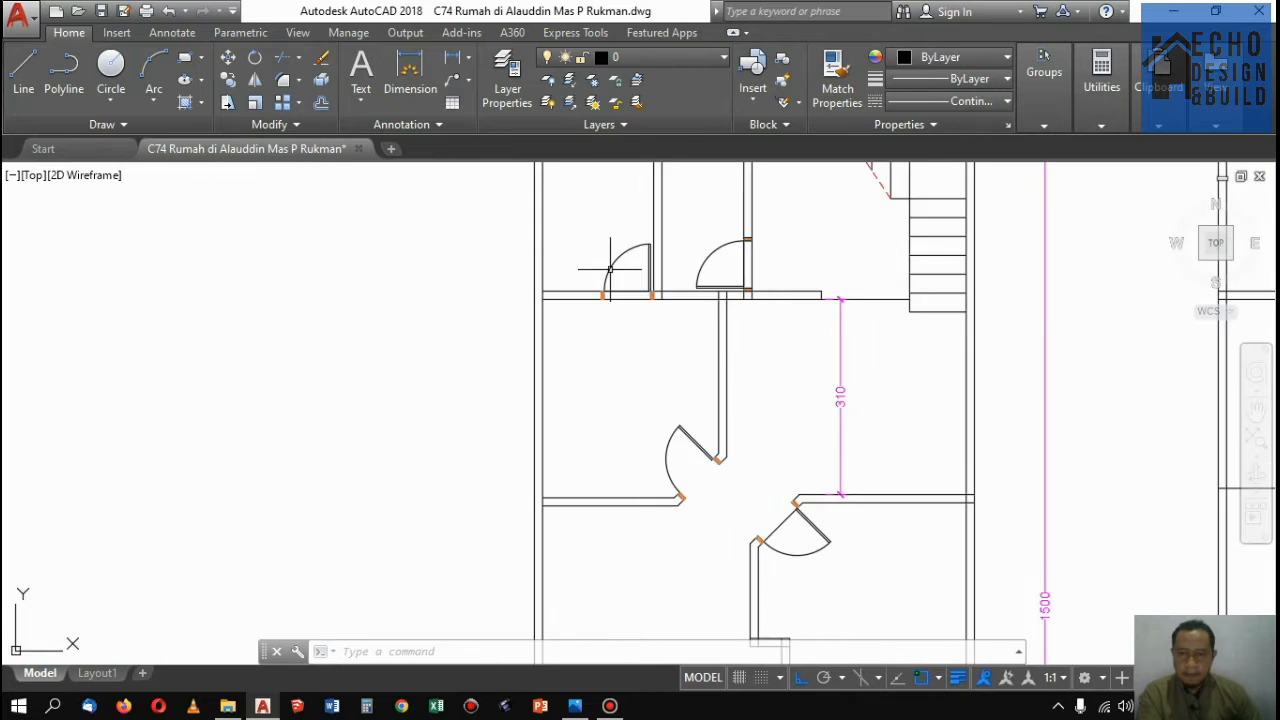
{"action": "scroll", "coordinate": [709, 280], "scroll_direction": "down", "scroll_amount": 6}
{"action": "scroll", "coordinate": [800, 400], "scroll_direction": "up", "scroll_amount": 3}
{"action": "scroll", "coordinate": [600, 330], "scroll_direction": "up", "scroll_amount": 3}
{"action": "scroll", "coordinate": [610, 340], "scroll_direction": "down", "scroll_amount": 6}
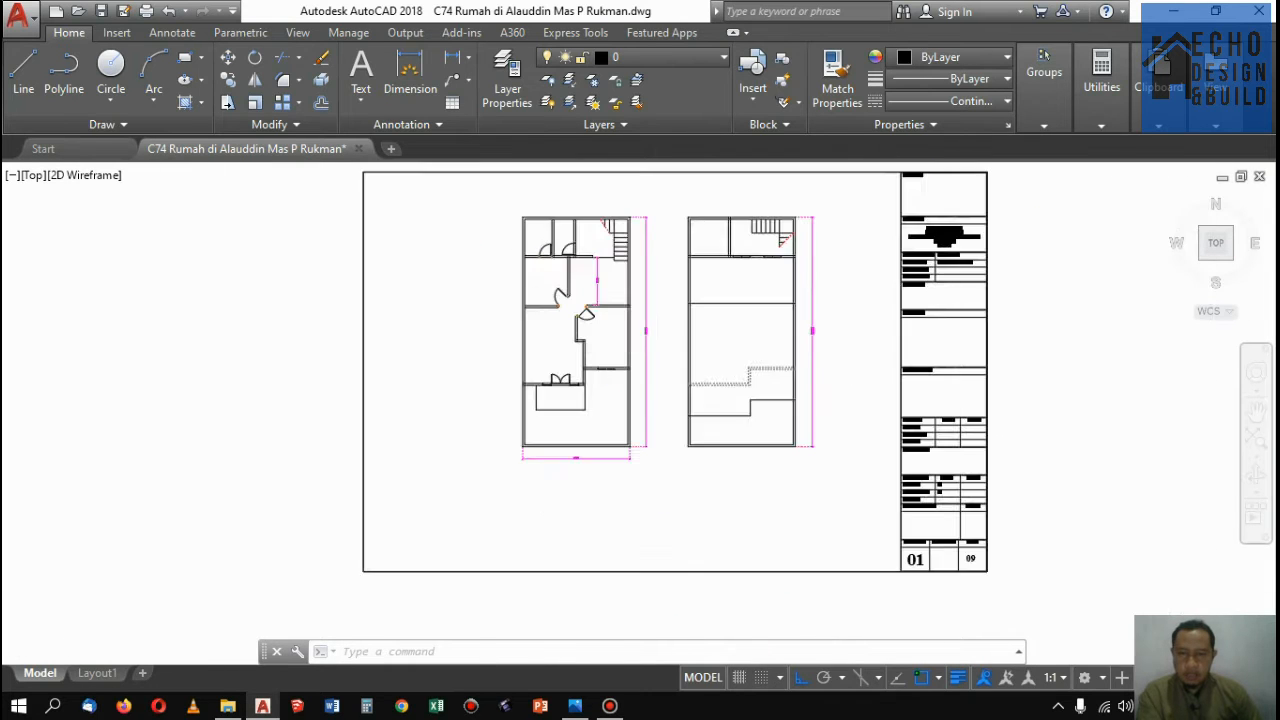
{"action": "scroll", "coordinate": [588, 291], "scroll_direction": "up", "scroll_amount": 7}
{"action": "scroll", "coordinate": [588, 291], "scroll_direction": "down", "scroll_amount": 5}
{"action": "scroll", "coordinate": [550, 320], "scroll_direction": "up", "scroll_amount": 4}
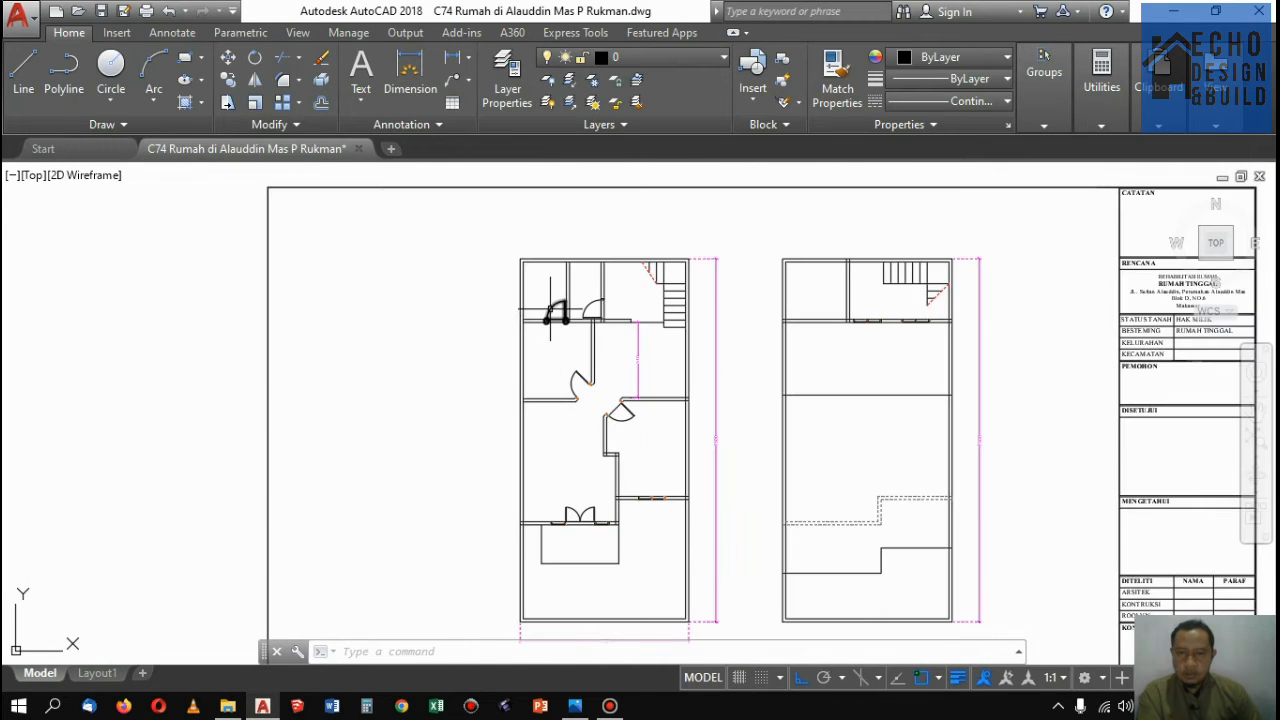
Mirror the door beside the stair room's left wall in the left plan upward across a horizontal line, keeping the original
{"action": "scroll", "coordinate": [550, 310], "scroll_direction": "down", "scroll_amount": 6}
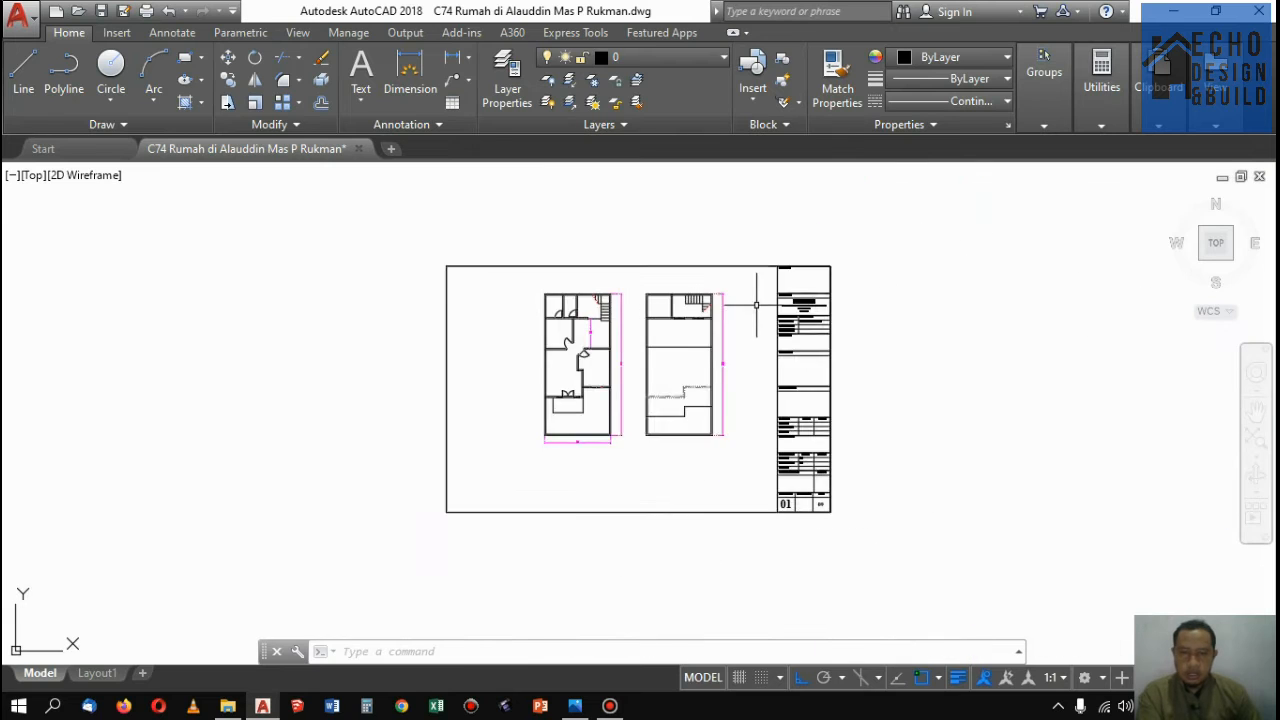
{"action": "scroll", "coordinate": [591, 391], "scroll_direction": "up", "scroll_amount": 7}
{"action": "scroll", "coordinate": [559, 350], "scroll_direction": "down", "scroll_amount": 6}
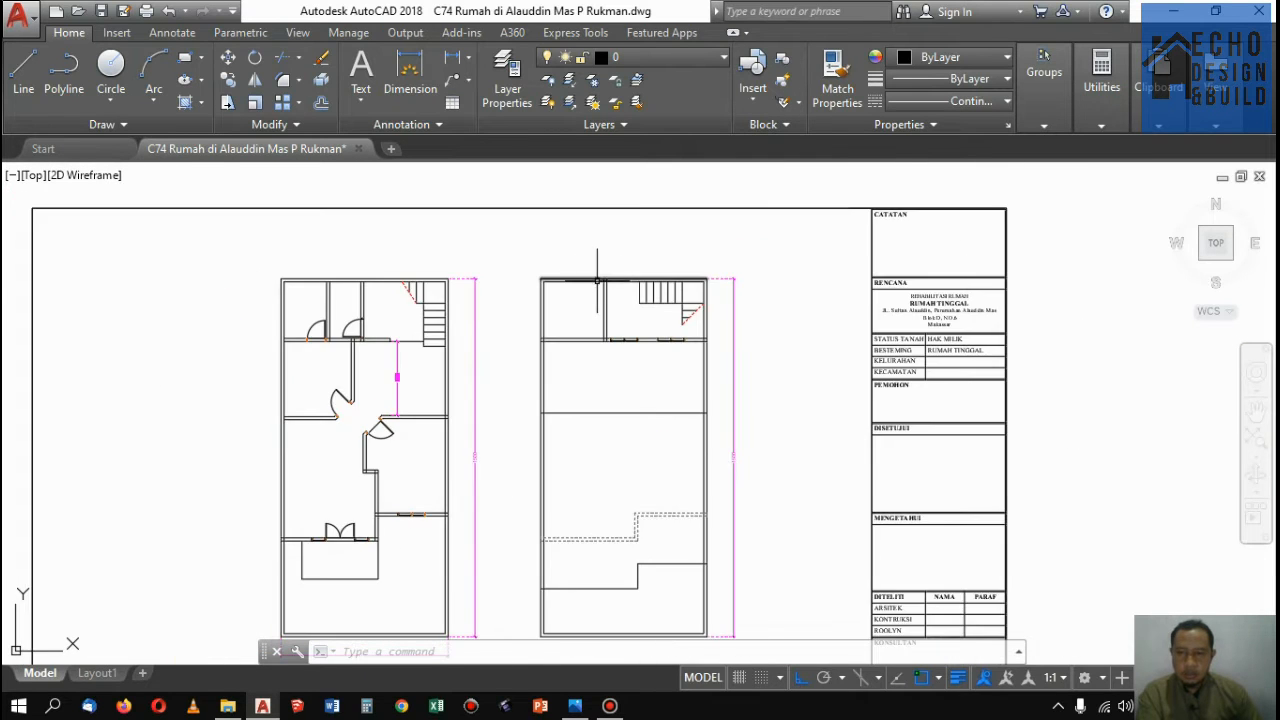
{"action": "scroll", "coordinate": [343, 317], "scroll_direction": "up", "scroll_amount": 7}
{"action": "left_click", "coordinate": [457, 290]}
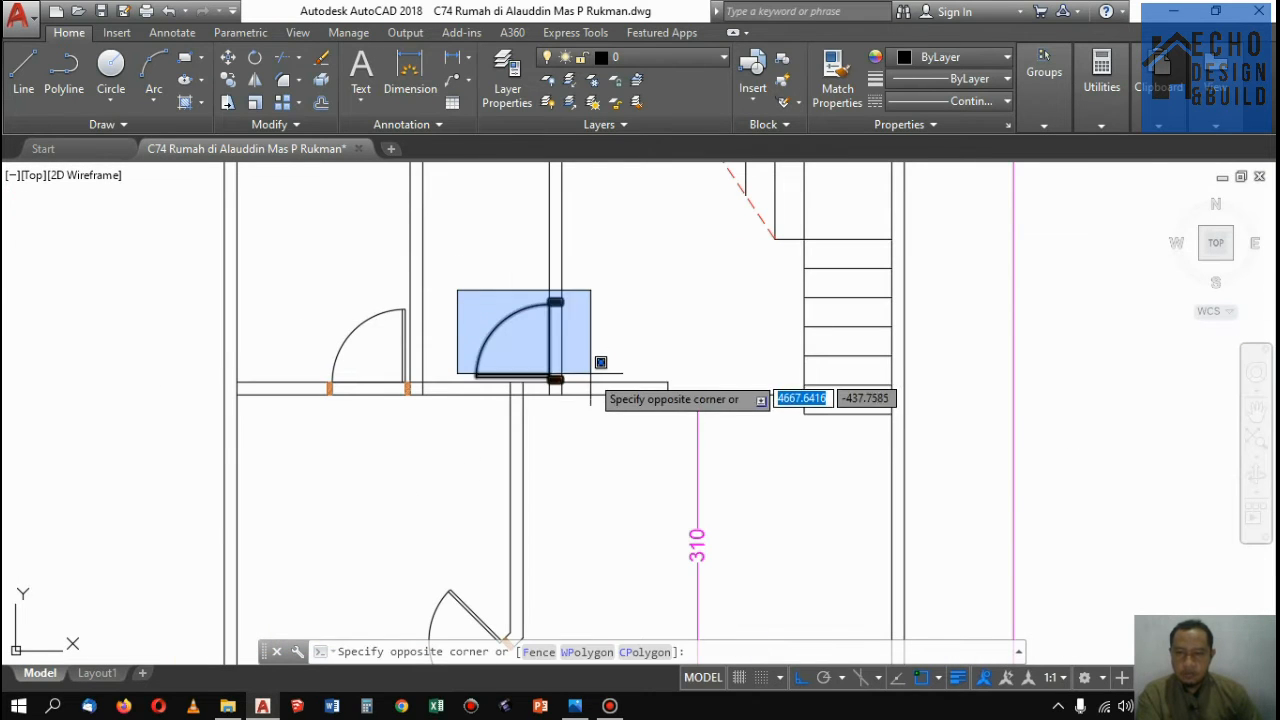
{"action": "left_click", "coordinate": [590, 368]}
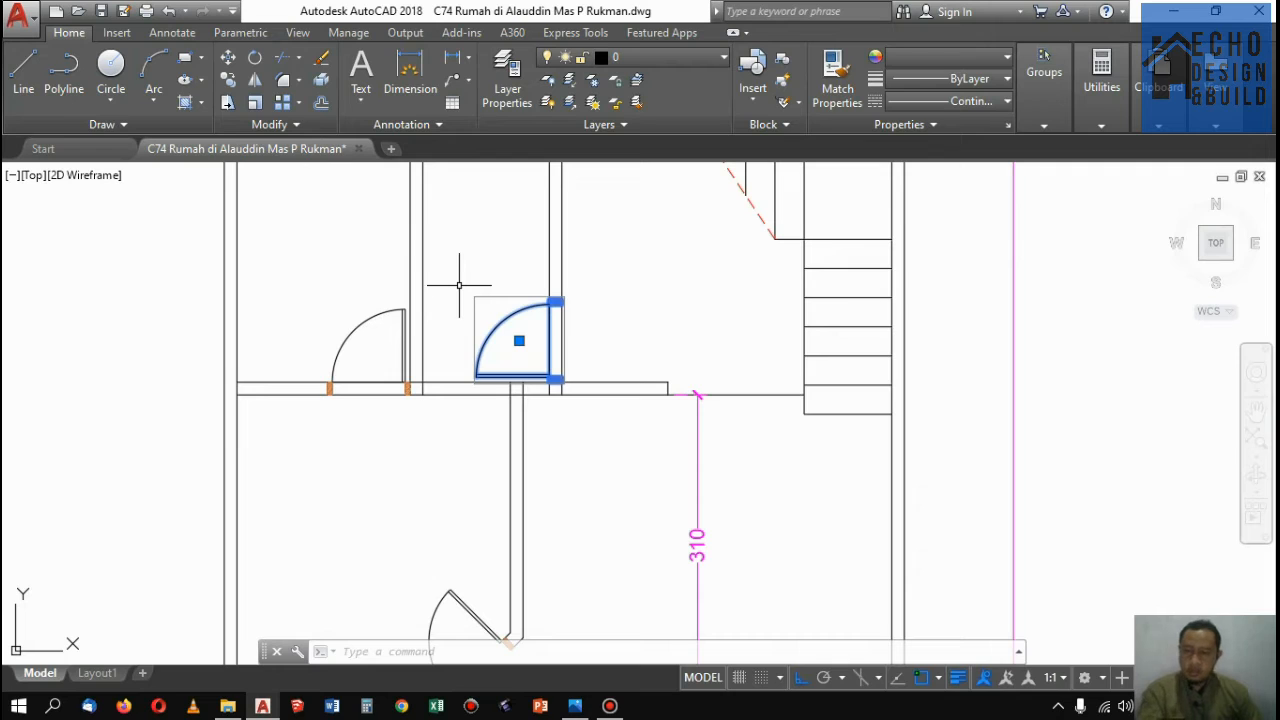
{"action": "key", "text": "Return"}
{"action": "left_click", "coordinate": [635, 275]}
{"action": "left_click", "coordinate": [666, 266]}
{"action": "key", "text": "Return"}
{"action": "scroll", "coordinate": [554, 353], "scroll_direction": "down", "scroll_amount": 4}
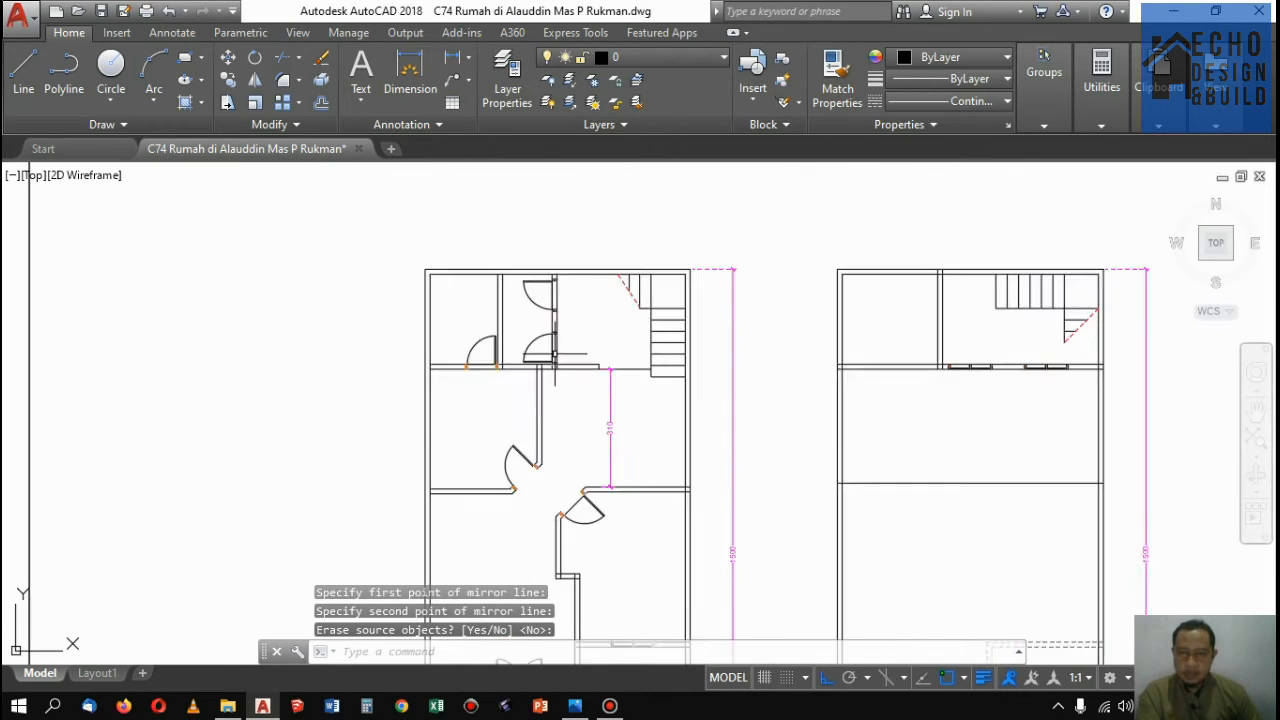
Mirror the upper door copy across a vertical line so it swings toward the stairs, and erase the intermediate copy
{"action": "scroll", "coordinate": [529, 294], "scroll_direction": "up", "scroll_amount": 4}
{"action": "left_click", "coordinate": [498, 244]}
{"action": "key", "text": "Escape"}
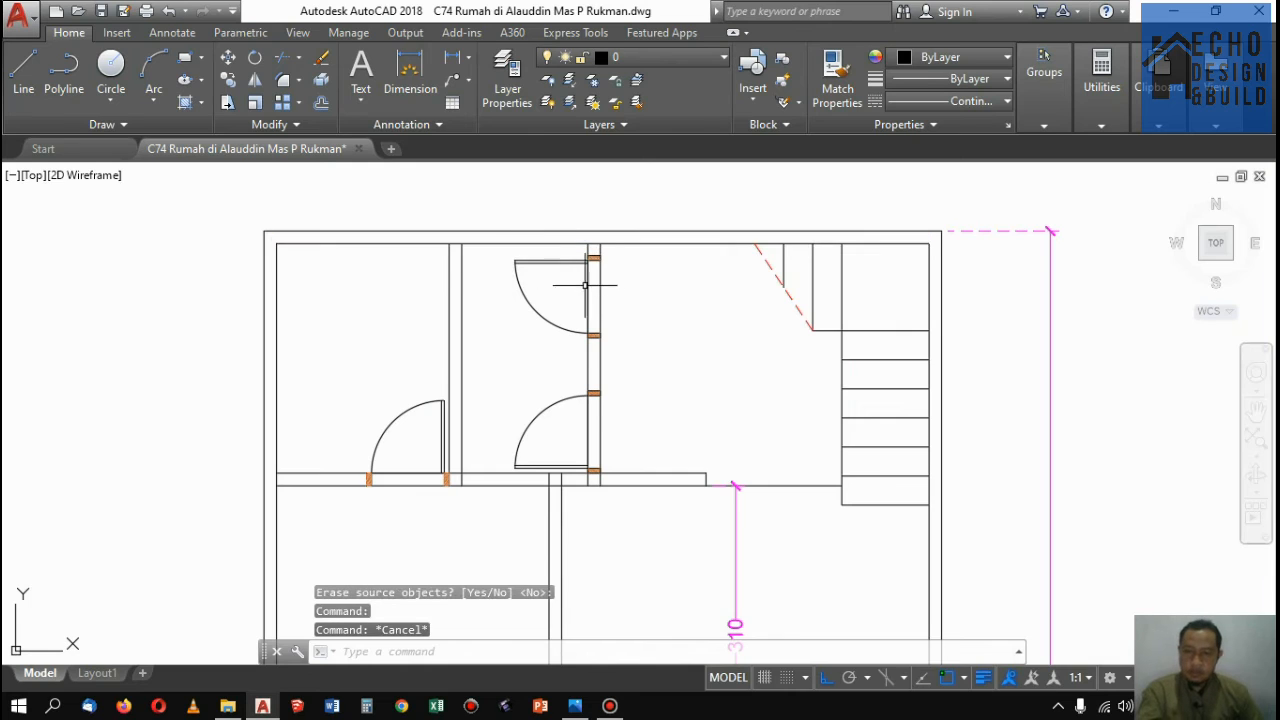
{"action": "left_click", "coordinate": [497, 212]}
{"action": "left_click", "coordinate": [638, 370]}
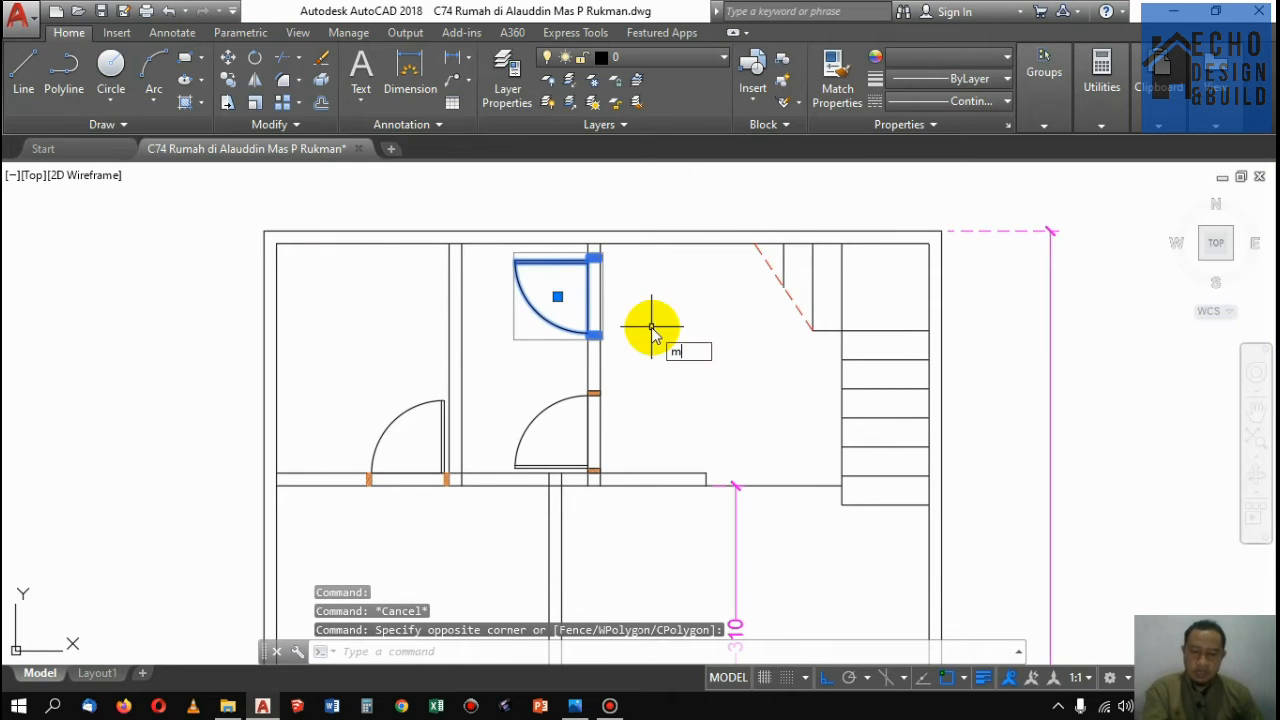
{"action": "type", "text": "i"}
{"action": "key", "text": "Return"}
{"action": "left_click", "coordinate": [606, 211]}
{"action": "left_click", "coordinate": [606, 183]}
{"action": "key", "text": "Return"}
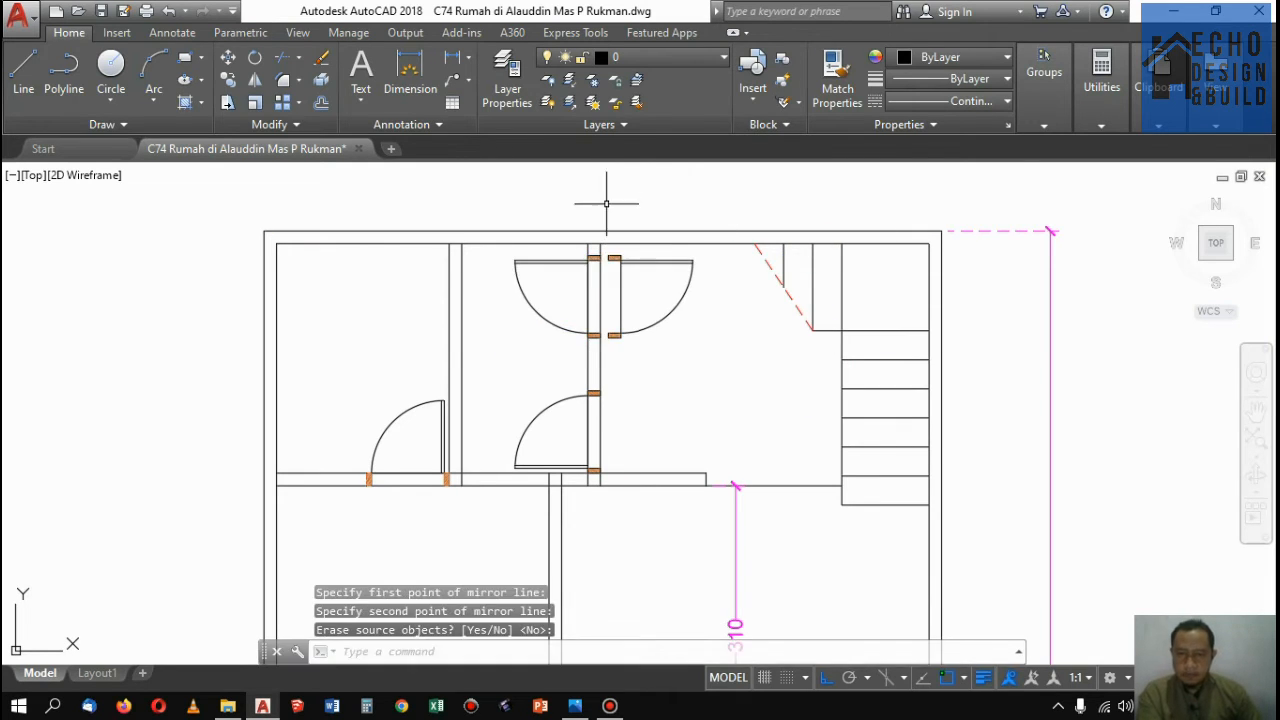
{"action": "left_click", "coordinate": [607, 347]}
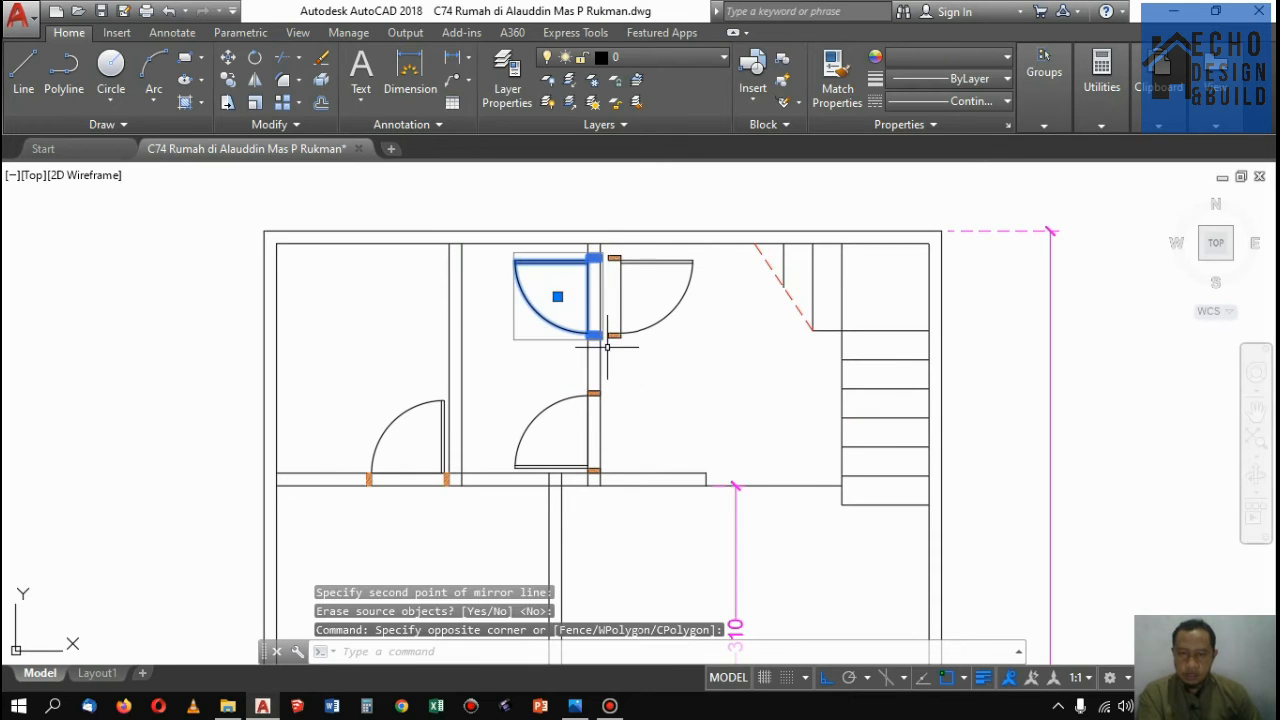
{"action": "key", "text": "Delete"}
Move the mirrored door from the left plan into the interior wall left of the stairs in the right plan
{"action": "left_click", "coordinate": [569, 214]}
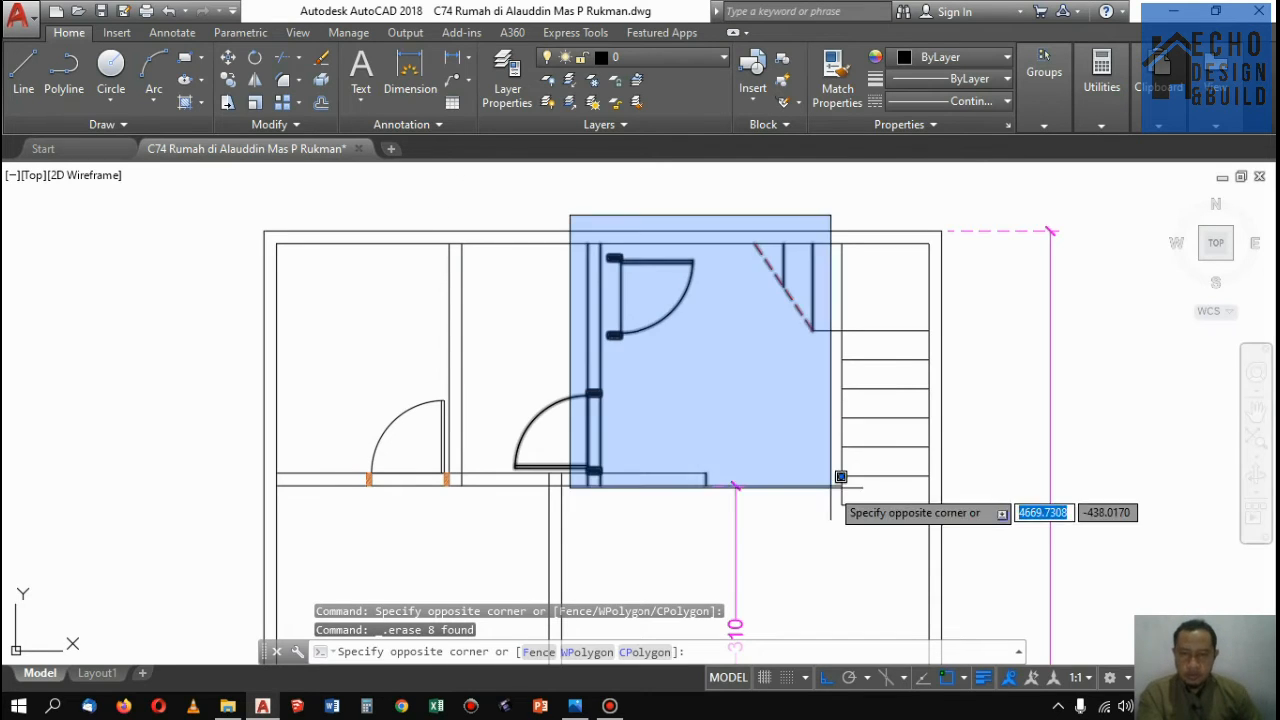
{"action": "left_click", "coordinate": [694, 370]}
{"action": "type", "text": "m"}
{"action": "key", "text": "Return"}
{"action": "scroll", "coordinate": [600, 260], "scroll_direction": "up", "scroll_amount": 3}
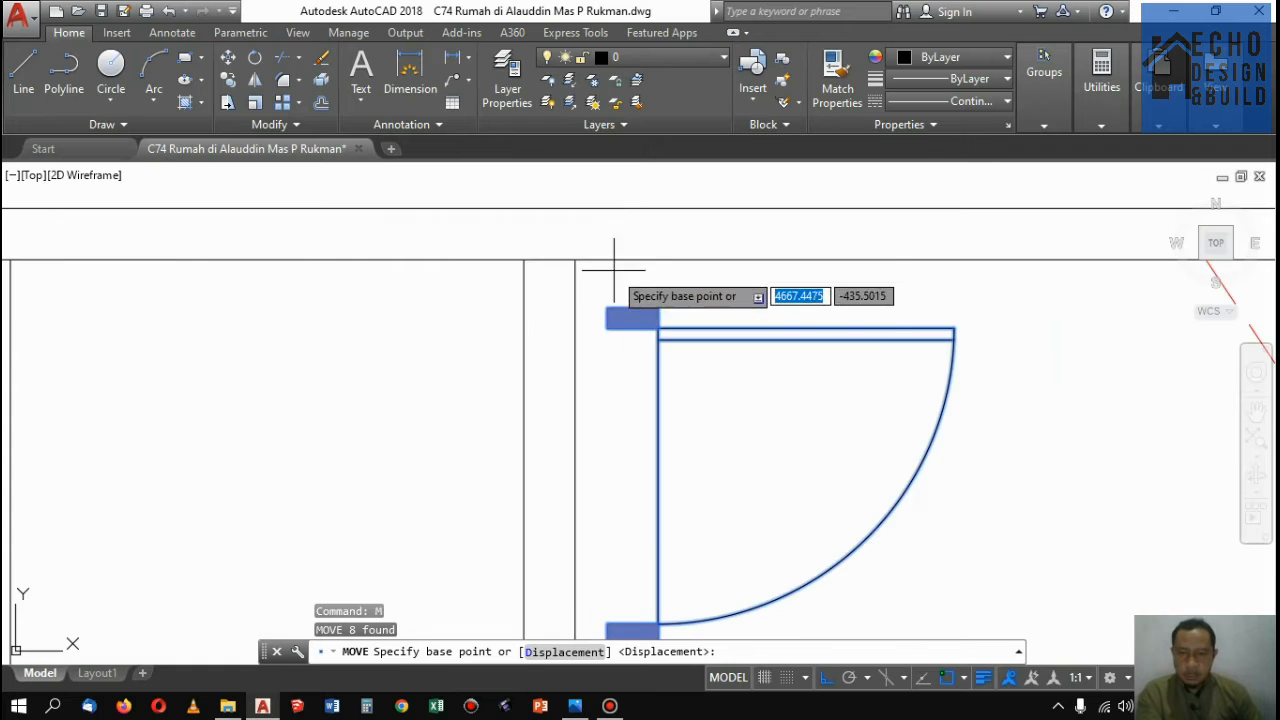
{"action": "left_click", "coordinate": [609, 308]}
{"action": "scroll", "coordinate": [582, 312], "scroll_direction": "down", "scroll_amount": 4}
{"action": "scroll", "coordinate": [640, 330], "scroll_direction": "down", "scroll_amount": 3}
{"action": "scroll", "coordinate": [688, 300], "scroll_direction": "up", "scroll_amount": 10}
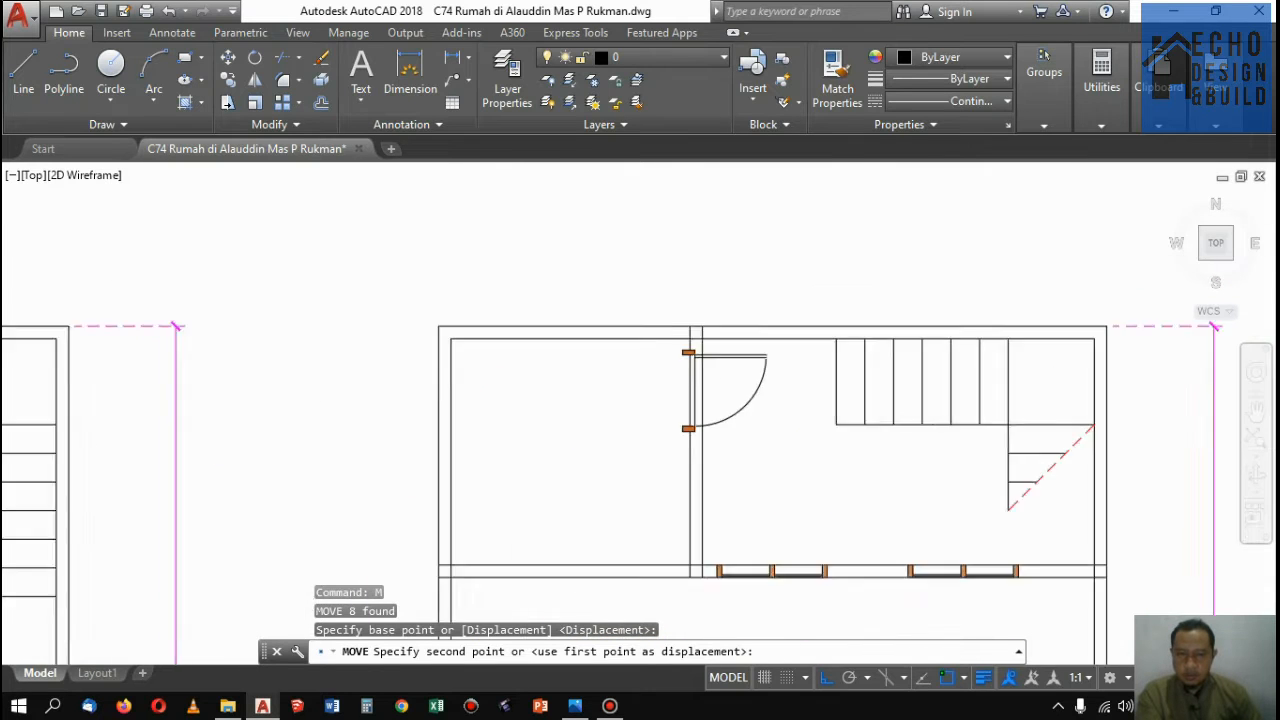
{"action": "left_click", "coordinate": [689, 279]}
{"action": "scroll", "coordinate": [689, 290], "scroll_direction": "down", "scroll_amount": 8}
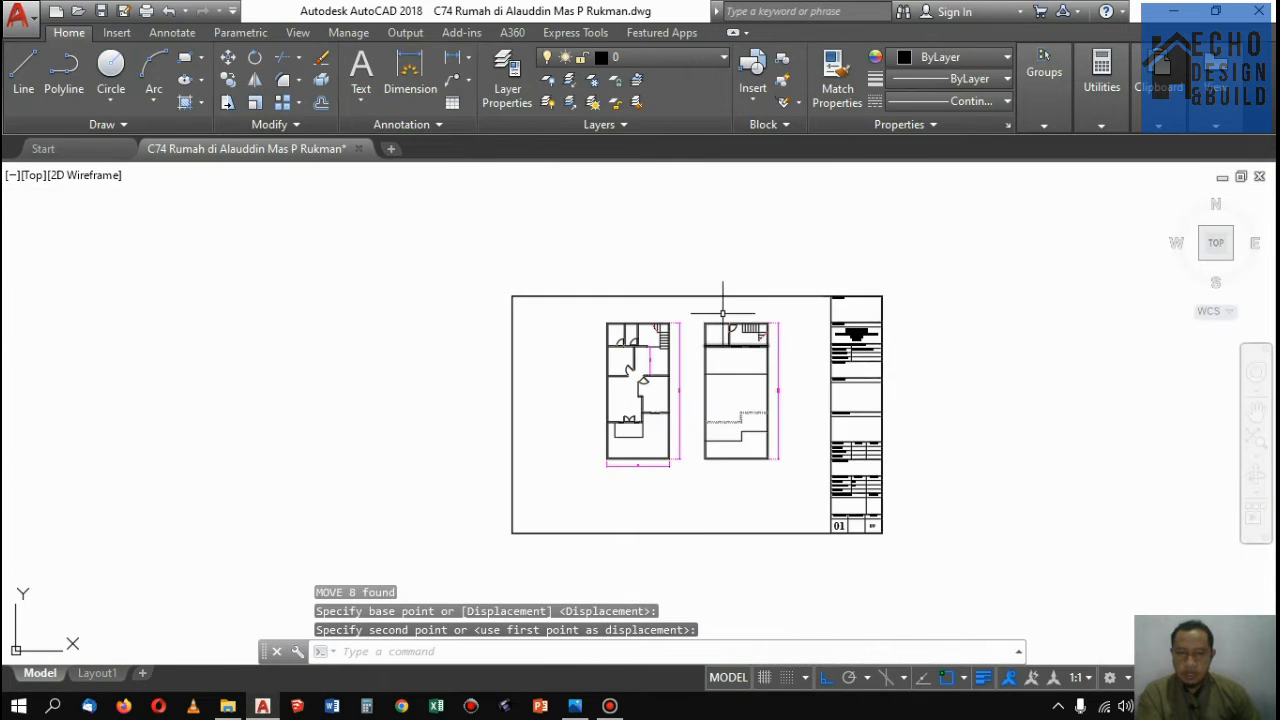
Hatch the areas below the windowed wall in the right plan, down to the stepped outline, with the ANSI31 pattern at scale 1
{"action": "scroll", "coordinate": [714, 290], "scroll_direction": "up", "scroll_amount": 3}
{"action": "scroll", "coordinate": [689, 330], "scroll_direction": "down", "scroll_amount": 3}
{"action": "scroll", "coordinate": [689, 338], "scroll_direction": "up", "scroll_amount": 4}
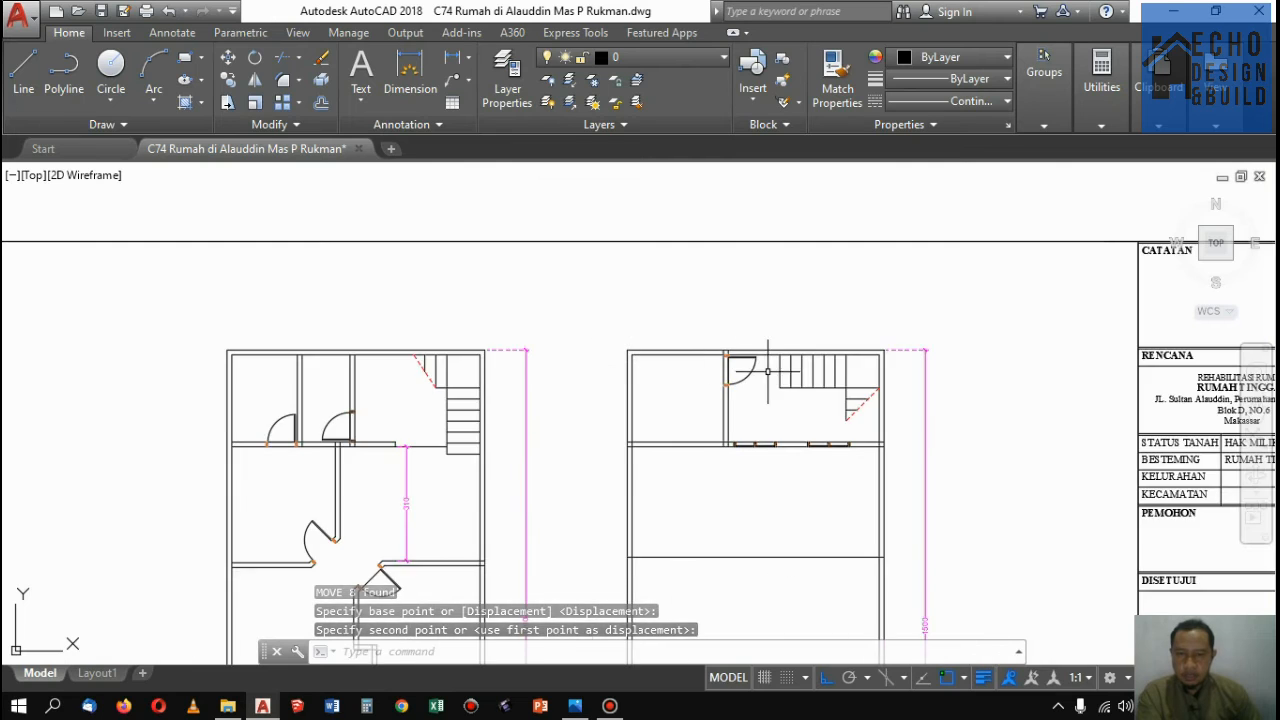
{"action": "scroll", "coordinate": [766, 408], "scroll_direction": "down", "scroll_amount": 6}
{"action": "type", "text": "h"}
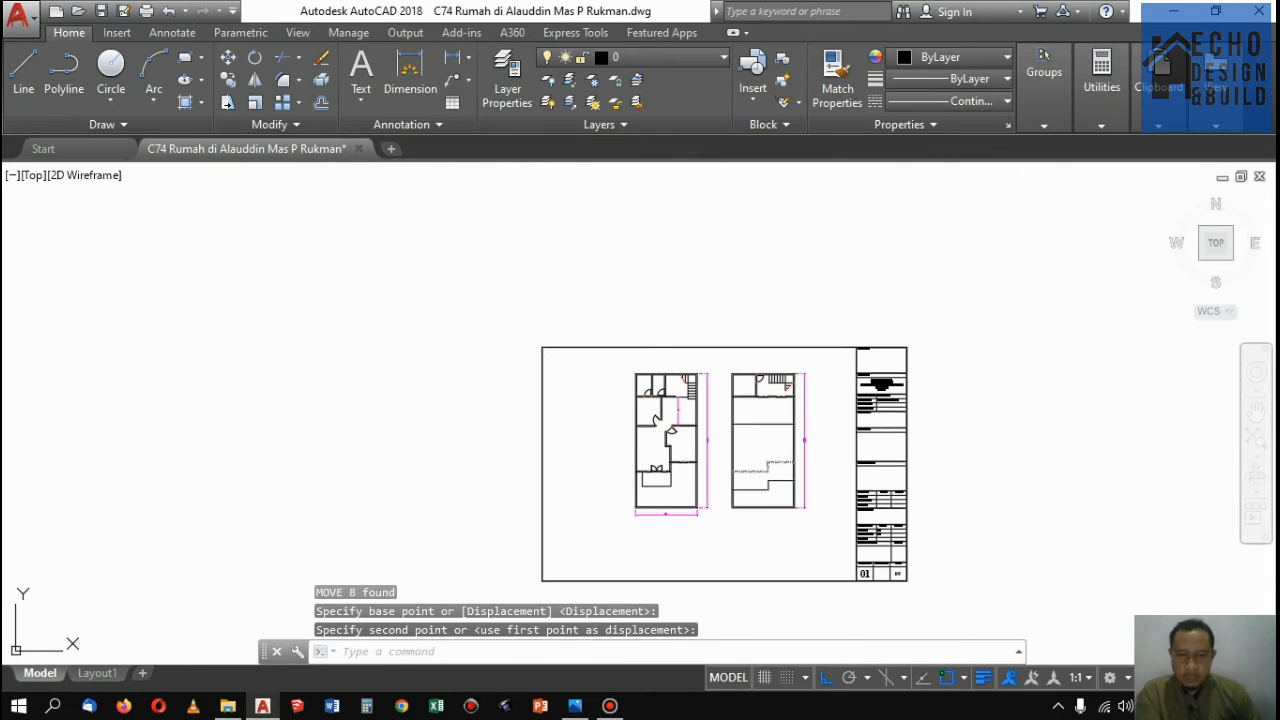
{"action": "type", "text": "h"}
{"action": "key", "text": "Return"}
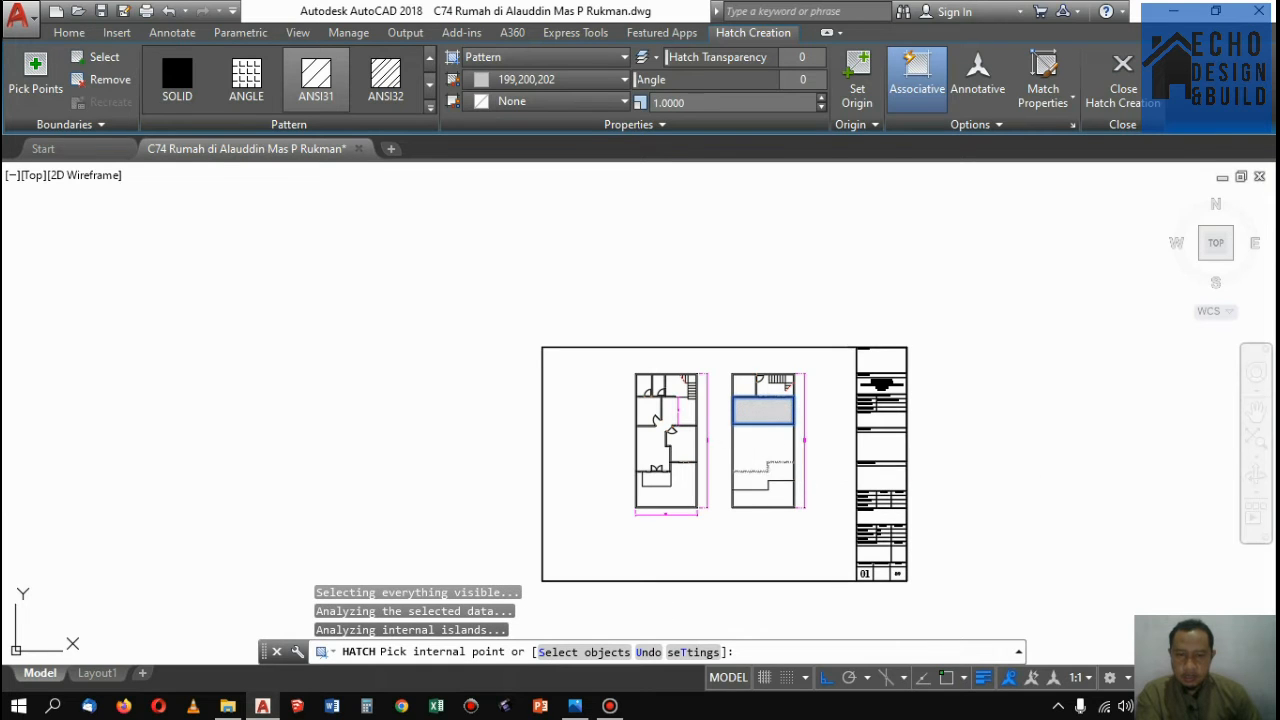
{"action": "left_click", "coordinate": [760, 470]}
{"action": "scroll", "coordinate": [760, 470], "scroll_direction": "up", "scroll_amount": 6}
{"action": "scroll", "coordinate": [766, 429], "scroll_direction": "down", "scroll_amount": 6}
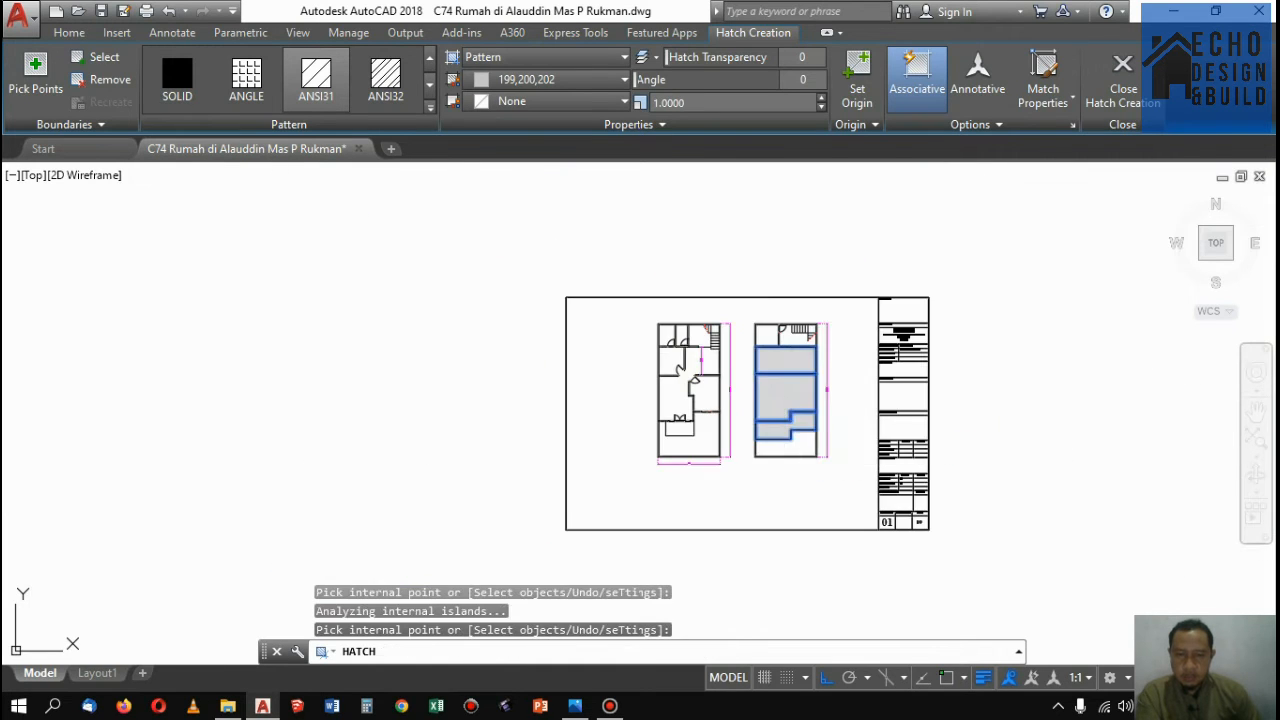
{"action": "key", "text": "Return"}
Stretch the right horizontal segment of the stepped outline upward by 1.5
{"action": "scroll", "coordinate": [803, 426], "scroll_direction": "up", "scroll_amount": 6}
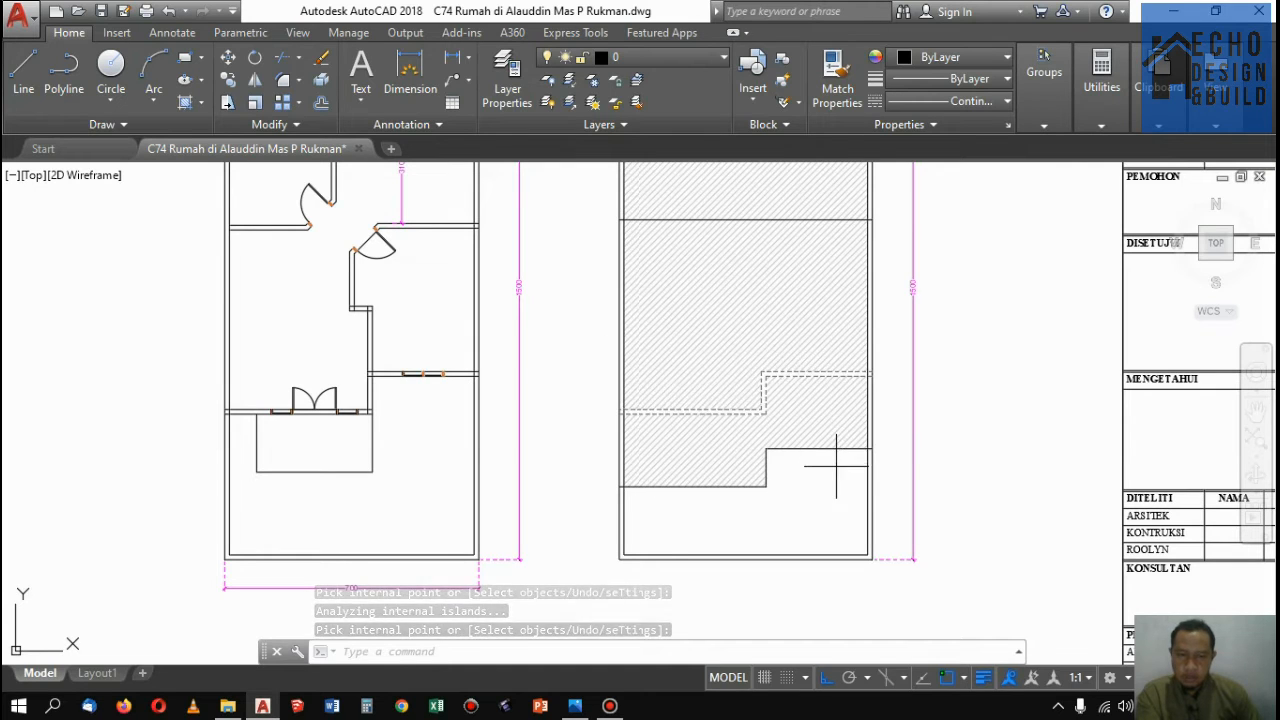
{"action": "left_click", "coordinate": [815, 442]}
{"action": "scroll", "coordinate": [815, 442], "scroll_direction": "up", "scroll_amount": 4}
{"action": "left_click", "coordinate": [826, 459]}
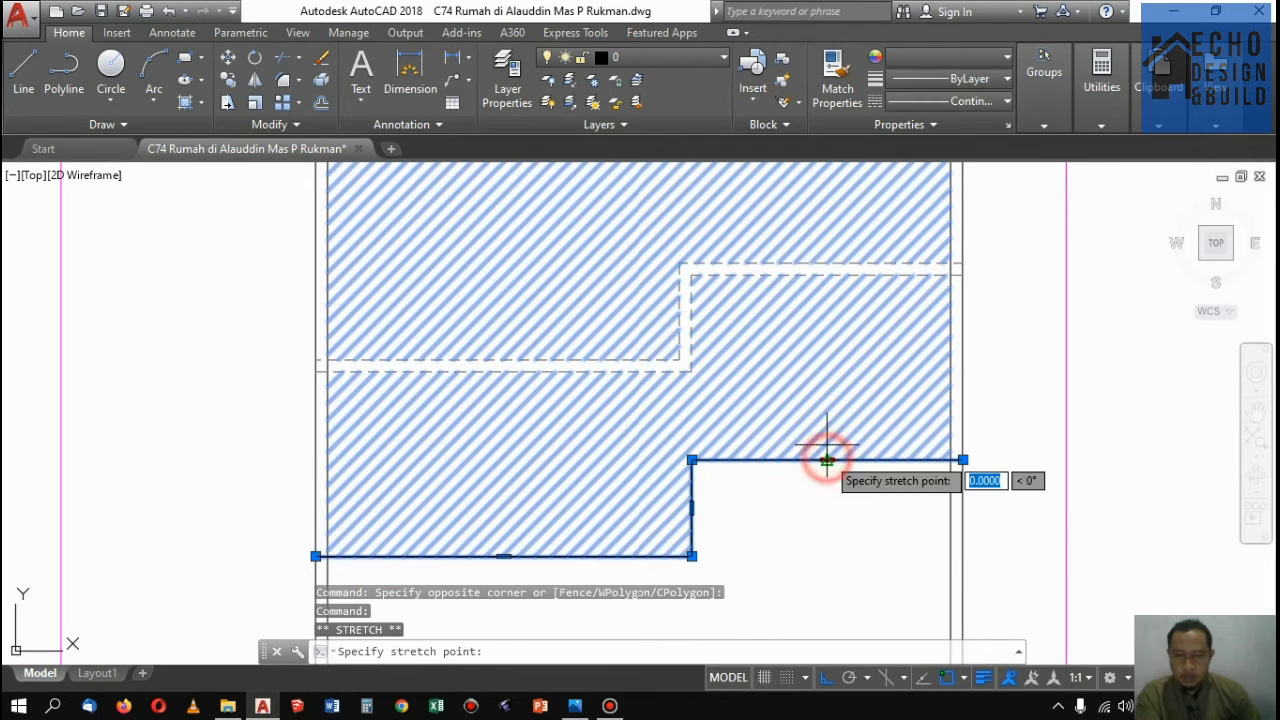
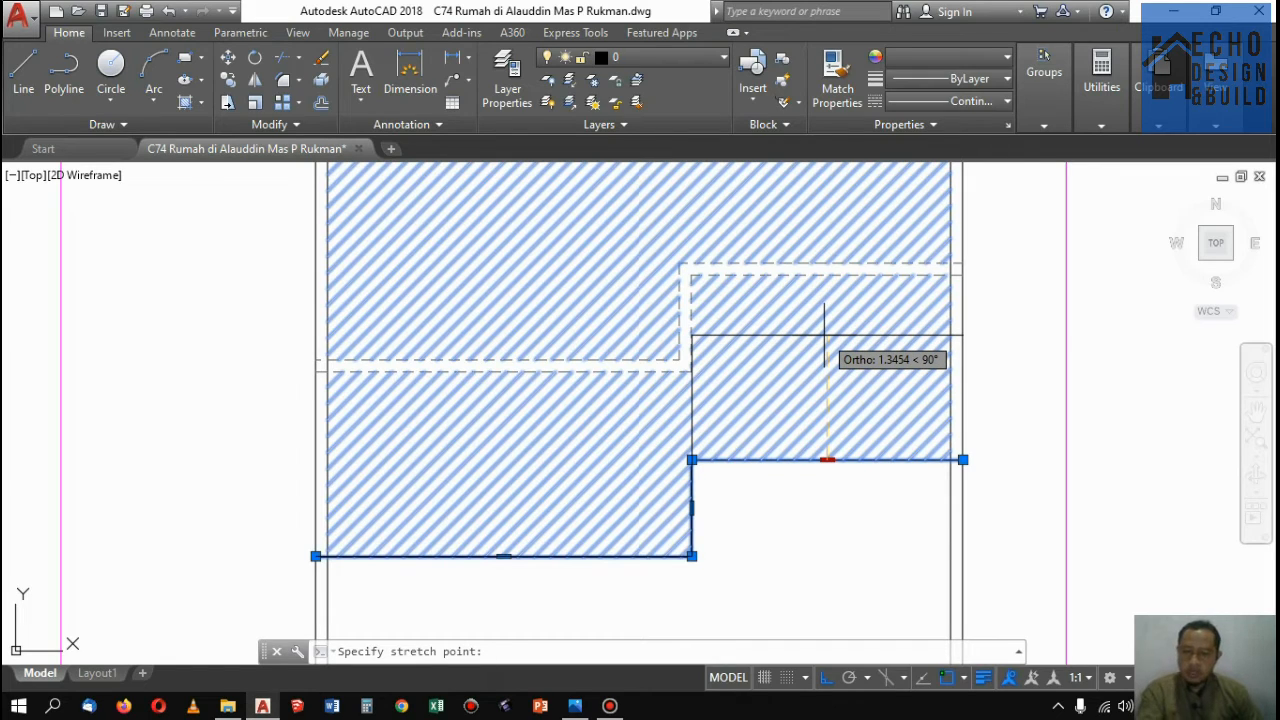
{"action": "type", "text": "1.5"}
{"action": "key", "text": "Return"}
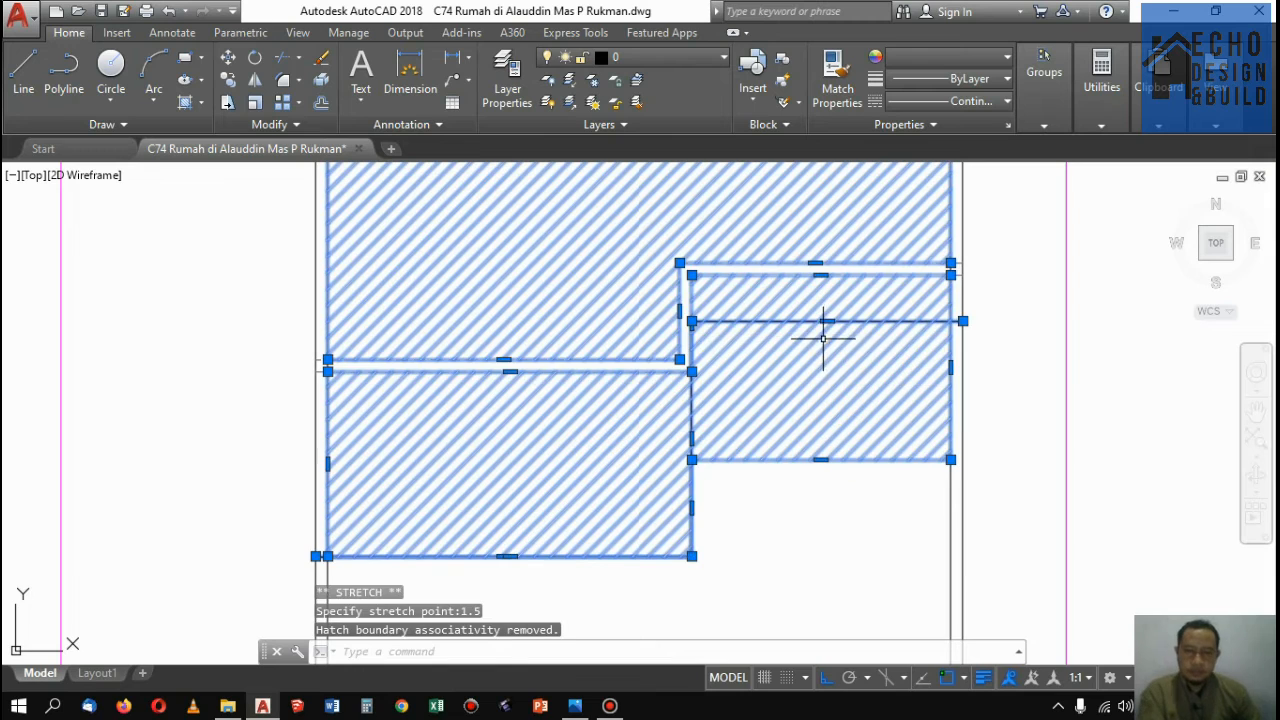
Stretch the hatch's lower right edge up to the raised outline segment and align its right corner with the inner wall line
{"action": "scroll", "coordinate": [823, 331], "scroll_direction": "down", "scroll_amount": 4}
{"action": "scroll", "coordinate": [821, 394], "scroll_direction": "up", "scroll_amount": 4}
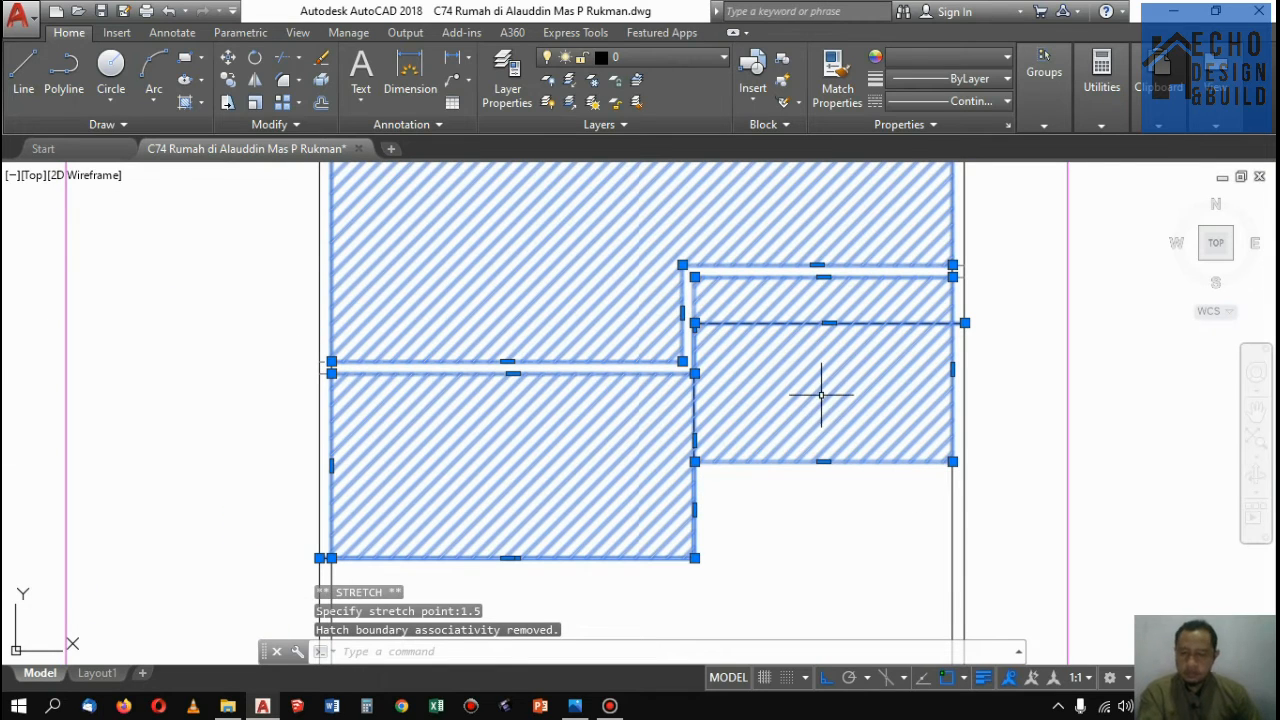
{"action": "left_click", "coordinate": [823, 462]}
{"action": "left_click", "coordinate": [829, 323]}
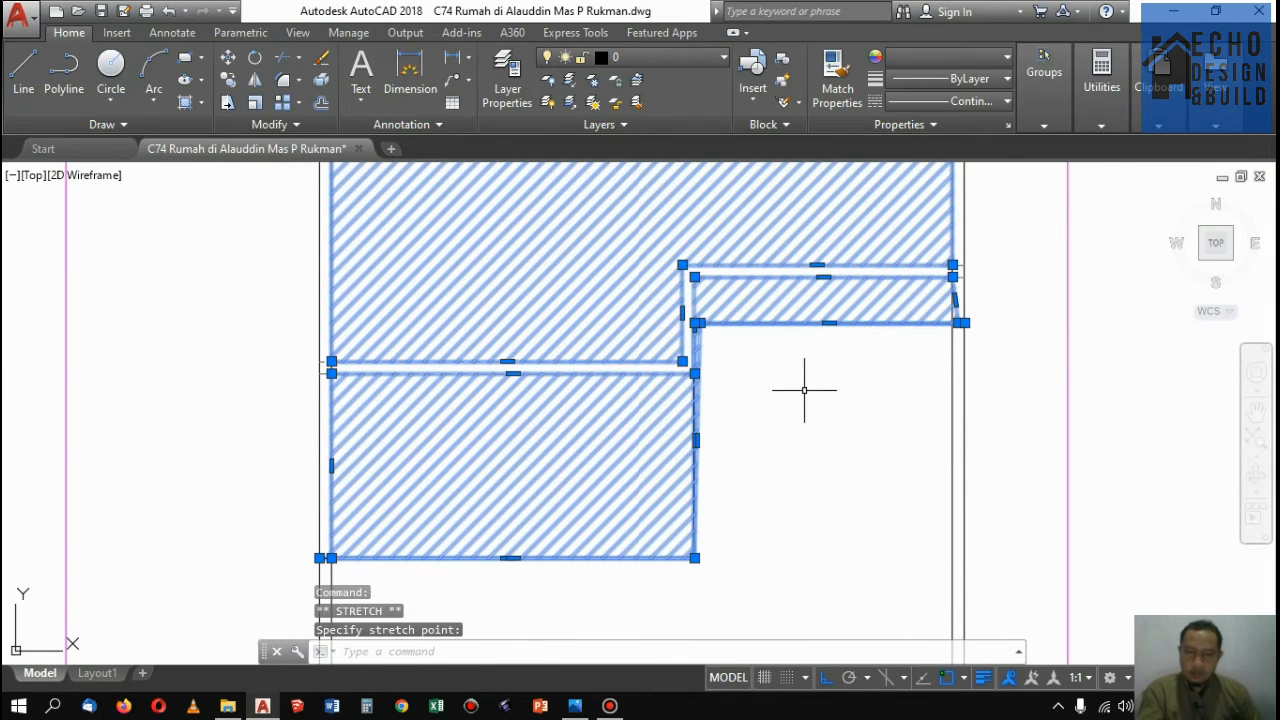
{"action": "scroll", "coordinate": [943, 271], "scroll_direction": "up", "scroll_amount": 5}
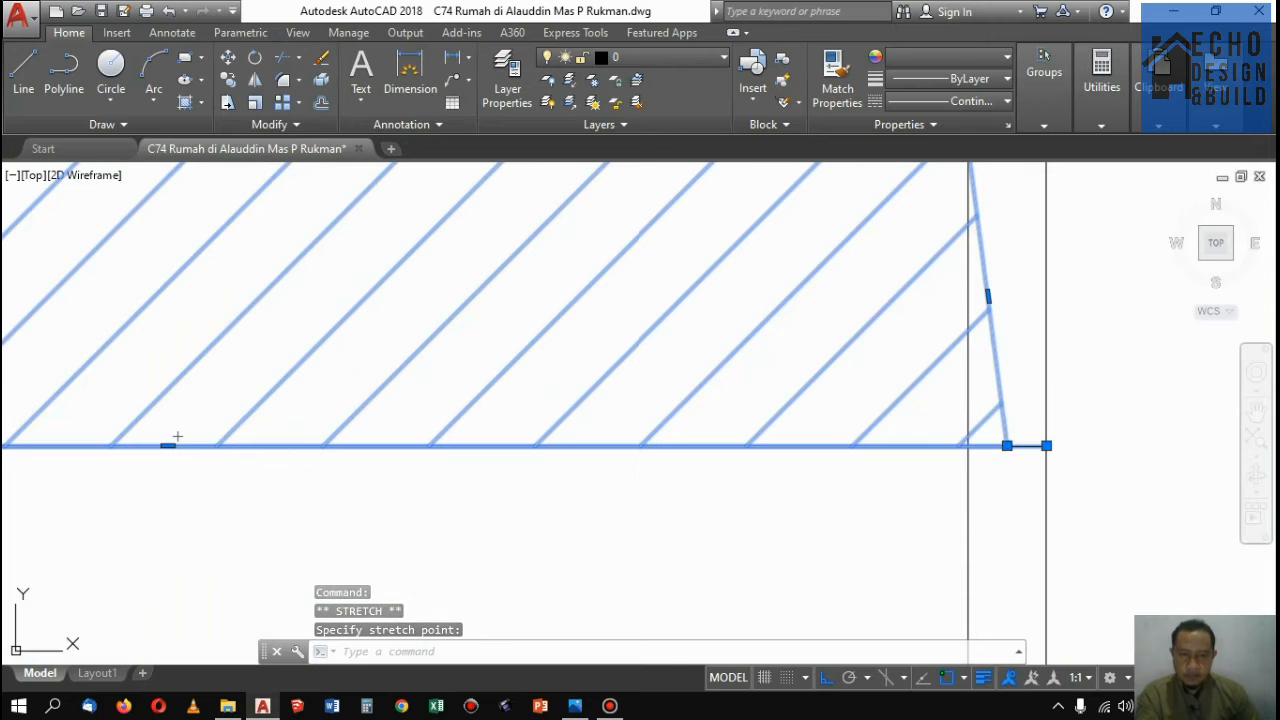
{"action": "left_click", "coordinate": [1007, 445]}
{"action": "scroll", "coordinate": [971, 445], "scroll_direction": "down", "scroll_amount": 6}
Align the hatch's left corner at the step with the corner of the stepped outline
{"action": "scroll", "coordinate": [852, 390], "scroll_direction": "up", "scroll_amount": 4}
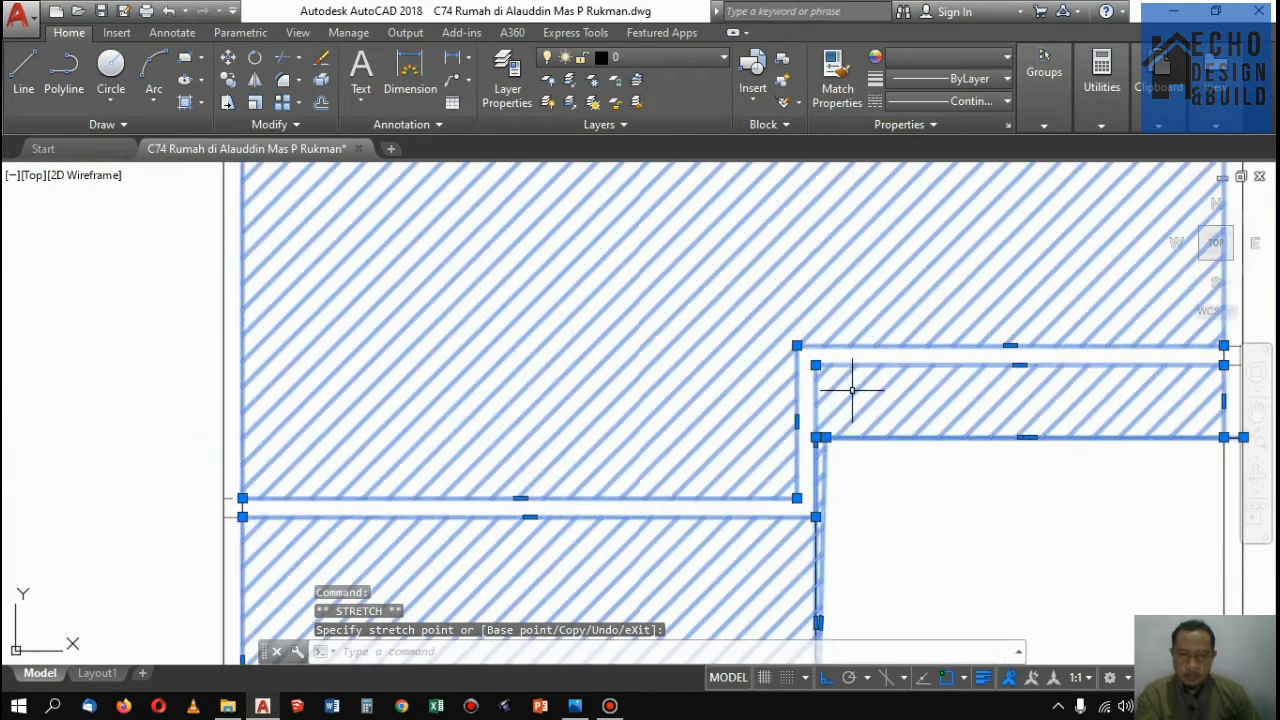
{"action": "scroll", "coordinate": [852, 390], "scroll_direction": "up", "scroll_amount": 3}
{"action": "scroll", "coordinate": [843, 371], "scroll_direction": "down", "scroll_amount": 5}
{"action": "scroll", "coordinate": [843, 366], "scroll_direction": "up", "scroll_amount": 8}
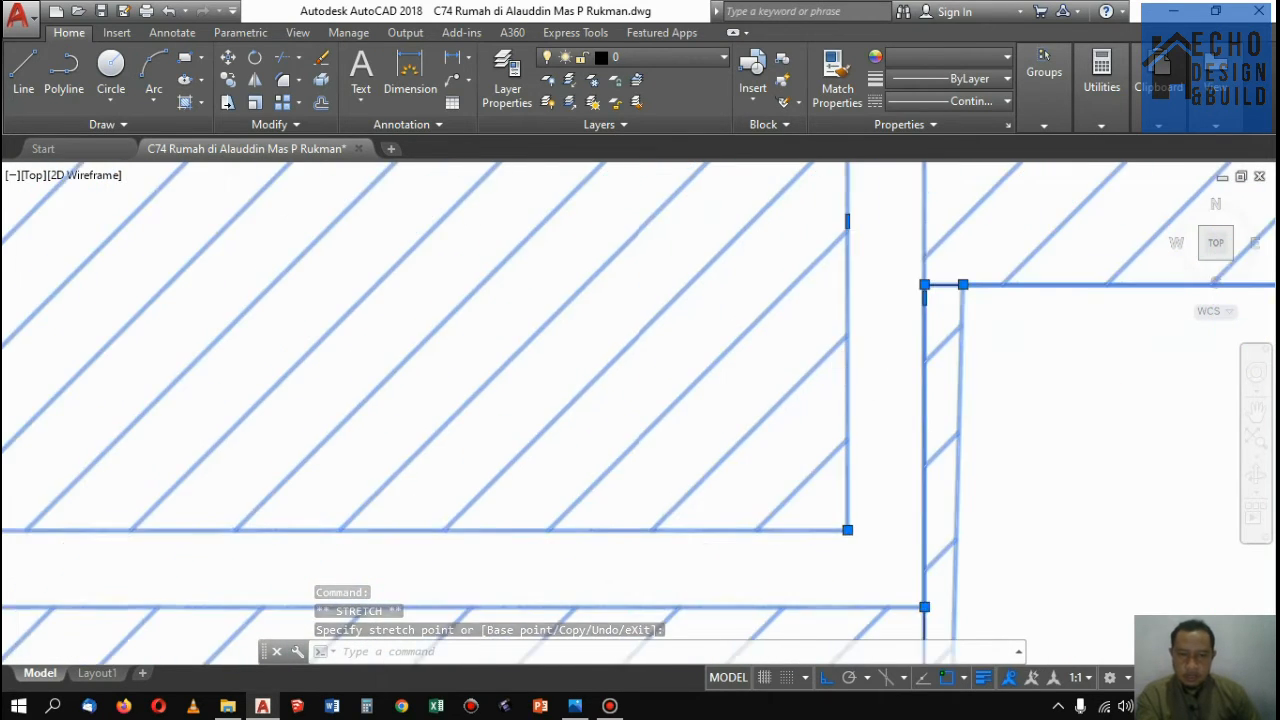
{"action": "scroll", "coordinate": [975, 272], "scroll_direction": "up", "scroll_amount": 2}
{"action": "scroll", "coordinate": [870, 298], "scroll_direction": "down", "scroll_amount": 8}
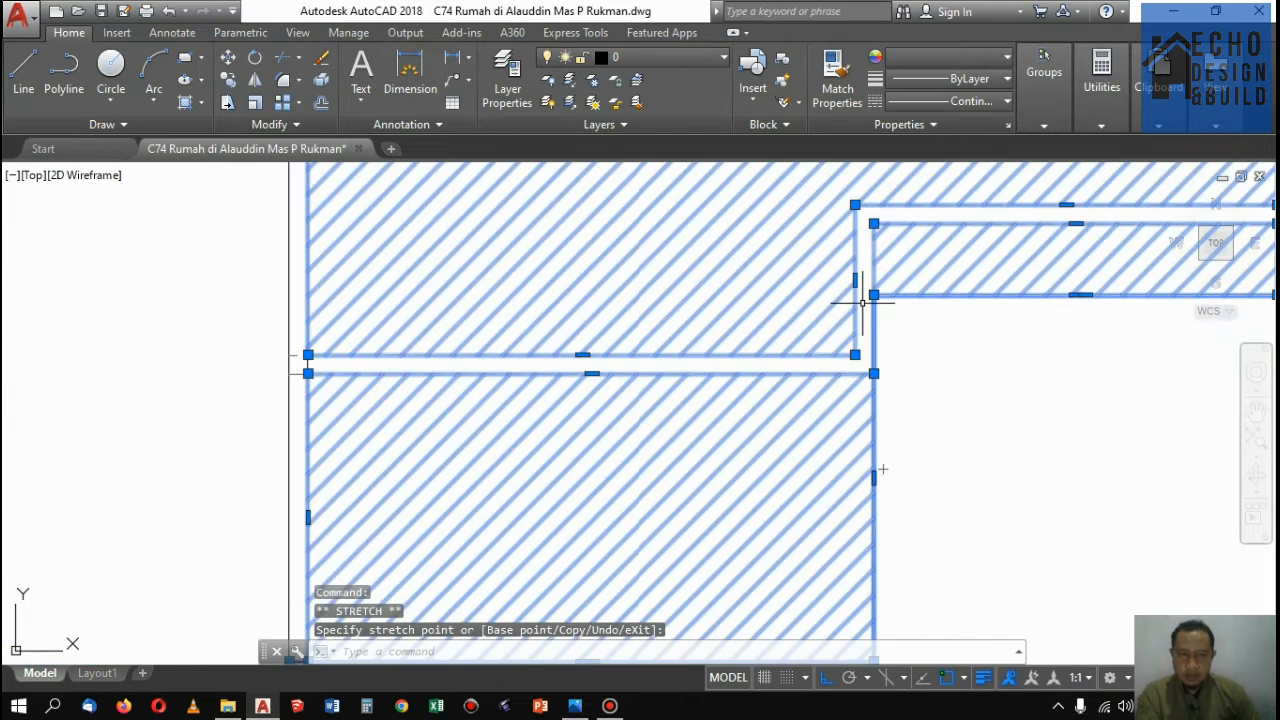
{"action": "scroll", "coordinate": [862, 302], "scroll_direction": "up", "scroll_amount": 6}
{"action": "scroll", "coordinate": [835, 260], "scroll_direction": "down", "scroll_amount": 6}
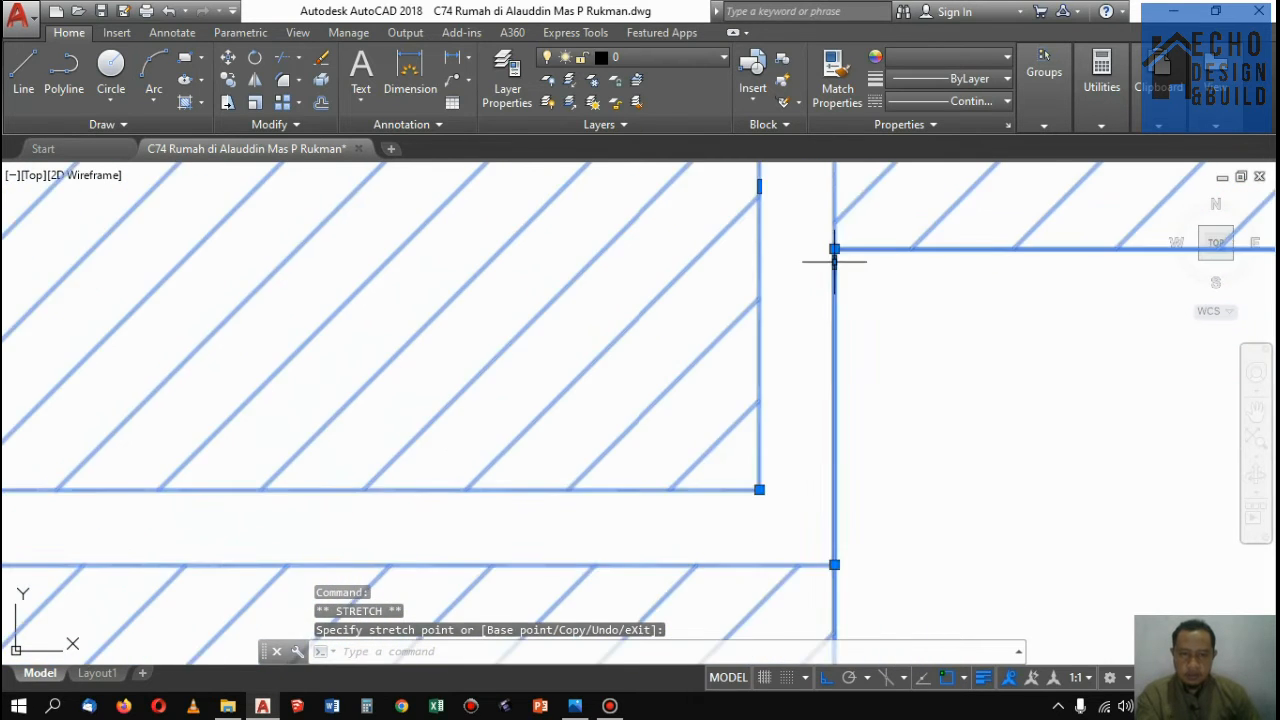
{"action": "key", "text": "Escape"}
Change the hatch in the right plan to the ANSI34 pattern with an angle of 45
{"action": "scroll", "coordinate": [855, 340], "scroll_direction": "up", "scroll_amount": 4}
{"action": "scroll", "coordinate": [835, 321], "scroll_direction": "down", "scroll_amount": 6}
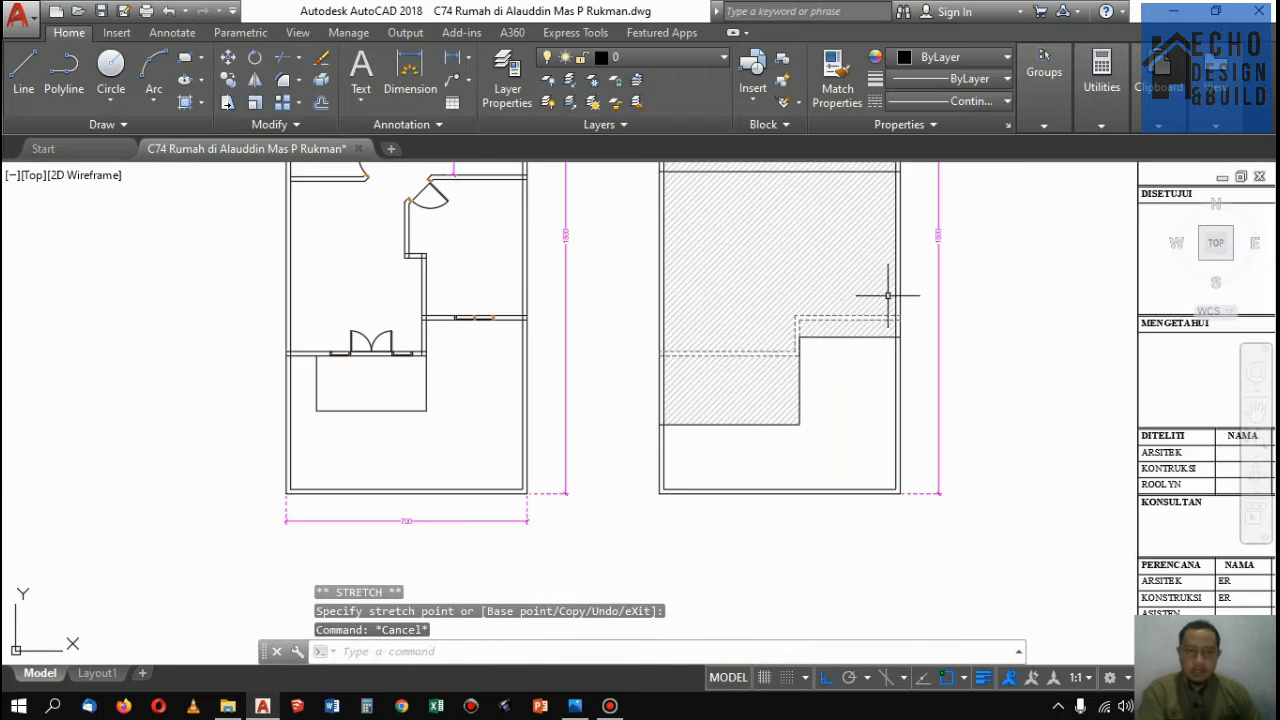
{"action": "scroll", "coordinate": [894, 286], "scroll_direction": "up", "scroll_amount": 4}
{"action": "scroll", "coordinate": [908, 363], "scroll_direction": "down", "scroll_amount": 6}
{"action": "scroll", "coordinate": [845, 358], "scroll_direction": "up", "scroll_amount": 2}
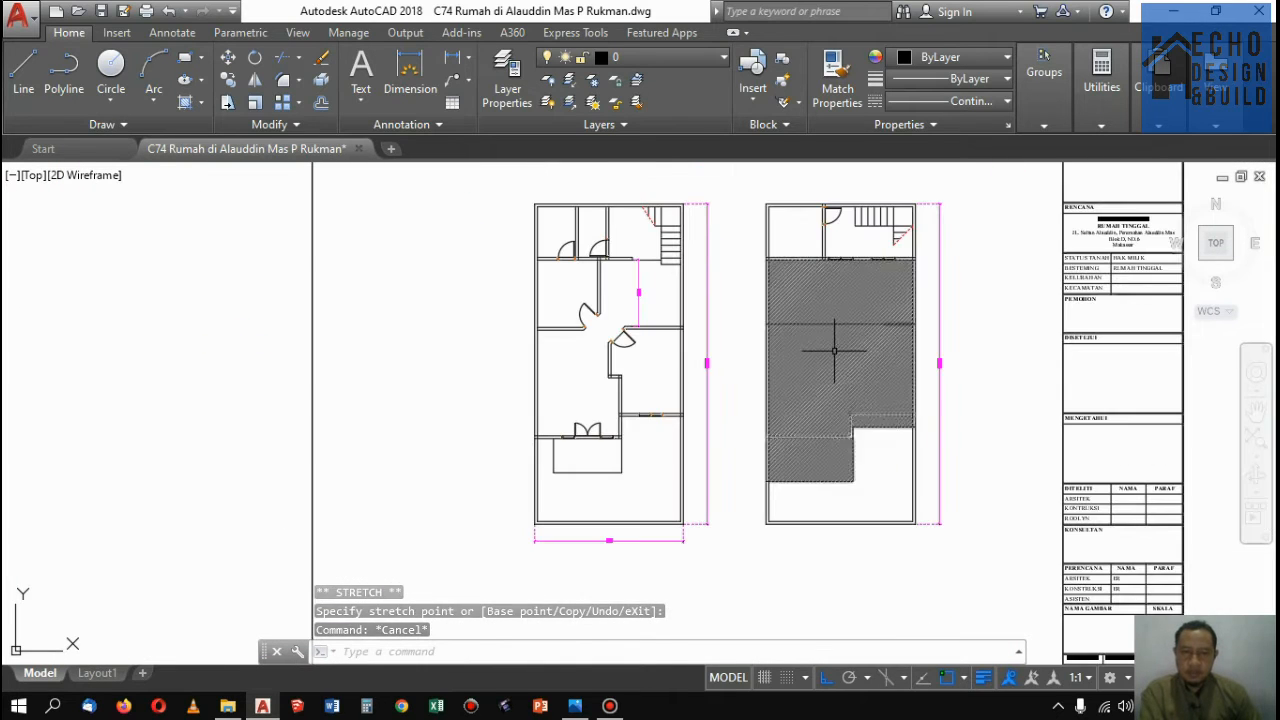
{"action": "left_click", "coordinate": [835, 350]}
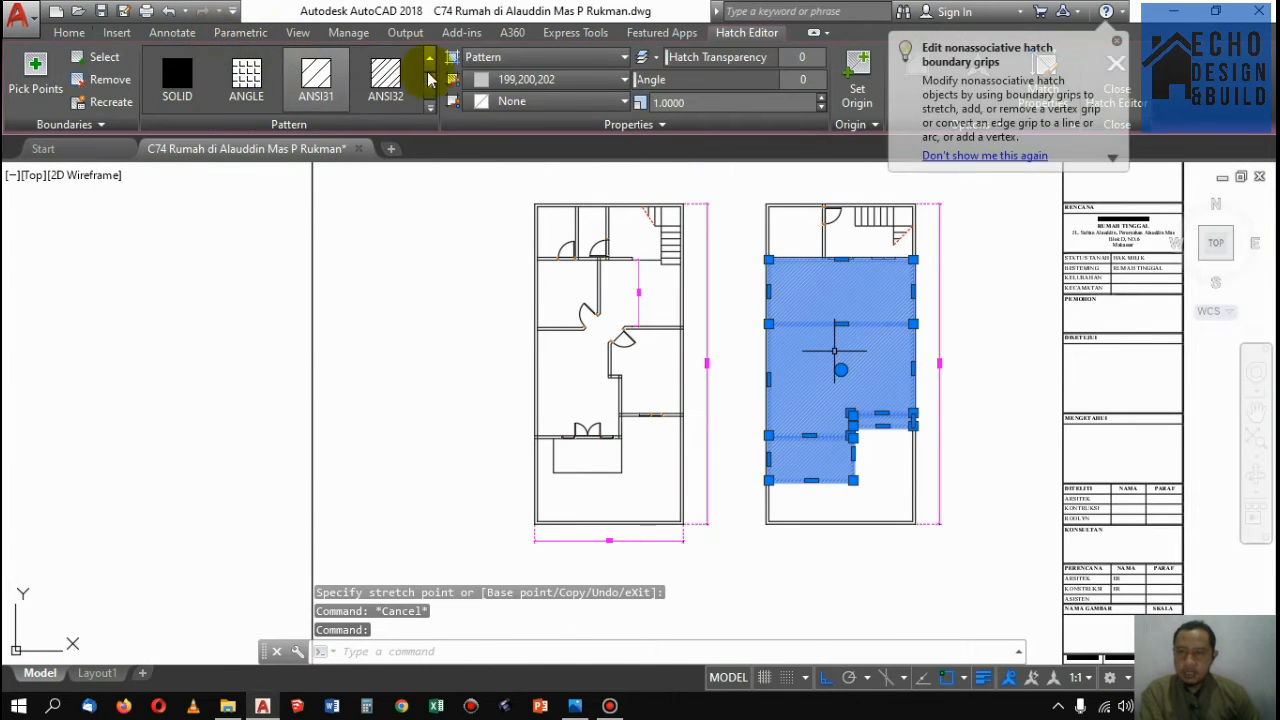
{"action": "left_click", "coordinate": [420, 100]}
{"action": "left_click", "coordinate": [432, 107]}
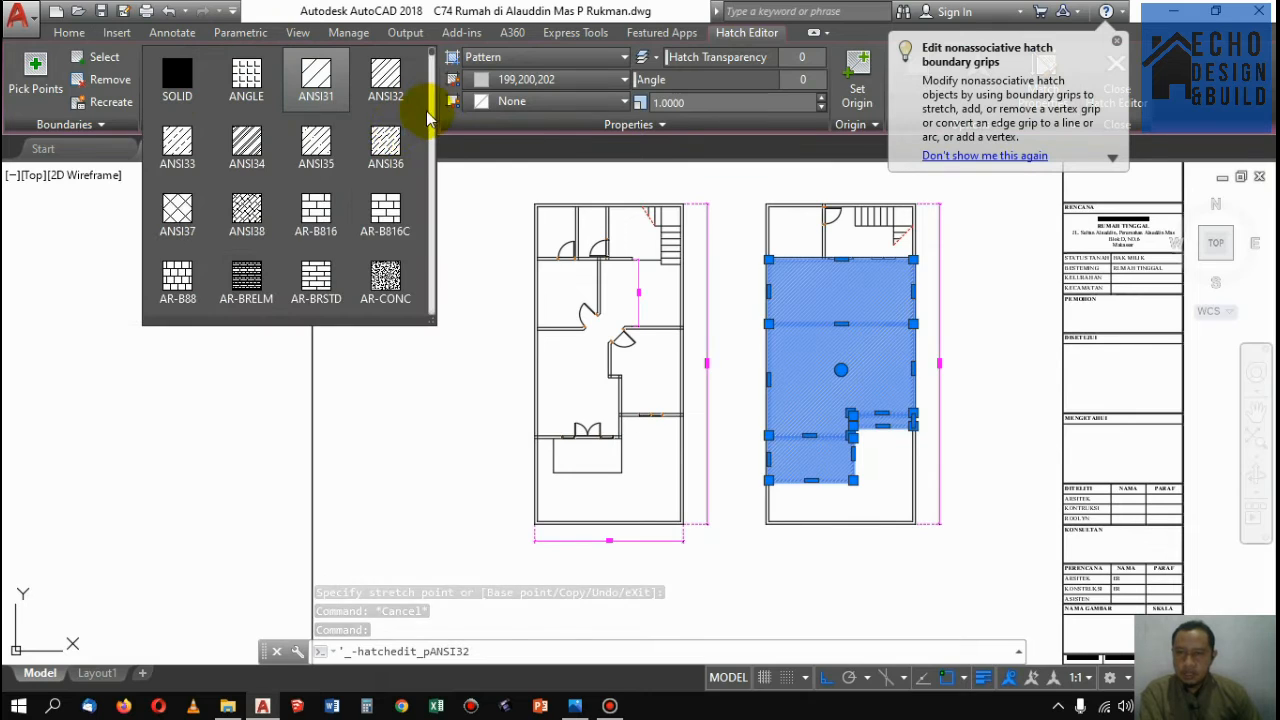
{"action": "left_click", "coordinate": [243, 157]}
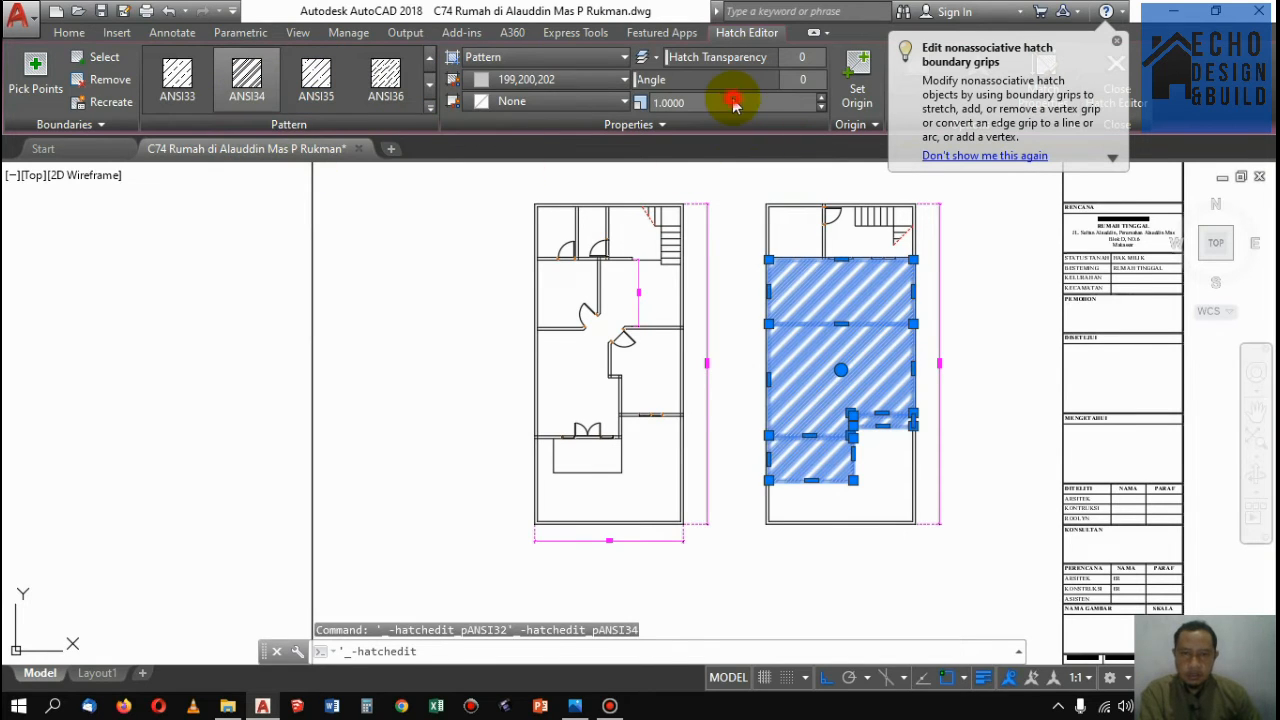
{"action": "left_click", "coordinate": [805, 78]}
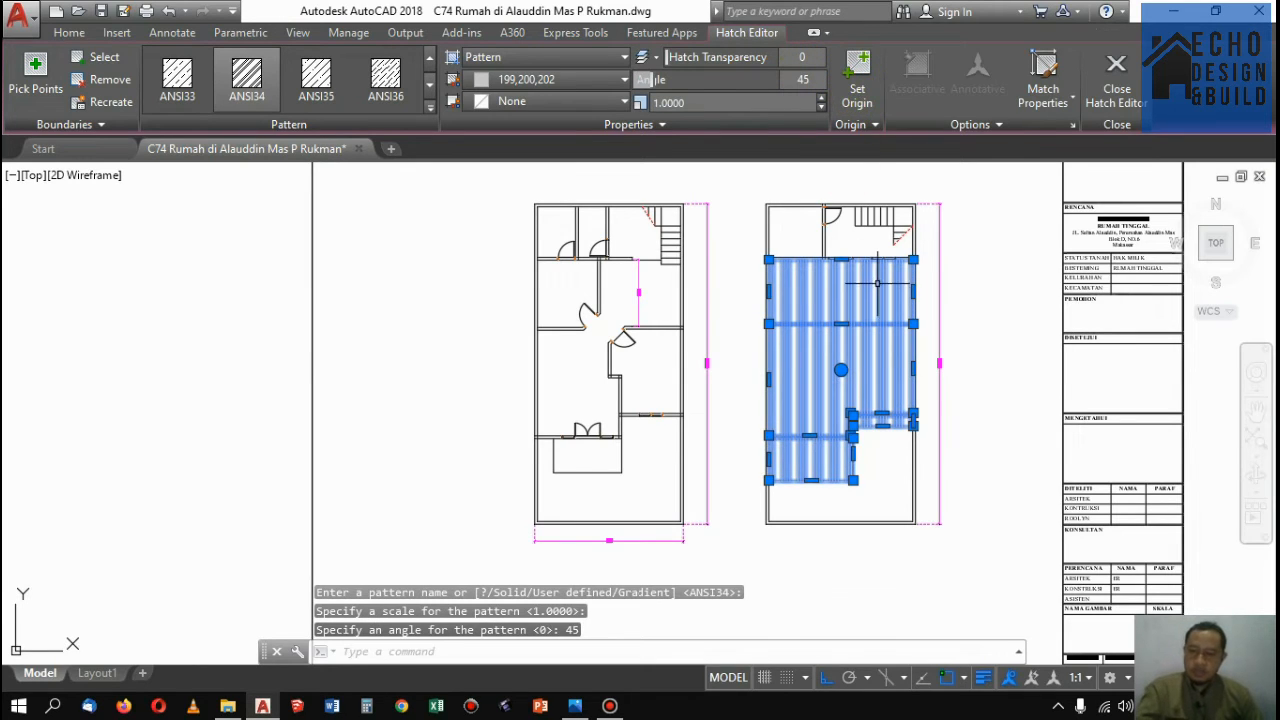
{"action": "key", "text": "Escape"}
{"action": "scroll", "coordinate": [848, 282], "scroll_direction": "up", "scroll_amount": 2}
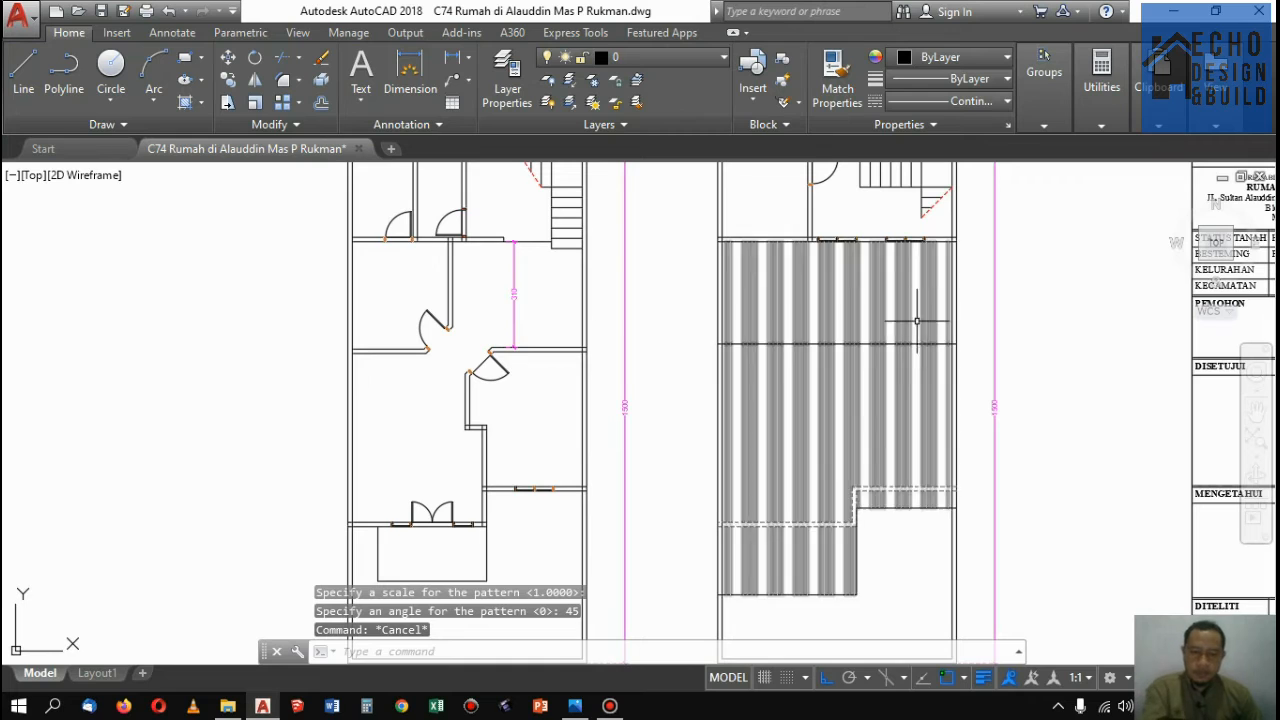
Offset the horizontal line crossing the hatched area of the right plan by 0.2 both upward and downward
{"action": "type", "text": "o"}
{"action": "key", "text": "Return"}
{"action": "type", "text": "0"}
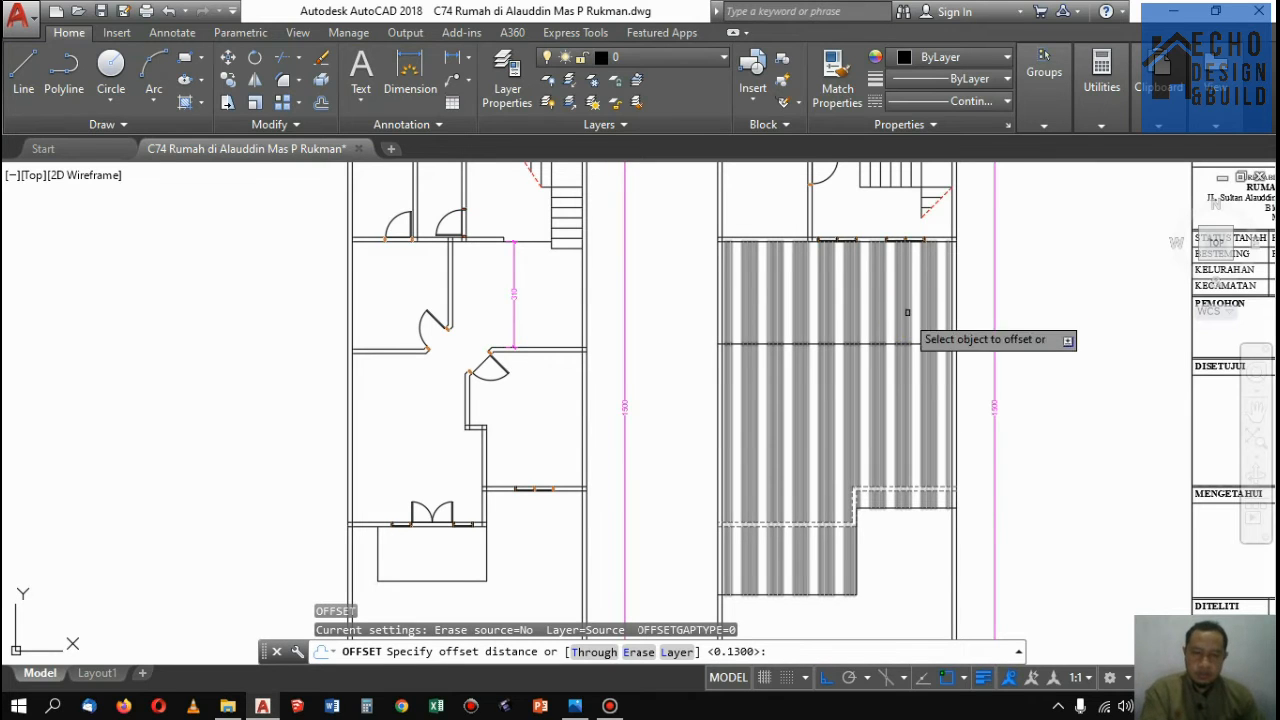
{"action": "type", "text": ".2"}
{"action": "key", "text": "Return"}
{"action": "scroll", "coordinate": [870, 340], "scroll_direction": "up", "scroll_amount": 5}
{"action": "left_click", "coordinate": [843, 359]}
{"action": "left_click", "coordinate": [851, 337]}
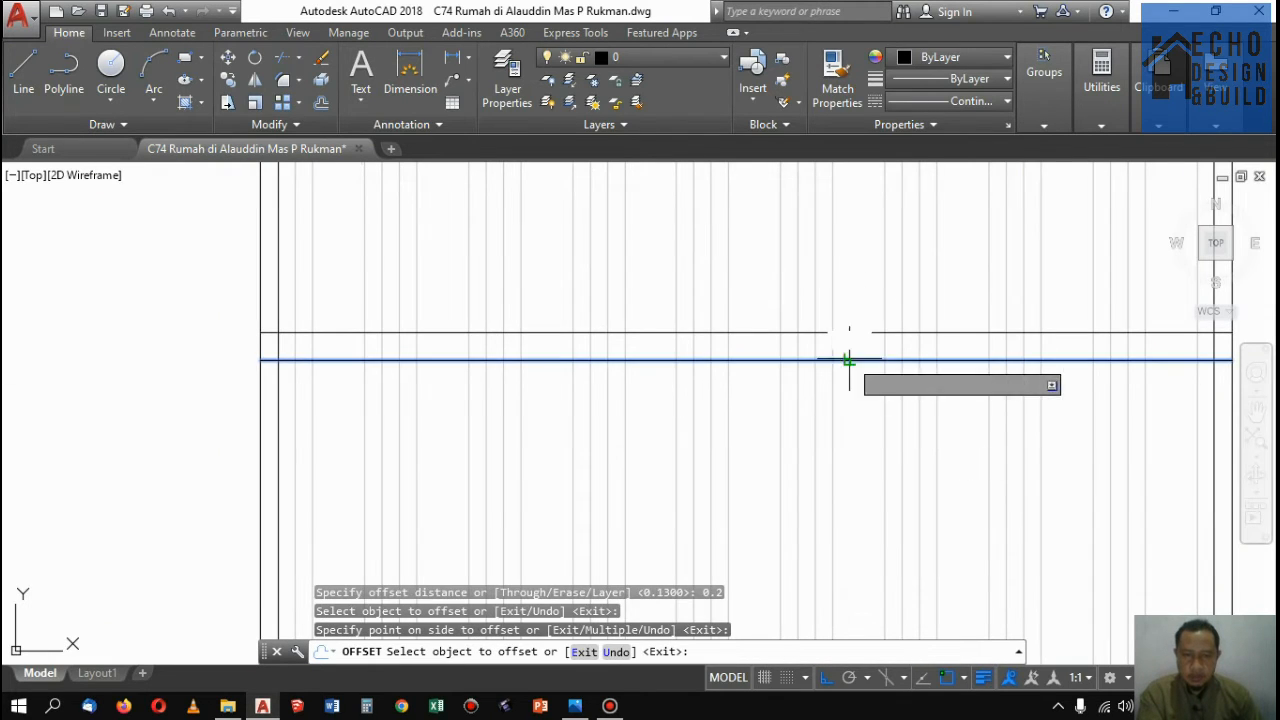
{"action": "left_click", "coordinate": [849, 359]}
{"action": "left_click", "coordinate": [848, 385]}
{"action": "scroll", "coordinate": [863, 340], "scroll_direction": "down", "scroll_amount": 2}
{"action": "scroll", "coordinate": [864, 343], "scroll_direction": "up", "scroll_amount": 2}
{"action": "key", "text": "Return"}
Colour the two offset lines above and below the horizontal line red
{"action": "left_click", "coordinate": [869, 294]}
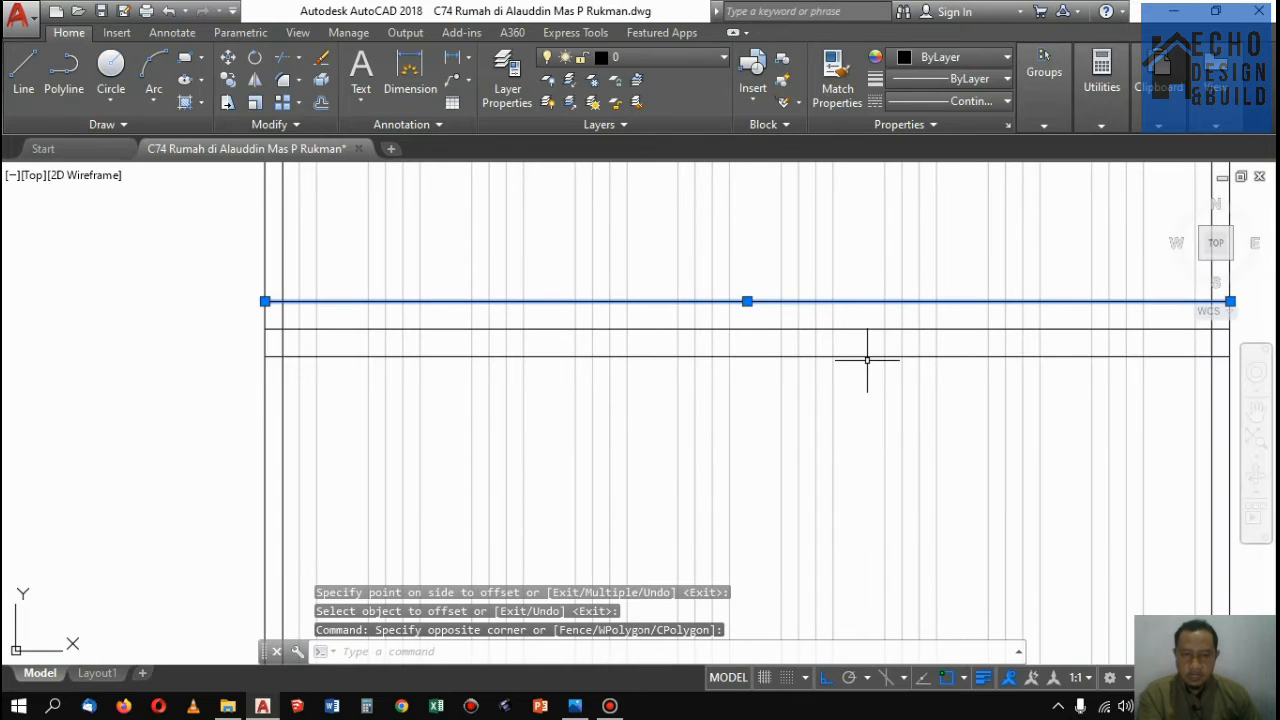
{"action": "left_click", "coordinate": [867, 362]}
{"action": "left_click", "coordinate": [857, 344]}
{"action": "left_click", "coordinate": [925, 58]}
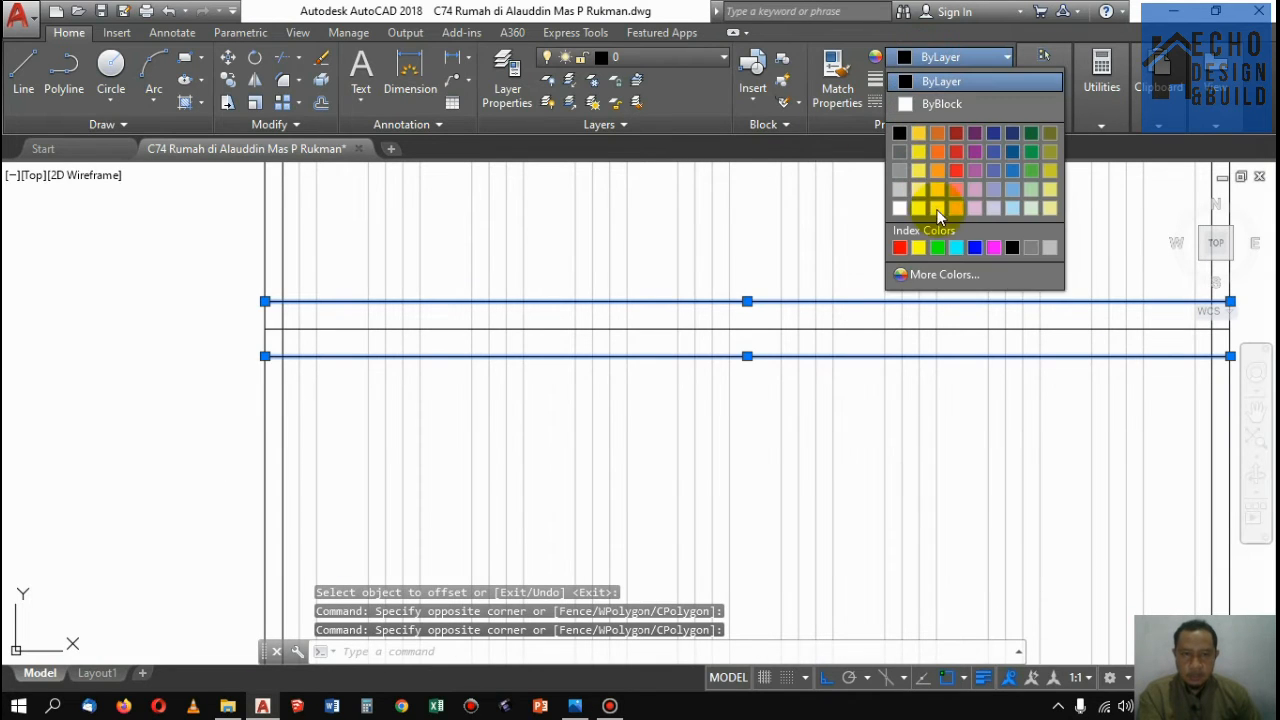
{"action": "left_click", "coordinate": [902, 254]}
{"action": "key", "text": "Escape"}
{"action": "scroll", "coordinate": [860, 300], "scroll_direction": "down", "scroll_amount": 6}
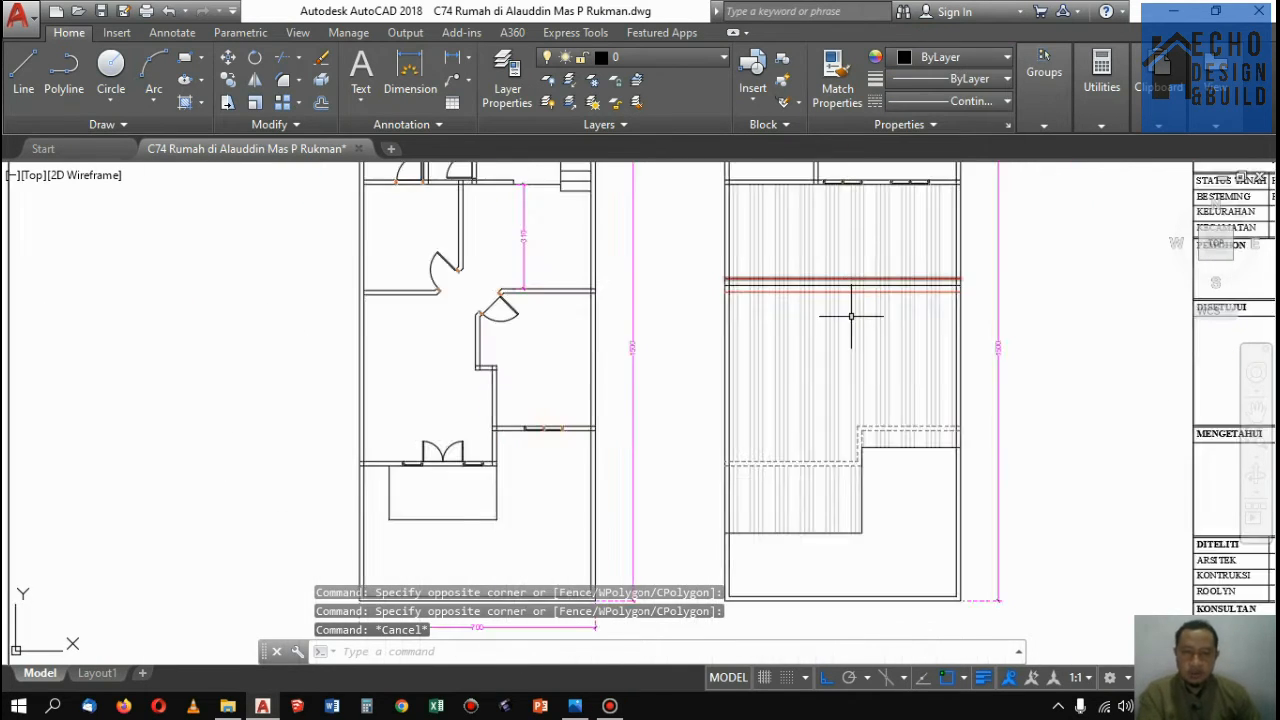
Delete the vertical interior dimension above the angled door in the left plan
{"action": "scroll", "coordinate": [805, 270], "scroll_direction": "up", "scroll_amount": 3}
{"action": "scroll", "coordinate": [805, 270], "scroll_direction": "up", "scroll_amount": 6}
{"action": "left_click", "coordinate": [815, 272]}
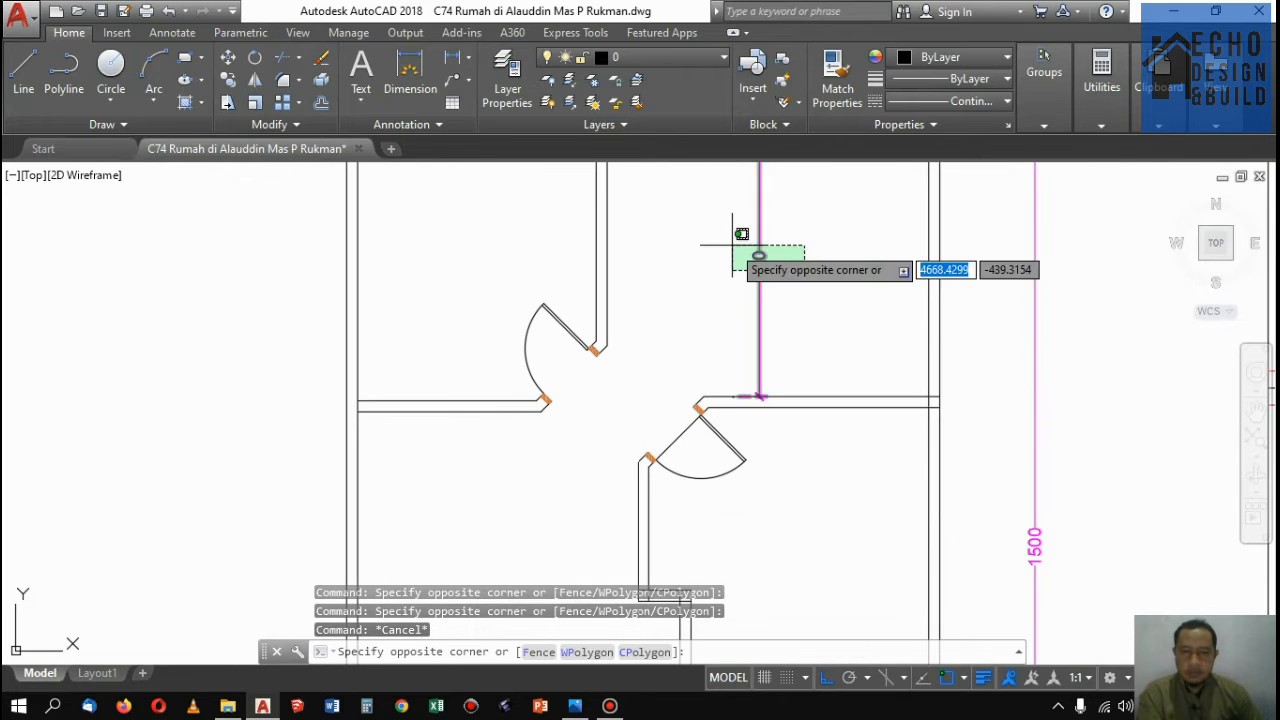
{"action": "left_click", "coordinate": [793, 266]}
{"action": "key", "text": "Delete"}
Add a horizontal linear dimension above the right plan, between the outer corners of its rear wall
{"action": "scroll", "coordinate": [793, 266], "scroll_direction": "down", "scroll_amount": 9}
{"action": "scroll", "coordinate": [819, 287], "scroll_direction": "up", "scroll_amount": 5}
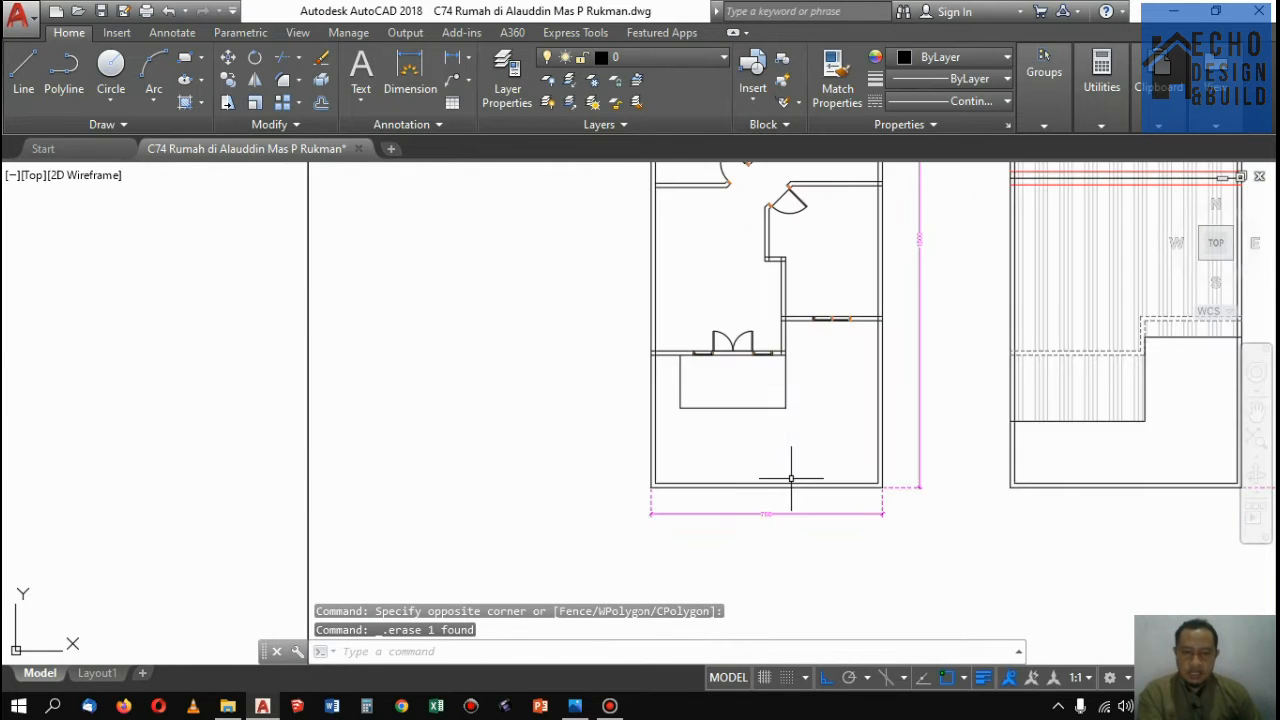
{"action": "scroll", "coordinate": [819, 287], "scroll_direction": "down", "scroll_amount": 7}
{"action": "scroll", "coordinate": [819, 287], "scroll_direction": "up", "scroll_amount": 7}
{"action": "scroll", "coordinate": [819, 287], "scroll_direction": "down", "scroll_amount": 4}
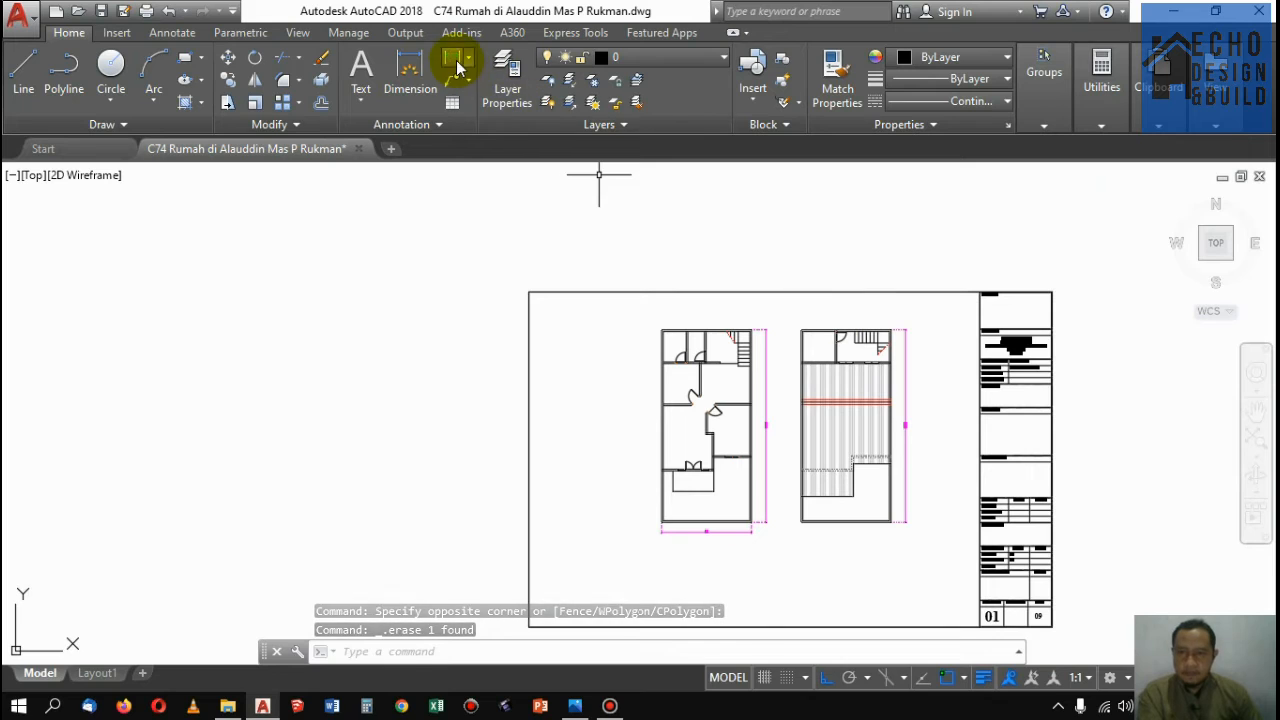
{"action": "left_click", "coordinate": [452, 57]}
{"action": "scroll", "coordinate": [843, 317], "scroll_direction": "up", "scroll_amount": 7}
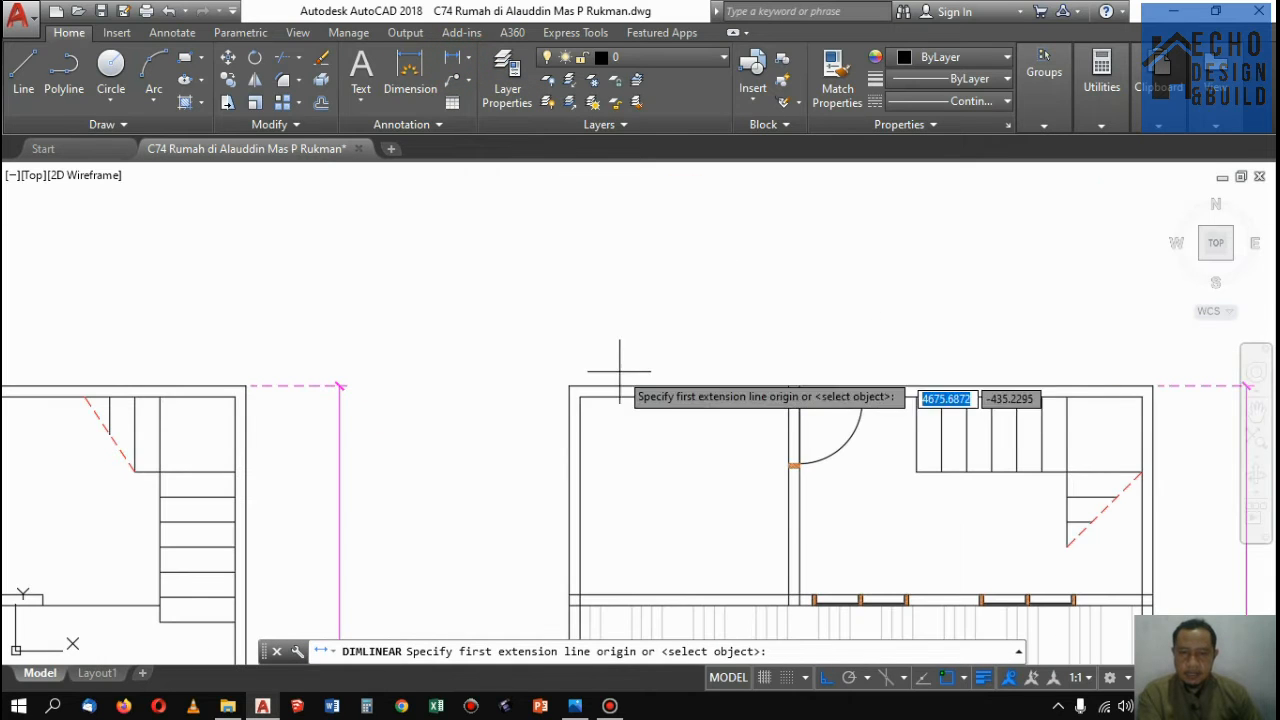
{"action": "left_click", "coordinate": [569, 386]}
{"action": "scroll", "coordinate": [743, 337], "scroll_direction": "down", "scroll_amount": 3}
{"action": "scroll", "coordinate": [914, 366], "scroll_direction": "up", "scroll_amount": 5}
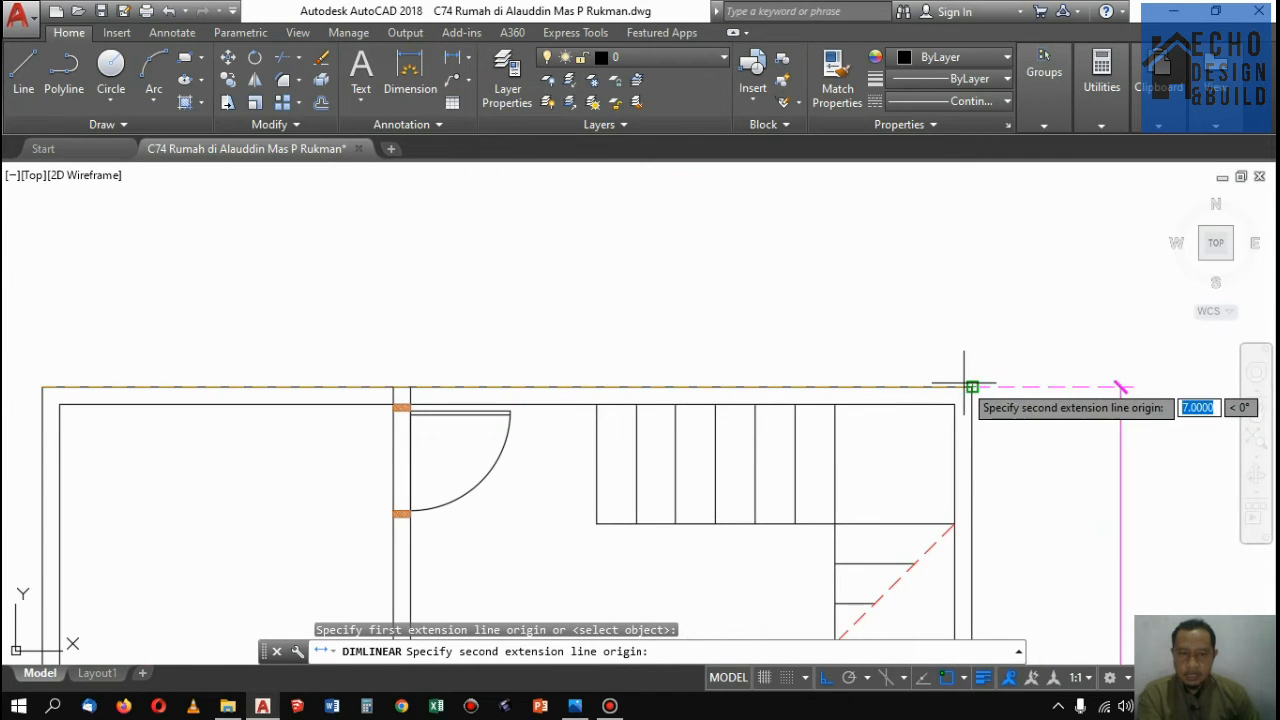
{"action": "left_click", "coordinate": [971, 386]}
{"action": "scroll", "coordinate": [971, 386], "scroll_direction": "down", "scroll_amount": 3}
{"action": "scroll", "coordinate": [1034, 380], "scroll_direction": "down", "scroll_amount": 4}
{"action": "left_click", "coordinate": [931, 341]}
Copy the DENAH LANTAI 1 title with its scale text, symbol and line from the floor plan sheet to below the left plan's width dimension
{"action": "scroll", "coordinate": [931, 341], "scroll_direction": "up", "scroll_amount": 6}
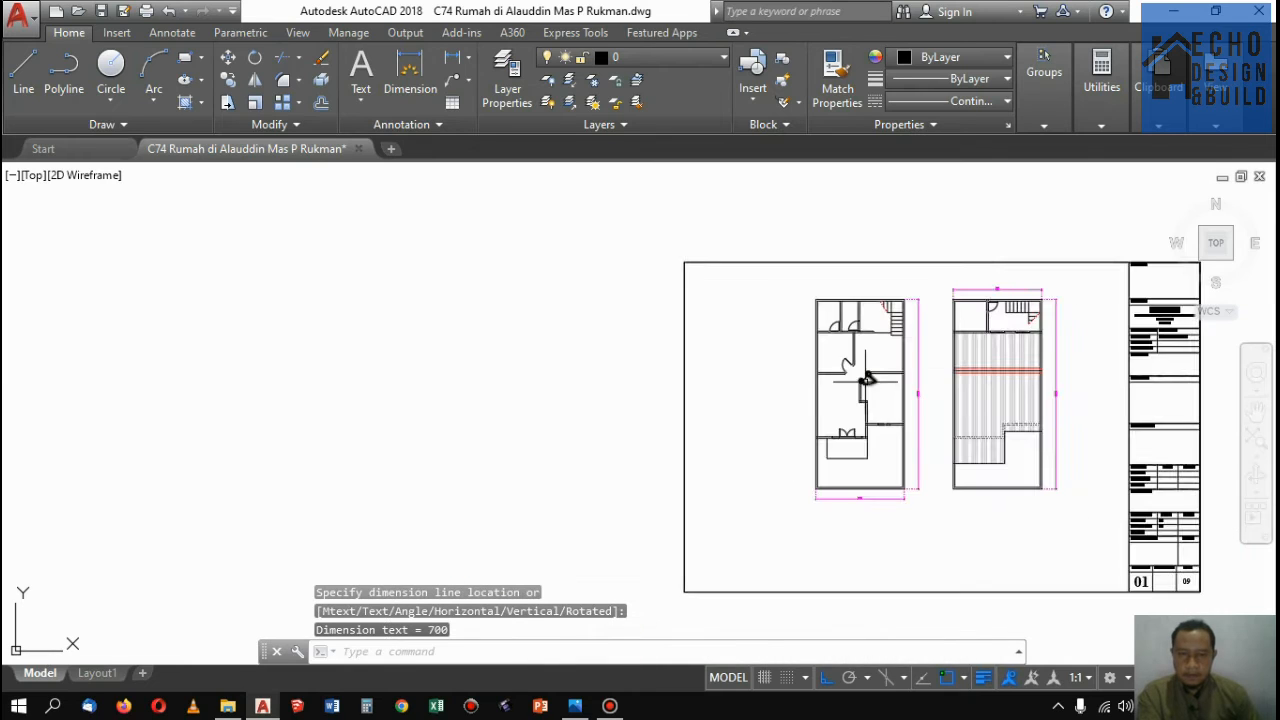
{"action": "scroll", "coordinate": [843, 349], "scroll_direction": "down", "scroll_amount": 6}
{"action": "scroll", "coordinate": [826, 349], "scroll_direction": "up", "scroll_amount": 4}
{"action": "scroll", "coordinate": [815, 375], "scroll_direction": "up", "scroll_amount": 3}
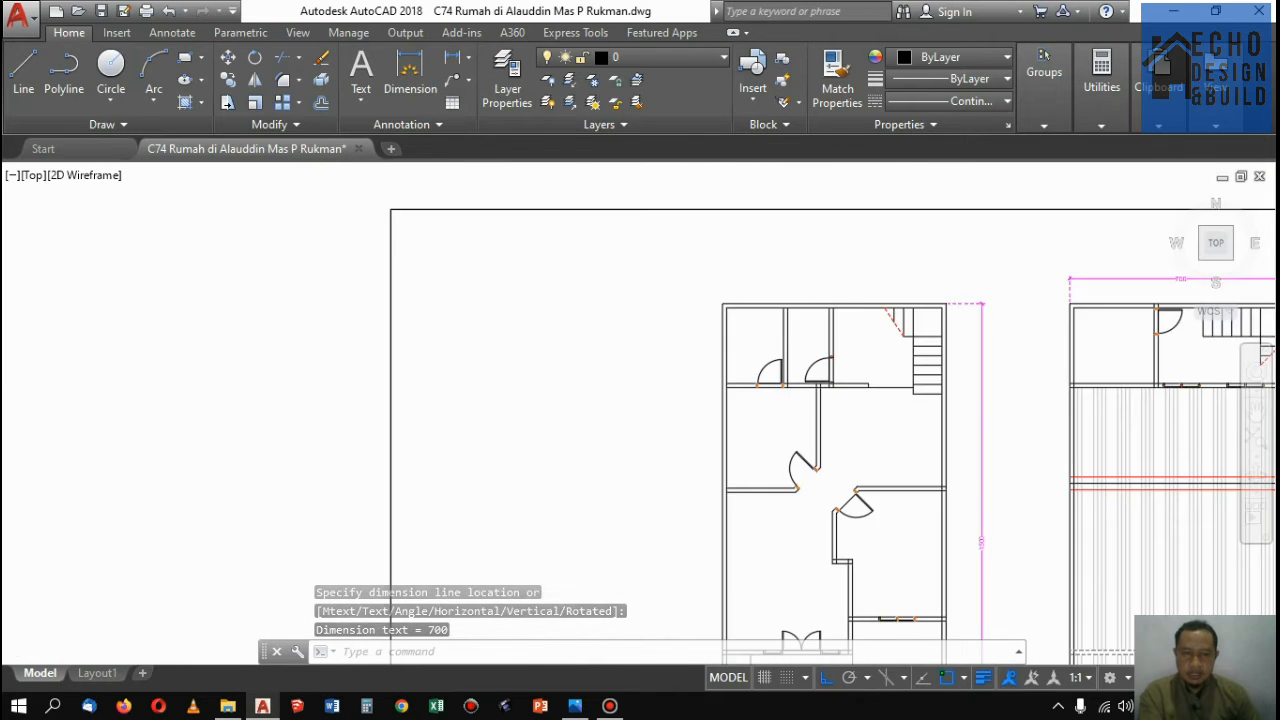
{"action": "scroll", "coordinate": [800, 380], "scroll_direction": "down", "scroll_amount": 9}
{"action": "scroll", "coordinate": [555, 385], "scroll_direction": "up", "scroll_amount": 8}
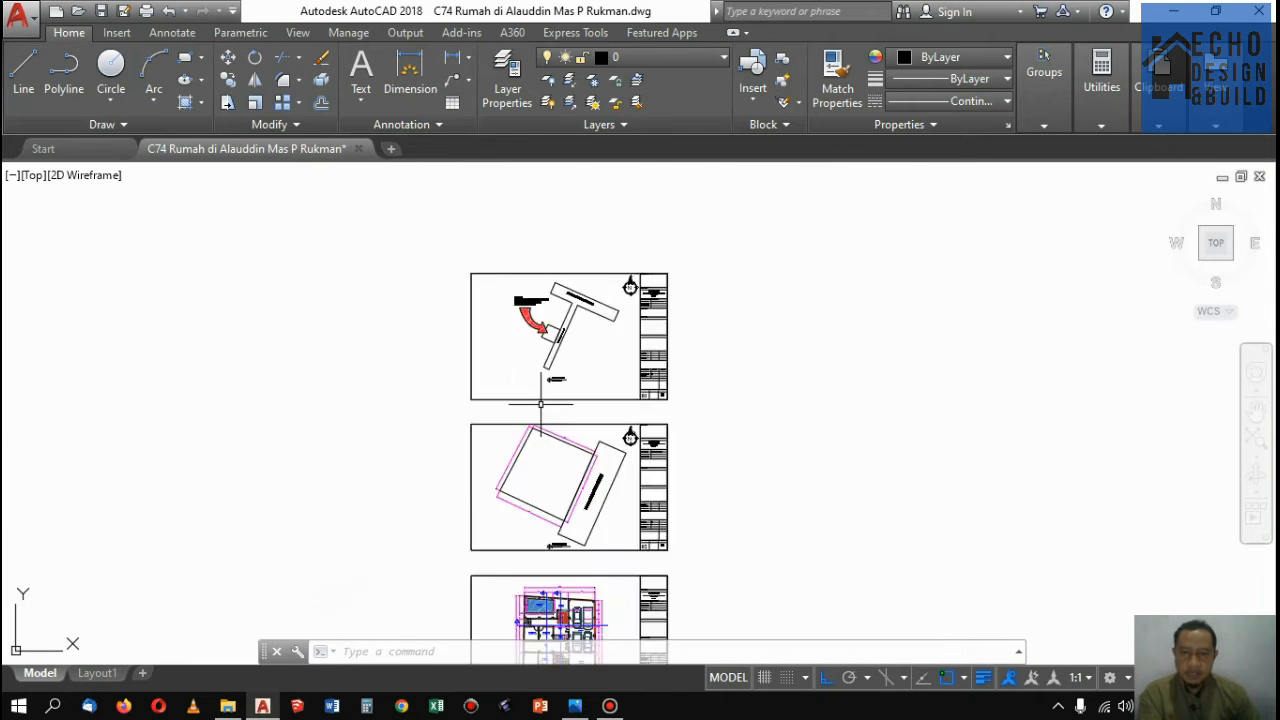
{"action": "scroll", "coordinate": [610, 380], "scroll_direction": "down", "scroll_amount": 2}
{"action": "scroll", "coordinate": [618, 386], "scroll_direction": "down", "scroll_amount": 5}
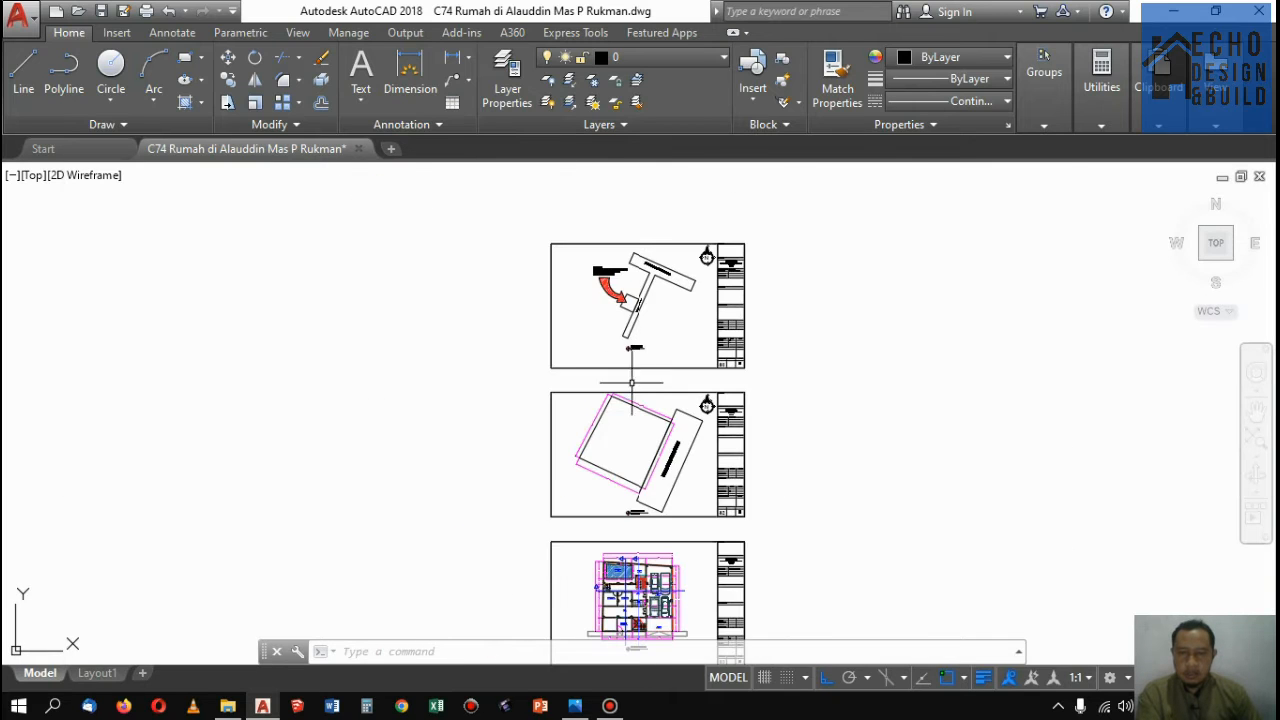
{"action": "scroll", "coordinate": [623, 509], "scroll_direction": "up", "scroll_amount": 5}
{"action": "scroll", "coordinate": [623, 509], "scroll_direction": "down", "scroll_amount": 5}
{"action": "scroll", "coordinate": [686, 505], "scroll_direction": "up", "scroll_amount": 4}
{"action": "scroll", "coordinate": [686, 505], "scroll_direction": "up", "scroll_amount": 7}
{"action": "left_click", "coordinate": [714, 418]}
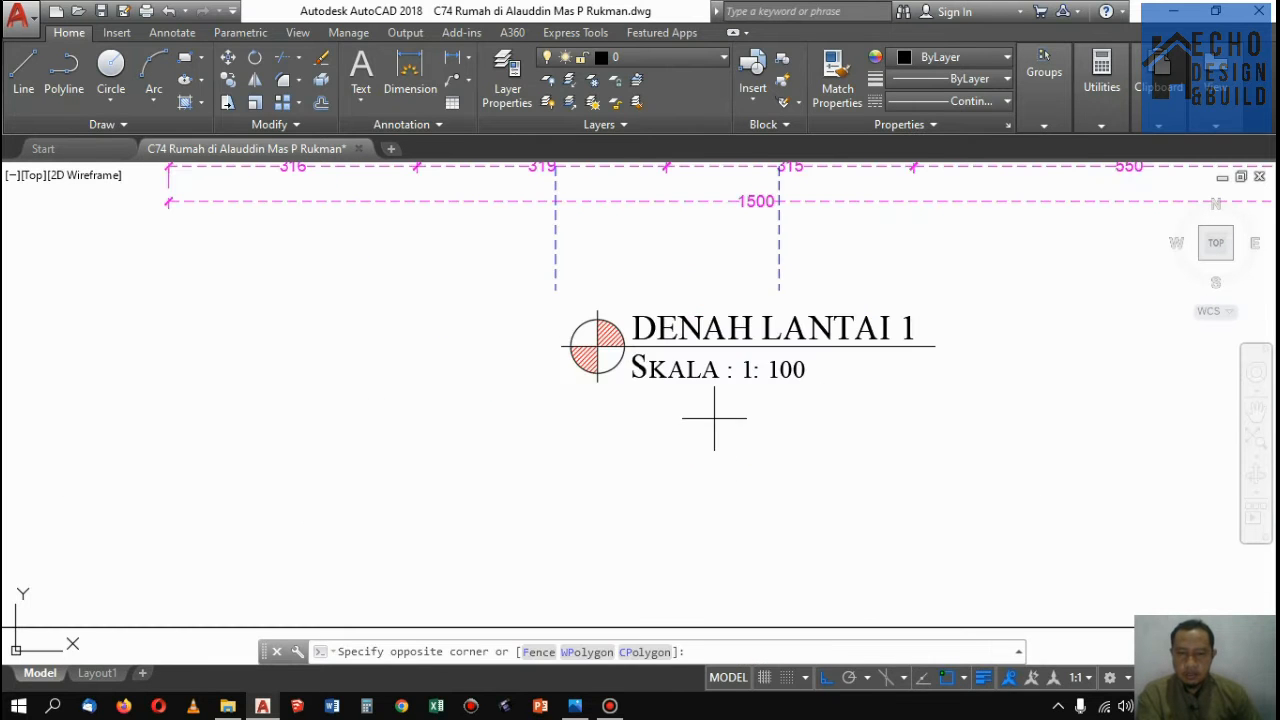
{"action": "left_click", "coordinate": [571, 311]}
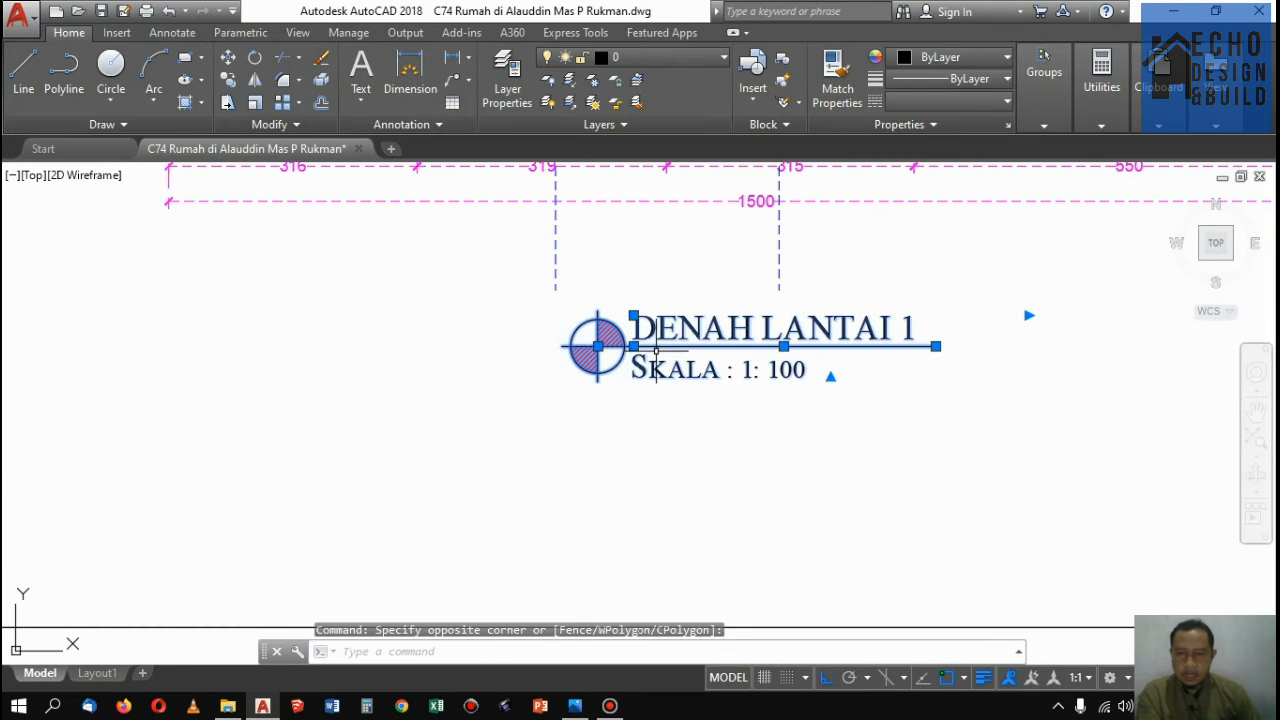
{"action": "left_click", "coordinate": [229, 82]}
{"action": "left_click", "coordinate": [597, 346]}
{"action": "scroll", "coordinate": [640, 470], "scroll_direction": "down", "scroll_amount": 10}
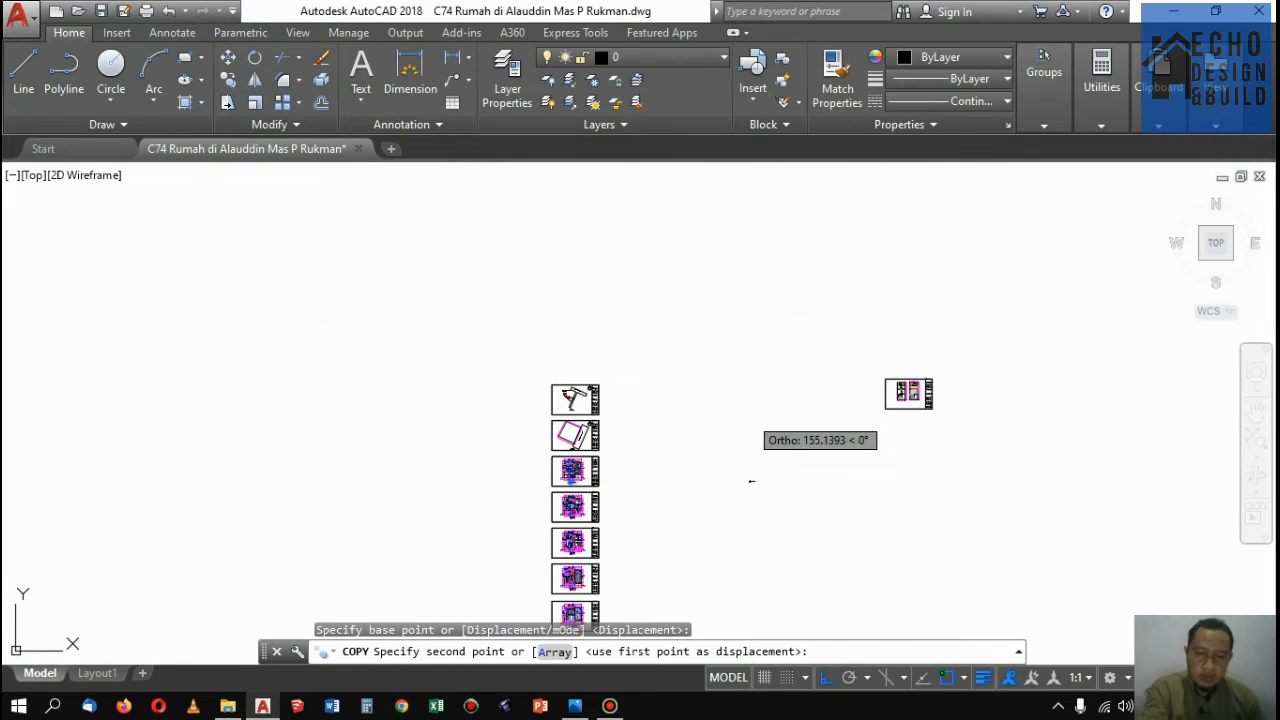
{"action": "key", "text": "F8"}
{"action": "scroll", "coordinate": [894, 371], "scroll_direction": "up", "scroll_amount": 10}
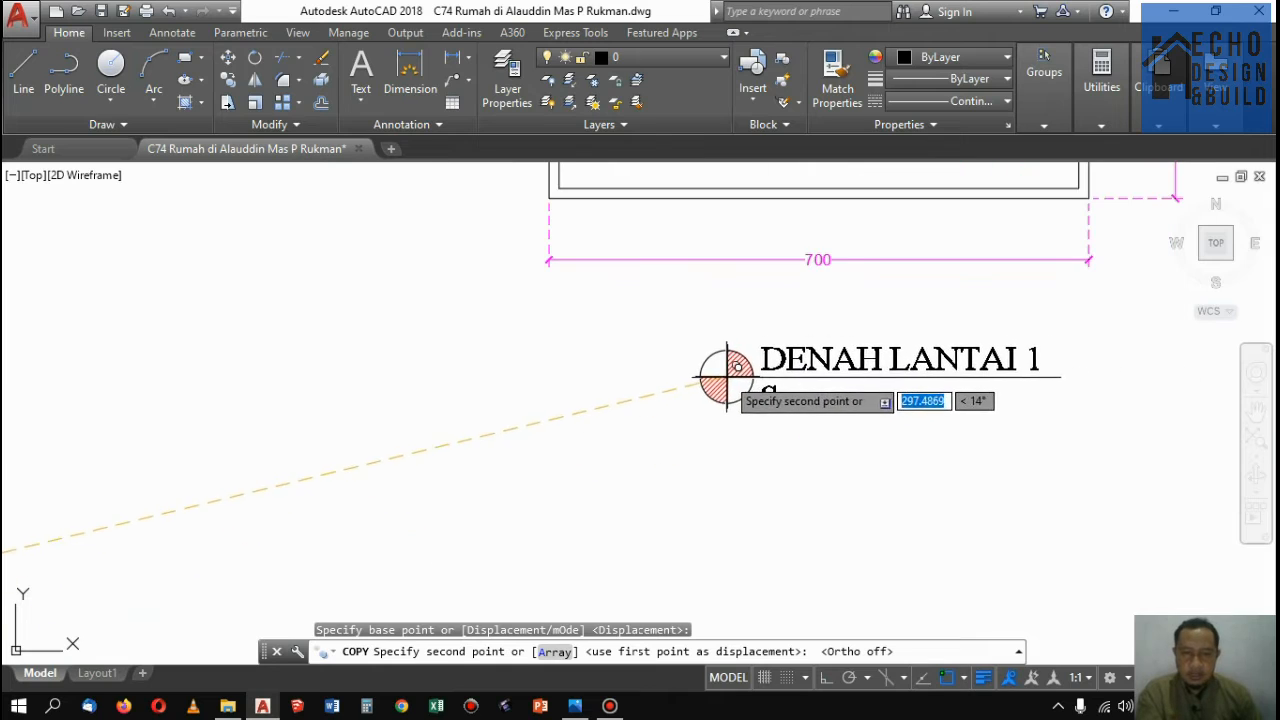
{"action": "left_click", "coordinate": [689, 358]}
{"action": "key", "text": "Return"}
Add ( EXISTING ) as a second line under DENAH LANTAI 1 in the copied title text
{"action": "left_click", "coordinate": [835, 330]}
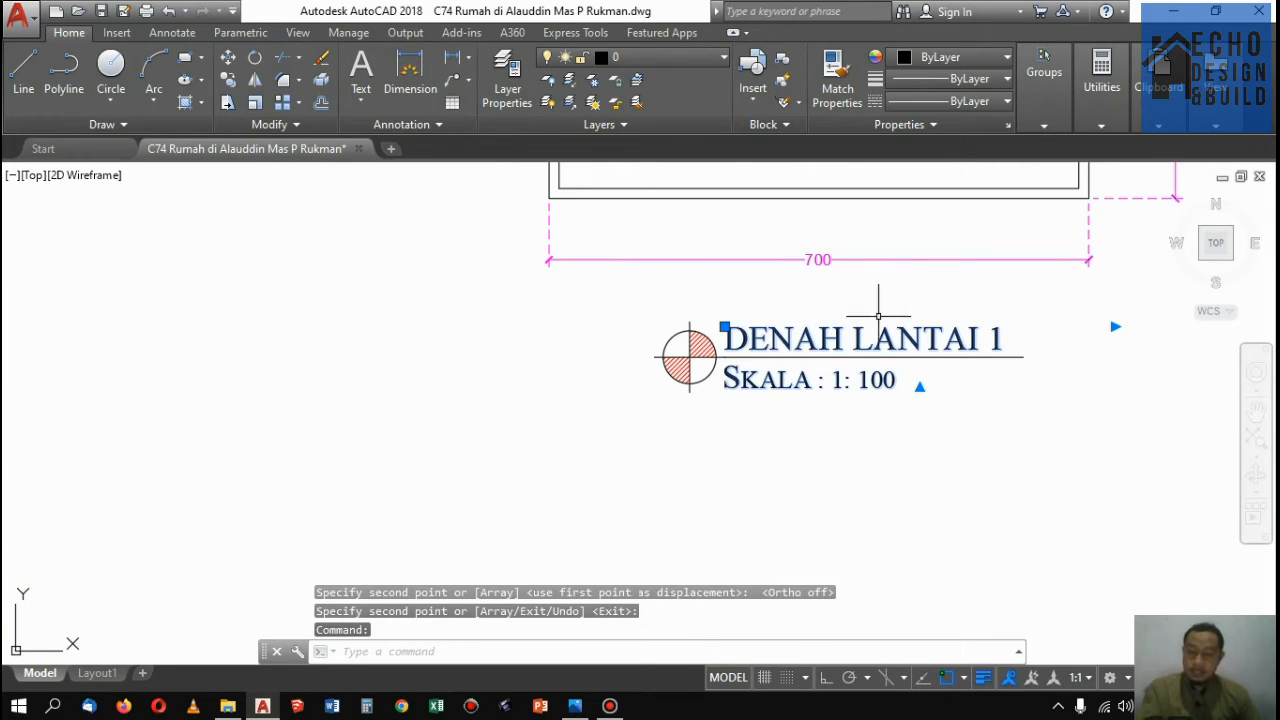
{"action": "key", "text": "Escape"}
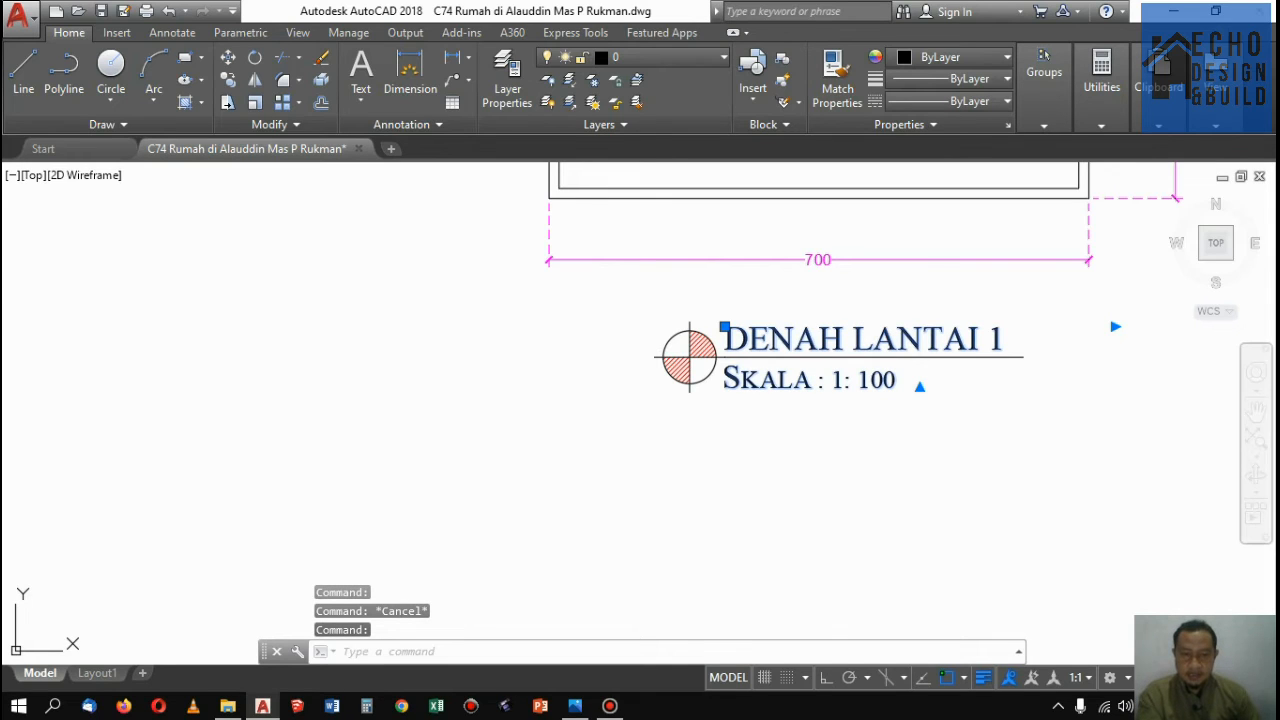
{"action": "double_click", "coordinate": [1018, 330]}
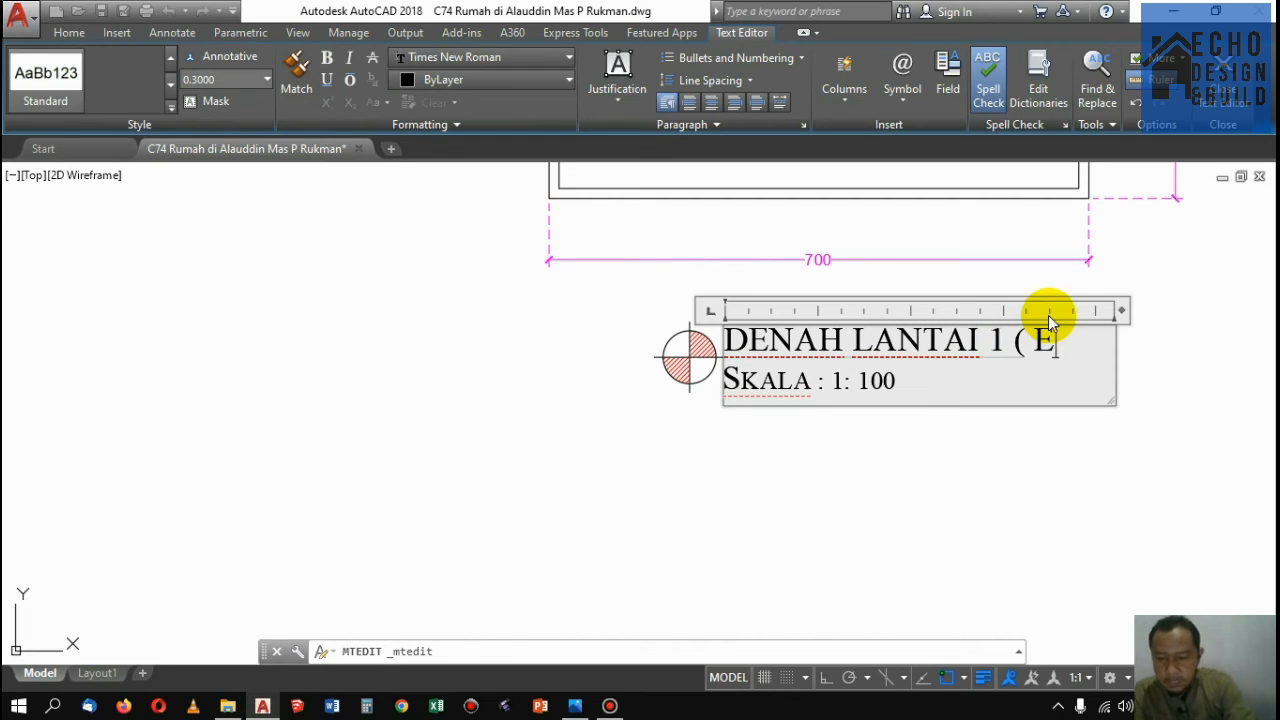
{"action": "type", "text": "( EXISTING"}
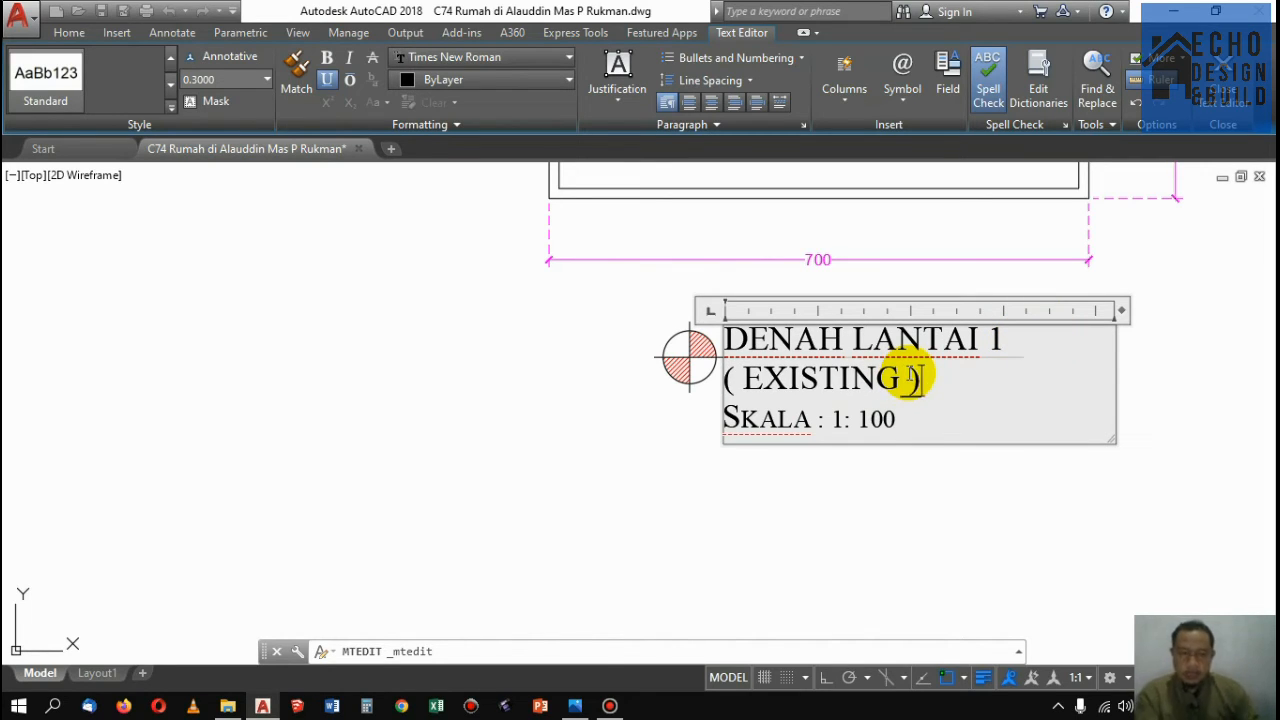
{"action": "left_click", "coordinate": [905, 488]}
Move the title's circle symbol and horizontal line down to between the ( EXISTING ) and SKALA text lines
{"action": "scroll", "coordinate": [735, 358], "scroll_direction": "up", "scroll_amount": 3}
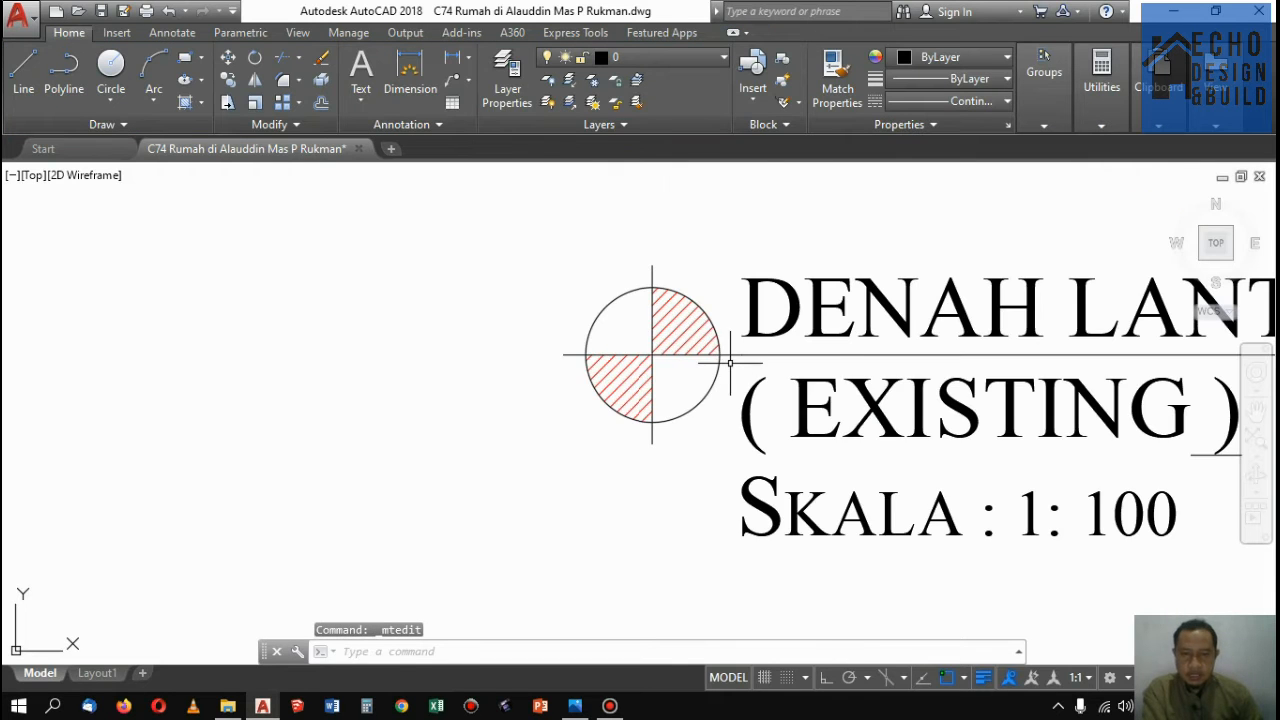
{"action": "left_click", "coordinate": [745, 342]}
{"action": "left_click", "coordinate": [541, 340]}
{"action": "scroll", "coordinate": [820, 349], "scroll_direction": "down", "scroll_amount": 3}
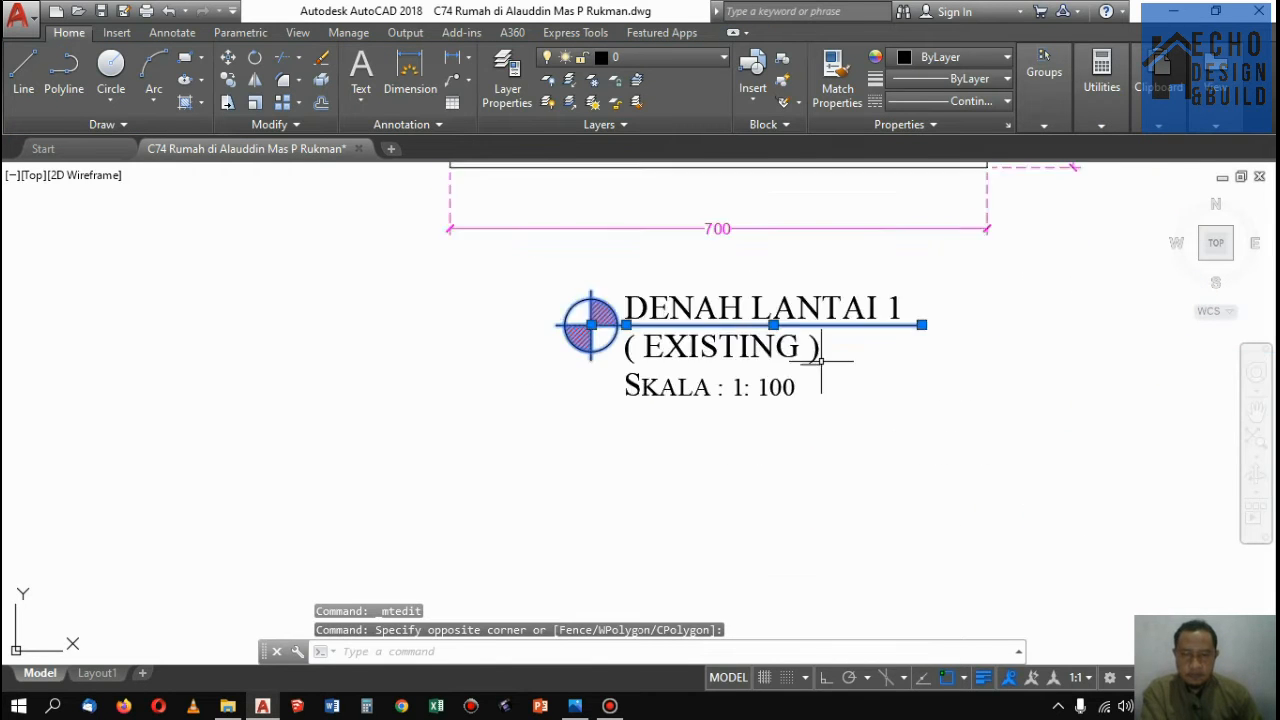
{"action": "type", "text": "m"}
{"action": "key", "text": "Return"}
{"action": "left_click", "coordinate": [1100, 296]}
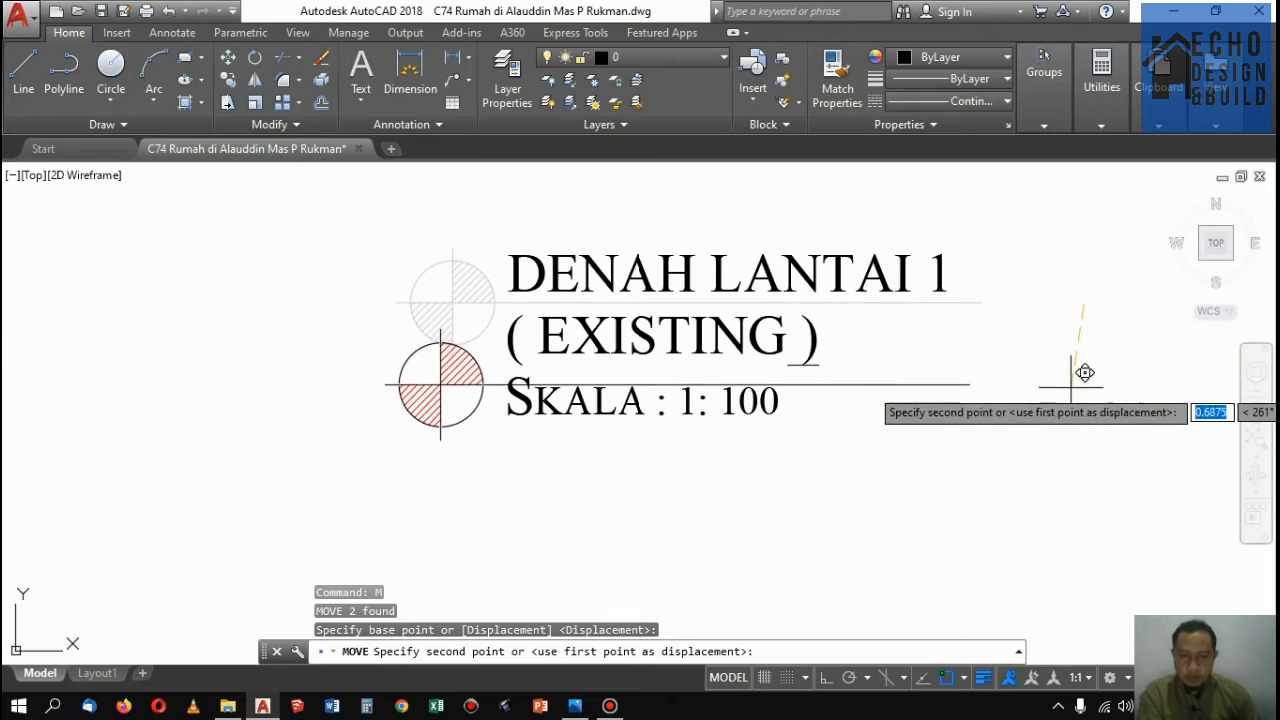
{"action": "left_click", "coordinate": [440, 373]}
{"action": "key", "text": "Return"}
{"action": "left_click", "coordinate": [777, 342]}
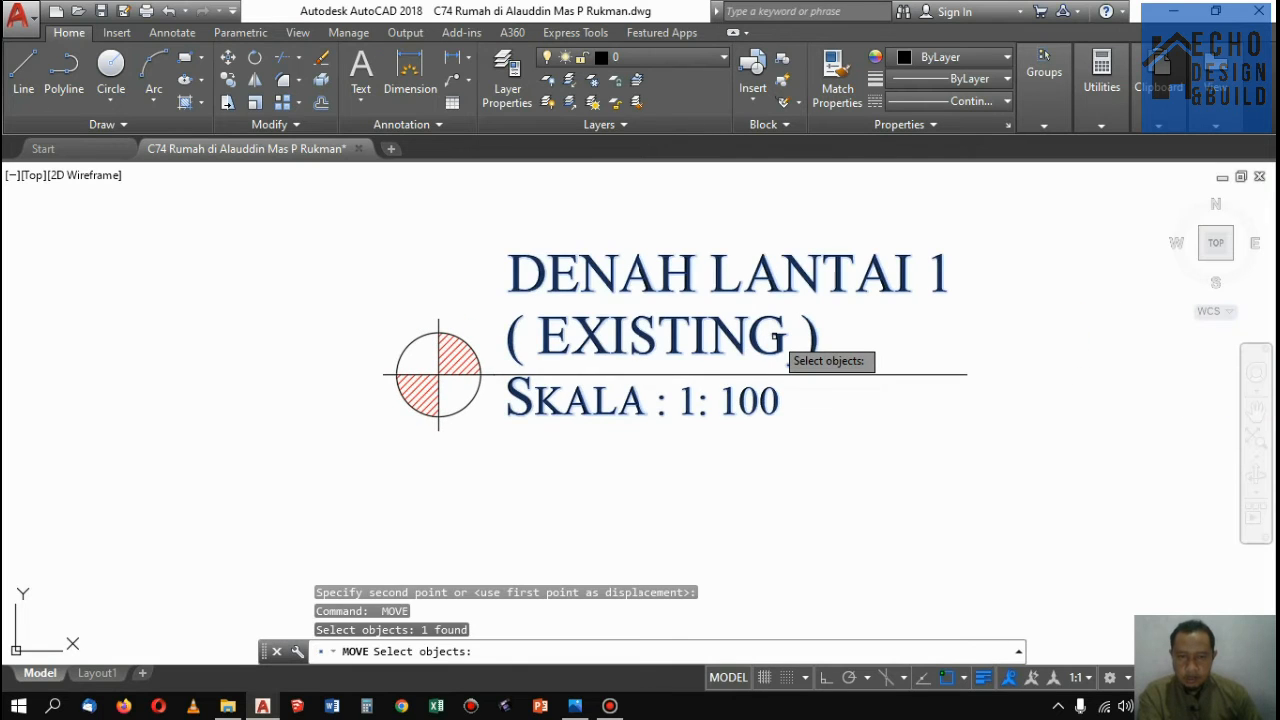
{"action": "key", "text": "Return"}
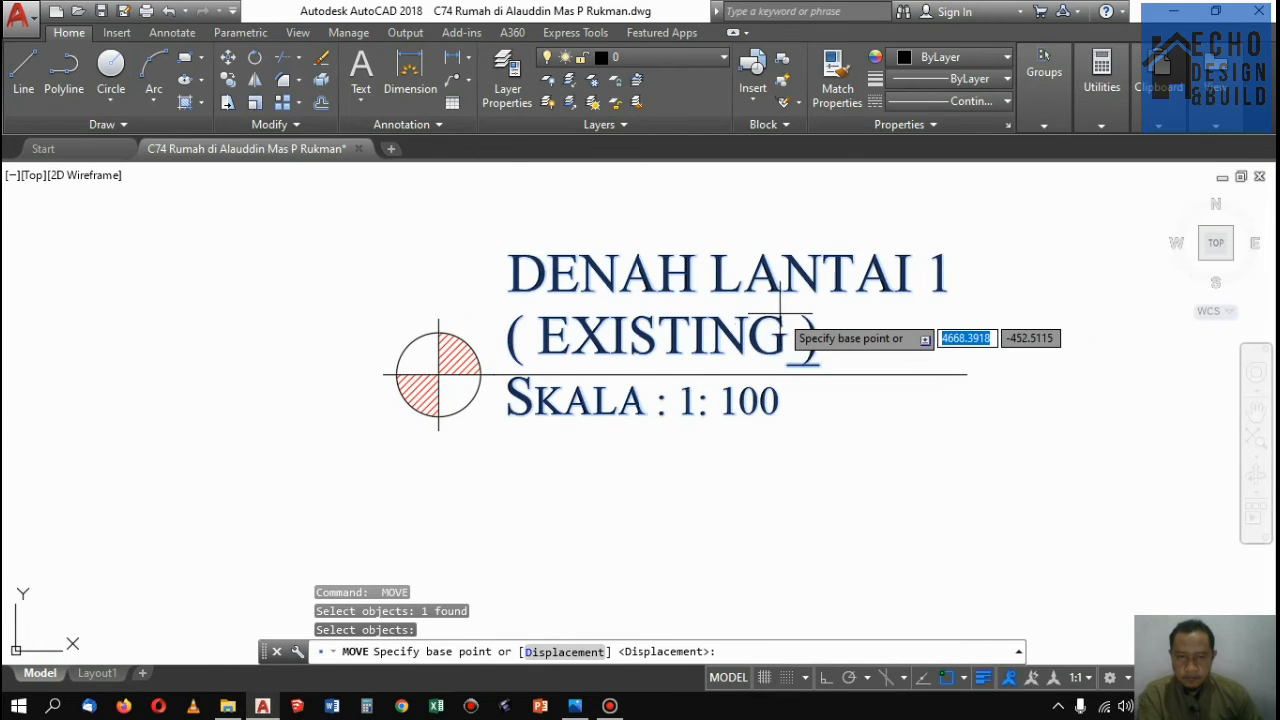
{"action": "left_click", "coordinate": [778, 322]}
{"action": "key", "text": "Escape"}
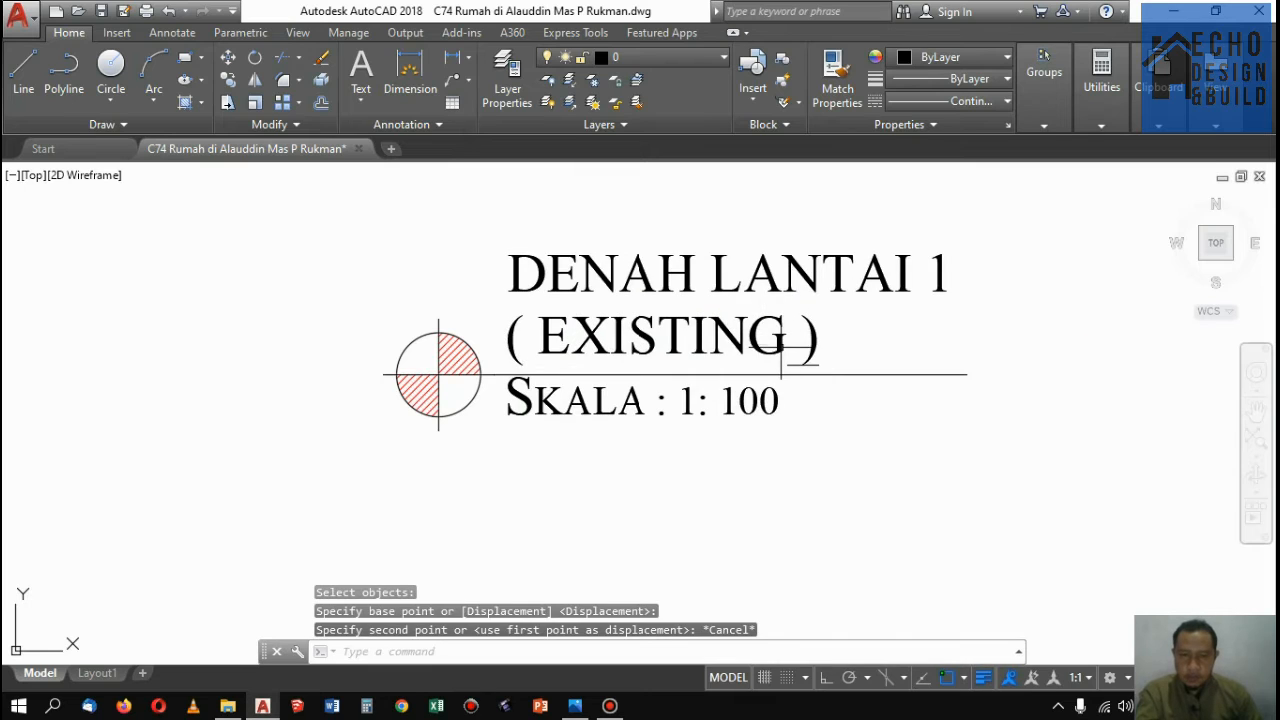
Remove the underline from the closing bracket after EXISTING and shift the title's symbol and horizontal line slightly upward
{"action": "double_click", "coordinate": [785, 345]}
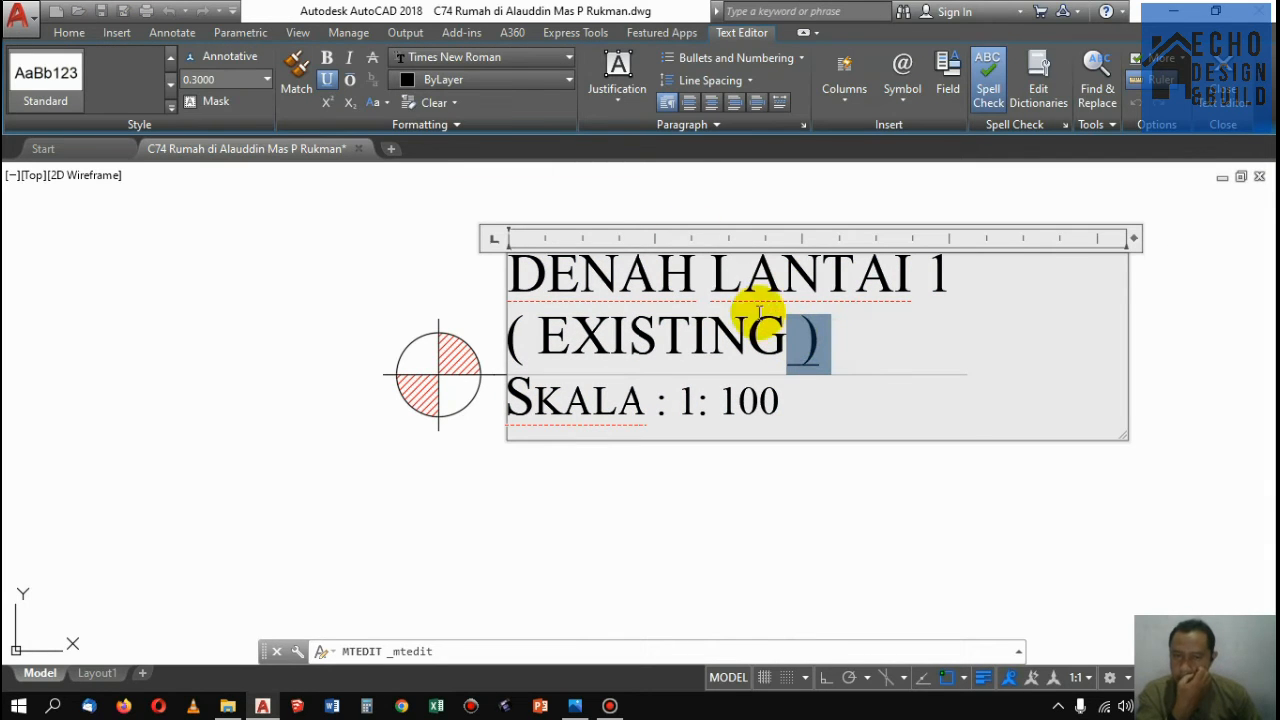
{"action": "left_click", "coordinate": [822, 508]}
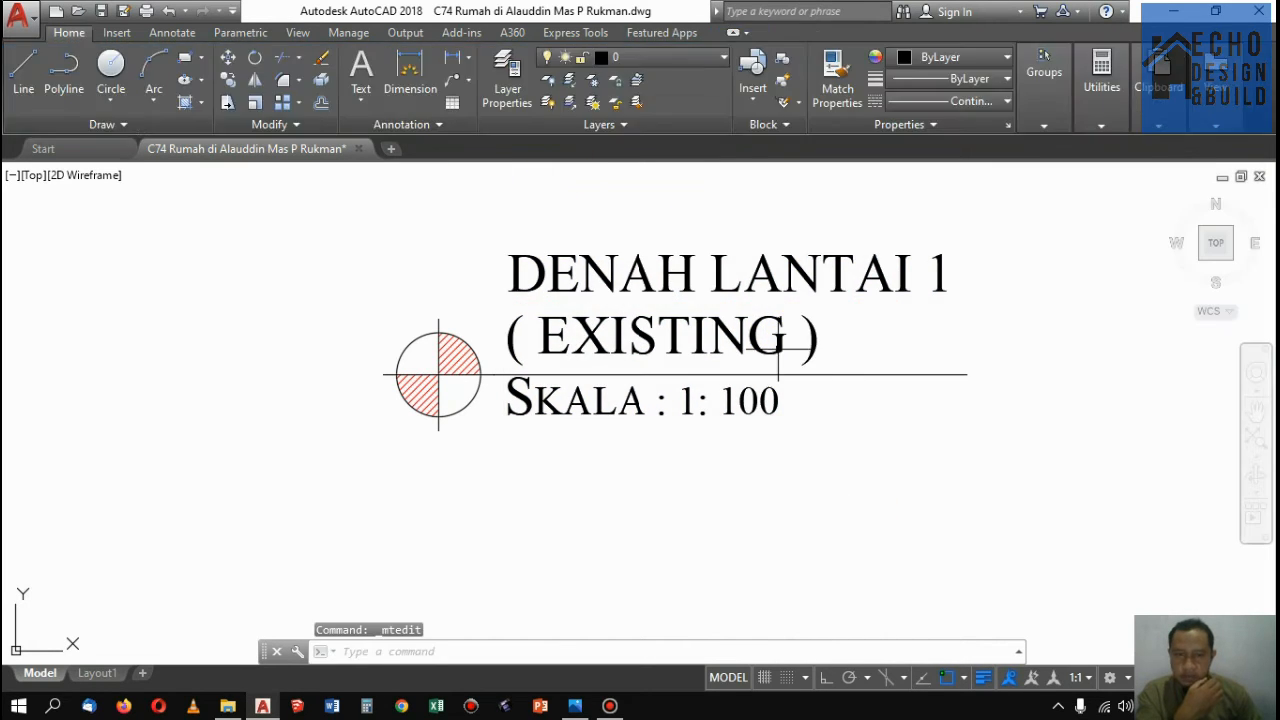
{"action": "scroll", "coordinate": [776, 354], "scroll_direction": "down", "scroll_amount": 2}
{"action": "scroll", "coordinate": [640, 374], "scroll_direction": "up", "scroll_amount": 2}
{"action": "left_click", "coordinate": [586, 380]}
{"action": "left_click", "coordinate": [452, 351]}
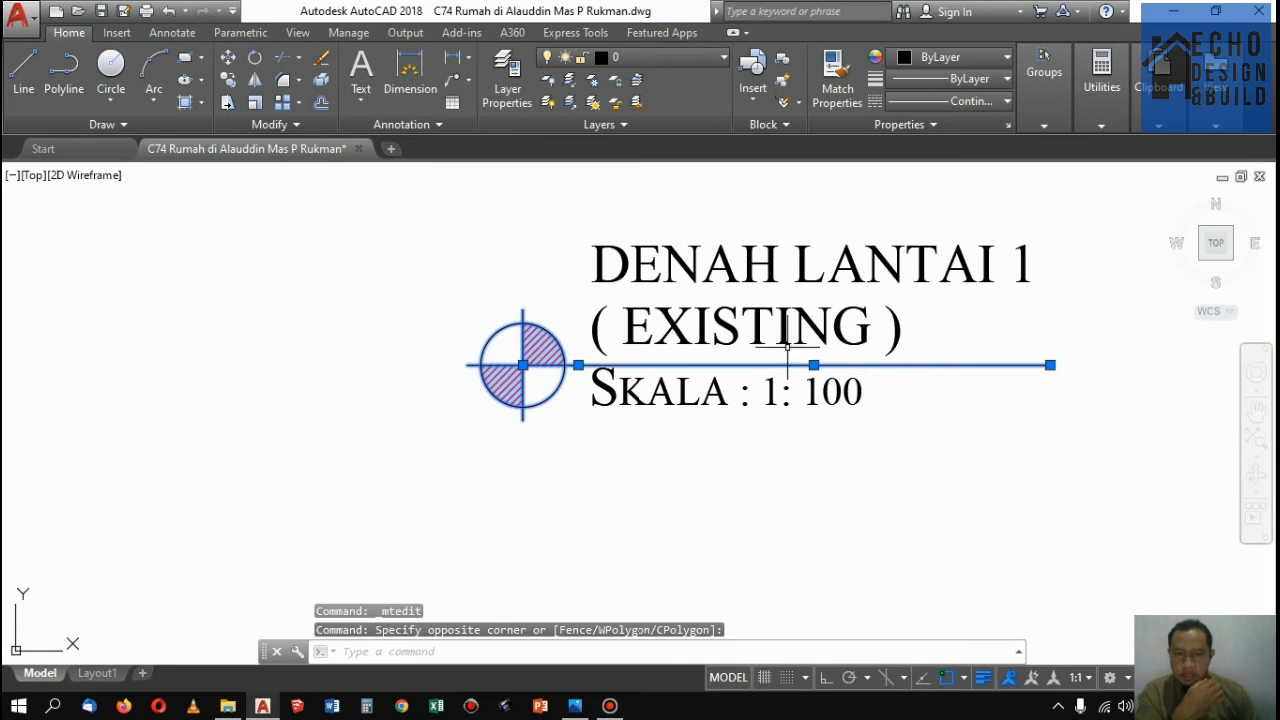
{"action": "type", "text": "m"}
{"action": "key", "text": "Return"}
{"action": "left_click", "coordinate": [1117, 309]}
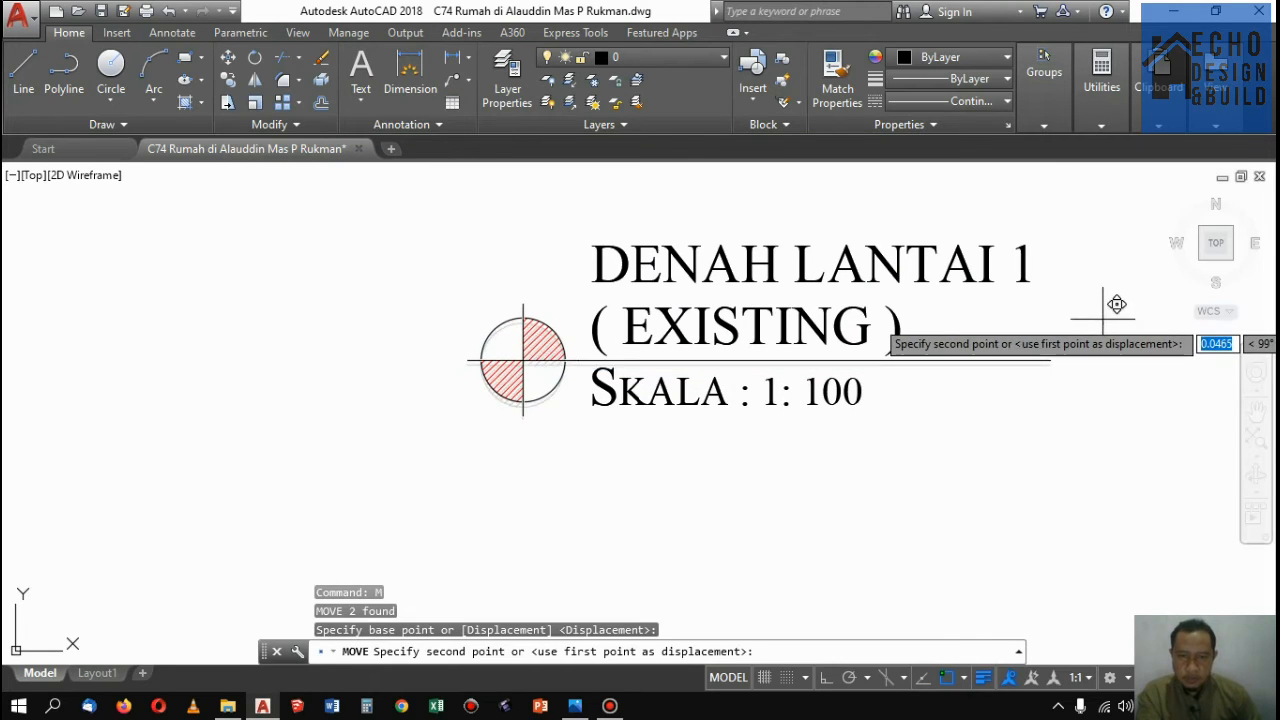
{"action": "scroll", "coordinate": [927, 333], "scroll_direction": "down", "scroll_amount": 3}
{"action": "scroll", "coordinate": [966, 362], "scroll_direction": "up", "scroll_amount": 2}
{"action": "scroll", "coordinate": [835, 375], "scroll_direction": "down", "scroll_amount": 2}
{"action": "scroll", "coordinate": [910, 385], "scroll_direction": "up", "scroll_amount": 1}
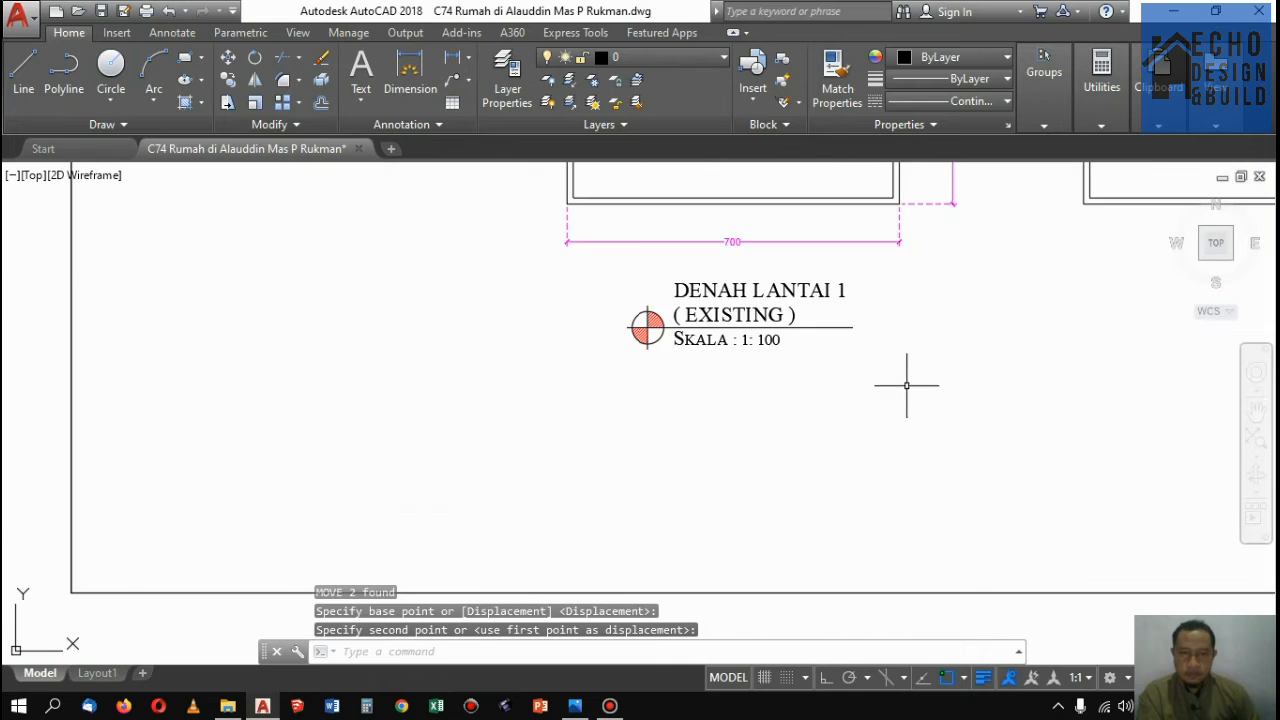
{"action": "left_click", "coordinate": [915, 401]}
{"action": "left_click", "coordinate": [550, 271]}
{"action": "key", "text": "Return"}
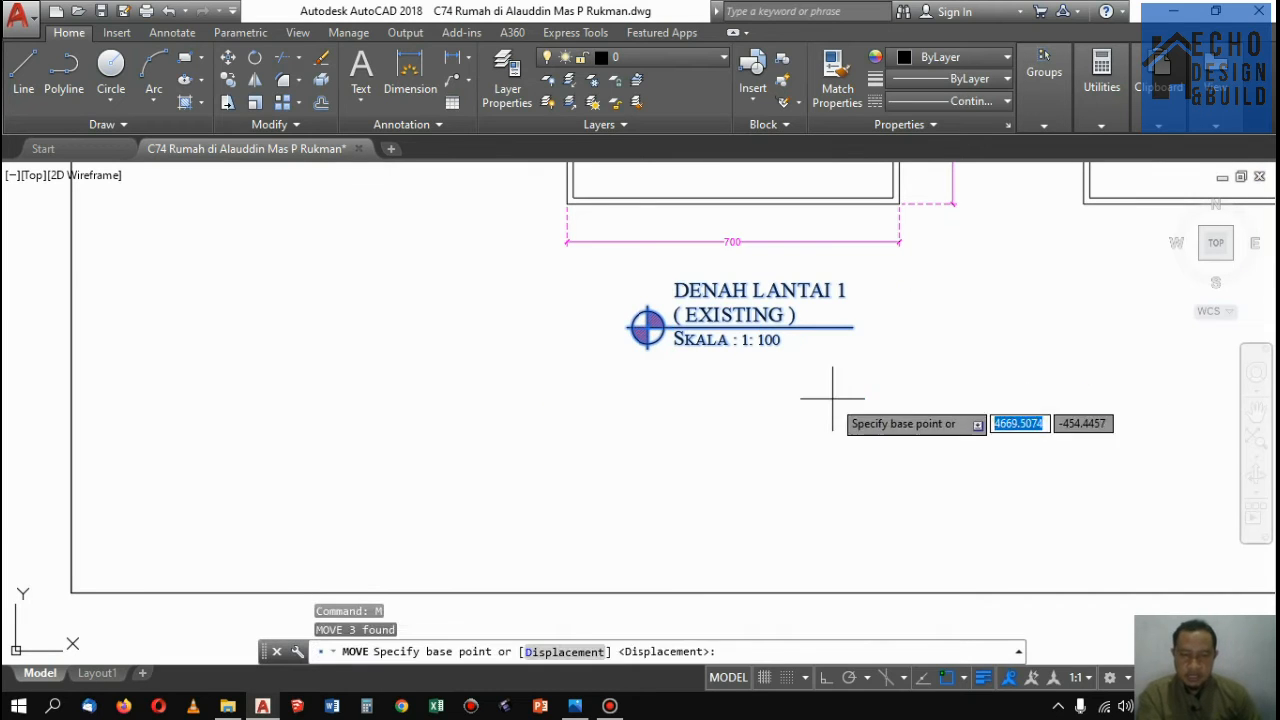
{"action": "left_click", "coordinate": [831, 398]}
{"action": "scroll", "coordinate": [831, 398], "scroll_direction": "down", "scroll_amount": 2}
{"action": "scroll", "coordinate": [1009, 377], "scroll_direction": "up", "scroll_amount": 1}
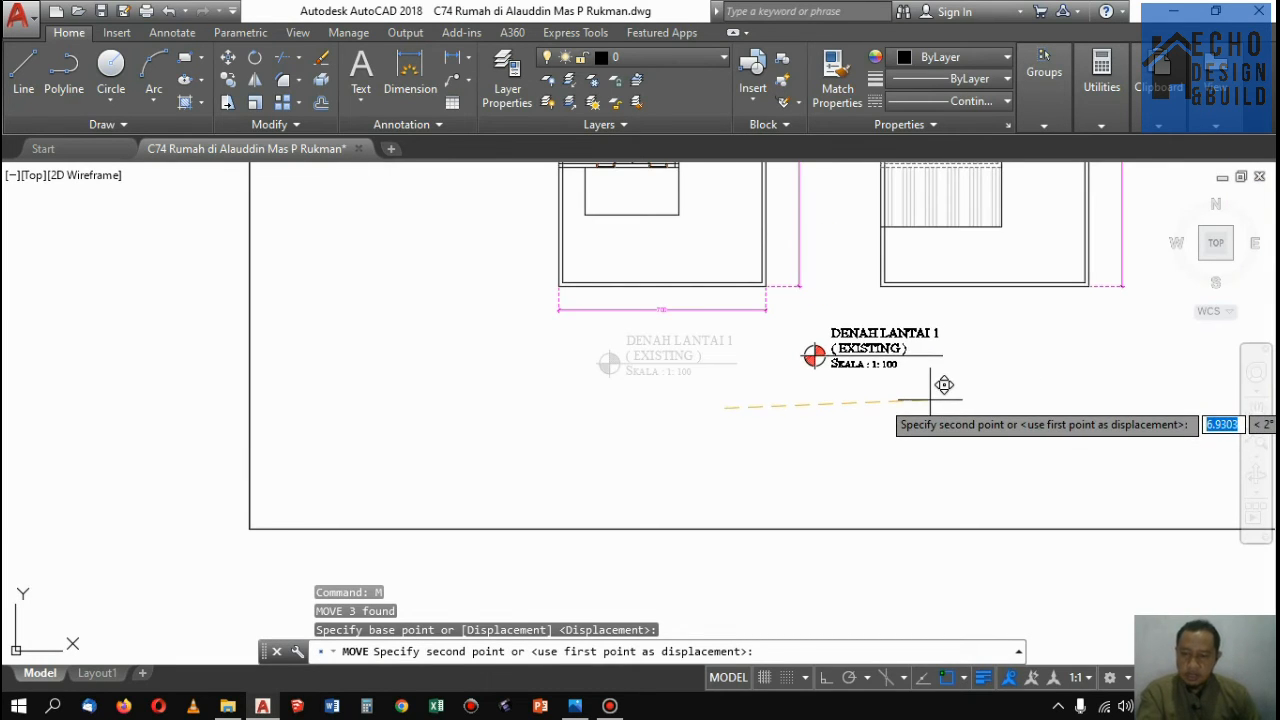
{"action": "key", "text": "Escape"}
Copy the DENAH LANTAI 1 ( EXISTING ) title with its symbol and line horizontally to below the right plan, using Ortho
{"action": "scroll", "coordinate": [671, 410], "scroll_direction": "up", "scroll_amount": 2}
{"action": "left_click", "coordinate": [674, 406]}
{"action": "left_click", "coordinate": [530, 280]}
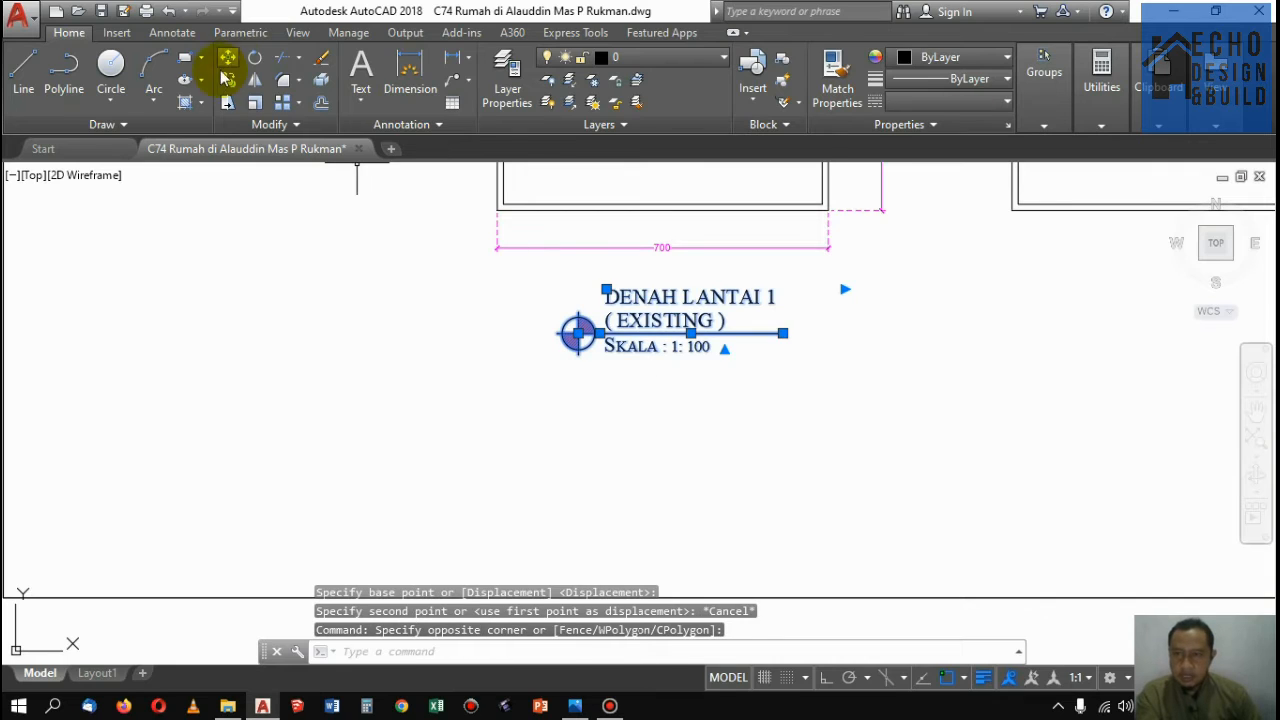
{"action": "scroll", "coordinate": [727, 371], "scroll_direction": "down", "scroll_amount": 3}
{"action": "left_click", "coordinate": [750, 393]}
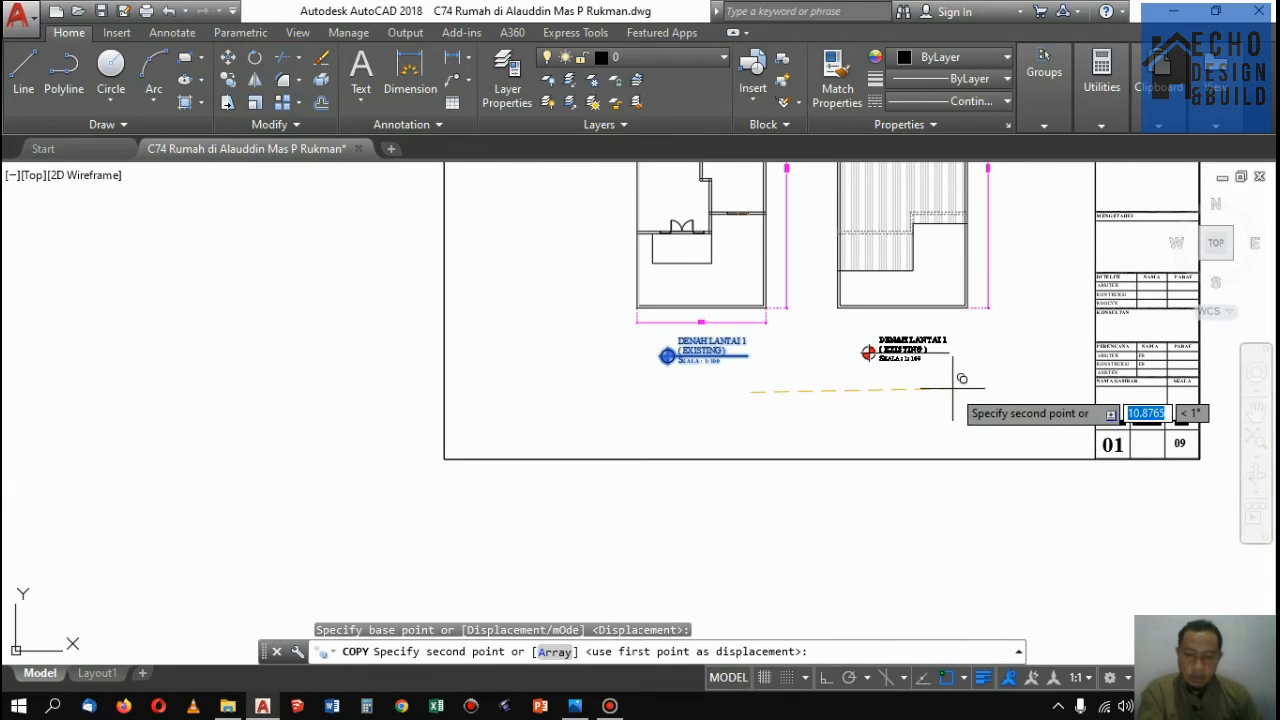
{"action": "key", "text": "F8"}
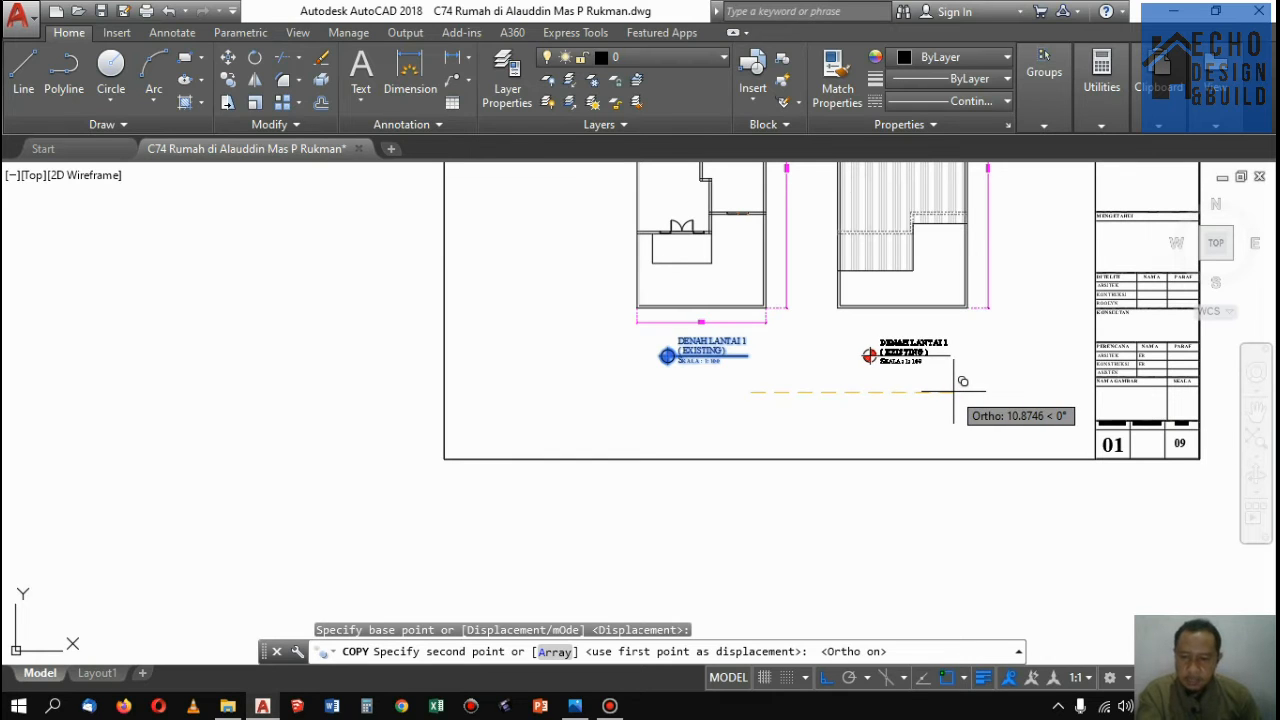
{"action": "left_click", "coordinate": [953, 392]}
{"action": "key", "text": "Escape"}
Change the floor number in the right plan's two-line title so it reads DENAH LANTAI 2
{"action": "scroll", "coordinate": [928, 340], "scroll_direction": "up", "scroll_amount": 4}
{"action": "left_click", "coordinate": [936, 341]}
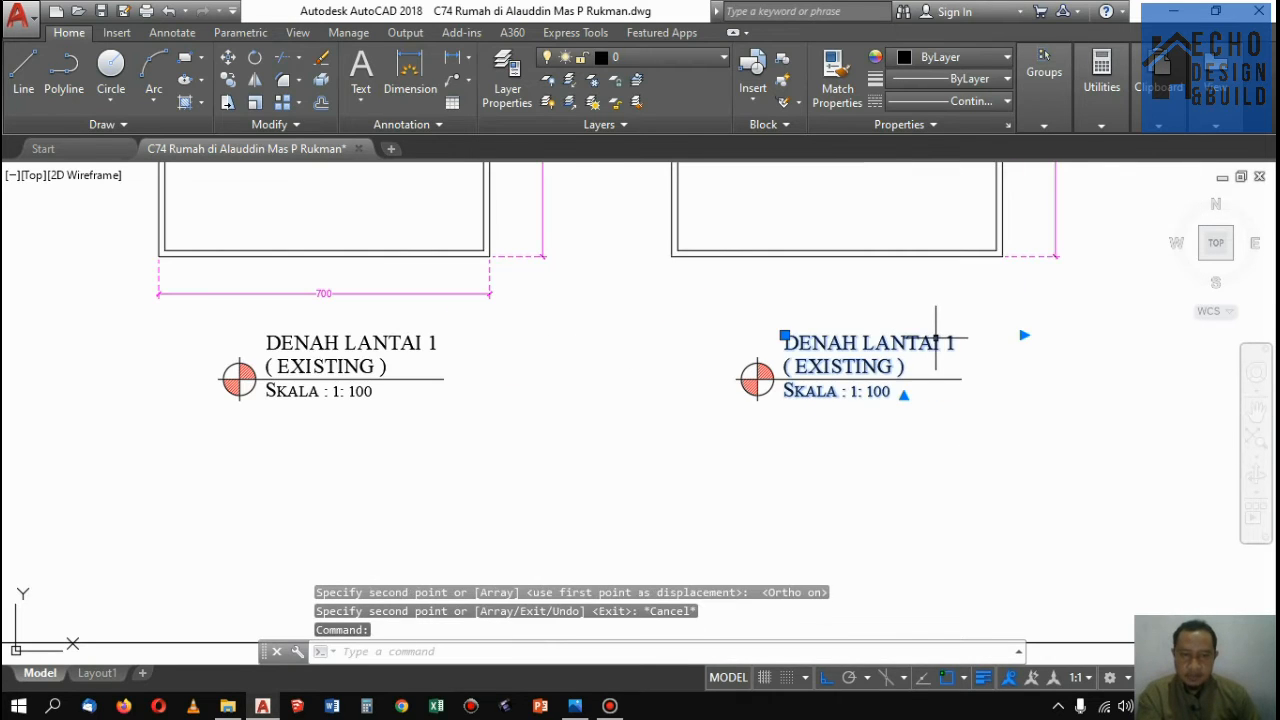
{"action": "double_click", "coordinate": [952, 342]}
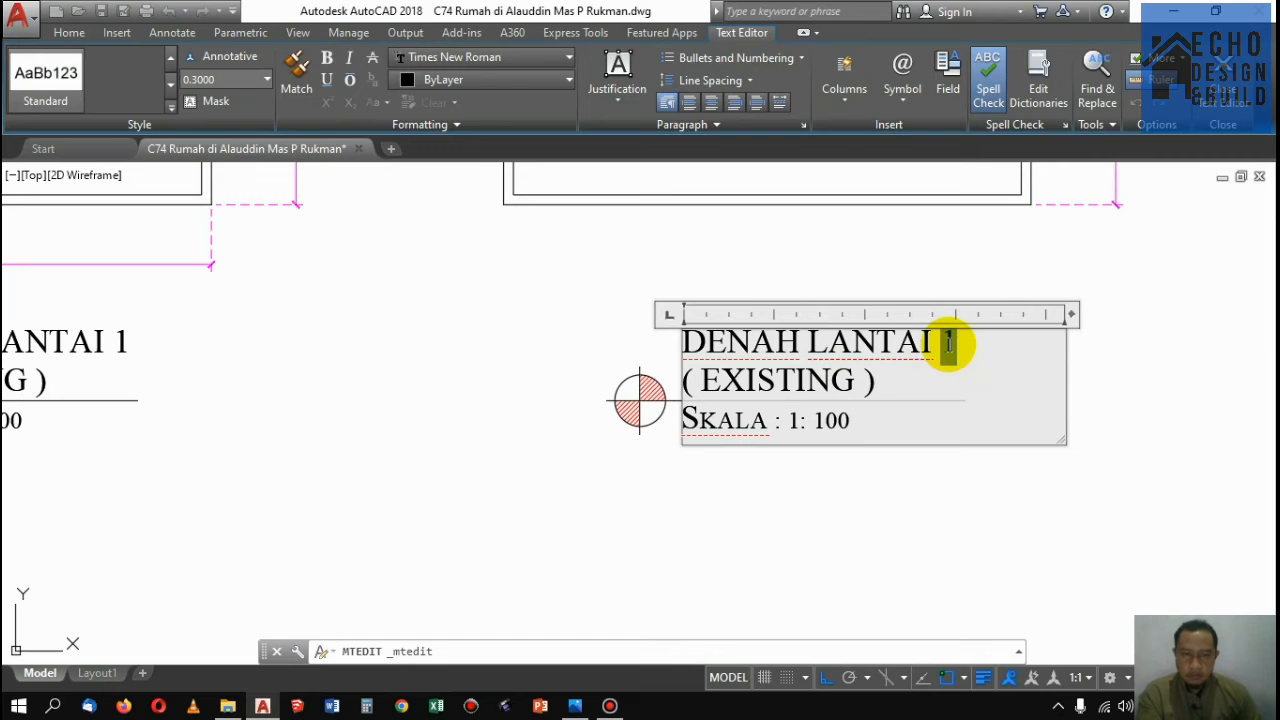
{"action": "left_click", "coordinate": [968, 262]}
{"action": "scroll", "coordinate": [966, 245], "scroll_direction": "down", "scroll_amount": 5}
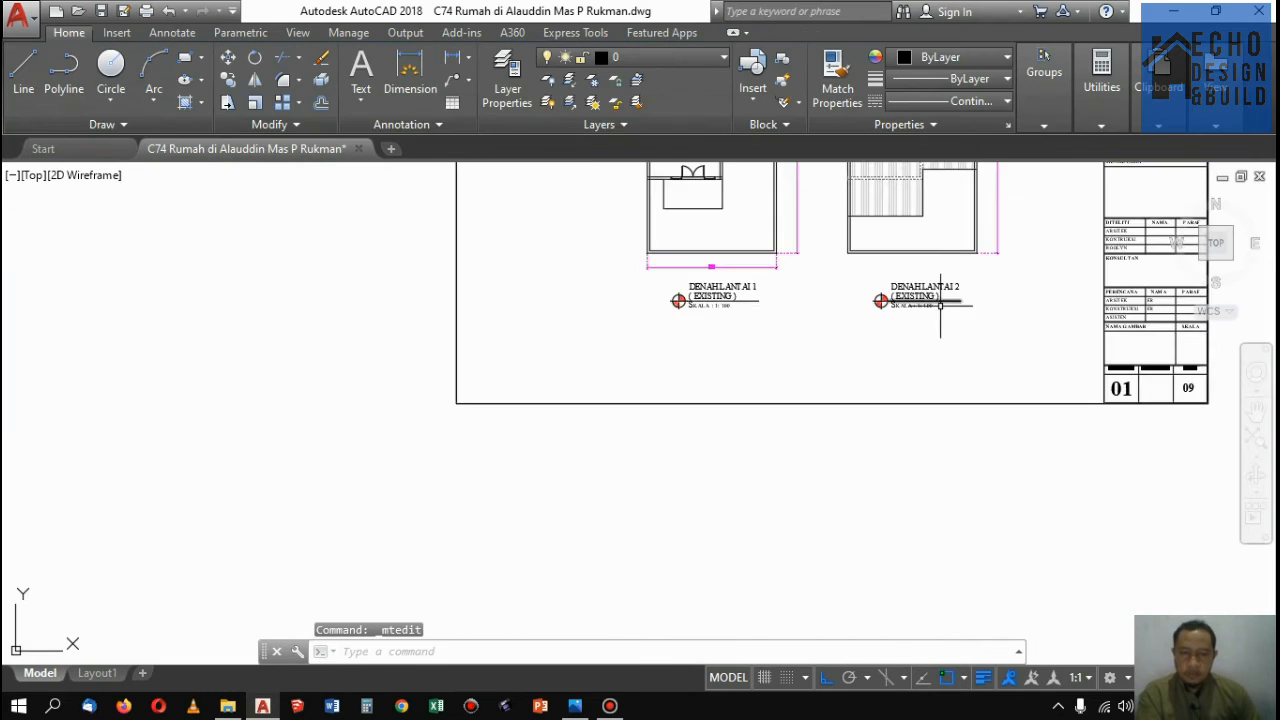
Widen the left title's text frame and join ( EXISTING ) onto the DENAH LANTAI 1 line
{"action": "scroll", "coordinate": [668, 293], "scroll_direction": "up", "scroll_amount": 4}
{"action": "left_click", "coordinate": [768, 252]}
{"action": "left_click", "coordinate": [711, 299]}
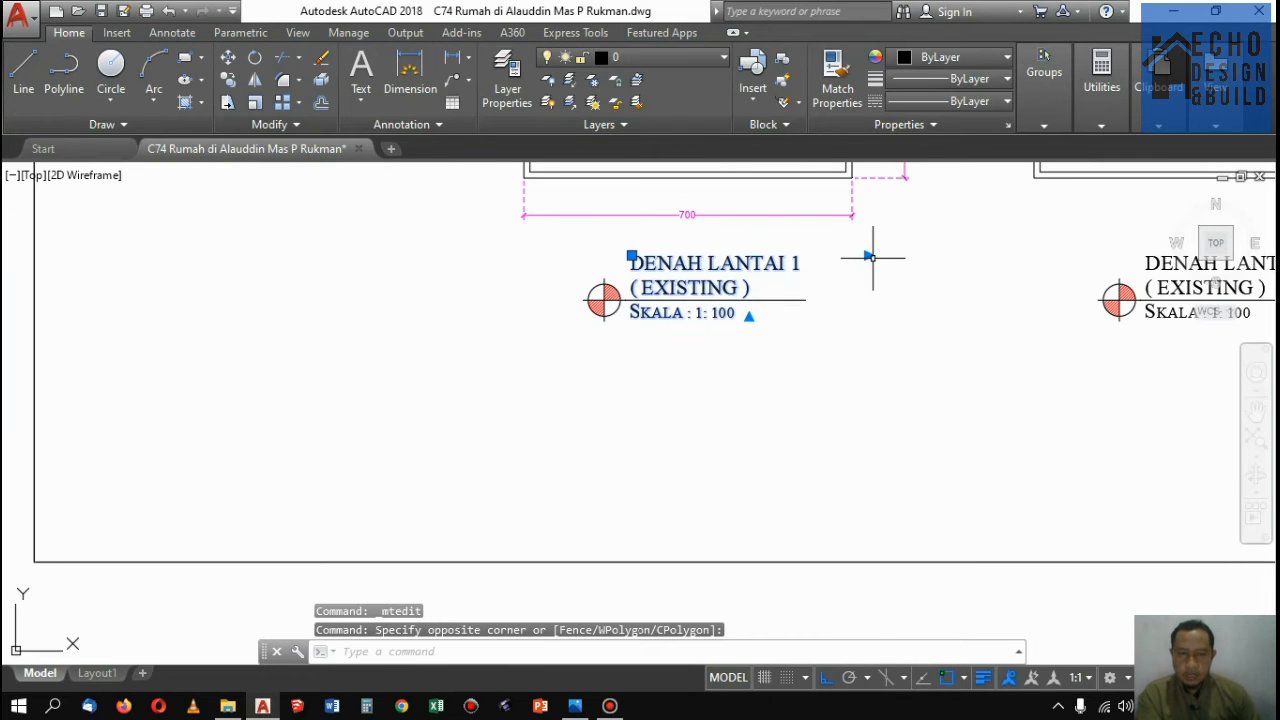
{"action": "left_click", "coordinate": [869, 256]}
{"action": "left_click", "coordinate": [788, 265]}
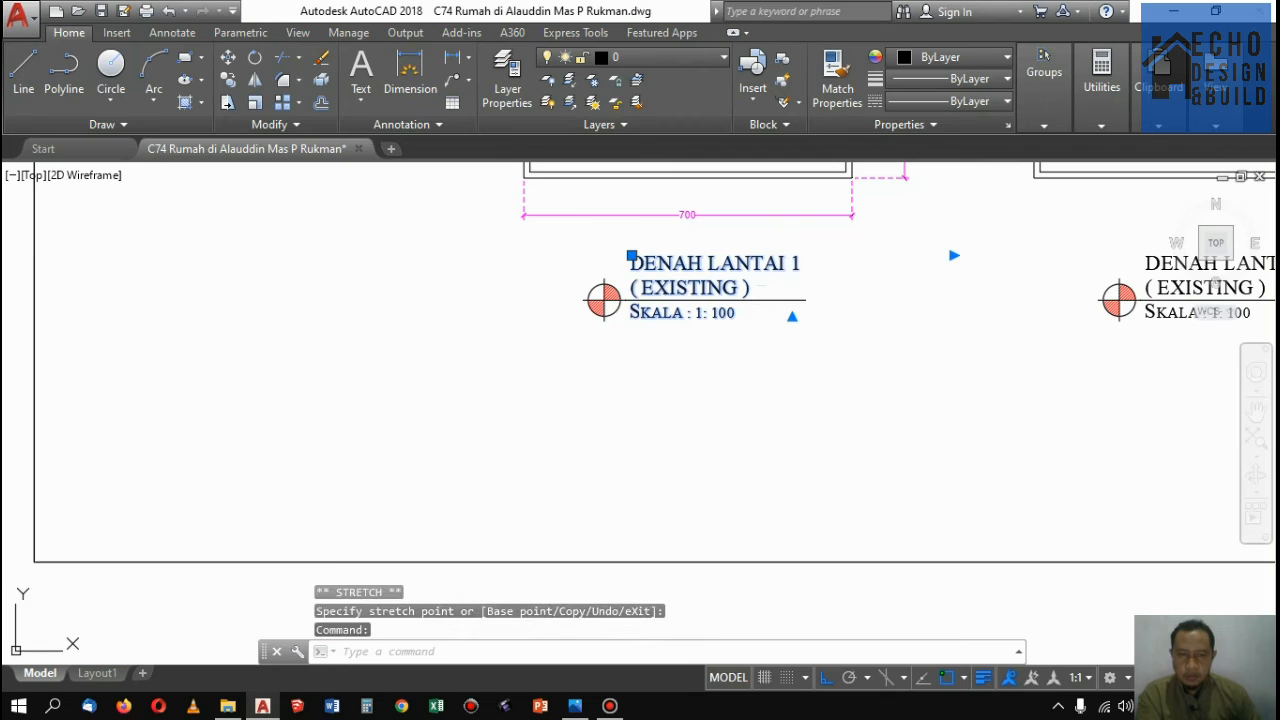
{"action": "double_click", "coordinate": [803, 277]}
{"action": "key", "text": "Delete"}
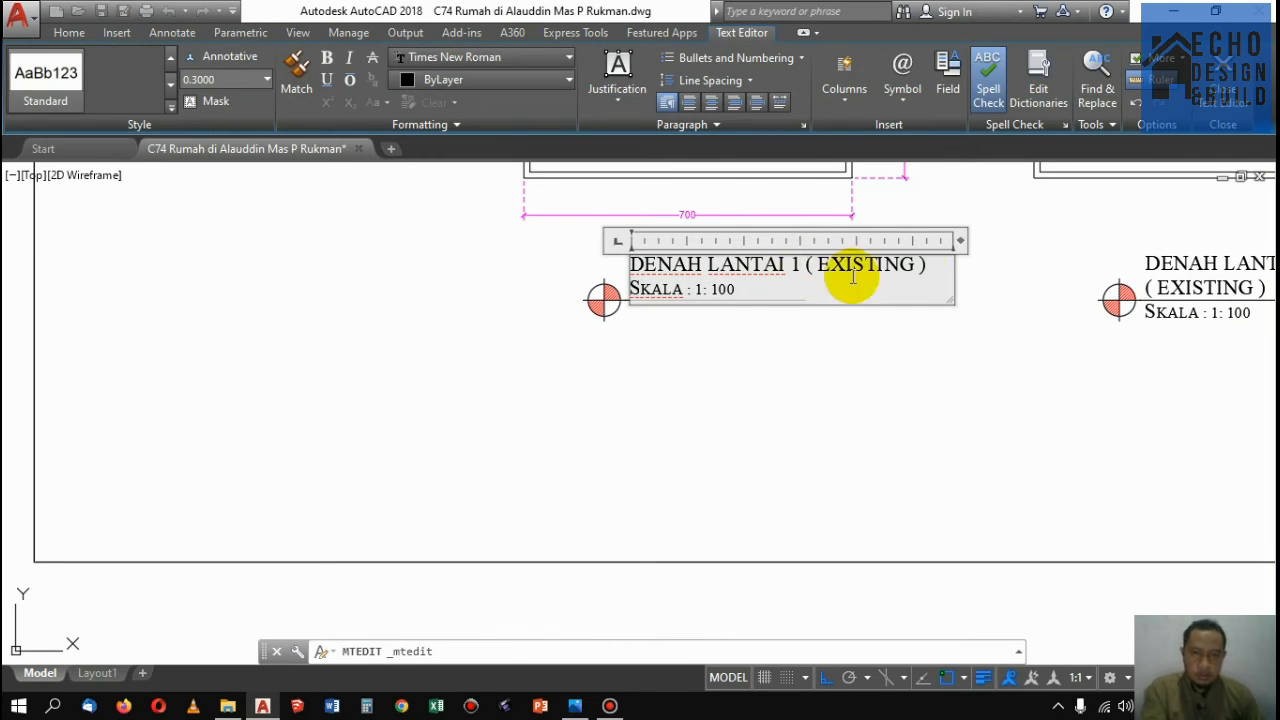
{"action": "left_click", "coordinate": [745, 342]}
Delete the two-line DENAH LANTAI 2 title with its symbol and line below the right plan
{"action": "scroll", "coordinate": [620, 331], "scroll_direction": "down", "scroll_amount": 3}
{"action": "scroll", "coordinate": [920, 334], "scroll_direction": "up", "scroll_amount": 2}
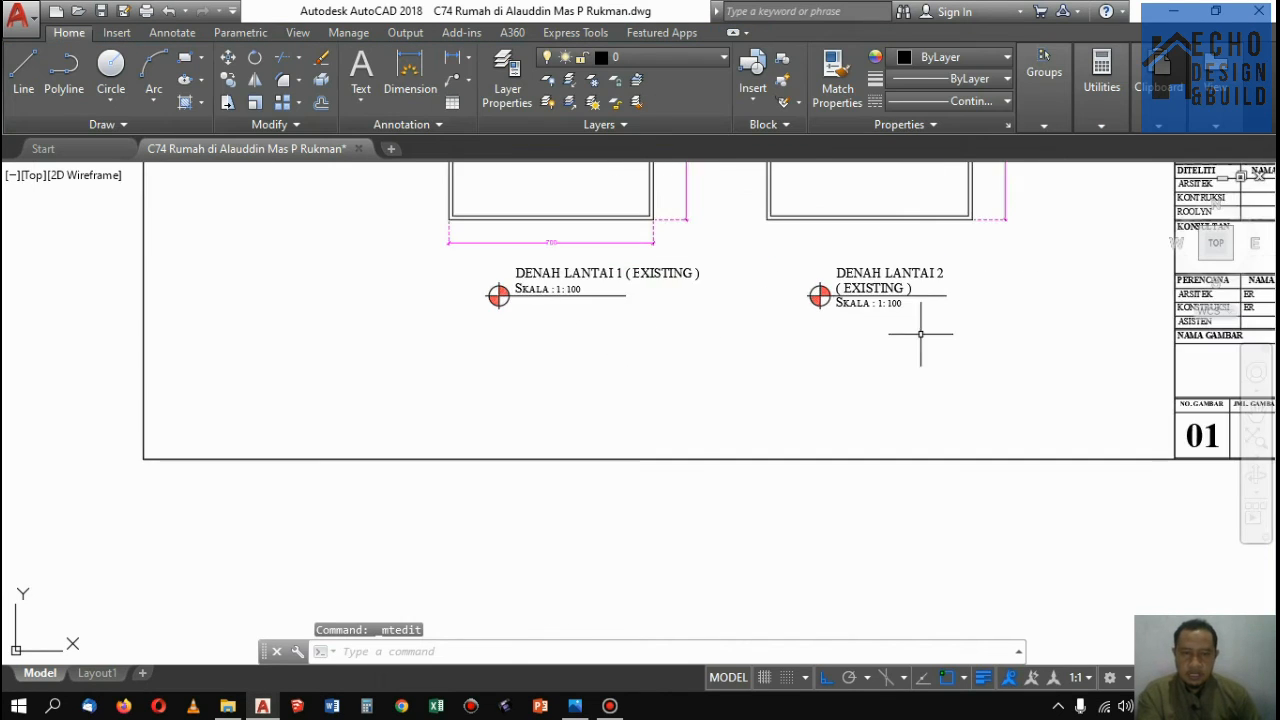
{"action": "left_click", "coordinate": [920, 334]}
{"action": "left_click", "coordinate": [777, 245]}
{"action": "key", "text": "Delete"}
Move the left title's circle symbol and horizontal line up to between the title and SKALA text lines
{"action": "scroll", "coordinate": [465, 285], "scroll_direction": "up", "scroll_amount": 3}
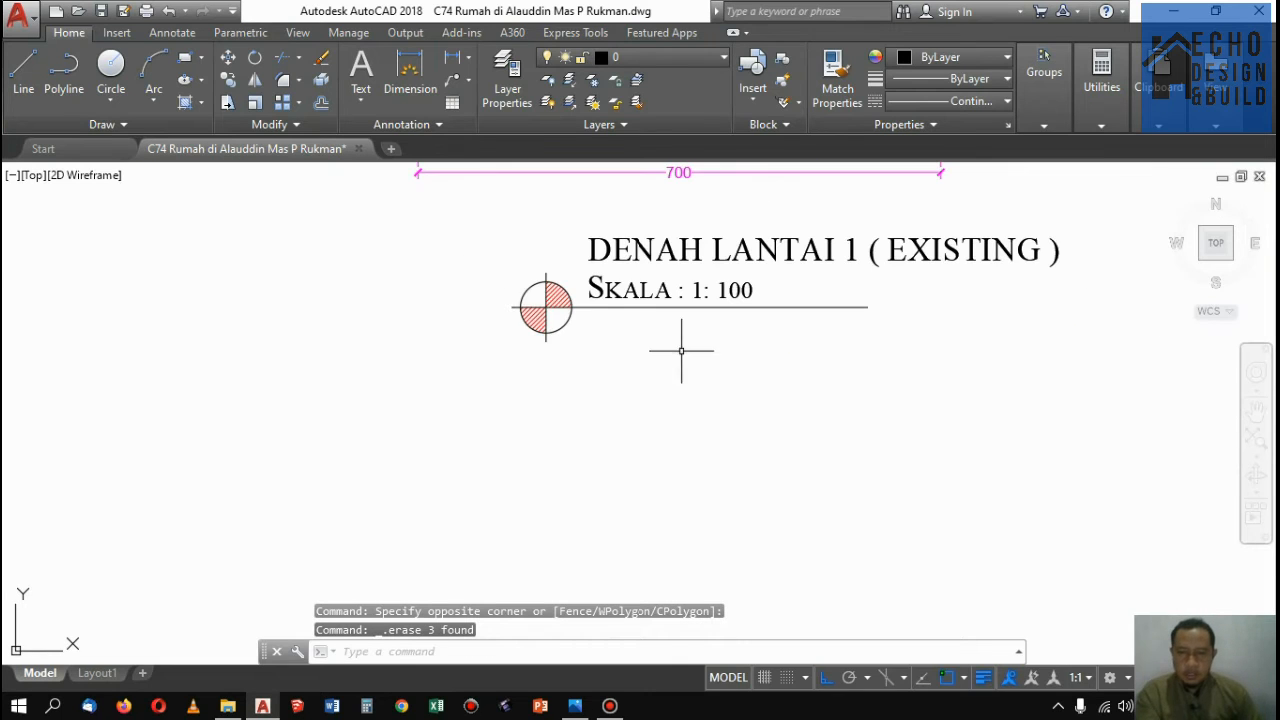
{"action": "left_click", "coordinate": [681, 350]}
{"action": "left_click", "coordinate": [492, 304]}
{"action": "type", "text": "M"}
{"action": "key", "text": "Return"}
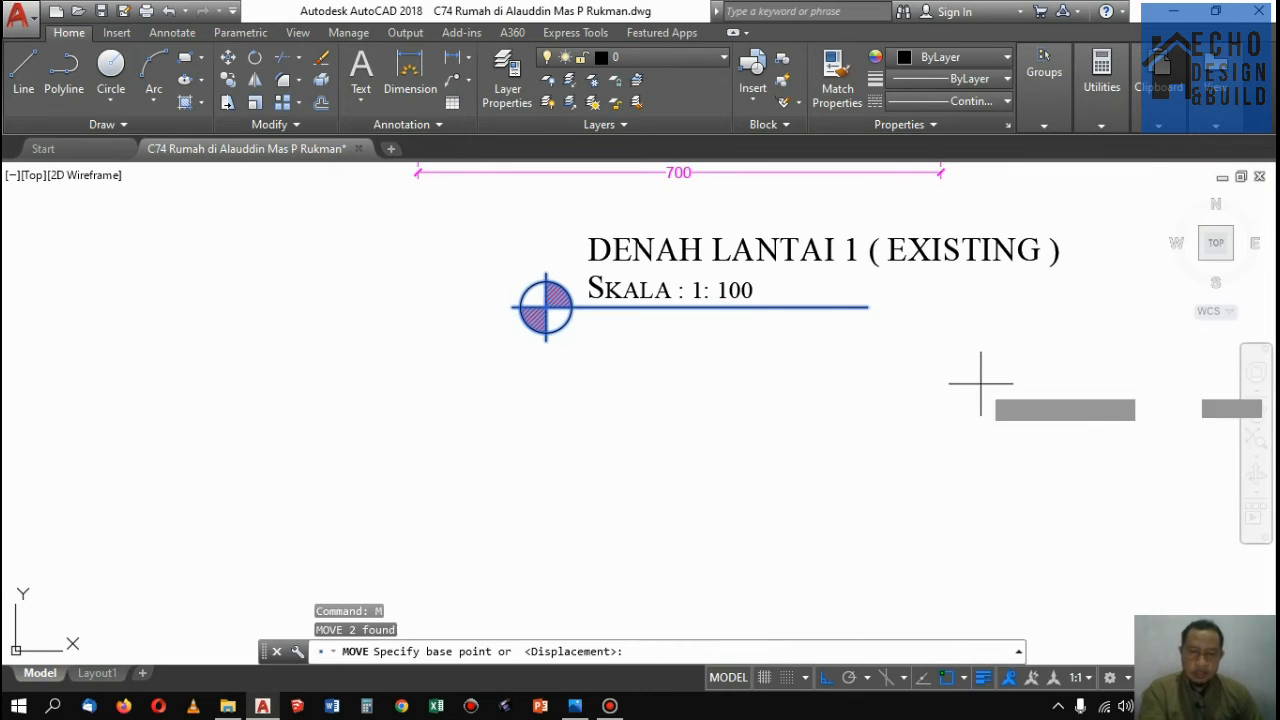
{"action": "left_click", "coordinate": [978, 369]}
{"action": "left_click", "coordinate": [977, 332]}
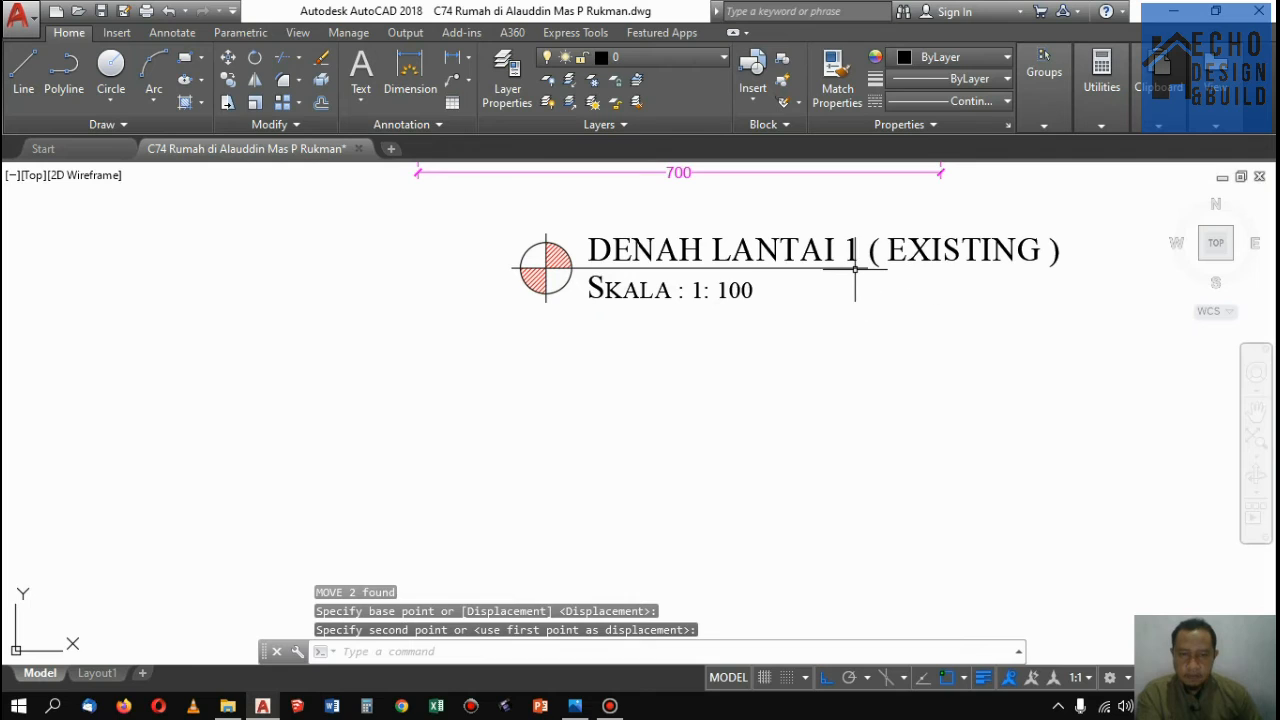
Stretch the left title's horizontal line to the right until it underlines all of DENAH LANTAI 1 ( EXISTING )
{"action": "left_click", "coordinate": [866, 267]}
{"action": "left_click", "coordinate": [868, 267]}
{"action": "scroll", "coordinate": [900, 266], "scroll_direction": "down", "scroll_amount": 2}
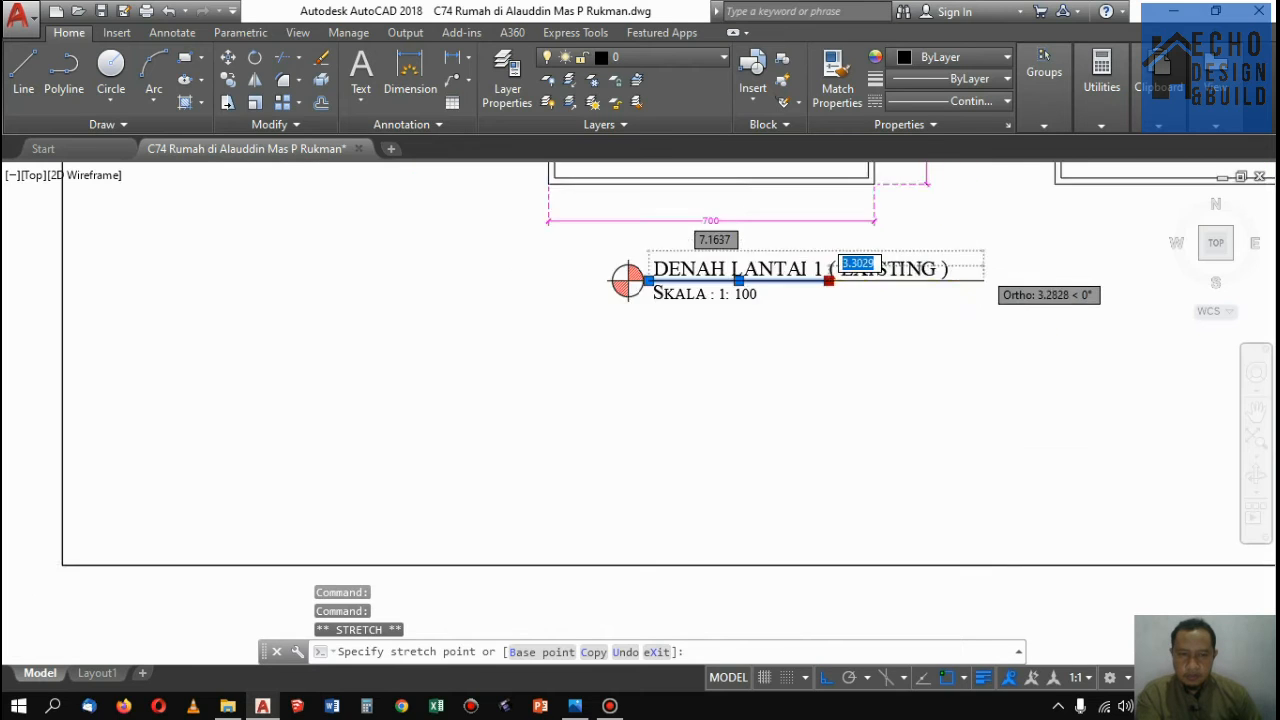
{"action": "scroll", "coordinate": [960, 270], "scroll_direction": "up", "scroll_amount": 5}
{"action": "left_click", "coordinate": [940, 272]}
{"action": "scroll", "coordinate": [876, 325], "scroll_direction": "down", "scroll_amount": 6}
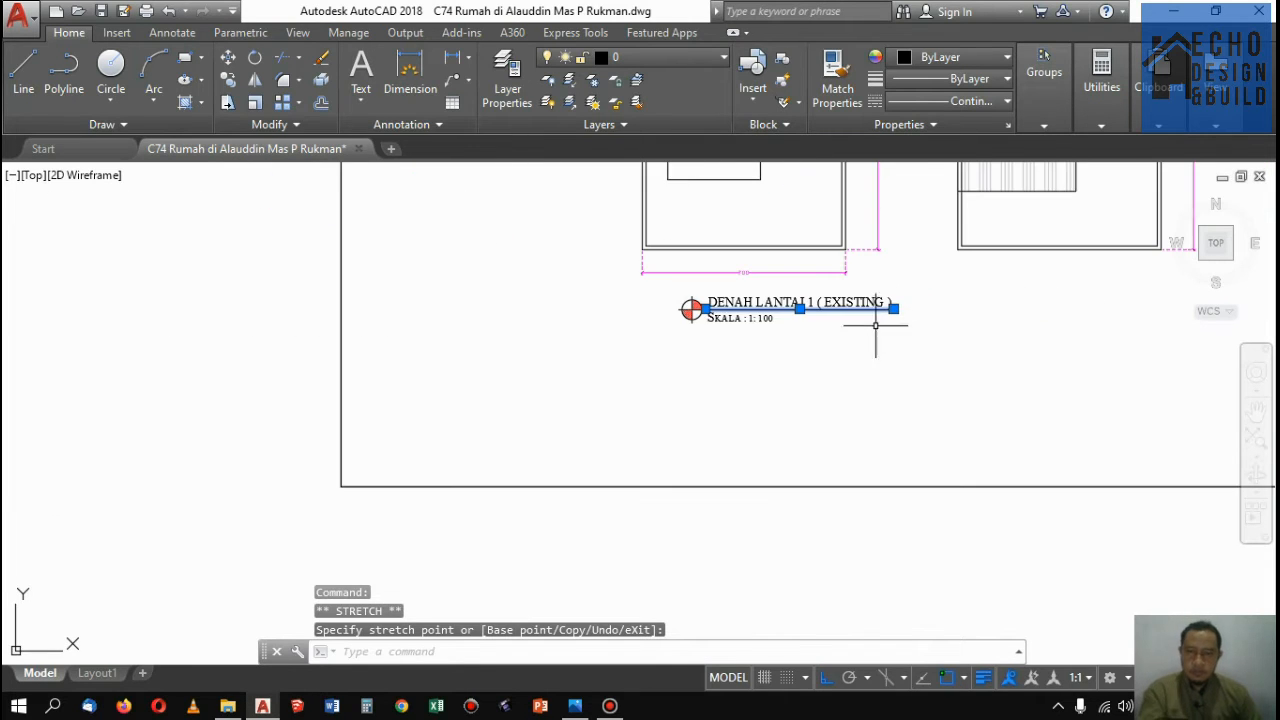
{"action": "key", "text": "Escape"}
Move the complete DENAH LANTAI 1 ( EXISTING ) title horizontally left so it lines up under the 700 width dimension
{"action": "scroll", "coordinate": [754, 316], "scroll_direction": "up", "scroll_amount": 4}
{"action": "left_click", "coordinate": [771, 394]}
{"action": "left_click", "coordinate": [537, 252]}
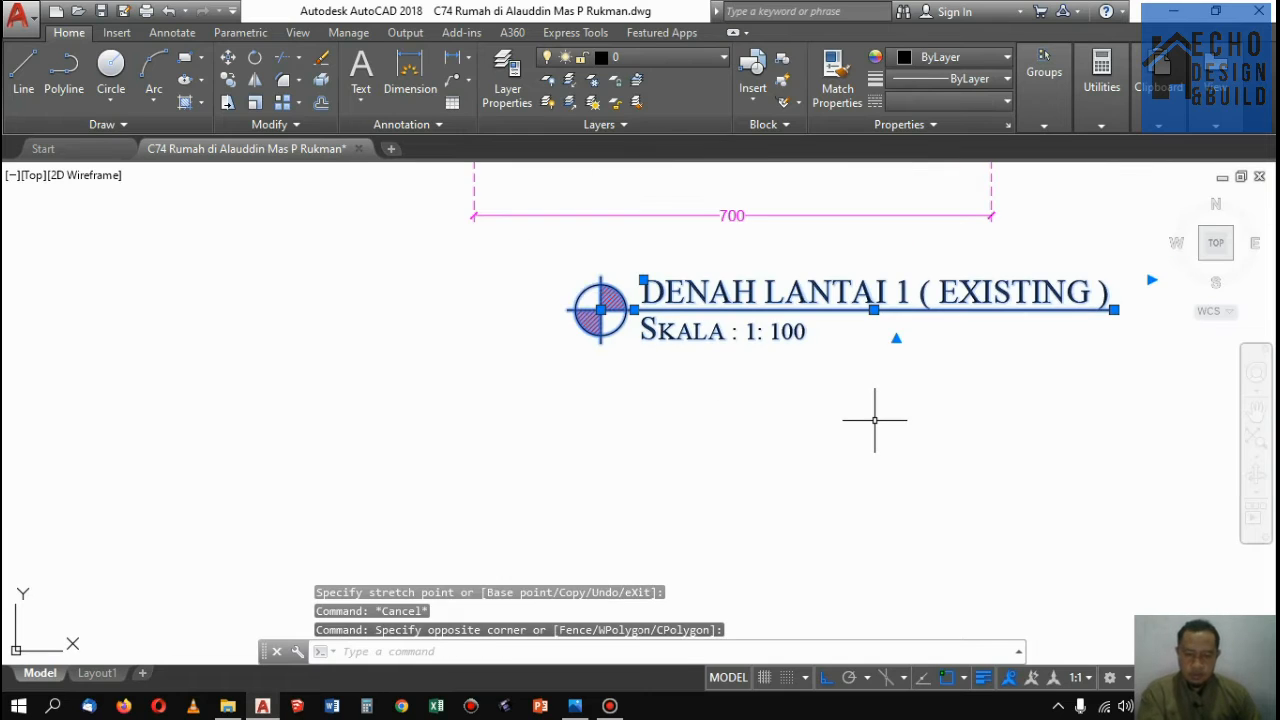
{"action": "type", "text": "m"}
{"action": "key", "text": "Return"}
{"action": "left_click", "coordinate": [873, 418]}
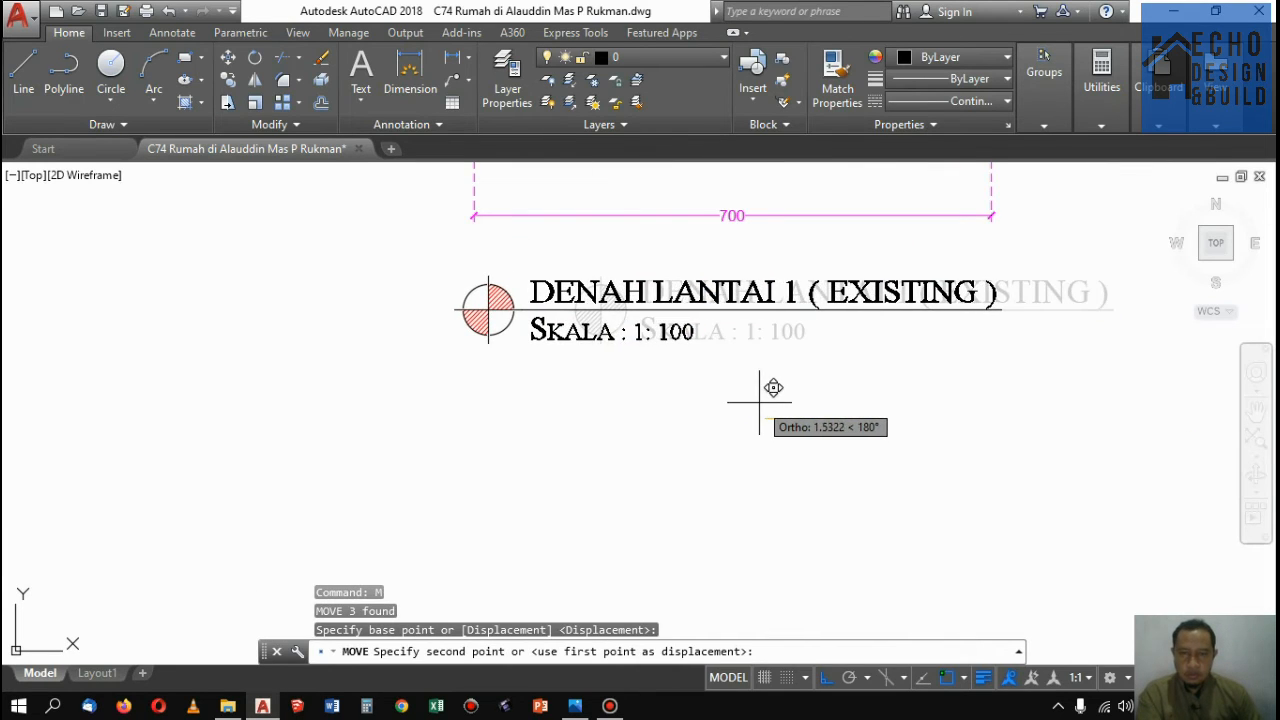
{"action": "left_click", "coordinate": [769, 389]}
Examine the title block and the overall arrangement of both floor plans on the sheet
{"action": "scroll", "coordinate": [775, 352], "scroll_direction": "down", "scroll_amount": 4}
{"action": "scroll", "coordinate": [775, 352], "scroll_direction": "down", "scroll_amount": 4}
{"action": "scroll", "coordinate": [917, 420], "scroll_direction": "up", "scroll_amount": 8}
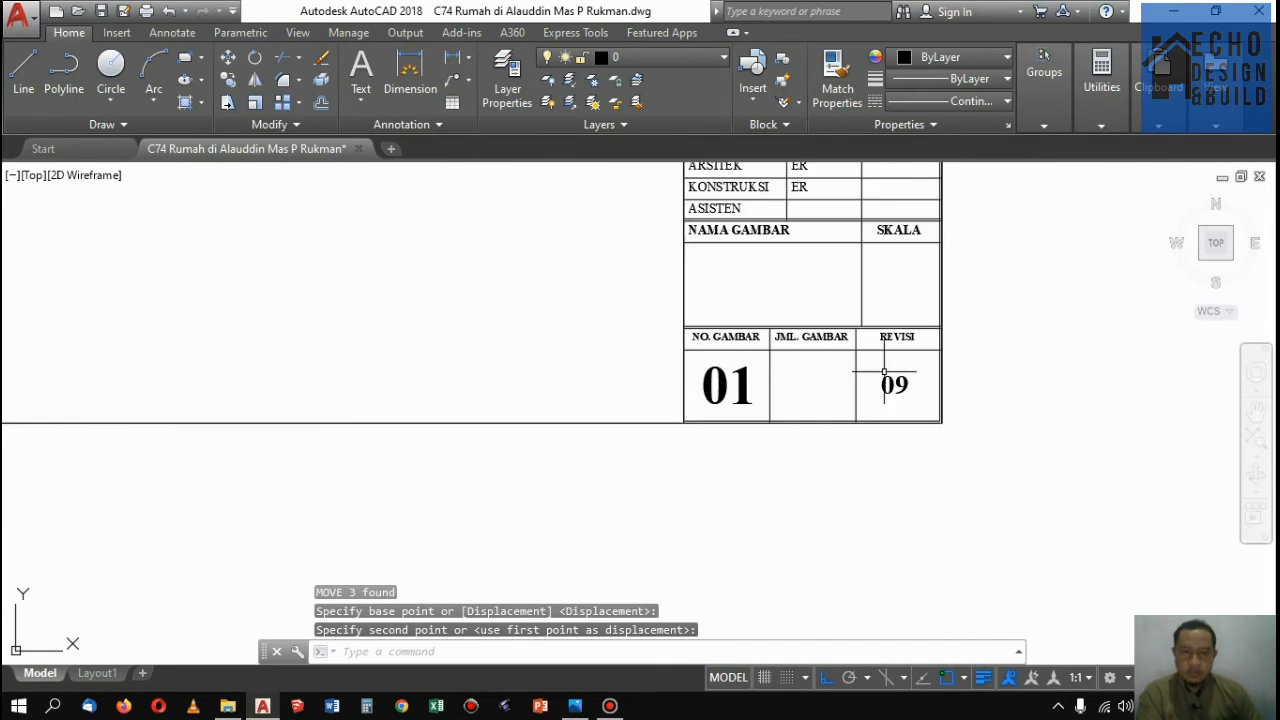
{"action": "scroll", "coordinate": [905, 325], "scroll_direction": "down", "scroll_amount": 4}
{"action": "scroll", "coordinate": [905, 325], "scroll_direction": "down", "scroll_amount": 6}
{"action": "scroll", "coordinate": [940, 400], "scroll_direction": "up", "scroll_amount": 6}
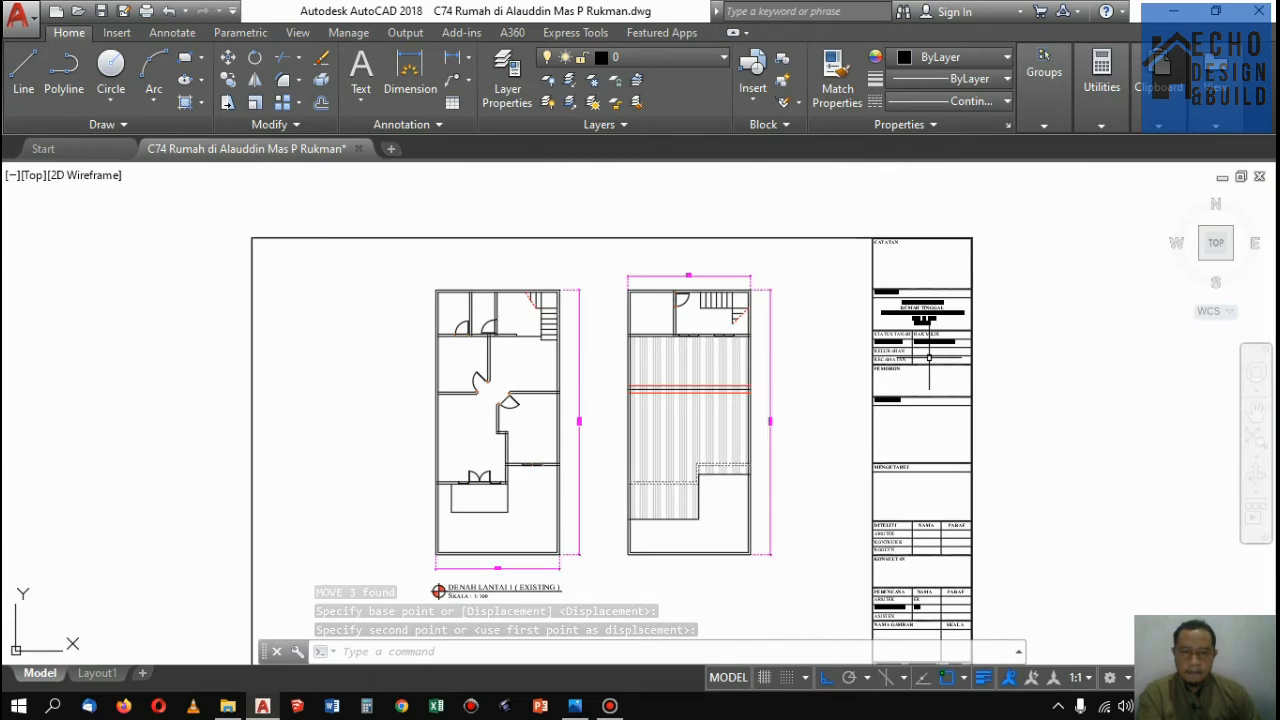
{"action": "scroll", "coordinate": [913, 420], "scroll_direction": "down", "scroll_amount": 4}
{"action": "scroll", "coordinate": [913, 420], "scroll_direction": "up", "scroll_amount": 8}
{"action": "scroll", "coordinate": [926, 406], "scroll_direction": "down", "scroll_amount": 8}
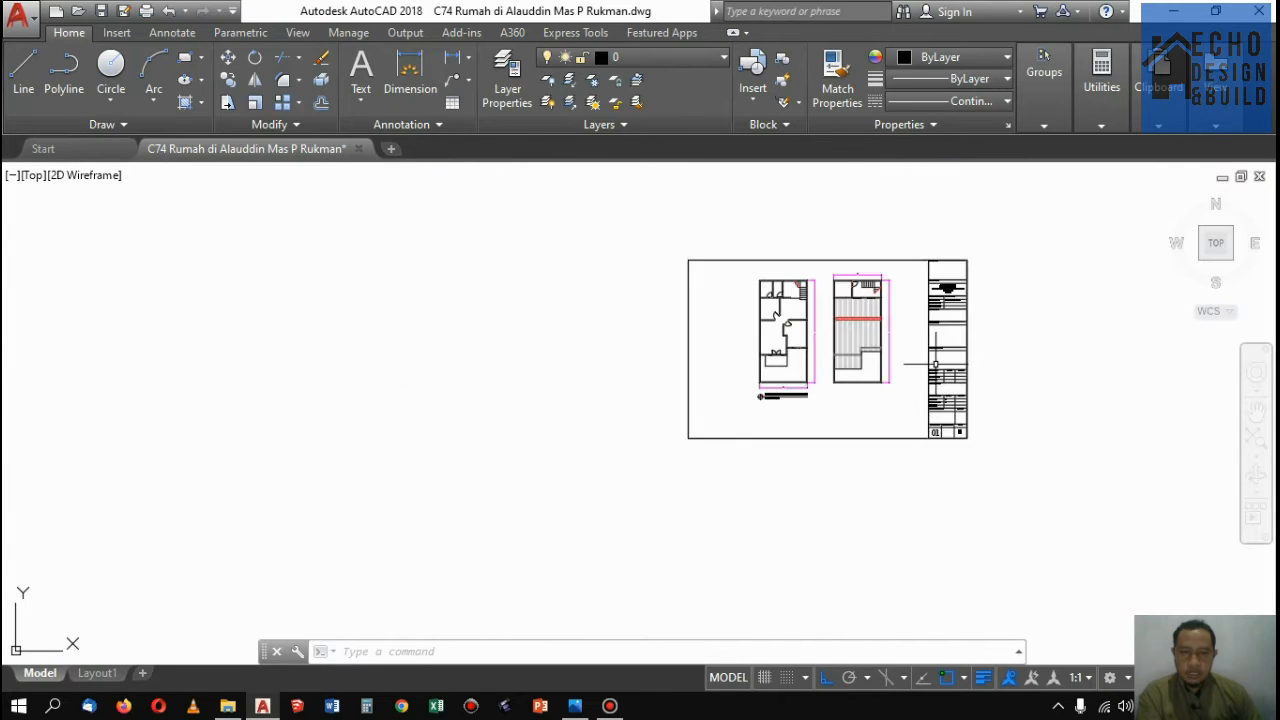
{"action": "scroll", "coordinate": [909, 360], "scroll_direction": "up", "scroll_amount": 4}
{"action": "scroll", "coordinate": [860, 400], "scroll_direction": "down", "scroll_amount": 2}
{"action": "scroll", "coordinate": [565, 480], "scroll_direction": "up", "scroll_amount": 6}
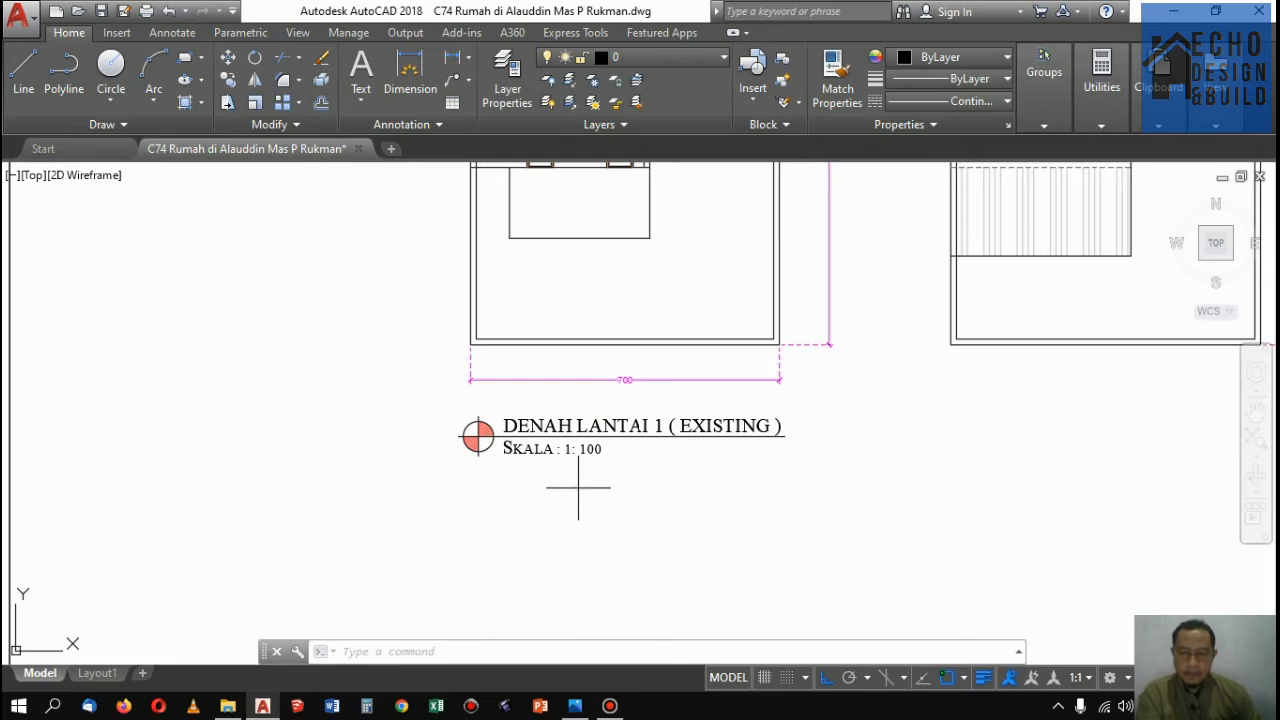
Move the DENAH LANTAI 1 ( EXISTING ) title slightly up, closer to the left plan's width dimension
{"action": "left_click", "coordinate": [608, 488]}
{"action": "left_click", "coordinate": [458, 393]}
{"action": "key", "text": "Return"}
{"action": "left_click", "coordinate": [913, 481]}
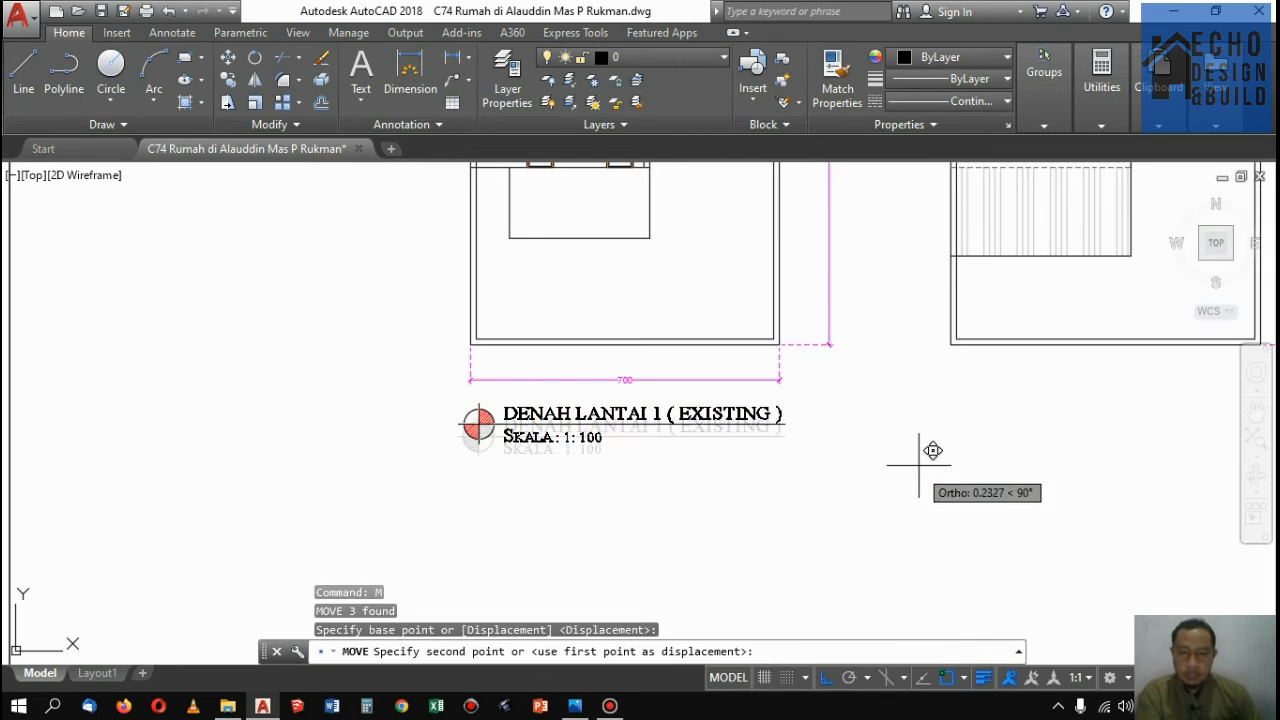
{"action": "left_click", "coordinate": [905, 465]}
Copy the one-line DENAH LANTAI 1 ( EXISTING ) title with its symbol and line horizontally to below the right plan
{"action": "left_click", "coordinate": [550, 450]}
{"action": "left_click", "coordinate": [438, 406]}
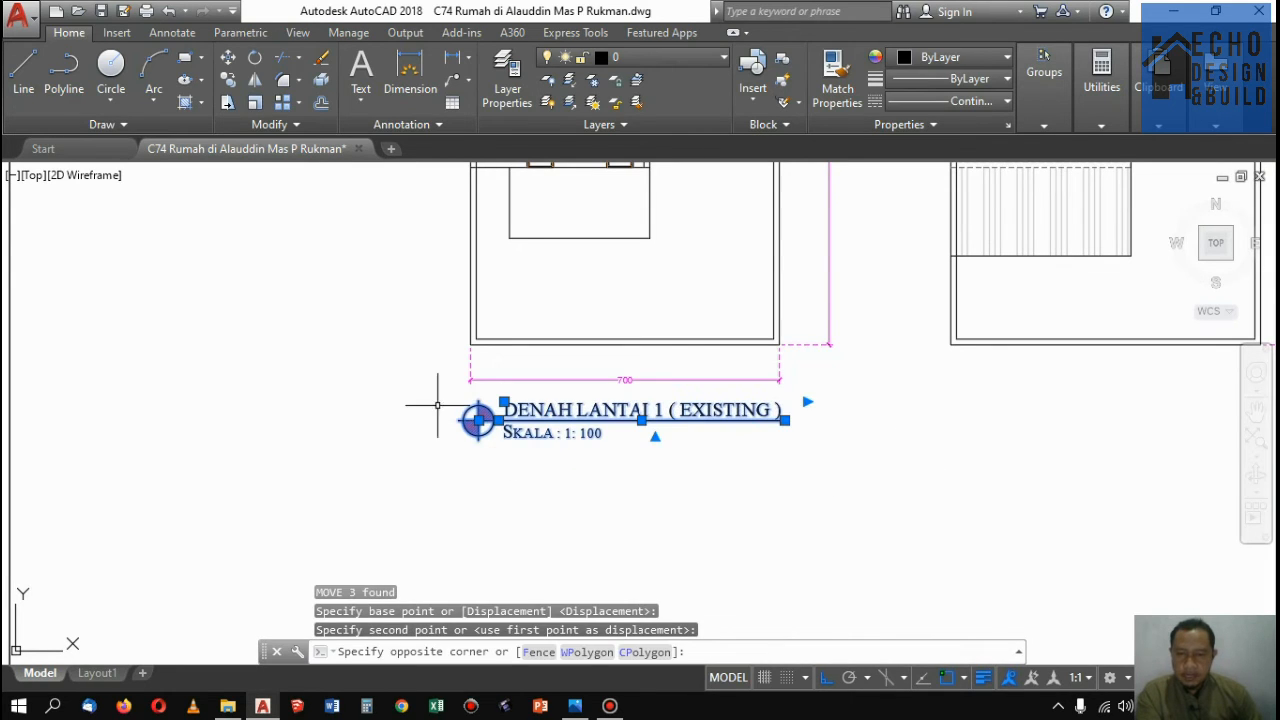
{"action": "left_click", "coordinate": [228, 81]}
{"action": "scroll", "coordinate": [520, 315], "scroll_direction": "down", "scroll_amount": 2}
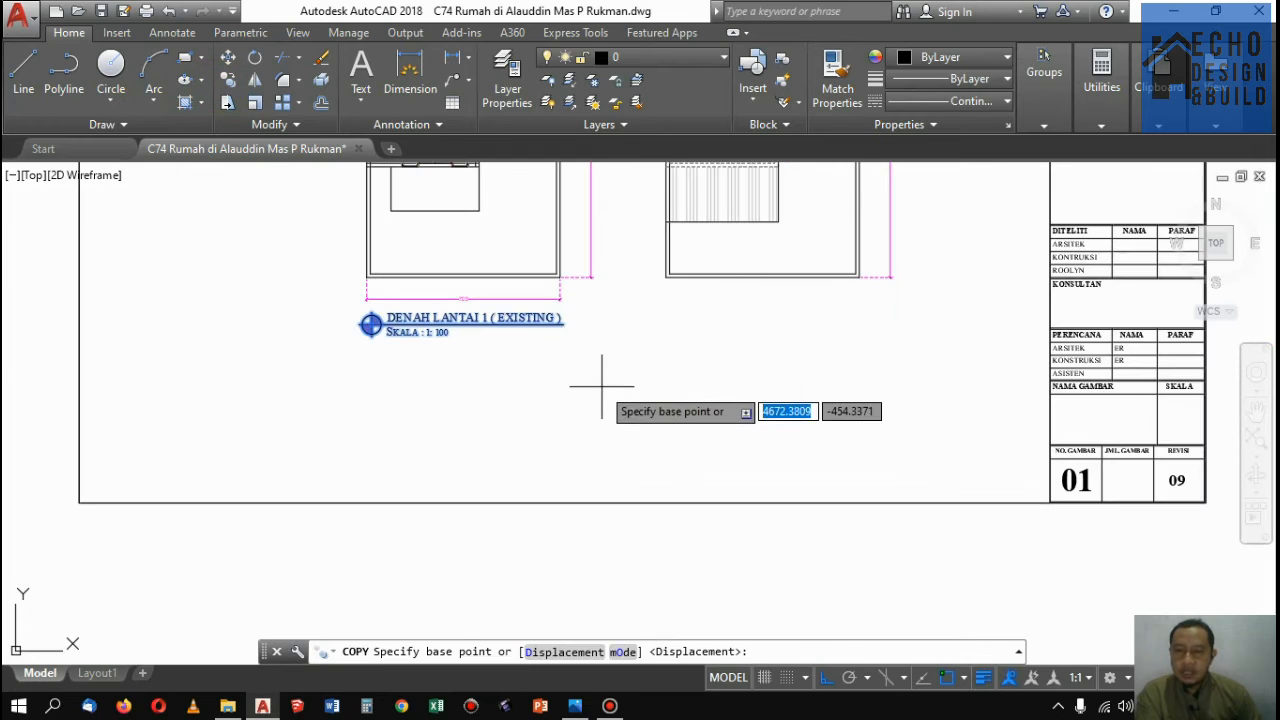
{"action": "left_click", "coordinate": [602, 385]}
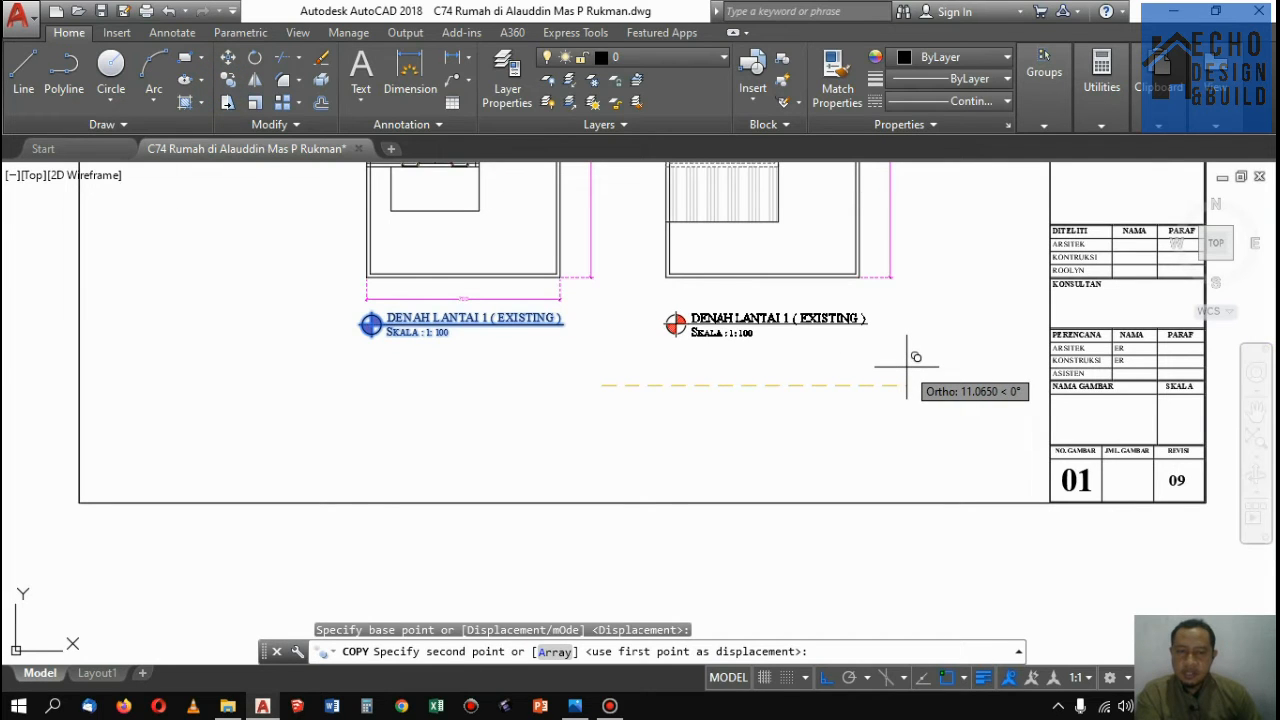
{"action": "left_click", "coordinate": [907, 366]}
{"action": "key", "text": "Return"}
Change the right plan's title text to DENAH LANTAI 2 ( EXISTING )
{"action": "scroll", "coordinate": [886, 294], "scroll_direction": "down", "scroll_amount": 3}
{"action": "scroll", "coordinate": [880, 286], "scroll_direction": "up", "scroll_amount": 6}
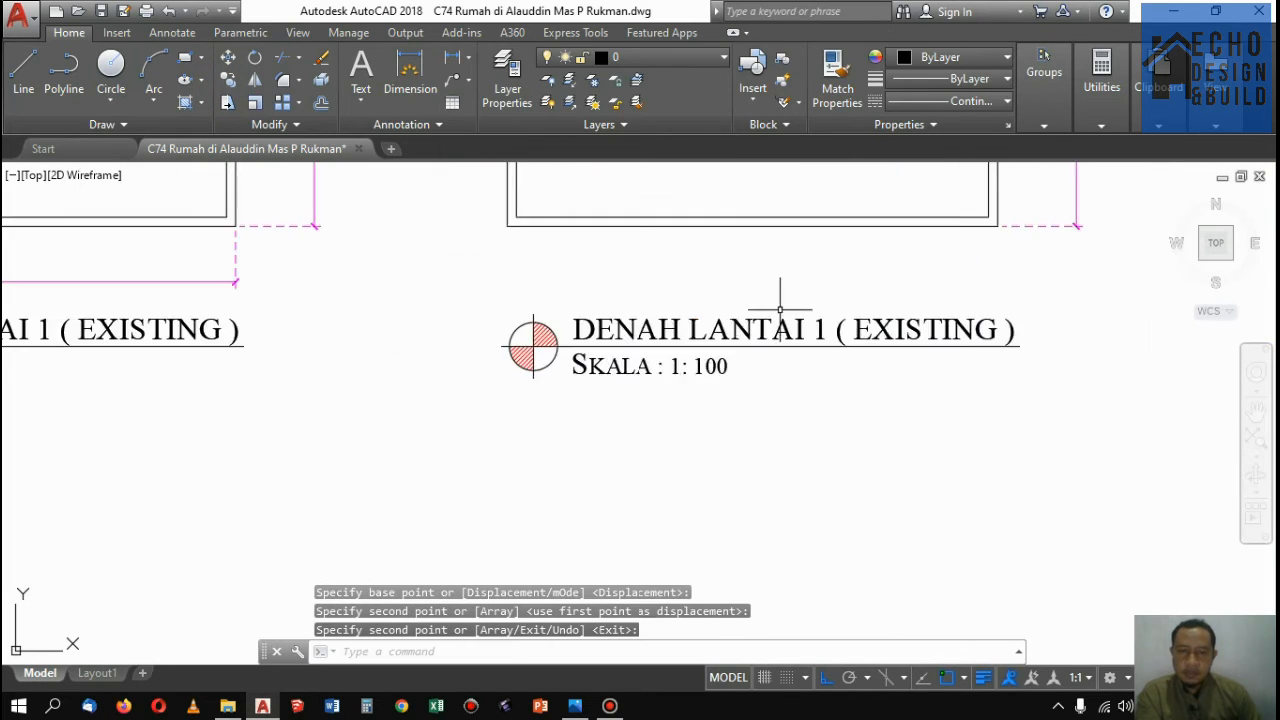
{"action": "double_click", "coordinate": [786, 318]}
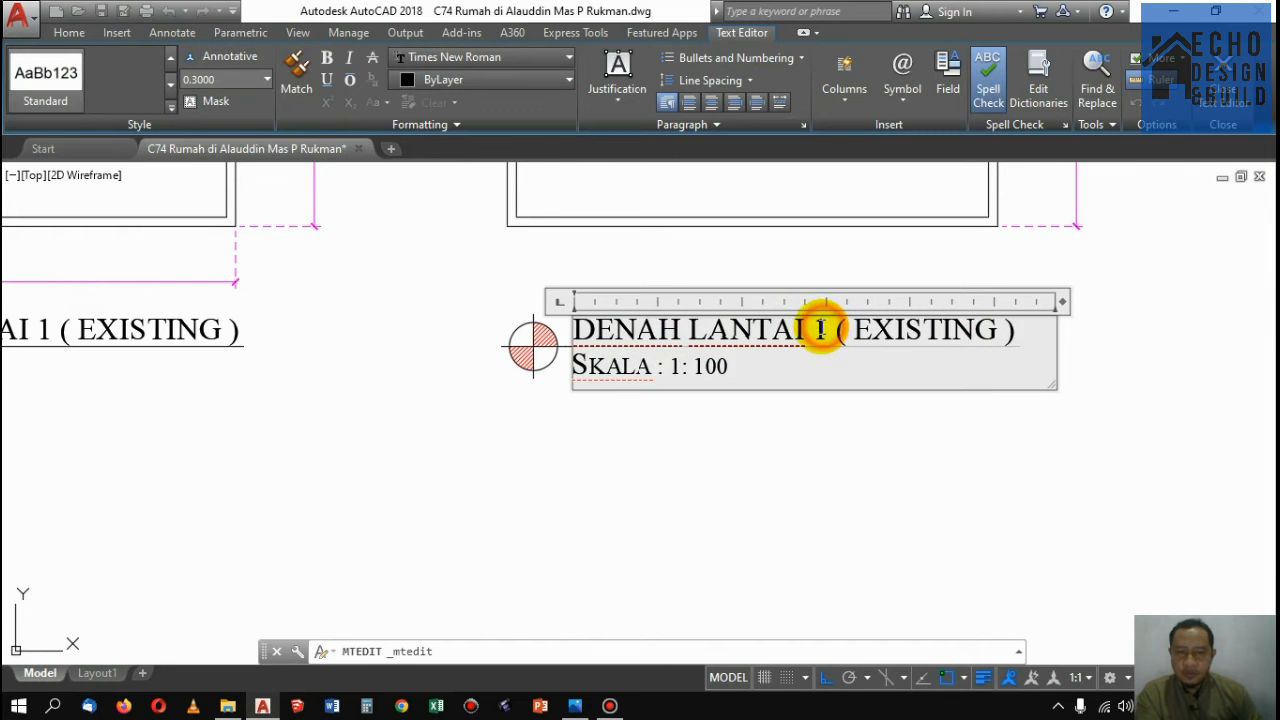
{"action": "left_click", "coordinate": [838, 415]}
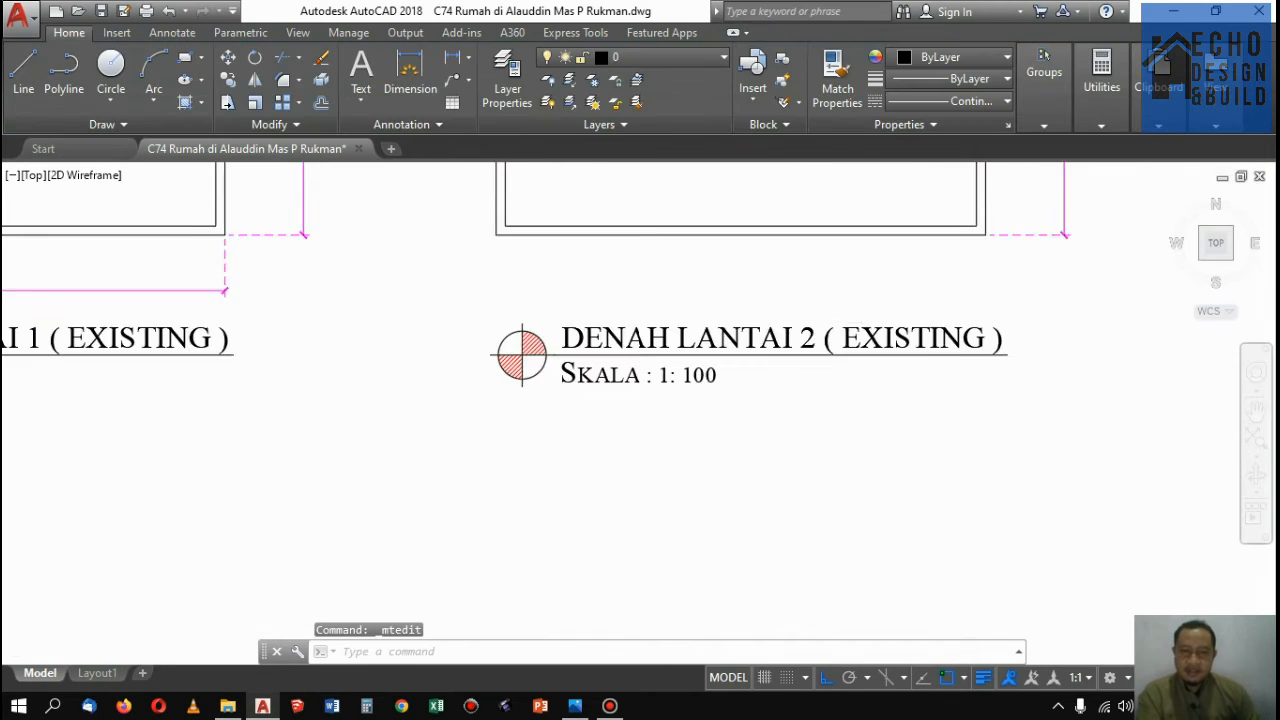
Draw a small rectangle across the wall thickness at the left plan's upper-left outer corner
{"action": "scroll", "coordinate": [840, 405], "scroll_direction": "down", "scroll_amount": 6}
{"action": "scroll", "coordinate": [810, 240], "scroll_direction": "up", "scroll_amount": 3}
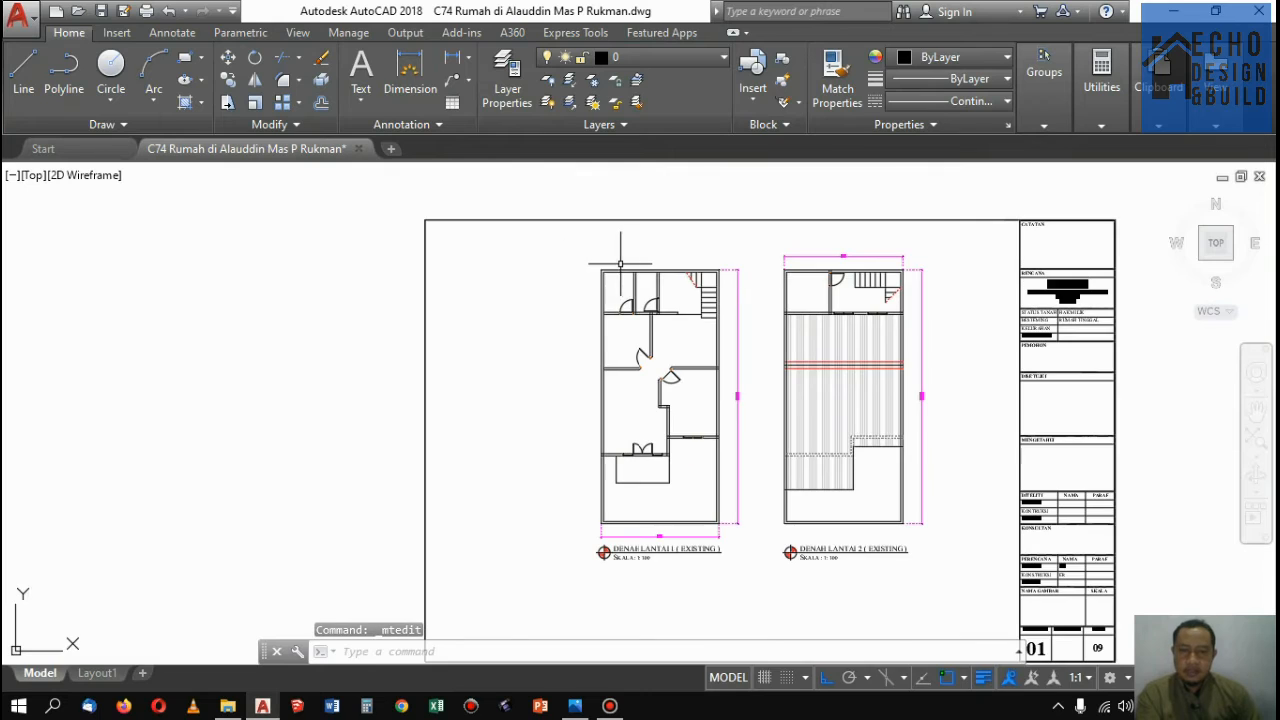
{"action": "scroll", "coordinate": [604, 254], "scroll_direction": "up", "scroll_amount": 6}
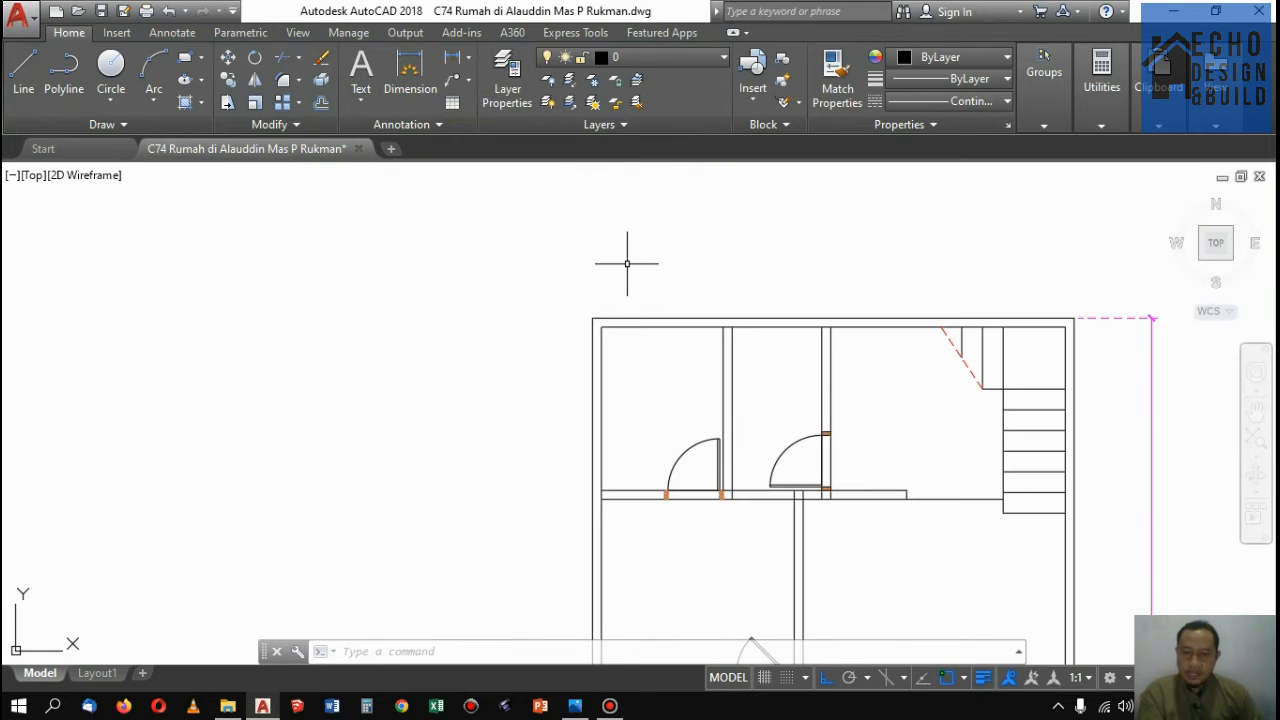
{"action": "type", "text": "EC"}
{"action": "key", "text": "Return"}
{"action": "scroll", "coordinate": [598, 320], "scroll_direction": "up", "scroll_amount": 6}
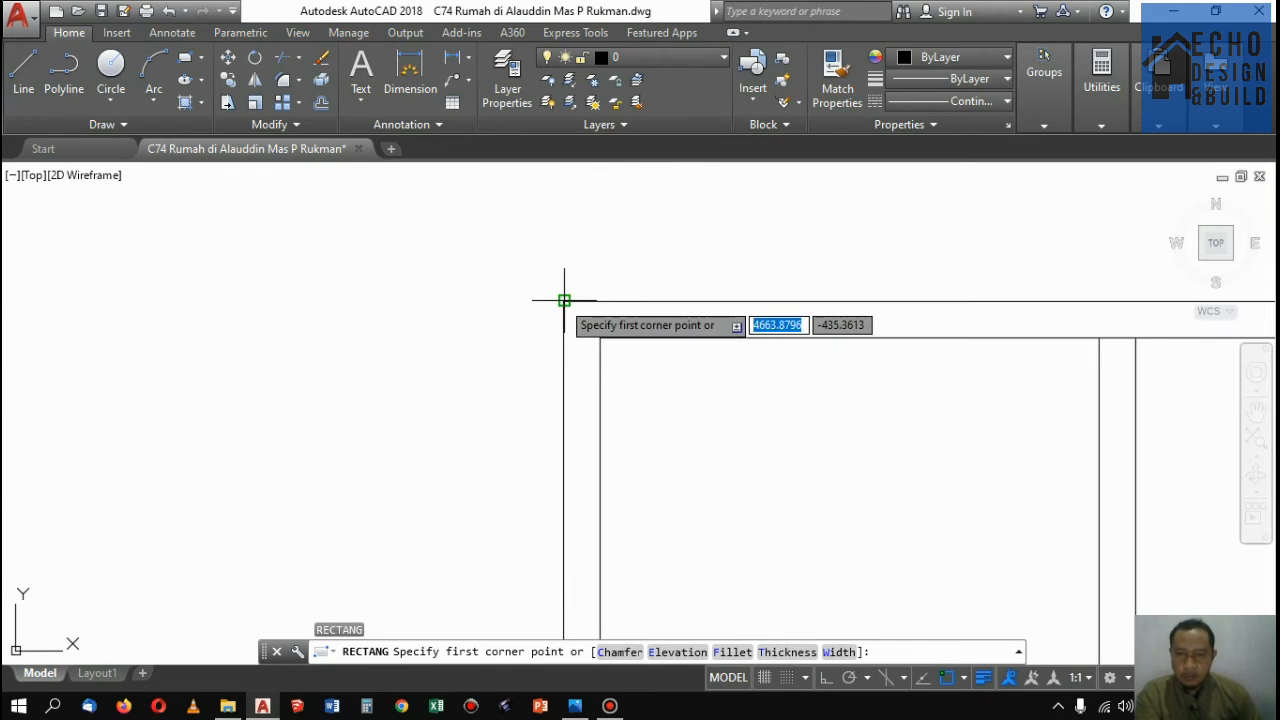
{"action": "left_click", "coordinate": [564, 300]}
{"action": "scroll", "coordinate": [674, 280], "scroll_direction": "down", "scroll_amount": 6}
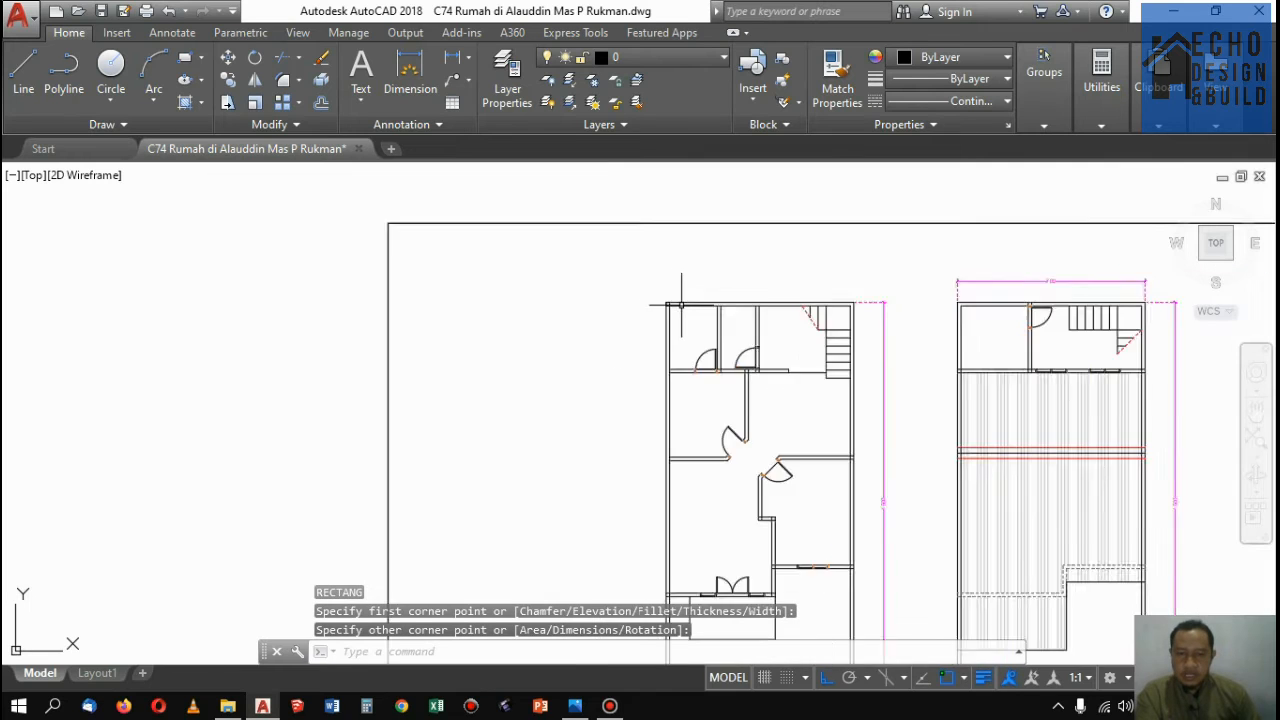
{"action": "scroll", "coordinate": [681, 305], "scroll_direction": "up", "scroll_amount": 8}
{"action": "scroll", "coordinate": [706, 371], "scroll_direction": "down", "scroll_amount": 9}
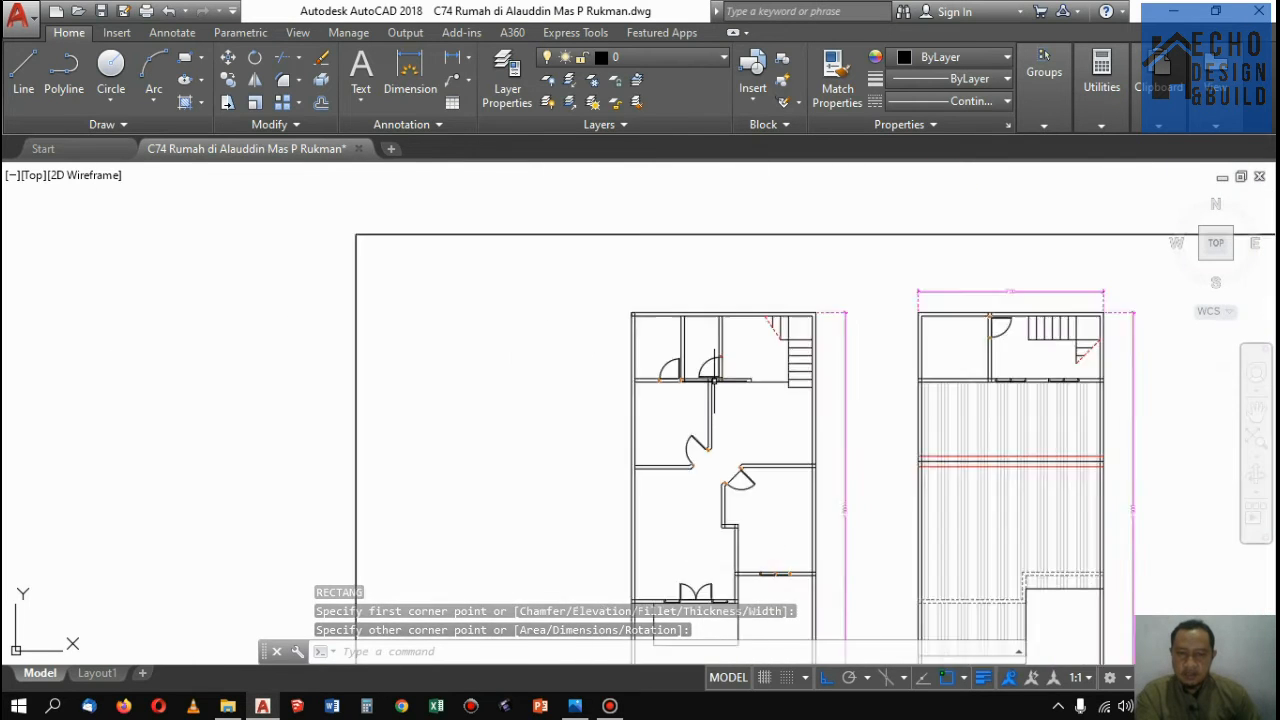
Hatch the small rectangle at the left plan's upper-left wall corner with the ANSI33 pattern, using the rectangle as boundary
{"action": "scroll", "coordinate": [800, 370], "scroll_direction": "up", "scroll_amount": 4}
{"action": "scroll", "coordinate": [830, 362], "scroll_direction": "down", "scroll_amount": 4}
{"action": "scroll", "coordinate": [700, 366], "scroll_direction": "up", "scroll_amount": 8}
{"action": "scroll", "coordinate": [578, 377], "scroll_direction": "down", "scroll_amount": 2}
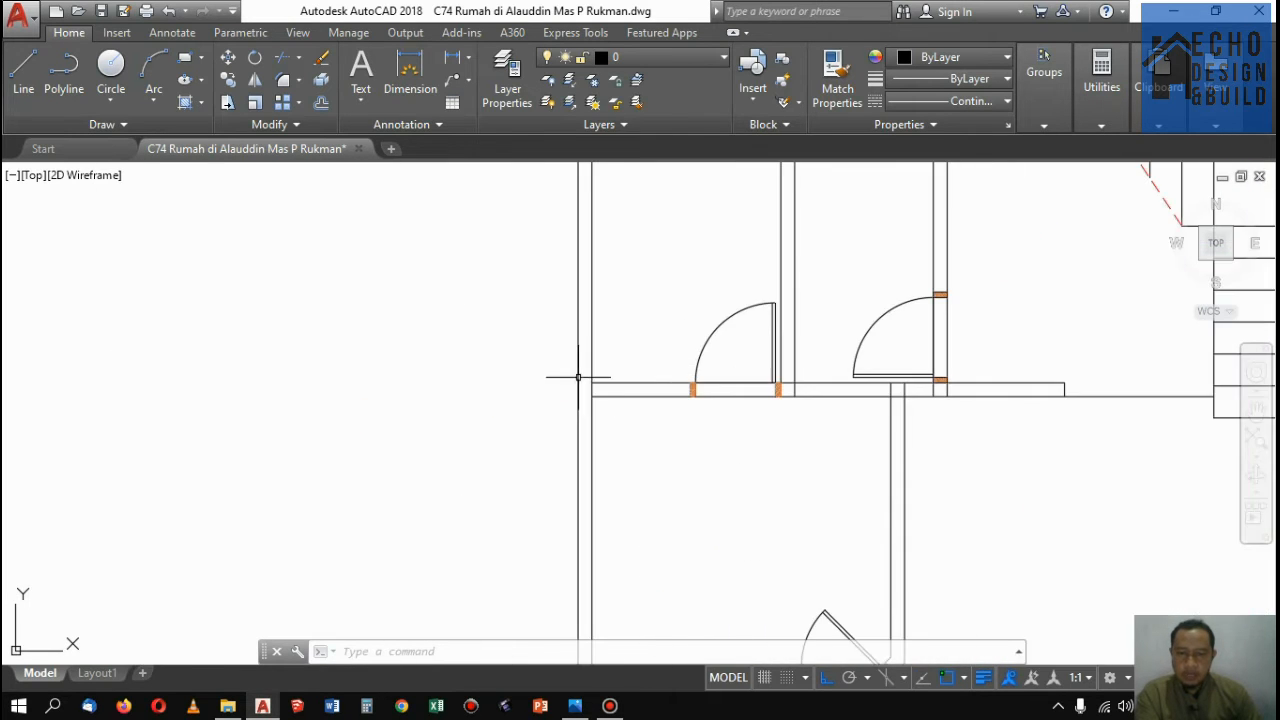
{"action": "scroll", "coordinate": [600, 340], "scroll_direction": "down", "scroll_amount": 5}
{"action": "scroll", "coordinate": [640, 250], "scroll_direction": "up", "scroll_amount": 5}
{"action": "scroll", "coordinate": [646, 277], "scroll_direction": "down", "scroll_amount": 4}
{"action": "scroll", "coordinate": [610, 299], "scroll_direction": "up", "scroll_amount": 4}
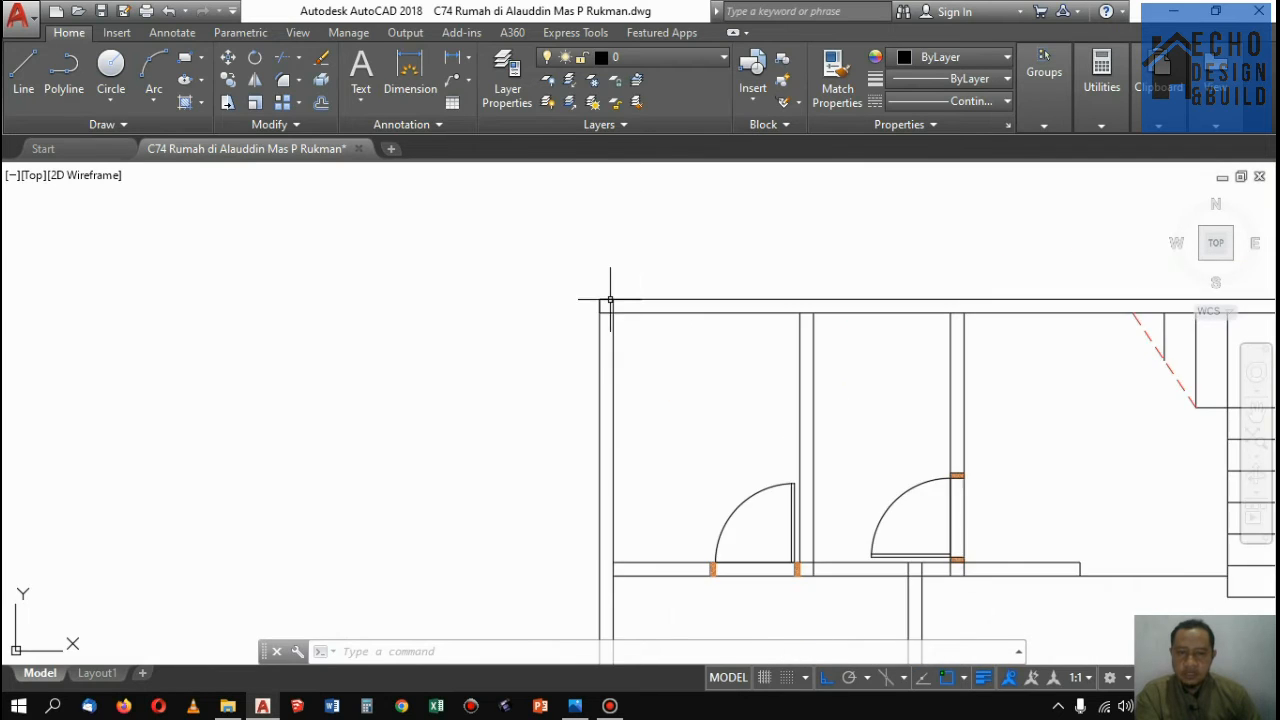
{"action": "scroll", "coordinate": [610, 299], "scroll_direction": "up", "scroll_amount": 4}
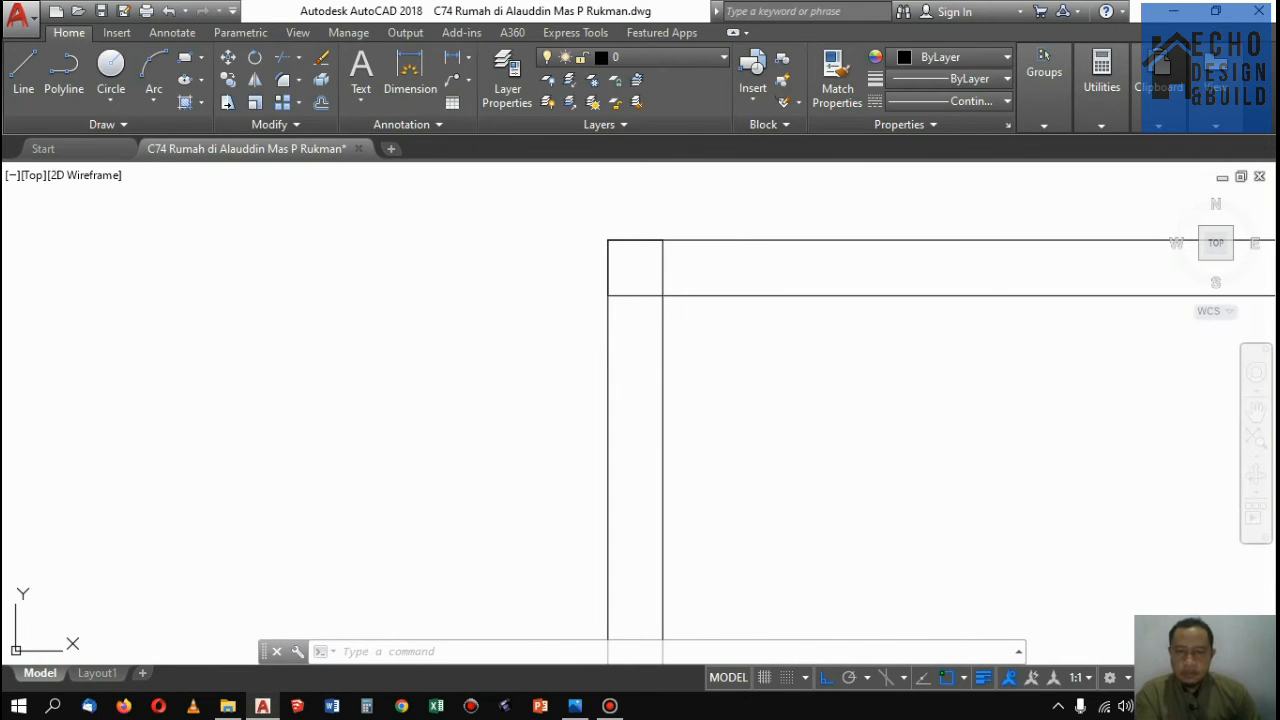
{"action": "type", "text": "h"}
{"action": "key", "text": "Return"}
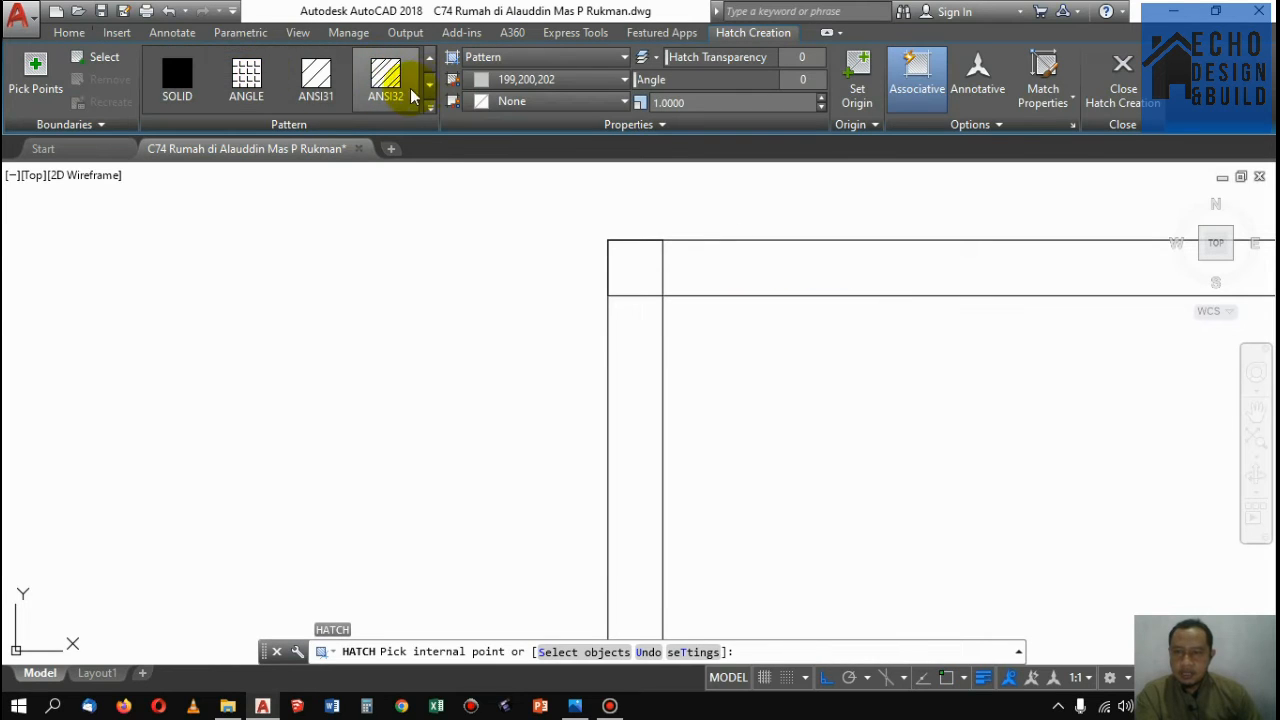
{"action": "scroll", "coordinate": [255, 72], "scroll_direction": "up", "scroll_amount": 1}
{"action": "left_click", "coordinate": [370, 85]}
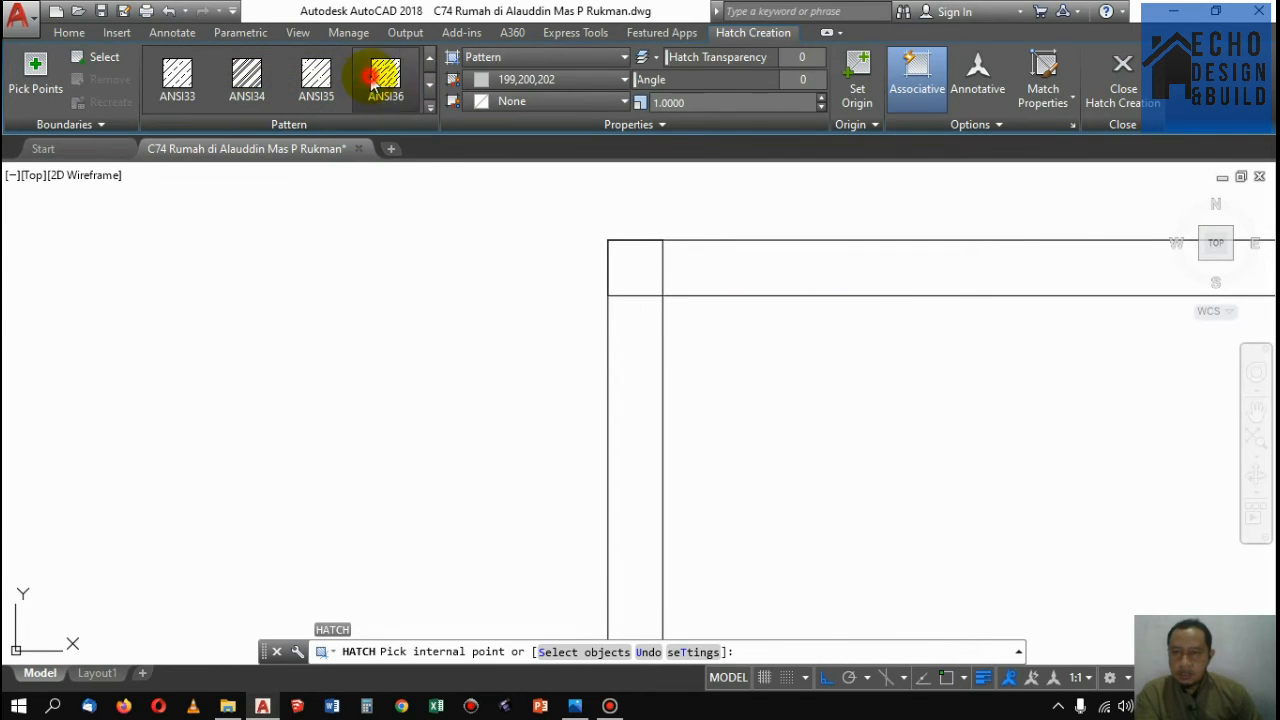
{"action": "left_click", "coordinate": [177, 78]}
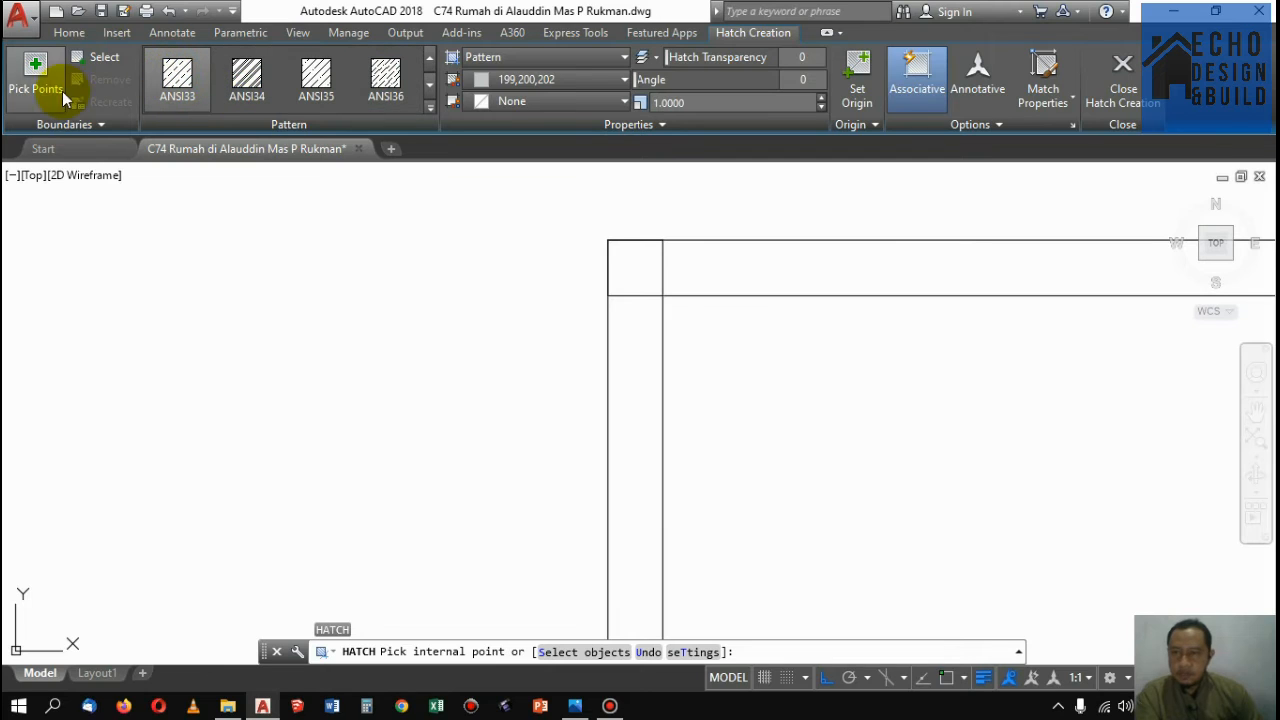
{"action": "left_click", "coordinate": [88, 60]}
{"action": "left_click", "coordinate": [662, 260]}
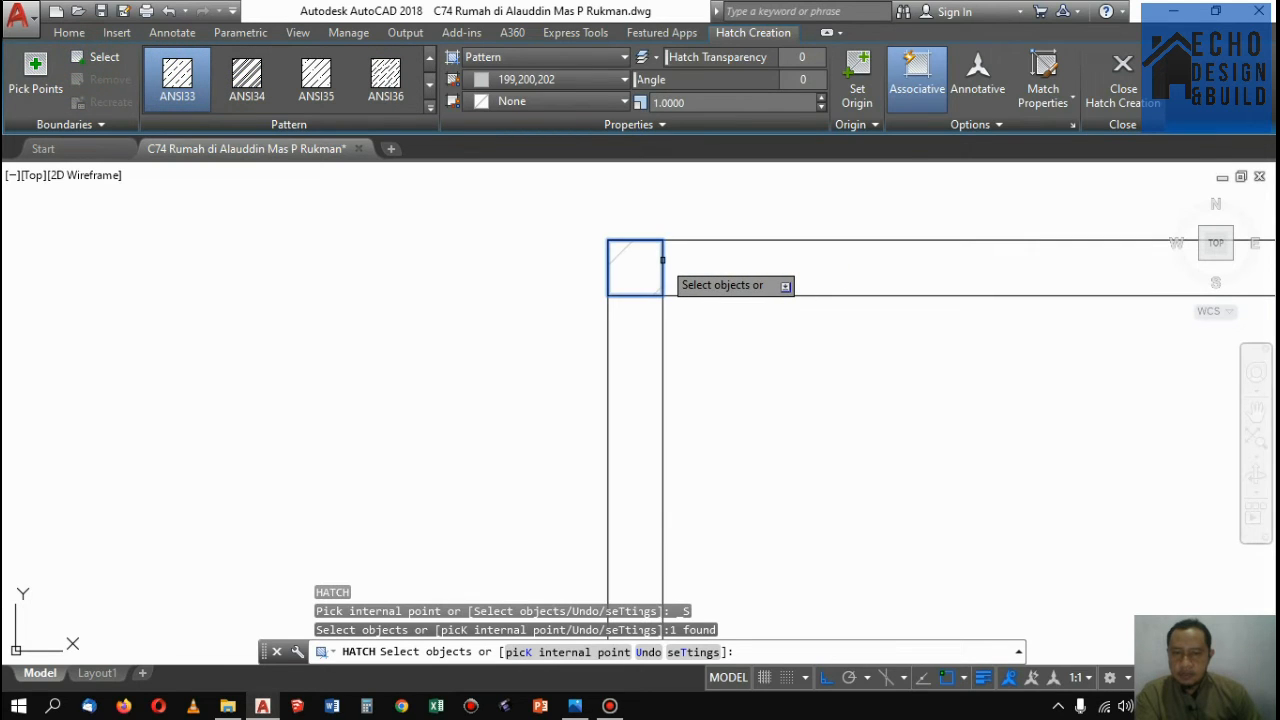
Set the corner hatch's colour to 99,100,102 and its scale to 0.1, and finish the hatch
{"action": "left_click", "coordinate": [561, 83]}
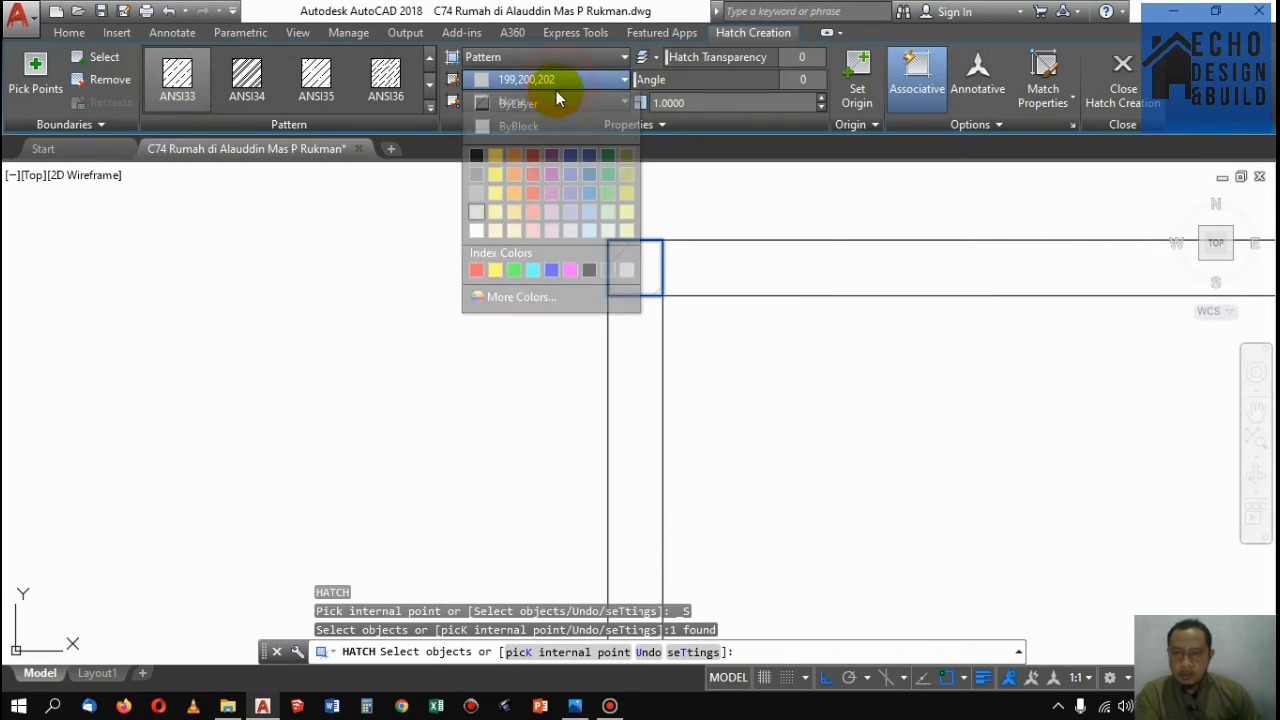
{"action": "left_click", "coordinate": [479, 171]}
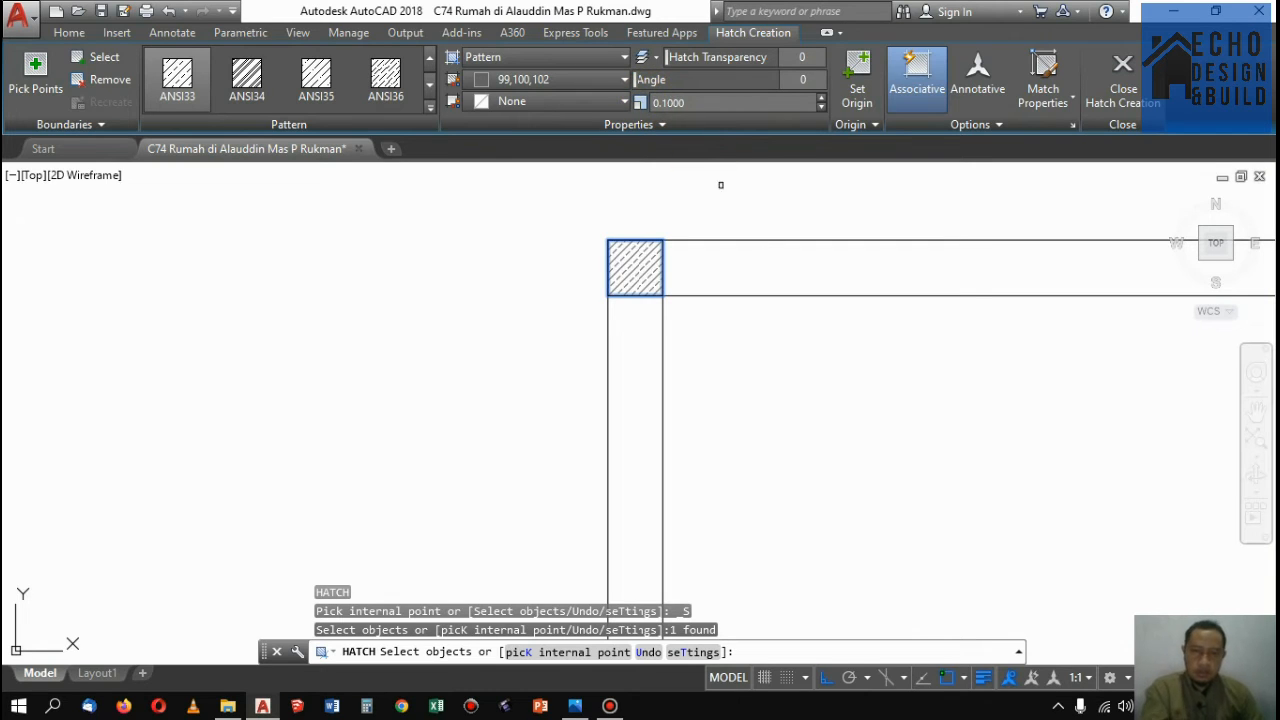
{"action": "scroll", "coordinate": [783, 260], "scroll_direction": "down", "scroll_amount": 2}
{"action": "key", "text": "Return"}
Copy the hatched corner square, based on its upper-left corner, to where the left plan's first interior wall meets the top wall
{"action": "left_click", "coordinate": [589, 213]}
{"action": "left_click", "coordinate": [806, 357]}
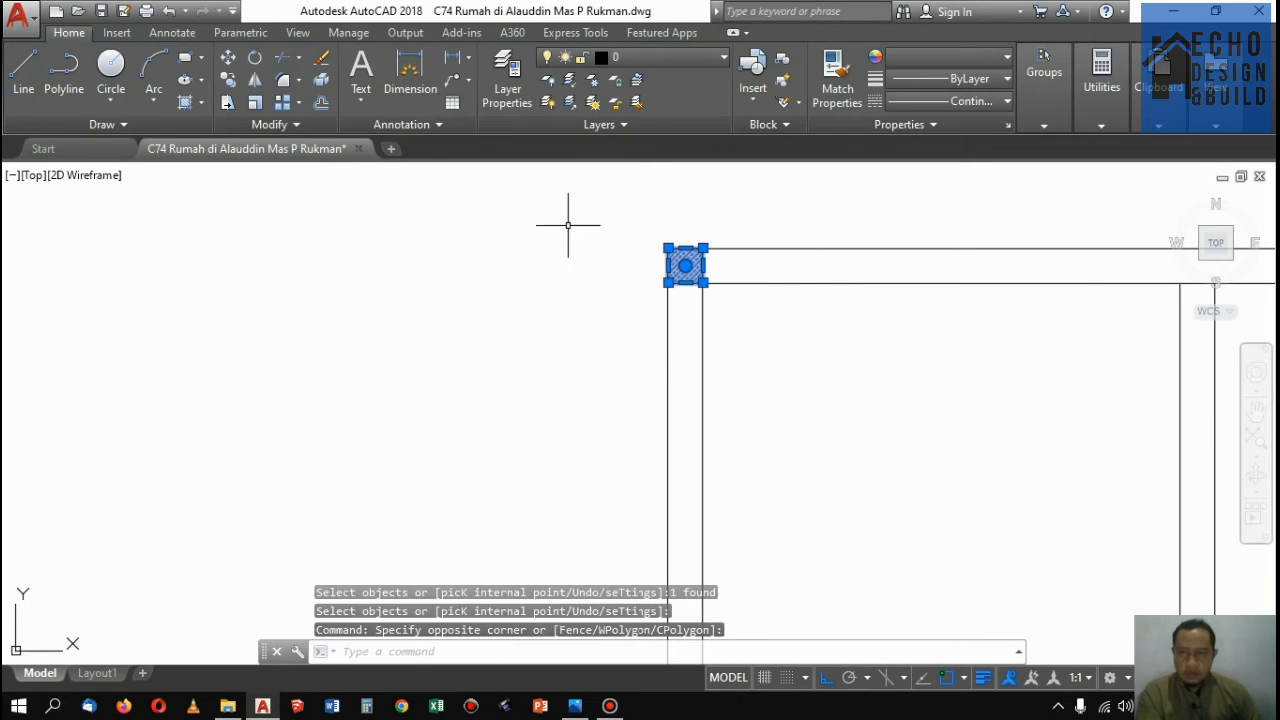
{"action": "left_click", "coordinate": [240, 87]}
{"action": "scroll", "coordinate": [657, 214], "scroll_direction": "up", "scroll_amount": 5}
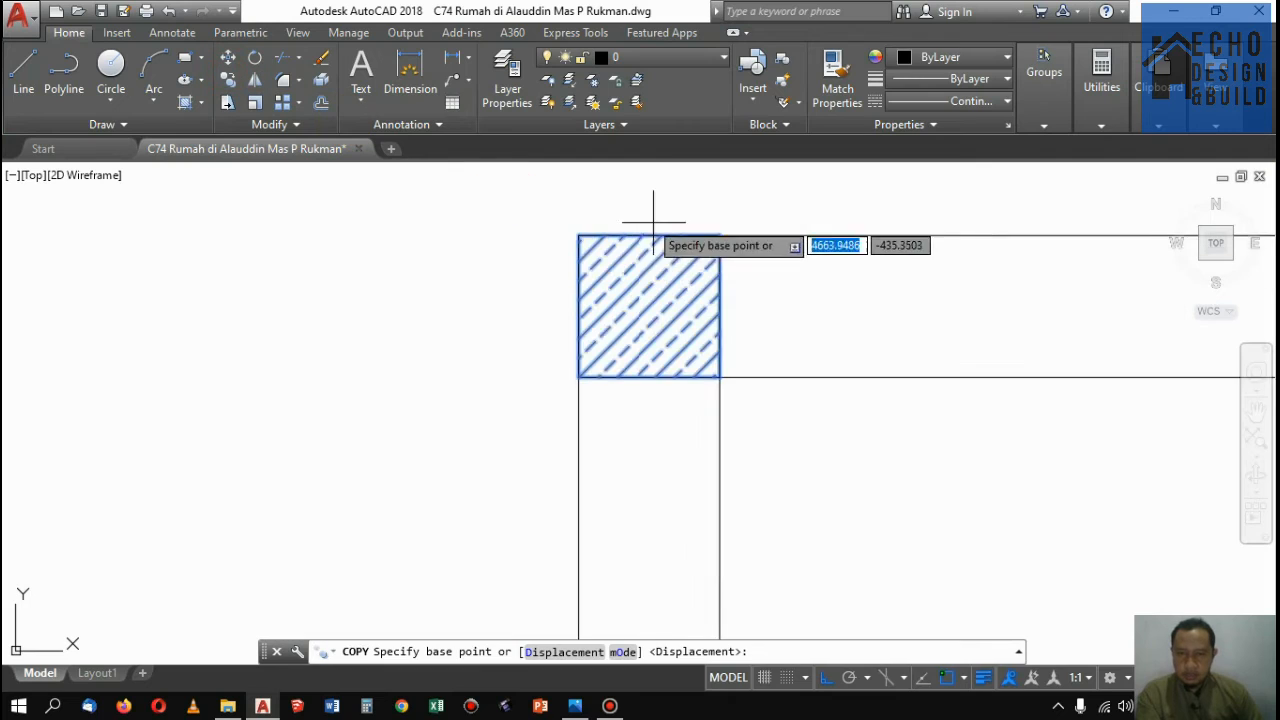
{"action": "left_click", "coordinate": [571, 244]}
{"action": "scroll", "coordinate": [419, 280], "scroll_direction": "down", "scroll_amount": 8}
{"action": "scroll", "coordinate": [960, 330], "scroll_direction": "up", "scroll_amount": 4}
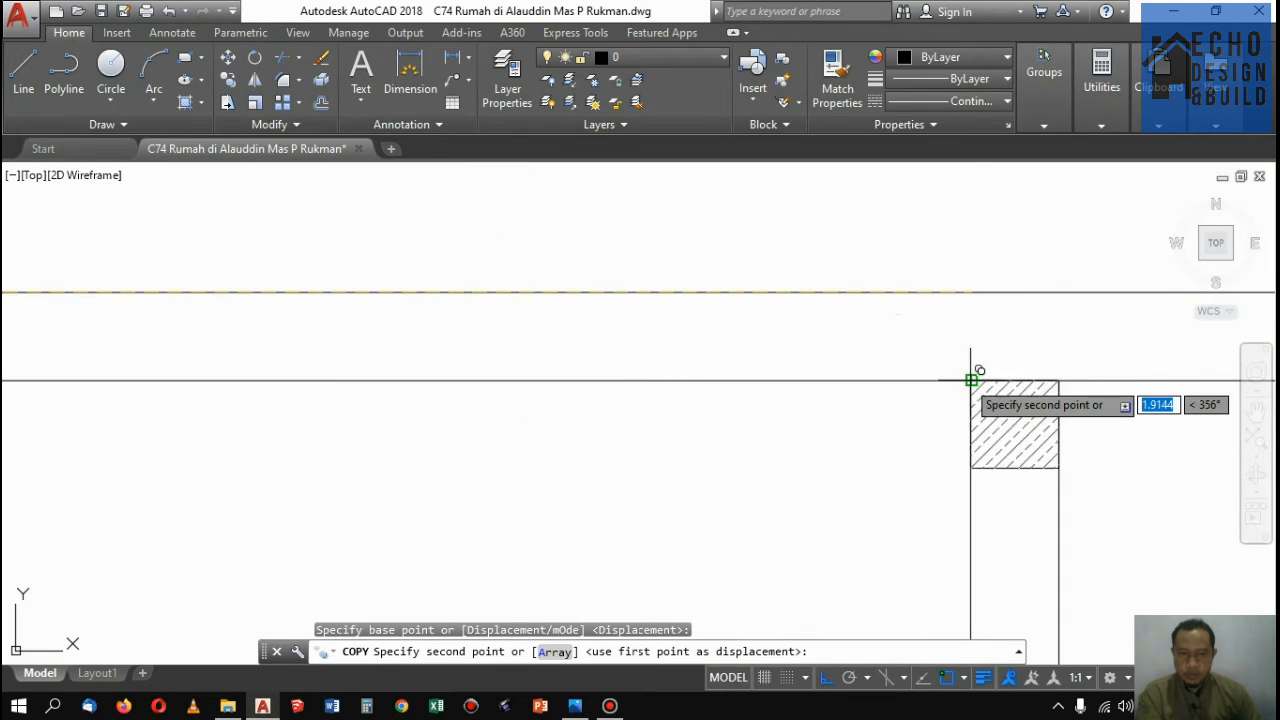
{"action": "left_click", "coordinate": [966, 291]}
Place further copies at the second interior wall's junction with the top wall and at the left plan's upper-right outer corner
{"action": "scroll", "coordinate": [660, 395], "scroll_direction": "down", "scroll_amount": 4}
{"action": "scroll", "coordinate": [749, 349], "scroll_direction": "up", "scroll_amount": 4}
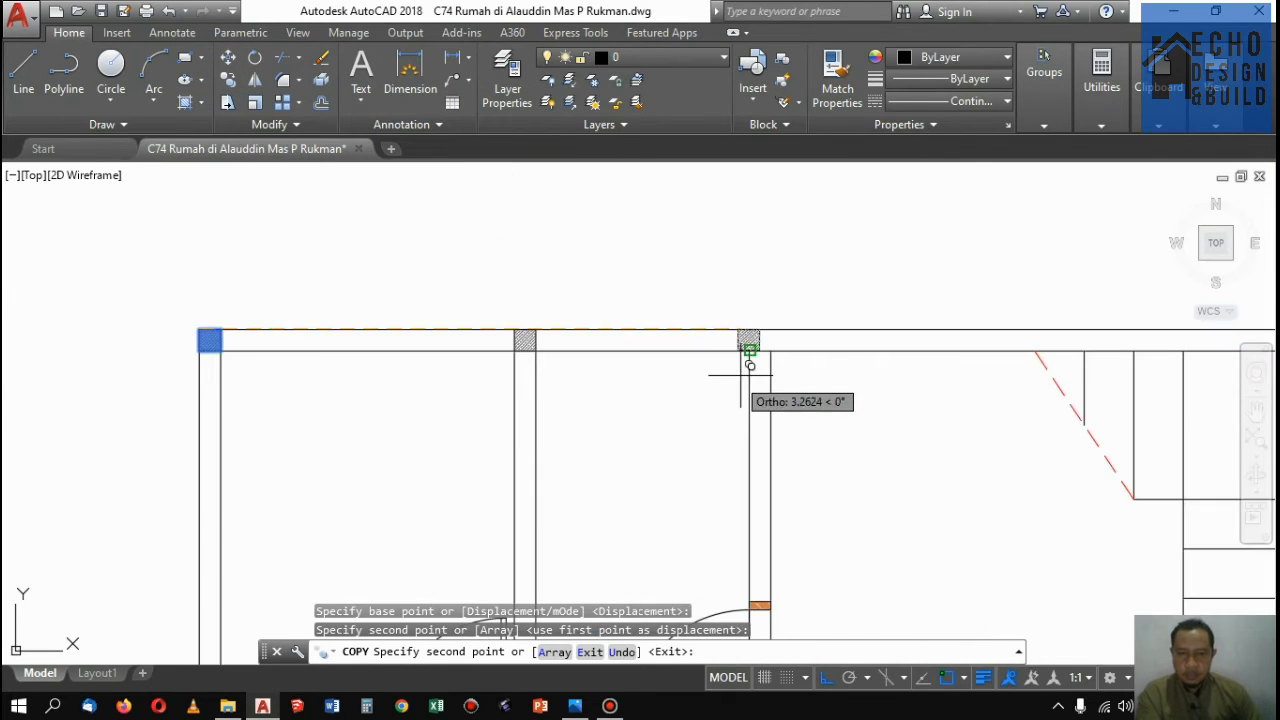
{"action": "left_click", "coordinate": [764, 210]}
{"action": "scroll", "coordinate": [700, 320], "scroll_direction": "down", "scroll_amount": 4}
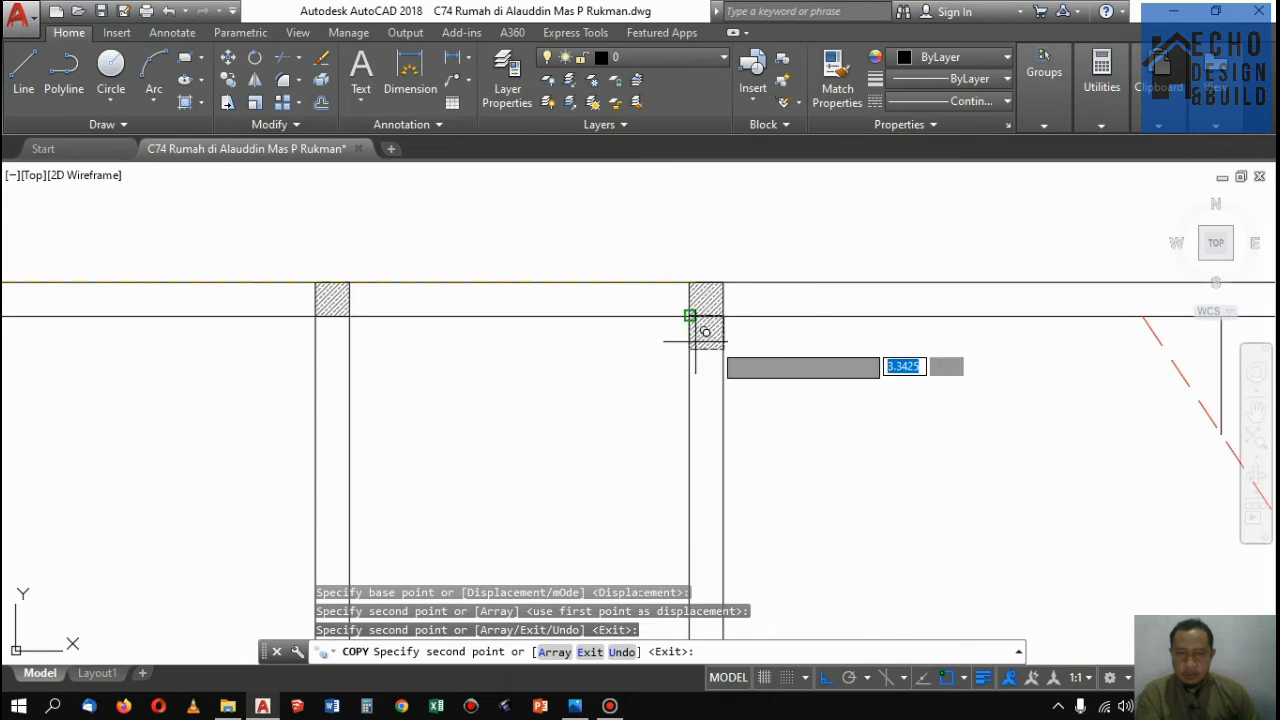
{"action": "scroll", "coordinate": [857, 340], "scroll_direction": "up", "scroll_amount": 5}
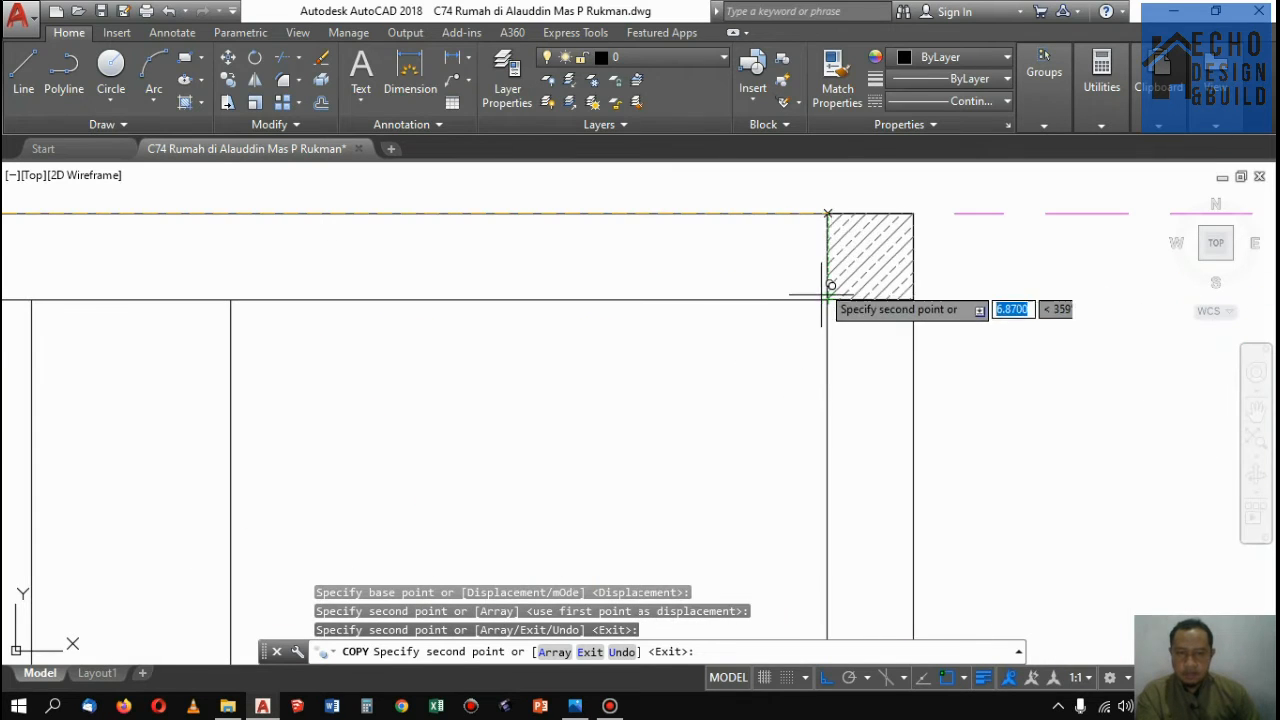
{"action": "left_click", "coordinate": [828, 212]}
Place copies along the wall below the two small rooms, at both partitions, the wall running downward and the left outer wall
{"action": "scroll", "coordinate": [829, 250], "scroll_direction": "down", "scroll_amount": 4}
{"action": "scroll", "coordinate": [741, 421], "scroll_direction": "up", "scroll_amount": 2}
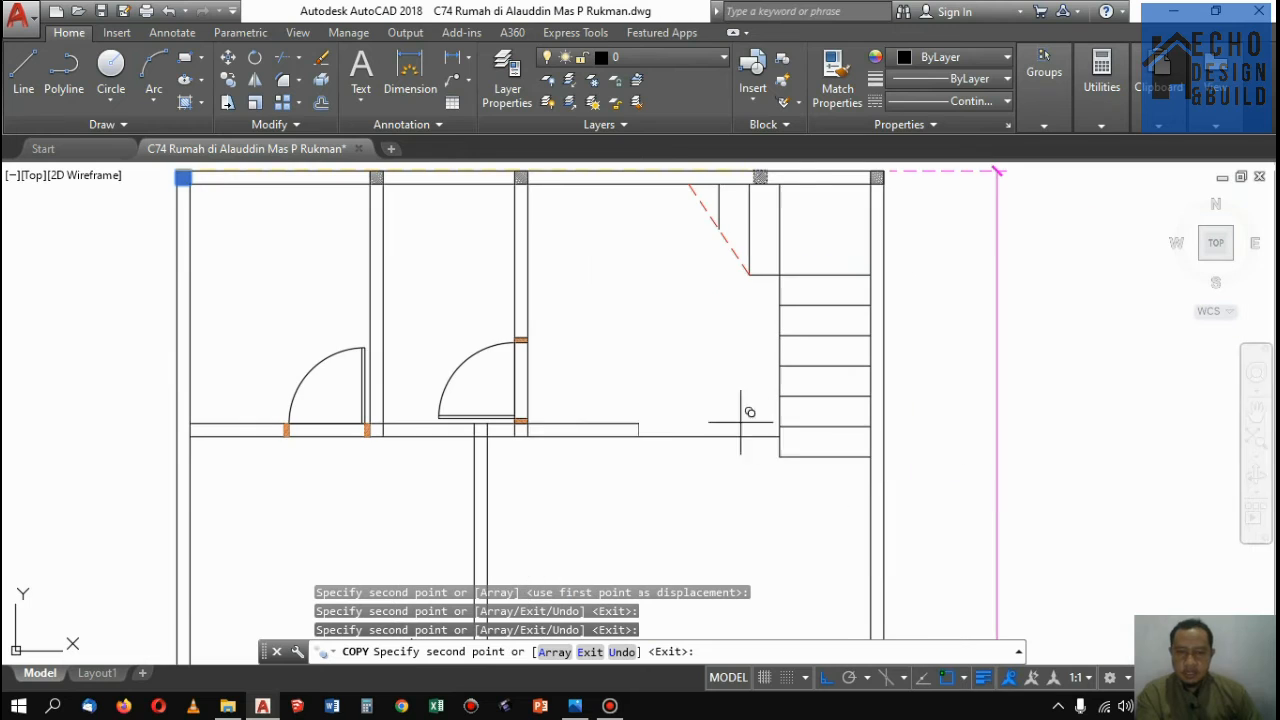
{"action": "scroll", "coordinate": [624, 440], "scroll_direction": "up", "scroll_amount": 5}
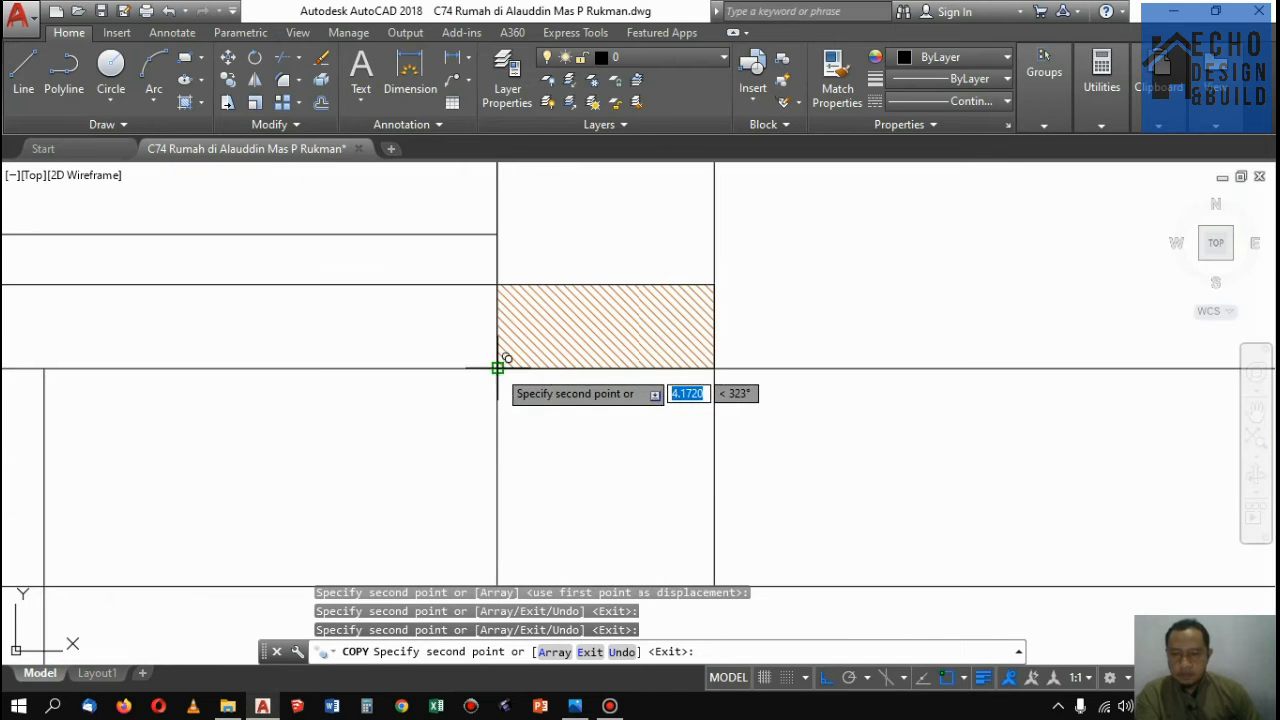
{"action": "left_click", "coordinate": [497, 368]}
{"action": "scroll", "coordinate": [920, 343], "scroll_direction": "down", "scroll_amount": 4}
{"action": "scroll", "coordinate": [740, 345], "scroll_direction": "up", "scroll_amount": 4}
{"action": "scroll", "coordinate": [929, 366], "scroll_direction": "down", "scroll_amount": 4}
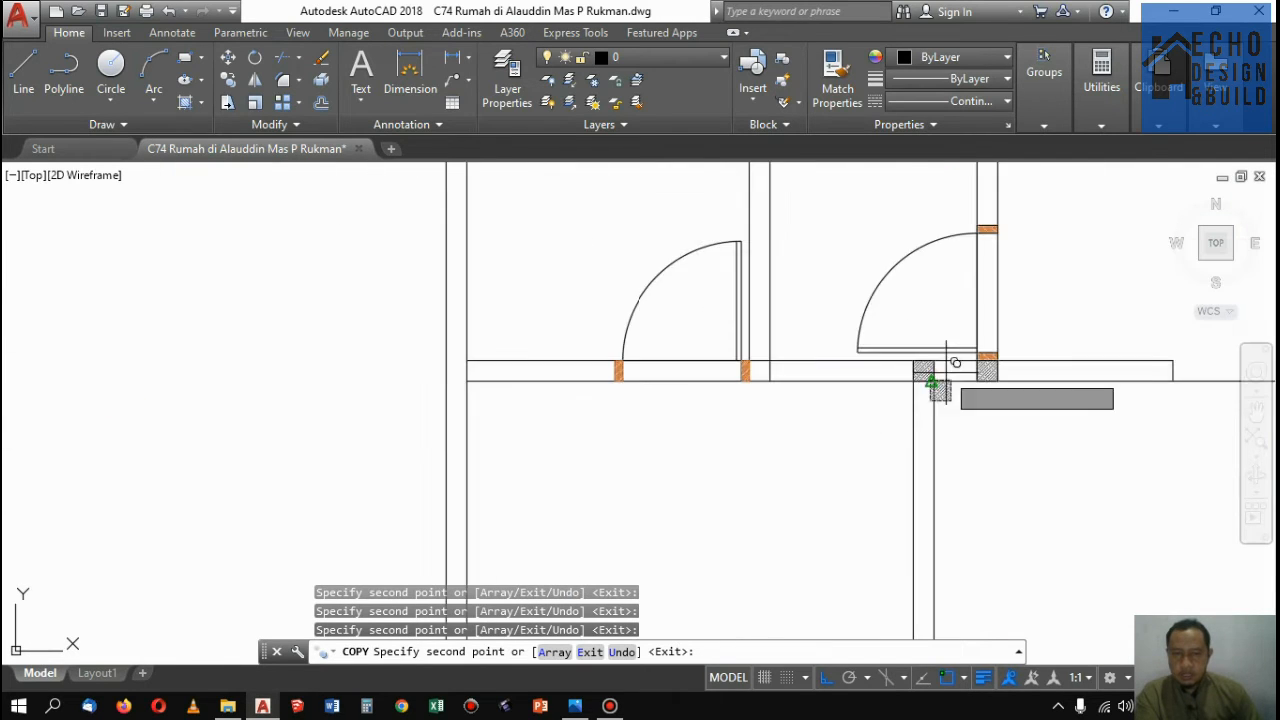
{"action": "scroll", "coordinate": [757, 343], "scroll_direction": "up", "scroll_amount": 6}
{"action": "scroll", "coordinate": [903, 366], "scroll_direction": "down", "scroll_amount": 4}
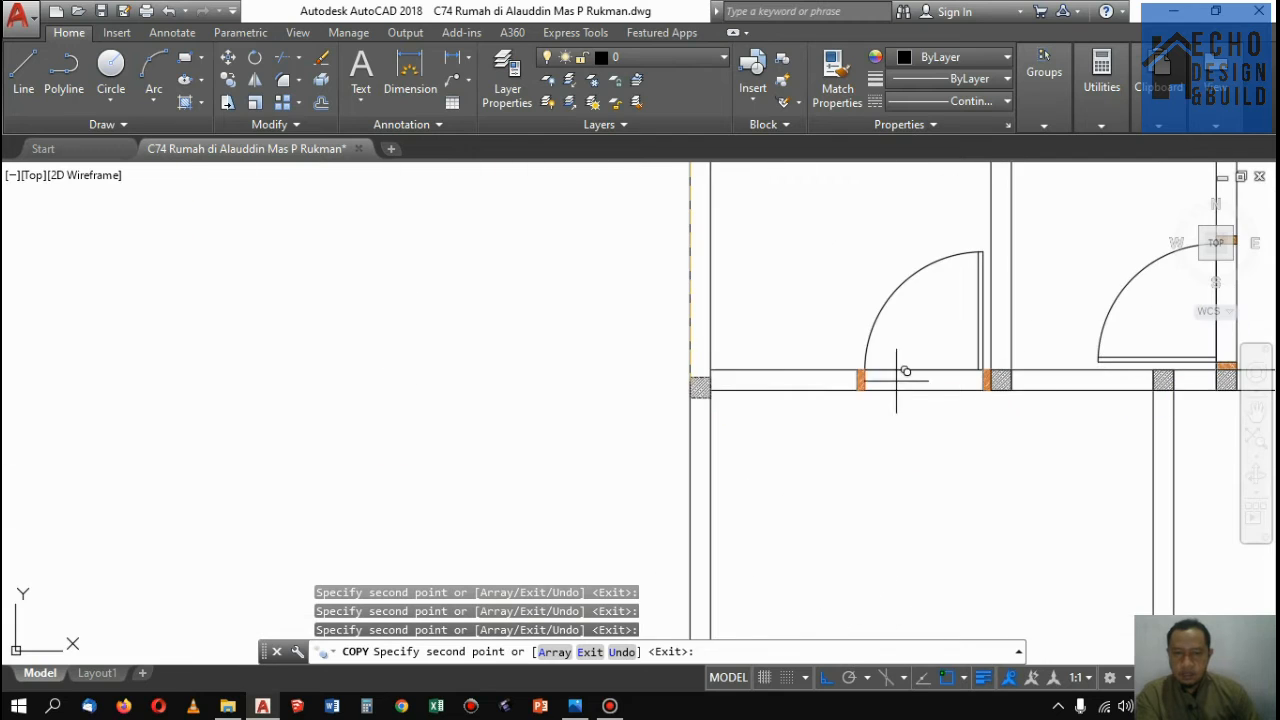
{"action": "scroll", "coordinate": [722, 335], "scroll_direction": "up", "scroll_amount": 5}
{"action": "scroll", "coordinate": [723, 320], "scroll_direction": "down", "scroll_amount": 4}
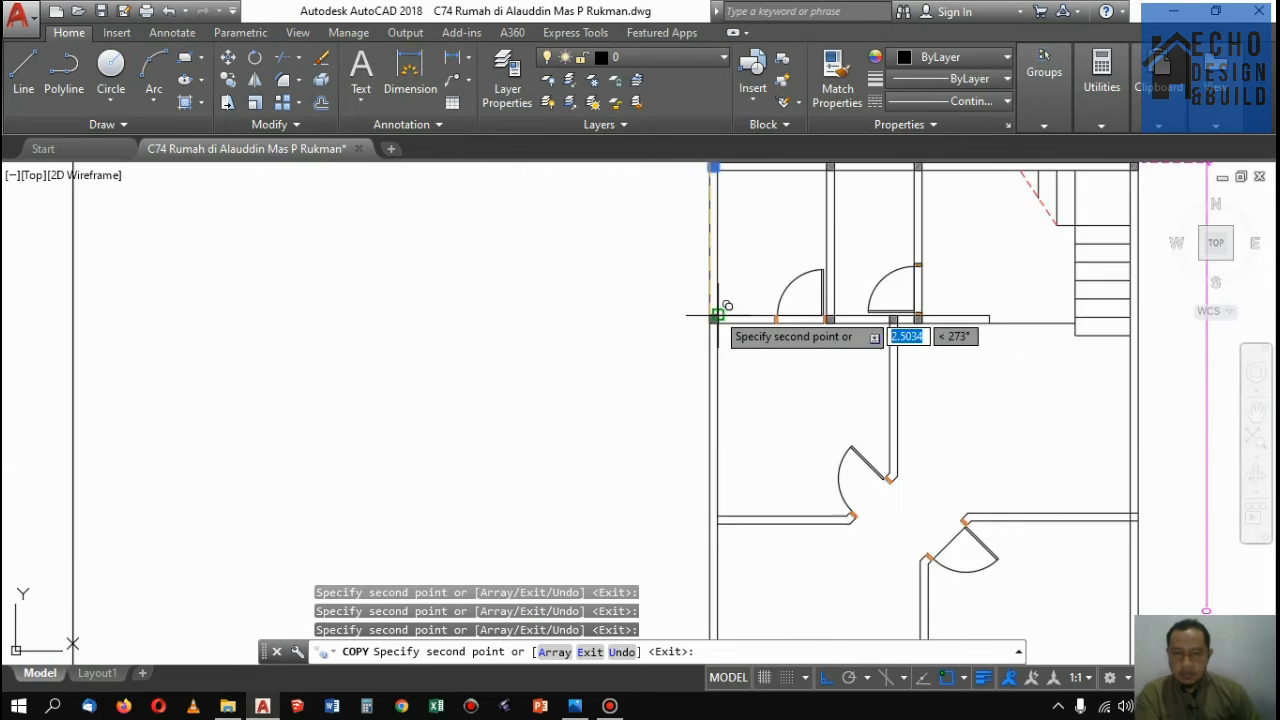
Place copies at the left and right outer ends of the left plan's mid-height horizontal walls
{"action": "scroll", "coordinate": [809, 366], "scroll_direction": "up", "scroll_amount": 5}
{"action": "scroll", "coordinate": [590, 442], "scroll_direction": "up", "scroll_amount": 6}
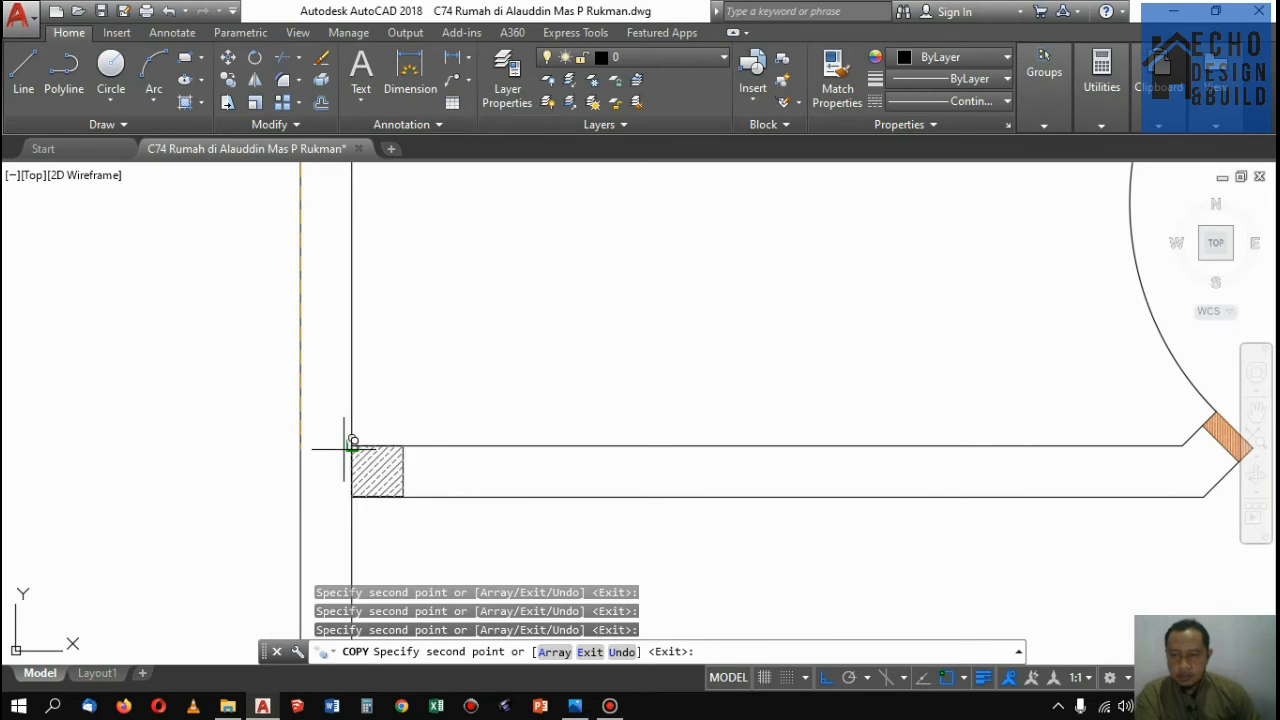
{"action": "scroll", "coordinate": [400, 440], "scroll_direction": "down", "scroll_amount": 5}
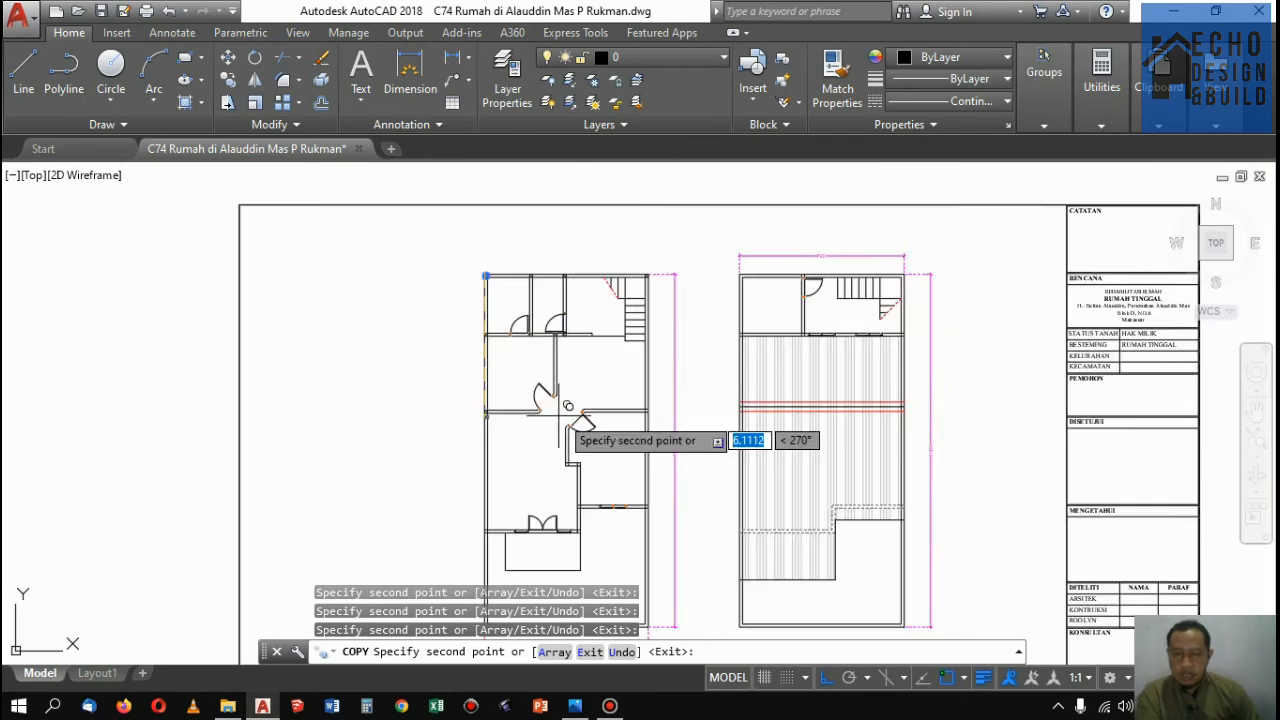
{"action": "scroll", "coordinate": [600, 400], "scroll_direction": "up", "scroll_amount": 6}
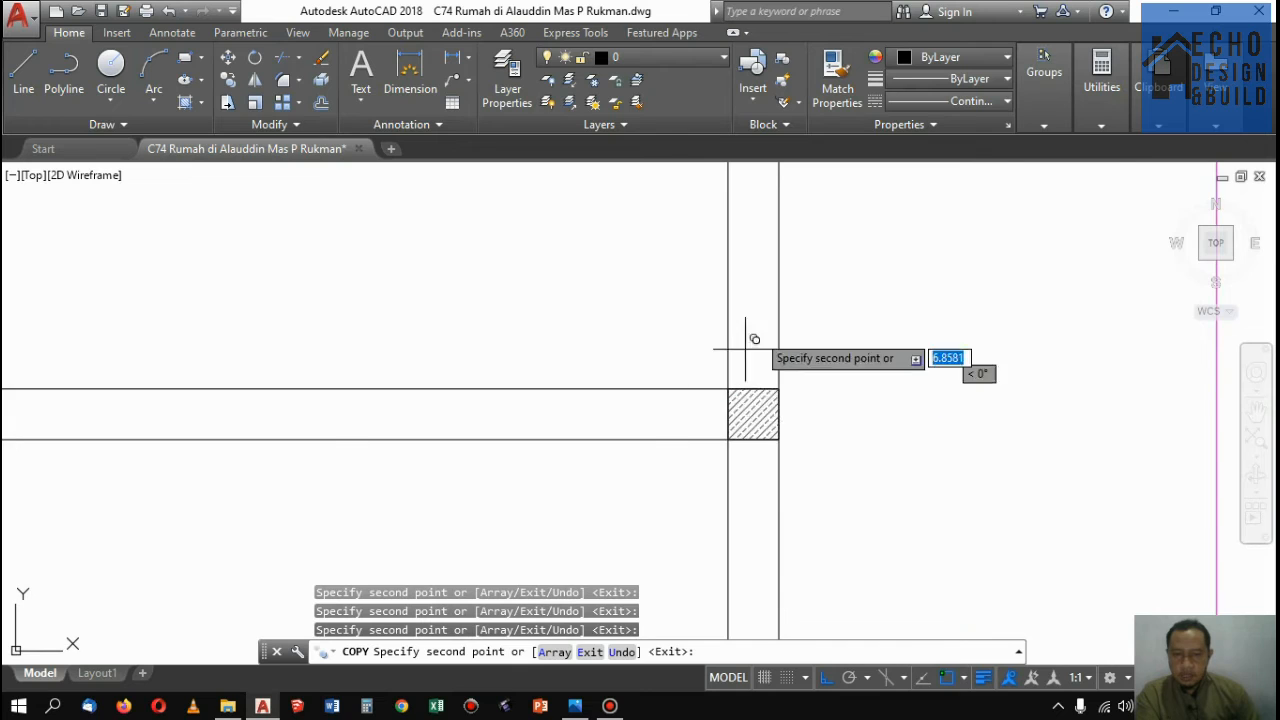
Place copies at both corners of the short stepped wall in the middle of the left plan
{"action": "scroll", "coordinate": [745, 350], "scroll_direction": "down", "scroll_amount": 5}
{"action": "scroll", "coordinate": [790, 357], "scroll_direction": "up", "scroll_amount": 6}
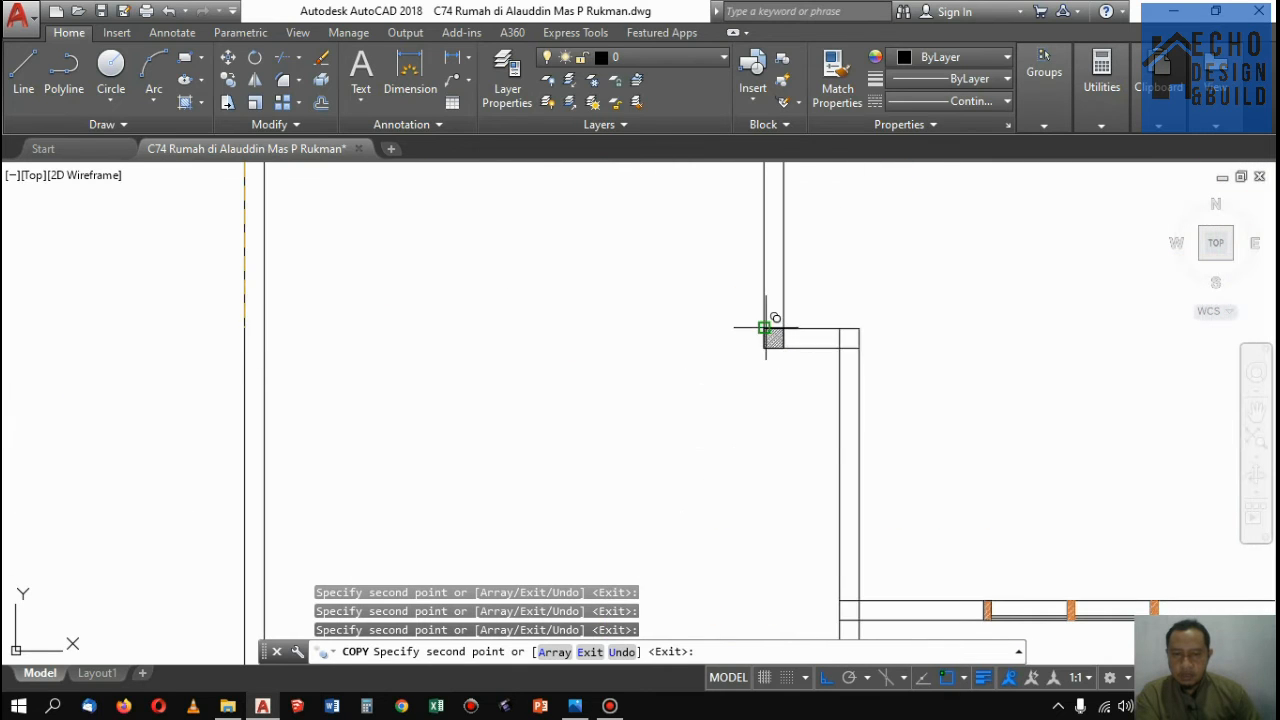
{"action": "scroll", "coordinate": [862, 331], "scroll_direction": "up", "scroll_amount": 6}
{"action": "scroll", "coordinate": [755, 300], "scroll_direction": "down", "scroll_amount": 4}
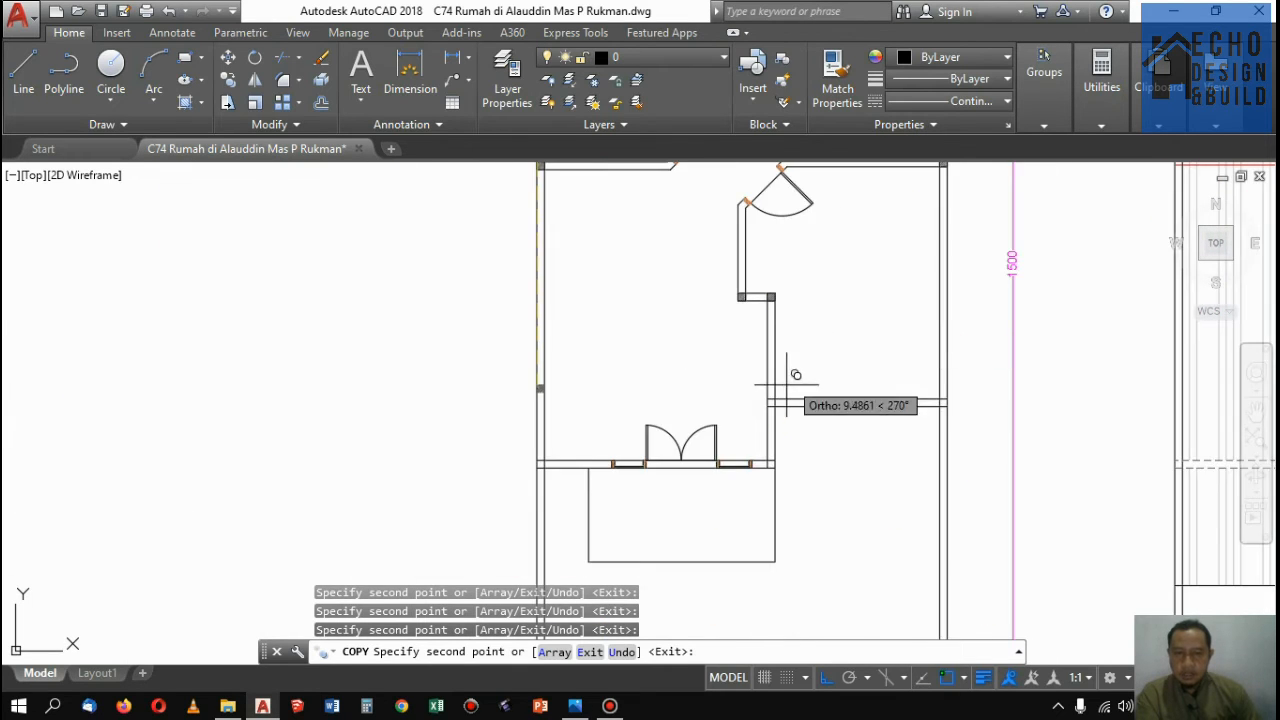
Place copies at both ends of the lower-right window wall and both ends of the double-door wall in the left plan
{"action": "scroll", "coordinate": [760, 400], "scroll_direction": "up", "scroll_amount": 5}
{"action": "scroll", "coordinate": [871, 400], "scroll_direction": "down", "scroll_amount": 4}
{"action": "scroll", "coordinate": [986, 394], "scroll_direction": "up", "scroll_amount": 6}
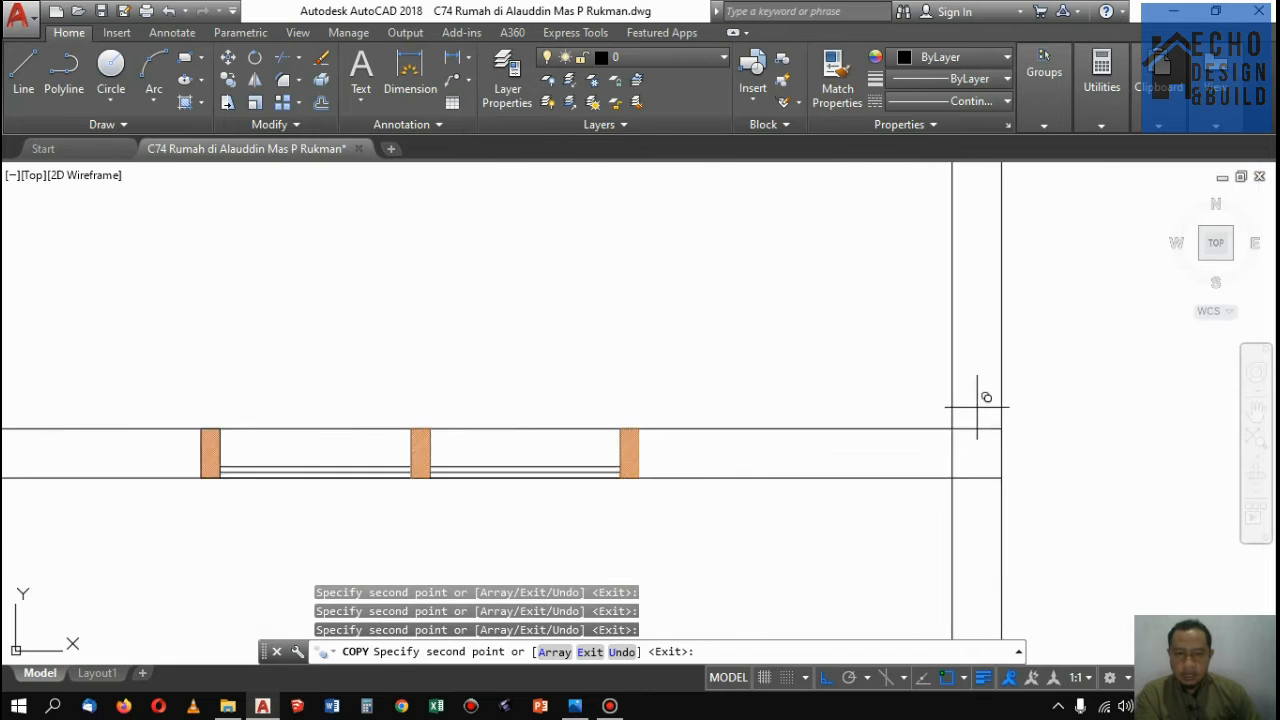
{"action": "scroll", "coordinate": [940, 375], "scroll_direction": "down", "scroll_amount": 4}
{"action": "scroll", "coordinate": [843, 409], "scroll_direction": "up", "scroll_amount": 4}
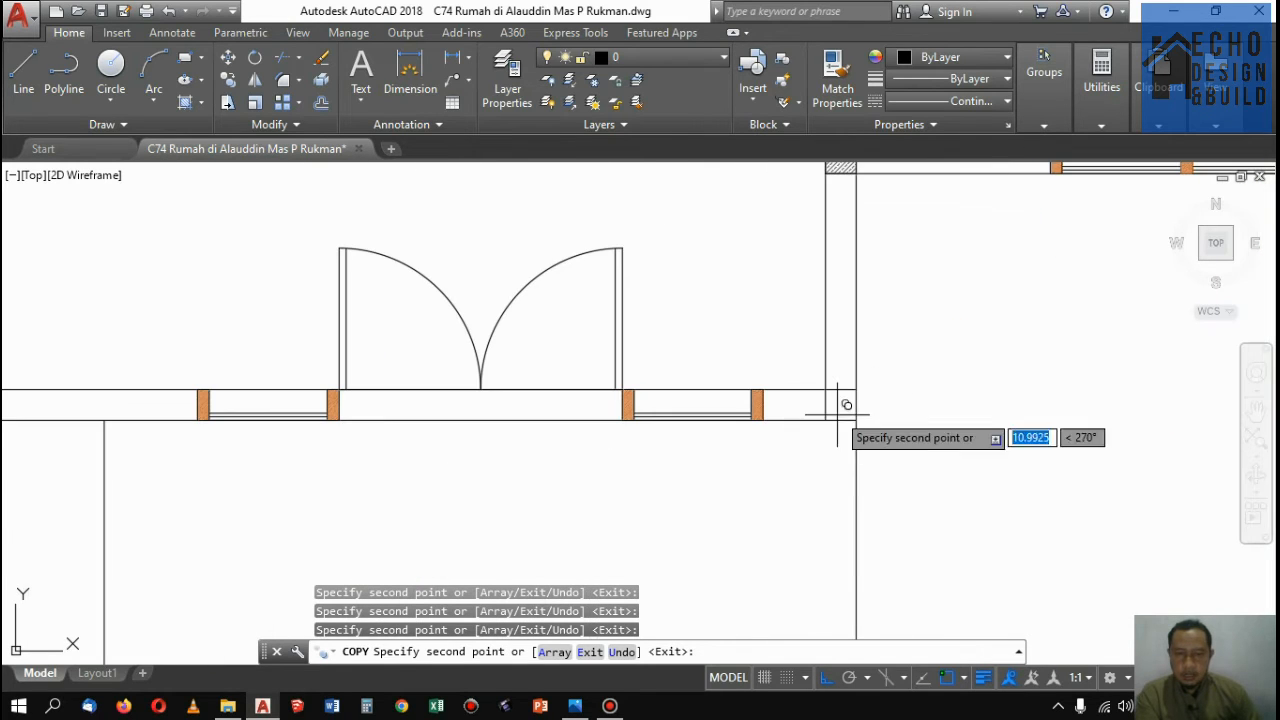
{"action": "scroll", "coordinate": [874, 418], "scroll_direction": "down", "scroll_amount": 3}
{"action": "scroll", "coordinate": [646, 380], "scroll_direction": "up", "scroll_amount": 4}
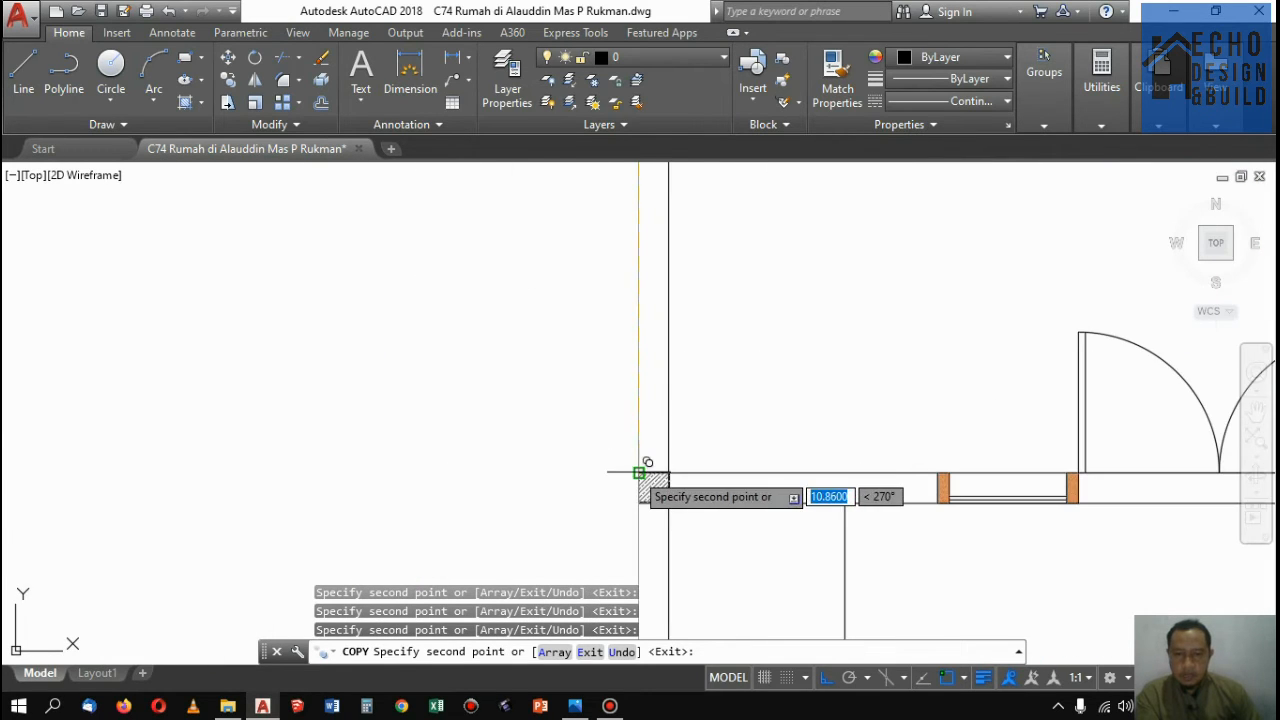
Place copies on the right plan's left outer wall, at the lower room wall junction and the upper-left corner
{"action": "scroll", "coordinate": [646, 471], "scroll_direction": "down", "scroll_amount": 12}
{"action": "scroll", "coordinate": [790, 426], "scroll_direction": "up", "scroll_amount": 8}
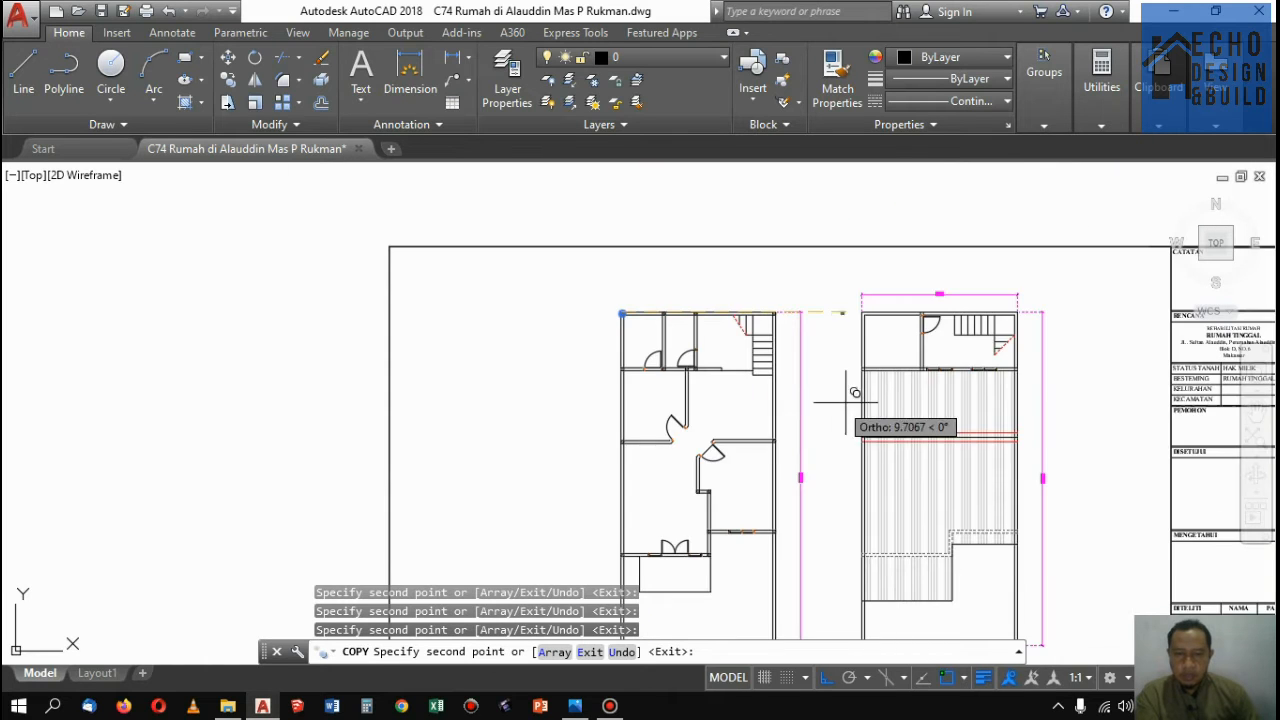
{"action": "scroll", "coordinate": [830, 420], "scroll_direction": "down", "scroll_amount": 3}
{"action": "scroll", "coordinate": [814, 309], "scroll_direction": "up", "scroll_amount": 5}
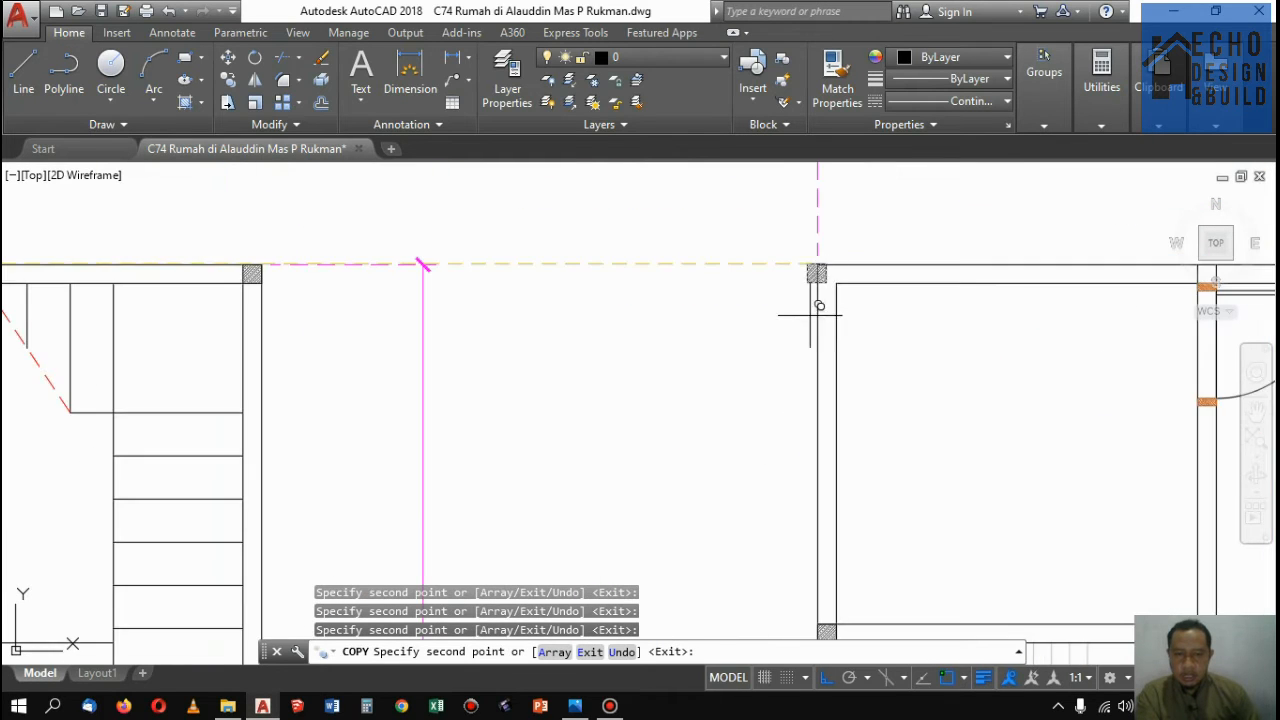
{"action": "scroll", "coordinate": [850, 350], "scroll_direction": "down", "scroll_amount": 3}
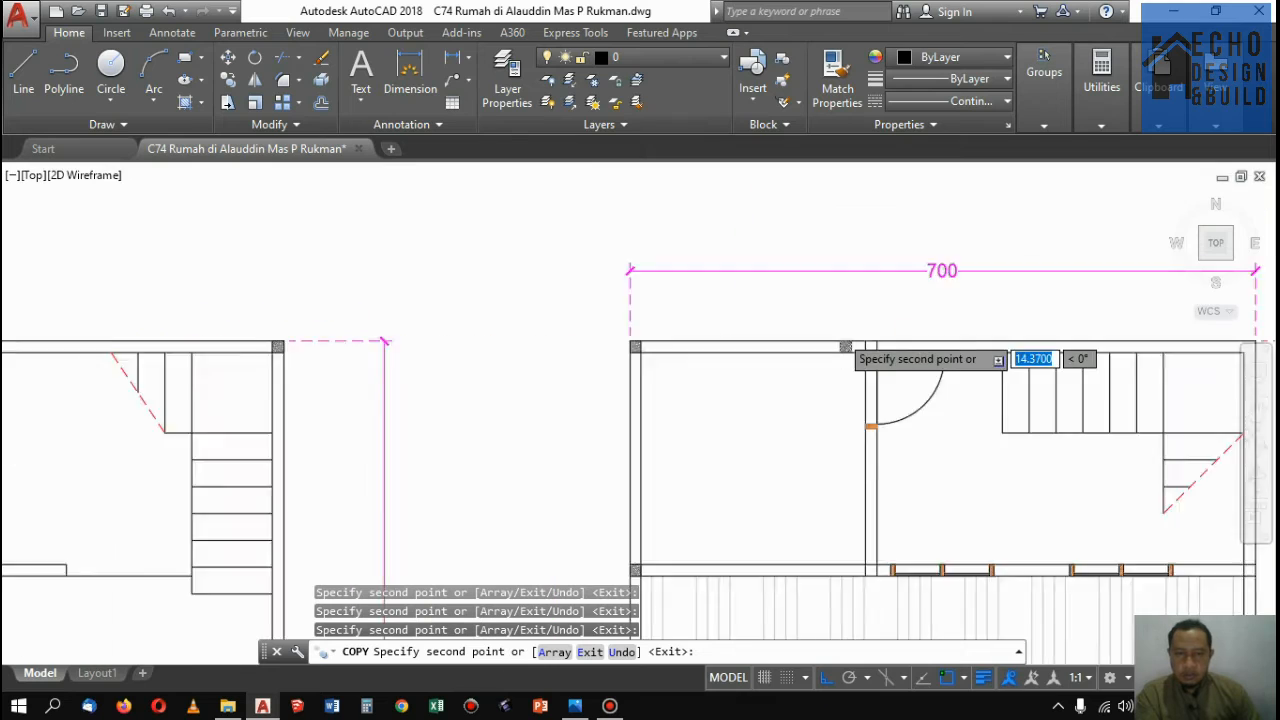
Place copies at the upper and lower ends of the right plan's interior wall beside the door
{"action": "scroll", "coordinate": [850, 340], "scroll_direction": "up", "scroll_amount": 3}
{"action": "scroll", "coordinate": [760, 430], "scroll_direction": "down", "scroll_amount": 3}
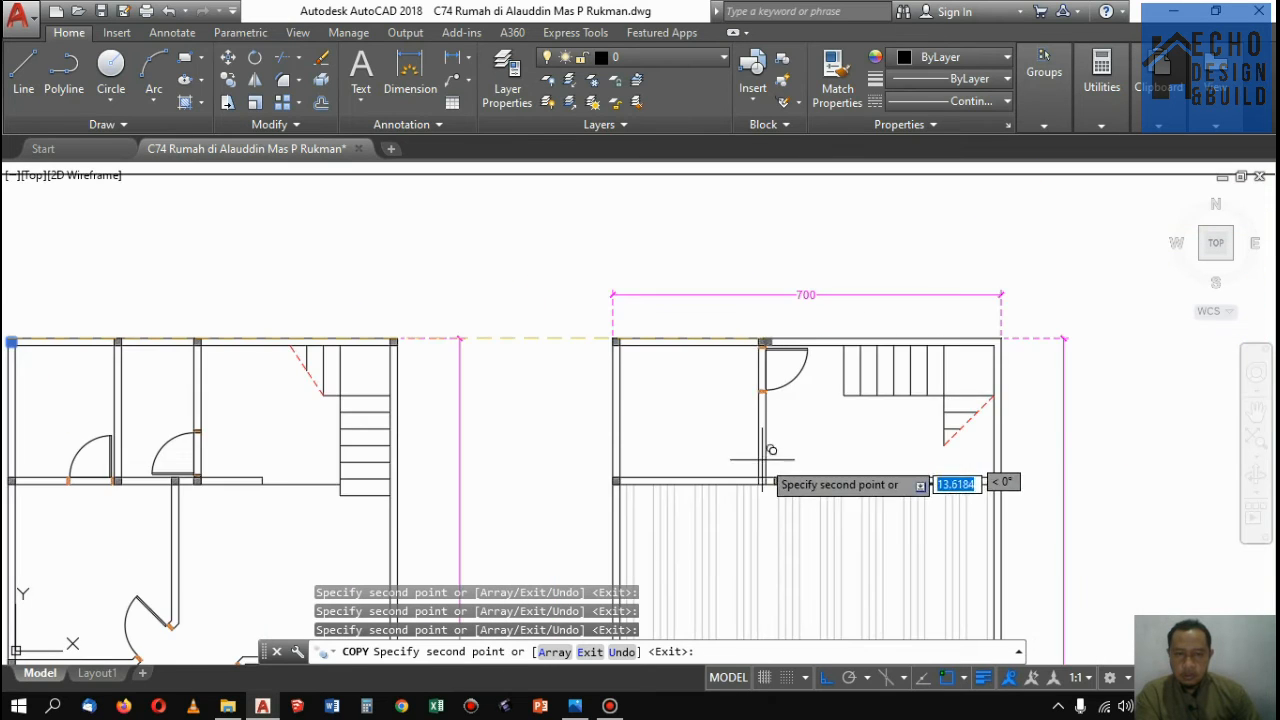
{"action": "scroll", "coordinate": [749, 509], "scroll_direction": "up", "scroll_amount": 3}
{"action": "scroll", "coordinate": [771, 503], "scroll_direction": "down", "scroll_amount": 3}
Place copies on the right plan's right outer wall, at the upper-right corner and the window wall junction
{"action": "scroll", "coordinate": [800, 332], "scroll_direction": "up", "scroll_amount": 5}
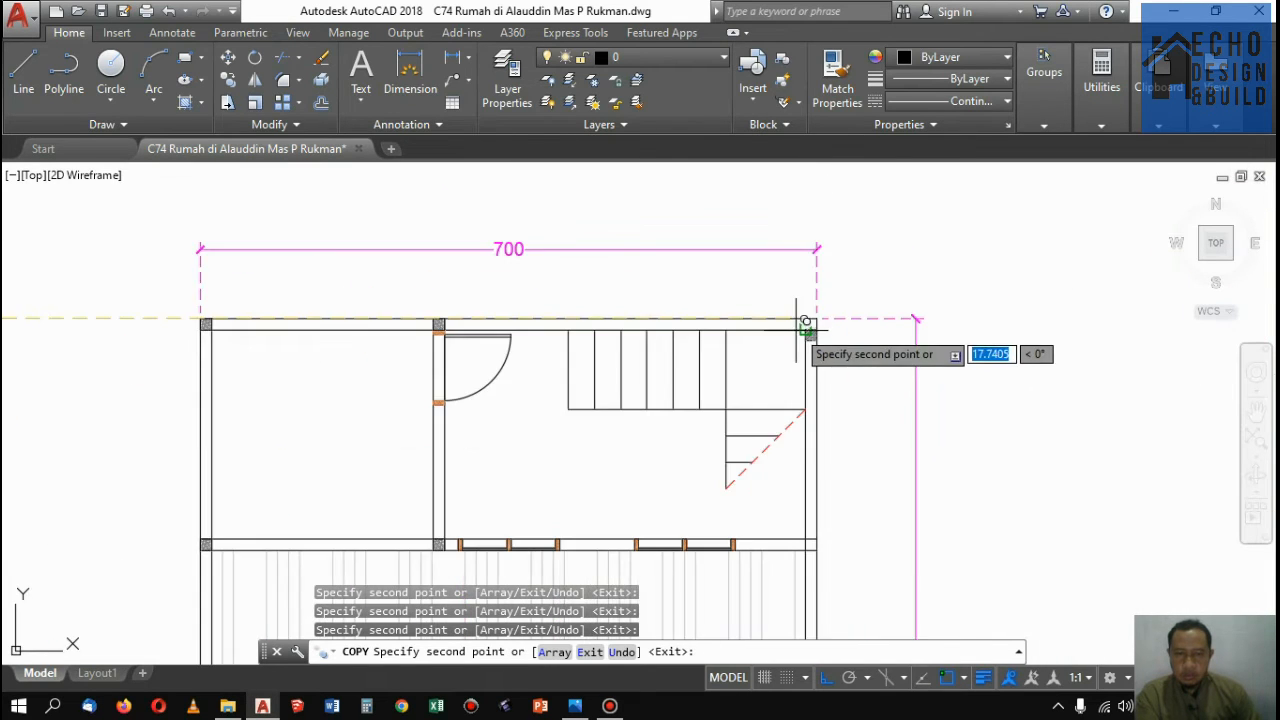
{"action": "scroll", "coordinate": [814, 330], "scroll_direction": "down", "scroll_amount": 3}
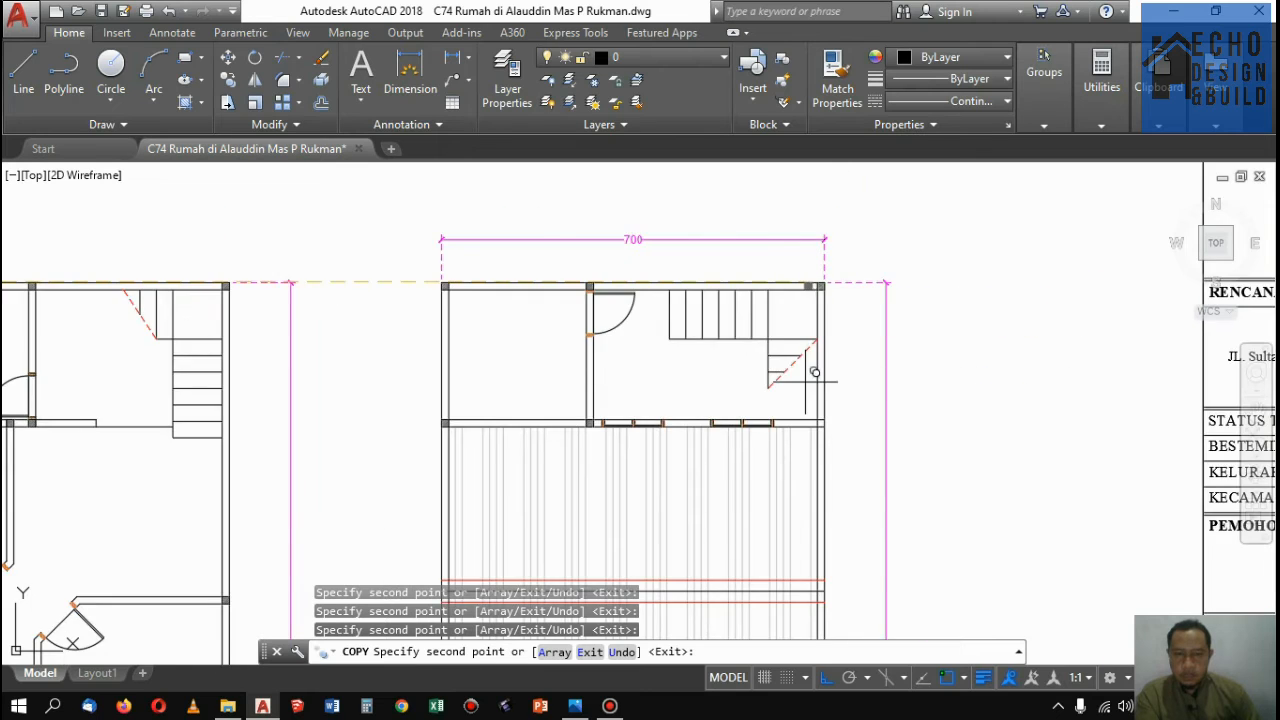
{"action": "scroll", "coordinate": [826, 434], "scroll_direction": "up", "scroll_amount": 3}
{"action": "scroll", "coordinate": [866, 362], "scroll_direction": "down", "scroll_amount": 6}
{"action": "scroll", "coordinate": [868, 367], "scroll_direction": "up", "scroll_amount": 5}
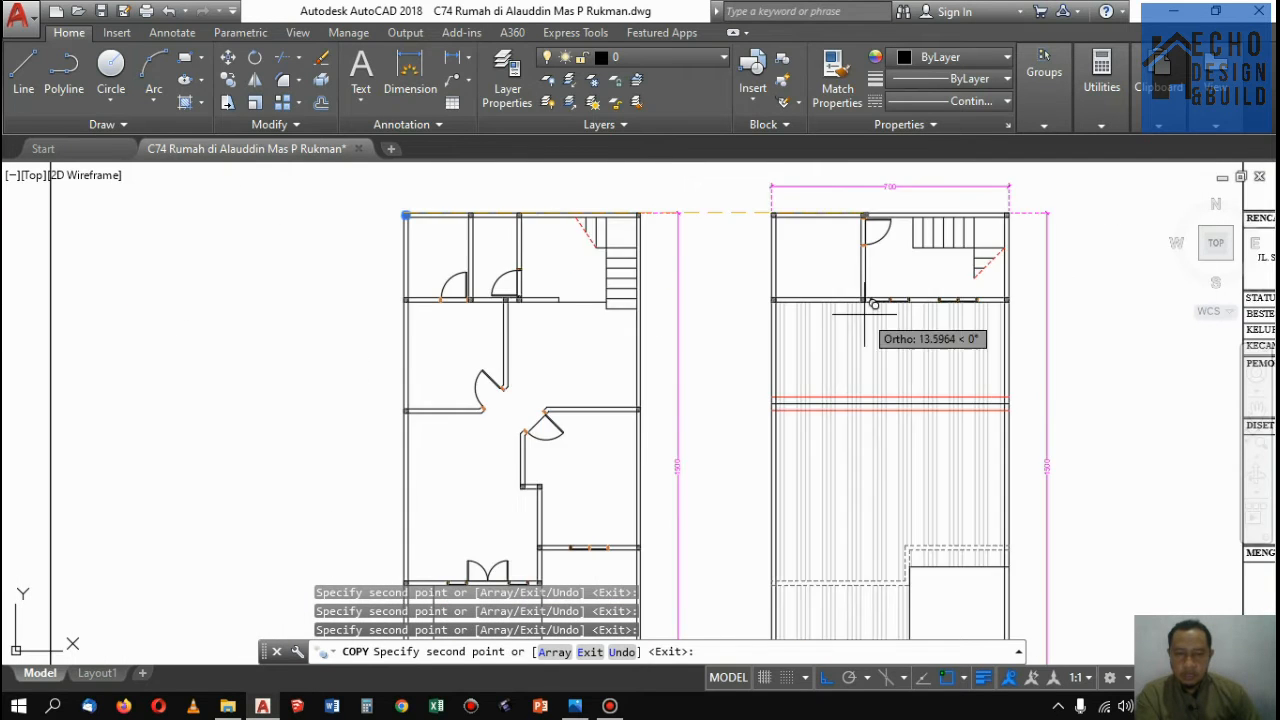
Finish copying and examine the column markers across both existing floor plans
{"action": "scroll", "coordinate": [800, 355], "scroll_direction": "down", "scroll_amount": 4}
{"action": "key", "text": "Return"}
{"action": "scroll", "coordinate": [749, 363], "scroll_direction": "up", "scroll_amount": 4}
{"action": "scroll", "coordinate": [816, 362], "scroll_direction": "down", "scroll_amount": 3}
{"action": "scroll", "coordinate": [814, 360], "scroll_direction": "up", "scroll_amount": 5}
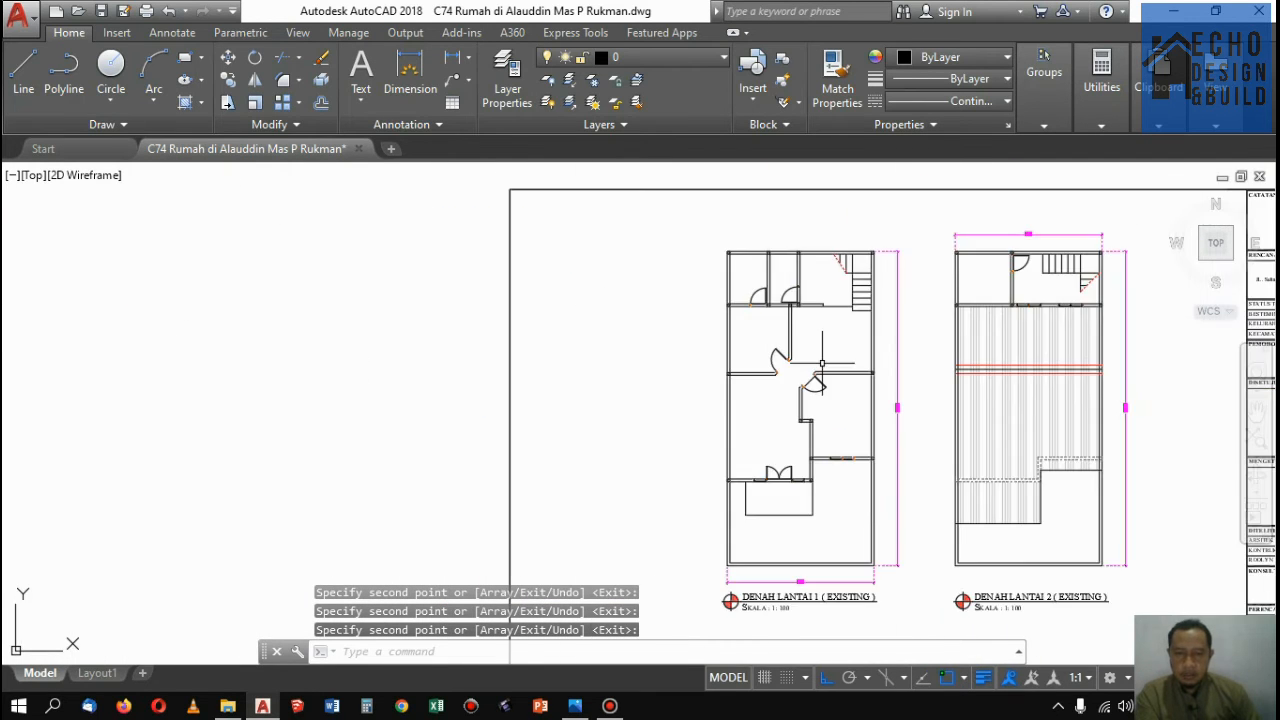
{"action": "scroll", "coordinate": [766, 314], "scroll_direction": "down", "scroll_amount": 1}
{"action": "scroll", "coordinate": [809, 271], "scroll_direction": "up", "scroll_amount": 2}
{"action": "scroll", "coordinate": [784, 271], "scroll_direction": "down", "scroll_amount": 3}
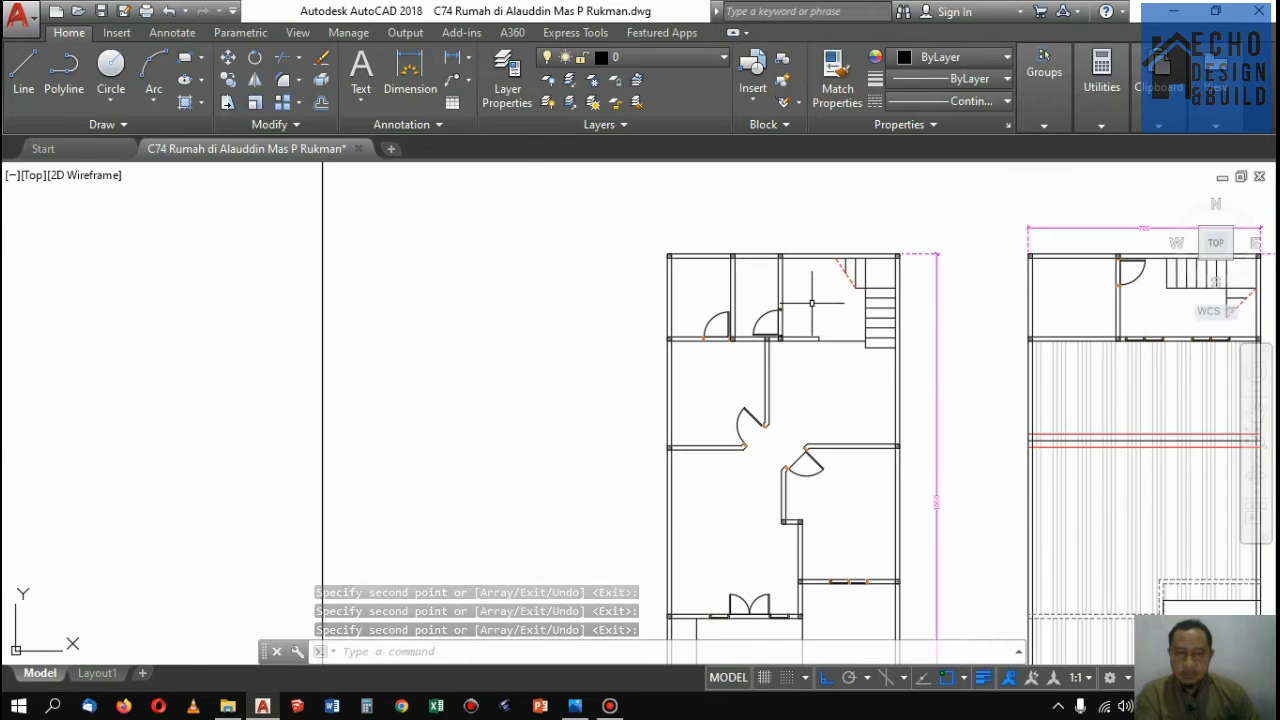
{"action": "scroll", "coordinate": [784, 271], "scroll_direction": "up", "scroll_amount": 3}
{"action": "scroll", "coordinate": [784, 271], "scroll_direction": "down", "scroll_amount": 3}
{"action": "scroll", "coordinate": [784, 271], "scroll_direction": "up", "scroll_amount": 3}
{"action": "scroll", "coordinate": [784, 271], "scroll_direction": "down", "scroll_amount": 4}
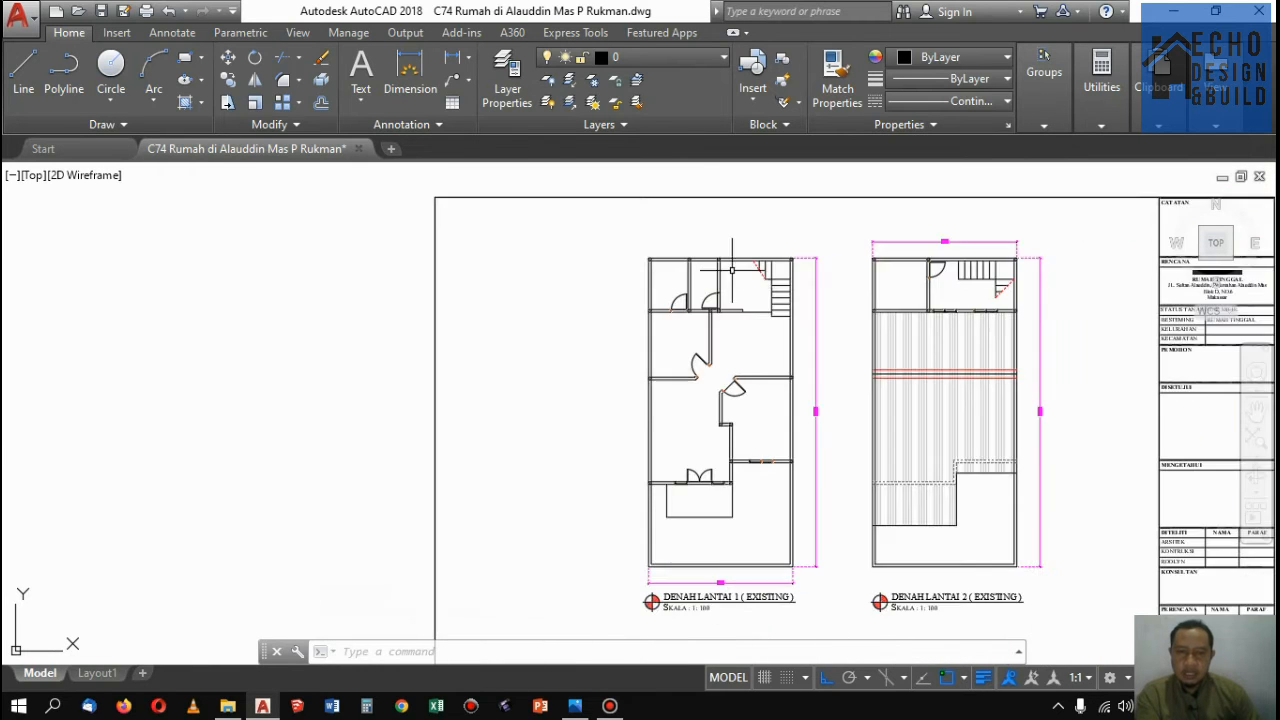
{"action": "scroll", "coordinate": [740, 345], "scroll_direction": "up", "scroll_amount": 3}
{"action": "scroll", "coordinate": [737, 337], "scroll_direction": "down", "scroll_amount": 4}
{"action": "scroll", "coordinate": [740, 352], "scroll_direction": "up", "scroll_amount": 2}
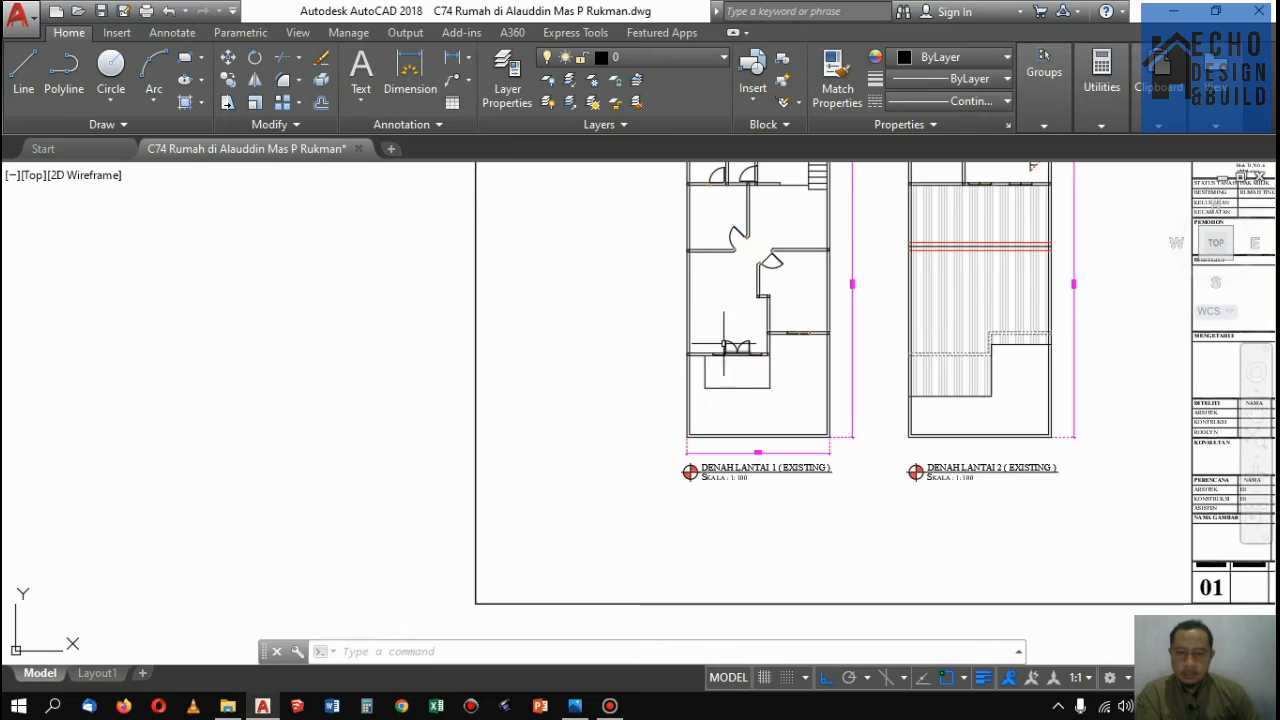
Save the drawing, check the reference floor plan sketch in Photos, and return to AutoCAD
{"action": "left_click", "coordinate": [100, 12]}
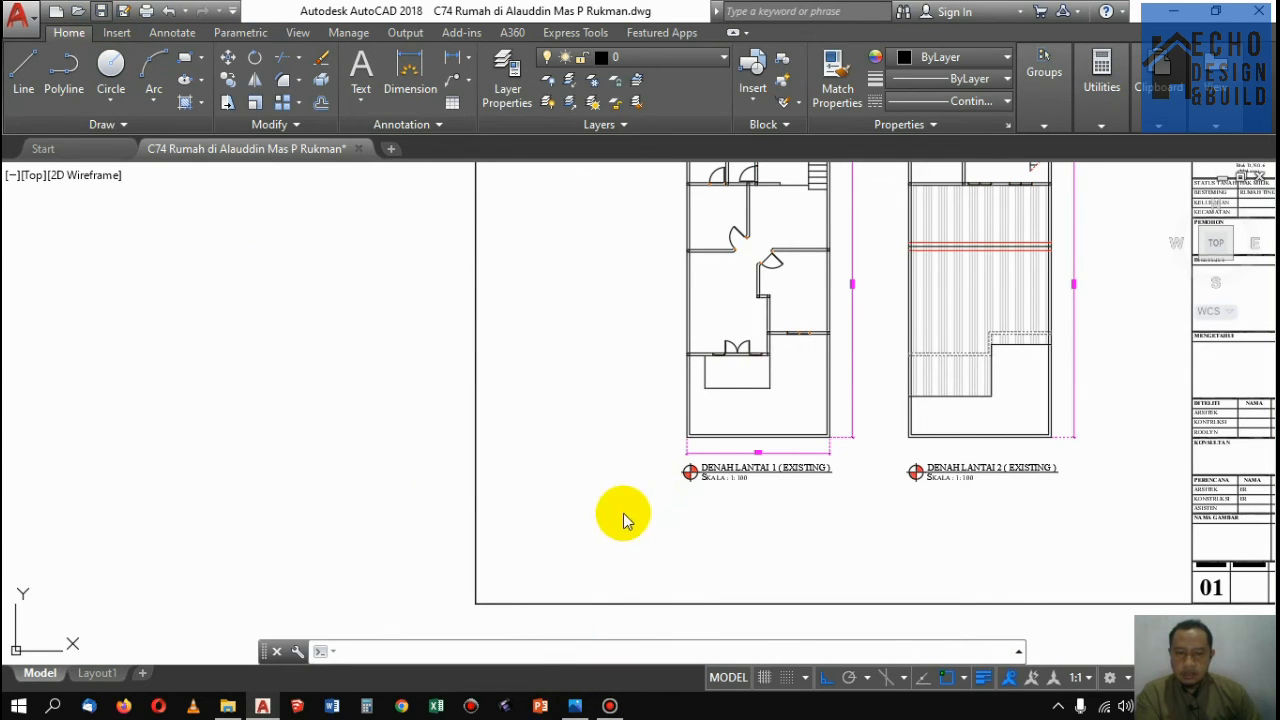
{"action": "left_click", "coordinate": [579, 707]}
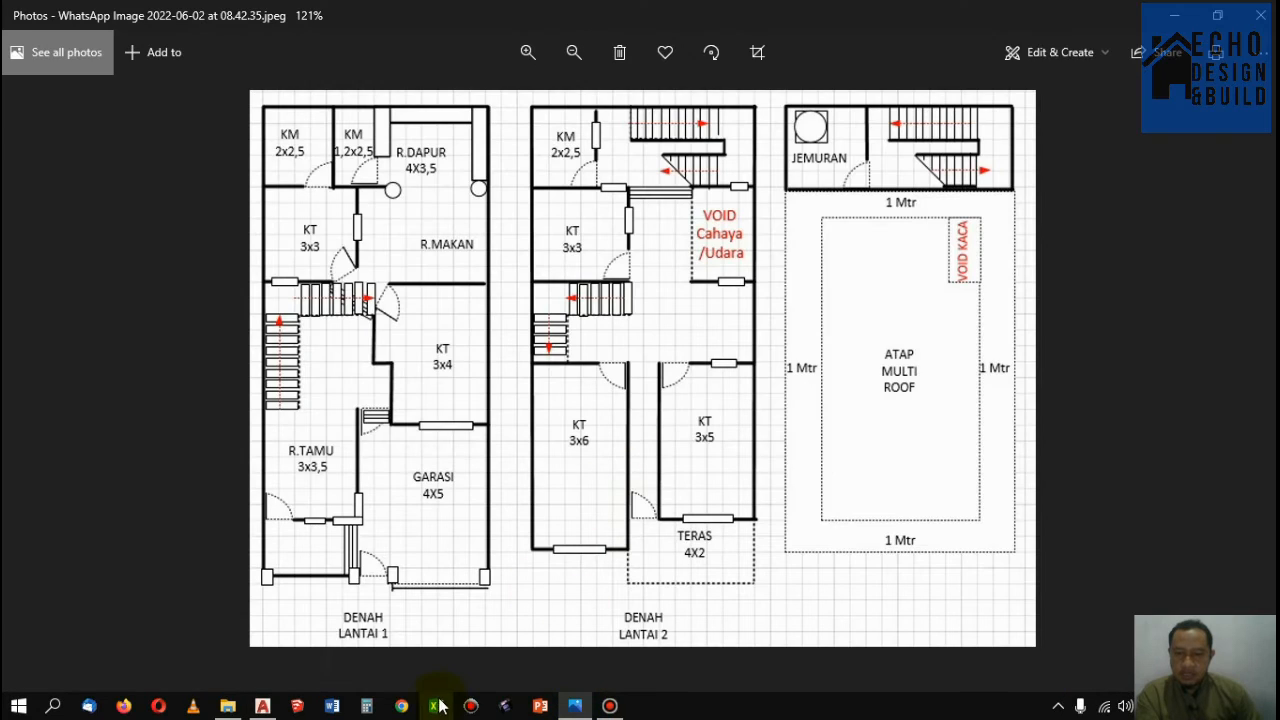
{"action": "left_click", "coordinate": [263, 709]}
{"action": "scroll", "coordinate": [622, 449], "scroll_direction": "down", "scroll_amount": 3}
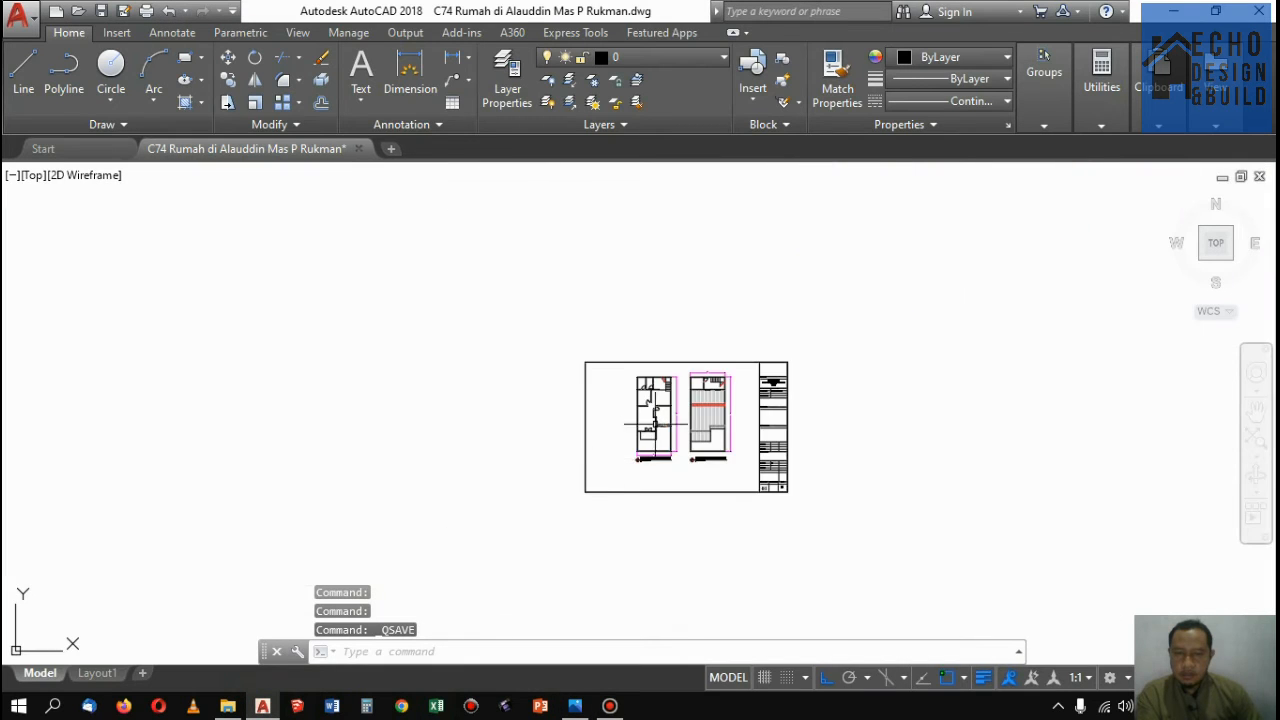
Look through the other drawing sheets for a room label with a floor level to reuse
{"action": "scroll", "coordinate": [679, 410], "scroll_direction": "up", "scroll_amount": 4}
{"action": "scroll", "coordinate": [753, 341], "scroll_direction": "down", "scroll_amount": 2}
{"action": "scroll", "coordinate": [703, 390], "scroll_direction": "up", "scroll_amount": 3}
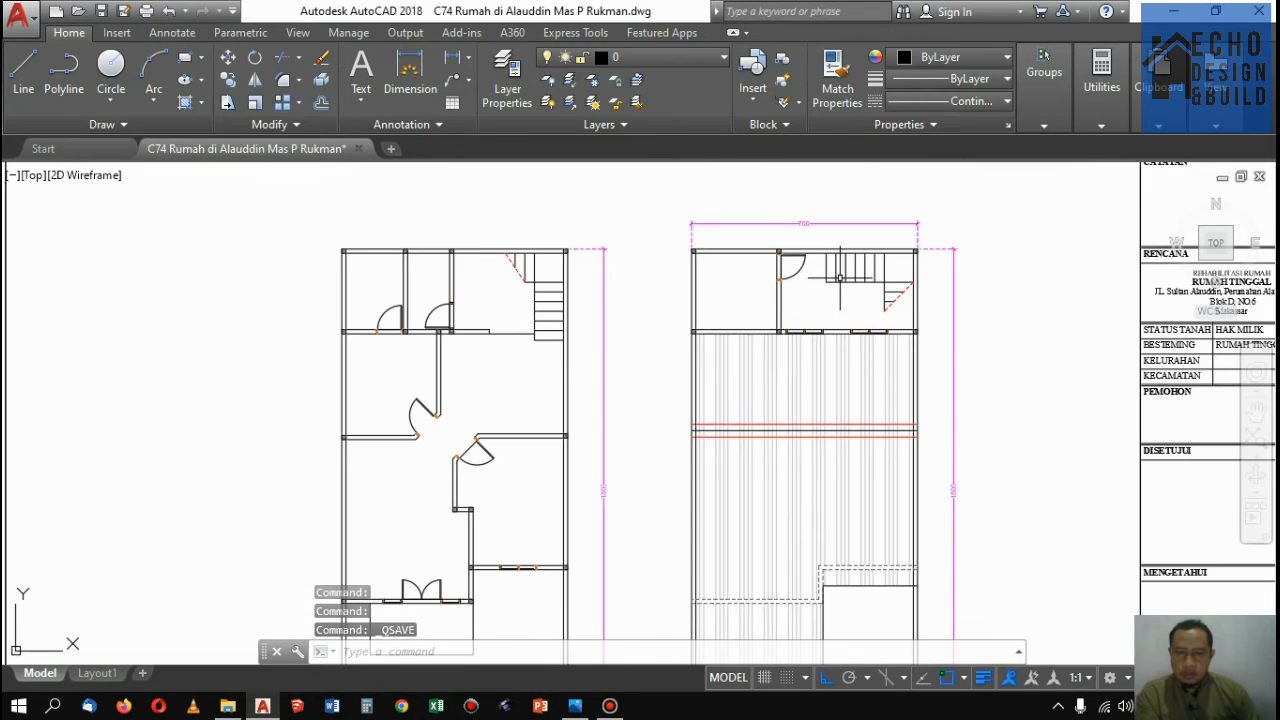
{"action": "scroll", "coordinate": [691, 400], "scroll_direction": "down", "scroll_amount": 5}
{"action": "scroll", "coordinate": [749, 380], "scroll_direction": "down", "scroll_amount": 6}
{"action": "scroll", "coordinate": [457, 414], "scroll_direction": "up", "scroll_amount": 4}
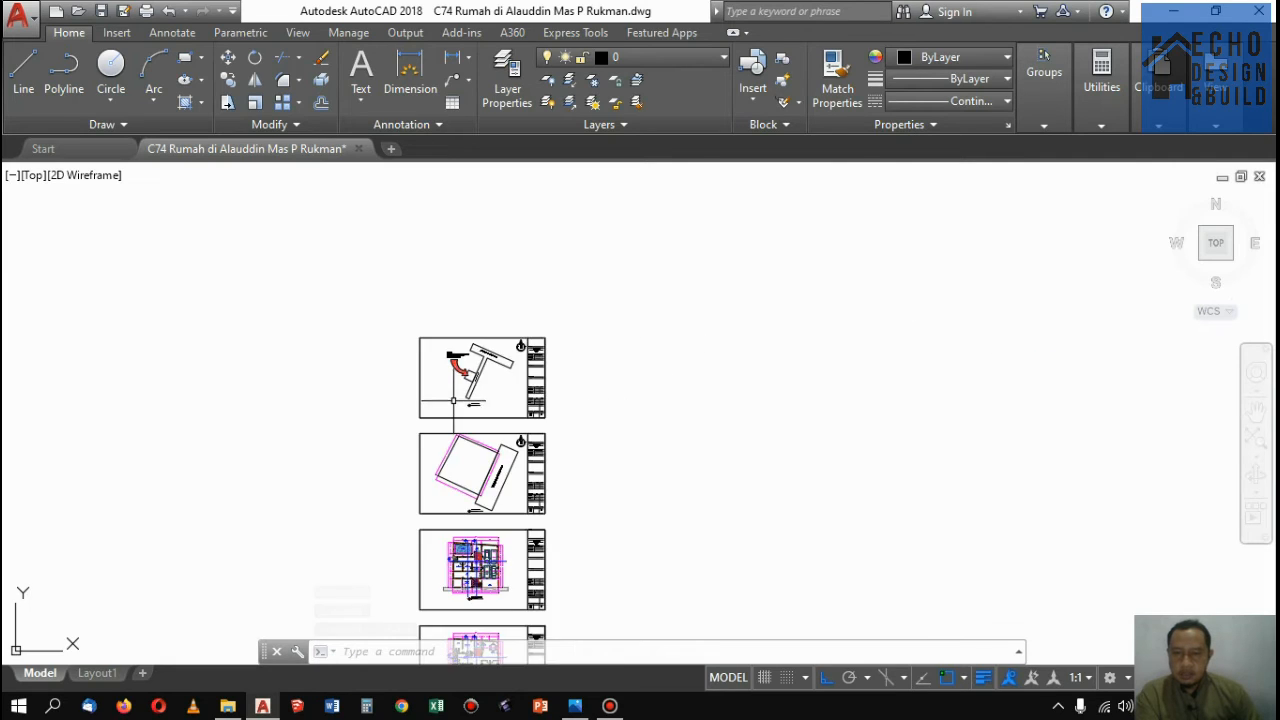
{"action": "scroll", "coordinate": [551, 343], "scroll_direction": "down", "scroll_amount": 4}
{"action": "scroll", "coordinate": [518, 417], "scroll_direction": "up", "scroll_amount": 8}
{"action": "scroll", "coordinate": [479, 364], "scroll_direction": "up", "scroll_amount": 8}
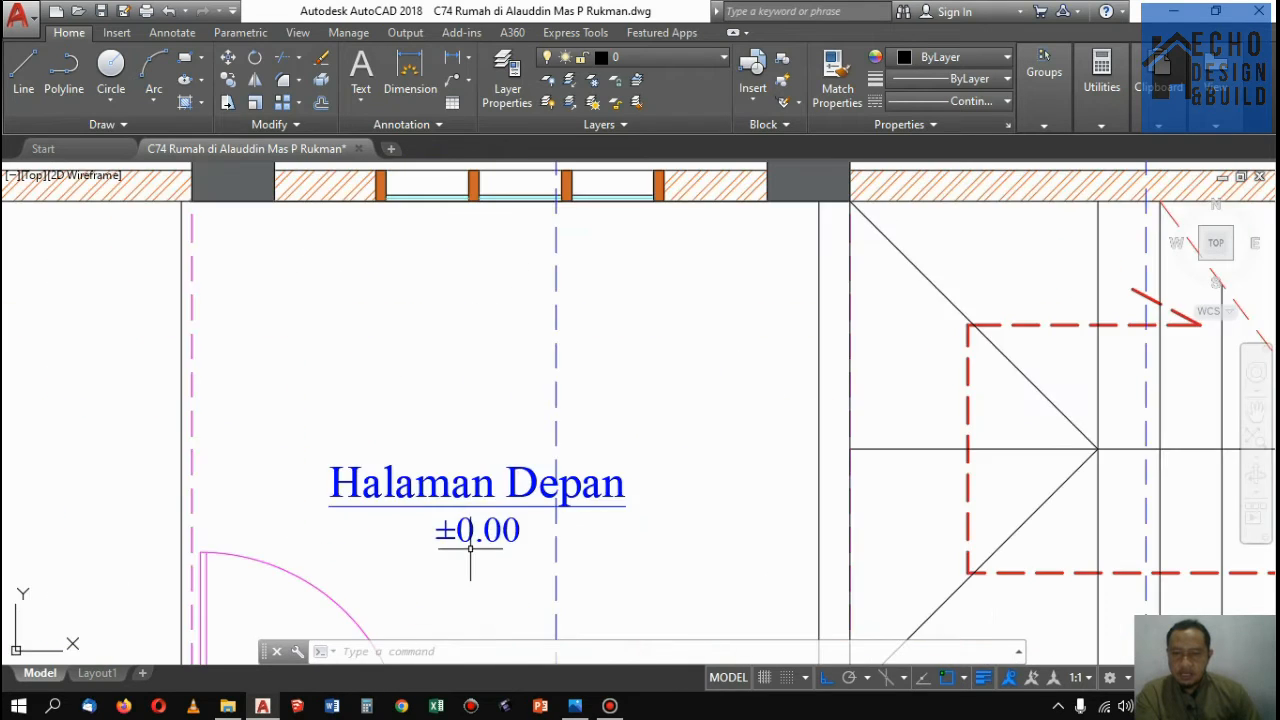
{"action": "scroll", "coordinate": [479, 364], "scroll_direction": "down", "scroll_amount": 3}
{"action": "scroll", "coordinate": [479, 364], "scroll_direction": "up", "scroll_amount": 3}
{"action": "scroll", "coordinate": [479, 364], "scroll_direction": "down", "scroll_amount": 7}
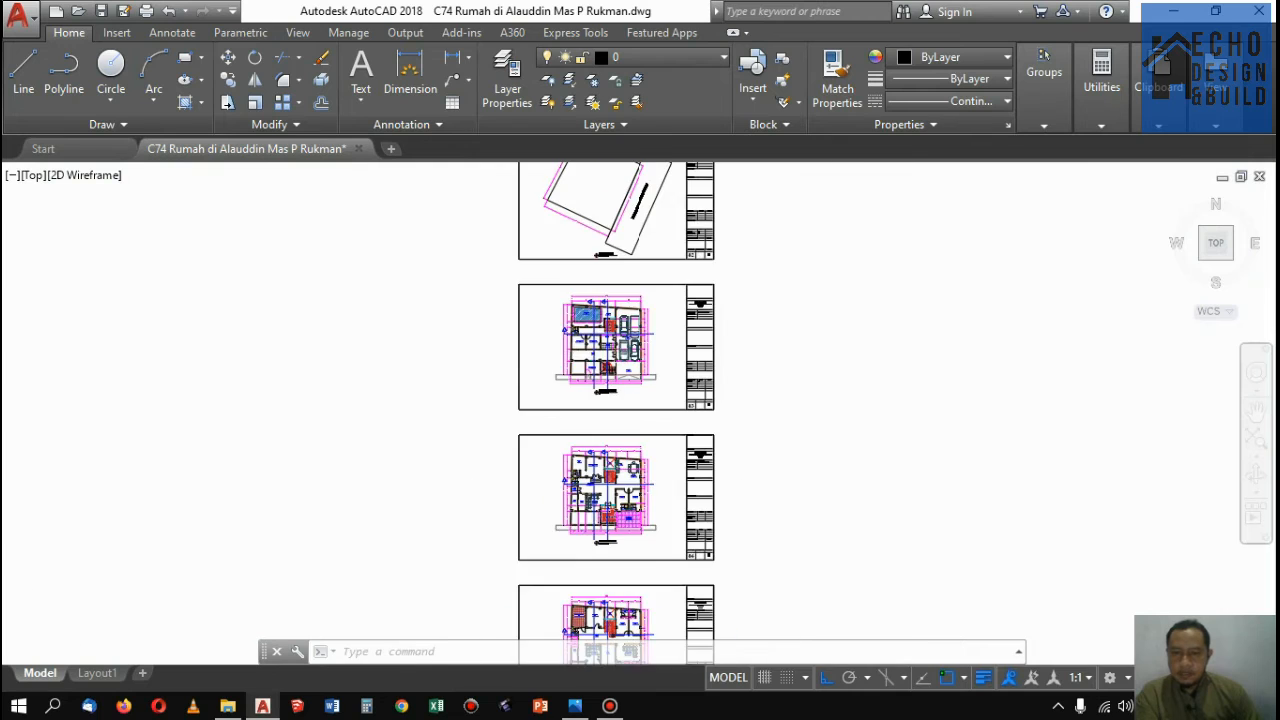
{"action": "scroll", "coordinate": [538, 528], "scroll_direction": "up", "scroll_amount": 9}
Copy the "Ruang Tamu +3.05" label from sheet 04 into the room behind the double door in the first floor existing plan
{"action": "left_click", "coordinate": [622, 431]}
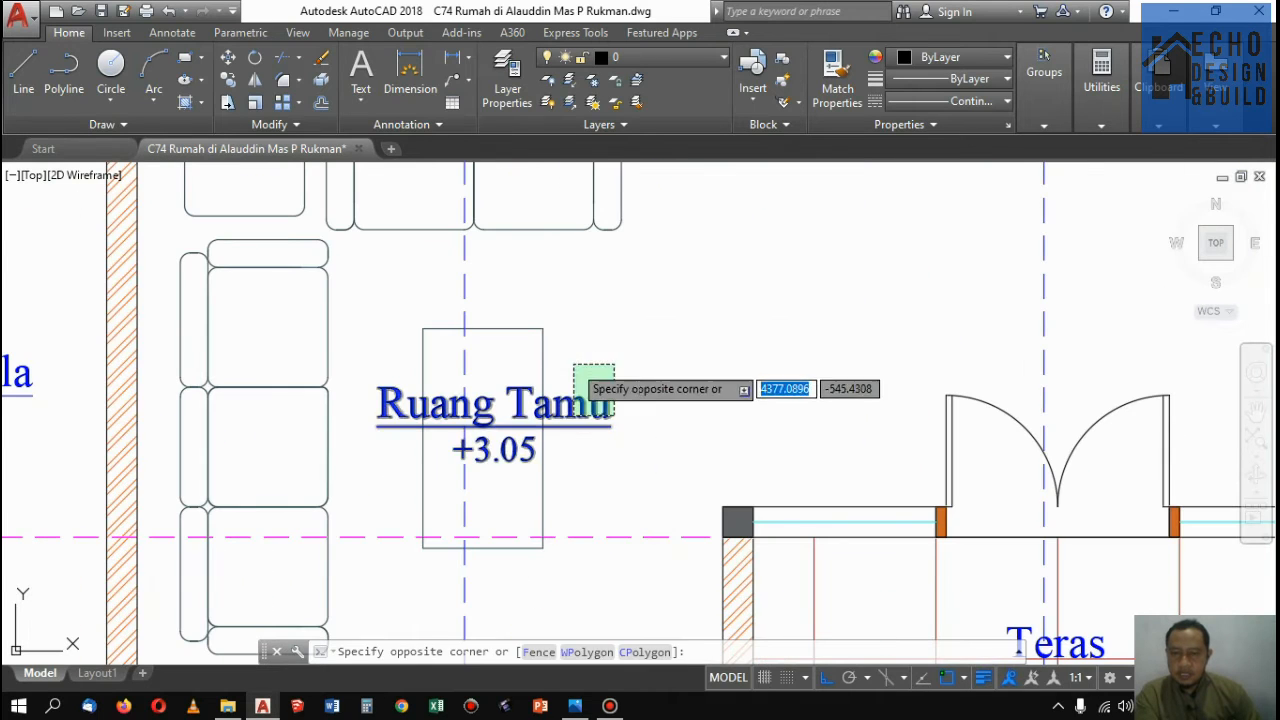
{"action": "left_click", "coordinate": [566, 365]}
{"action": "left_click", "coordinate": [232, 80]}
{"action": "left_click", "coordinate": [606, 430]}
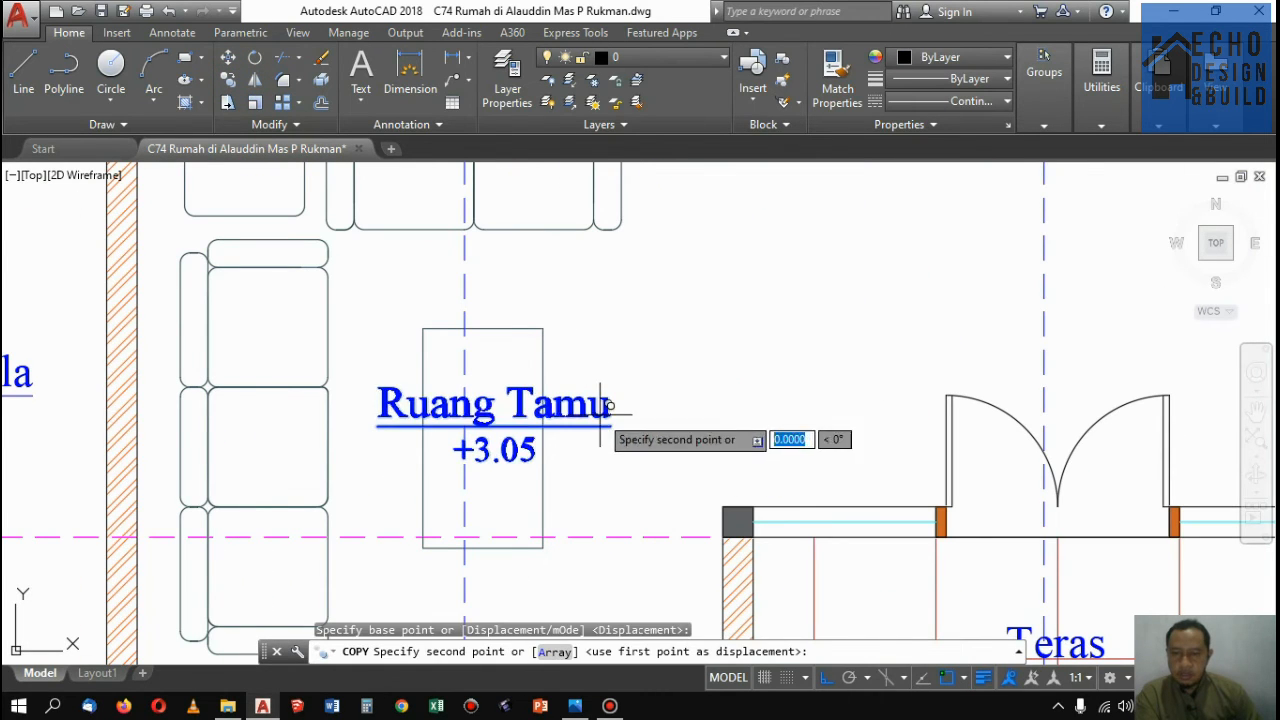
{"action": "scroll", "coordinate": [535, 503], "scroll_direction": "down", "scroll_amount": 6}
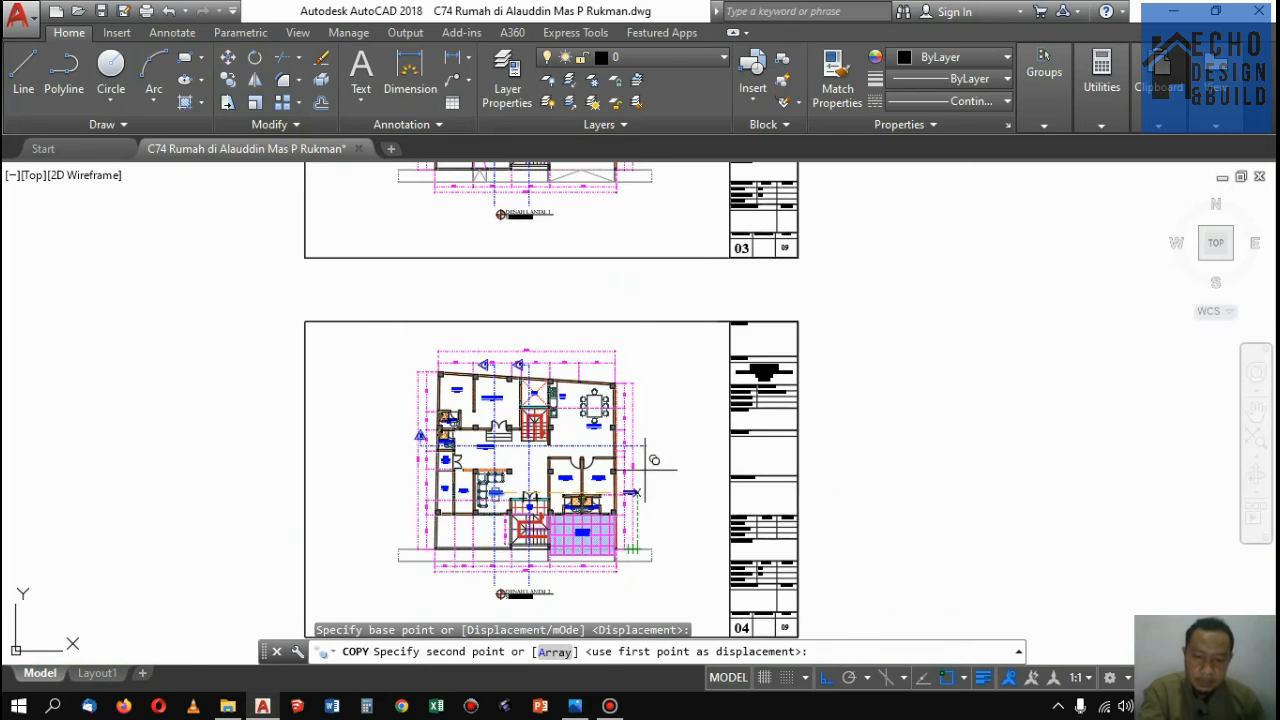
{"action": "key", "text": "F8"}
{"action": "scroll", "coordinate": [748, 432], "scroll_direction": "down", "scroll_amount": 8}
{"action": "scroll", "coordinate": [674, 420], "scroll_direction": "up", "scroll_amount": 12}
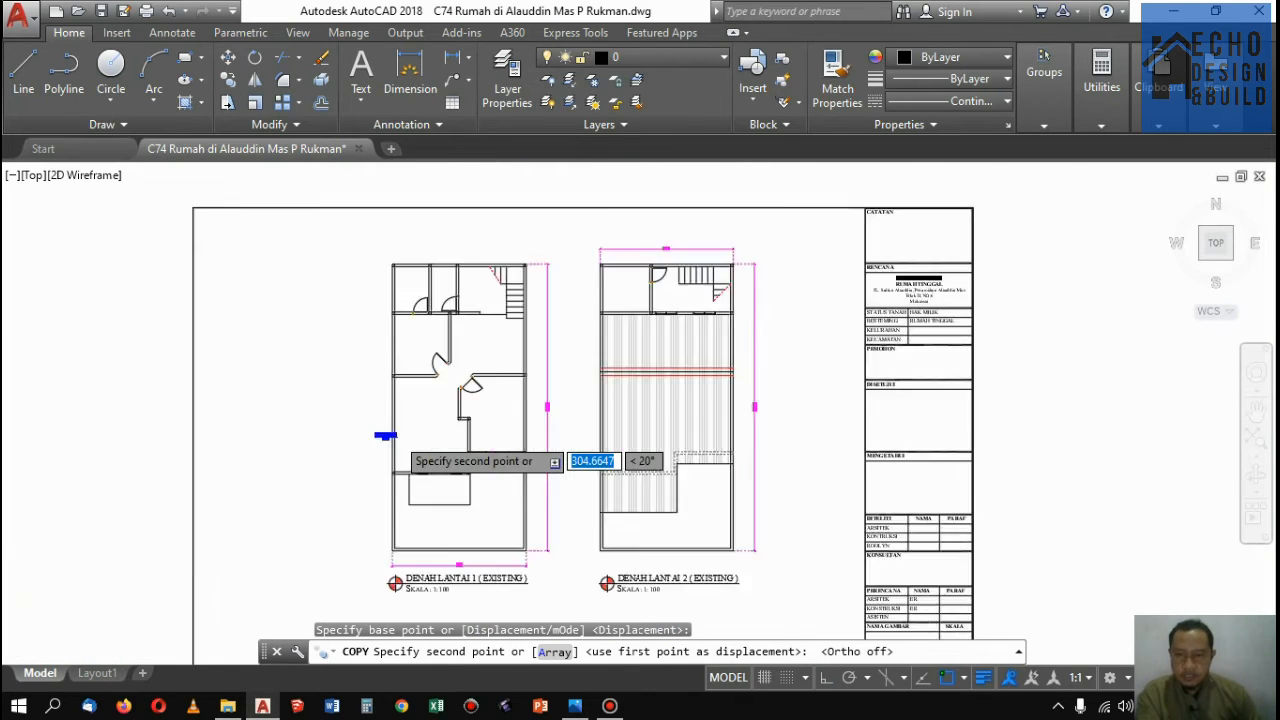
{"action": "scroll", "coordinate": [523, 437], "scroll_direction": "up", "scroll_amount": 5}
{"action": "scroll", "coordinate": [520, 440], "scroll_direction": "down", "scroll_amount": 5}
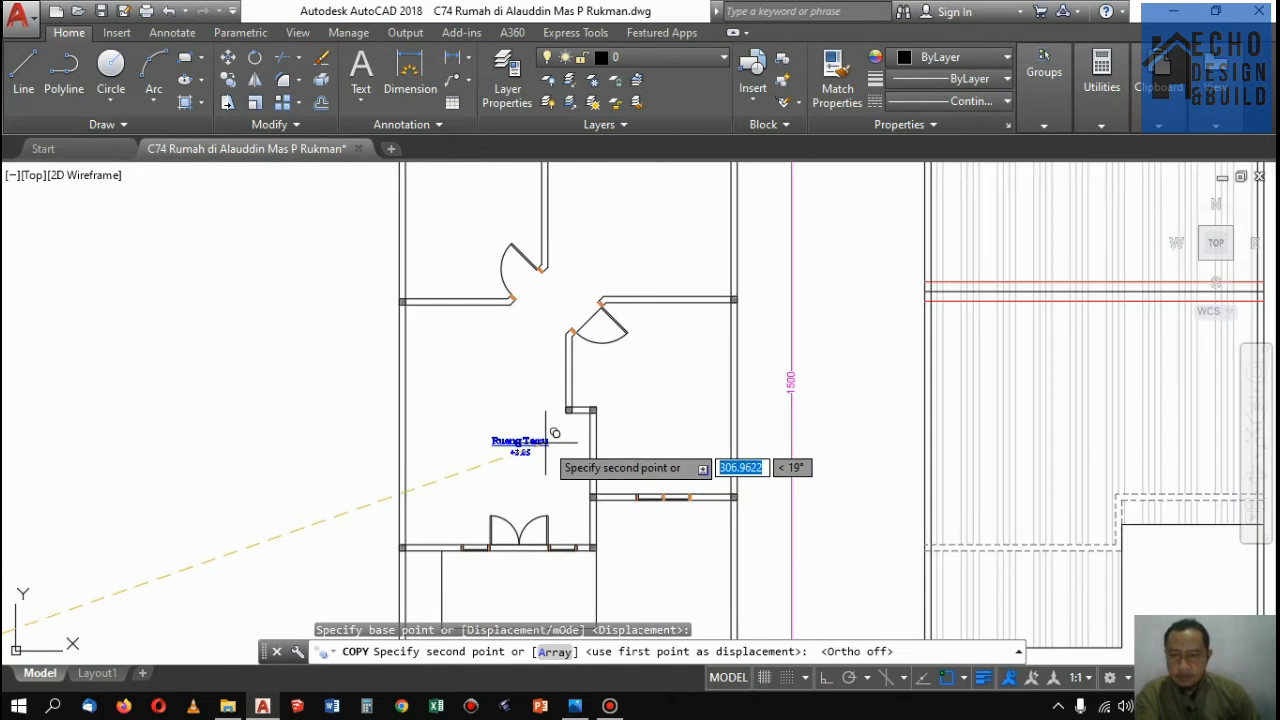
{"action": "scroll", "coordinate": [519, 453], "scroll_direction": "up", "scroll_amount": 2}
{"action": "left_click", "coordinate": [519, 453]}
Place another copy of the label in the neighbouring room to the right and end the copying
{"action": "scroll", "coordinate": [767, 413], "scroll_direction": "down", "scroll_amount": 2}
{"action": "scroll", "coordinate": [771, 398], "scroll_direction": "up", "scroll_amount": 2}
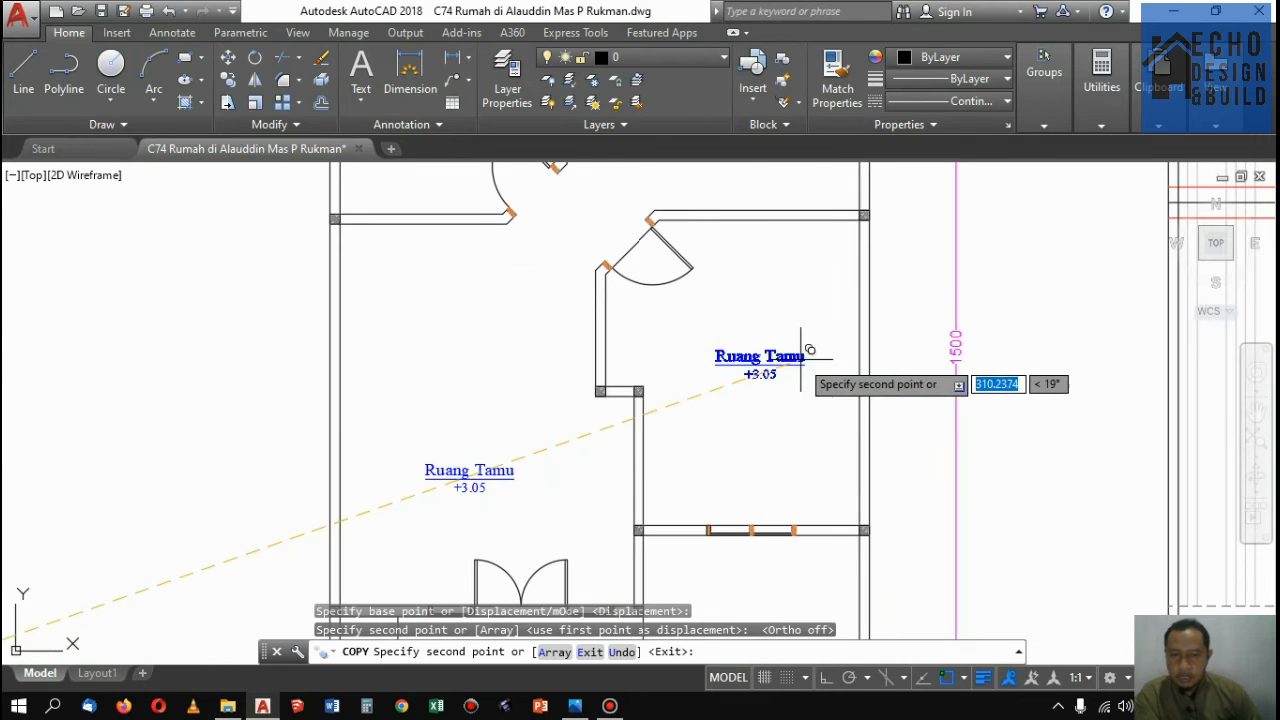
{"action": "left_click", "coordinate": [802, 356]}
{"action": "key", "text": "space"}
Open the right-hand room's copied label for editing with its title line selected
{"action": "left_click", "coordinate": [789, 355]}
{"action": "double_click", "coordinate": [780, 357]}
{"action": "scroll", "coordinate": [785, 357], "scroll_direction": "up", "scroll_amount": 6}
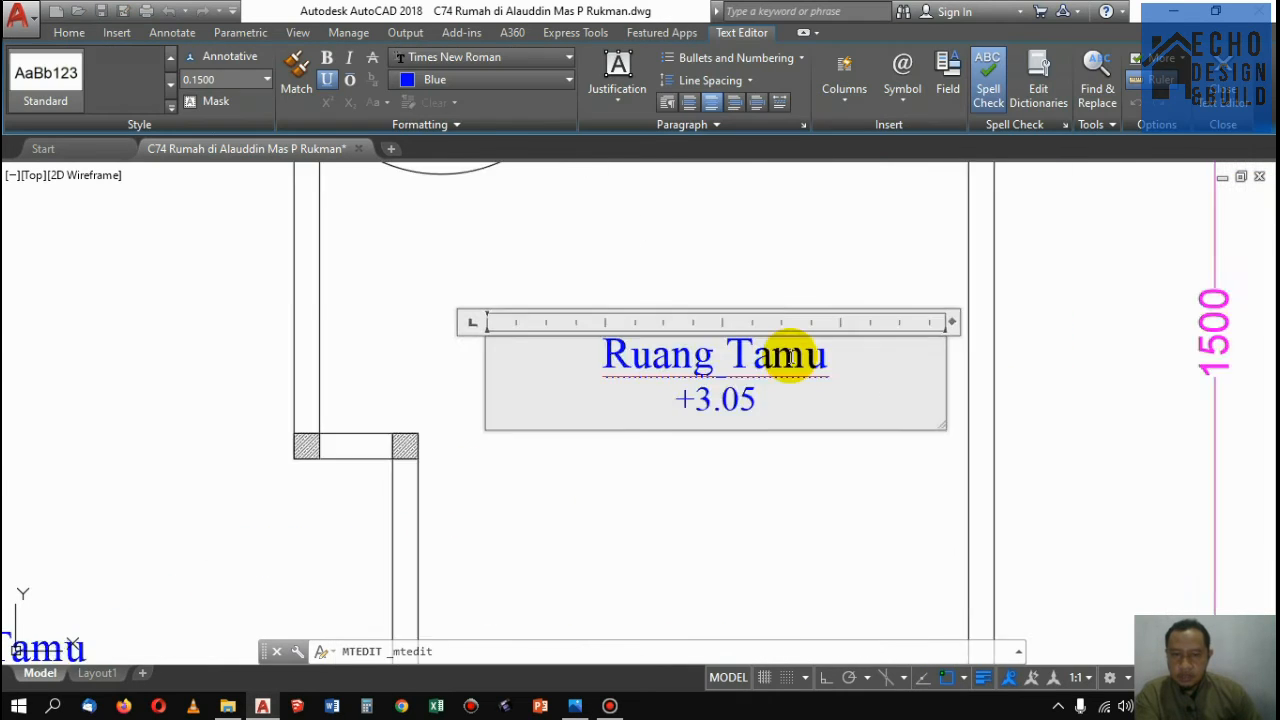
{"action": "triple_click", "coordinate": [637, 338]}
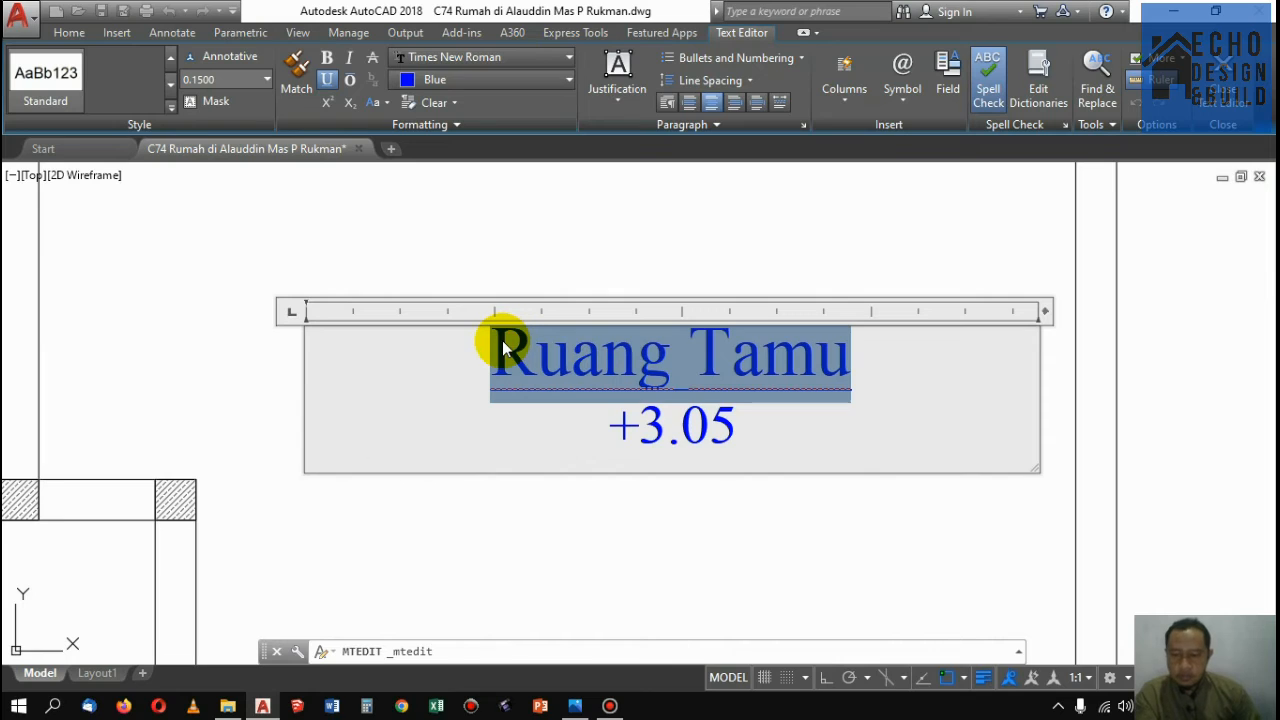
{"action": "type", "text": "kAMAR"}
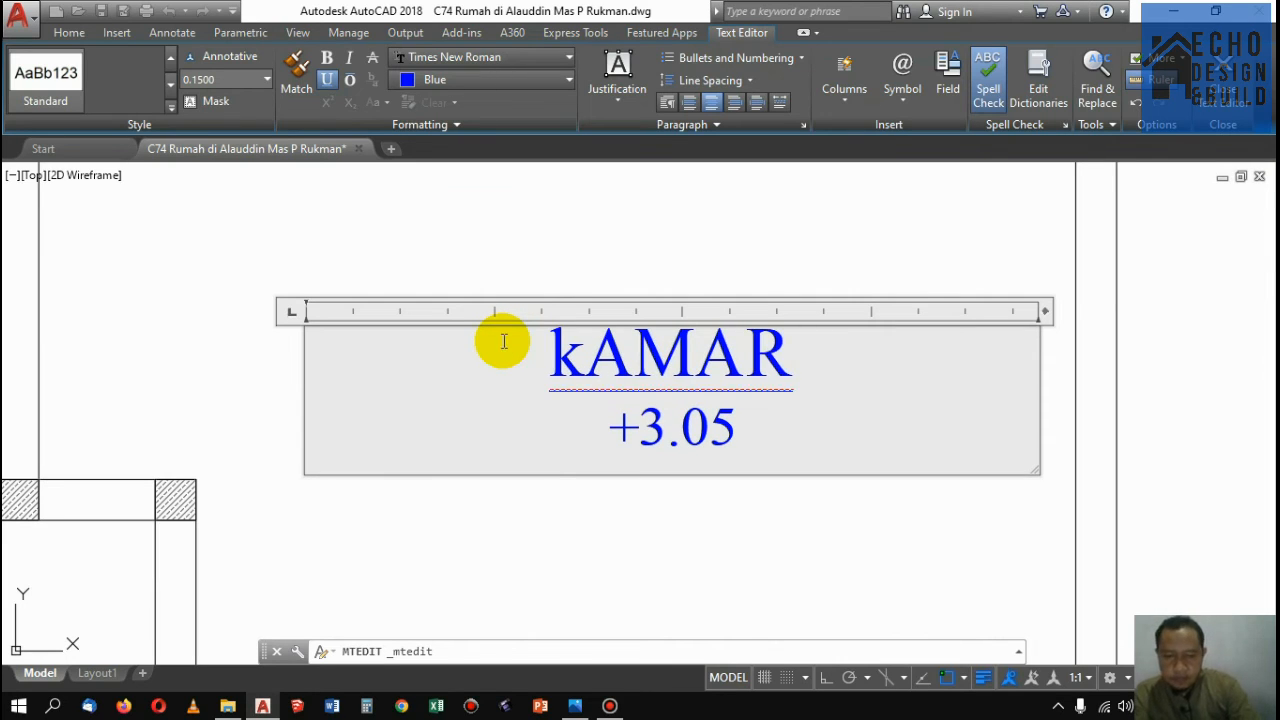
{"action": "key", "text": "BackSpace"}
{"action": "key", "text": "BackSpace"}
{"action": "key", "text": "BackSpace"}
{"action": "key", "text": "BackSpace"}
{"action": "key", "text": "BackSpace"}
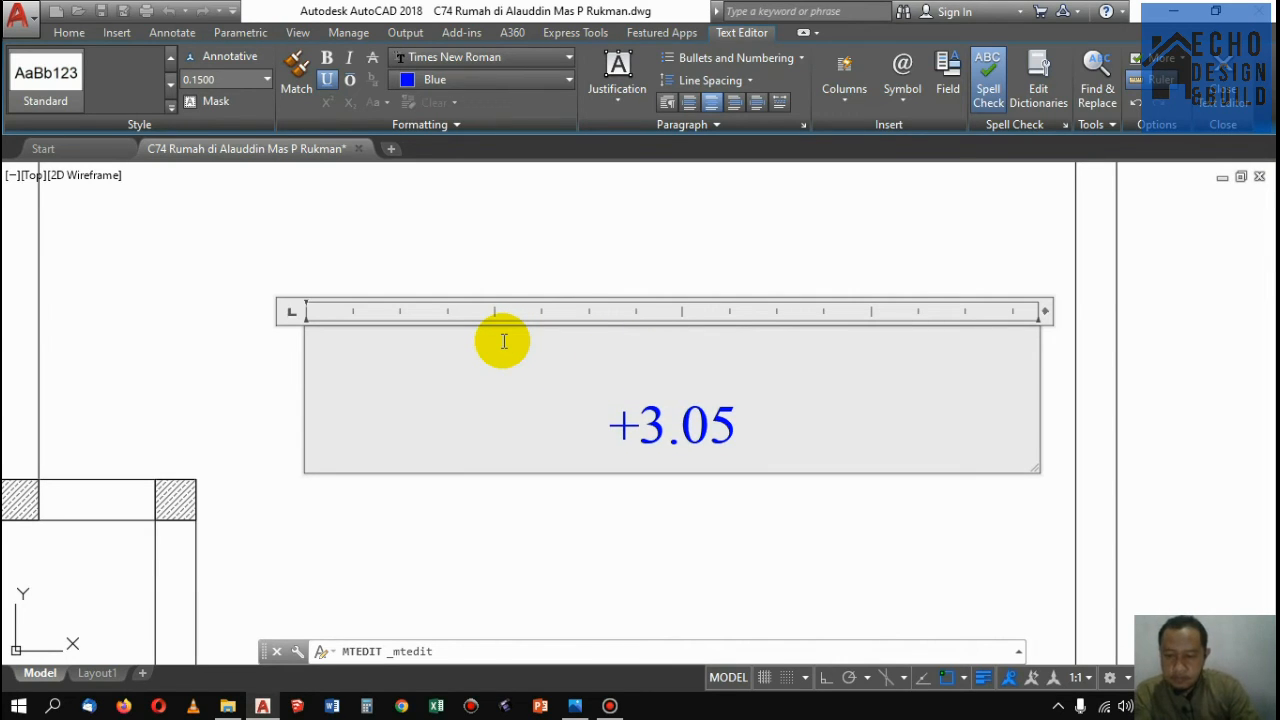
Retitle the right-hand room's label as "Kamar Tidur Utama" and close the text editor
{"action": "type", "text": "Kamar T"}
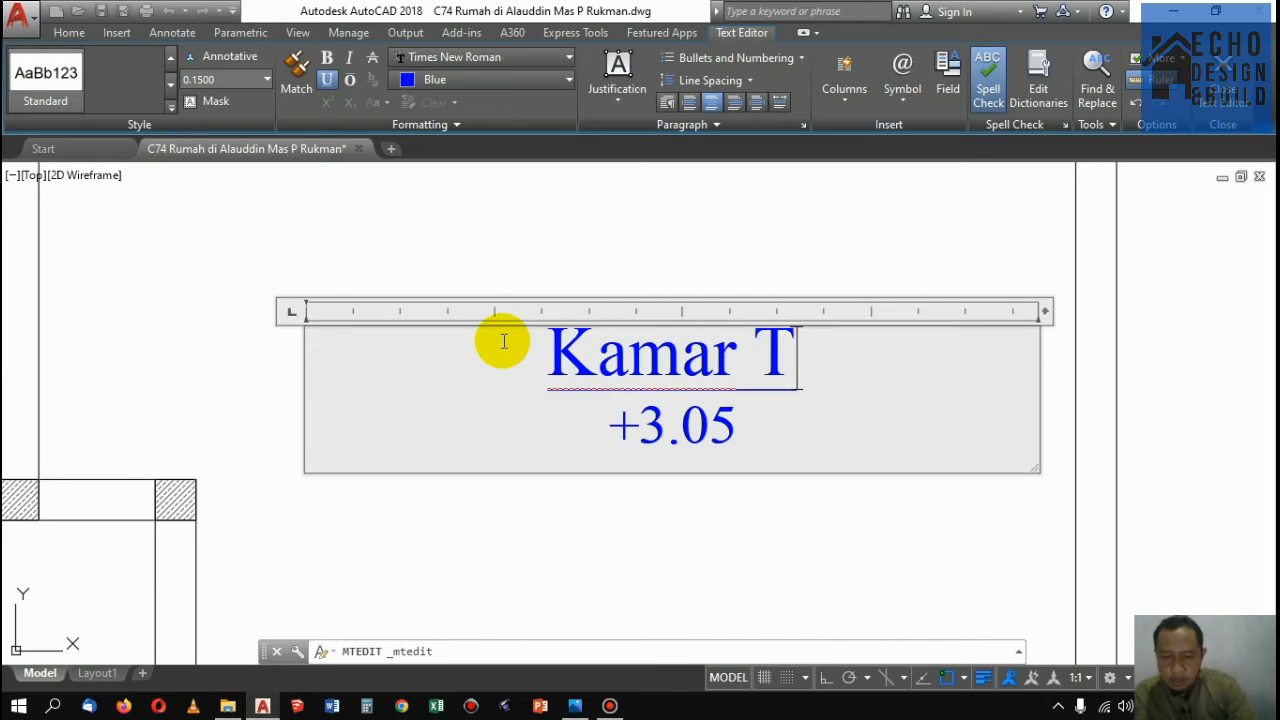
{"action": "type", "text": "ide"}
{"action": "key", "text": "BackSpace"}
{"action": "type", "text": "r "}
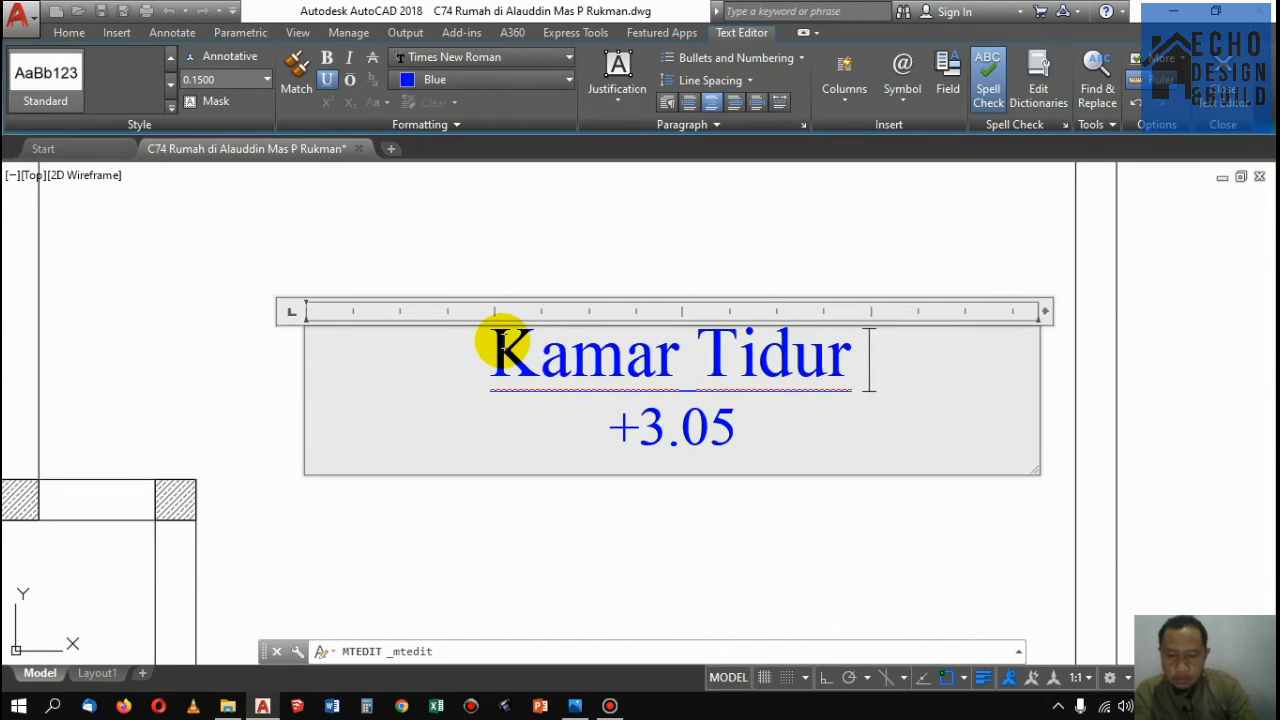
{"action": "type", "text": "utama"}
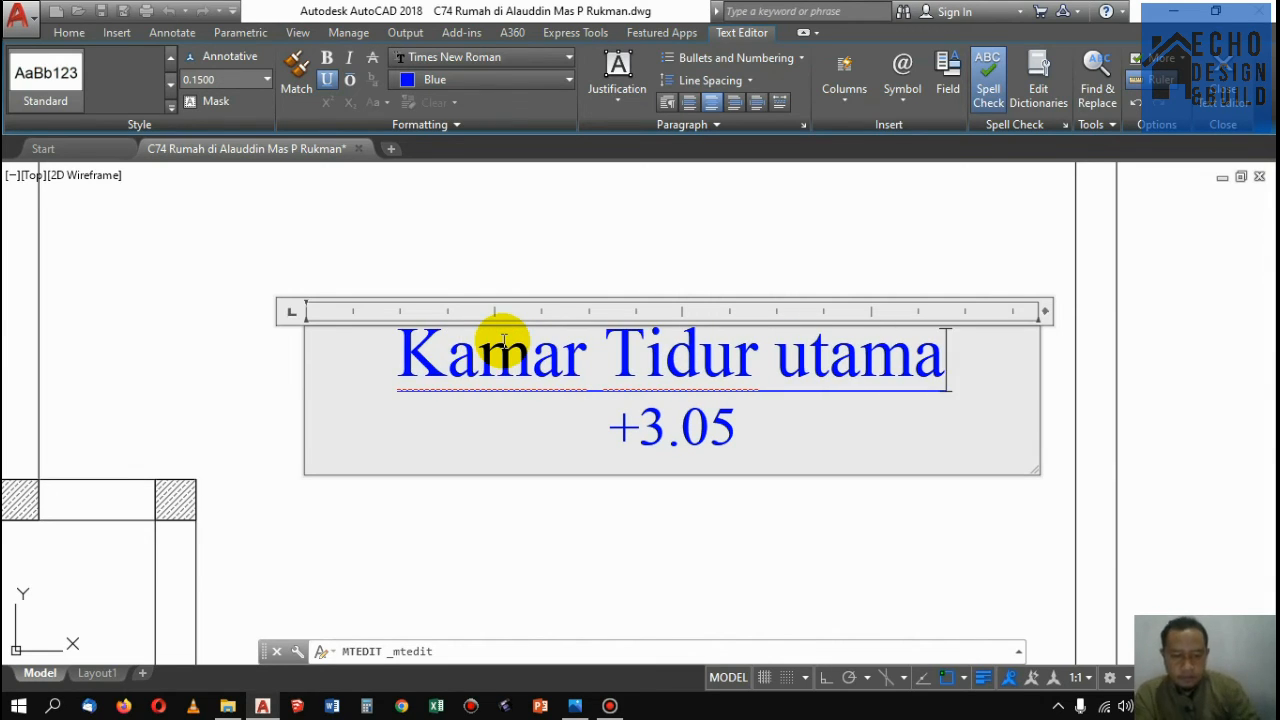
{"action": "key", "text": "Left"}
{"action": "key", "text": "Left"}
{"action": "key", "text": "Left"}
{"action": "key", "text": "Left"}
{"action": "key", "text": "BackSpace"}
{"action": "type", "text": "U"}
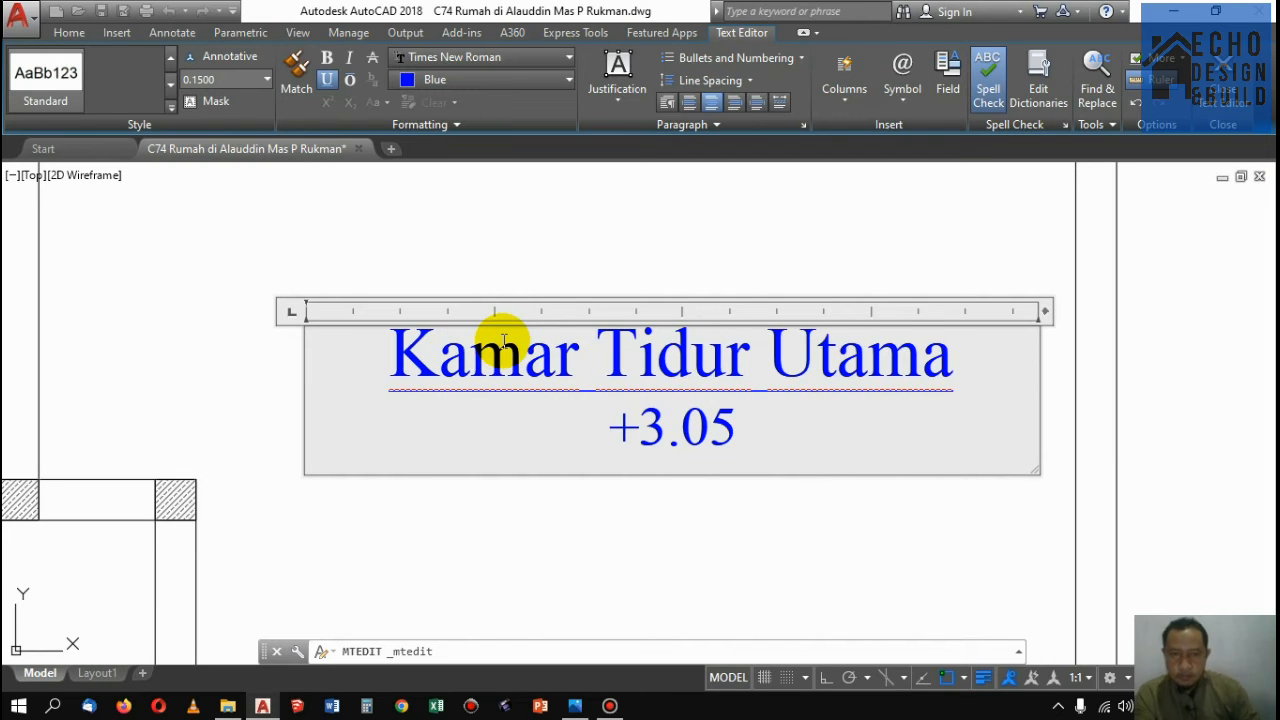
{"action": "left_click", "coordinate": [736, 183]}
{"action": "scroll", "coordinate": [737, 406], "scroll_direction": "down", "scroll_amount": 2}
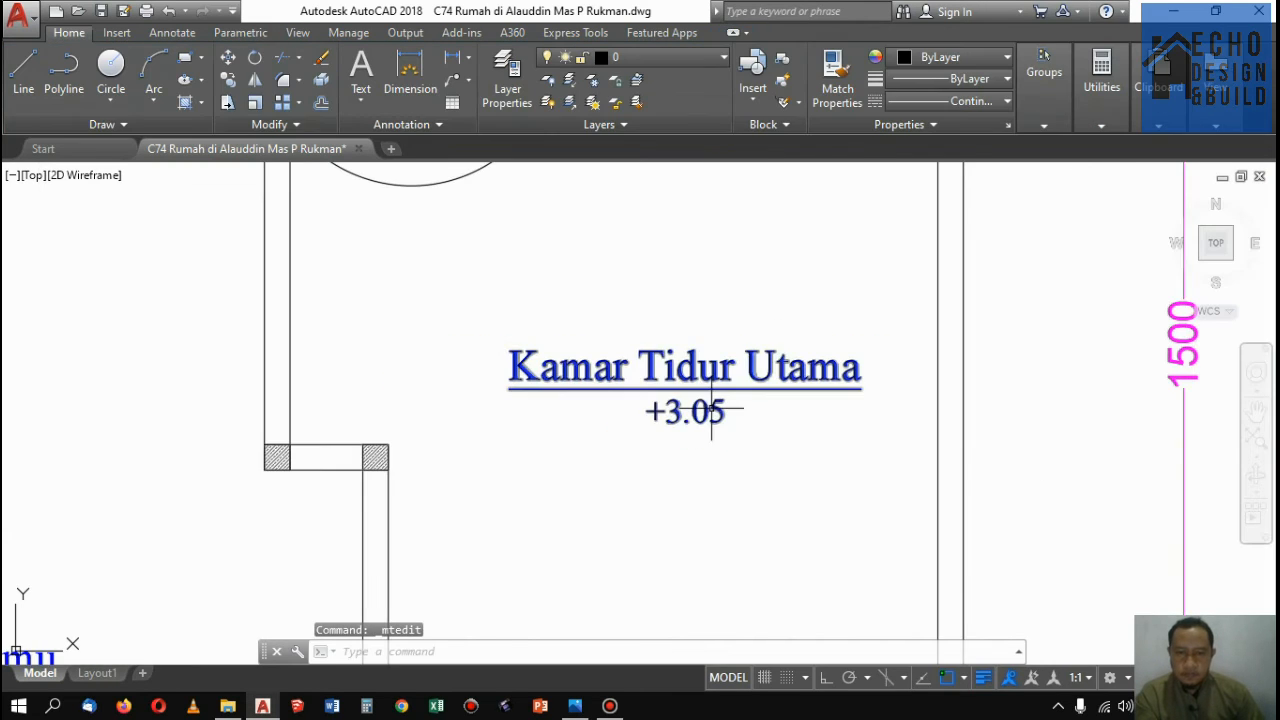
Change the level line under "Kamar Tidur Utama" to ±0.00 and copy that line for reuse
{"action": "left_click", "coordinate": [734, 406]}
{"action": "double_click", "coordinate": [706, 414]}
{"action": "left_click_drag", "start_coordinate": [748, 405], "coordinate": [590, 410]}
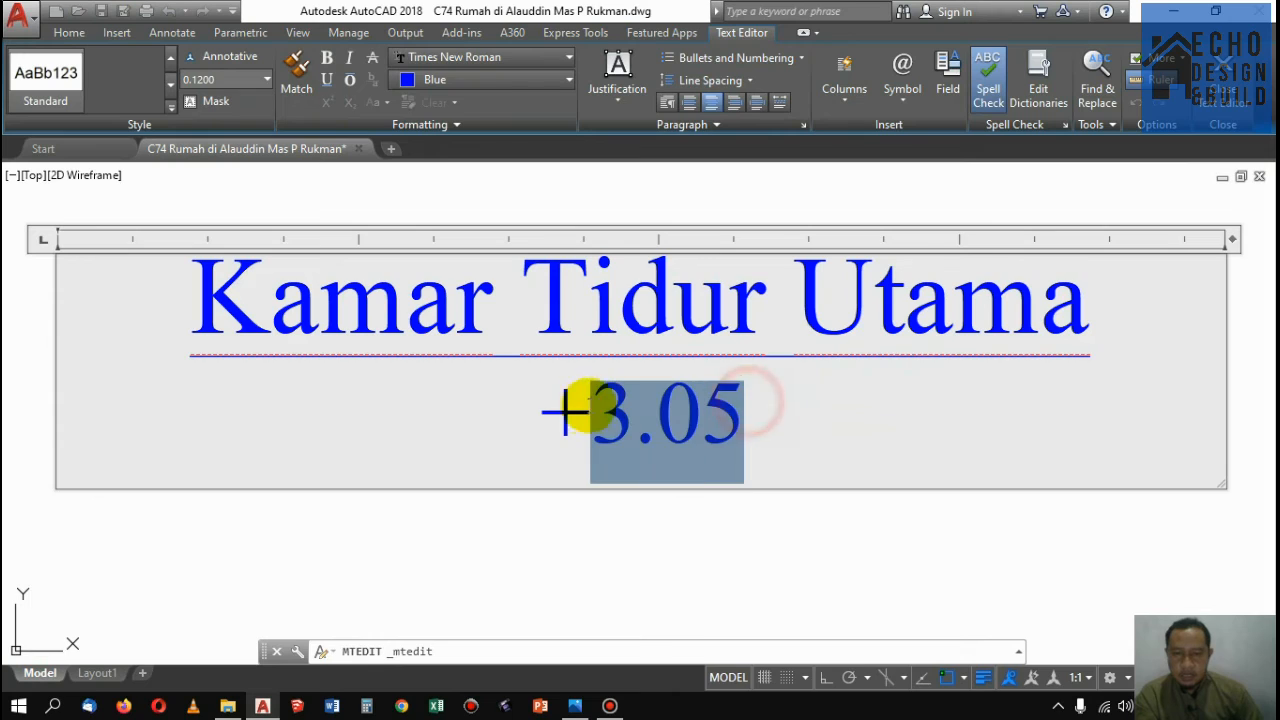
{"action": "type", "text": "%"}
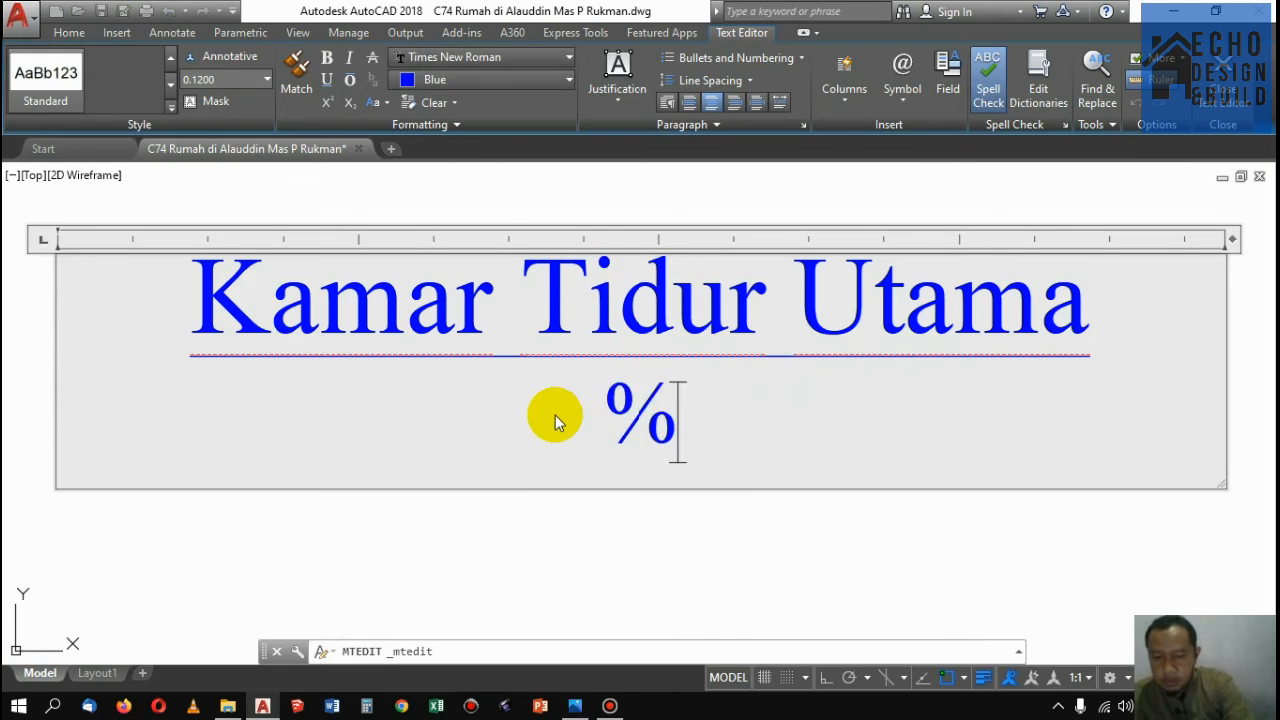
{"action": "type", "text": "%p0"}
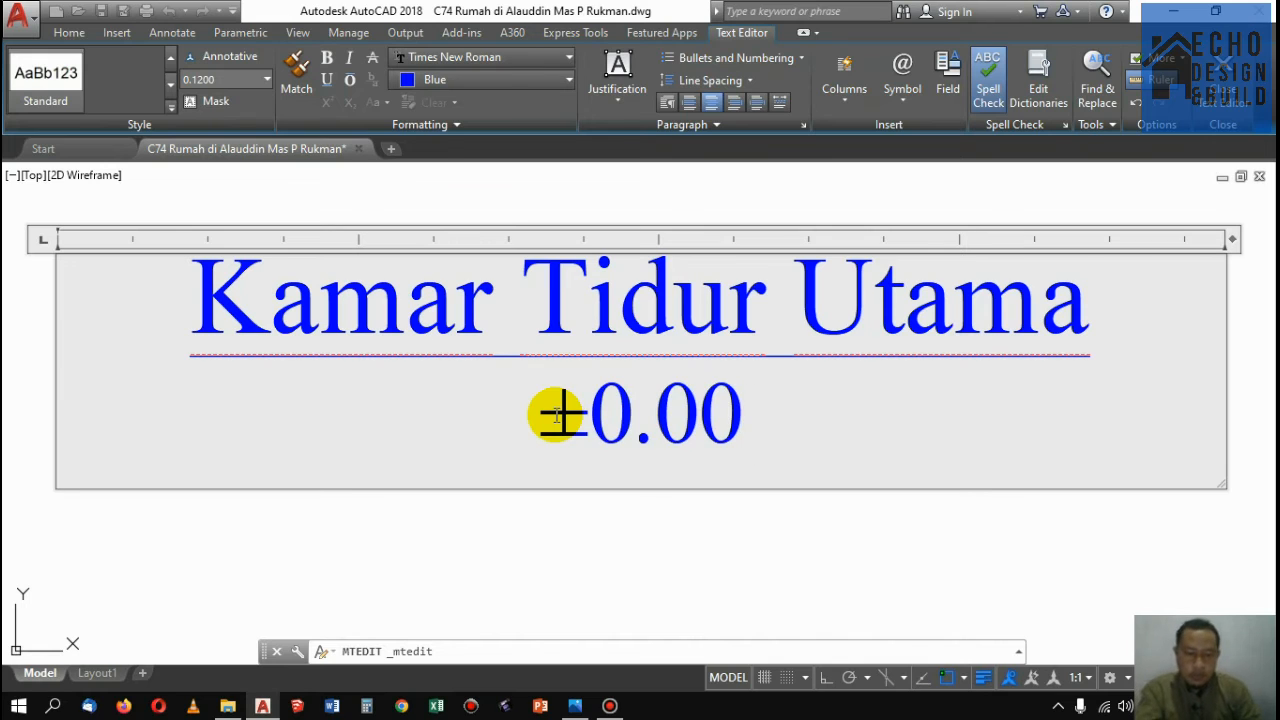
{"action": "key", "text": "shift+Left"}
{"action": "key", "text": "shift+Left"}
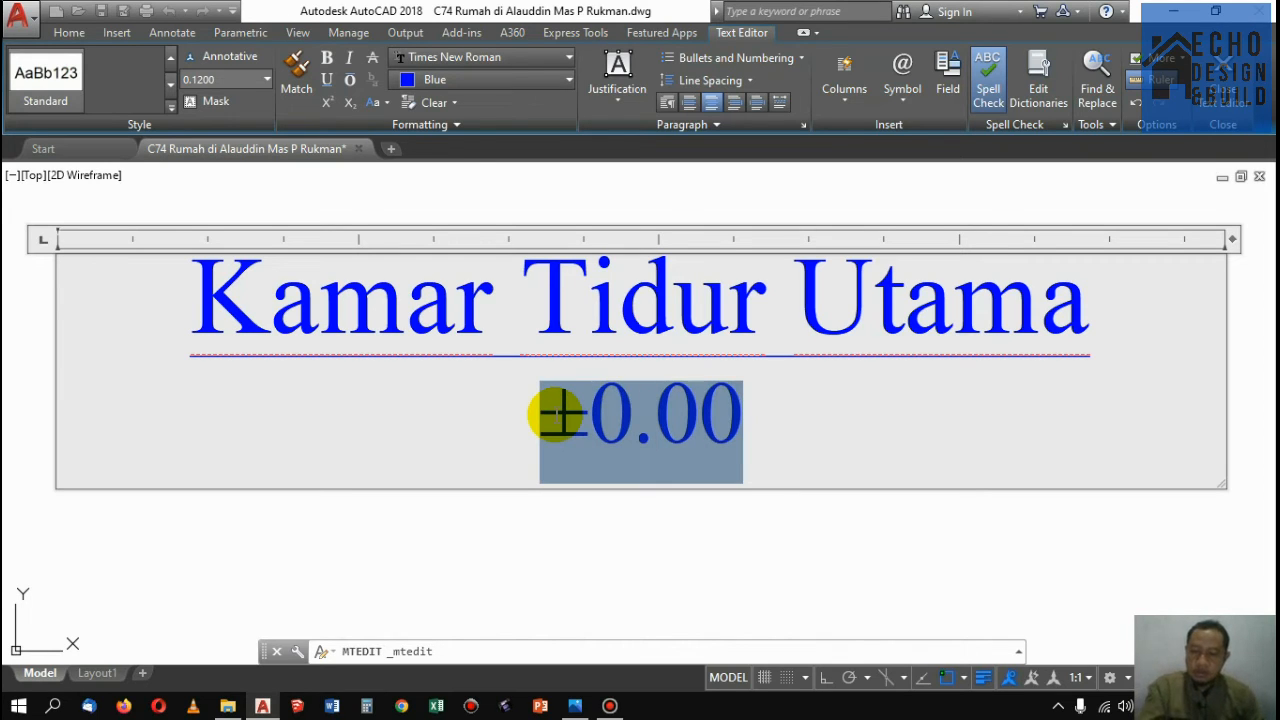
{"action": "left_click", "coordinate": [754, 545]}
{"action": "scroll", "coordinate": [754, 354], "scroll_direction": "down", "scroll_amount": 5}
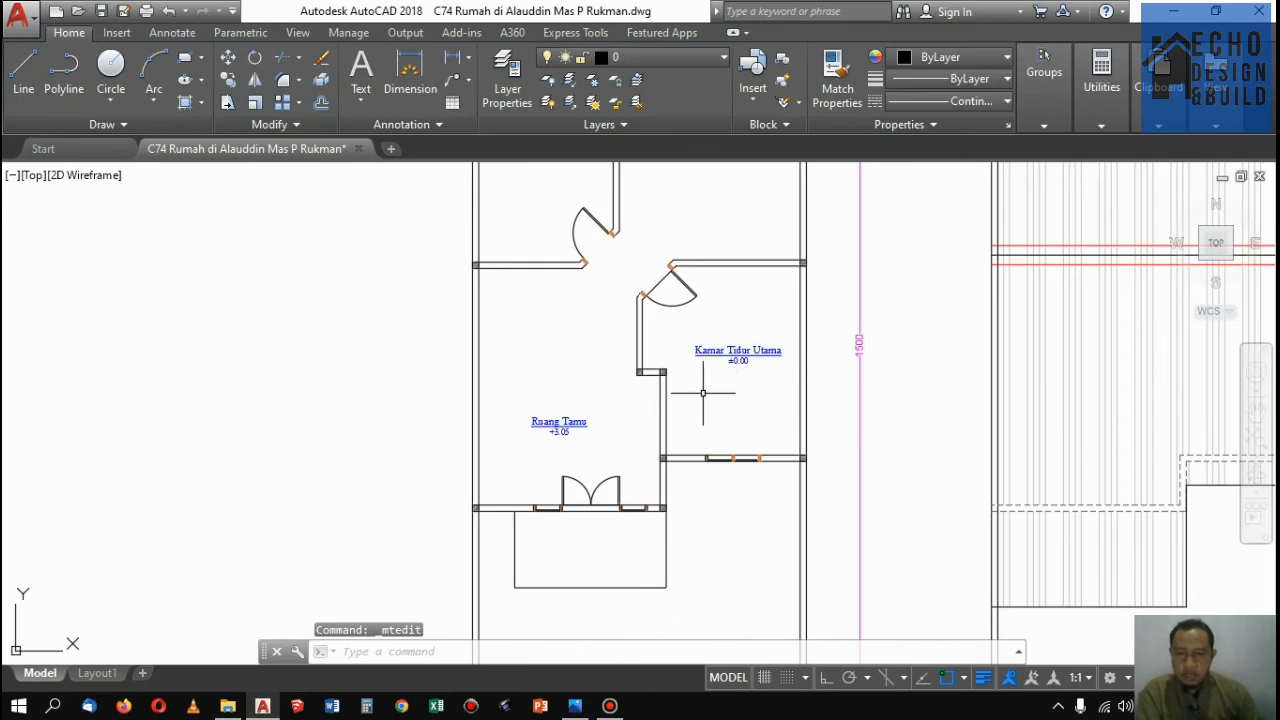
Replace the level line of the "Ruang Tamu" label with the copied ±0.00, removing the extra blank line
{"action": "scroll", "coordinate": [560, 428], "scroll_direction": "up", "scroll_amount": 5}
{"action": "left_click", "coordinate": [554, 456]}
{"action": "double_click", "coordinate": [553, 452]}
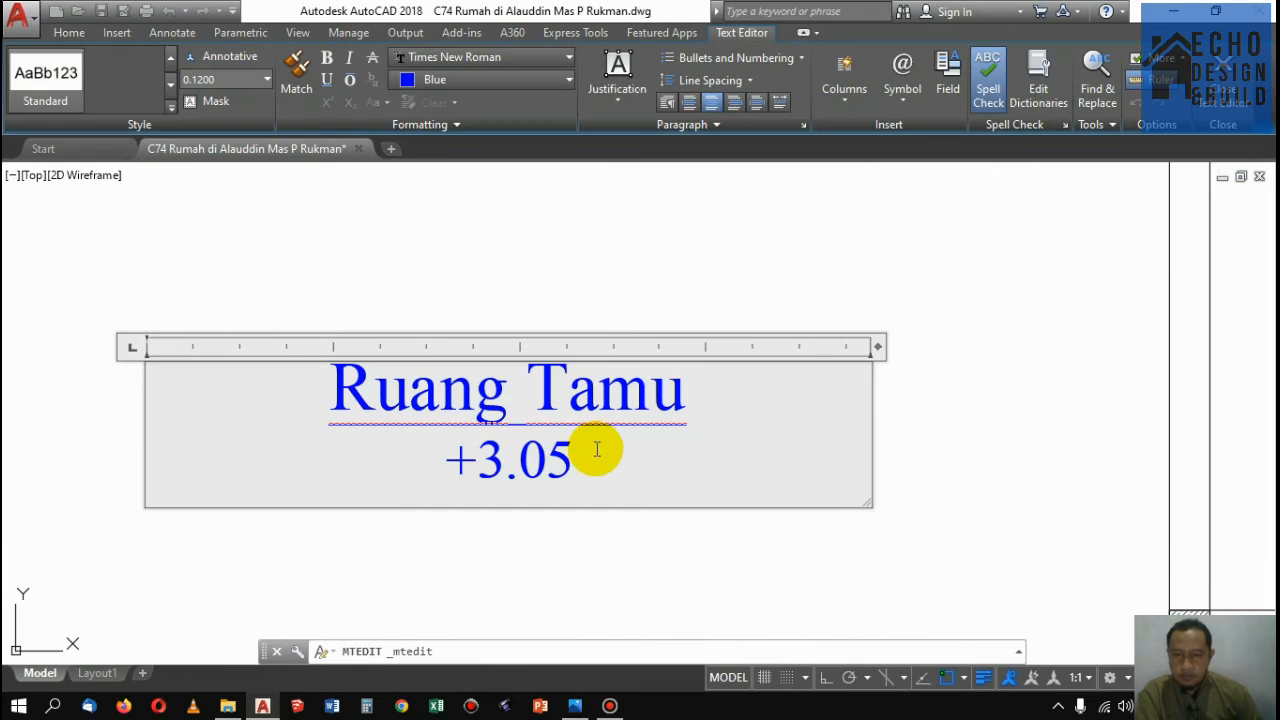
{"action": "left_click_drag", "start_coordinate": [574, 462], "coordinate": [460, 459]}
{"action": "key", "text": "ctrl+v"}
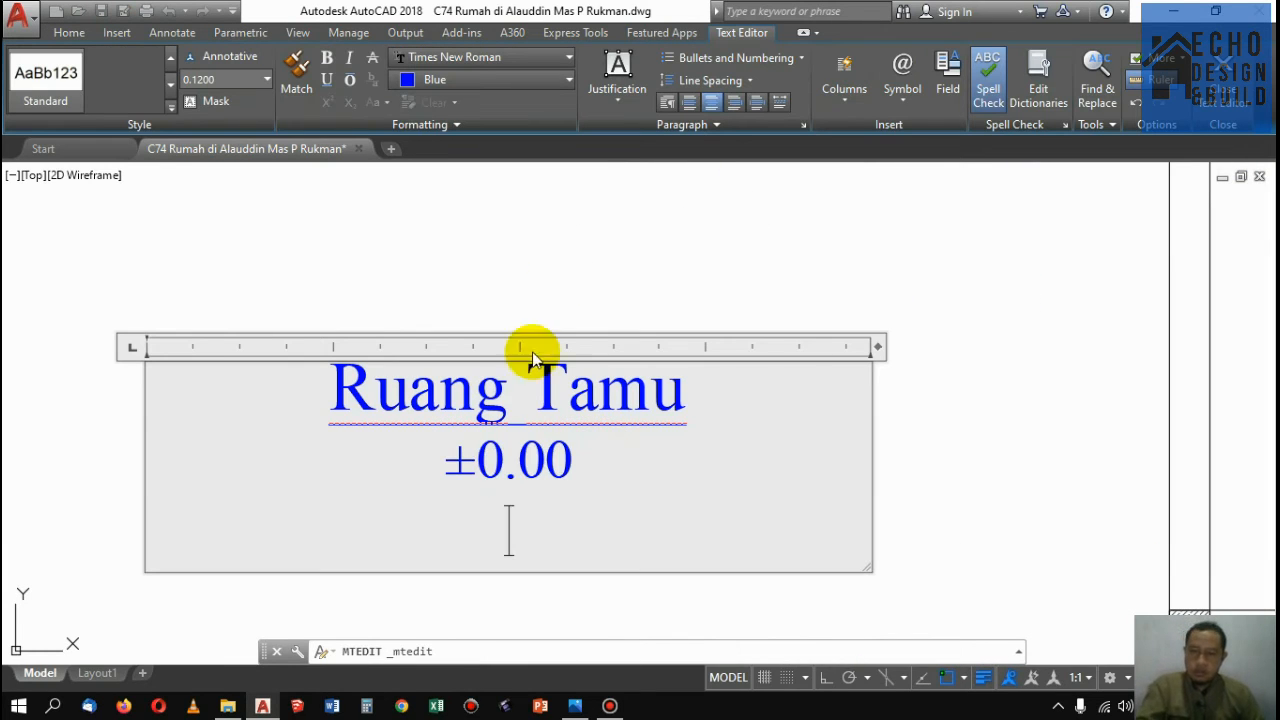
{"action": "key", "text": "BackSpace"}
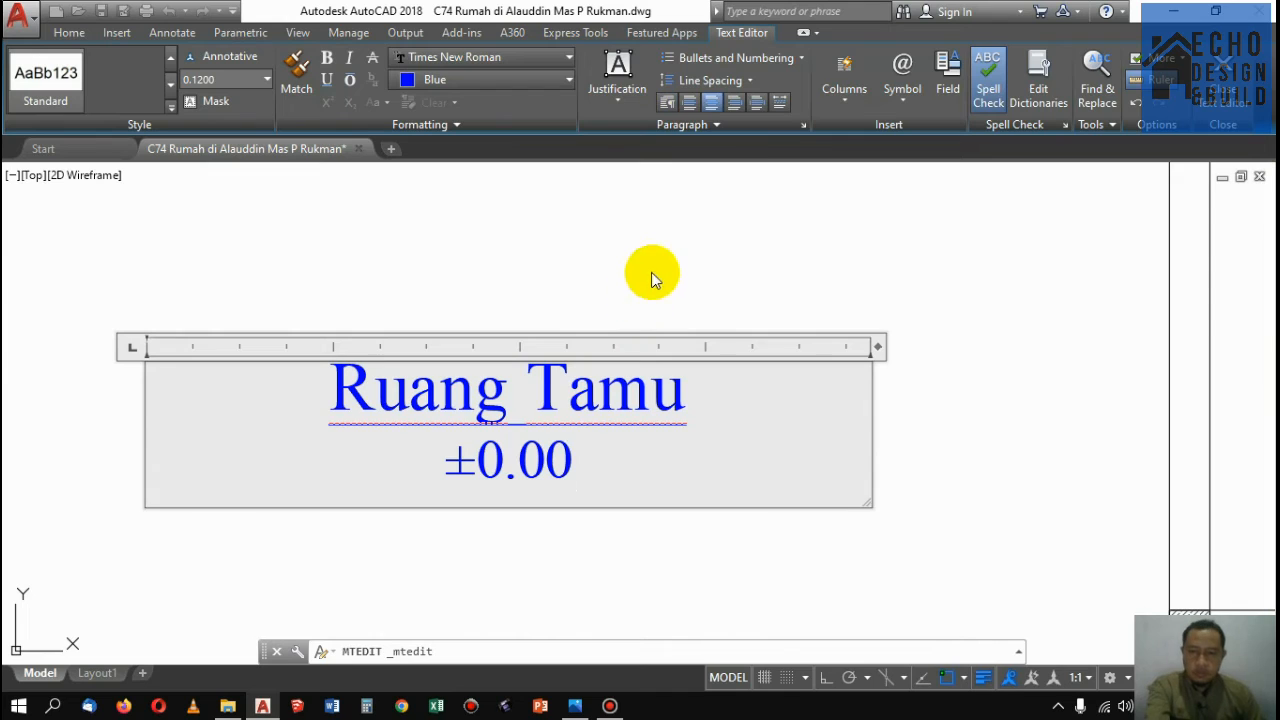
{"action": "left_click", "coordinate": [651, 277]}
{"action": "scroll", "coordinate": [715, 400], "scroll_direction": "down", "scroll_amount": 8}
{"action": "scroll", "coordinate": [816, 388], "scroll_direction": "up", "scroll_amount": 5}
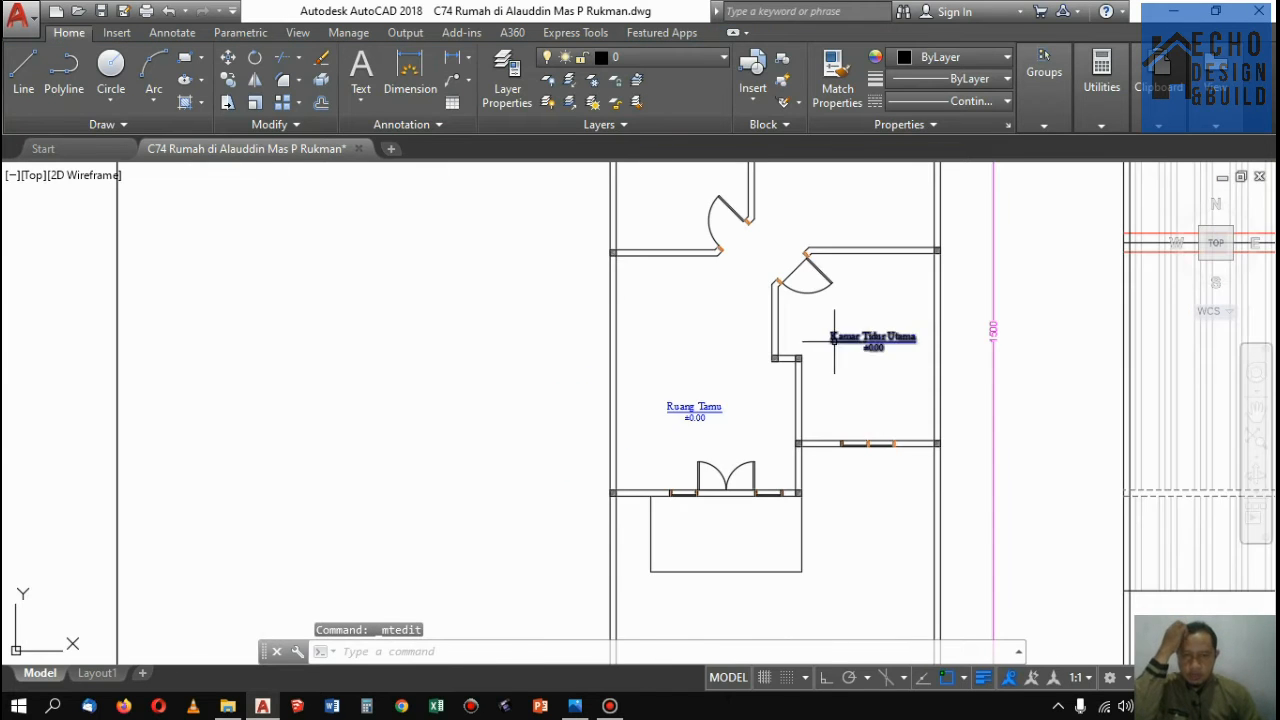
Copy the "Kamar Tidur Utama" label into the room at the upper left, above the "Ruang Tamu" area
{"action": "left_click", "coordinate": [812, 357]}
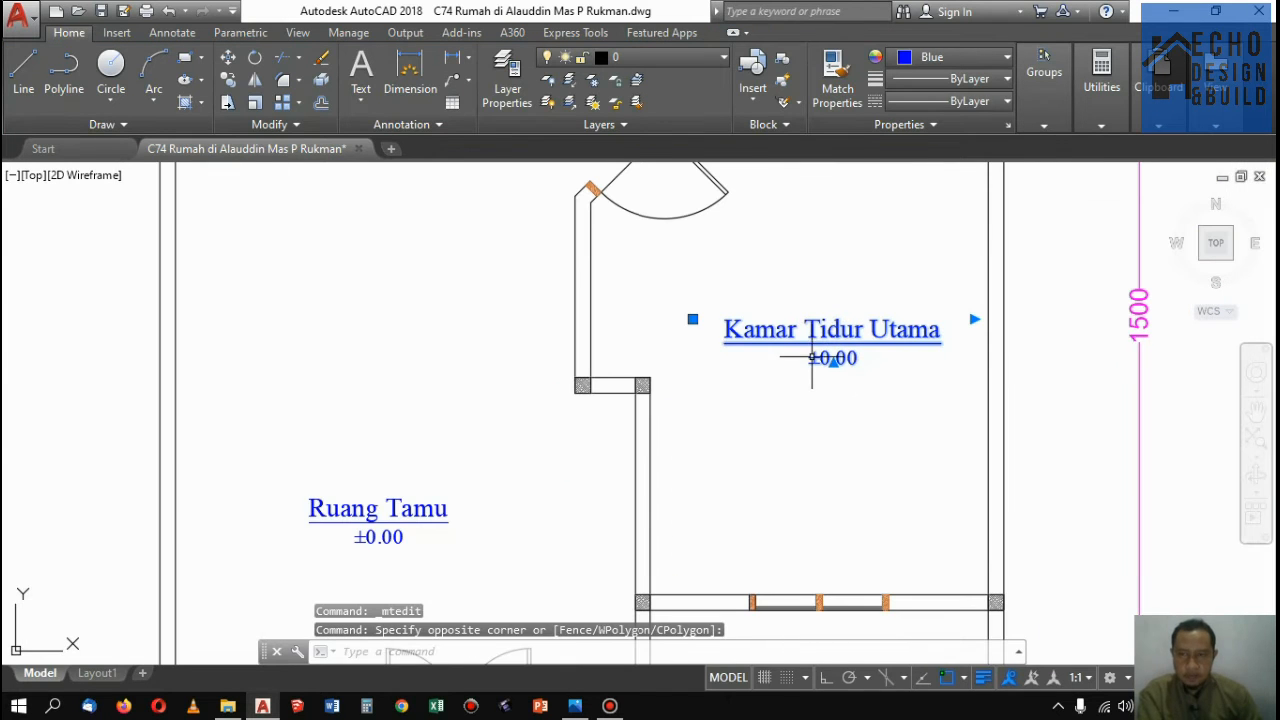
{"action": "left_click", "coordinate": [230, 81]}
{"action": "left_click", "coordinate": [838, 322]}
{"action": "scroll", "coordinate": [917, 451], "scroll_direction": "down", "scroll_amount": 8}
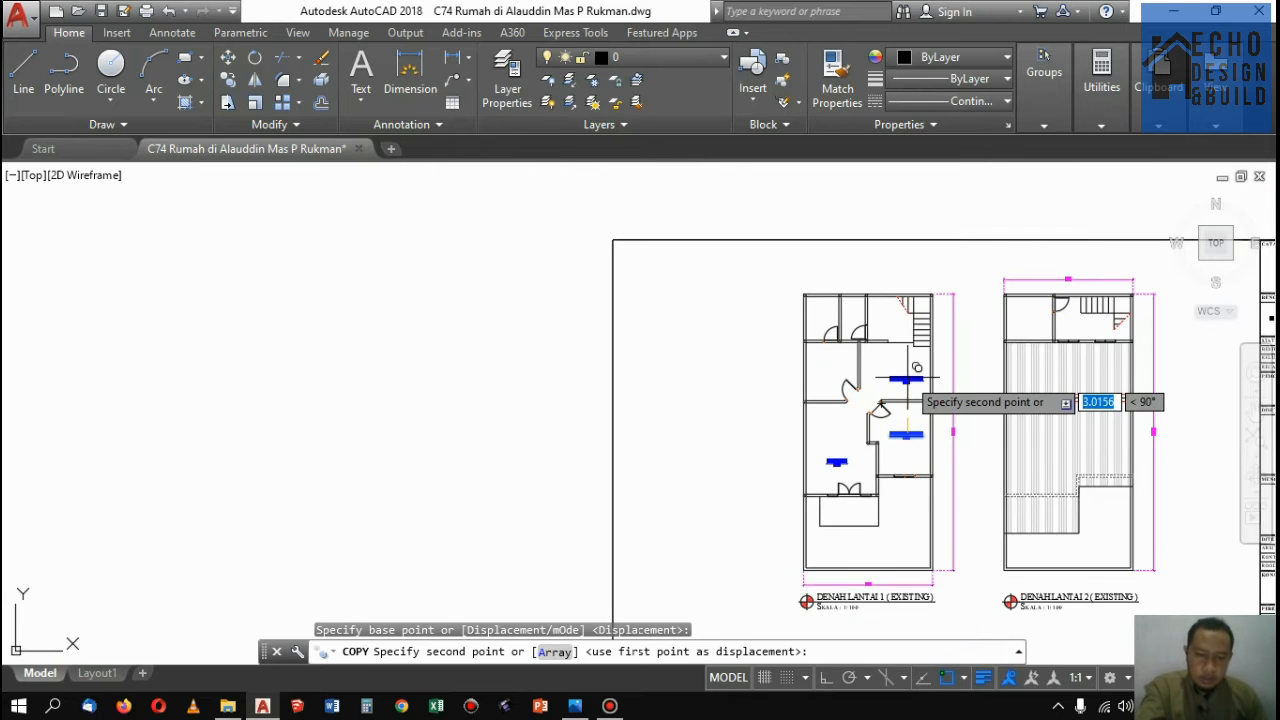
{"action": "key", "text": "F8"}
{"action": "scroll", "coordinate": [775, 330], "scroll_direction": "up", "scroll_amount": 6}
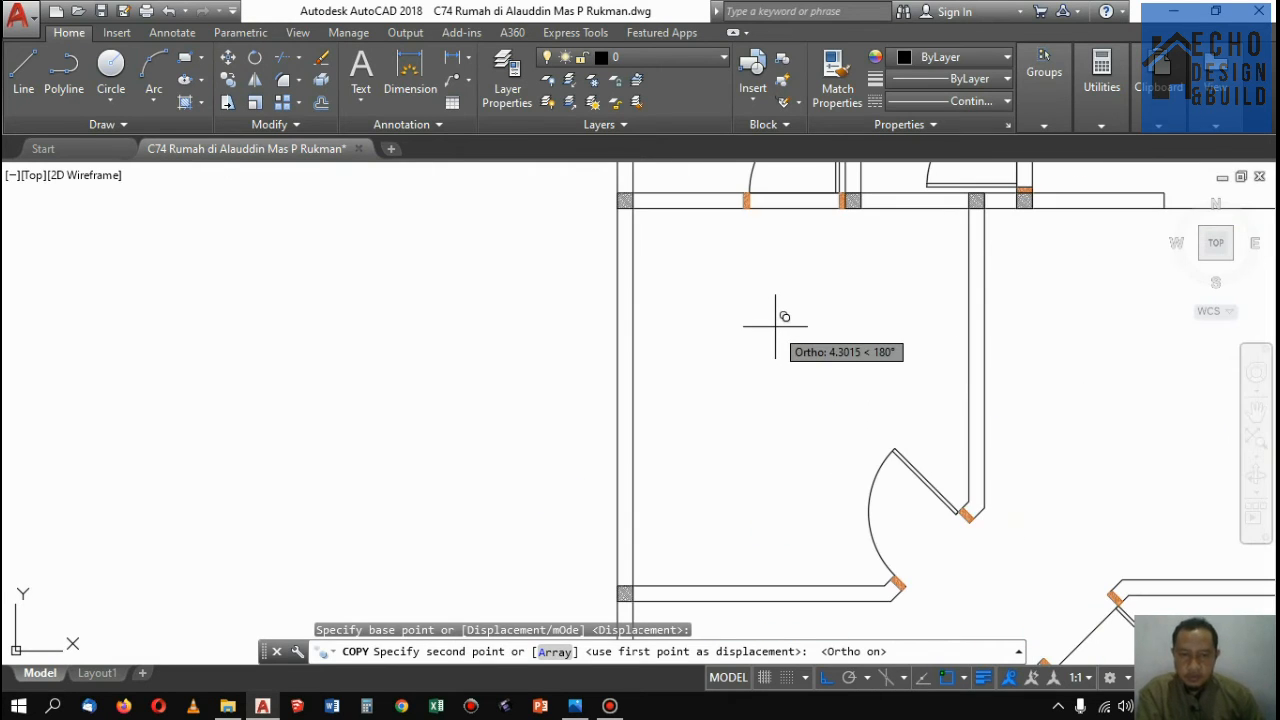
{"action": "key", "text": "F8"}
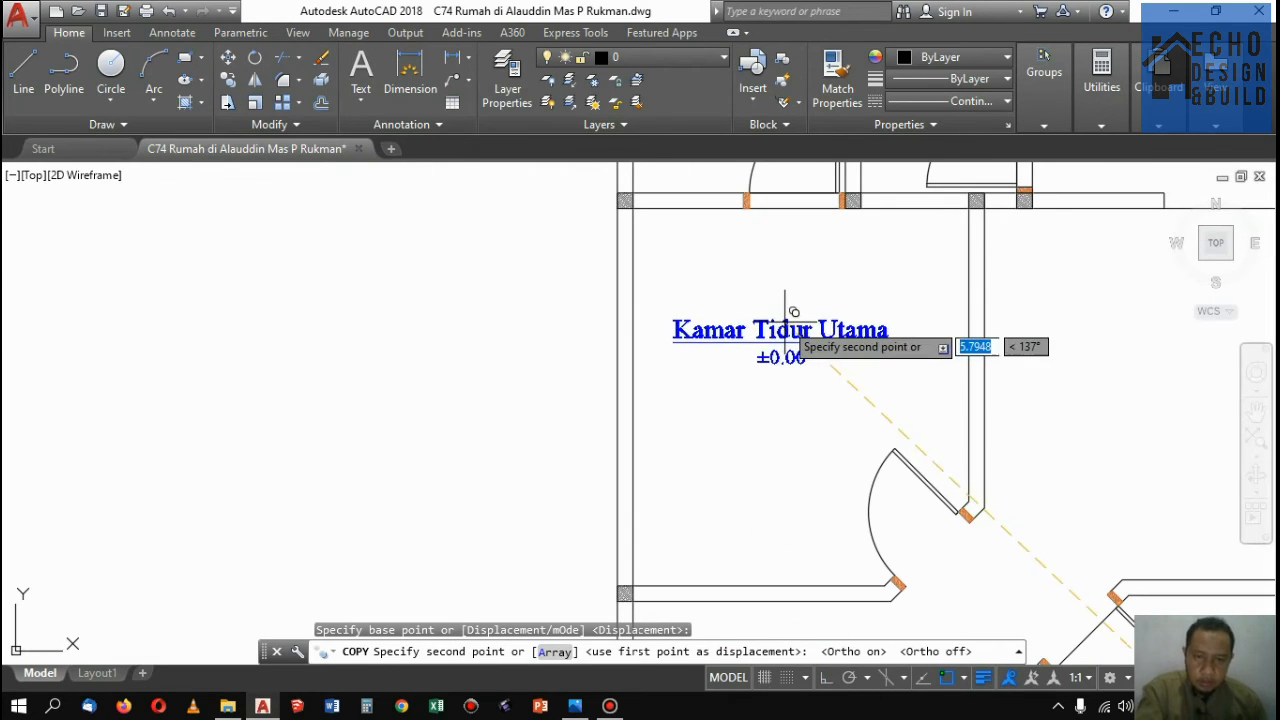
{"action": "left_click", "coordinate": [874, 320]}
{"action": "key", "text": "Return"}
{"action": "scroll", "coordinate": [880, 338], "scroll_direction": "down", "scroll_amount": 5}
{"action": "scroll", "coordinate": [880, 338], "scroll_direction": "up", "scroll_amount": 5}
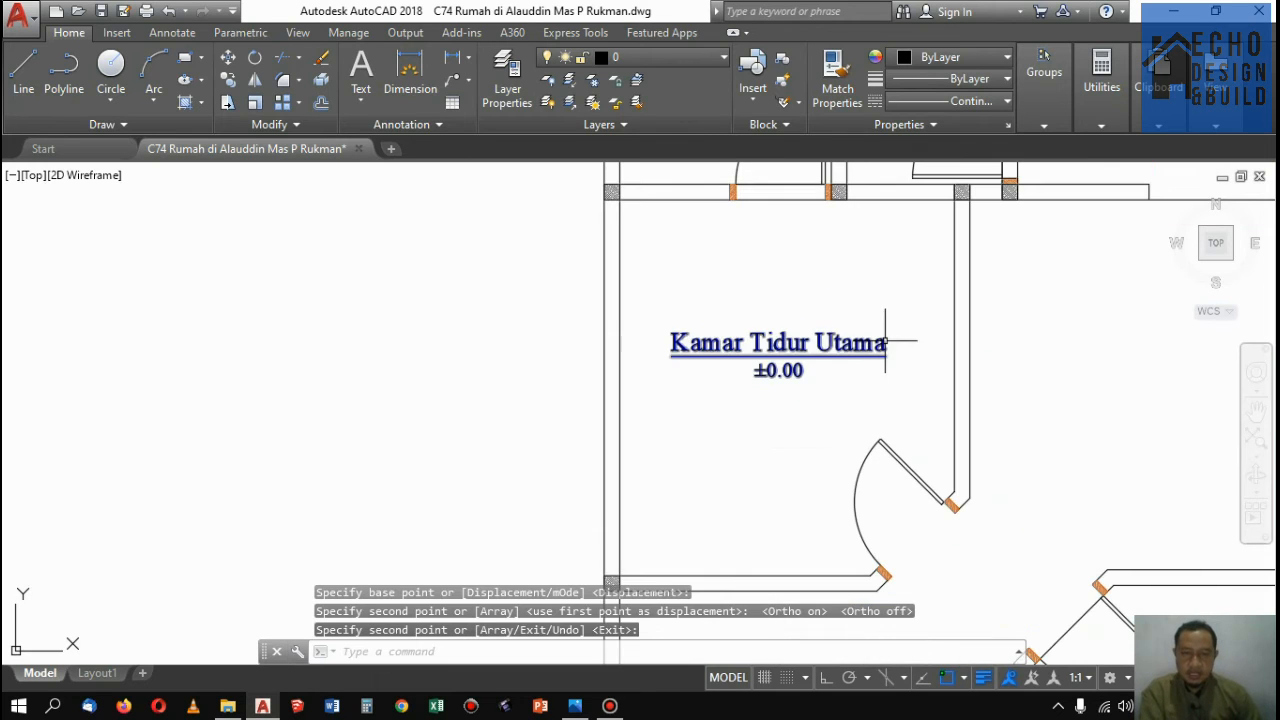
Shorten the copied label's title to "Kamar Tidur", keeping ±0.00 on its own line beneath it
{"action": "double_click", "coordinate": [868, 338]}
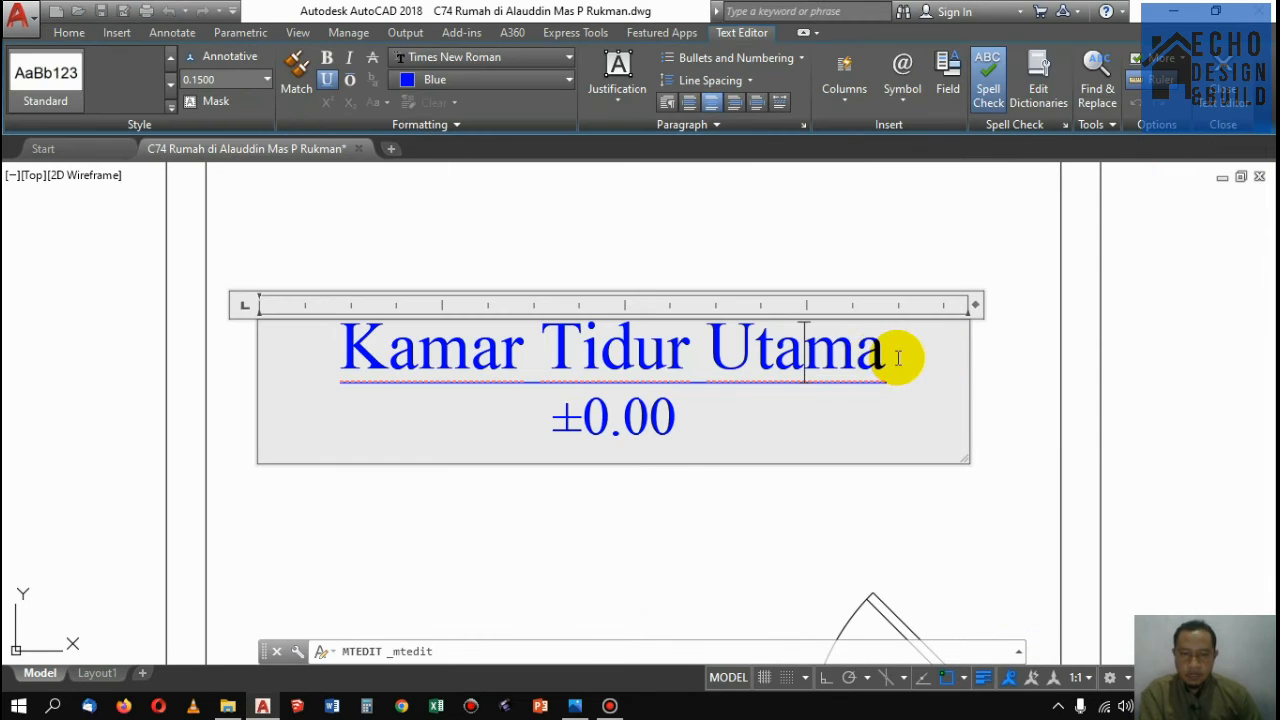
{"action": "left_click_drag", "start_coordinate": [898, 358], "coordinate": [730, 345]}
{"action": "key", "text": "Delete"}
{"action": "scroll", "coordinate": [886, 382], "scroll_direction": "down", "scroll_amount": 4}
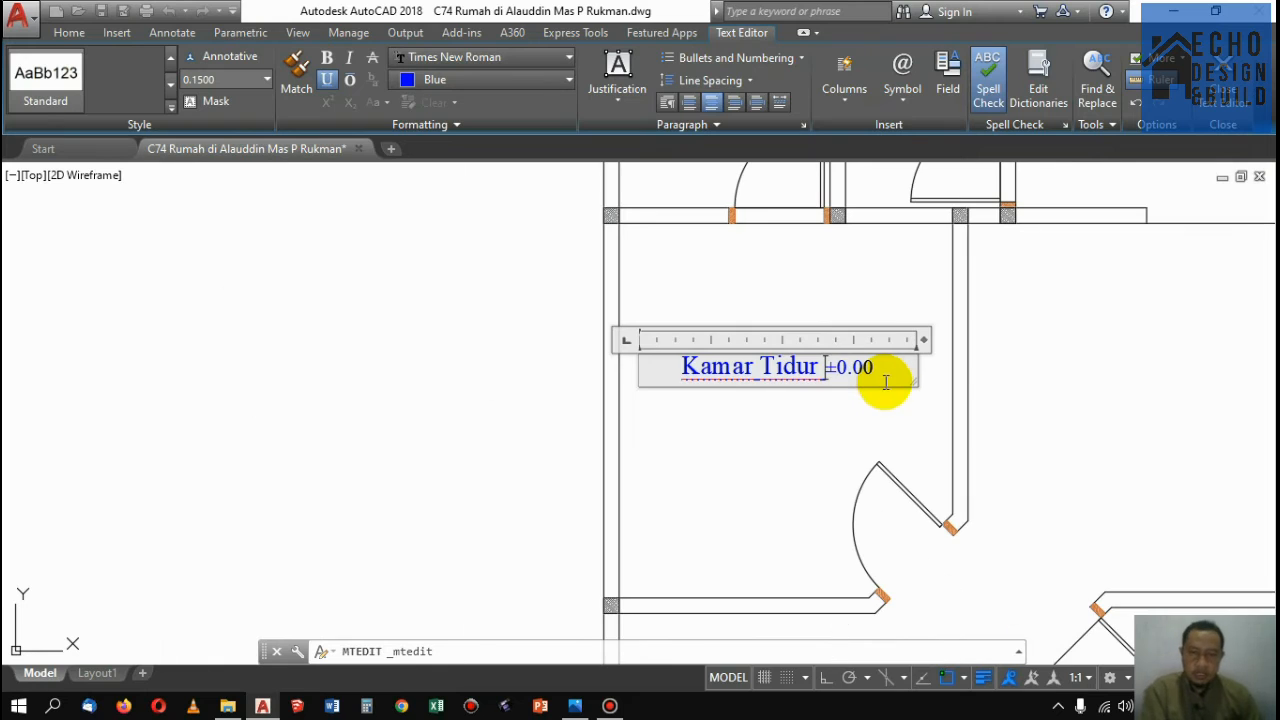
{"action": "key", "text": "Return"}
{"action": "left_click", "coordinate": [871, 289]}
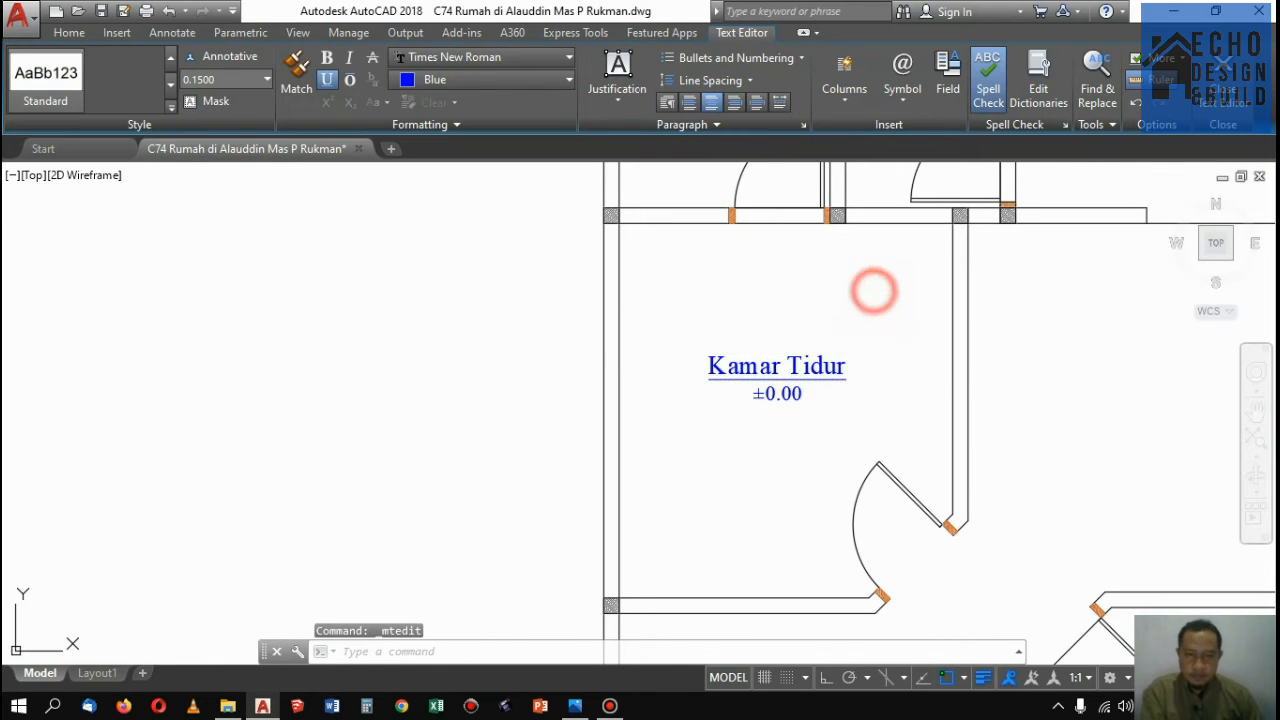
Copy the "Kamar Tidur" label into the open space between the staircase and the "Kamar Tidur Utama" room
{"action": "scroll", "coordinate": [871, 300], "scroll_direction": "down", "scroll_amount": 6}
{"action": "scroll", "coordinate": [875, 318], "scroll_direction": "up", "scroll_amount": 2}
{"action": "scroll", "coordinate": [875, 318], "scroll_direction": "up", "scroll_amount": 3}
{"action": "left_click", "coordinate": [770, 353]}
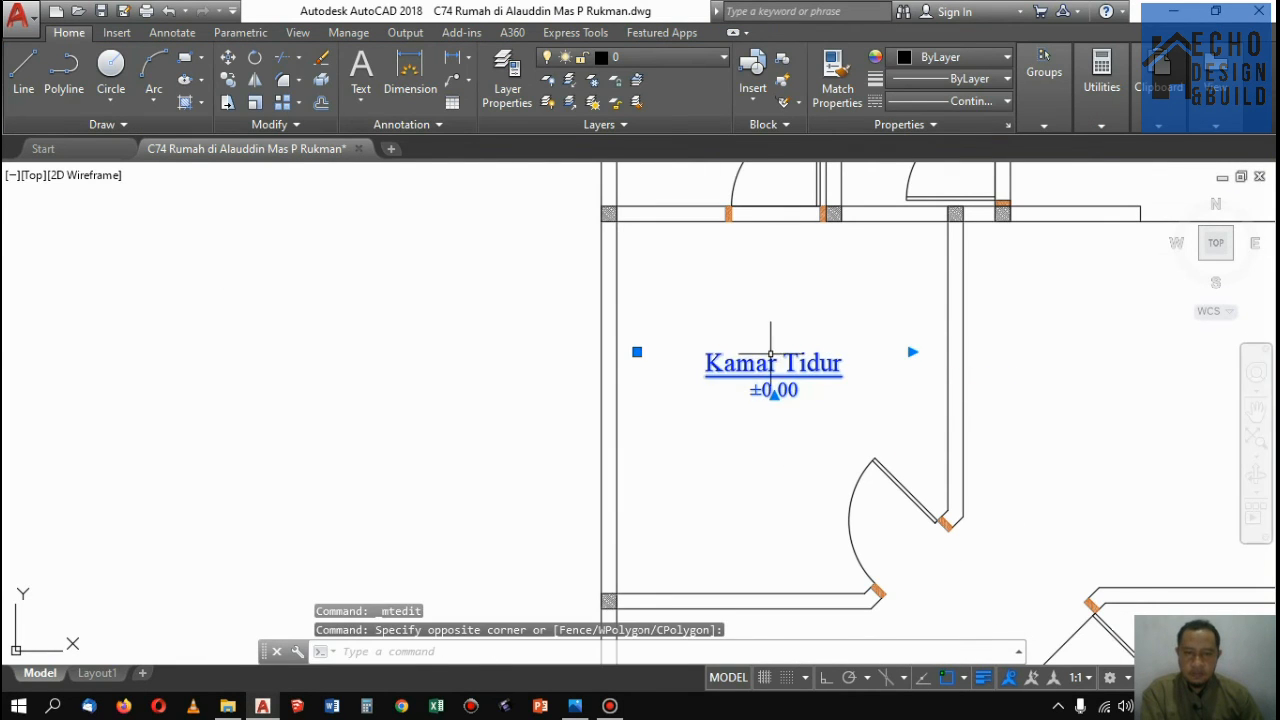
{"action": "left_click", "coordinate": [228, 90]}
{"action": "left_click", "coordinate": [843, 381]}
{"action": "scroll", "coordinate": [843, 381], "scroll_direction": "down", "scroll_amount": 5}
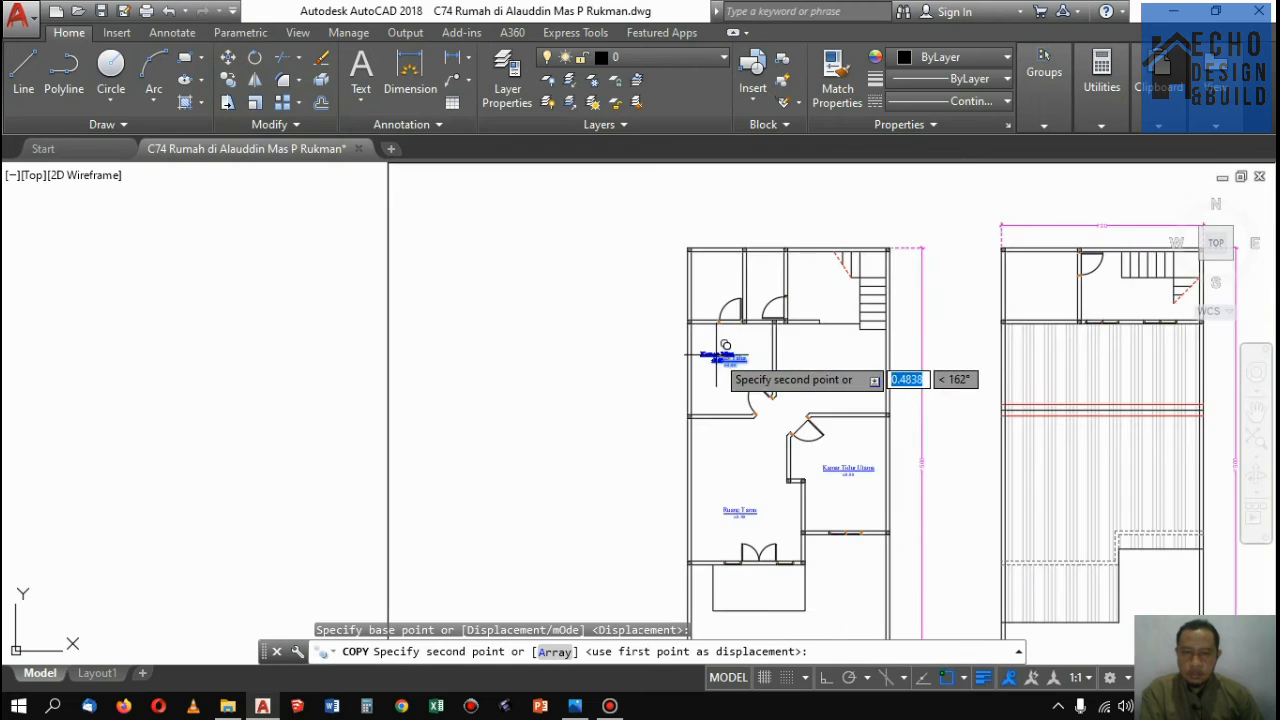
{"action": "scroll", "coordinate": [714, 357], "scroll_direction": "up", "scroll_amount": 3}
{"action": "left_click", "coordinate": [851, 352]}
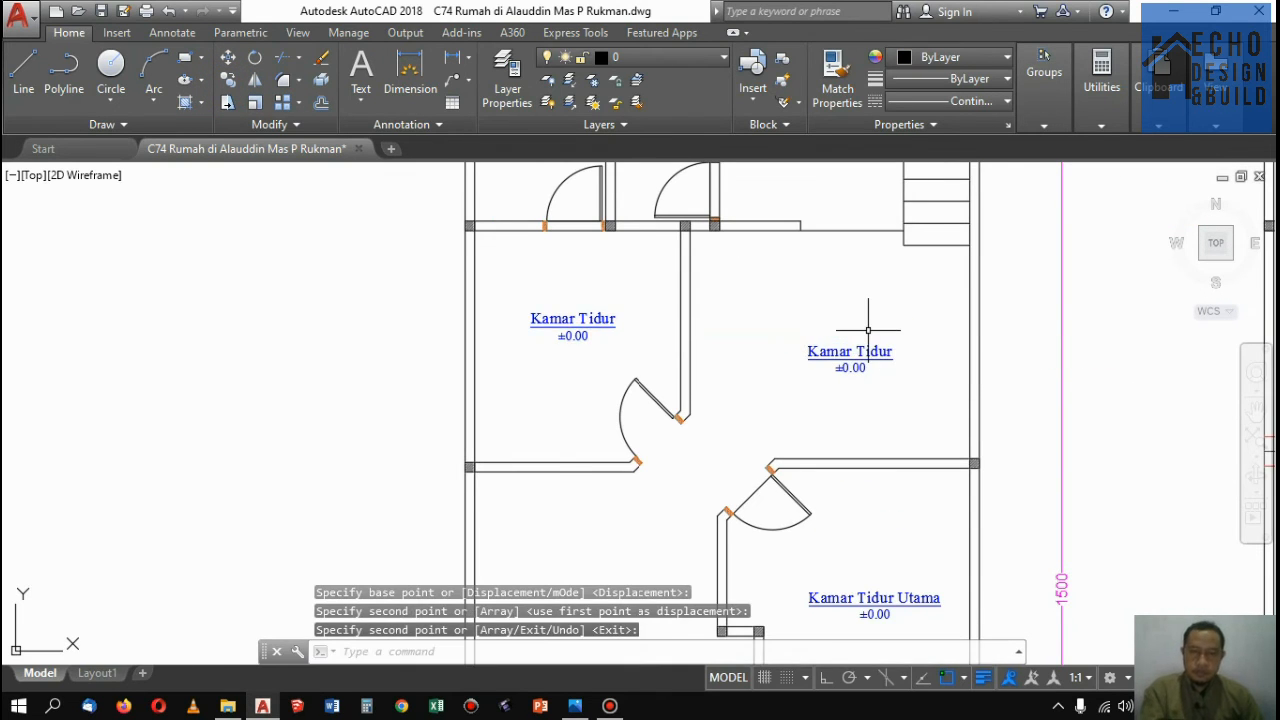
{"action": "scroll", "coordinate": [868, 358], "scroll_direction": "up", "scroll_amount": 2}
{"action": "key", "text": "Return"}
Retitle the copied label in the open space below the staircase as "R. Makan"
{"action": "double_click", "coordinate": [870, 362]}
{"action": "left_click_drag", "start_coordinate": [905, 350], "coordinate": [773, 330]}
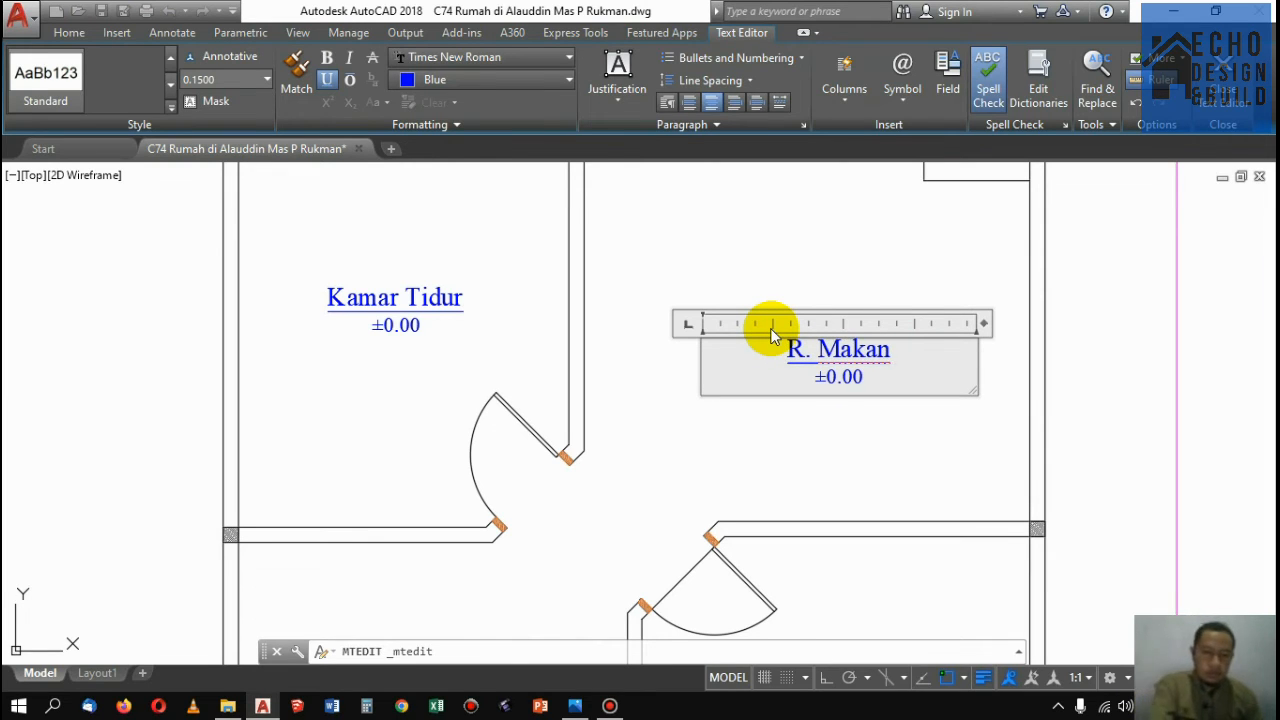
{"action": "left_click", "coordinate": [714, 268]}
Copy the "R. Makan" label into the rear room beside the staircase
{"action": "scroll", "coordinate": [791, 400], "scroll_direction": "down", "scroll_amount": 3}
{"action": "left_click", "coordinate": [803, 370]}
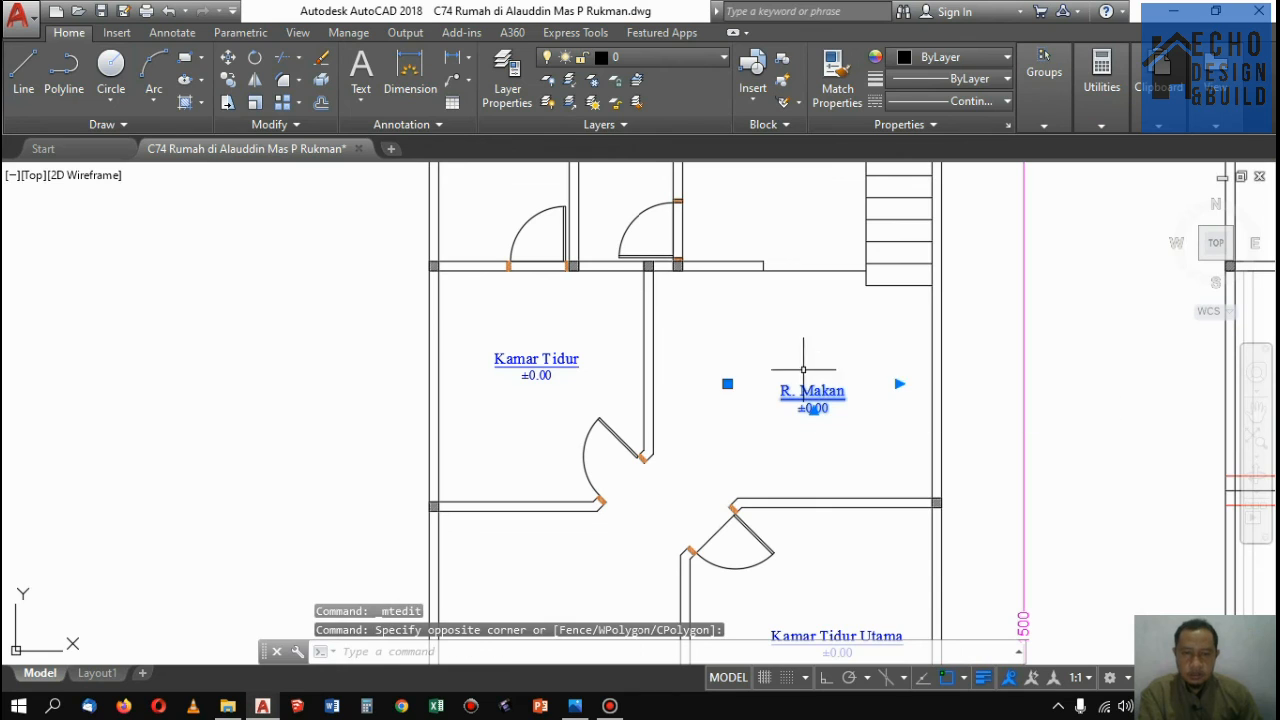
{"action": "type", "text": "co"}
{"action": "key", "text": "Return"}
{"action": "left_click", "coordinate": [829, 351]}
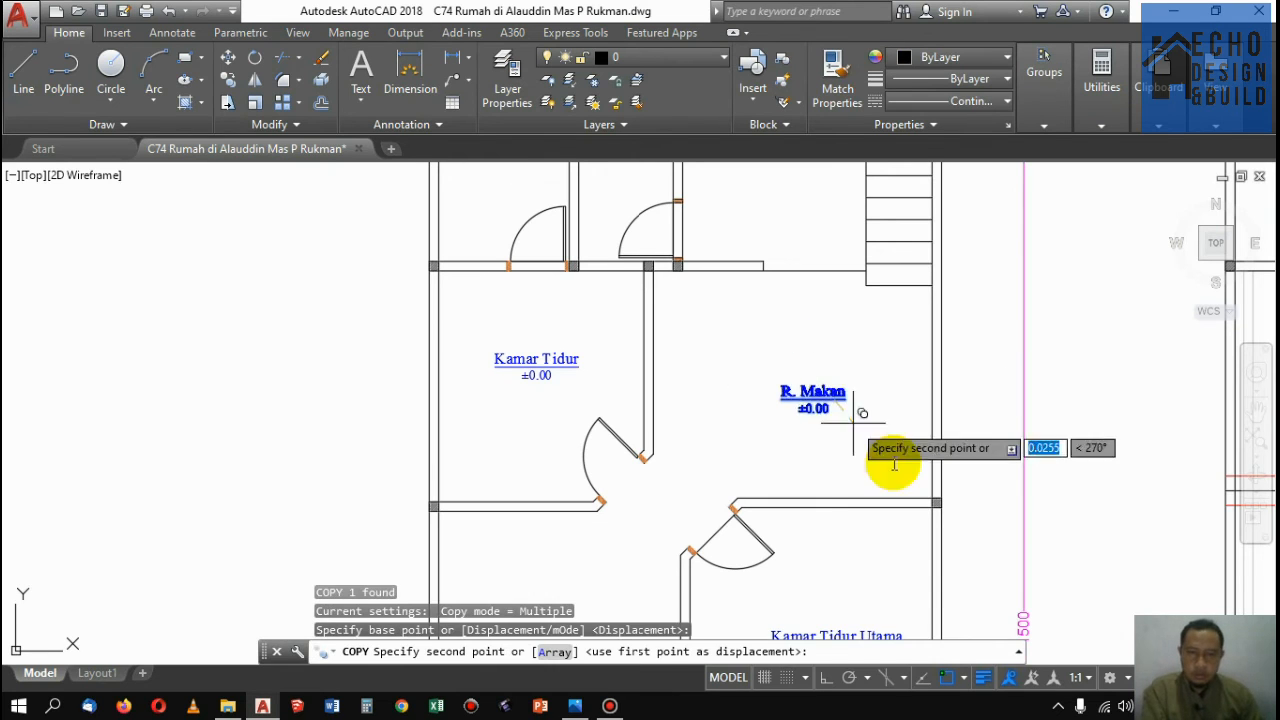
{"action": "scroll", "coordinate": [880, 420], "scroll_direction": "down", "scroll_amount": 3}
{"action": "scroll", "coordinate": [860, 380], "scroll_direction": "up", "scroll_amount": 5}
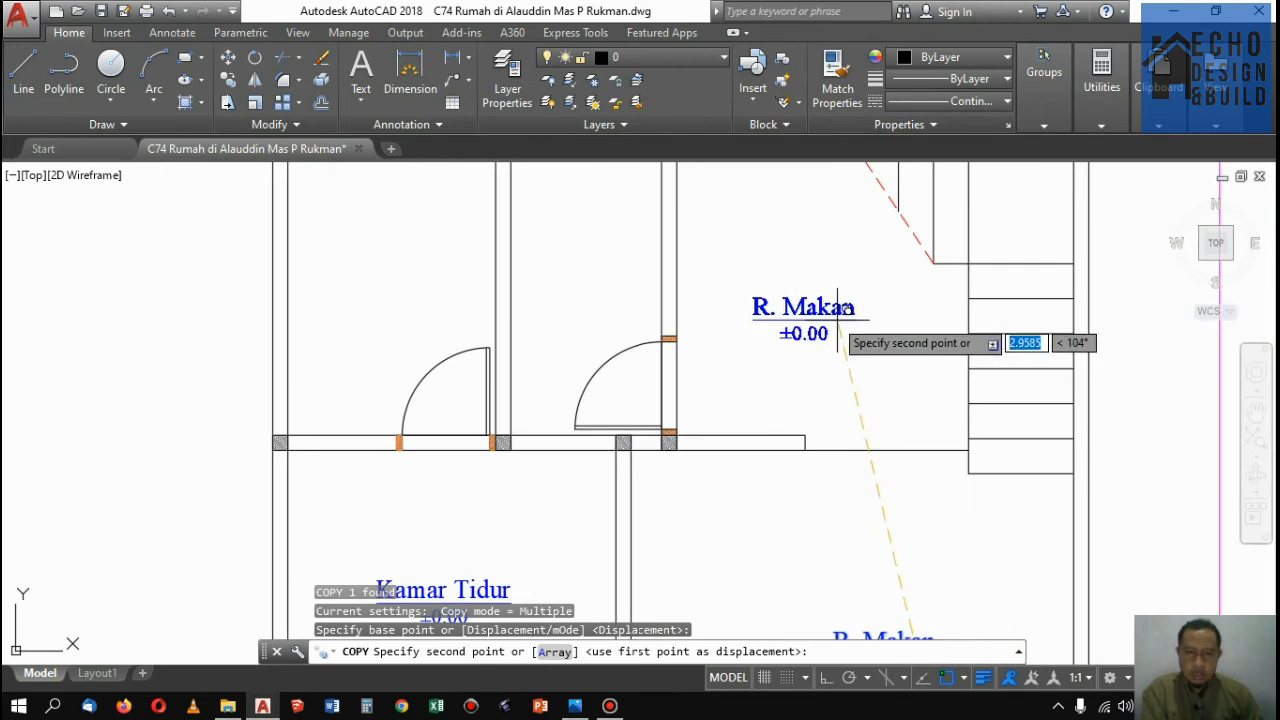
{"action": "left_click", "coordinate": [843, 263]}
{"action": "scroll", "coordinate": [858, 300], "scroll_direction": "down", "scroll_amount": 5}
{"action": "key", "text": "Return"}
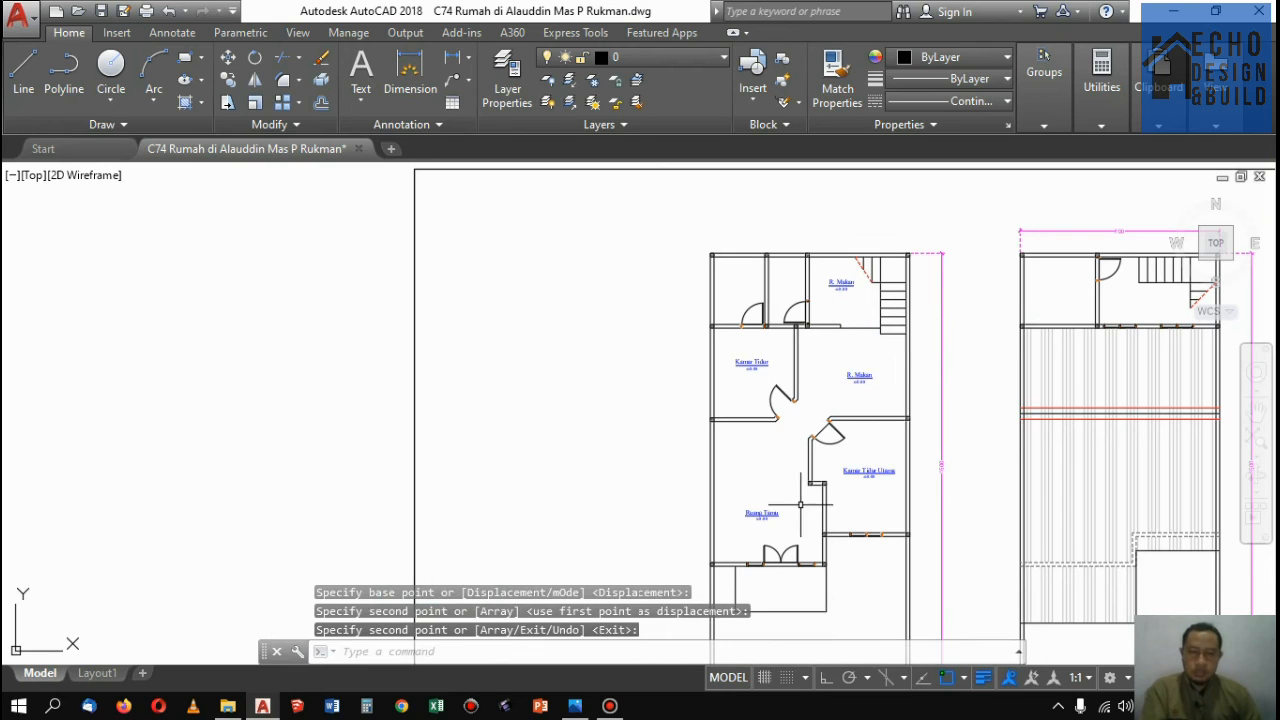
{"action": "scroll", "coordinate": [794, 513], "scroll_direction": "up", "scroll_amount": 5}
{"action": "left_click", "coordinate": [809, 514]}
{"action": "left_click", "coordinate": [740, 525]}
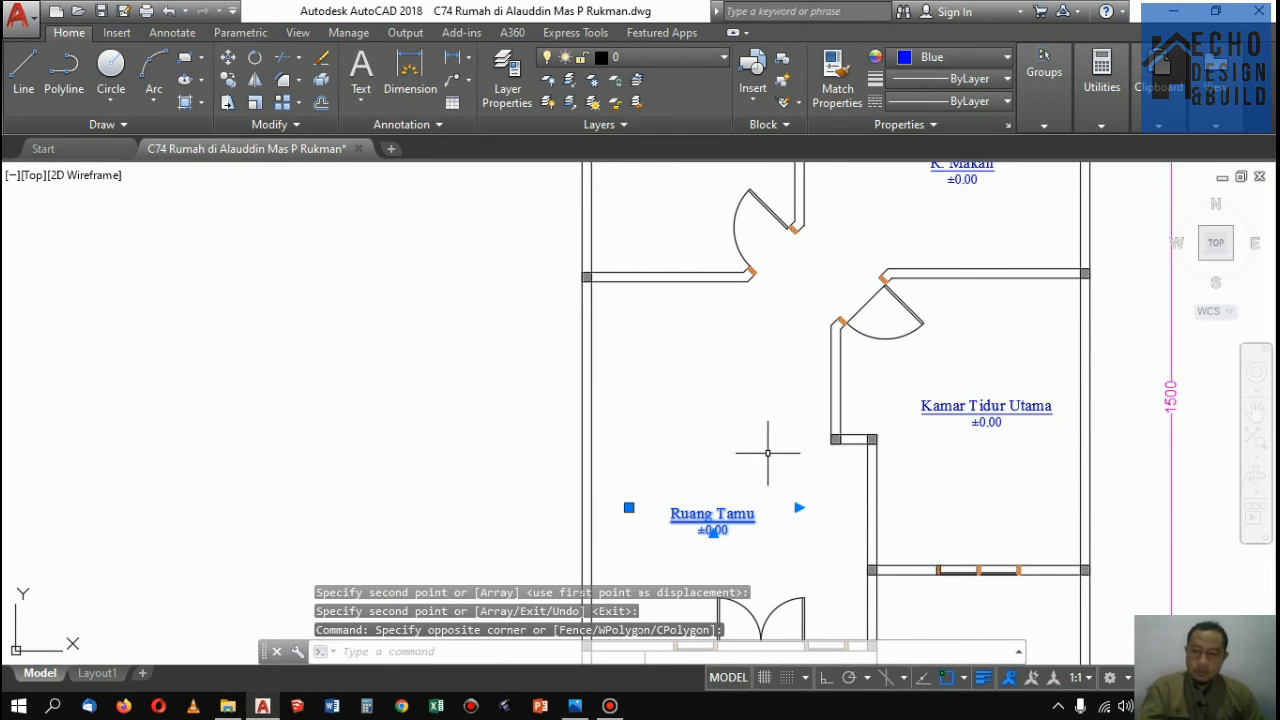
{"action": "scroll", "coordinate": [777, 417], "scroll_direction": "down", "scroll_amount": 3}
{"action": "key", "text": "Escape"}
Retitle the copied label in the rear room beside the staircase as "Dapur"
{"action": "scroll", "coordinate": [808, 357], "scroll_direction": "up", "scroll_amount": 5}
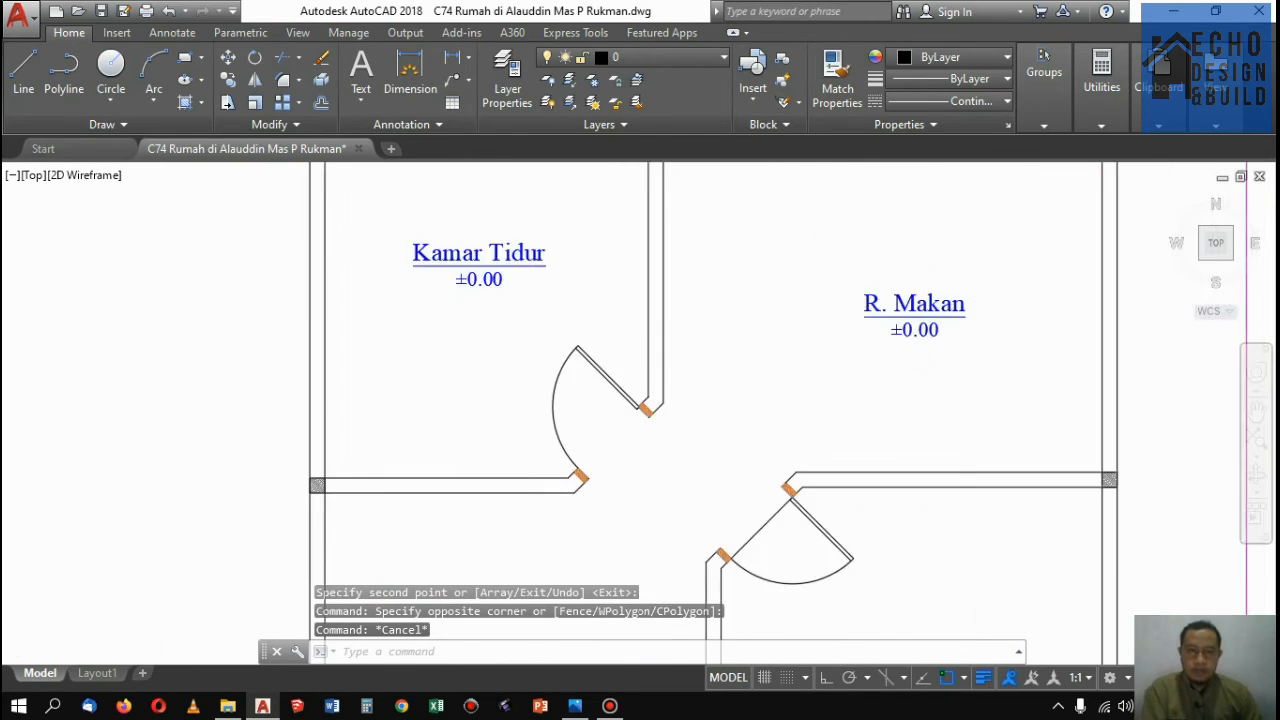
{"action": "scroll", "coordinate": [808, 357], "scroll_direction": "down", "scroll_amount": 1}
{"action": "scroll", "coordinate": [855, 265], "scroll_direction": "up", "scroll_amount": 2}
{"action": "double_click", "coordinate": [870, 276]}
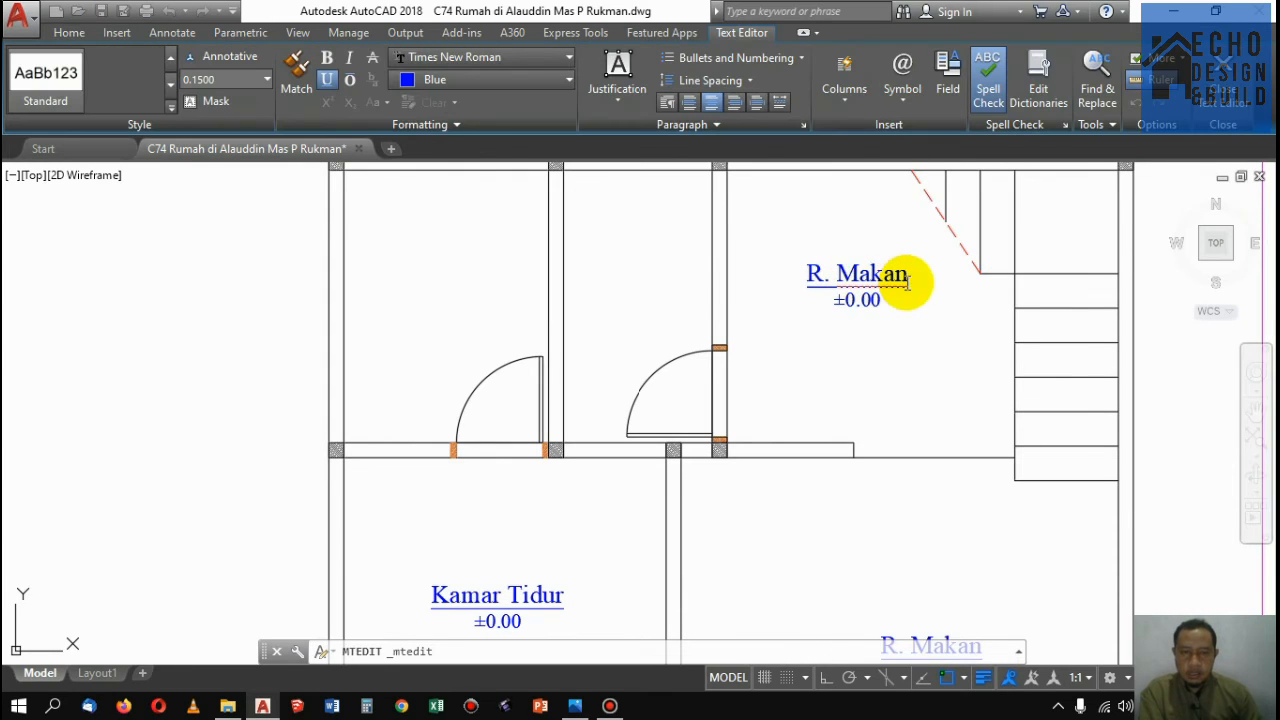
{"action": "left_click_drag", "start_coordinate": [857, 268], "coordinate": [785, 270]}
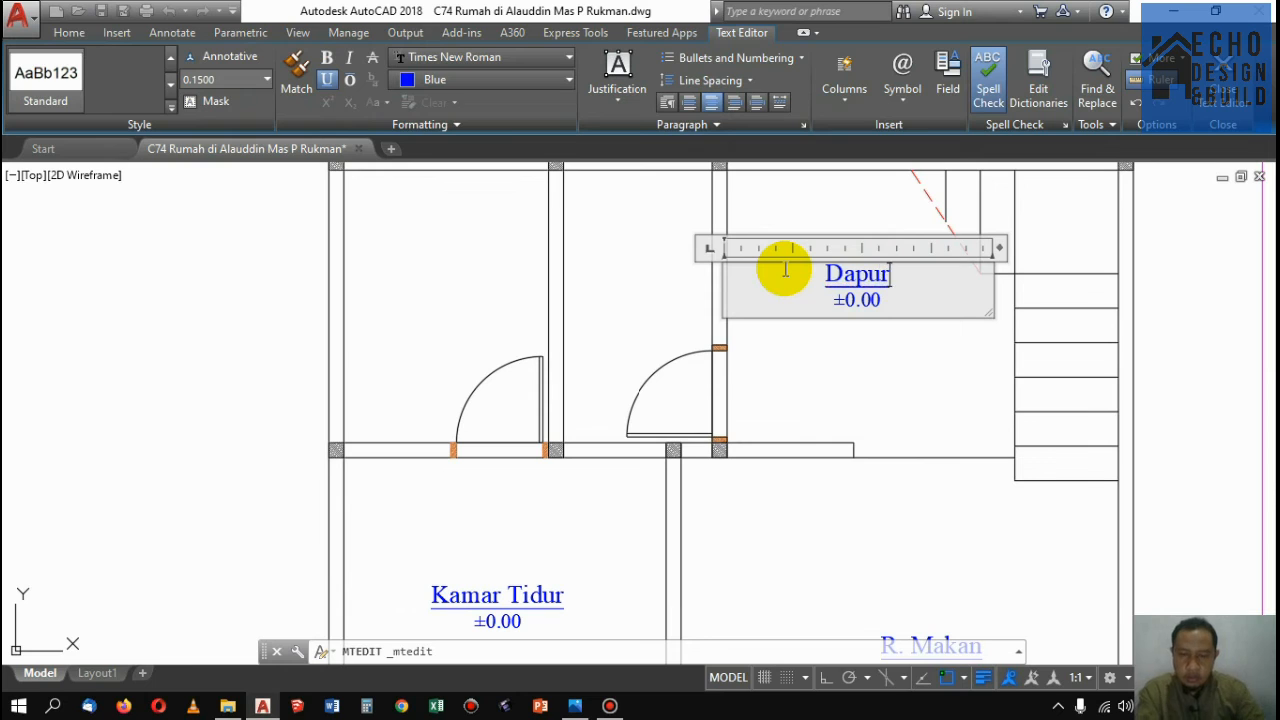
{"action": "left_click", "coordinate": [818, 222]}
Copy the "Dapur" label into the middle rear room adjoining the kitchen
{"action": "scroll", "coordinate": [880, 304], "scroll_direction": "down", "scroll_amount": 5}
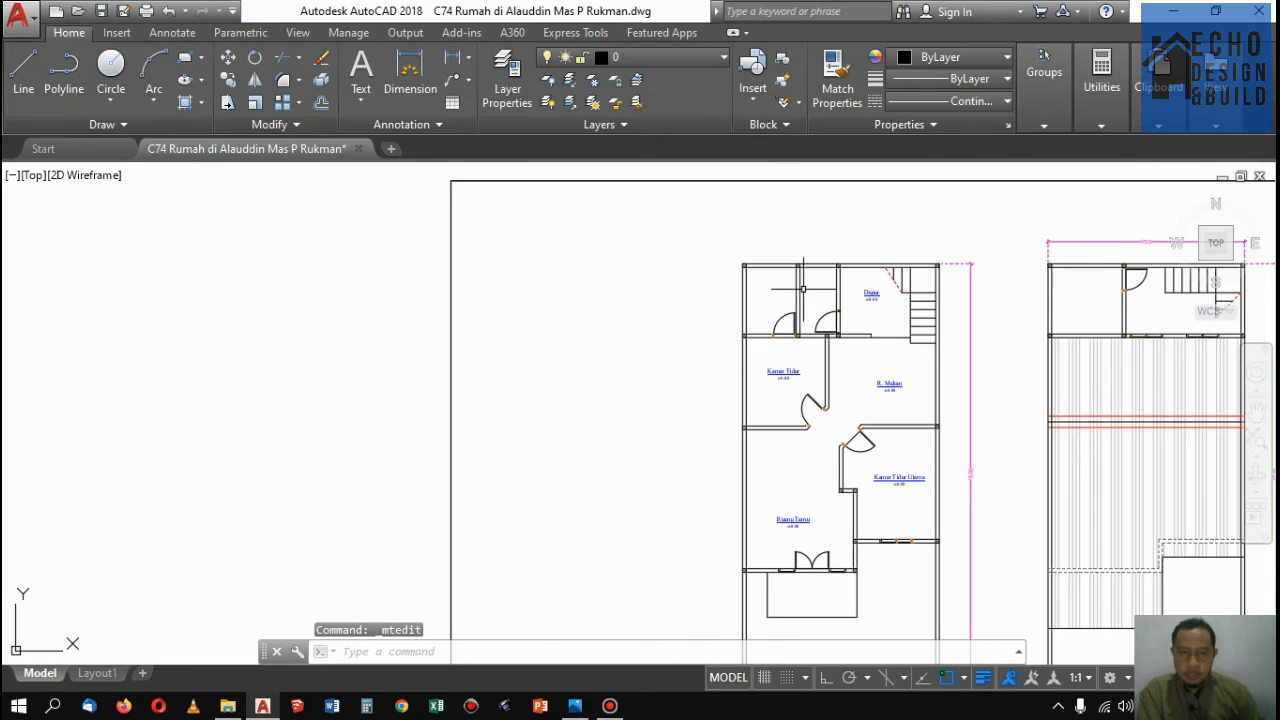
{"action": "scroll", "coordinate": [803, 288], "scroll_direction": "up", "scroll_amount": 5}
{"action": "scroll", "coordinate": [866, 340], "scroll_direction": "down", "scroll_amount": 3}
{"action": "scroll", "coordinate": [976, 325], "scroll_direction": "up", "scroll_amount": 3}
{"action": "left_click", "coordinate": [977, 321]}
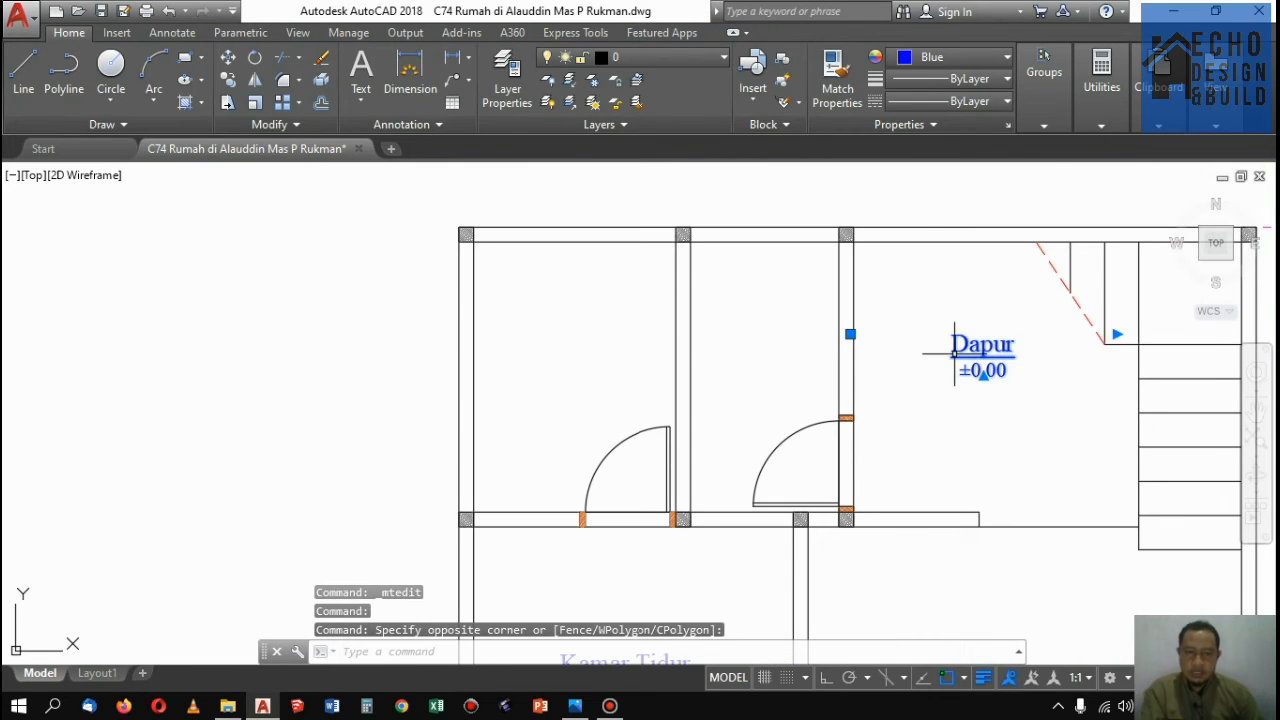
{"action": "type", "text": "co"}
{"action": "key", "text": "Return"}
{"action": "left_click", "coordinate": [998, 356]}
{"action": "scroll", "coordinate": [998, 356], "scroll_direction": "down", "scroll_amount": 5}
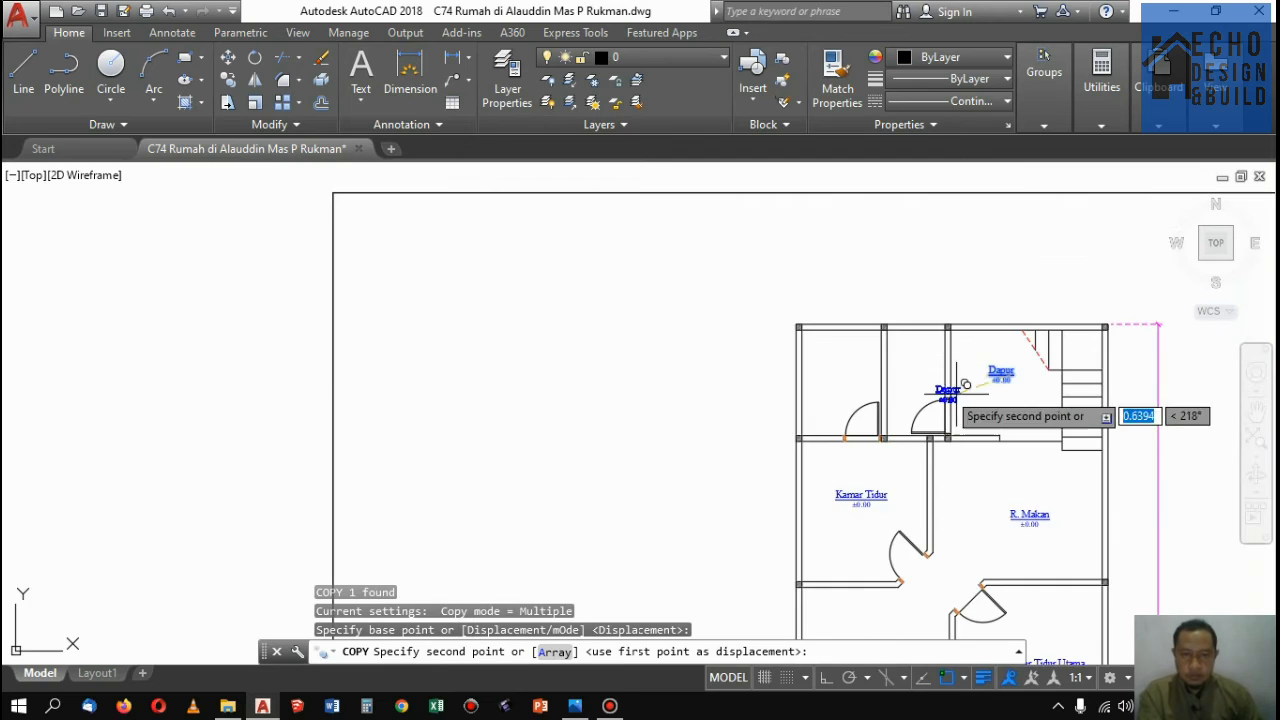
{"action": "scroll", "coordinate": [960, 370], "scroll_direction": "up", "scroll_amount": 6}
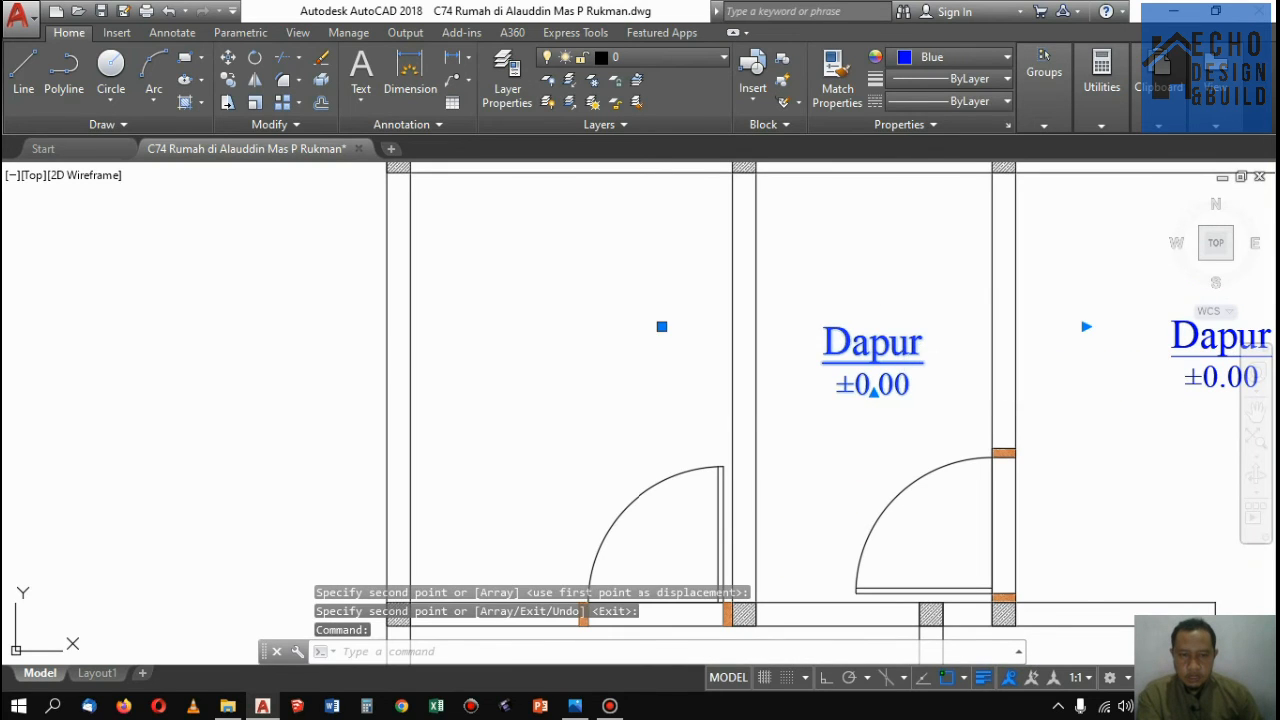
Retitle the copied label in the middle rear room as "WC"
{"action": "double_click", "coordinate": [904, 342]}
{"action": "left_click_drag", "start_coordinate": [920, 343], "coordinate": [838, 342]}
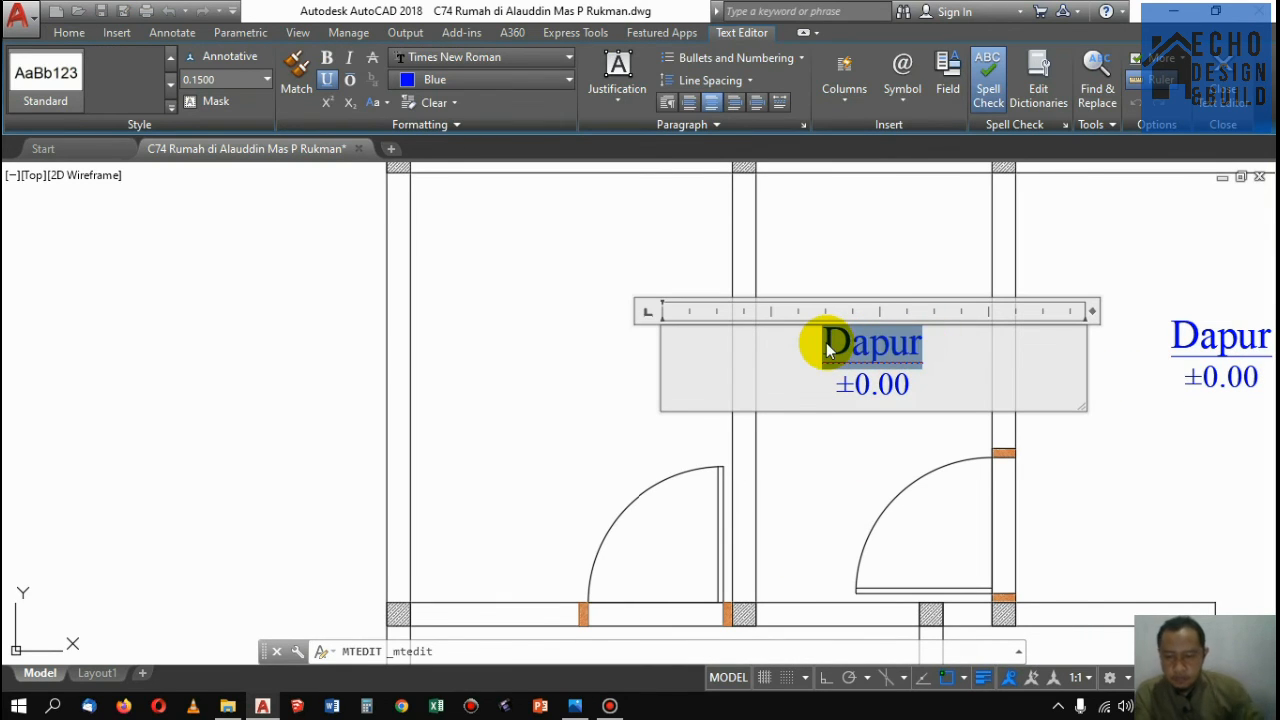
{"action": "type", "text": "WC"}
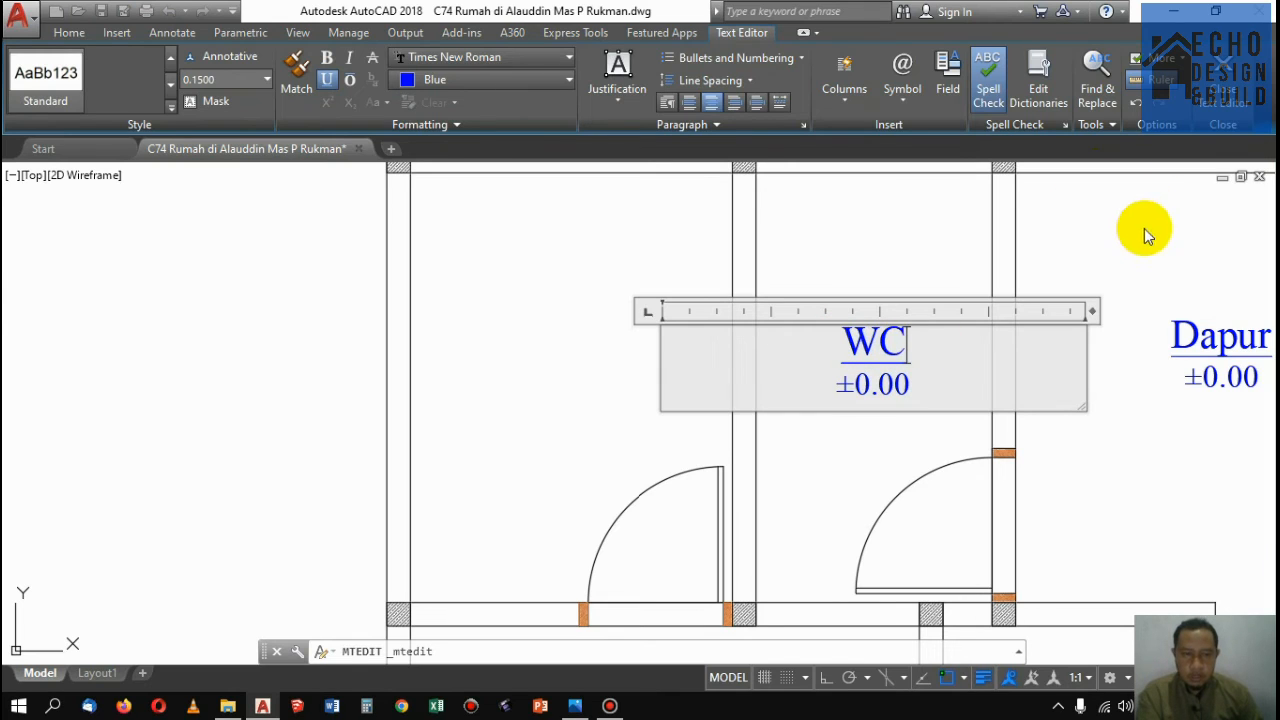
{"action": "left_click", "coordinate": [1144, 228]}
Change the level line under "Dapur" to +0.10
{"action": "scroll", "coordinate": [909, 294], "scroll_direction": "down", "scroll_amount": 2}
{"action": "scroll", "coordinate": [1045, 305], "scroll_direction": "up", "scroll_amount": 2}
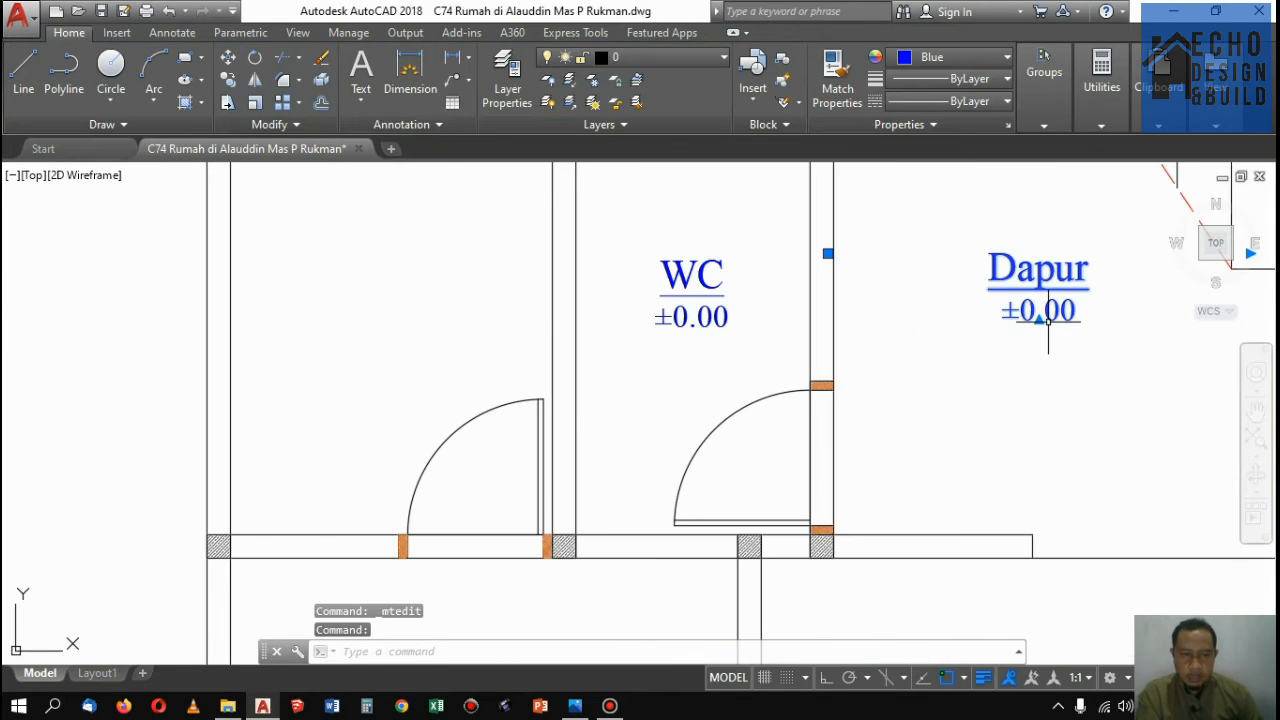
{"action": "double_click", "coordinate": [1048, 318]}
{"action": "left_click_drag", "start_coordinate": [1076, 310], "coordinate": [1003, 310]}
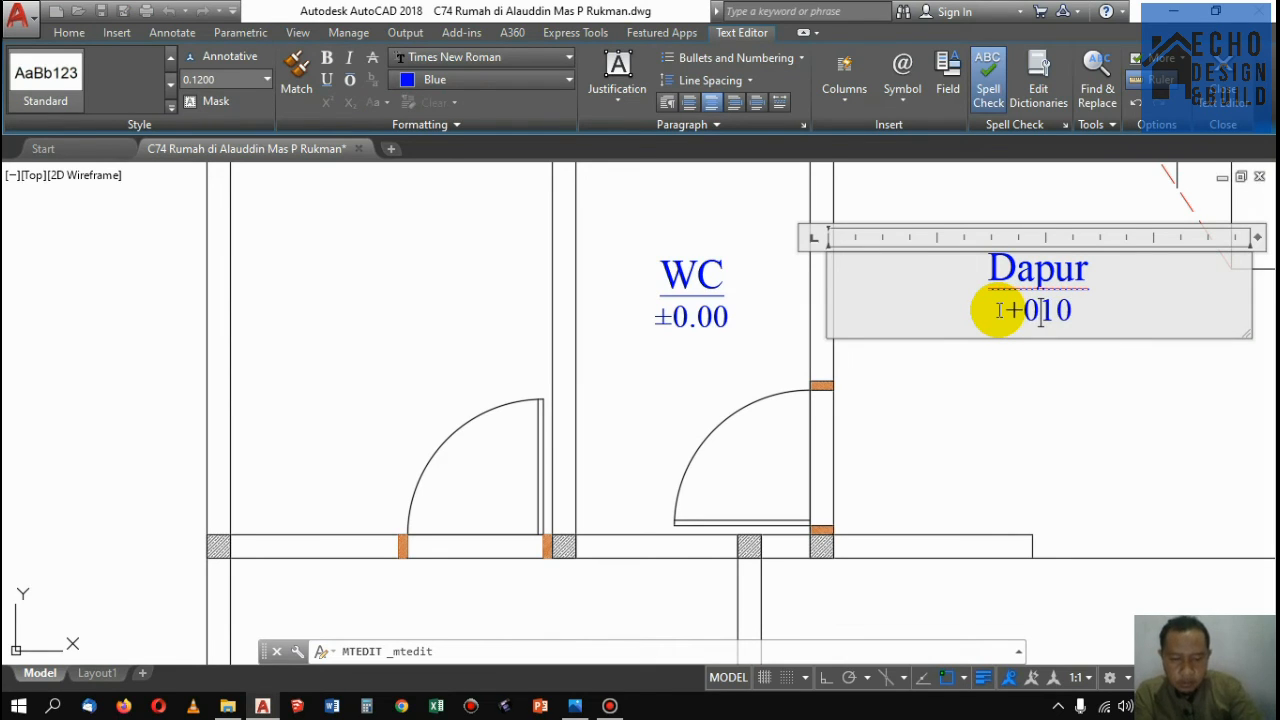
{"action": "left_click", "coordinate": [1060, 450]}
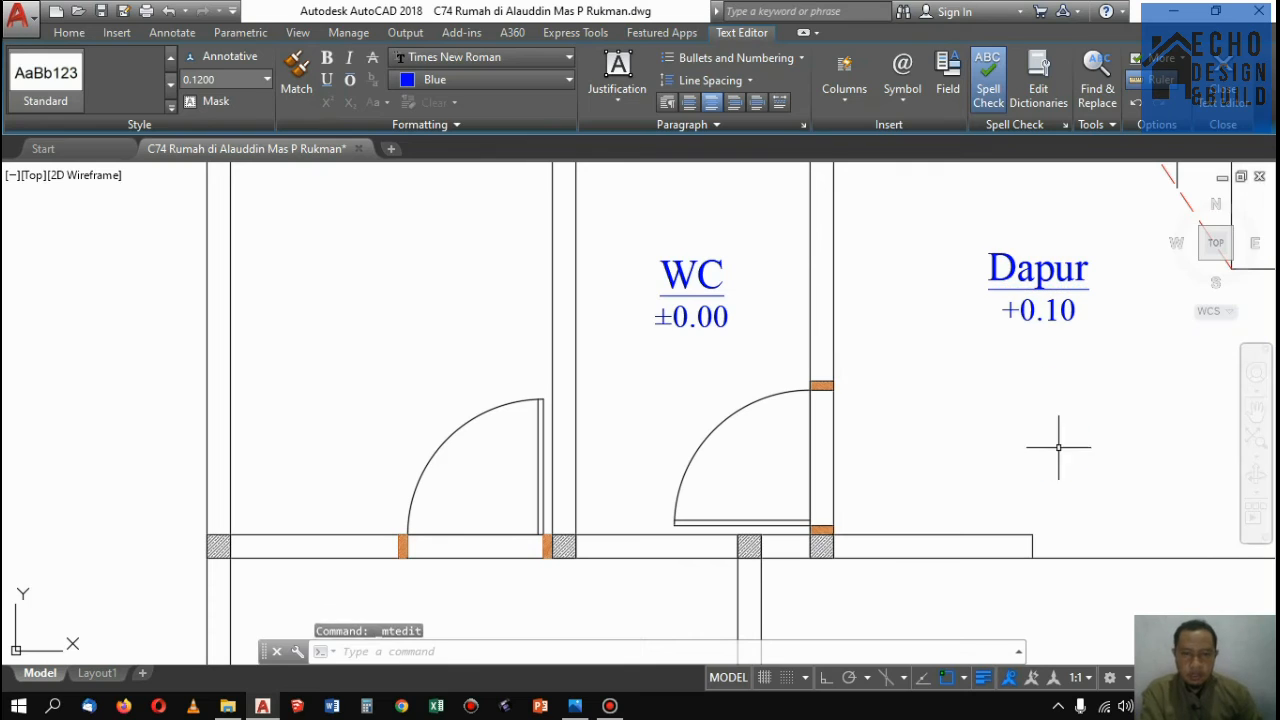
Extend the "WC" label's title to read "K. Mandi/WC"
{"action": "left_click", "coordinate": [720, 277]}
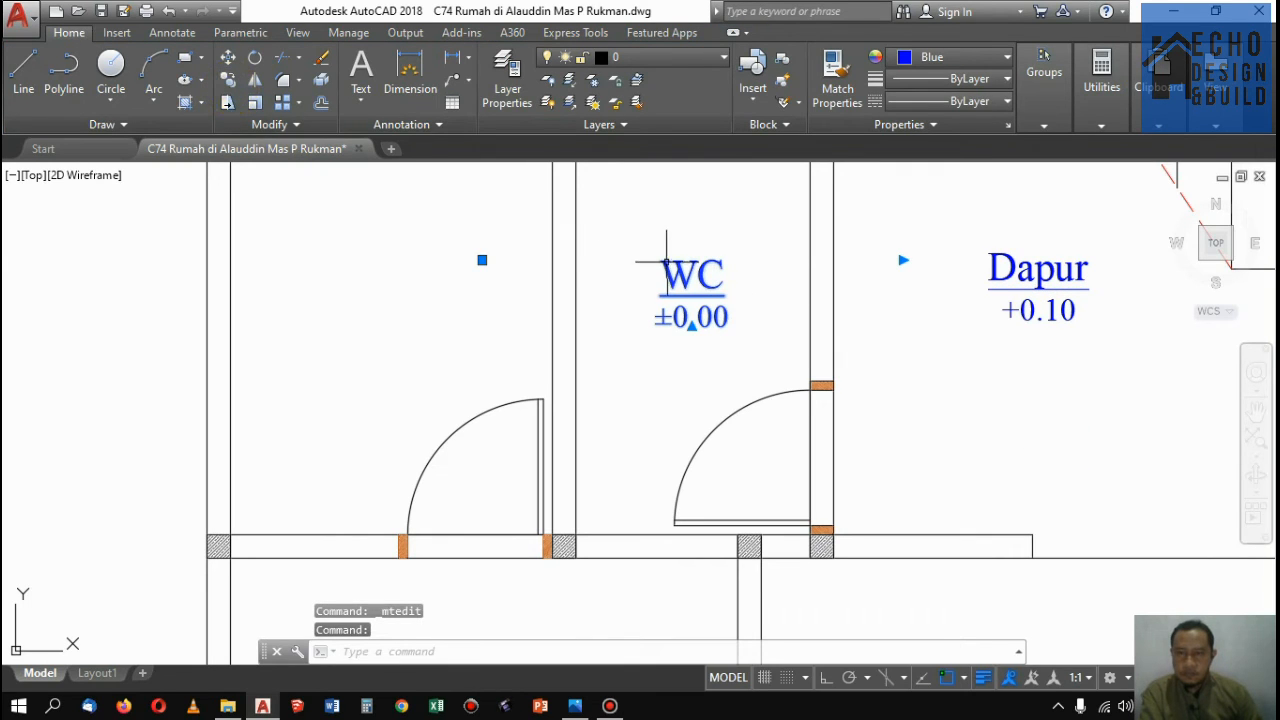
{"action": "double_click", "coordinate": [666, 265]}
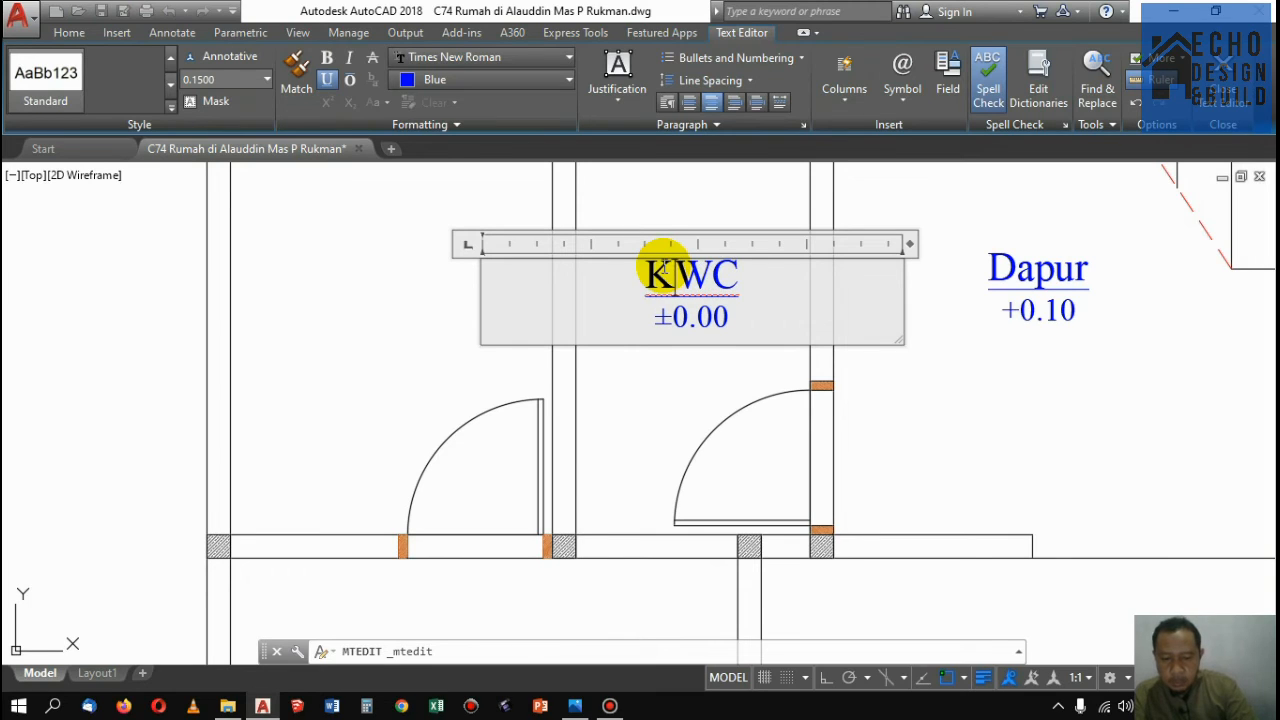
{"action": "type", "text": "K. Ma"}
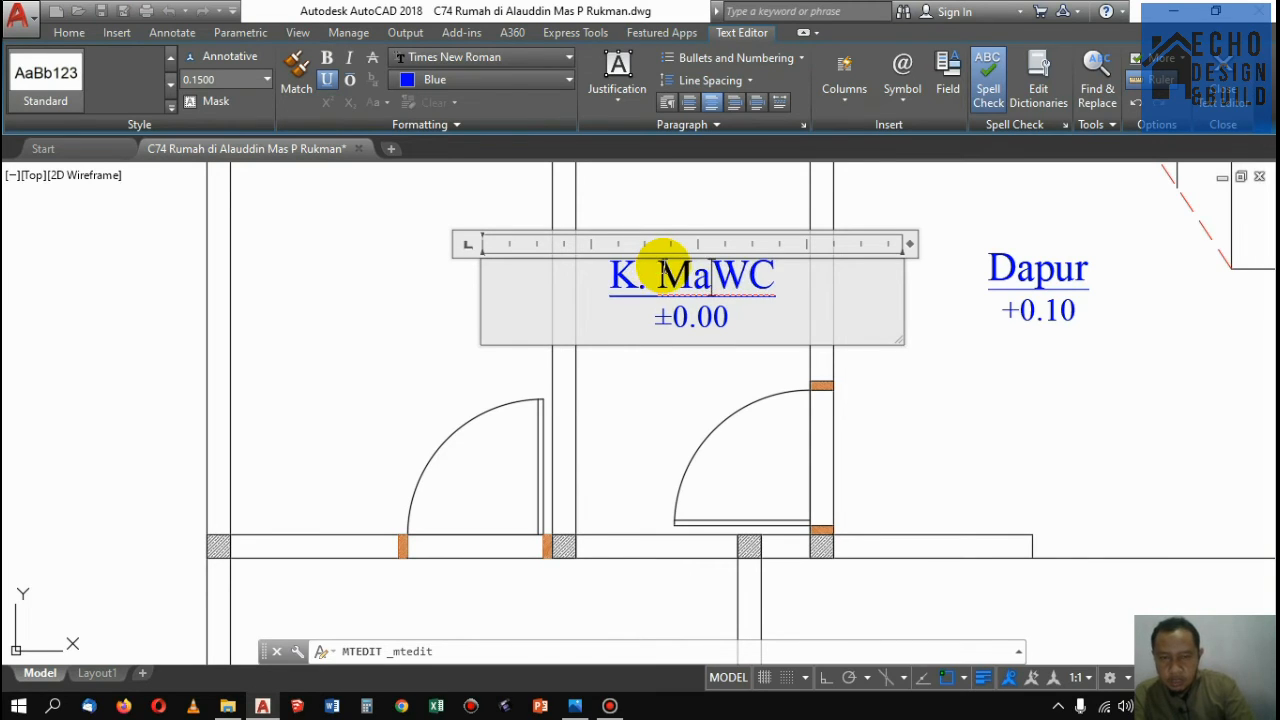
{"action": "type", "text": "ndi/"}
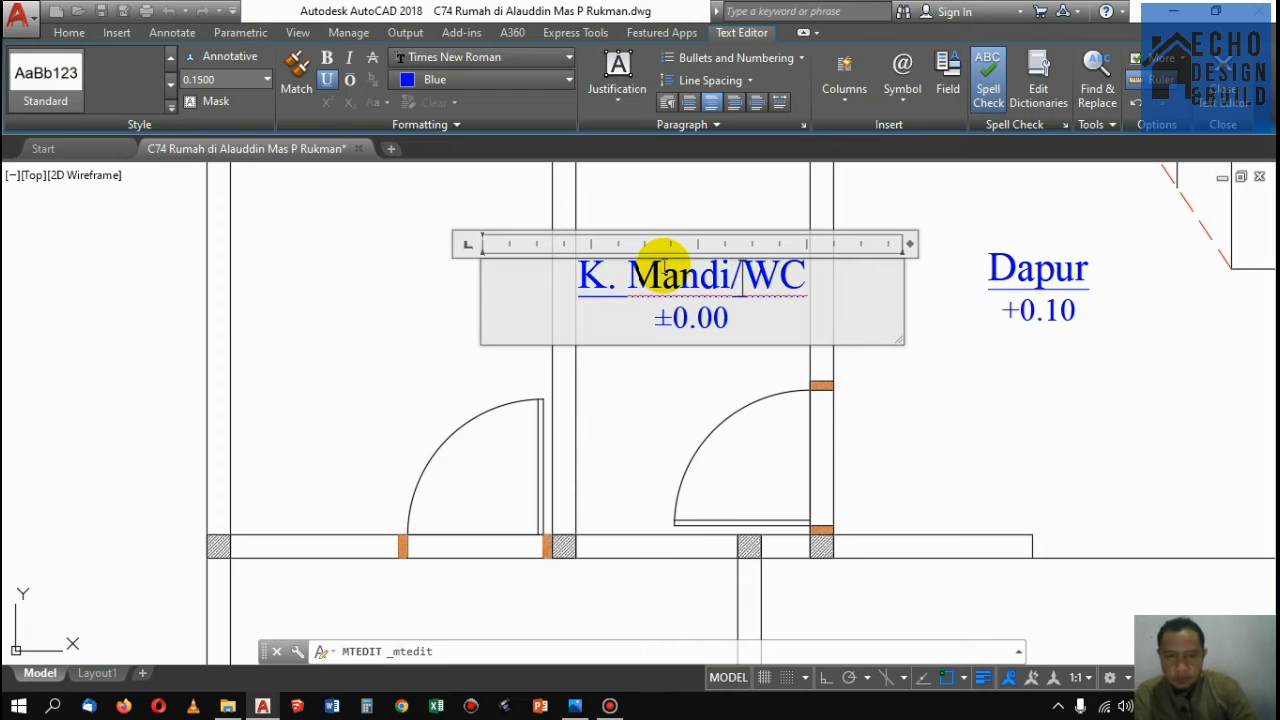
{"action": "left_click", "coordinate": [755, 157]}
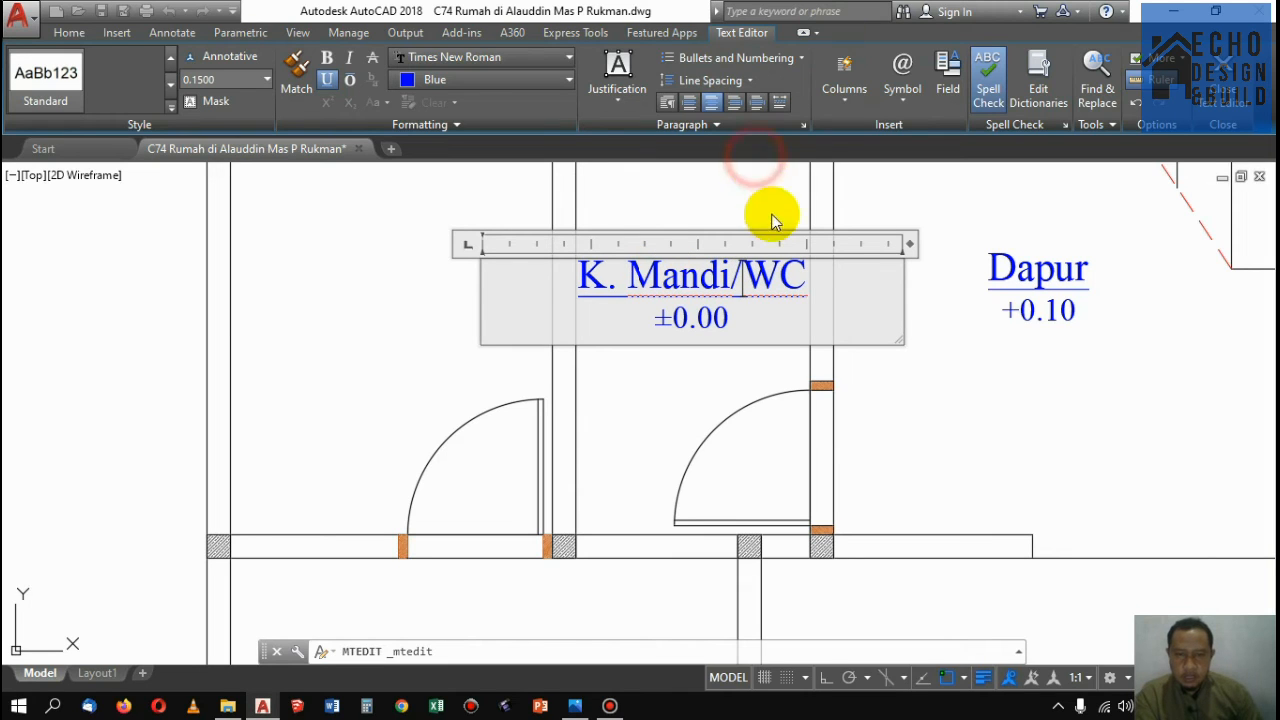
{"action": "left_click", "coordinate": [843, 205]}
{"action": "scroll", "coordinate": [580, 251], "scroll_direction": "down", "scroll_amount": 5}
{"action": "scroll", "coordinate": [666, 308], "scroll_direction": "up", "scroll_amount": 5}
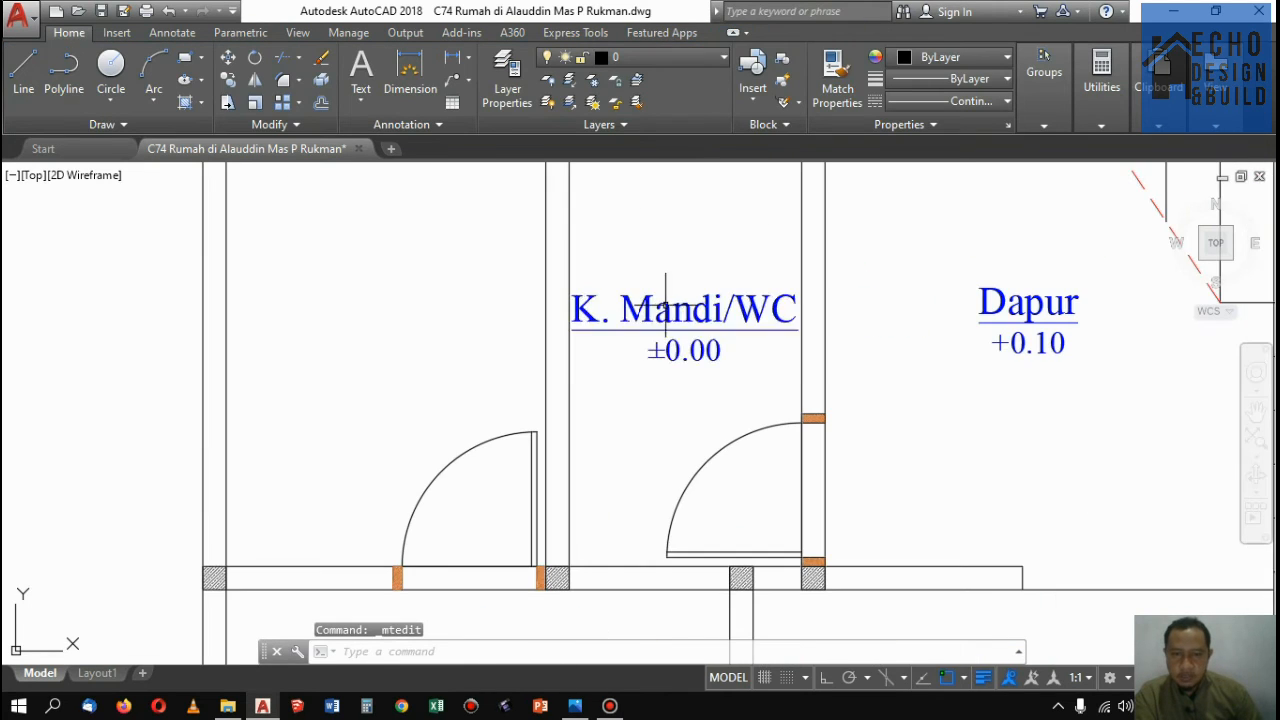
Copy the "K. Mandi/WC" label from the middle rear room into the adjoining corner rear room of the first floor plan
{"action": "left_click", "coordinate": [666, 300]}
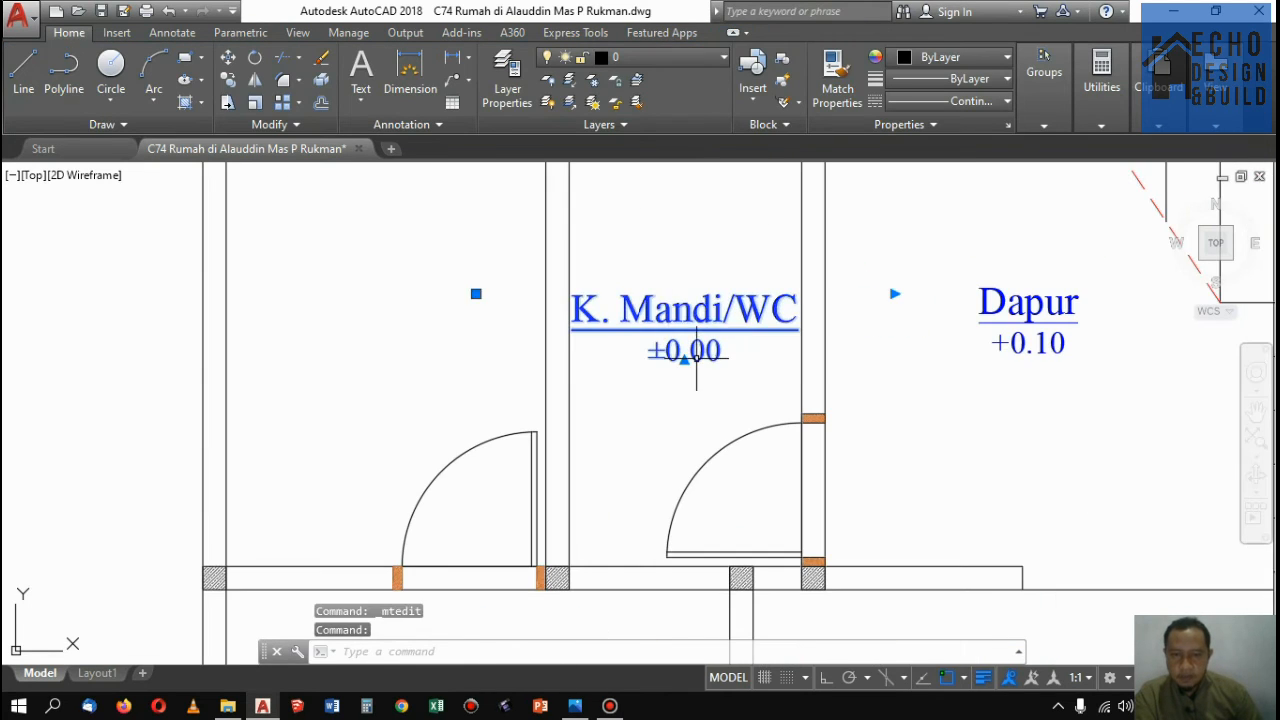
{"action": "left_click", "coordinate": [228, 80]}
{"action": "left_click", "coordinate": [652, 249]}
{"action": "scroll", "coordinate": [700, 260], "scroll_direction": "down", "scroll_amount": 3}
{"action": "scroll", "coordinate": [600, 300], "scroll_direction": "up", "scroll_amount": 2}
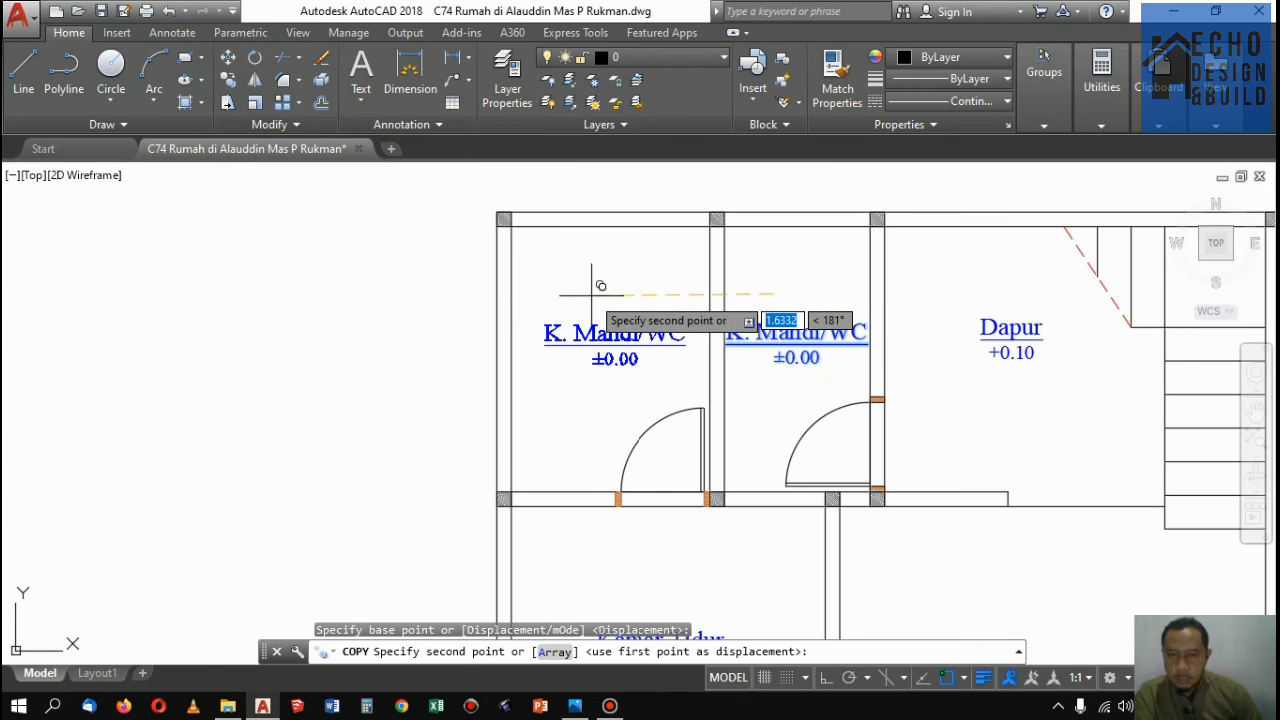
{"action": "left_click", "coordinate": [591, 295]}
{"action": "key", "text": "Return"}
{"action": "scroll", "coordinate": [774, 289], "scroll_direction": "down", "scroll_amount": 8}
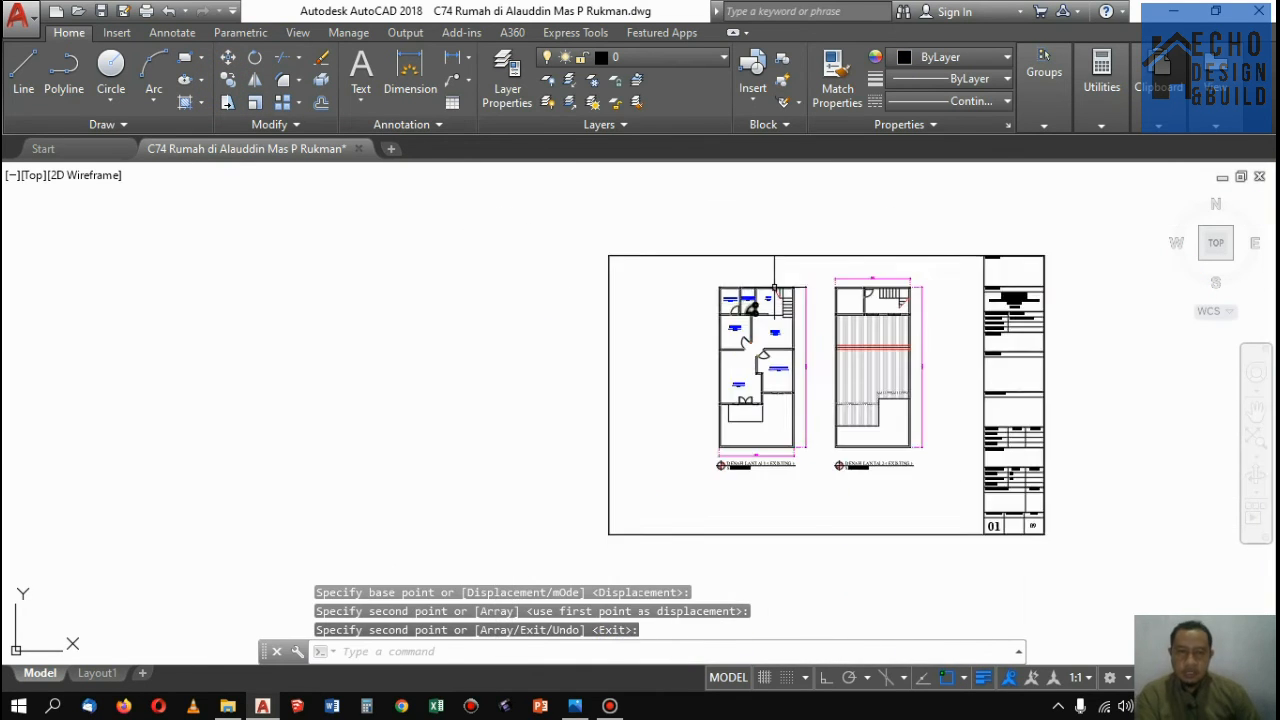
Copy the corner room's "K. Mandi/WC" label into the rear staircase room of the second floor plan
{"action": "scroll", "coordinate": [774, 289], "scroll_direction": "up", "scroll_amount": 5}
{"action": "scroll", "coordinate": [560, 330], "scroll_direction": "down", "scroll_amount": 2}
{"action": "scroll", "coordinate": [400, 322], "scroll_direction": "up", "scroll_amount": 3}
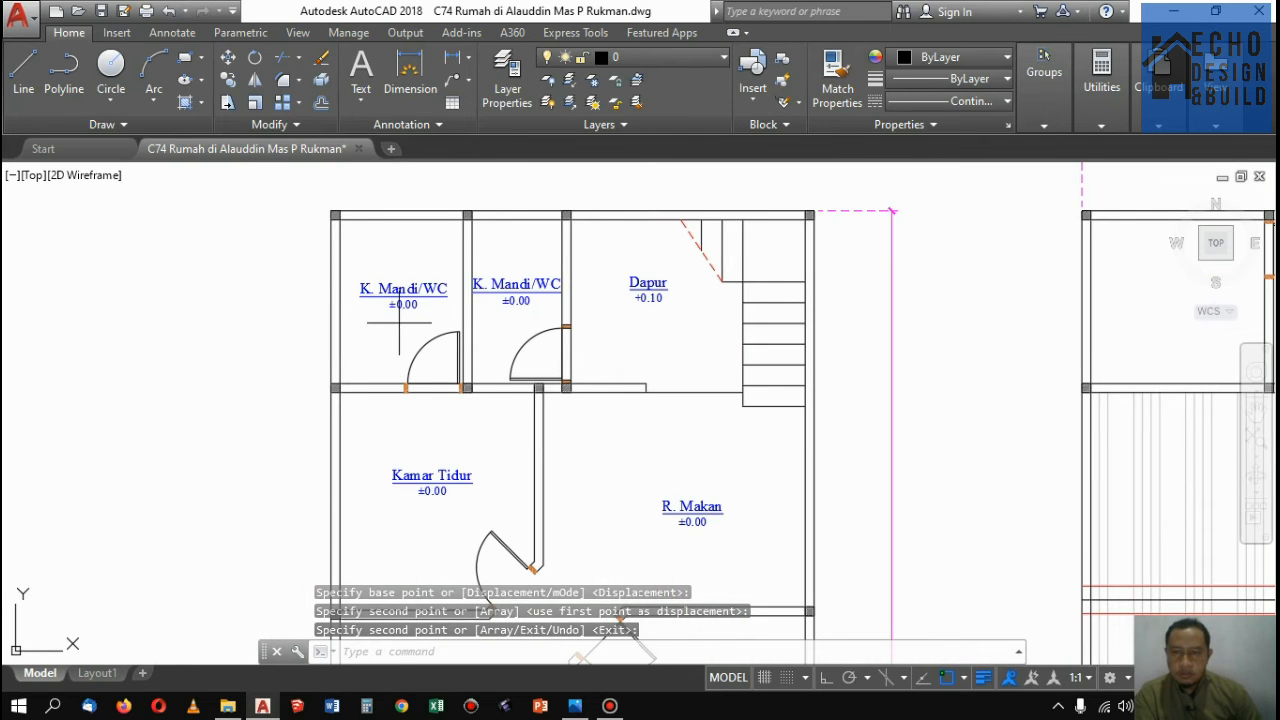
{"action": "left_click", "coordinate": [403, 290]}
{"action": "left_click", "coordinate": [228, 80]}
{"action": "left_click", "coordinate": [415, 277]}
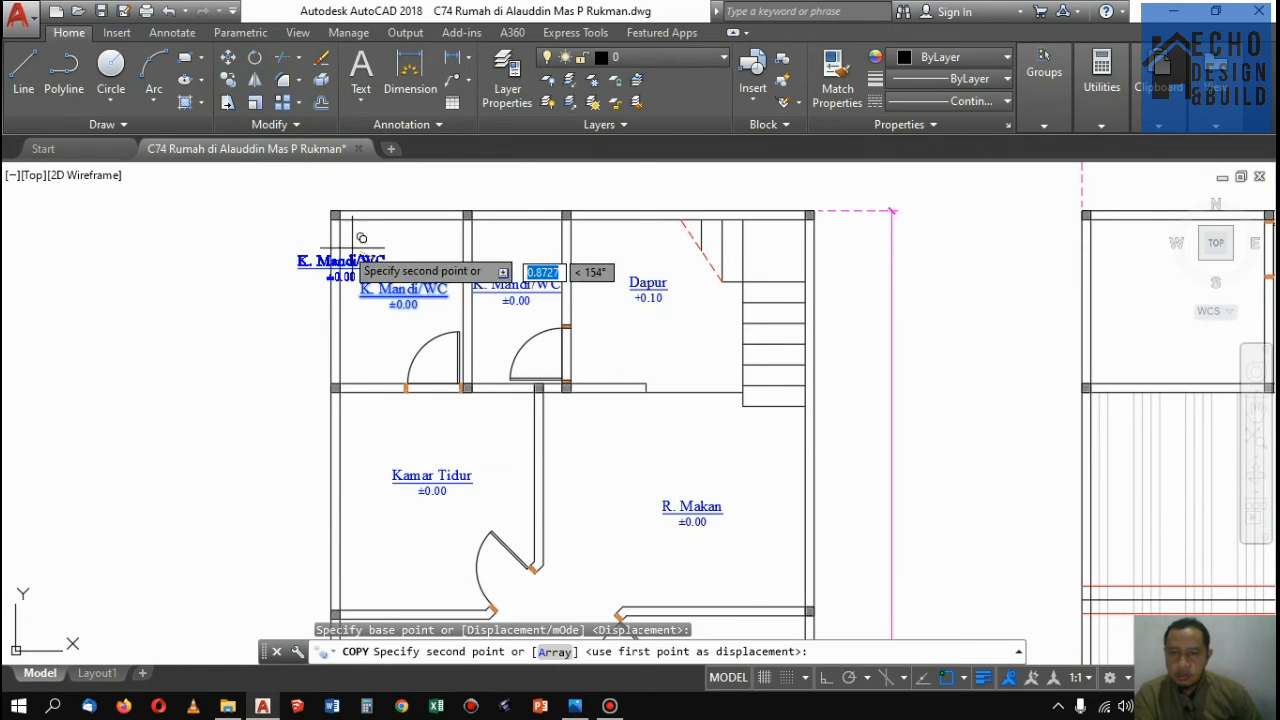
{"action": "scroll", "coordinate": [343, 245], "scroll_direction": "down", "scroll_amount": 6}
{"action": "scroll", "coordinate": [592, 258], "scroll_direction": "up", "scroll_amount": 8}
{"action": "left_click", "coordinate": [624, 259]}
{"action": "key", "text": "Return"}
{"action": "scroll", "coordinate": [758, 237], "scroll_direction": "down", "scroll_amount": 4}
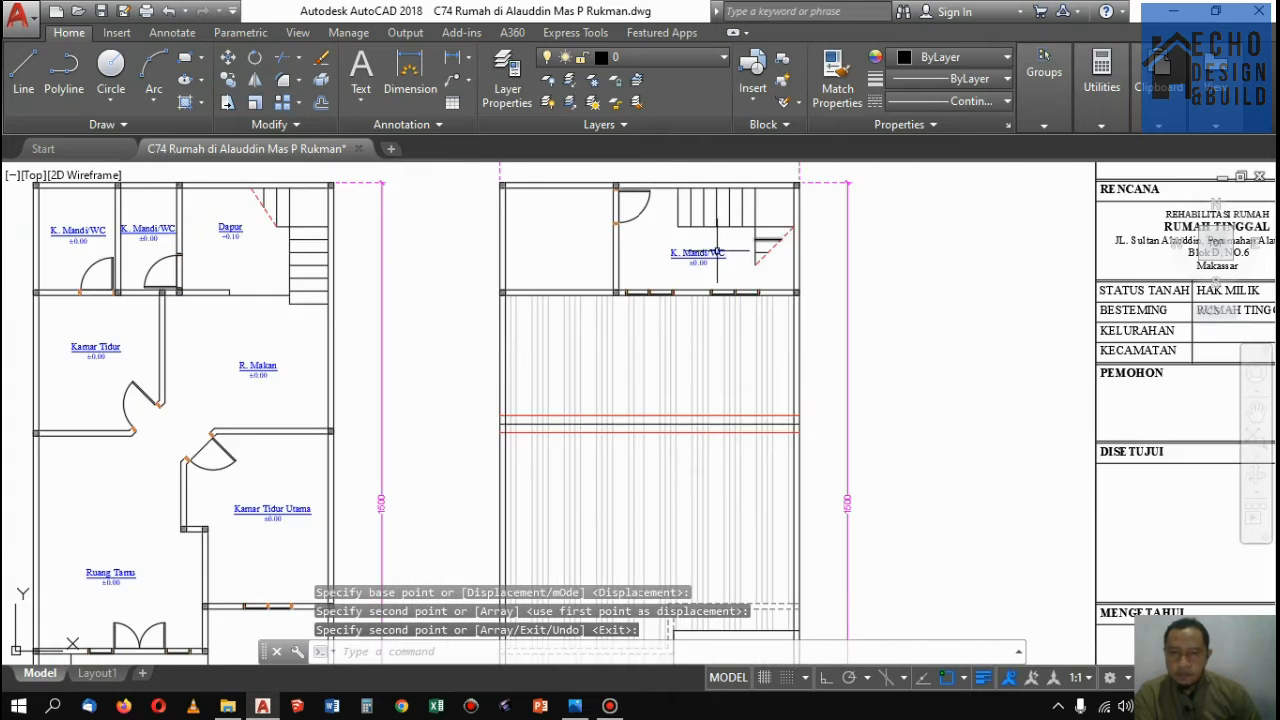
Retitle the copied label in the second floor staircase room as "Lantai 2" and set its level line to +3.5
{"action": "scroll", "coordinate": [716, 252], "scroll_direction": "up", "scroll_amount": 3}
{"action": "double_click", "coordinate": [714, 257]}
{"action": "left_click_drag", "start_coordinate": [777, 257], "coordinate": [628, 256]}
{"action": "type", "text": "Lantai 2"}
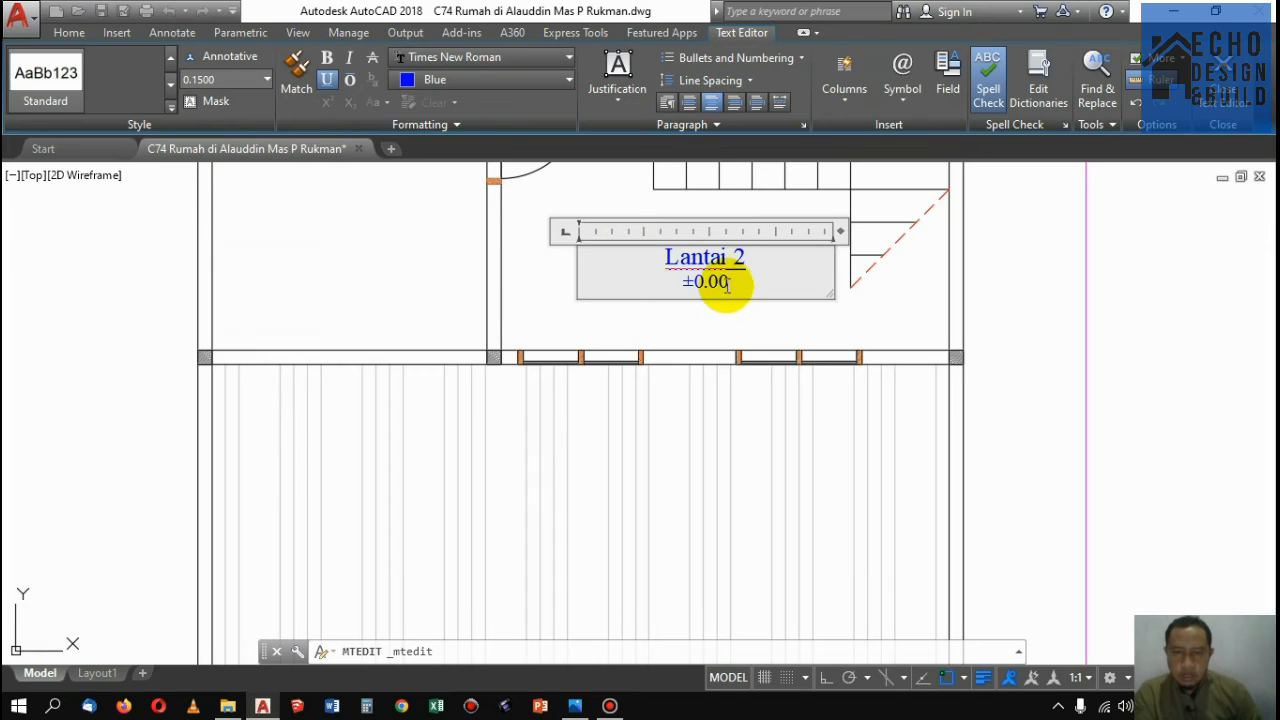
{"action": "left_click_drag", "start_coordinate": [730, 282], "coordinate": [697, 285]}
{"action": "type", "text": "+3.5"}
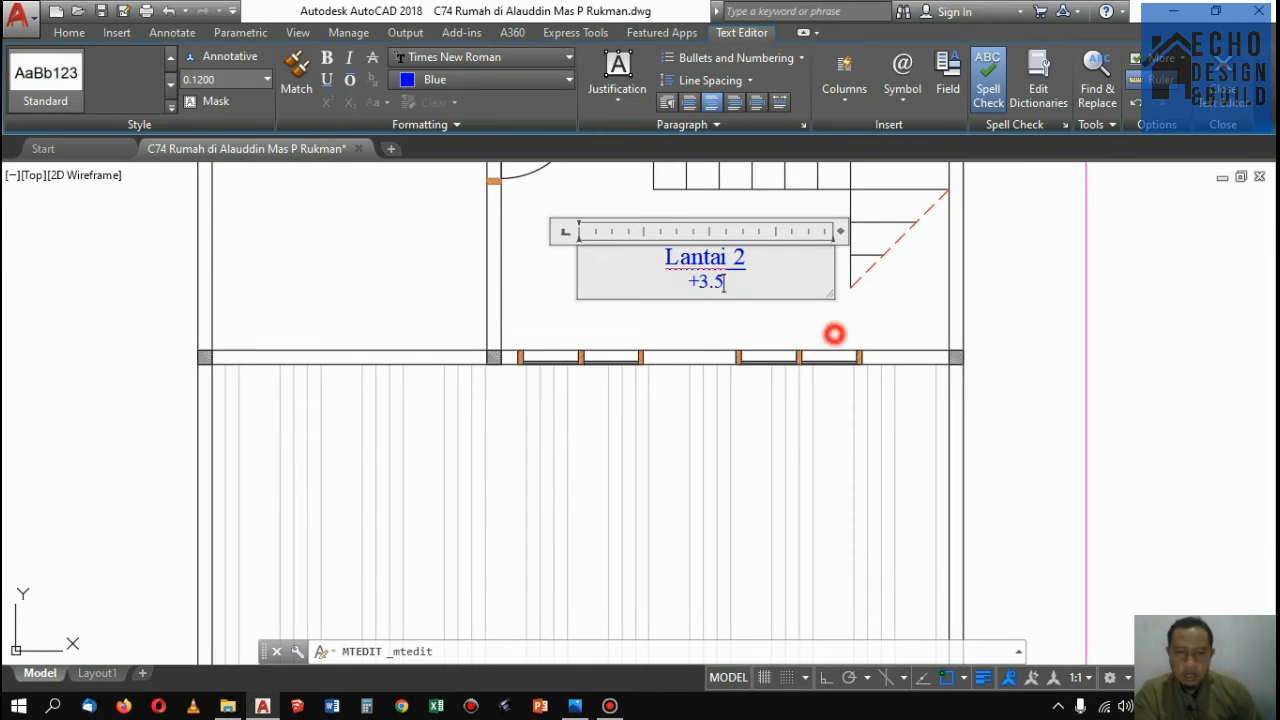
{"action": "left_click", "coordinate": [790, 300]}
Copy the "Lantai 2" label from the staircase room into the neighbouring rear room of the second floor plan
{"action": "left_click", "coordinate": [750, 287]}
{"action": "left_click", "coordinate": [680, 225]}
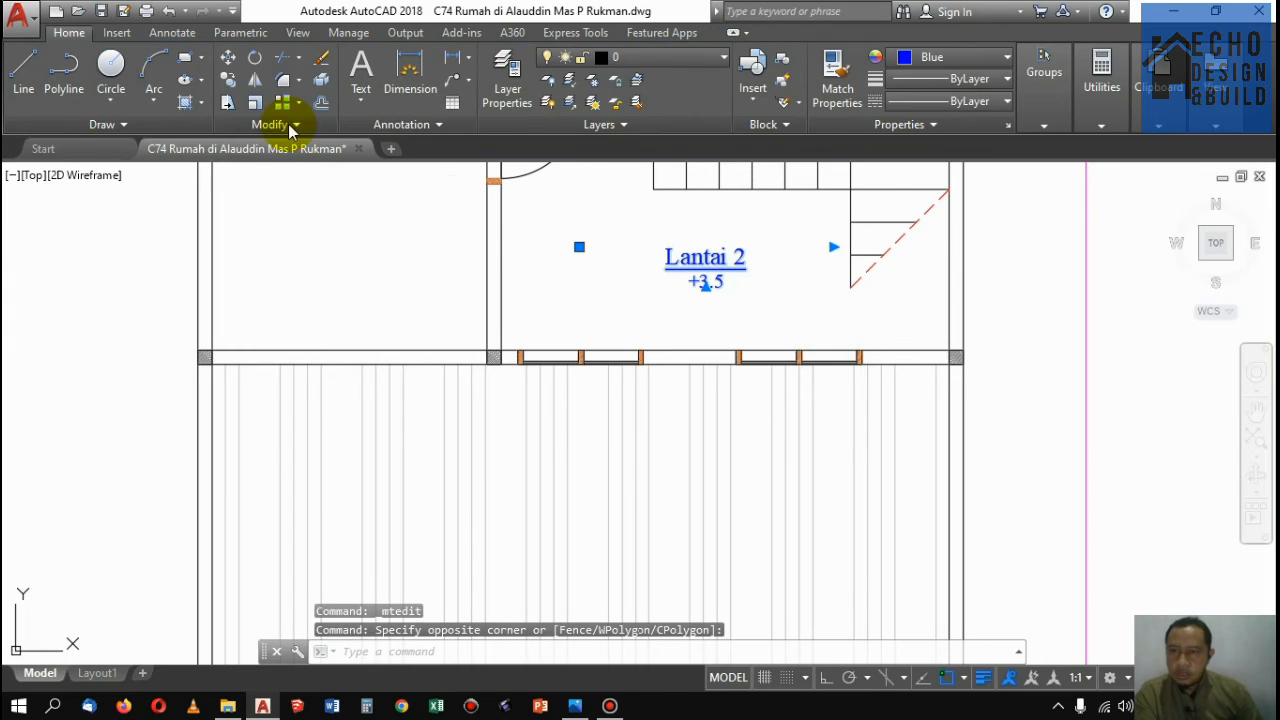
{"action": "left_click", "coordinate": [228, 80]}
{"action": "left_click", "coordinate": [712, 250]}
{"action": "scroll", "coordinate": [671, 257], "scroll_direction": "down", "scroll_amount": 5}
{"action": "scroll", "coordinate": [671, 257], "scroll_direction": "up", "scroll_amount": 5}
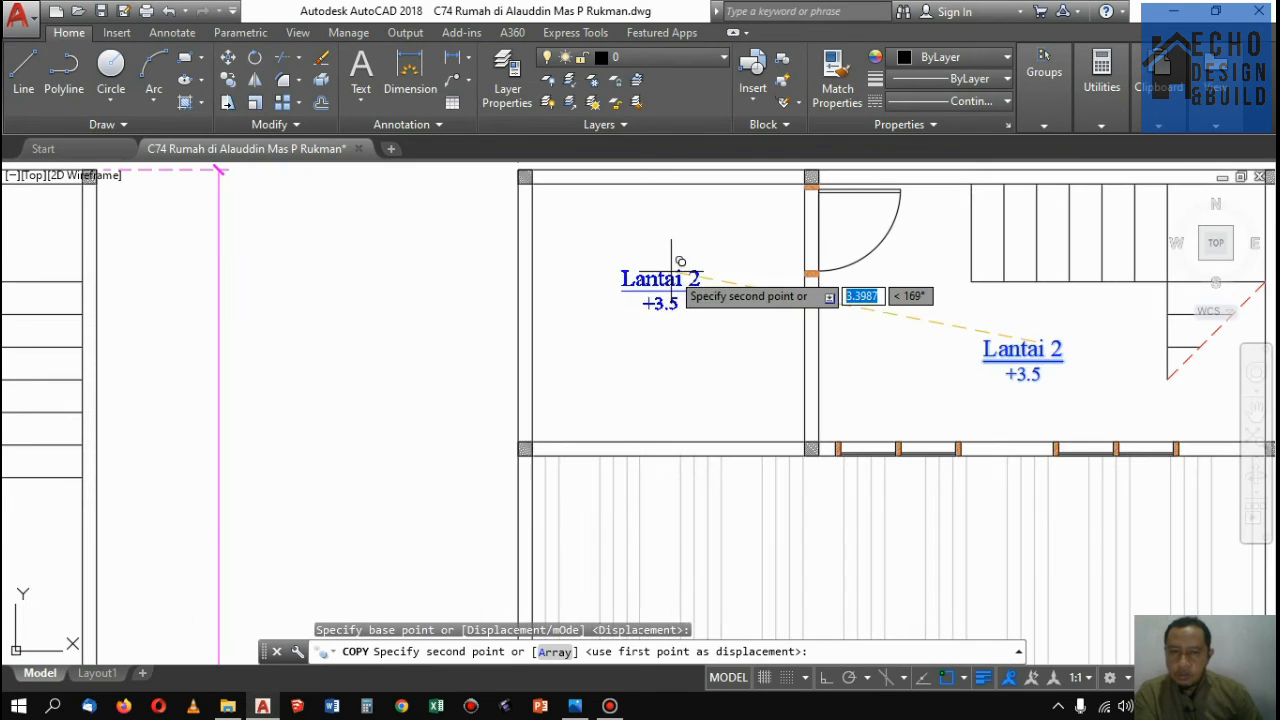
{"action": "left_click", "coordinate": [1030, 325]}
{"action": "key", "text": "Return"}
Set the "Lantai 2" level lines to +3.50 in the staircase room and +3.45 in the neighbouring rear room
{"action": "double_click", "coordinate": [1033, 380]}
{"action": "scroll", "coordinate": [1035, 377], "scroll_direction": "up", "scroll_amount": 2}
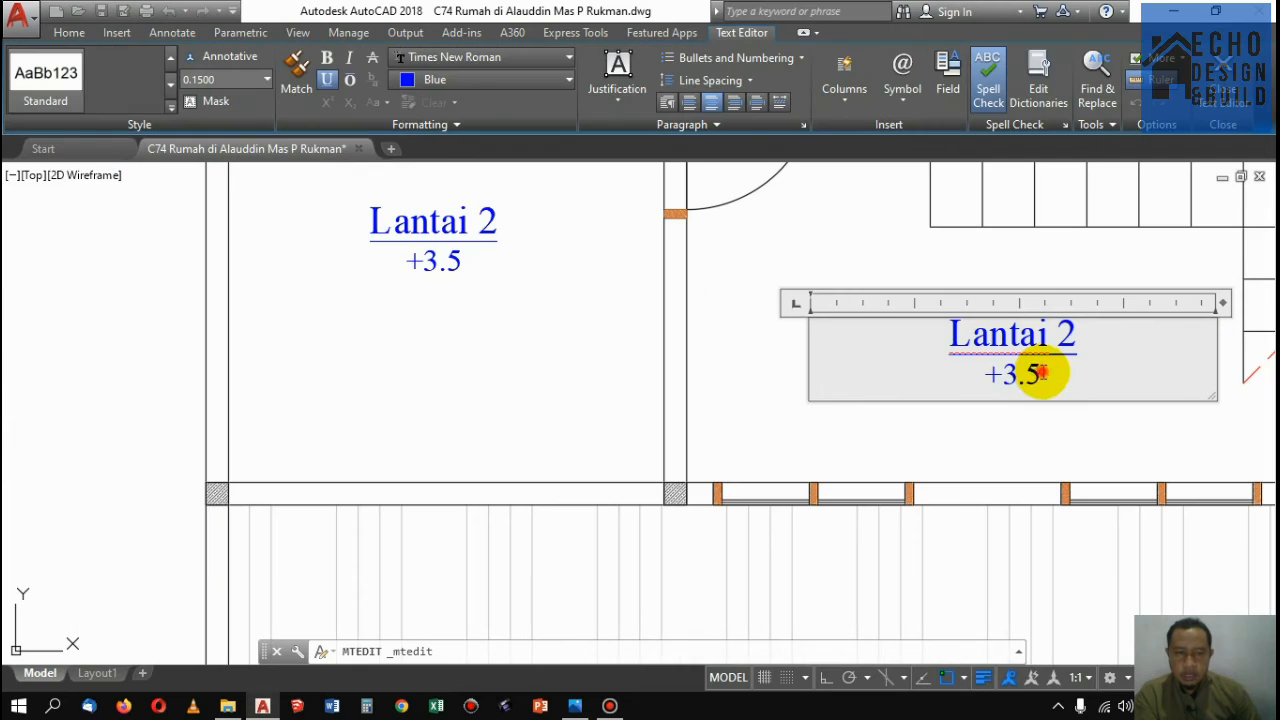
{"action": "type", "text": "0"}
{"action": "left_click", "coordinate": [759, 264]}
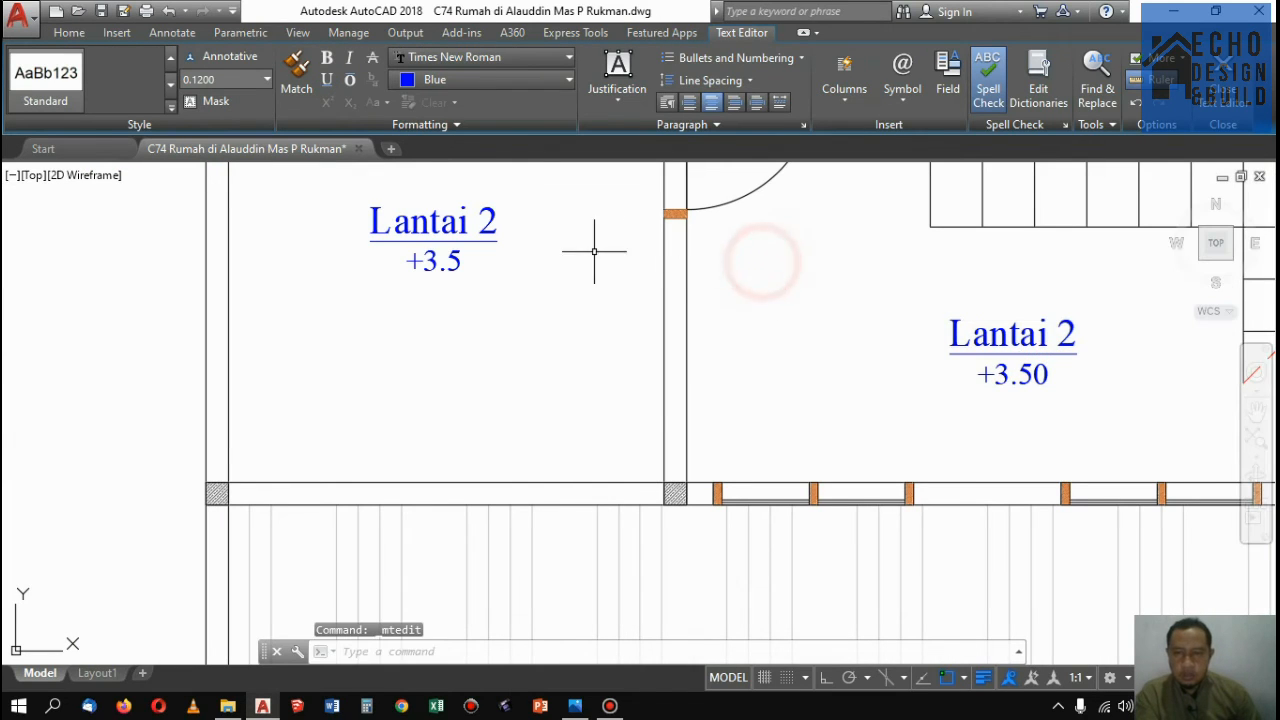
{"action": "double_click", "coordinate": [450, 263]}
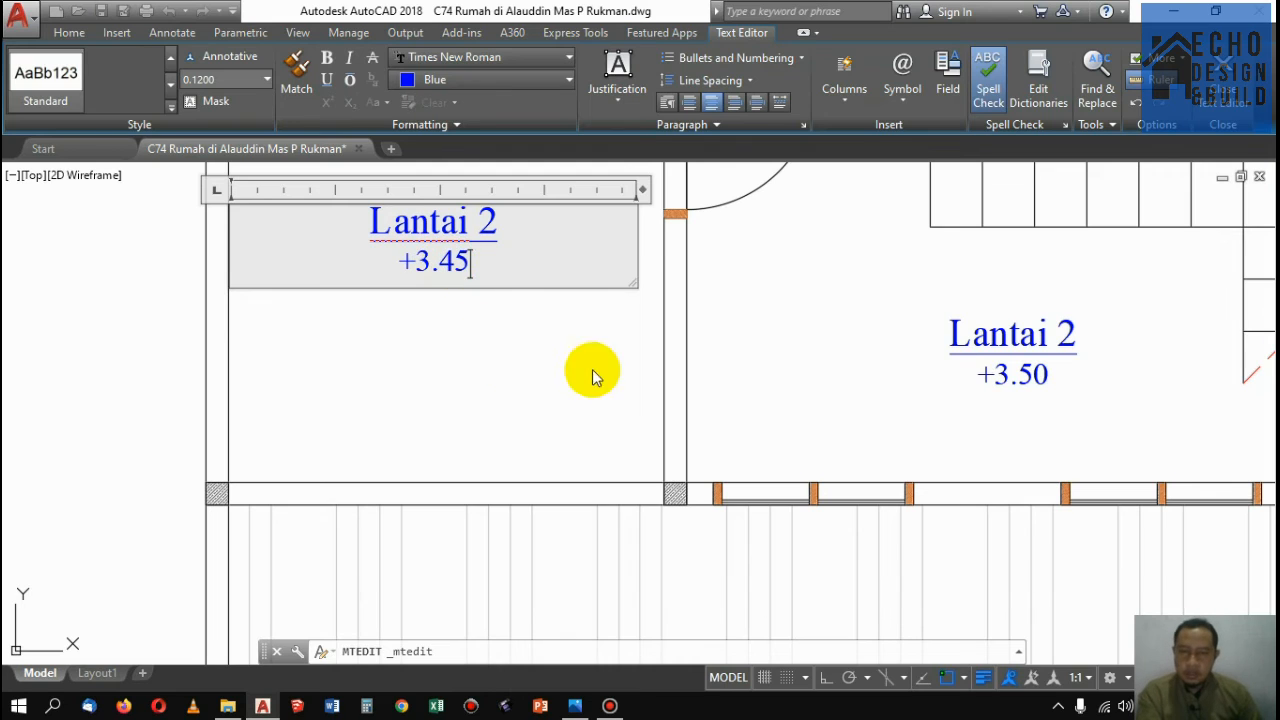
{"action": "left_click", "coordinate": [722, 338]}
Move the +3.45 "Lantai 2" label slightly to position it better within its rear room
{"action": "scroll", "coordinate": [684, 357], "scroll_direction": "down", "scroll_amount": 4}
{"action": "scroll", "coordinate": [607, 322], "scroll_direction": "up", "scroll_amount": 4}
{"action": "left_click", "coordinate": [607, 322]}
{"action": "left_click", "coordinate": [563, 236]}
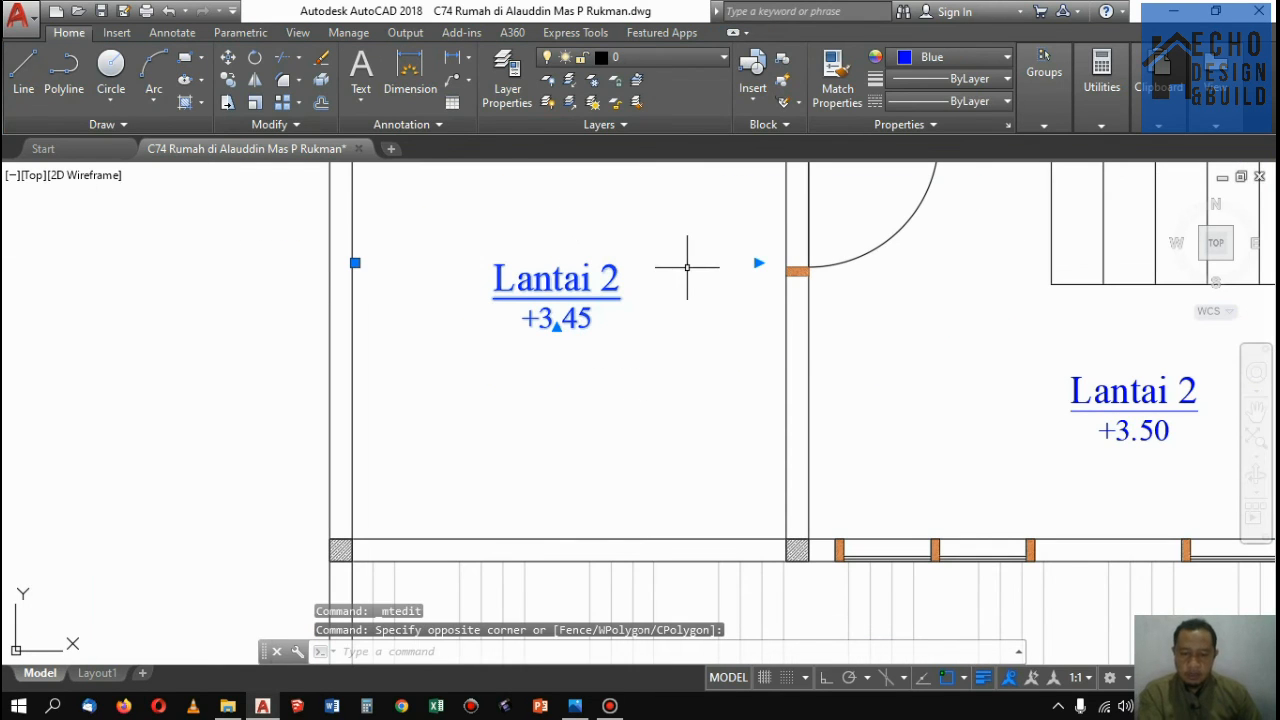
{"action": "type", "text": "m"}
{"action": "key", "text": "Return"}
{"action": "left_click", "coordinate": [700, 250]}
{"action": "left_click", "coordinate": [727, 243]}
{"action": "scroll", "coordinate": [727, 243], "scroll_direction": "down", "scroll_amount": 4}
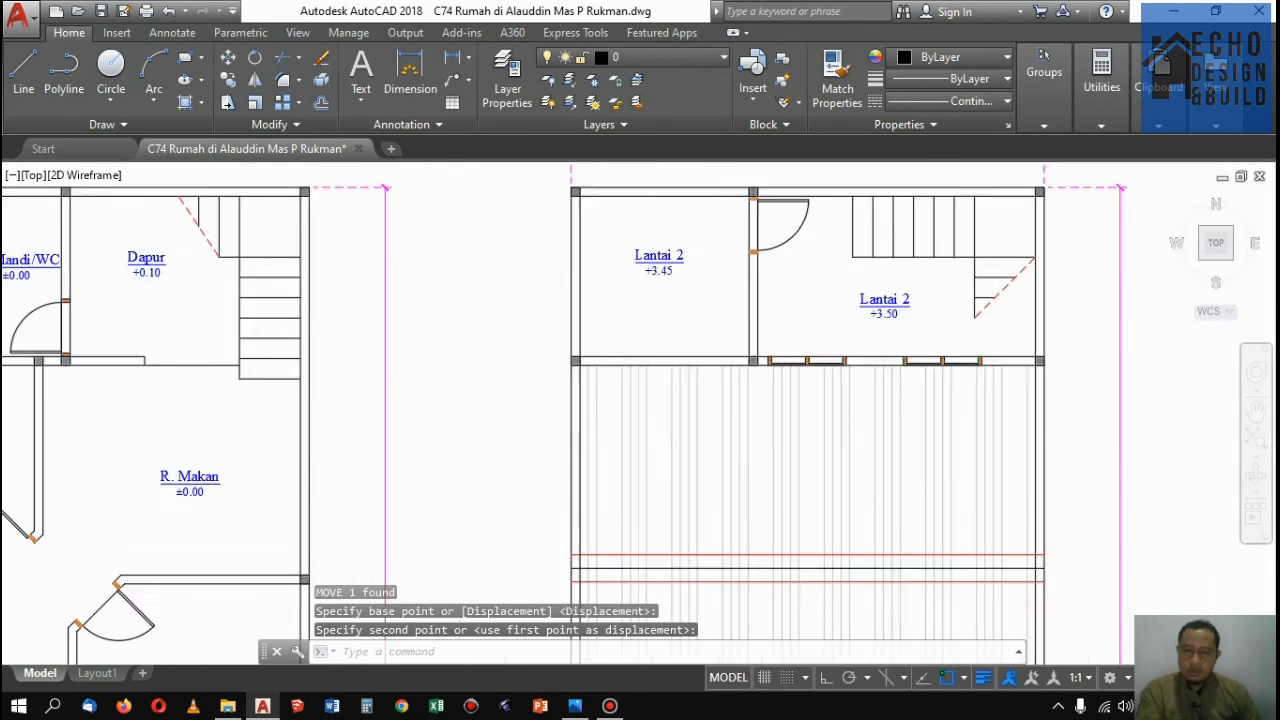
Examine the room labels across the first and second floor plans on the sheet
{"action": "scroll", "coordinate": [454, 352], "scroll_direction": "up", "scroll_amount": 2}
{"action": "scroll", "coordinate": [646, 215], "scroll_direction": "down", "scroll_amount": 2}
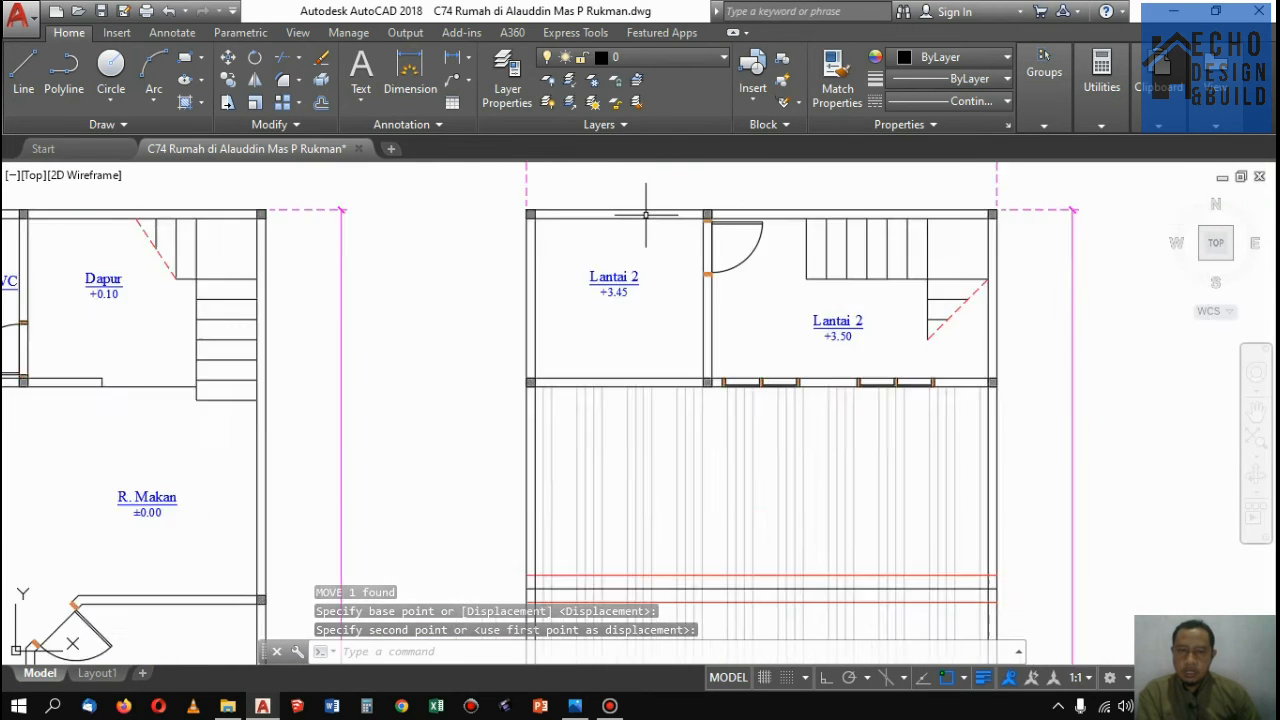
{"action": "scroll", "coordinate": [849, 229], "scroll_direction": "up", "scroll_amount": 2}
{"action": "scroll", "coordinate": [851, 230], "scroll_direction": "down", "scroll_amount": 5}
{"action": "scroll", "coordinate": [827, 223], "scroll_direction": "up", "scroll_amount": 4}
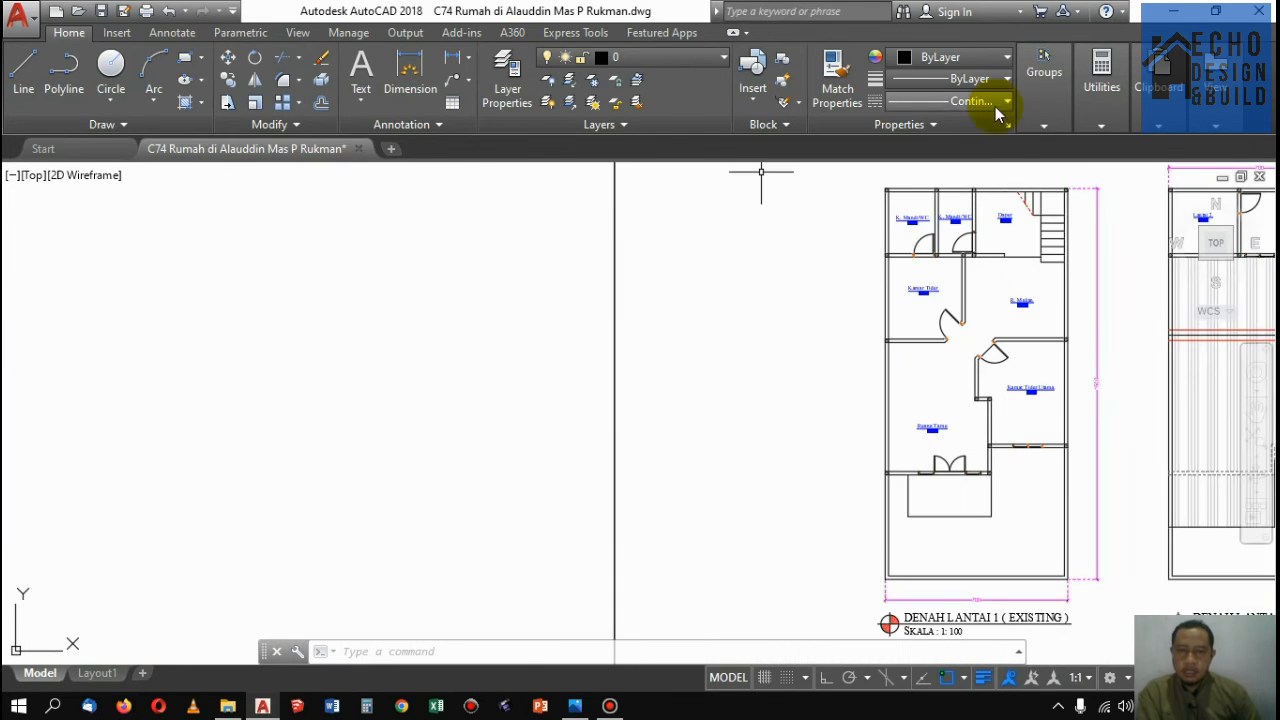
{"action": "scroll", "coordinate": [789, 237], "scroll_direction": "down", "scroll_amount": 4}
{"action": "scroll", "coordinate": [789, 237], "scroll_direction": "up", "scroll_amount": 5}
{"action": "scroll", "coordinate": [789, 237], "scroll_direction": "down", "scroll_amount": 5}
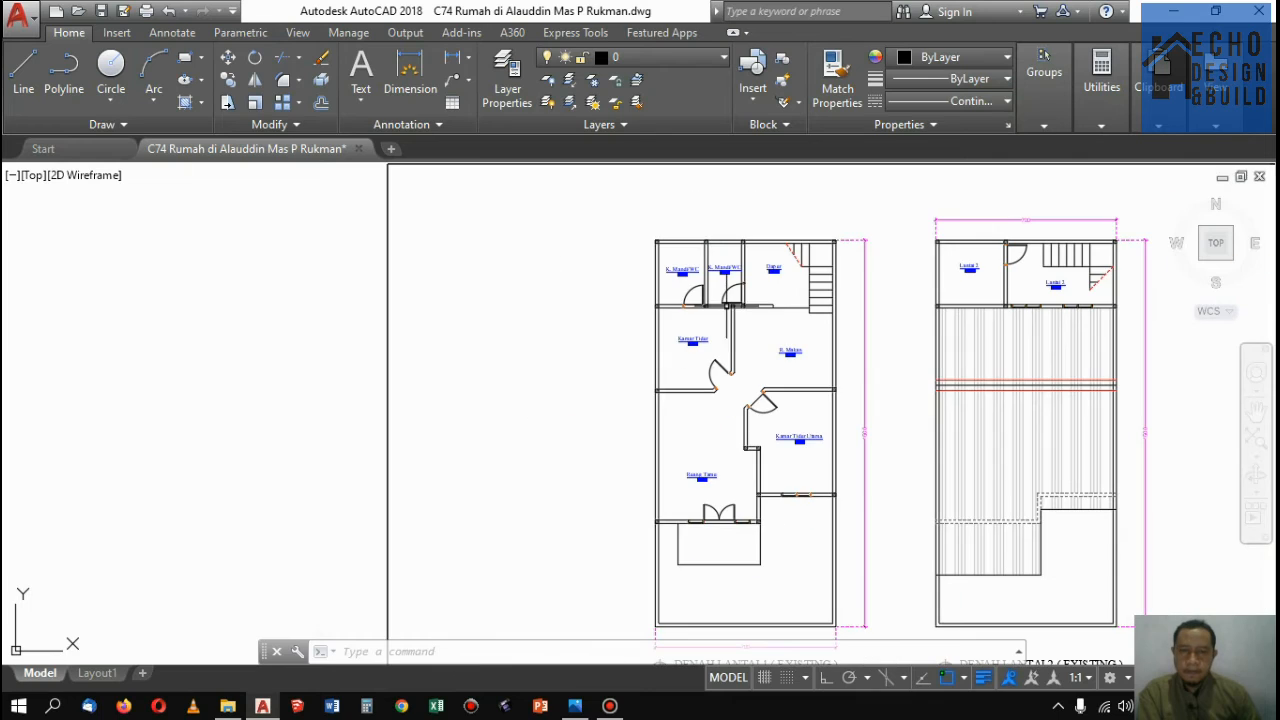
Insert the "bathtub1" block over the first floor plan on the sheet
{"action": "left_click", "coordinate": [118, 32]}
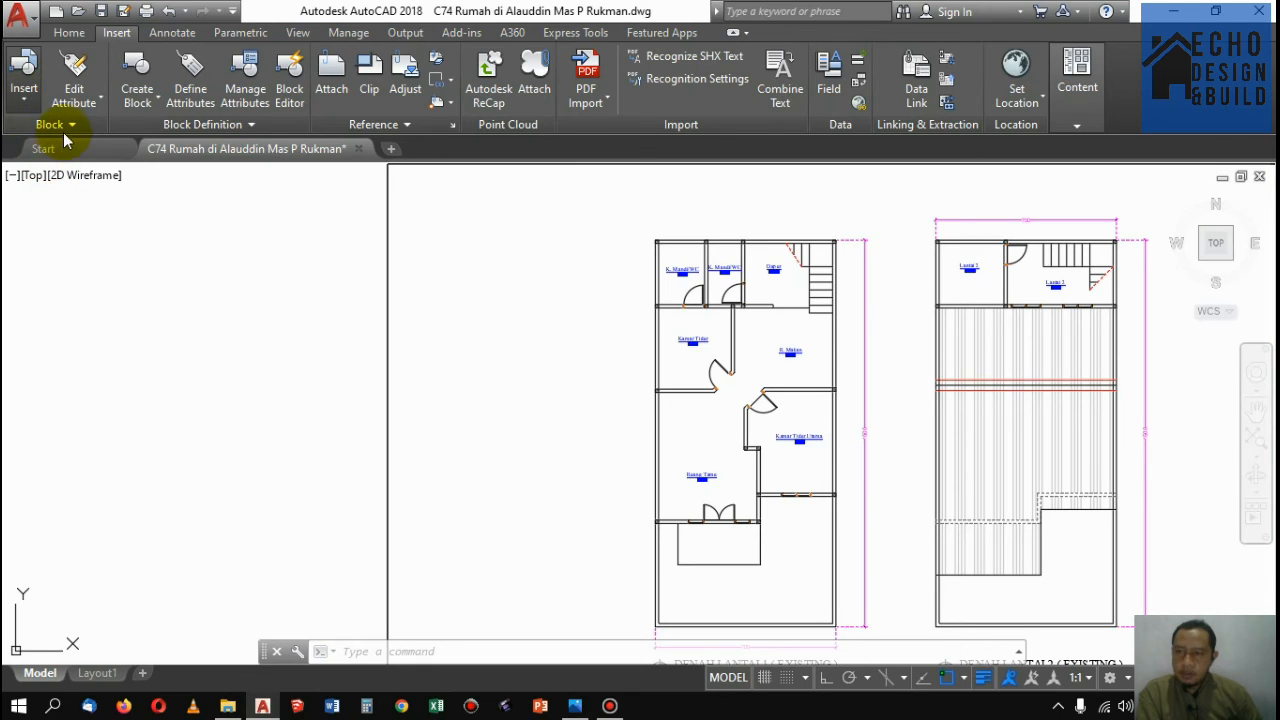
{"action": "left_click", "coordinate": [24, 90]}
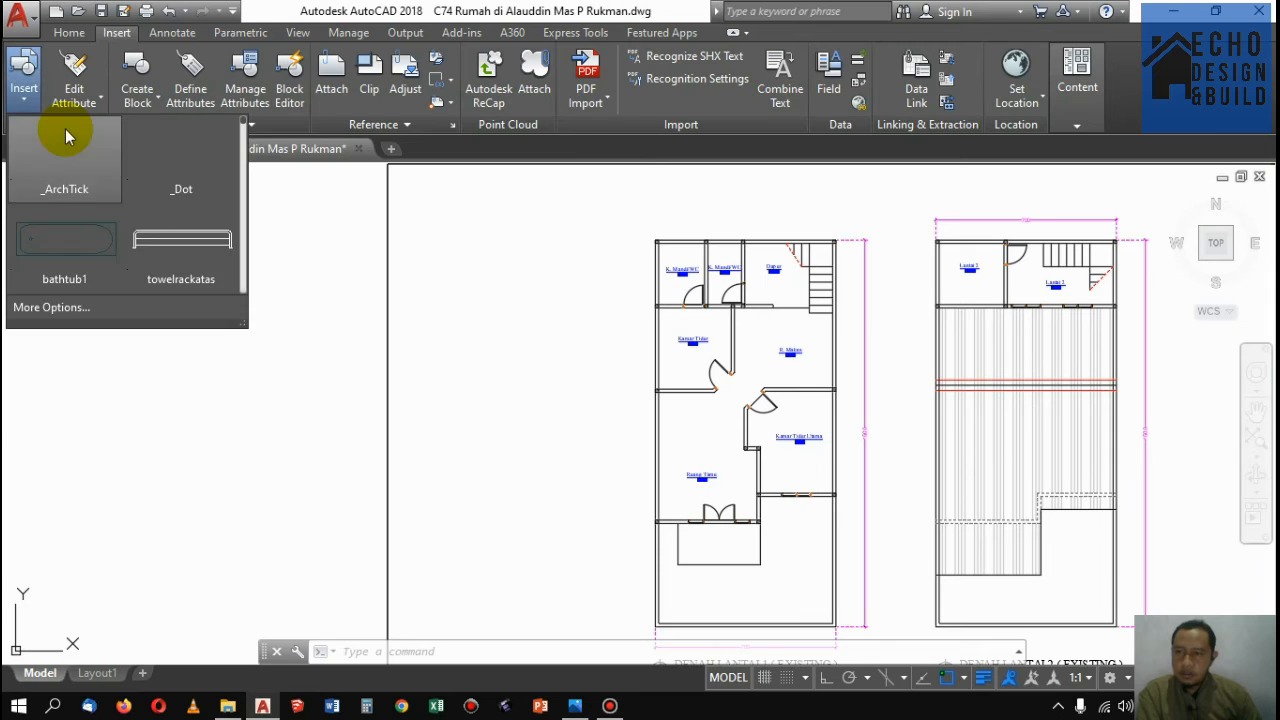
{"action": "left_click", "coordinate": [79, 250]}
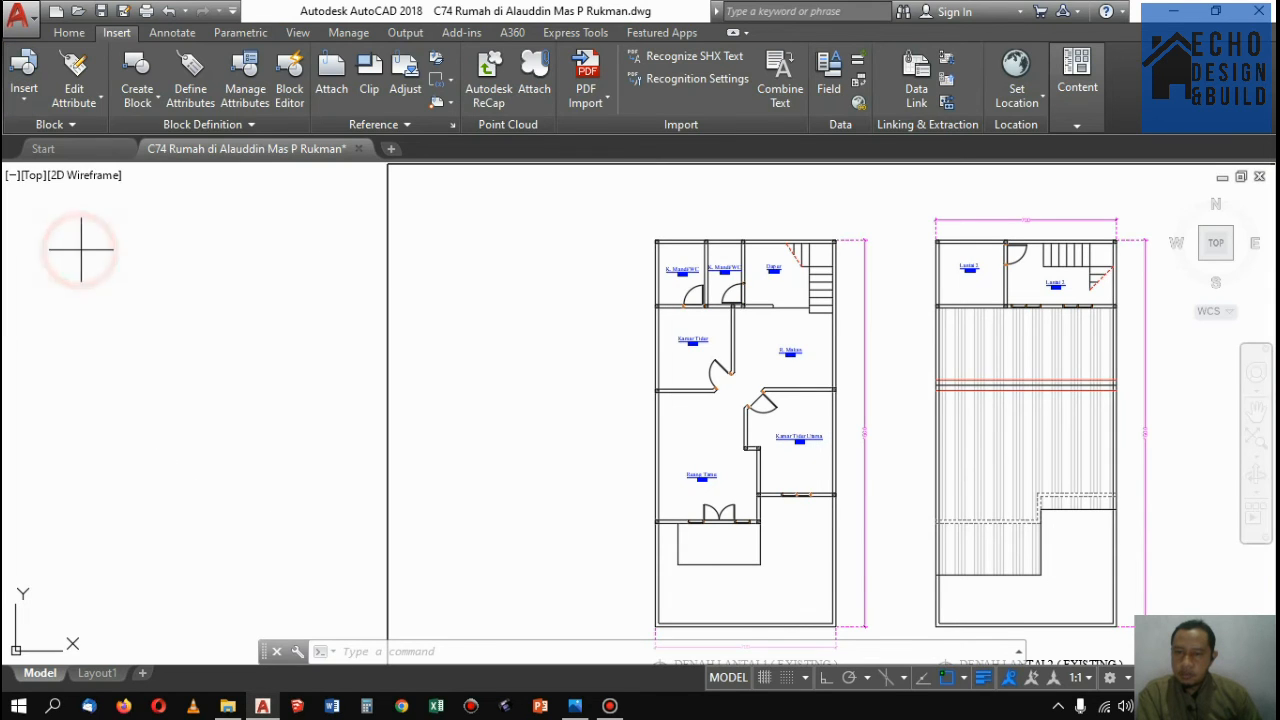
{"action": "scroll", "coordinate": [592, 296], "scroll_direction": "down", "scroll_amount": 3}
{"action": "left_click", "coordinate": [592, 296]}
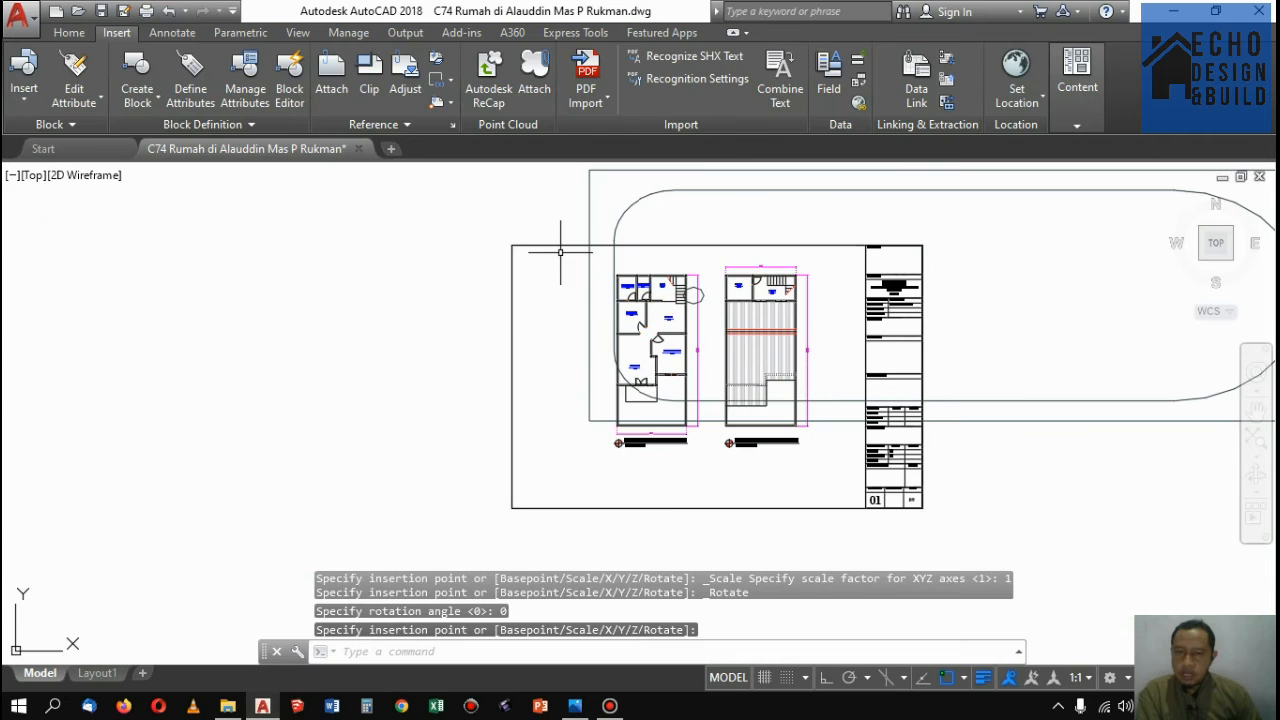
{"action": "scroll", "coordinate": [456, 280], "scroll_direction": "down", "scroll_amount": 2}
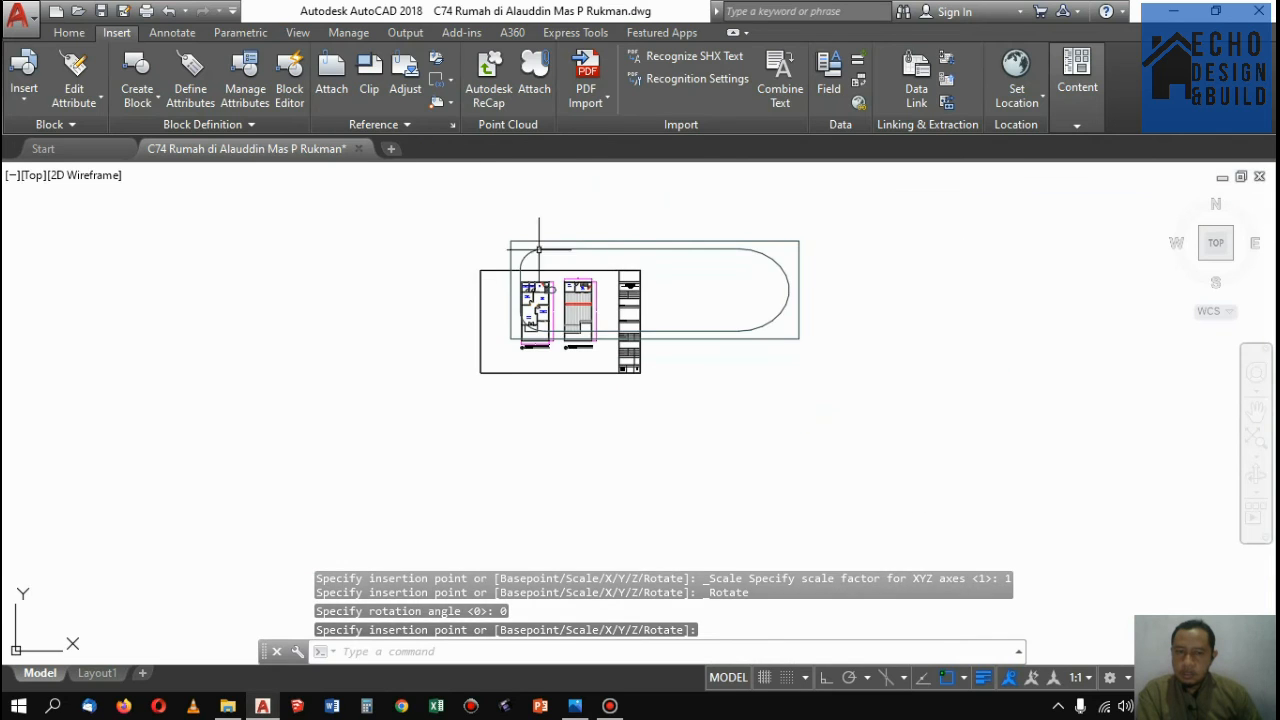
{"action": "scroll", "coordinate": [579, 241], "scroll_direction": "up", "scroll_amount": 1}
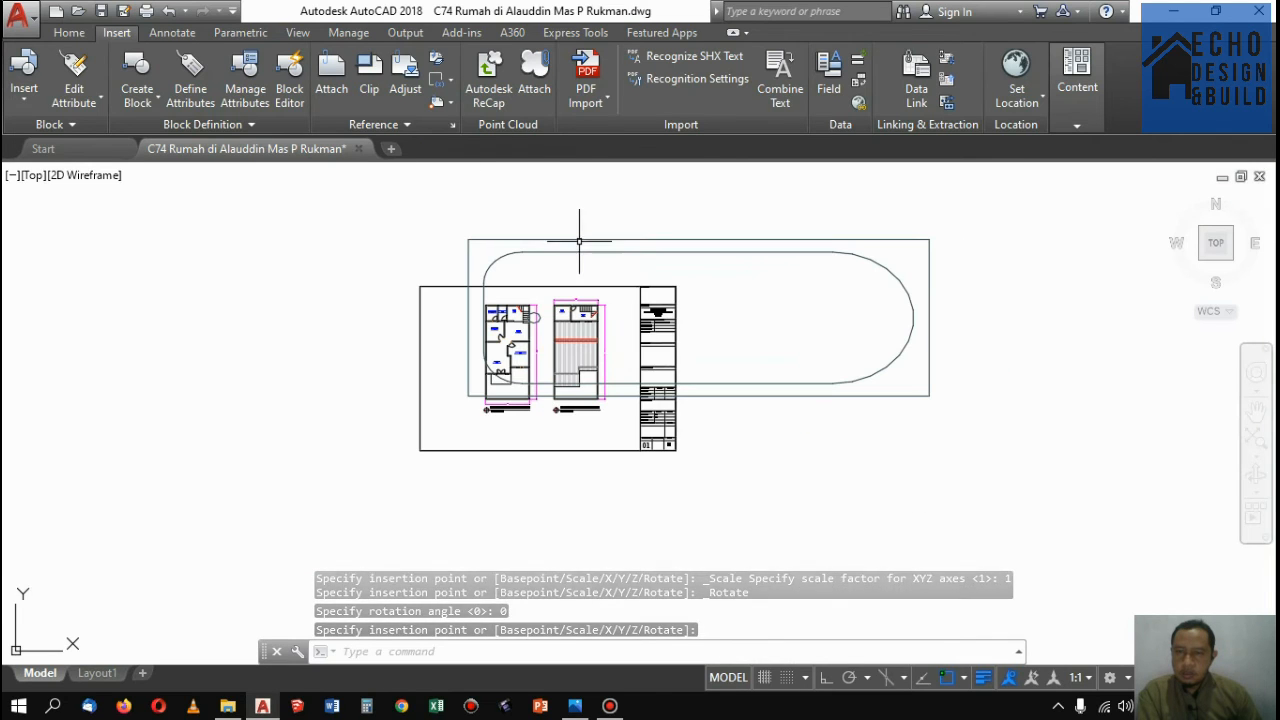
Add a linear dimension along the upper edge of the inserted bathtub block to measure its overall length
{"action": "left_click", "coordinate": [68, 32]}
{"action": "left_click", "coordinate": [414, 70]}
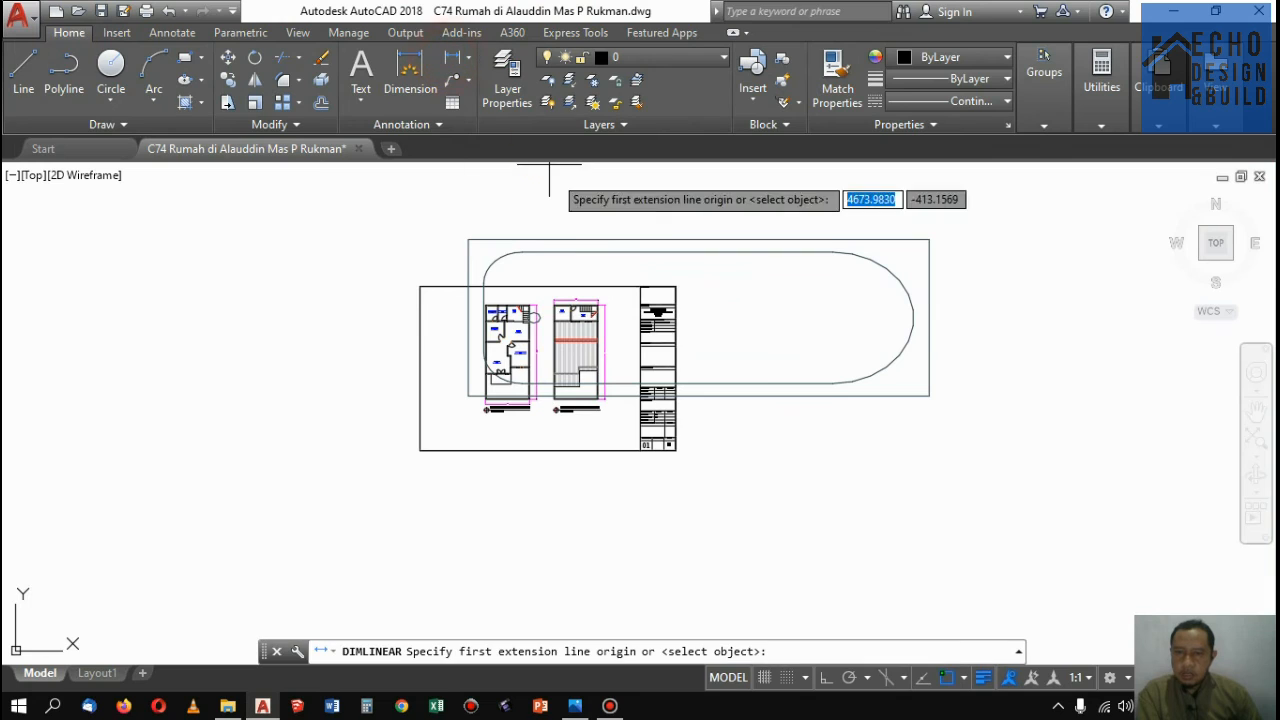
{"action": "left_click", "coordinate": [468, 238]}
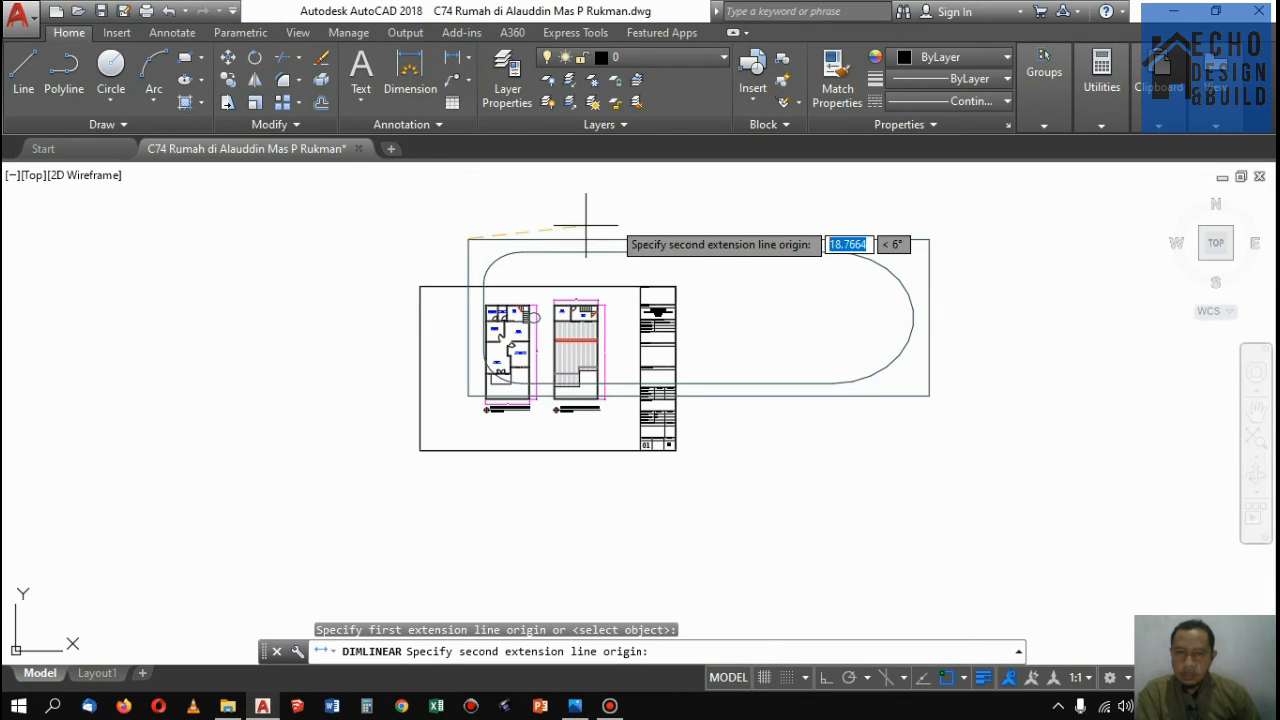
{"action": "left_click", "coordinate": [929, 239]}
{"action": "scroll", "coordinate": [760, 203], "scroll_direction": "up", "scroll_amount": 5}
{"action": "left_click", "coordinate": [680, 240]}
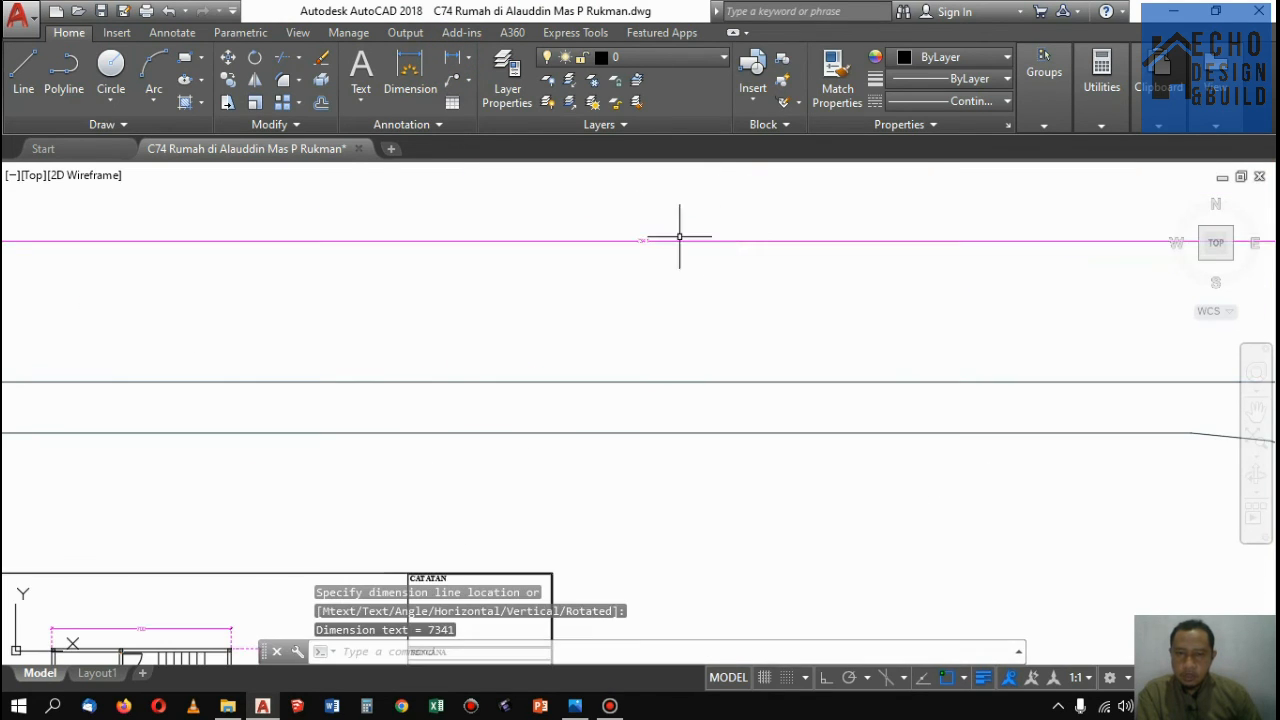
{"action": "scroll", "coordinate": [745, 270], "scroll_direction": "down", "scroll_amount": 3}
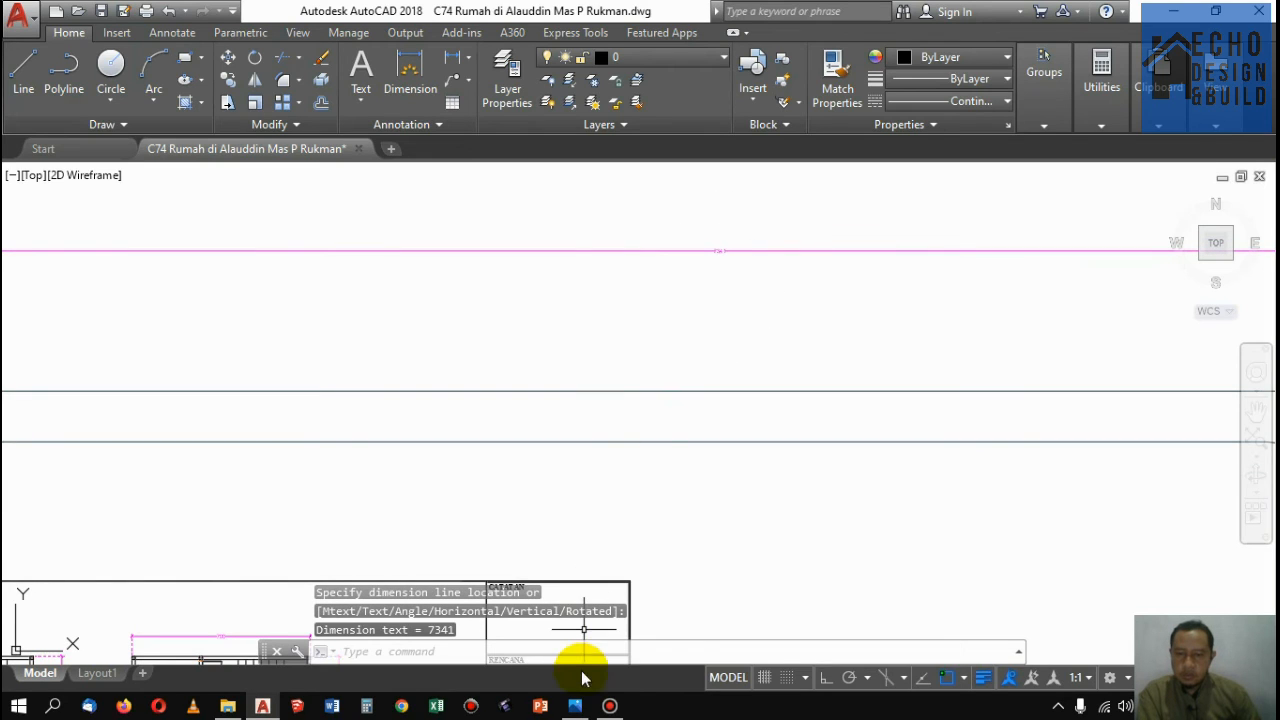
{"action": "scroll", "coordinate": [640, 523], "scroll_direction": "down", "scroll_amount": 3}
{"action": "scroll", "coordinate": [651, 437], "scroll_direction": "up", "scroll_amount": 5}
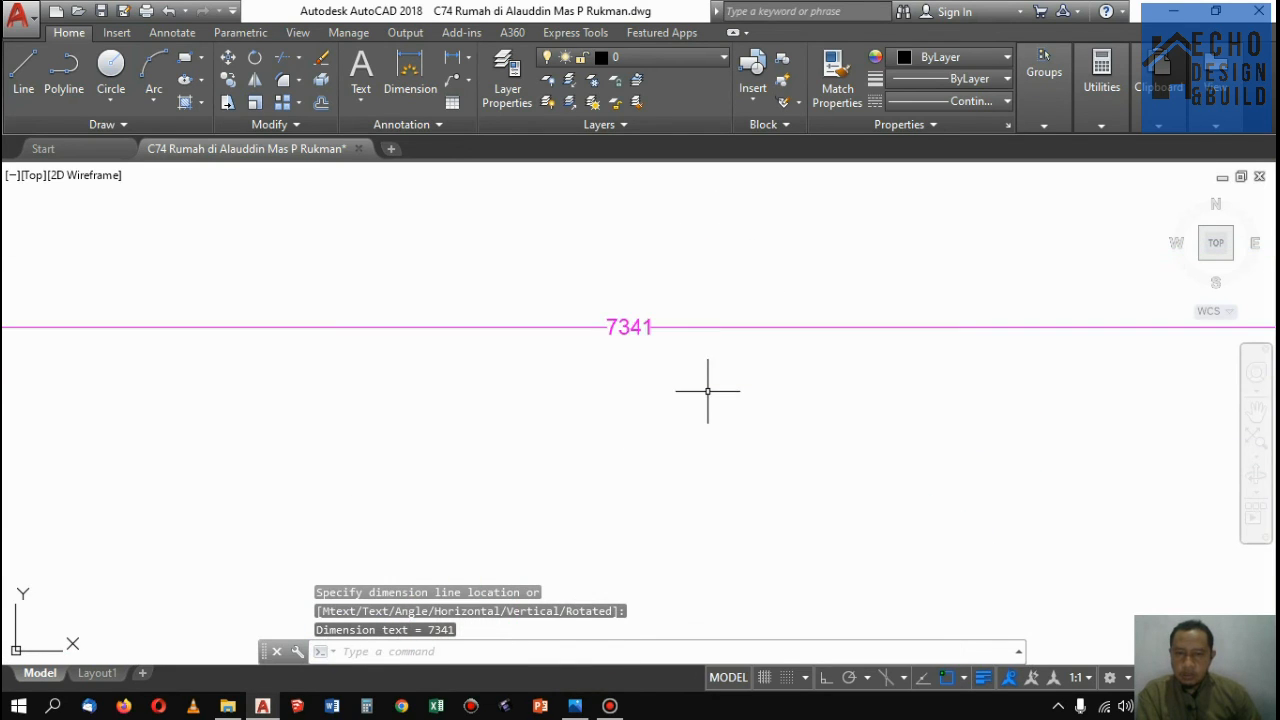
{"action": "scroll", "coordinate": [704, 370], "scroll_direction": "down", "scroll_amount": 3}
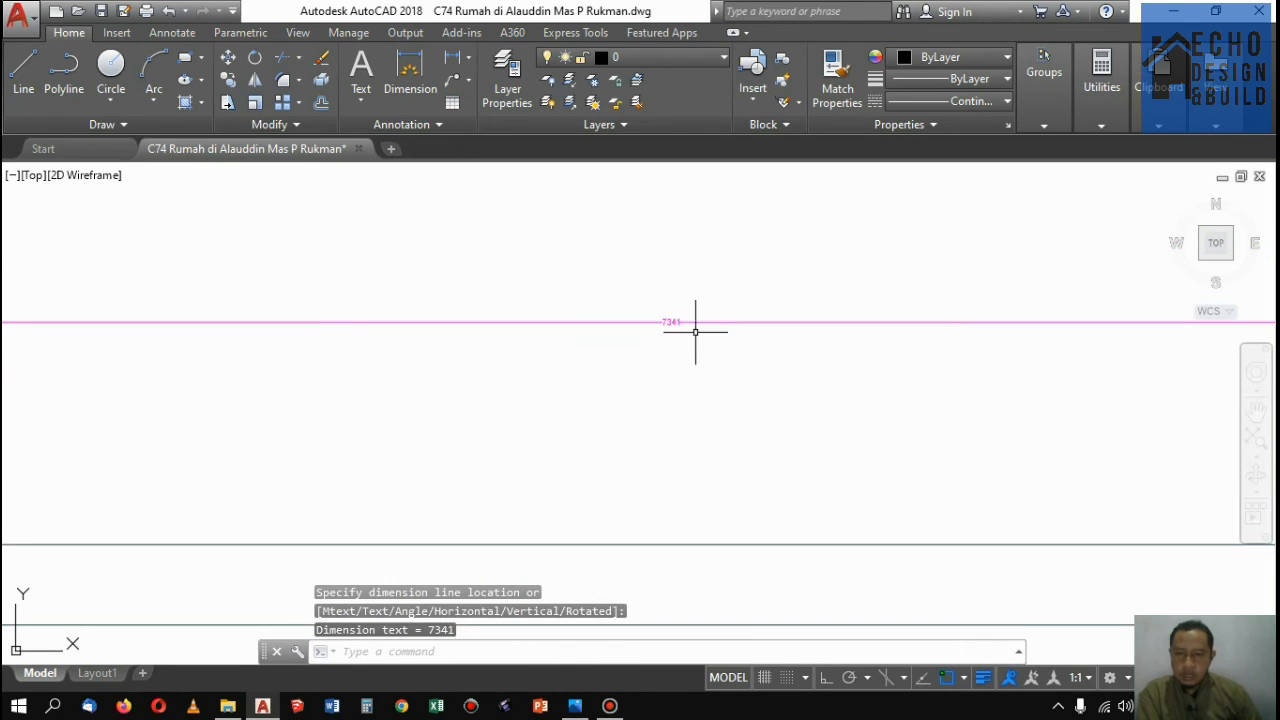
Switch to Calculator and compute the bathtub's scale factor as 1700 ÷ 7341, then close it to return to the drawing
{"action": "left_click", "coordinate": [372, 708]}
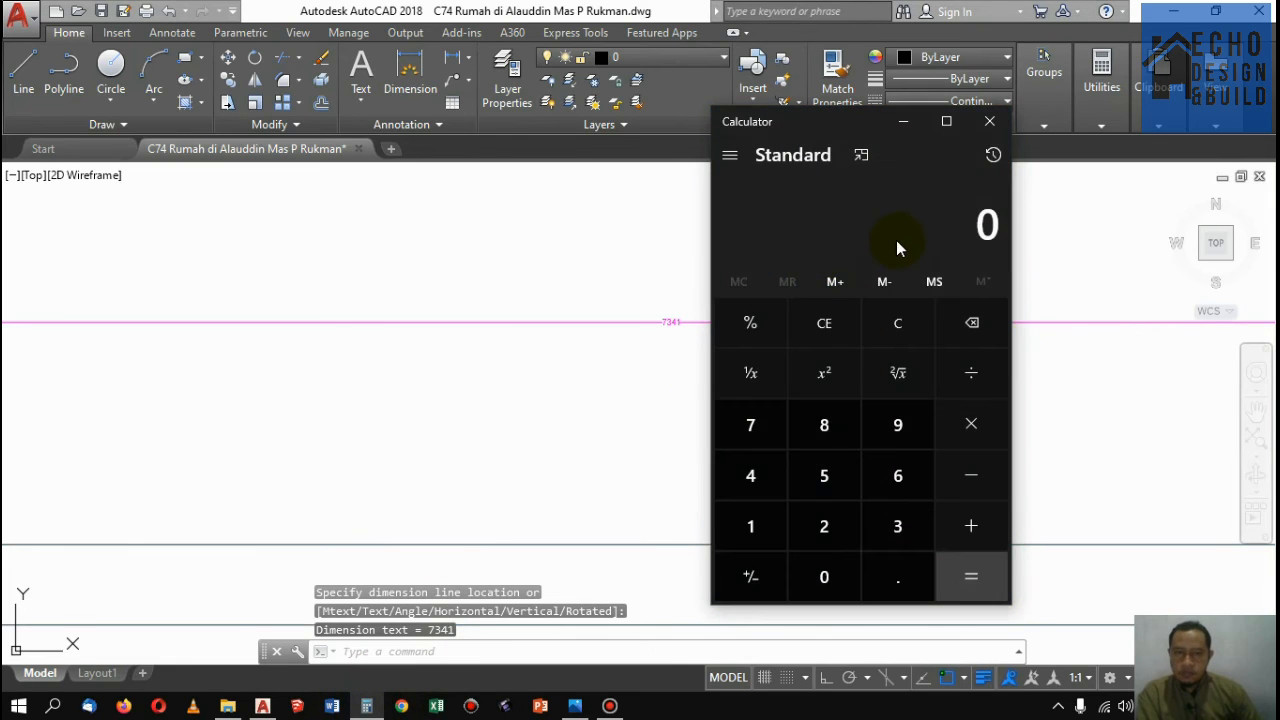
{"action": "type", "text": "1700"}
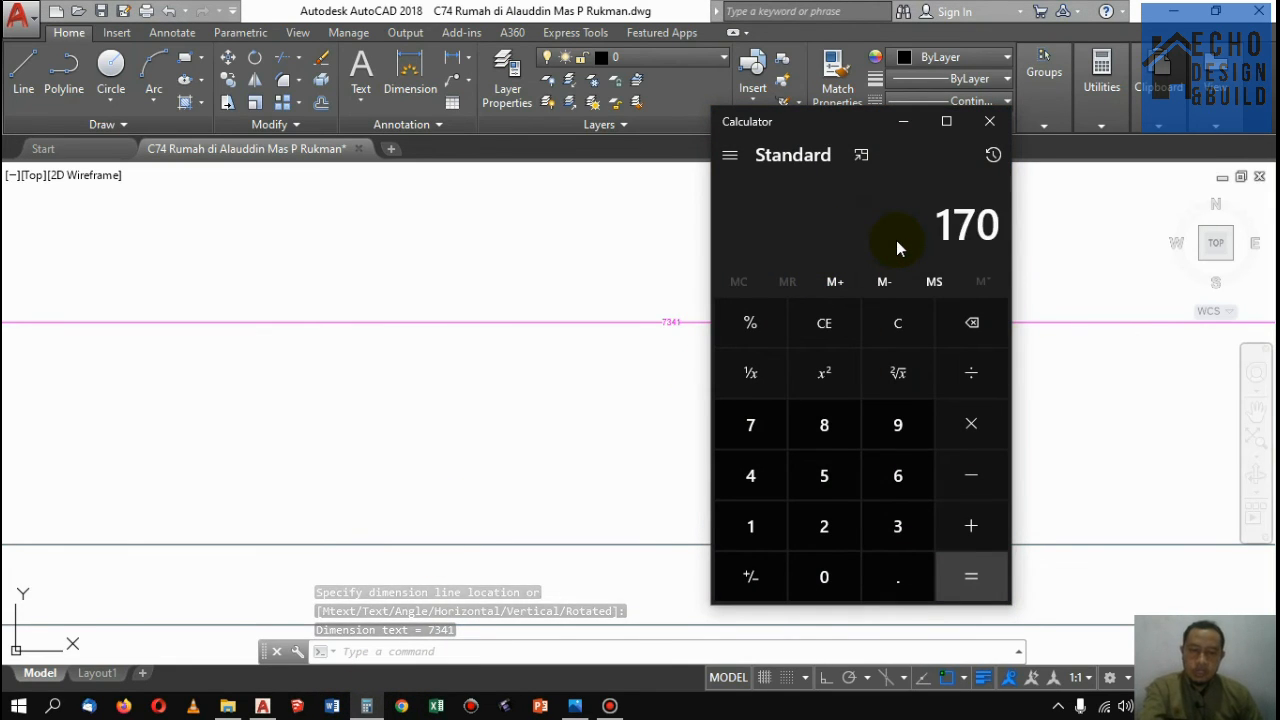
{"action": "key", "text": "slash"}
{"action": "type", "text": "7"}
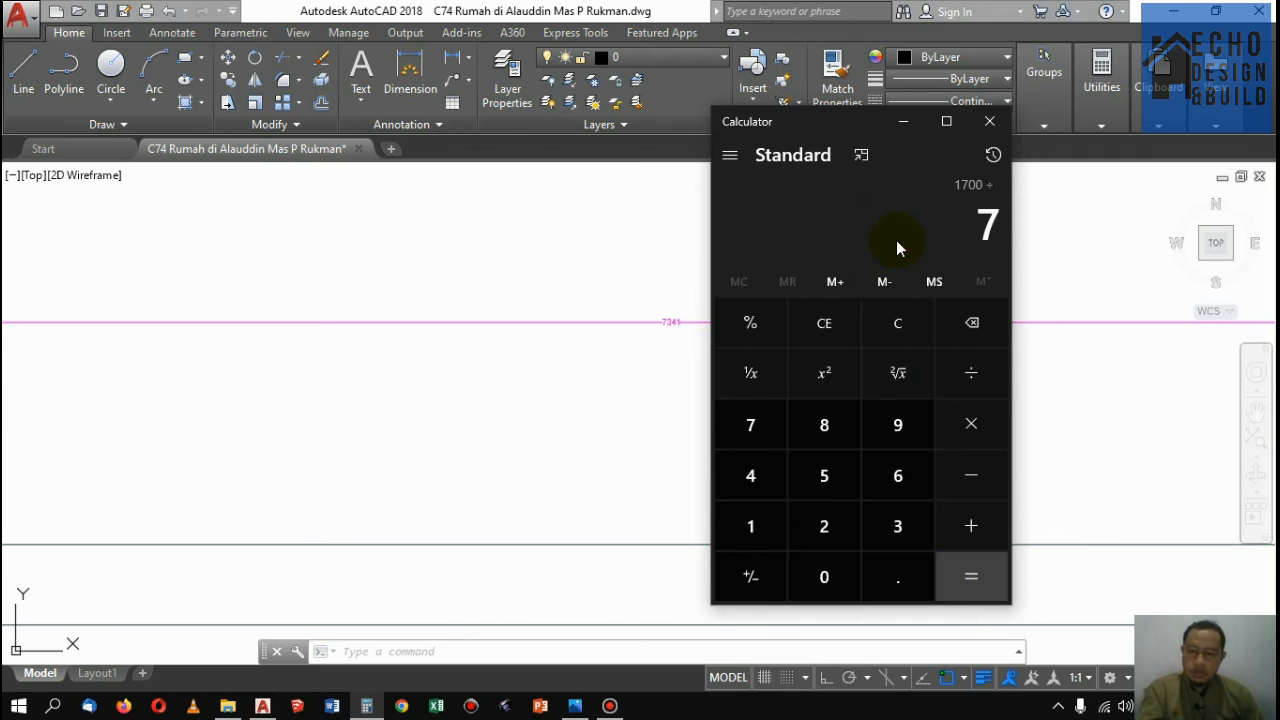
{"action": "type", "text": "341"}
{"action": "key", "text": "Return"}
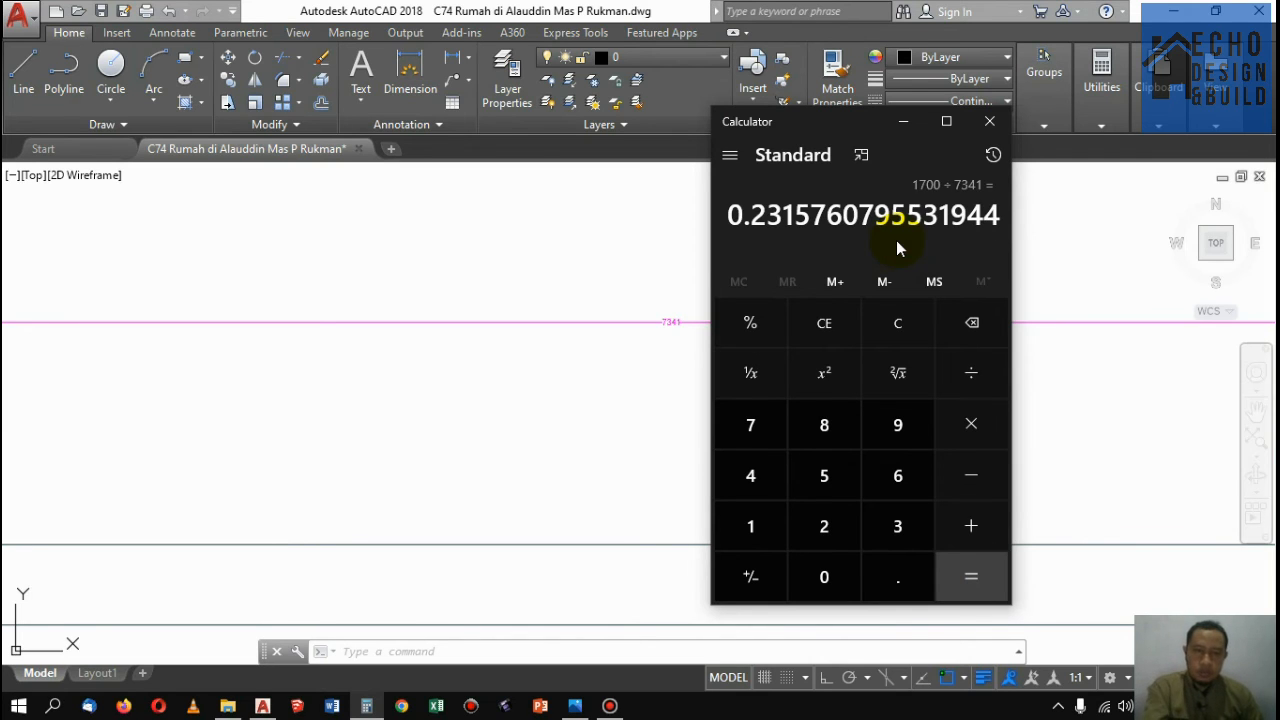
{"action": "left_click", "coordinate": [999, 131]}
{"action": "scroll", "coordinate": [800, 343], "scroll_direction": "down", "scroll_amount": 5}
{"action": "scroll", "coordinate": [813, 388], "scroll_direction": "up", "scroll_amount": 2}
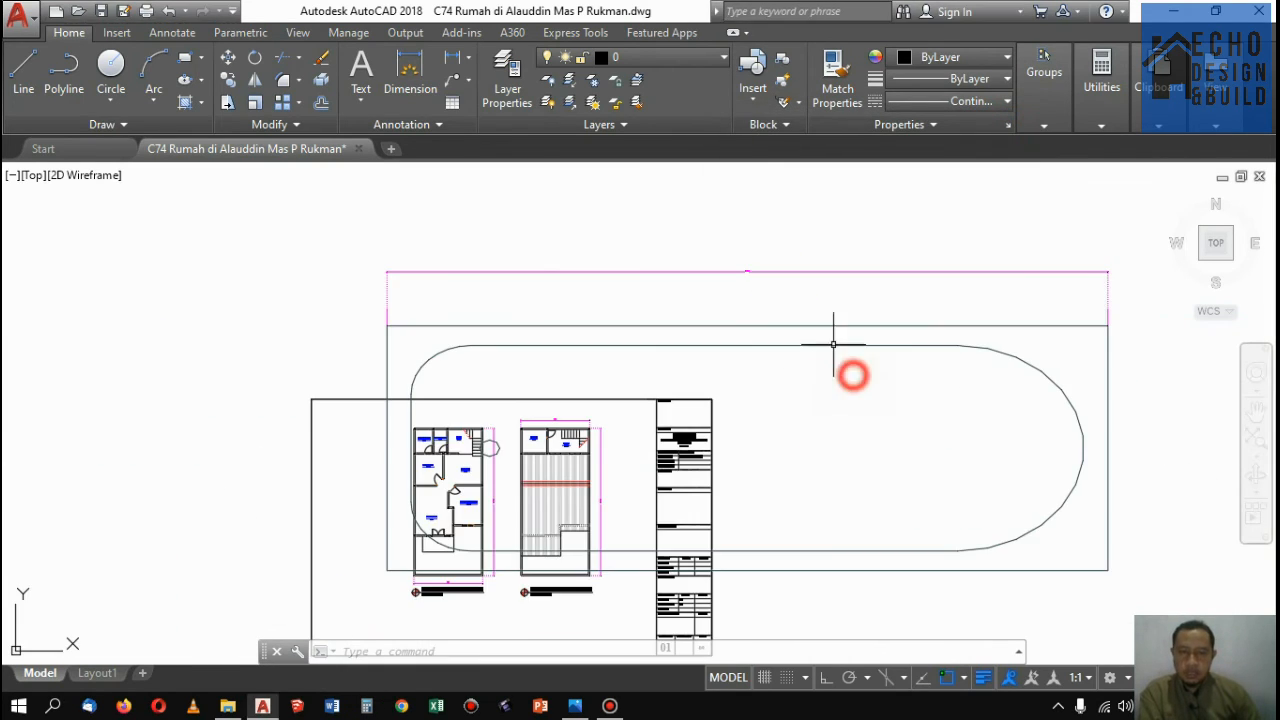
Try scaling the oversized bathtub block by a factor of 0.25 from its upper-left corner
{"action": "left_click", "coordinate": [810, 307]}
{"action": "left_click", "coordinate": [773, 351]}
{"action": "type", "text": "sc"}
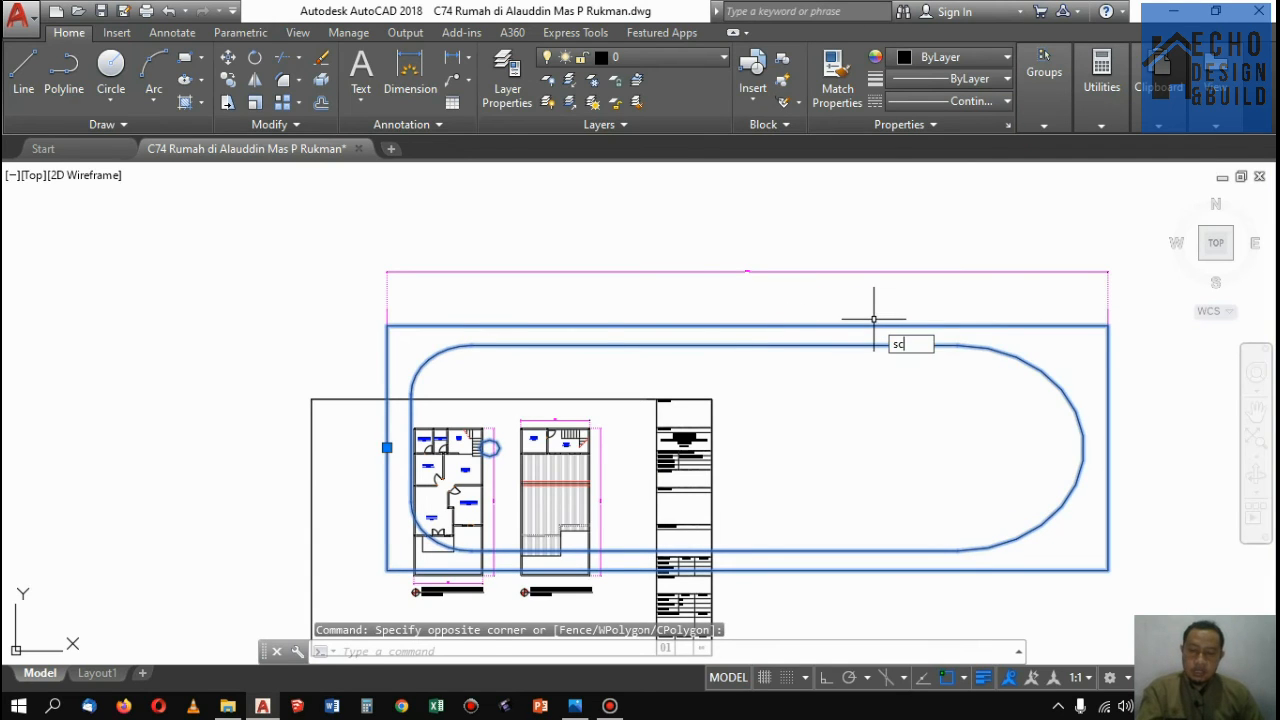
{"action": "key", "text": "Return"}
{"action": "left_click", "coordinate": [386, 326]}
{"action": "type", "text": "0.25"}
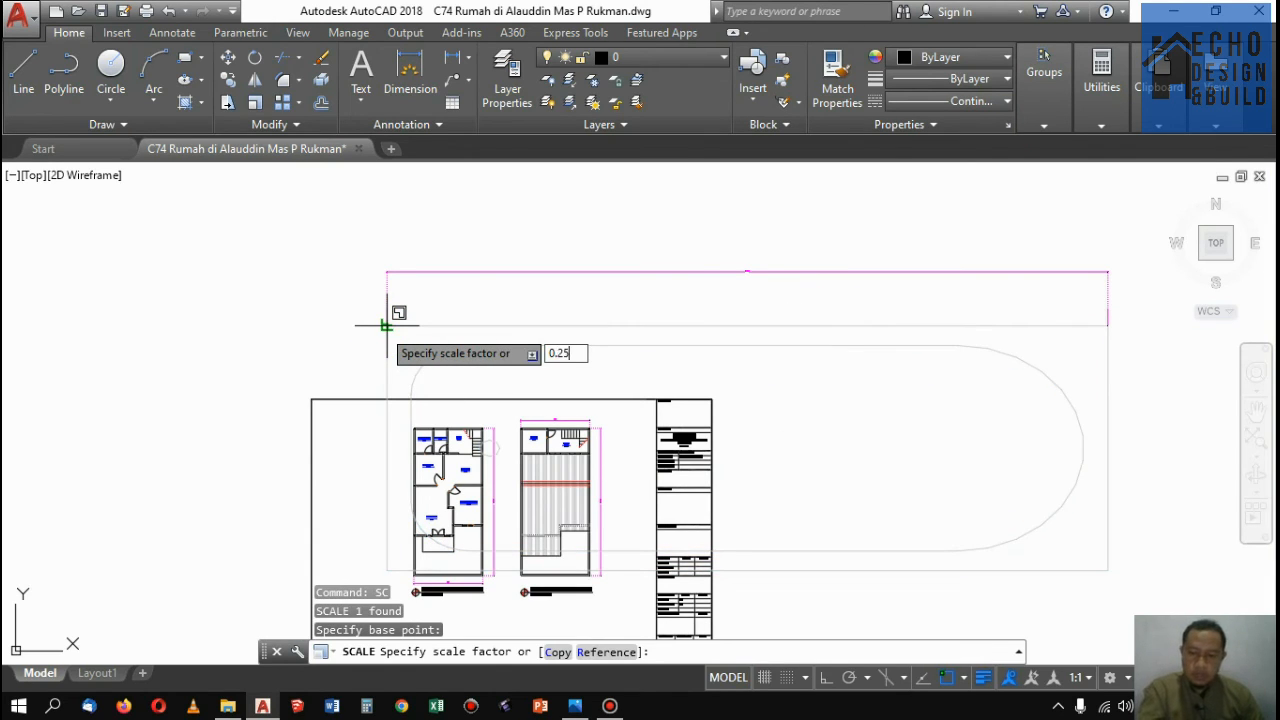
{"action": "key", "text": "Return"}
Check the scaled bathtub's length dimension and compare its size with the floor plans
{"action": "scroll", "coordinate": [369, 343], "scroll_direction": "up", "scroll_amount": 3}
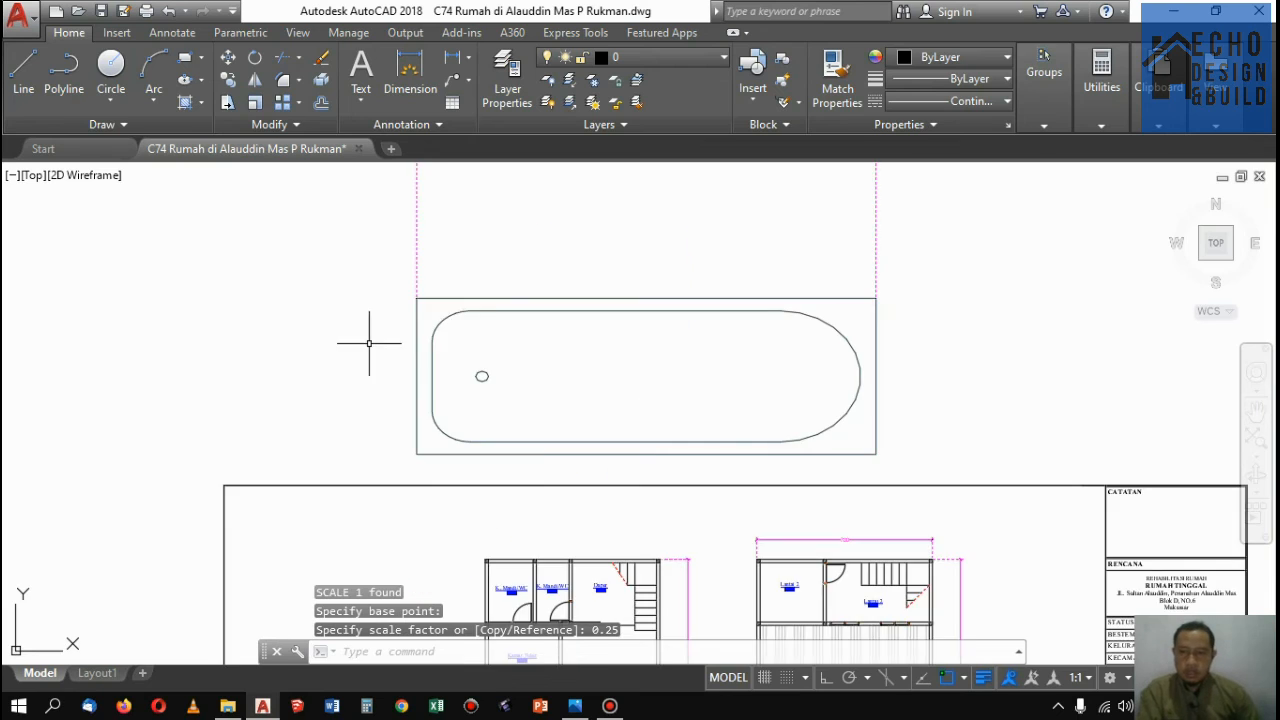
{"action": "scroll", "coordinate": [548, 380], "scroll_direction": "down", "scroll_amount": 4}
{"action": "scroll", "coordinate": [548, 380], "scroll_direction": "up", "scroll_amount": 6}
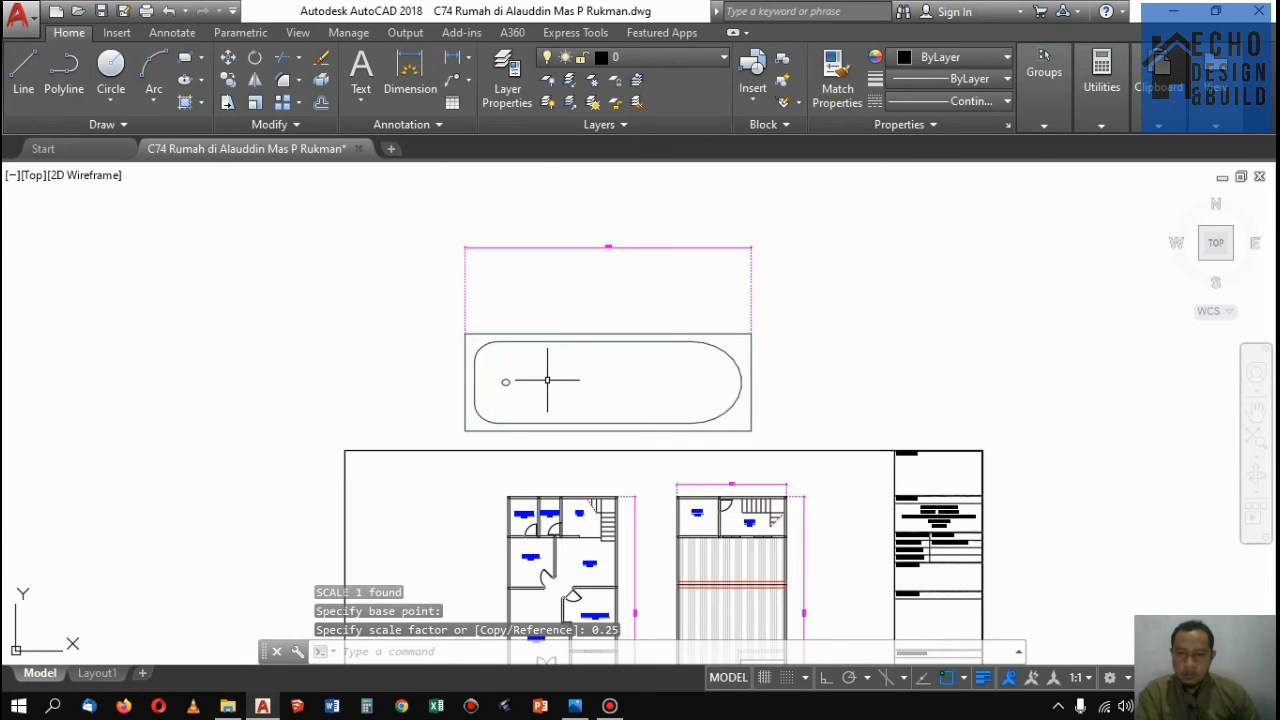
{"action": "scroll", "coordinate": [630, 211], "scroll_direction": "down", "scroll_amount": 2}
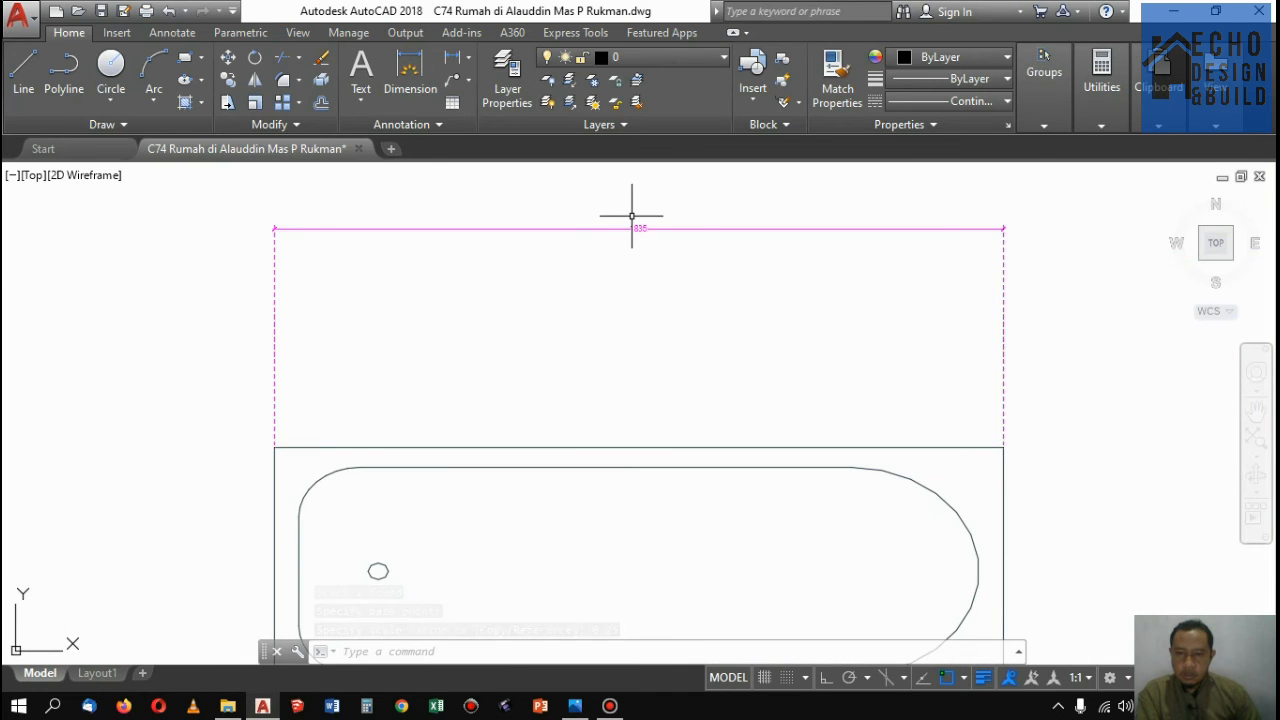
{"action": "scroll", "coordinate": [630, 211], "scroll_direction": "down", "scroll_amount": 4}
{"action": "scroll", "coordinate": [626, 282], "scroll_direction": "up", "scroll_amount": 4}
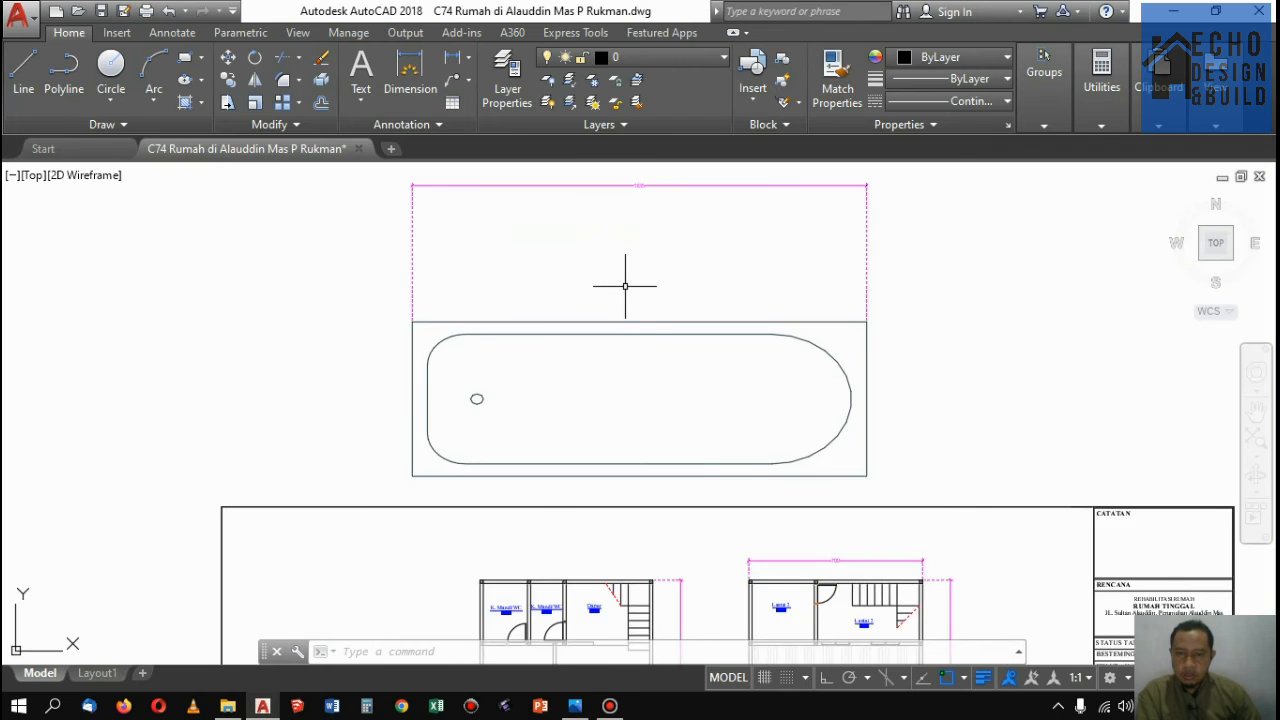
{"action": "scroll", "coordinate": [630, 280], "scroll_direction": "down", "scroll_amount": 5}
{"action": "scroll", "coordinate": [639, 283], "scroll_direction": "up", "scroll_amount": 2}
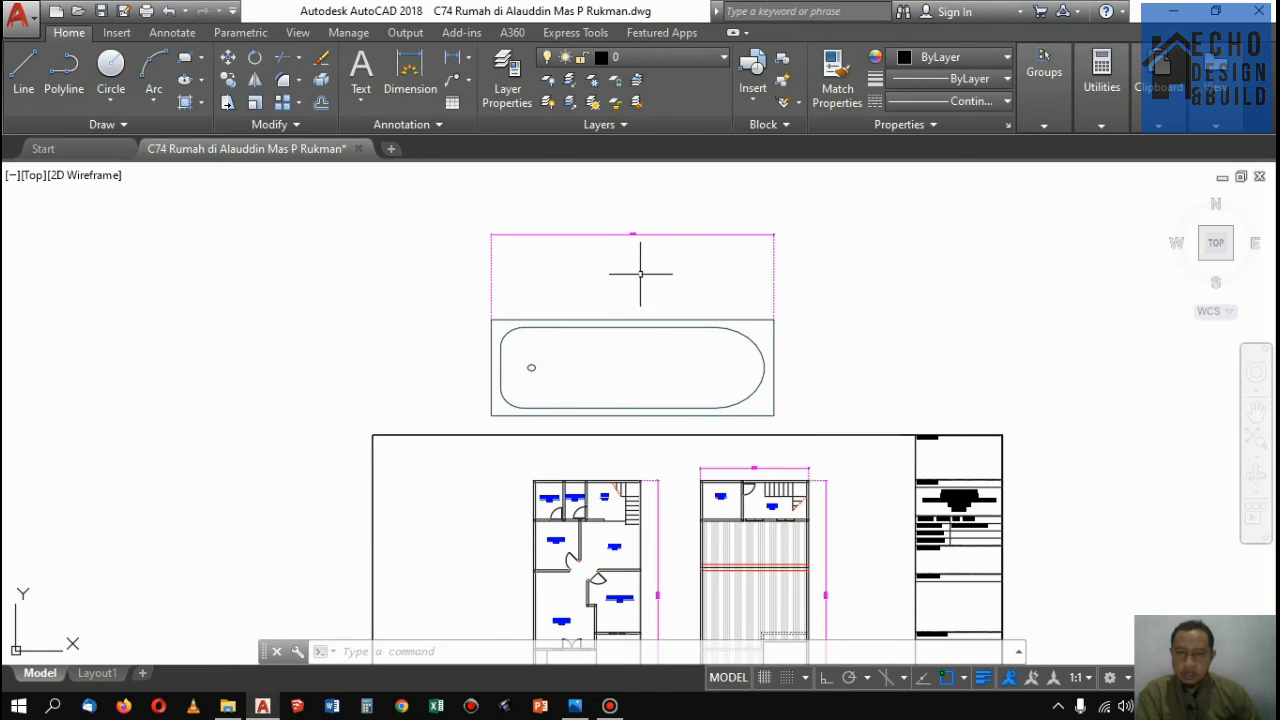
{"action": "scroll", "coordinate": [640, 273], "scroll_direction": "down", "scroll_amount": 2}
{"action": "scroll", "coordinate": [634, 266], "scroll_direction": "up", "scroll_amount": 2}
Undo the last scaling of the bathtub block
{"action": "left_click", "coordinate": [620, 350]}
{"action": "left_click", "coordinate": [608, 295]}
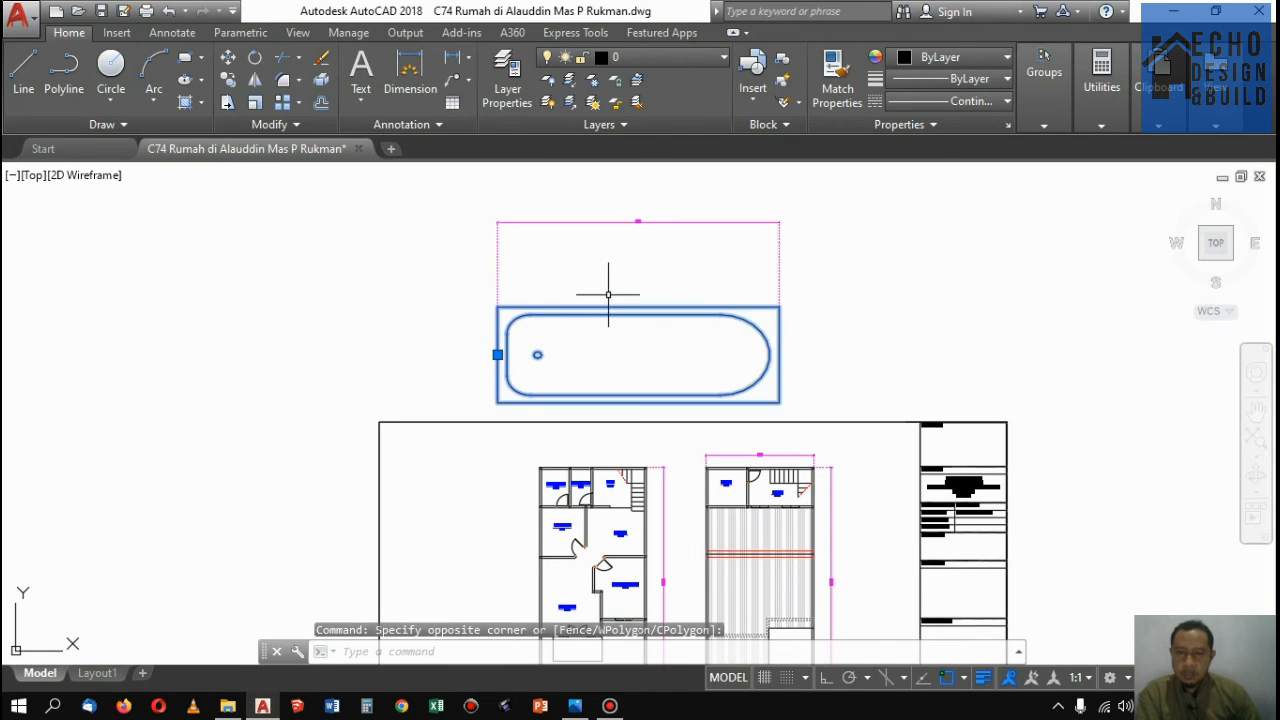
{"action": "key", "text": "ctrl+z"}
{"action": "key", "text": "ctrl+z"}
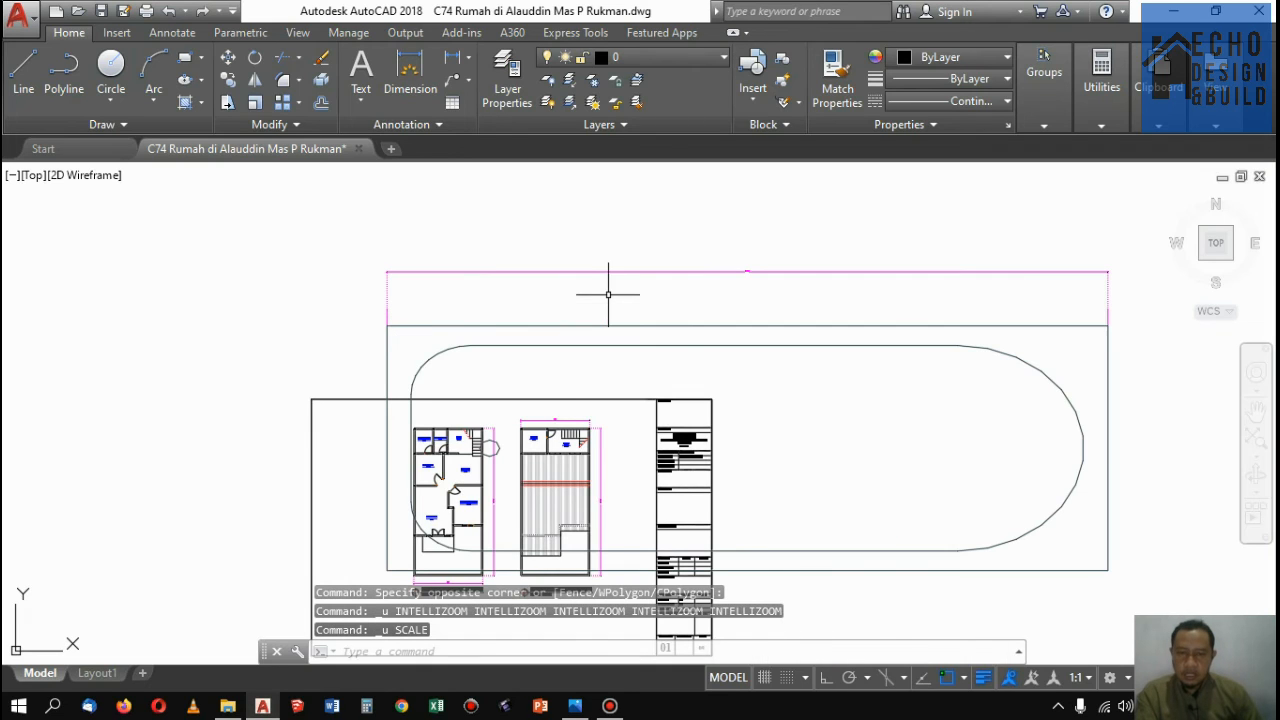
Scale the bathtub block by a factor of 0.025 from its upper-left corner
{"action": "left_click", "coordinate": [649, 379]}
{"action": "left_click", "coordinate": [620, 306]}
{"action": "type", "text": "sc"}
{"action": "key", "text": "Return"}
{"action": "scroll", "coordinate": [386, 324], "scroll_direction": "up", "scroll_amount": 4}
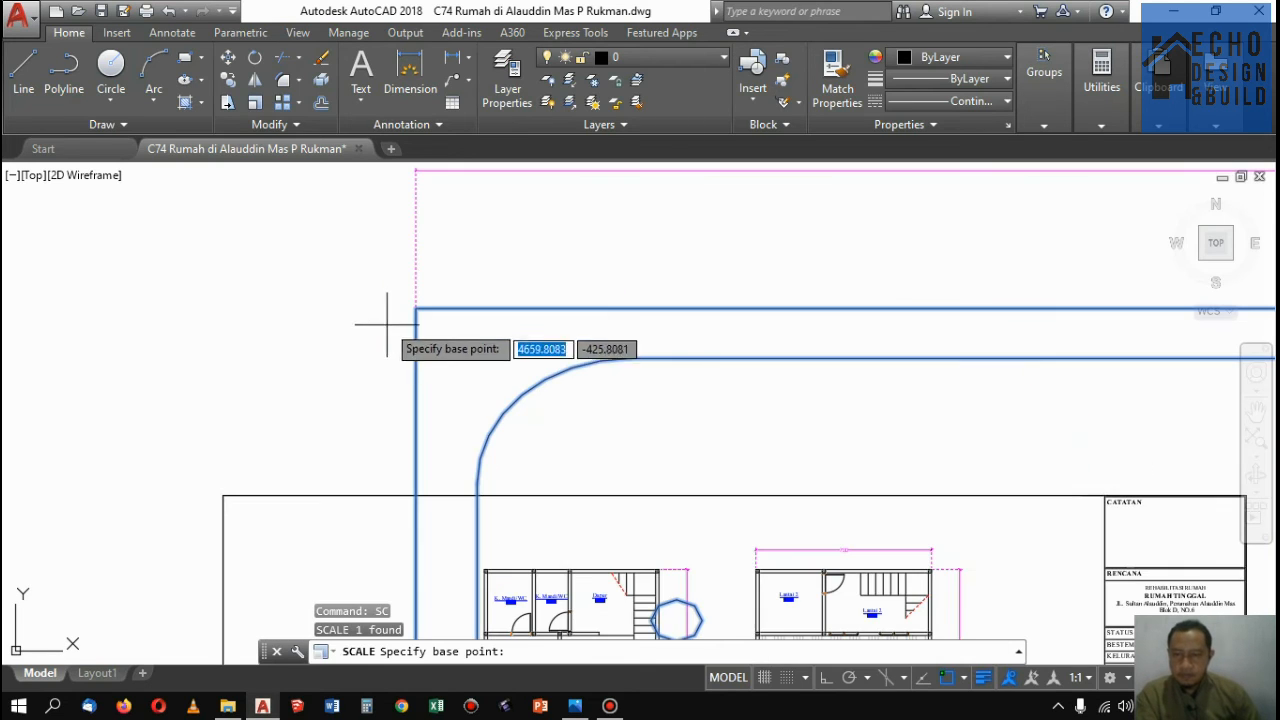
{"action": "left_click", "coordinate": [415, 309]}
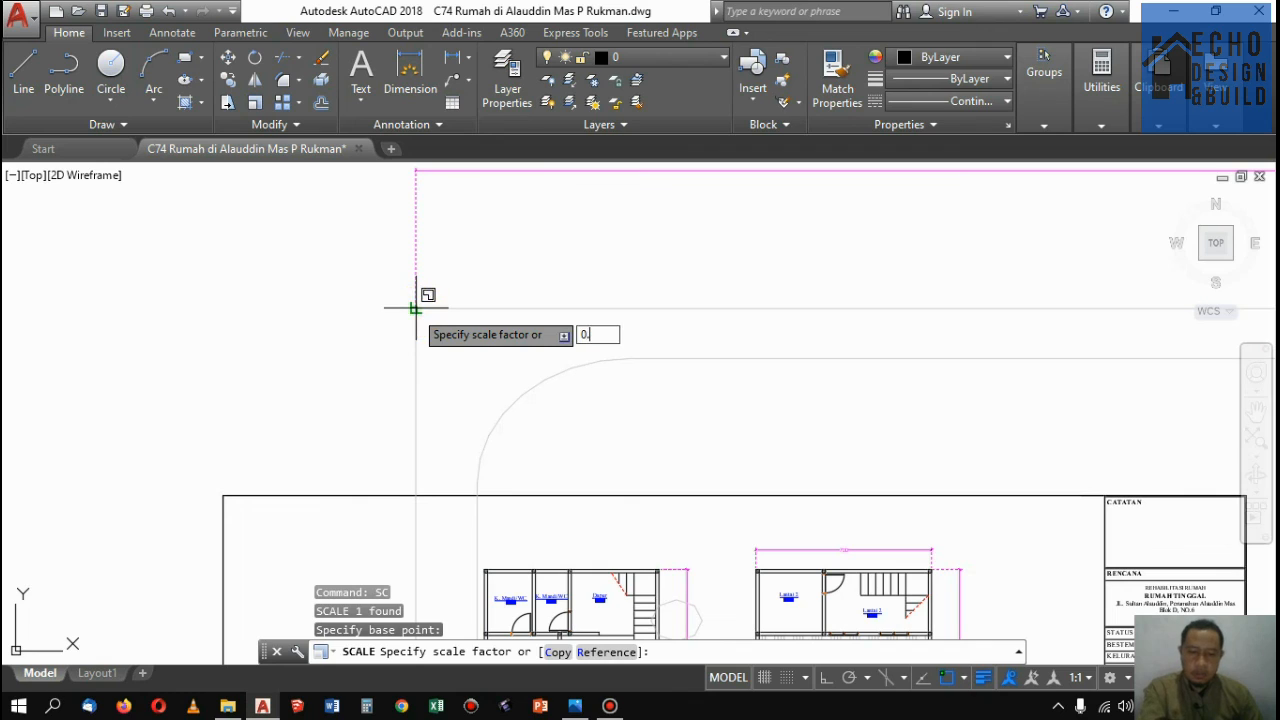
{"action": "key", "text": "Return"}
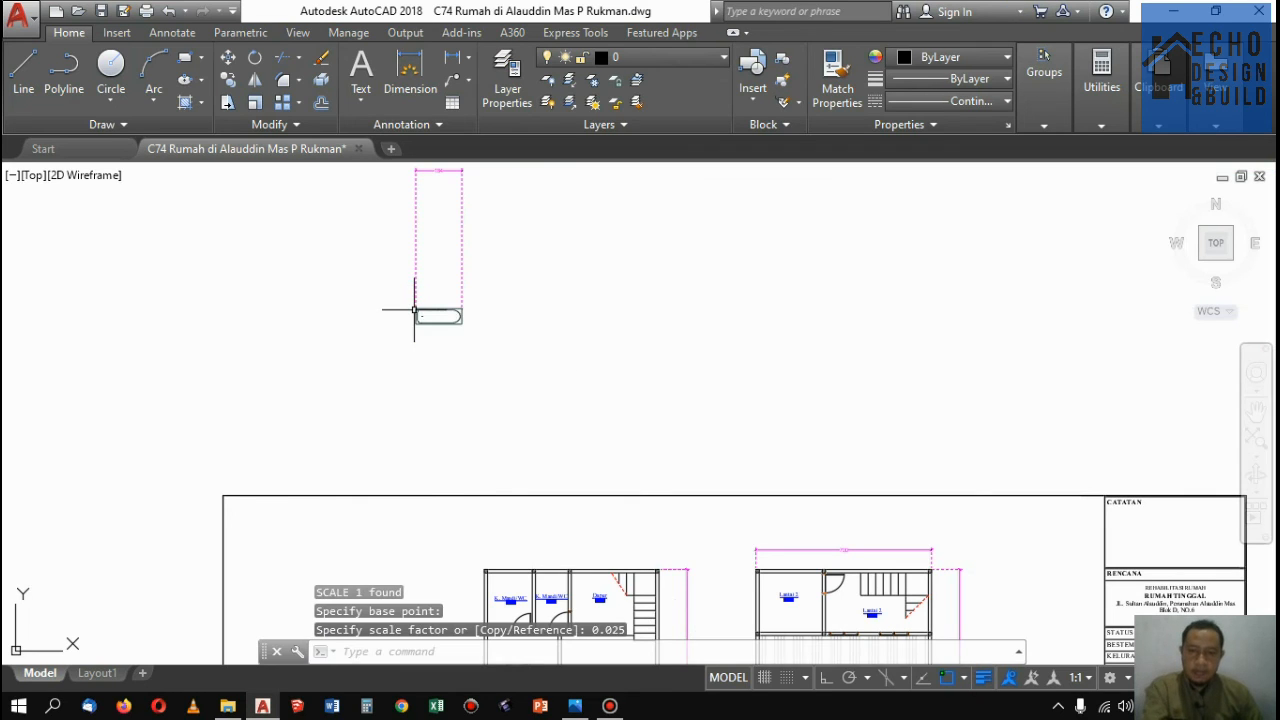
Switch to Calculator and compute 170 ÷ 7300 to verify the bathtub's scale factor, then close it
{"action": "scroll", "coordinate": [529, 421], "scroll_direction": "down", "scroll_amount": 4}
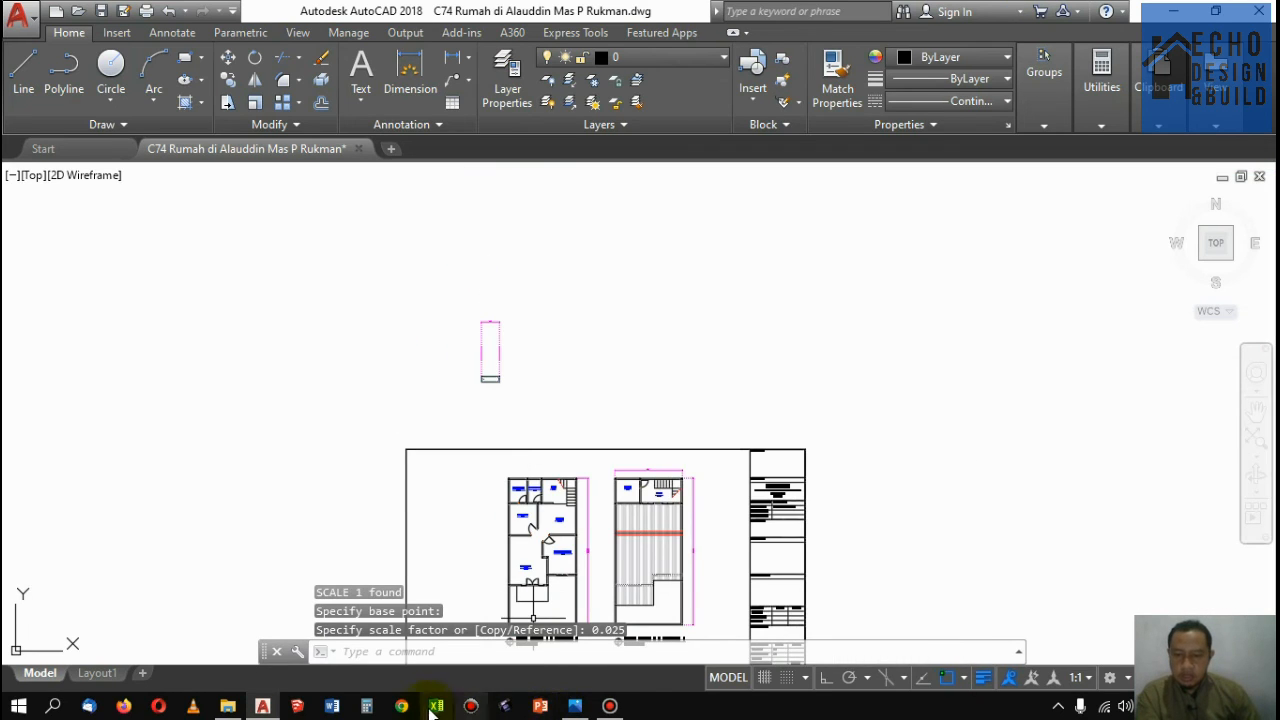
{"action": "left_click", "coordinate": [366, 706]}
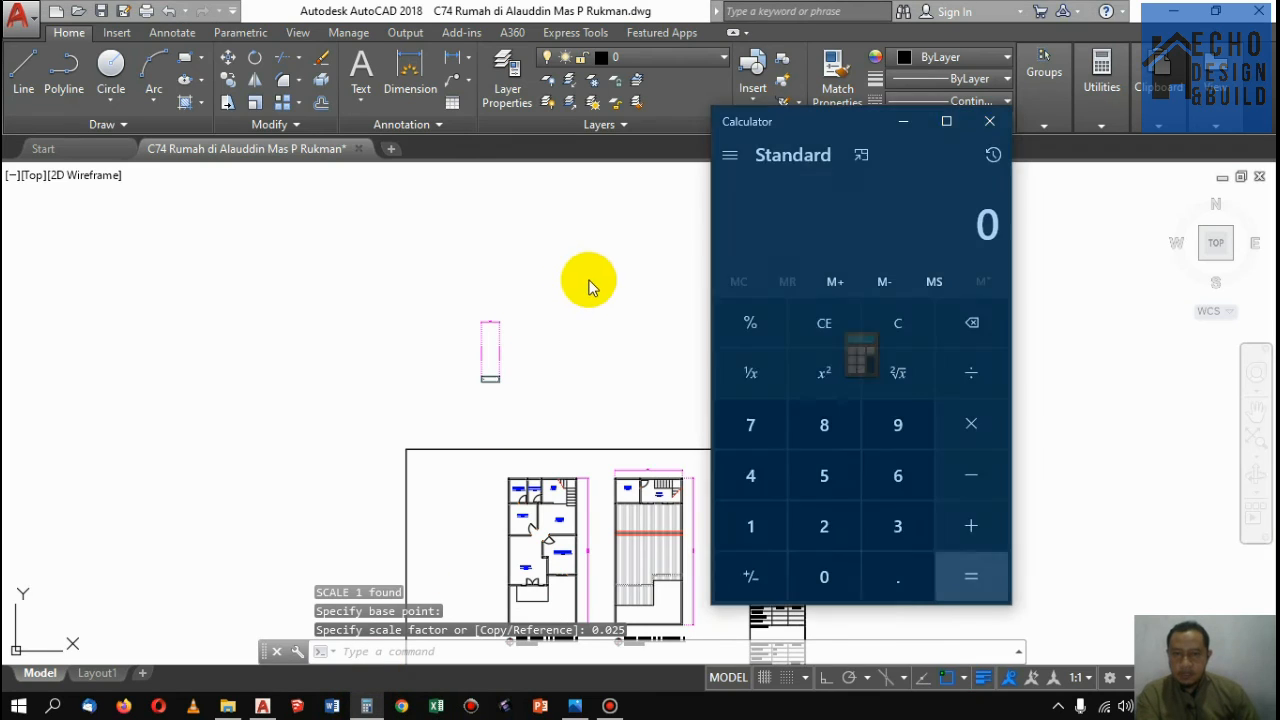
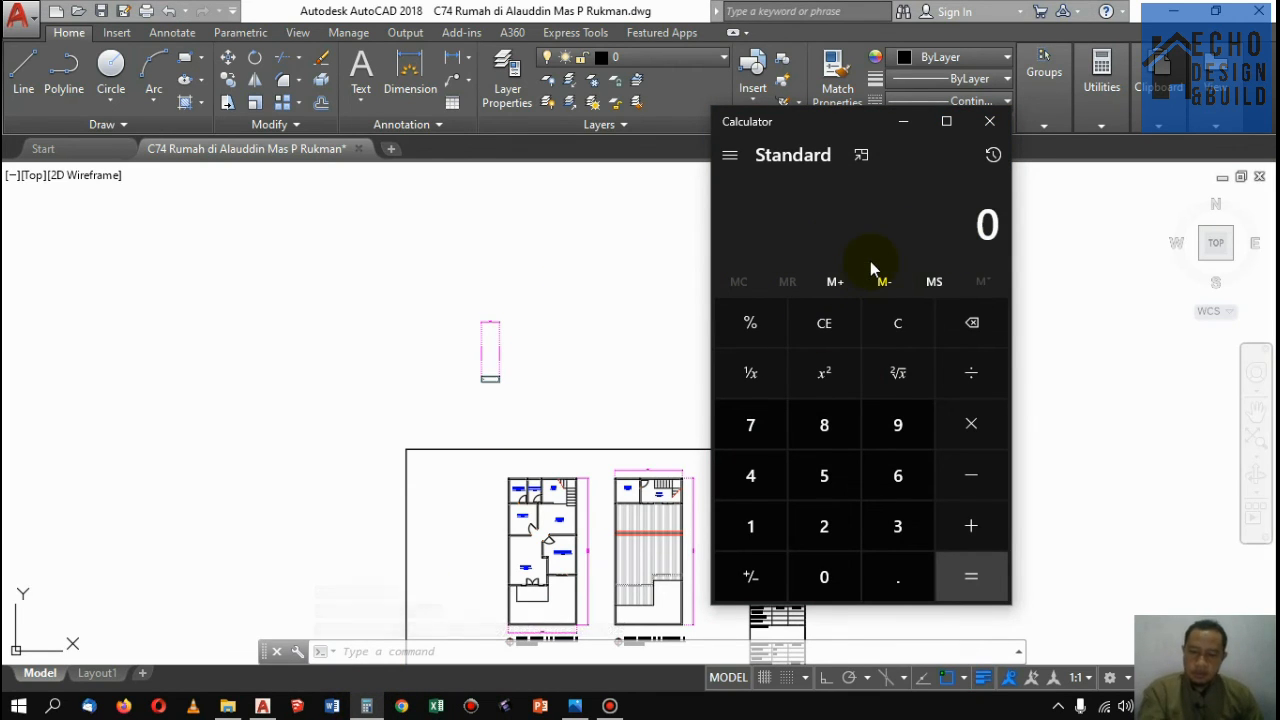
{"action": "type", "text": "170"}
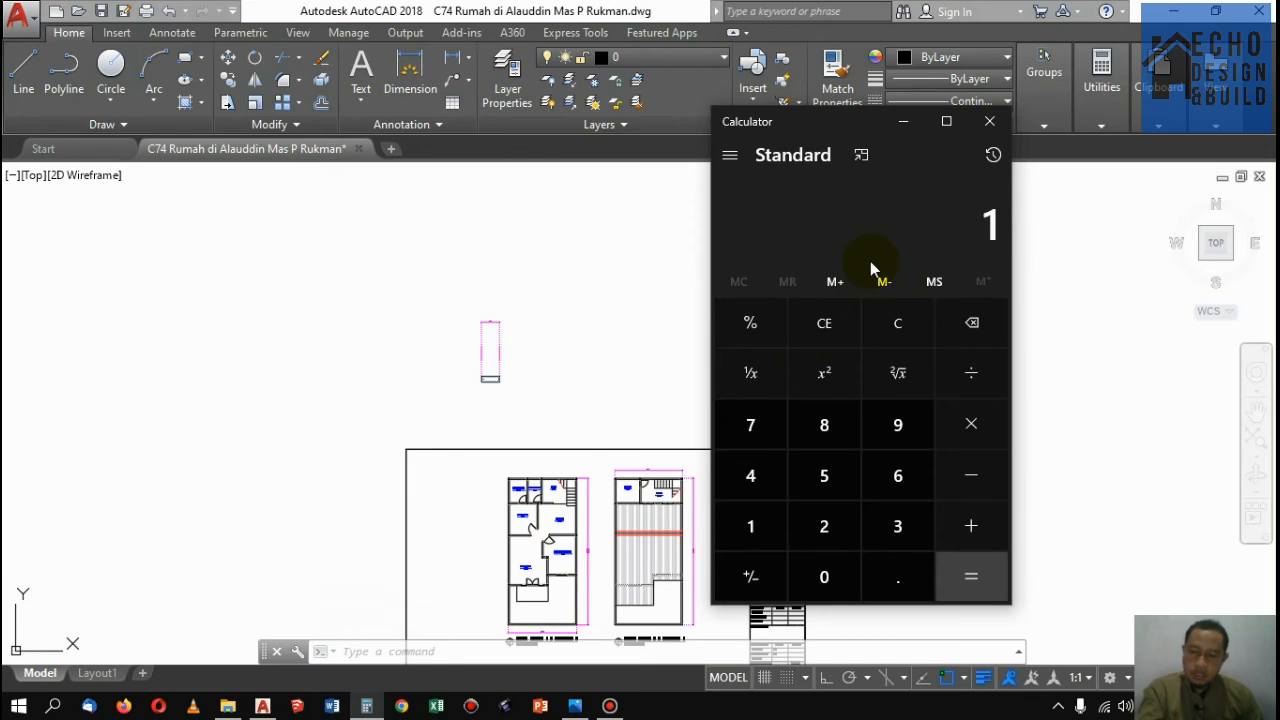
{"action": "key", "text": "plus"}
{"action": "type", "text": "8300"}
{"action": "key", "text": "BackSpace"}
{"action": "key", "text": "BackSpace"}
{"action": "key", "text": "BackSpace"}
{"action": "key", "text": "BackSpace"}
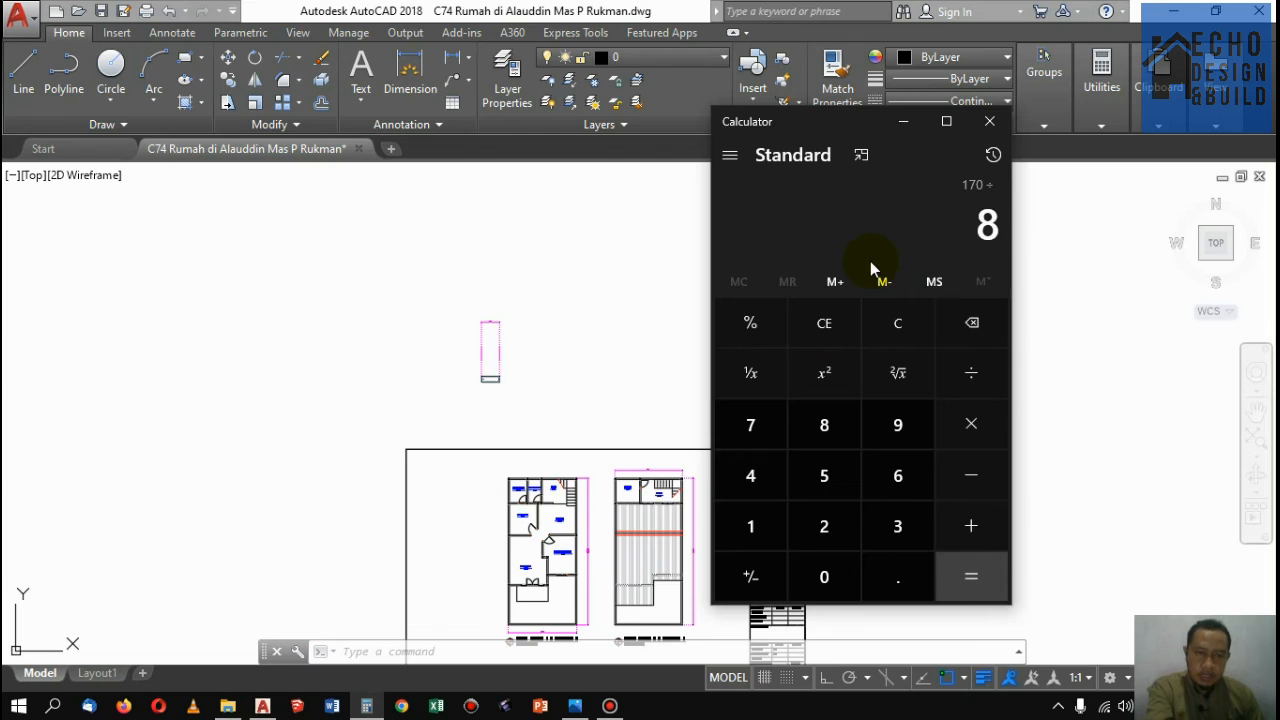
{"action": "type", "text": "7300"}
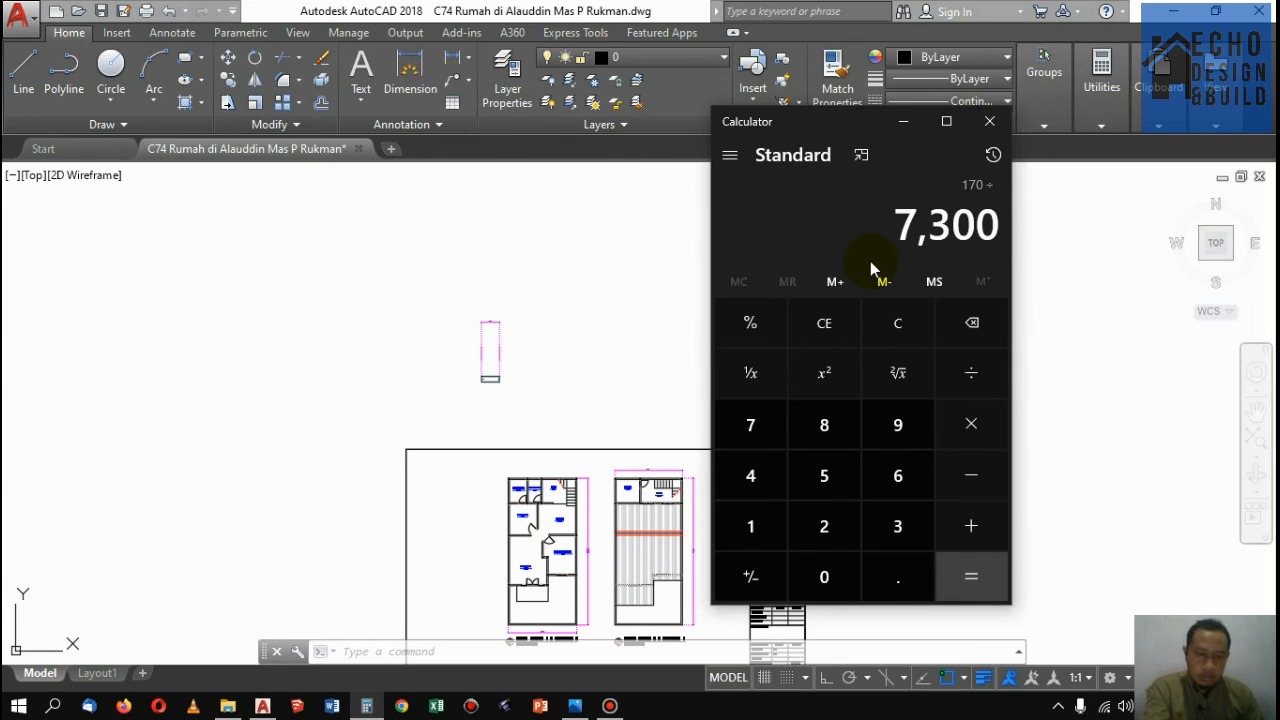
{"action": "key", "text": "Return"}
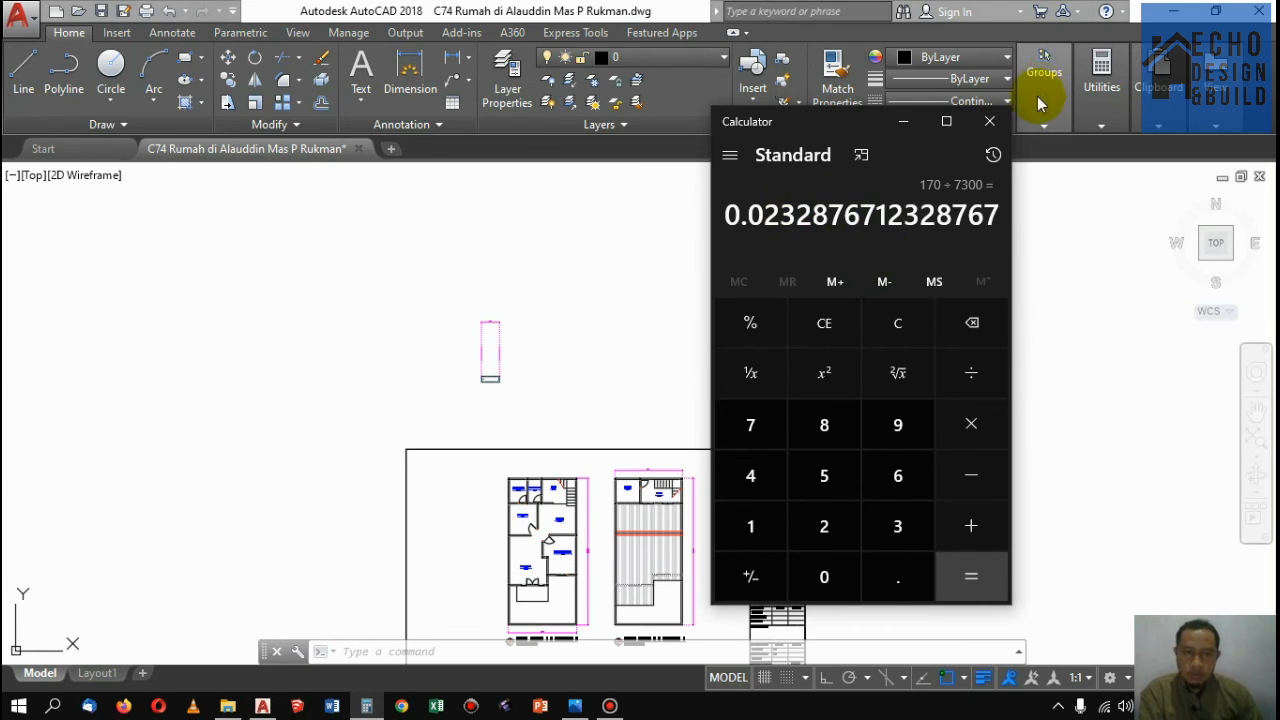
{"action": "left_click", "coordinate": [989, 121]}
Delete the linear dimension above the scaled bathtub block
{"action": "scroll", "coordinate": [522, 384], "scroll_direction": "up", "scroll_amount": 4}
{"action": "scroll", "coordinate": [518, 390], "scroll_direction": "up", "scroll_amount": 6}
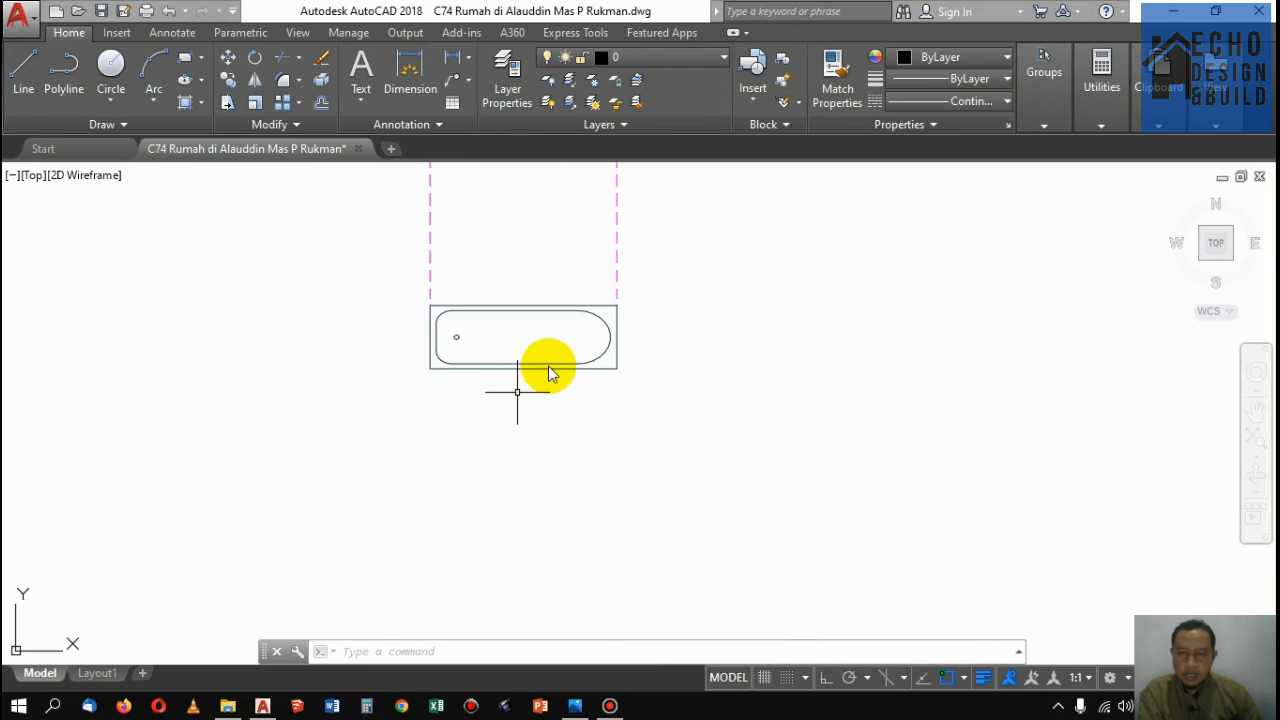
{"action": "scroll", "coordinate": [682, 425], "scroll_direction": "down", "scroll_amount": 4}
{"action": "left_click", "coordinate": [679, 297]}
{"action": "left_click", "coordinate": [663, 270]}
{"action": "left_click", "coordinate": [684, 292]}
{"action": "left_click", "coordinate": [573, 232]}
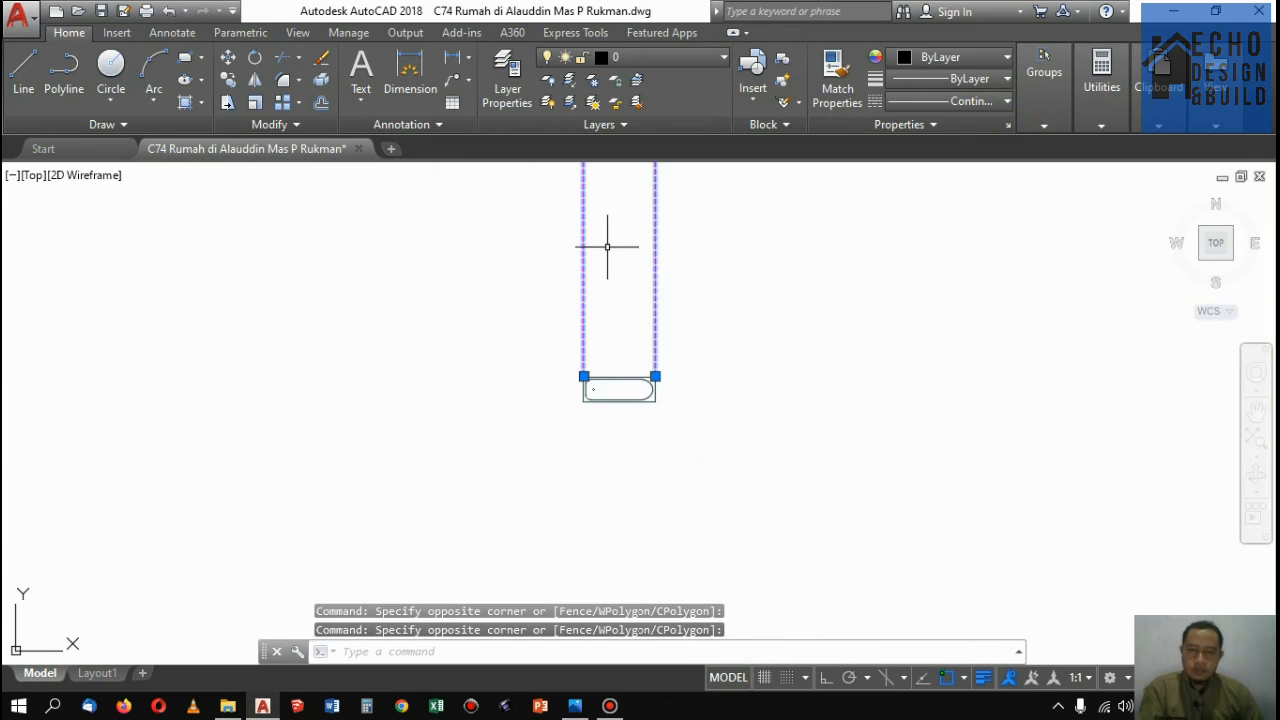
{"action": "key", "text": "Delete"}
Move the bathtub by its left-edge midpoint to the upper-left inner wall corner of the first K. Mandi/WC room
{"action": "scroll", "coordinate": [700, 320], "scroll_direction": "down", "scroll_amount": 3}
{"action": "scroll", "coordinate": [694, 386], "scroll_direction": "up", "scroll_amount": 3}
{"action": "left_click", "coordinate": [694, 386]}
{"action": "left_click", "coordinate": [665, 265]}
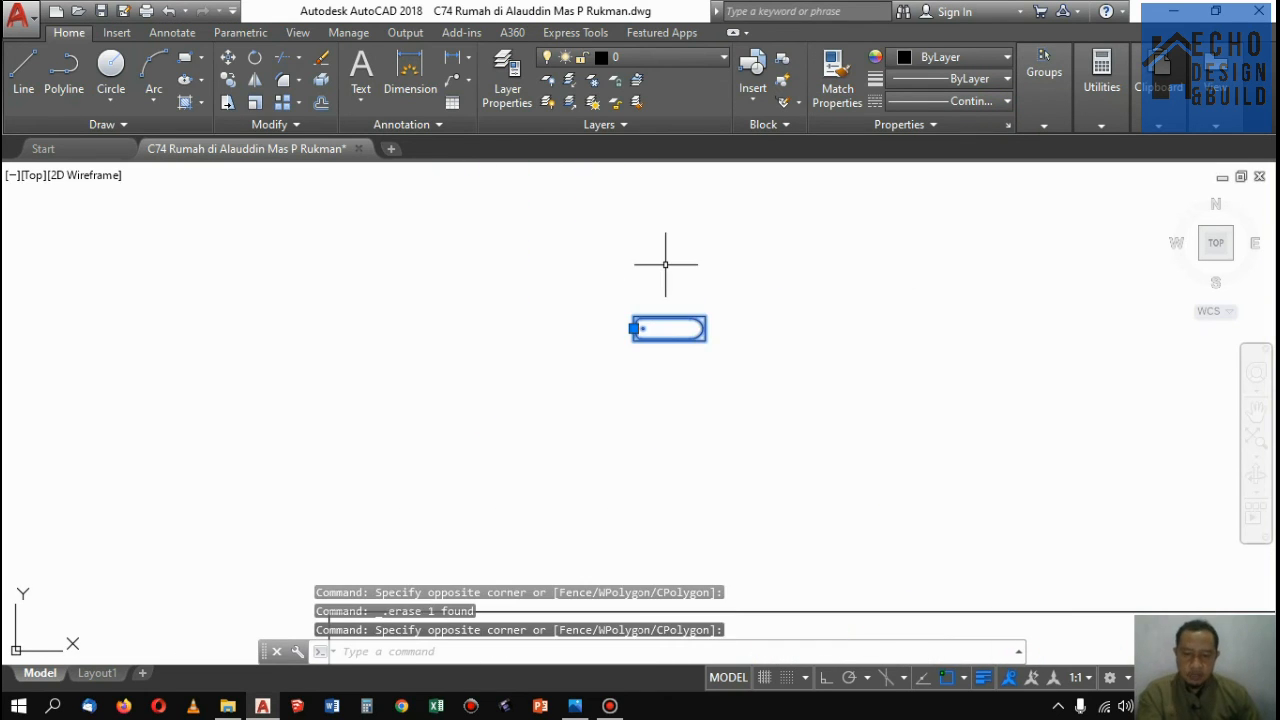
{"action": "type", "text": "m"}
{"action": "key", "text": "Return"}
{"action": "left_click", "coordinate": [634, 329]}
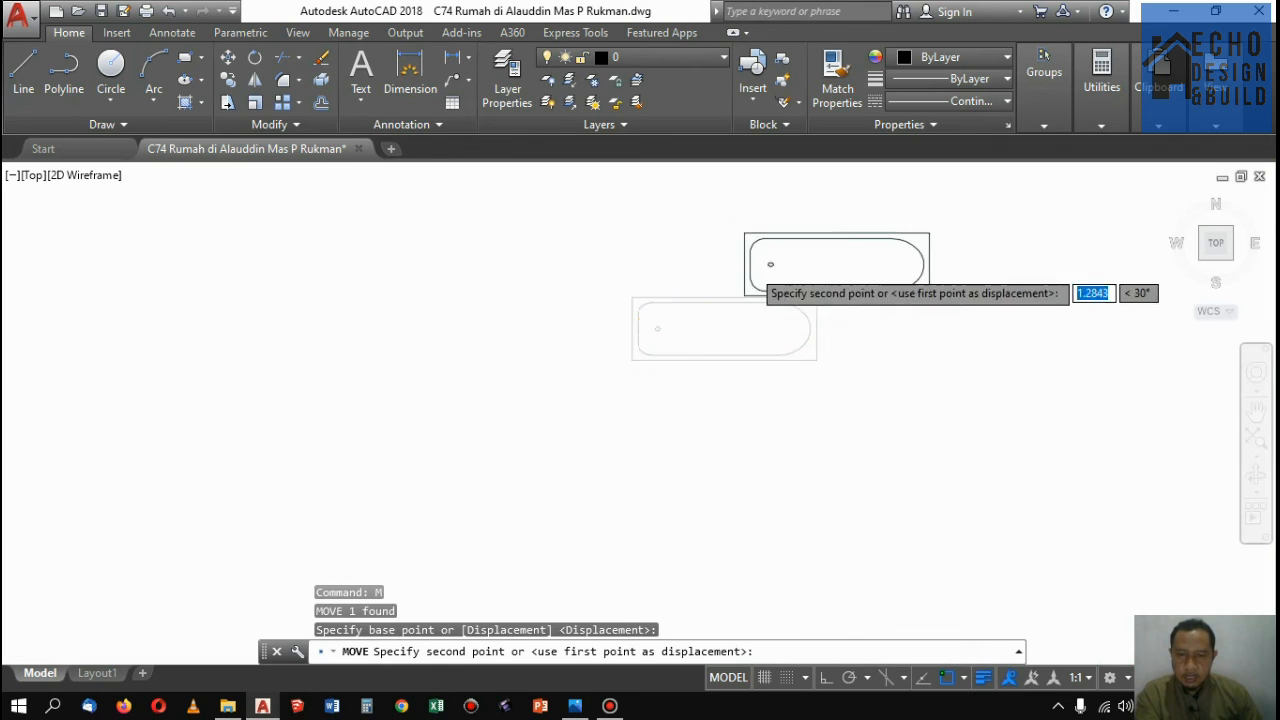
{"action": "scroll", "coordinate": [800, 262], "scroll_direction": "down", "scroll_amount": 4}
{"action": "scroll", "coordinate": [812, 456], "scroll_direction": "up", "scroll_amount": 6}
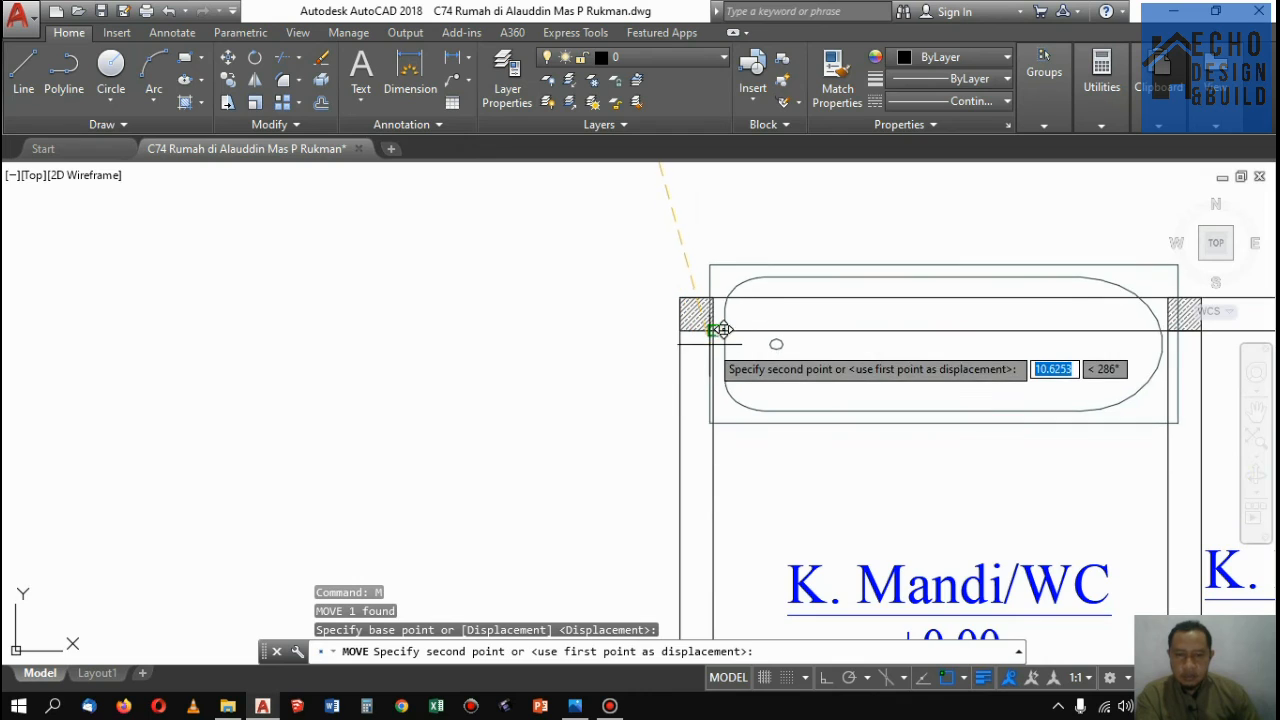
{"action": "left_click", "coordinate": [729, 330]}
Scale the bathtub block by a factor of 0.9 from its upper-left corner so it fits between the bathroom walls
{"action": "scroll", "coordinate": [800, 391], "scroll_direction": "down", "scroll_amount": 2}
{"action": "left_click", "coordinate": [798, 352]}
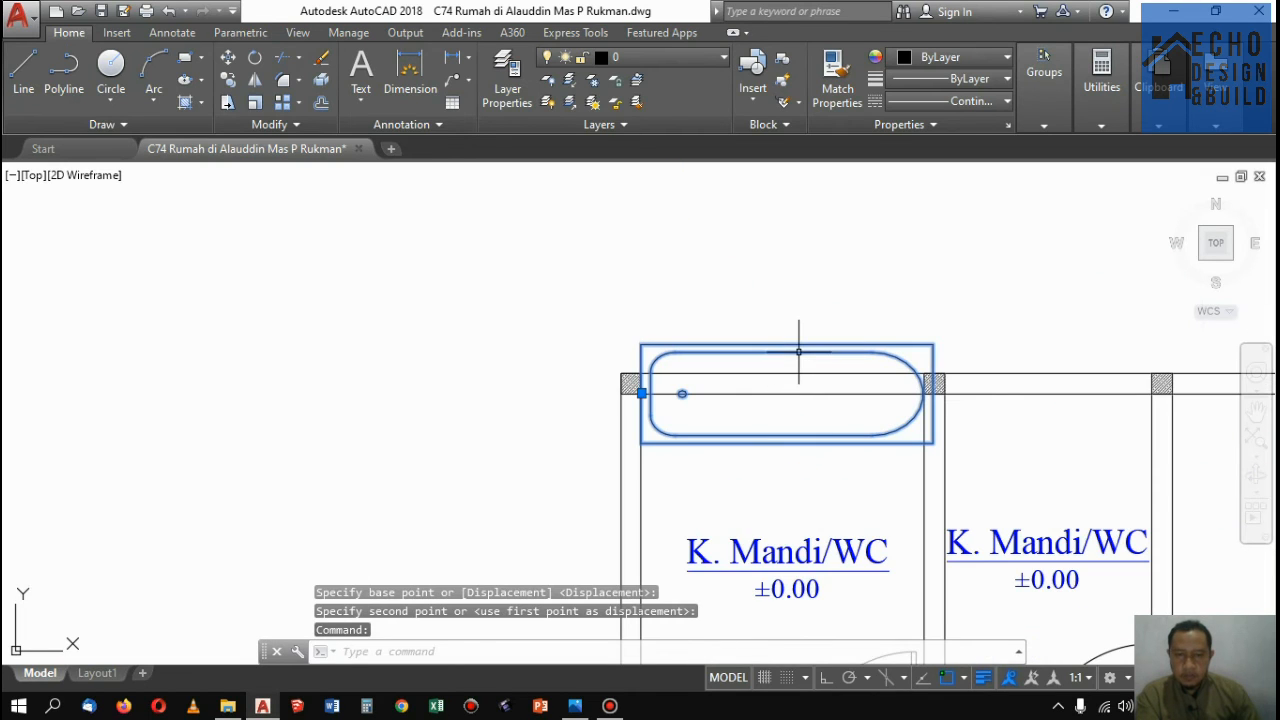
{"action": "type", "text": "sc"}
{"action": "key", "text": "Return"}
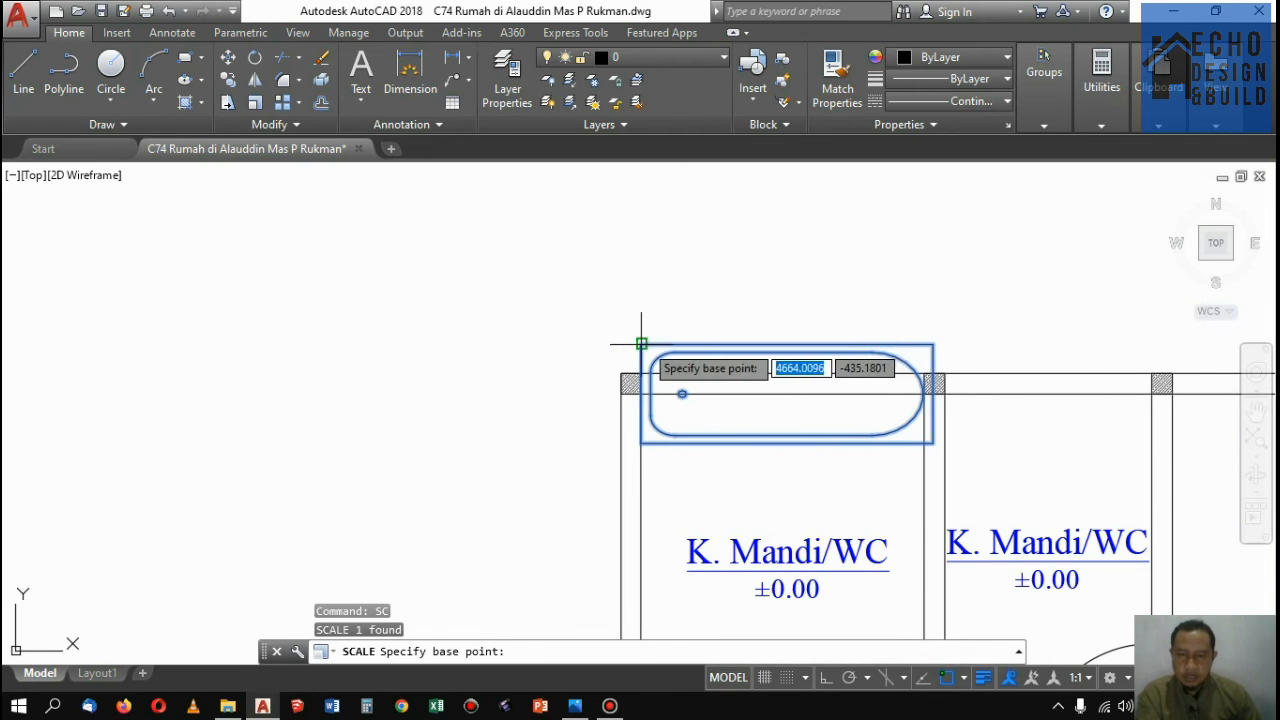
{"action": "left_click", "coordinate": [641, 343]}
{"action": "type", "text": "0.9"}
{"action": "key", "text": "Return"}
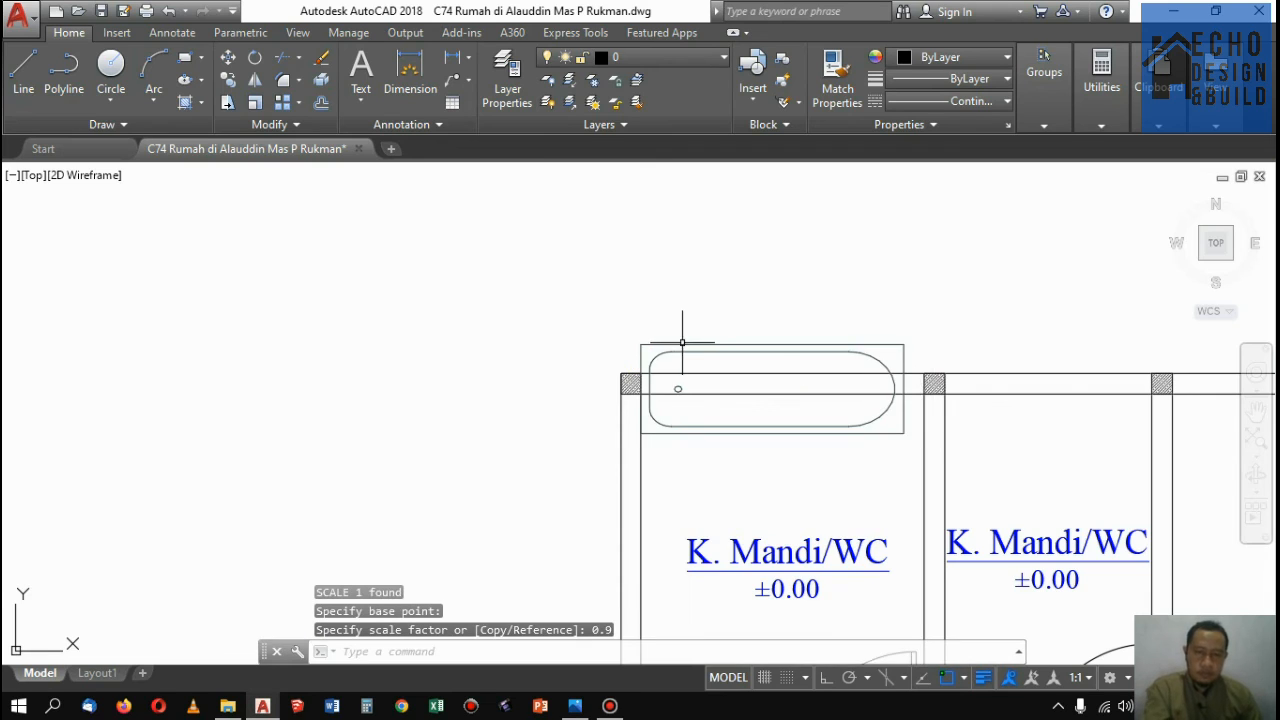
Move the bathtub down so its upper-left corner meets the inner wall corner of the first K. Mandi/WC room
{"action": "scroll", "coordinate": [677, 337], "scroll_direction": "up", "scroll_amount": 2}
{"action": "left_click", "coordinate": [763, 357]}
{"action": "left_click", "coordinate": [734, 300]}
{"action": "type", "text": "m"}
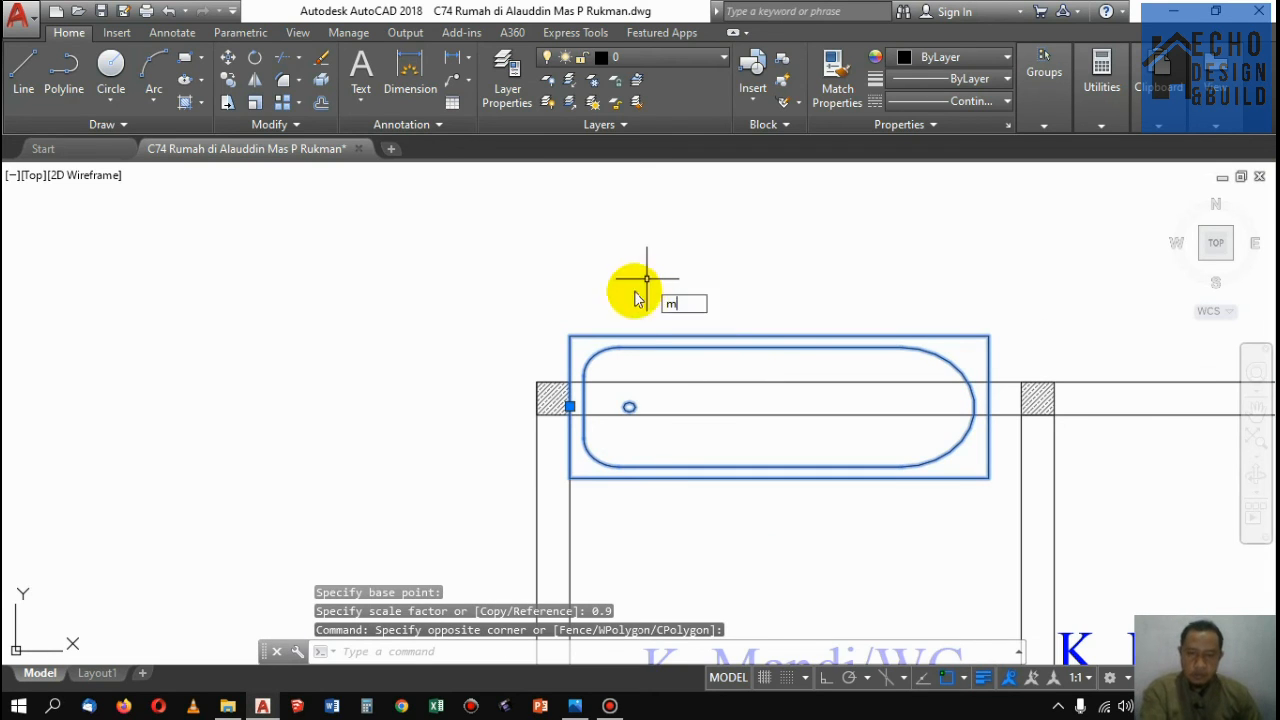
{"action": "key", "text": "Return"}
{"action": "left_click", "coordinate": [582, 320]}
{"action": "left_click", "coordinate": [583, 401]}
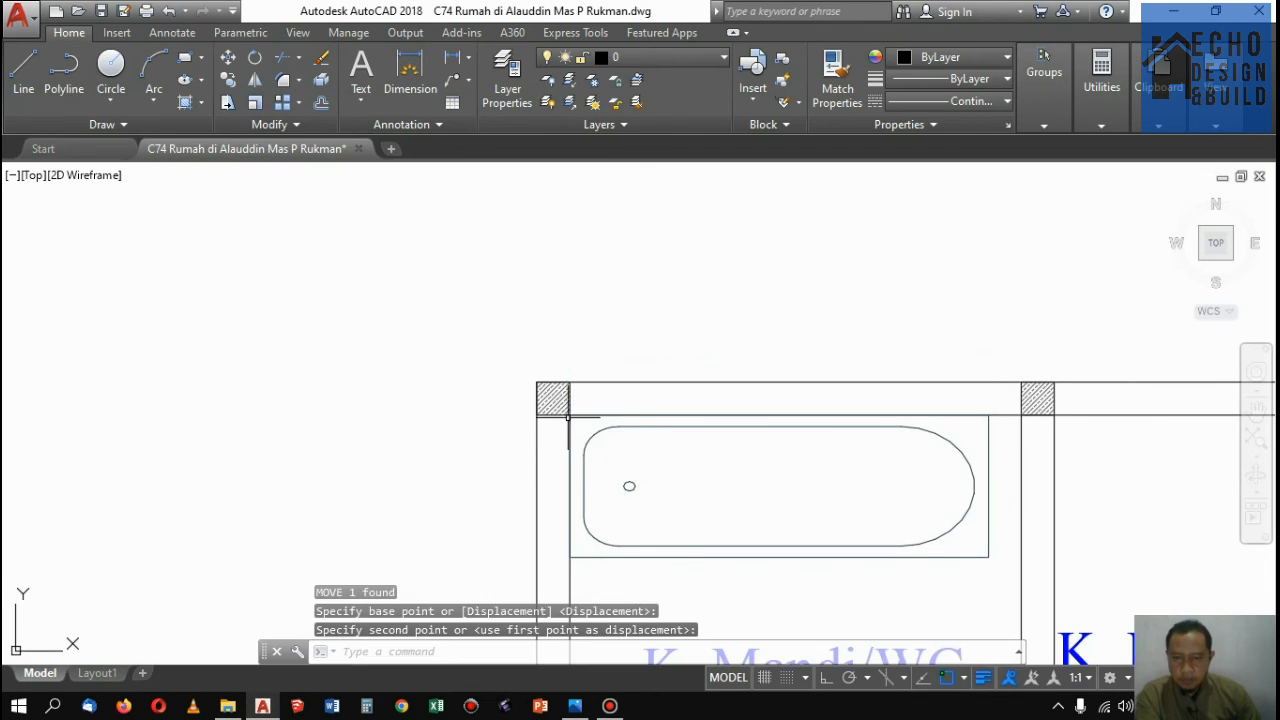
{"action": "scroll", "coordinate": [790, 420], "scroll_direction": "down", "scroll_amount": 3}
{"action": "scroll", "coordinate": [732, 408], "scroll_direction": "up", "scroll_amount": 4}
{"action": "scroll", "coordinate": [732, 408], "scroll_direction": "down", "scroll_amount": 4}
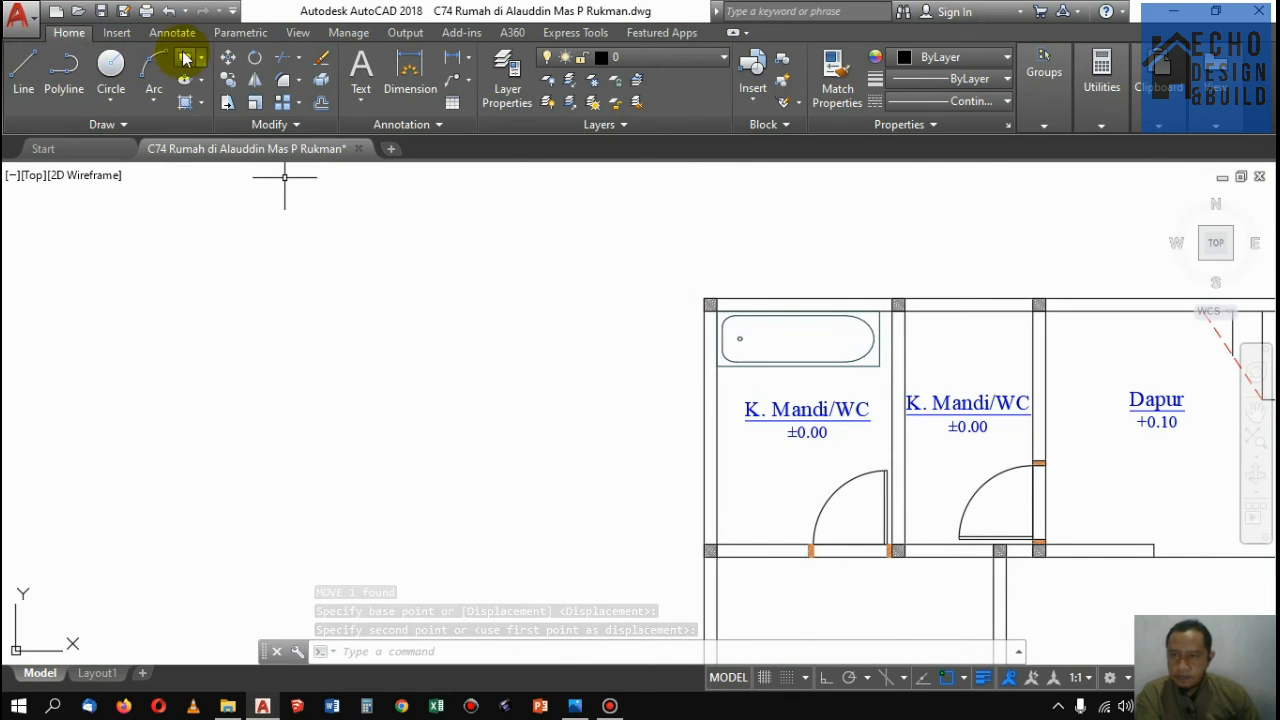
Insert the "kloset duduk1" toilet block beside the first floor plan
{"action": "left_click", "coordinate": [117, 32]}
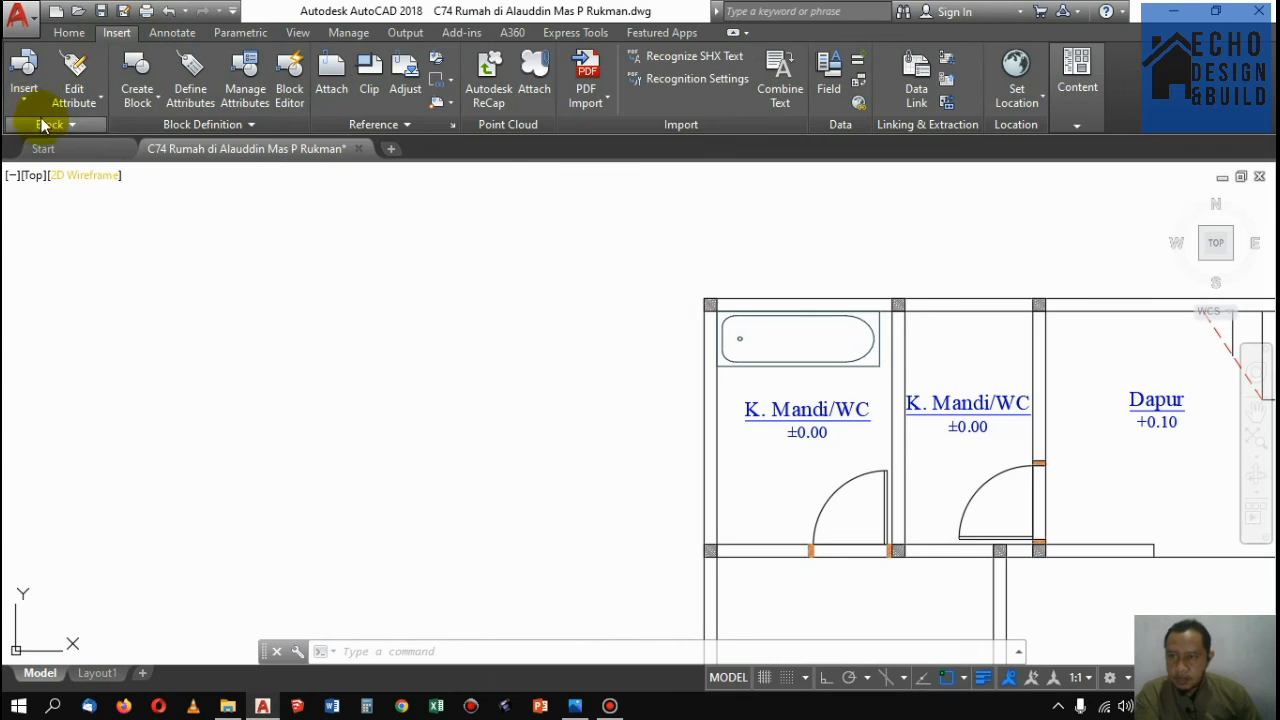
{"action": "left_click", "coordinate": [24, 82]}
{"action": "scroll", "coordinate": [160, 240], "scroll_direction": "down", "scroll_amount": 1}
{"action": "scroll", "coordinate": [152, 246], "scroll_direction": "down", "scroll_amount": 1}
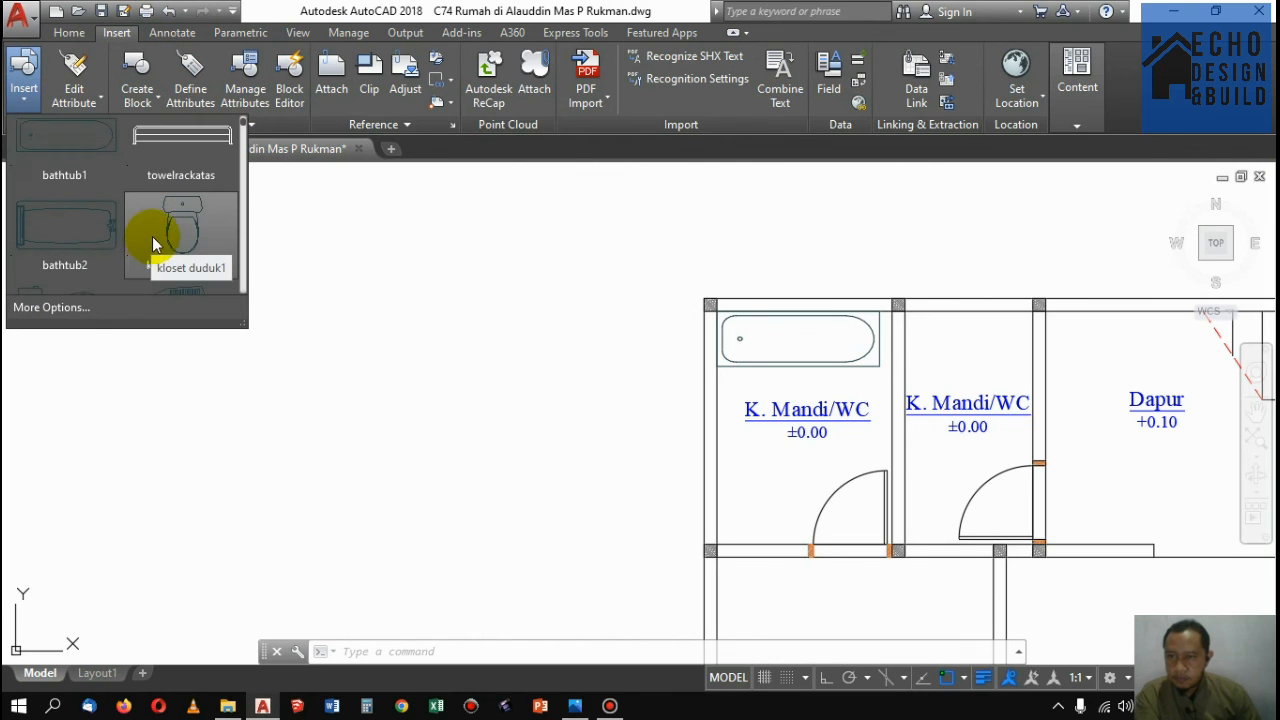
{"action": "left_click", "coordinate": [180, 225]}
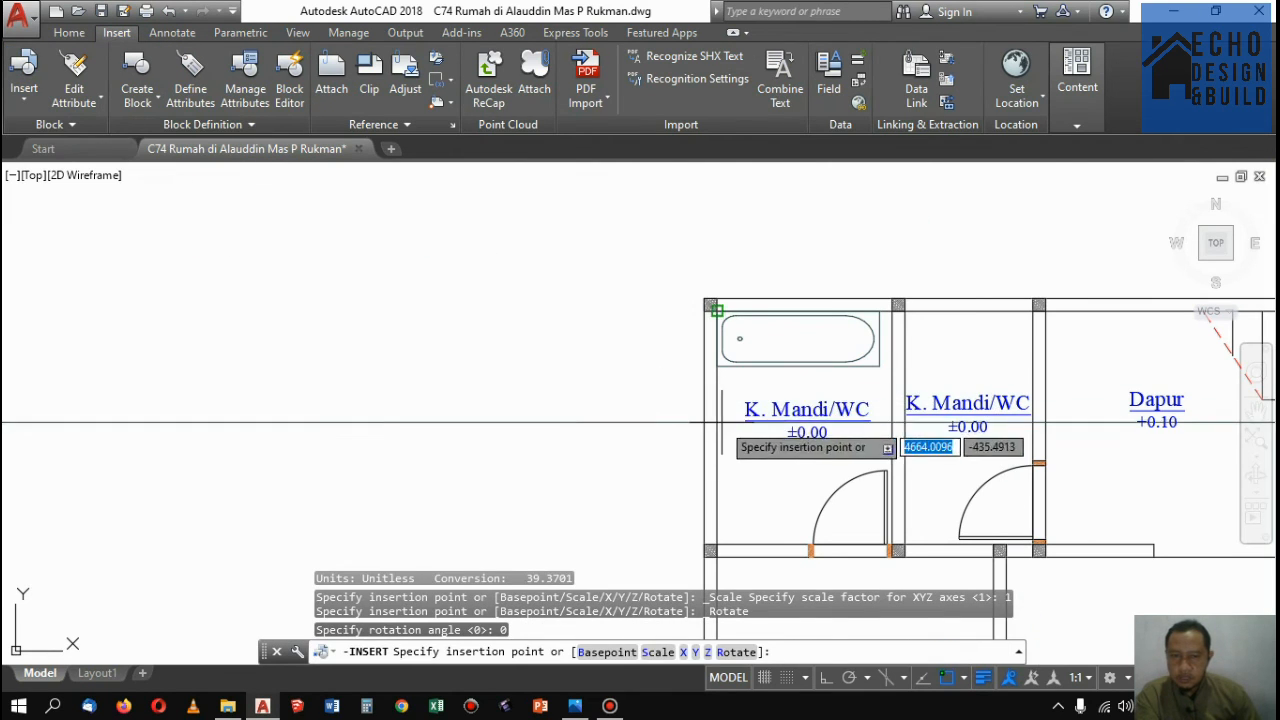
{"action": "scroll", "coordinate": [565, 370], "scroll_direction": "down", "scroll_amount": 5}
Place the toilet block beside the first floor plan and scale it by 0.025 from the midpoint of its back edge
{"action": "left_click", "coordinate": [566, 380]}
{"action": "left_click", "coordinate": [548, 329]}
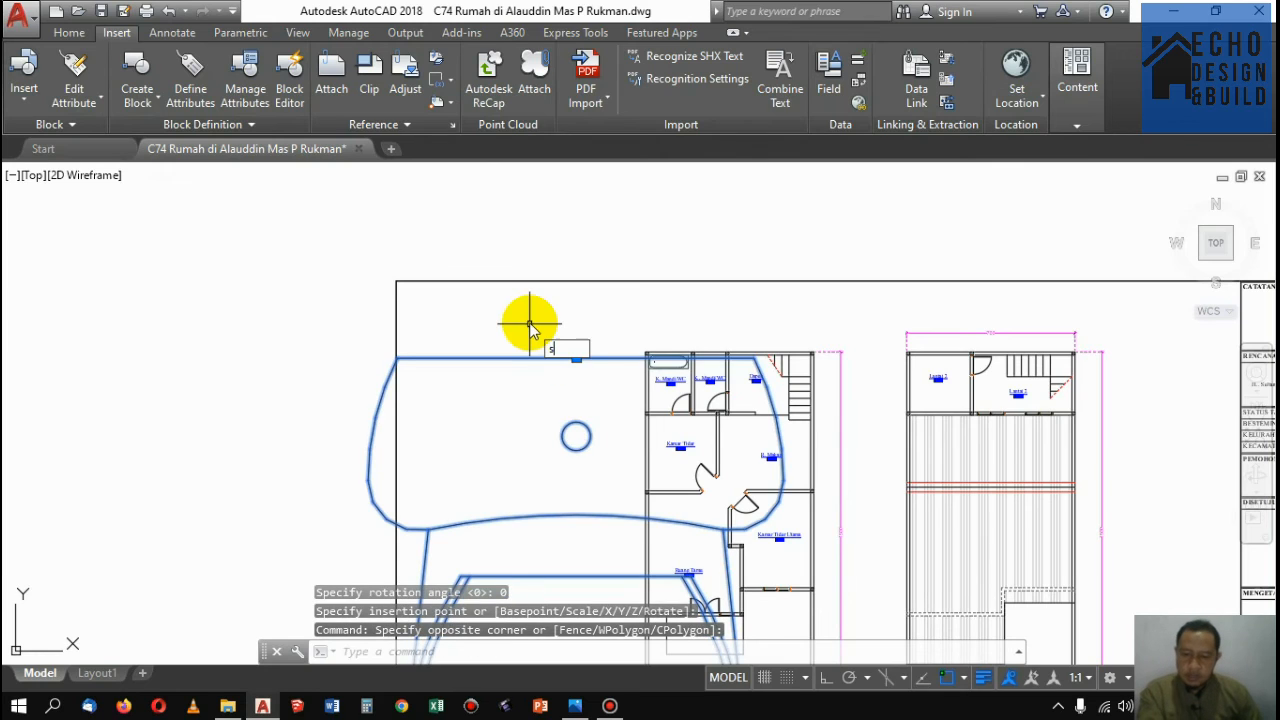
{"action": "type", "text": "c"}
{"action": "key", "text": "Return"}
{"action": "left_click", "coordinate": [576, 356]}
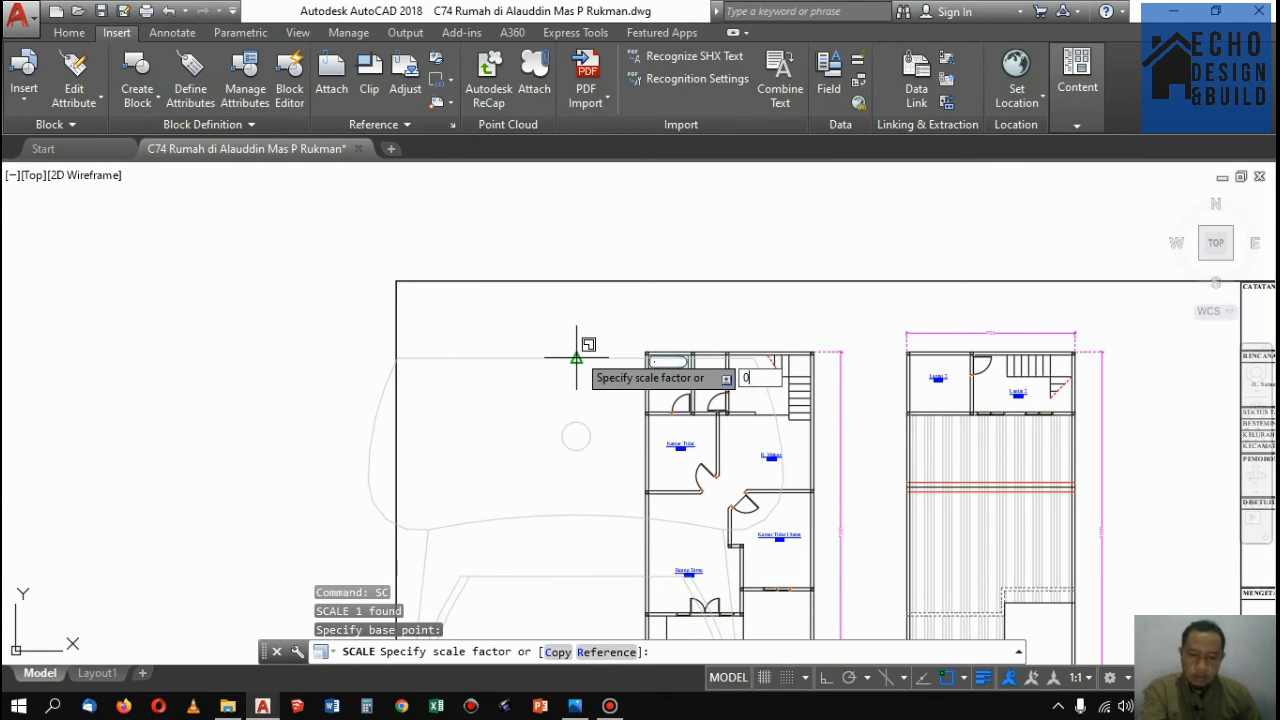
{"action": "type", "text": "0.025"}
{"action": "key", "text": "Return"}
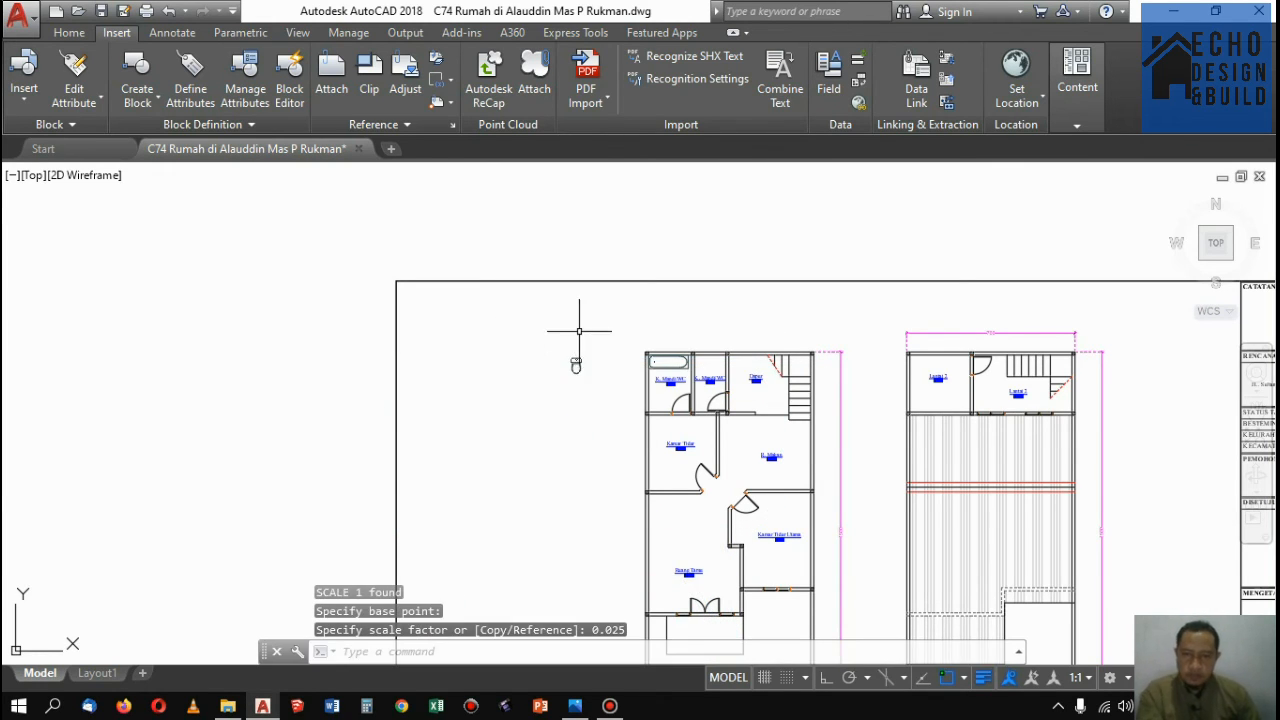
Rotate the toilet block 90° about the midpoint of its back edge
{"action": "scroll", "coordinate": [595, 440], "scroll_direction": "up", "scroll_amount": 3}
{"action": "left_click", "coordinate": [569, 387]}
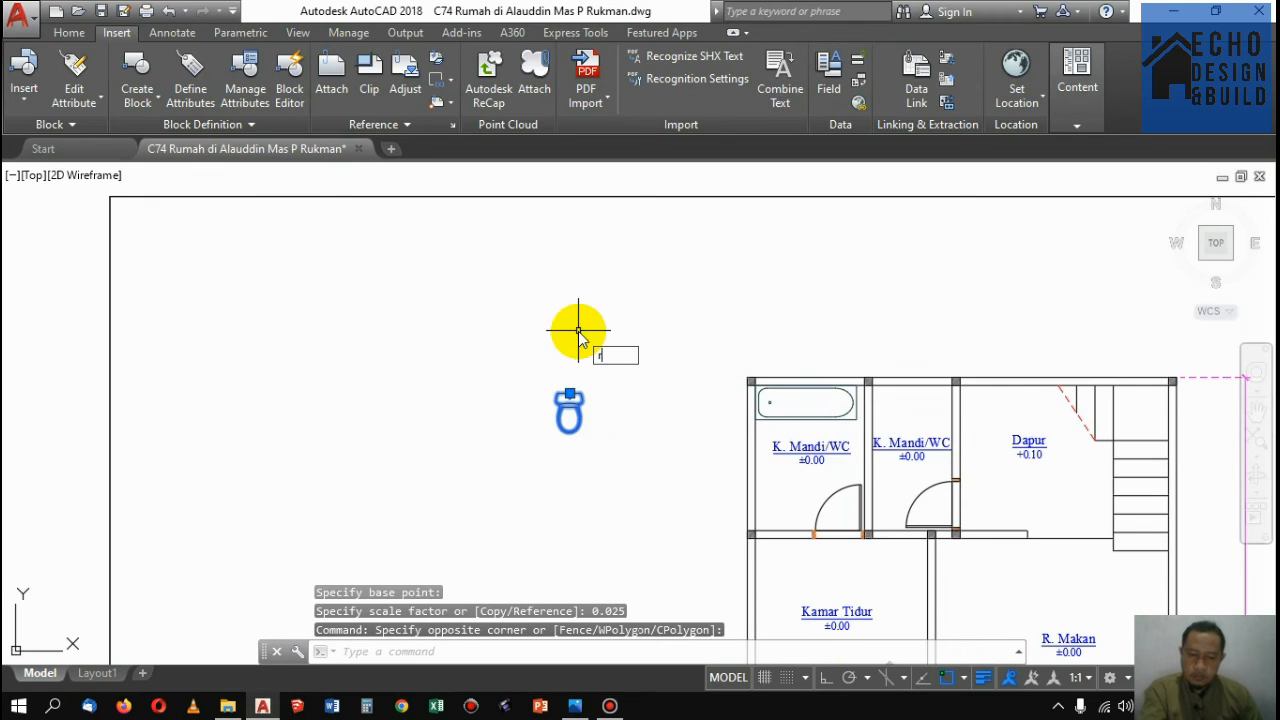
{"action": "type", "text": "ro"}
{"action": "key", "text": "Return"}
{"action": "scroll", "coordinate": [570, 371], "scroll_direction": "up", "scroll_amount": 4}
{"action": "left_click", "coordinate": [568, 426]}
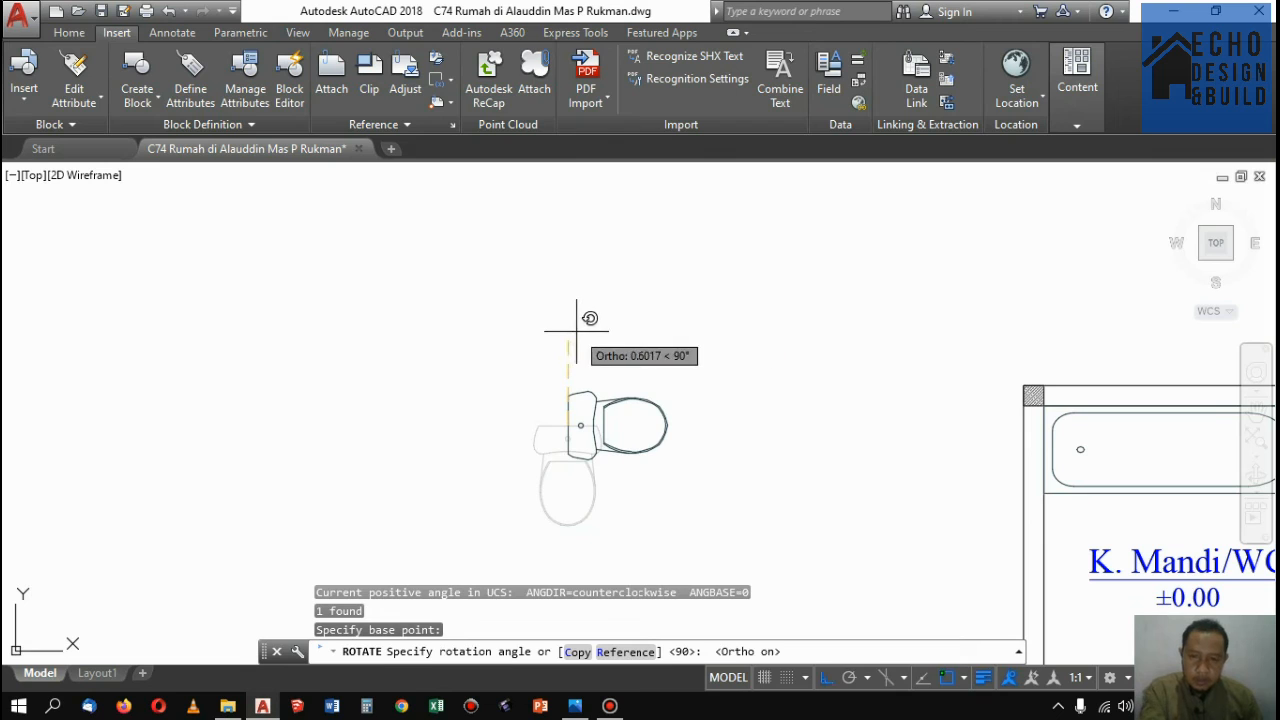
{"action": "left_click", "coordinate": [576, 330]}
Move the toilet by its back-edge midpoint to the bathtub's lower-left corner in the first K. Mandi/WC room
{"action": "scroll", "coordinate": [591, 366], "scroll_direction": "up", "scroll_amount": 5}
{"action": "left_click_drag", "start_coordinate": [560, 340], "coordinate": [486, 316]}
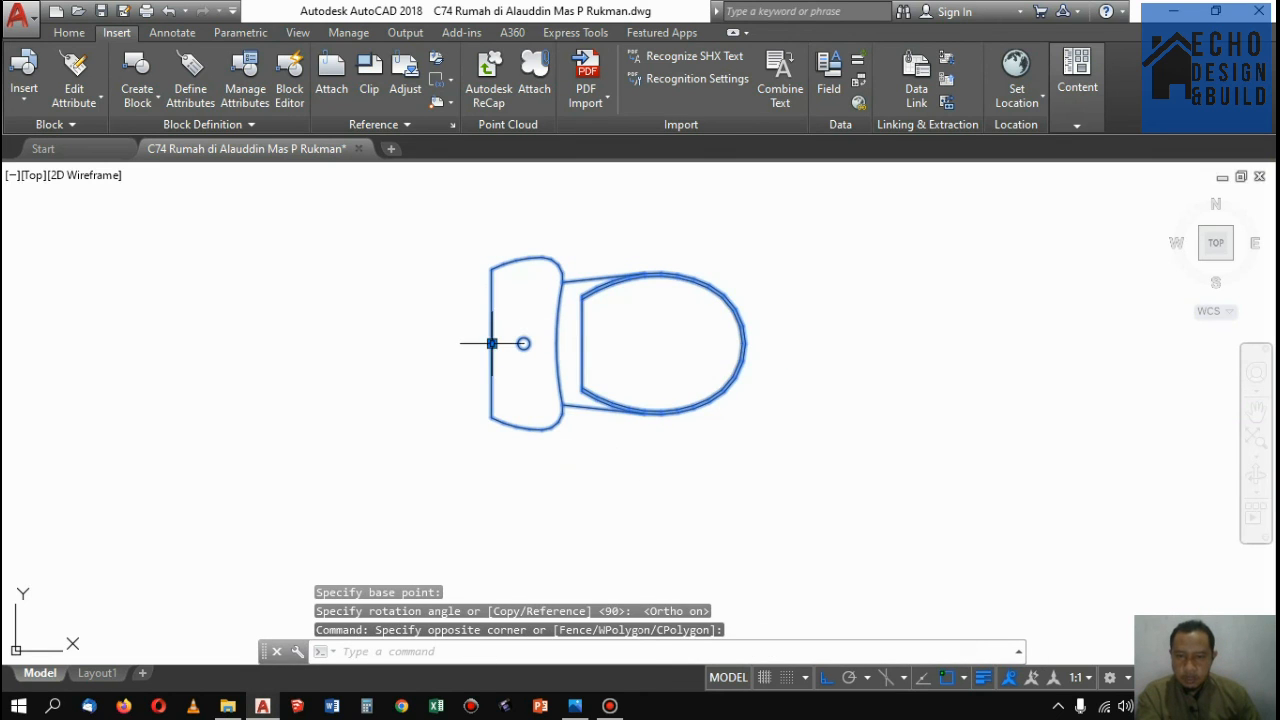
{"action": "left_click", "coordinate": [491, 343]}
{"action": "scroll", "coordinate": [491, 343], "scroll_direction": "down", "scroll_amount": 5}
{"action": "scroll", "coordinate": [700, 365], "scroll_direction": "up", "scroll_amount": 3}
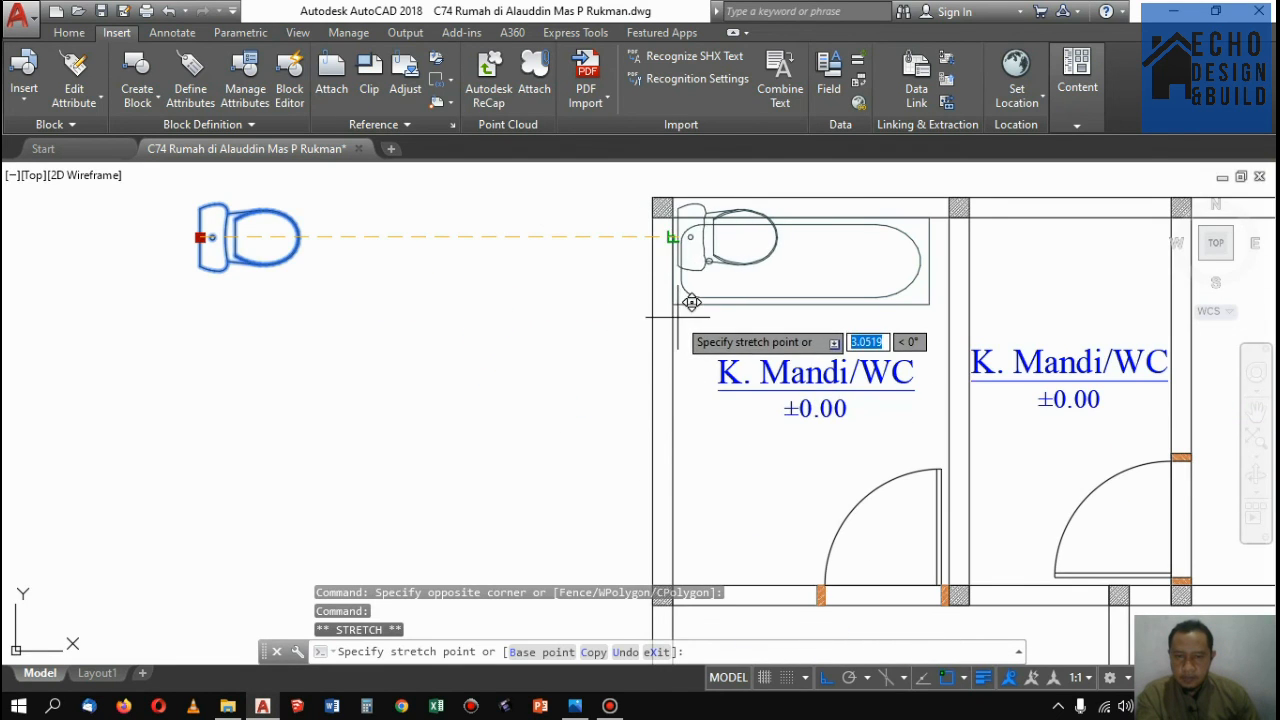
{"action": "scroll", "coordinate": [688, 320], "scroll_direction": "up", "scroll_amount": 4}
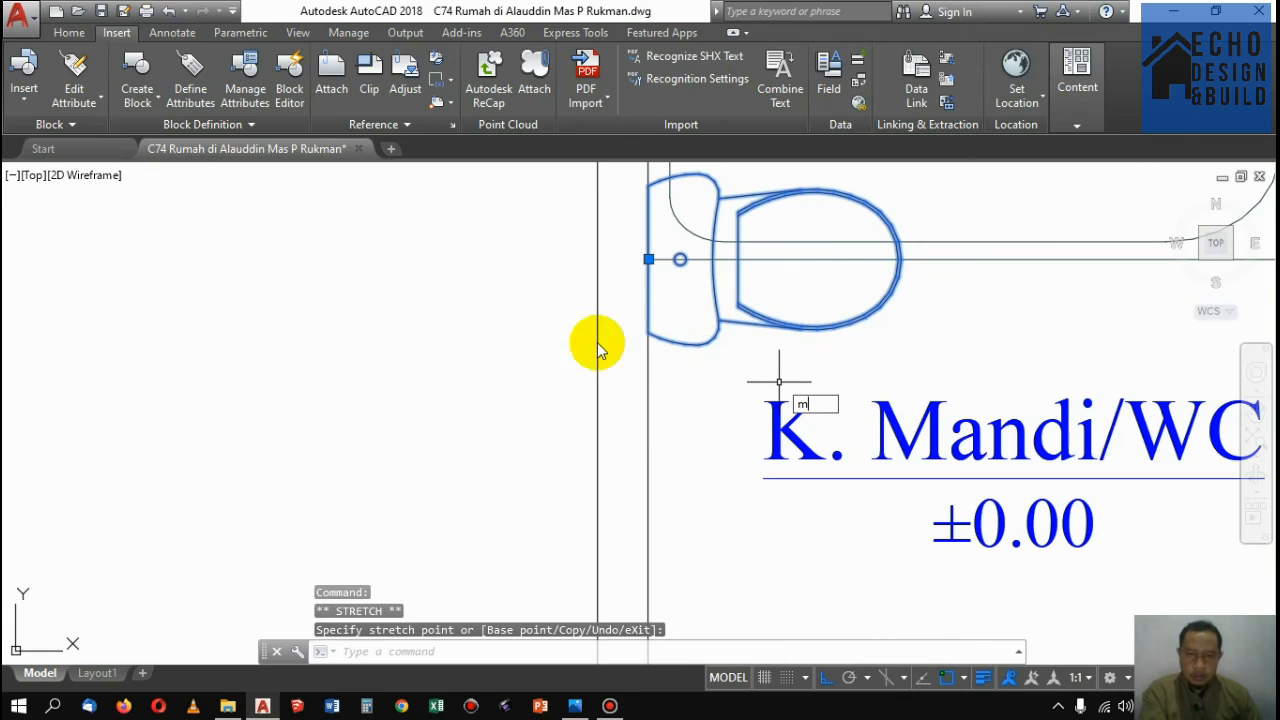
Move the toilet straight down along the outer wall so it clears the bathtub in the first K. Mandi/WC room
{"action": "type", "text": "m"}
{"action": "key", "text": "Return"}
{"action": "left_click", "coordinate": [451, 271]}
{"action": "left_click", "coordinate": [451, 481]}
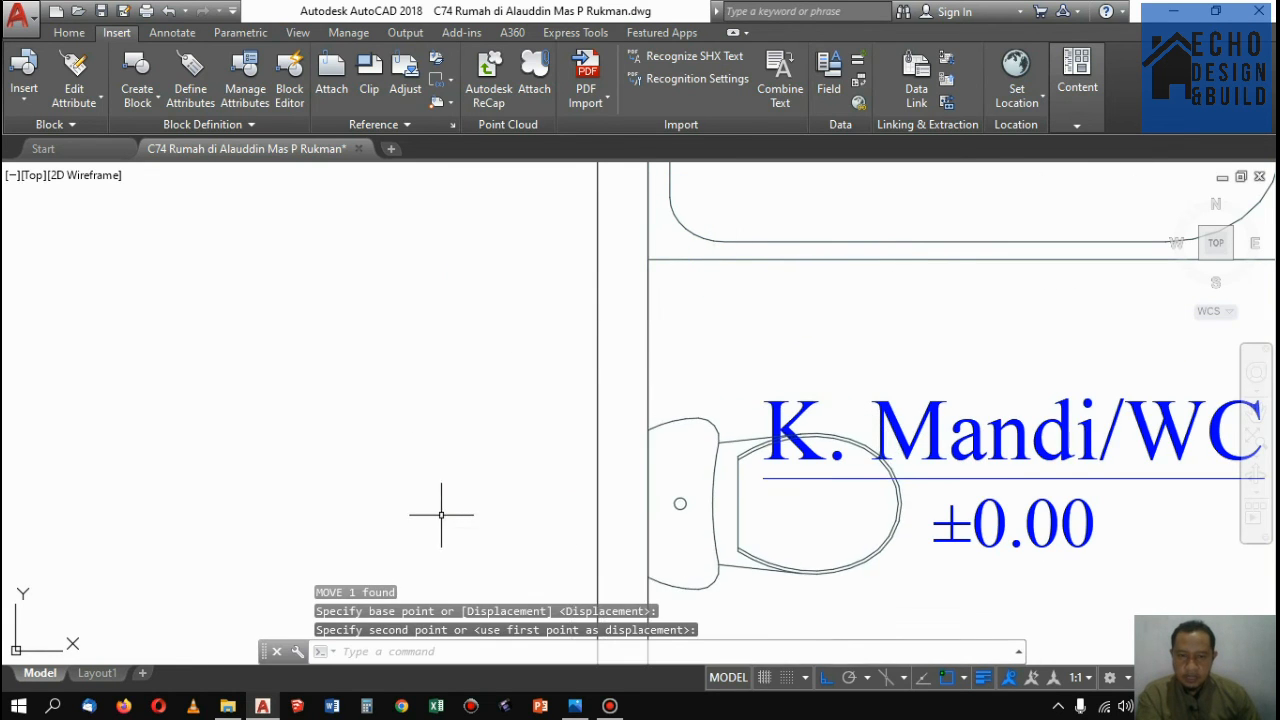
{"action": "scroll", "coordinate": [443, 514], "scroll_direction": "down", "scroll_amount": 5}
{"action": "scroll", "coordinate": [630, 297], "scroll_direction": "up", "scroll_amount": 2}
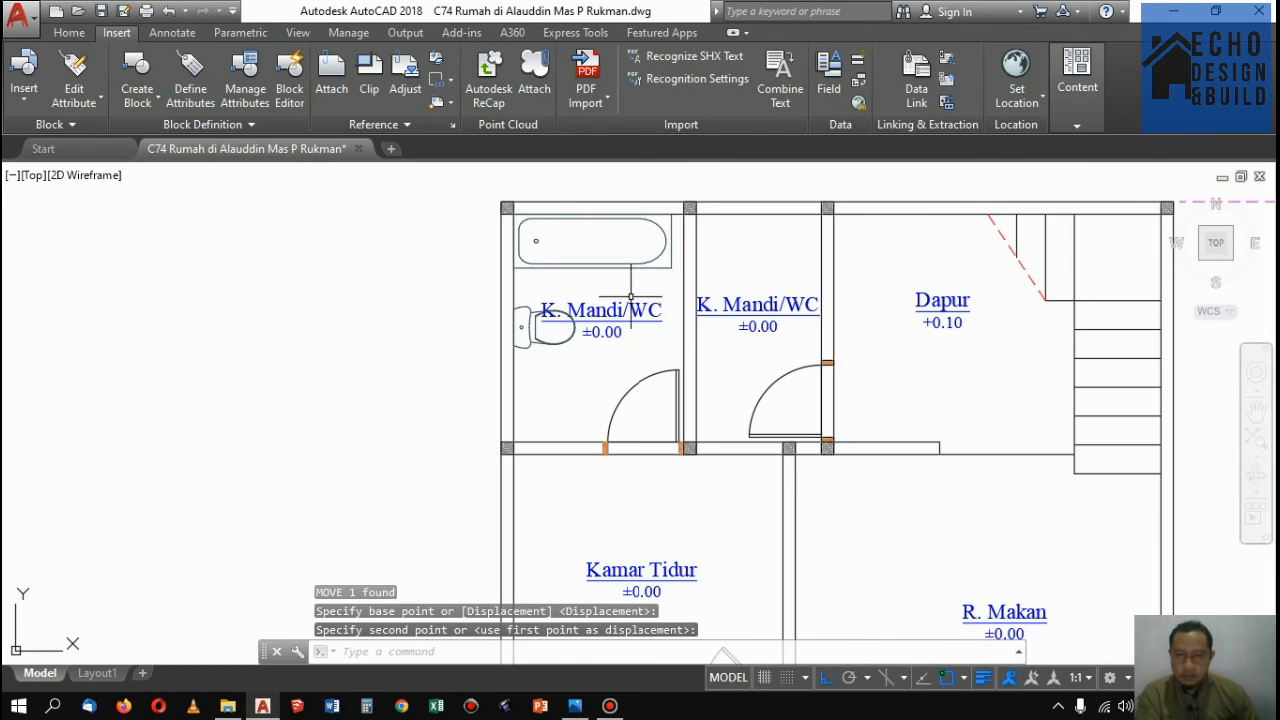
Browse the drawing's block previews for a washbasin and open the full block insertion options
{"action": "left_click", "coordinate": [24, 90]}
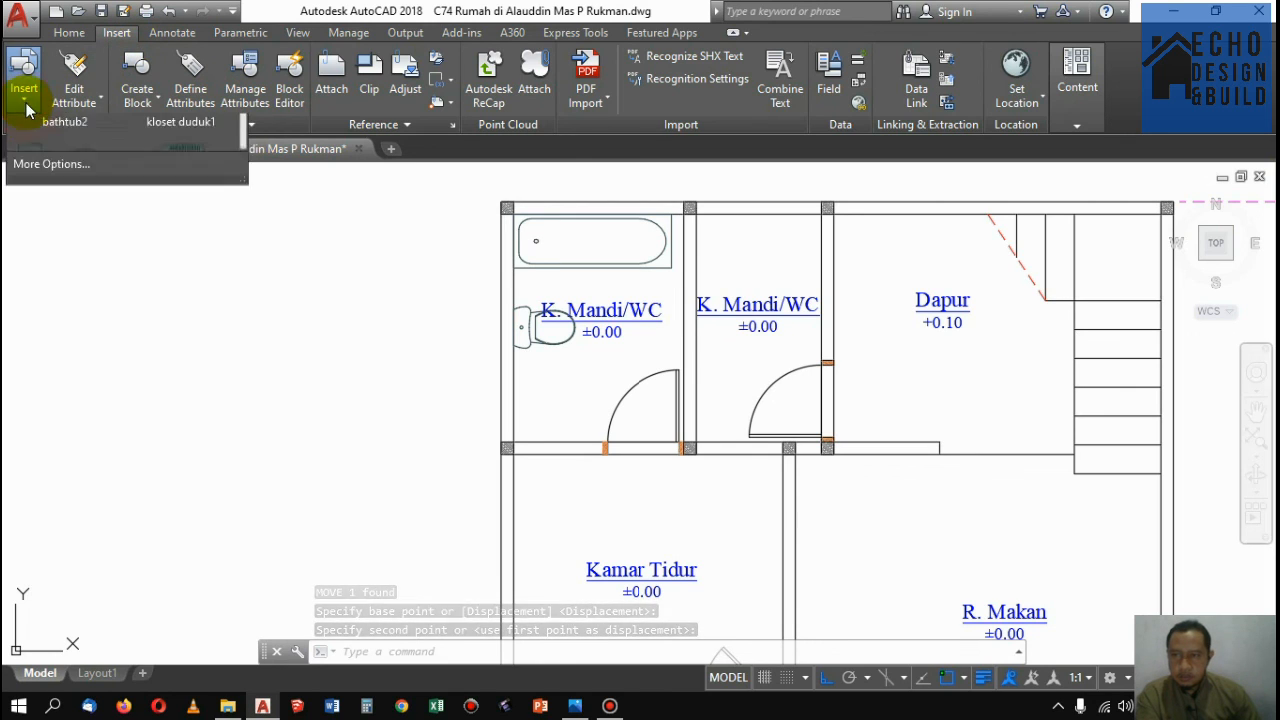
{"action": "scroll", "coordinate": [90, 290], "scroll_direction": "down", "scroll_amount": 2}
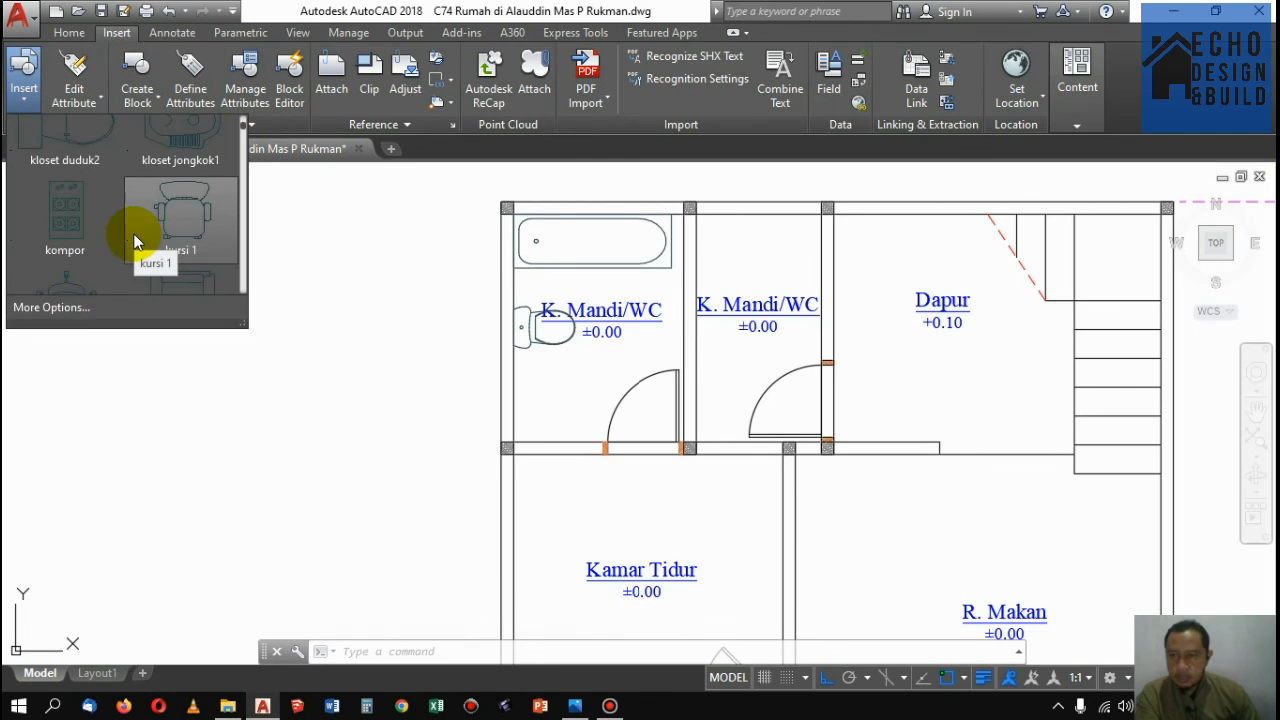
{"action": "scroll", "coordinate": [118, 240], "scroll_direction": "down", "scroll_amount": 3}
{"action": "scroll", "coordinate": [118, 243], "scroll_direction": "down", "scroll_amount": 5}
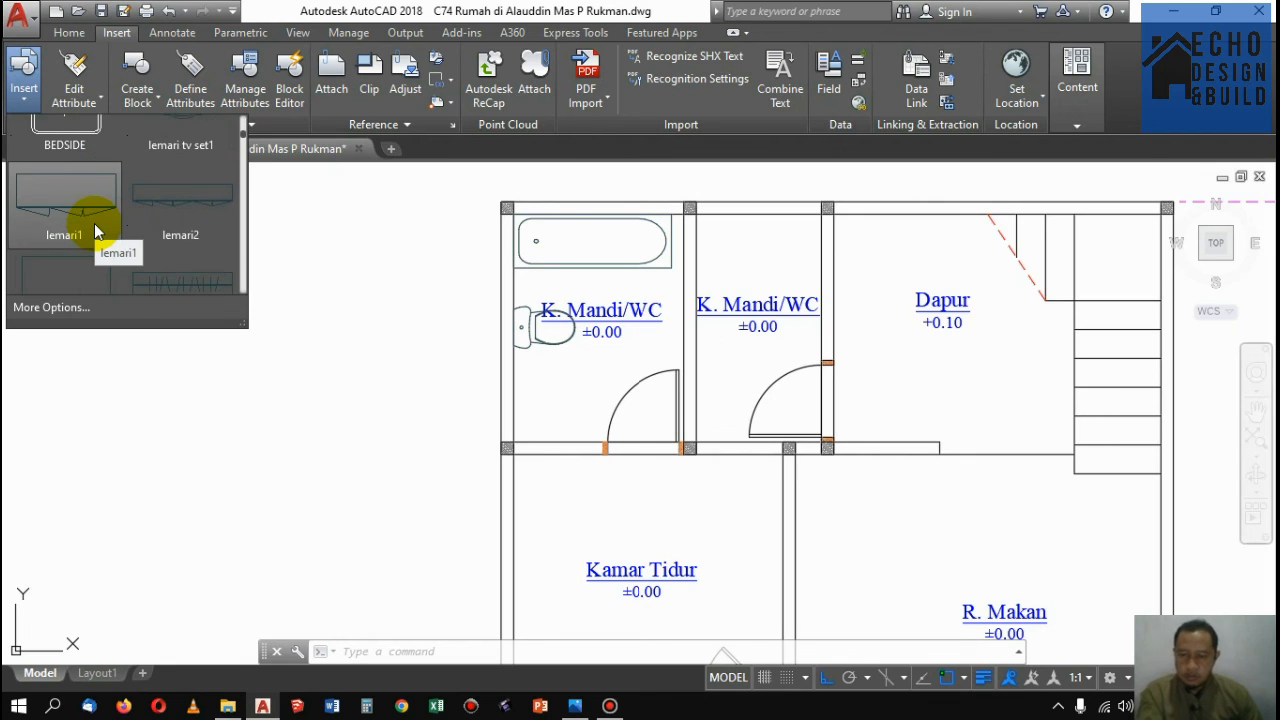
{"action": "scroll", "coordinate": [95, 232], "scroll_direction": "up", "scroll_amount": 10}
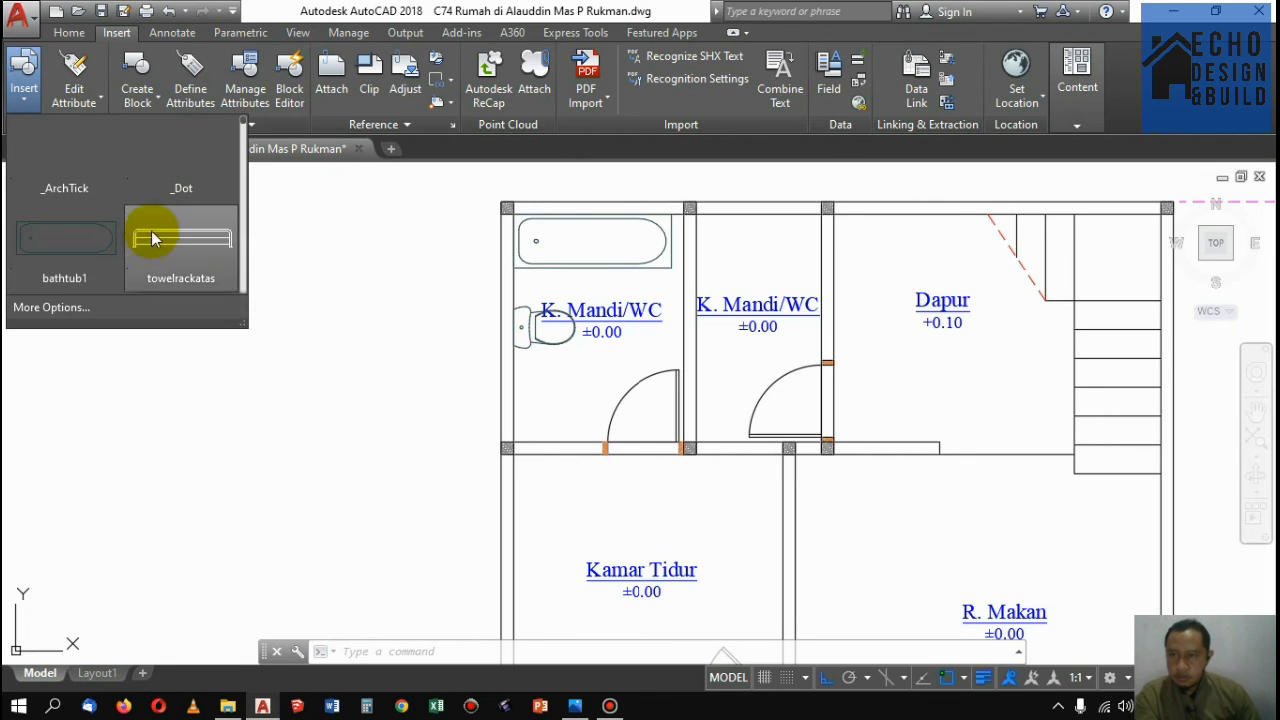
{"action": "scroll", "coordinate": [90, 270], "scroll_direction": "down", "scroll_amount": 1}
{"action": "left_click", "coordinate": [68, 309]}
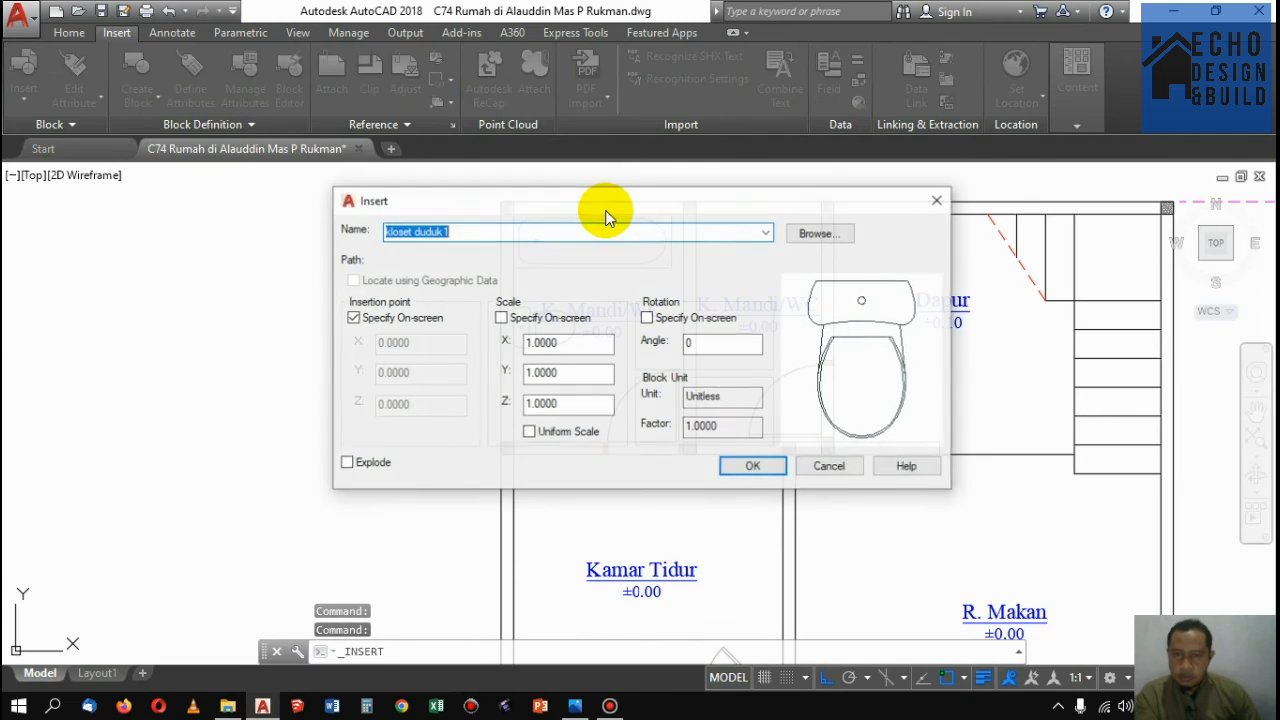
Preview the available washbasin blocks and insert "wastafel2" over the first floor plan
{"action": "left_click", "coordinate": [766, 233]}
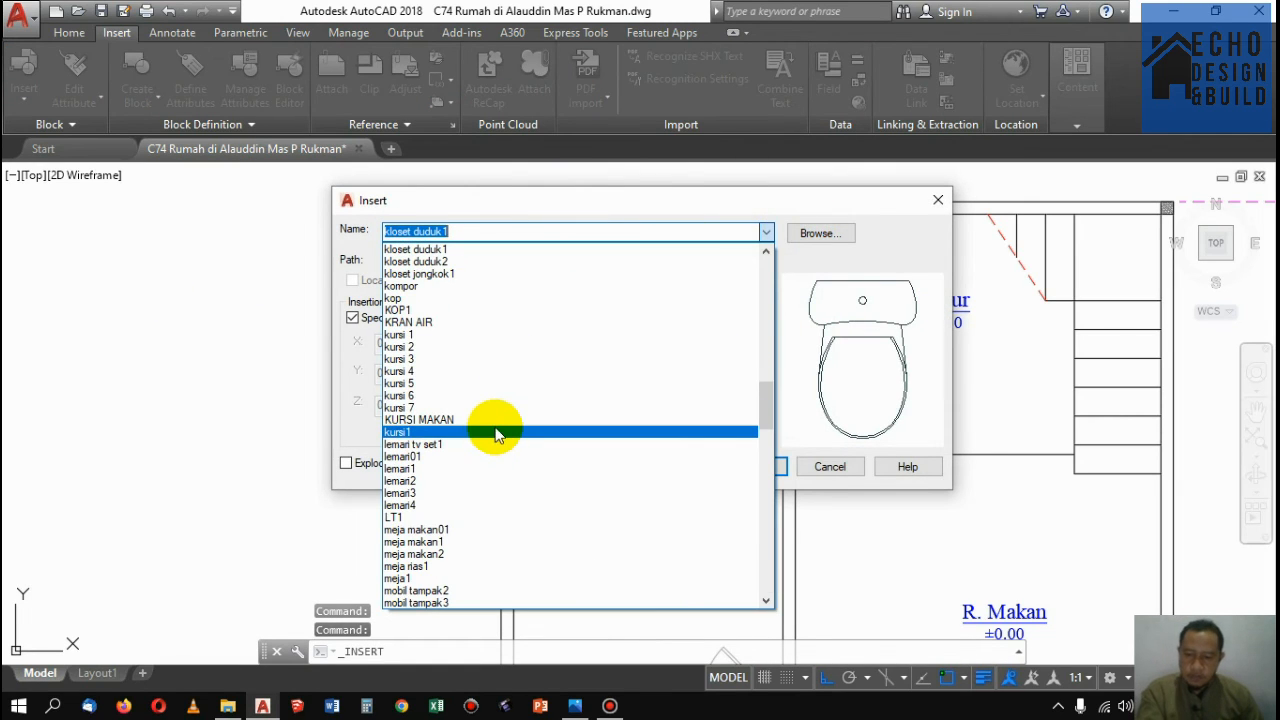
{"action": "type", "text": "wastafel 4"}
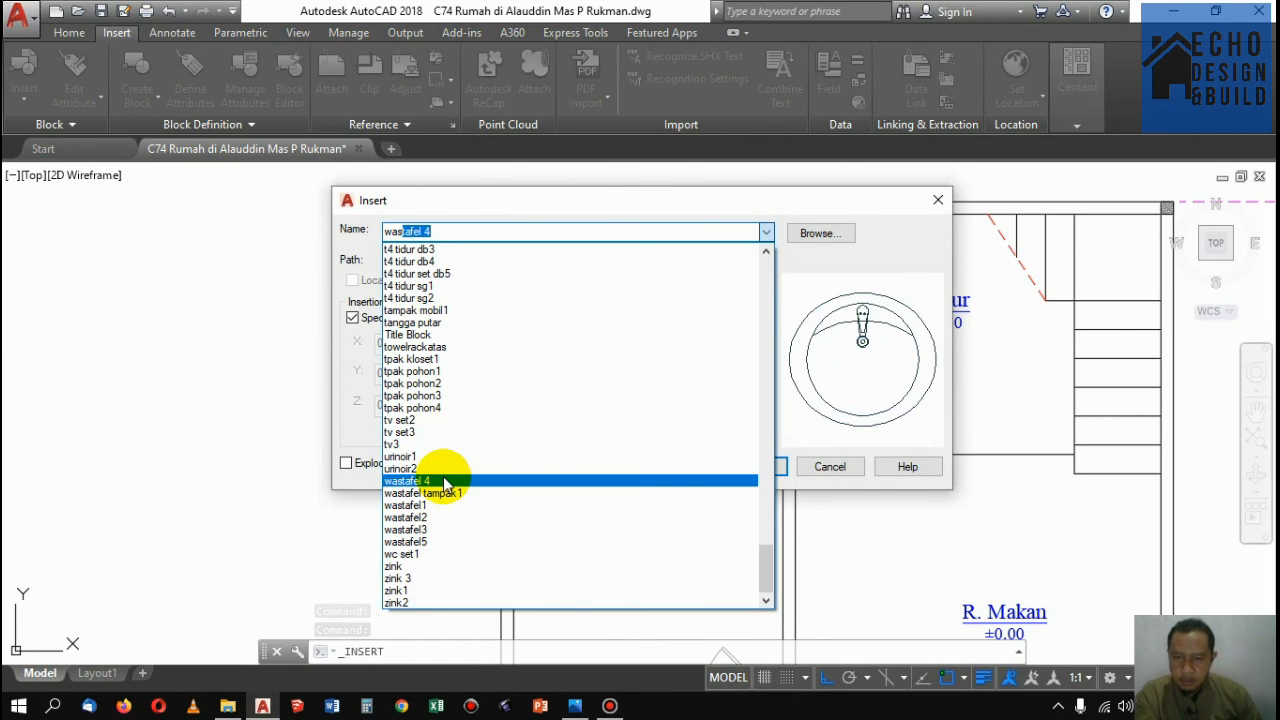
{"action": "left_click", "coordinate": [443, 481]}
{"action": "left_click", "coordinate": [766, 232]}
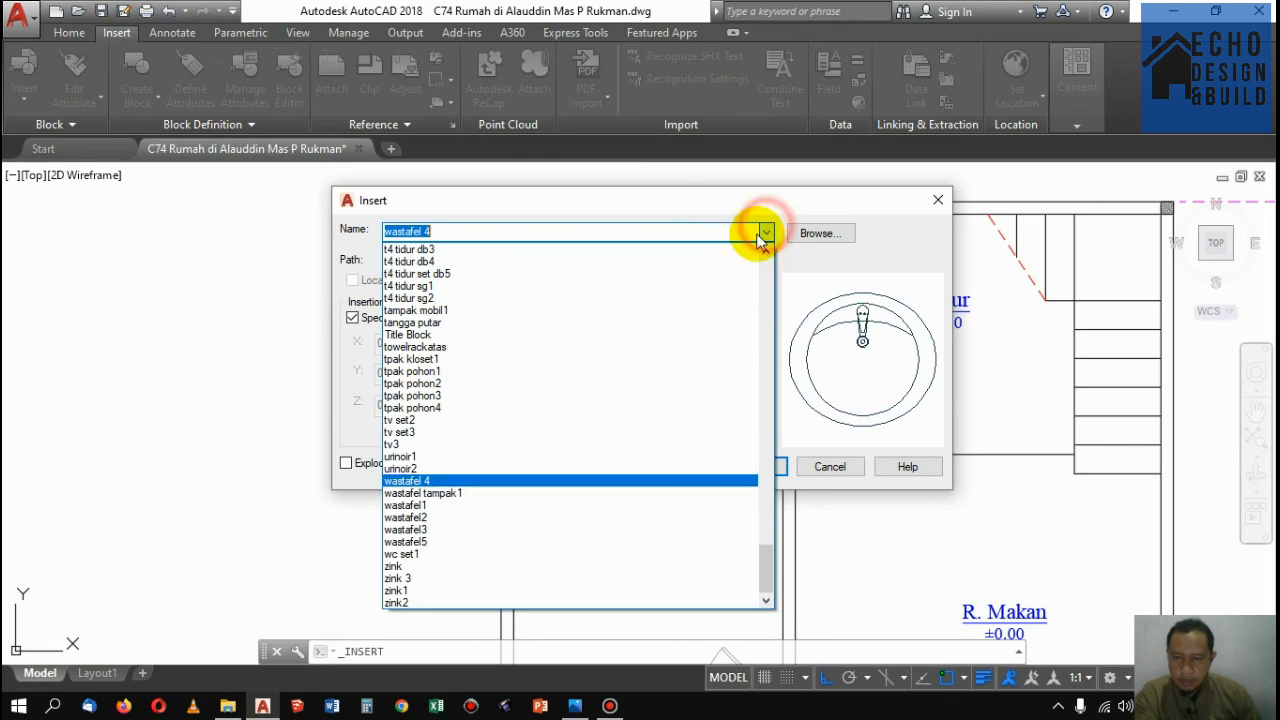
{"action": "left_click", "coordinate": [416, 506]}
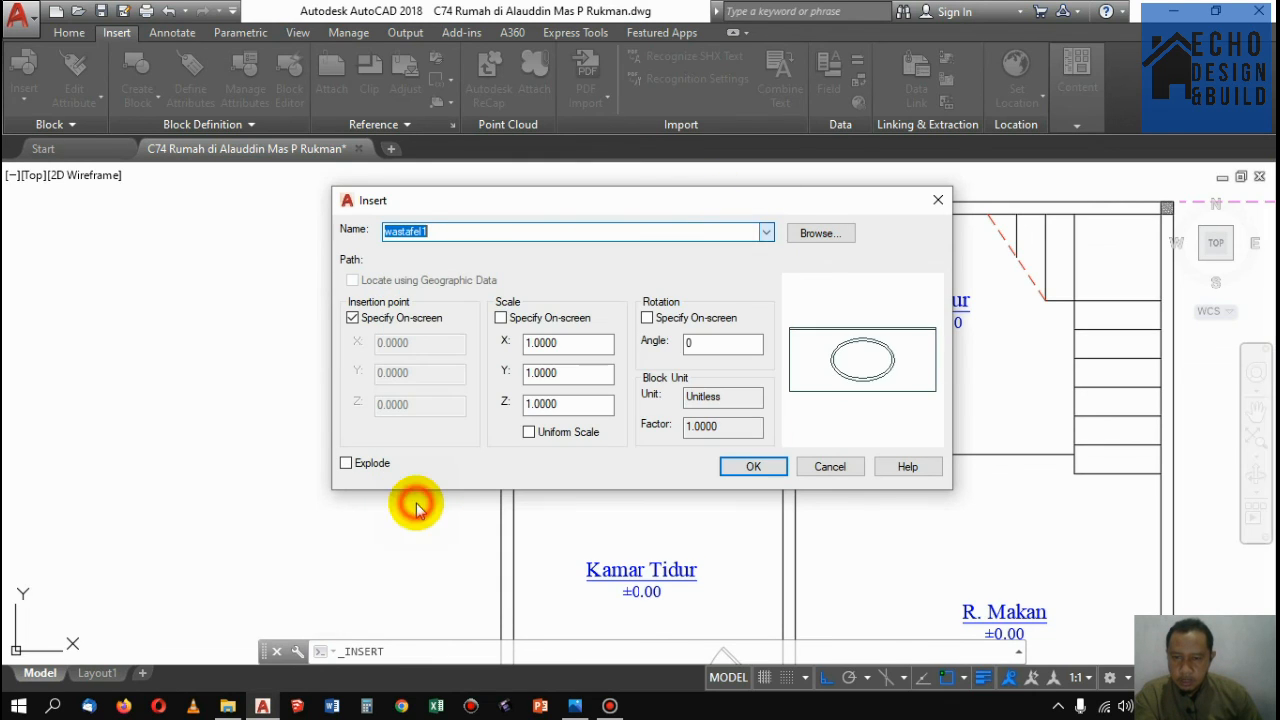
{"action": "left_click", "coordinate": [766, 238]}
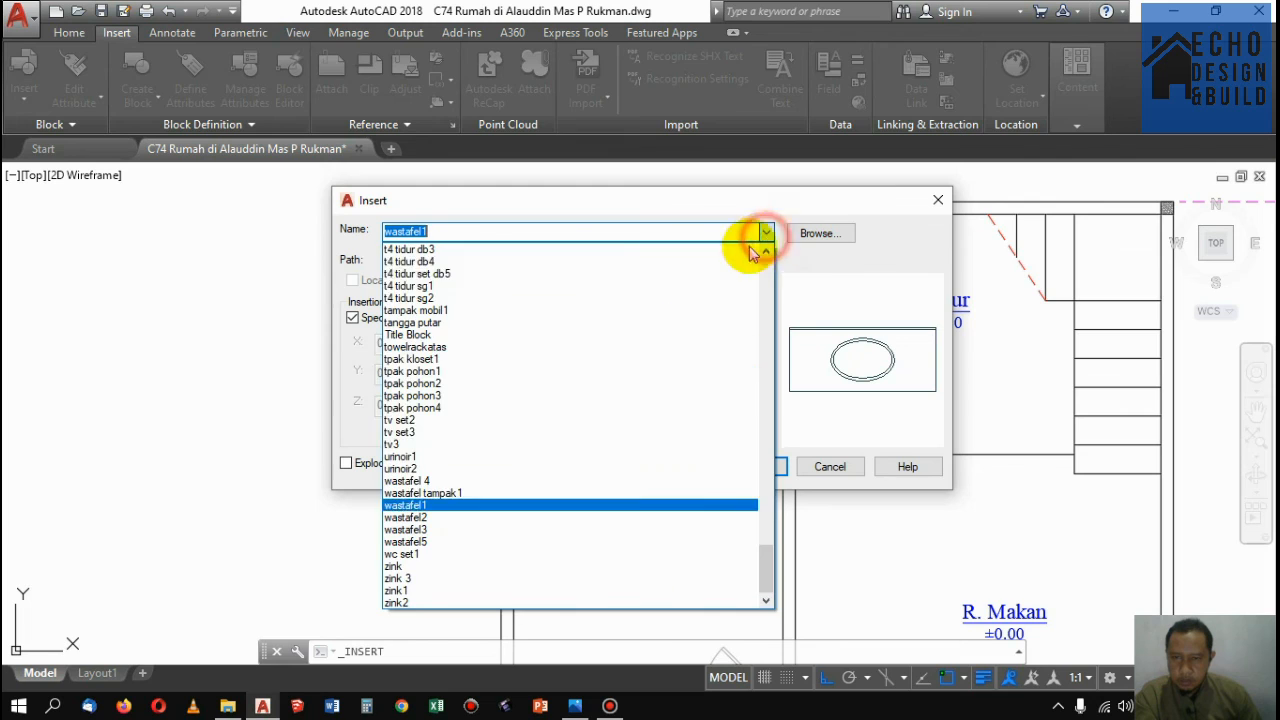
{"action": "left_click", "coordinate": [425, 517]}
{"action": "left_click", "coordinate": [750, 467]}
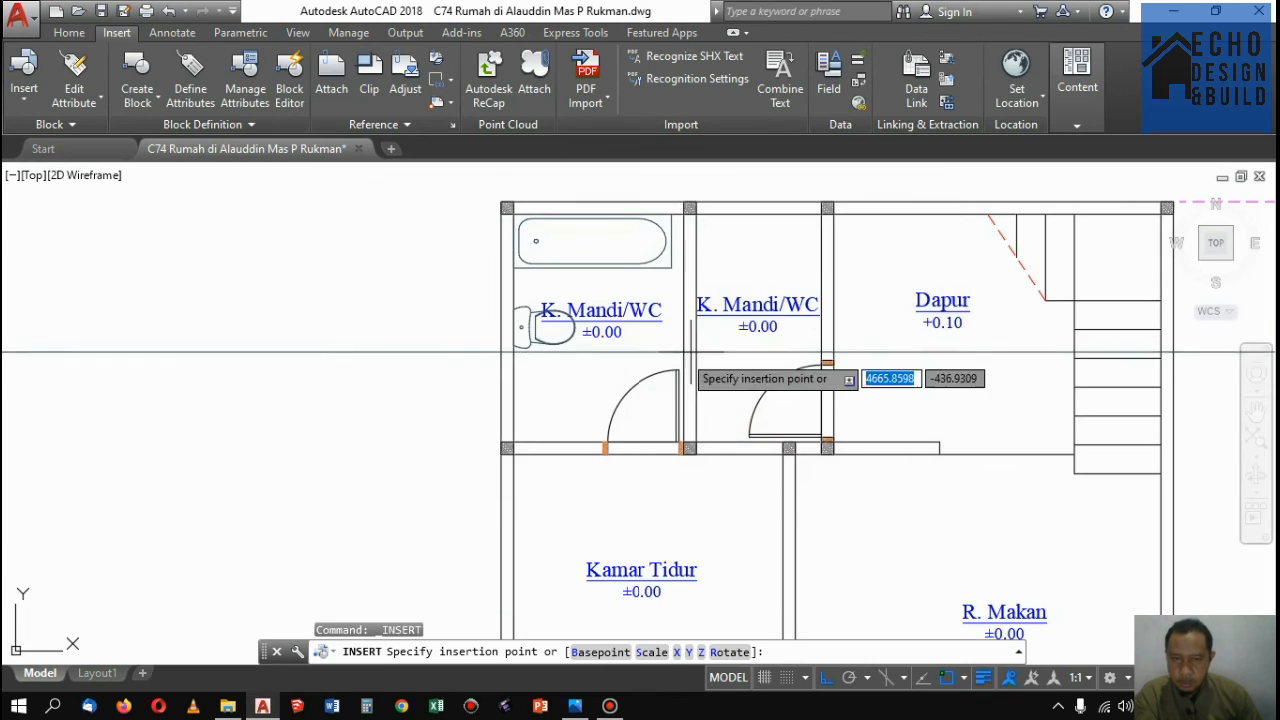
{"action": "scroll", "coordinate": [456, 415], "scroll_direction": "down", "scroll_amount": 5}
{"action": "double_click", "coordinate": [456, 415]}
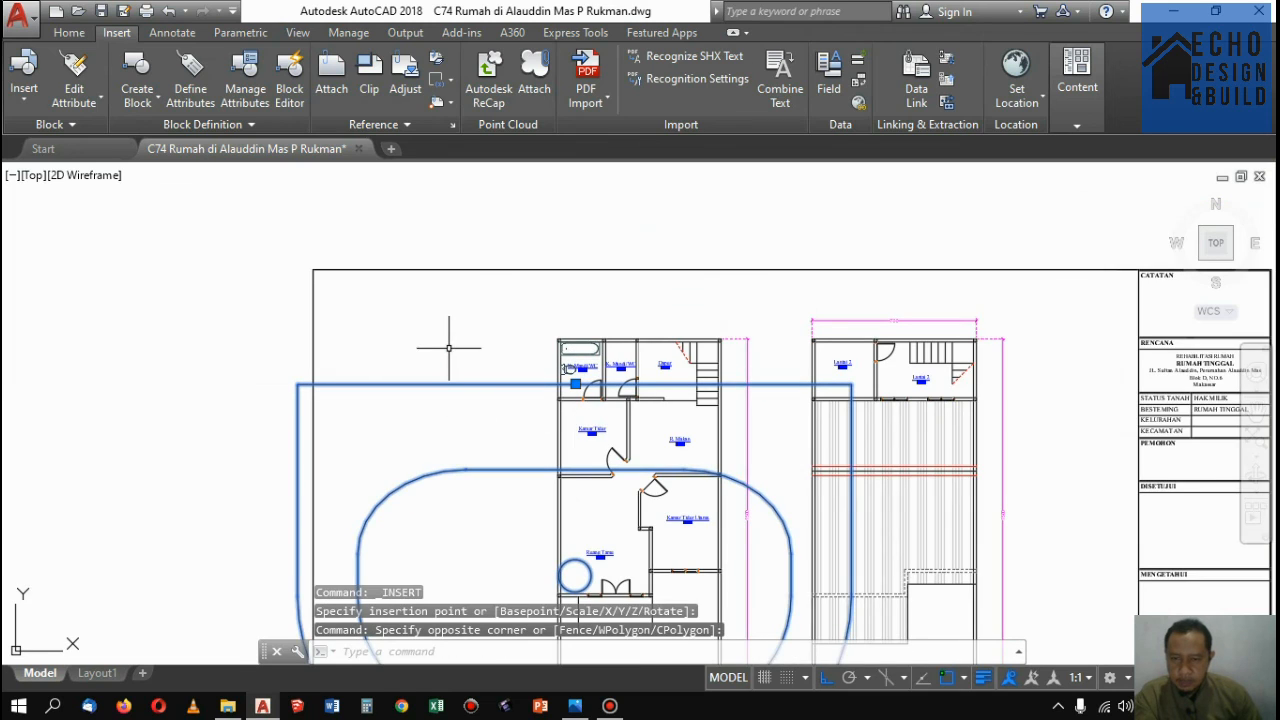
Scale the washbasin block by a factor of 0.025 from a point on its straight back edge
{"action": "type", "text": "sc"}
{"action": "key", "text": "Return"}
{"action": "left_click", "coordinate": [455, 385]}
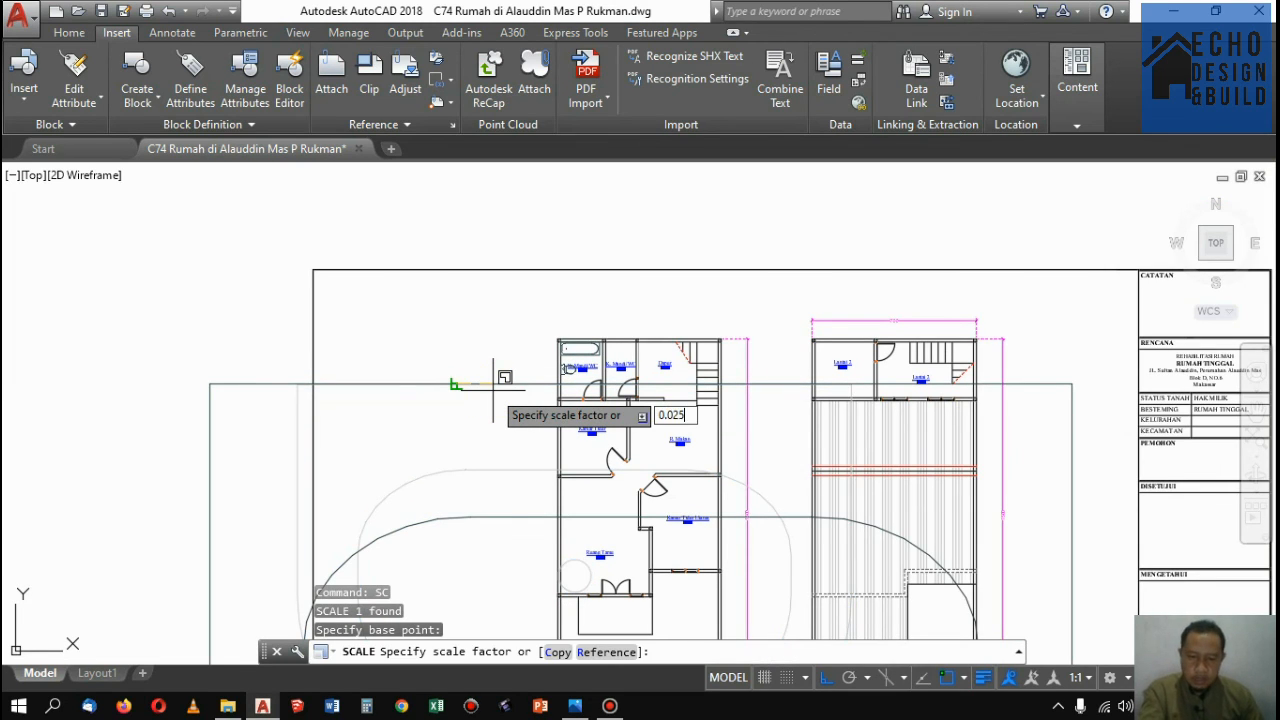
{"action": "key", "text": "Return"}
Rotate the washbasin block 90° about the midpoint of its back edge
{"action": "scroll", "coordinate": [466, 392], "scroll_direction": "up", "scroll_amount": 5}
{"action": "left_click", "coordinate": [480, 414]}
{"action": "left_click", "coordinate": [475, 388]}
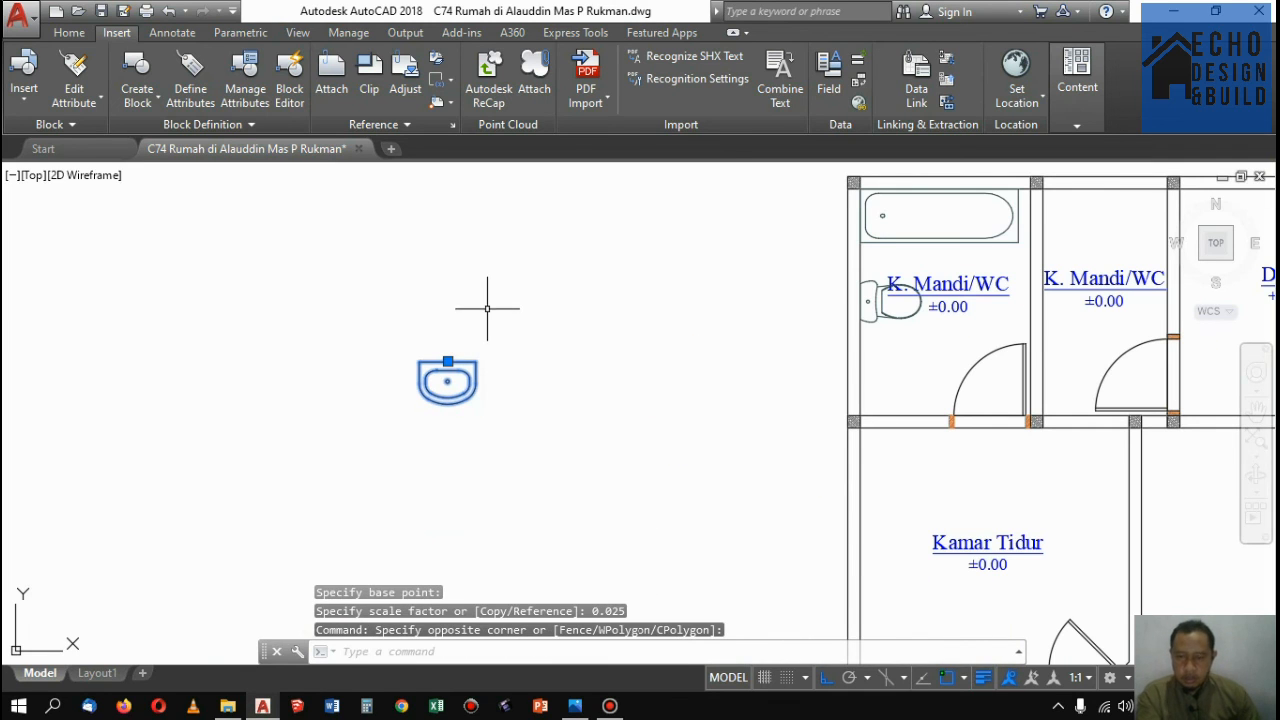
{"action": "type", "text": "ro"}
{"action": "key", "text": "Return"}
{"action": "left_click", "coordinate": [448, 361]}
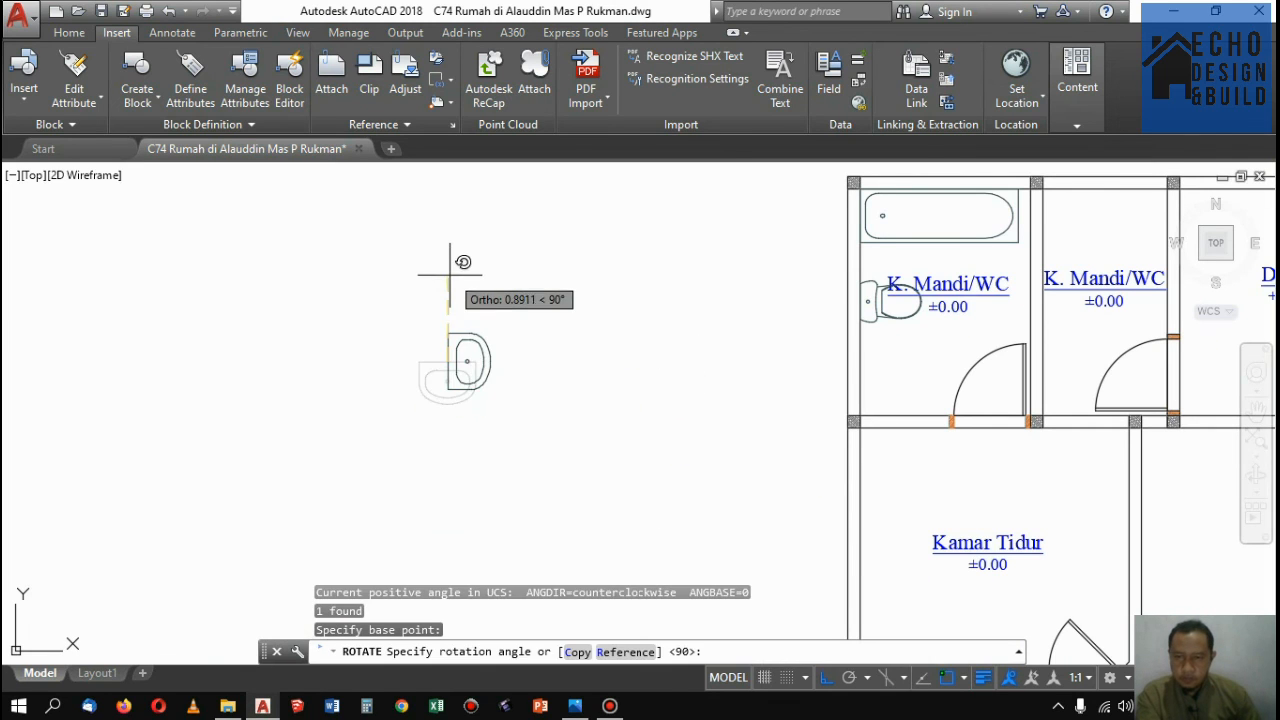
{"action": "key", "text": "Return"}
Move the washbasin by its back-edge midpoint against the first K. Mandi/WC room's outer wall, just below the toilet
{"action": "left_click", "coordinate": [436, 321]}
{"action": "type", "text": "m"}
{"action": "key", "text": "Return"}
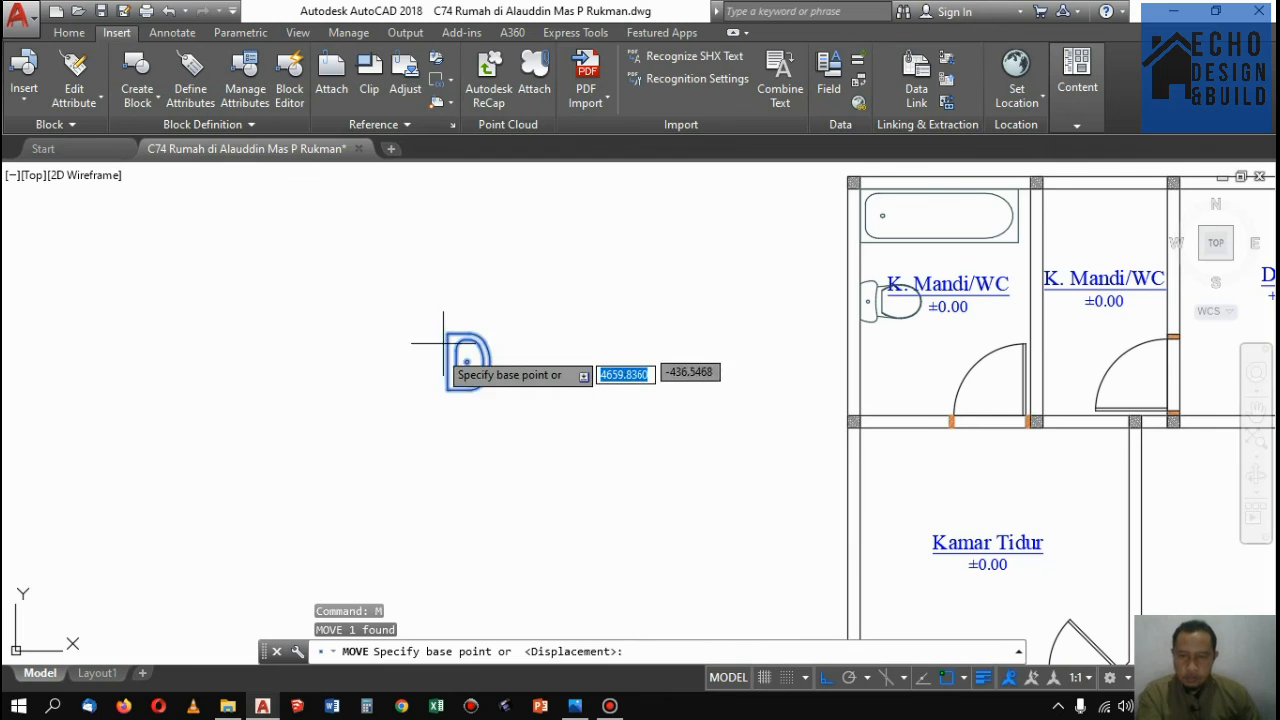
{"action": "left_click", "coordinate": [449, 361]}
{"action": "left_click", "coordinate": [878, 350]}
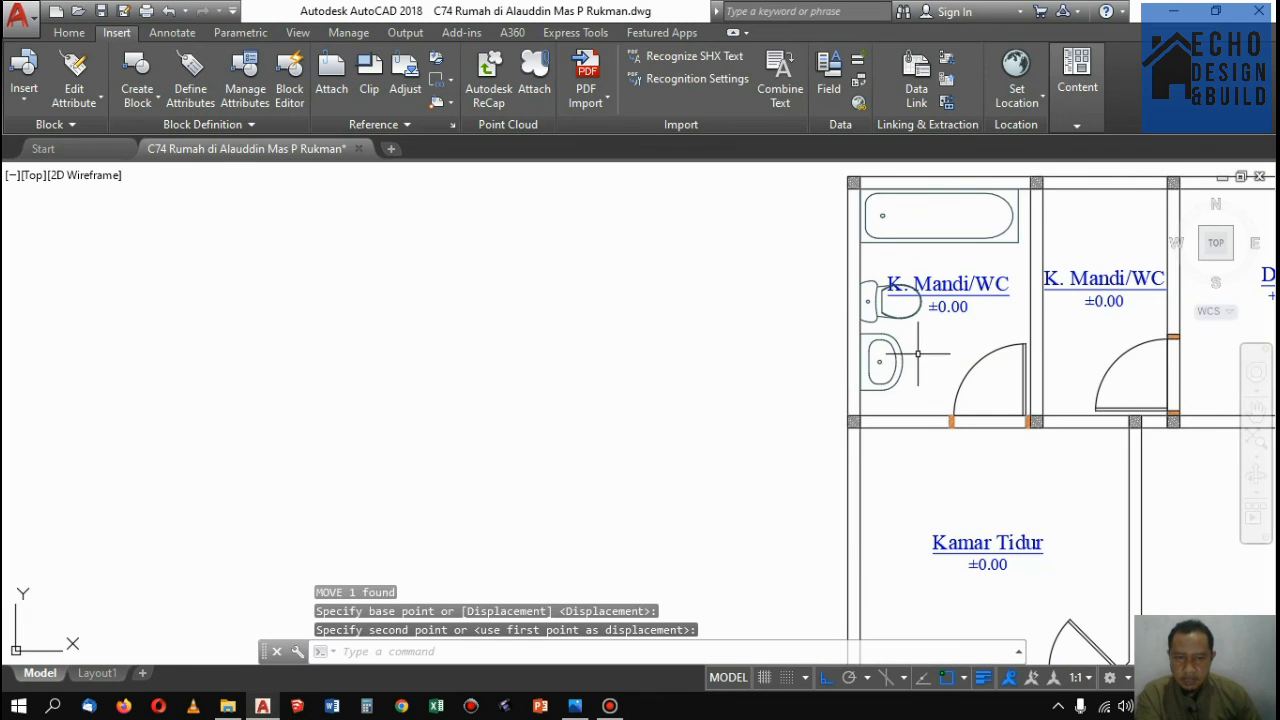
Move the washbasin slightly further down along the wall to widen its gap from the toilet
{"action": "scroll", "coordinate": [925, 361], "scroll_direction": "up", "scroll_amount": 2}
{"action": "type", "text": "m"}
{"action": "key", "text": "Return"}
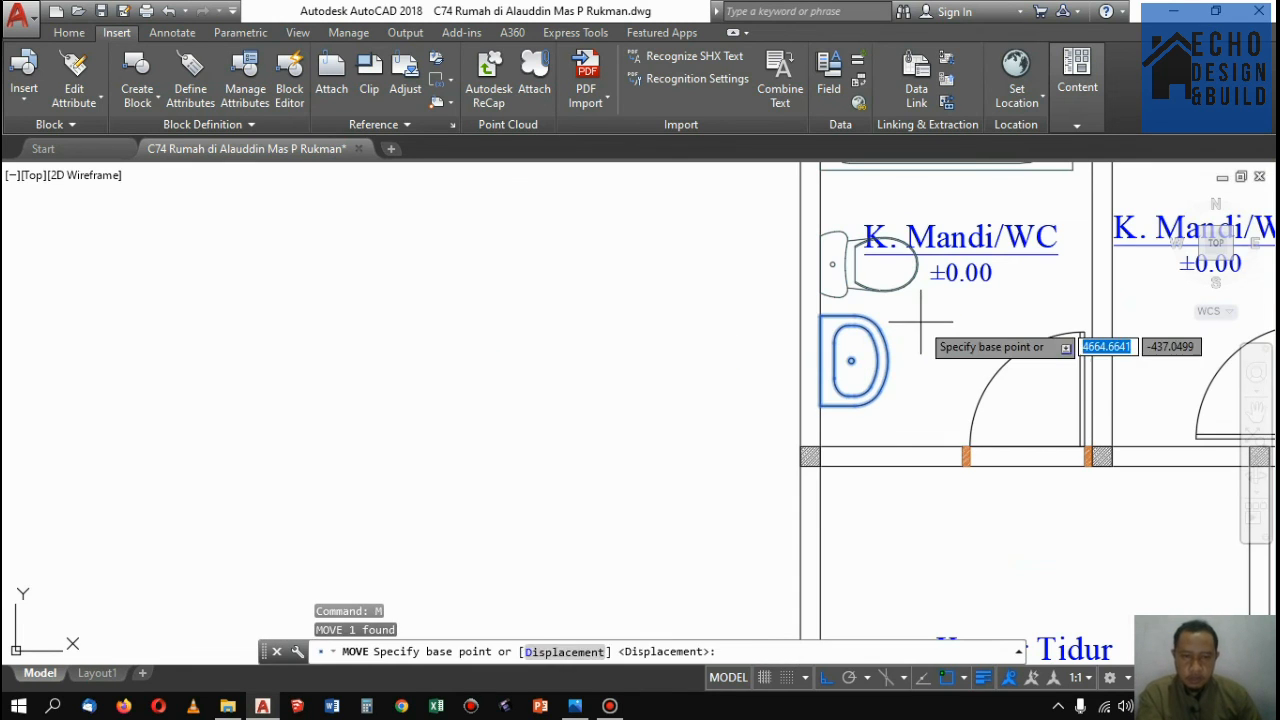
{"action": "left_click", "coordinate": [920, 322]}
{"action": "left_click", "coordinate": [922, 353]}
{"action": "scroll", "coordinate": [832, 345], "scroll_direction": "down", "scroll_amount": 3}
{"action": "scroll", "coordinate": [896, 278], "scroll_direction": "up", "scroll_amount": 2}
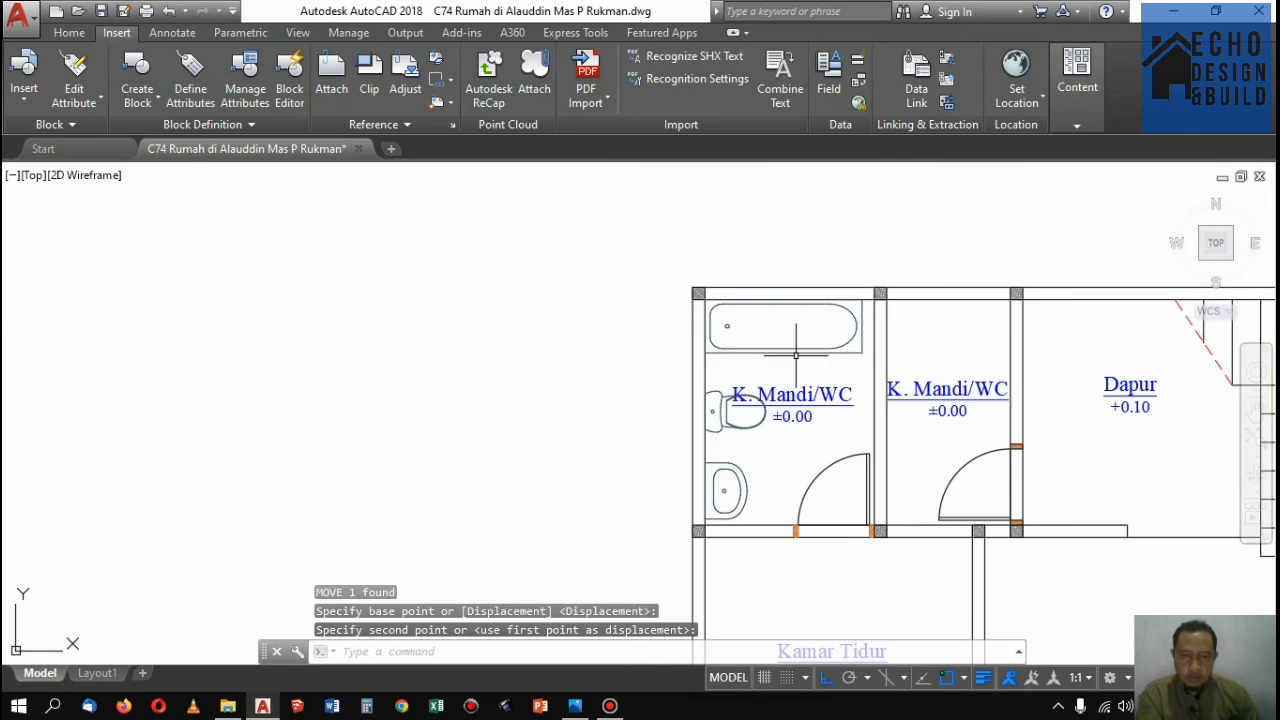
Copy the toilet by its back-edge midpoint horizontally to the dividing wall's inner face in the second K. Mandi/WC room
{"action": "scroll", "coordinate": [792, 353], "scroll_direction": "up", "scroll_amount": 1}
{"action": "scroll", "coordinate": [683, 500], "scroll_direction": "up", "scroll_amount": 1}
{"action": "left_click", "coordinate": [709, 468]}
{"action": "left_click", "coordinate": [703, 443]}
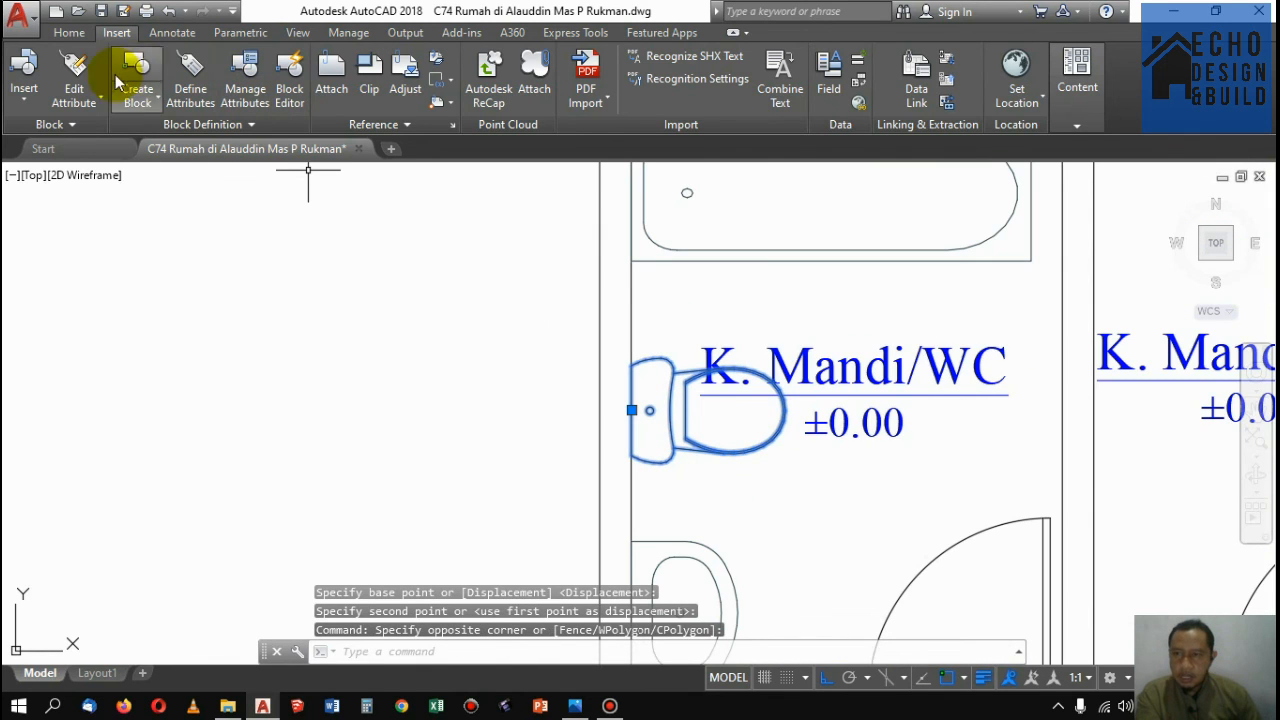
{"action": "left_click", "coordinate": [69, 32]}
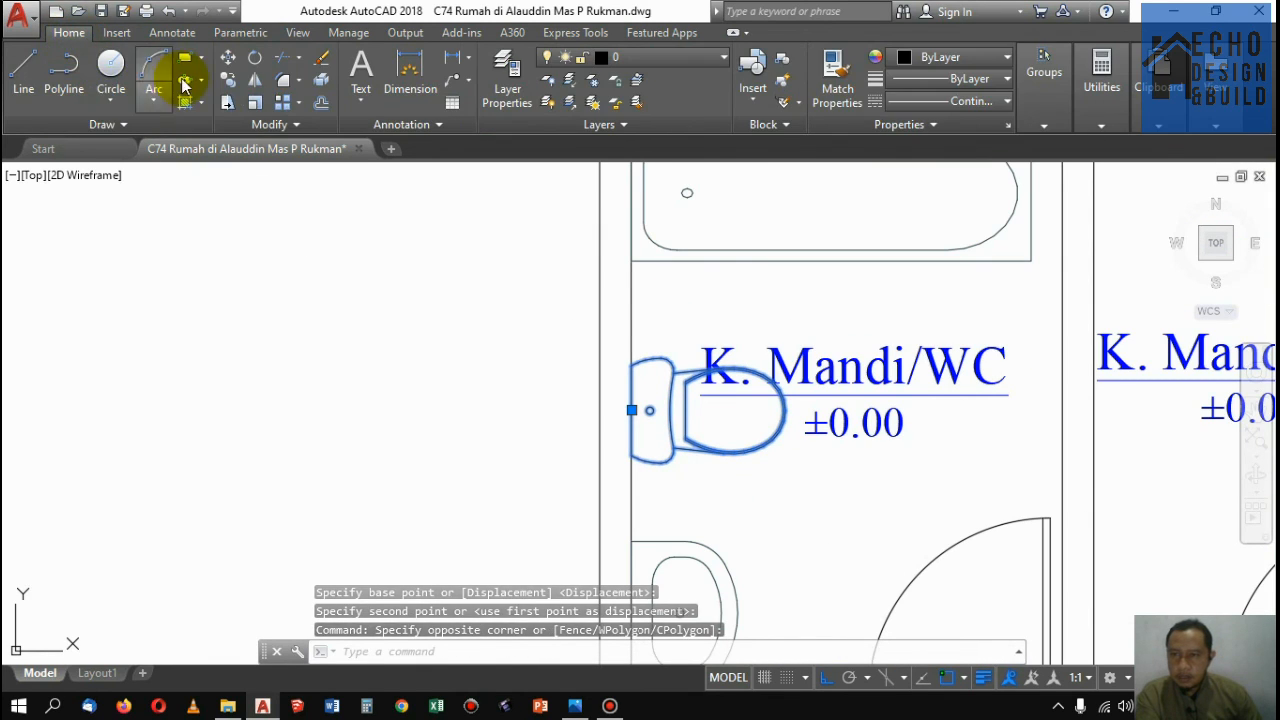
{"action": "left_click", "coordinate": [228, 79]}
{"action": "scroll", "coordinate": [640, 424], "scroll_direction": "up", "scroll_amount": 2}
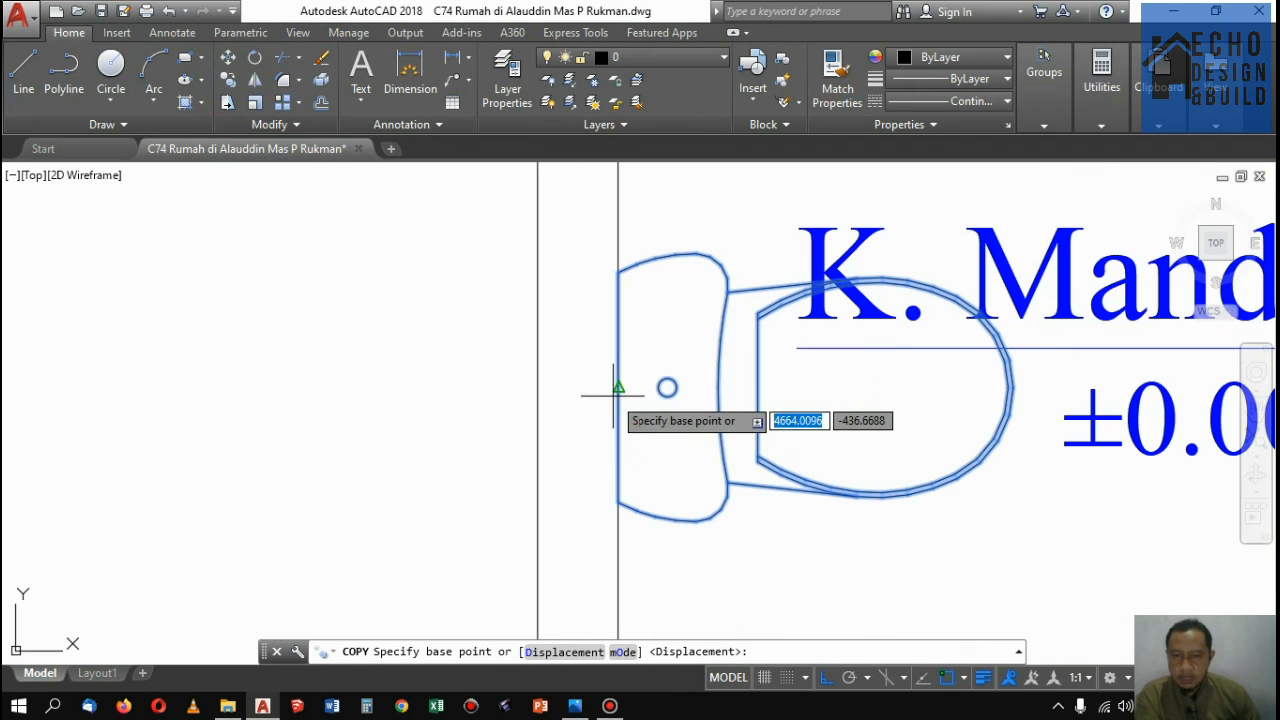
{"action": "left_click", "coordinate": [617, 387]}
{"action": "scroll", "coordinate": [634, 395], "scroll_direction": "down", "scroll_amount": 3}
{"action": "scroll", "coordinate": [822, 372], "scroll_direction": "up", "scroll_amount": 3}
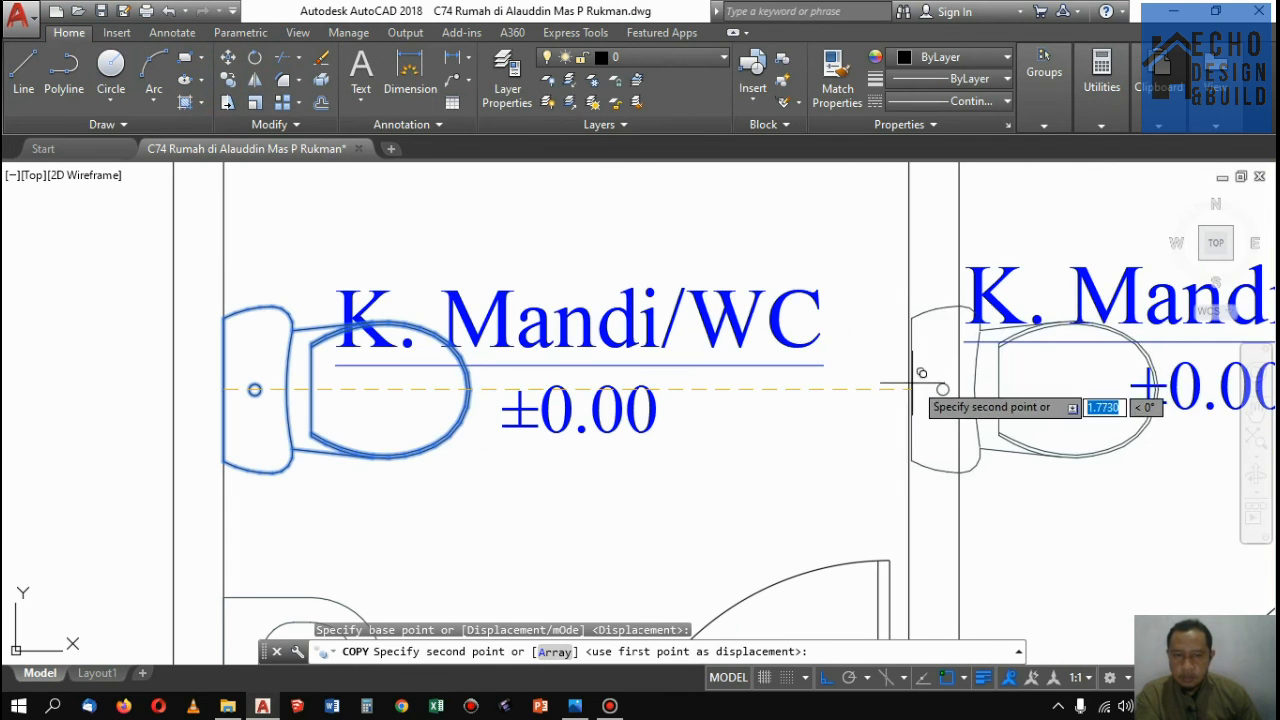
{"action": "left_click", "coordinate": [965, 384]}
{"action": "key", "text": "Return"}
{"action": "scroll", "coordinate": [855, 323], "scroll_direction": "down", "scroll_amount": 7}
{"action": "scroll", "coordinate": [910, 315], "scroll_direction": "up", "scroll_amount": 6}
{"action": "scroll", "coordinate": [714, 277], "scroll_direction": "down", "scroll_amount": 13}
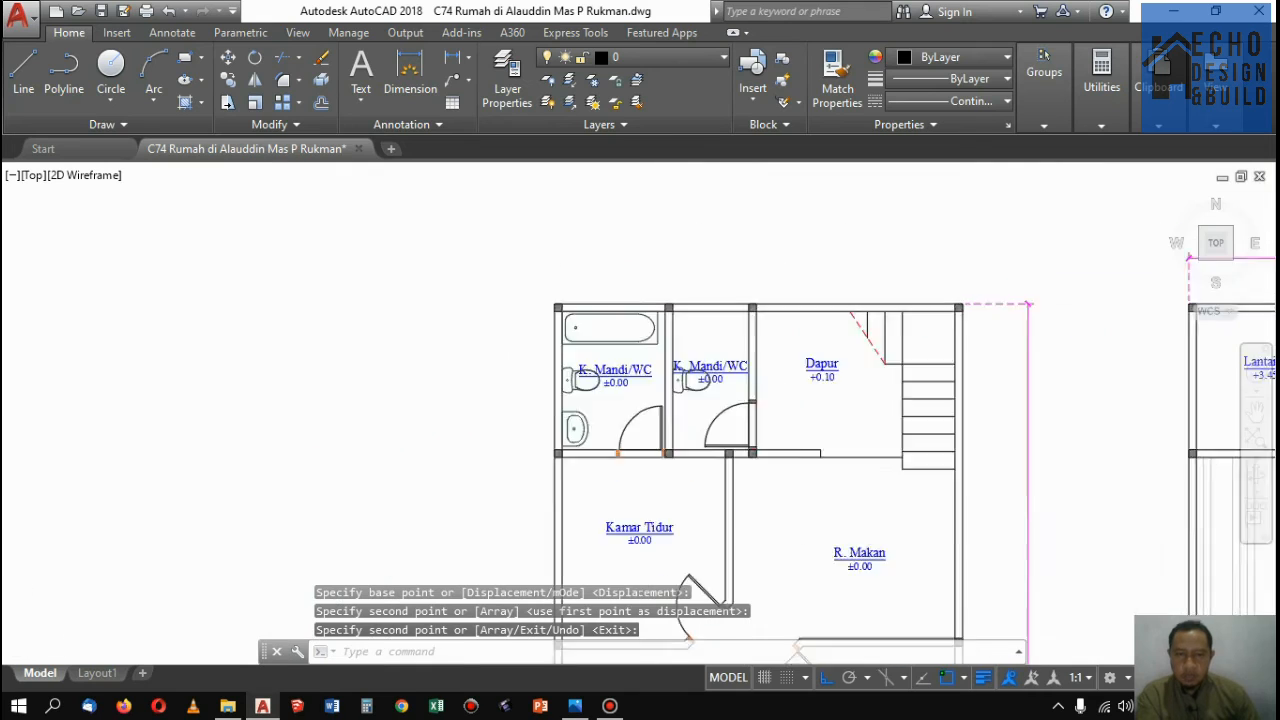
{"action": "scroll", "coordinate": [780, 285], "scroll_direction": "up", "scroll_amount": 6}
{"action": "scroll", "coordinate": [768, 285], "scroll_direction": "down", "scroll_amount": 4}
{"action": "scroll", "coordinate": [712, 345], "scroll_direction": "up", "scroll_amount": 10}
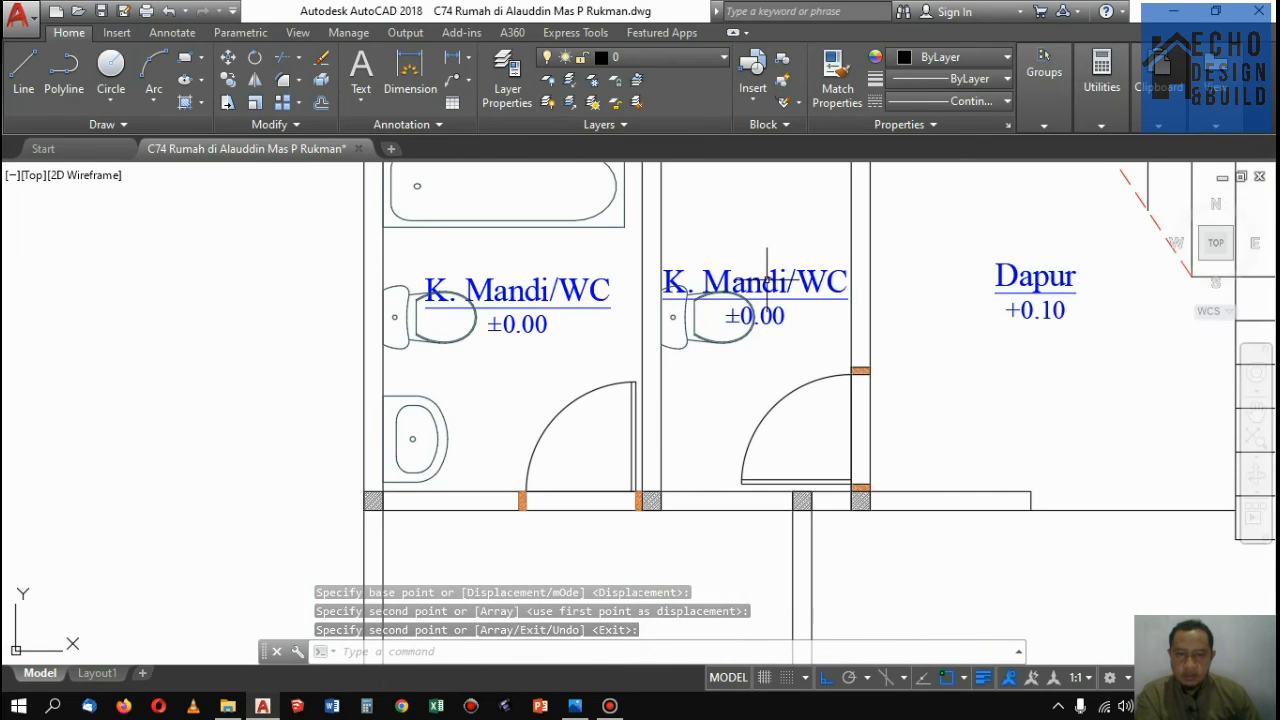
Move the second K. Mandi/WC room's label straight up by about 0.46 so it sits clear above the toilet
{"action": "scroll", "coordinate": [719, 331], "scroll_direction": "down", "scroll_amount": 2}
{"action": "left_click", "coordinate": [777, 289]}
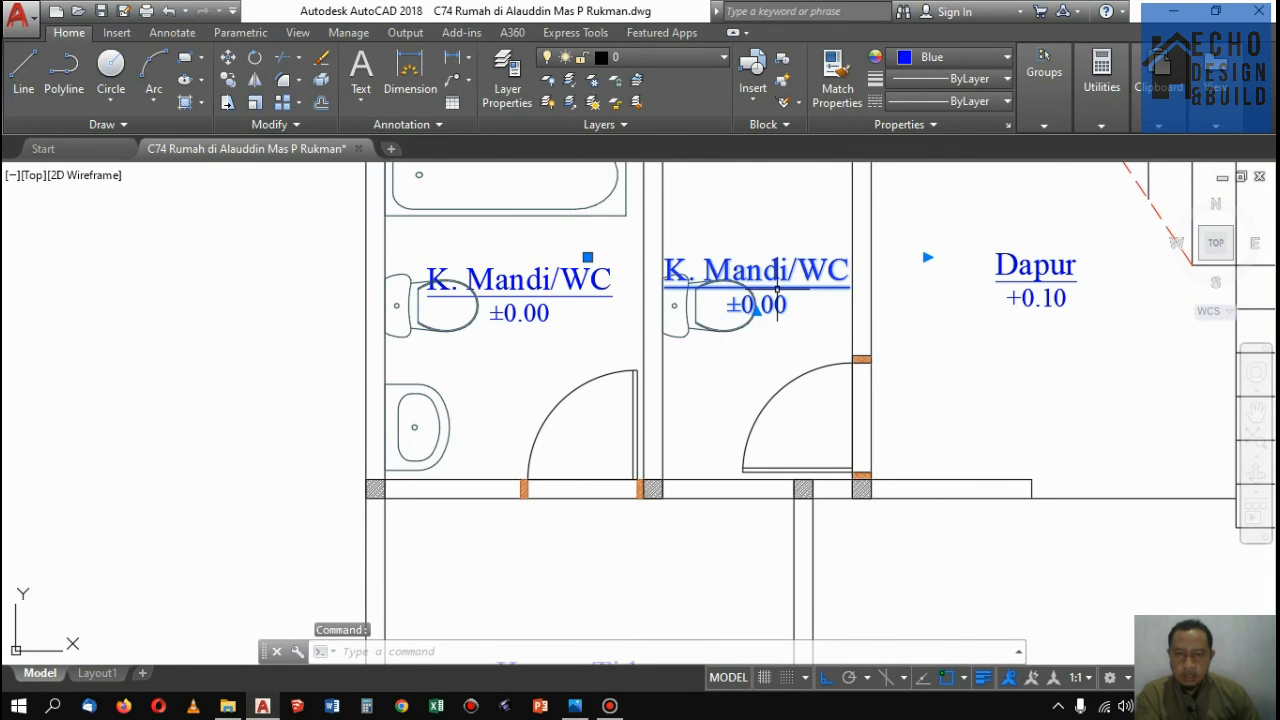
{"action": "type", "text": "m"}
{"action": "key", "text": "Return"}
{"action": "left_click", "coordinate": [940, 282]}
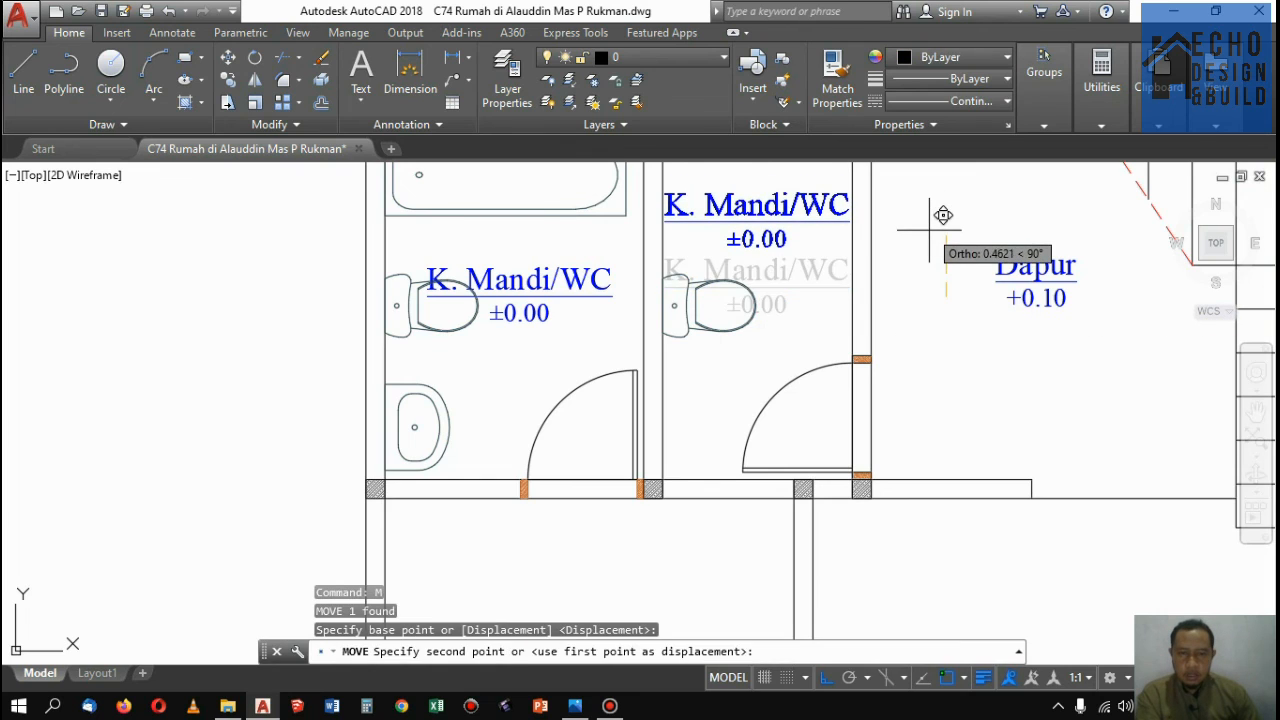
{"action": "left_click", "coordinate": [942, 215]}
Move the first K. Mandi/WC room's label straight up into the gap between the bathtub and the toilet
{"action": "left_click", "coordinate": [568, 277]}
{"action": "type", "text": "m"}
{"action": "key", "text": "Return"}
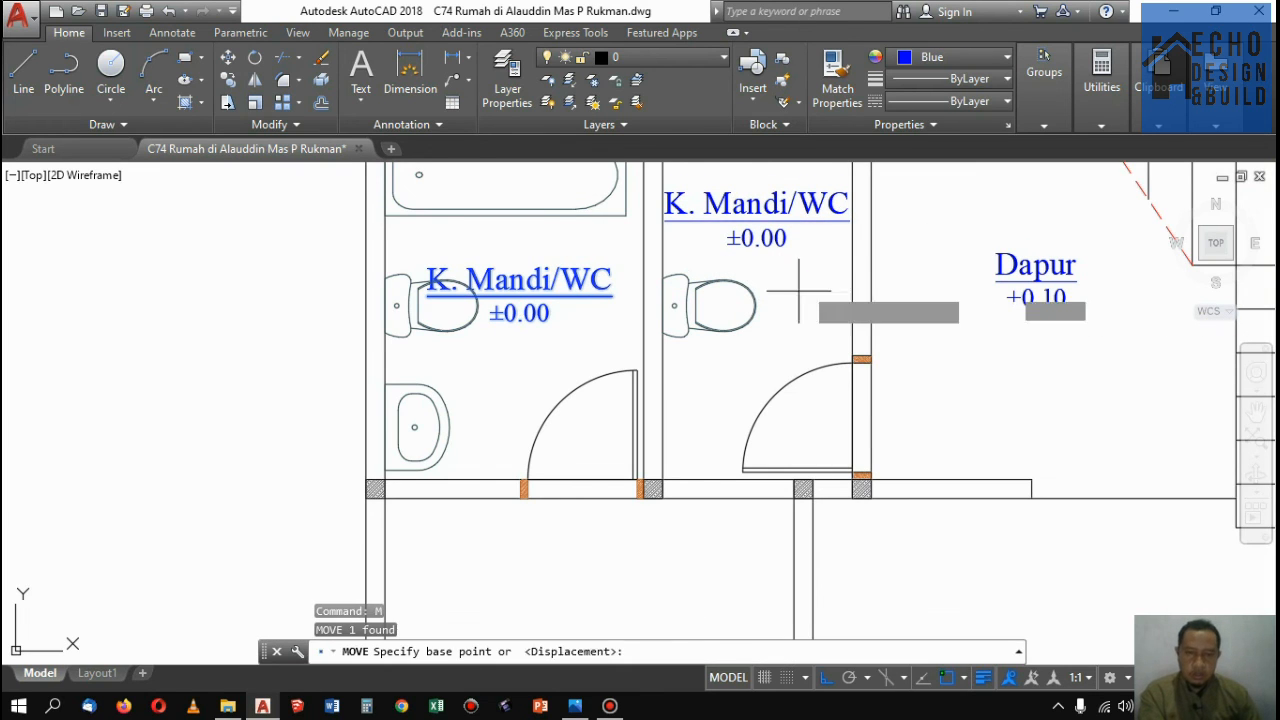
{"action": "left_click", "coordinate": [900, 311]}
{"action": "left_click", "coordinate": [900, 272]}
{"action": "scroll", "coordinate": [900, 272], "scroll_direction": "down", "scroll_amount": 5}
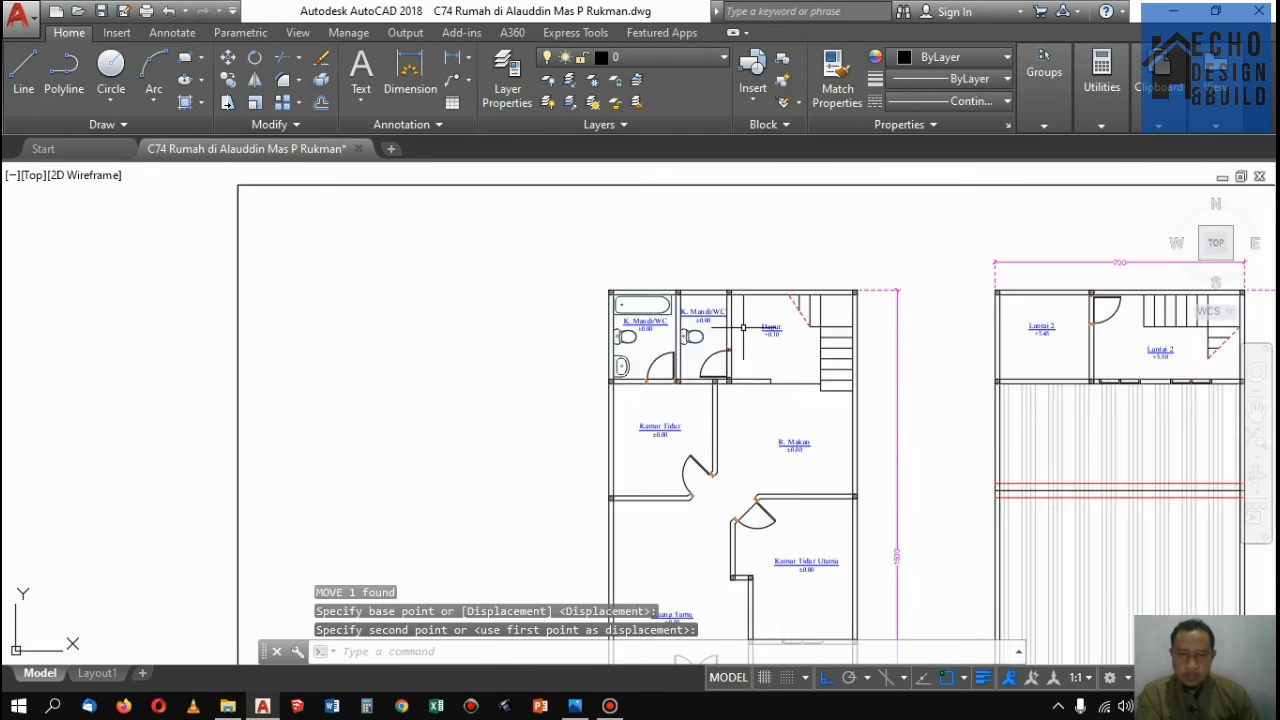
Offset the inner line of the rear wall 0.5 into the Dapur to form the kitchen counter edge
{"action": "scroll", "coordinate": [809, 429], "scroll_direction": "up", "scroll_amount": 3}
{"action": "scroll", "coordinate": [741, 313], "scroll_direction": "down", "scroll_amount": 5}
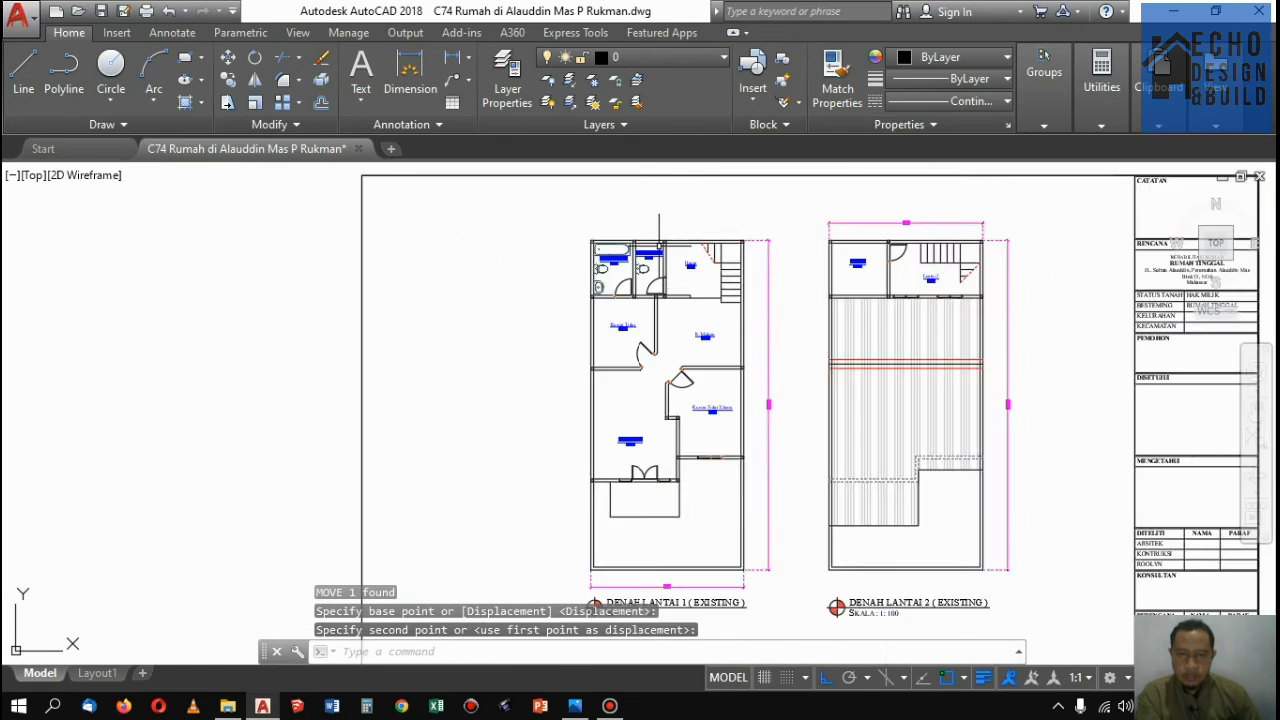
{"action": "scroll", "coordinate": [685, 291], "scroll_direction": "up", "scroll_amount": 5}
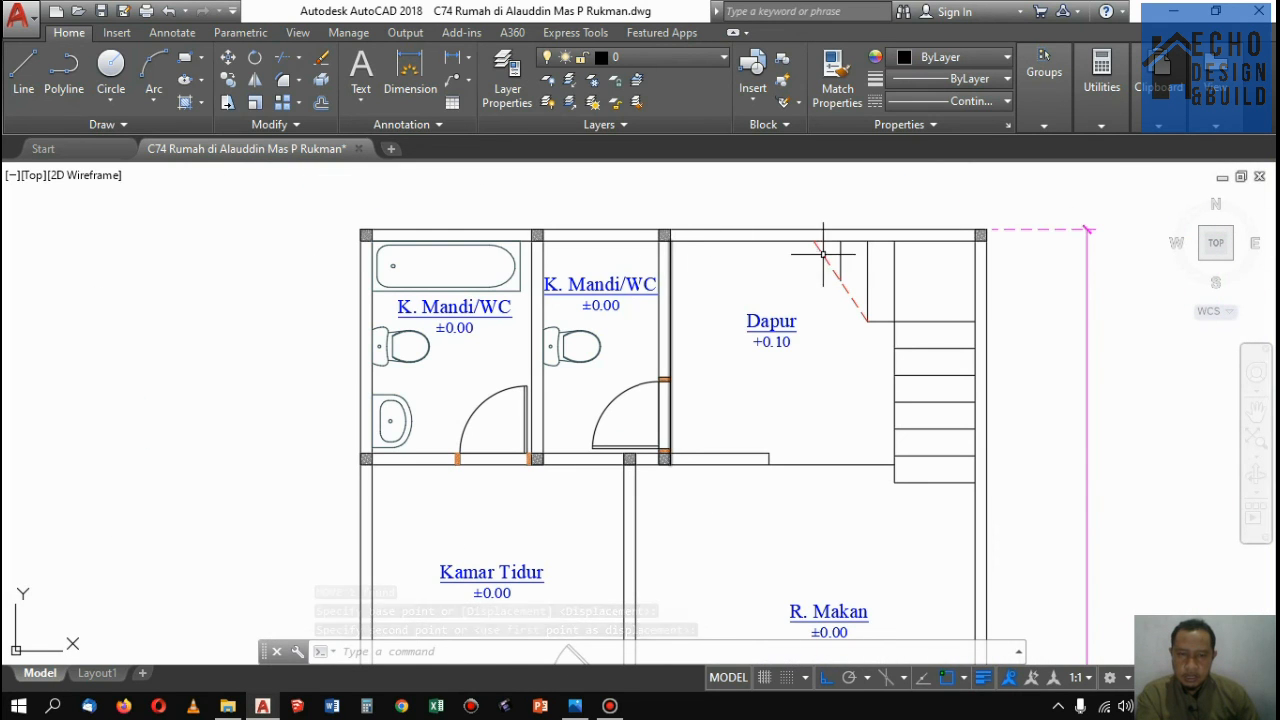
{"action": "key", "text": "Return"}
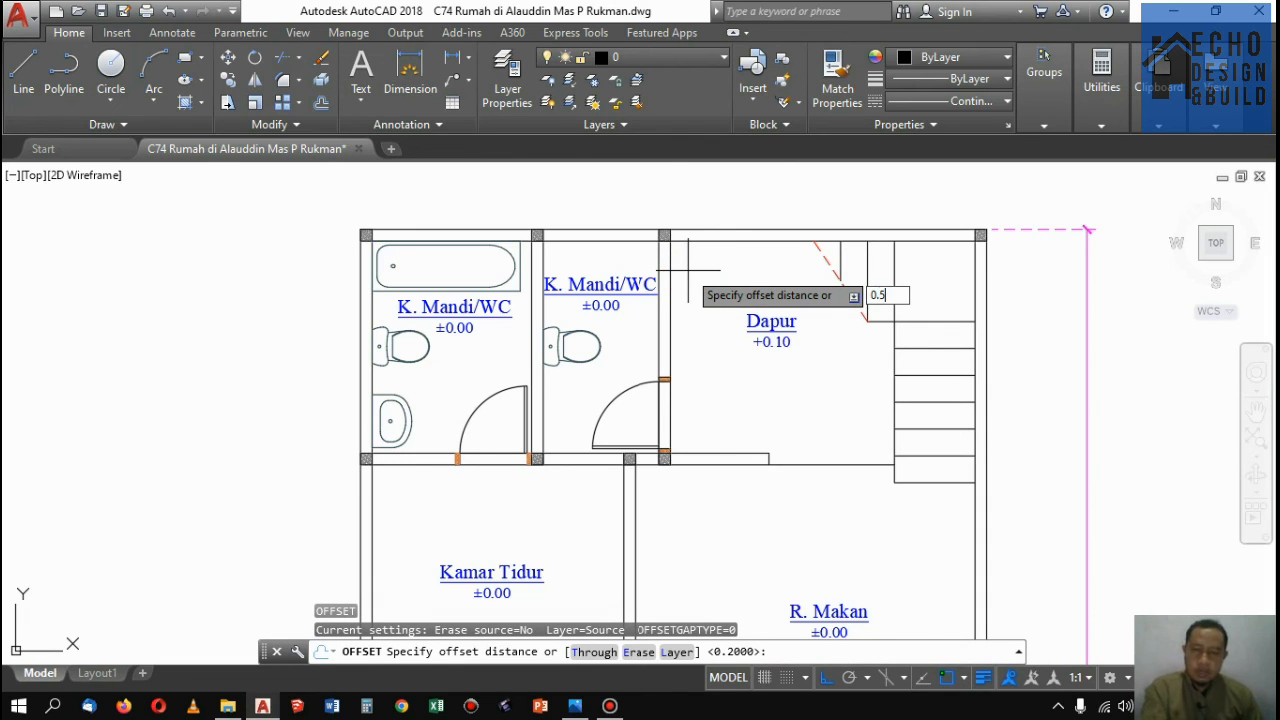
{"action": "key", "text": "Return"}
{"action": "left_click", "coordinate": [691, 241]}
{"action": "left_click", "coordinate": [712, 282]}
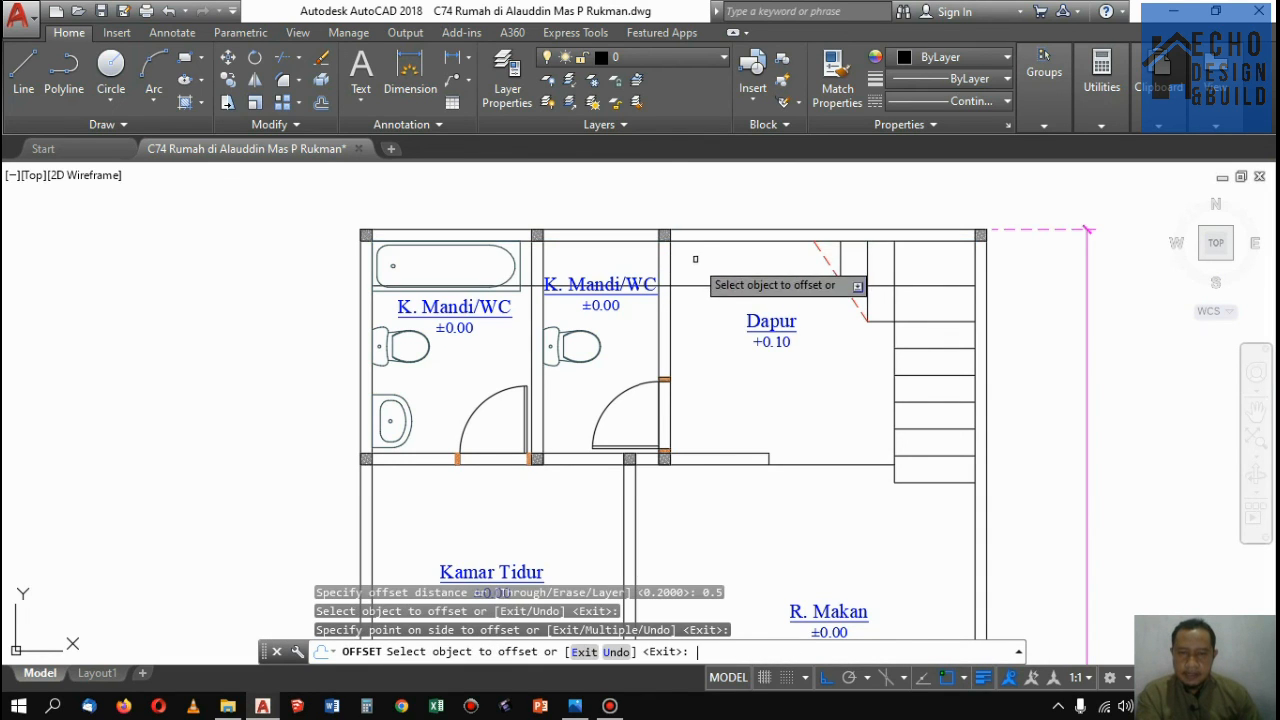
{"action": "key", "text": "Return"}
Trim the counter line at the Dapur's bathroom-side wall, removing the part that runs through both K. Mandi/WC rooms
{"action": "type", "text": "tr"}
{"action": "key", "text": "Return"}
{"action": "scroll", "coordinate": [678, 266], "scroll_direction": "up", "scroll_amount": 4}
{"action": "left_click", "coordinate": [667, 274]}
{"action": "left_click", "coordinate": [646, 255]}
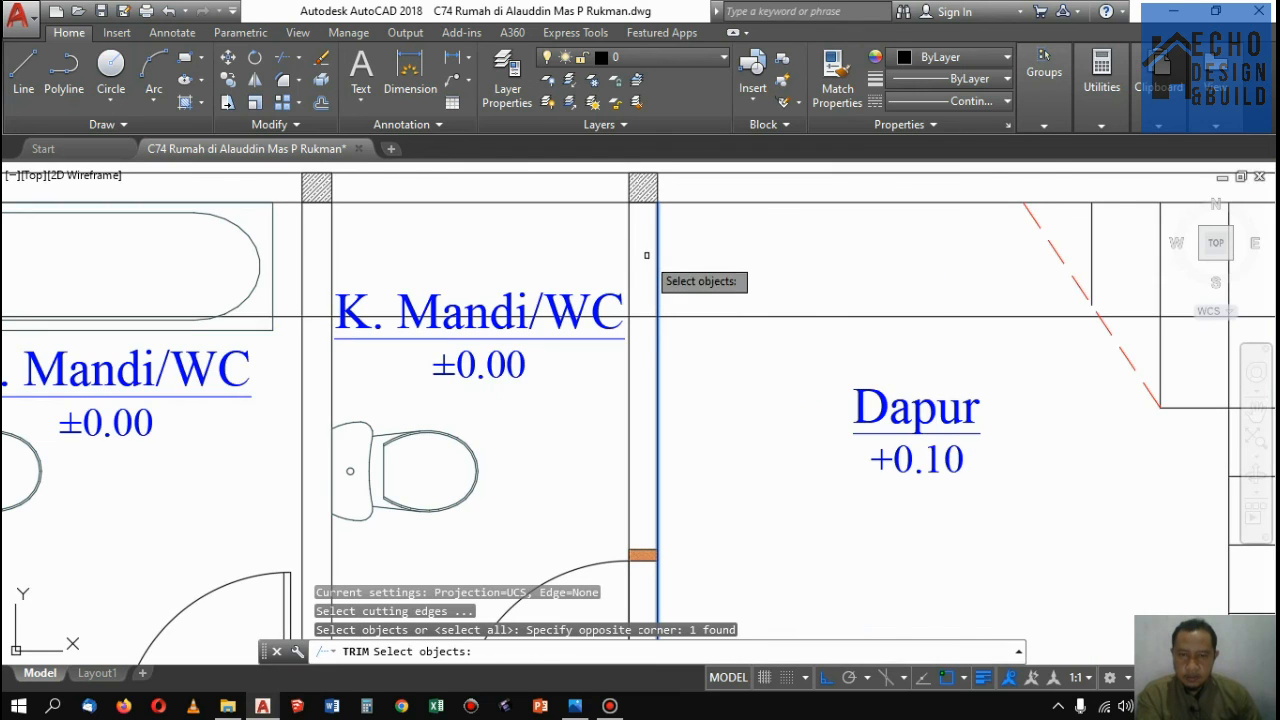
{"action": "key", "text": "Return"}
{"action": "left_click", "coordinate": [649, 320]}
{"action": "left_click", "coordinate": [641, 307]}
{"action": "scroll", "coordinate": [648, 315], "scroll_direction": "down", "scroll_amount": 4}
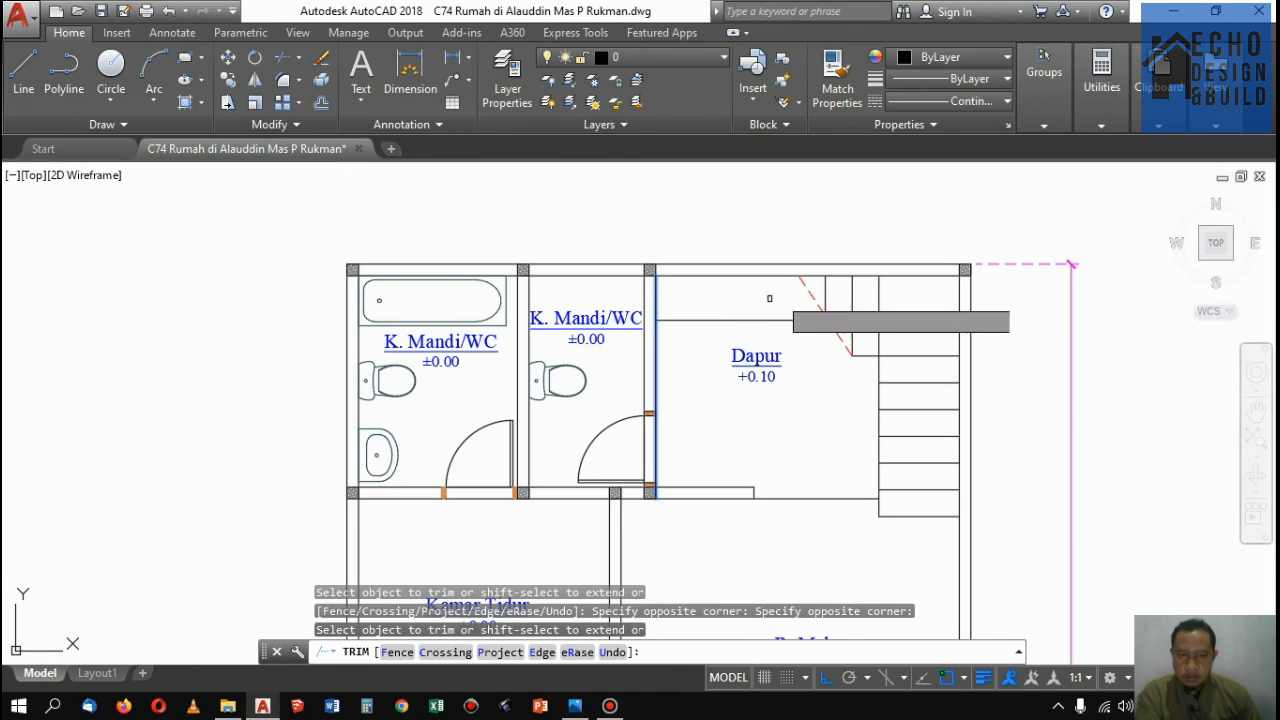
{"action": "key", "text": "Return"}
Trim the counter line at the red dashed stair line, removing the part that crosses the stairs
{"action": "scroll", "coordinate": [831, 318], "scroll_direction": "up", "scroll_amount": 4}
{"action": "key", "text": "Return"}
{"action": "left_click", "coordinate": [837, 342]}
{"action": "key", "text": "Return"}
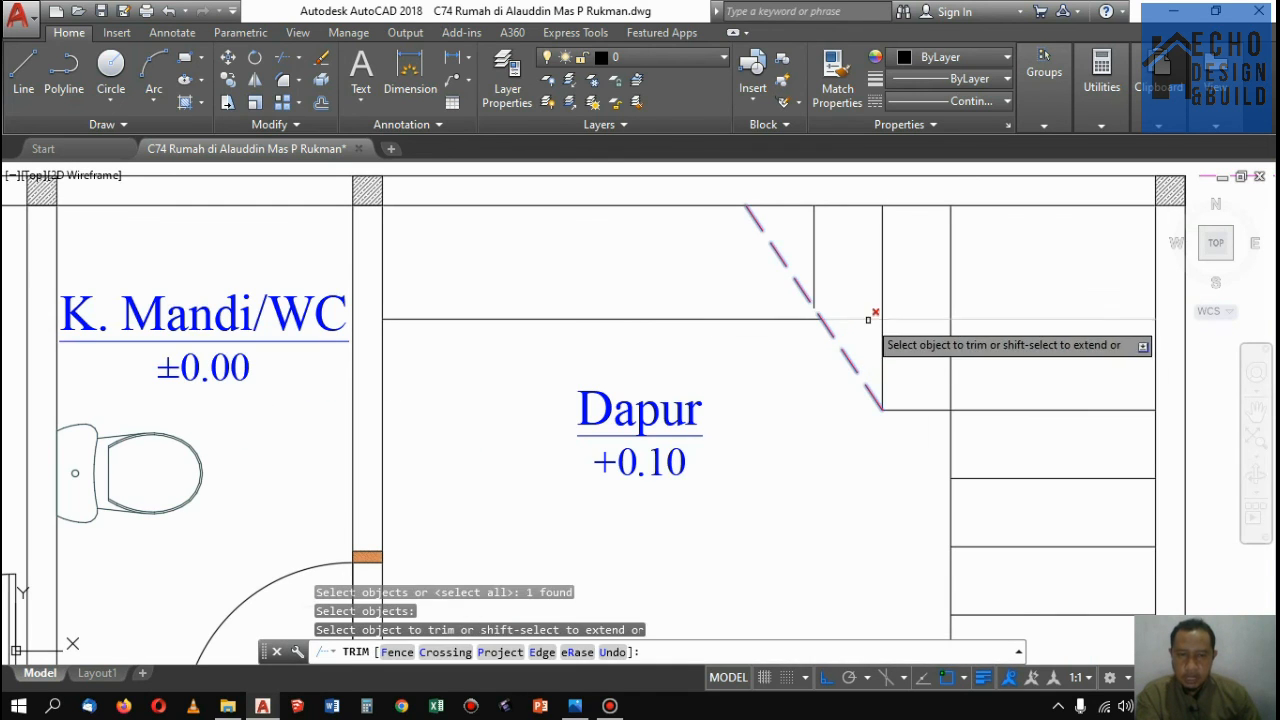
{"action": "left_click", "coordinate": [870, 319]}
{"action": "key", "text": "Return"}
{"action": "scroll", "coordinate": [829, 207], "scroll_direction": "down", "scroll_amount": 8}
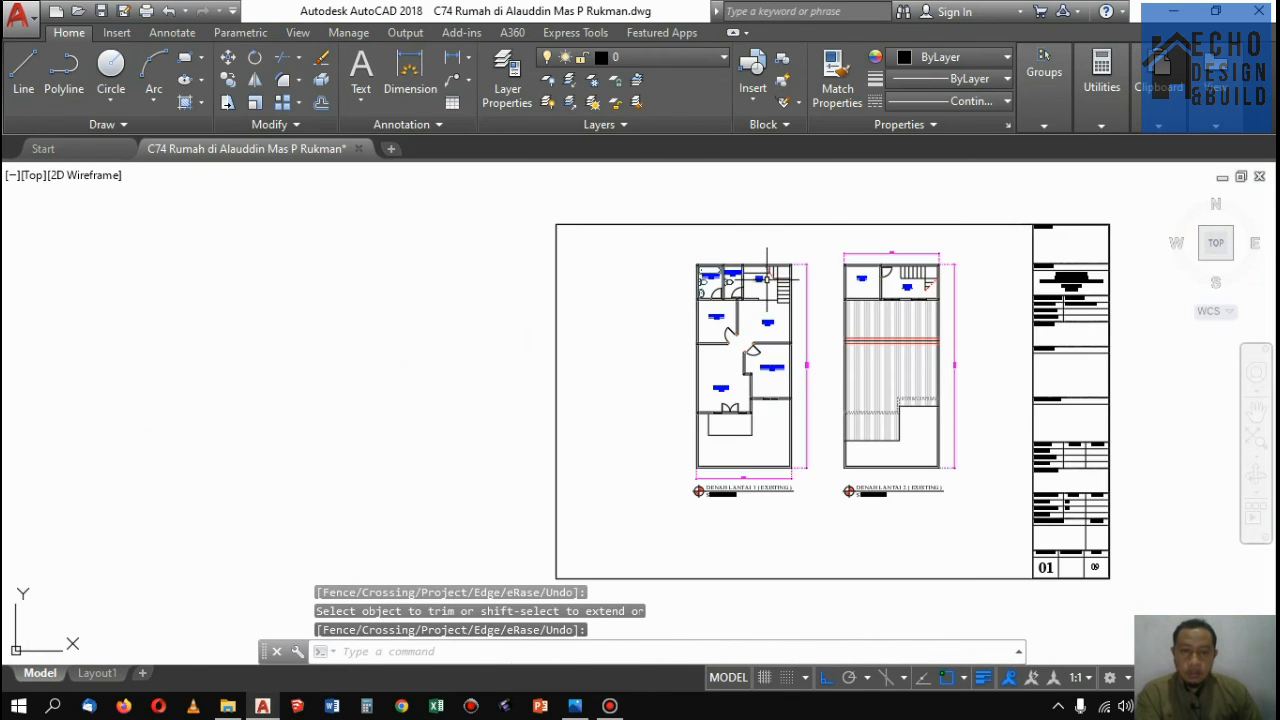
Move both second-floor windows below the Lantai 2 +3.50 room horizontally about 0.38 to the right along their wall
{"action": "scroll", "coordinate": [774, 420], "scroll_direction": "up", "scroll_amount": 1}
{"action": "scroll", "coordinate": [785, 225], "scroll_direction": "up", "scroll_amount": 4}
{"action": "scroll", "coordinate": [777, 280], "scroll_direction": "down", "scroll_amount": 4}
{"action": "scroll", "coordinate": [778, 215], "scroll_direction": "up", "scroll_amount": 4}
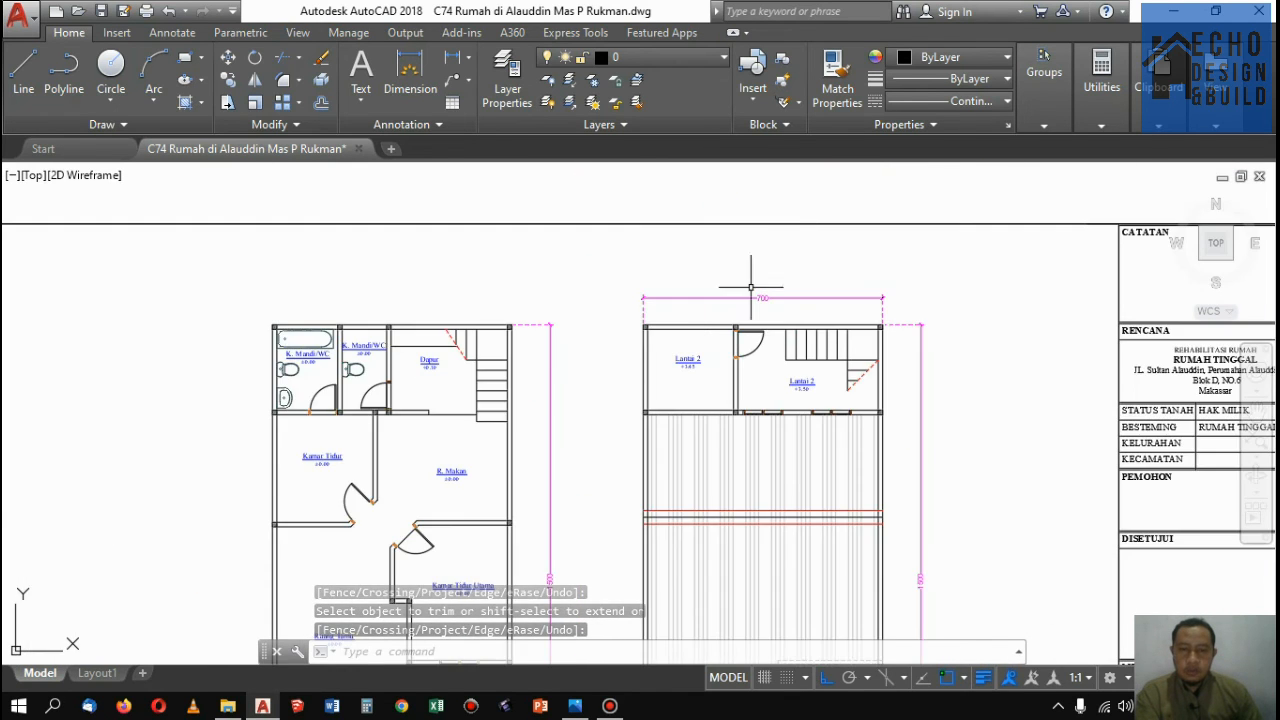
{"action": "scroll", "coordinate": [751, 284], "scroll_direction": "down", "scroll_amount": 4}
{"action": "scroll", "coordinate": [743, 286], "scroll_direction": "up", "scroll_amount": 2}
{"action": "scroll", "coordinate": [755, 335], "scroll_direction": "up", "scroll_amount": 4}
{"action": "scroll", "coordinate": [785, 355], "scroll_direction": "up", "scroll_amount": 4}
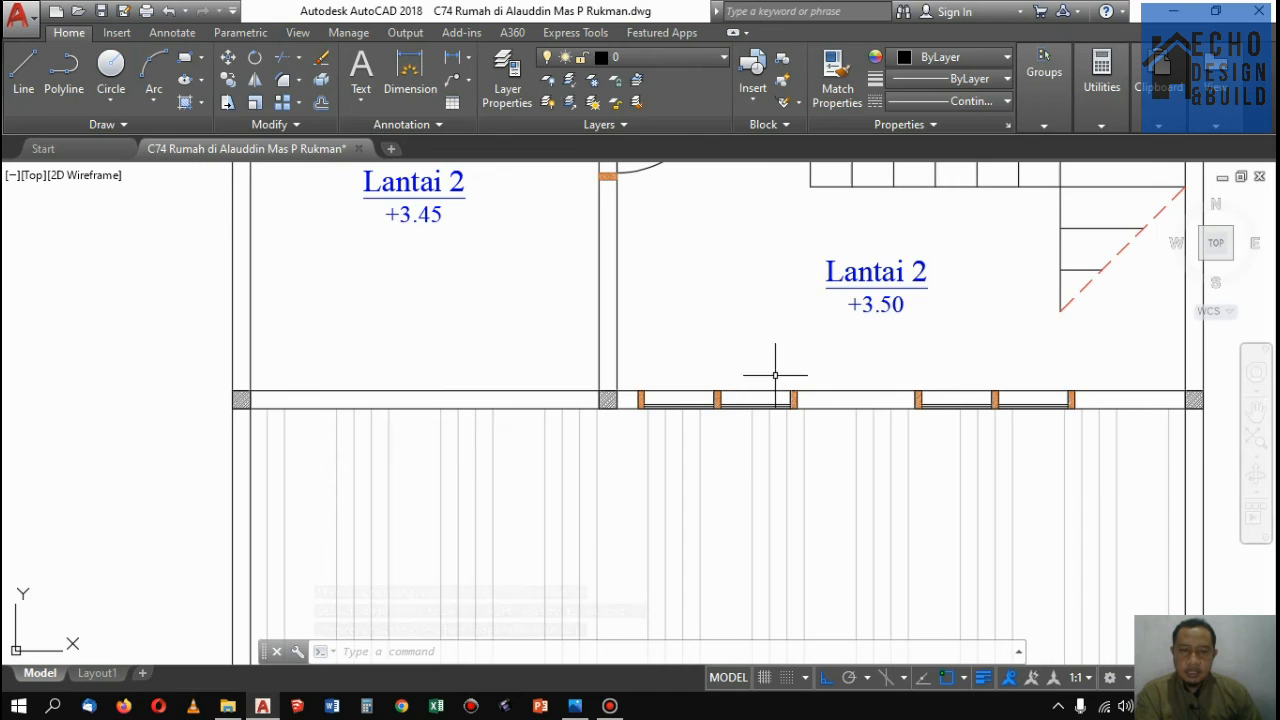
{"action": "left_click", "coordinate": [634, 378]}
{"action": "left_click", "coordinate": [1075, 420]}
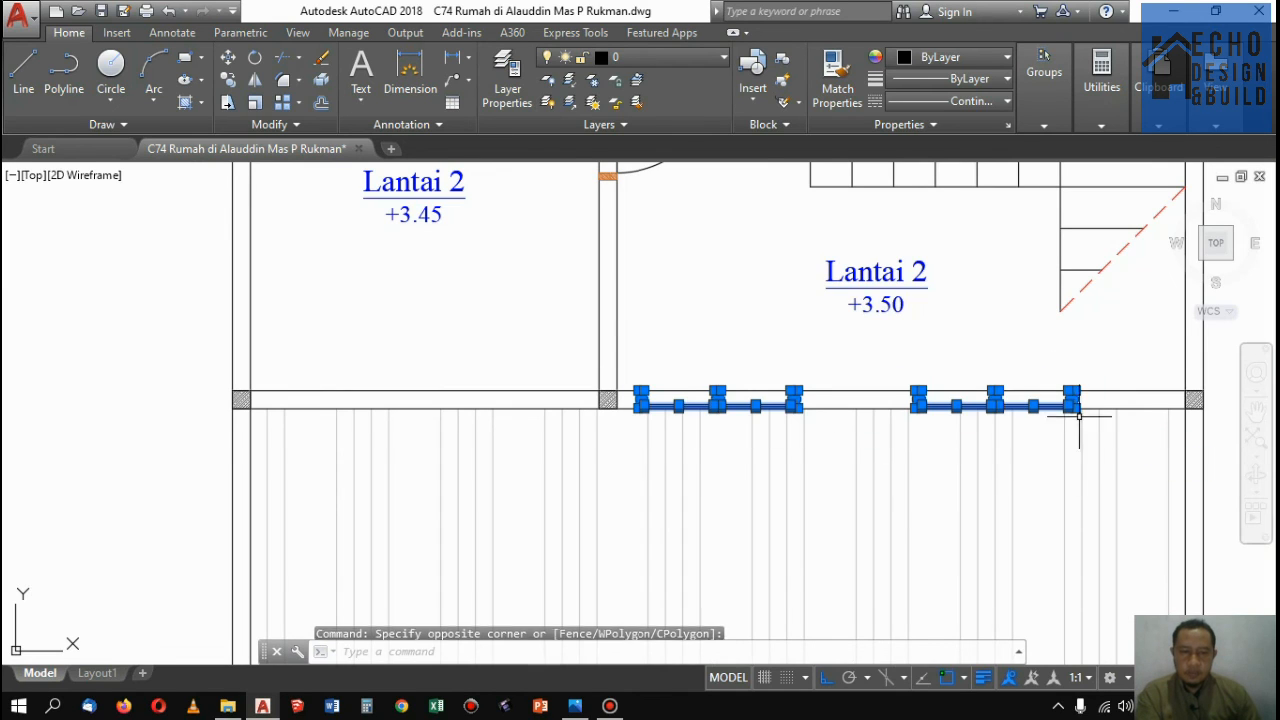
{"action": "type", "text": "m"}
{"action": "key", "text": "Return"}
{"action": "left_click", "coordinate": [890, 338]}
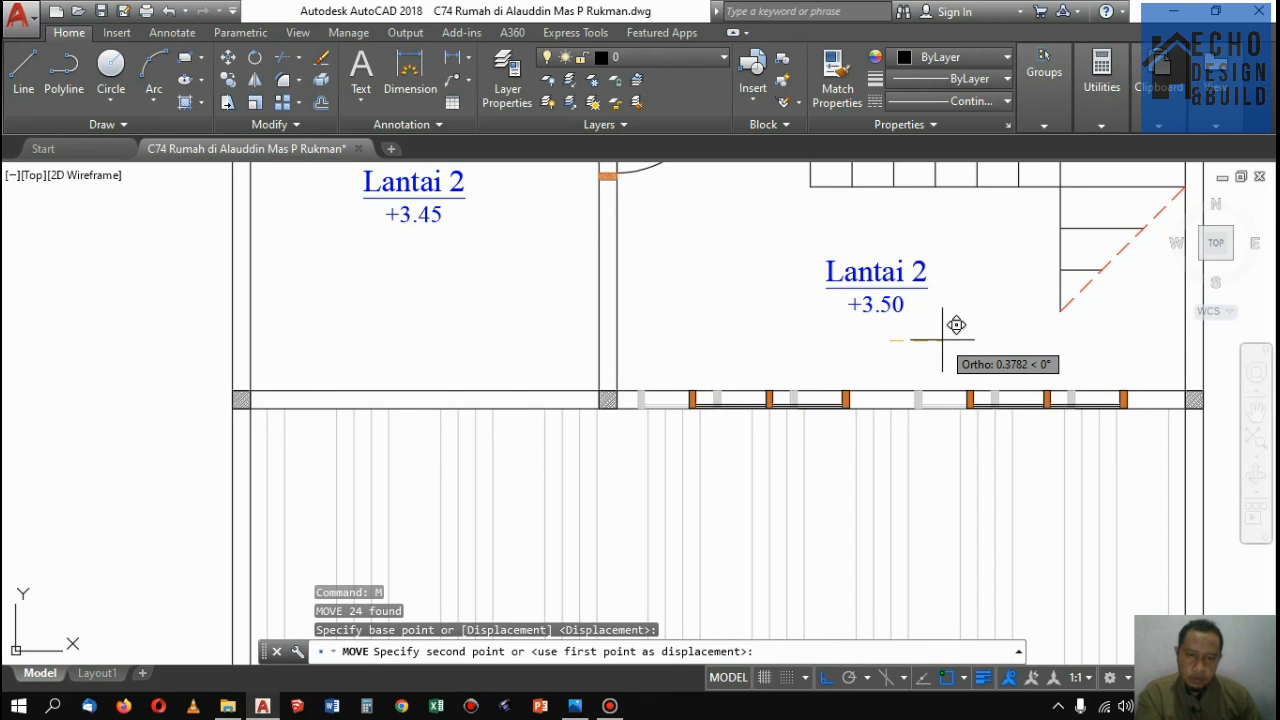
{"action": "left_click", "coordinate": [941, 340]}
Examine the existing first and second floor plans on the sheet, including their labels, fixtures, dimensions and titles
{"action": "scroll", "coordinate": [882, 338], "scroll_direction": "down", "scroll_amount": 10}
{"action": "scroll", "coordinate": [910, 313], "scroll_direction": "up", "scroll_amount": 8}
{"action": "scroll", "coordinate": [768, 315], "scroll_direction": "down", "scroll_amount": 8}
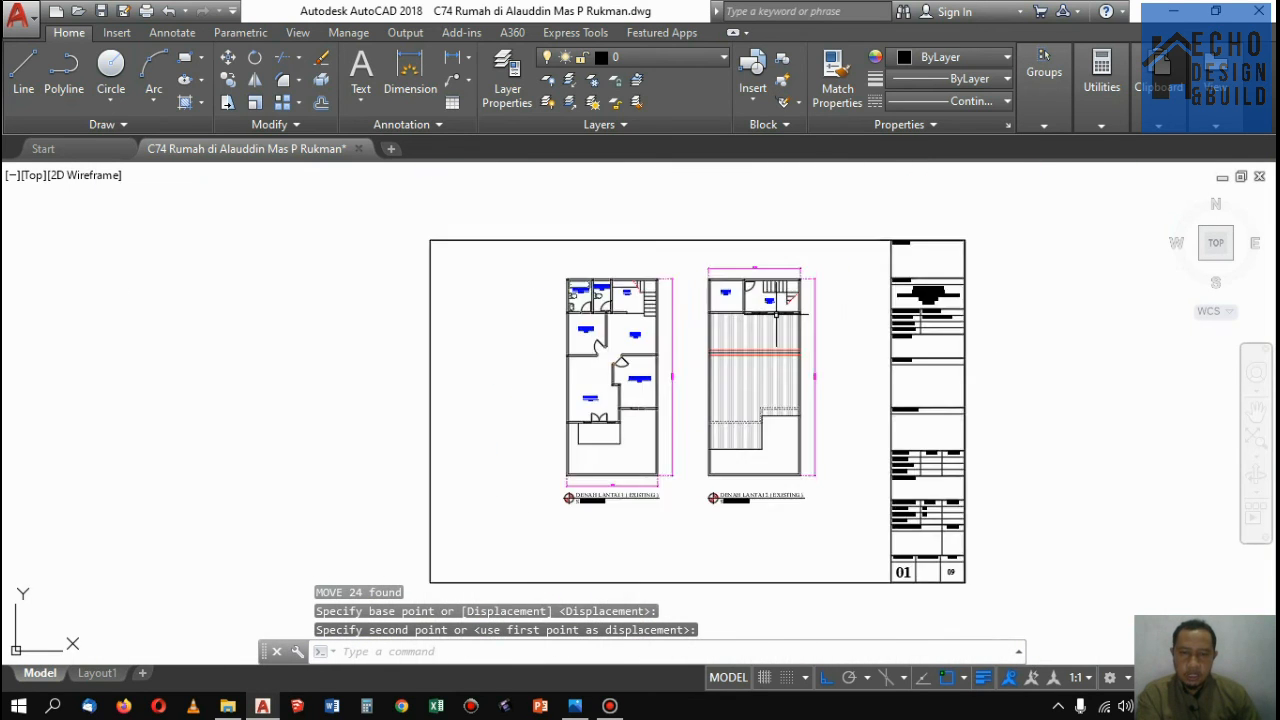
{"action": "scroll", "coordinate": [600, 325], "scroll_direction": "up", "scroll_amount": 3}
{"action": "scroll", "coordinate": [600, 325], "scroll_direction": "down", "scroll_amount": 2}
{"action": "scroll", "coordinate": [600, 325], "scroll_direction": "up", "scroll_amount": 9}
{"action": "scroll", "coordinate": [600, 325], "scroll_direction": "down", "scroll_amount": 6}
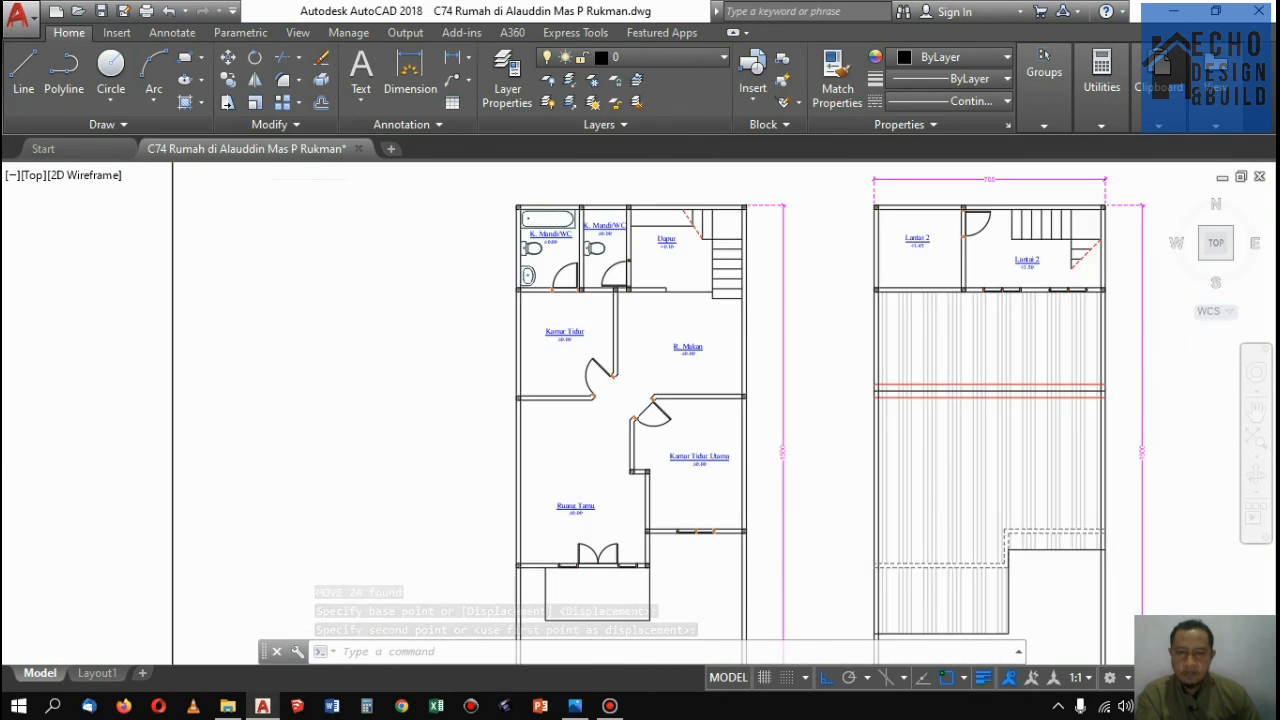
{"action": "scroll", "coordinate": [748, 297], "scroll_direction": "down", "scroll_amount": 4}
{"action": "scroll", "coordinate": [748, 297], "scroll_direction": "up", "scroll_amount": 5}
{"action": "scroll", "coordinate": [748, 297], "scroll_direction": "down", "scroll_amount": 2}
{"action": "scroll", "coordinate": [748, 297], "scroll_direction": "up", "scroll_amount": 2}
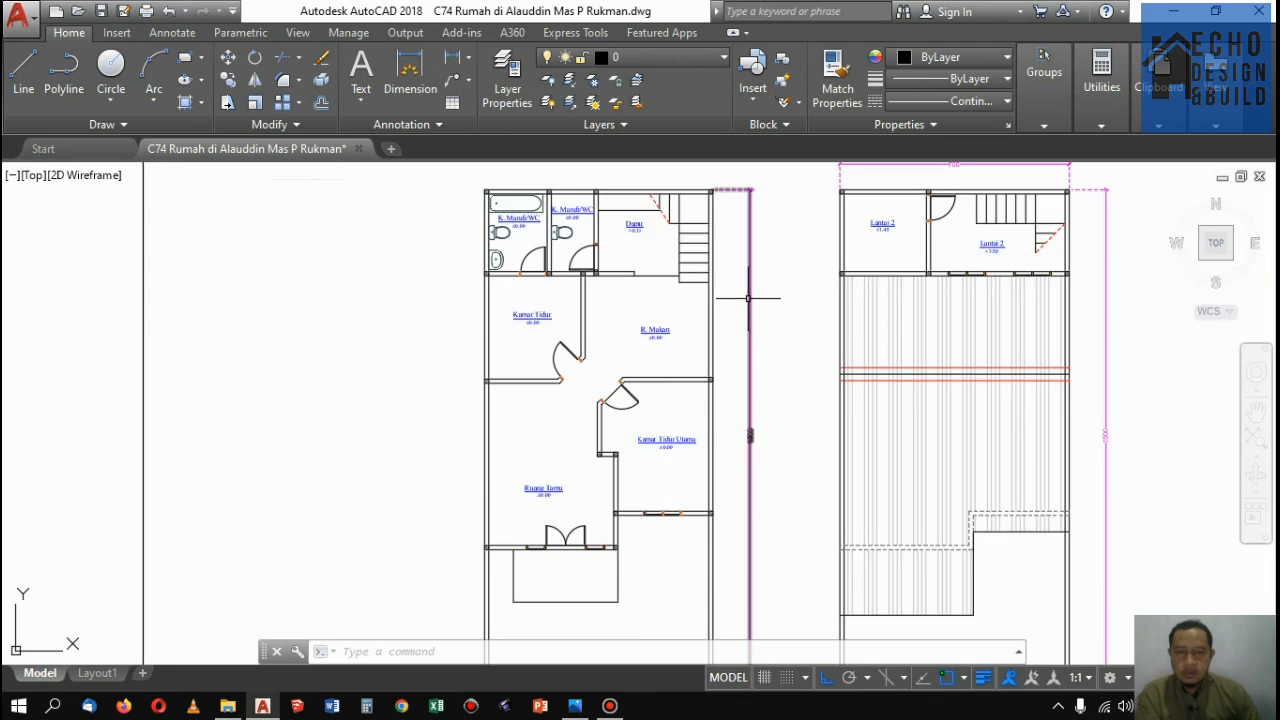
{"action": "scroll", "coordinate": [748, 297], "scroll_direction": "down", "scroll_amount": 4}
{"action": "scroll", "coordinate": [745, 400], "scroll_direction": "up", "scroll_amount": 5}
{"action": "scroll", "coordinate": [749, 320], "scroll_direction": "down", "scroll_amount": 4}
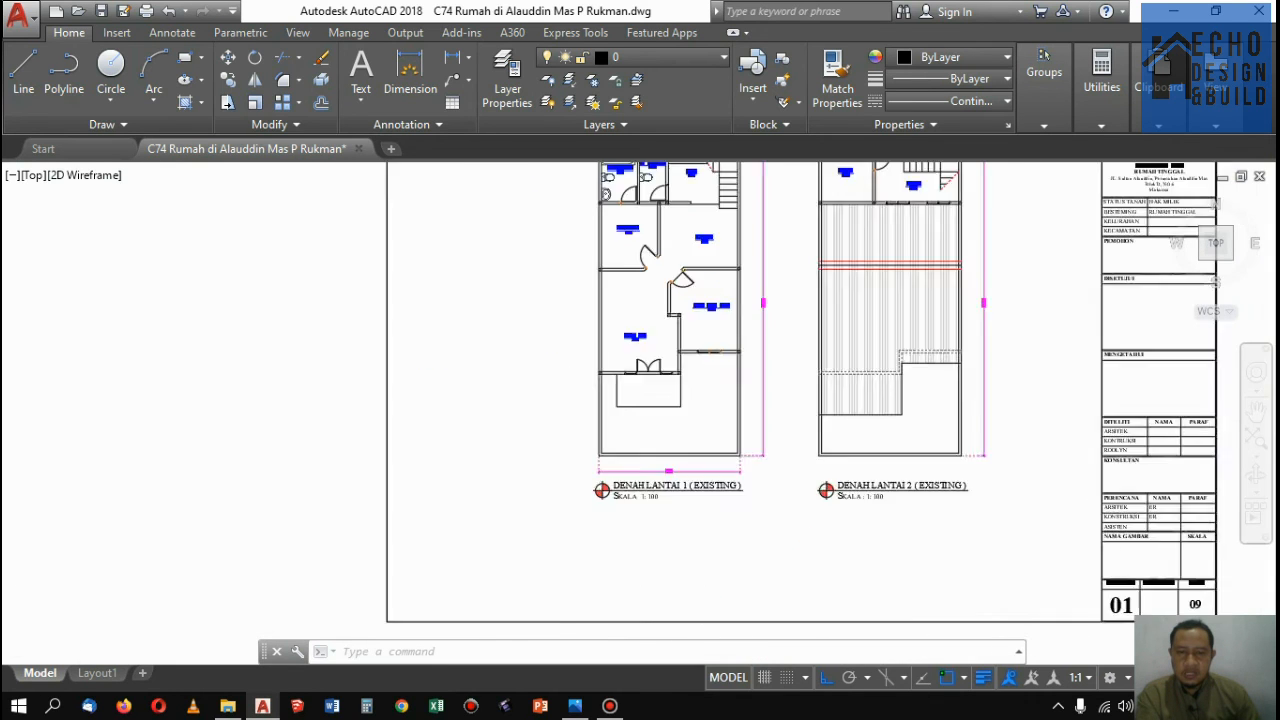
{"action": "scroll", "coordinate": [749, 286], "scroll_direction": "up", "scroll_amount": 6}
{"action": "scroll", "coordinate": [749, 290], "scroll_direction": "down", "scroll_amount": 8}
{"action": "scroll", "coordinate": [799, 257], "scroll_direction": "up", "scroll_amount": 4}
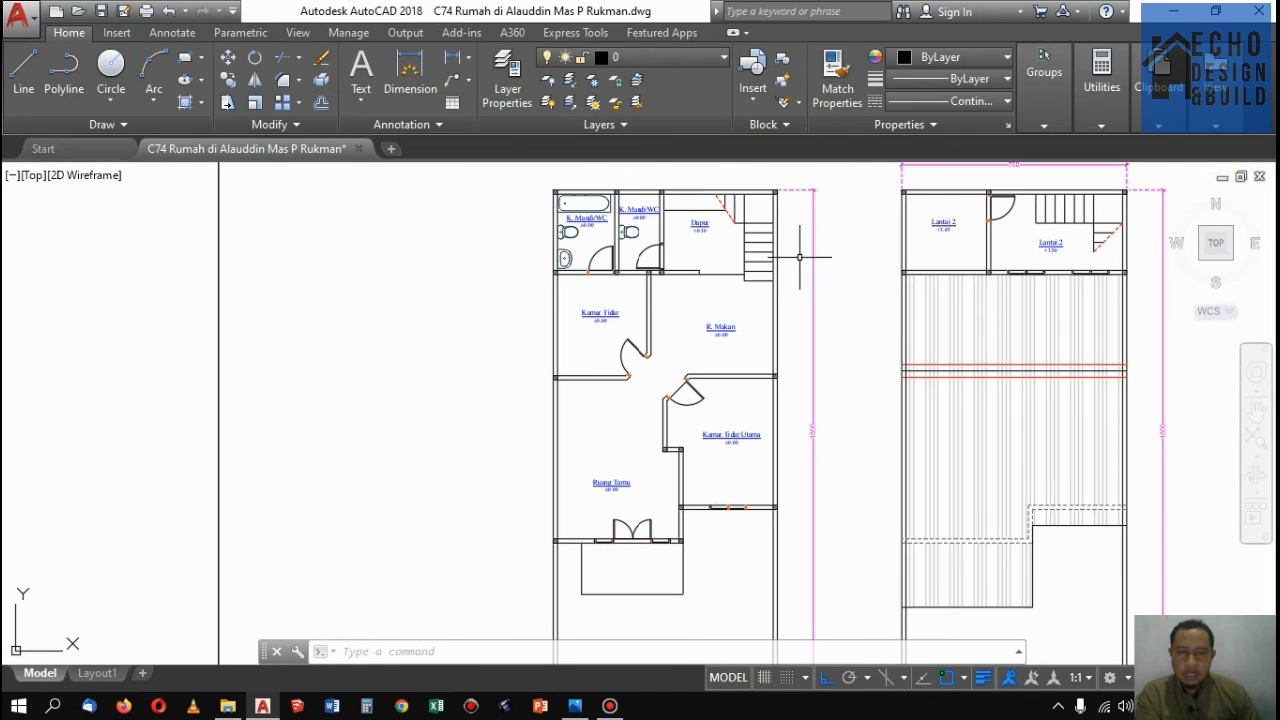
{"action": "scroll", "coordinate": [809, 286], "scroll_direction": "up", "scroll_amount": 3}
{"action": "scroll", "coordinate": [809, 286], "scroll_direction": "down", "scroll_amount": 5}
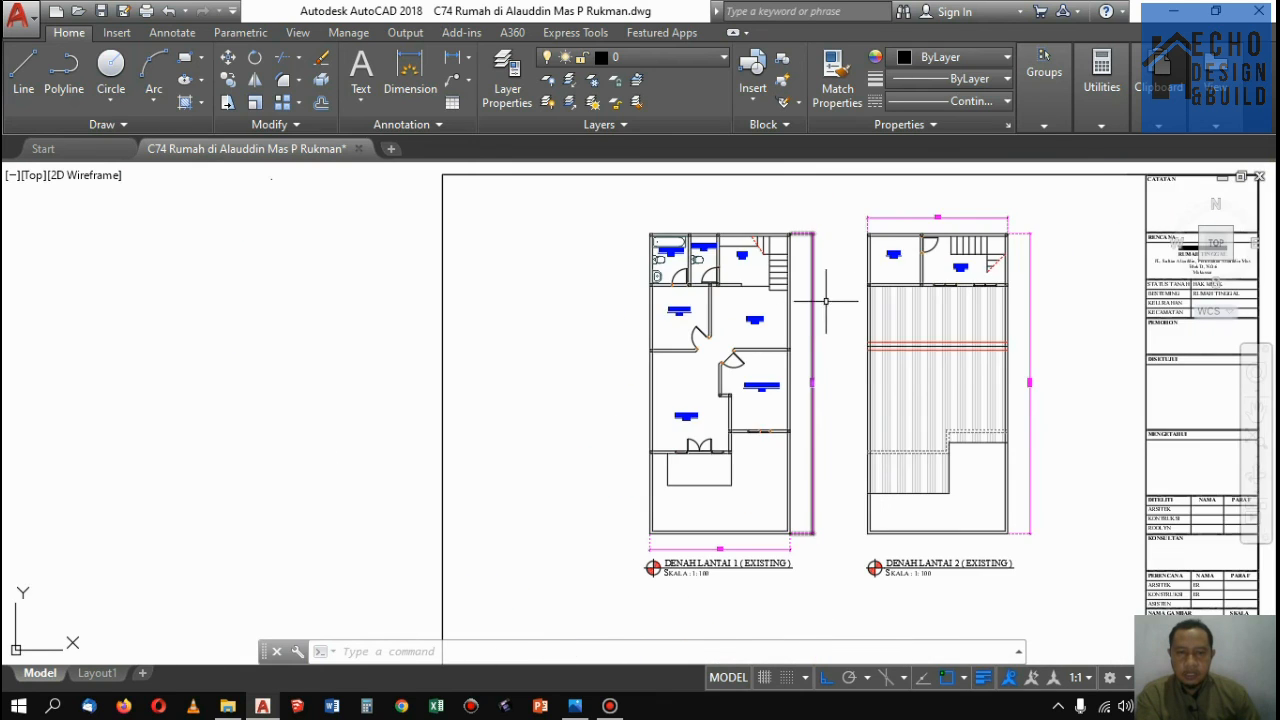
{"action": "scroll", "coordinate": [848, 291], "scroll_direction": "up", "scroll_amount": 3}
{"action": "scroll", "coordinate": [830, 285], "scroll_direction": "down", "scroll_amount": 2}
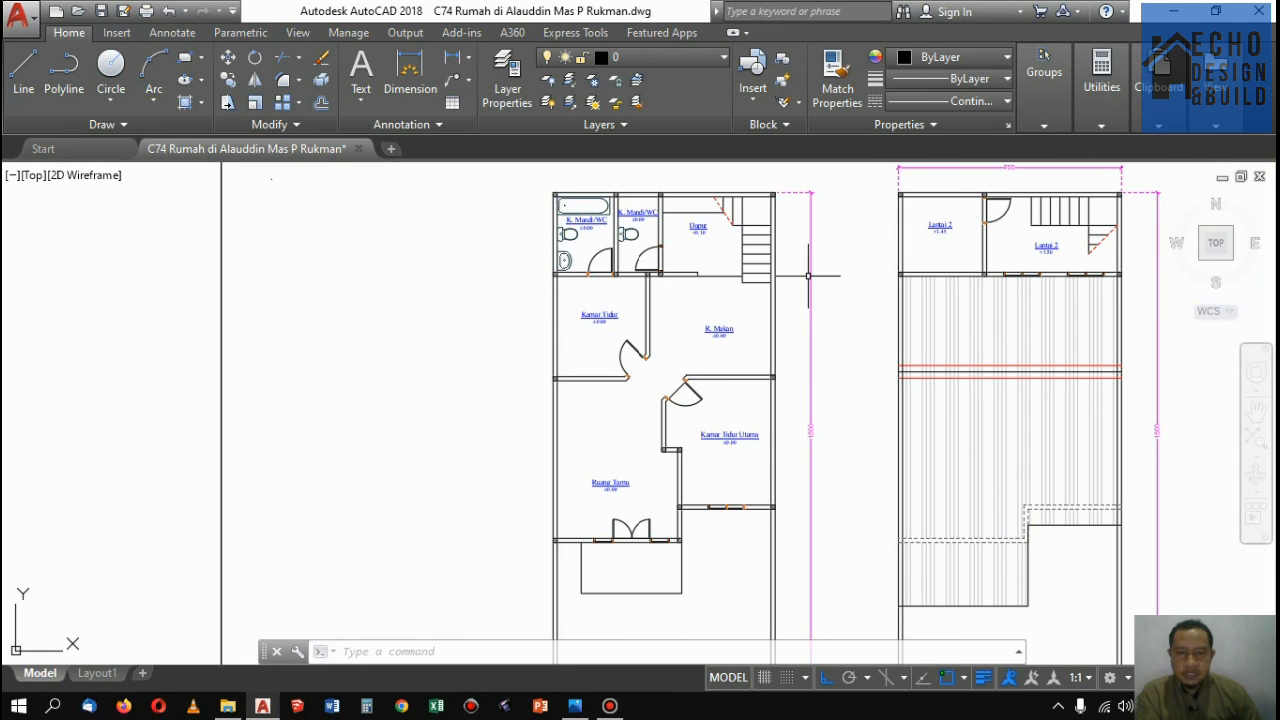
{"action": "scroll", "coordinate": [793, 286], "scroll_direction": "down", "scroll_amount": 2}
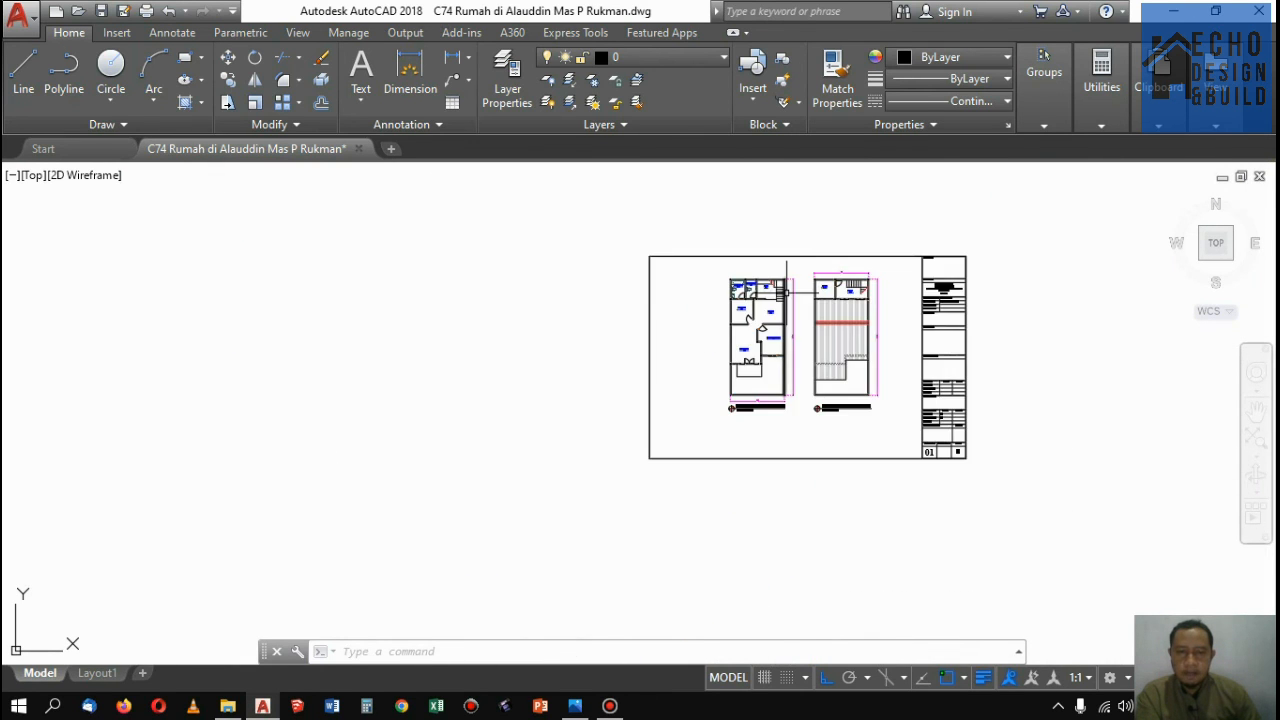
{"action": "scroll", "coordinate": [715, 330], "scroll_direction": "down", "scroll_amount": 3}
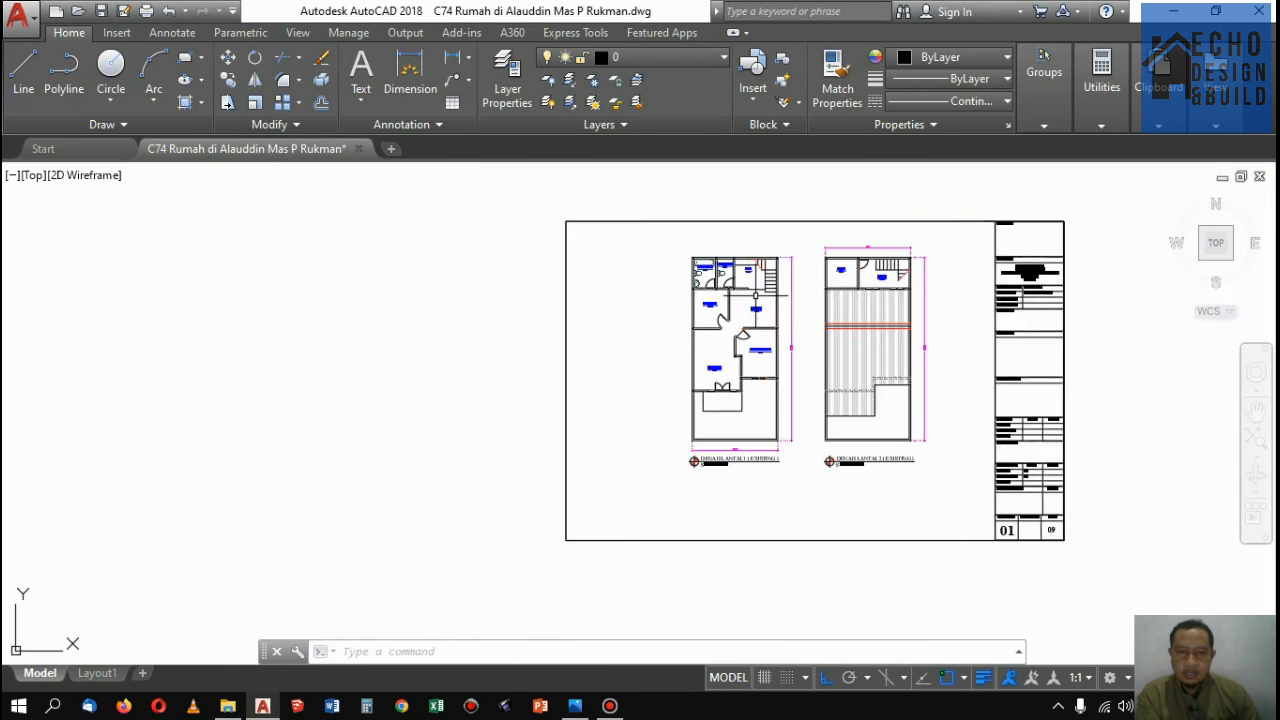
{"action": "scroll", "coordinate": [741, 281], "scroll_direction": "up", "scroll_amount": 5}
{"action": "scroll", "coordinate": [741, 281], "scroll_direction": "up", "scroll_amount": 4}
{"action": "scroll", "coordinate": [743, 274], "scroll_direction": "down", "scroll_amount": 3}
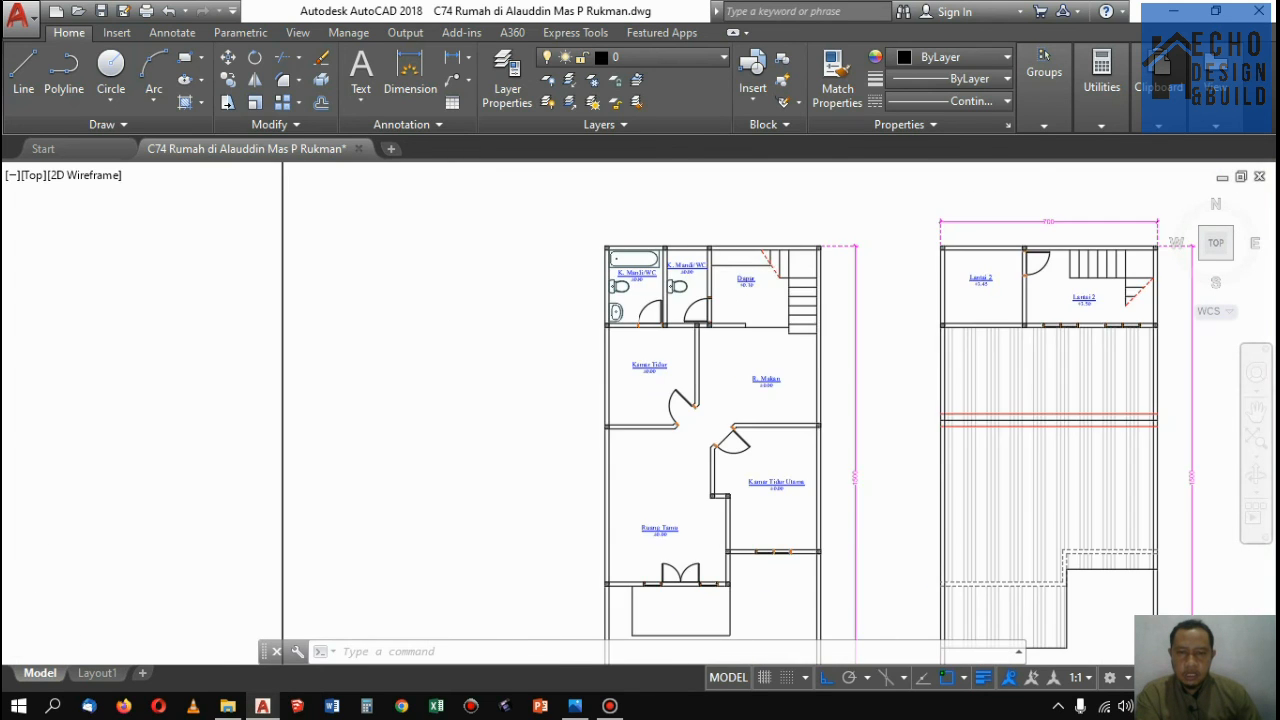
{"action": "scroll", "coordinate": [745, 266], "scroll_direction": "up", "scroll_amount": 4}
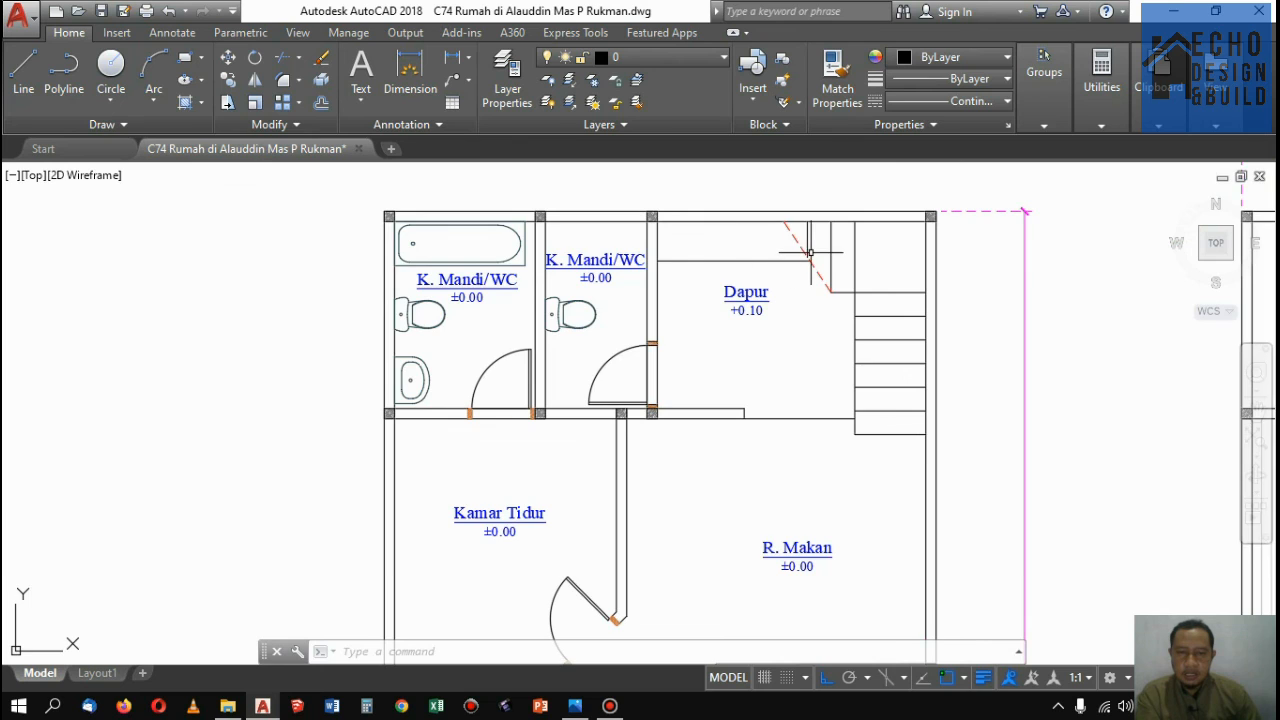
{"action": "scroll", "coordinate": [810, 252], "scroll_direction": "down", "scroll_amount": 3}
{"action": "scroll", "coordinate": [836, 256], "scroll_direction": "up", "scroll_amount": 2}
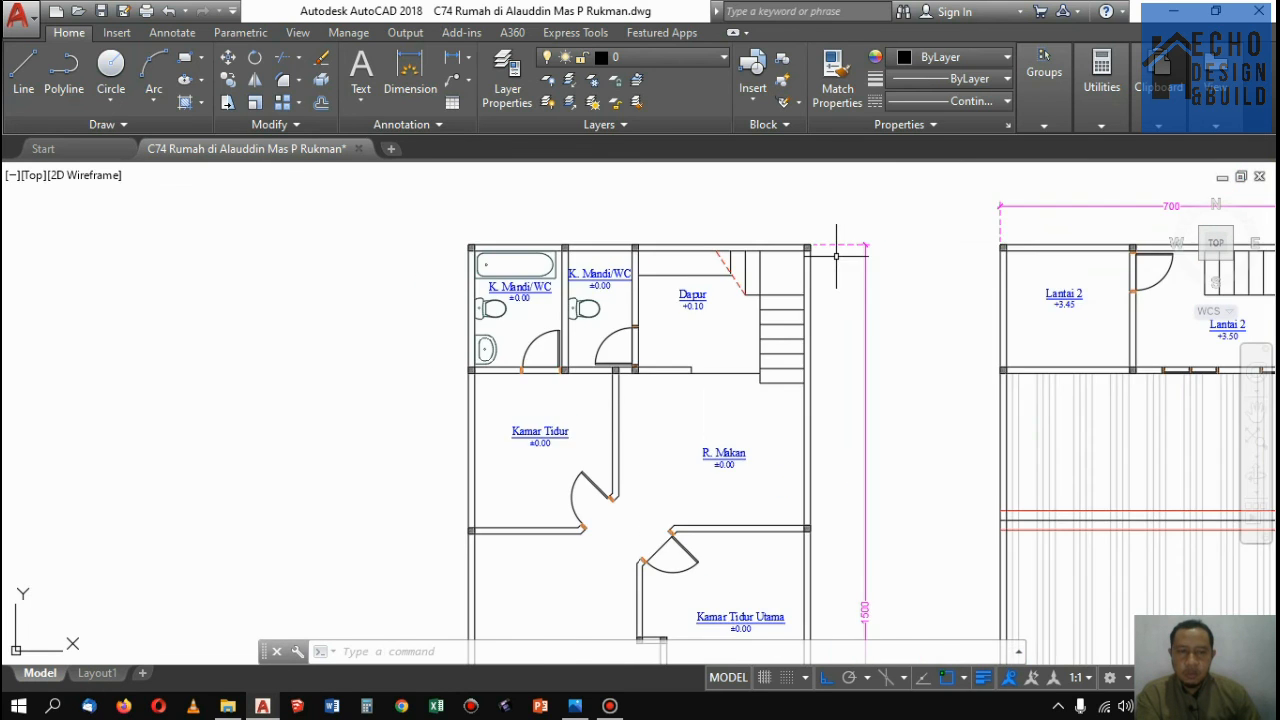
{"action": "scroll", "coordinate": [771, 266], "scroll_direction": "down", "scroll_amount": 4}
{"action": "scroll", "coordinate": [791, 243], "scroll_direction": "up", "scroll_amount": 4}
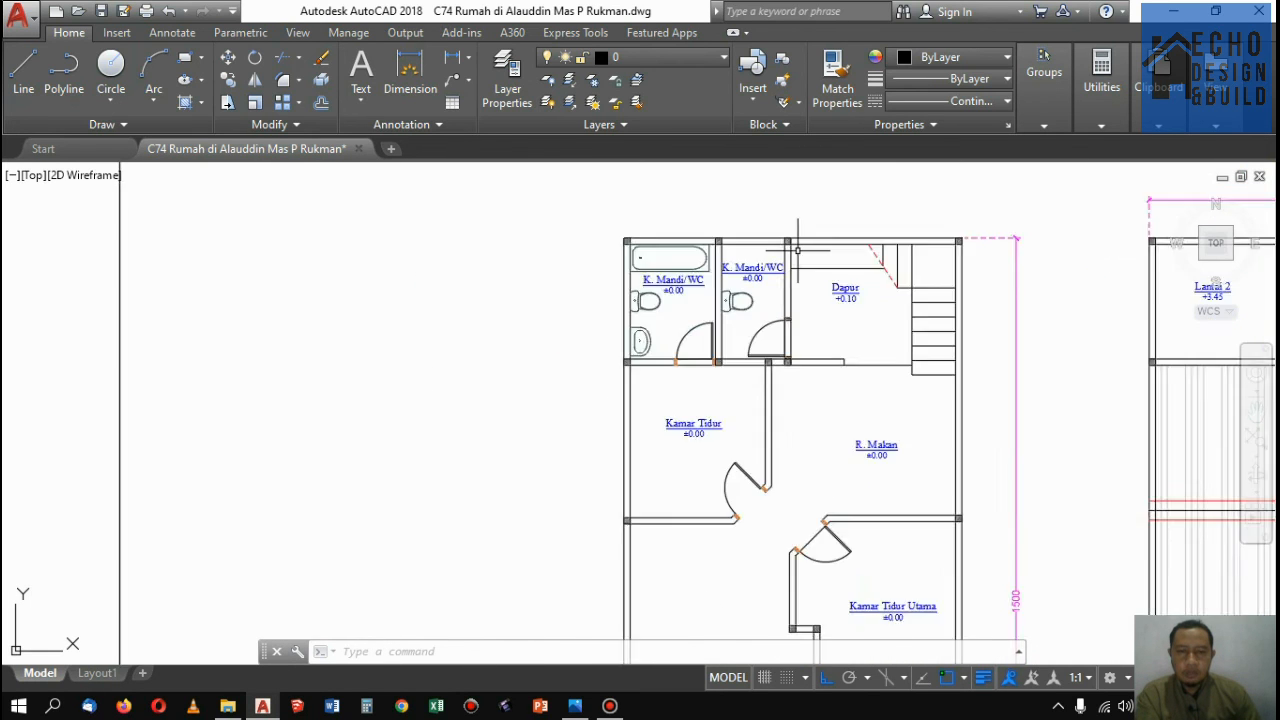
{"action": "scroll", "coordinate": [797, 250], "scroll_direction": "down", "scroll_amount": 5}
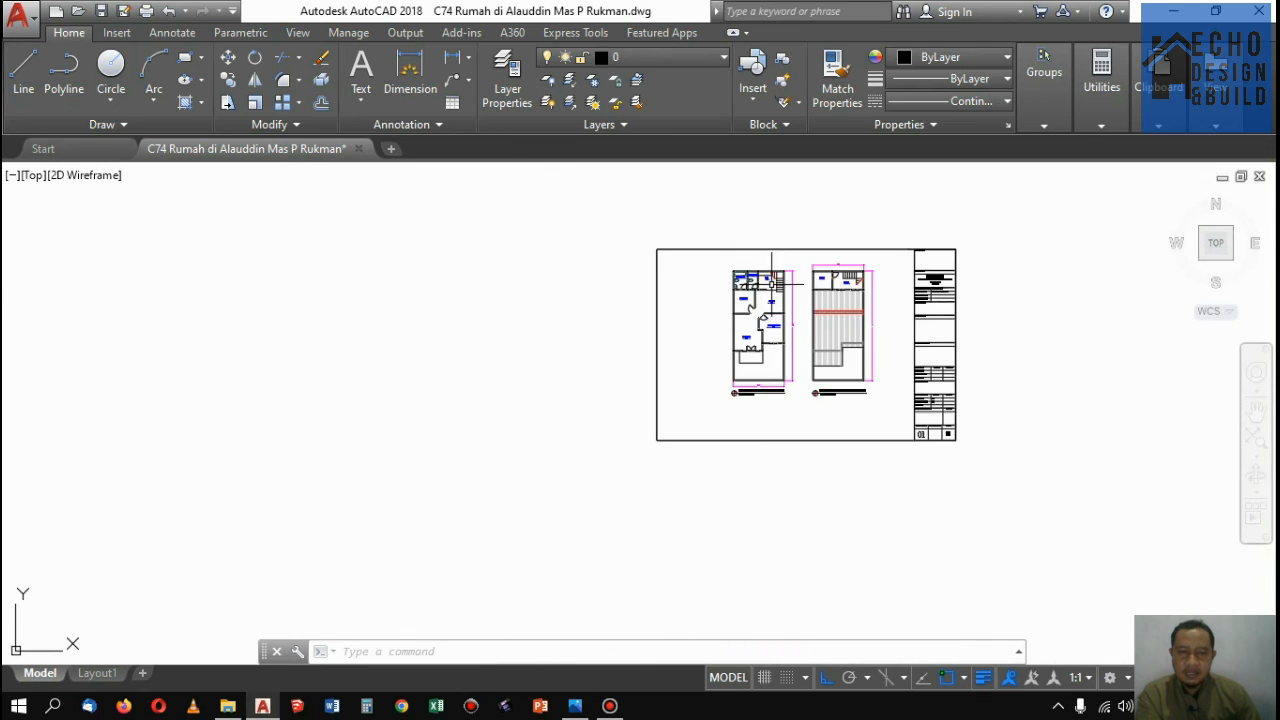
{"action": "scroll", "coordinate": [809, 297], "scroll_direction": "up", "scroll_amount": 5}
{"action": "scroll", "coordinate": [770, 345], "scroll_direction": "down", "scroll_amount": 4}
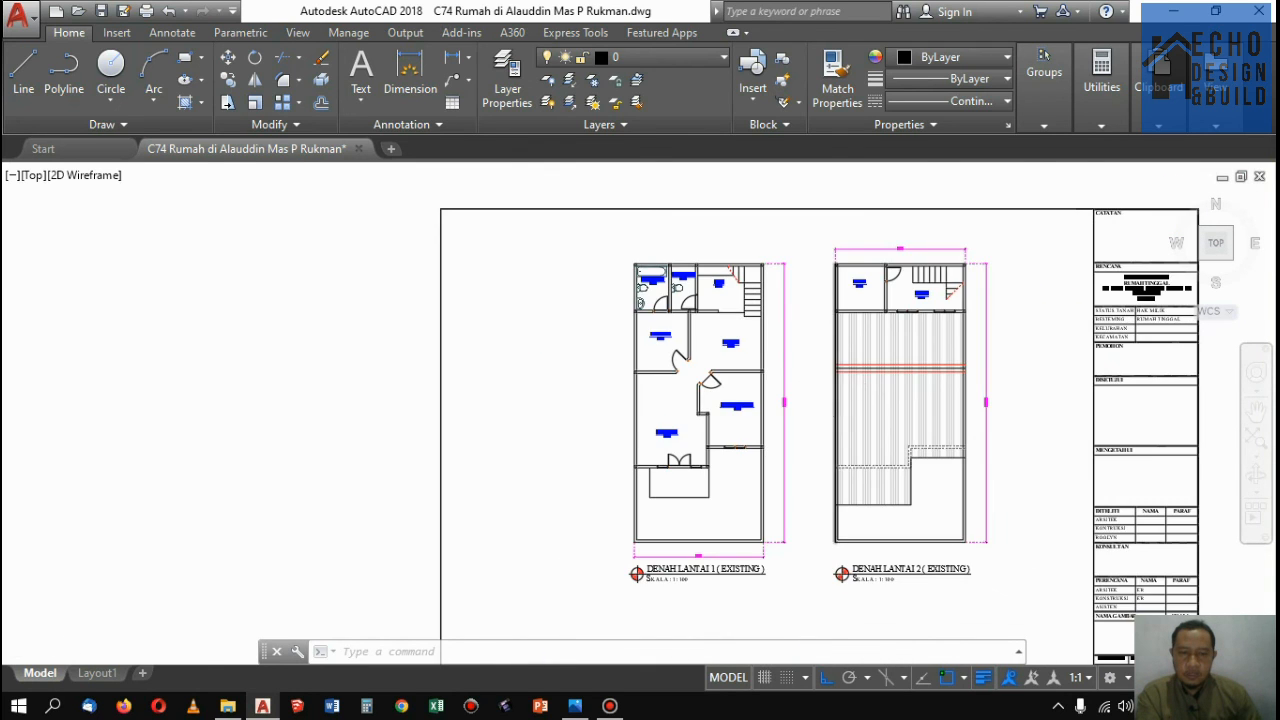
{"action": "scroll", "coordinate": [769, 354], "scroll_direction": "up", "scroll_amount": 3}
{"action": "scroll", "coordinate": [760, 330], "scroll_direction": "down", "scroll_amount": 4}
{"action": "scroll", "coordinate": [745, 300], "scroll_direction": "up", "scroll_amount": 4}
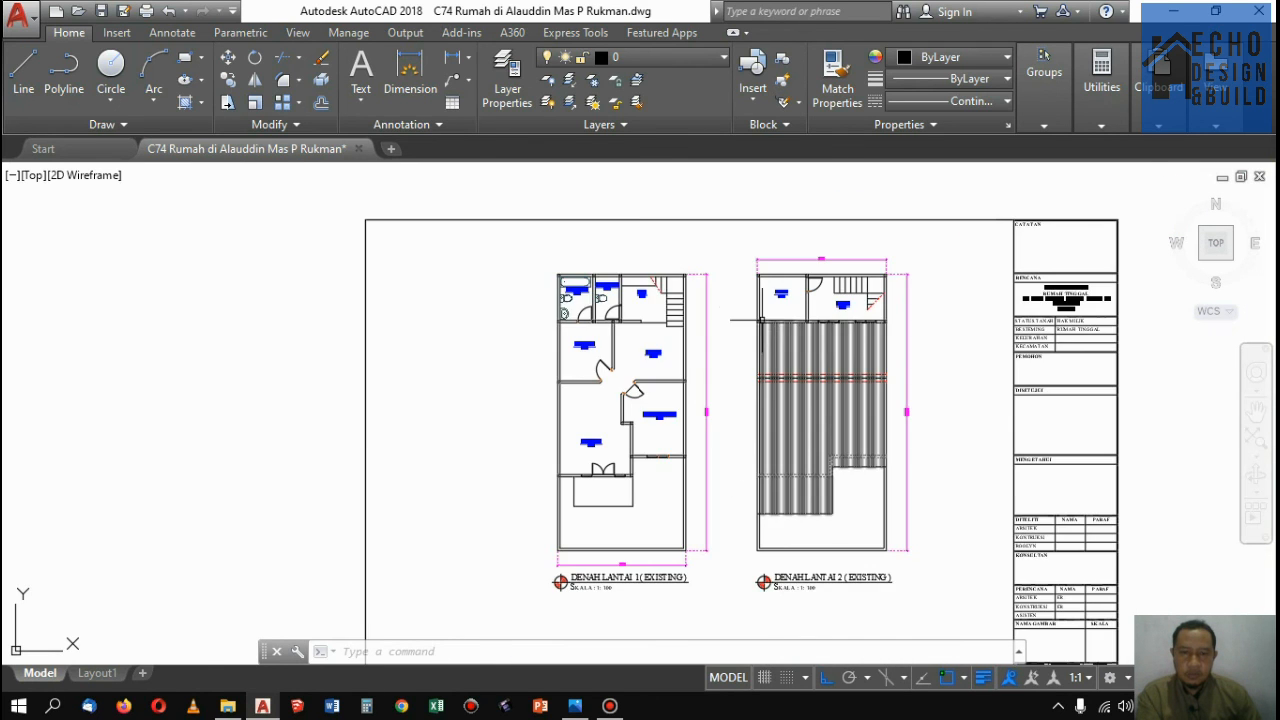
{"action": "scroll", "coordinate": [738, 292], "scroll_direction": "down", "scroll_amount": 3}
{"action": "scroll", "coordinate": [738, 292], "scroll_direction": "up", "scroll_amount": 4}
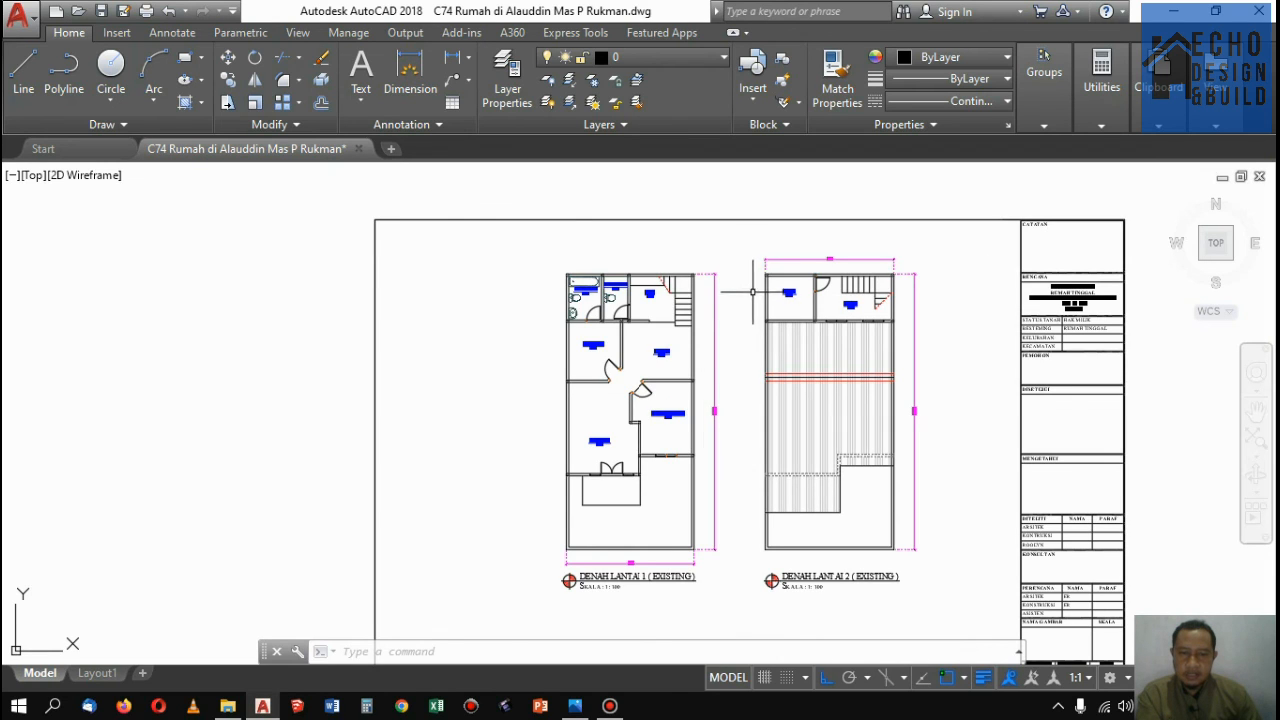
{"action": "scroll", "coordinate": [649, 259], "scroll_direction": "down", "scroll_amount": 4}
{"action": "scroll", "coordinate": [686, 284], "scroll_direction": "up", "scroll_amount": 4}
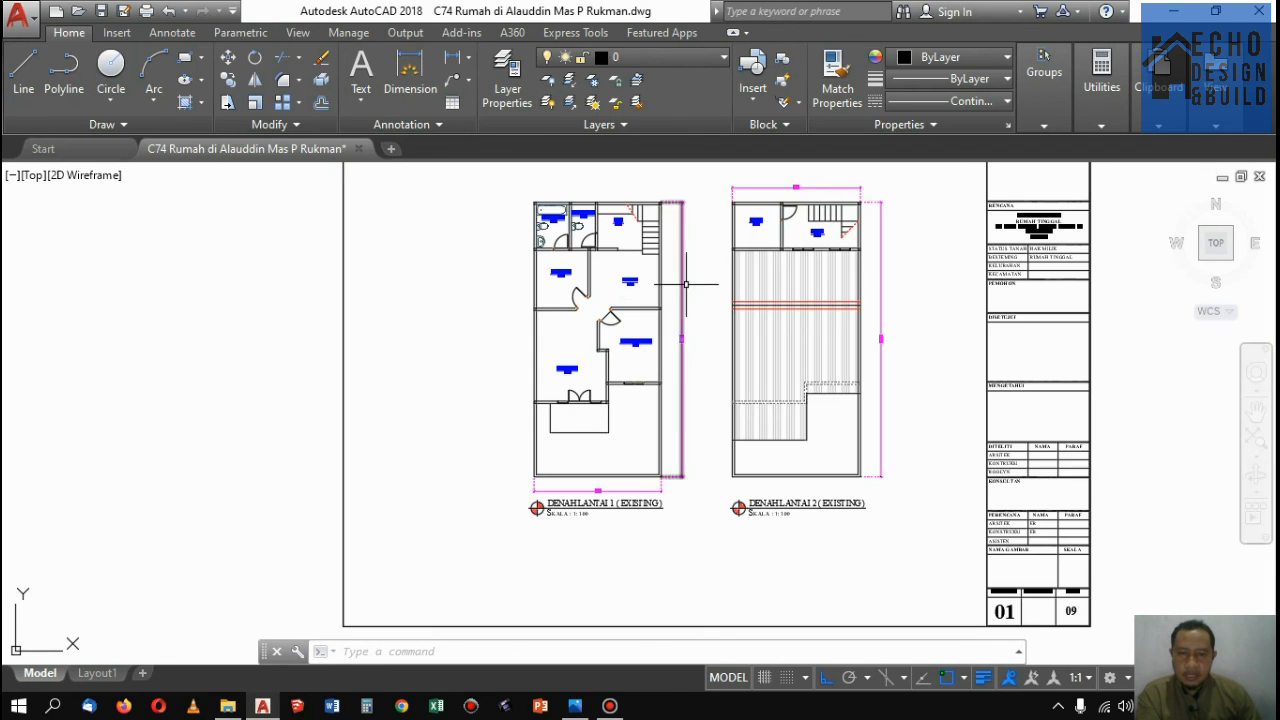
{"action": "scroll", "coordinate": [715, 225], "scroll_direction": "down", "scroll_amount": 2}
{"action": "scroll", "coordinate": [710, 234], "scroll_direction": "up", "scroll_amount": 4}
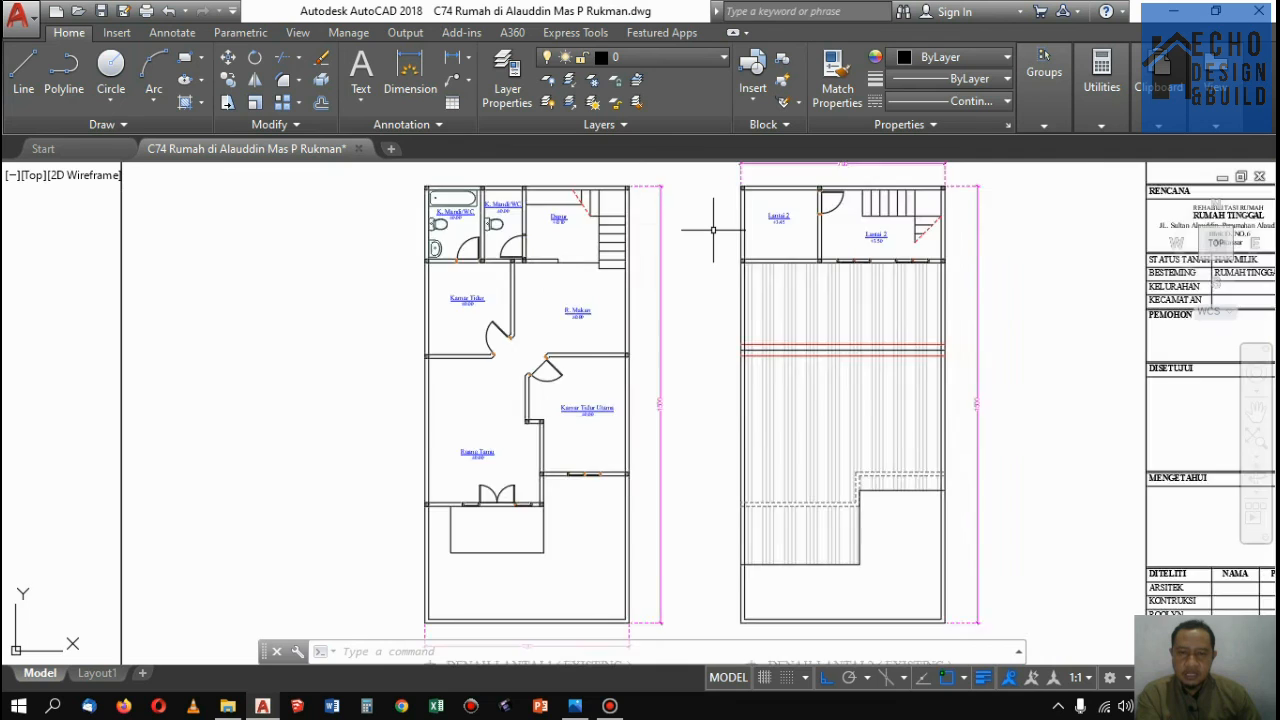
Add a vertical linear dimension outside the first floor's left wall, spanning the K. Mandi/WC from the plan's top corner to the lower column's bottom corner
{"action": "scroll", "coordinate": [704, 244], "scroll_direction": "down", "scroll_amount": 3}
{"action": "scroll", "coordinate": [700, 247], "scroll_direction": "up", "scroll_amount": 3}
{"action": "scroll", "coordinate": [689, 250], "scroll_direction": "down", "scroll_amount": 4}
{"action": "scroll", "coordinate": [689, 244], "scroll_direction": "up", "scroll_amount": 1}
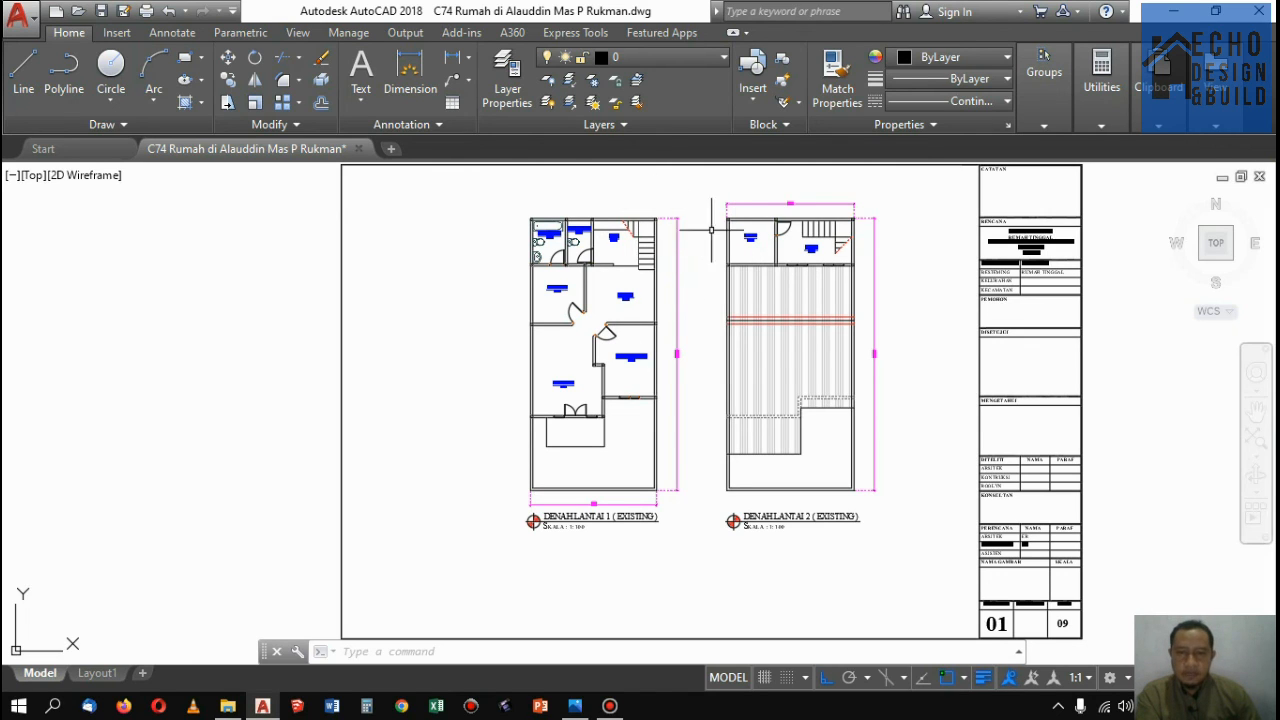
{"action": "left_click", "coordinate": [451, 62]}
{"action": "scroll", "coordinate": [532, 212], "scroll_direction": "up", "scroll_amount": 6}
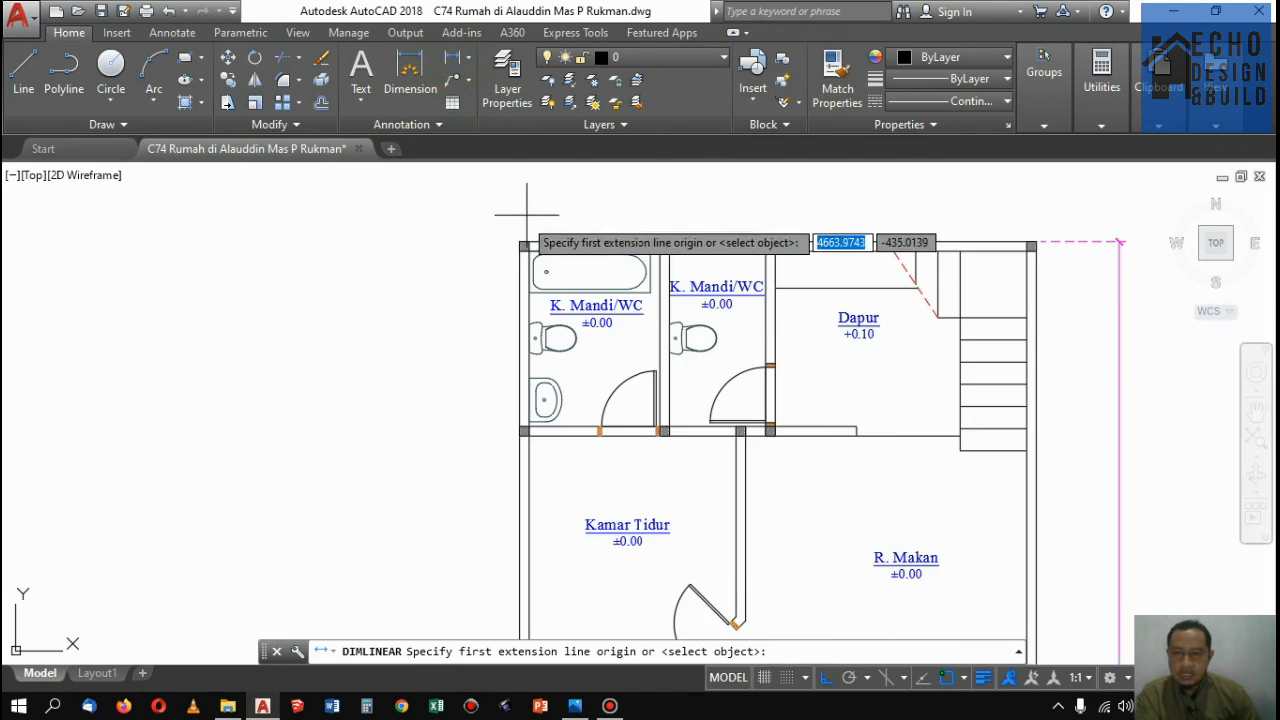
{"action": "scroll", "coordinate": [527, 234], "scroll_direction": "up", "scroll_amount": 2}
{"action": "left_click", "coordinate": [523, 244]}
{"action": "scroll", "coordinate": [580, 282], "scroll_direction": "down", "scroll_amount": 4}
{"action": "scroll", "coordinate": [538, 398], "scroll_direction": "up", "scroll_amount": 4}
{"action": "scroll", "coordinate": [540, 400], "scroll_direction": "up", "scroll_amount": 2}
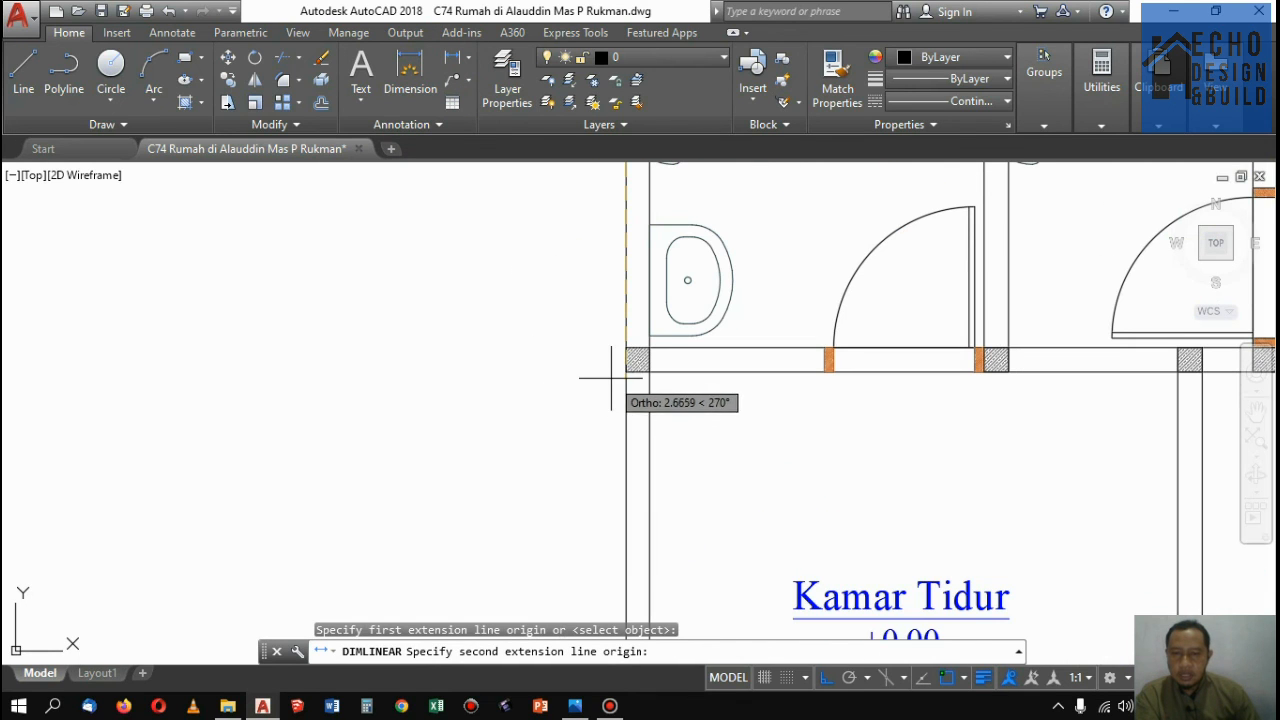
{"action": "left_click", "coordinate": [622, 373]}
{"action": "scroll", "coordinate": [618, 365], "scroll_direction": "down", "scroll_amount": 4}
{"action": "left_click", "coordinate": [558, 314]}
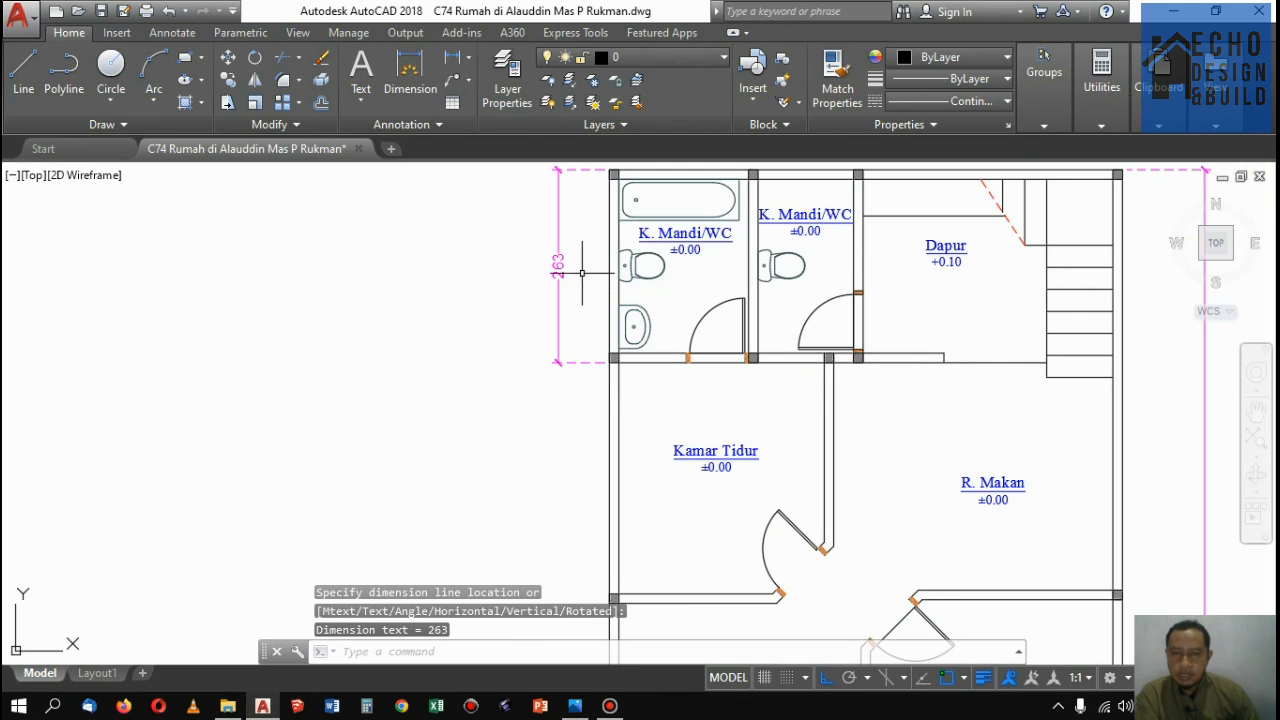
Stretch the lower extension origin of the K. Mandi/WC depth dimension up to the column's upper corner, at the wall's bathroom-side face
{"action": "left_click", "coordinate": [580, 370]}
{"action": "scroll", "coordinate": [607, 358], "scroll_direction": "up", "scroll_amount": 3}
{"action": "left_click", "coordinate": [607, 372]}
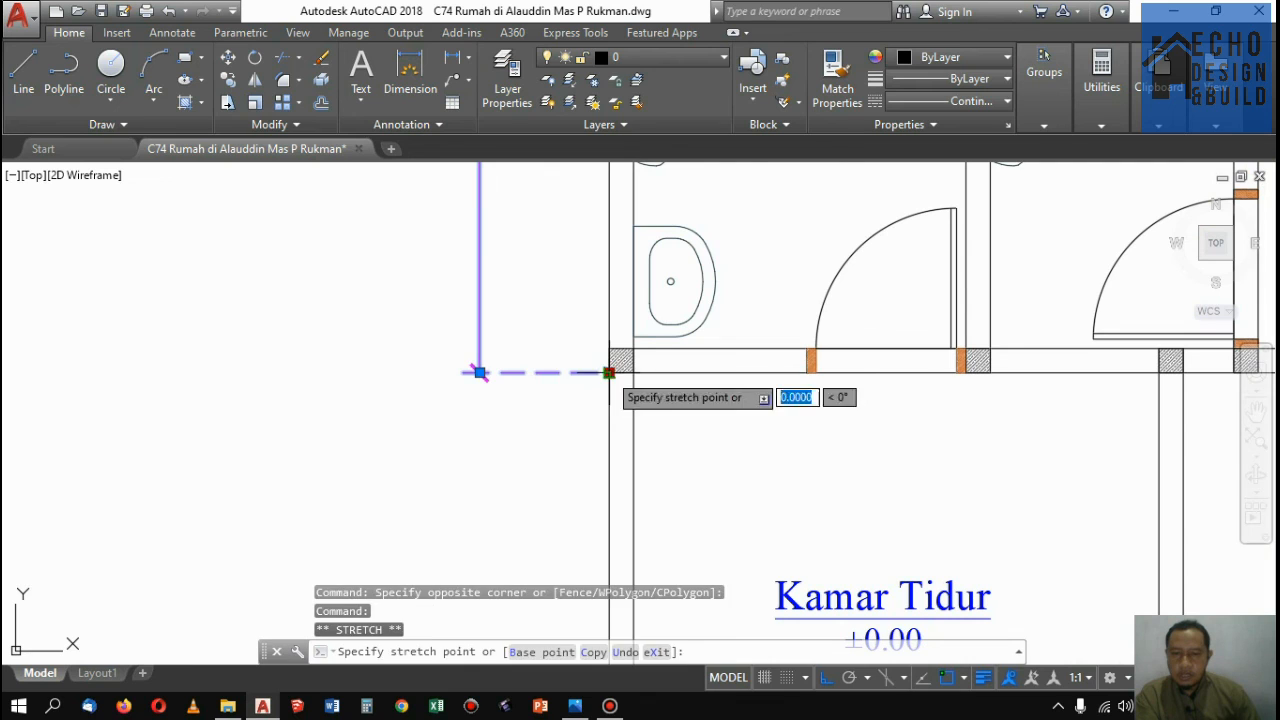
{"action": "left_click", "coordinate": [608, 368]}
{"action": "scroll", "coordinate": [605, 330], "scroll_direction": "down", "scroll_amount": 3}
{"action": "scroll", "coordinate": [630, 285], "scroll_direction": "up", "scroll_amount": 3}
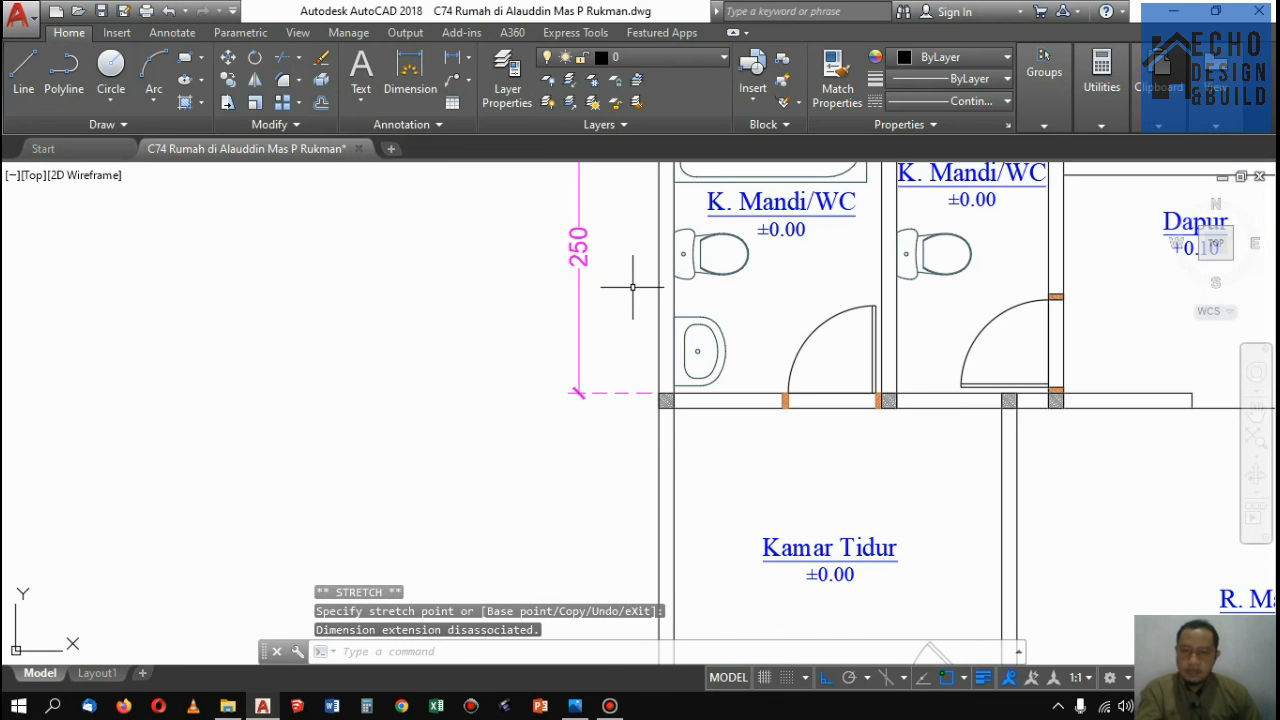
{"action": "key", "text": "Escape"}
{"action": "scroll", "coordinate": [805, 272], "scroll_direction": "down", "scroll_amount": 6}
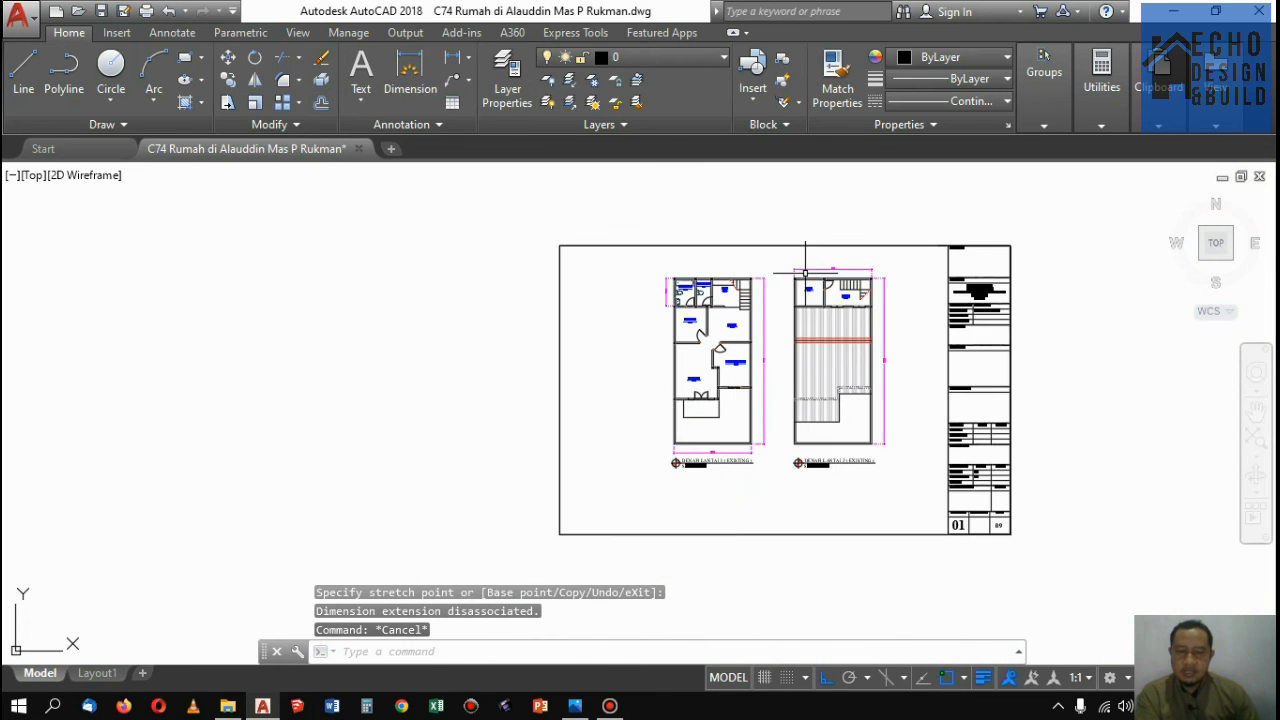
{"action": "scroll", "coordinate": [805, 272], "scroll_direction": "up", "scroll_amount": 3}
{"action": "scroll", "coordinate": [760, 250], "scroll_direction": "down", "scroll_amount": 4}
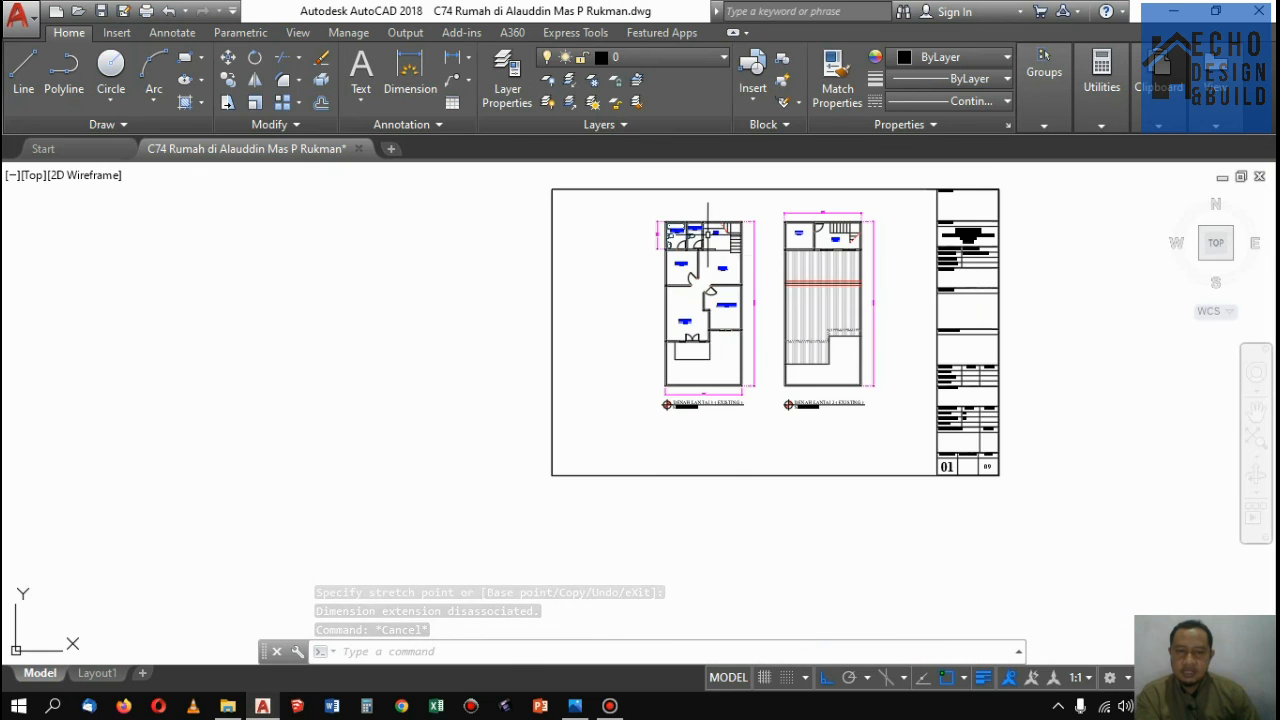
{"action": "scroll", "coordinate": [748, 250], "scroll_direction": "up", "scroll_amount": 2}
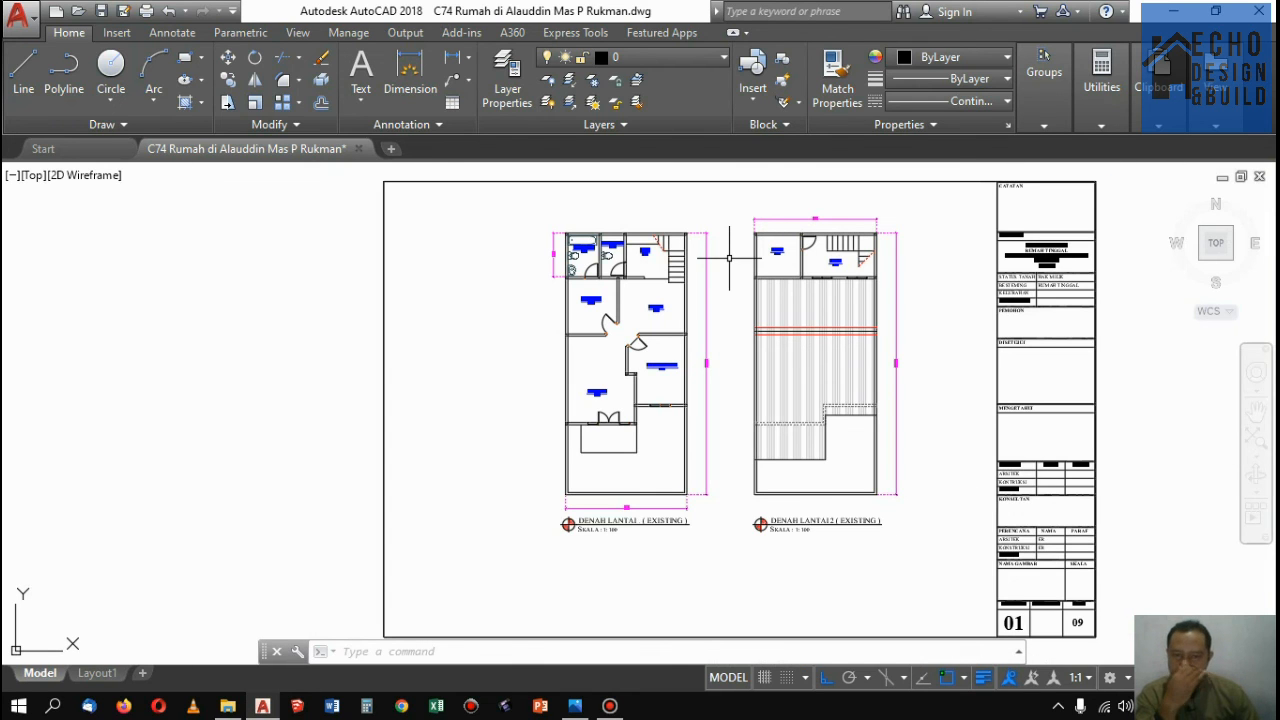